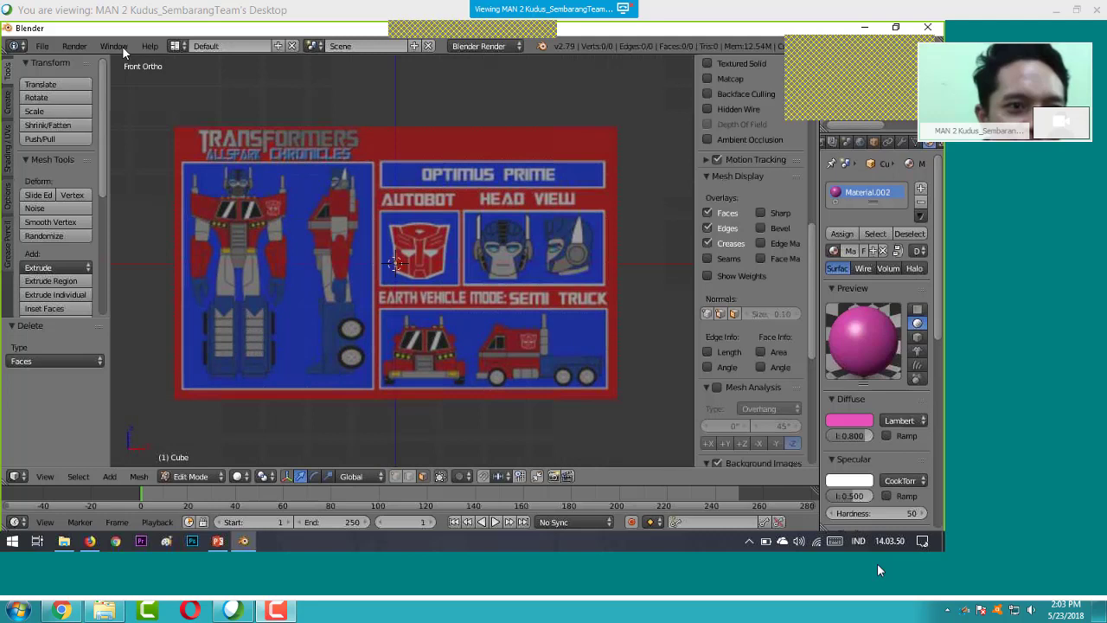
left_click(122, 46)
mouse_move(150, 46)
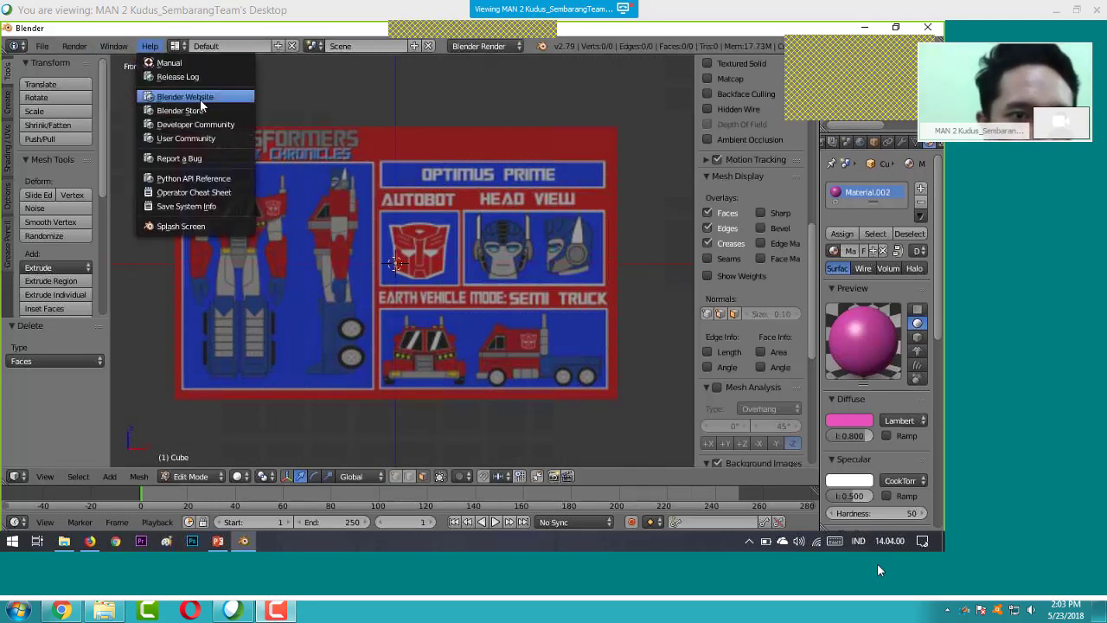
mouse_move(95, 45)
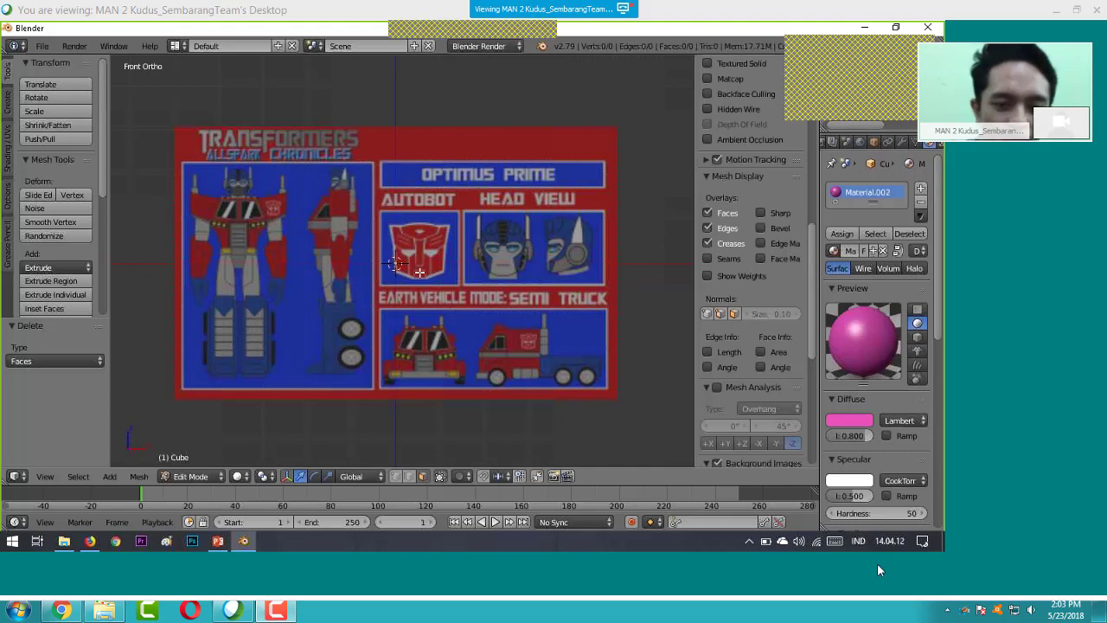
- Add a second, empty background image slot below the existing Optimus Prime model sheet
scroll(419, 272, "up", 1)
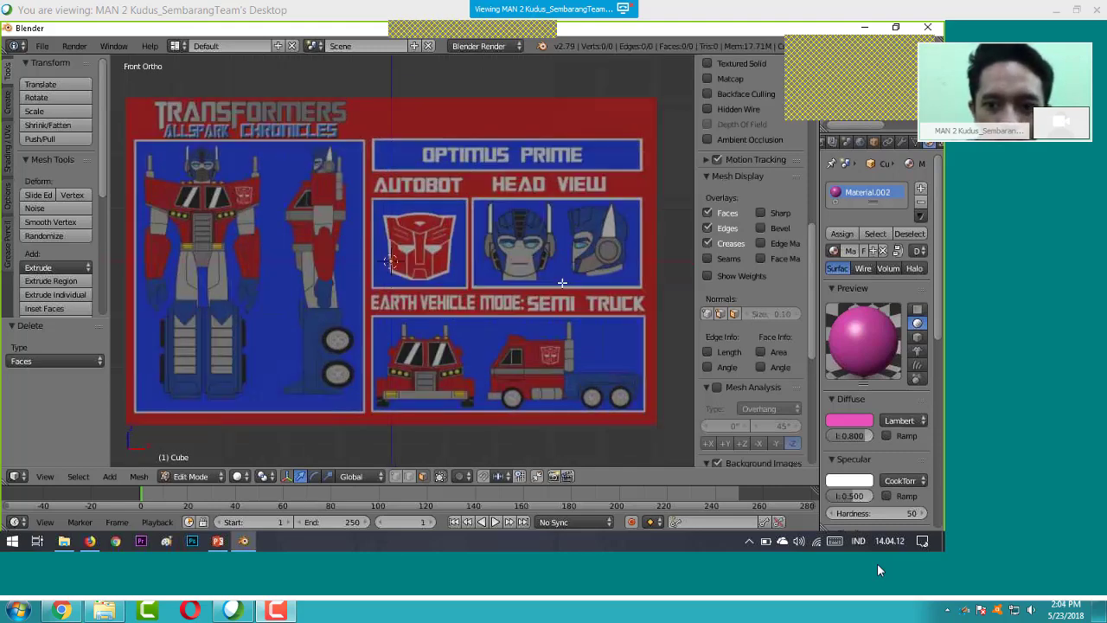
scroll(562, 282, "up", 2)
scroll(749, 320, "down", 6)
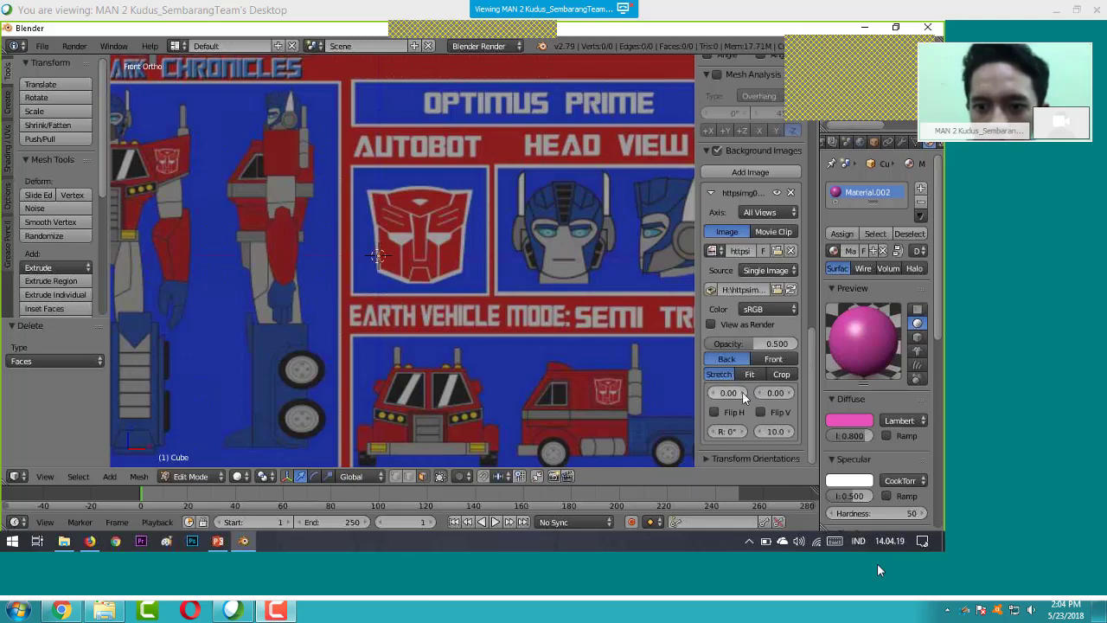
left_click(746, 173)
scroll(751, 316, "down", 1)
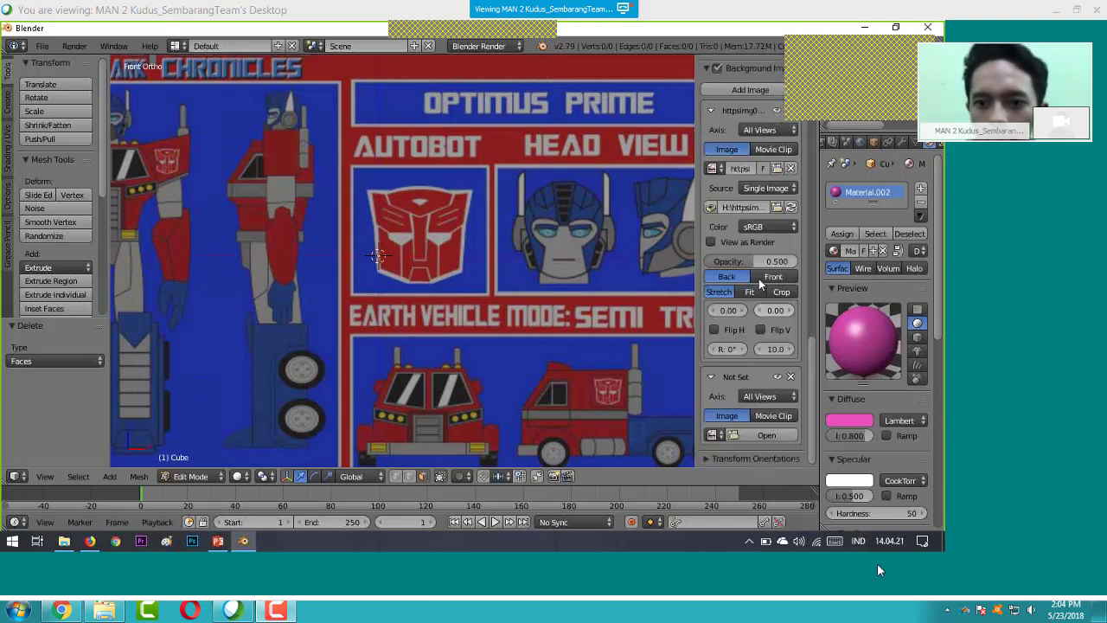
- Offset the first background image to X 3.50 and Y -1.40 so the front-facing robot is centred on the origin
scroll(751, 315, "up", 1)
scroll(751, 315, "down", 2)
scroll(751, 317, "up", 4)
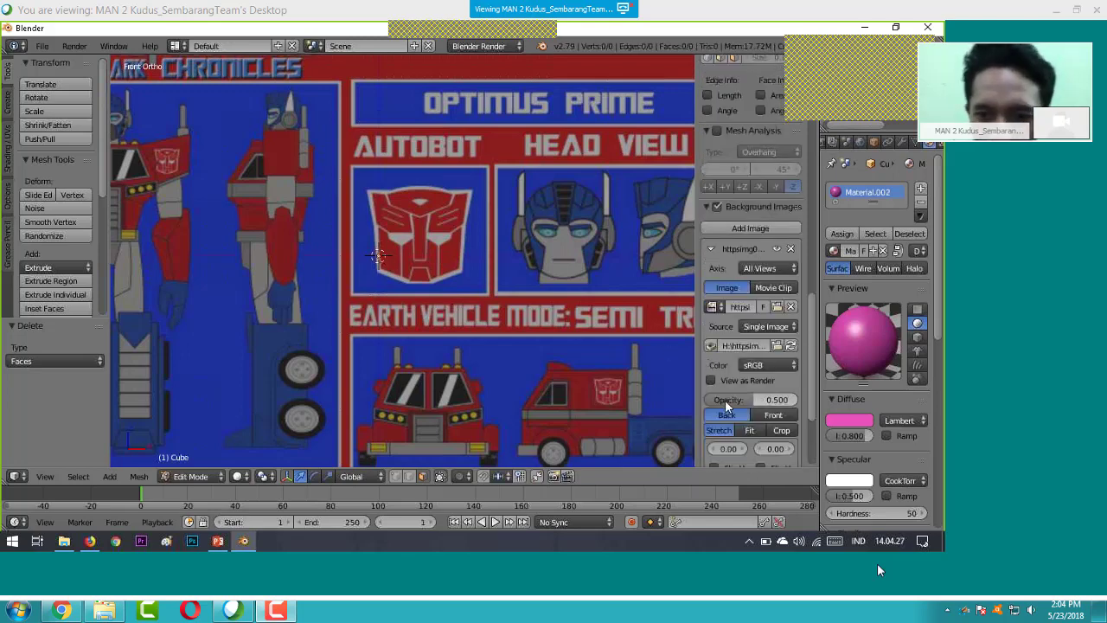
scroll(731, 406, "down", 2)
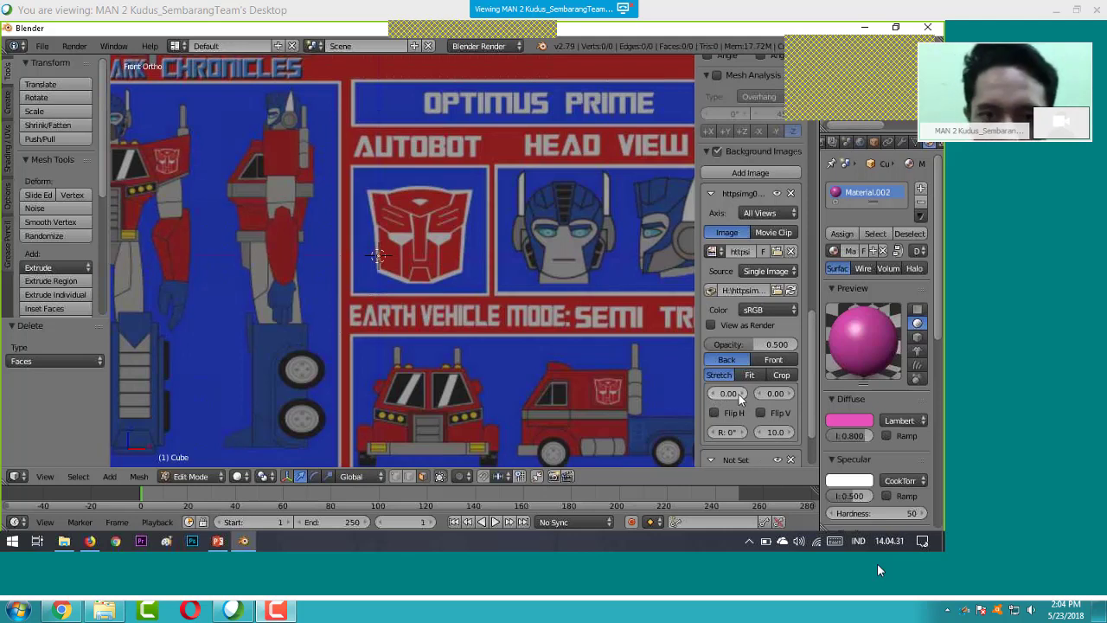
left_click(740, 397)
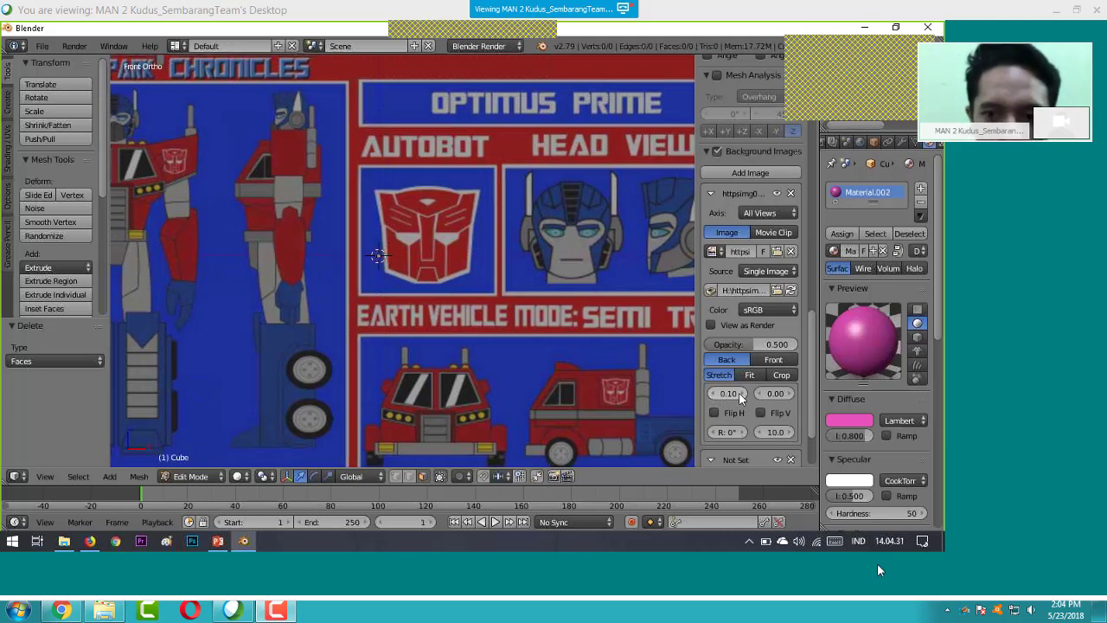
left_click(740, 397)
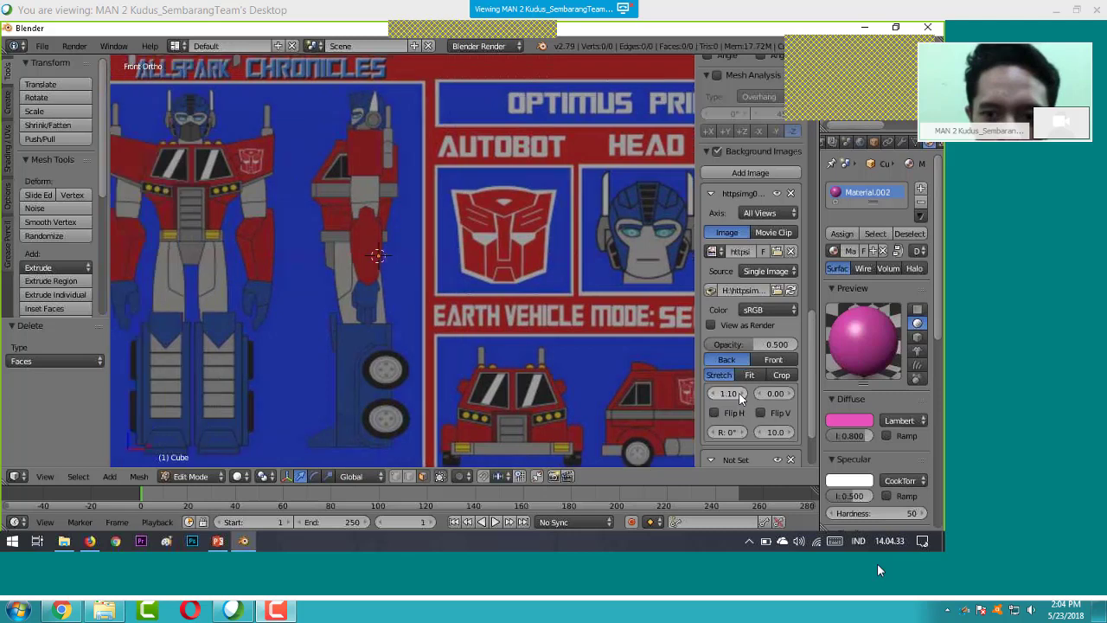
left_click(740, 397)
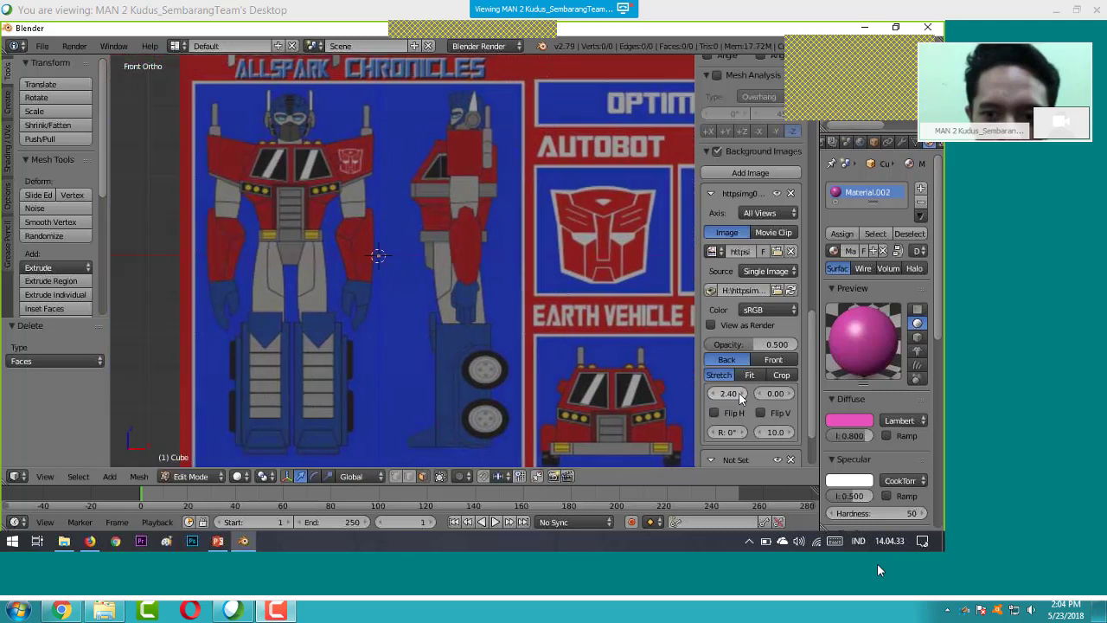
left_click(740, 397)
left_click(740, 397)
left_click(739, 397)
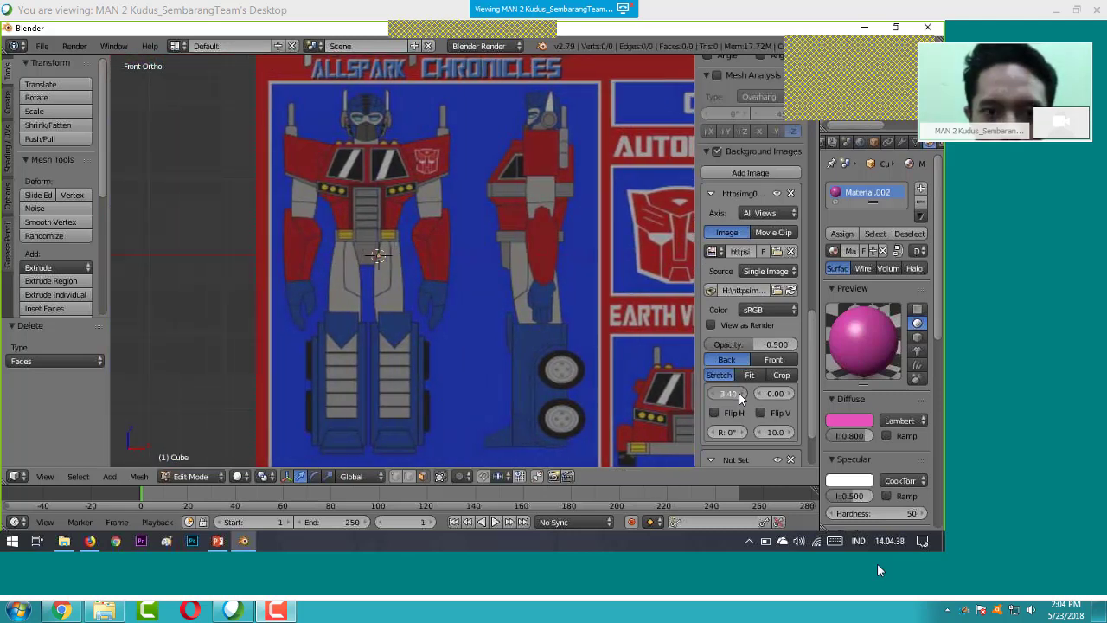
left_click_drag(740, 397, 554, 396)
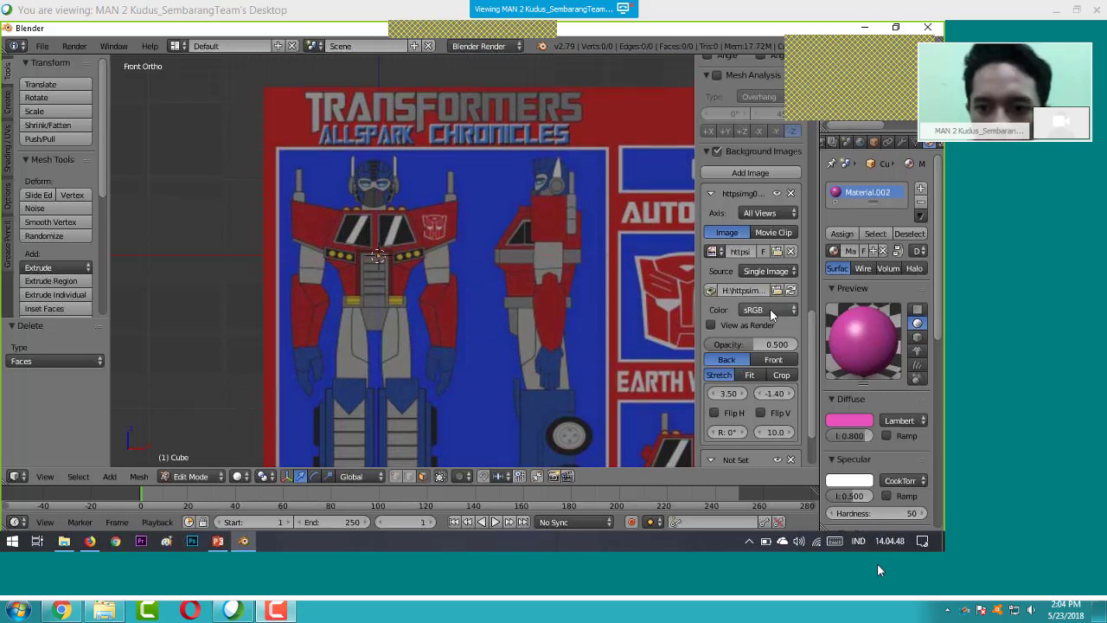
- Load the Optimus Prime model sheet JPG from drive H: into the empty background image slot
scroll(772, 315, "down", 3)
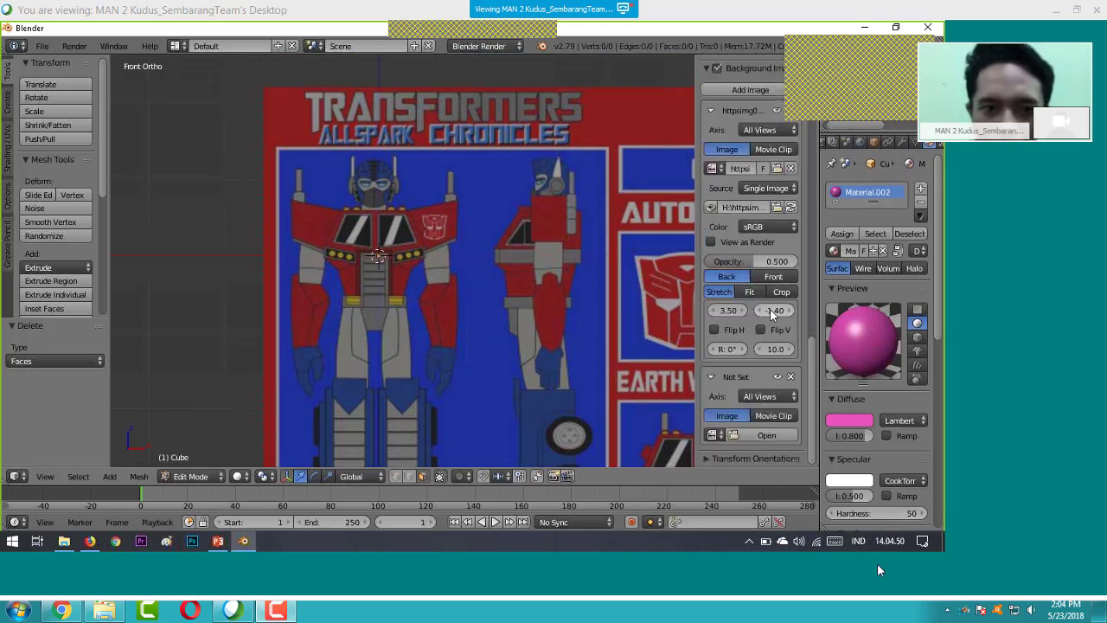
left_click(764, 437)
left_click(207, 172)
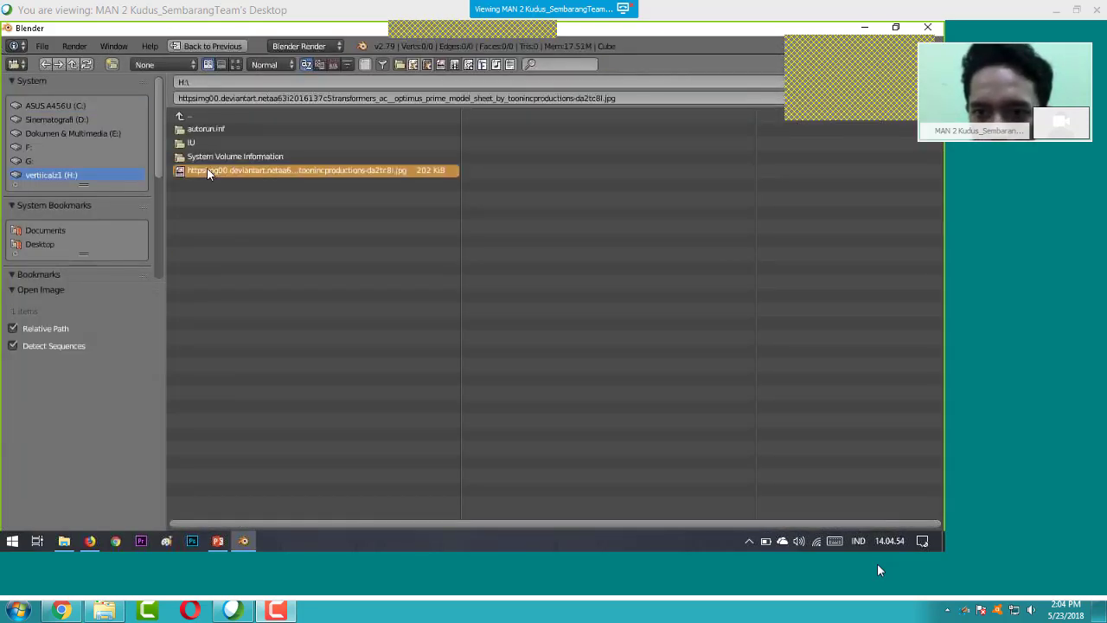
double_click(208, 171)
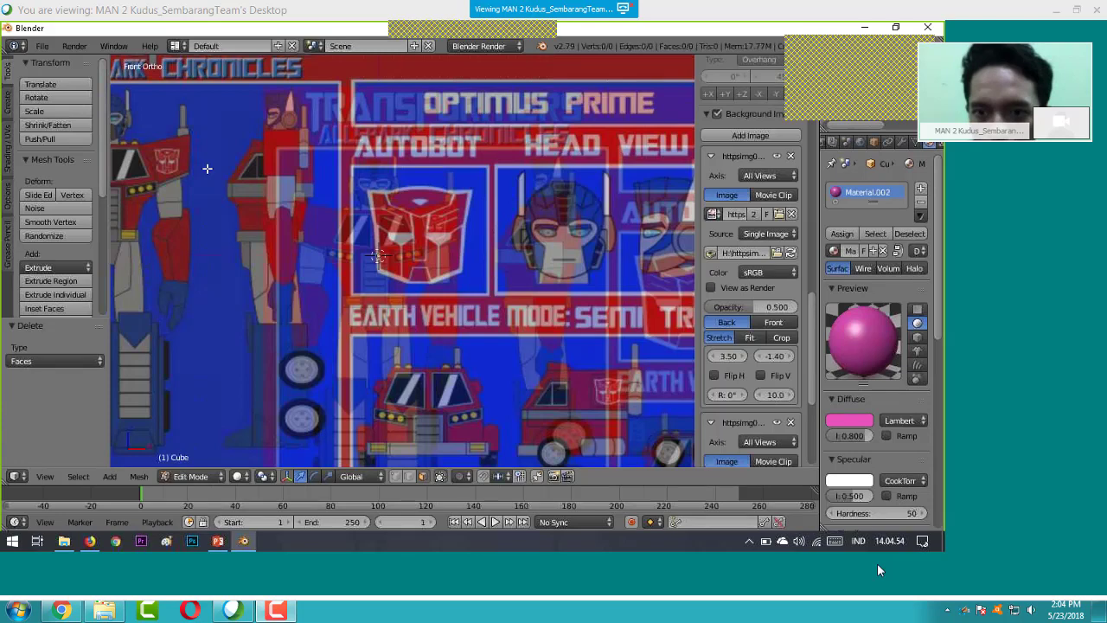
- Assign the first background image to the Front axis and the second one to the Right axis
left_click(760, 175)
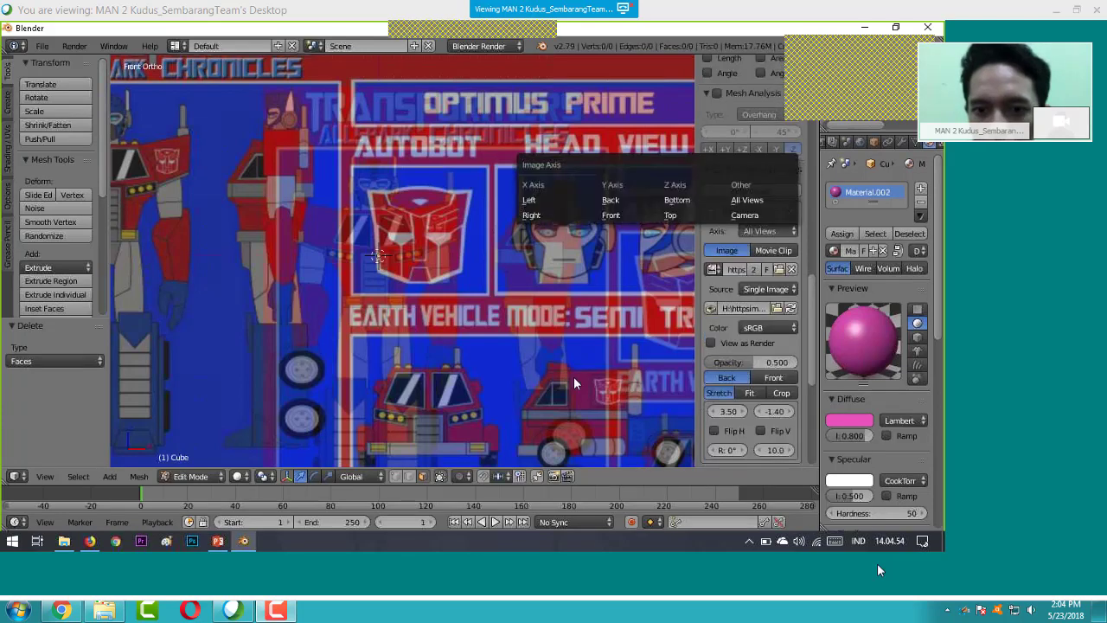
left_click(610, 213)
scroll(753, 259, "down", 1)
left_click(759, 398)
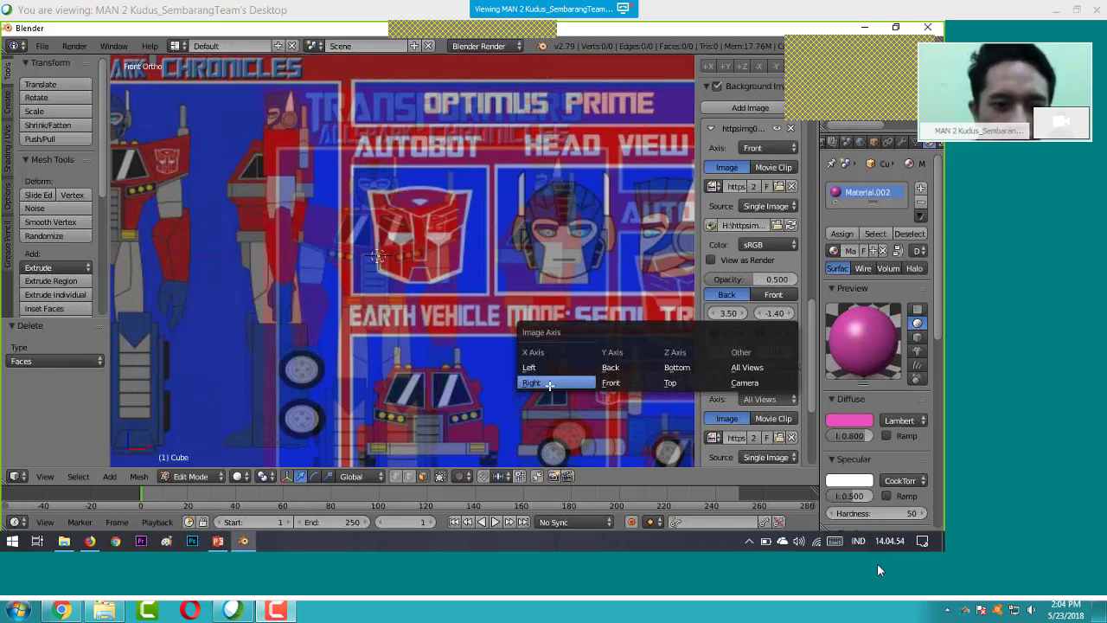
left_click(549, 383)
- In the Right view, offset the second background image to X 2.00 and Y -1.40 to place the side-facing robot at the origin
scroll(380, 259, "up", 2)
left_click(45, 477)
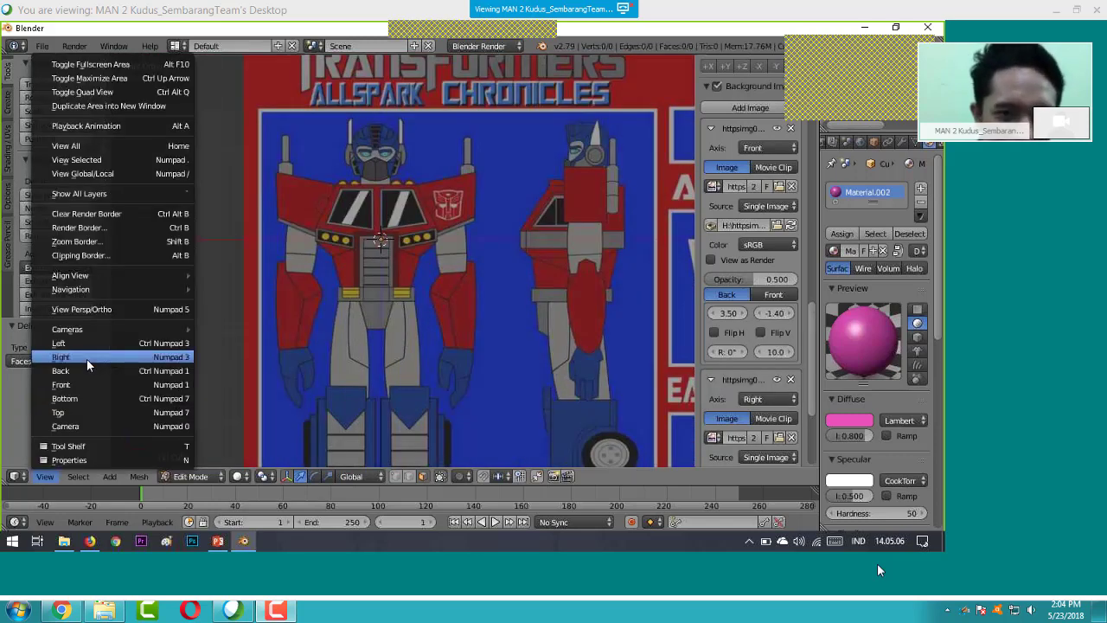
left_click(87, 358)
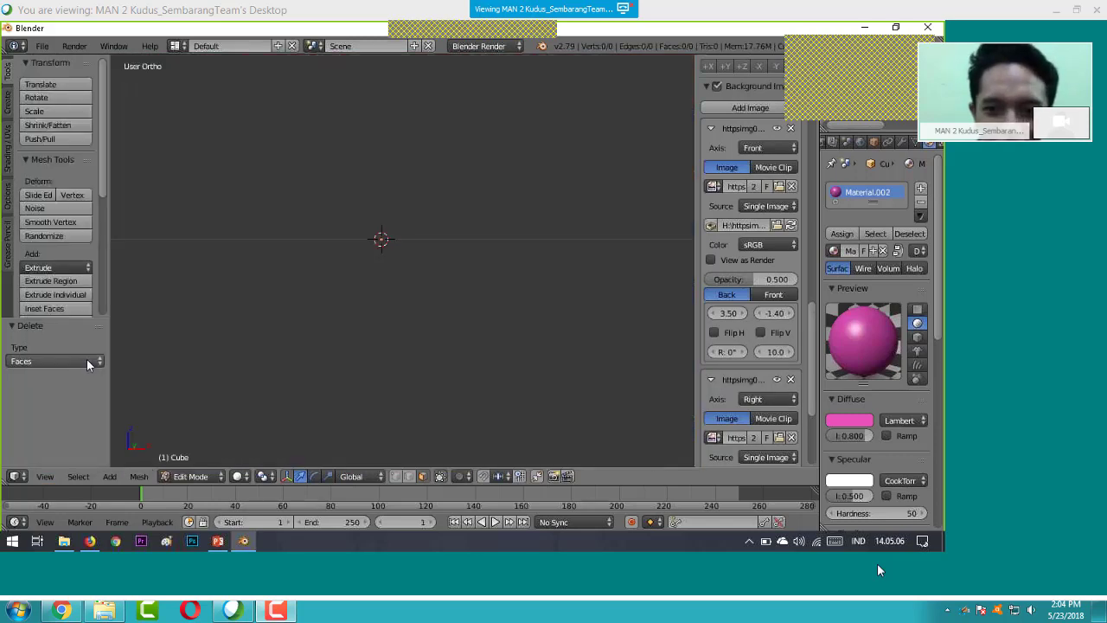
key("KP_3")
scroll(752, 413, "down", 5)
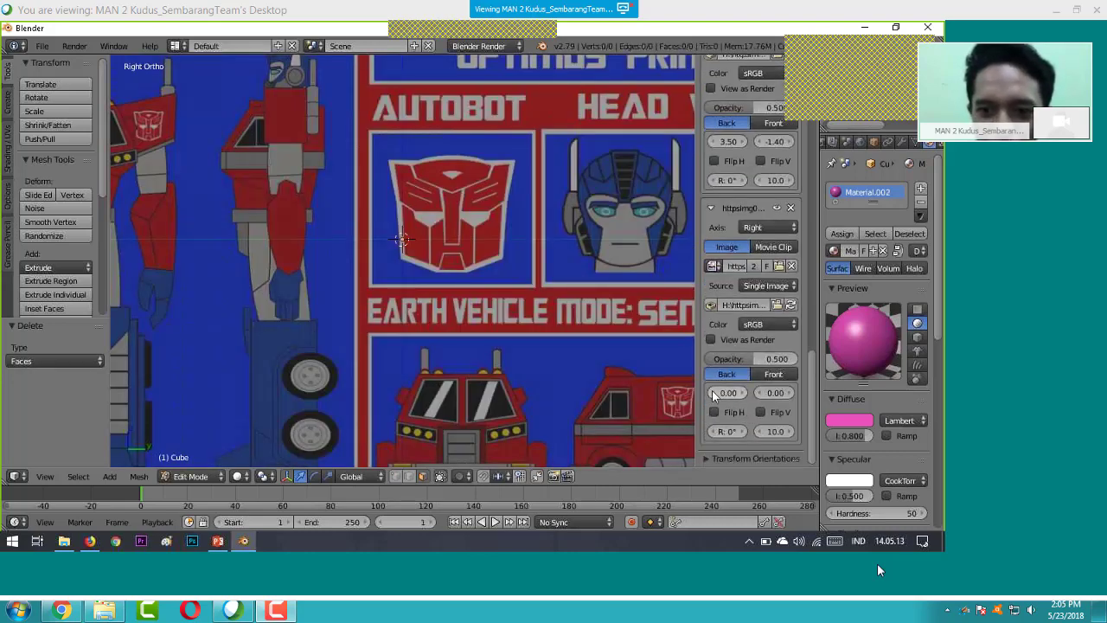
left_click_drag(711, 393, 744, 393)
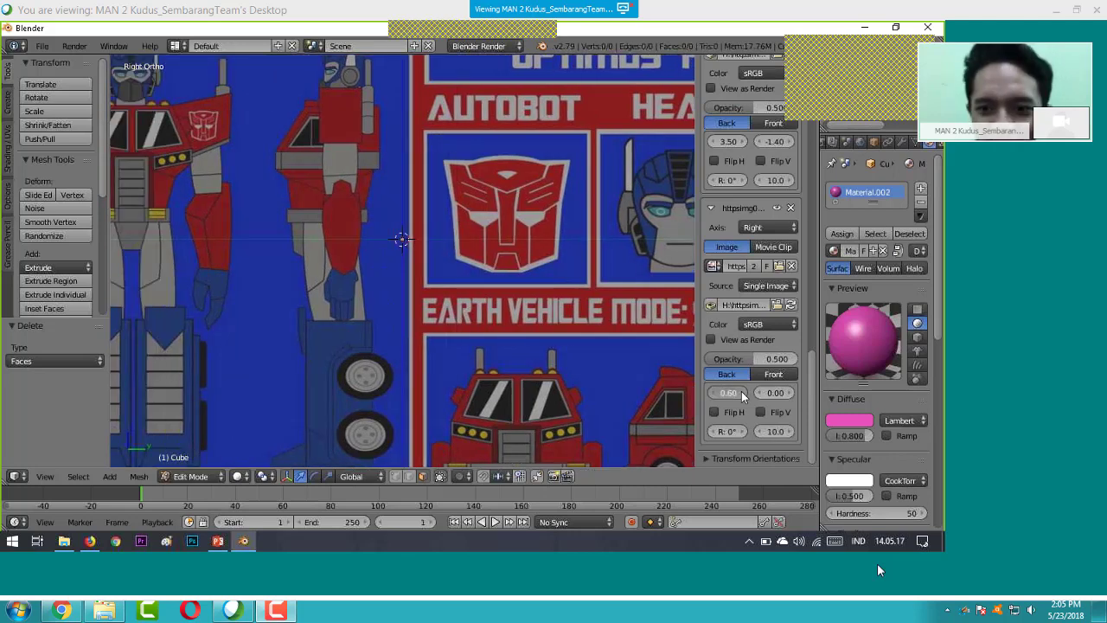
mouse_move(741, 395)
left_mouse_down()
mouse_move(762, 393)
mouse_move(750, 397)
left_mouse_up()
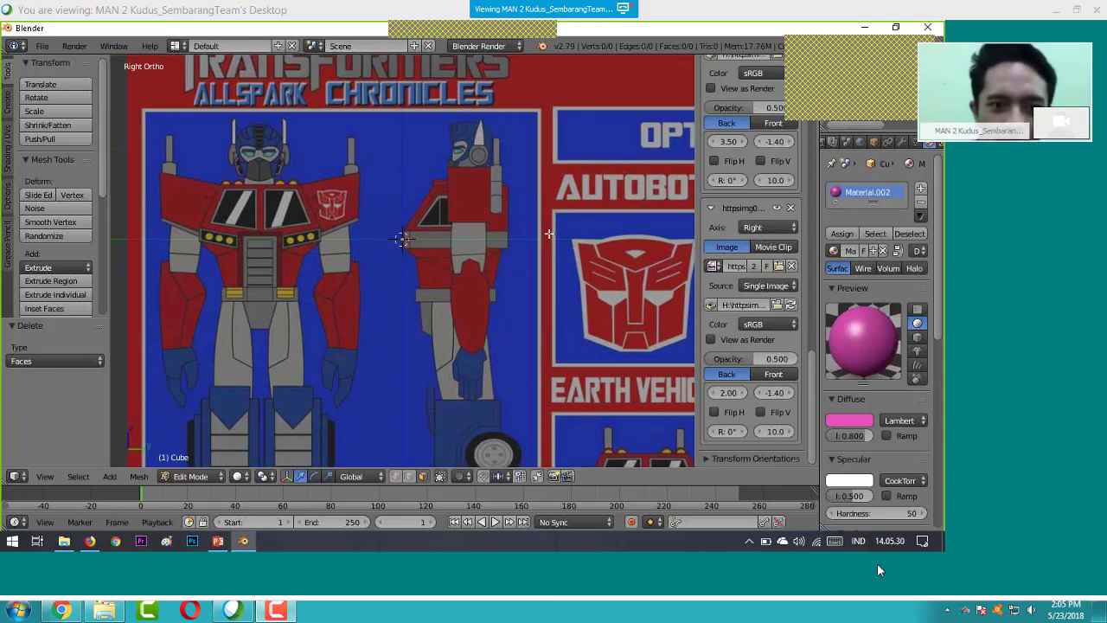
- Hide the properties region and the tool shelf, and merge a trial split of the 3D view back into one area
key("n")
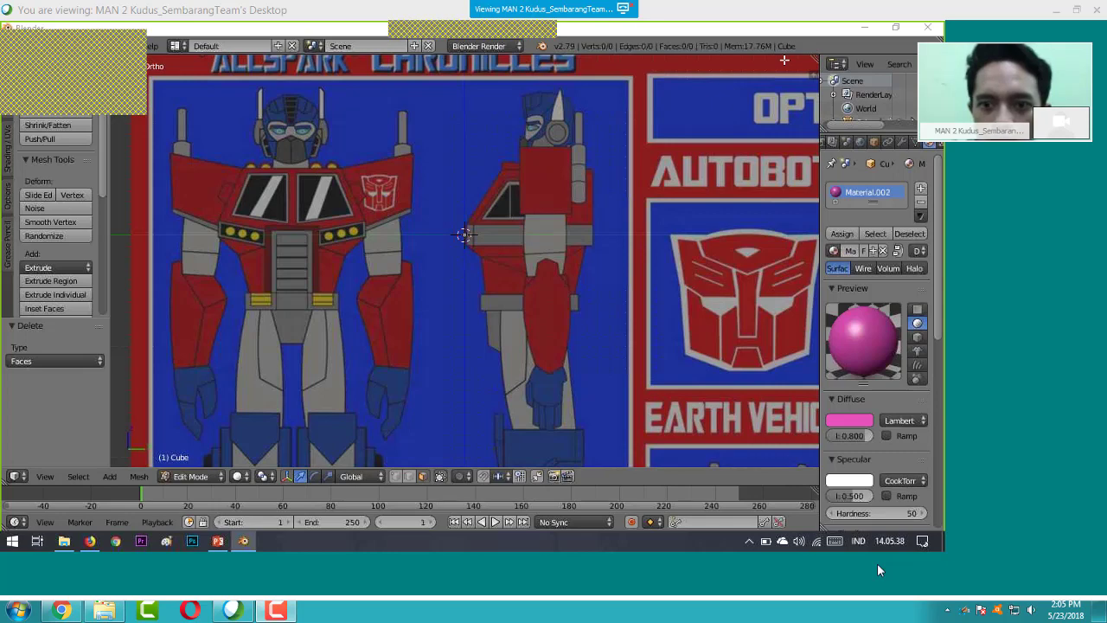
left_click_drag(784, 60, 573, 87)
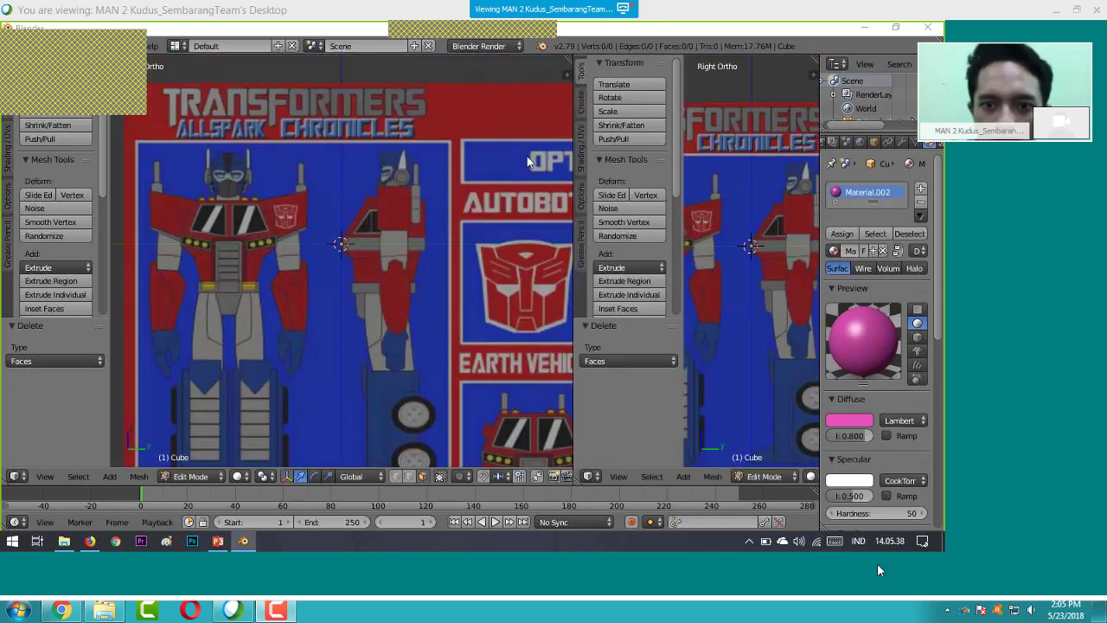
left_click_drag(573, 156, 459, 156)
key("t")
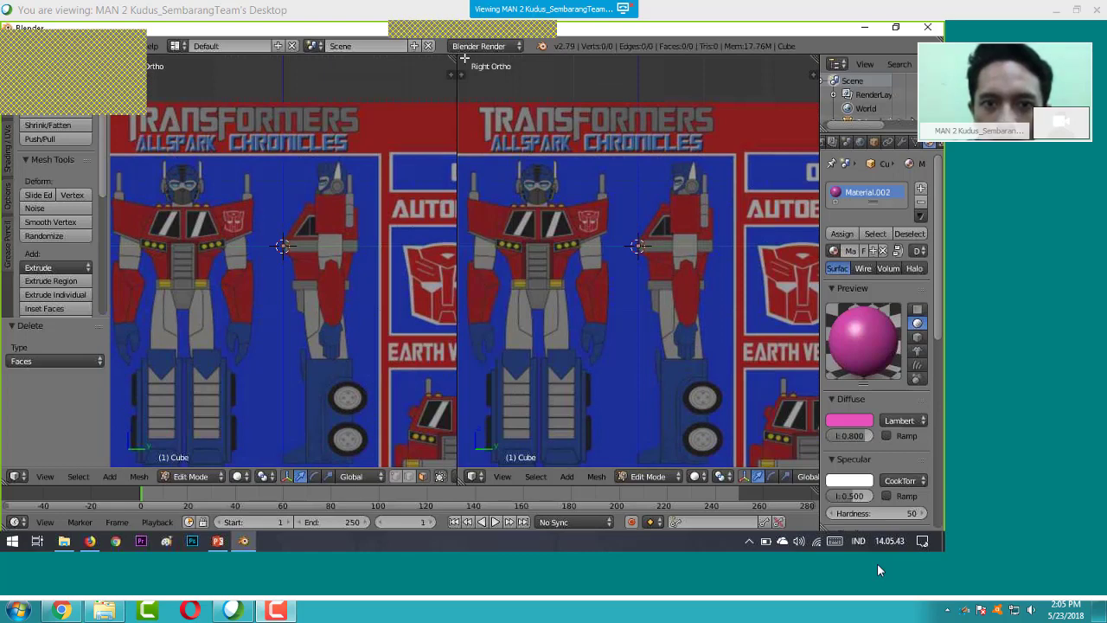
left_click_drag(465, 58, 447, 58)
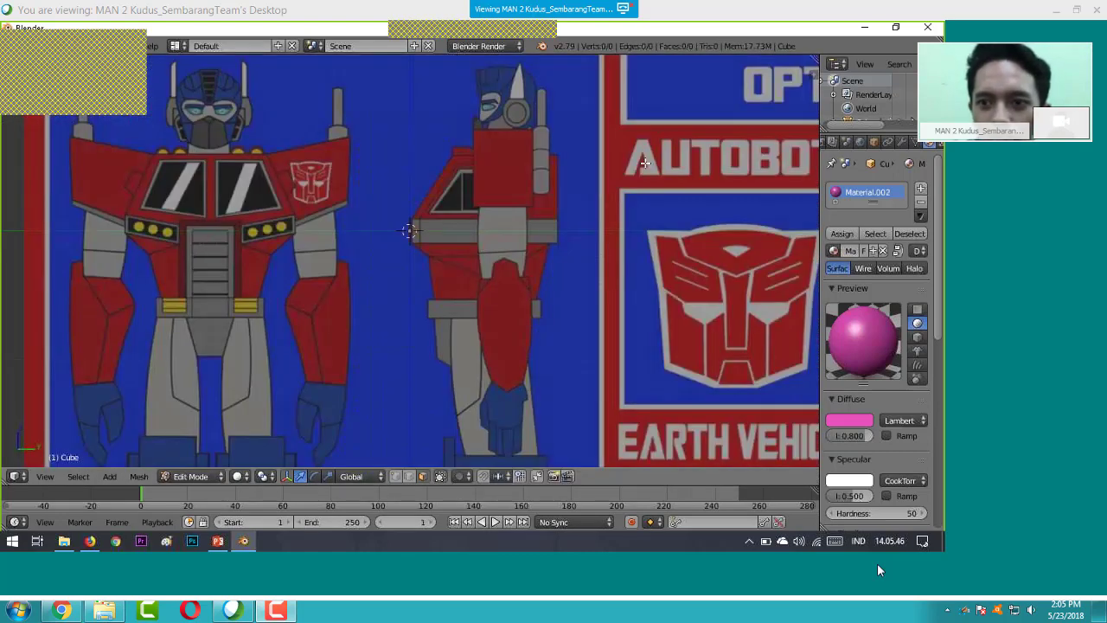
- Split the 3D view into two side-by-side viewports of similar width
scroll(644, 163, "down", 2)
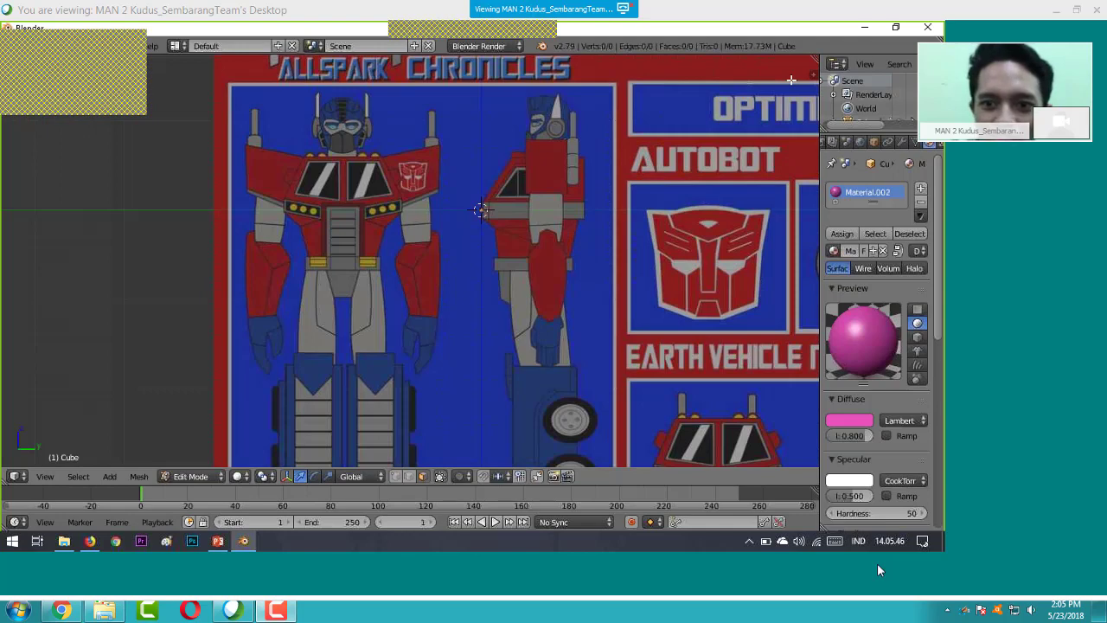
scroll(491, 101, "down", 2)
left_click_drag(491, 101, 451, 102)
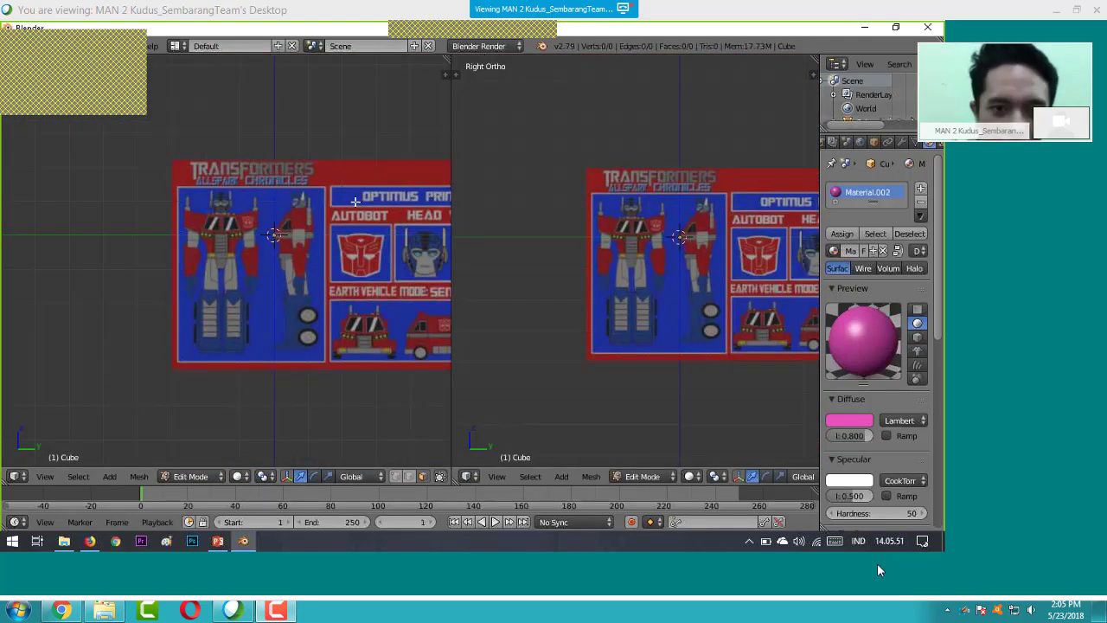
- Recentre the model sheet in both viewports and switch one of them to the Front view
scroll(264, 216, "up", 1)
middle_click_drag(264, 216, 230, 227, "shift")
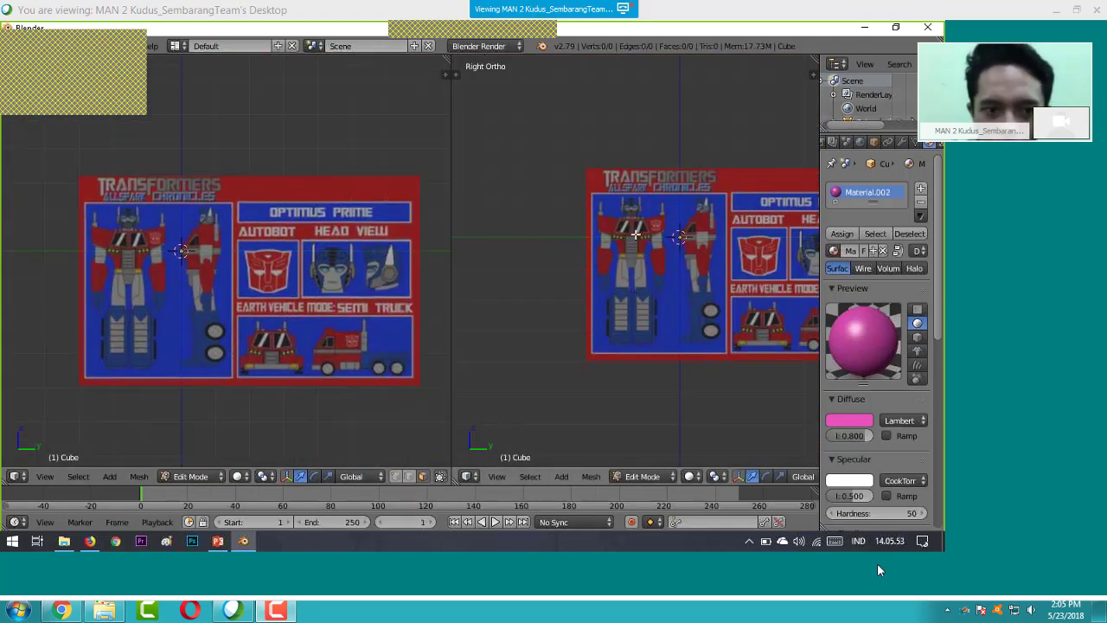
middle_click_drag(636, 233, 623, 252, "shift")
left_click(45, 476)
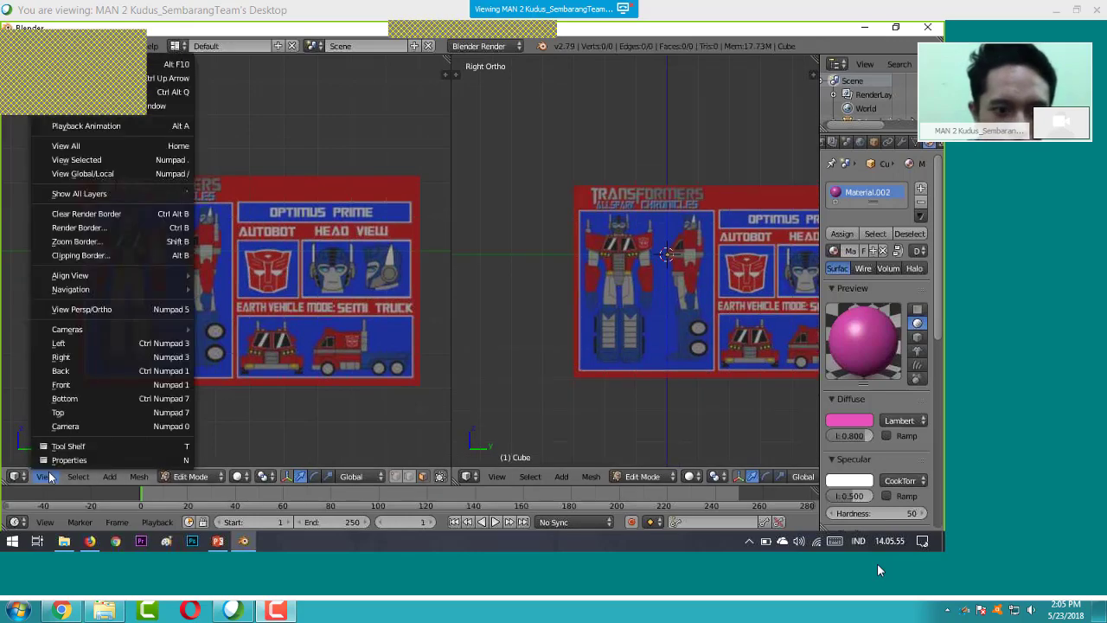
left_click(73, 385)
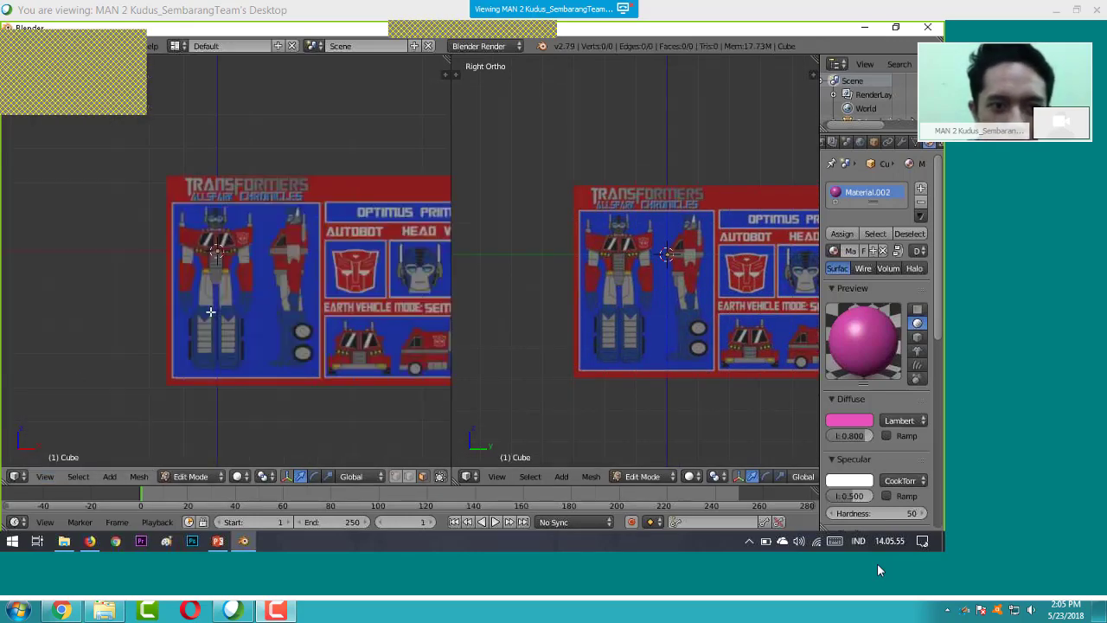
- Show the background image properties in the front viewport and enlarge the robot in both viewports
scroll(278, 242, "up", 2)
scroll(279, 242, "up", 5)
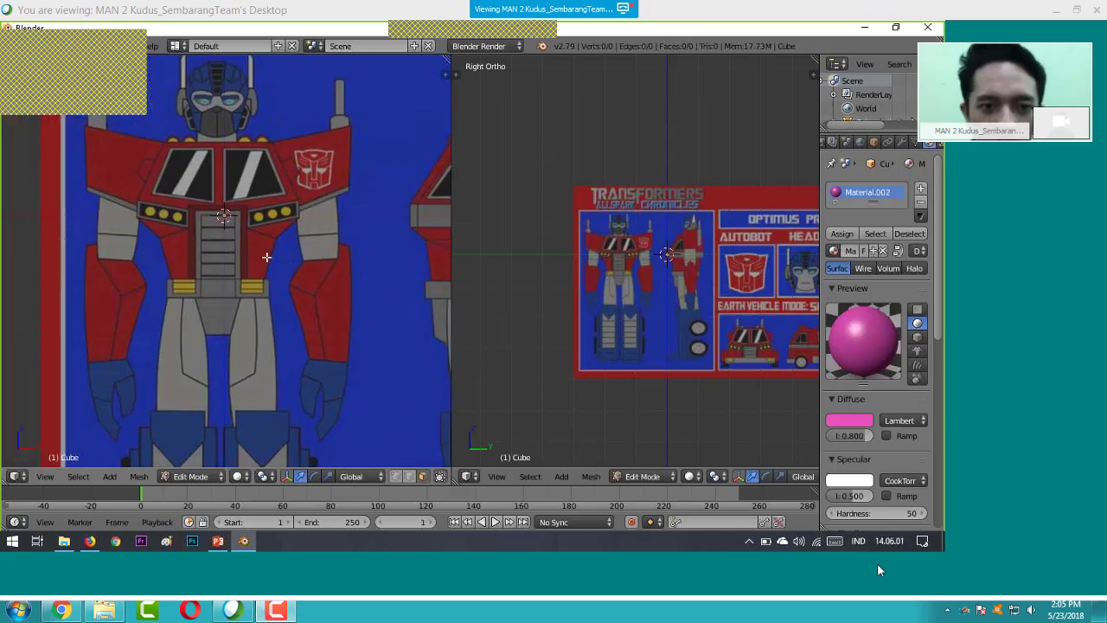
key("n")
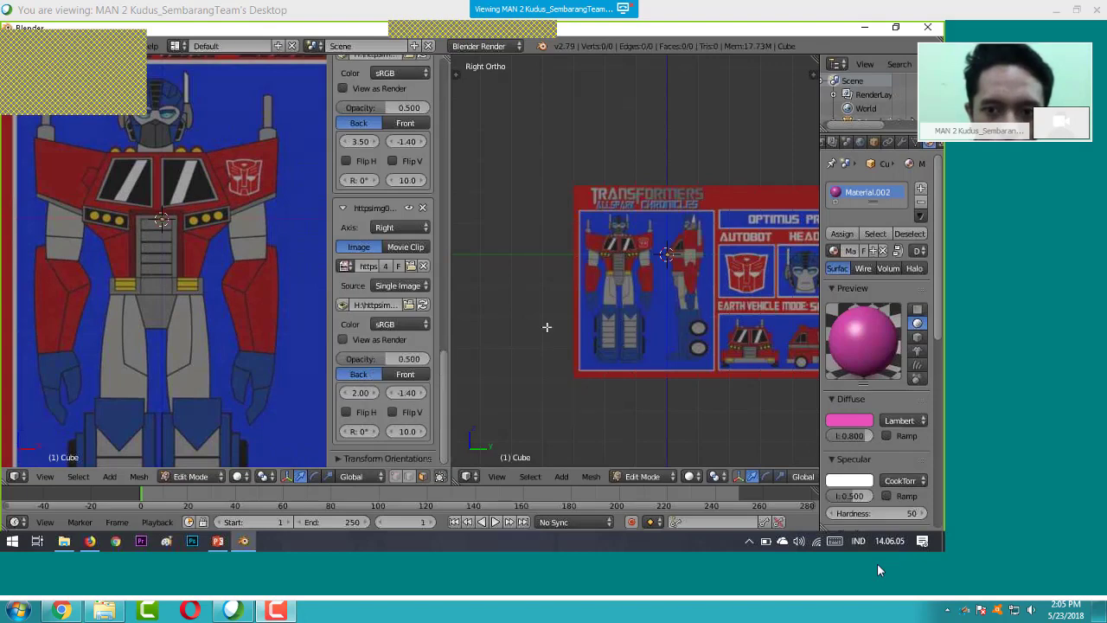
scroll(649, 283, "up", 2)
scroll(650, 283, "up", 2)
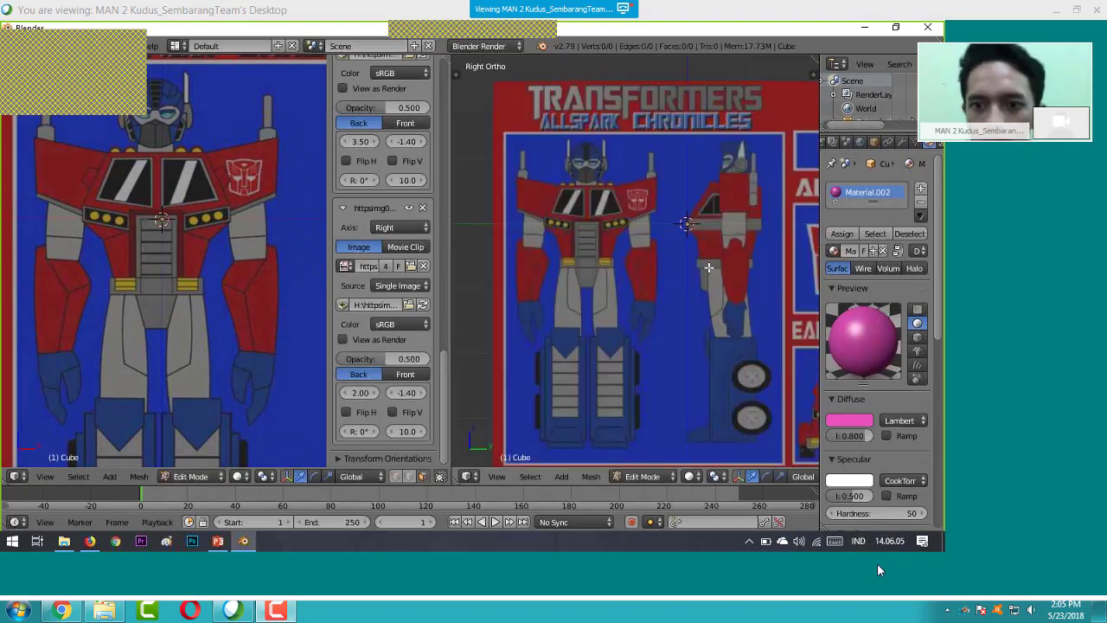
scroll(709, 268, "up", 5)
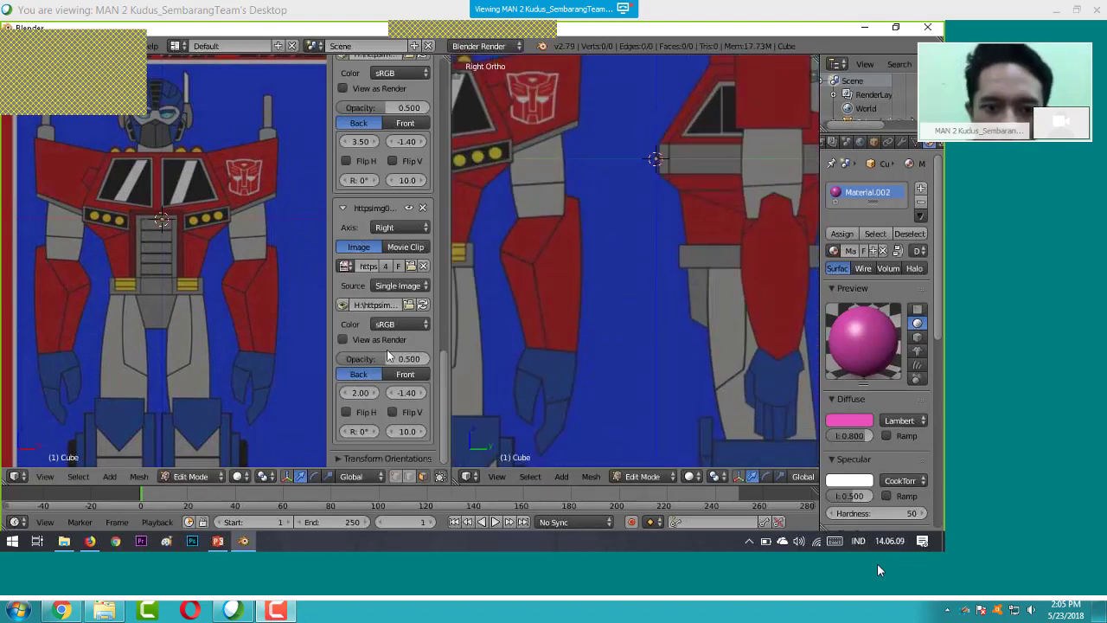
- Try a horizontal offset of 2.20 for the Right-axis background image and set it back to 2.00
left_click(373, 395)
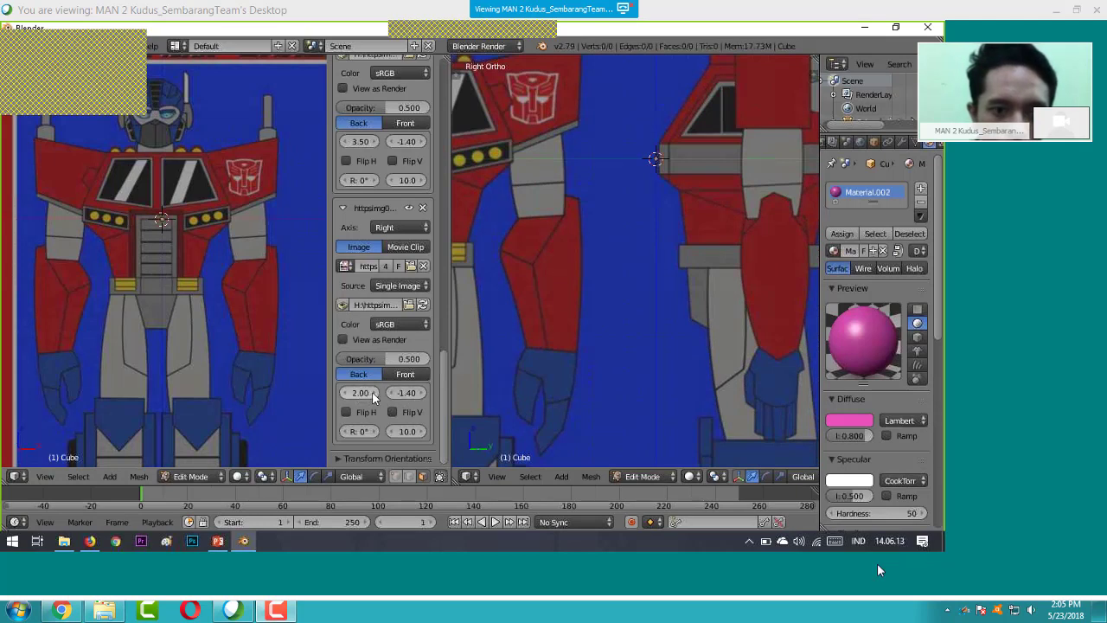
key("ctrl+z")
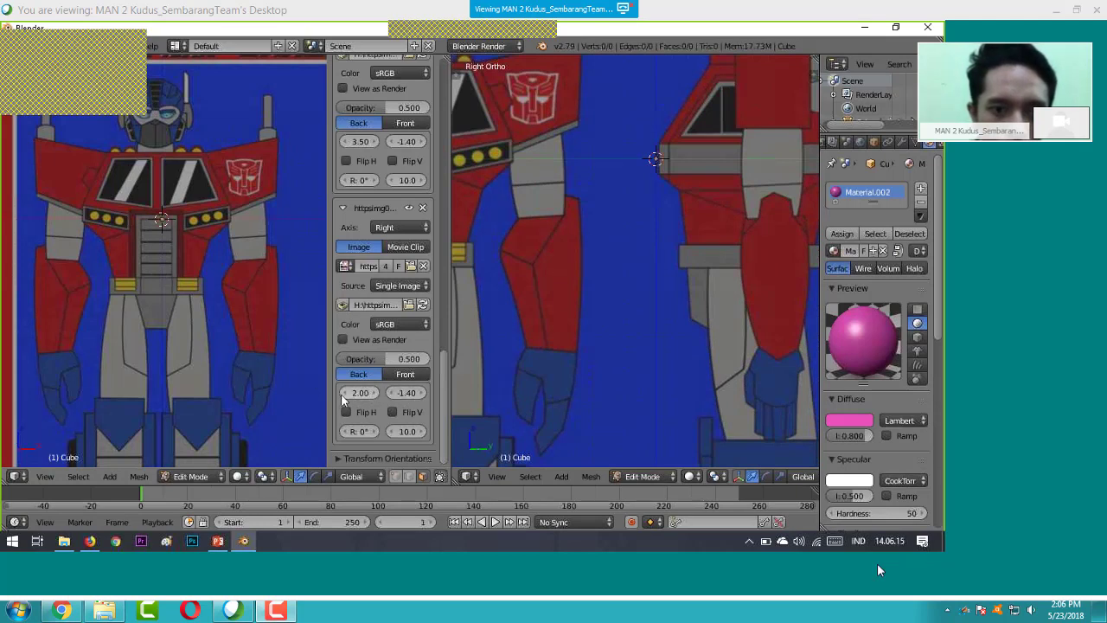
left_click(378, 393)
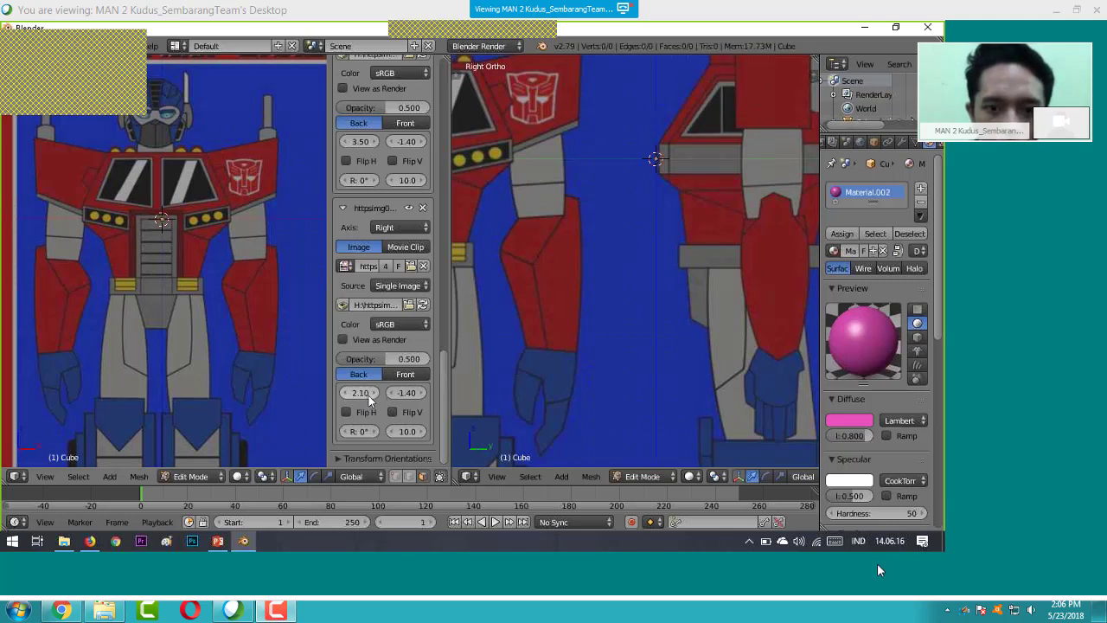
left_click(373, 393)
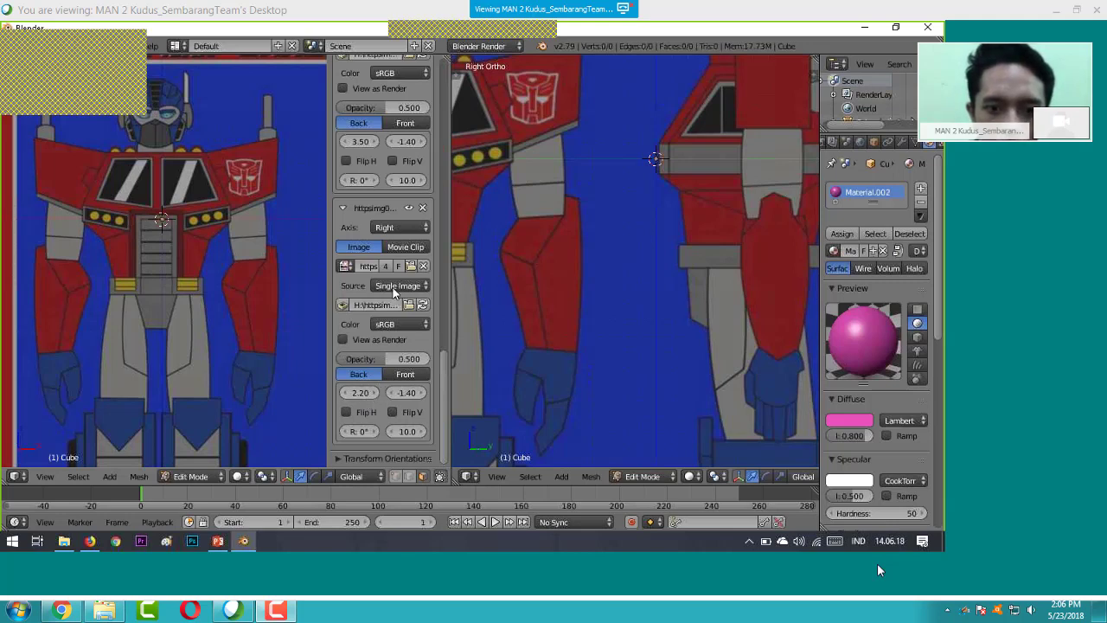
left_click(346, 393)
left_click(346, 393)
- Try a horizontal offset of 3.60 for the Front-axis background image and set it back to 3.50
scroll(395, 218, "up", 3)
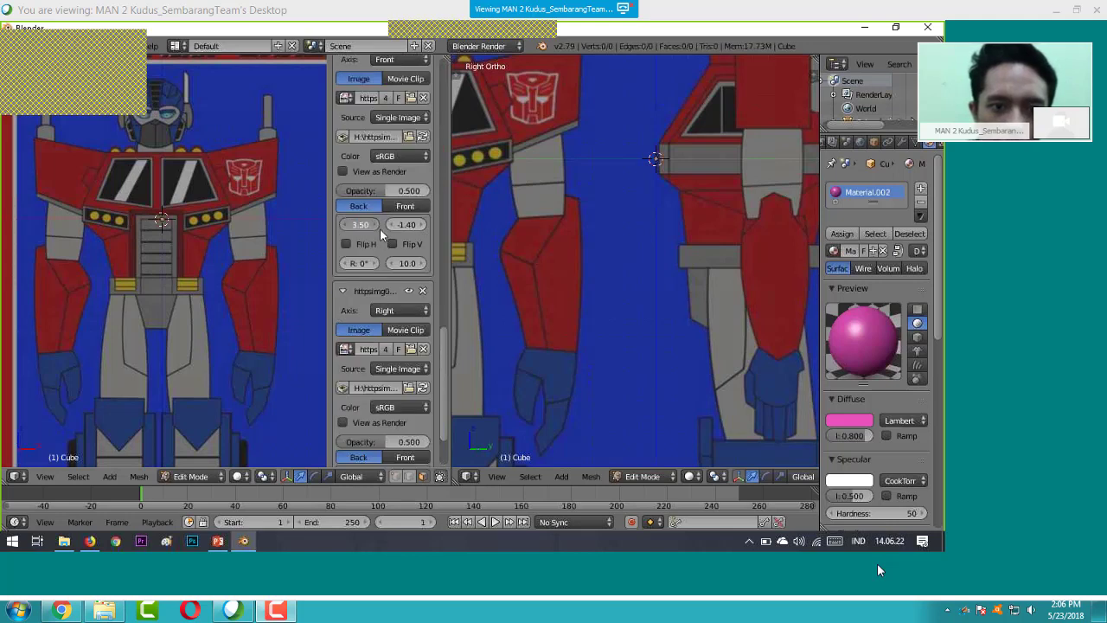
left_click(373, 226)
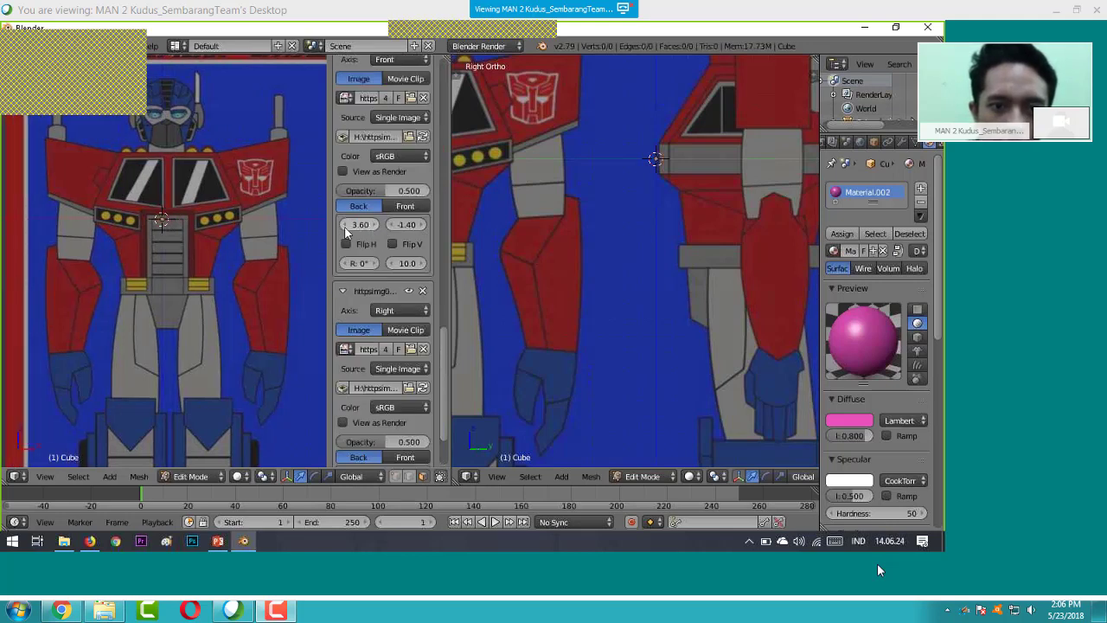
left_click(345, 226)
- With the properties region hidden, add a cube to the mesh at the 3D cursor and unlink its material
key("n")
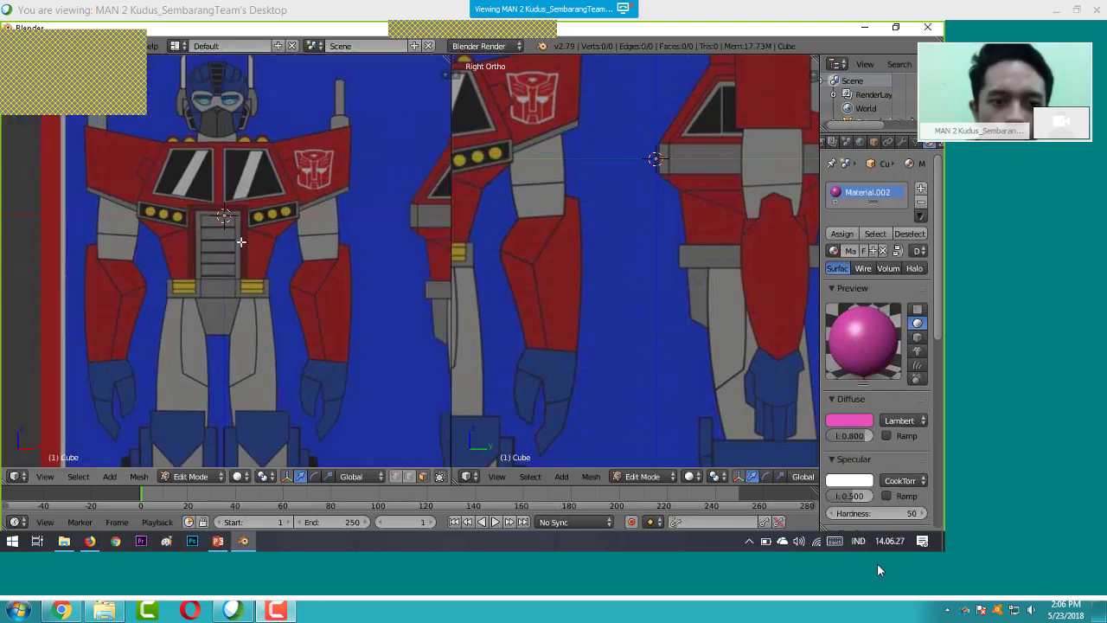
key("shift+a")
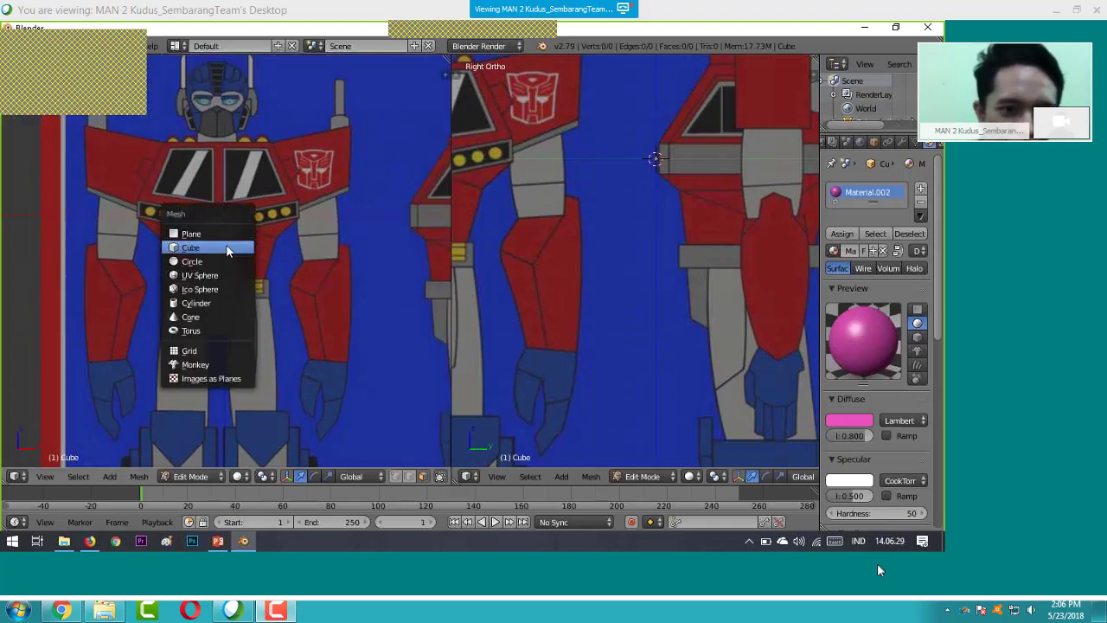
left_click(229, 250)
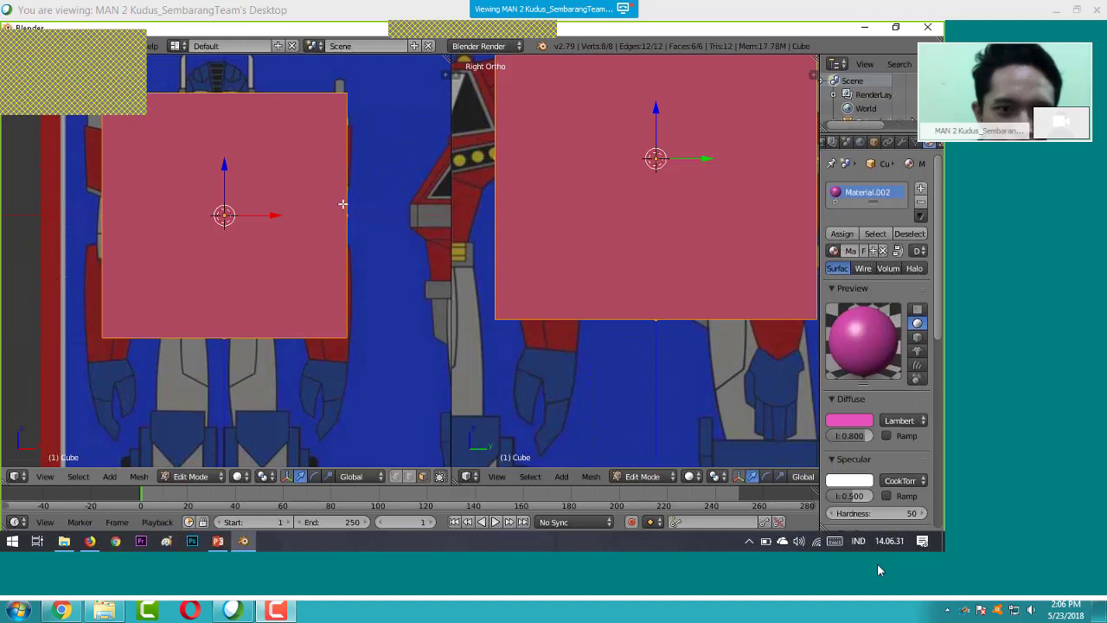
left_click(883, 250)
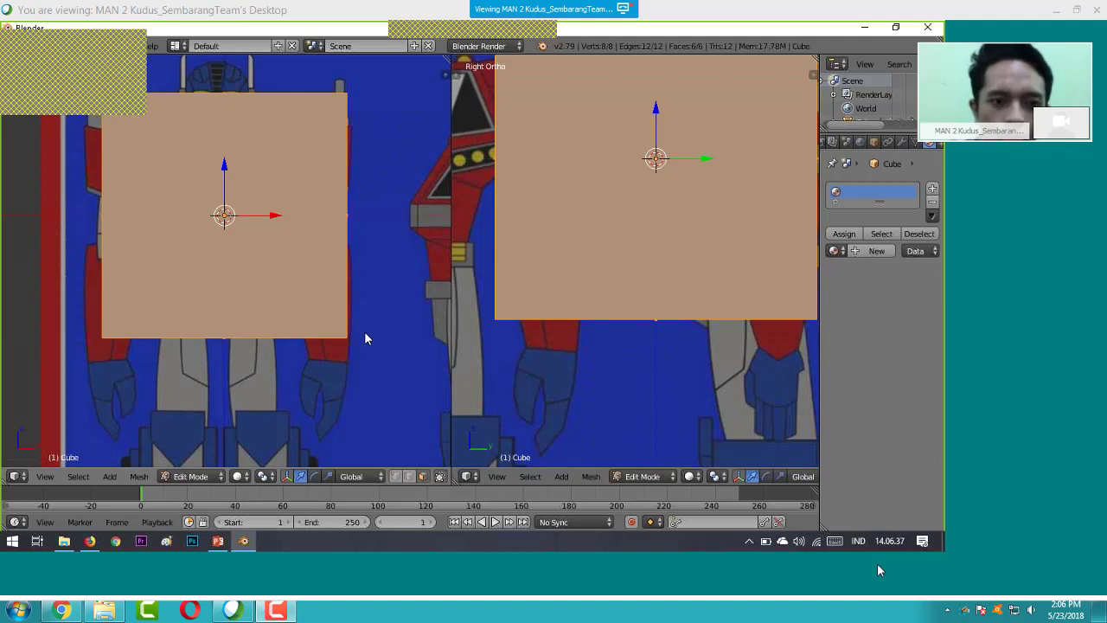
- In Object Mode, scale the cube down uniformly to about 0.11 of its size
key("Tab")
scroll(245, 298, "down", 1)
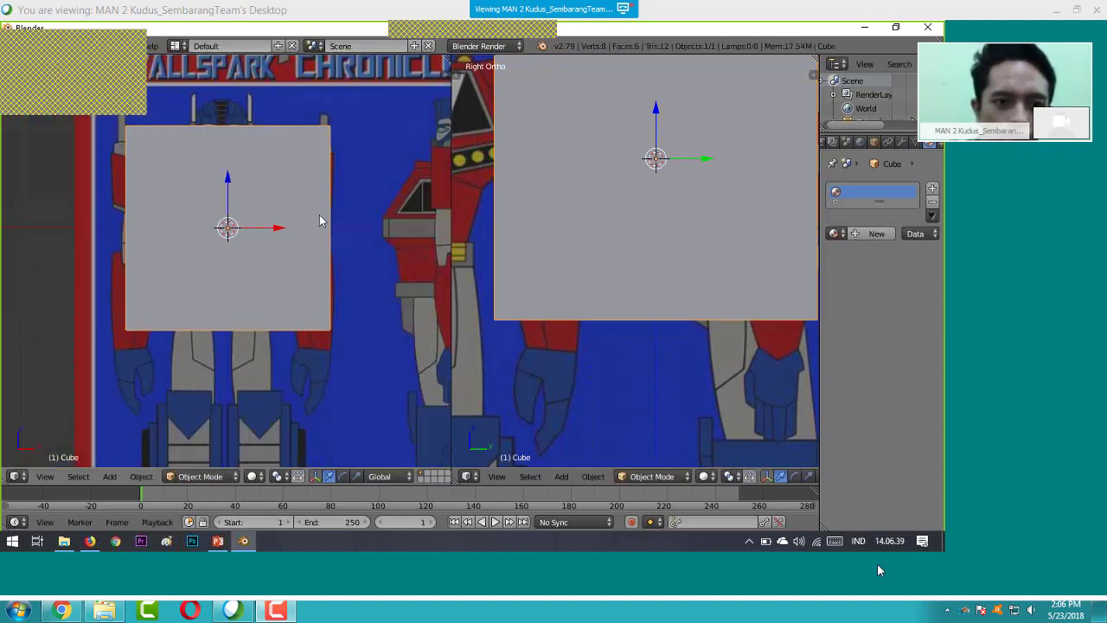
key("s")
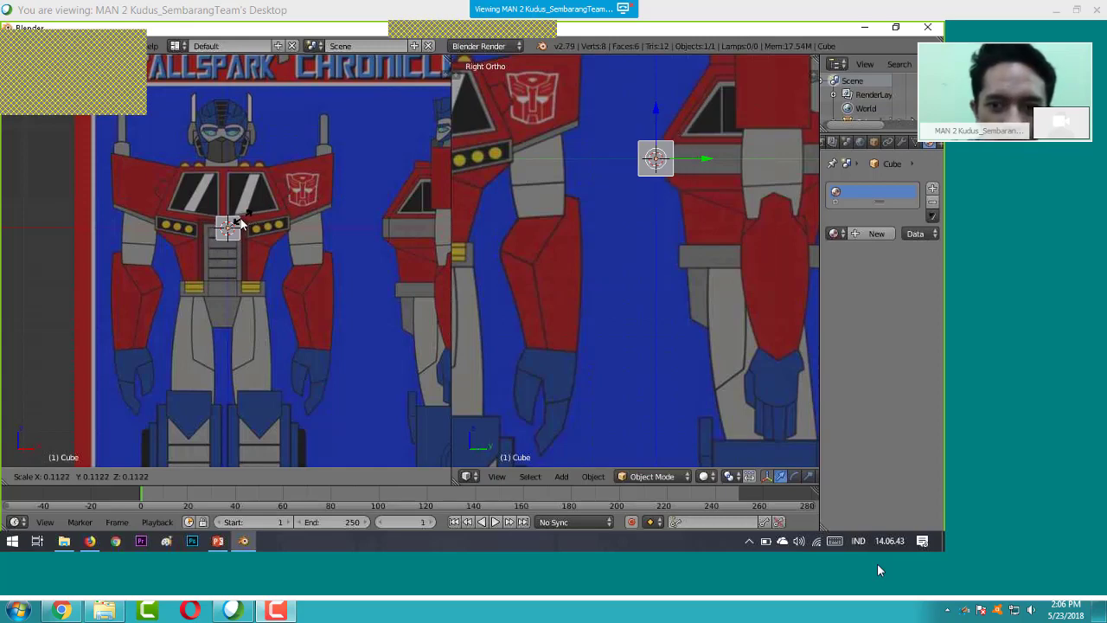
left_click(247, 221)
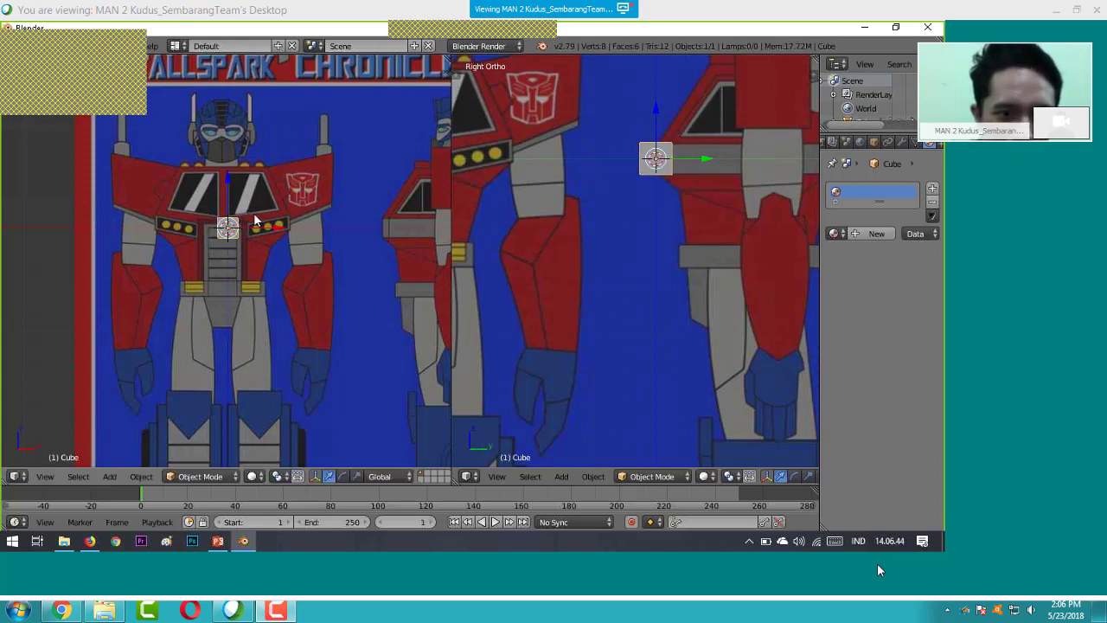
- Move the cube along Y to the front end of the grey chest band in the Right view and shrink it to fit the band's height
scroll(253, 216, "up", 3)
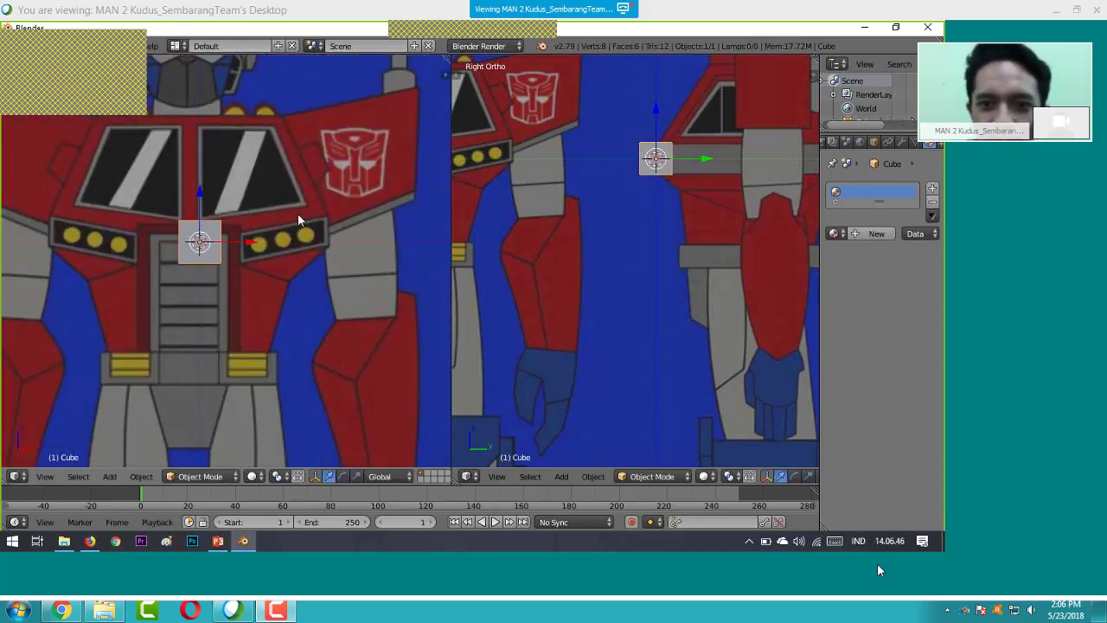
scroll(297, 213, "up", 2)
left_click_drag(701, 160, 718, 158)
key("s")
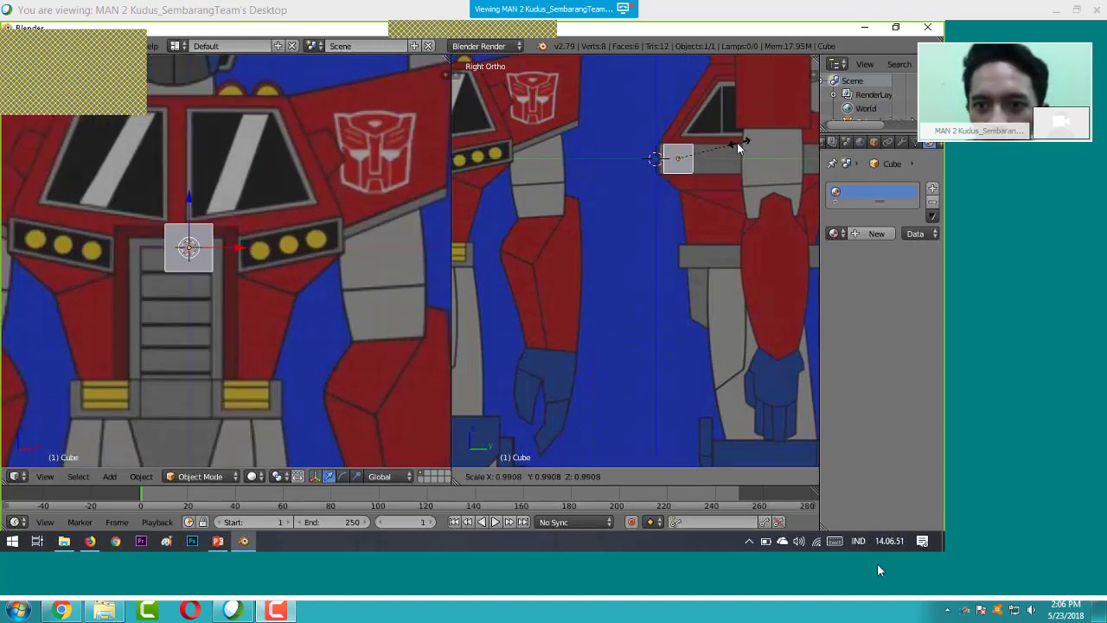
left_click(737, 143)
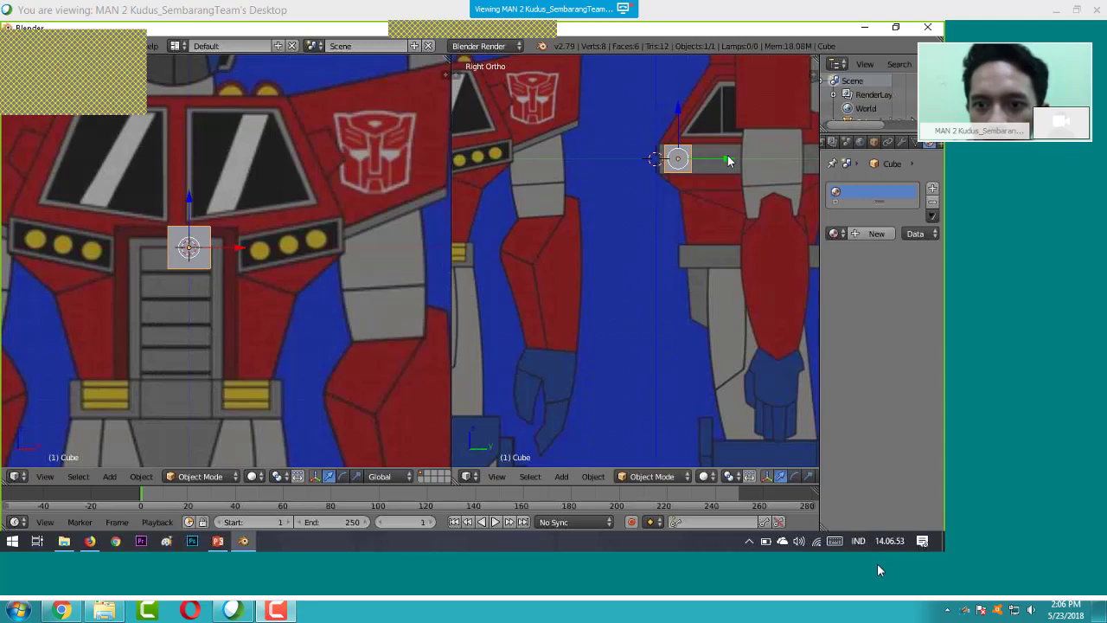
left_click_drag(728, 159, 723, 163)
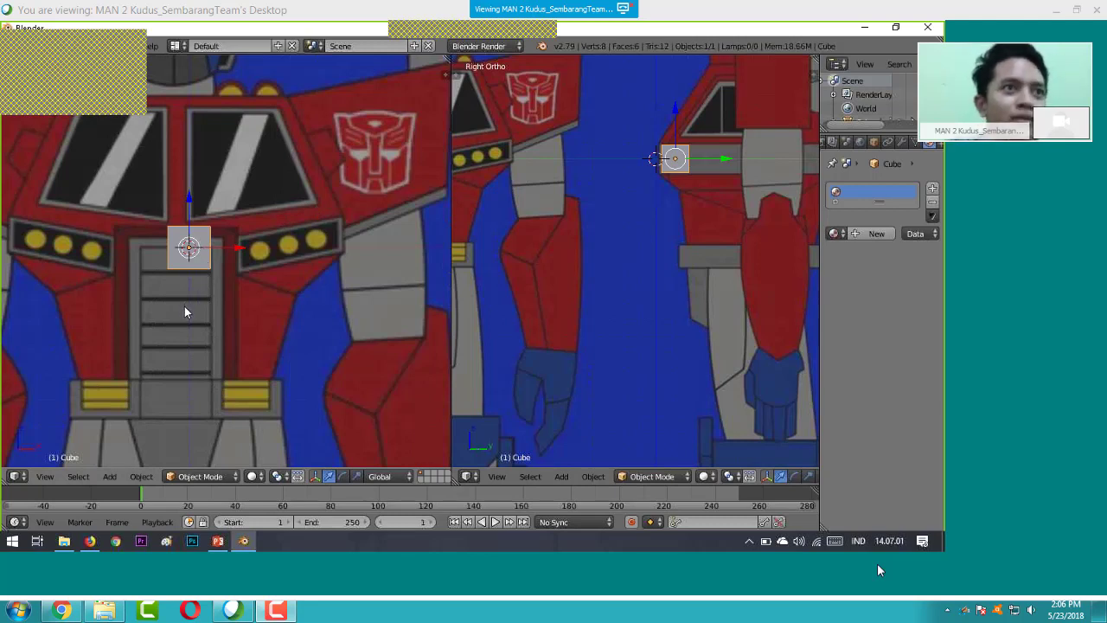
- In Edit Mode, select the cube's rear face and move it along Y to the back end of the grey chest band in the Right view
key("Tab")
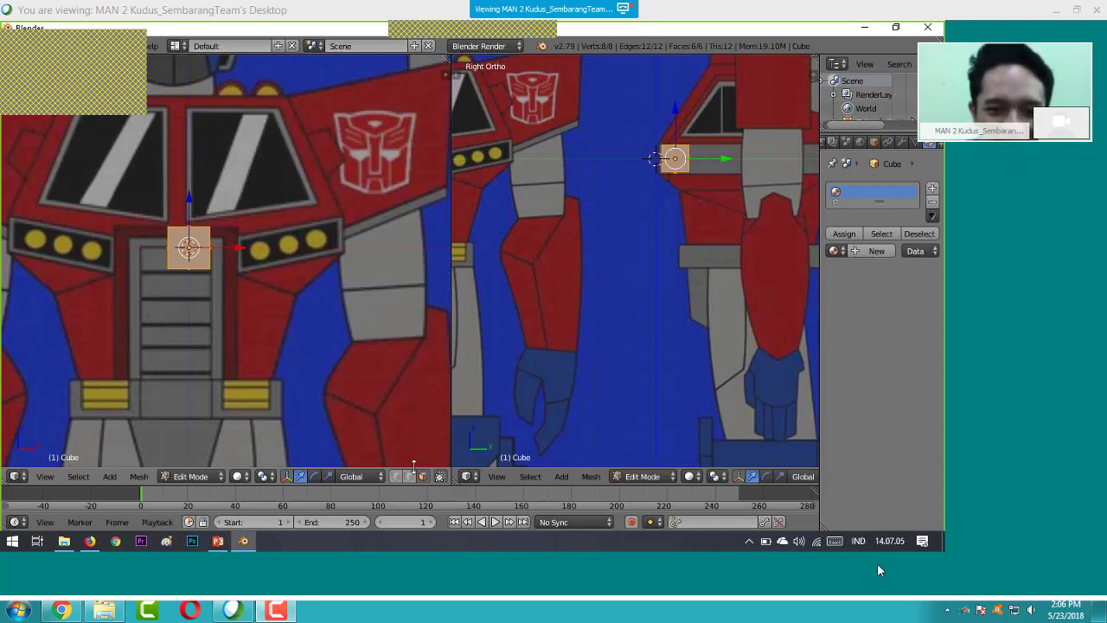
right_click(188, 247)
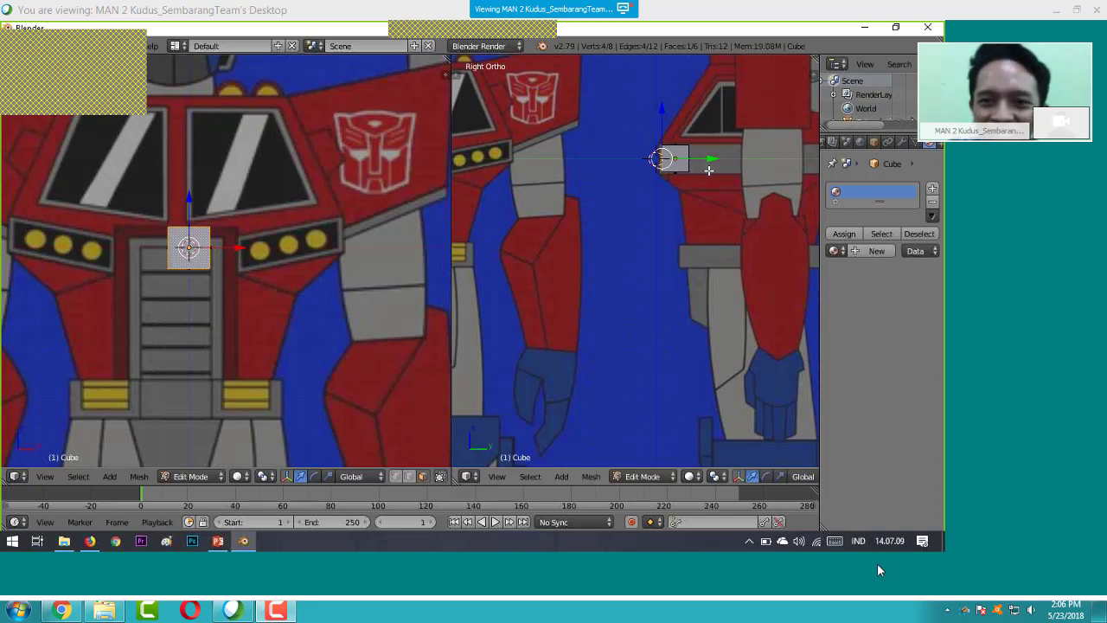
middle_click_drag(732, 200, 712, 203)
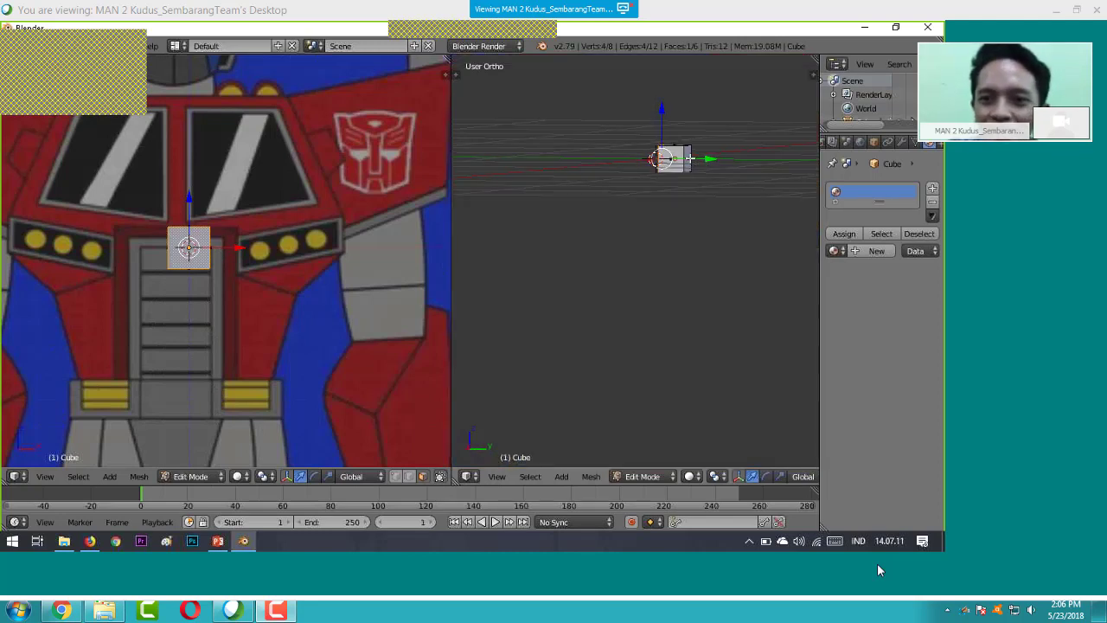
right_click(693, 164)
left_click(500, 478)
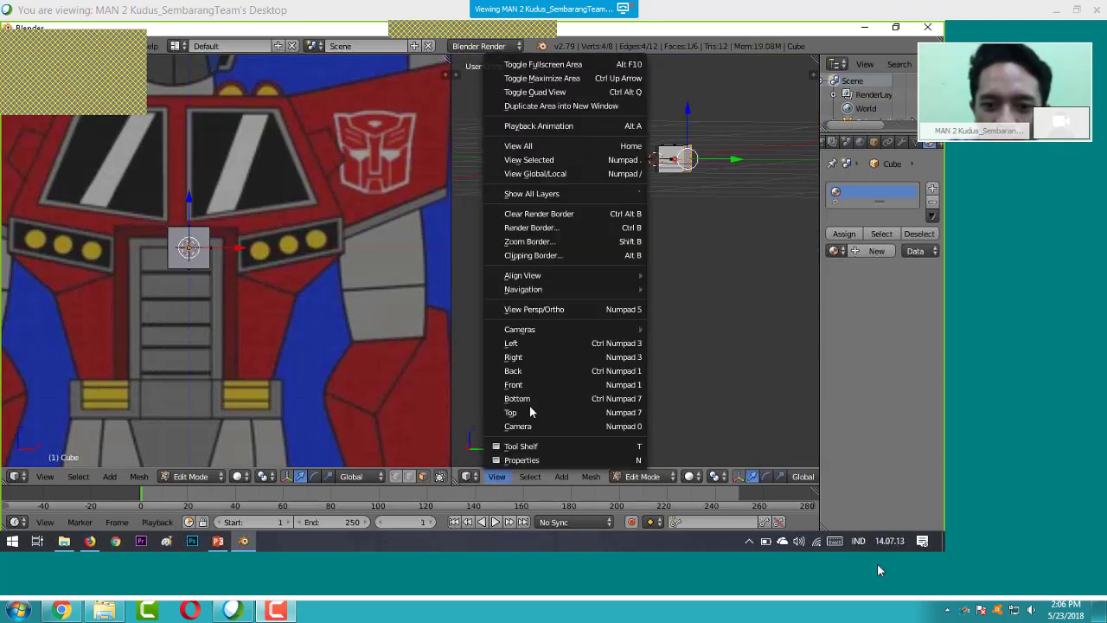
key("Escape")
key("KP_3")
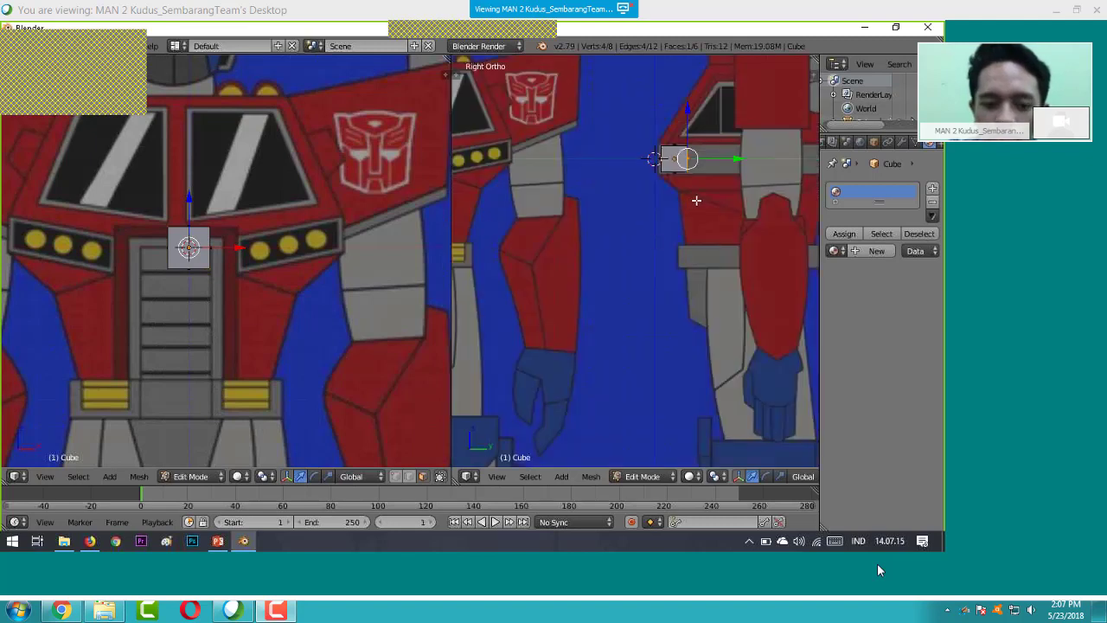
middle_click_drag(696, 201, 663, 232)
left_click(496, 476)
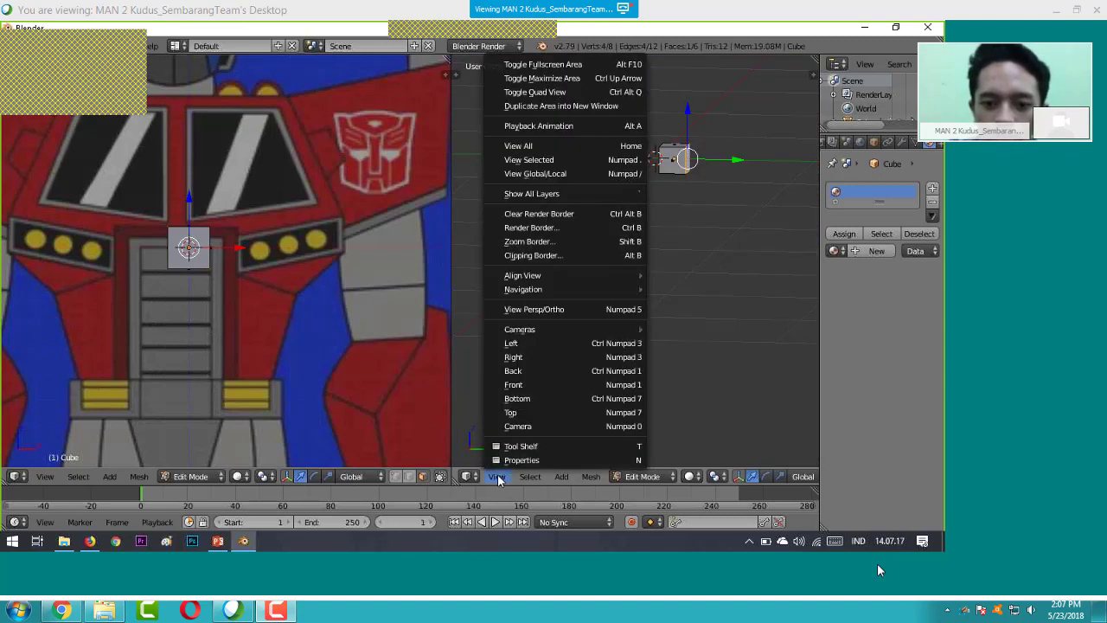
left_click(538, 357)
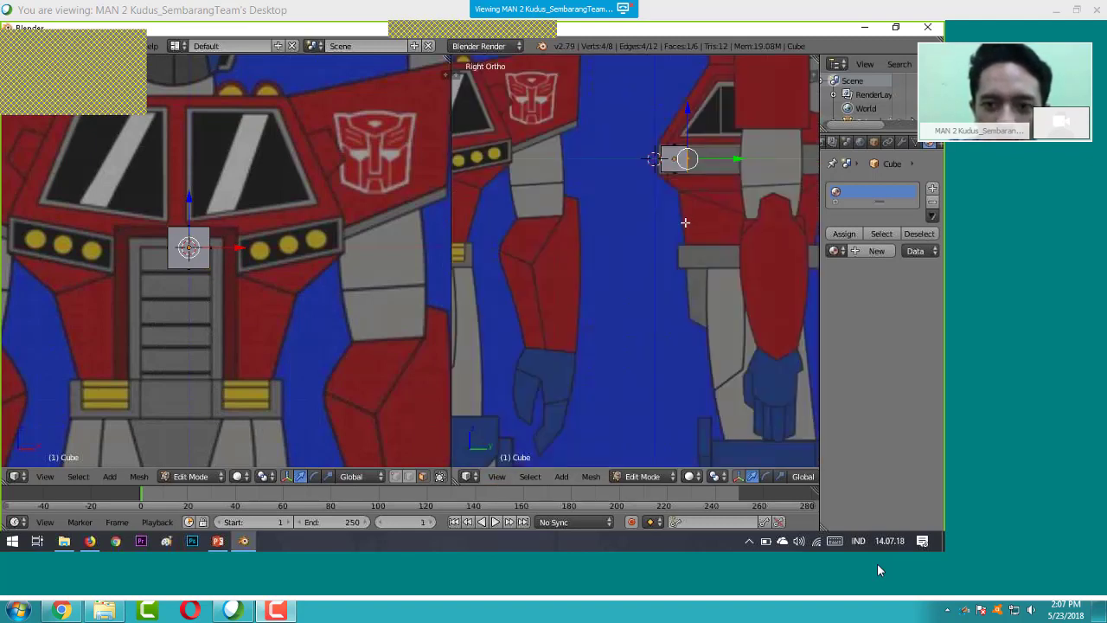
middle_click_drag(684, 224, 521, 294, "shift")
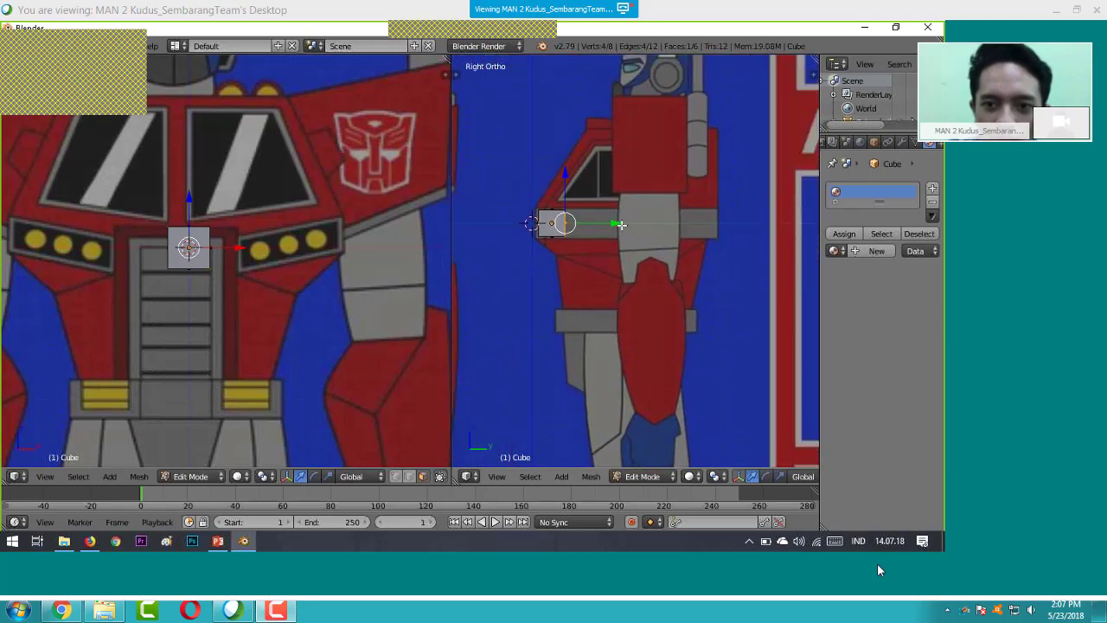
left_click_drag(621, 224, 762, 223)
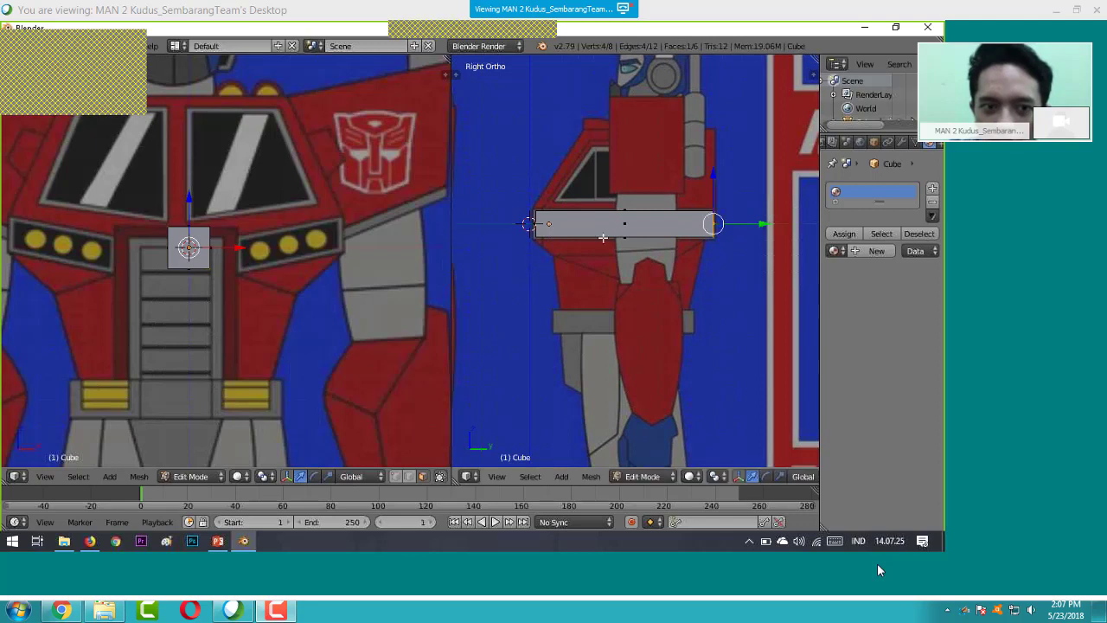
- Select the block's +X side face and move it outward about 0.34 along X to the torso's outer edge in the Front view
right_click(194, 249)
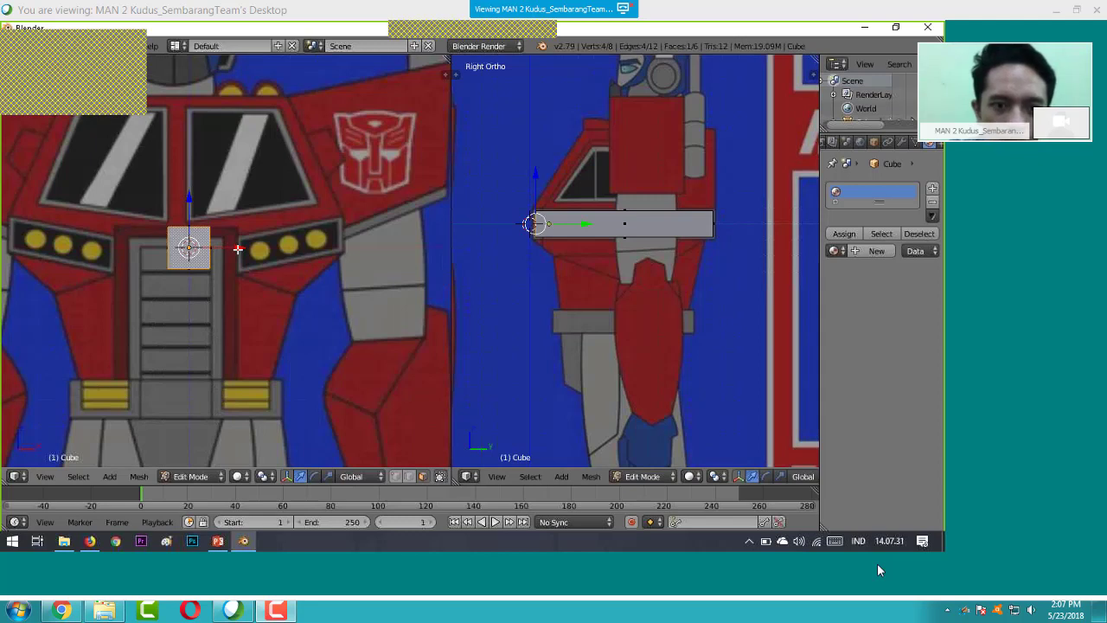
key("KP_6")
key("KP_6")
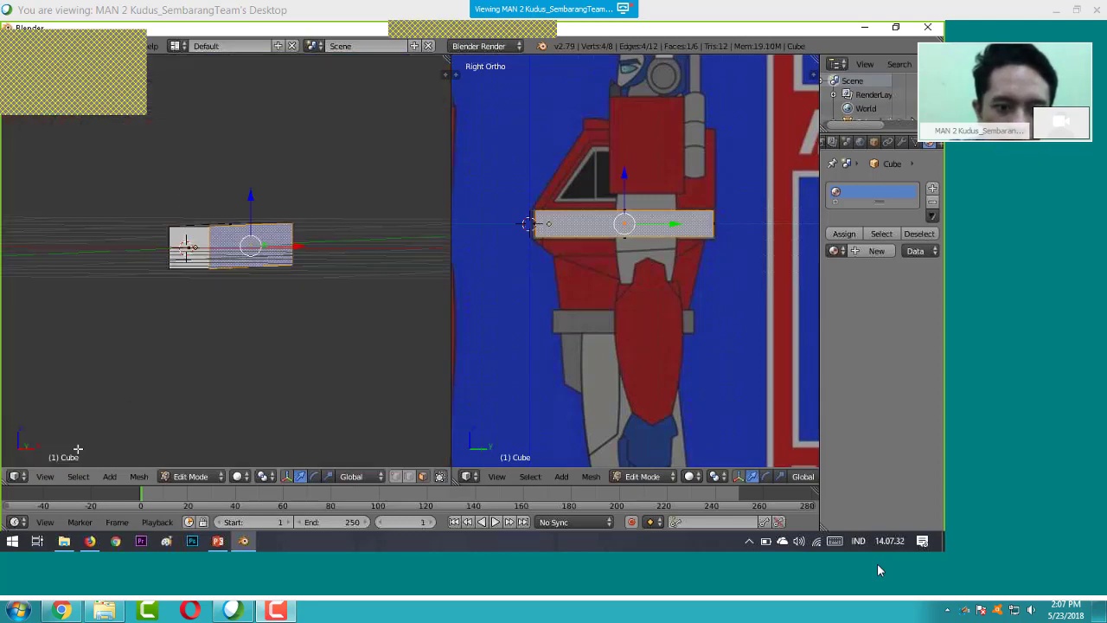
left_click(45, 476)
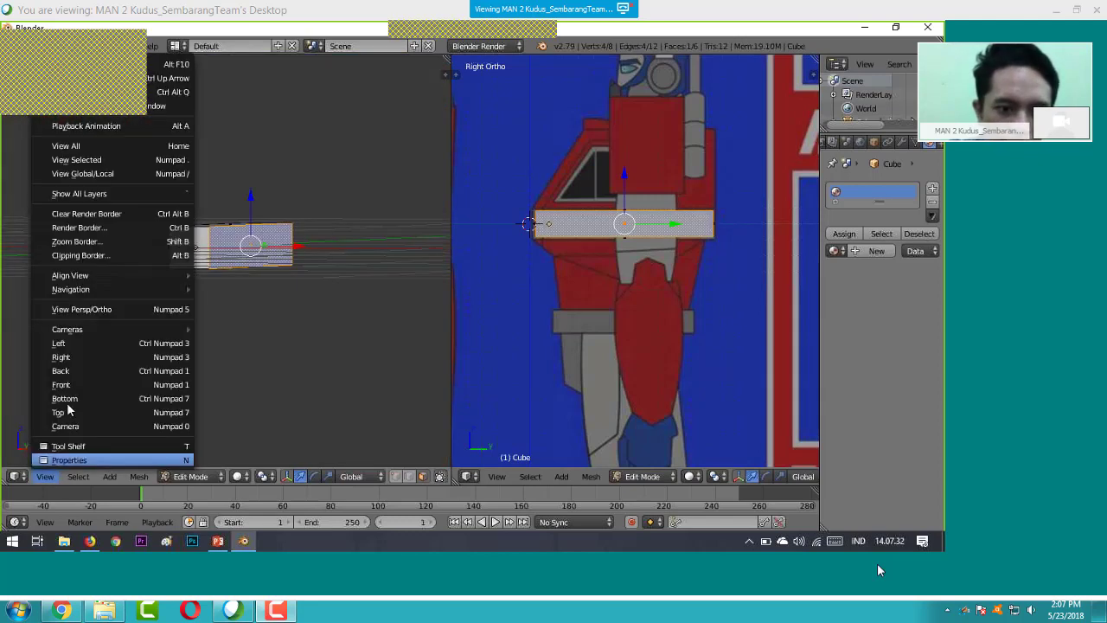
left_click(74, 358)
left_click(48, 477)
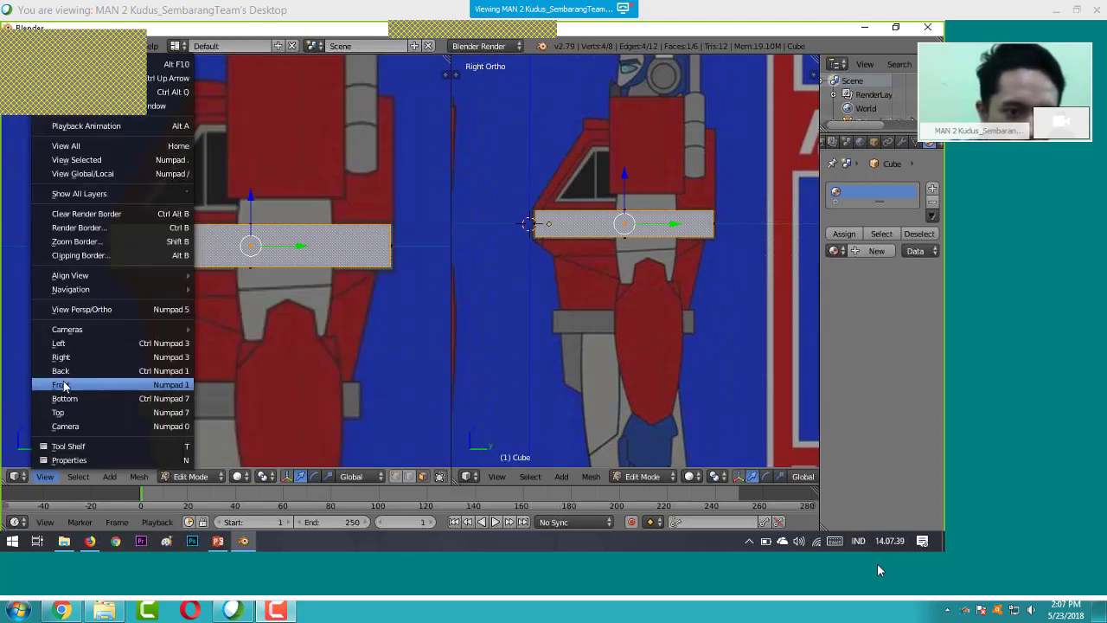
left_click(64, 385)
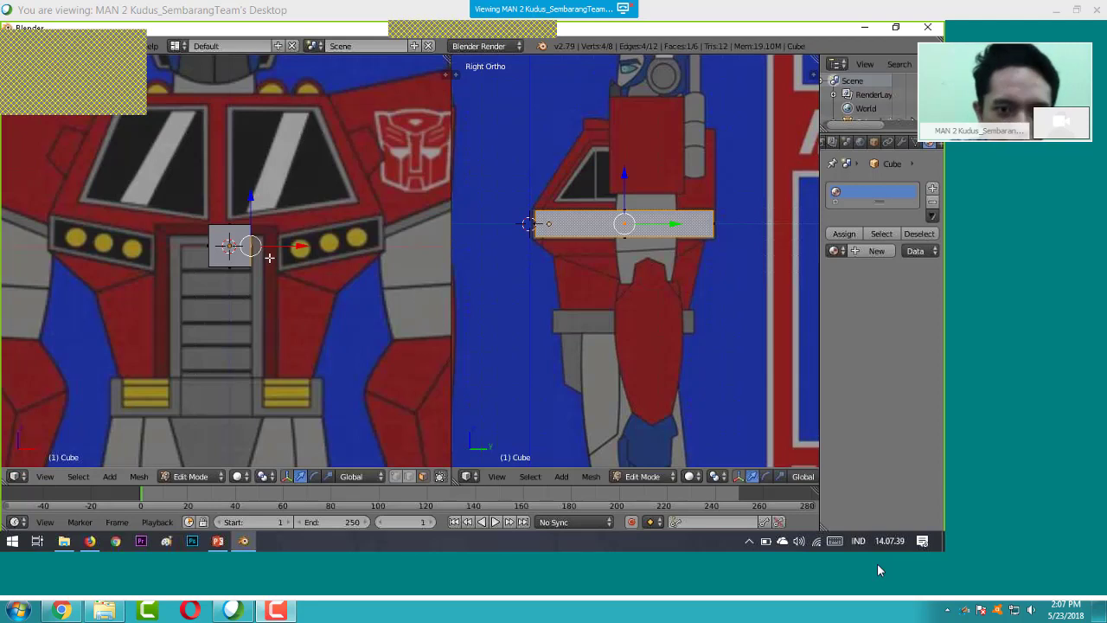
key("g")
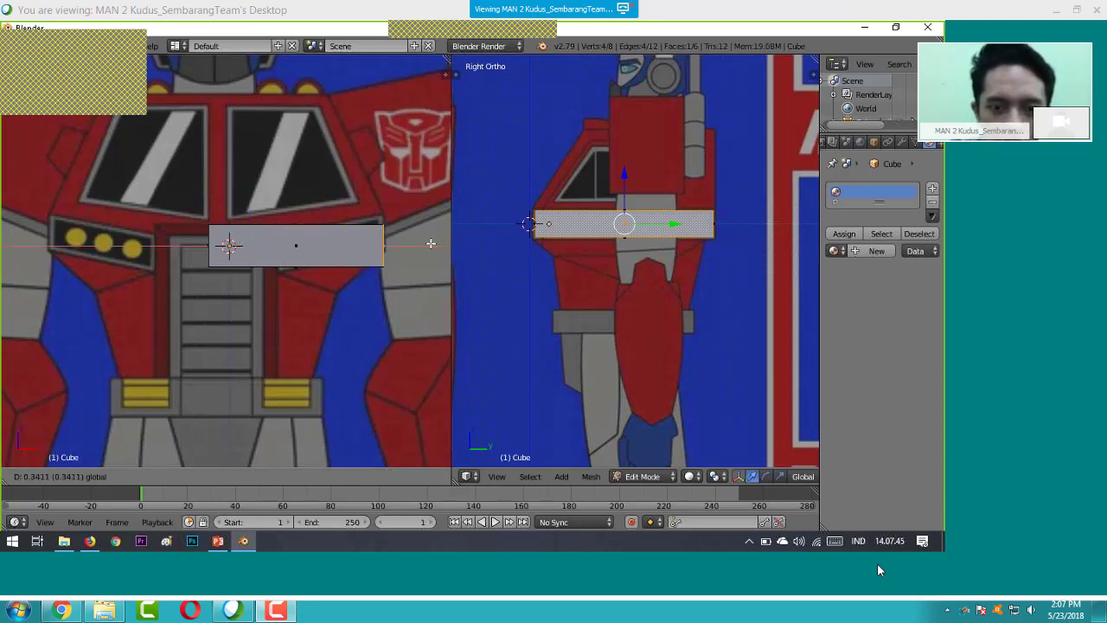
left_click(431, 243)
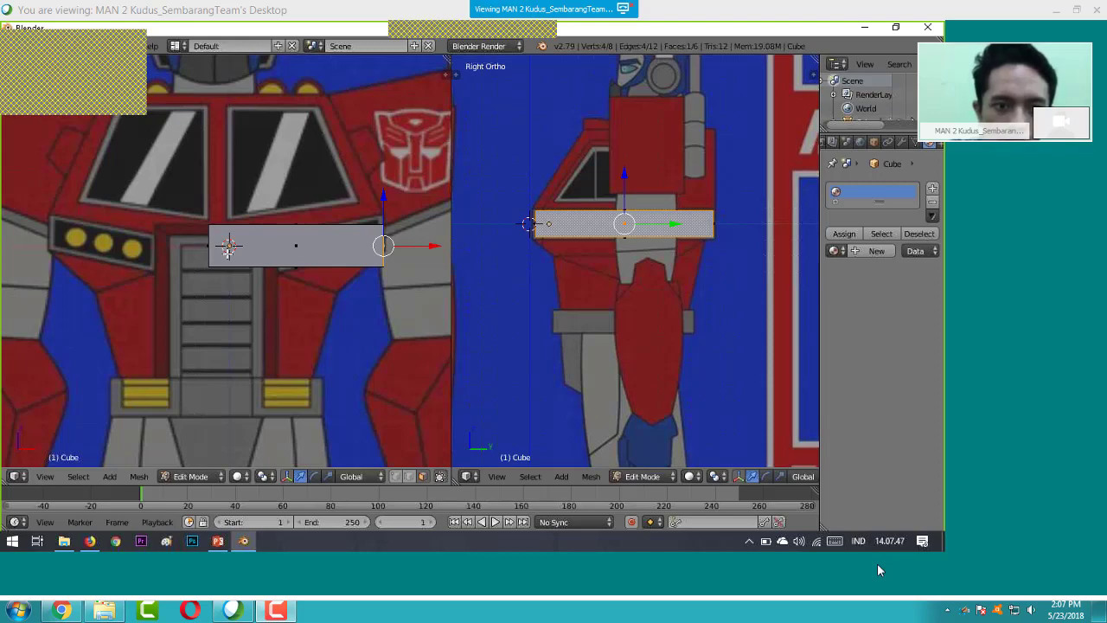
- Select the block's -X side face and move it outward along X to the torso's opposite outer edge in the Front view
mouse_move(229, 250)
middle_mouse_down()
mouse_move(227, 277)
mouse_move(243, 255)
middle_mouse_up()
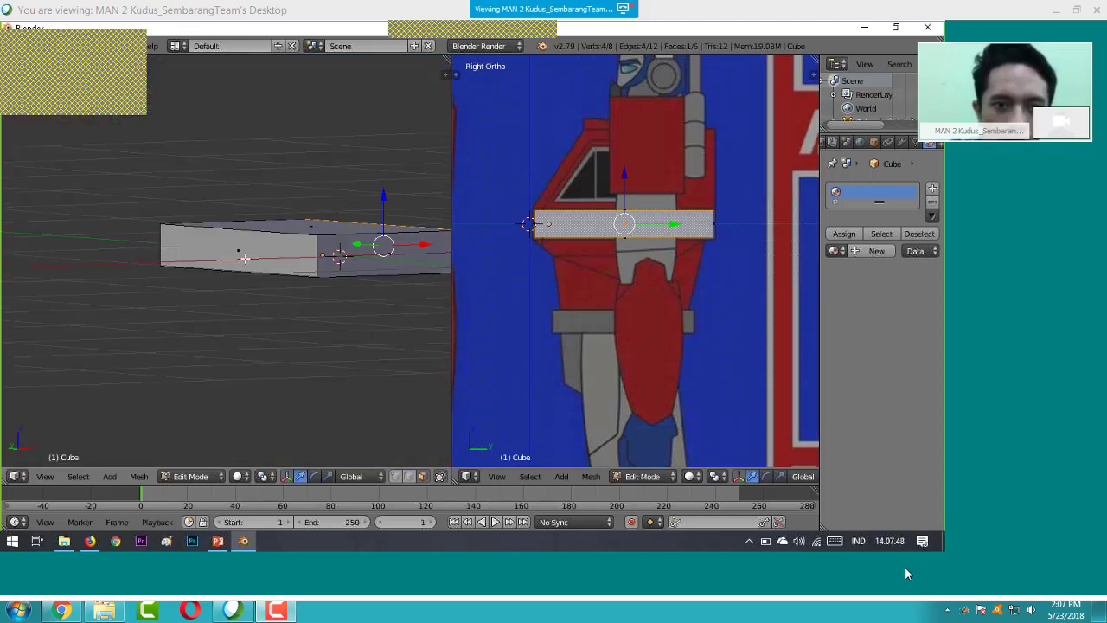
left_click(46, 477)
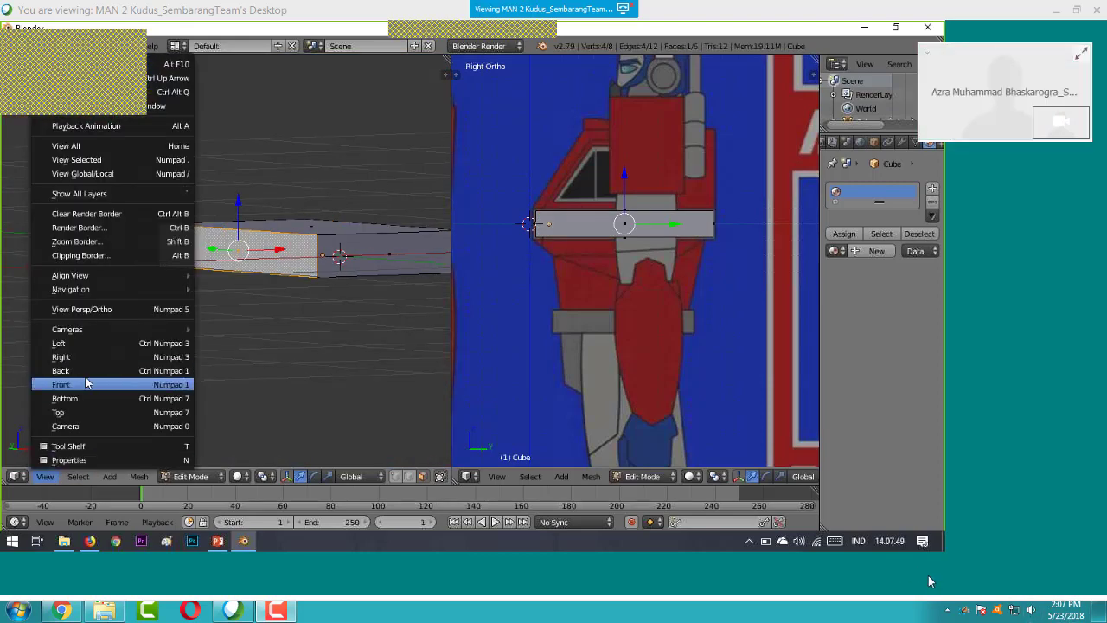
left_click(86, 383)
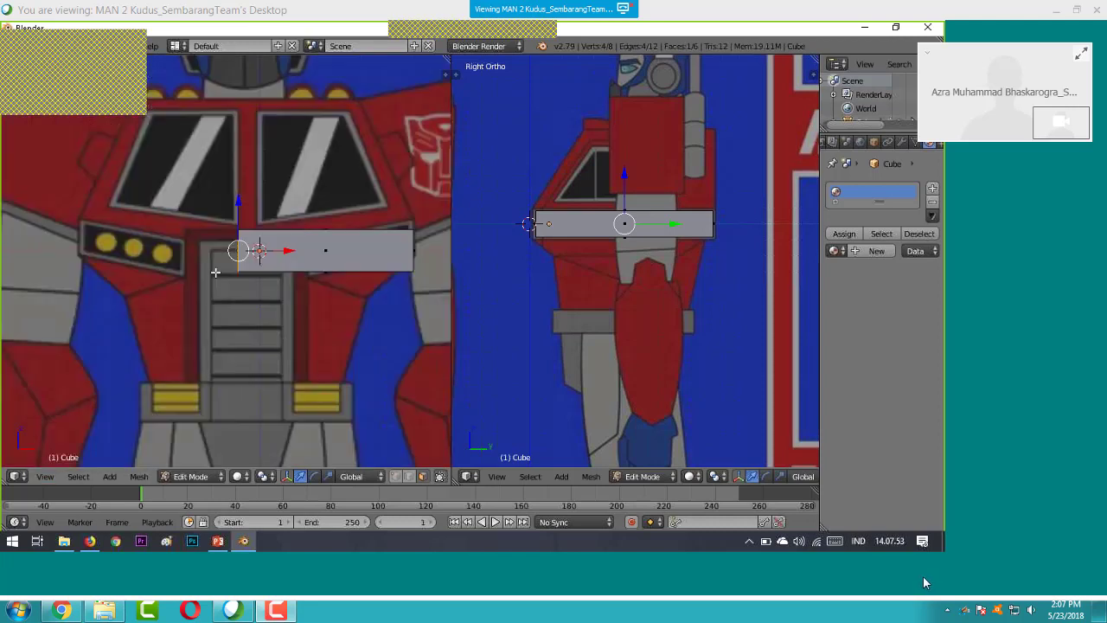
left_click_drag(276, 251, 119, 251)
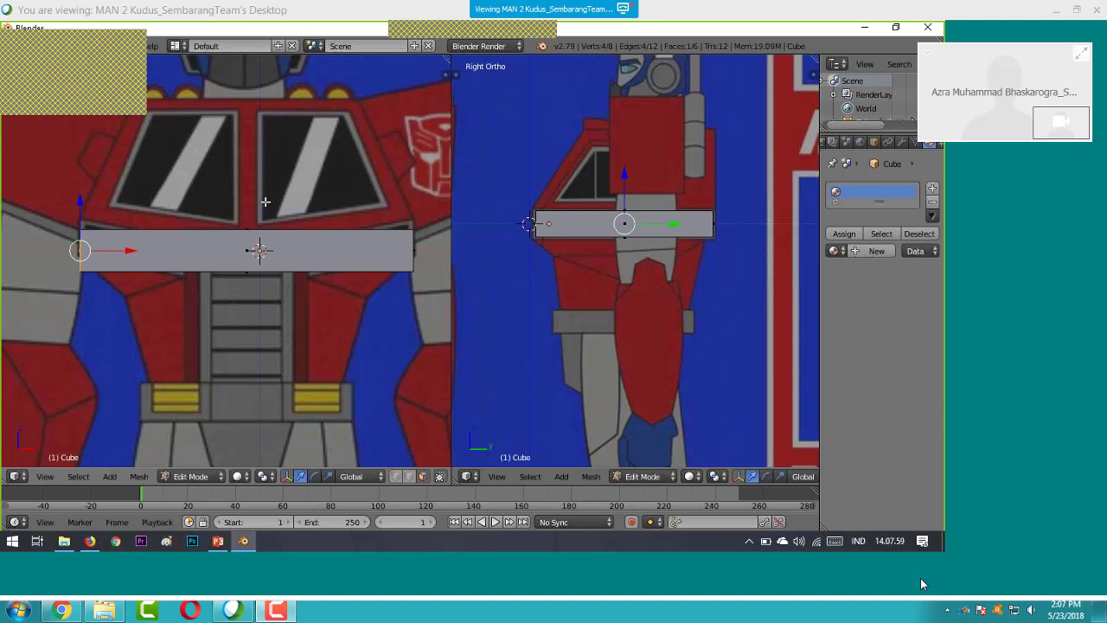
- Switch the Front view to wireframe shading and add two evenly spaced vertical loop cuts across the block's width
key("z")
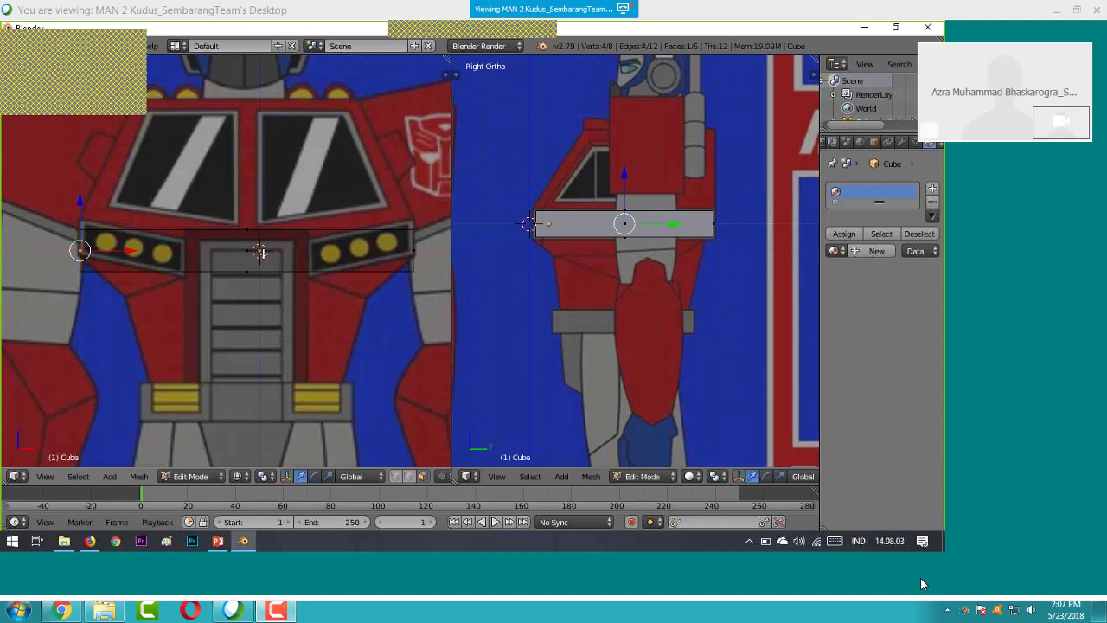
key("ctrl+r")
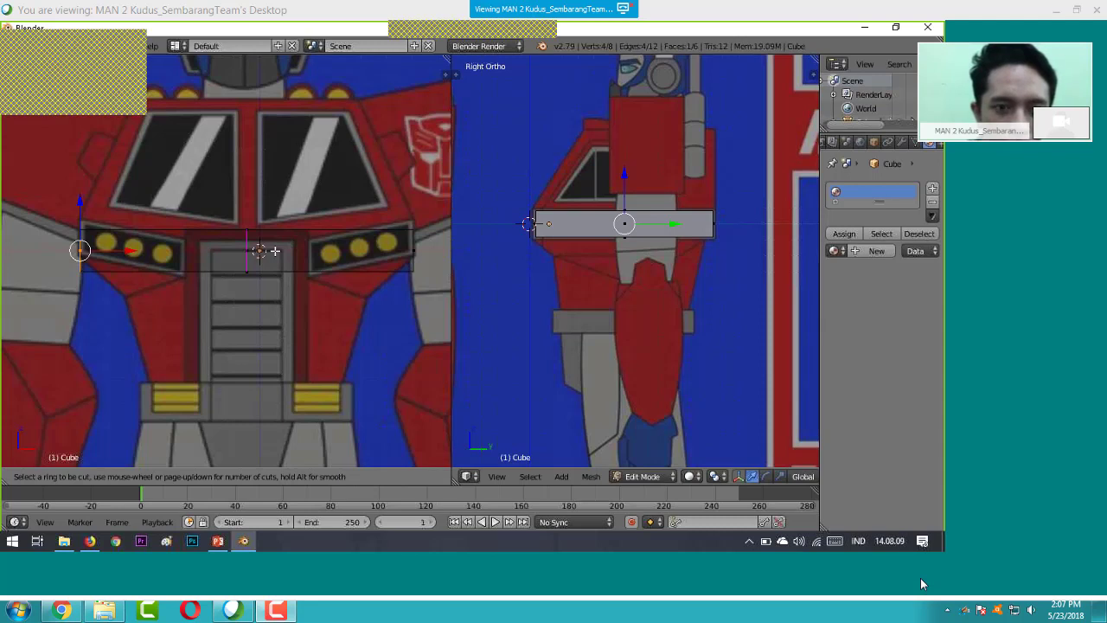
scroll(275, 251, "up", 1)
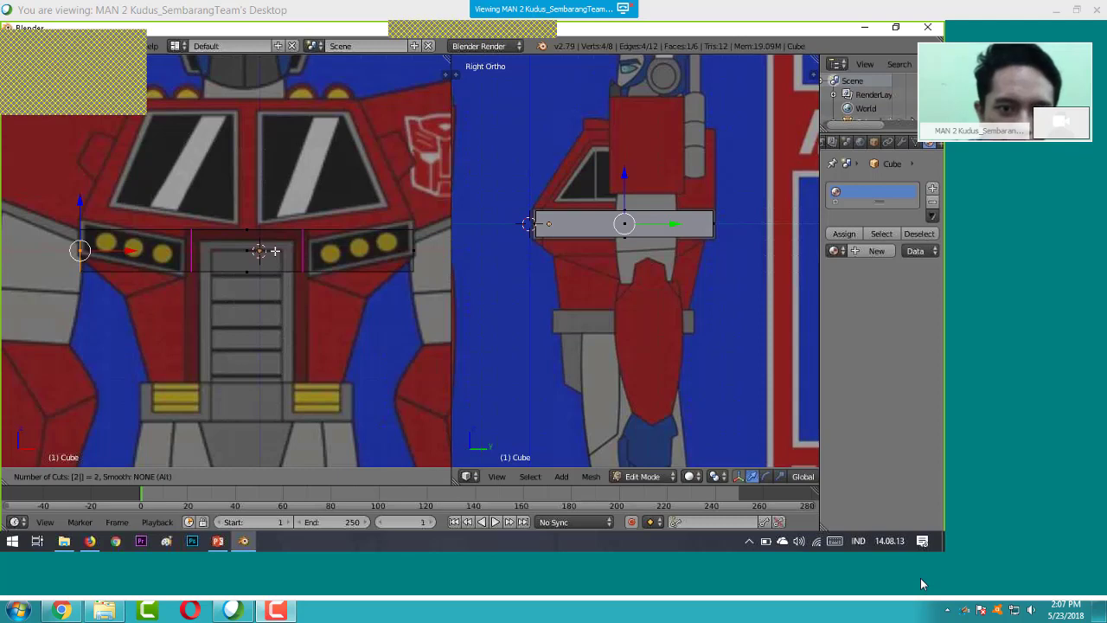
left_click(275, 250)
right_click(275, 251)
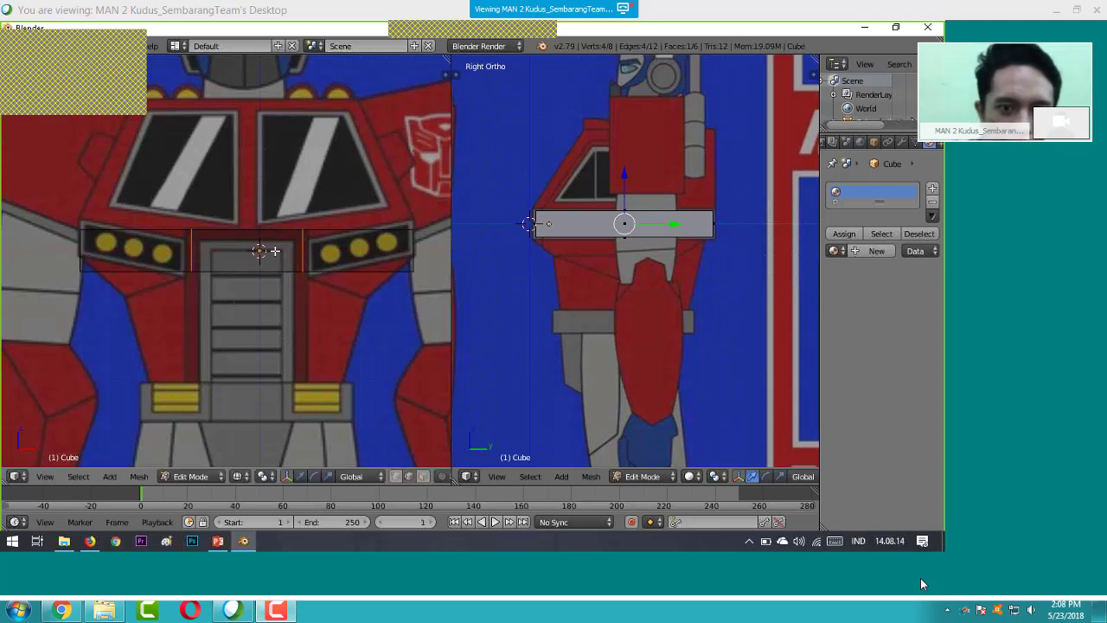
key("ctrl+space")
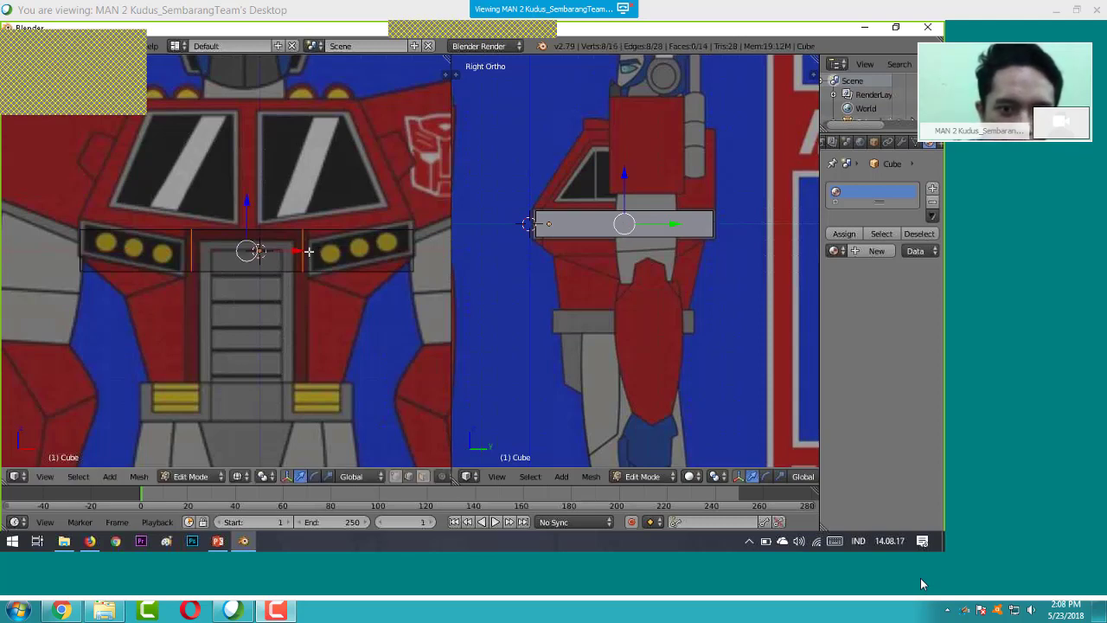
- Select the +X edge loop and move it outward along X to the inner end of the adjacent headlight panel in the Front view
right_click(302, 251)
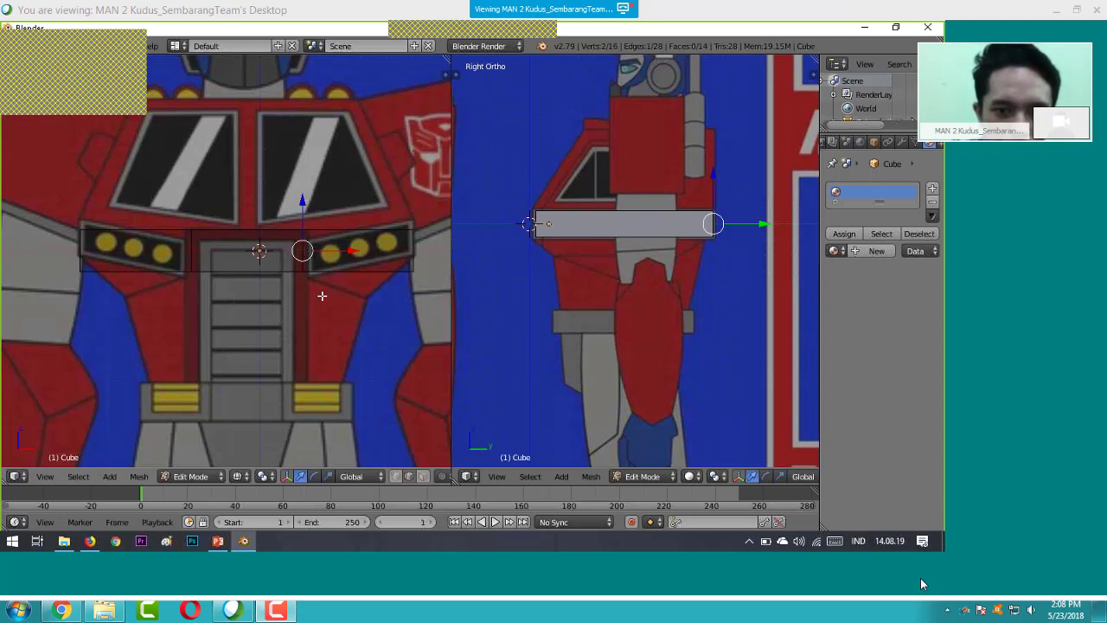
right_click(304, 251)
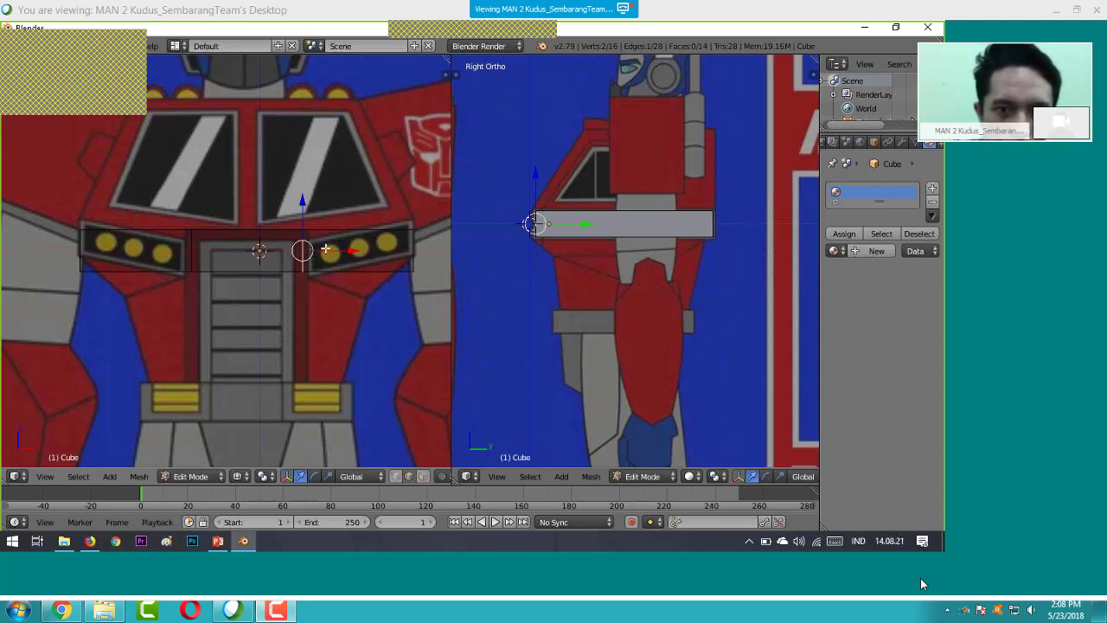
middle_click_drag(327, 264, 390, 175)
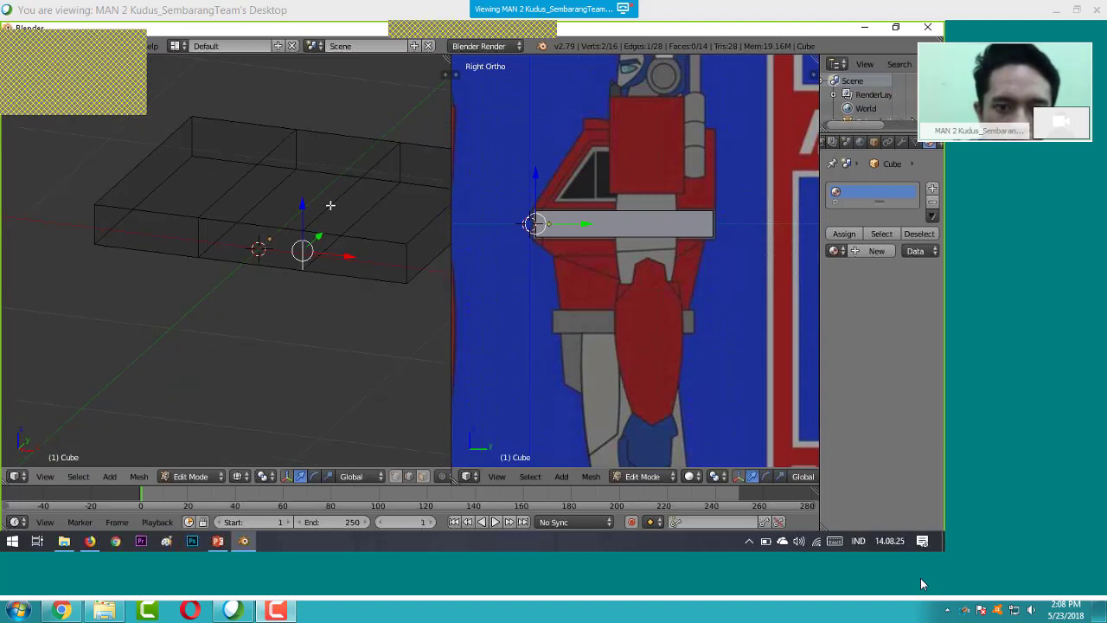
right_click(330, 205, "alt")
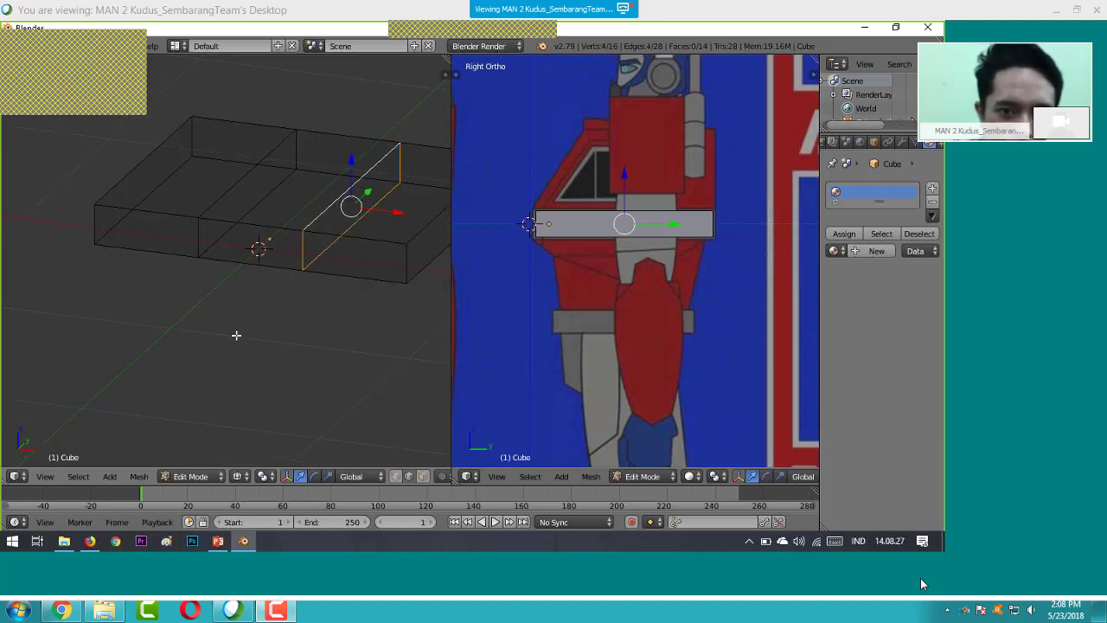
left_click(48, 477)
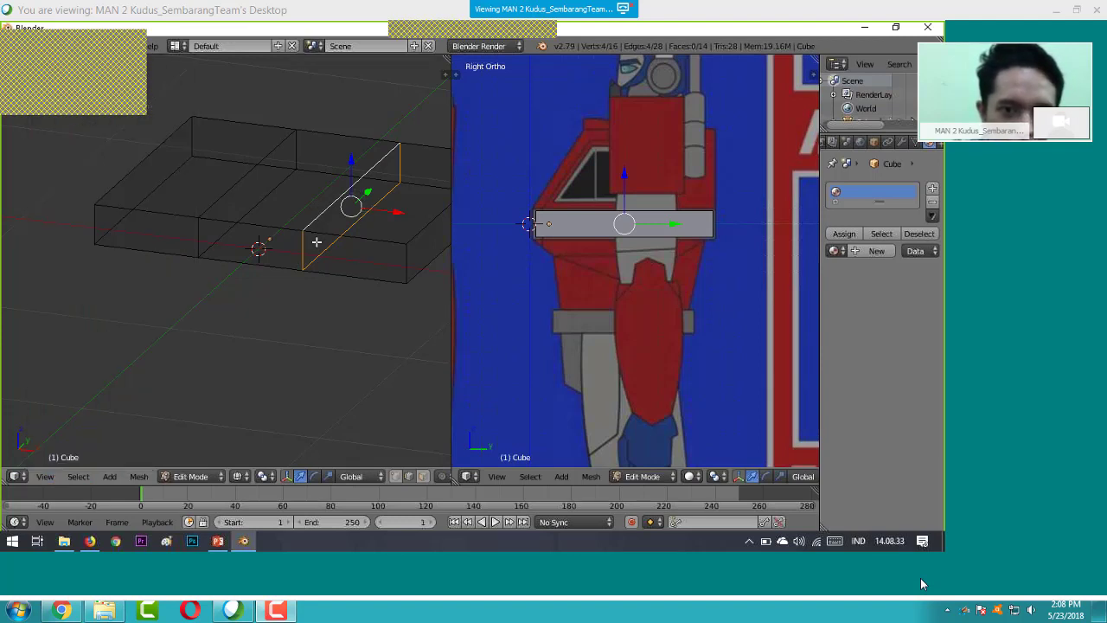
left_click(48, 477)
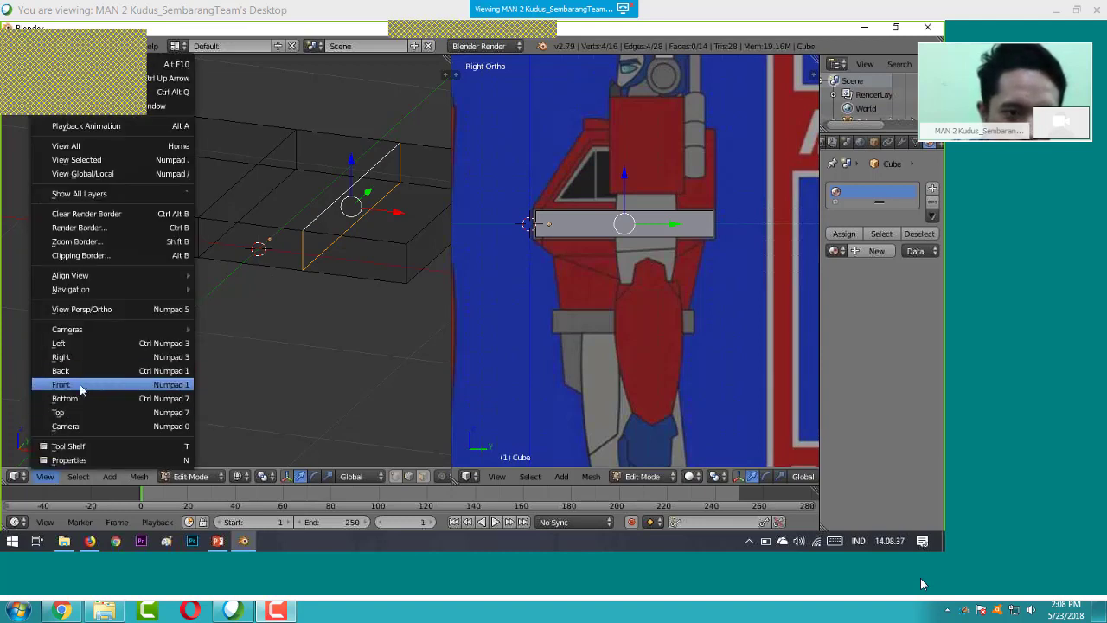
left_click(80, 390)
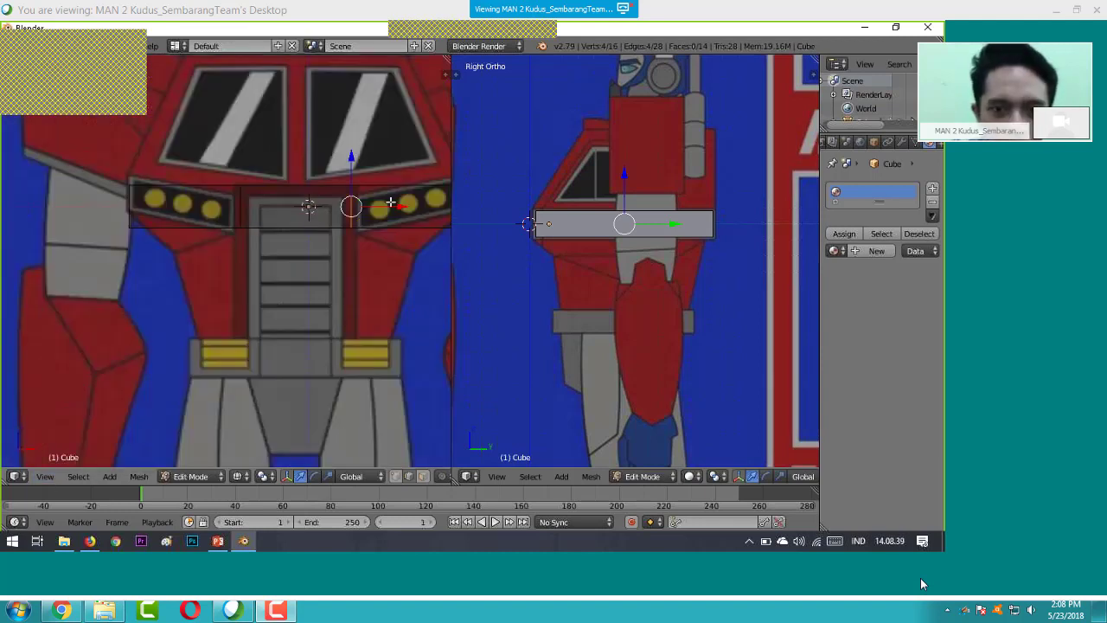
key("g")
left_click(404, 205)
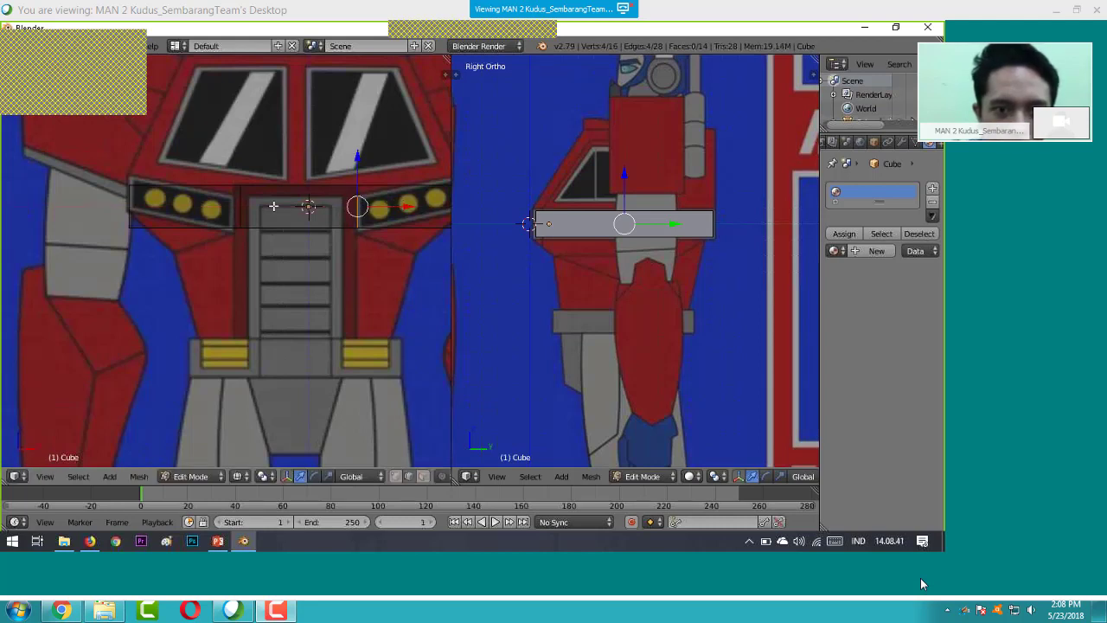
- Select the -X edge loop and move it -0.03 along X to the inner end of the other headlight panel
right_click(240, 206)
right_click(241, 206, "shift")
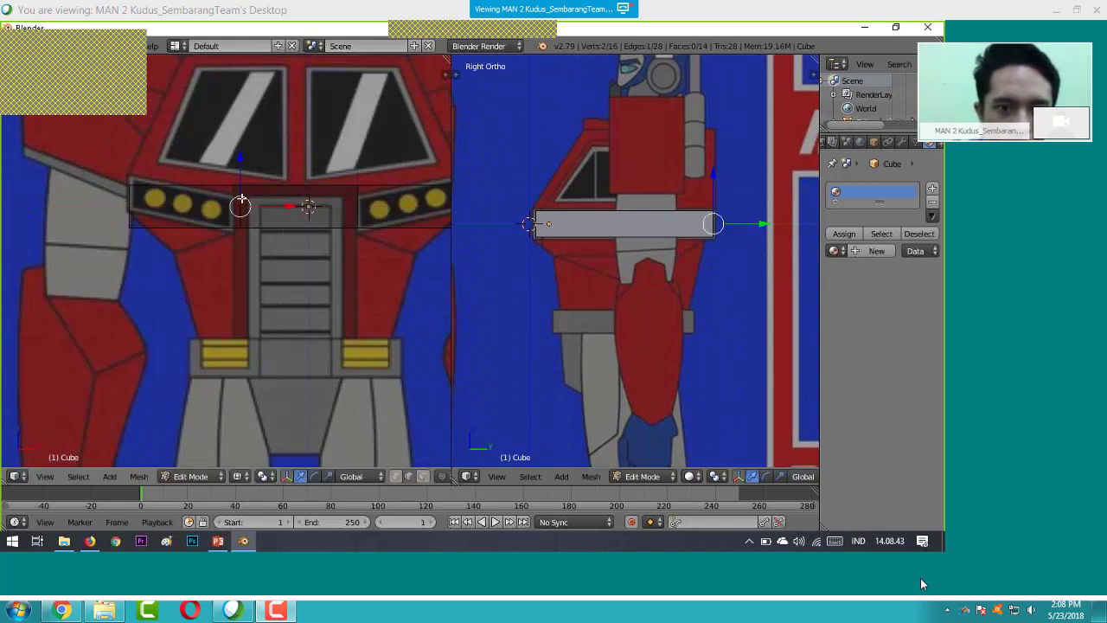
key("g")
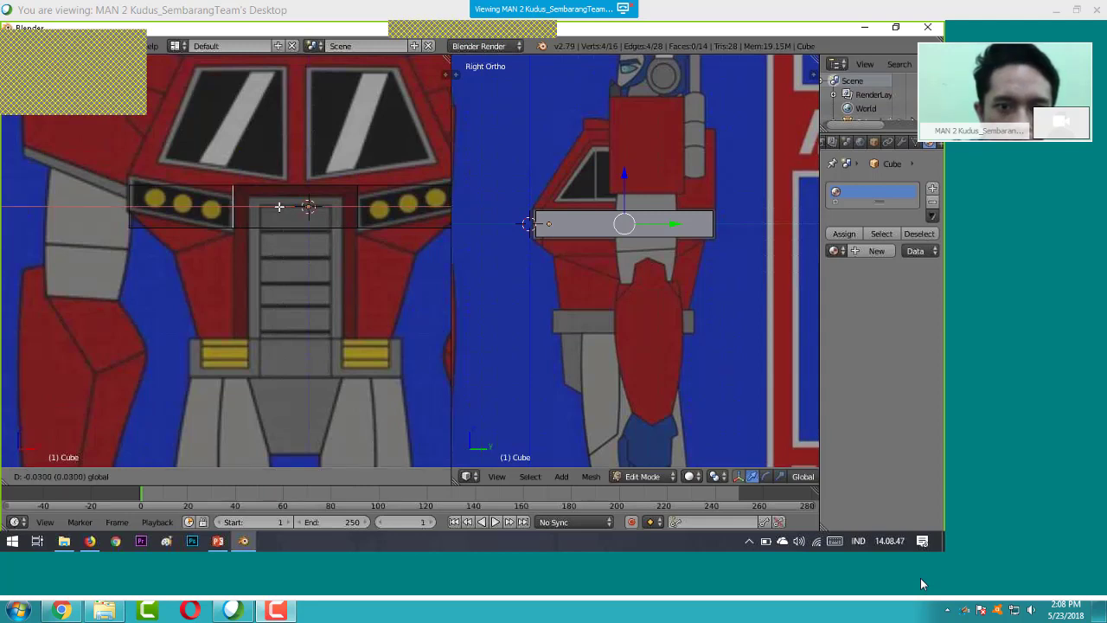
left_click(280, 207)
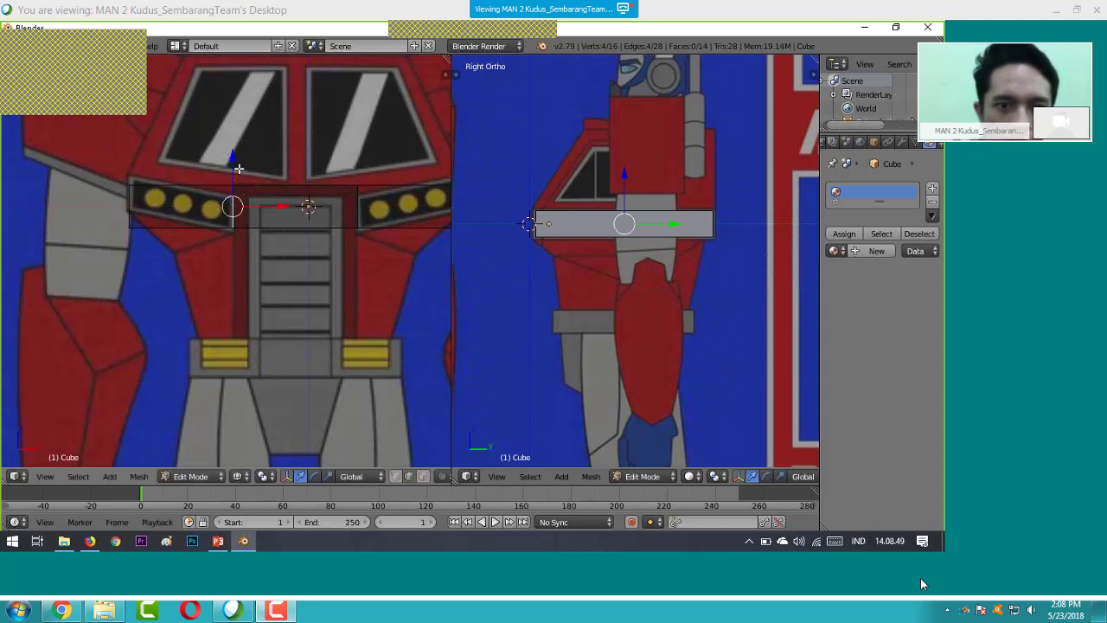
- Select the four edges of the block's +X end face and raise it along Z to follow the headlight panel's slant in the Front view
right_click(257, 185, "shift")
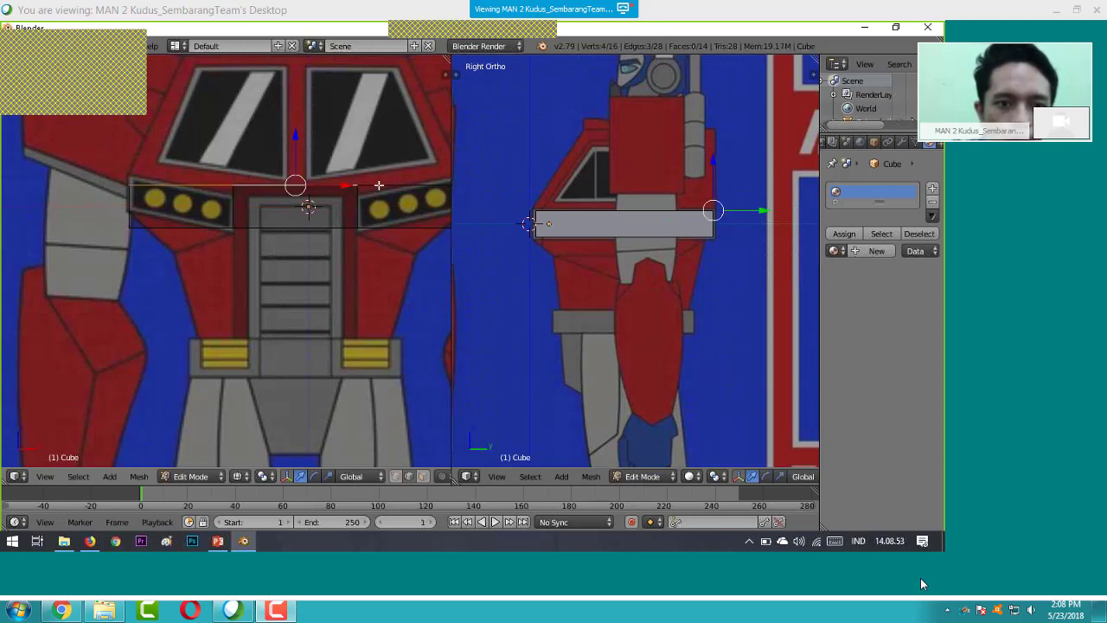
right_click(379, 185)
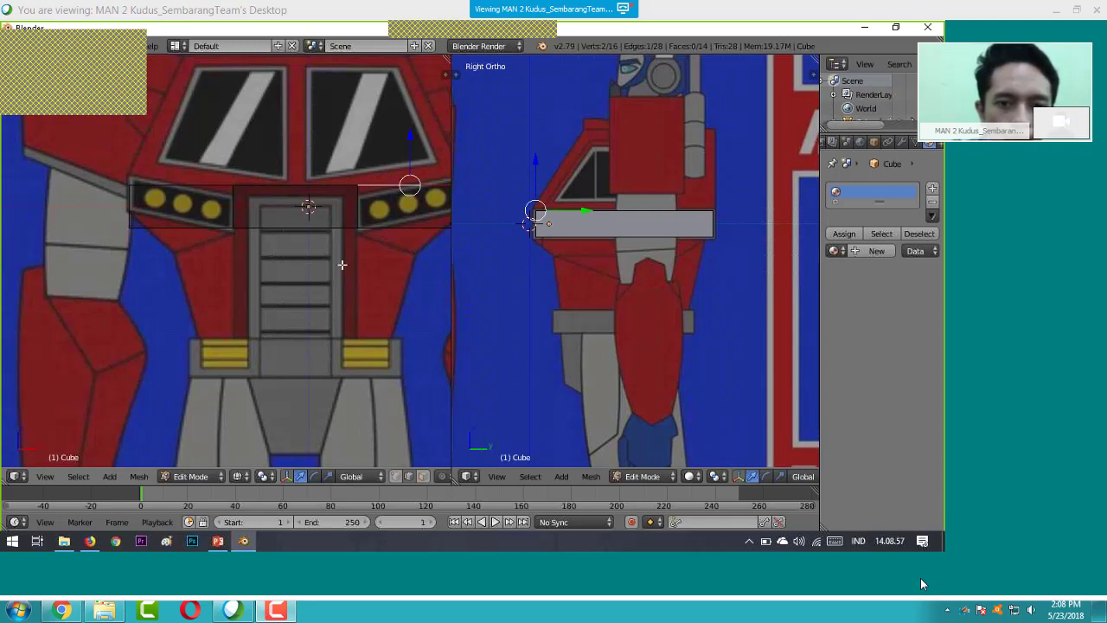
middle_click_drag(306, 278, 417, 205)
right_click(413, 240)
right_click(415, 200)
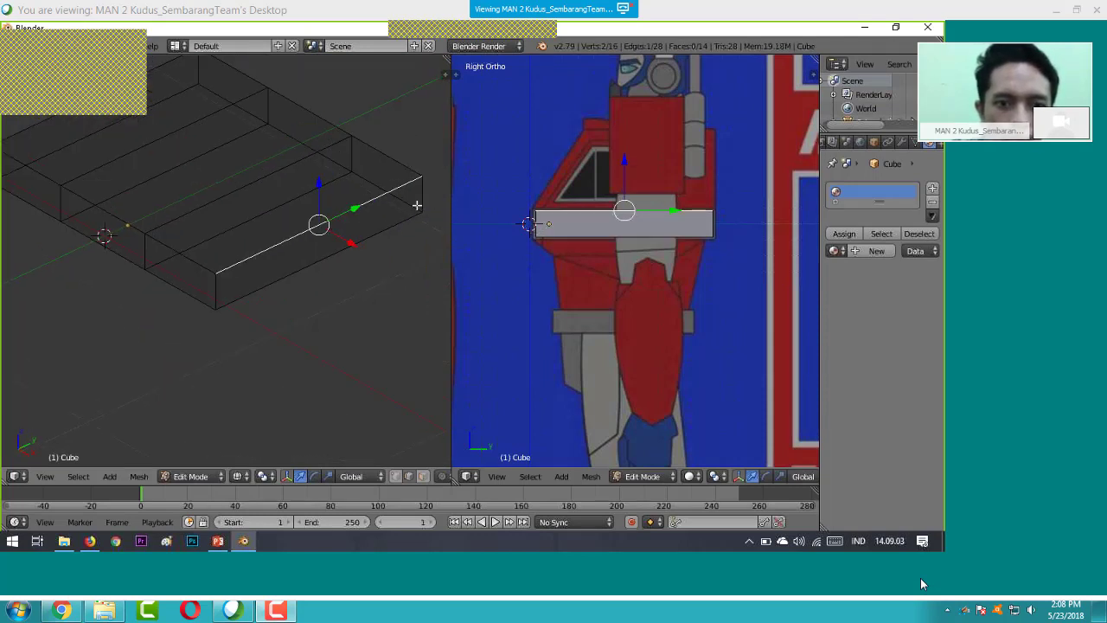
right_click(422, 200, "shift")
right_click(261, 283, "shift")
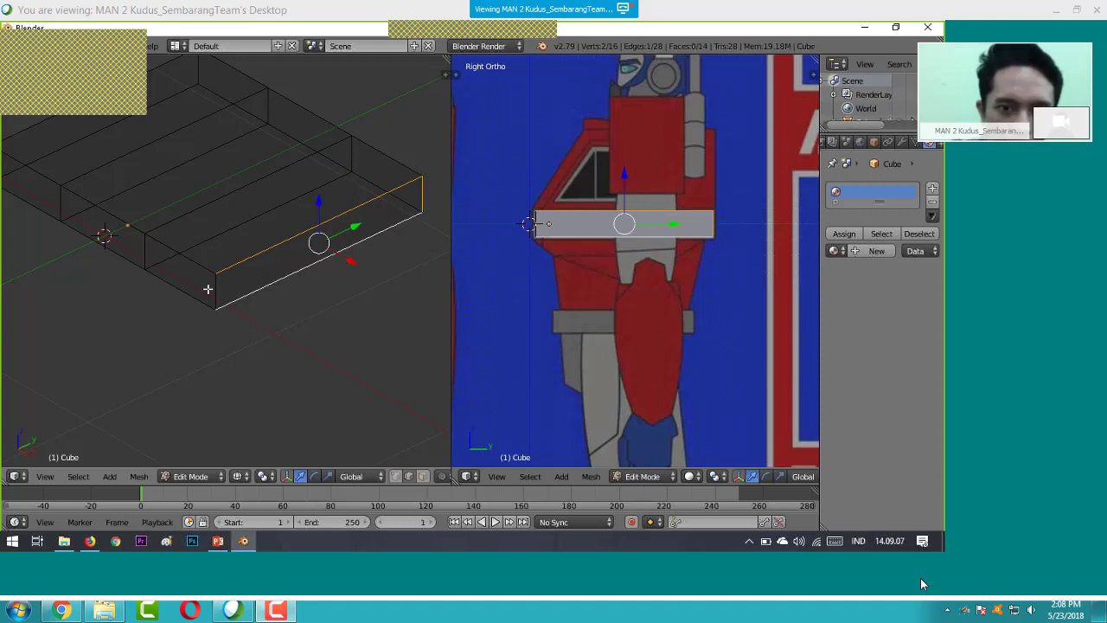
right_click(209, 289, "shift")
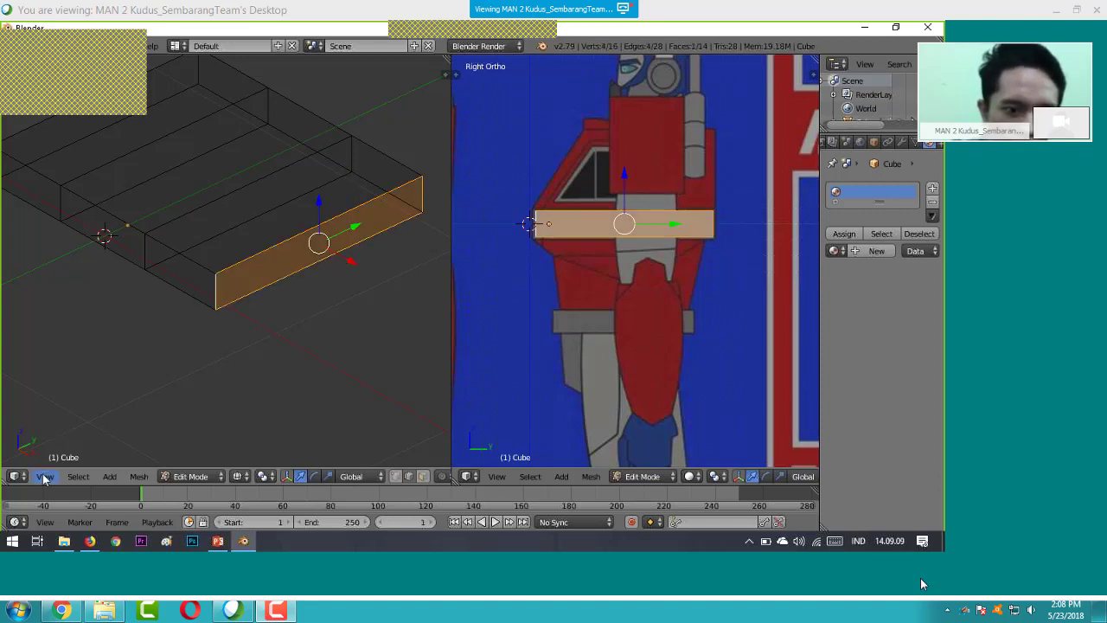
key("KP_1")
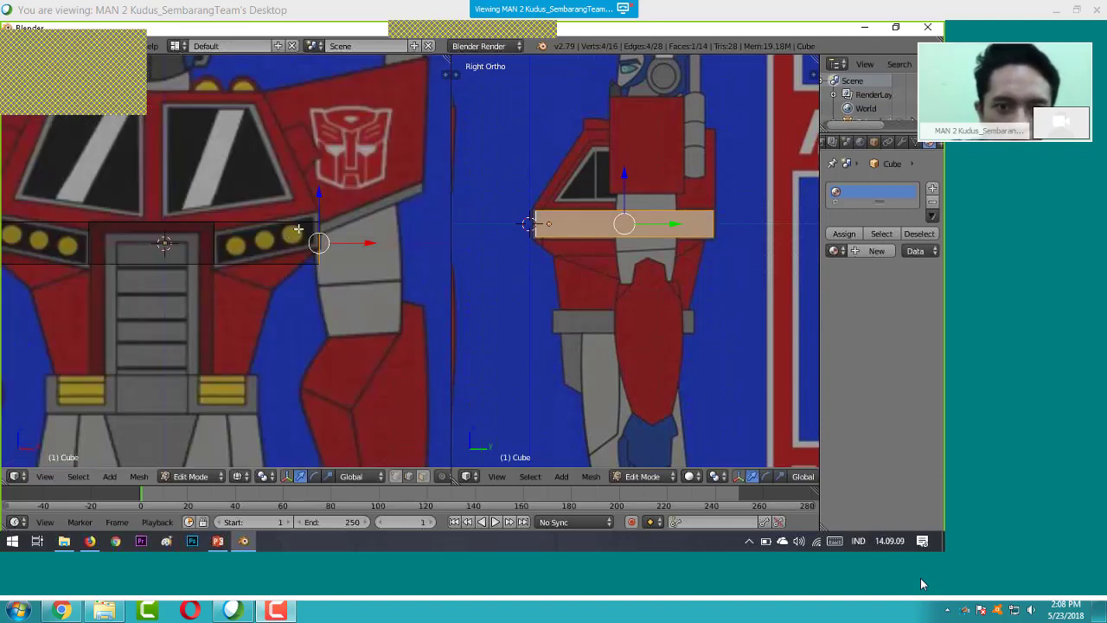
key("g")
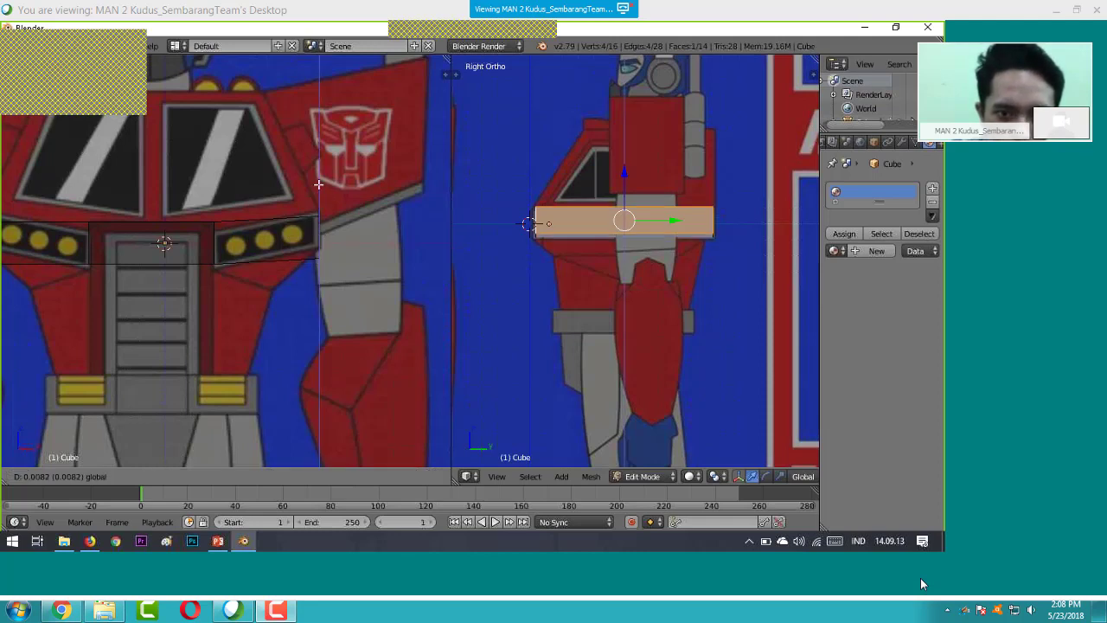
left_click(318, 184)
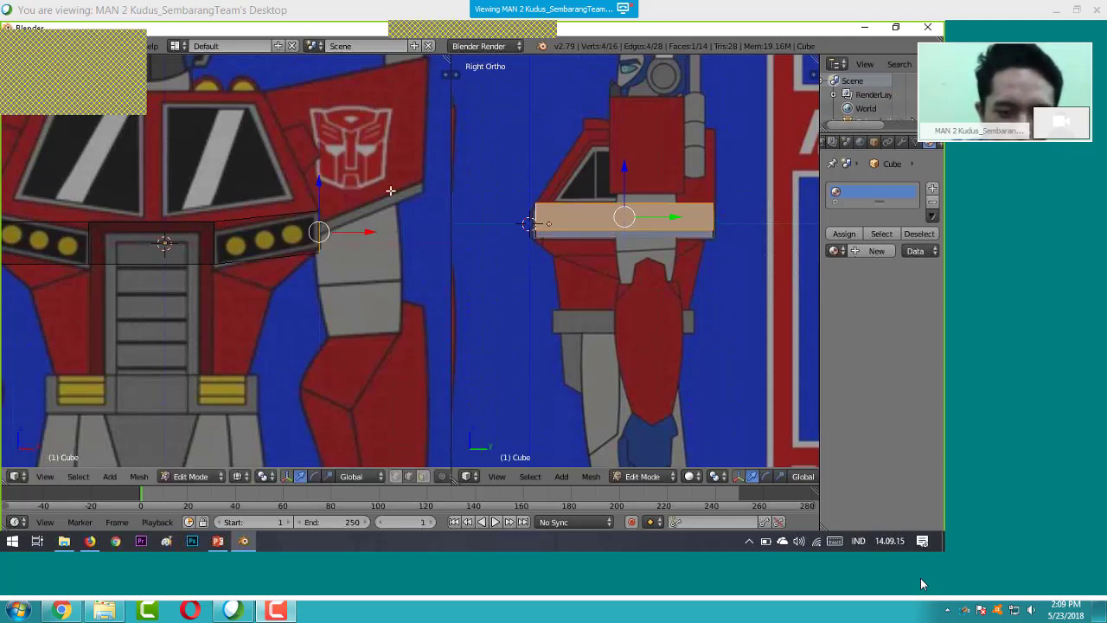
- Scale the +X end face down to about 0.8 and raise it slightly along Z to fit the headlight panel's outer end
key("s")
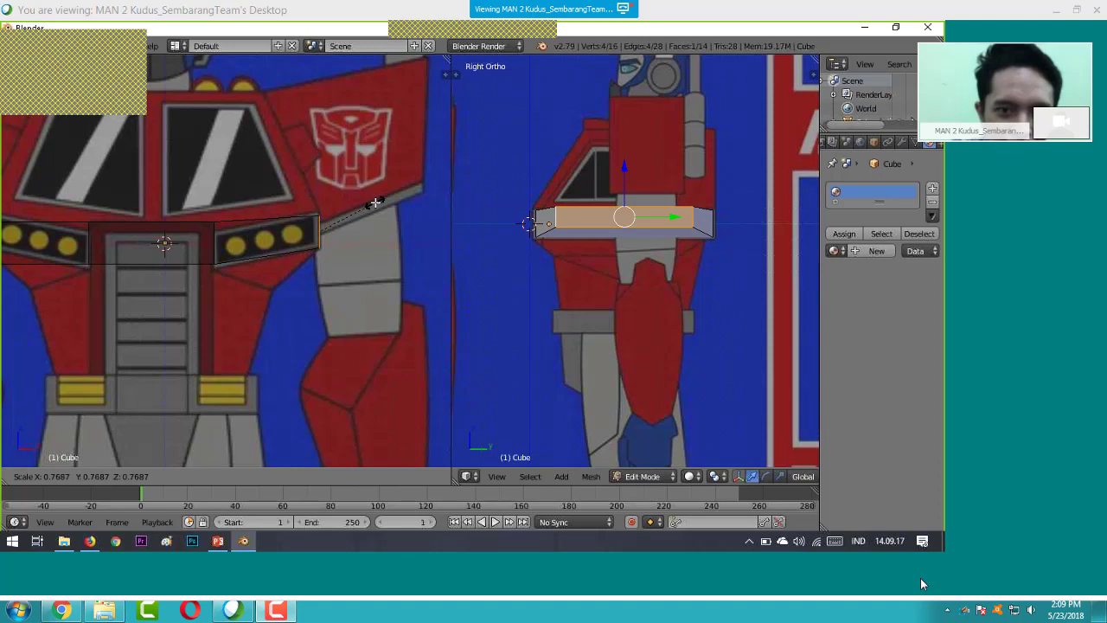
left_click(339, 196)
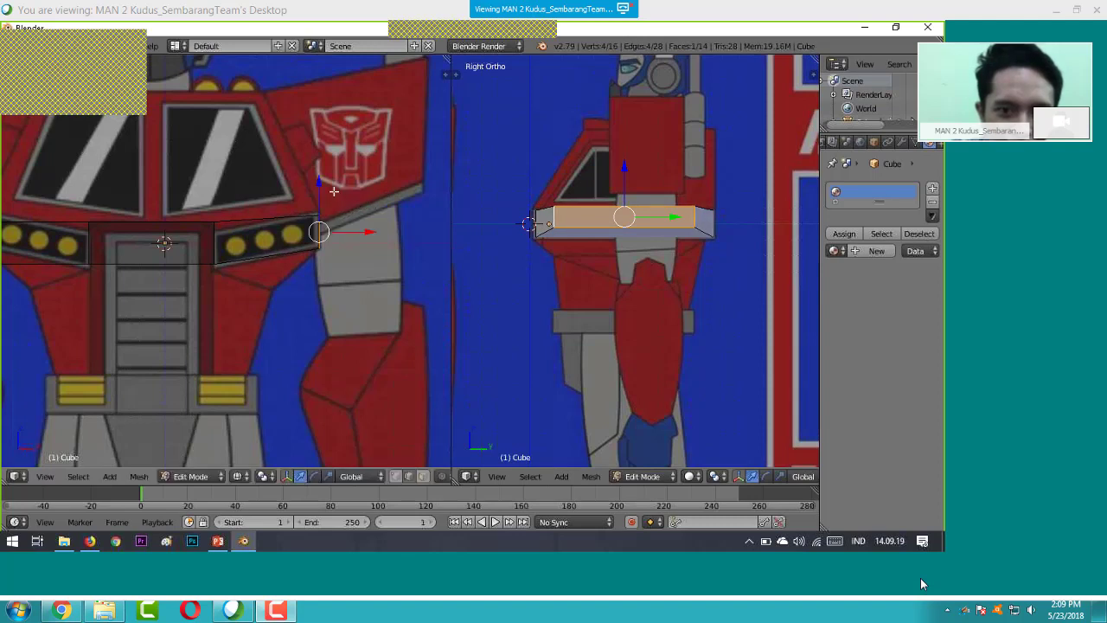
key("g")
key("z")
left_click(320, 180)
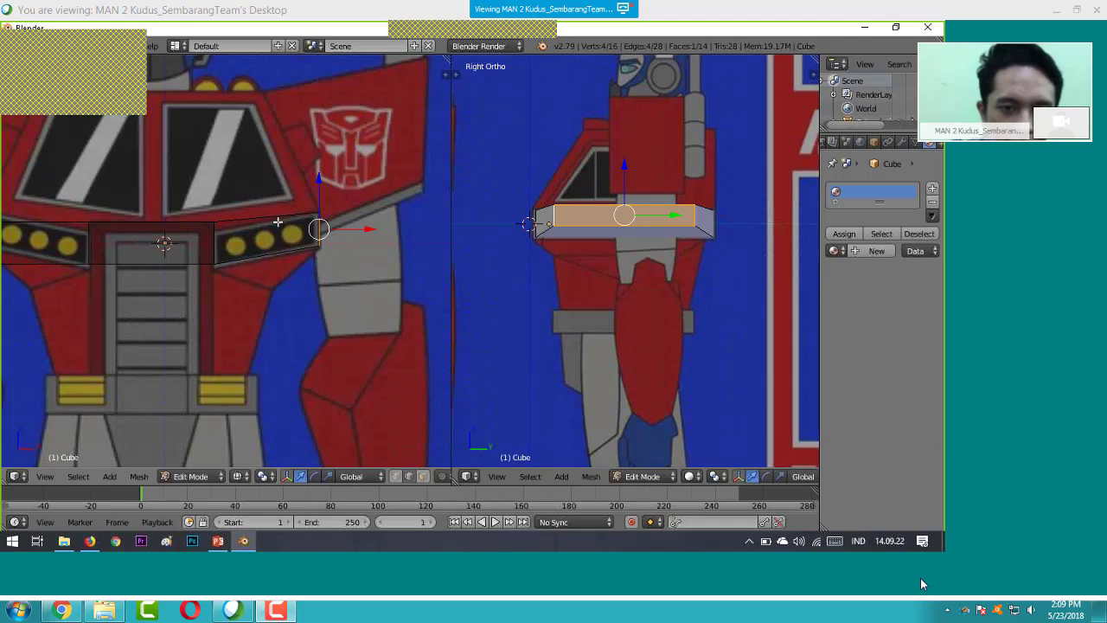
- Try to select the upright edge at the block's -X end in the Front view
scroll(278, 223, "up", 2)
right_click(205, 329)
middle_click_drag(242, 250, 121, 346)
left_click(45, 476)
left_click(79, 387)
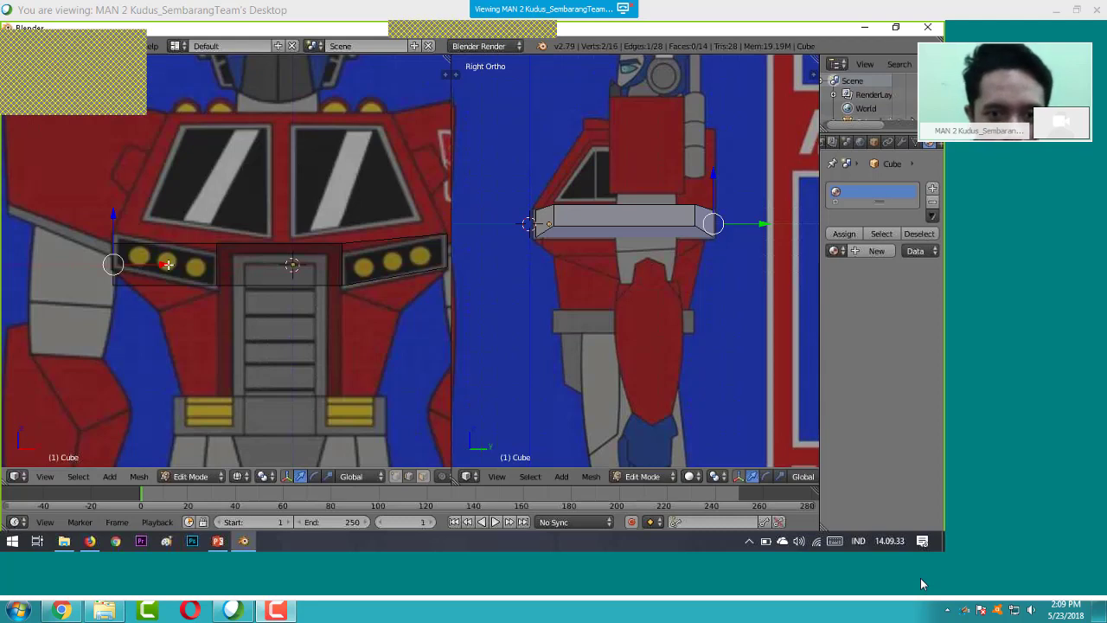
right_click(343, 241)
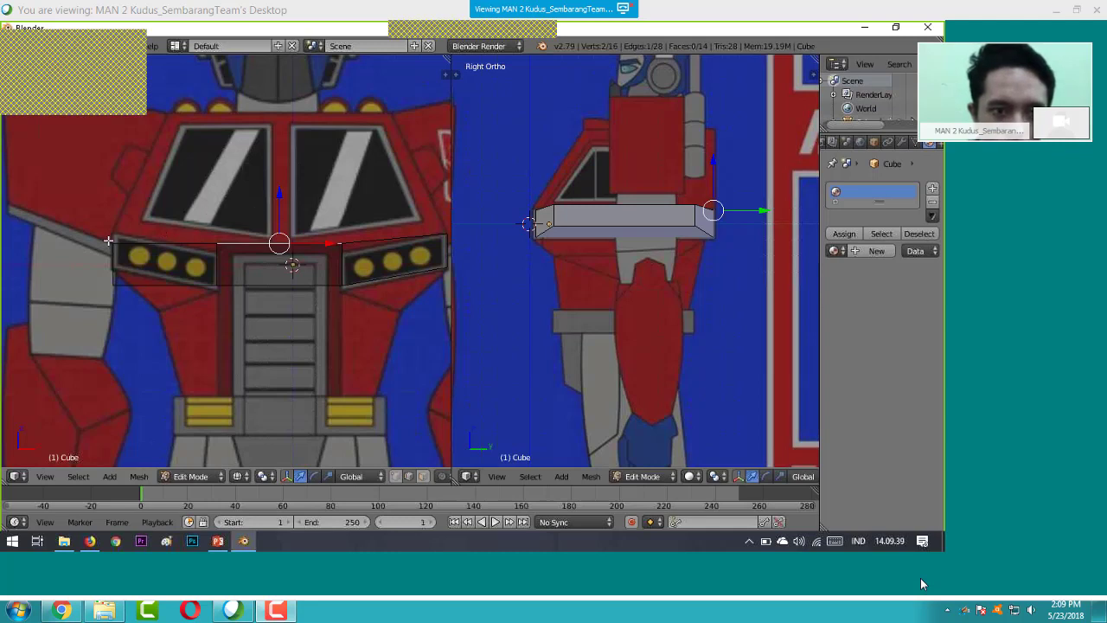
right_click(108, 251)
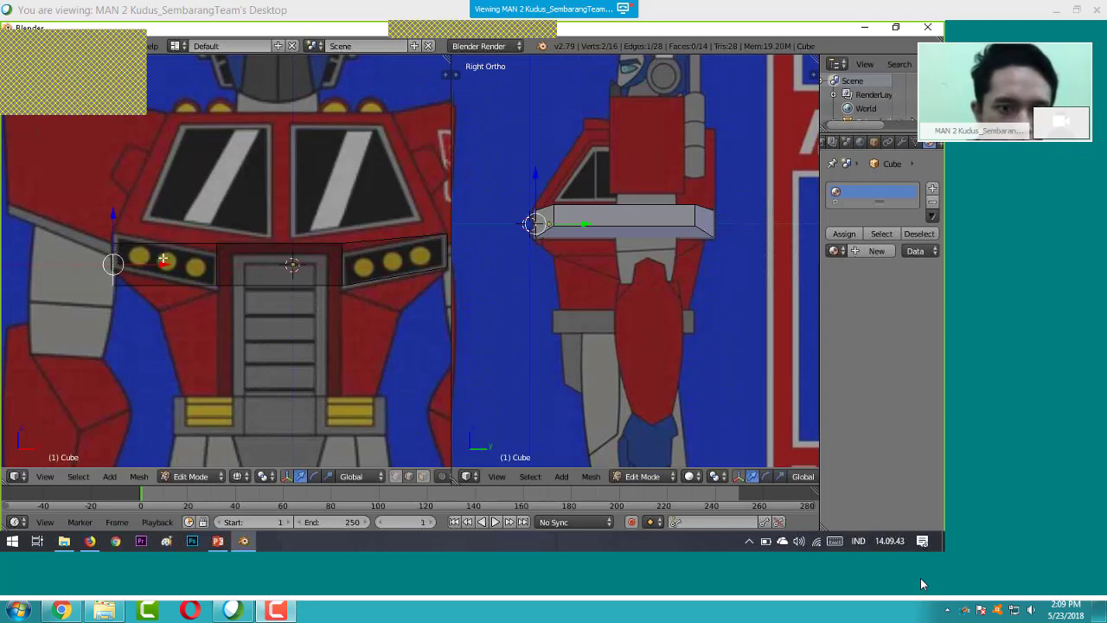
- Select the four edges of the block's -X end face and raise it along Z to follow the headlight panel's slant in the Front view
middle_click_drag(163, 259, 161, 282)
right_click(161, 282)
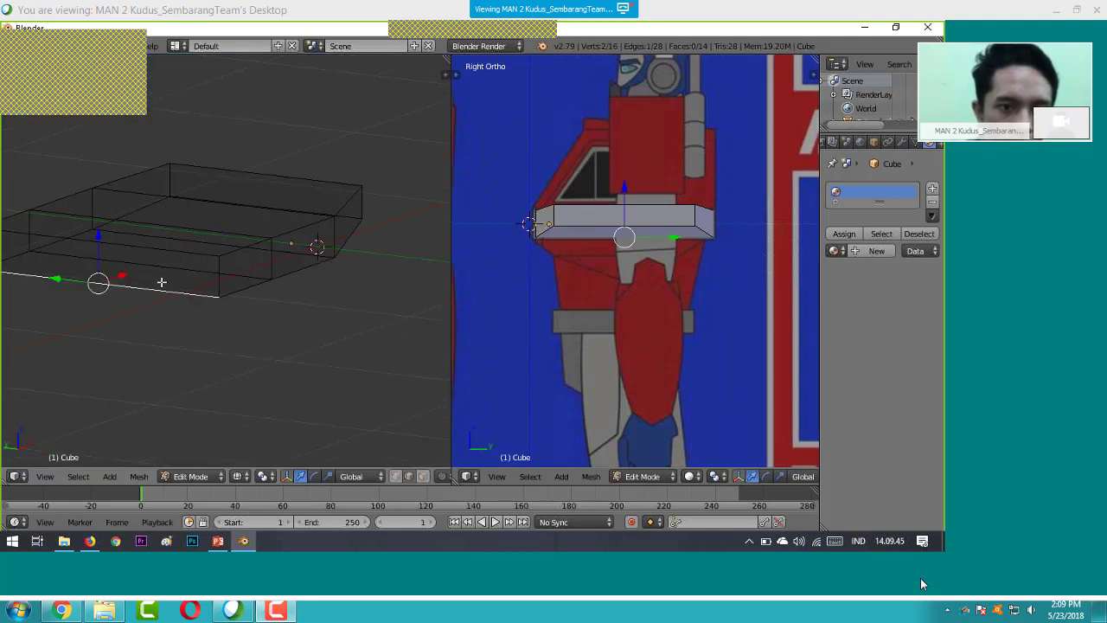
right_click(195, 274, "shift")
right_click(202, 286, "shift")
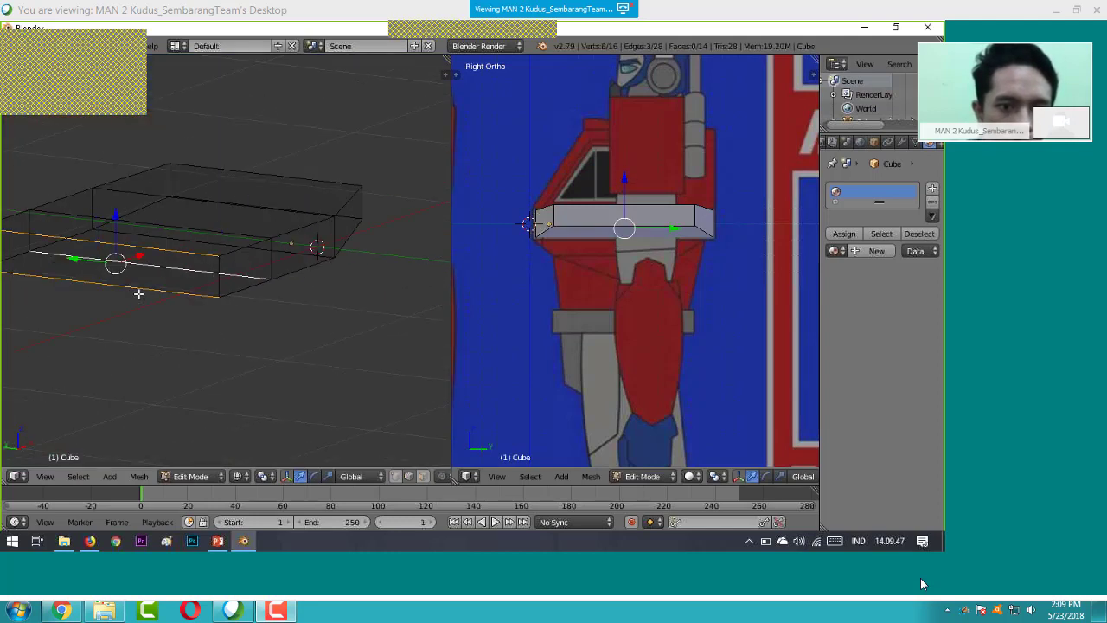
right_click(216, 278, "shift")
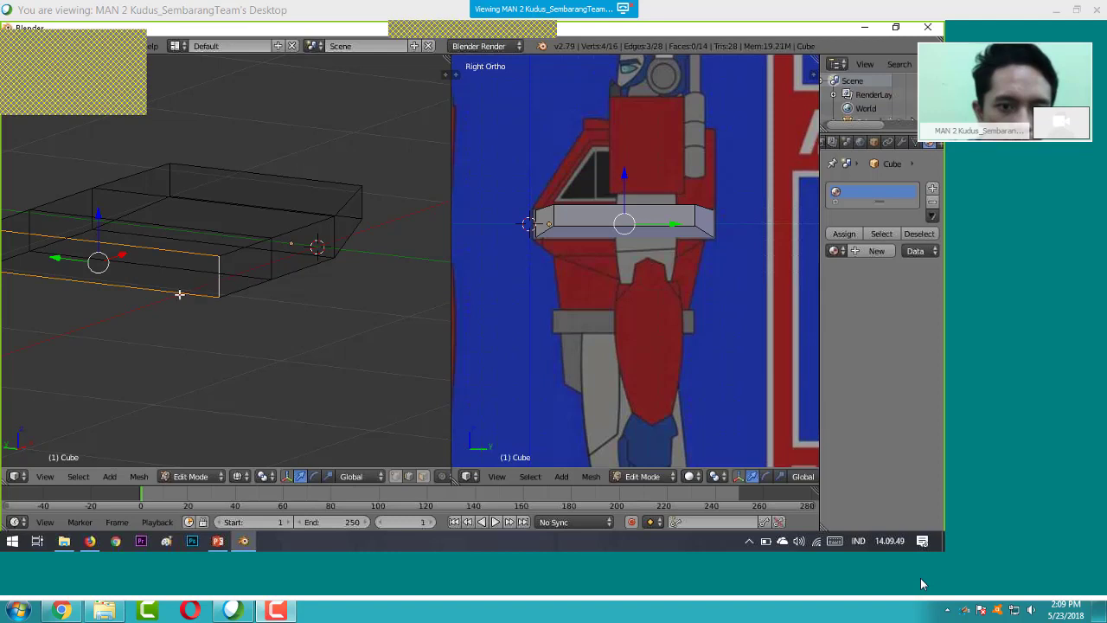
middle_click_drag(136, 292, 124, 299, "shift")
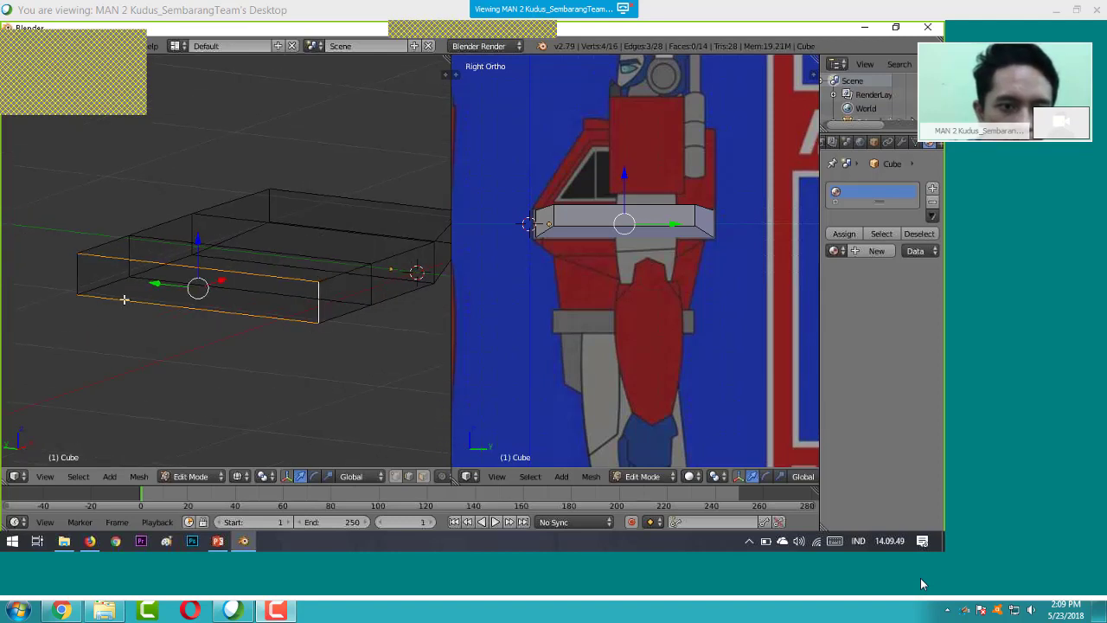
right_click(124, 300, "shift")
left_click(40, 479)
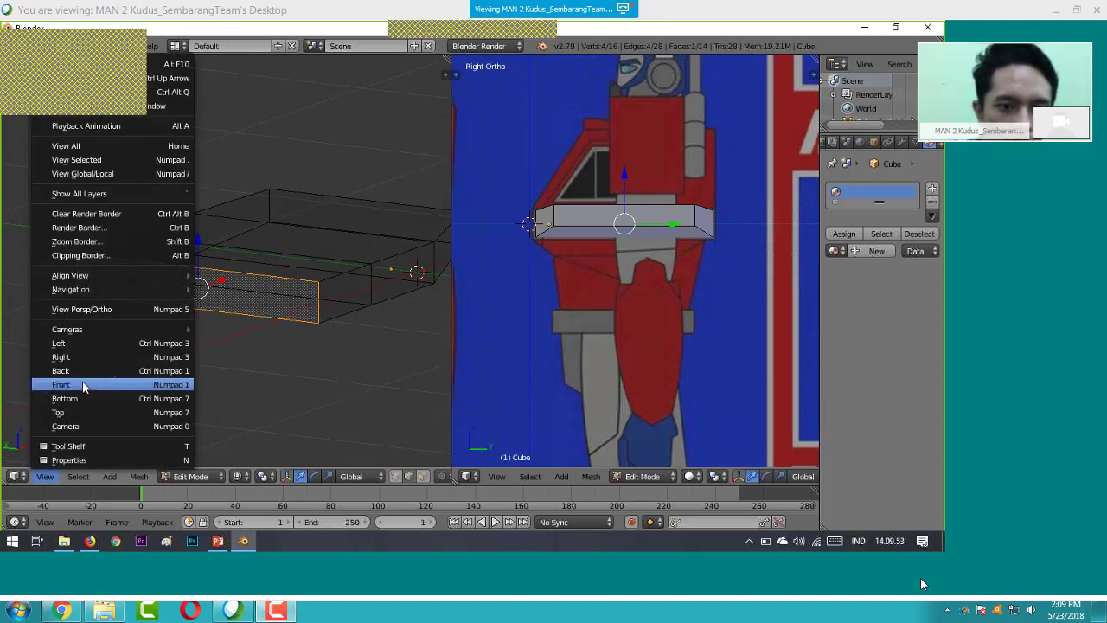
left_click(83, 387)
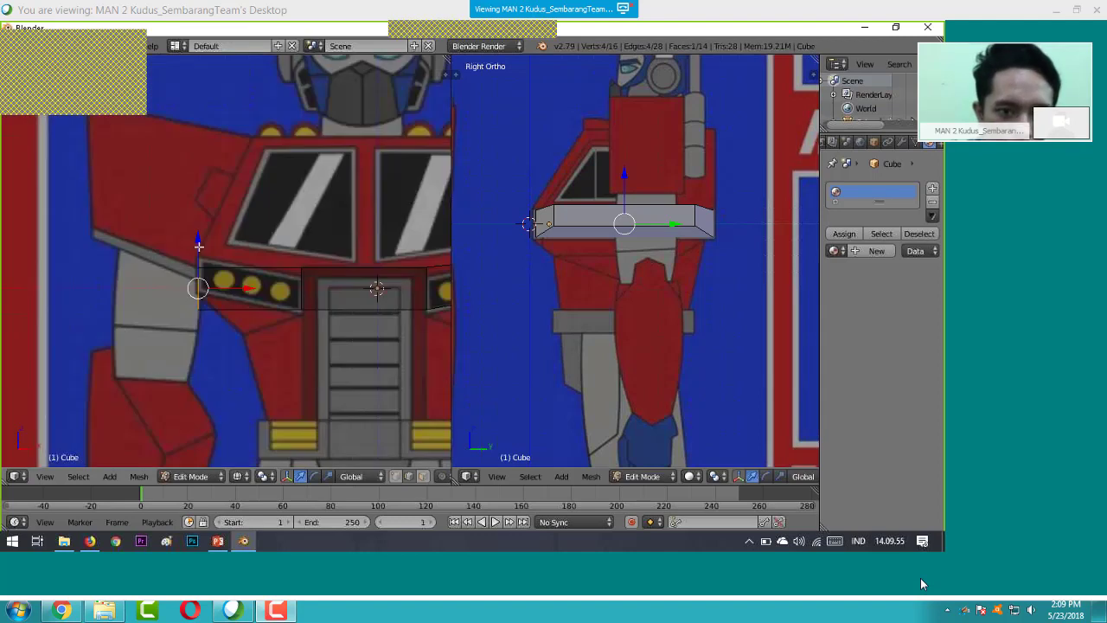
key("g")
left_click(200, 253)
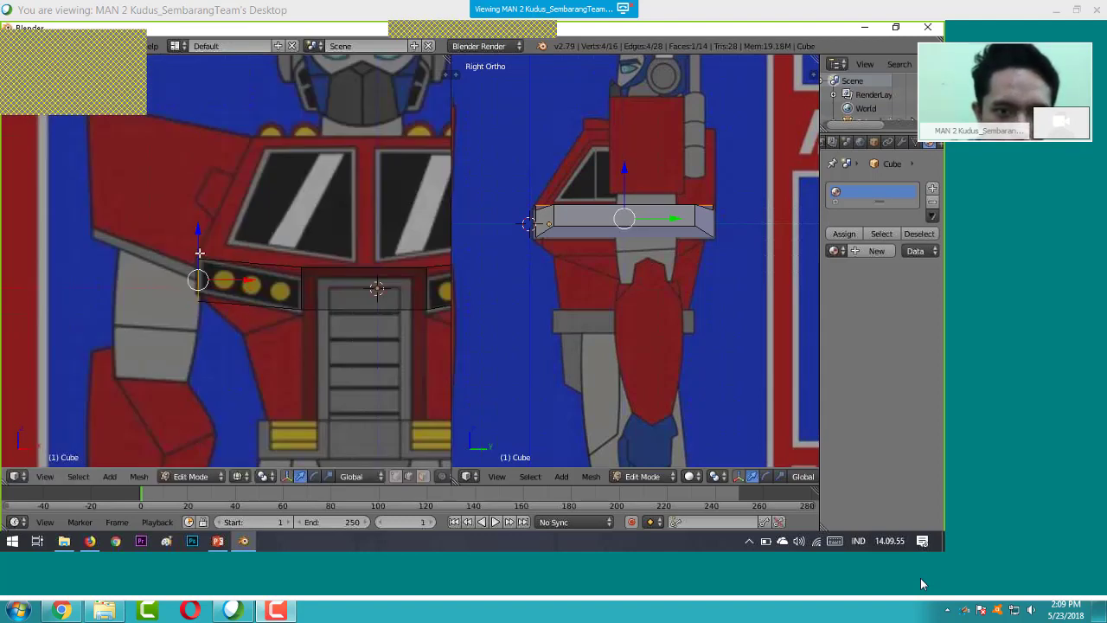
- Scale the -X end face down to about 0.9 and raise it slightly along Z to fit the headlight panel's outer end
key("s")
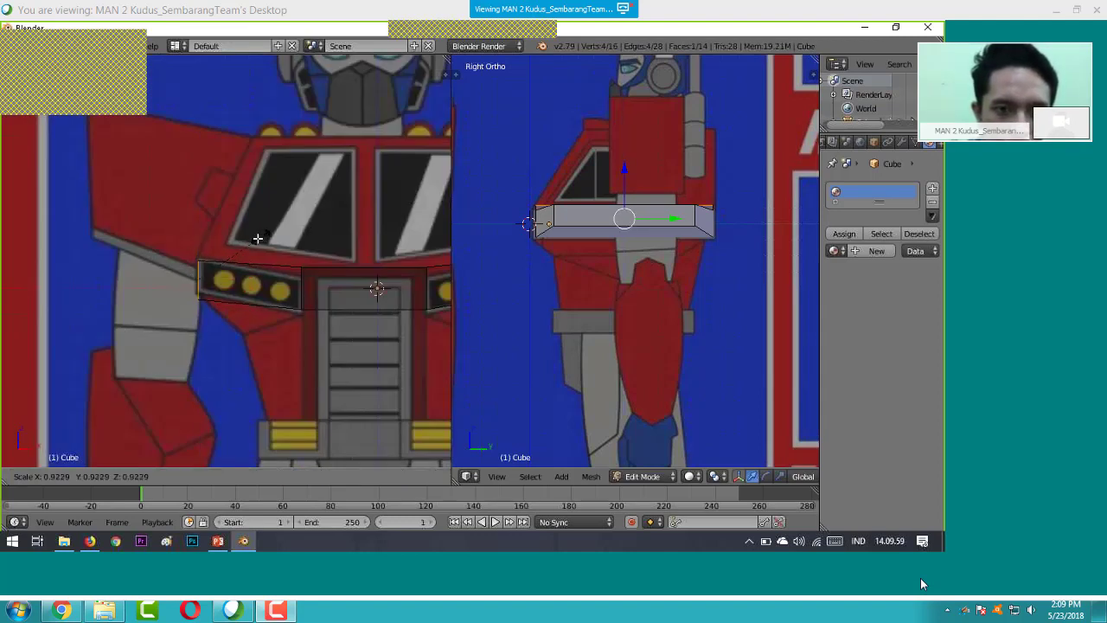
left_click(257, 238)
key("g")
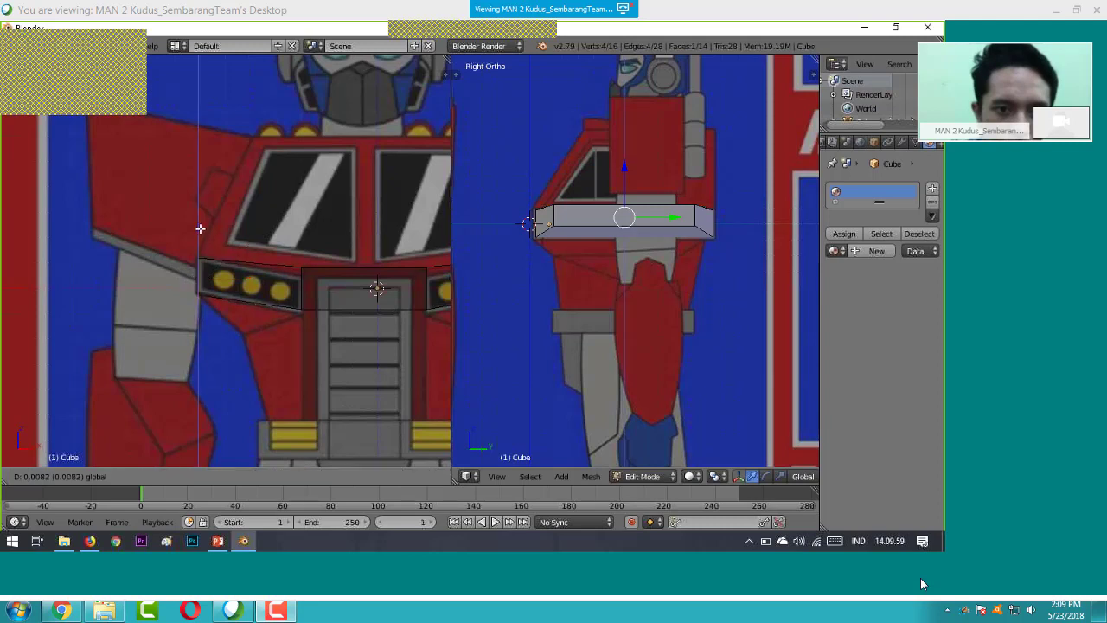
left_click(200, 233)
key("g")
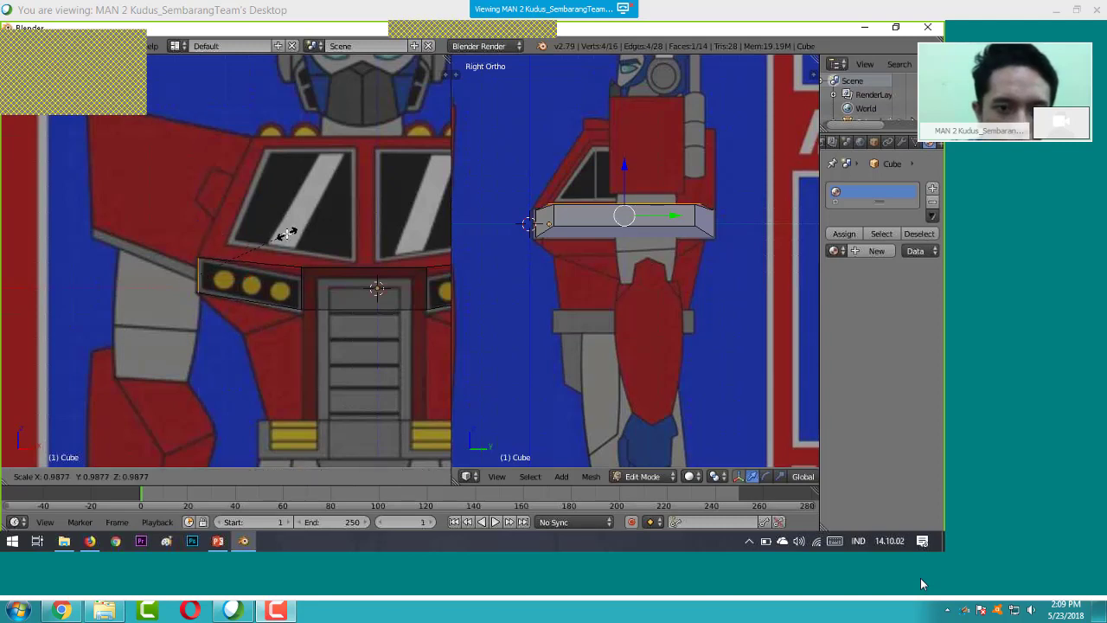
left_click(290, 237)
scroll(327, 253, "down", 3)
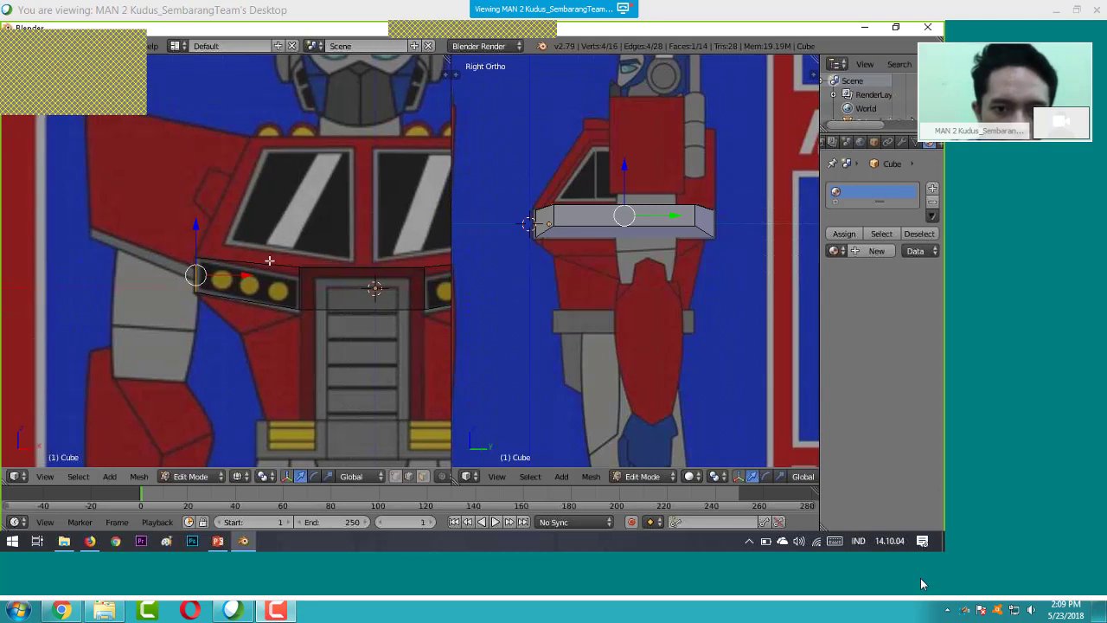
right_click(233, 320)
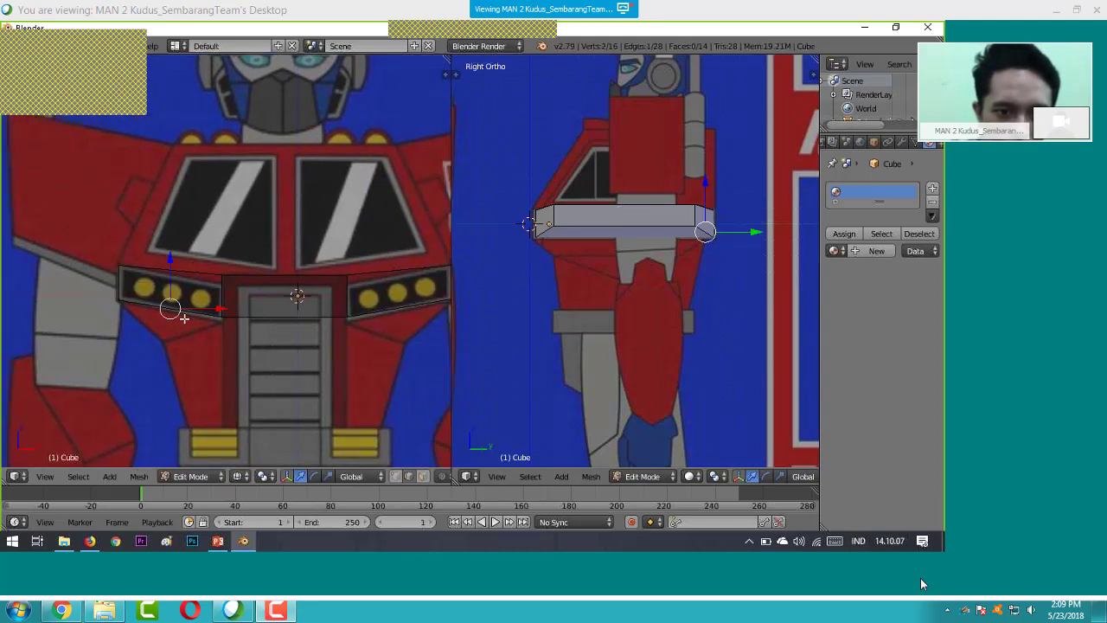
right_click(170, 316)
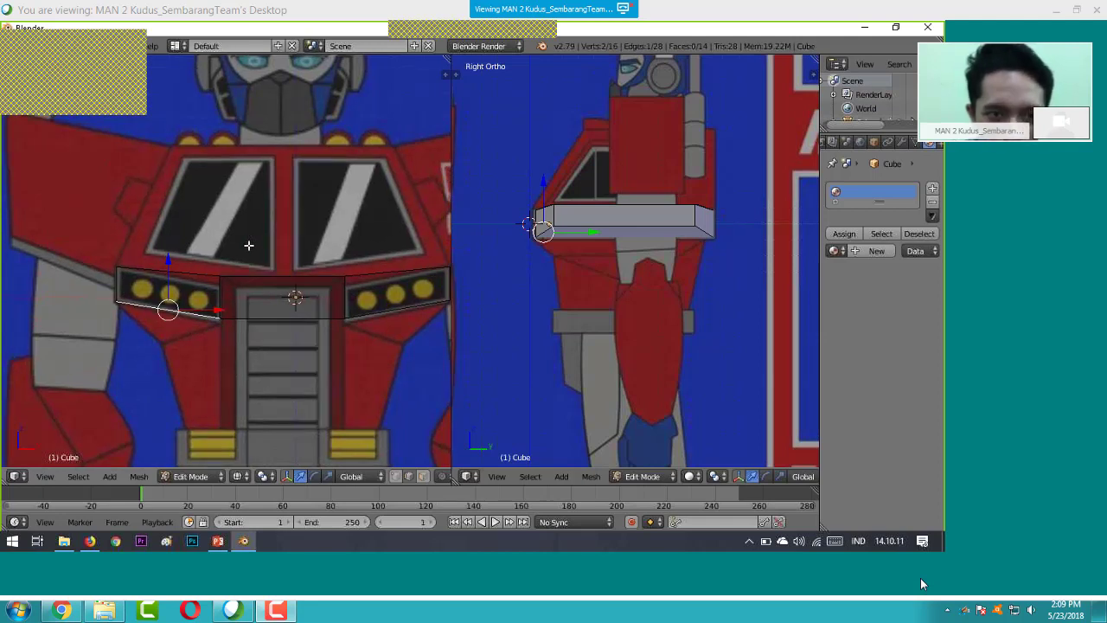
middle_click_drag(249, 246, 255, 230, "shift")
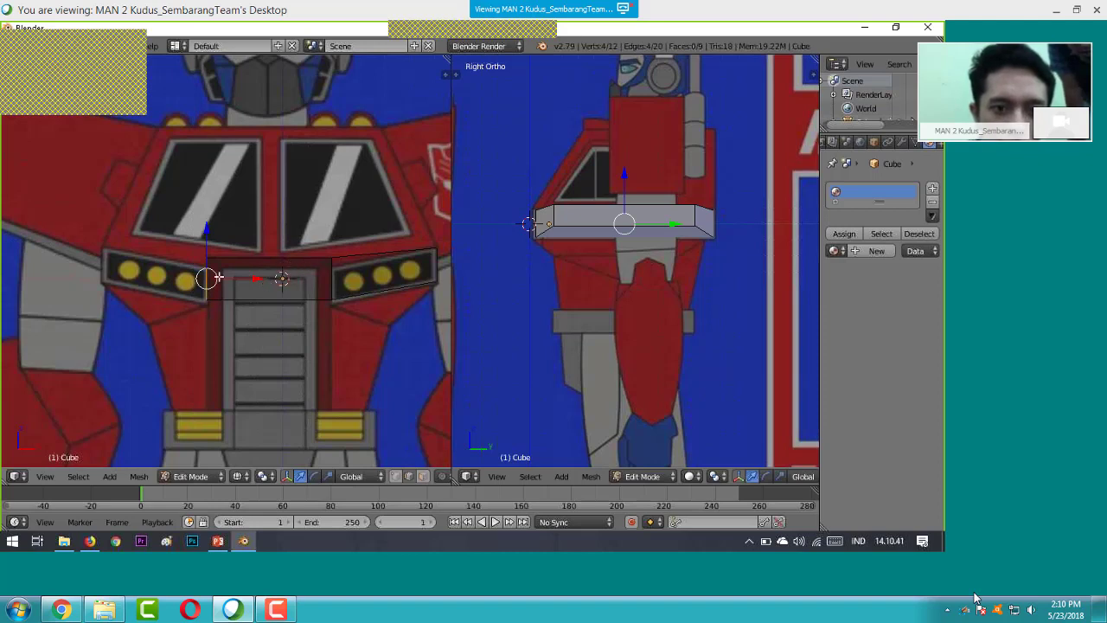
- Select the four-edge loop at the +X headlight panel's inner end and move it along -X to just past the torso's centre line in the Front view
right_click(328, 272)
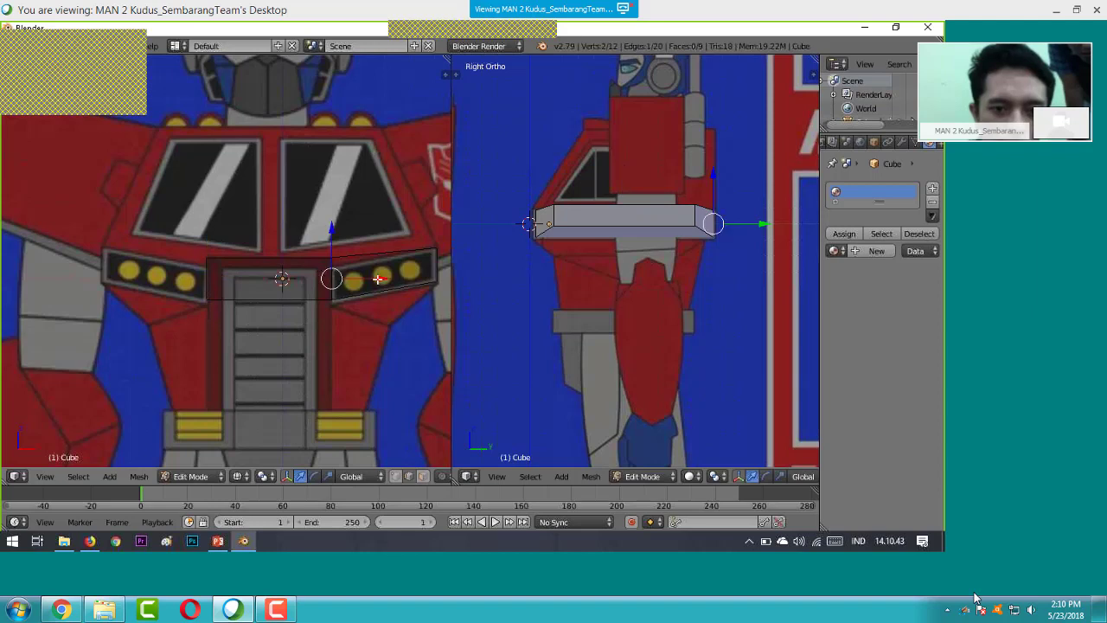
right_click(334, 276)
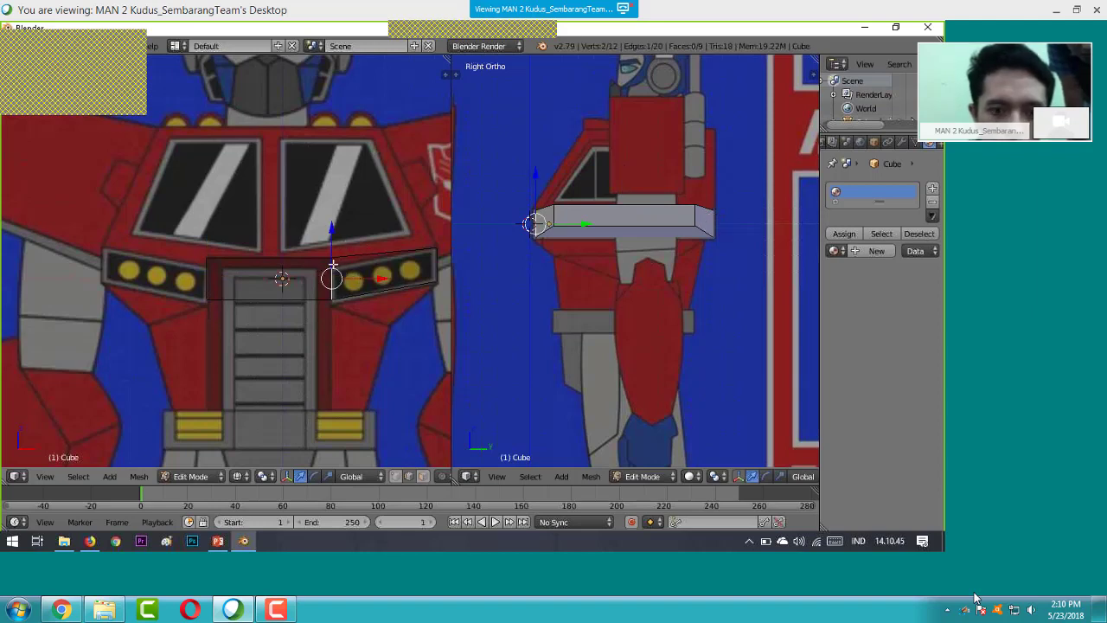
right_click(337, 259, "shift")
middle_click_drag(354, 237, 295, 269)
left_click(45, 477)
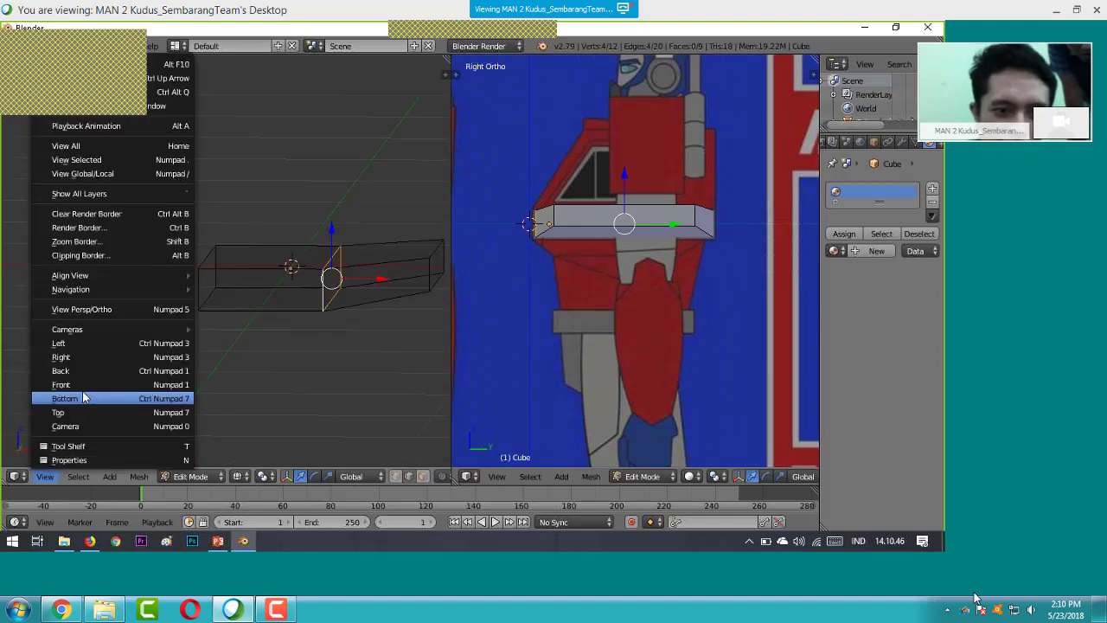
left_click(78, 397)
left_click(43, 477)
left_click(78, 384)
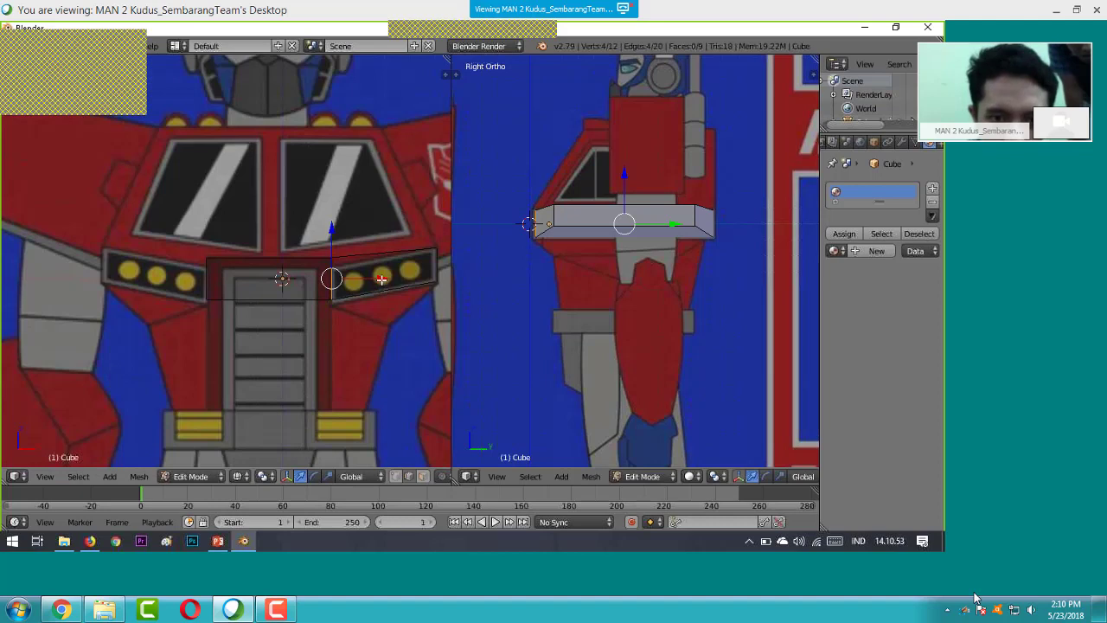
left_click_drag(375, 279, 323, 285)
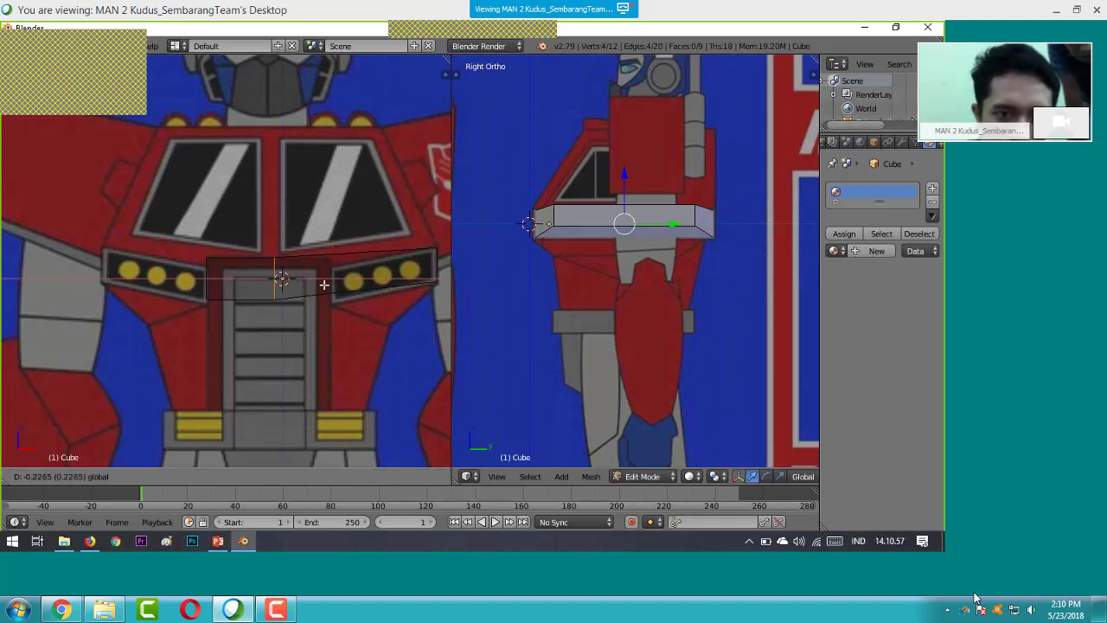
left_click_drag(324, 285, 321, 285)
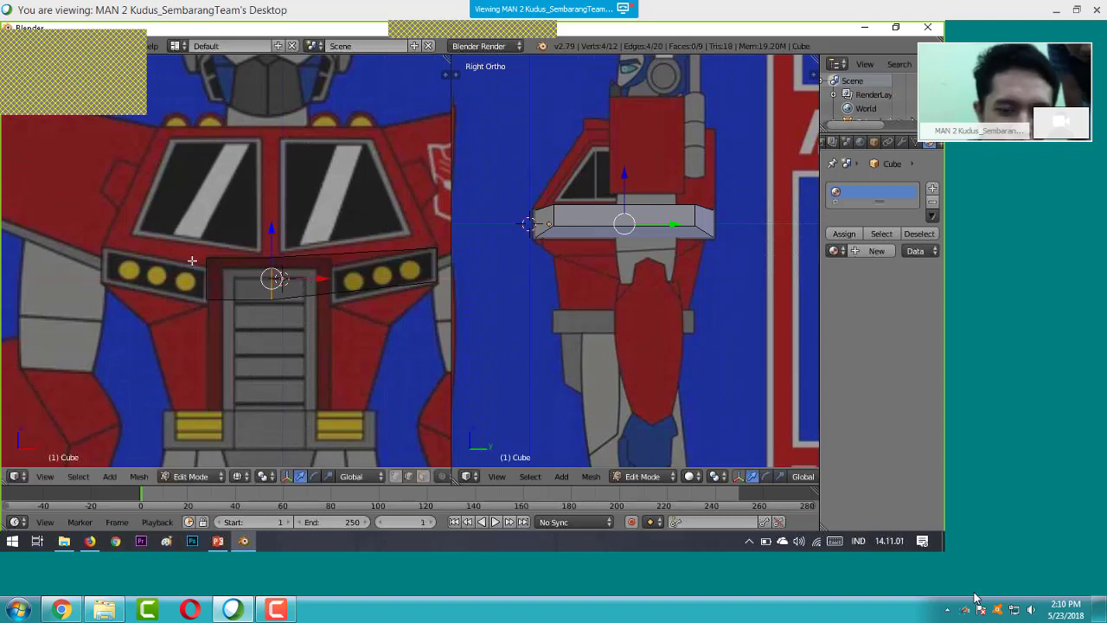
- Box-select the vertices at the block's remaining -X end and delete them, leaving only the +X half
key("a")
key("b")
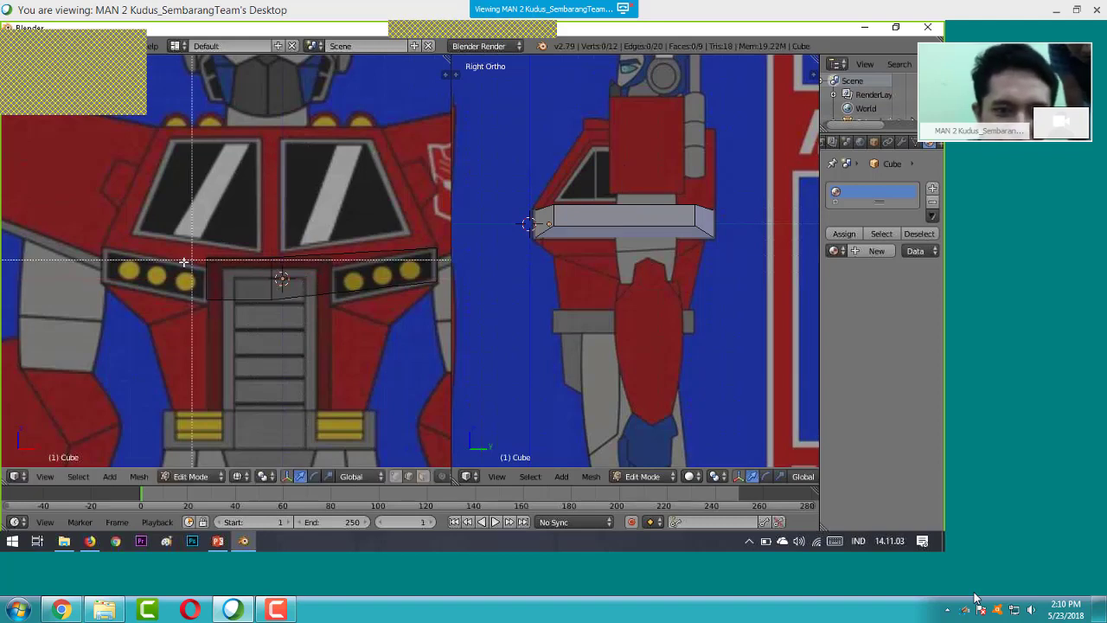
left_click_drag(199, 229, 243, 343)
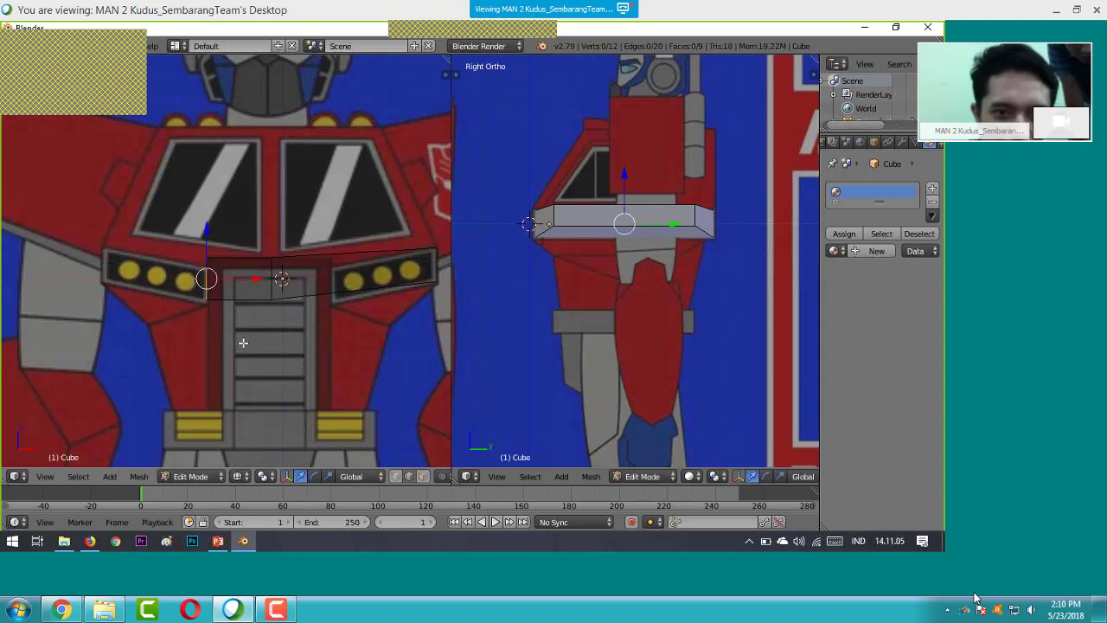
key("x")
left_click(237, 315)
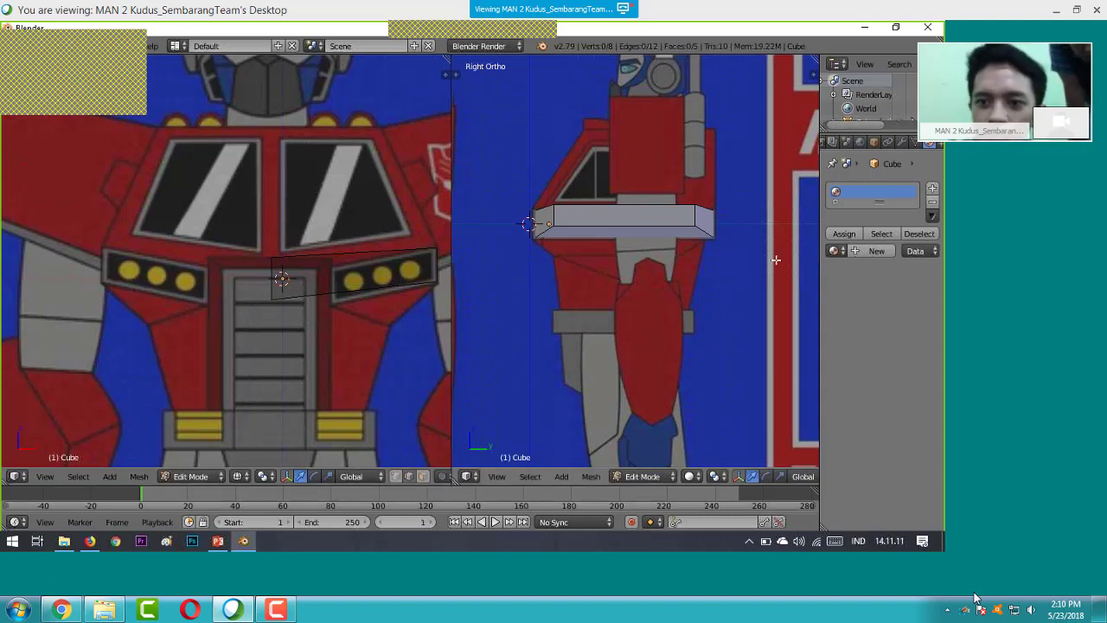
- Return to Object Mode and add a Mirror modifier to the half block
left_click(902, 142)
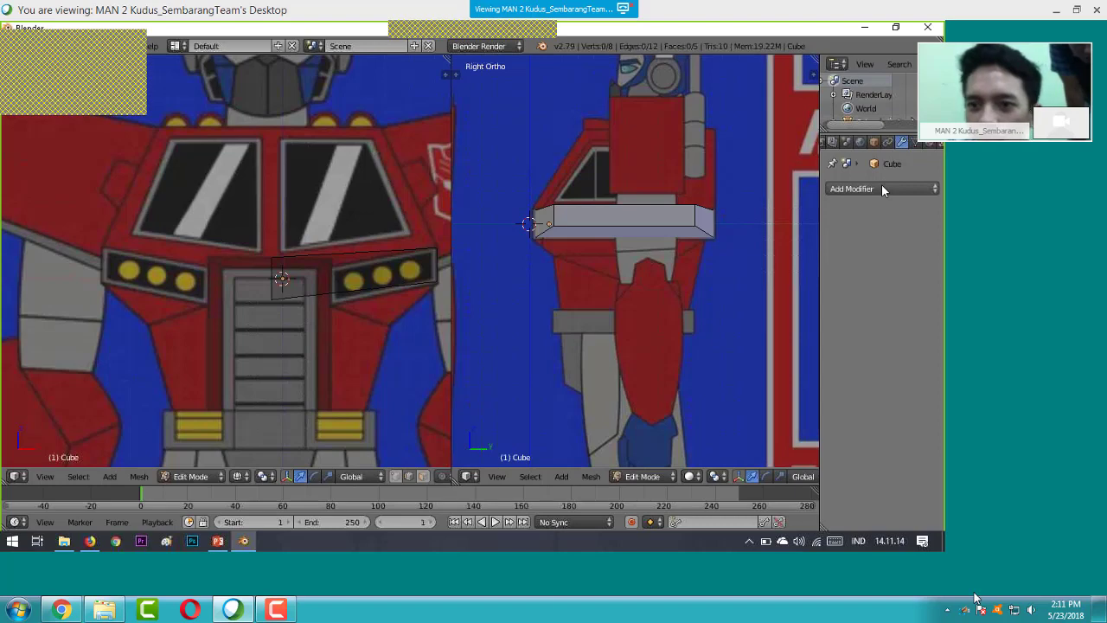
left_click(883, 189)
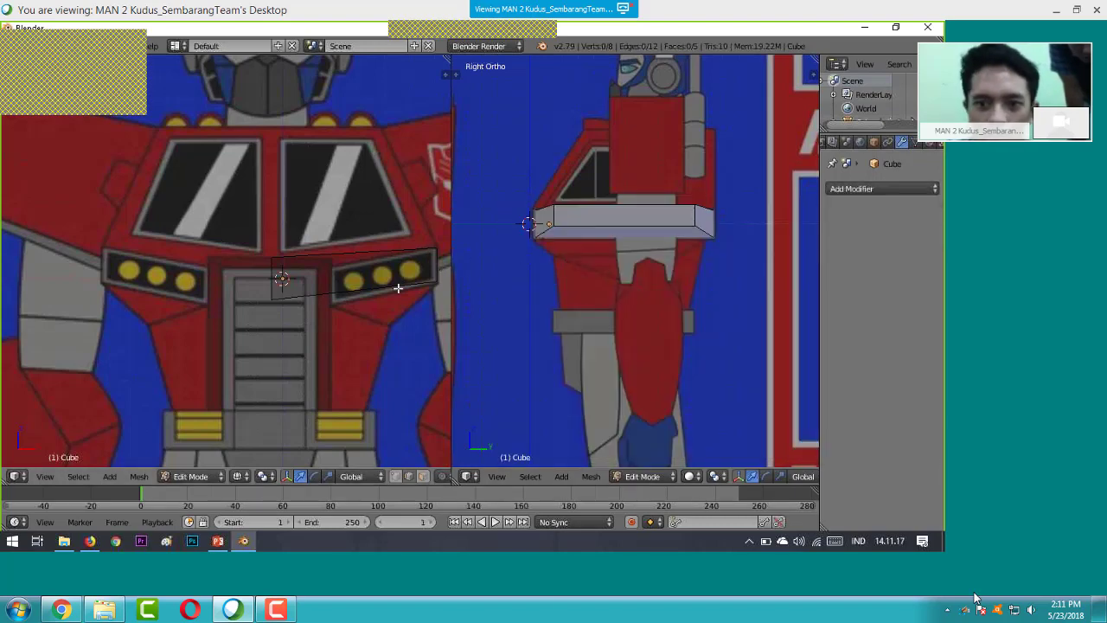
key("Tab")
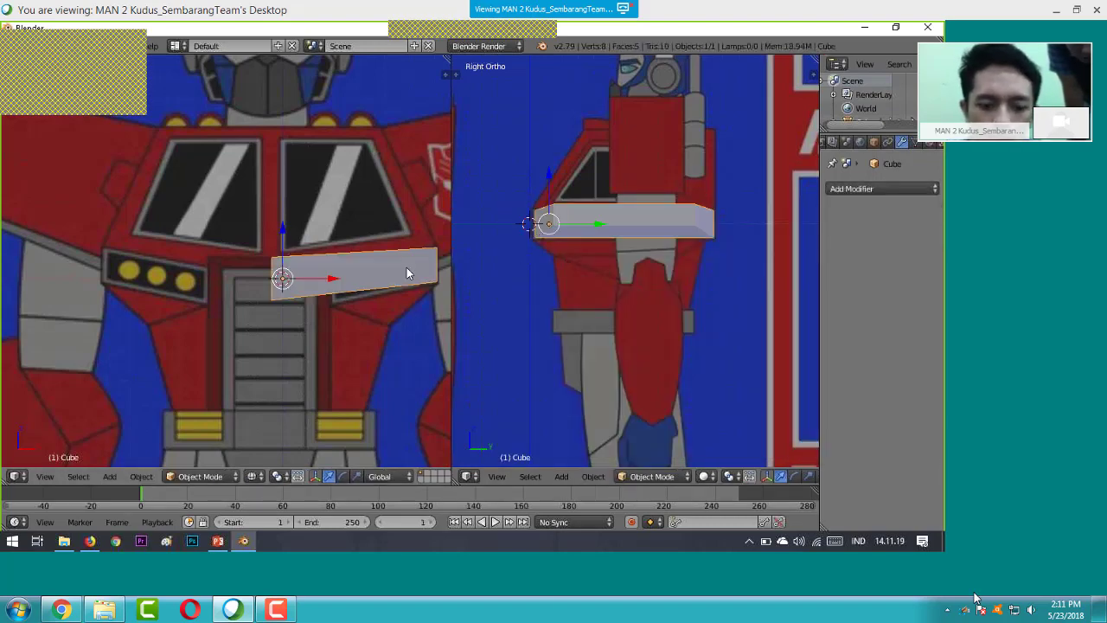
left_click(895, 189)
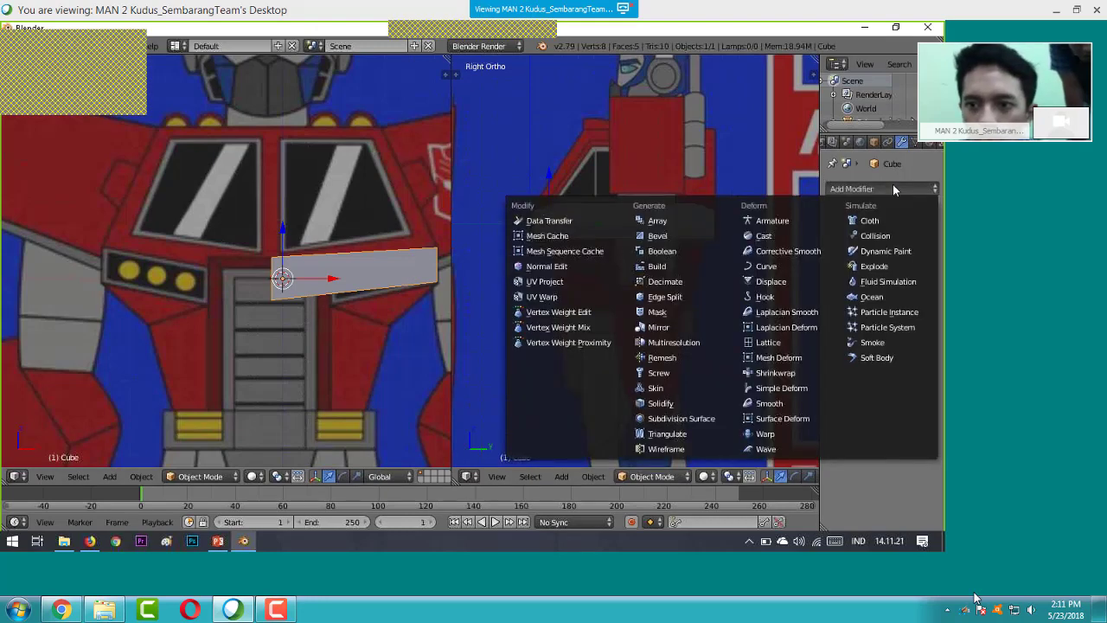
left_click(700, 330)
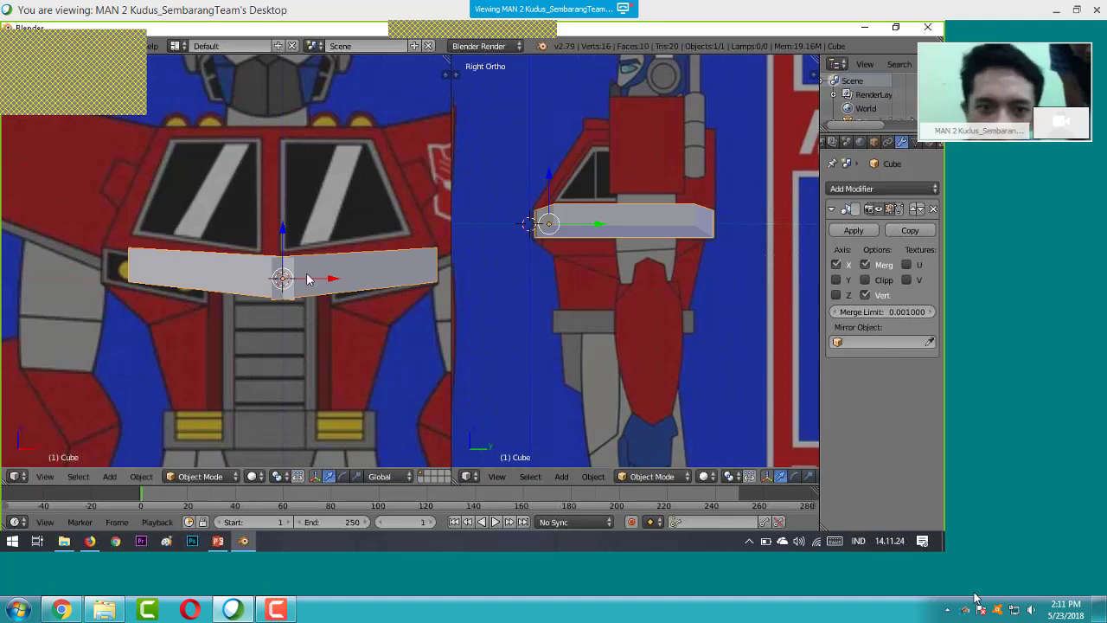
- Move the mirrored block slightly along +X and show it in wireframe in the Front view
left_click_drag(335, 280, 328, 281)
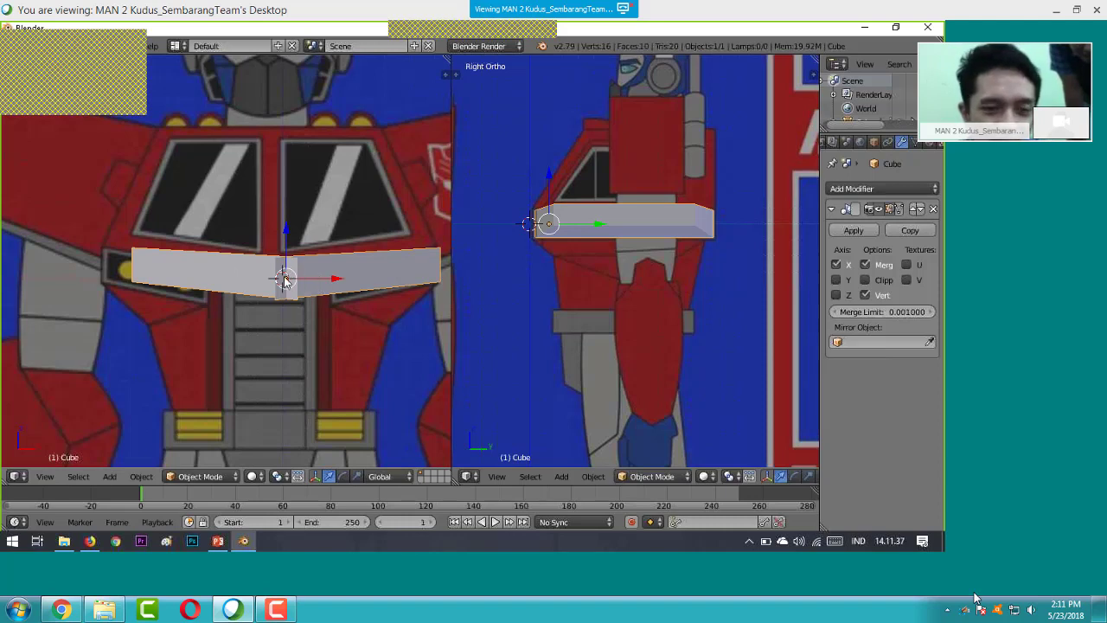
scroll(285, 279, "up", 2)
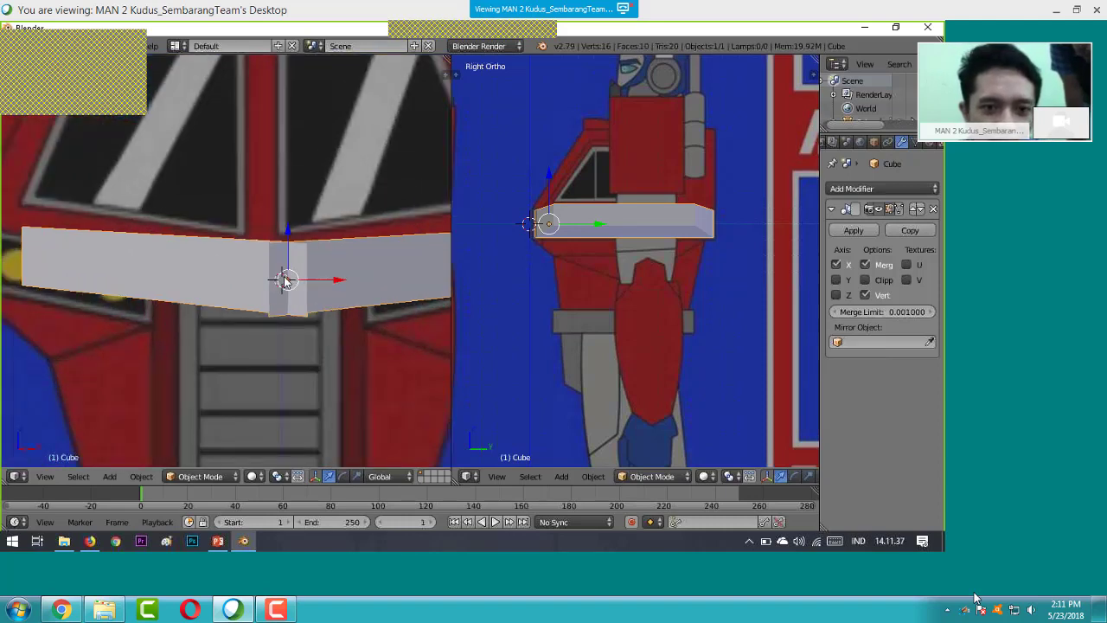
scroll(286, 278, "down", 1)
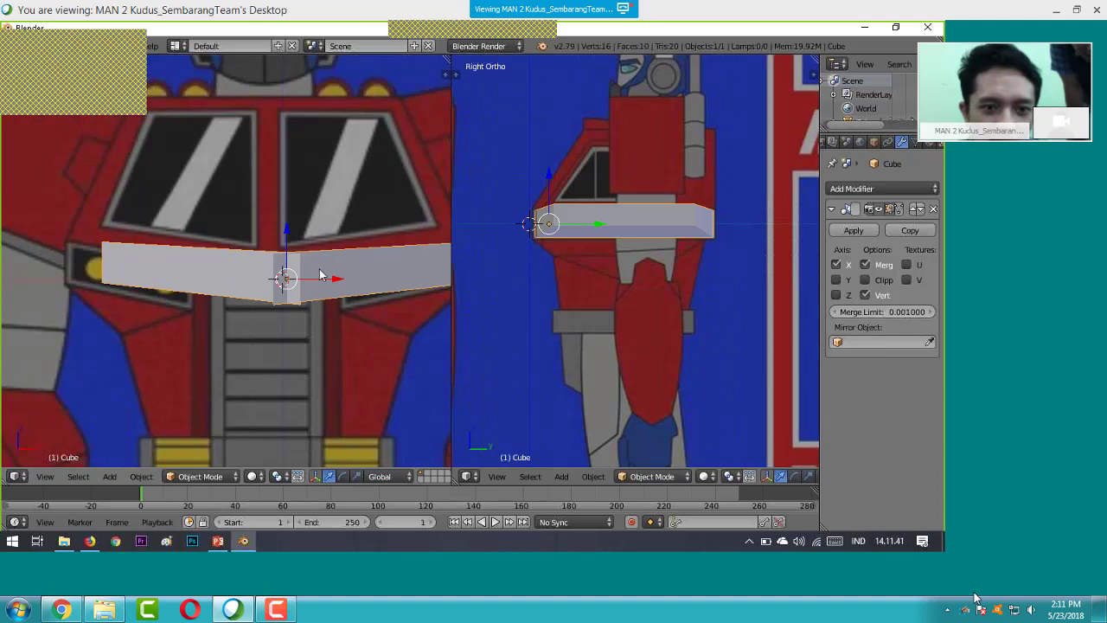
key("z")
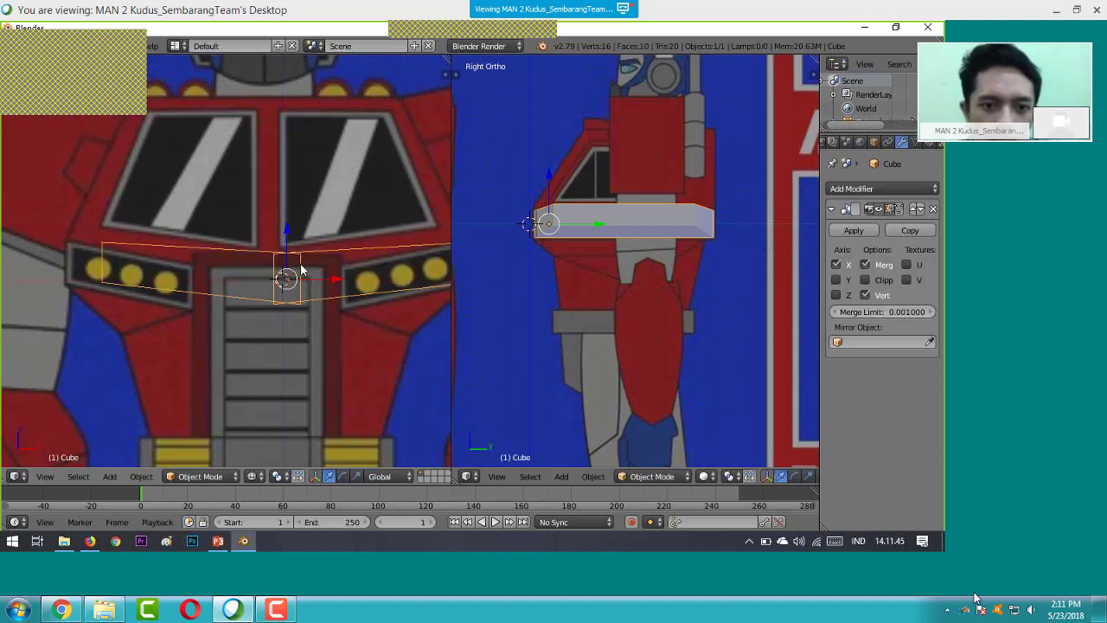
- Enter Edit Mode and try moving the front vertical edge at the half block's inner end along +X
key("Tab")
right_click(294, 275)
right_click(275, 284)
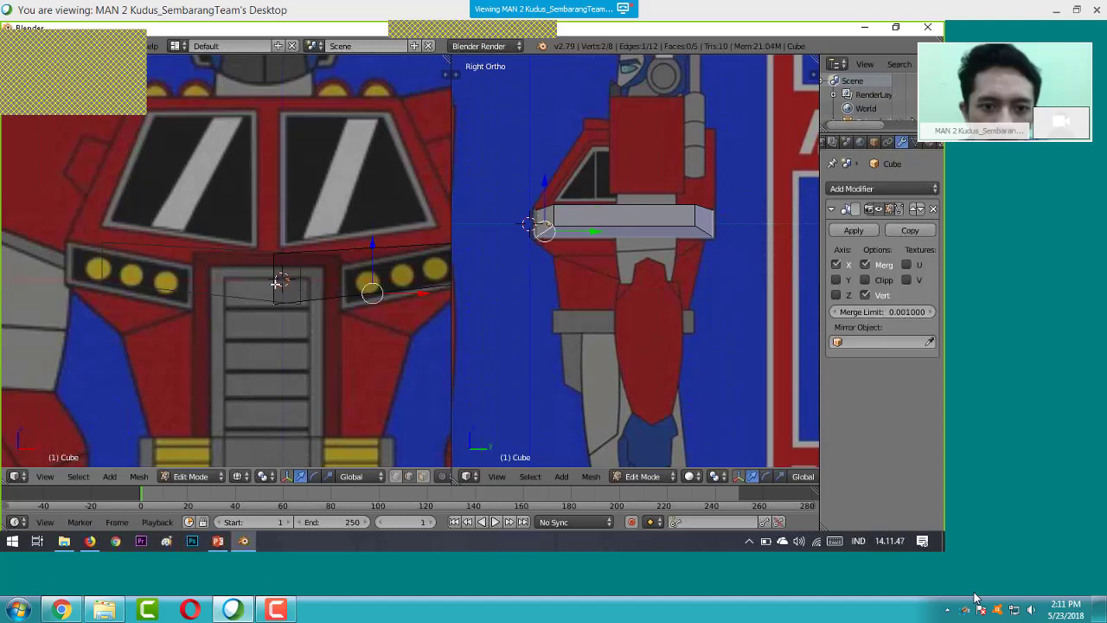
right_click(276, 281)
key("g")
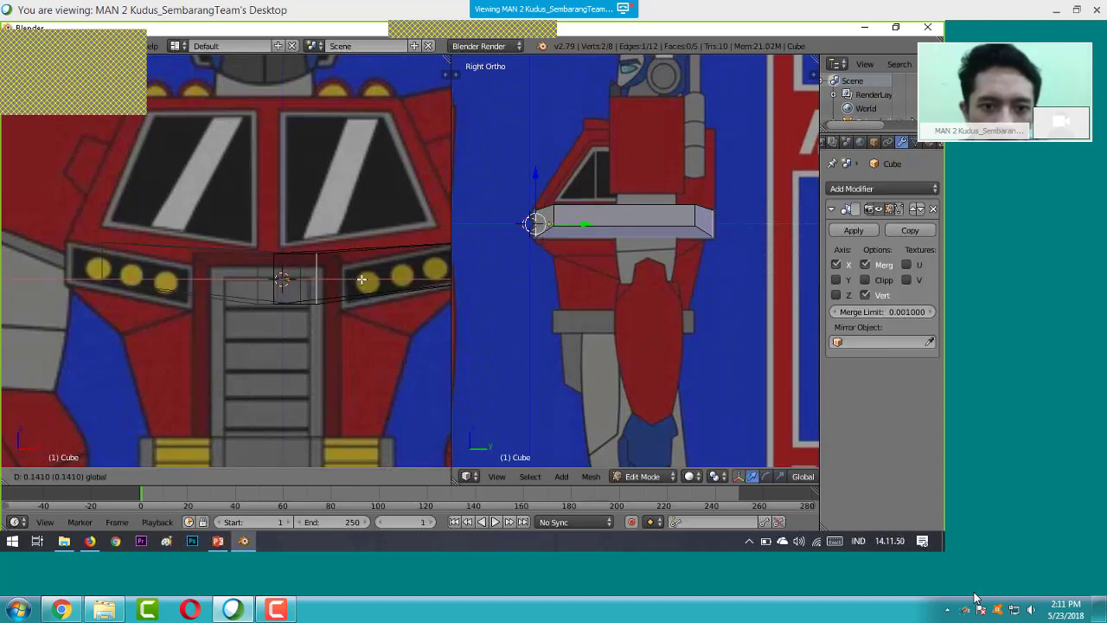
right_click(362, 280)
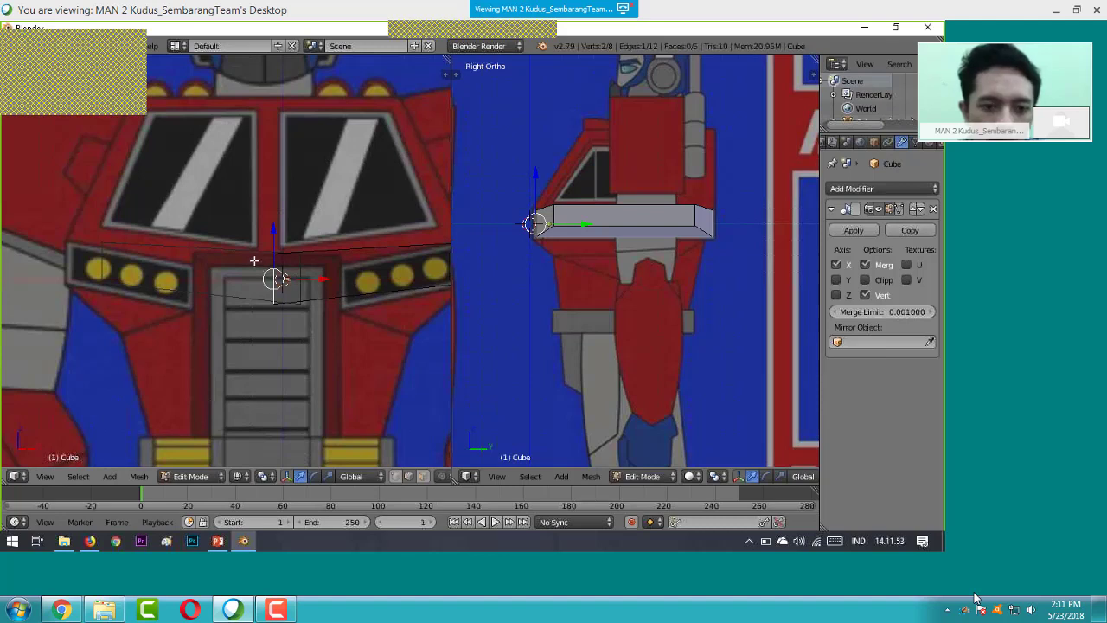
- Box-select the four vertices at the half block's inner end and move them about 0.05 along +X to the mirror line
key("a")
key("b")
left_click_drag(247, 232, 283, 350)
key("g")
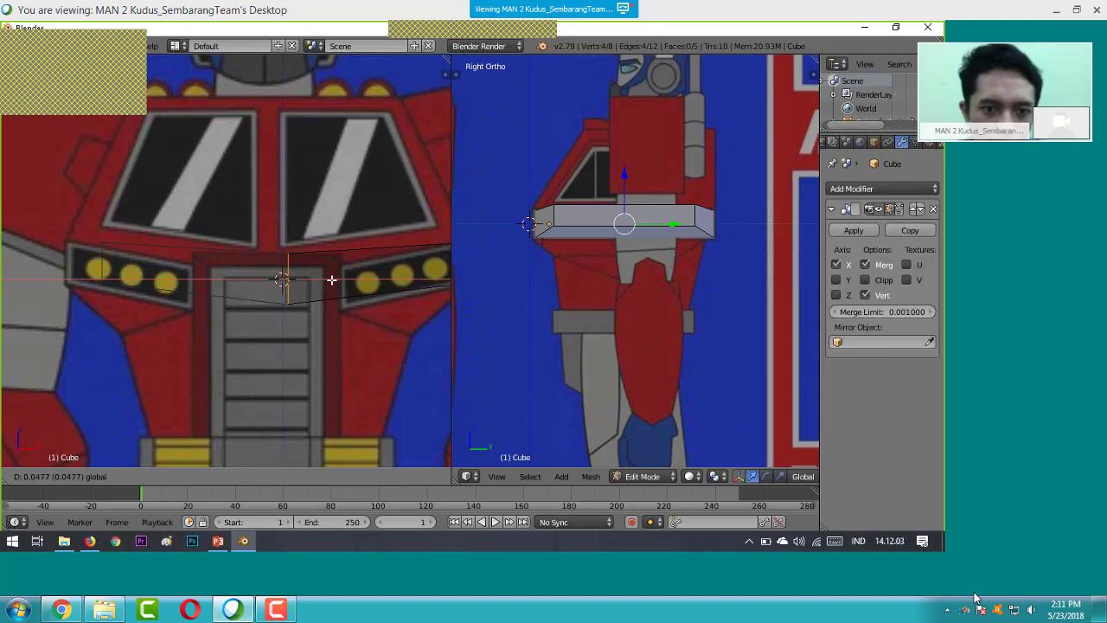
left_click(331, 279)
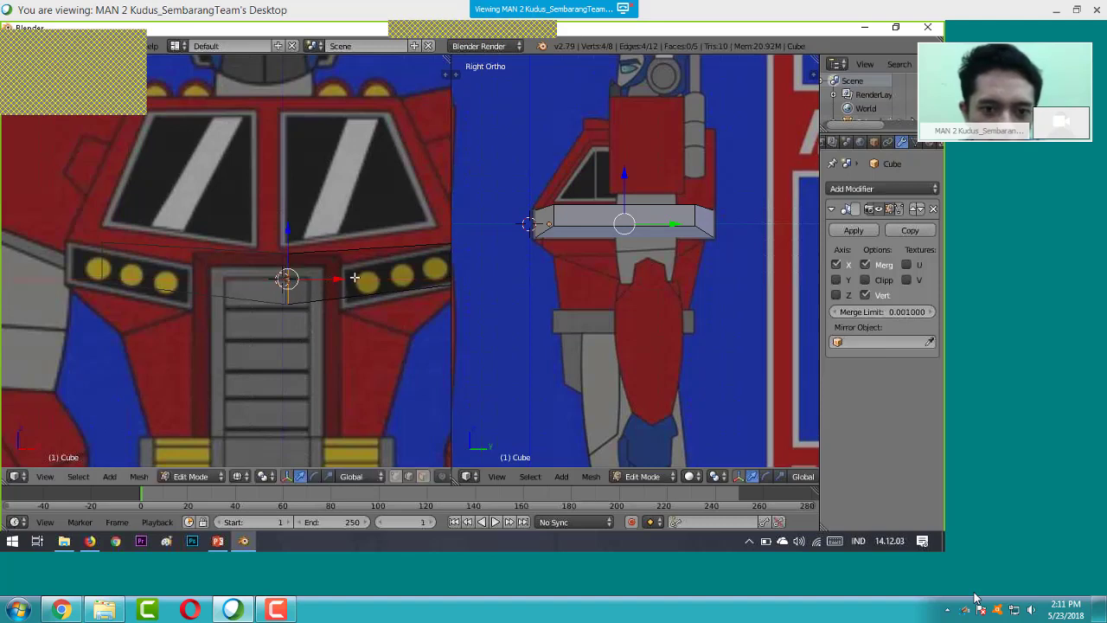
- Select the +X half's underside face in solid face-select mode and extrude it downward about 0.14 in the Front view
scroll(354, 277, "down", 2)
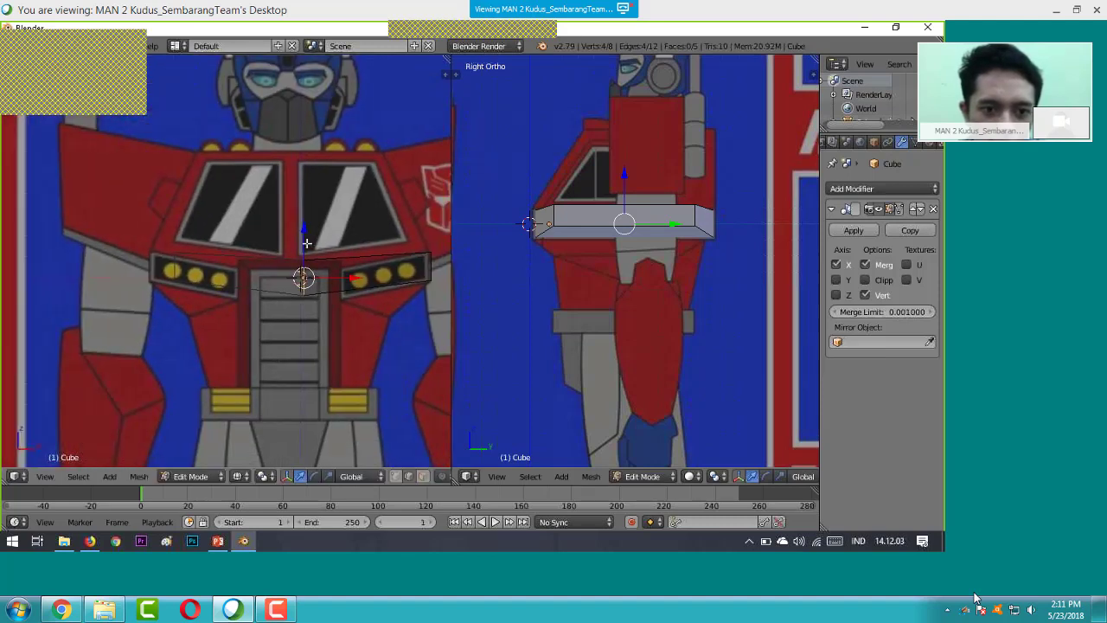
scroll(307, 244, "down", 2)
right_click(356, 264)
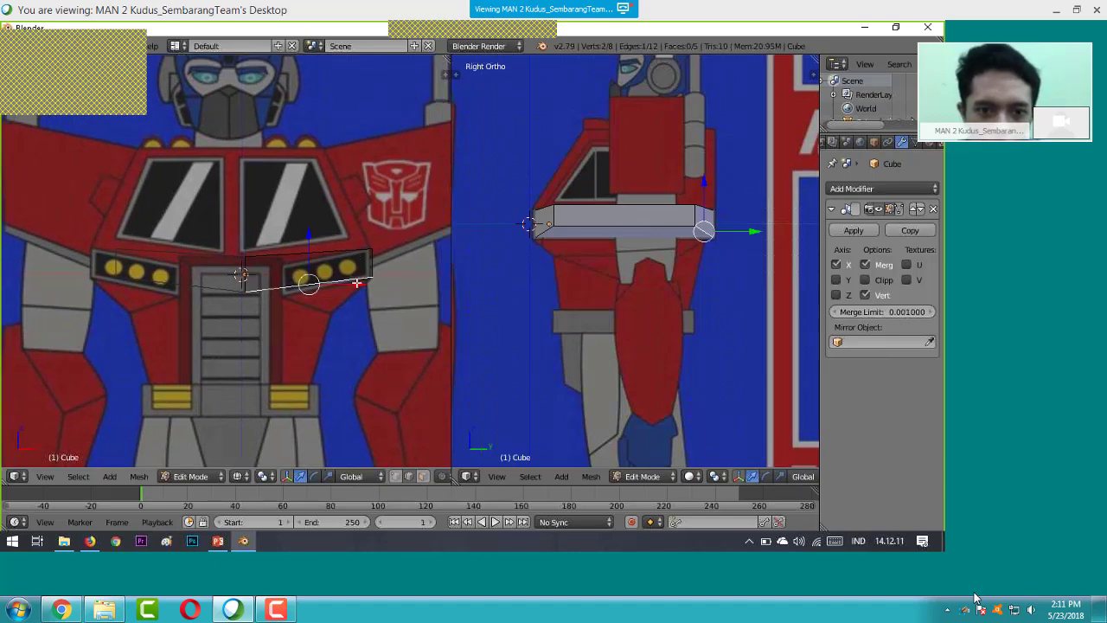
middle_click_drag(358, 283, 54, 456)
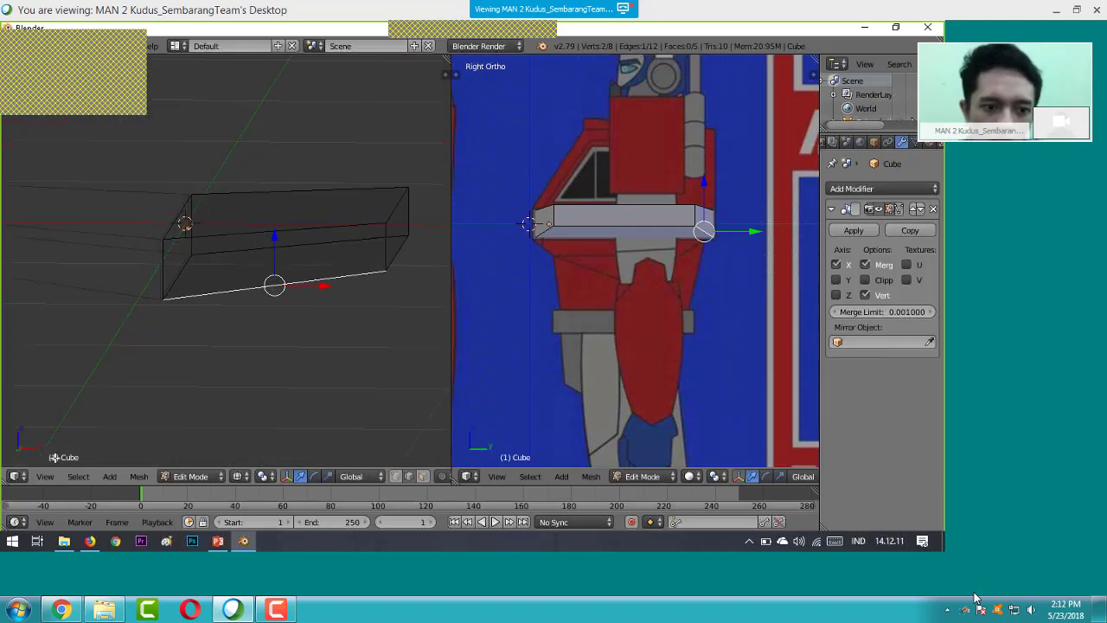
left_click(45, 476)
left_click(52, 396)
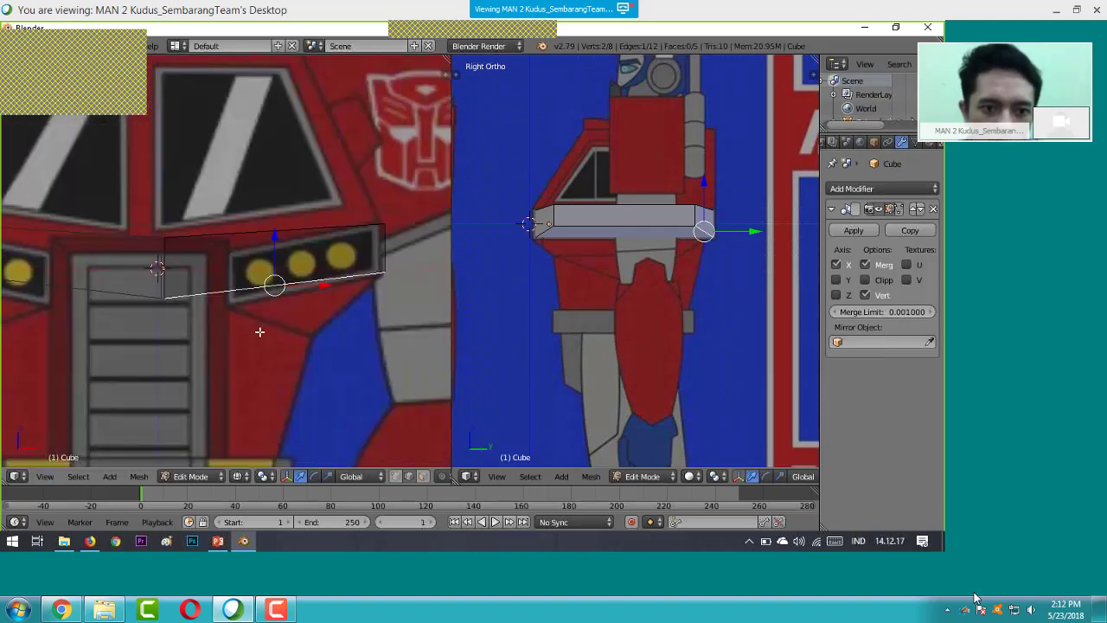
middle_click_drag(260, 331, 249, 277)
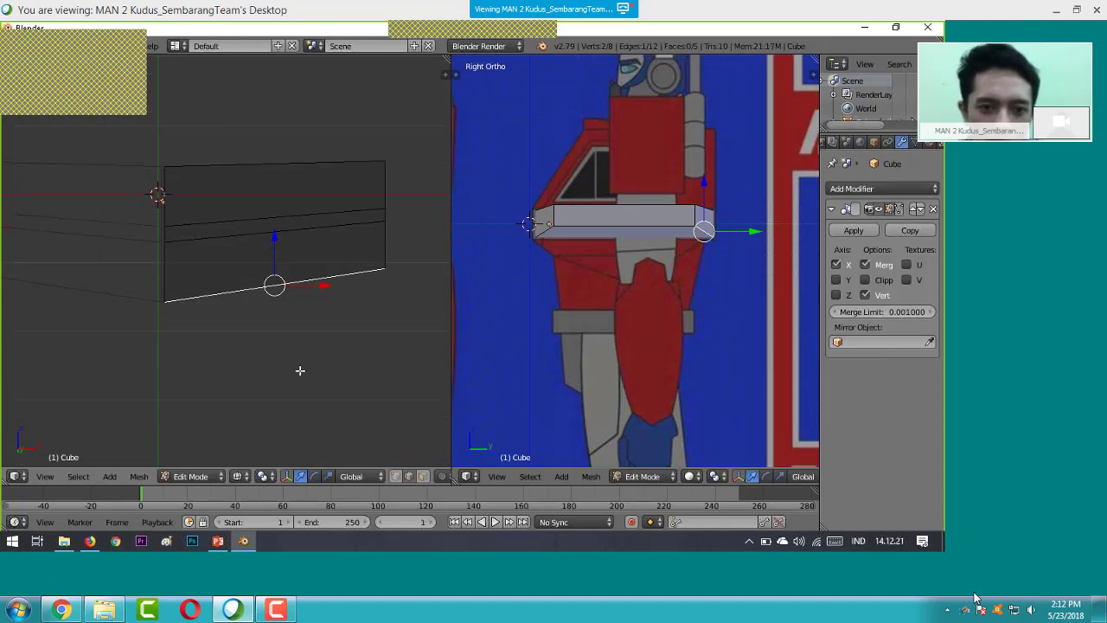
key("z")
left_click(423, 476)
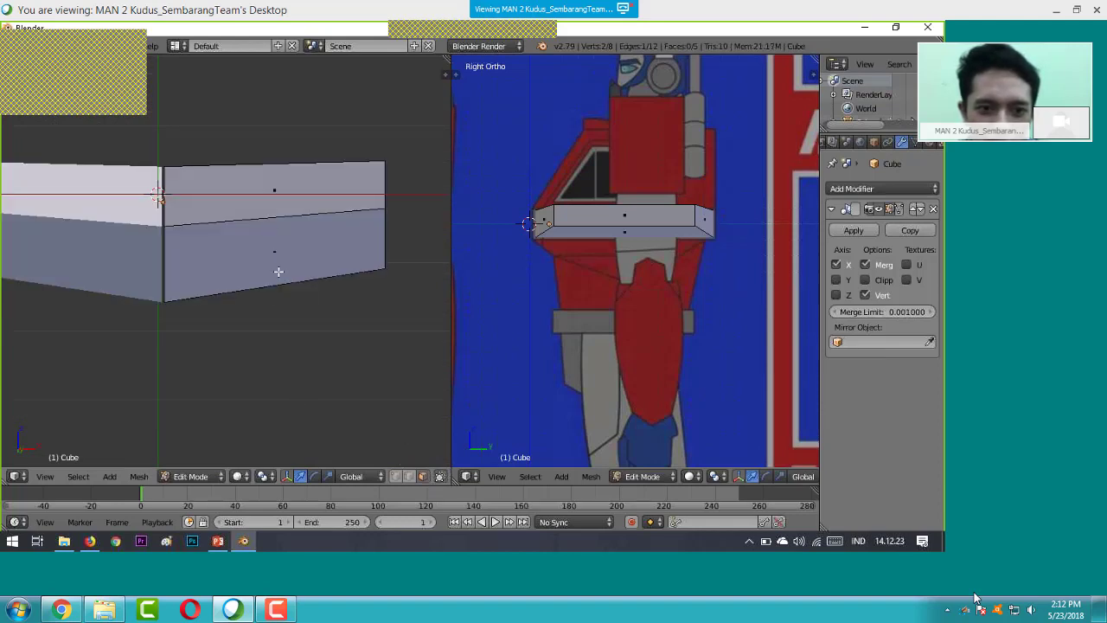
right_click(278, 272)
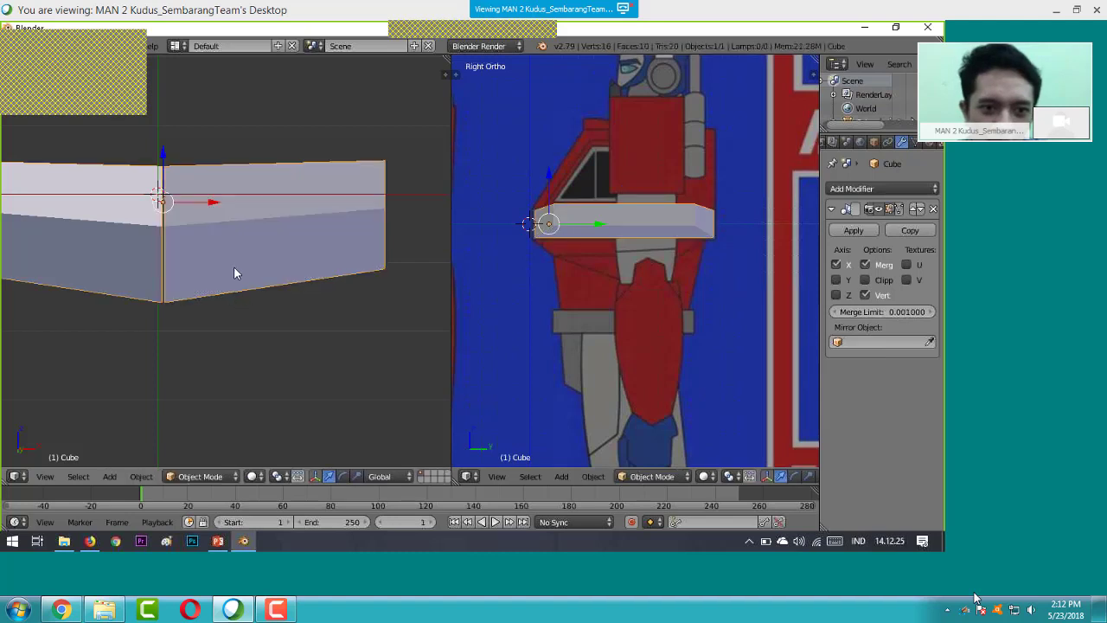
left_click(44, 477)
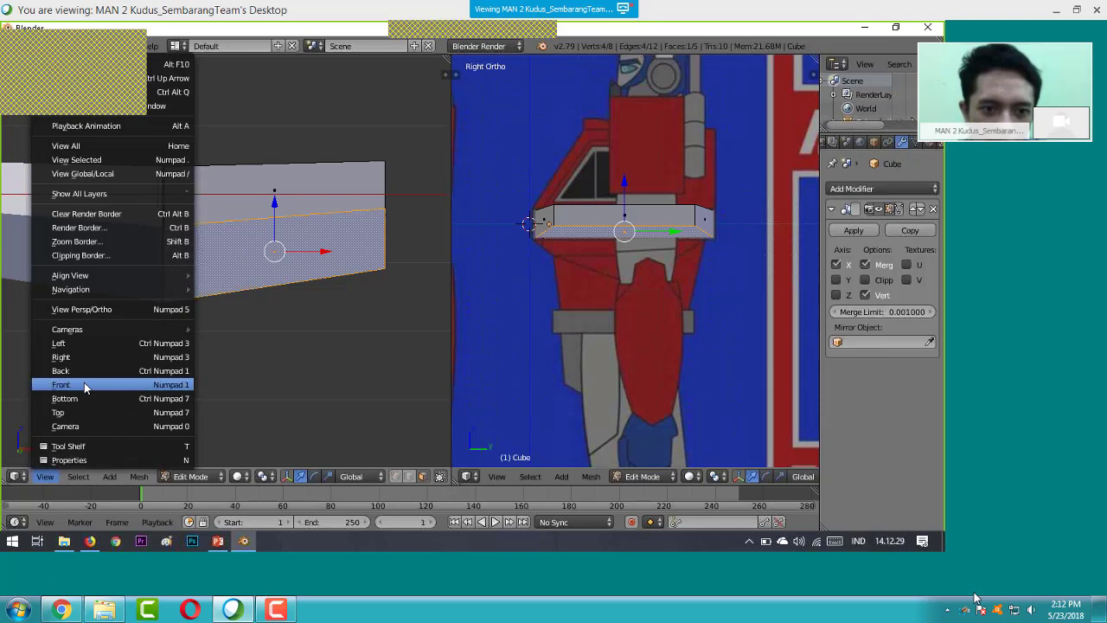
left_click(84, 382)
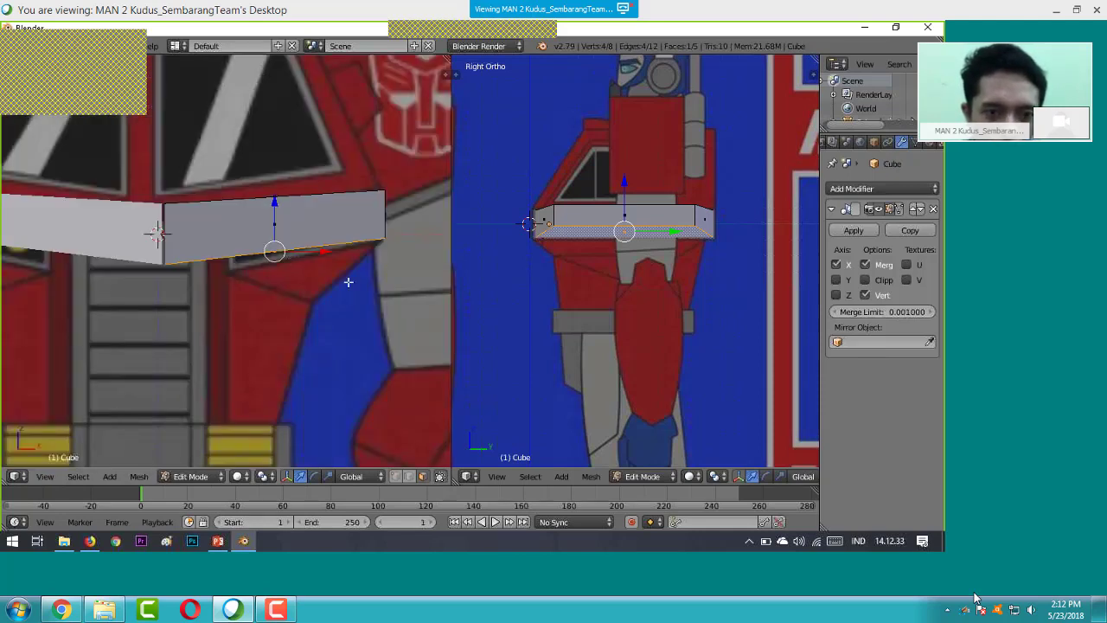
key("e")
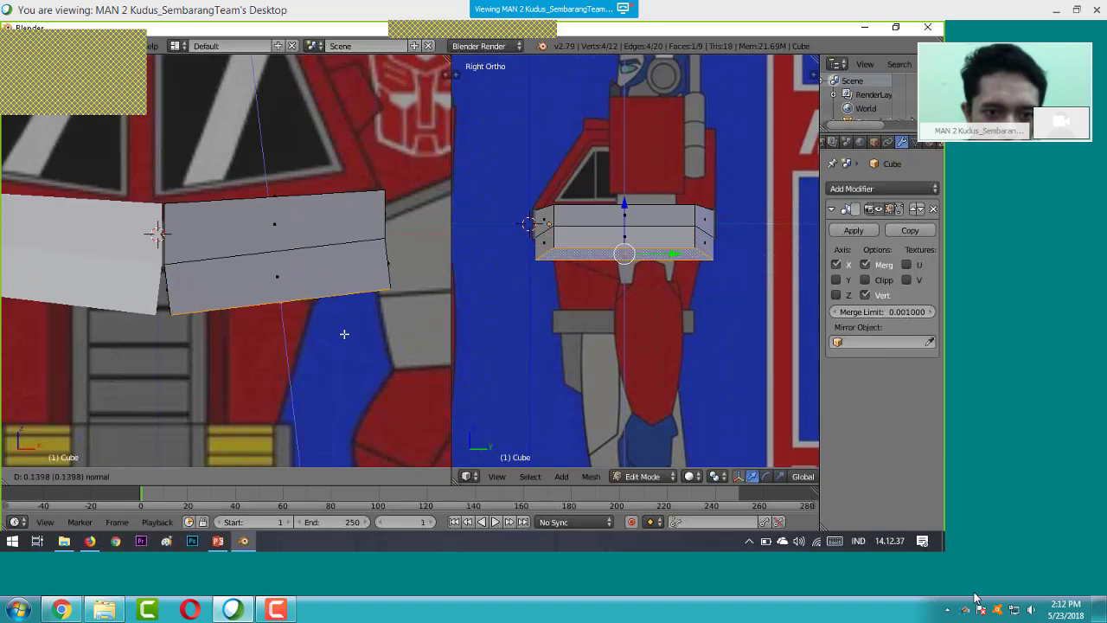
left_click(344, 335)
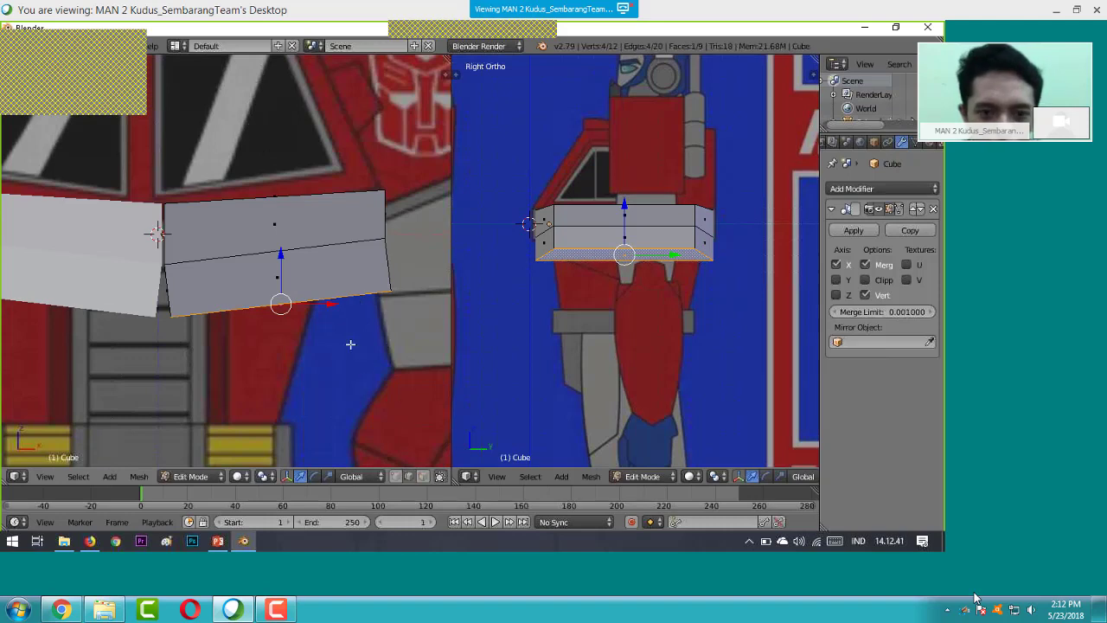
- In wireframe Front view, box-select the extrusion's lower outer vertices and move them along -X and slightly down to the red torso's outer corner
key("z")
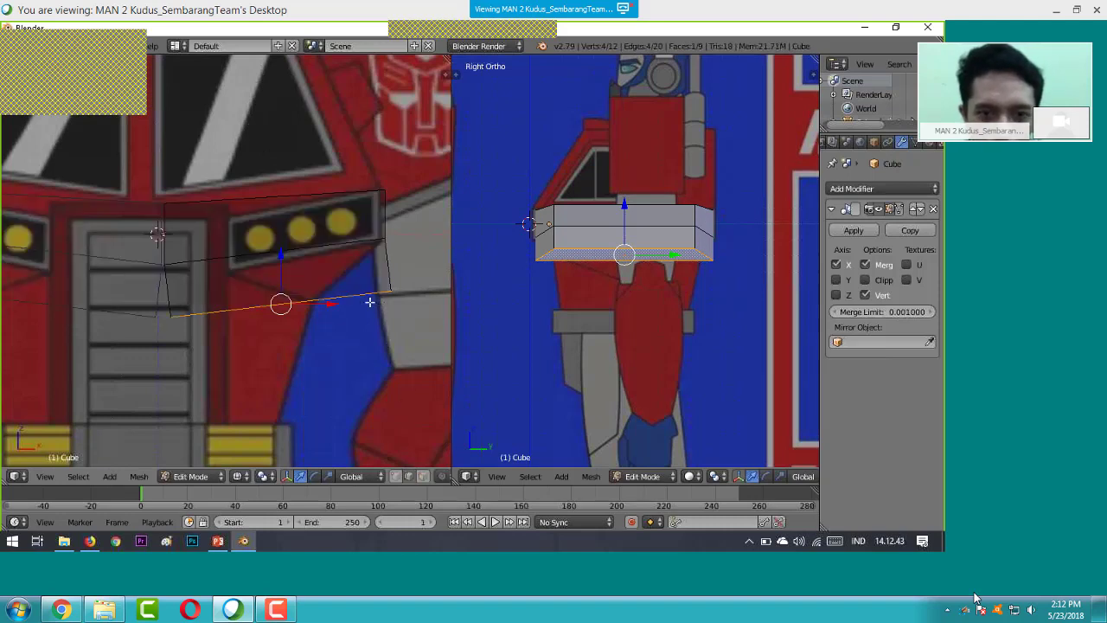
key("KP_5")
key("KP_4")
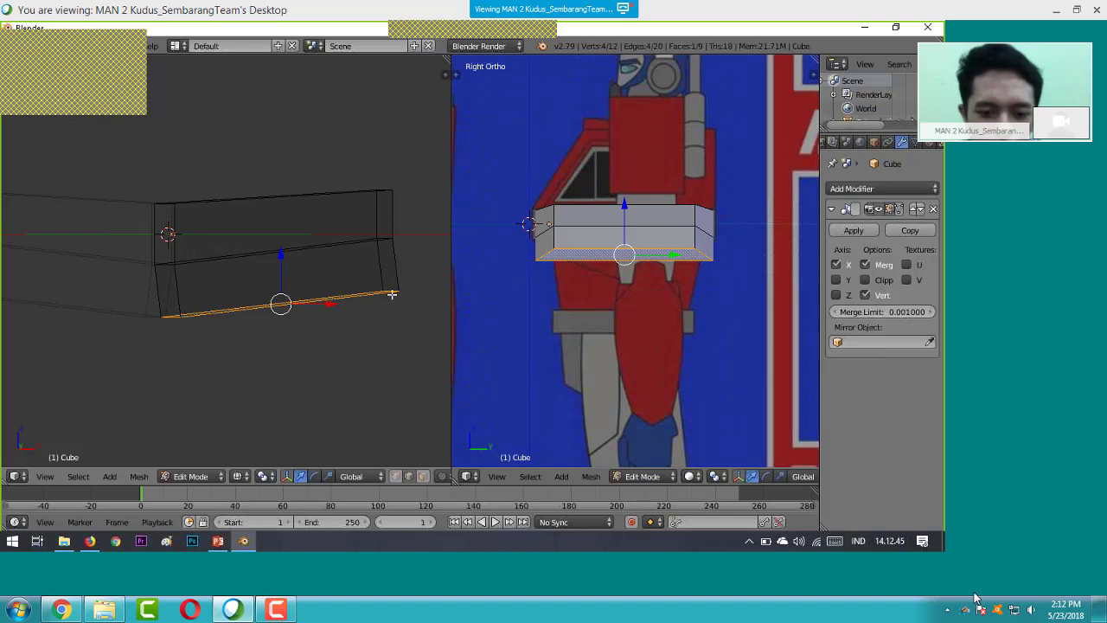
key("a")
right_click(390, 291)
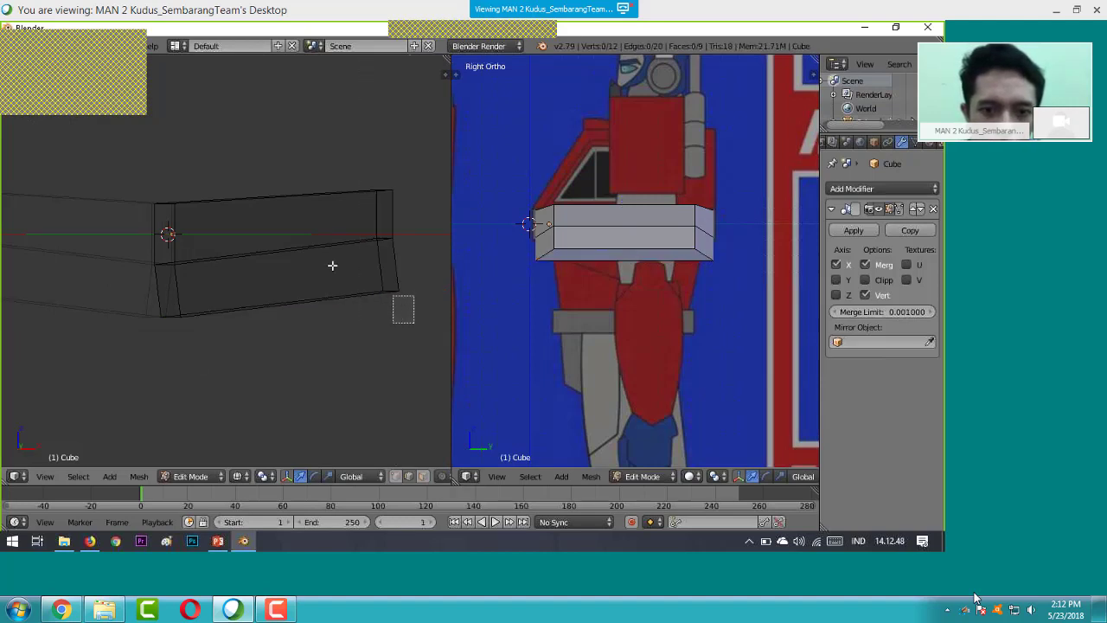
left_click(45, 476)
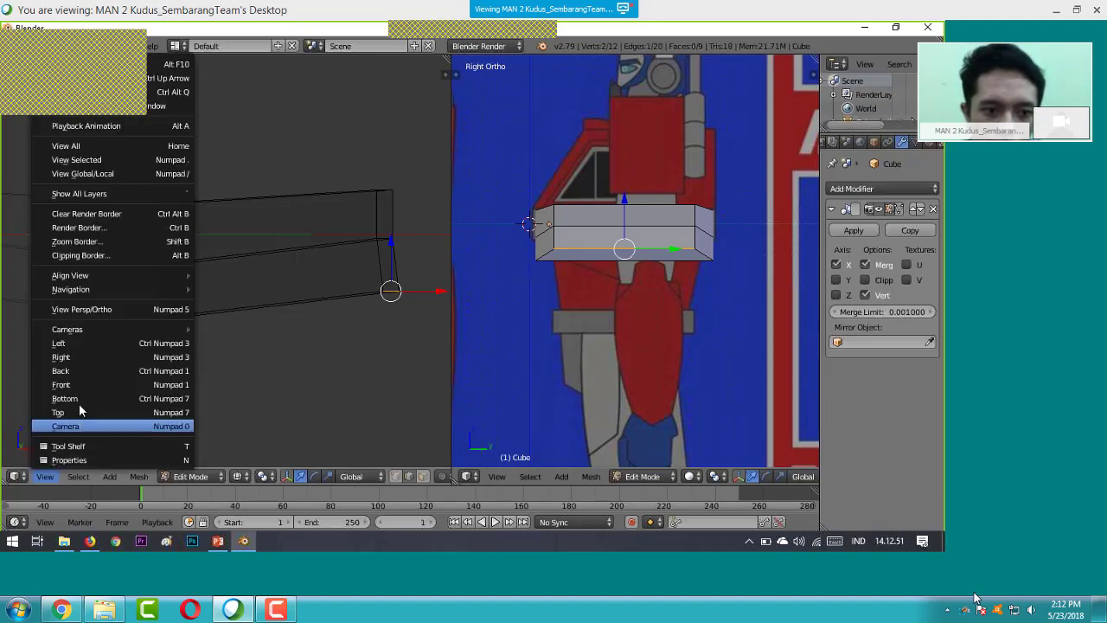
left_click(82, 384)
key("a")
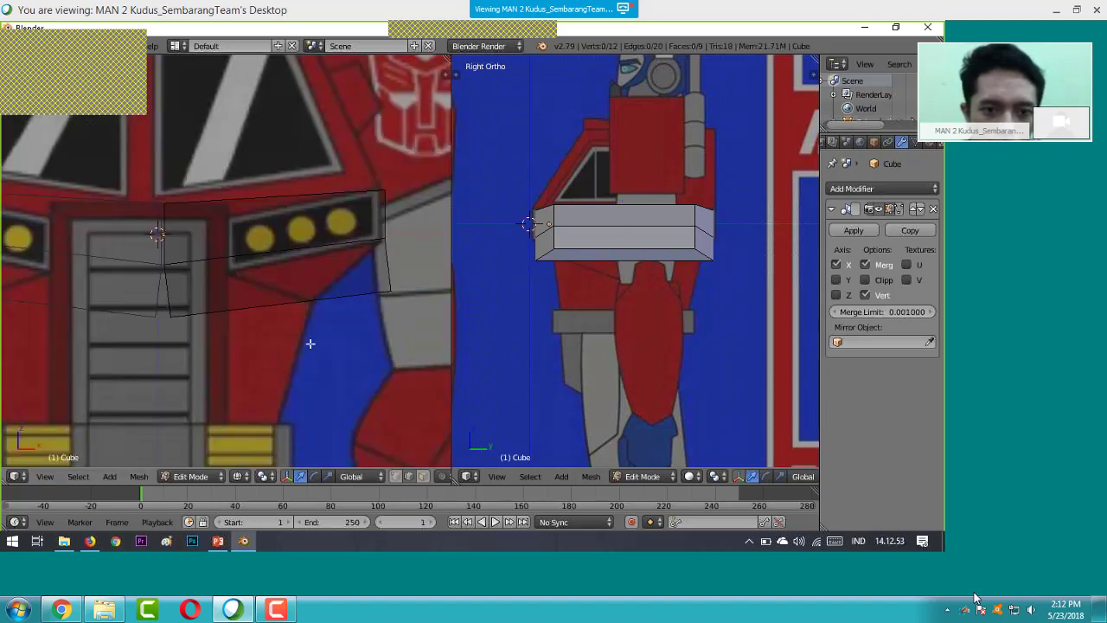
key("b")
left_click_drag(443, 327, 361, 267)
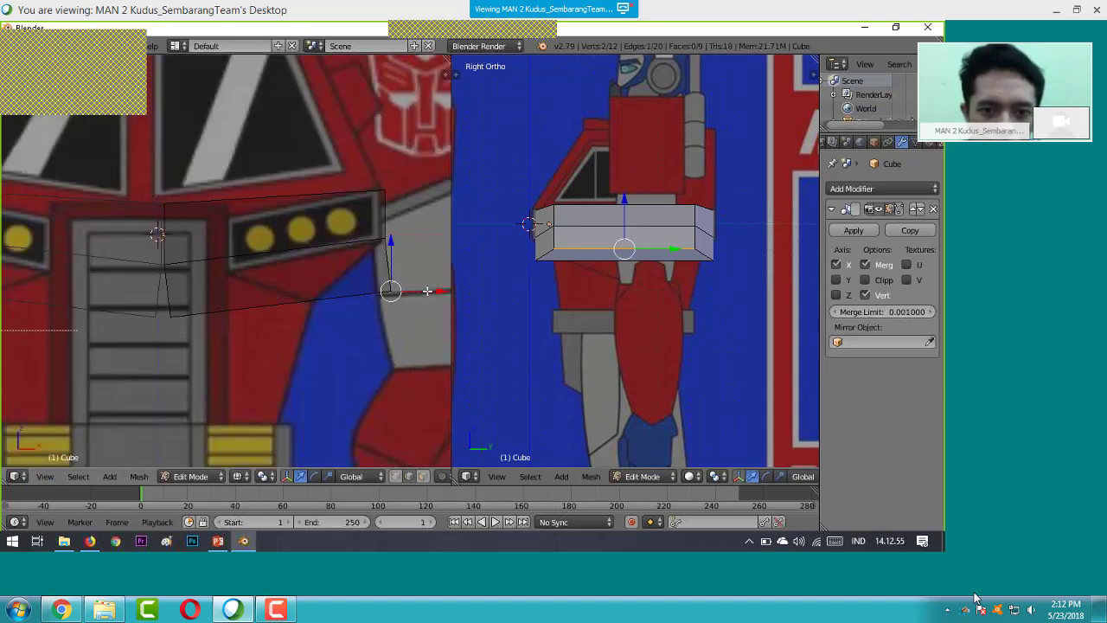
left_click_drag(427, 290, 361, 303)
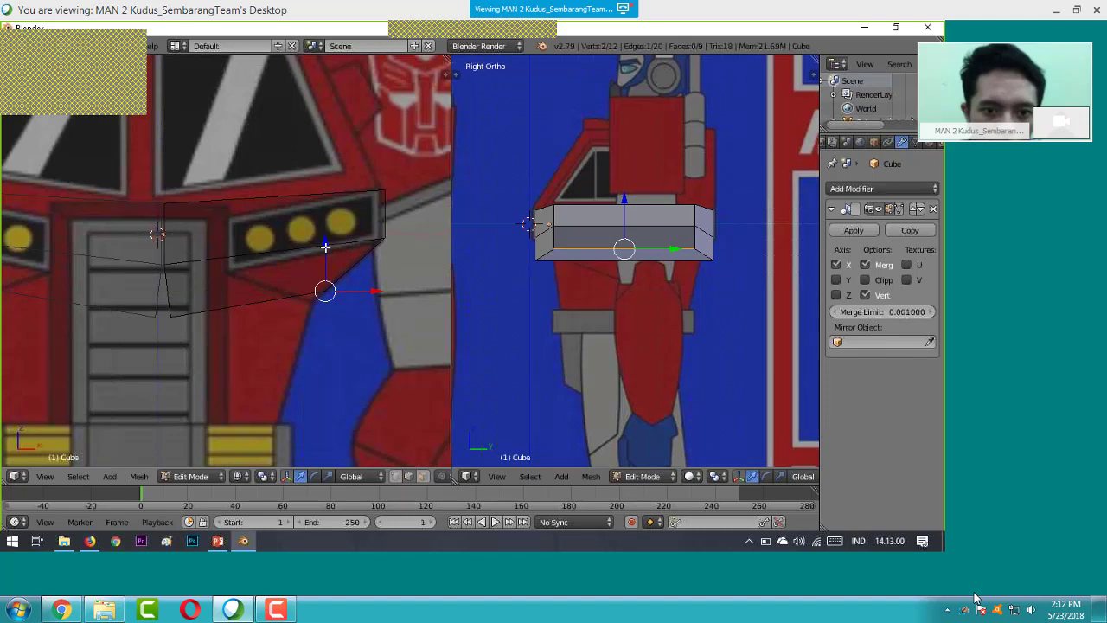
left_click_drag(325, 247, 353, 302)
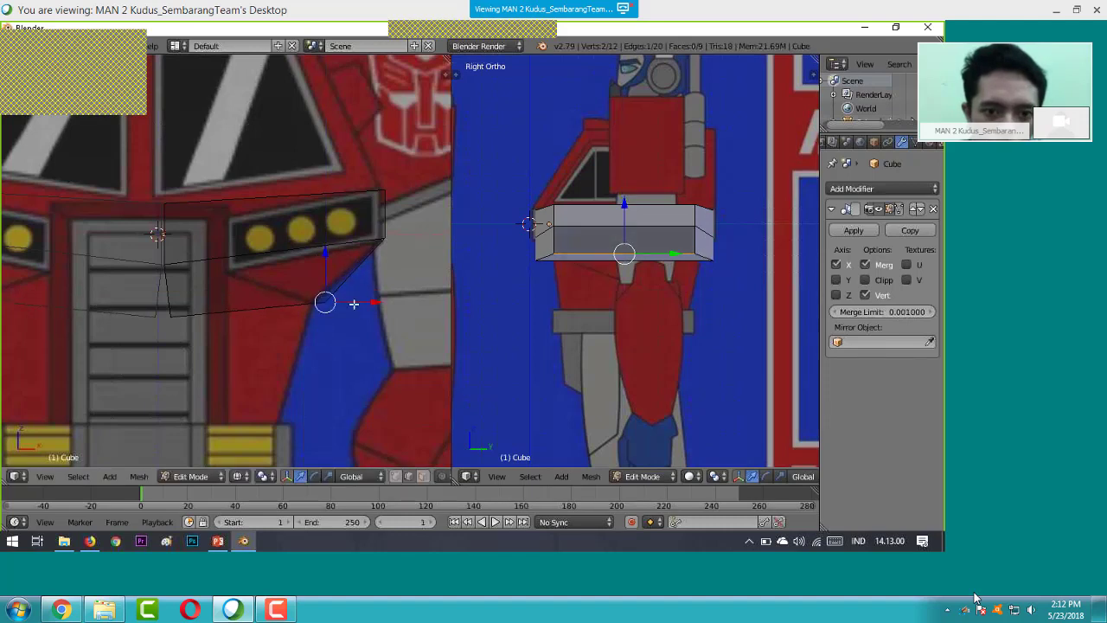
- Box-select the extrusion's lower inner vertices and move them along +X to the headlight panel's inner end
key("a")
key("b")
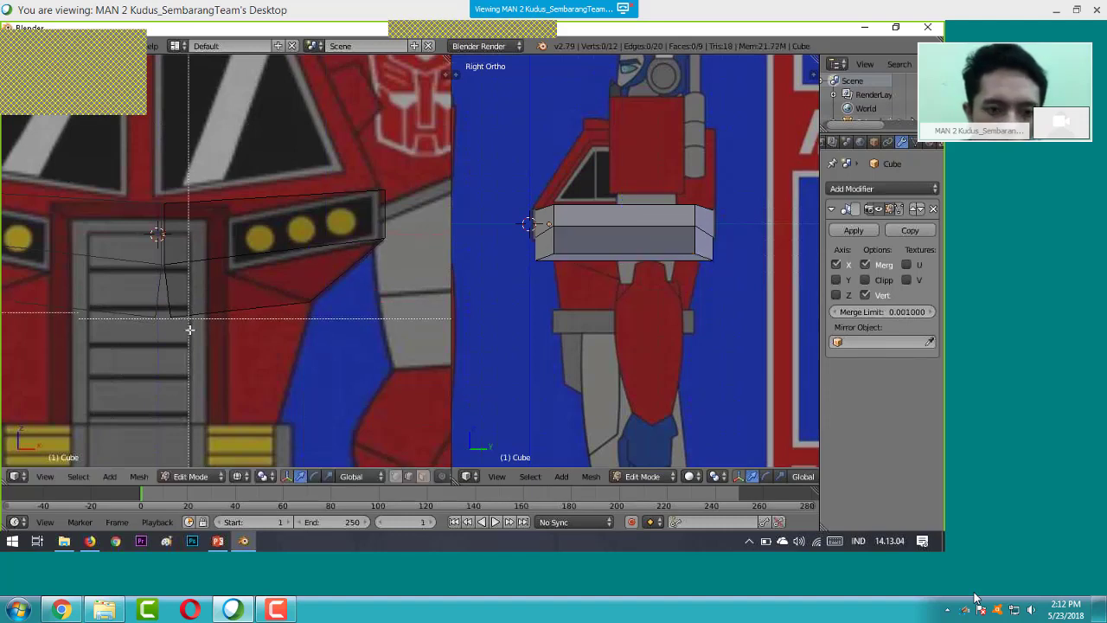
left_click_drag(193, 339, 162, 301)
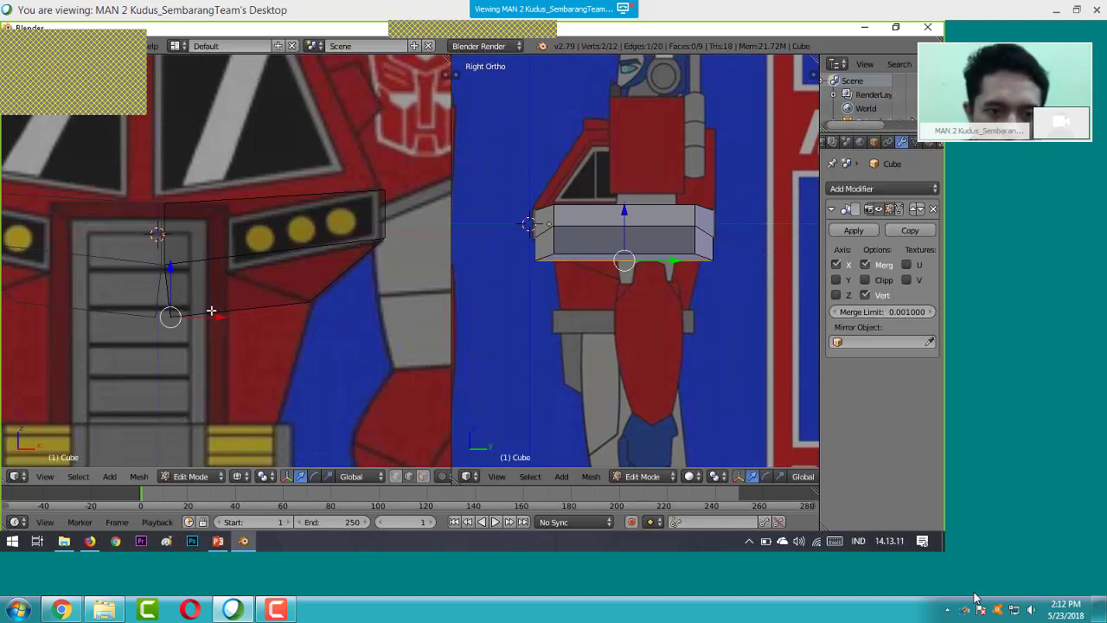
key("g")
key("x")
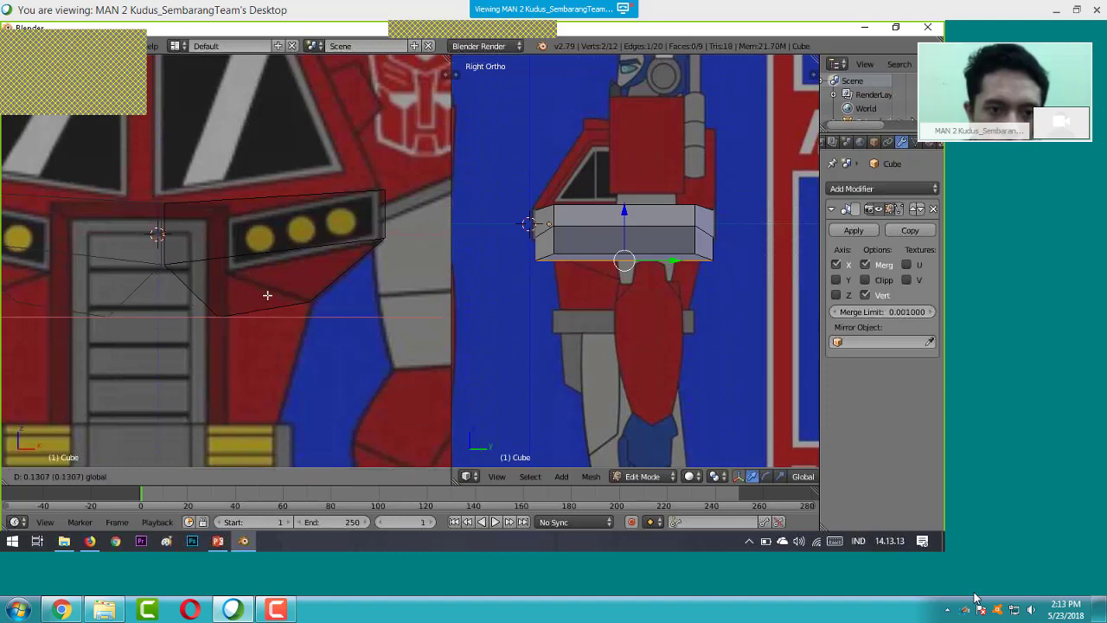
left_click(271, 294)
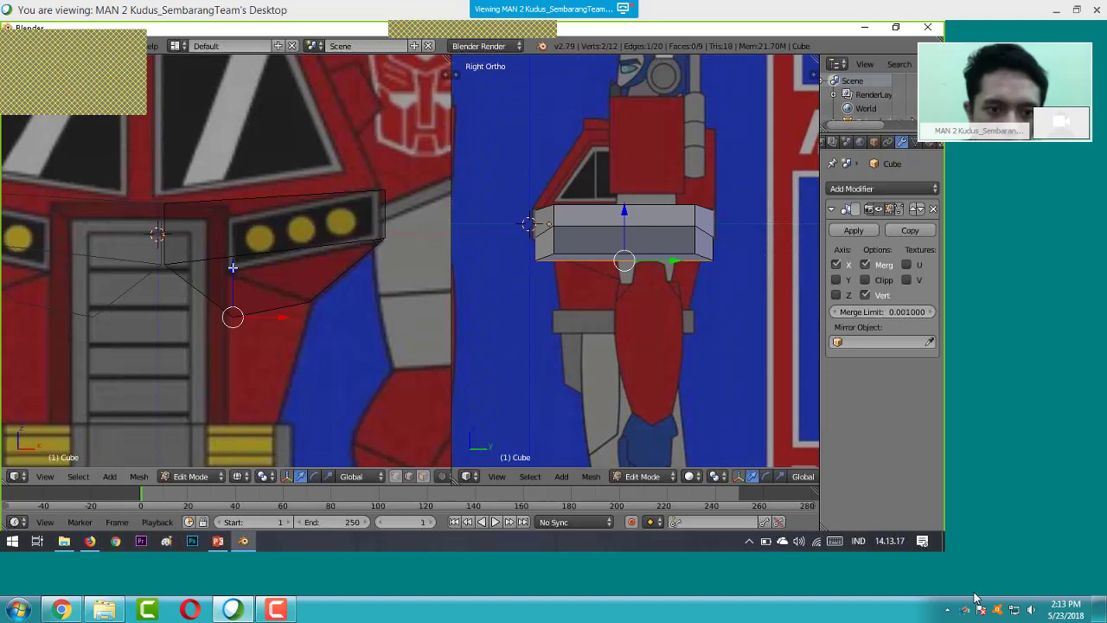
- Raise the lower inner vertices to just below the headlight panel's level and shift them back along -X to the grille's outer border
key("g")
key("z")
left_click(231, 242)
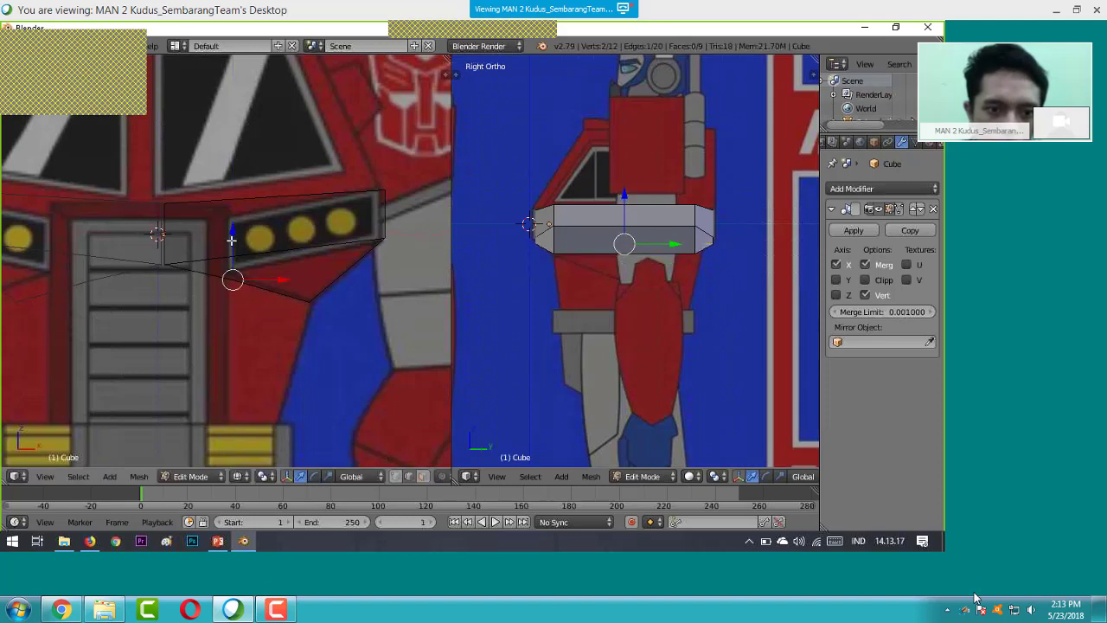
key("g")
key("z")
left_click(237, 250)
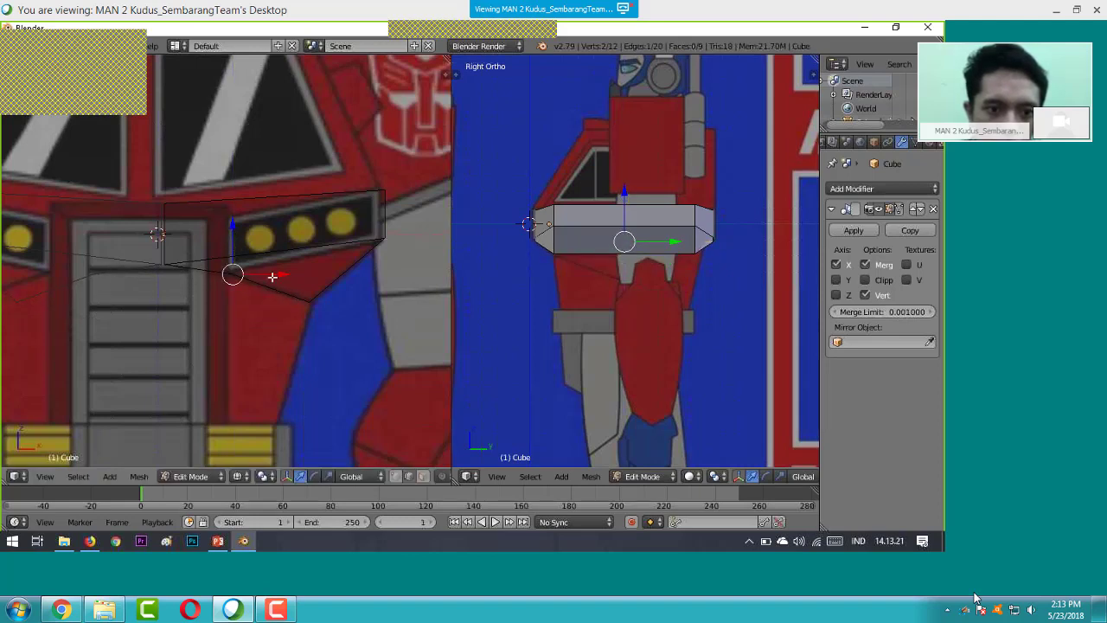
key("g")
key("x")
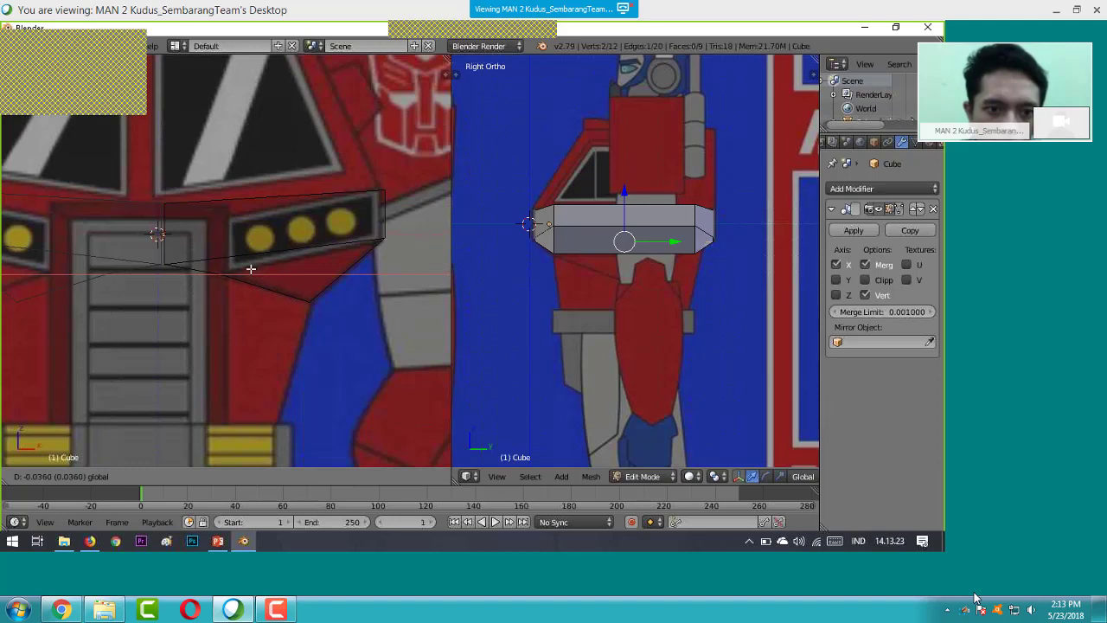
left_click(216, 261)
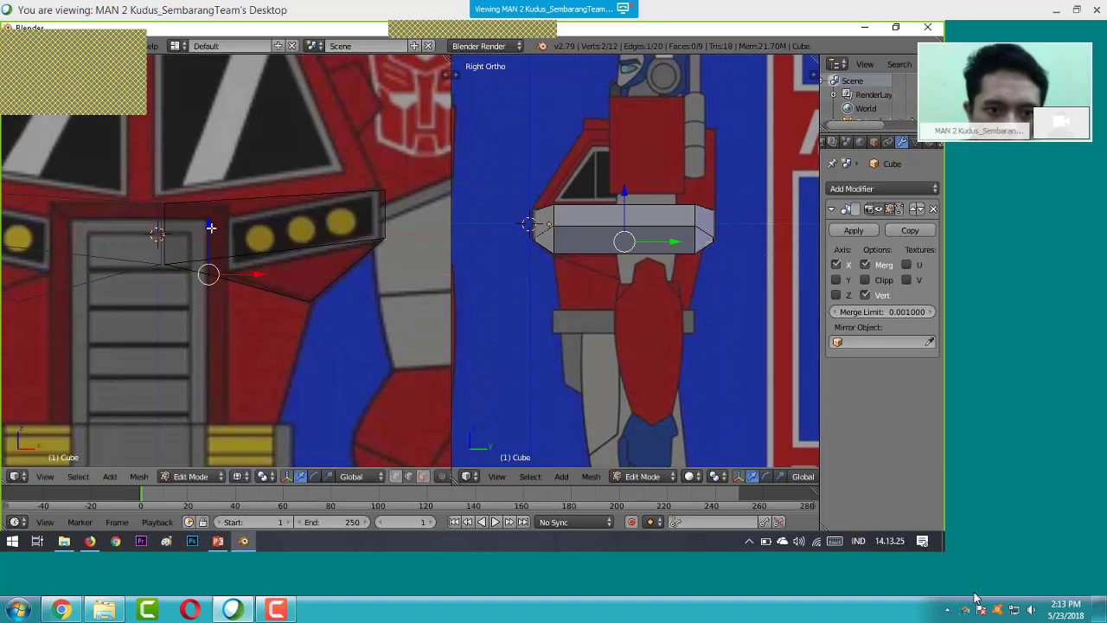
key("g")
key("z")
left_click(211, 224)
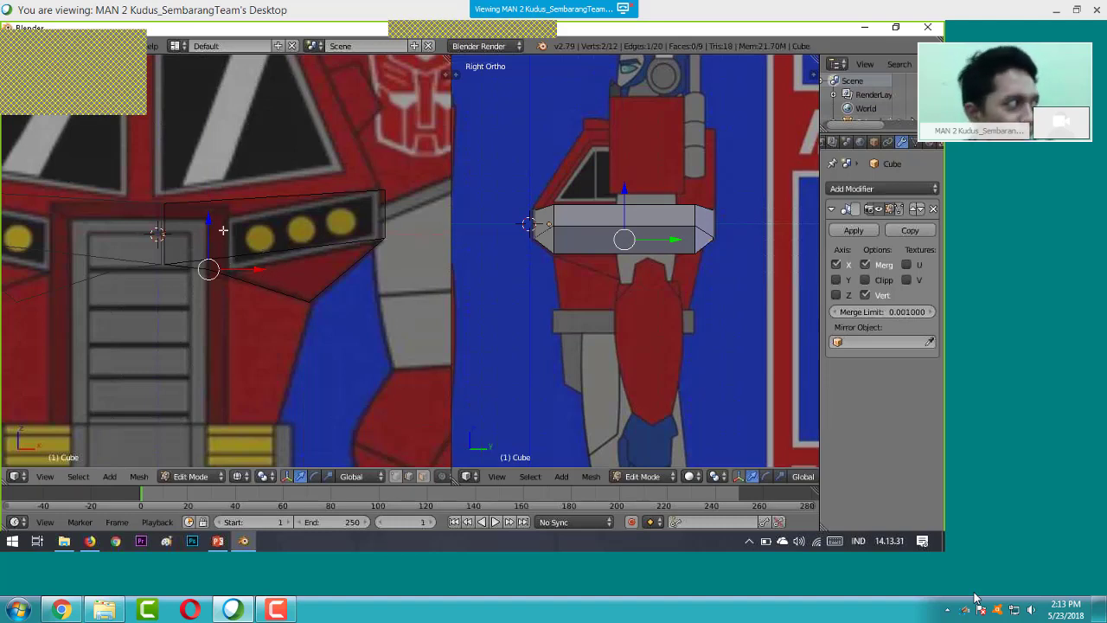
- In the Front view, select the lower section's sloped underside face and extrude it about 0.35 down to the belt
middle_click_drag(225, 307, 279, 395)
right_click(302, 301)
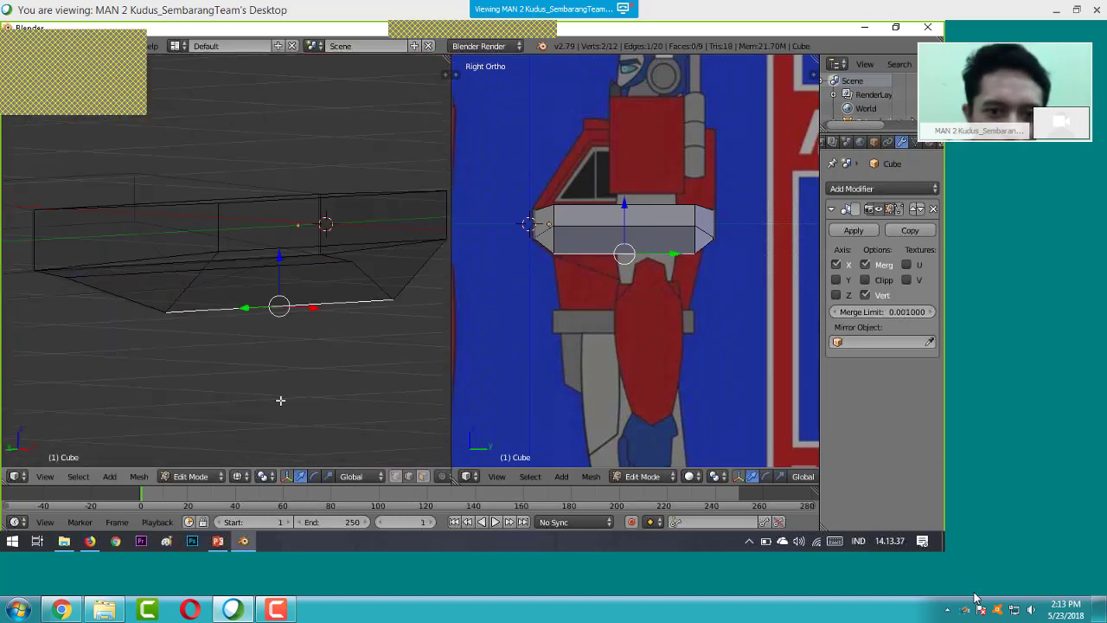
left_click(423, 477)
right_click(273, 290)
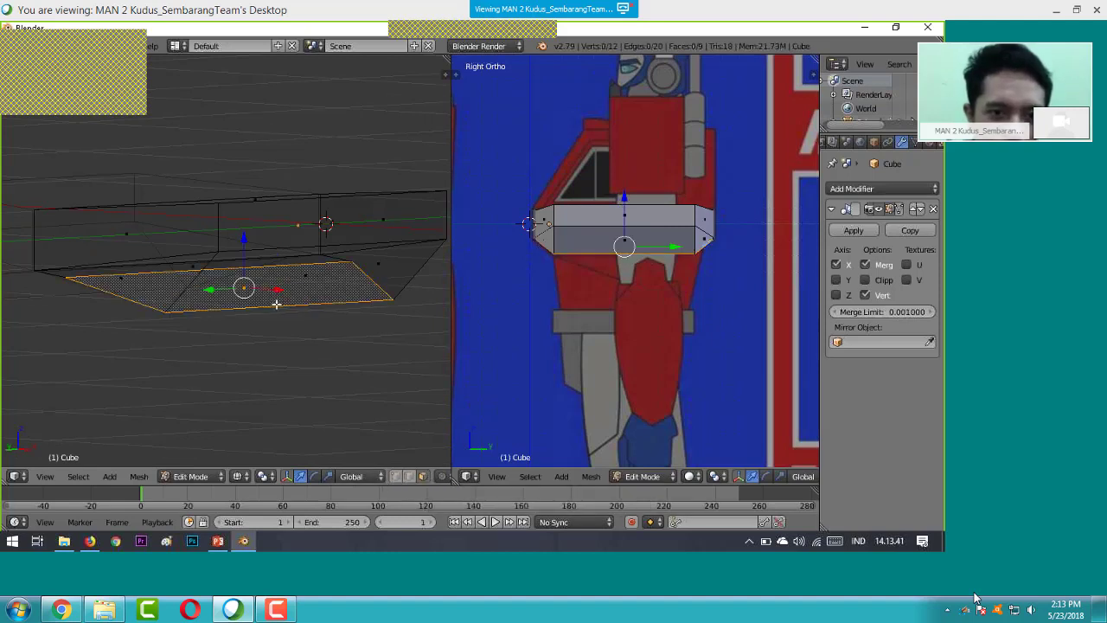
middle_click_drag(254, 306, 280, 301)
left_click(43, 476)
left_click(78, 381)
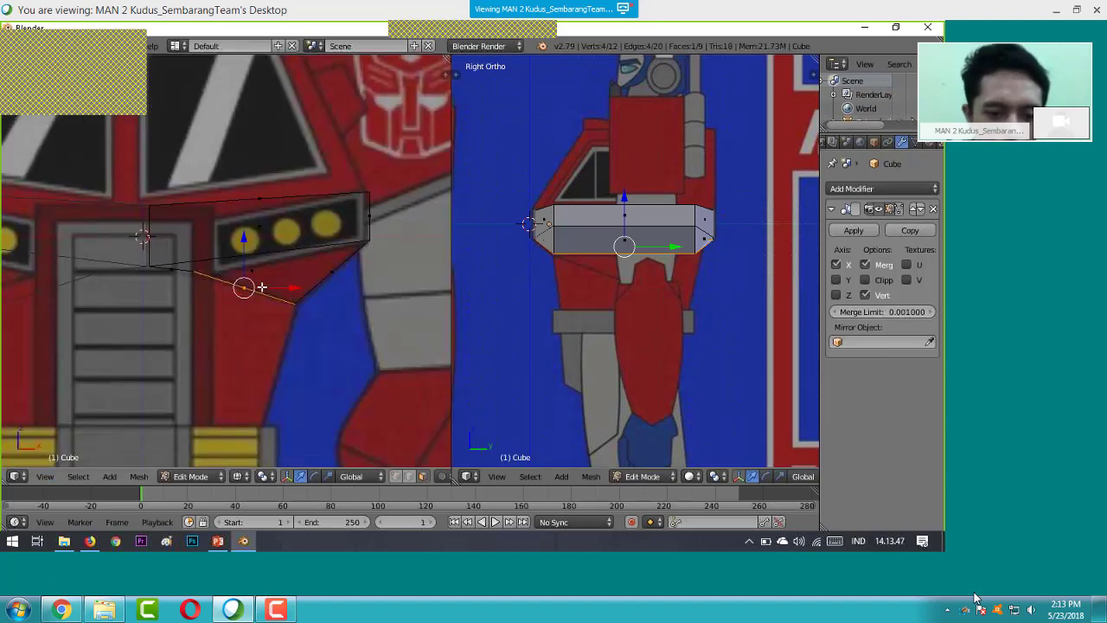
key("e")
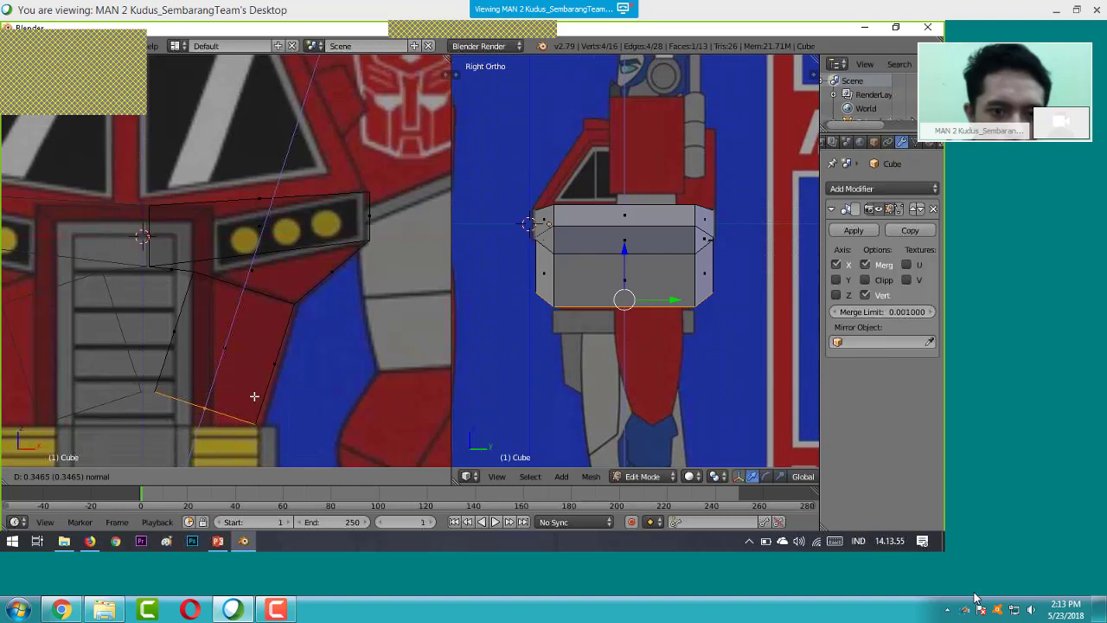
left_click(254, 396)
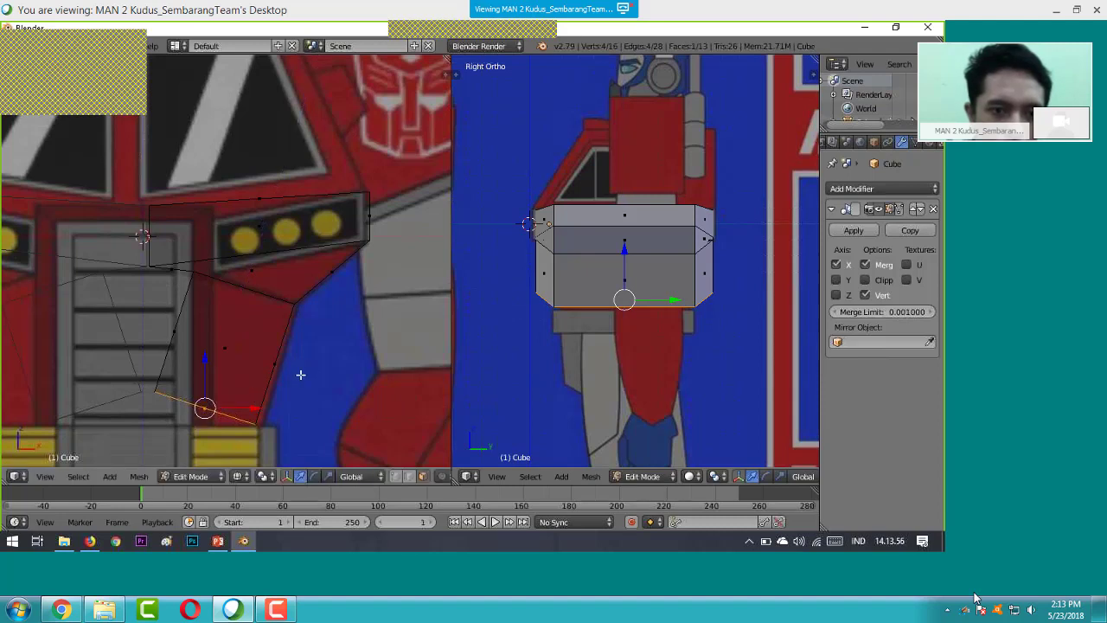
middle_click_drag(300, 374, 325, 328, "shift")
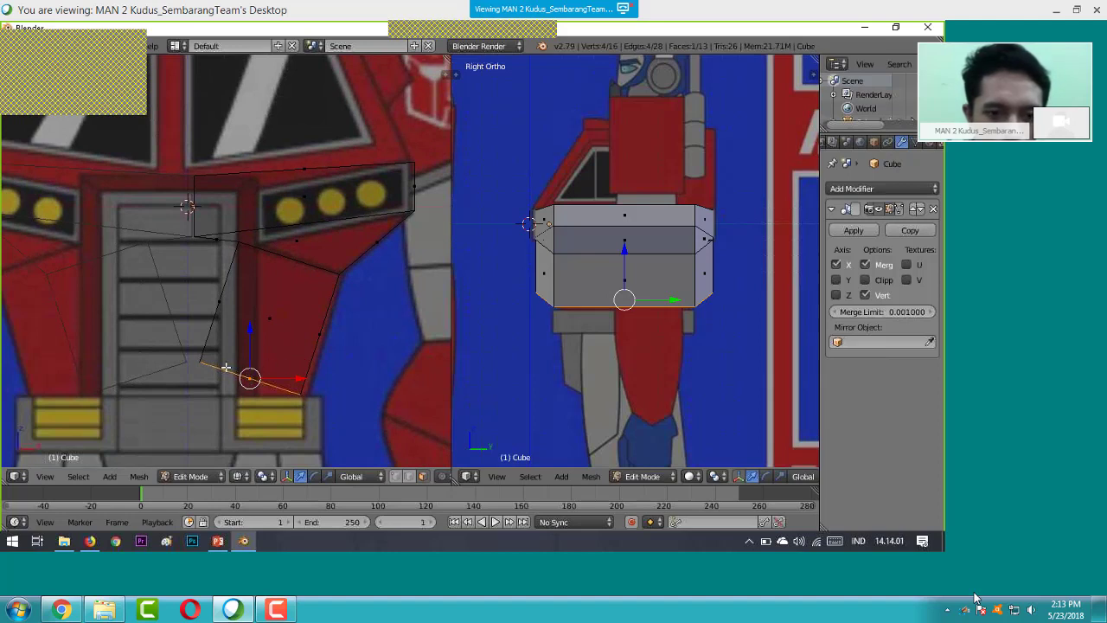
- Examine the new extrusion's shape and underside face from below, including in Object Mode, and return to the Front view
key("a")
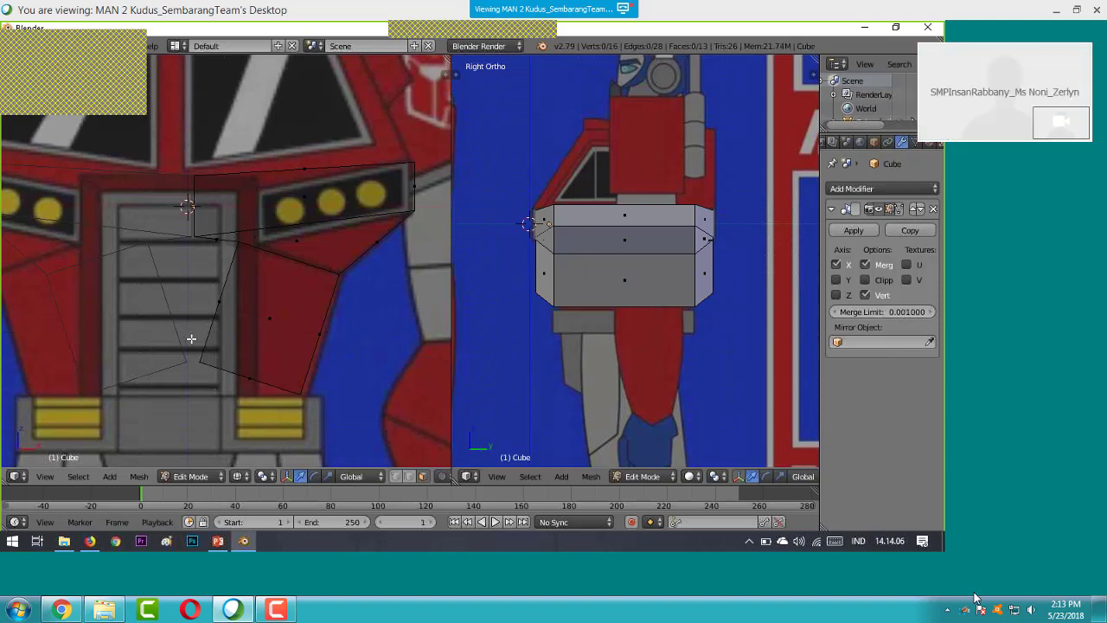
left_click(191, 338)
middle_click_drag(228, 397, 309, 357, "shift")
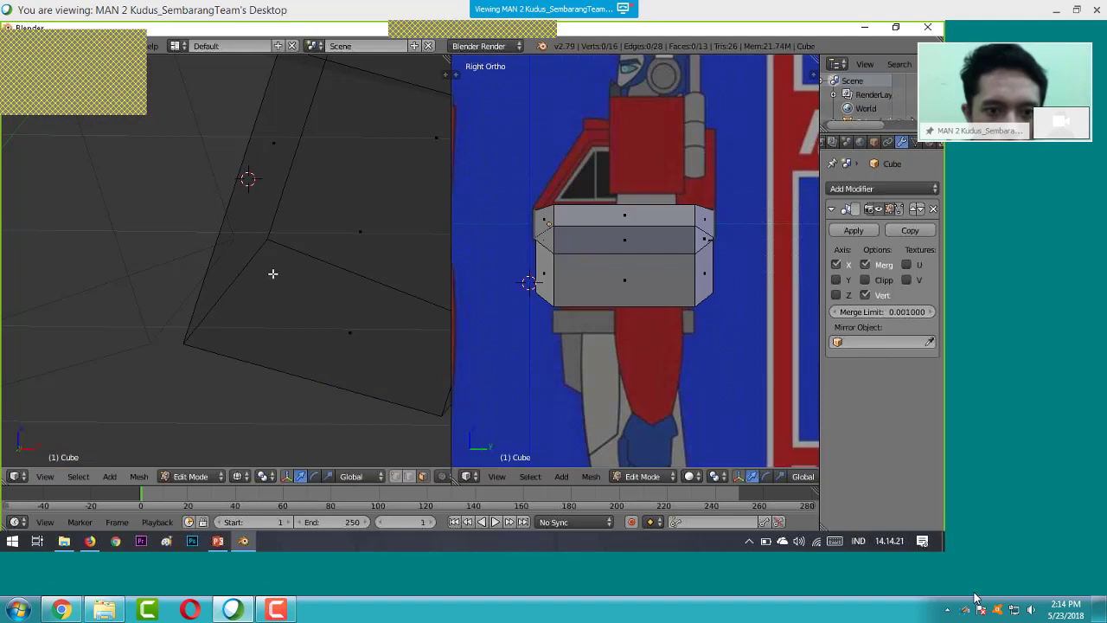
mouse_move(316, 264)
middle_mouse_down()
mouse_move(286, 303)
mouse_move(297, 286)
mouse_move(276, 299)
mouse_move(287, 309)
middle_mouse_up()
key("z")
key("z")
key("Tab")
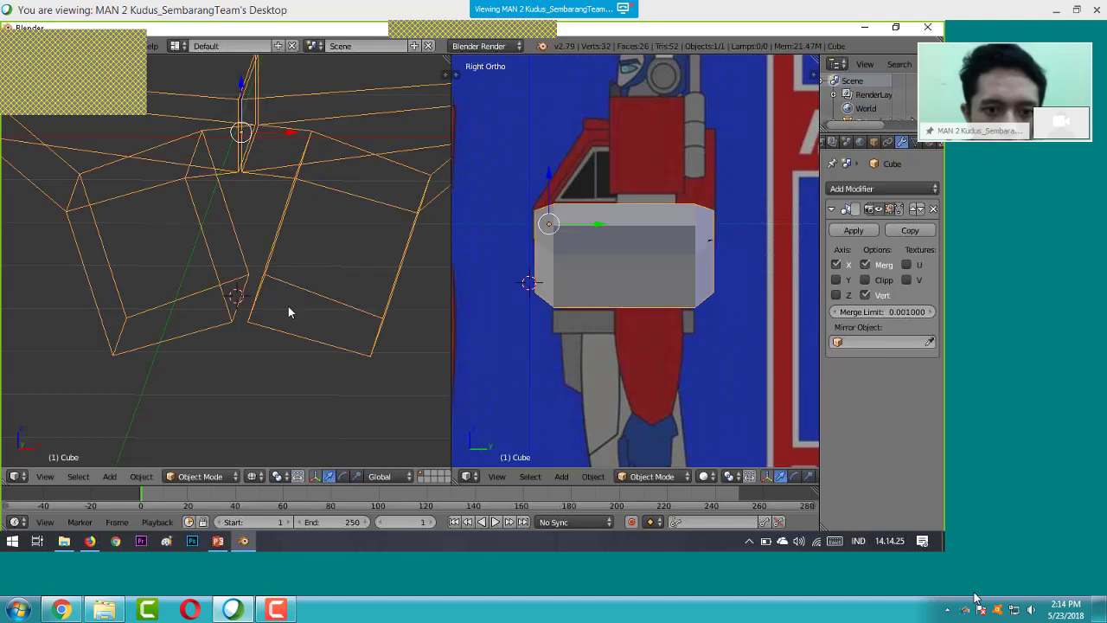
key("Tab")
right_click(281, 301)
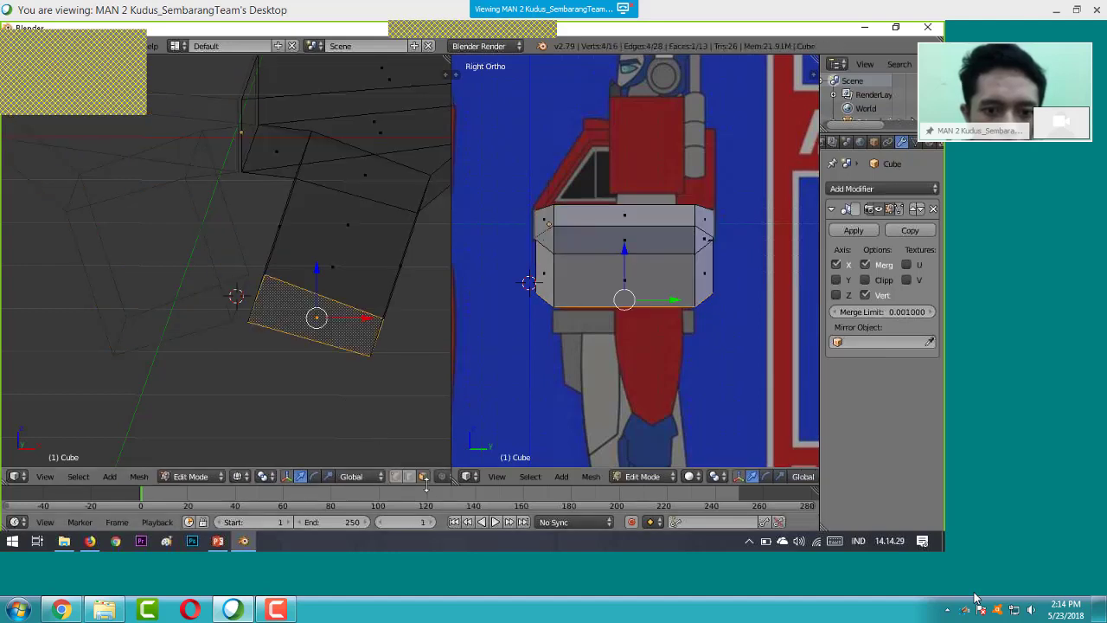
mouse_move(330, 393)
middle_mouse_down()
mouse_move(366, 371)
mouse_move(345, 382)
middle_mouse_up()
left_click(45, 477)
left_click(89, 383)
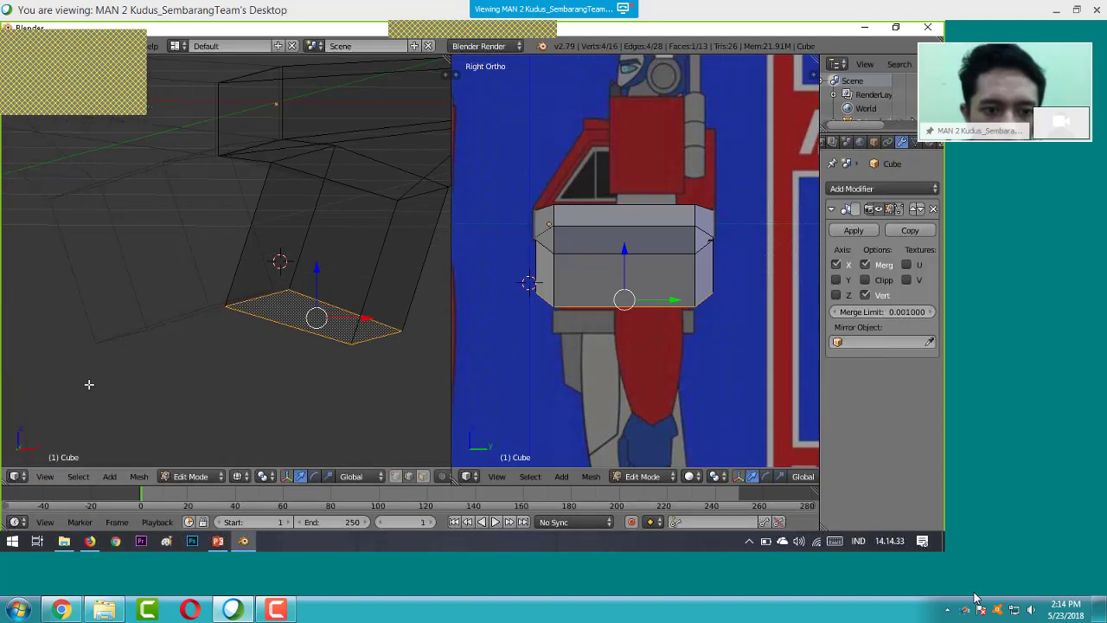
- Box-select the extrusion's lower inner vertices and lower them along Z to the belt's upper edge
key("a")
key("b")
left_click_drag(249, 287, 272, 316)
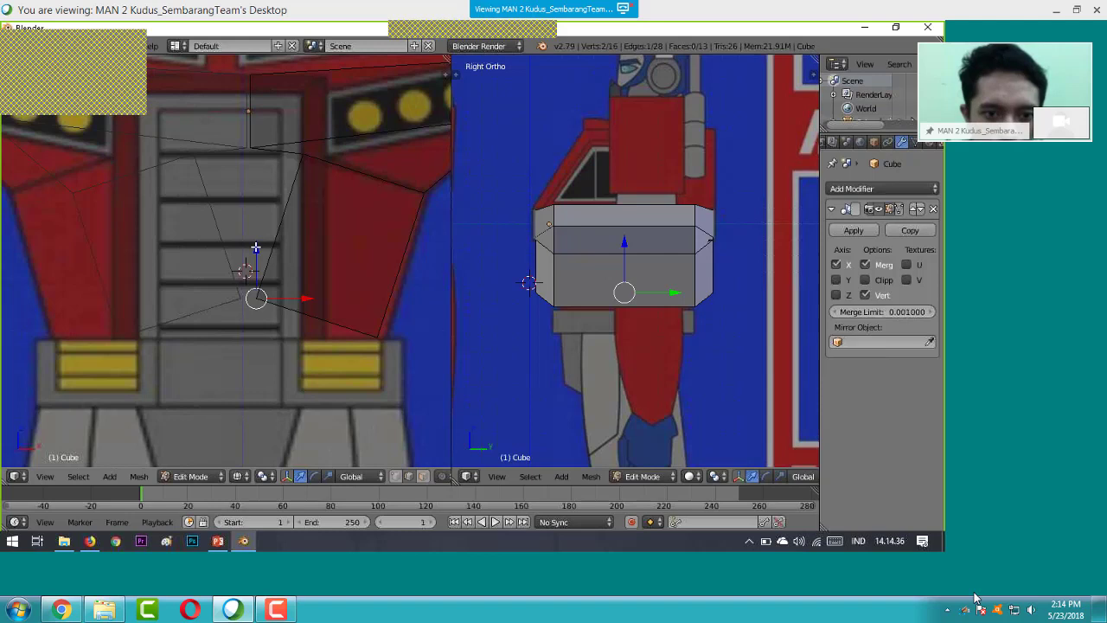
key("s")
key("z")
left_click(287, 205)
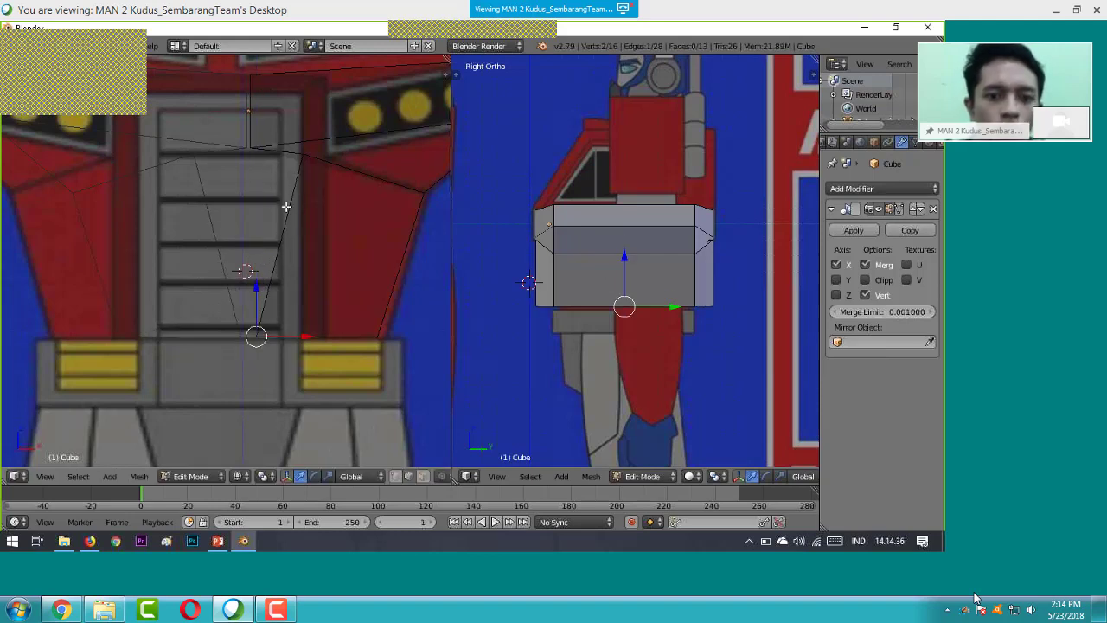
- Select the extrusion's lower outer vertices and move them about 0.02 along +X to the red torso's outer border
key("a")
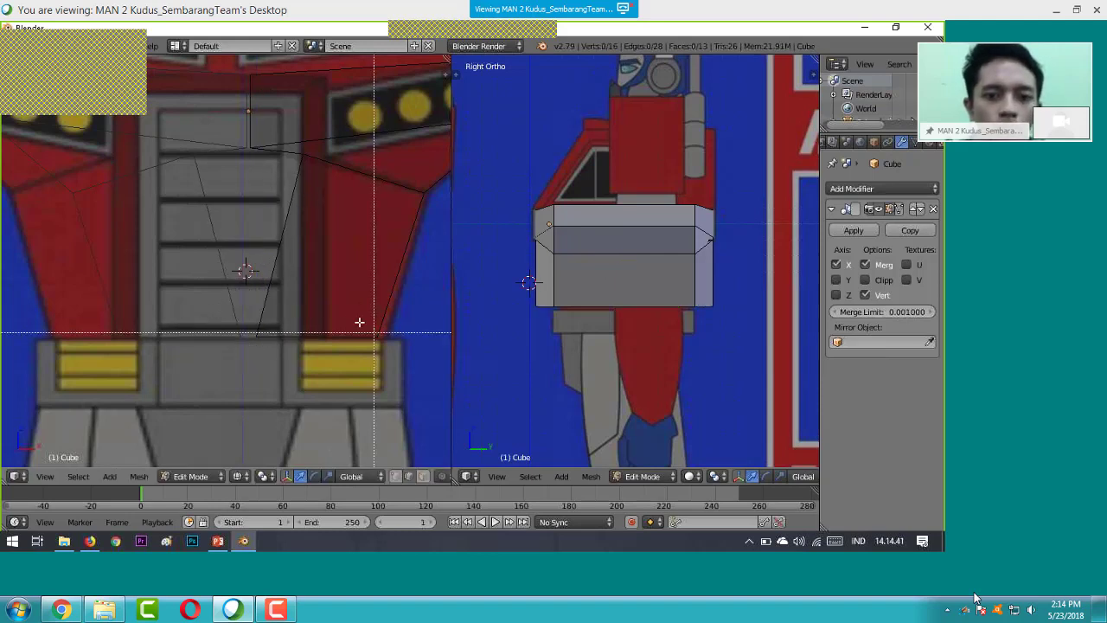
right_click(377, 336)
key("g")
key("x")
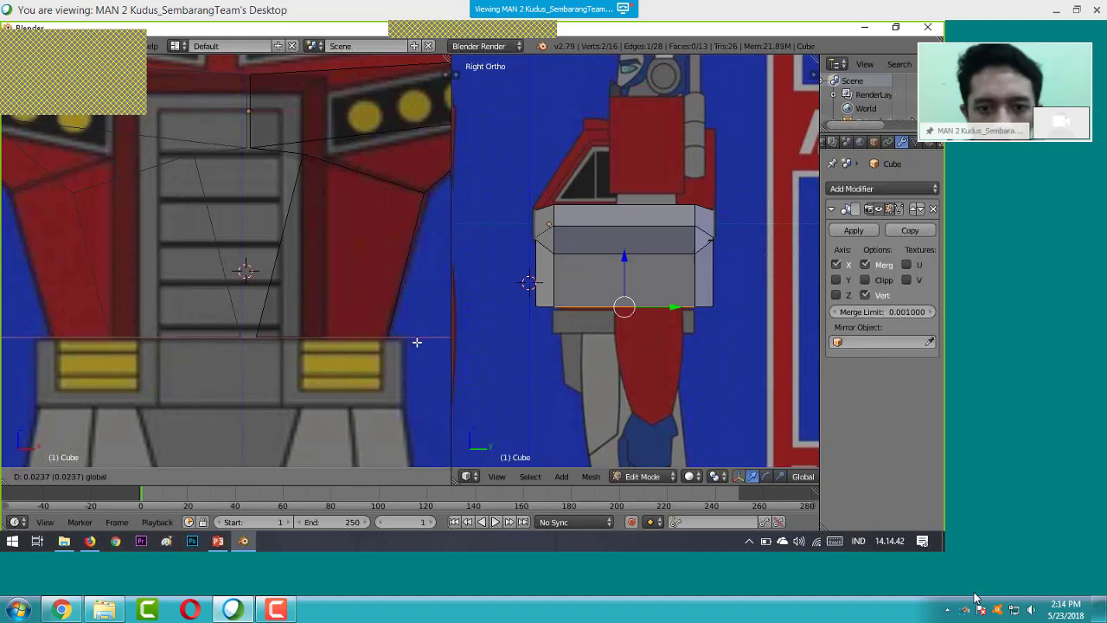
left_click(415, 341)
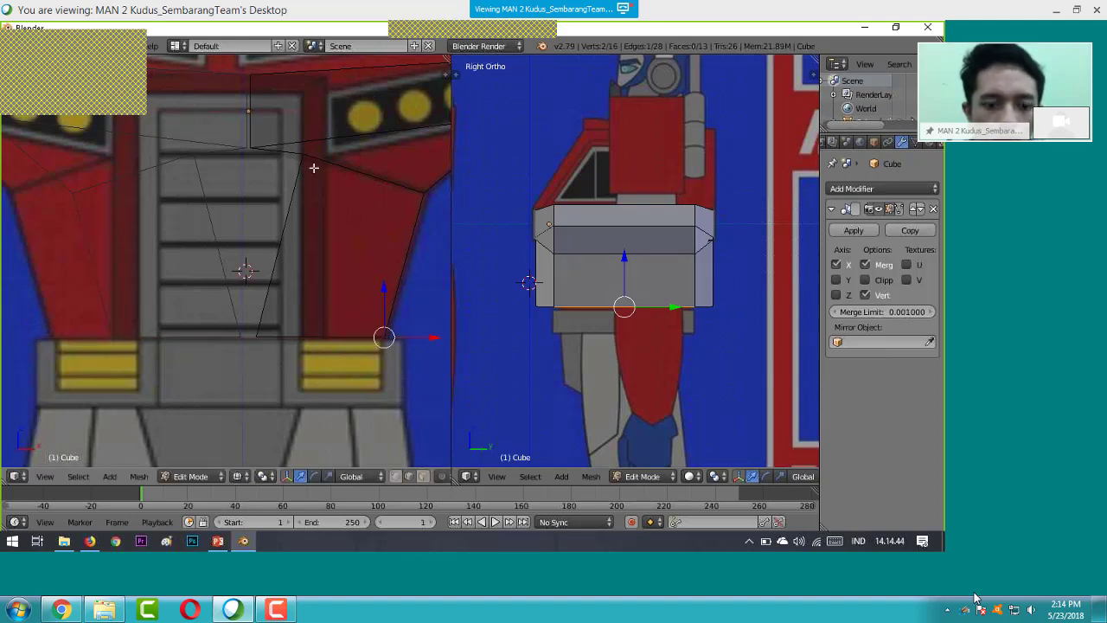
- Select the inner vertices where the extrusion starts, beside the grille, and move them along -X to the torso's centre line
scroll(313, 167, "up", 2)
key("a")
key("c")
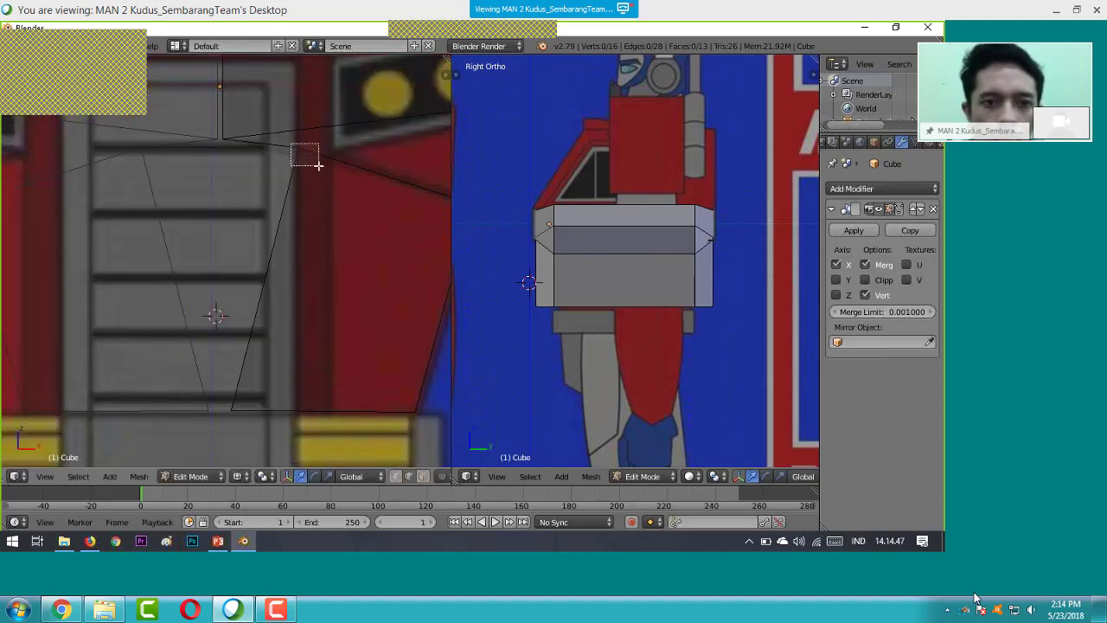
left_click(300, 146)
key("Escape")
key("g")
key("x")
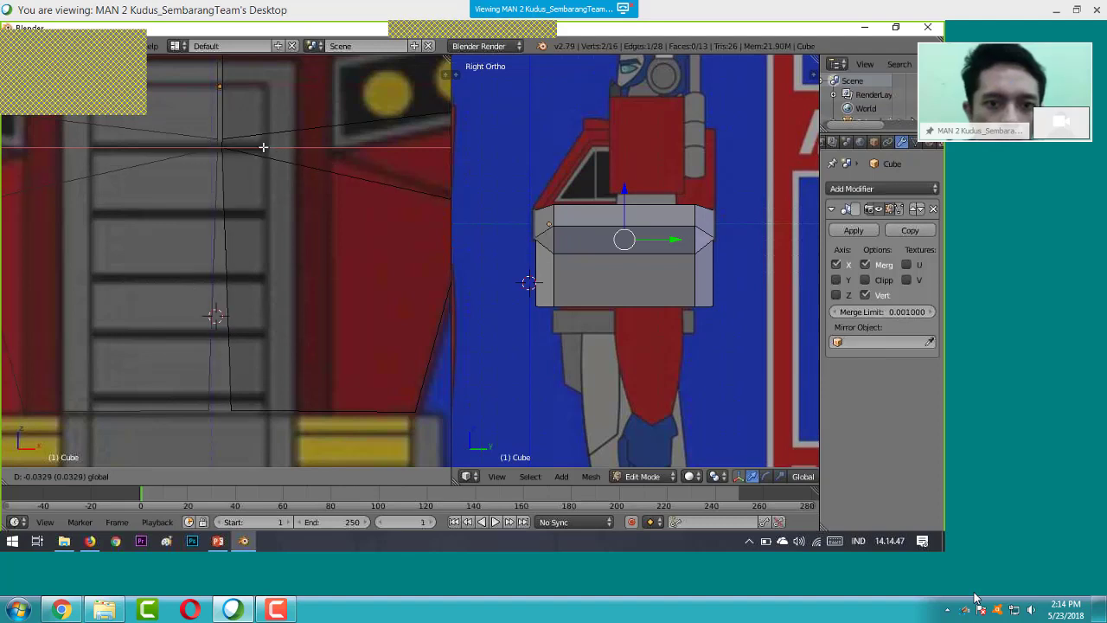
left_click(218, 95)
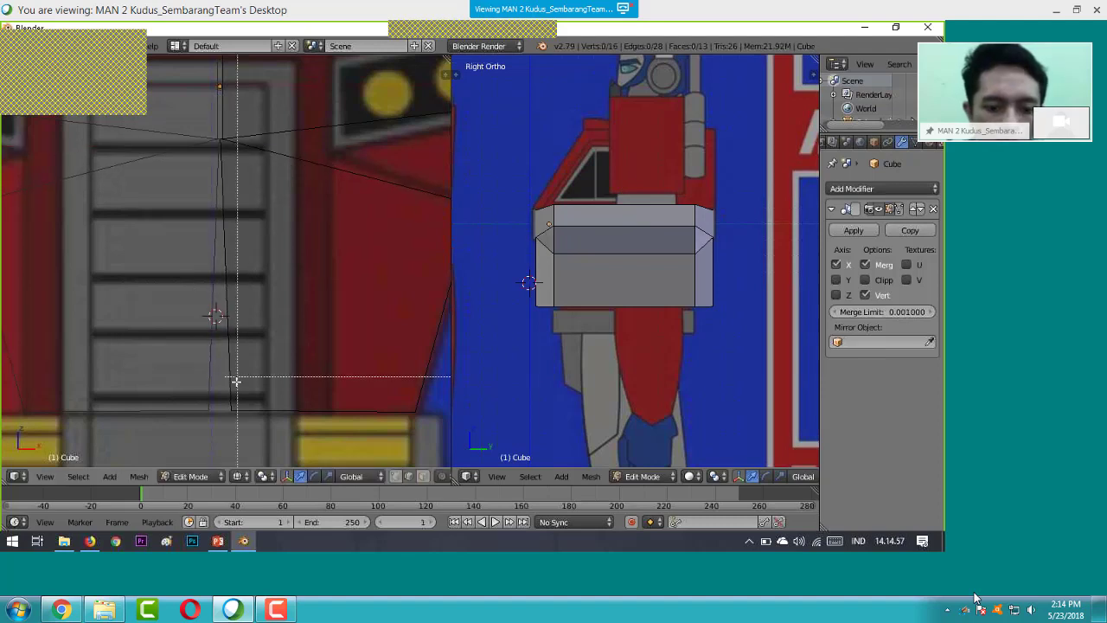
- Select the lower inner vertices at the belt and move them about 0.016 along -X to the torso's centre line
right_click(232, 412)
left_click_drag(278, 417, 271, 410)
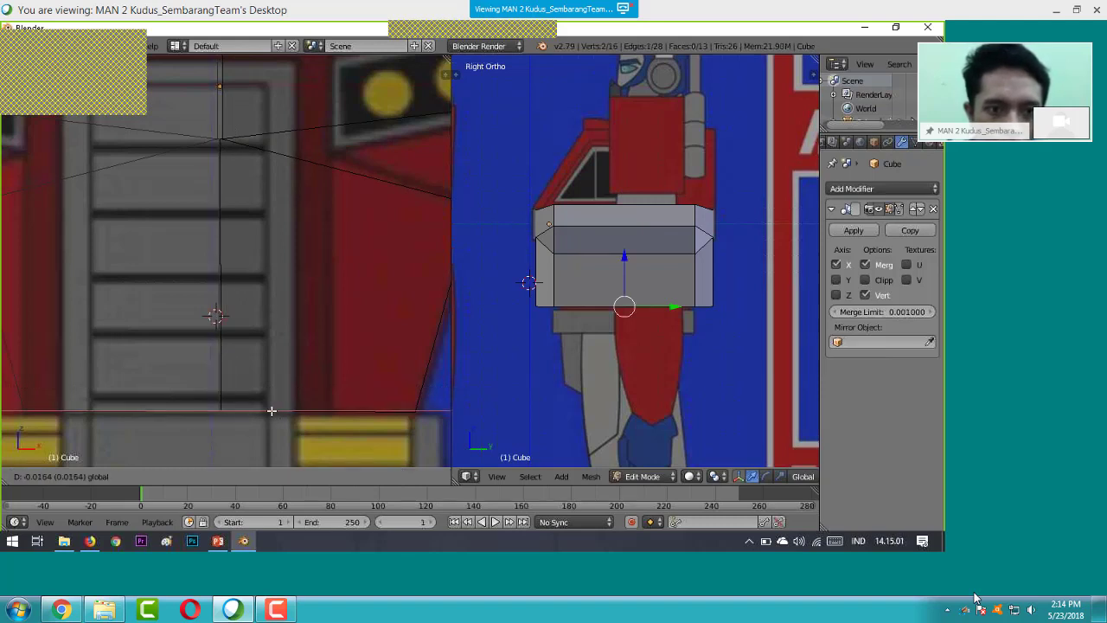
left_click(249, 297)
key("a")
- Try to pick the lower section's underside in face-select mode, checking the selection from an angled view
key("b")
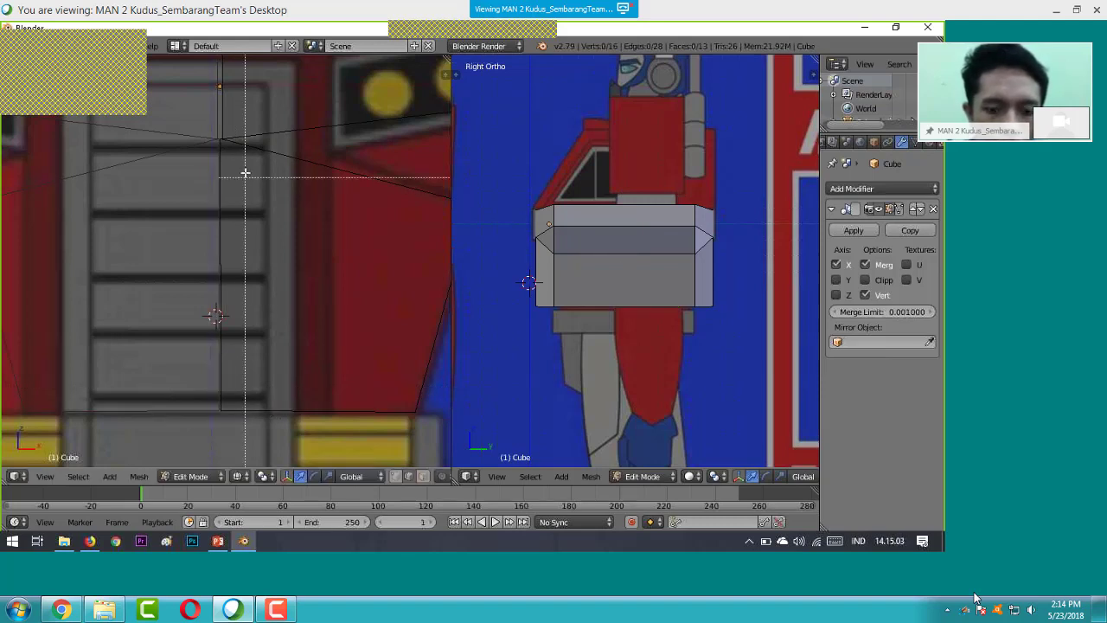
mouse_move(238, 153)
left_mouse_down()
mouse_move(220, 131)
mouse_move(257, 141)
left_mouse_up()
scroll(301, 338, "down", 4)
left_click(422, 476)
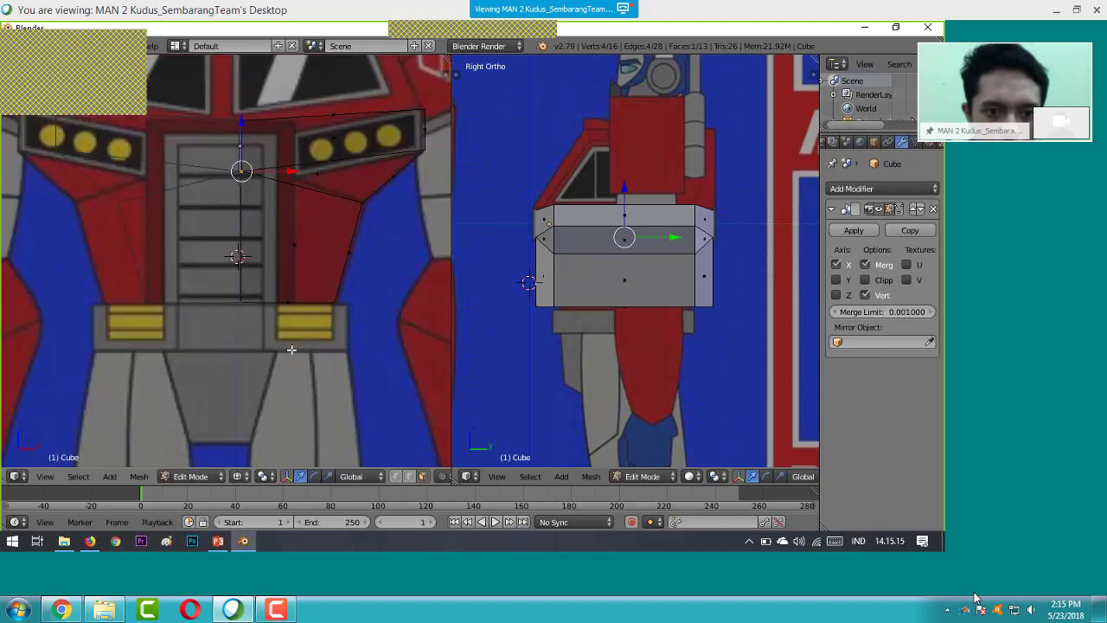
key("KP_5")
left_click(291, 299)
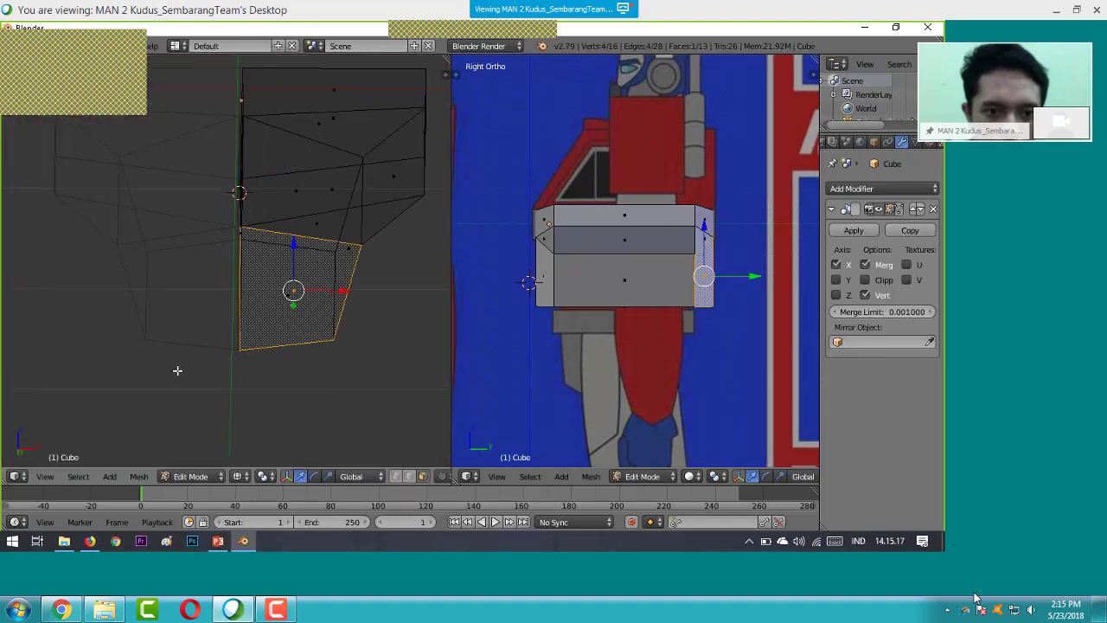
left_click(45, 477)
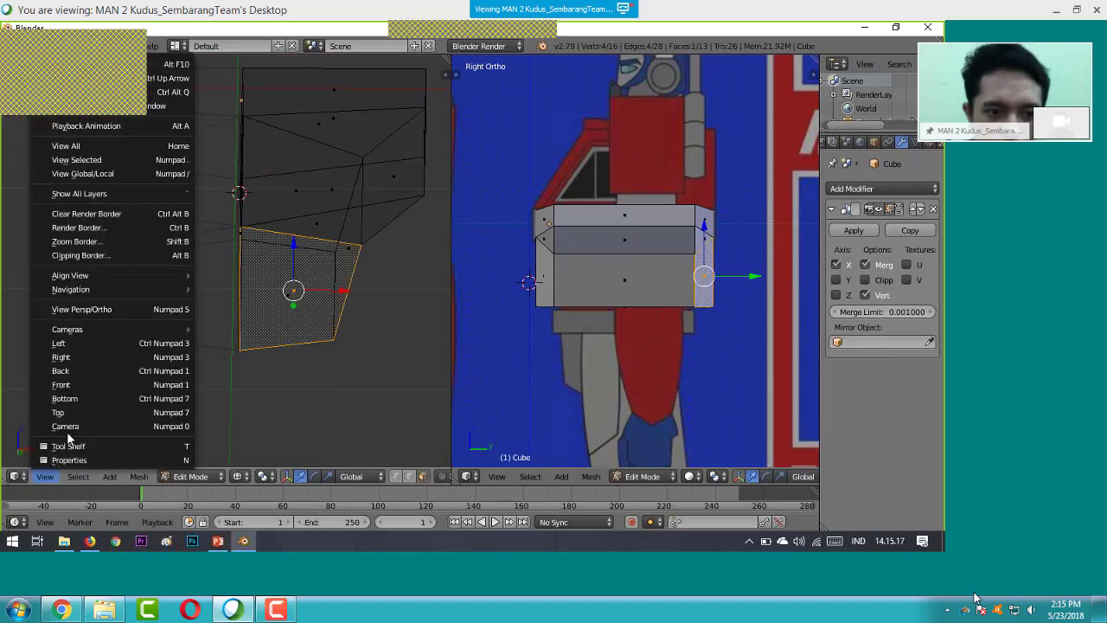
left_click(79, 386)
key("KP_5")
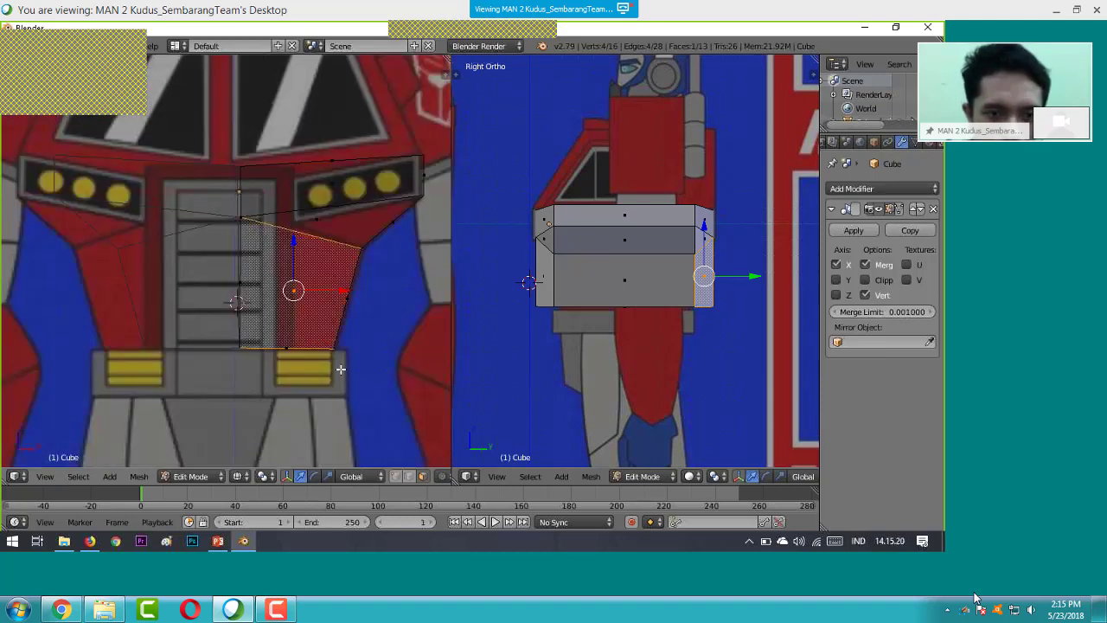
middle_click_drag(338, 342, 338, 319, "shift")
key("a")
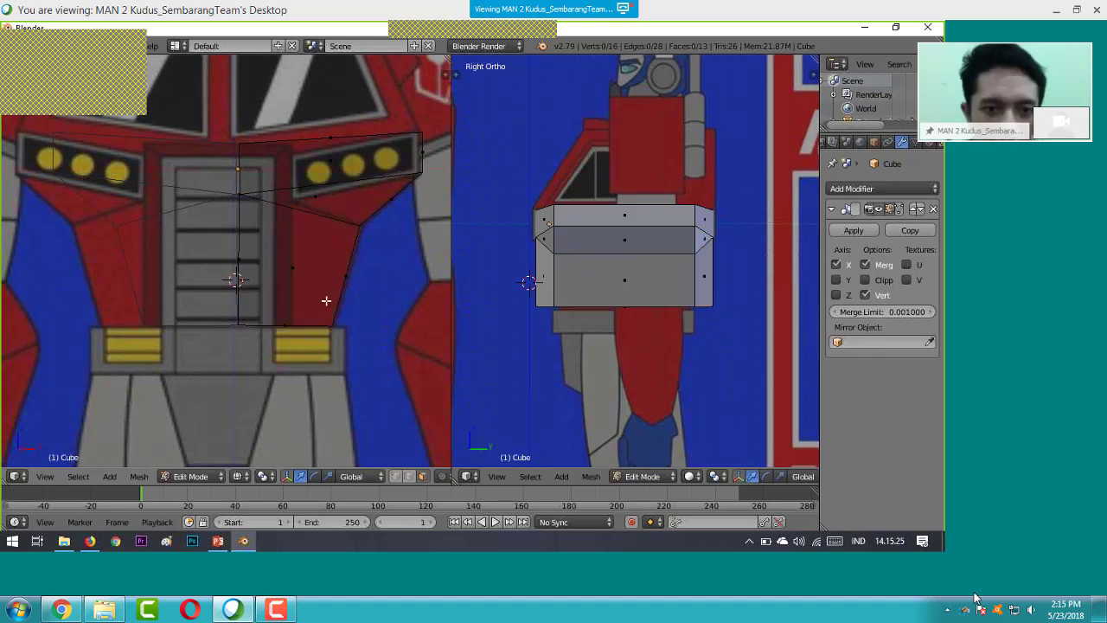
scroll(349, 360, "up", 2)
middle_click_drag(349, 360, 274, 287)
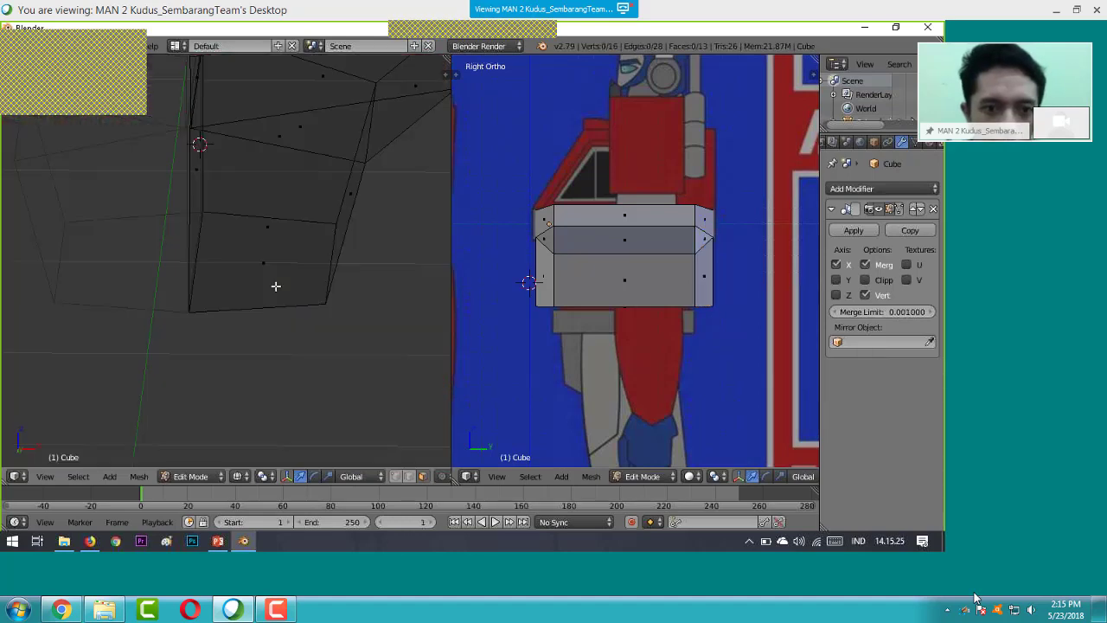
right_click(267, 229)
left_click(45, 477)
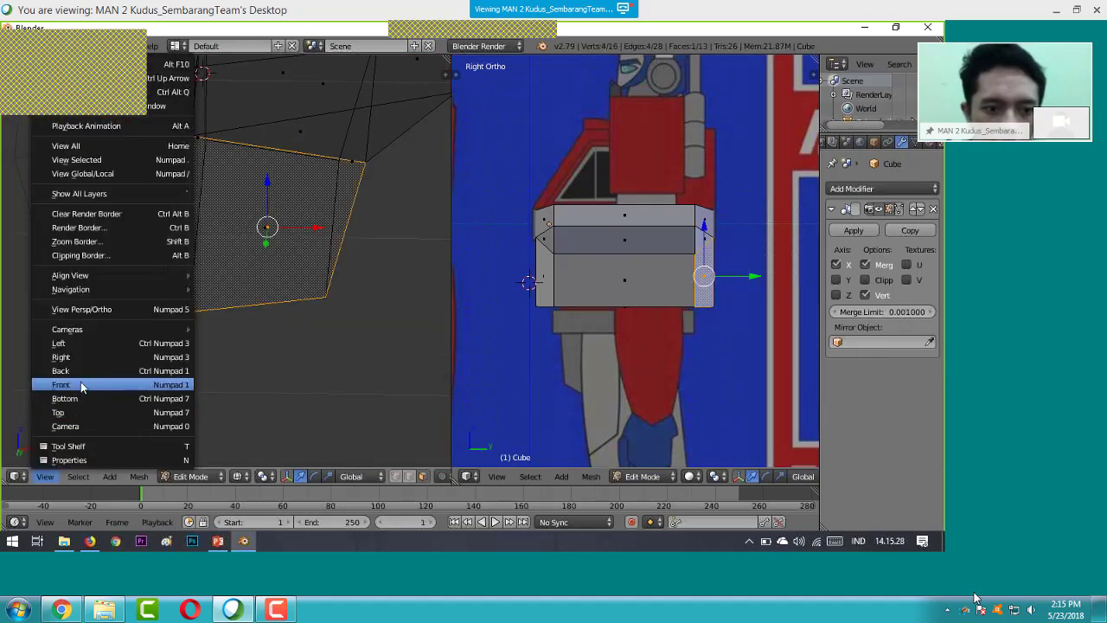
left_click(81, 386)
- Select the underside face at belt level, try to extrude it downward in the Front view, and undo the extrusion
middle_click_drag(259, 350, 156, 406)
key("a")
right_click(217, 293)
left_click(45, 475)
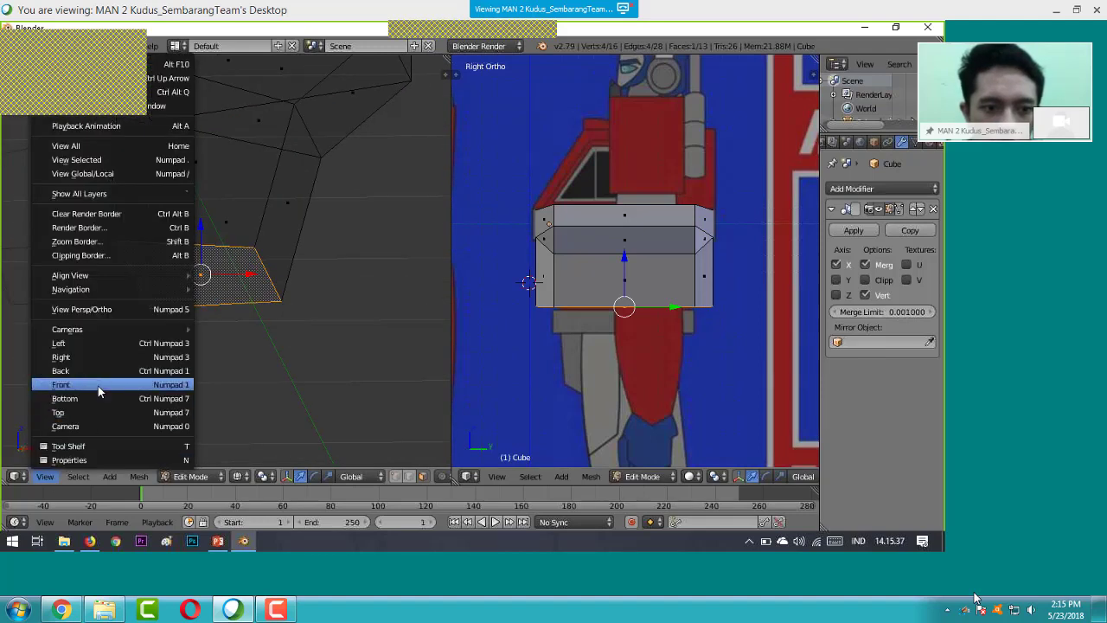
left_click(98, 386)
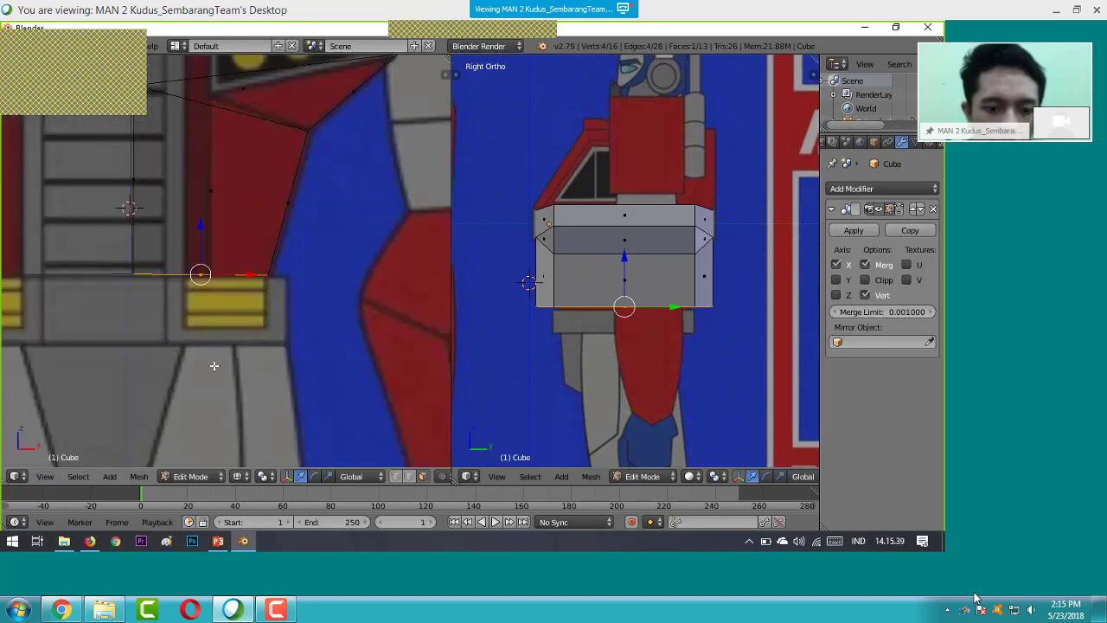
middle_click_drag(214, 366, 219, 368, "shift")
key("e")
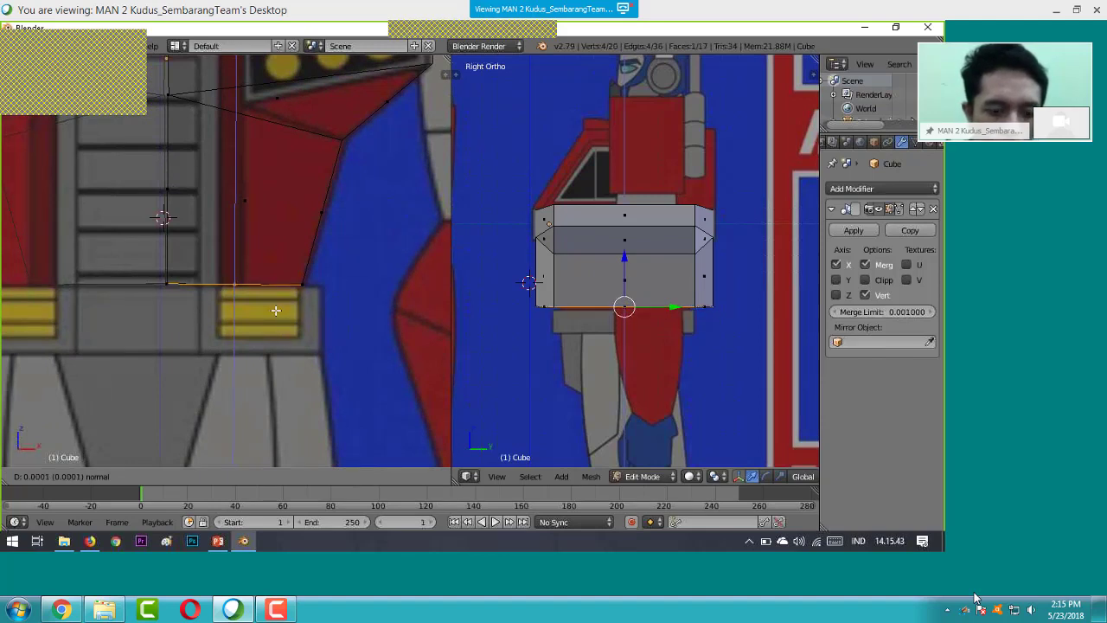
key("Escape")
key("ctrl+z")
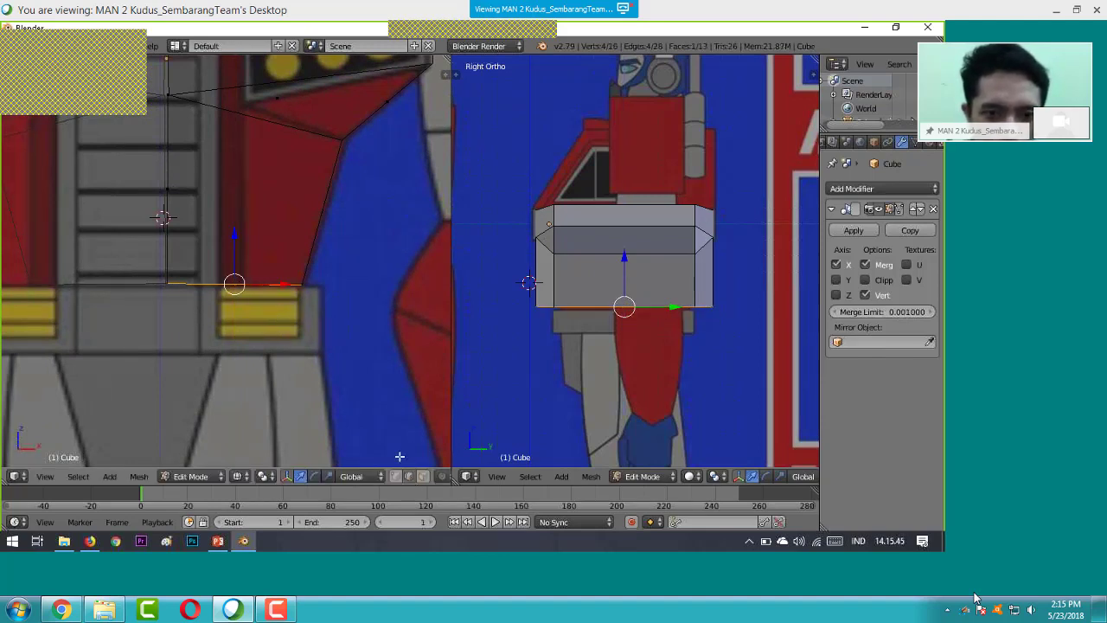
scroll(305, 349, "up", 3)
right_click(274, 251)
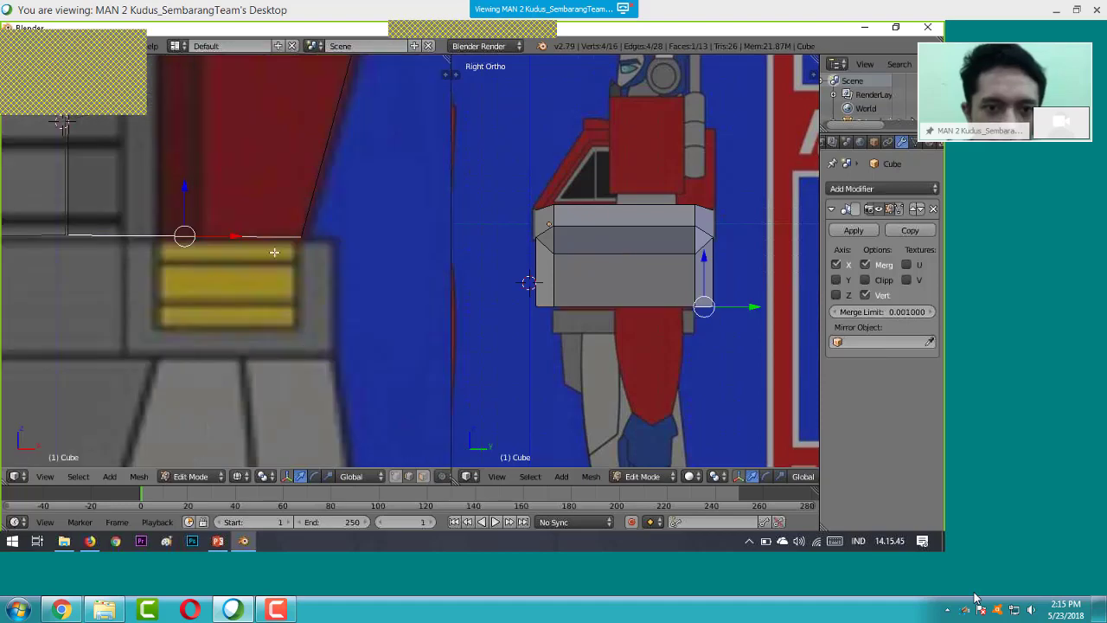
middle_click_drag(274, 252, 316, 272)
right_click(321, 346, "shift")
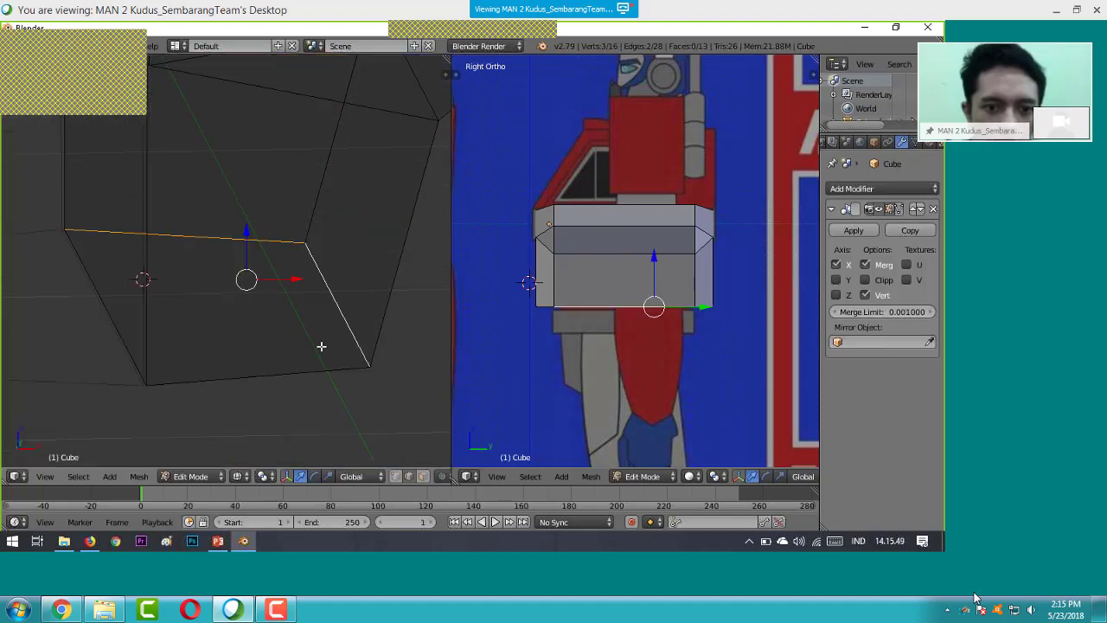
right_click(267, 372, "shift")
right_click(110, 325, "shift")
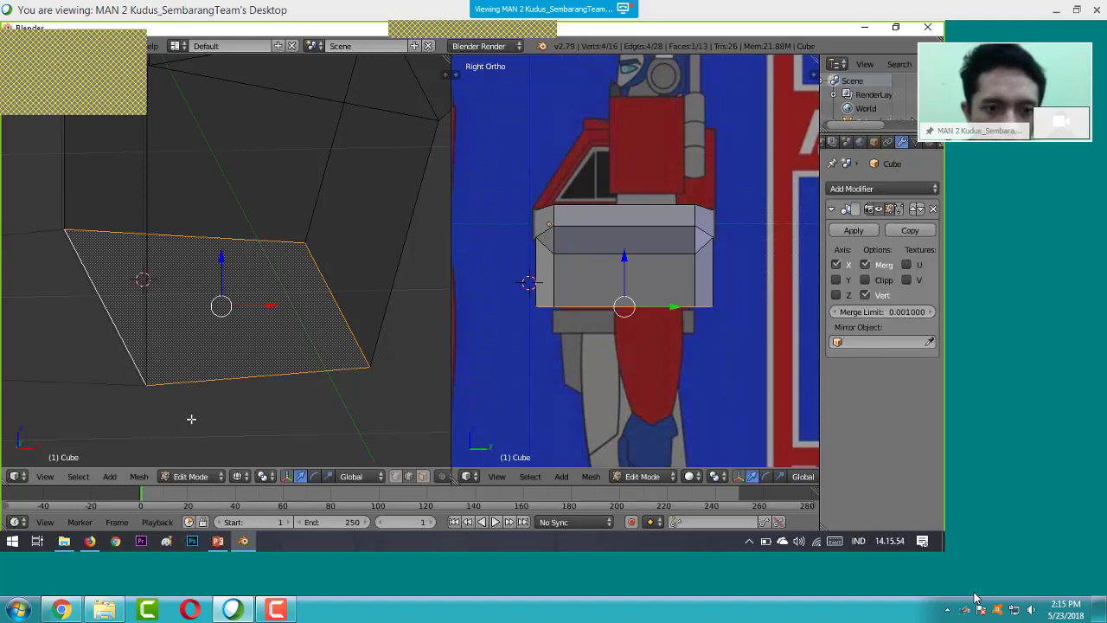
- Select the torso's underside face at belt level in face-select mode and delete it
middle_click_drag(189, 425, 213, 378)
right_click(213, 378)
scroll(213, 378, "up", 3)
left_click(424, 478)
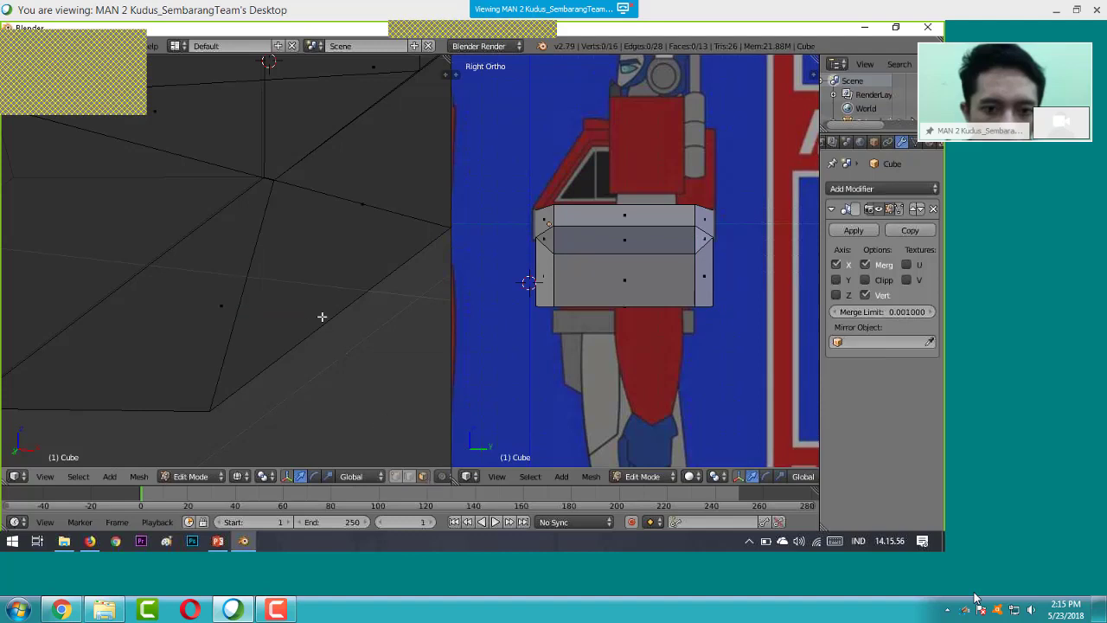
right_click(263, 298)
key("x")
left_click(237, 352)
middle_click_drag(279, 343, 290, 292)
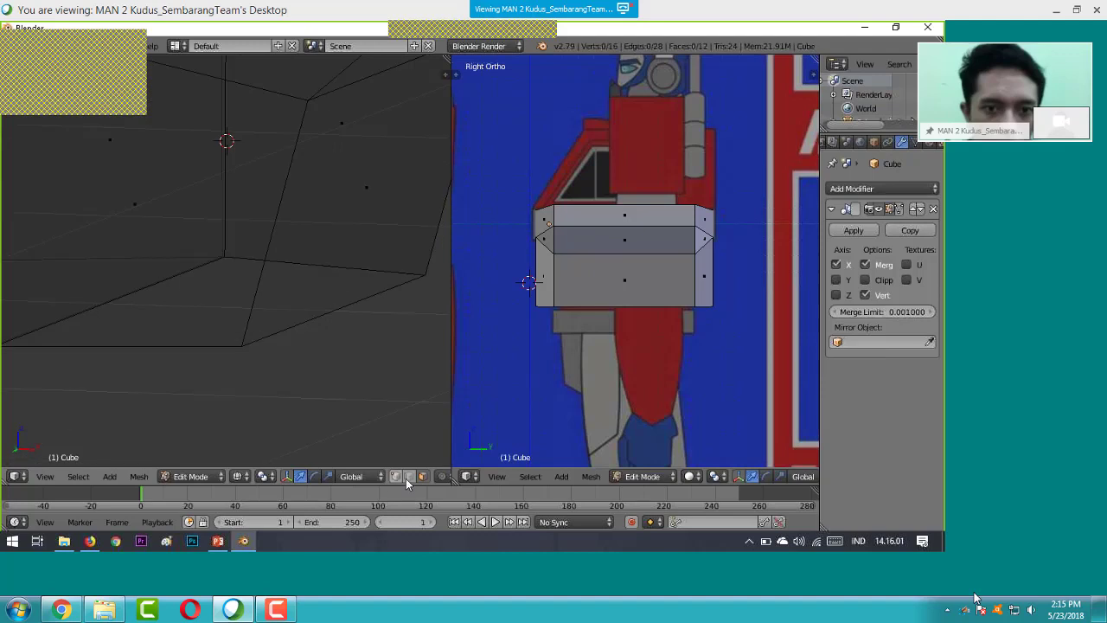
- Select the four edges around the torso's open underside, extrude them in the Front view and scale them outward by about 1.2
right_click(271, 265)
right_click(287, 314)
right_click(158, 279, "shift")
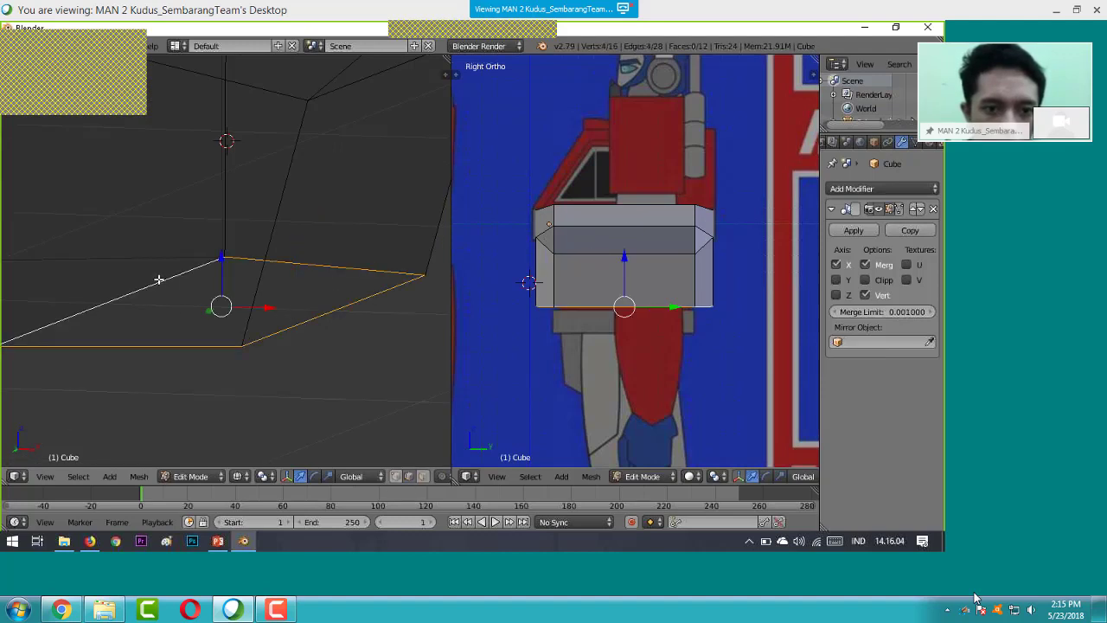
left_click(49, 477)
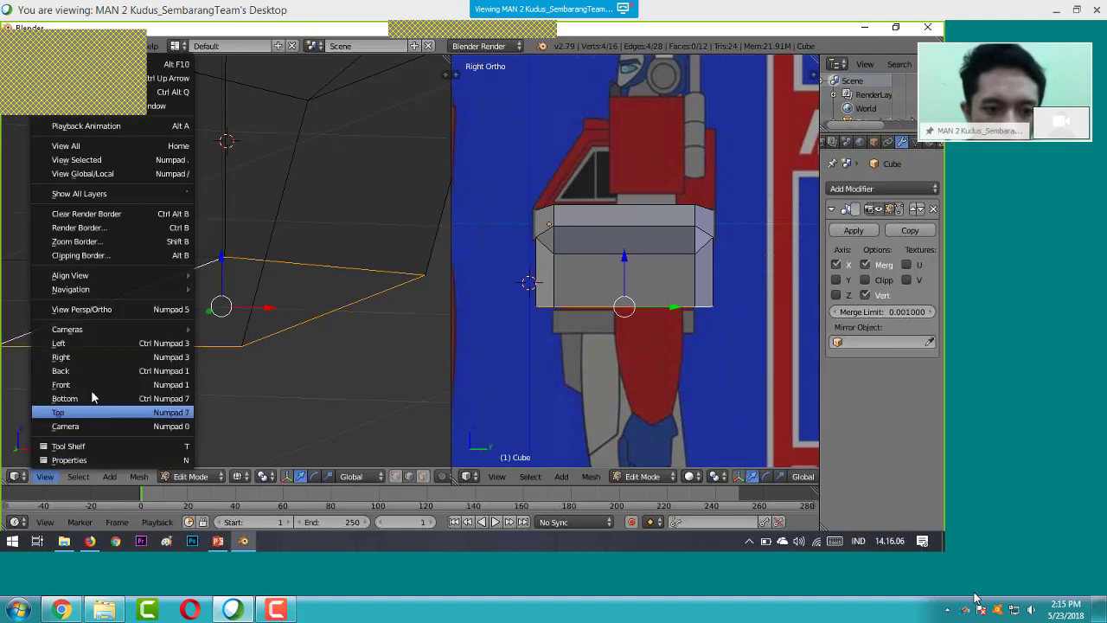
left_click(93, 381)
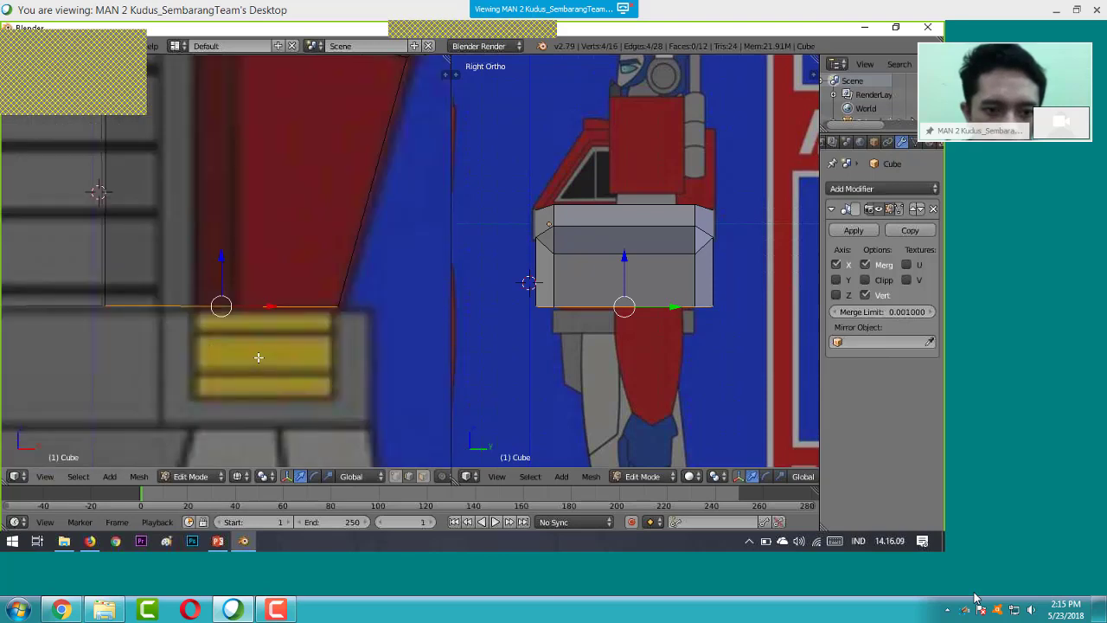
key("e")
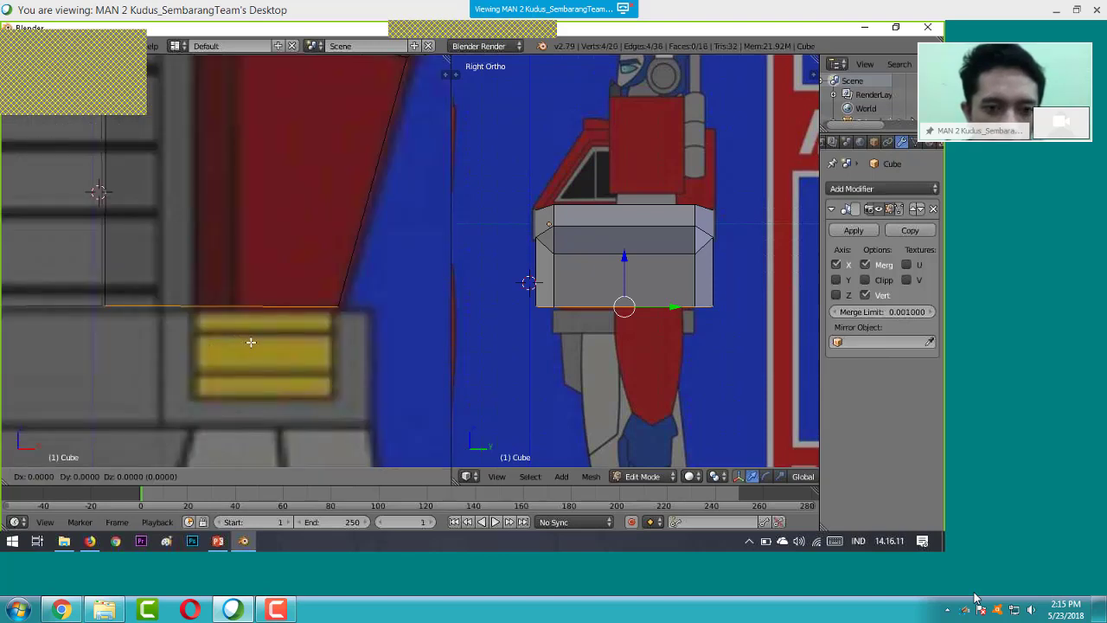
key("s")
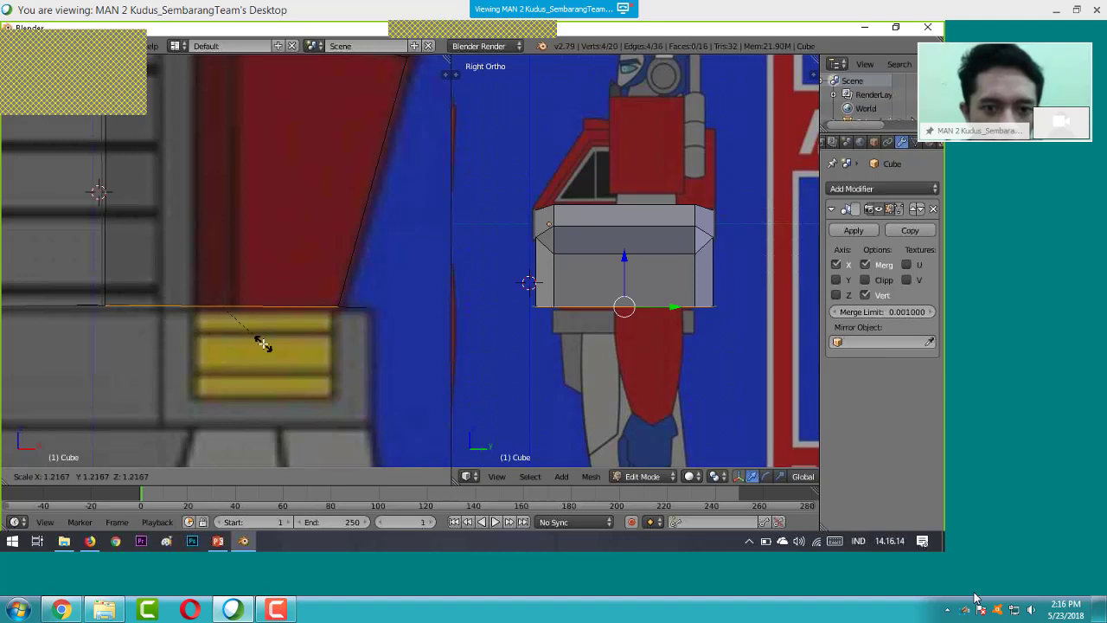
left_click(265, 343)
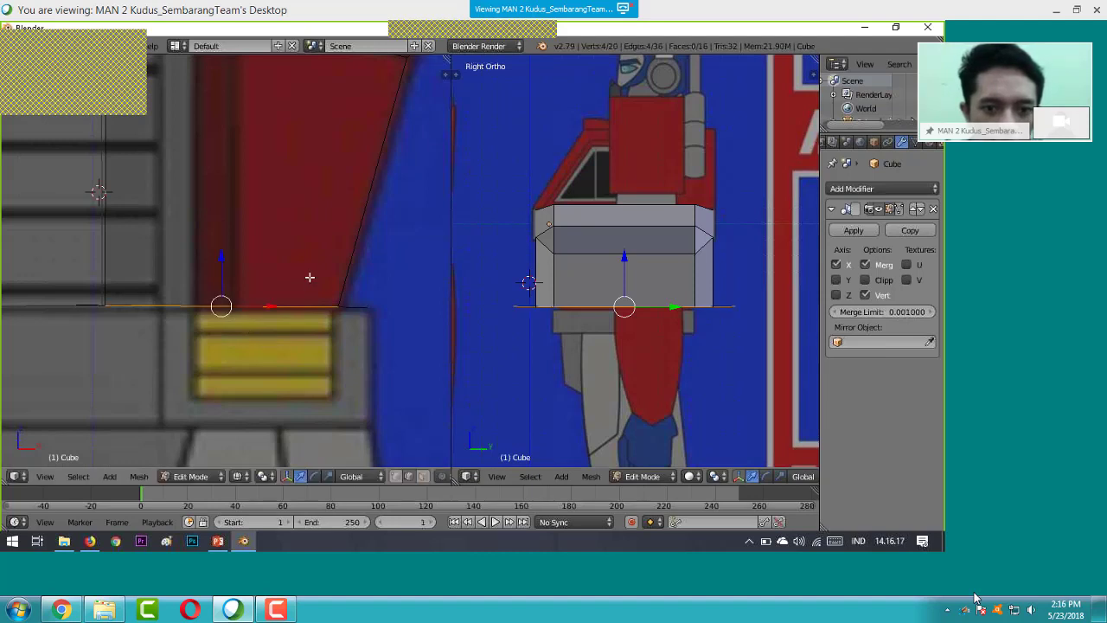
- Extrude the widened rim about 0.154 downward to the belt's lower edge in the reference image
key("e")
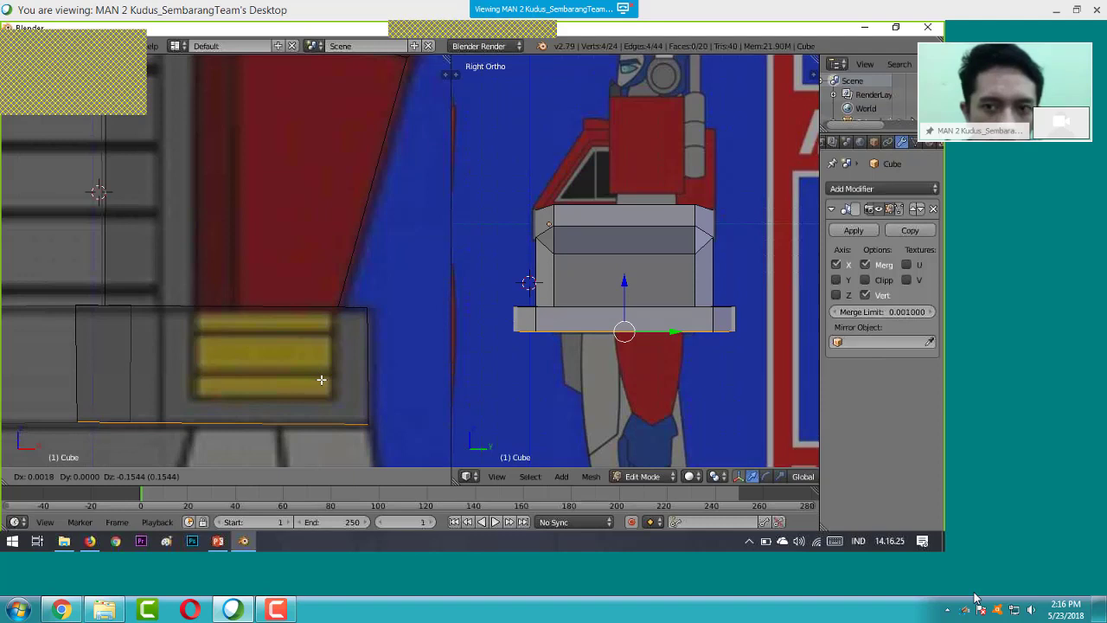
left_click(320, 380)
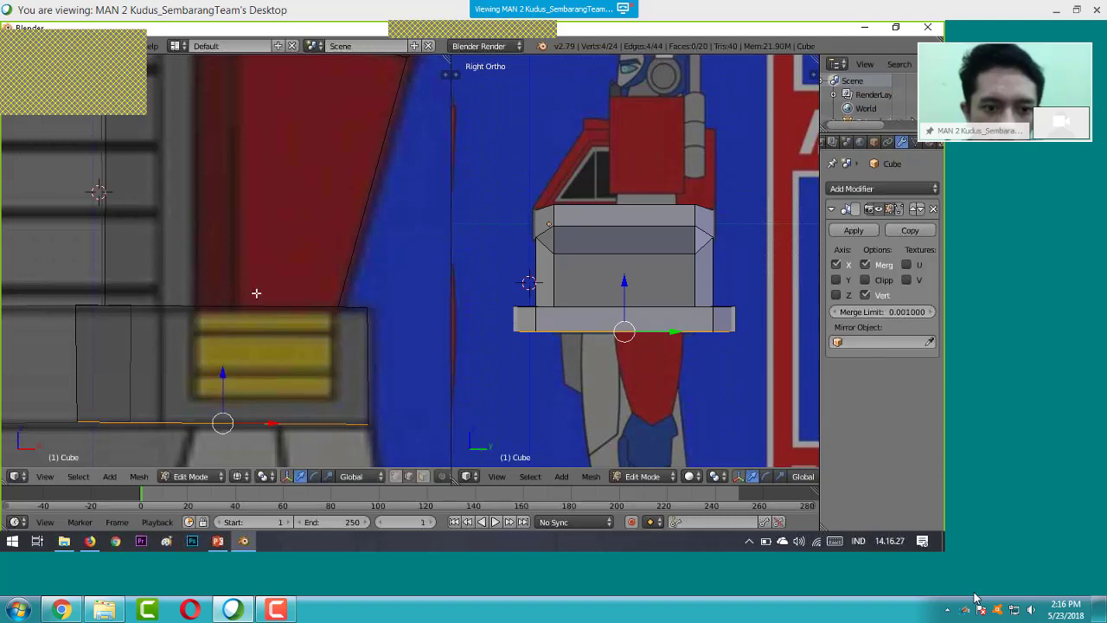
middle_click_drag(273, 273, 296, 232, "shift")
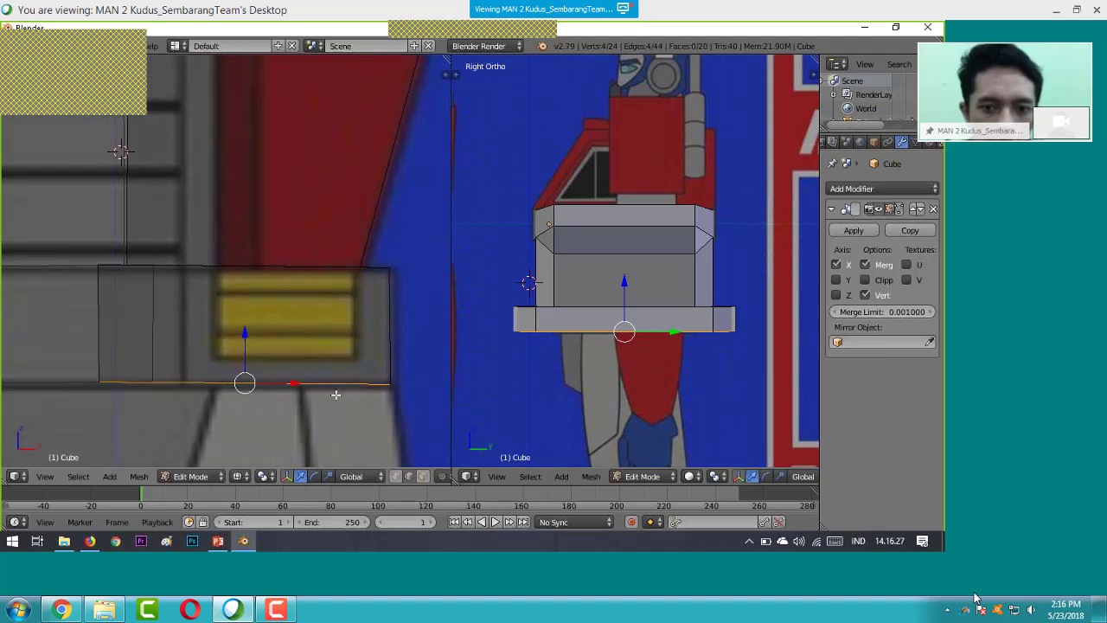
- Select the four lower edges of the belt from below in solid shading and fill the opening with a face
key("a")
mouse_move(335, 395)
middle_mouse_down()
mouse_move(268, 236)
mouse_move(253, 232)
middle_mouse_up()
key("z")
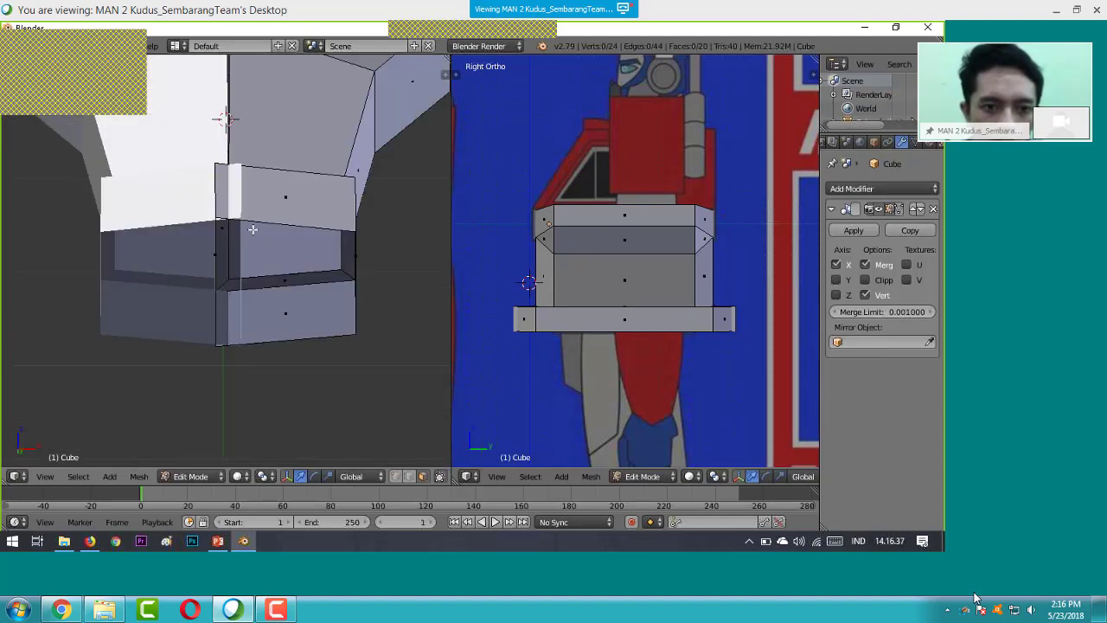
right_click(305, 285)
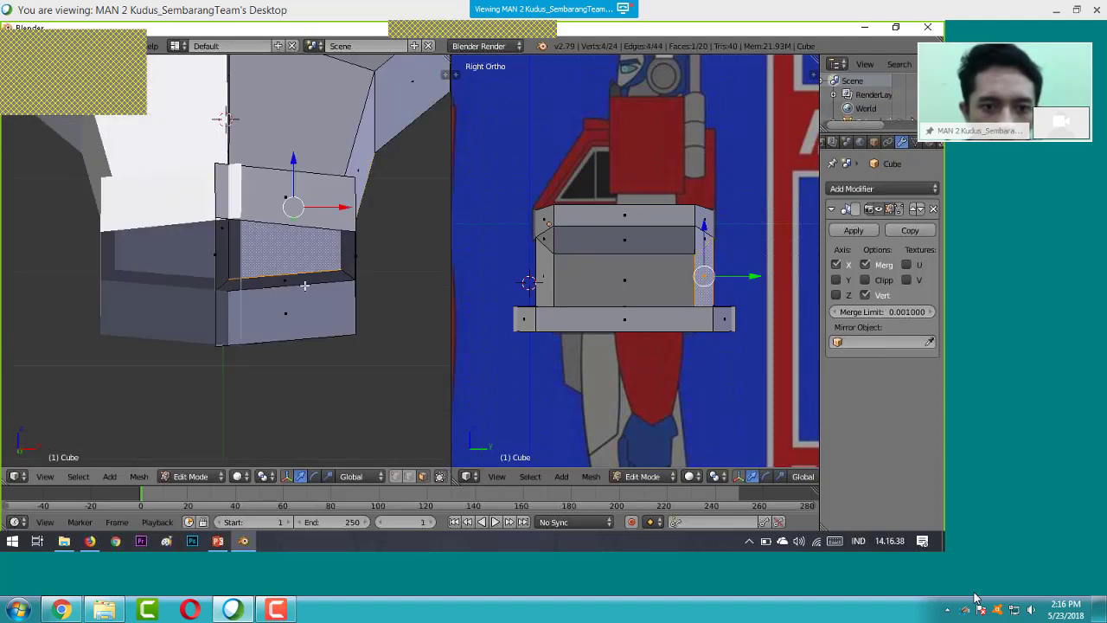
right_click(326, 329)
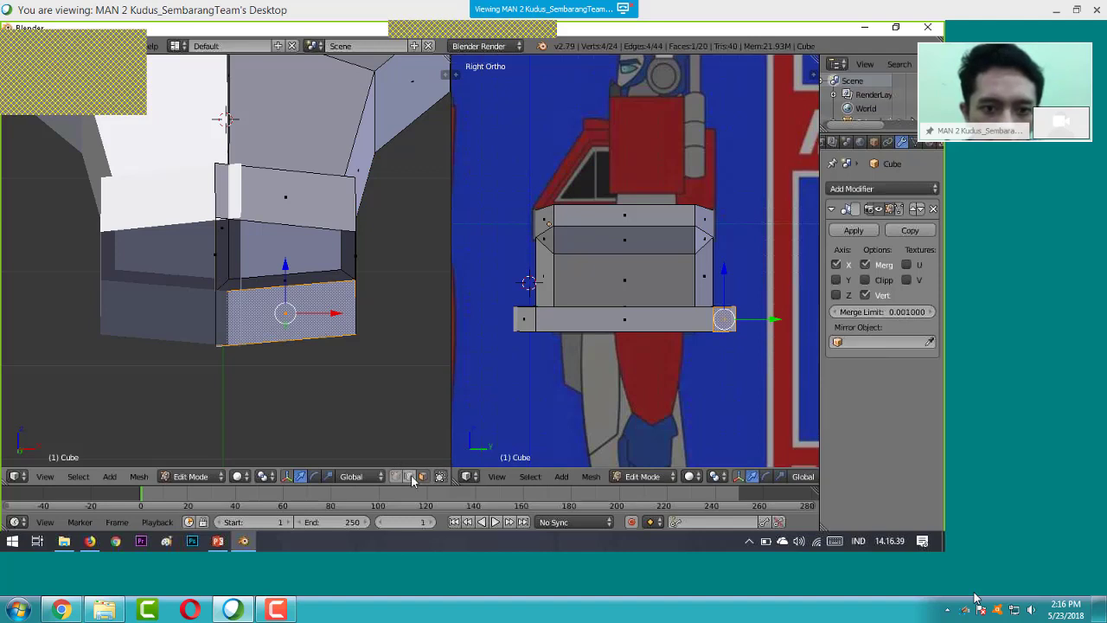
right_click(339, 300, "shift")
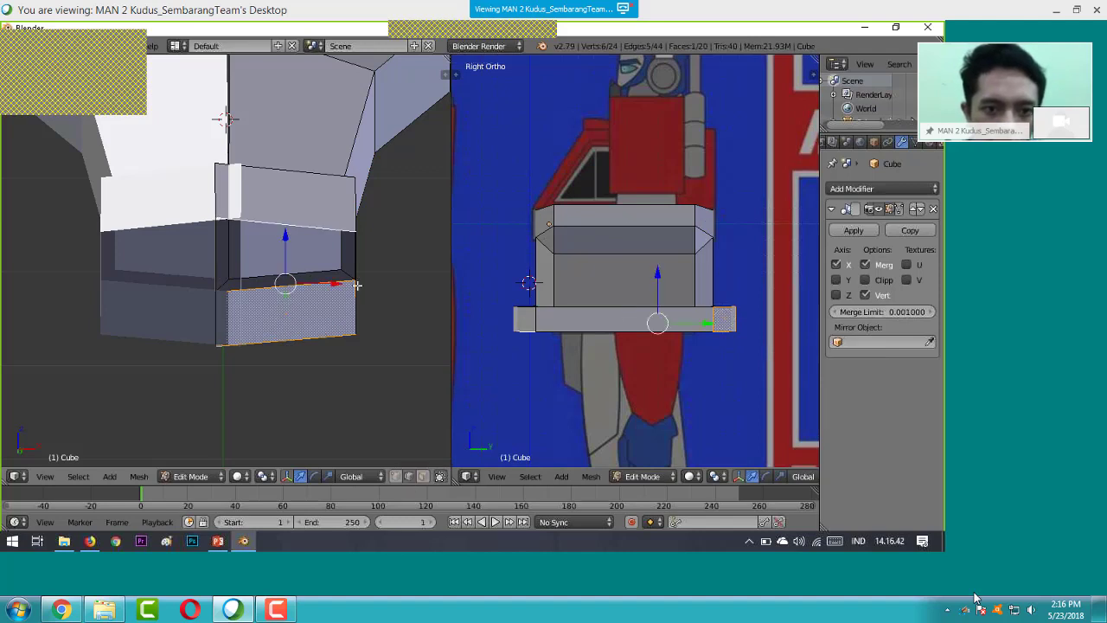
right_click(288, 288, "shift")
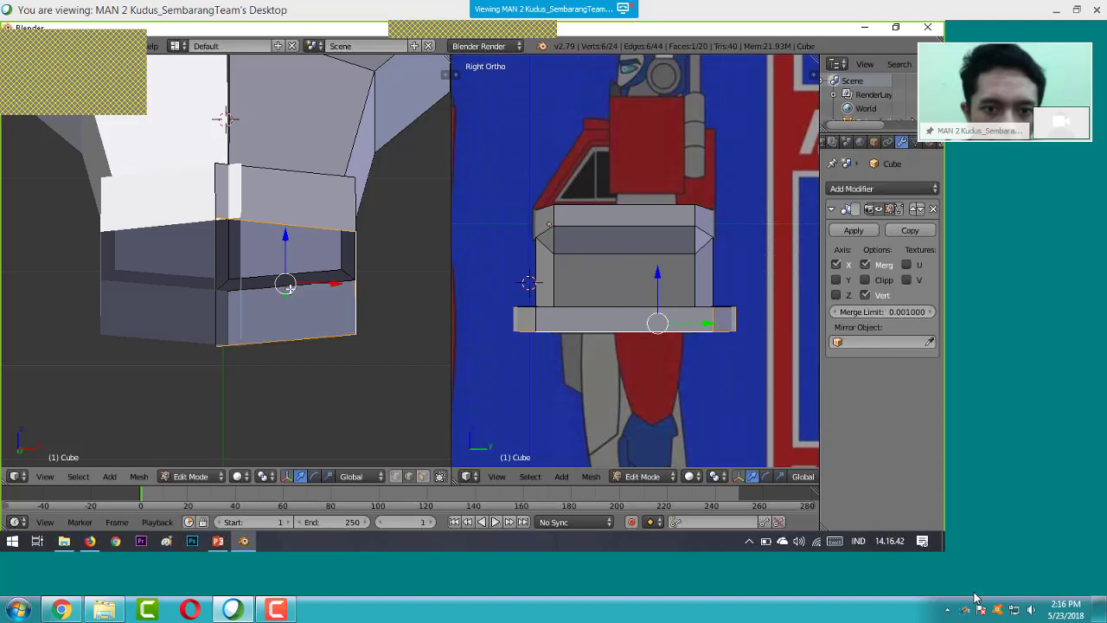
key("f")
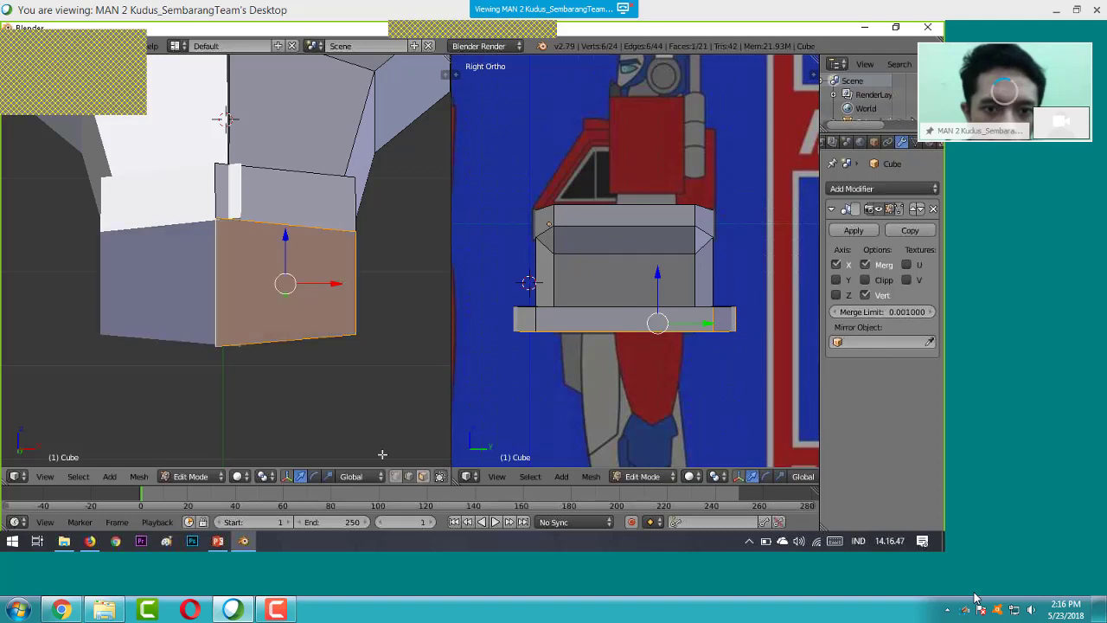
- Select the belt's underside face and extrude it downward in the wireframe Front view to the crotch line of the reference
left_click(423, 476)
left_click(45, 476)
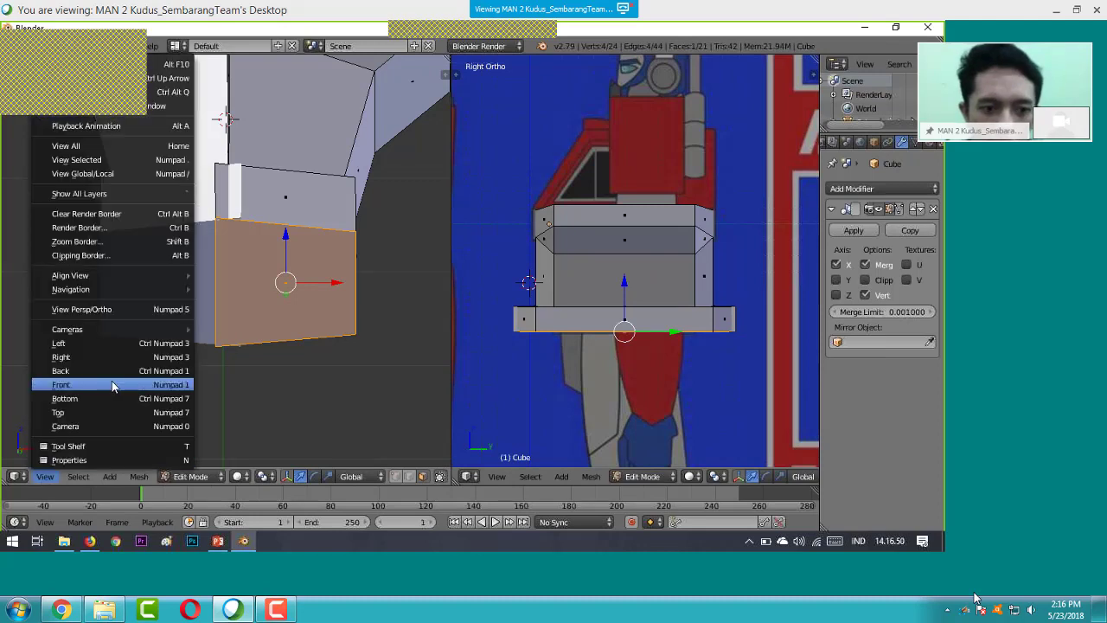
left_click(54, 384)
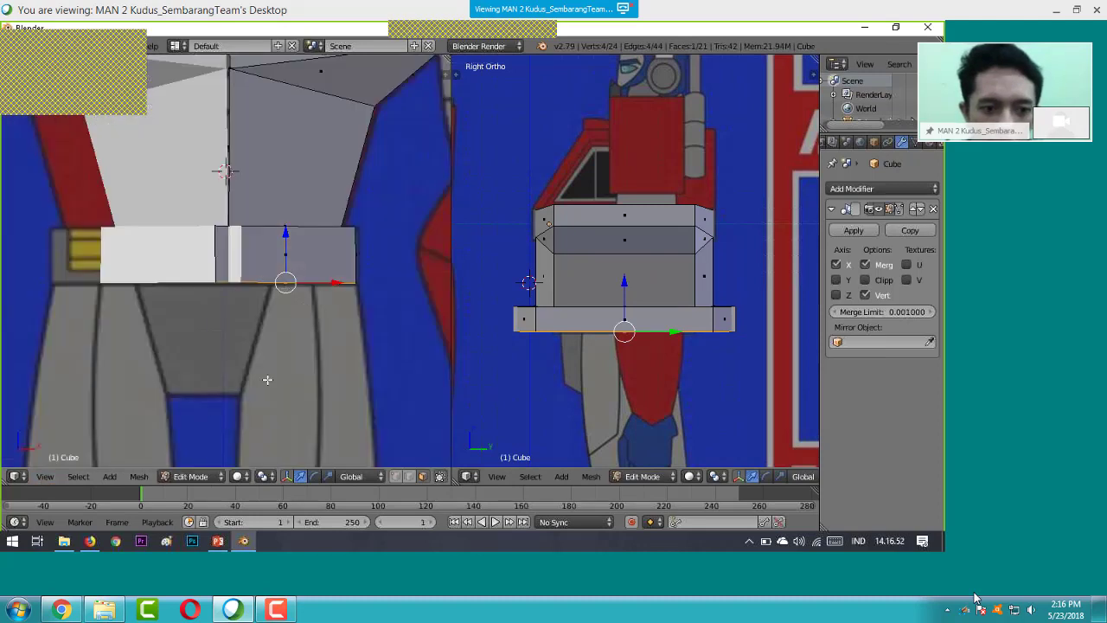
key("z")
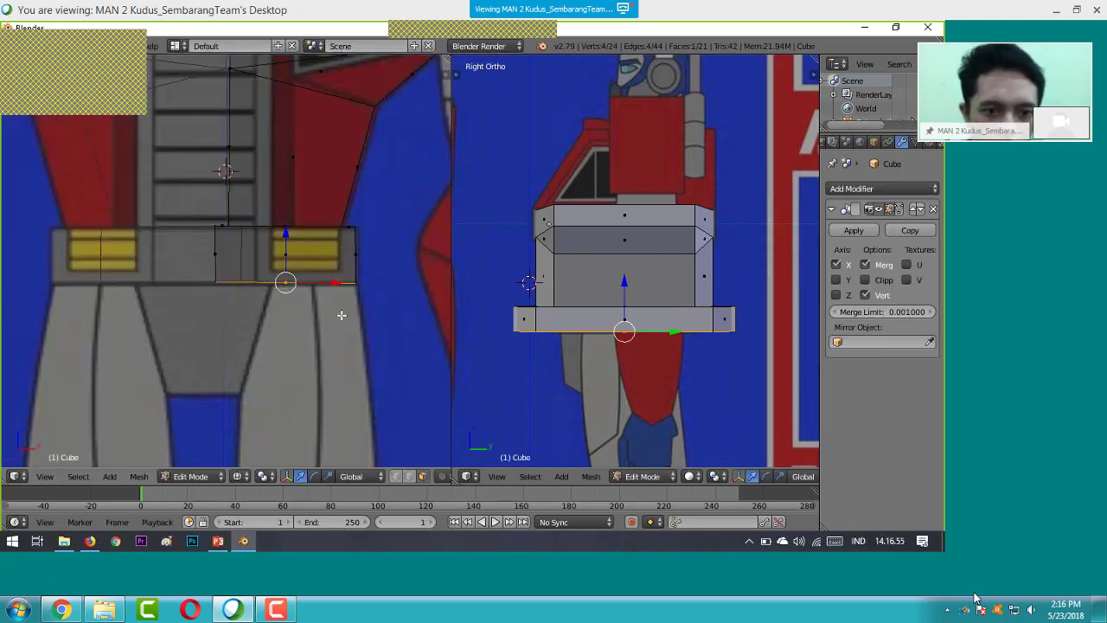
key("e")
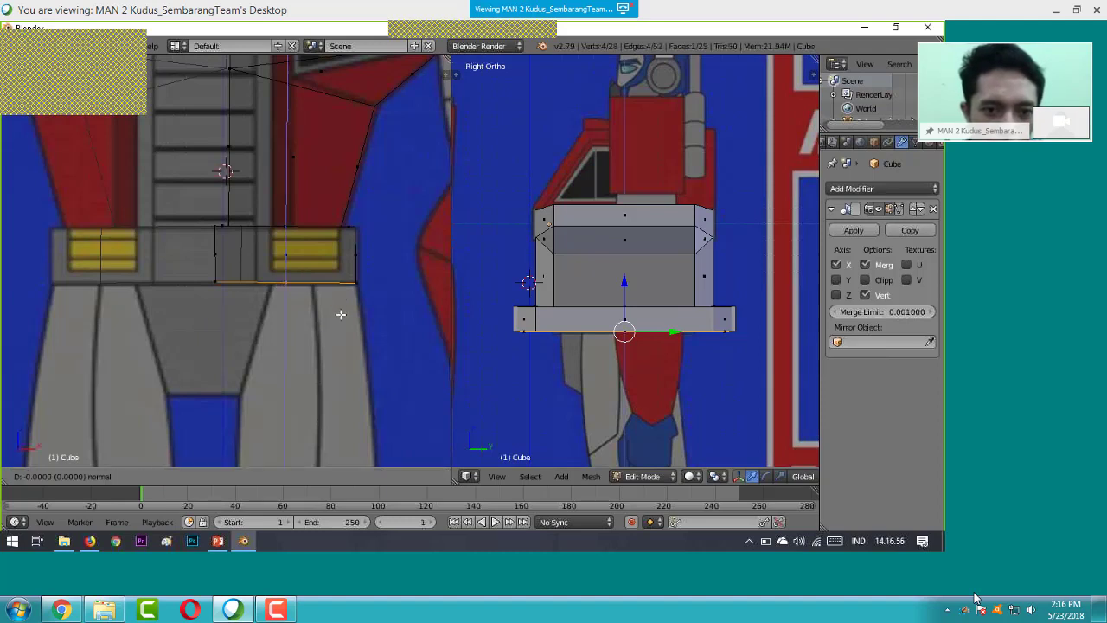
left_click(345, 407)
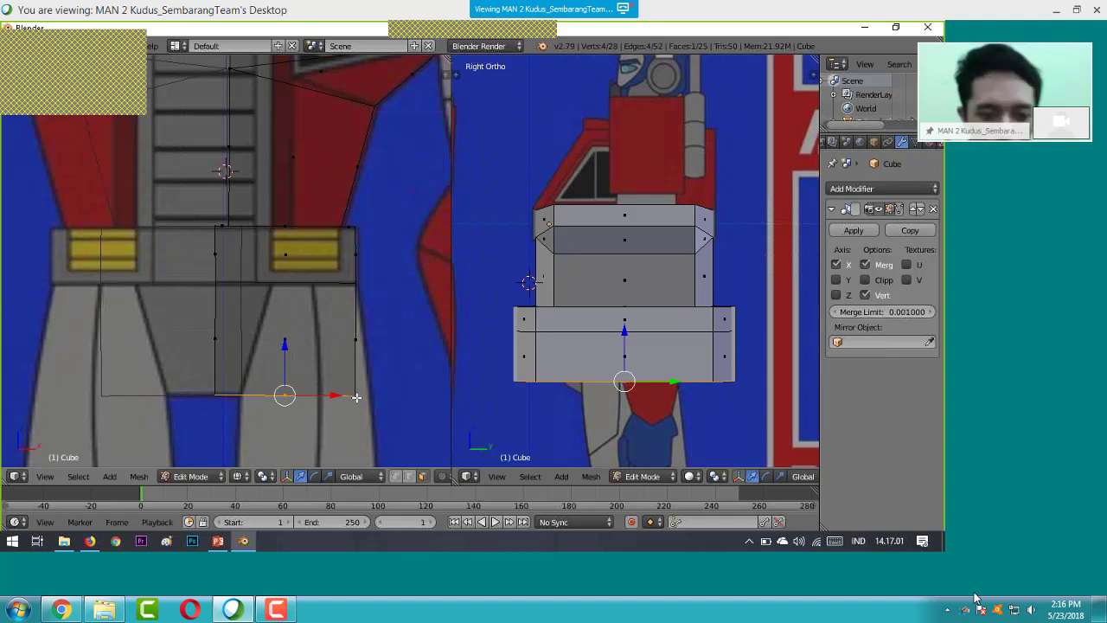
- Scale up the extruded bottom face so its outer side meets the thigh outline in the reference
key("s")
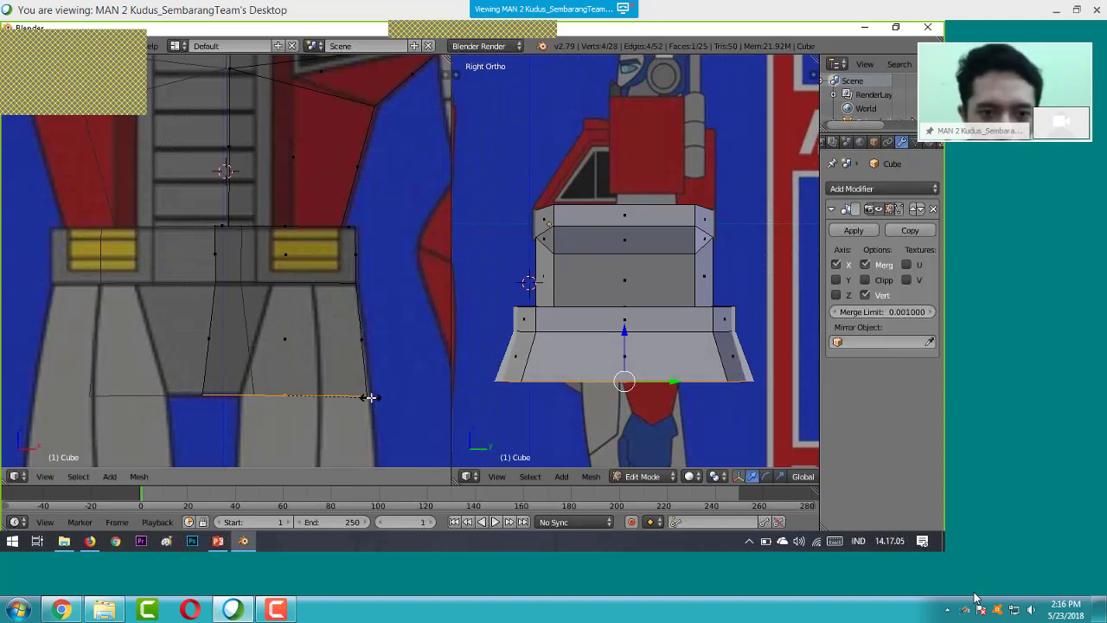
left_click(366, 395)
key("a")
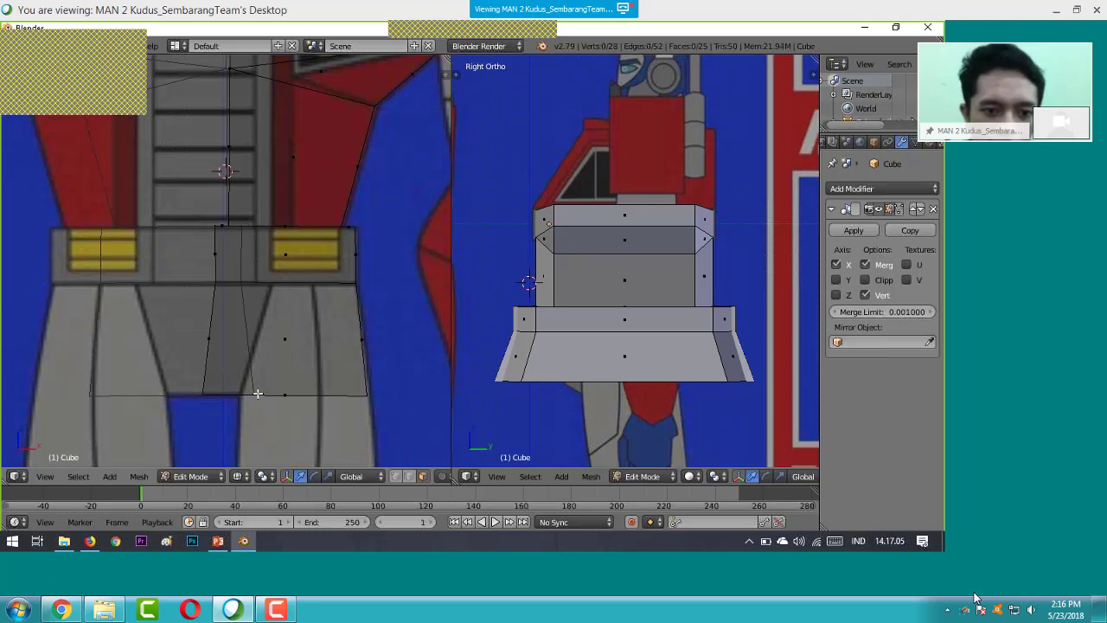
- Select the inner bottom edge of the hip section and move it along +X to the crotch corner in the reference
left_click(409, 476)
key("a")
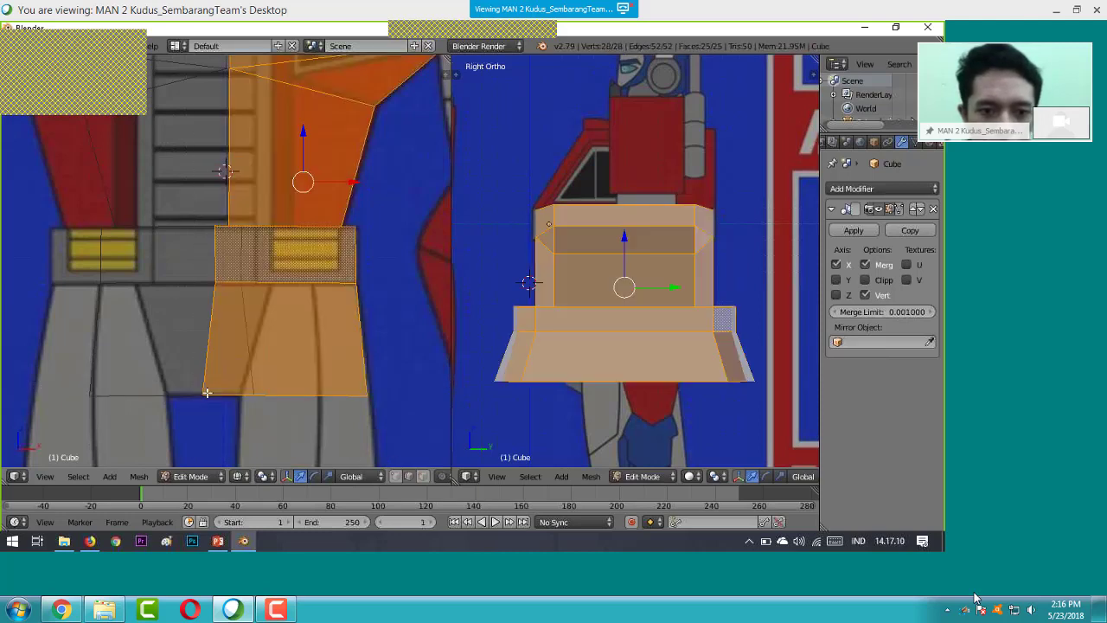
key("a")
right_click(245, 396)
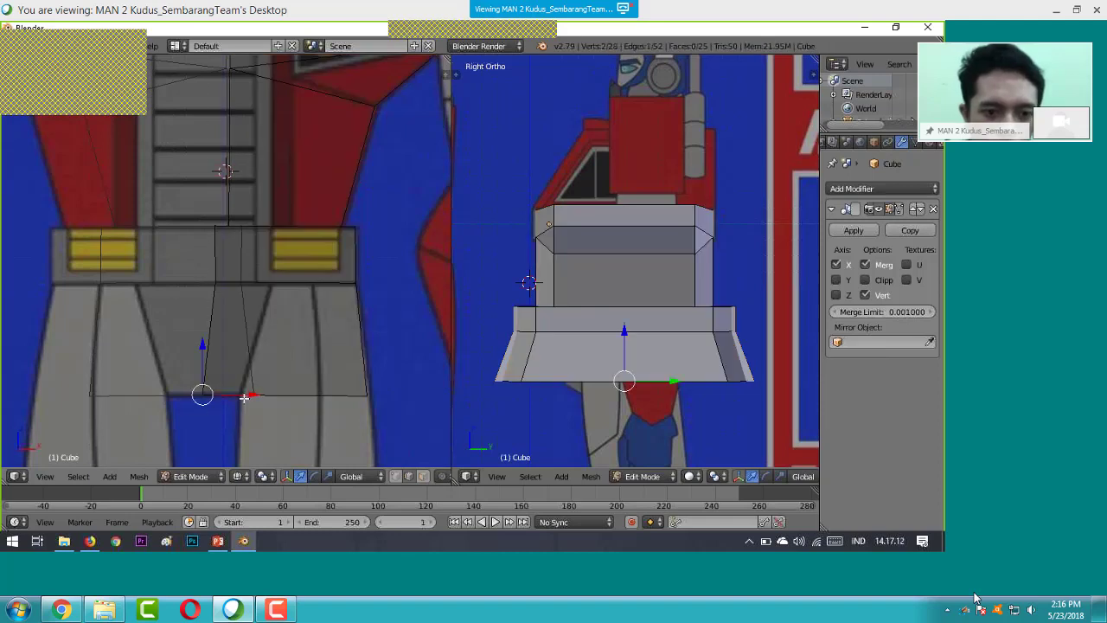
key("g")
key("x")
left_click(244, 392)
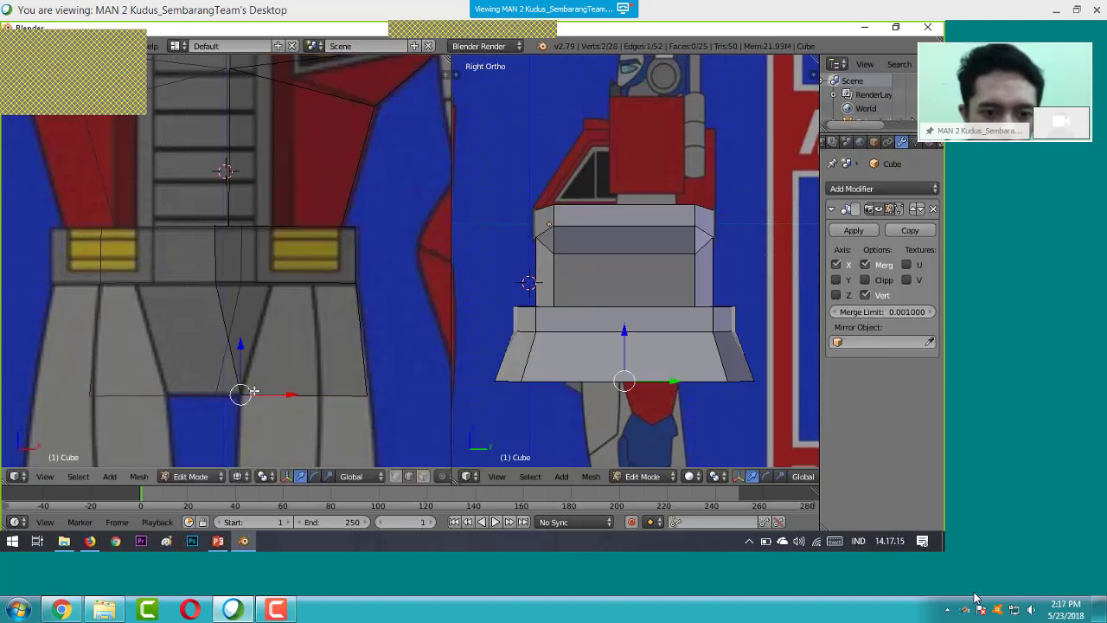
key("a")
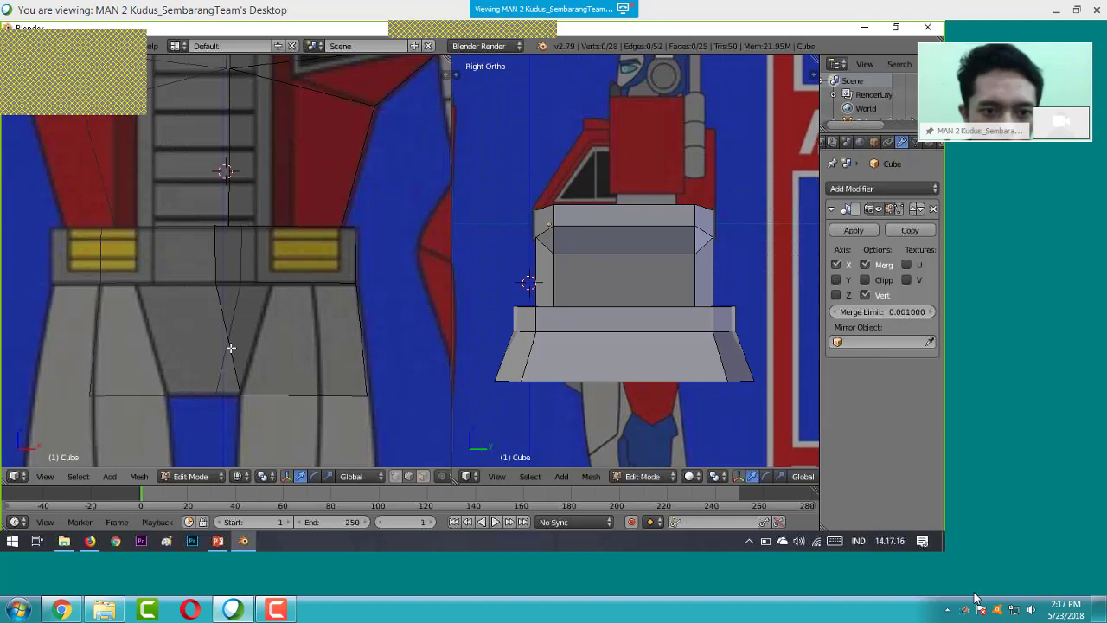
- Move the inner edge at the belt's underside along +X until it lines up above the crotch corner edge
right_click(217, 279)
key("g")
key("x")
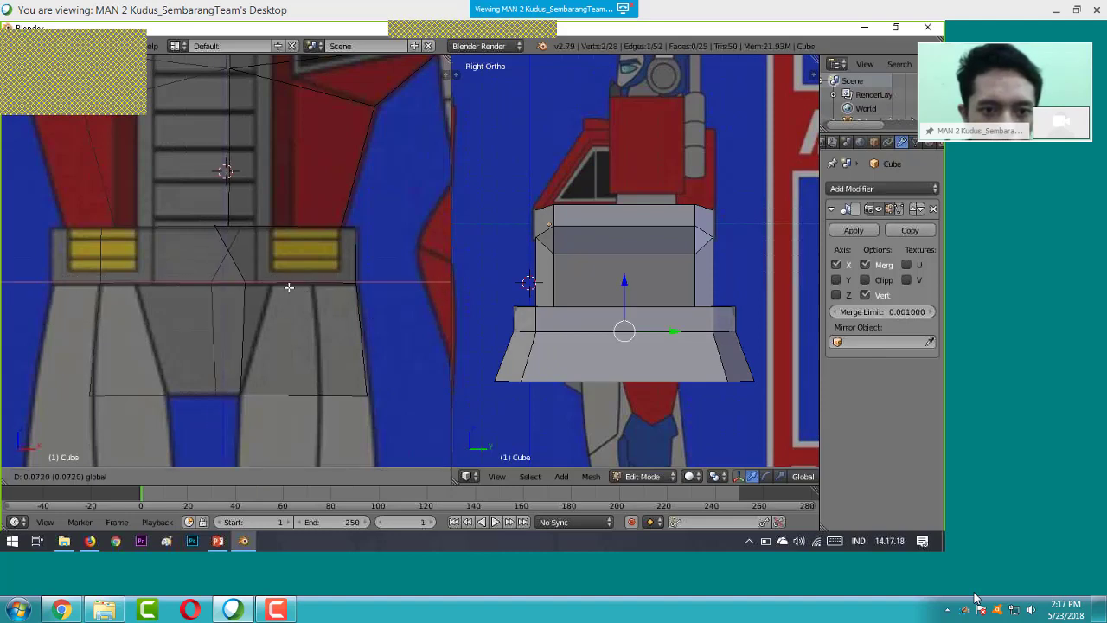
left_click(264, 286)
key("a")
- Move the belt's upper and lower inner edges along X until both line up with the torso's inner edge in the Front view
key("b")
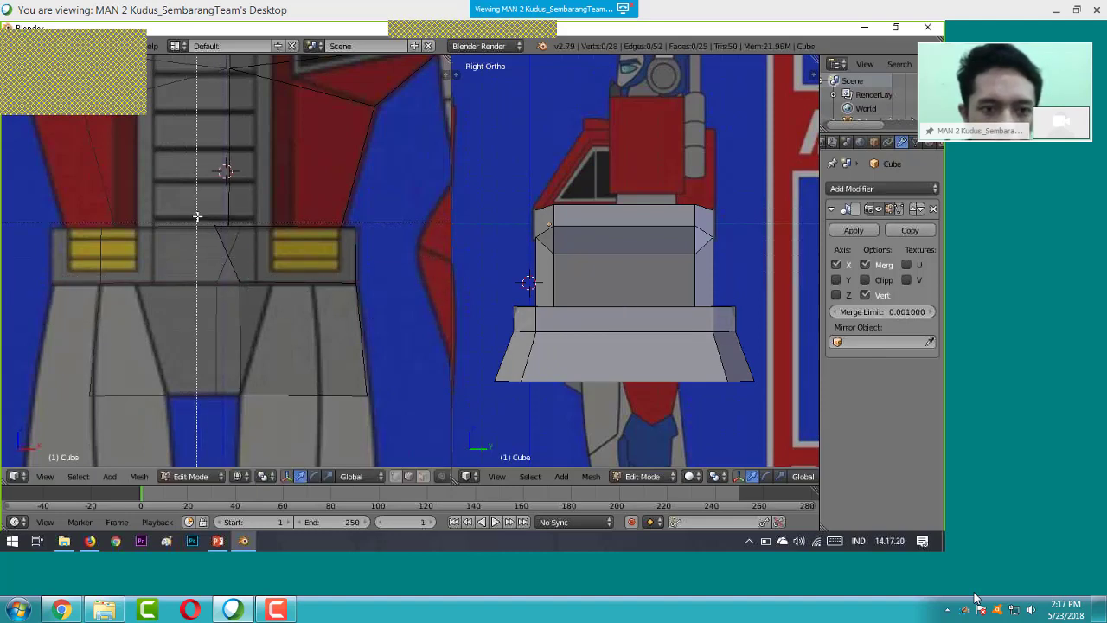
left_click_drag(201, 213, 229, 239)
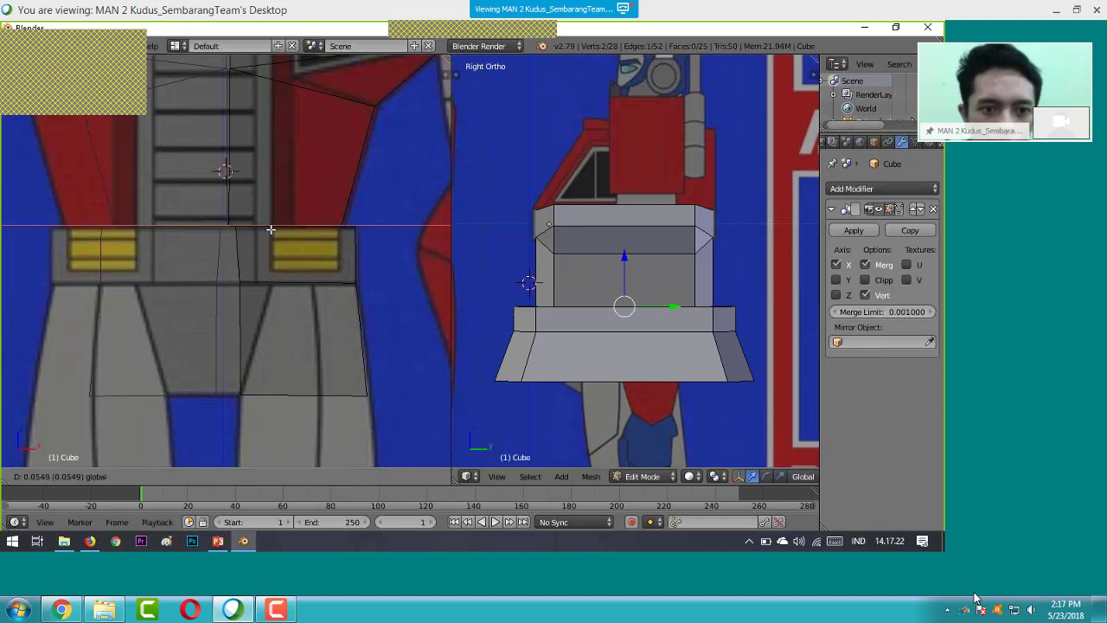
key("b")
left_click_drag(232, 277, 242, 279)
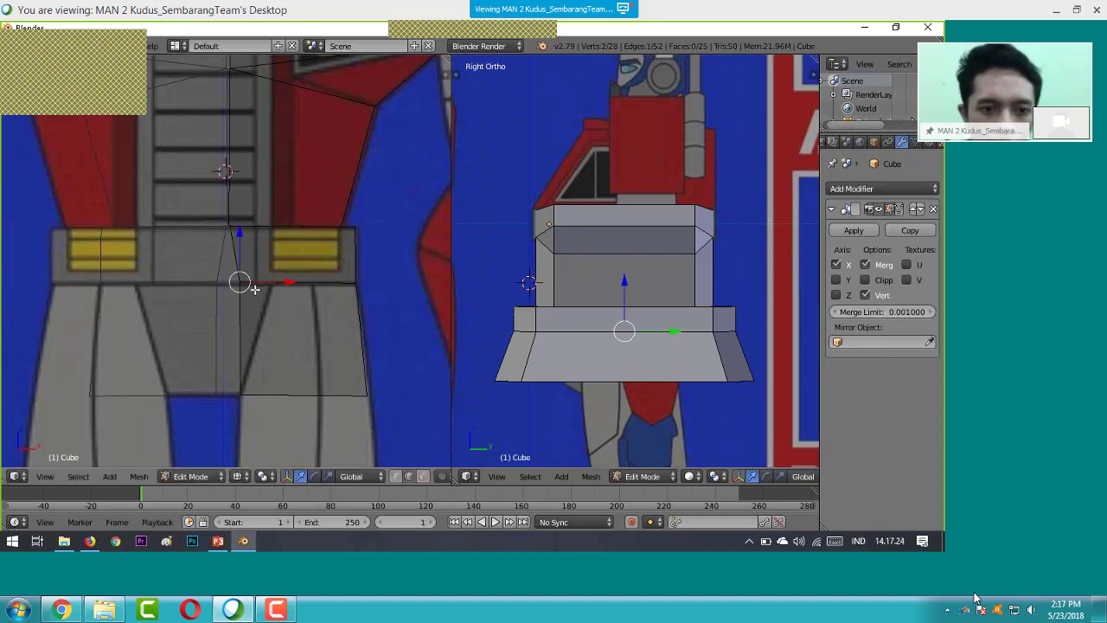
key("g")
left_click(272, 286)
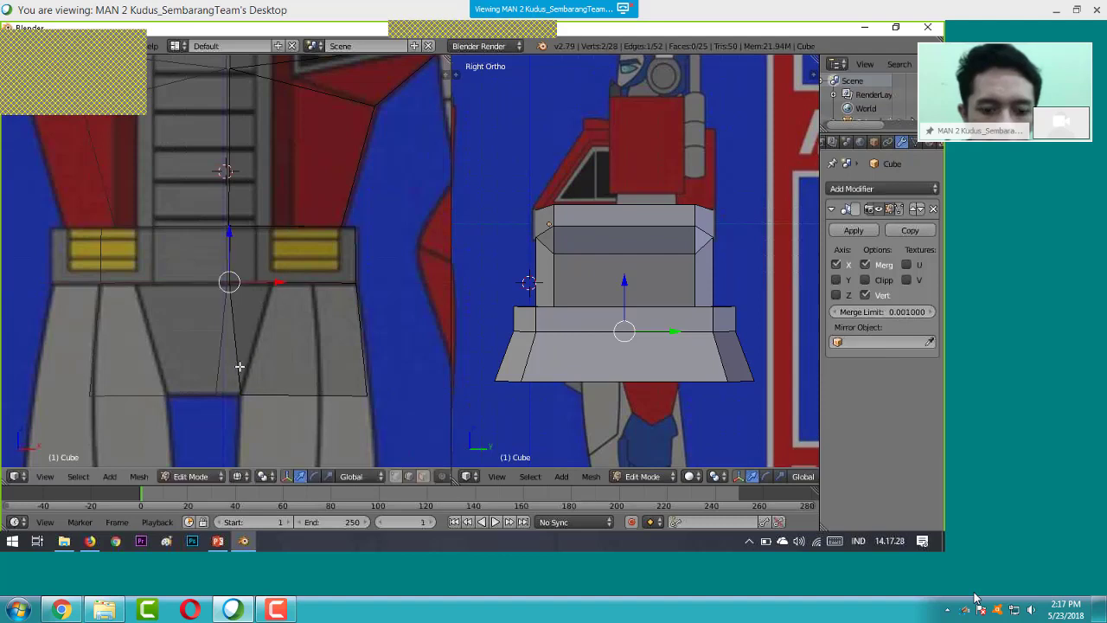
- Move the hip section's inner bottom edge along X until it sits directly below the belt's inner edges
key("a")
left_click_drag(245, 381, 257, 409)
key("g")
key("x")
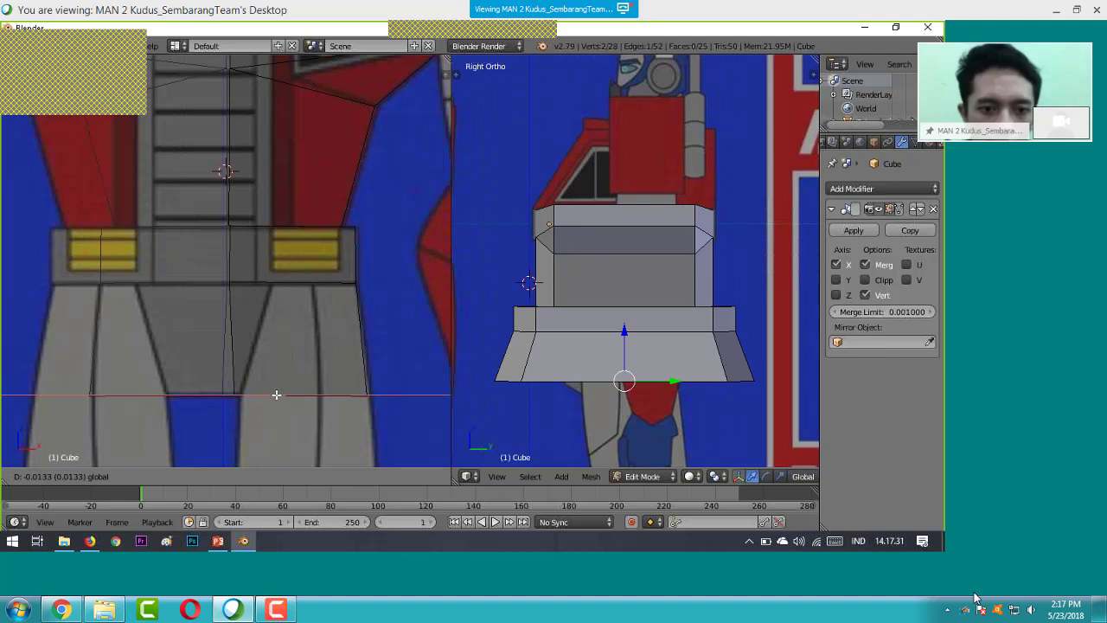
left_click(273, 396)
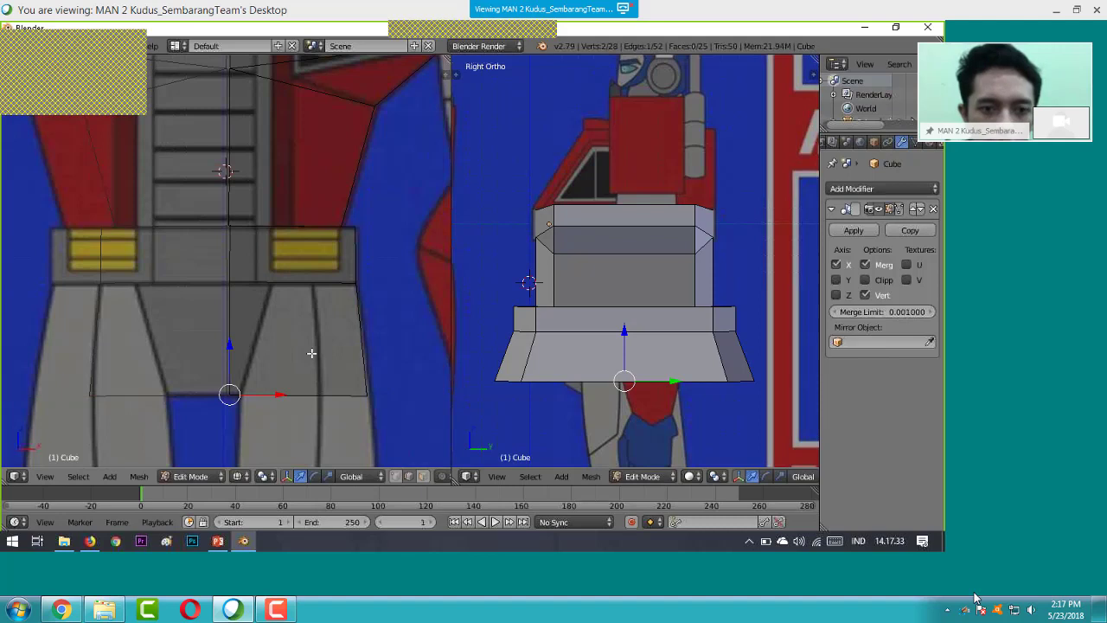
- In the wireframe Right view, select the edge loop at crotch height and scale it along Y to about 0.40 to match the thigh's depth
scroll(311, 353, "down", 1)
scroll(297, 331, "down", 1)
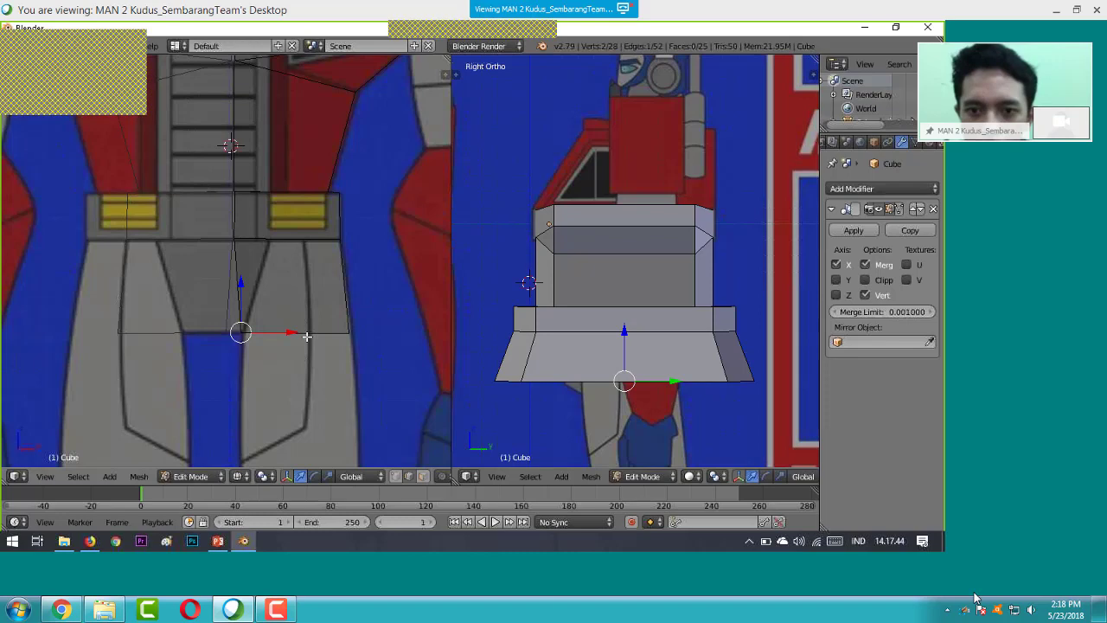
middle_click_drag(307, 336, 308, 314)
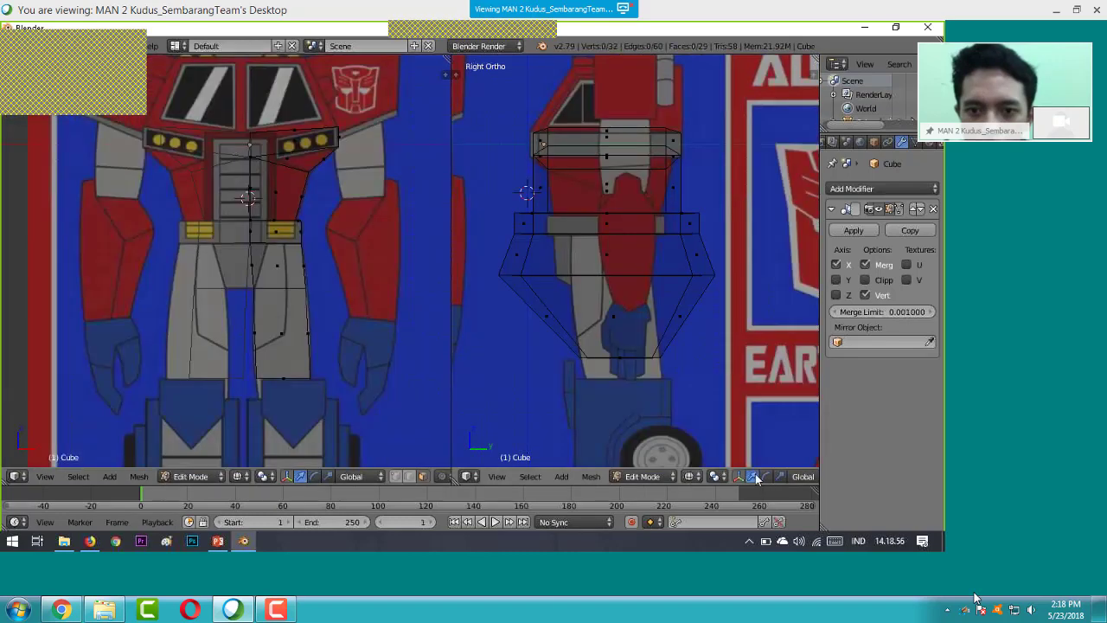
scroll(763, 480, "down", 3)
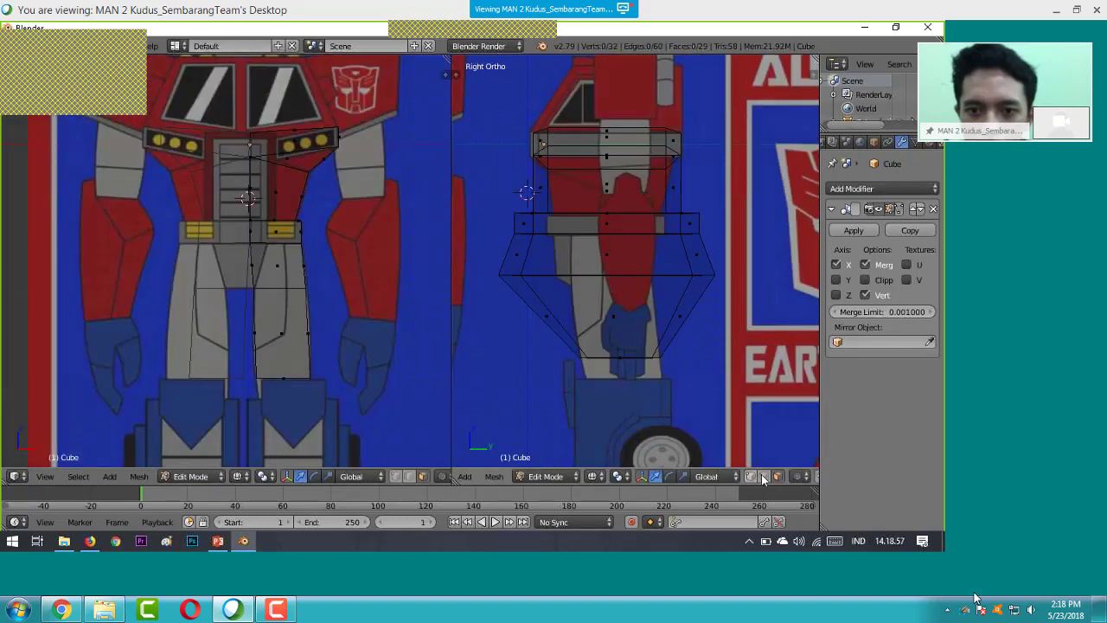
left_click(763, 476)
key("b")
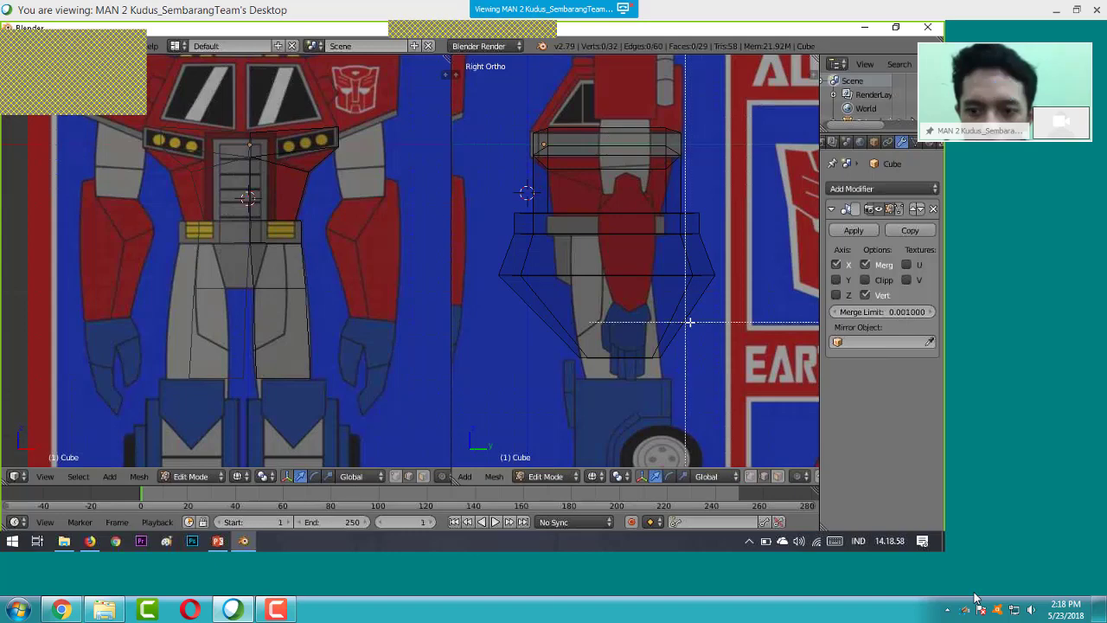
left_click_drag(489, 248, 723, 303)
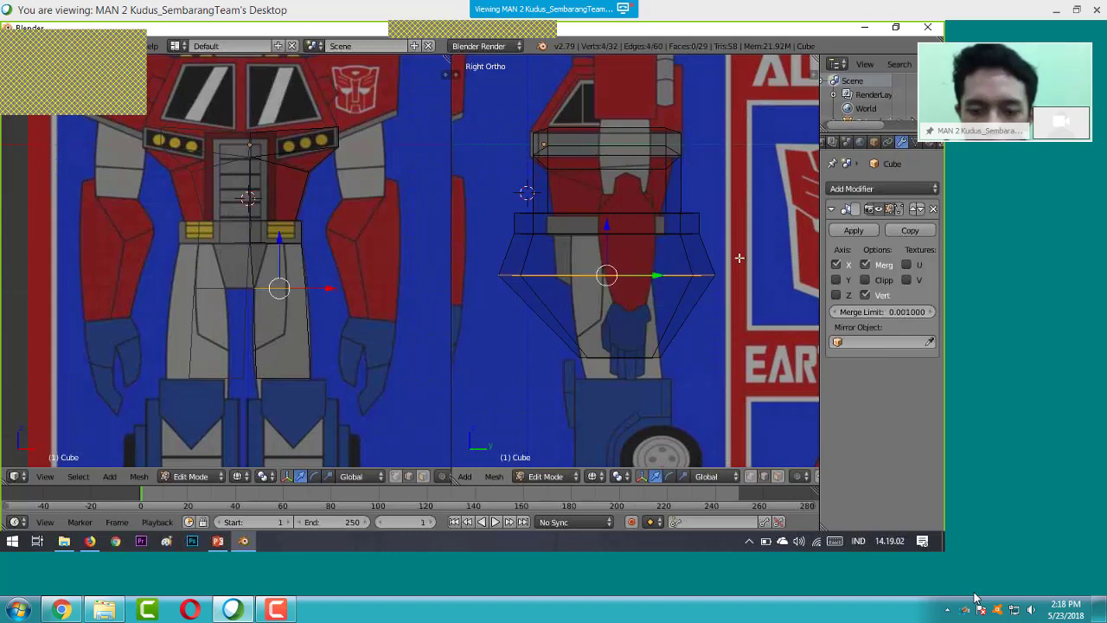
key("s")
key("y")
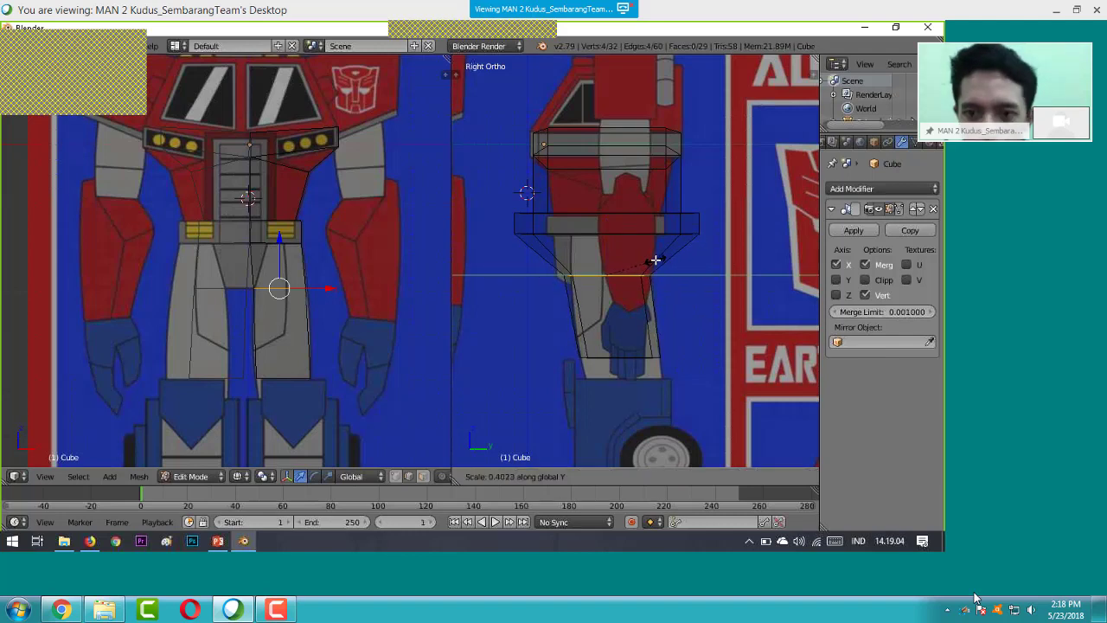
left_click(656, 260)
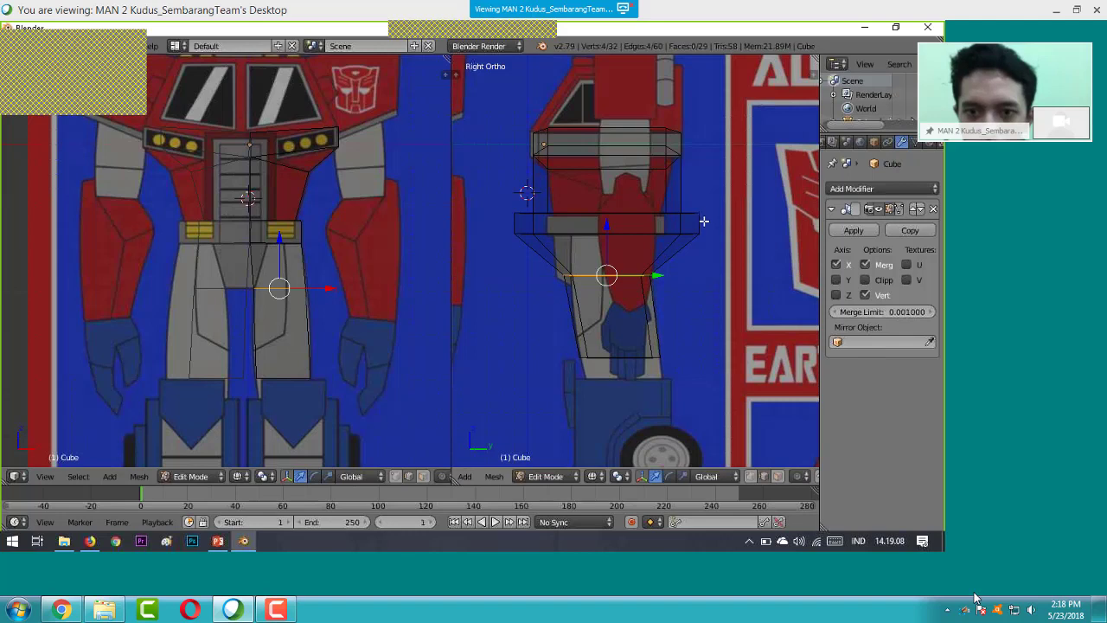
- Select the whole belt section and scale it down along Y until its depth fits the belt in the side reference
scroll(700, 234, "up", 3, "shift")
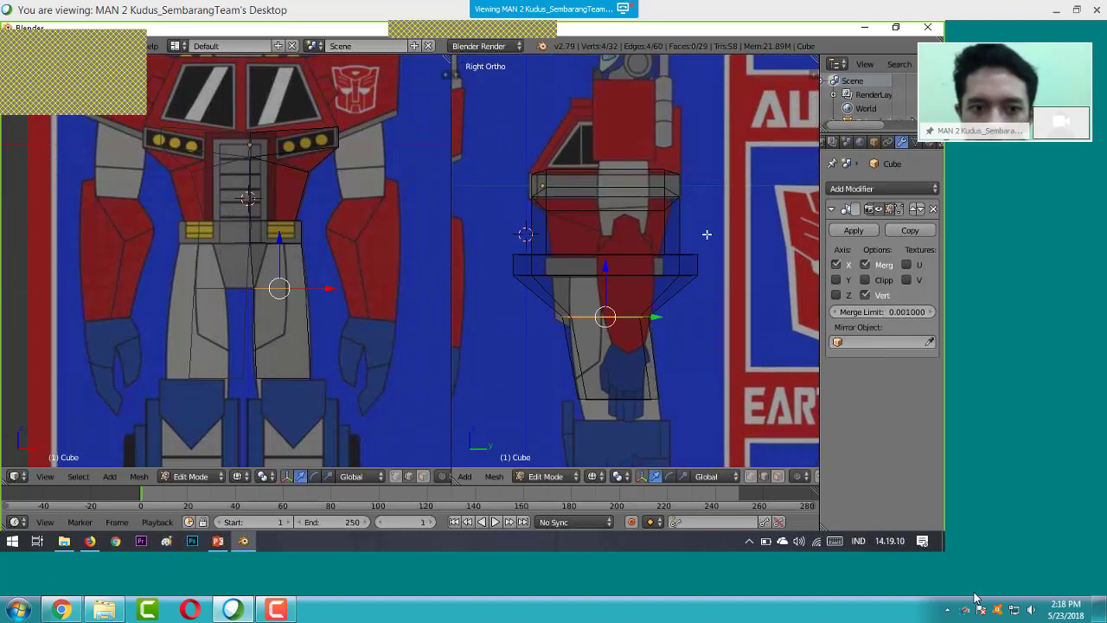
key("a")
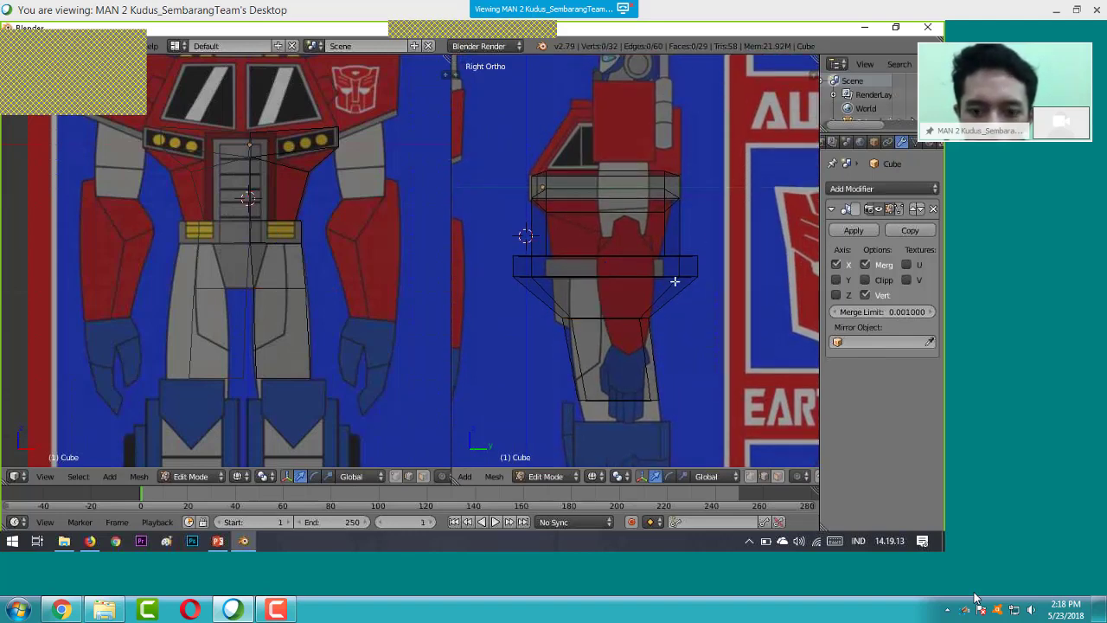
key("b")
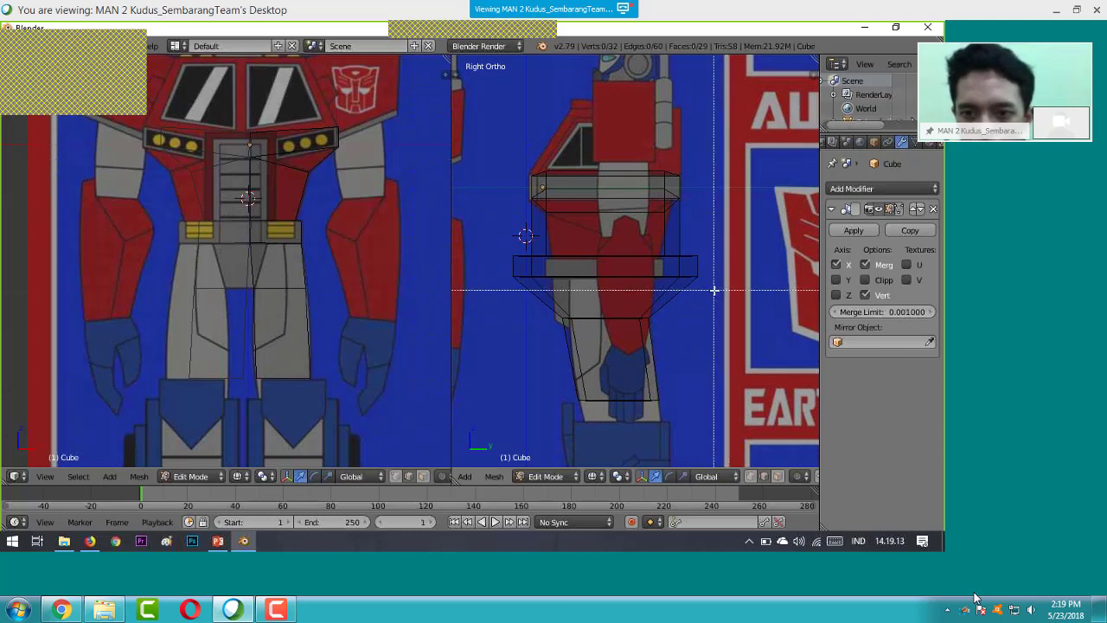
left_click_drag(715, 290, 499, 244)
key("s")
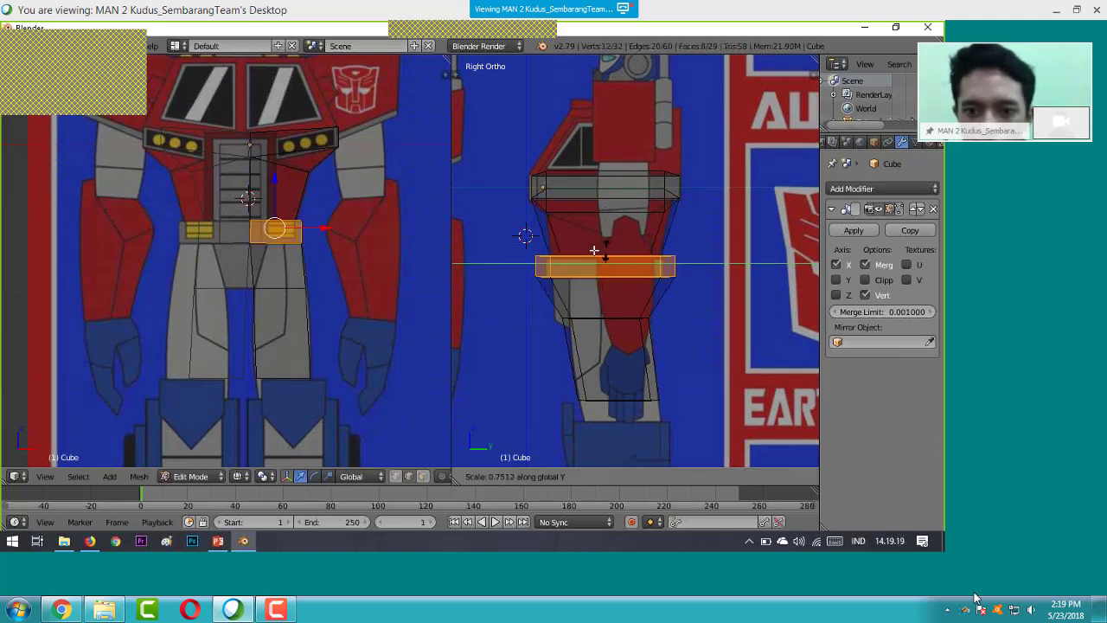
left_click(610, 250)
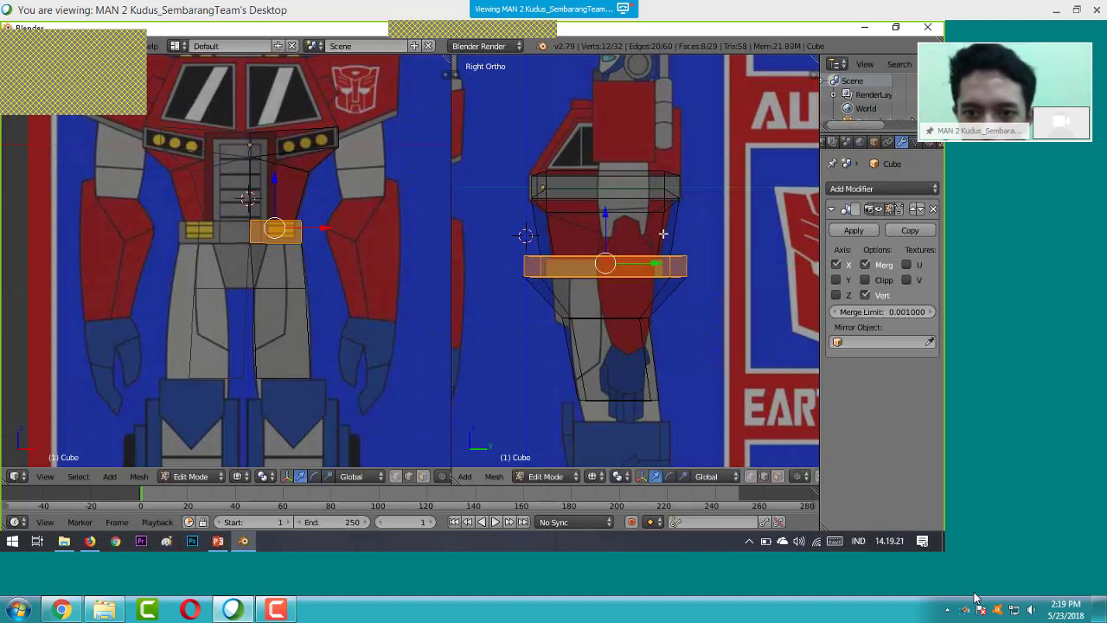
key("s")
key("y")
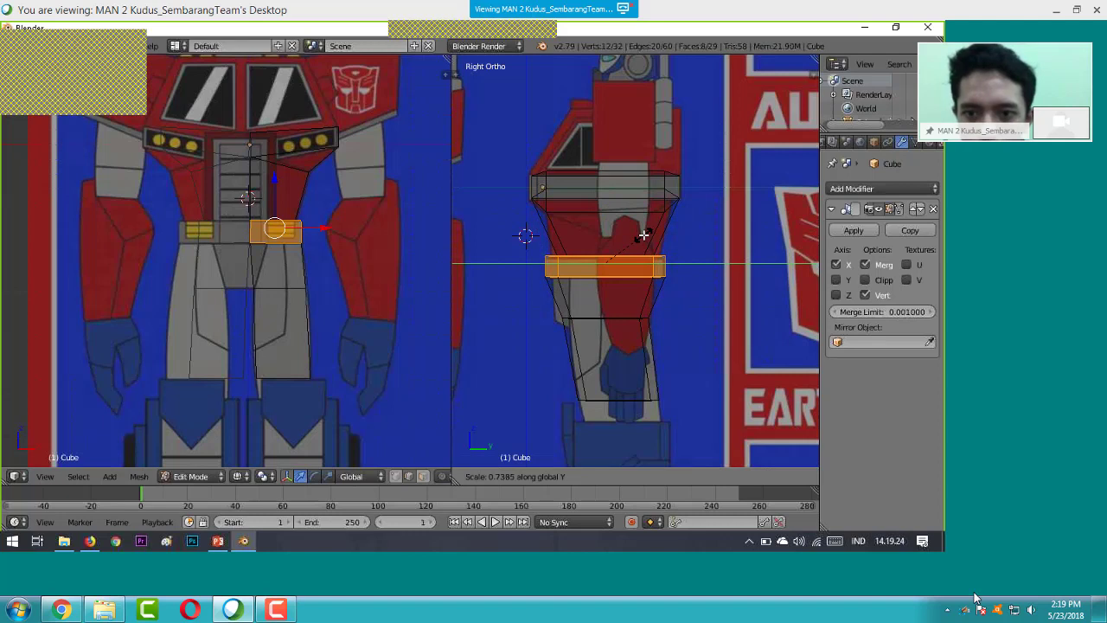
left_click(643, 234)
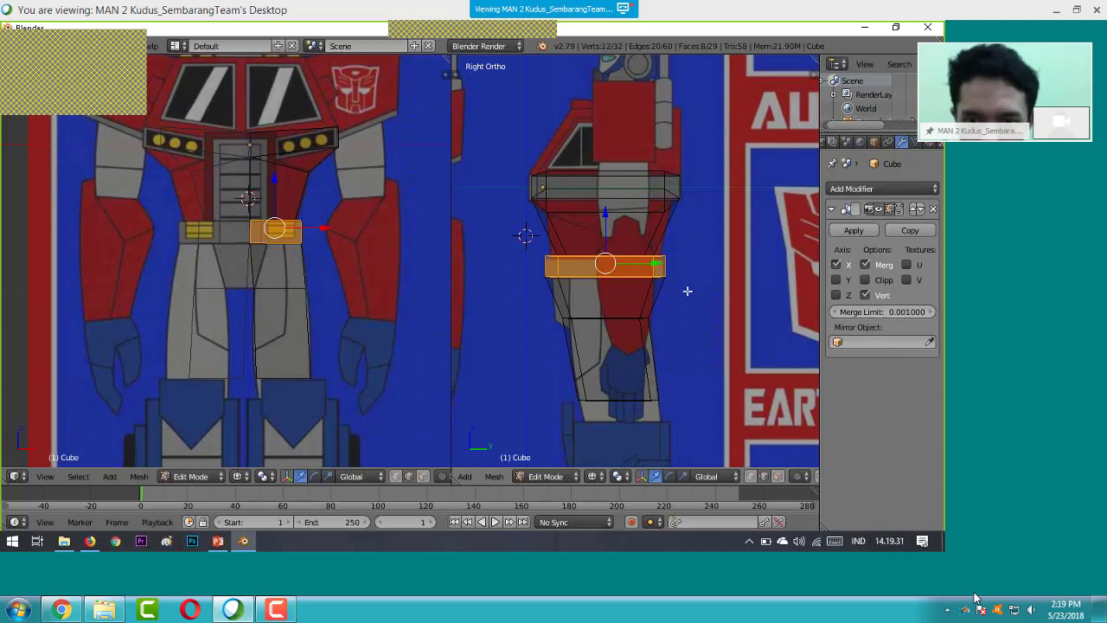
- Select the edge loop at crotch height again and move it slightly down along Z
scroll(687, 288, "down", 1, "shift")
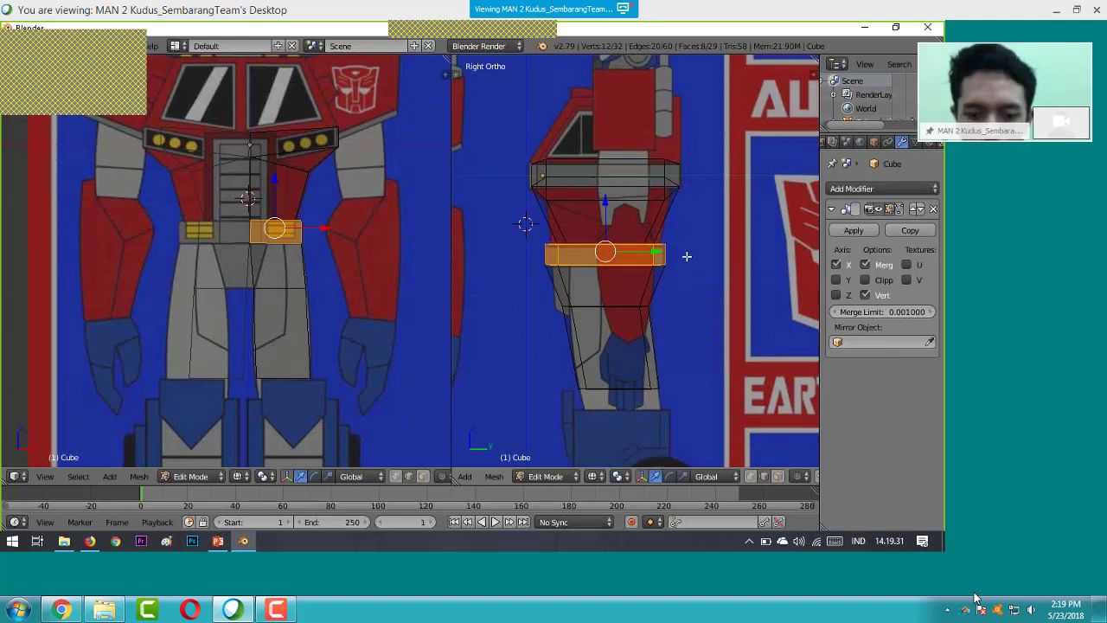
scroll(687, 257, "down", 3, "shift")
right_click(605, 272, "alt")
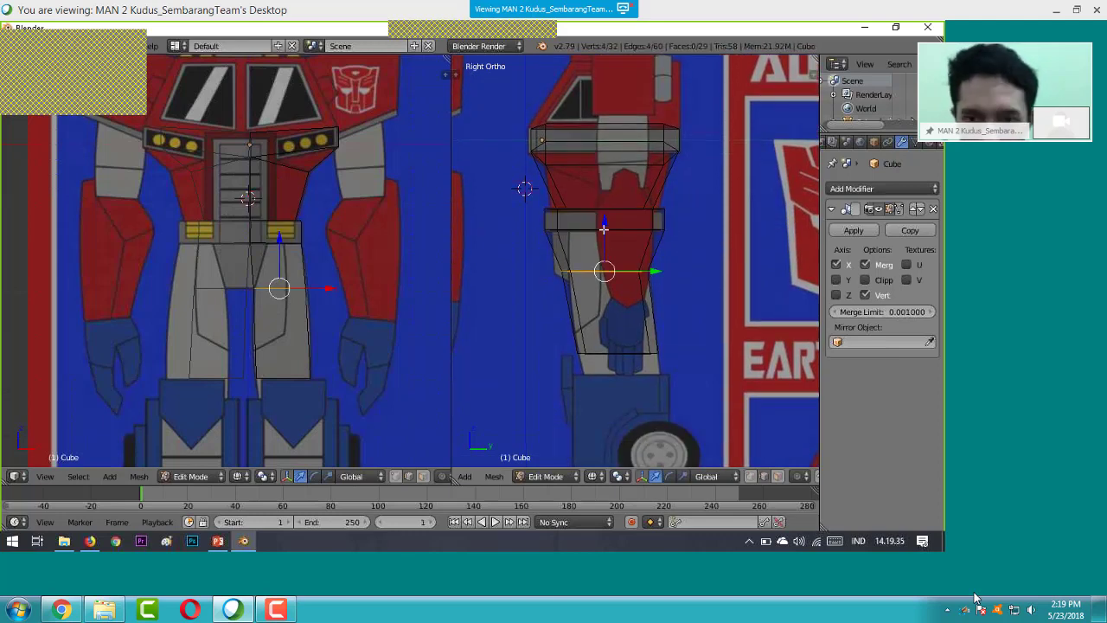
key("g")
key("z")
left_click(603, 240)
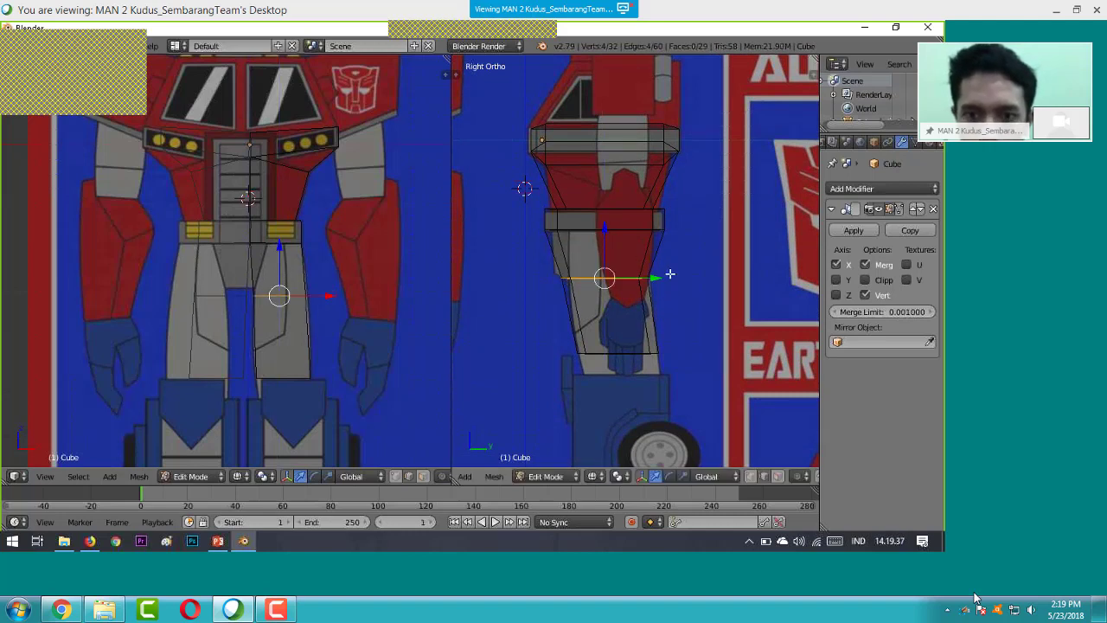
- Scale the crotch-height loop down slightly and move it about 0.01 along Y to follow the thigh's outline in the side reference
key("s")
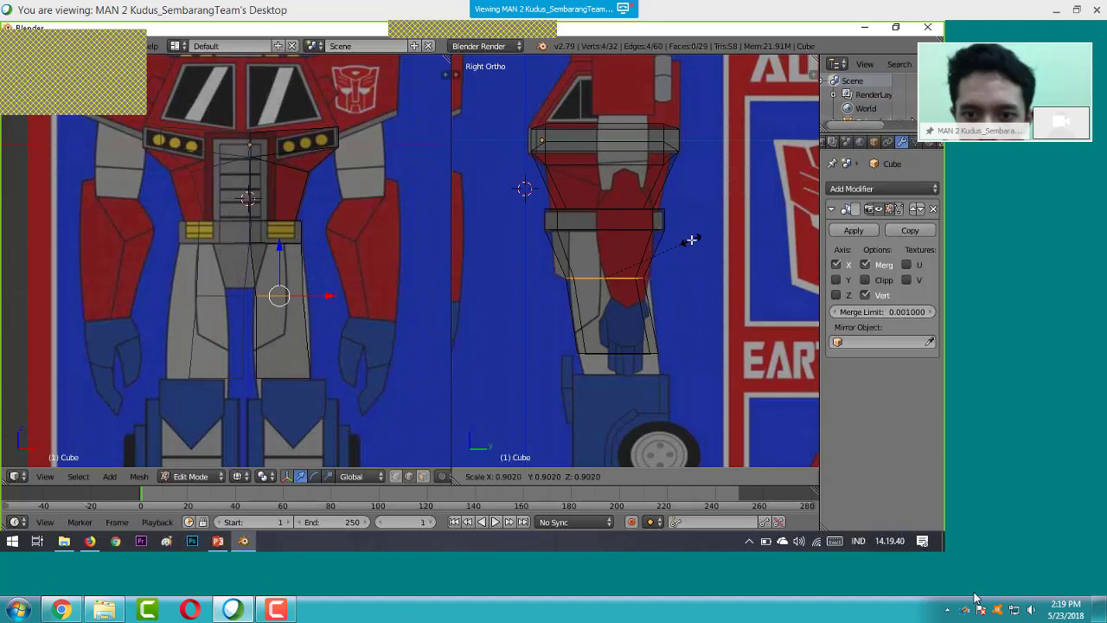
left_click(683, 249)
key("g")
key("y")
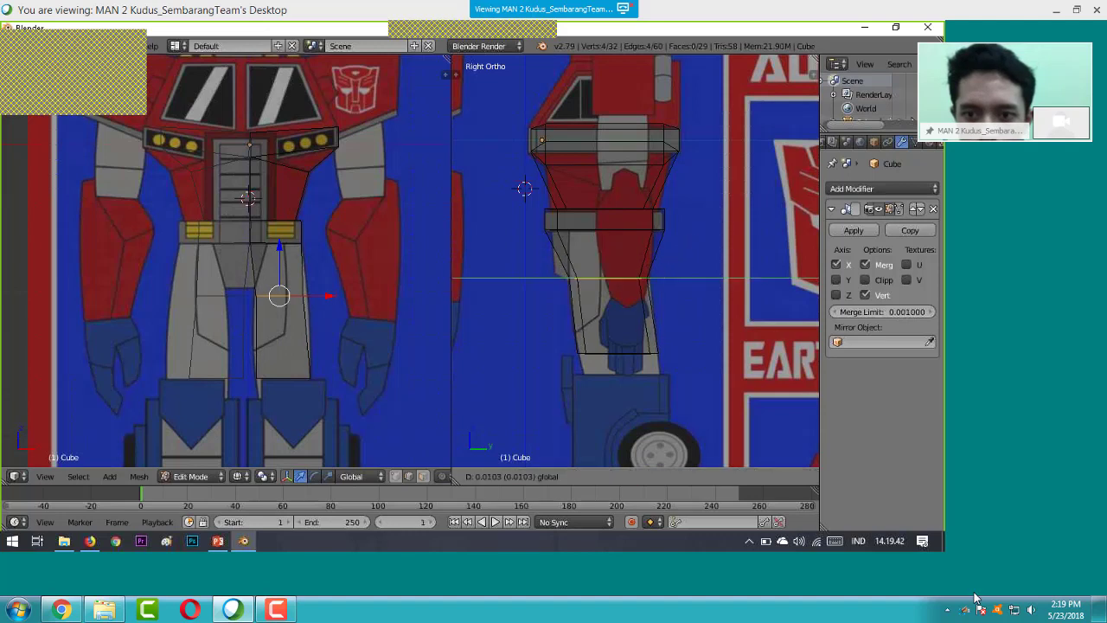
left_click(660, 277)
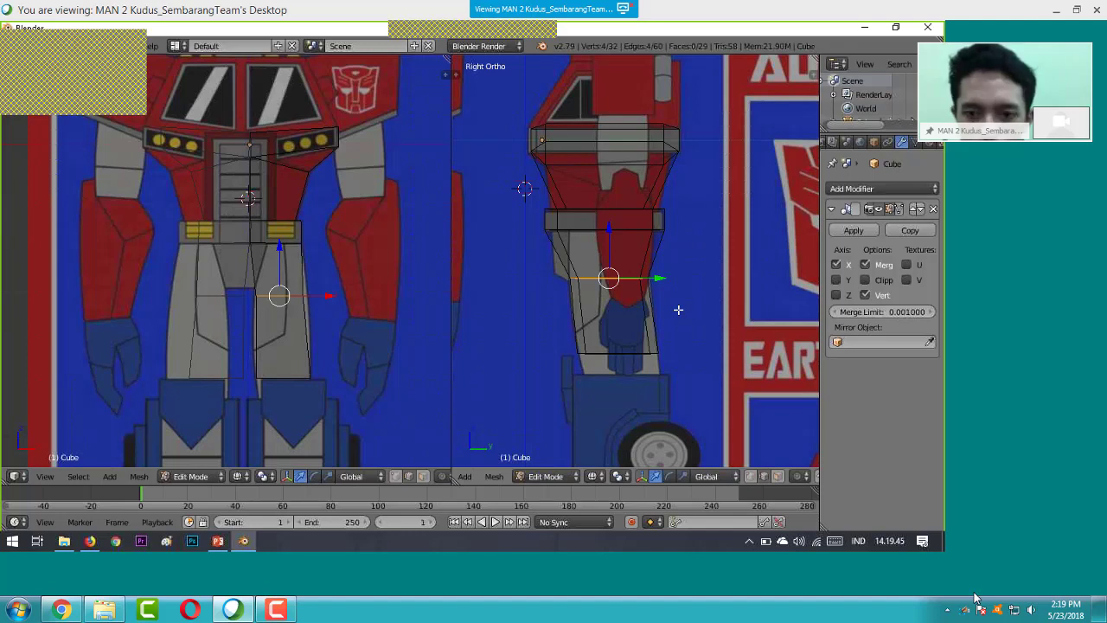
- Select the leg's bottom edge loop and move it about 0.14 down along Z to the top of the blue lower leg
scroll(657, 294, "down", 2, "shift")
right_click(618, 263, "alt")
key("g")
key("z")
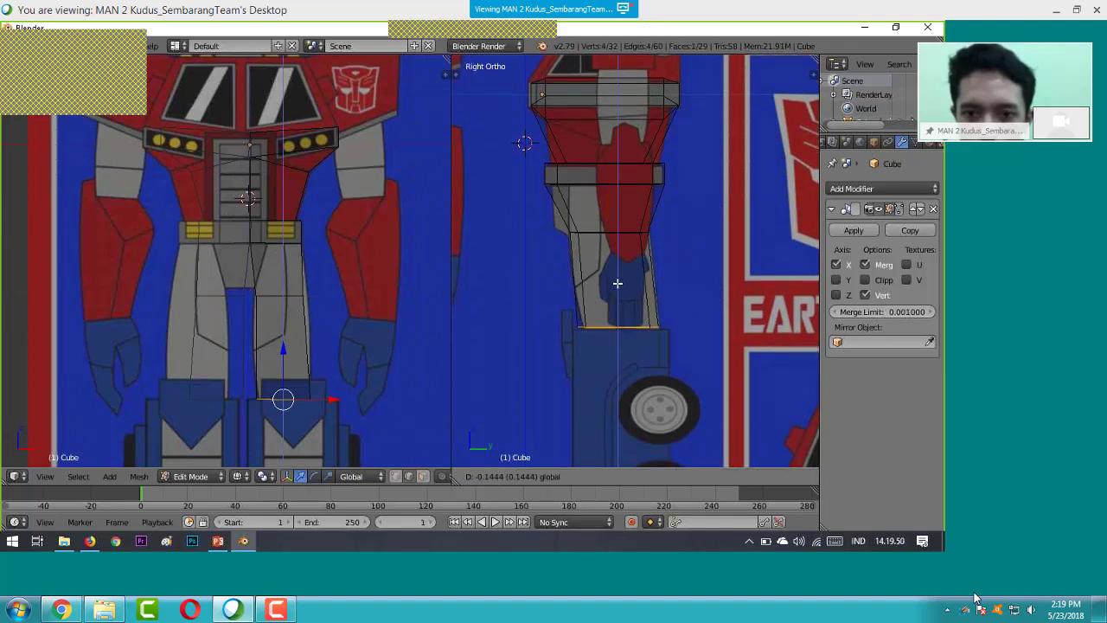
left_click(618, 283)
- Delete the face that closes the underside of the leg, keeping its surrounding edges
middle_click_drag(699, 333, 691, 315, "shift")
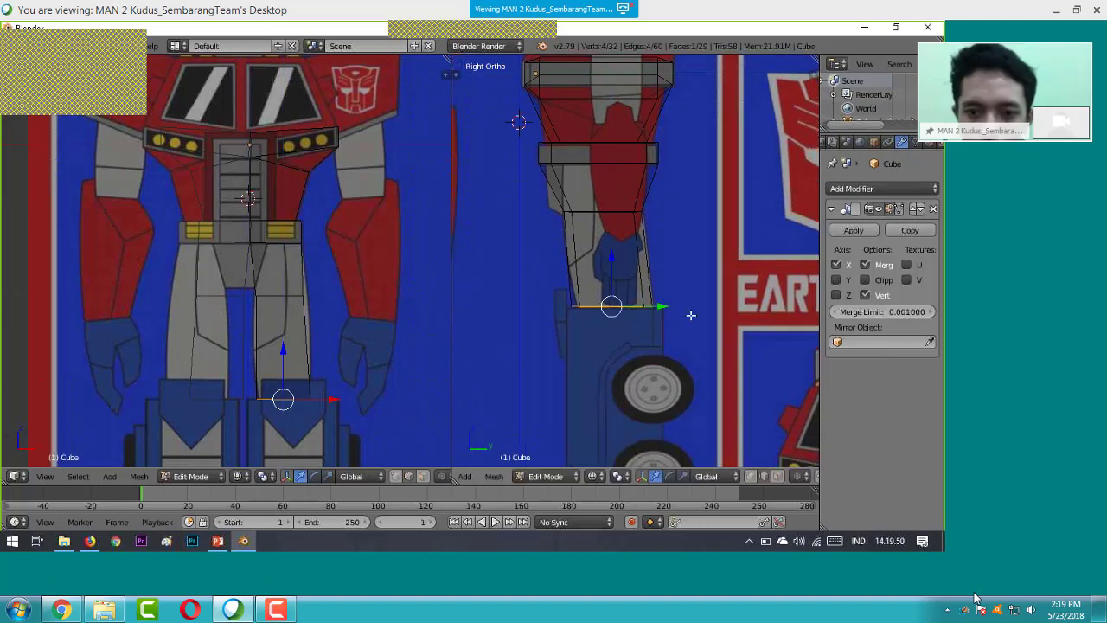
scroll(642, 376, "up", 3)
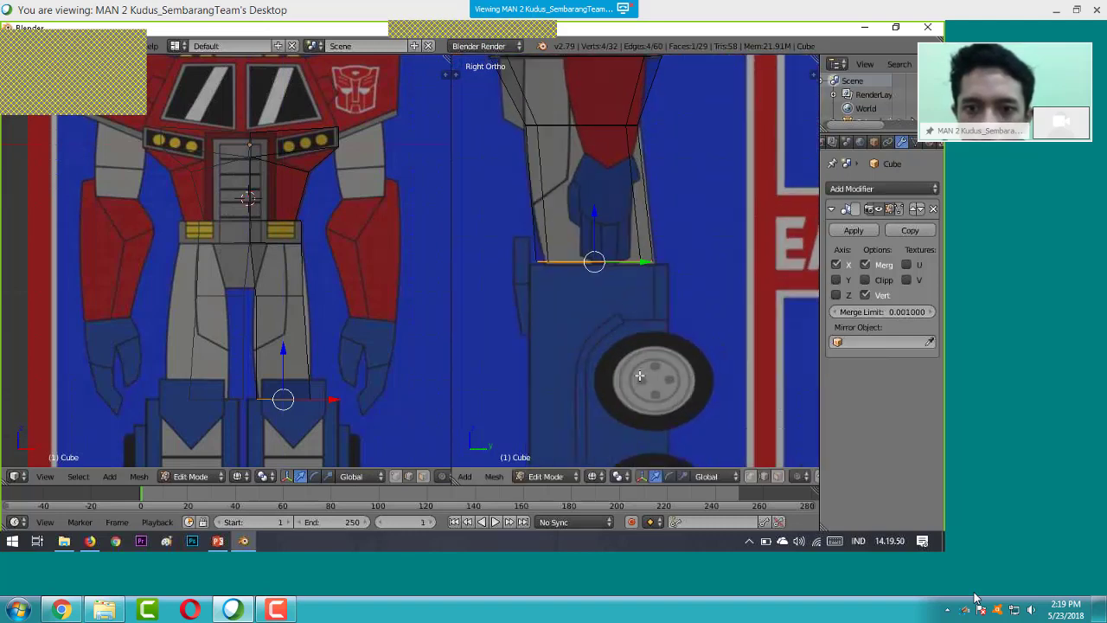
middle_click_drag(640, 375, 610, 313)
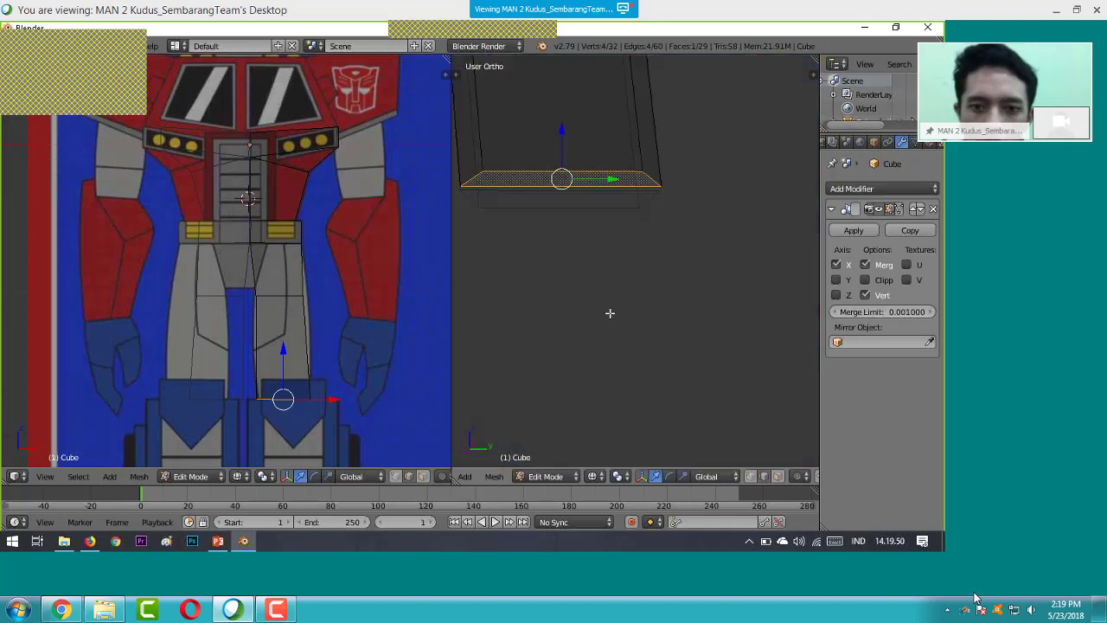
key("x")
left_click(571, 205)
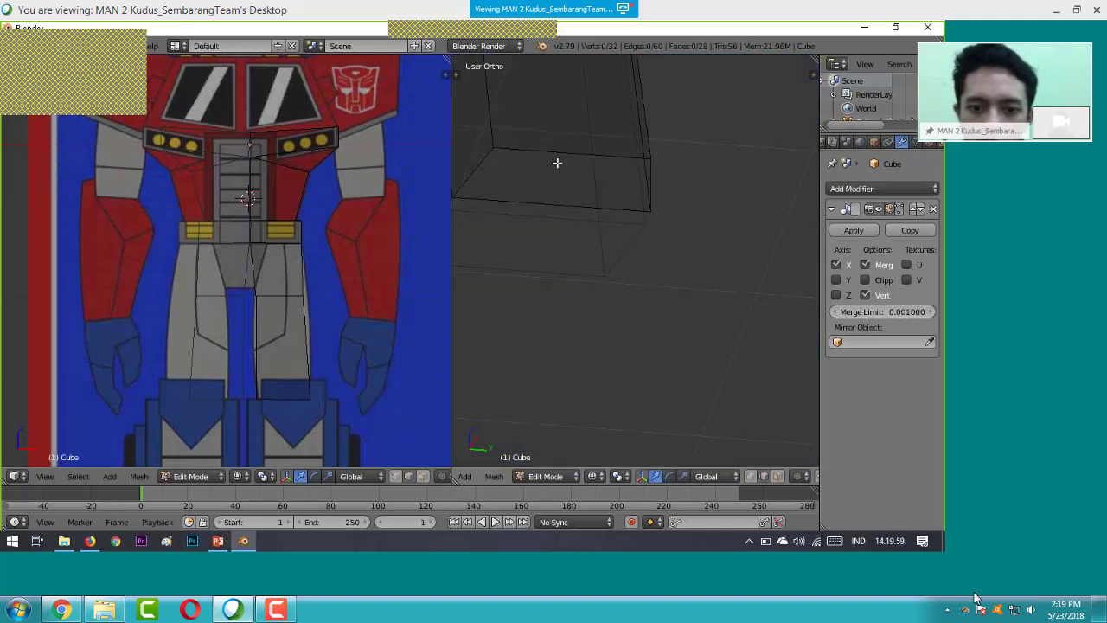
- Select the four open edges around the leg's underside and show them against the side reference in the right orthographic view
middle_click_drag(557, 163, 647, 346)
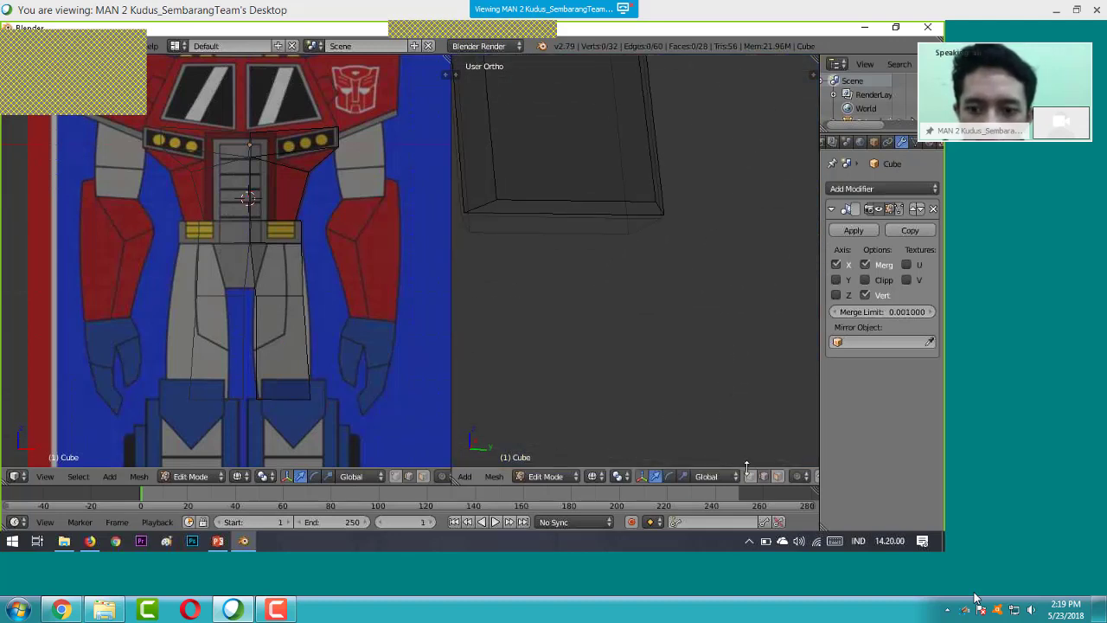
right_click(548, 204)
right_click(543, 212, "shift")
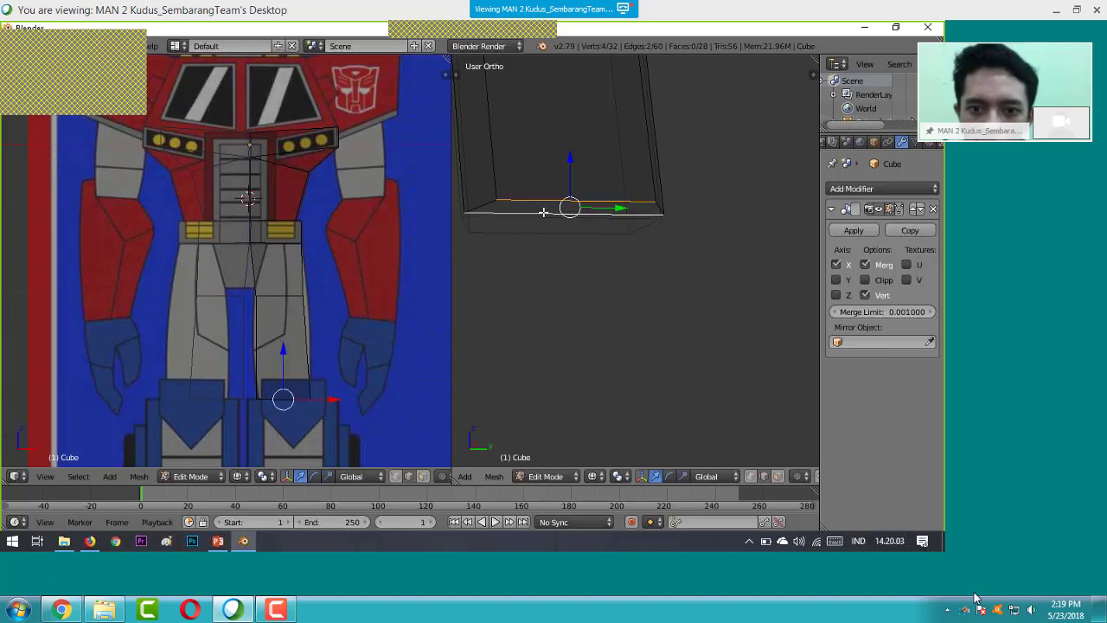
right_click(543, 212, "shift")
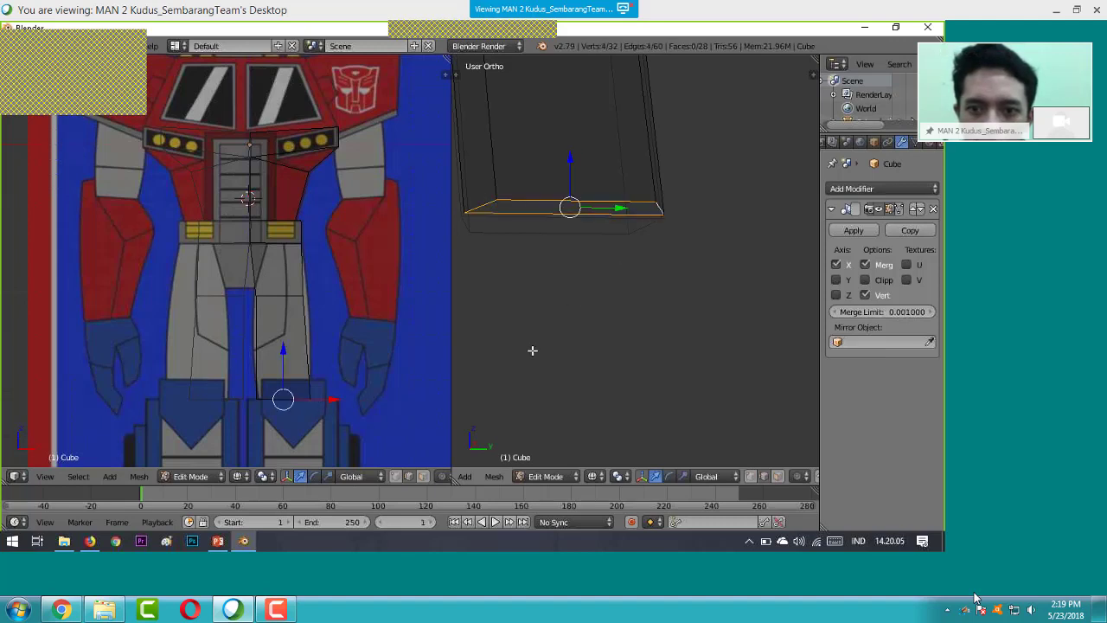
scroll(496, 481, "up", 2)
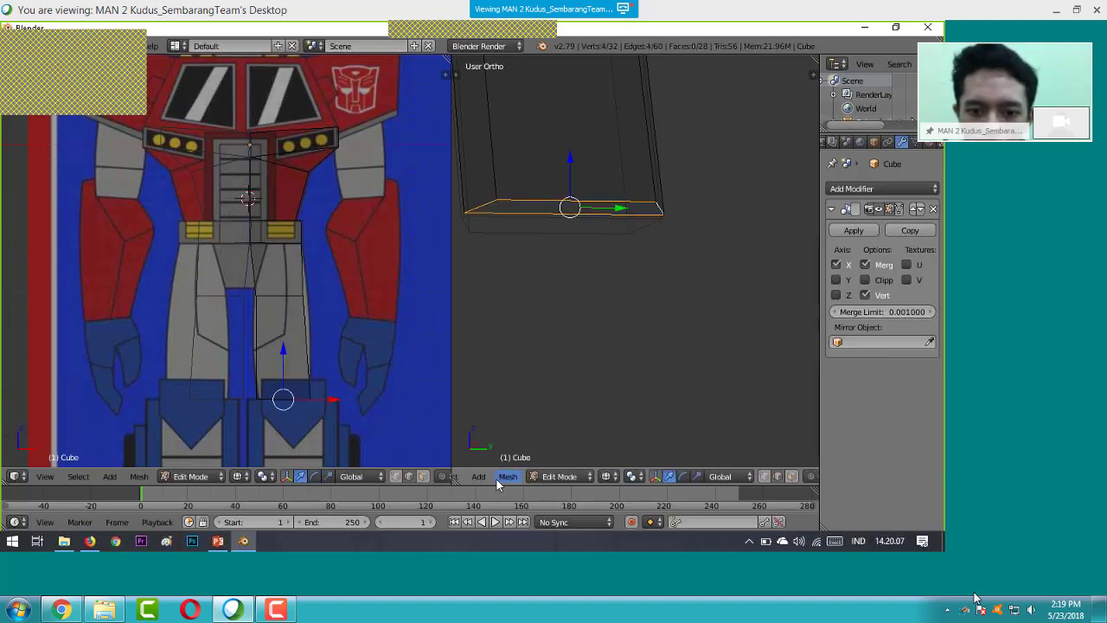
scroll(496, 483, "up", 5)
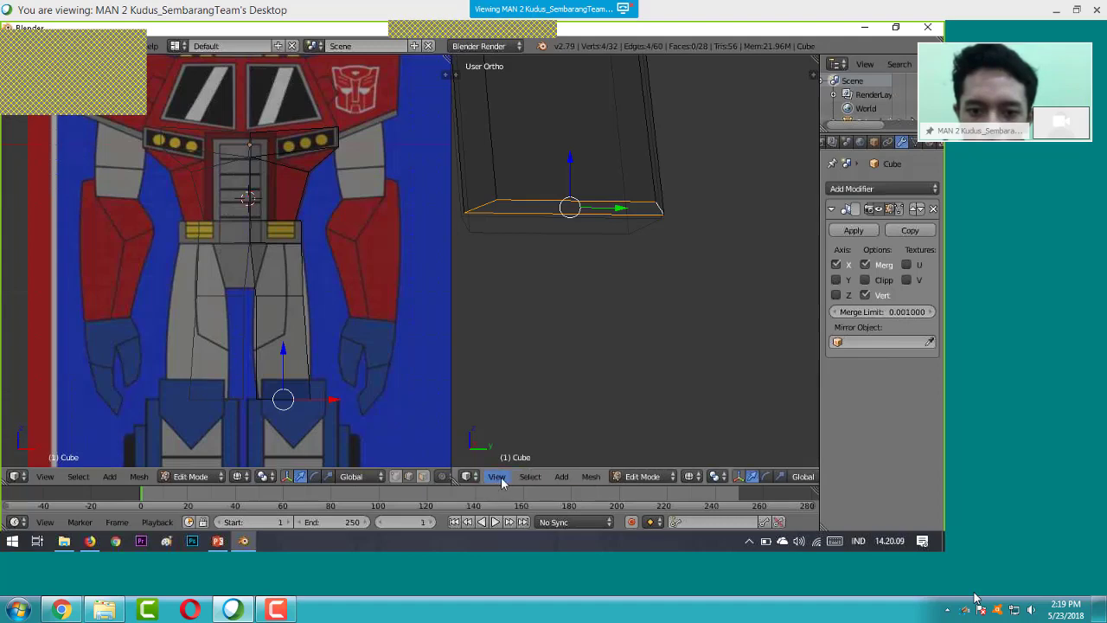
left_click(502, 483)
left_click(531, 392)
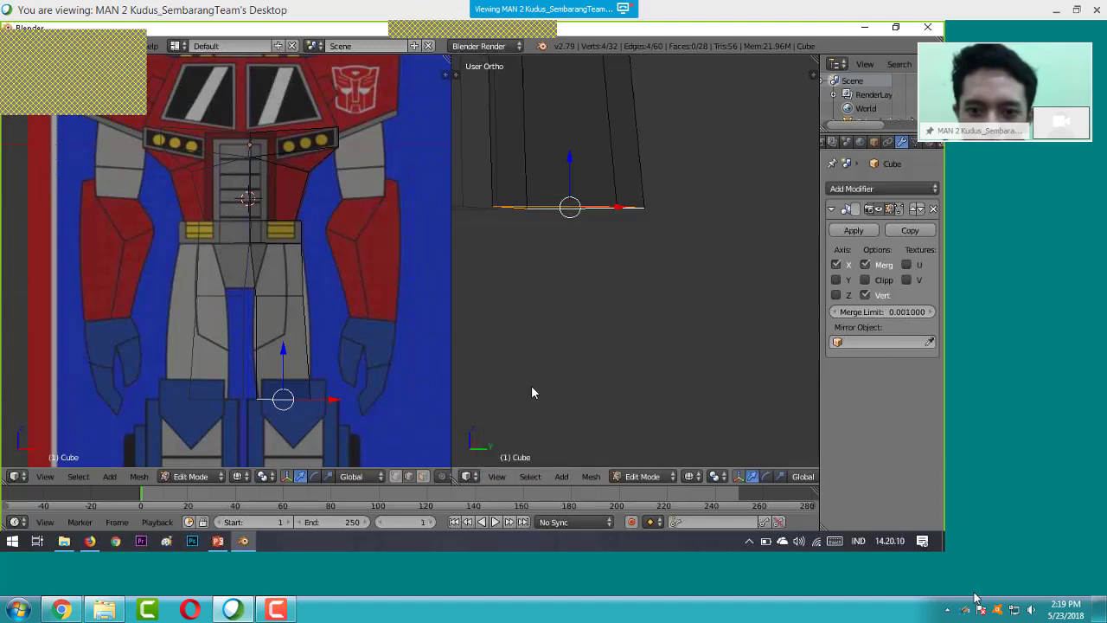
left_click(497, 476)
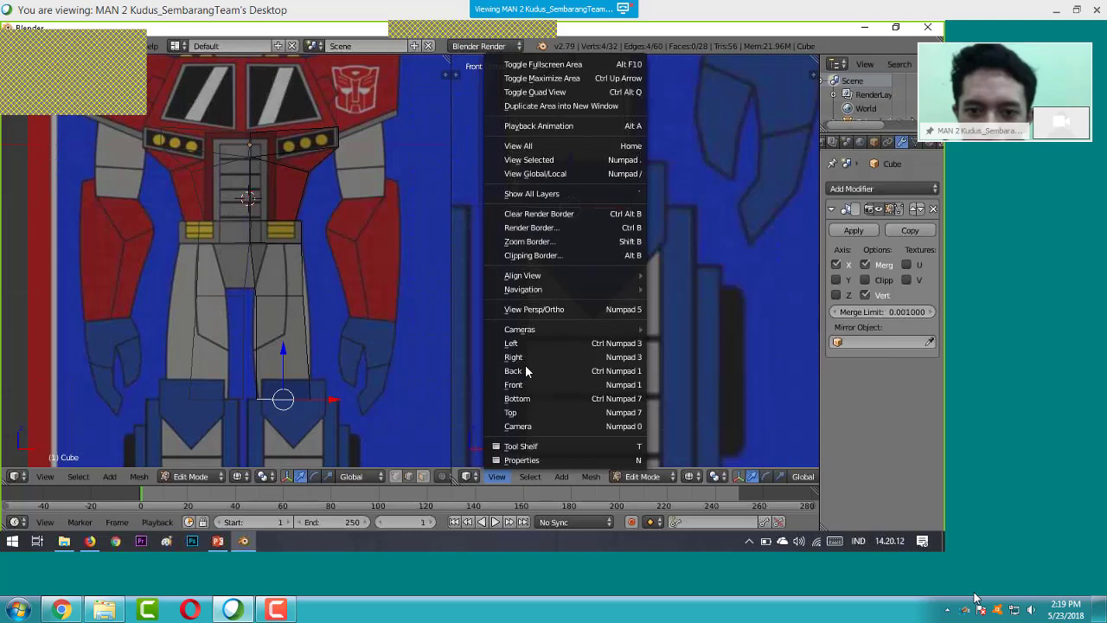
left_click(514, 356)
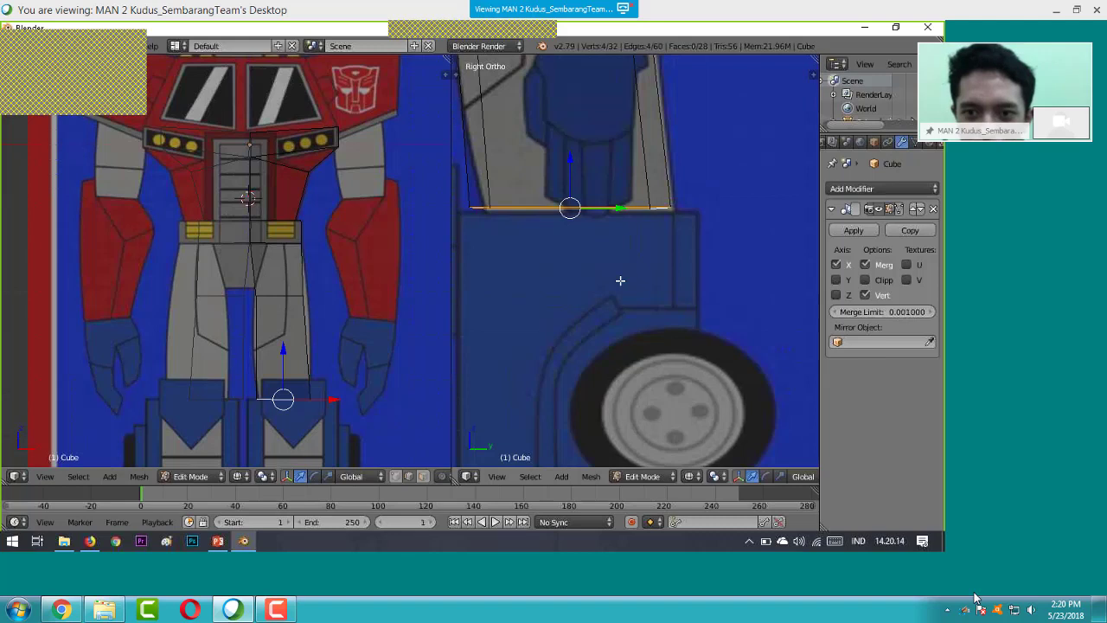
- Extrude the leg's bottom loop outward to the blue lower leg's depth, and extrude it down in sections along the side reference
middle_click_drag(620, 281, 653, 300, "shift")
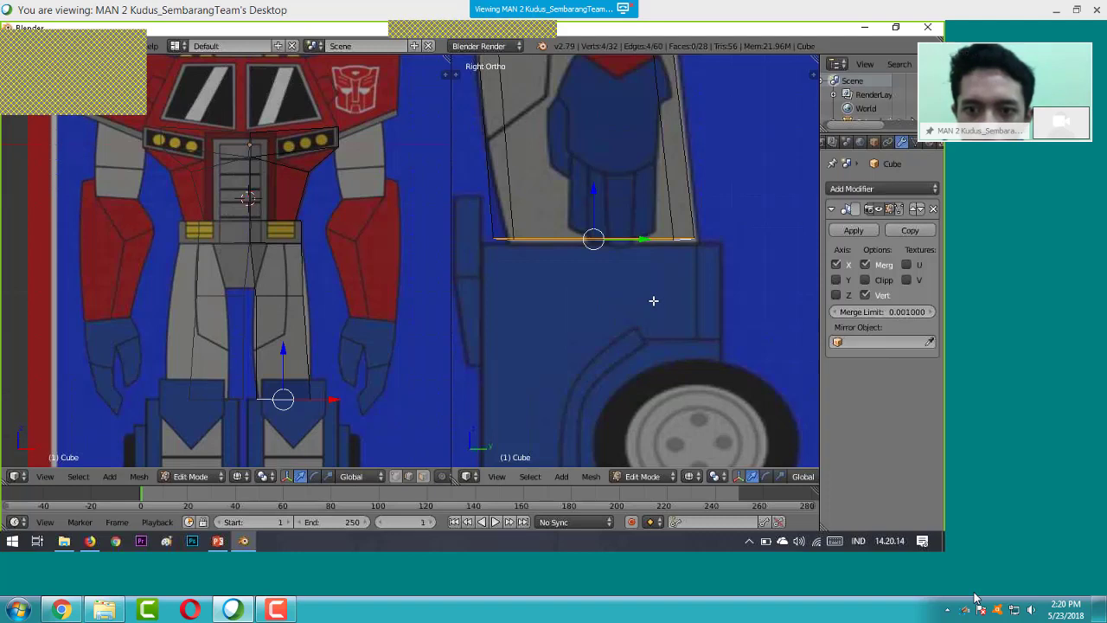
key("KP_Decimal")
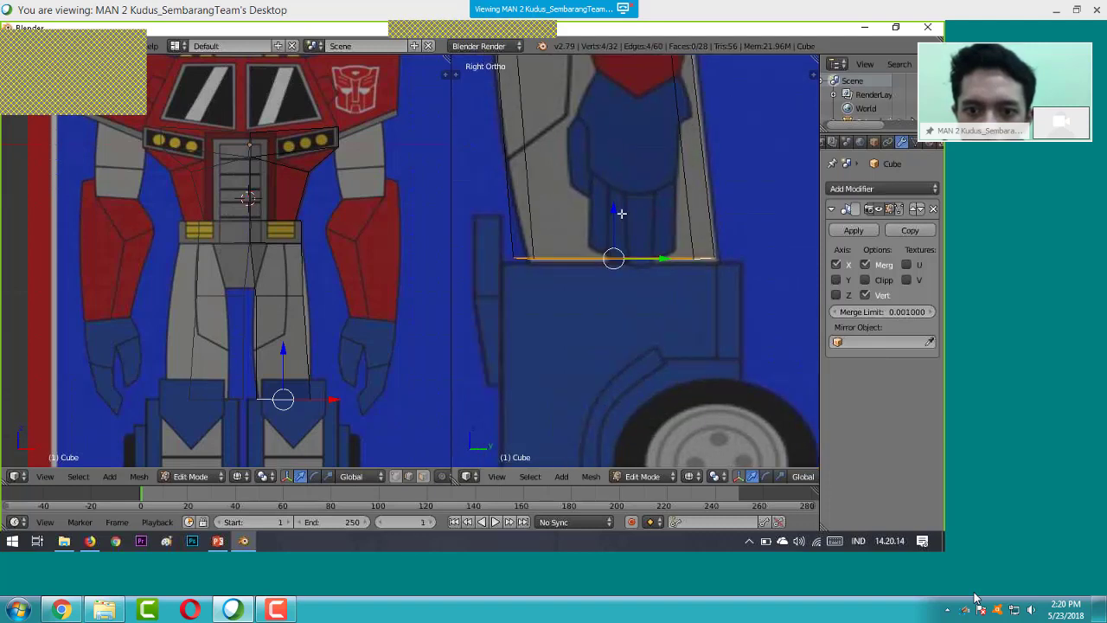
key("e")
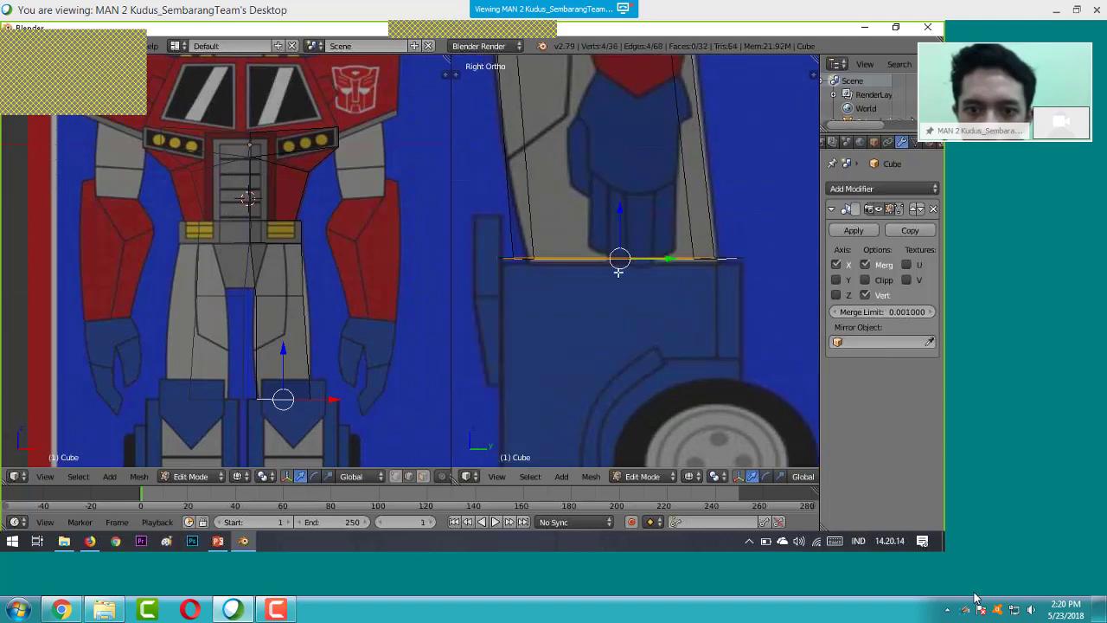
key("e")
left_click(615, 302)
scroll(615, 302, "down", 3)
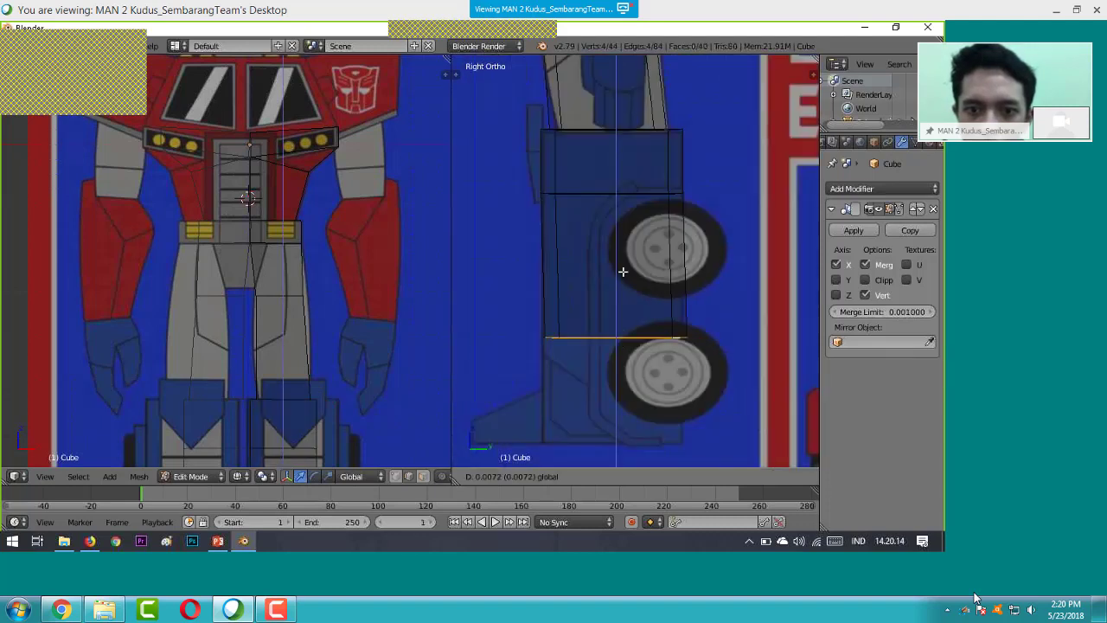
- Clear the selection and box-select the lower leg's middle edge loop near the top of the upper wheel
right_click(622, 193)
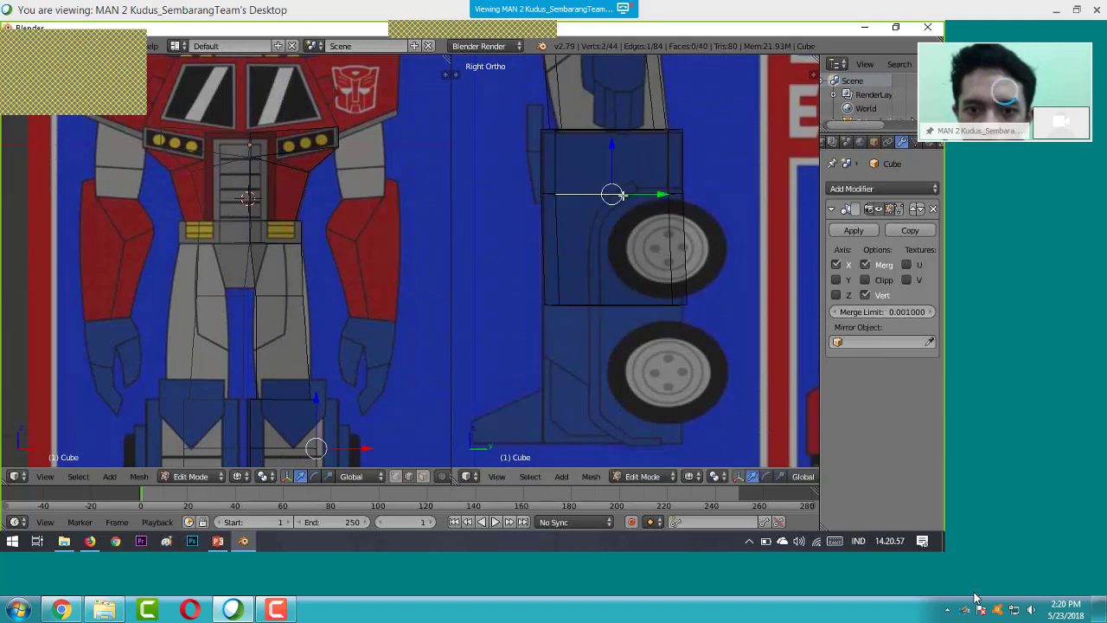
key("a")
key("b")
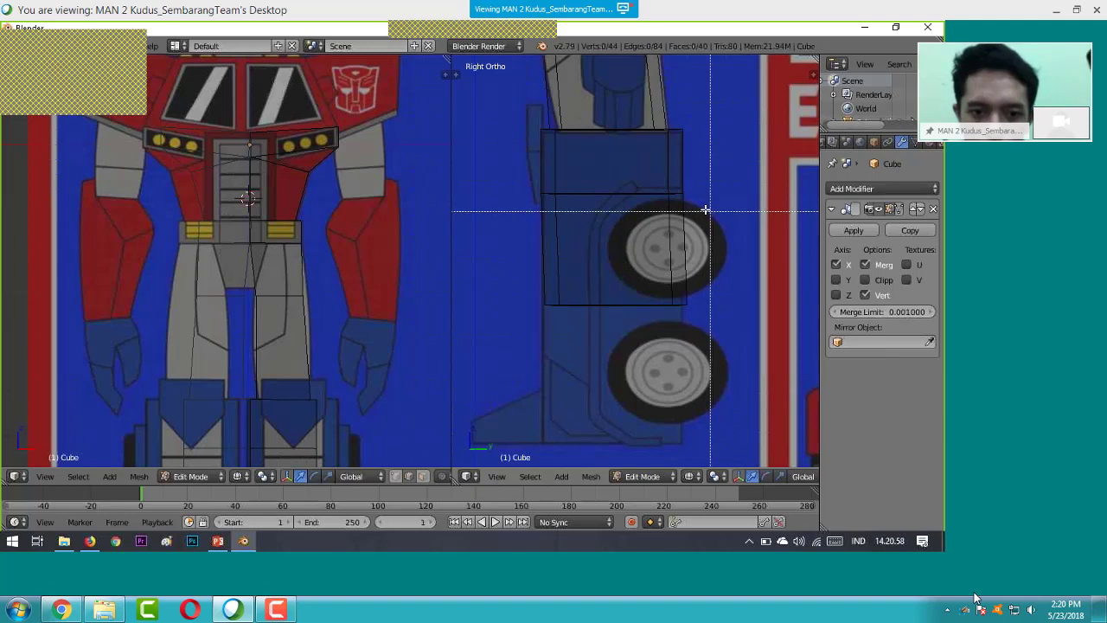
left_click(706, 210)
left_click_drag(577, 187, 567, 186)
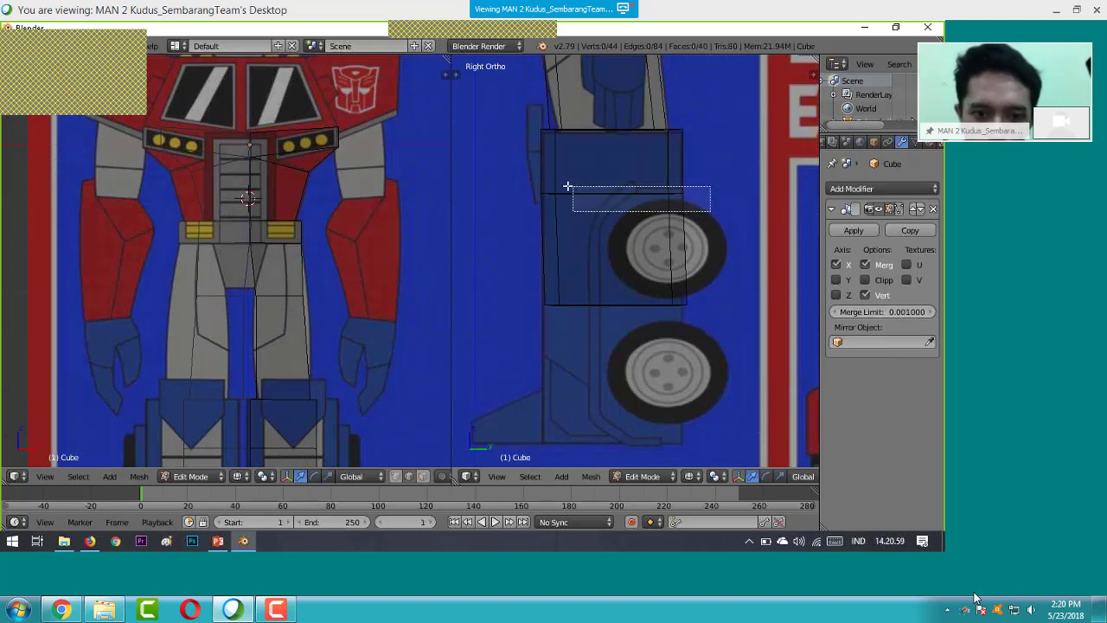
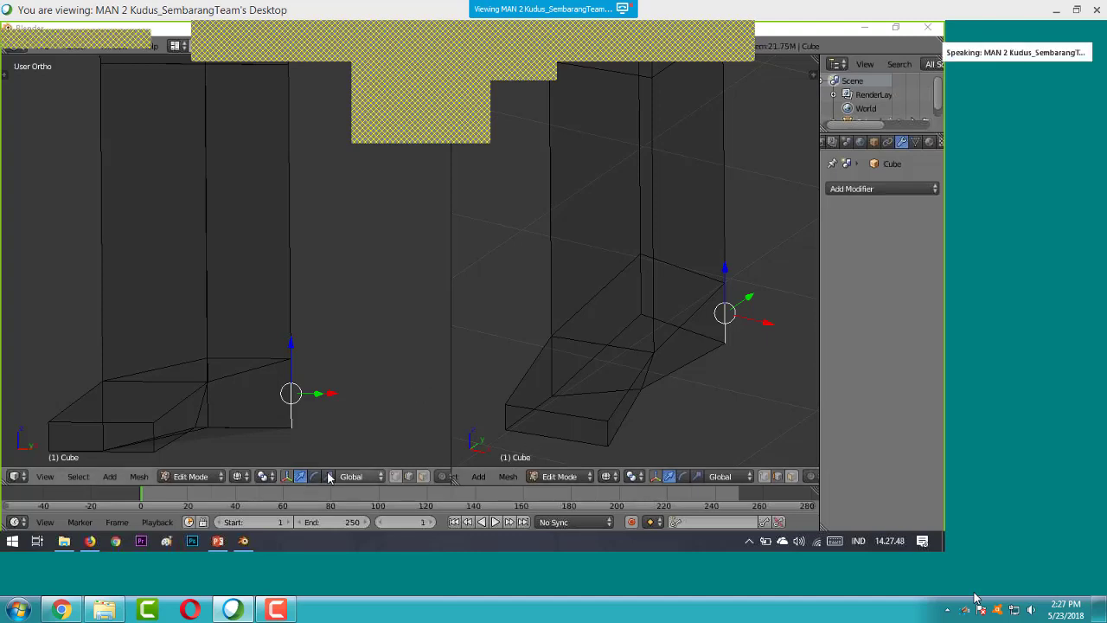
- In vertex select mode, move the misplaced vertex under the foot outward along X to line up with the leg's outer edge
scroll(349, 481, "down", 3)
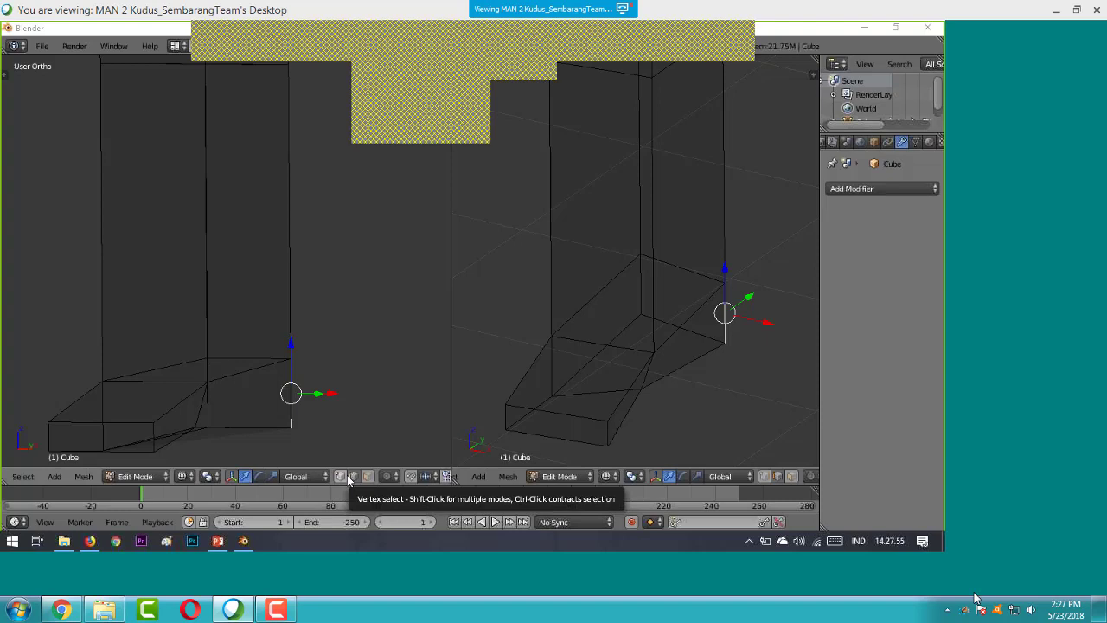
left_click(348, 481)
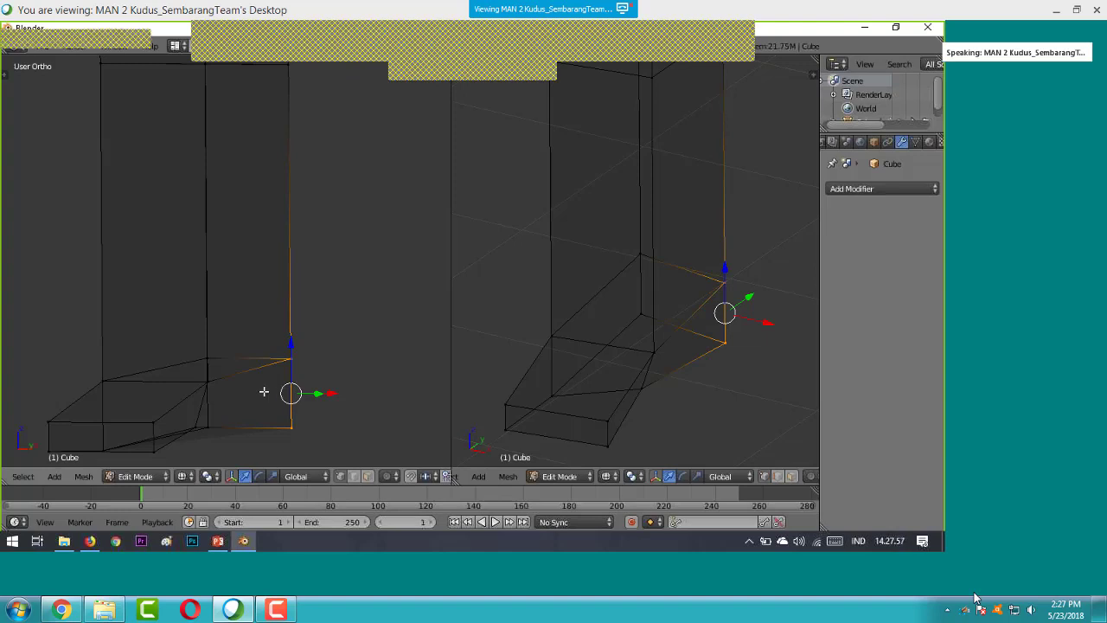
middle_click_drag(265, 390, 307, 344, "shift")
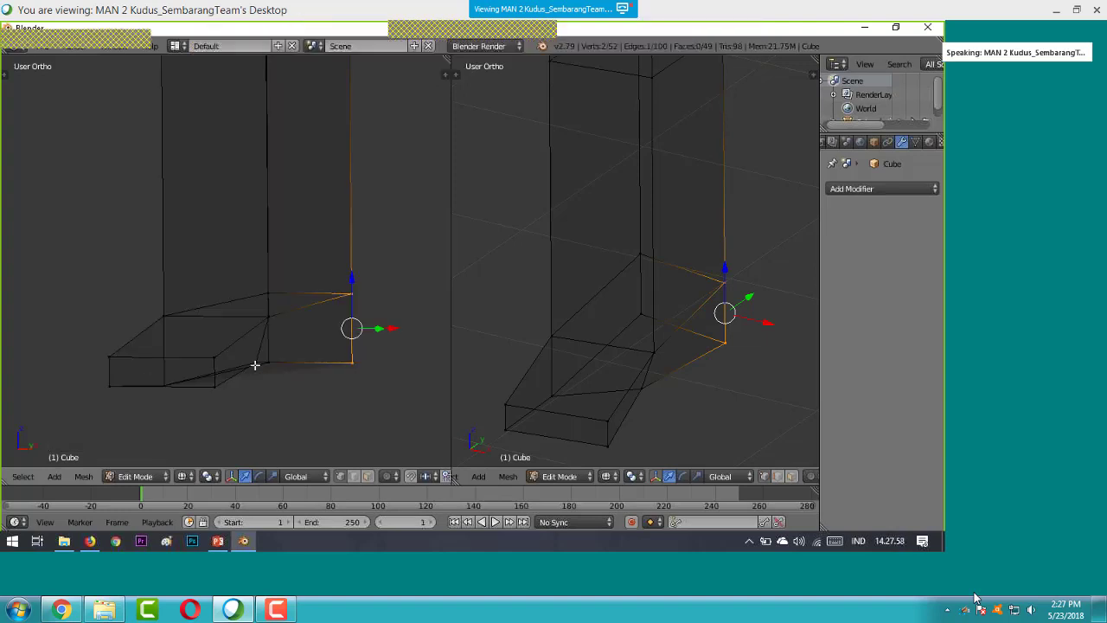
right_click(255, 365)
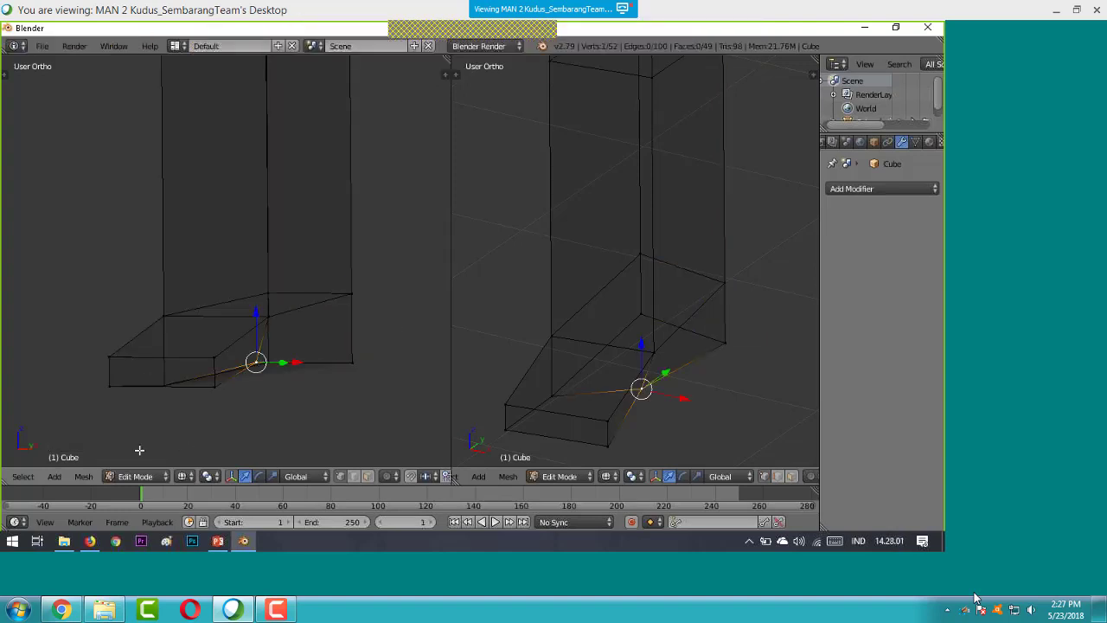
scroll(35, 480, "left", 2)
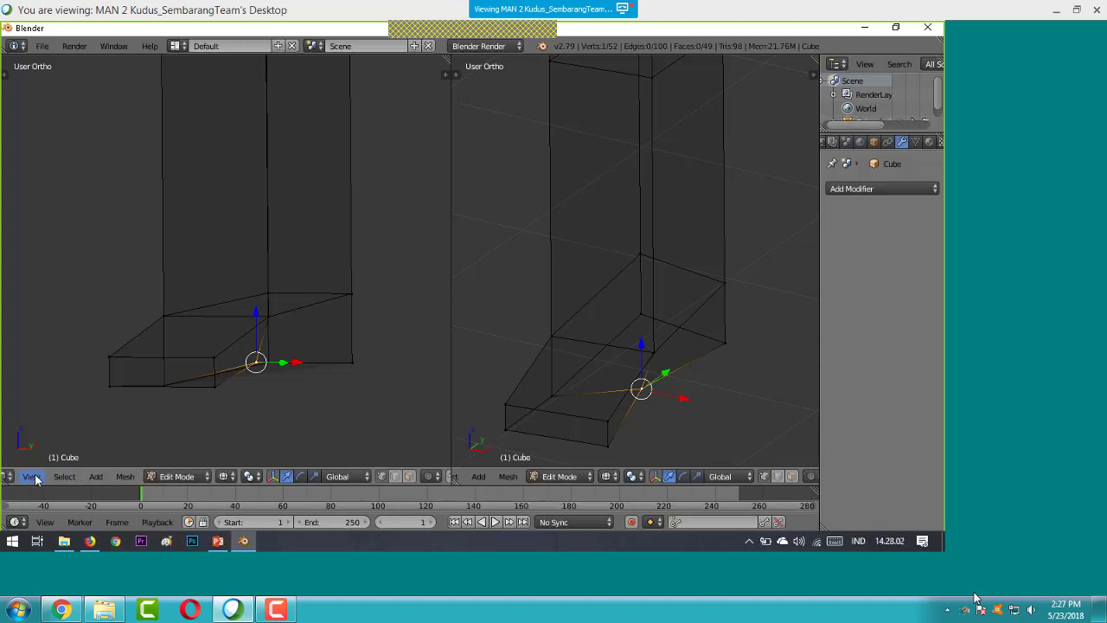
left_click(32, 477)
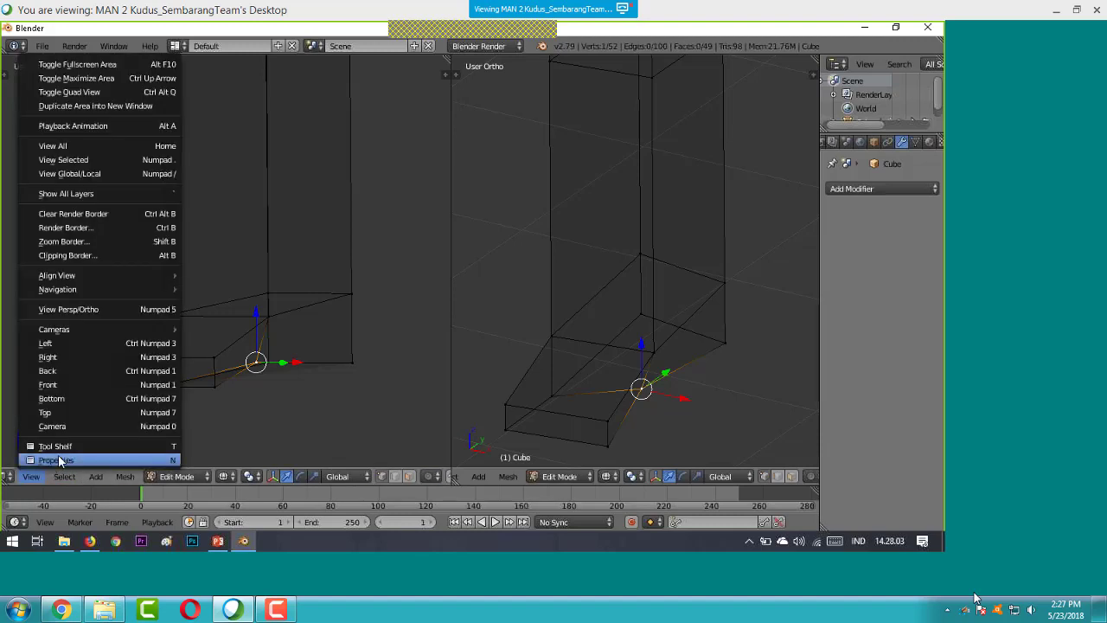
key("Escape")
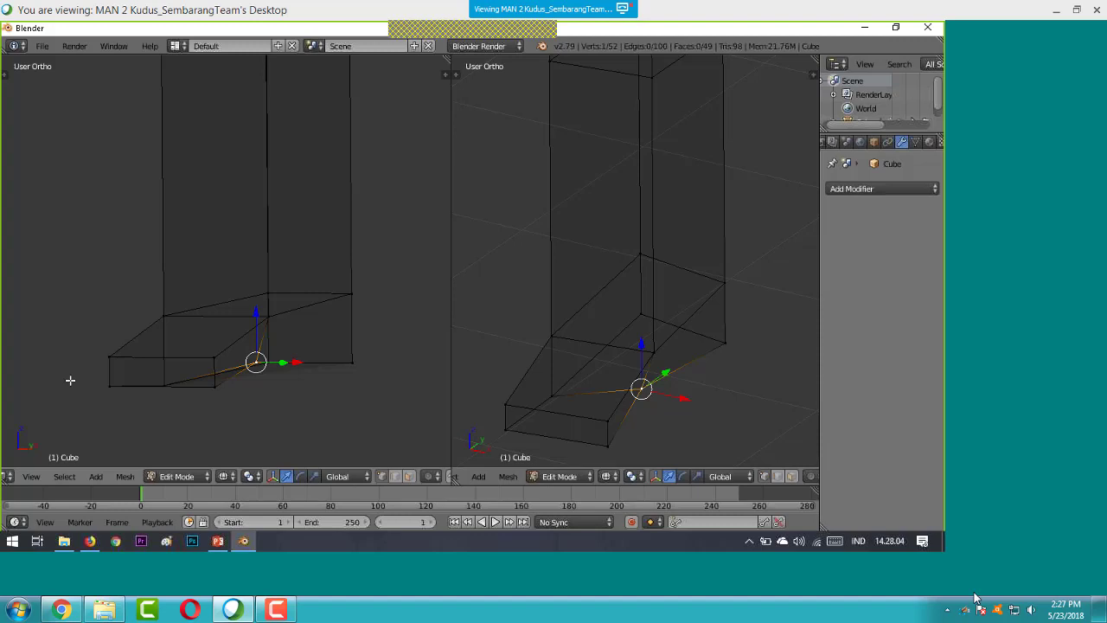
key("KP_1")
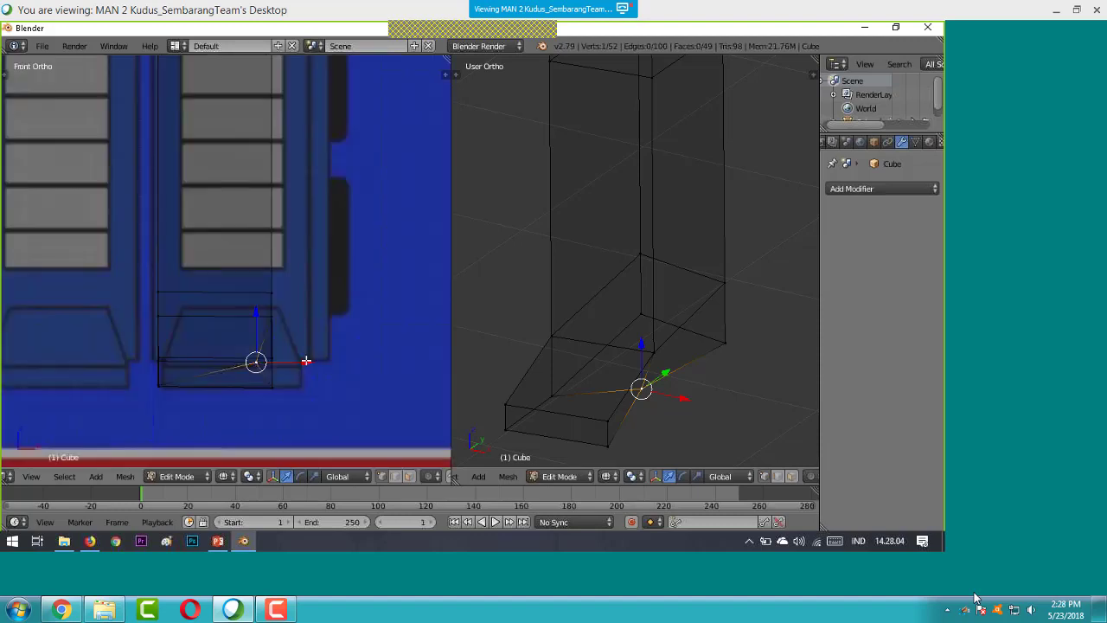
left_click_drag(307, 360, 321, 361)
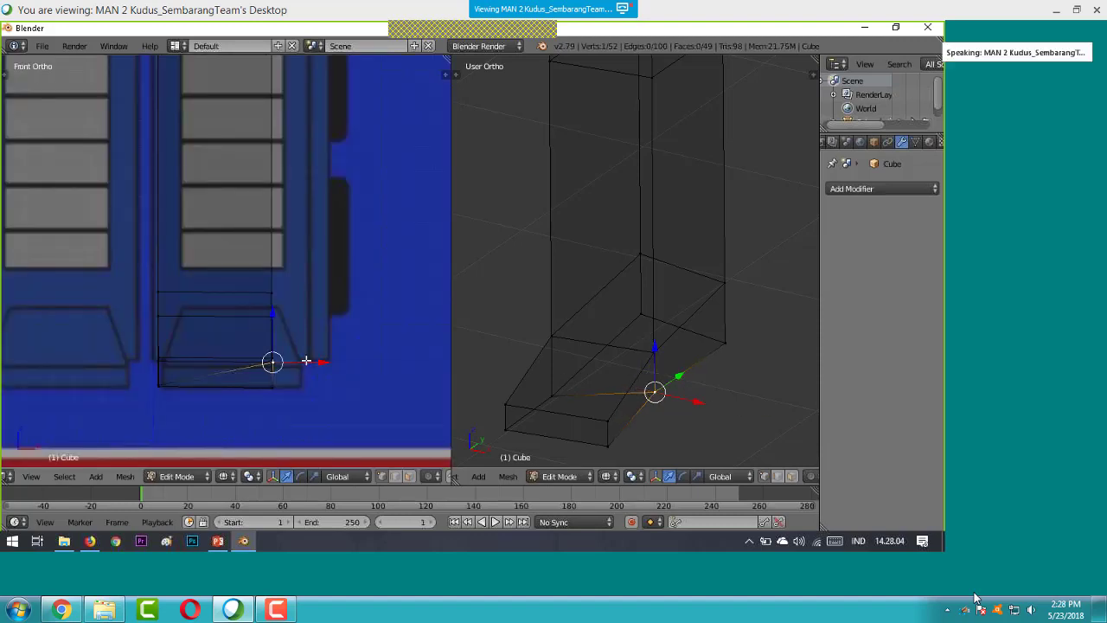
- Reselect the vertex under the foot and move it down along Z to the level of the sole
scroll(465, 477, "up", 2)
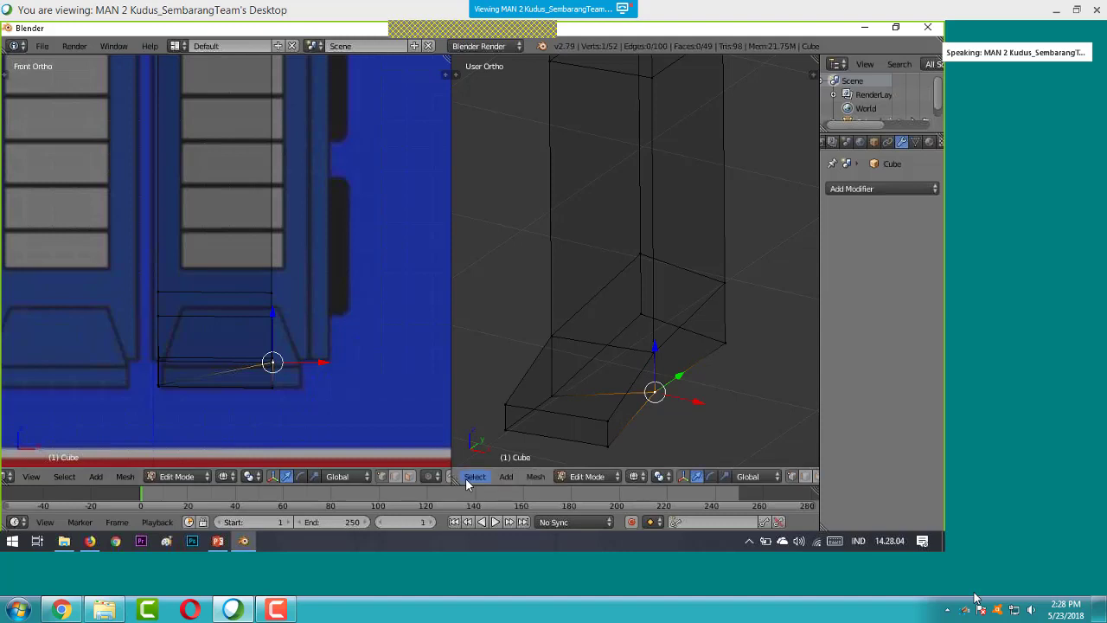
key("KP_3")
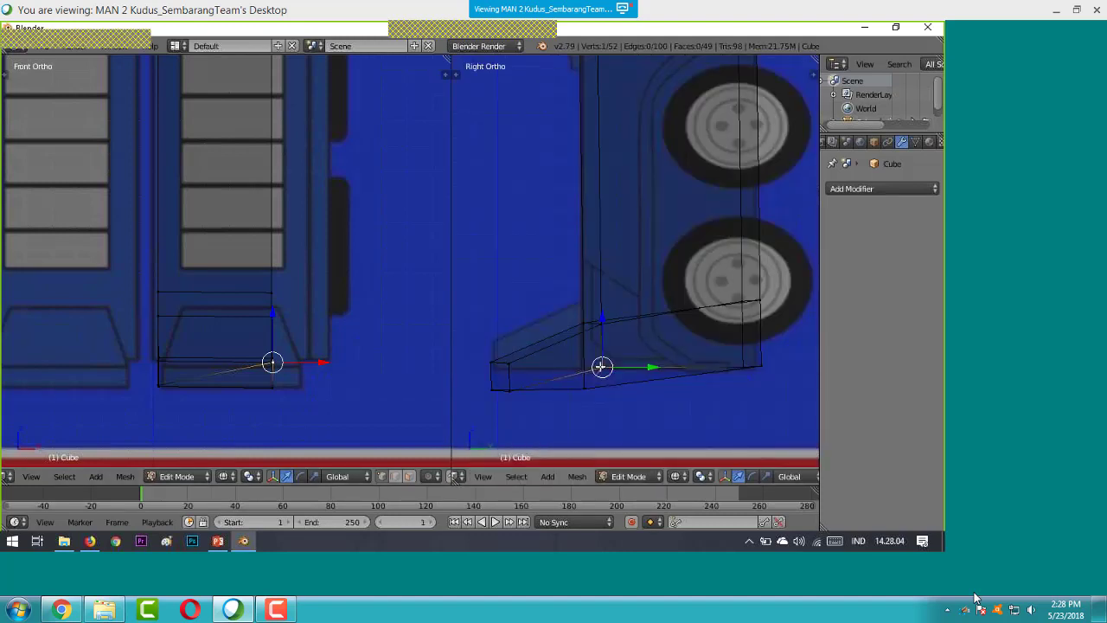
key("a")
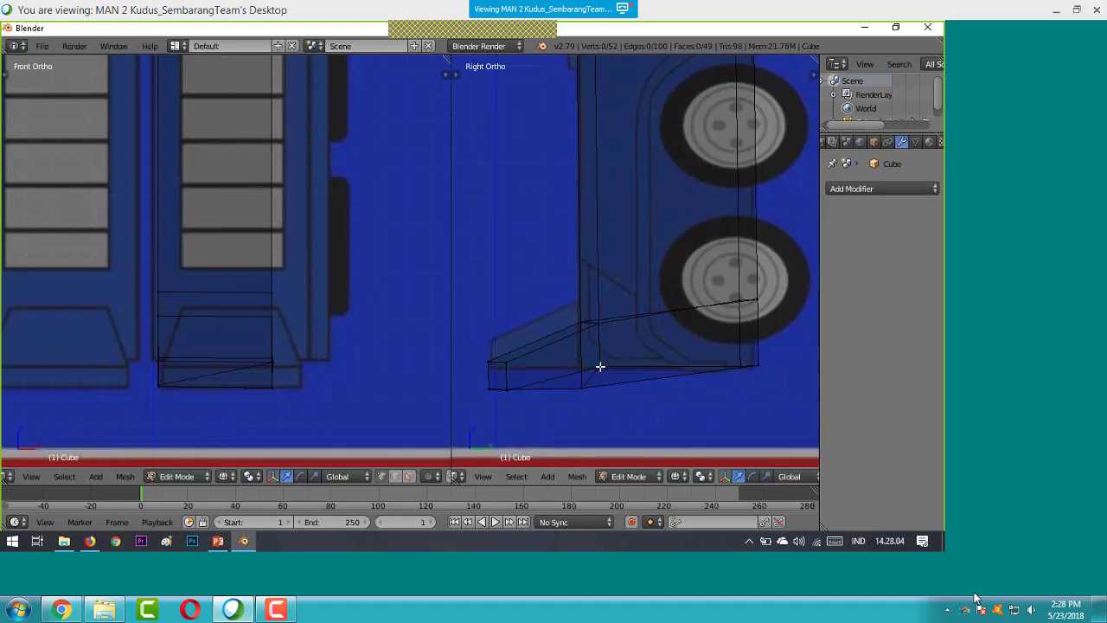
right_click(271, 364)
middle_click_drag(272, 364, 272, 363)
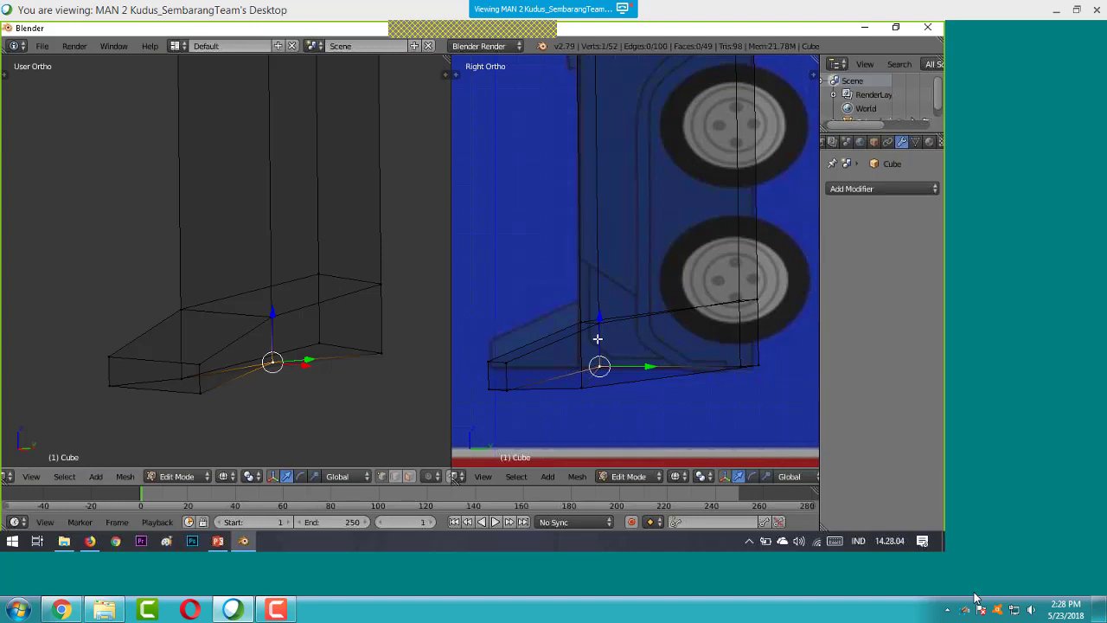
left_click_drag(597, 338, 493, 448)
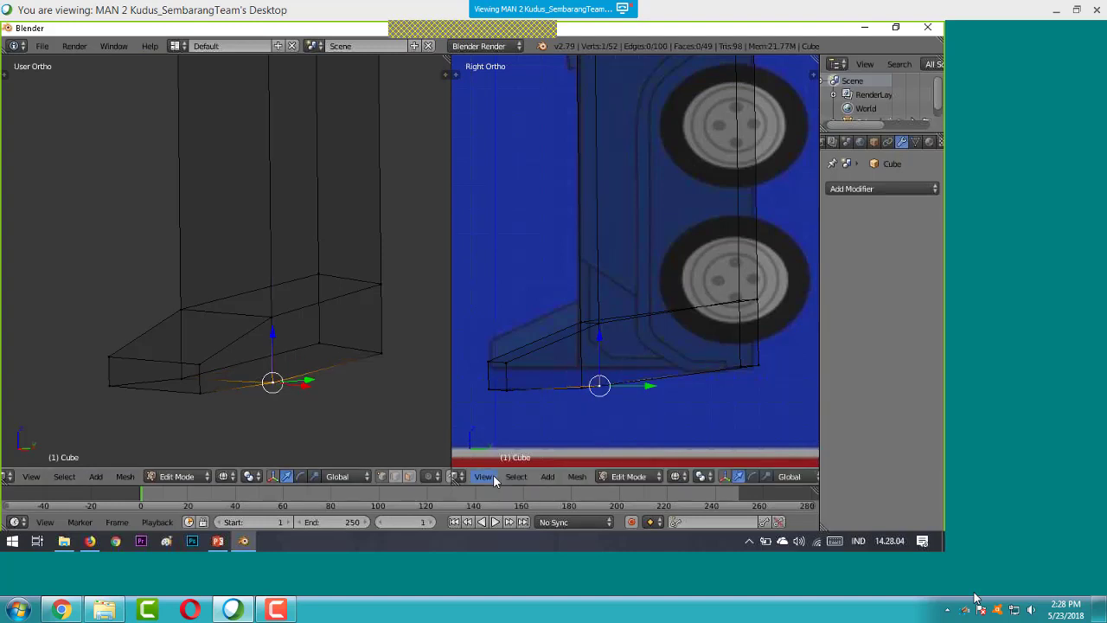
- Nudge the sole vertex slightly up along Z while checking it in the front orthographic view
left_click(40, 479)
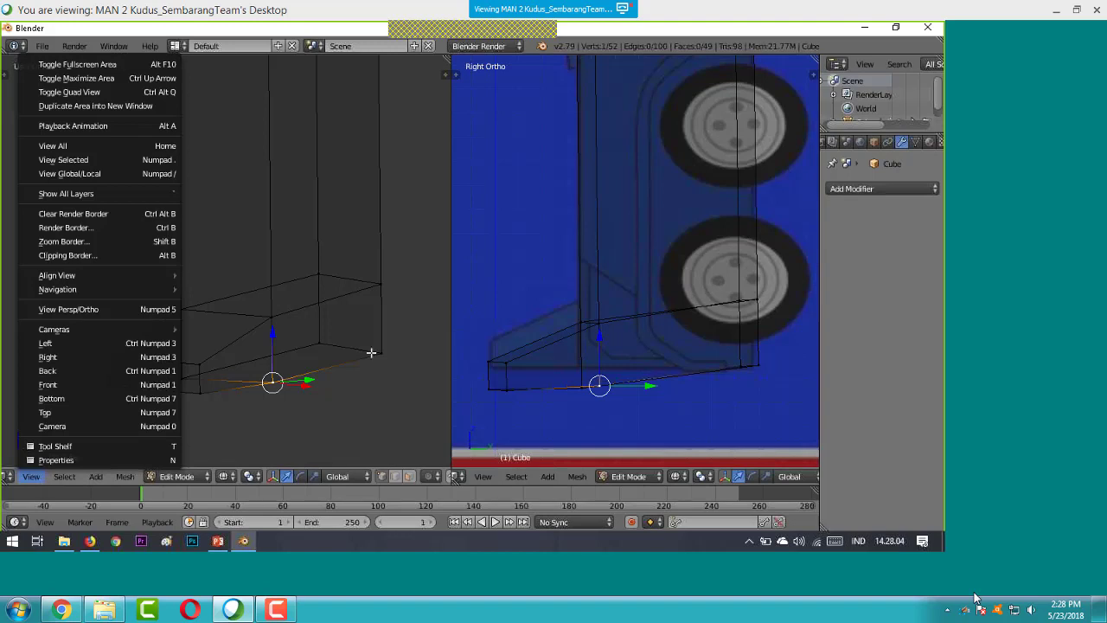
key("KP_1")
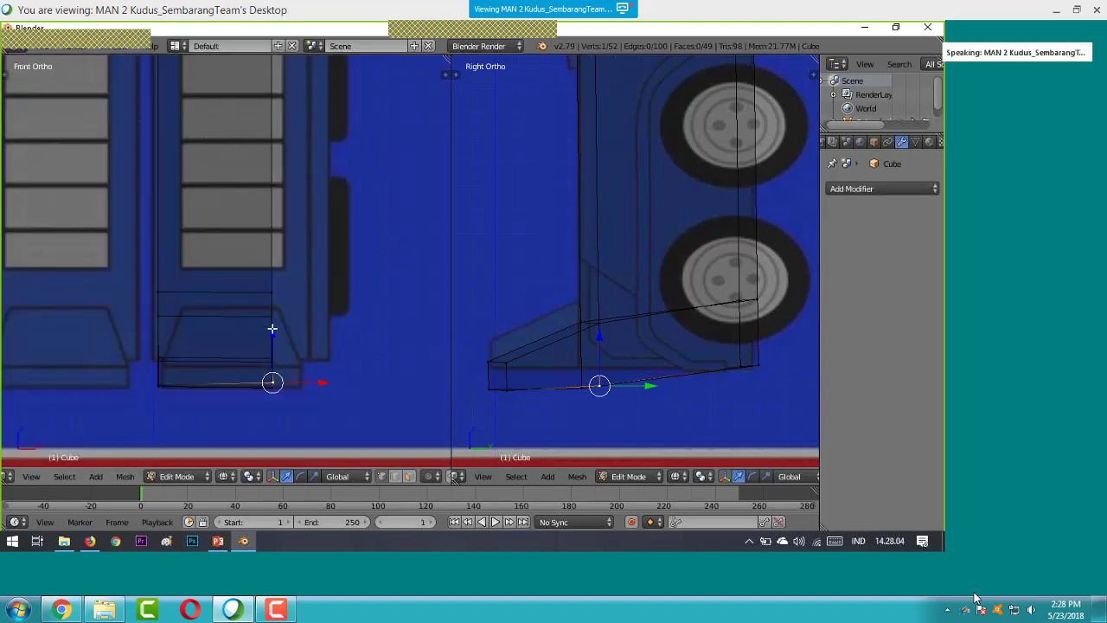
key("g")
key("z")
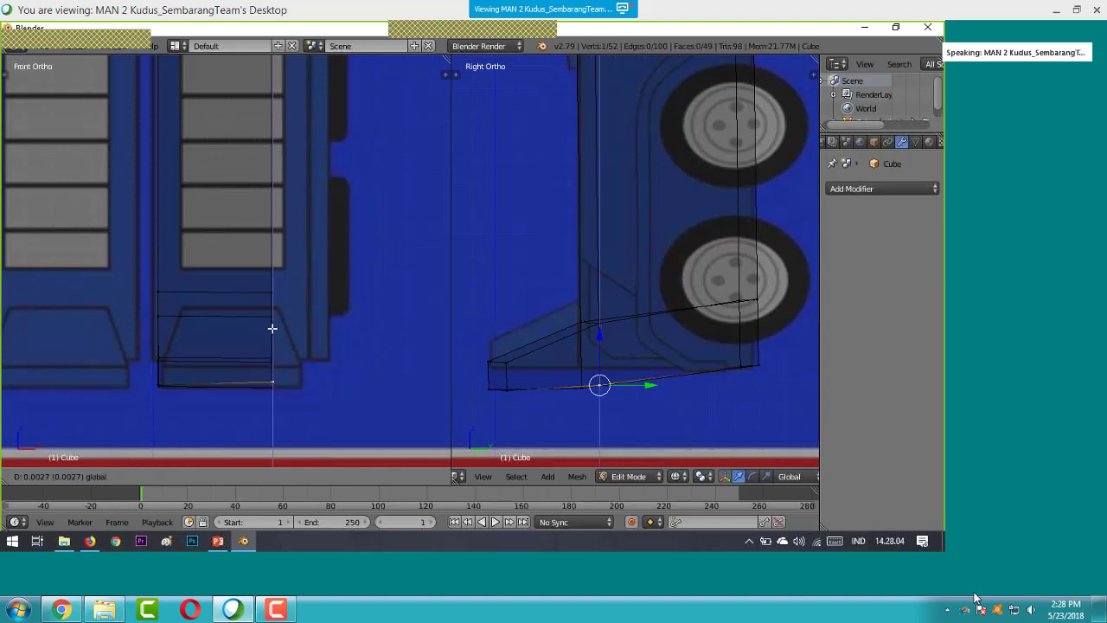
left_click(489, 324)
- Select the toe's front face and raise it along Z to the toe height in the side reference, and clear the selection
right_click(499, 335)
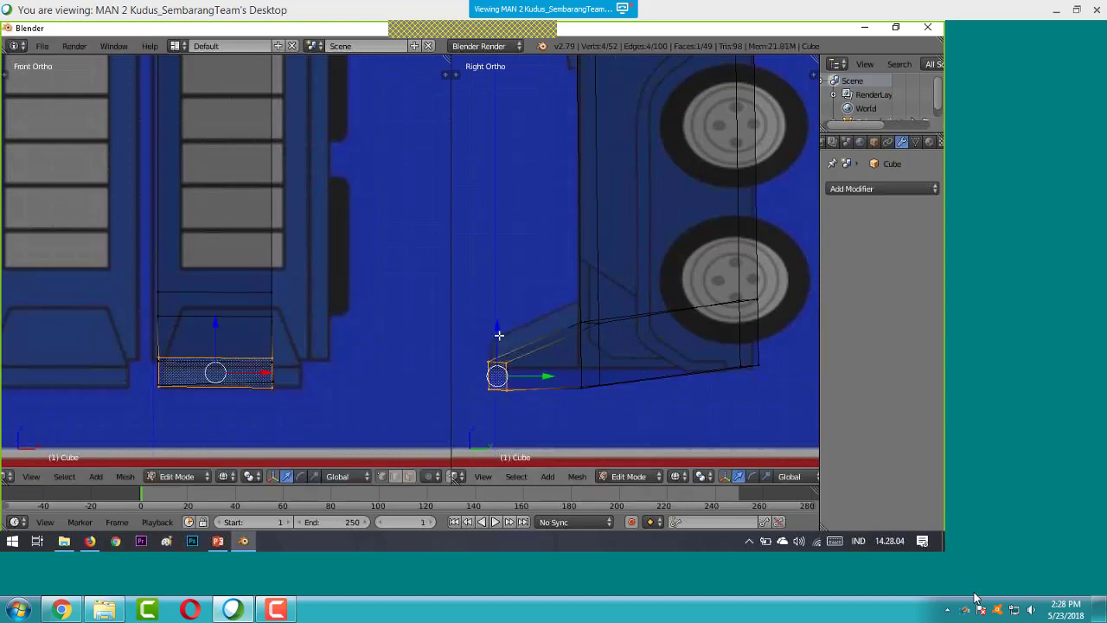
left_click_drag(499, 335, 501, 317)
key("a")
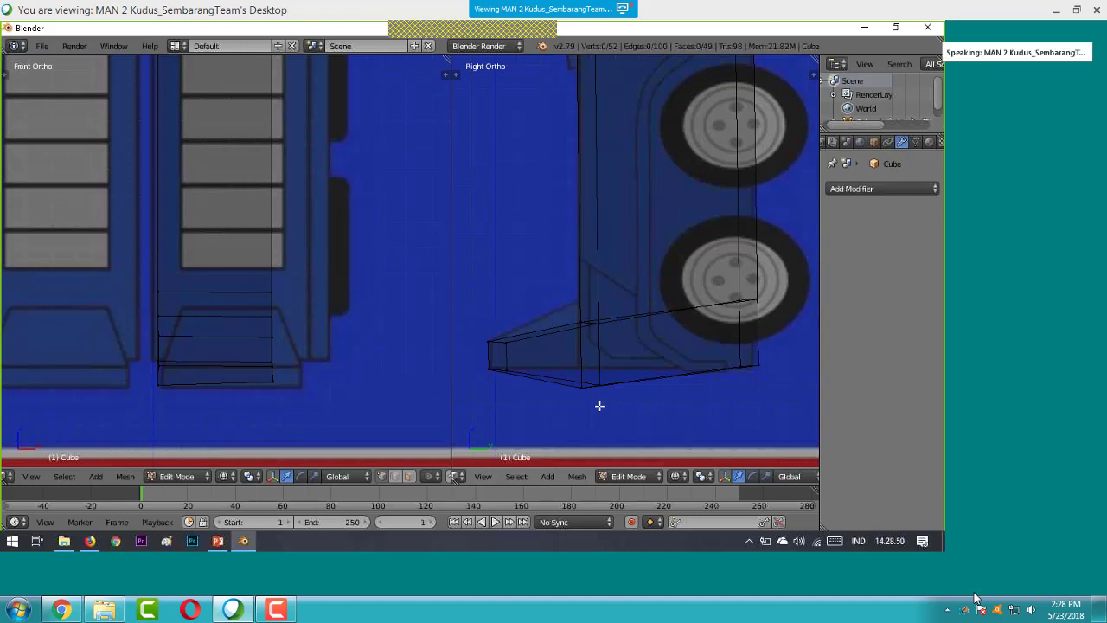
- Box-select the four vertices around the front of the ankle and raise them along Z until the sole is level with the toe
key("b")
left_click_drag(613, 409, 564, 305)
key("g")
key("z")
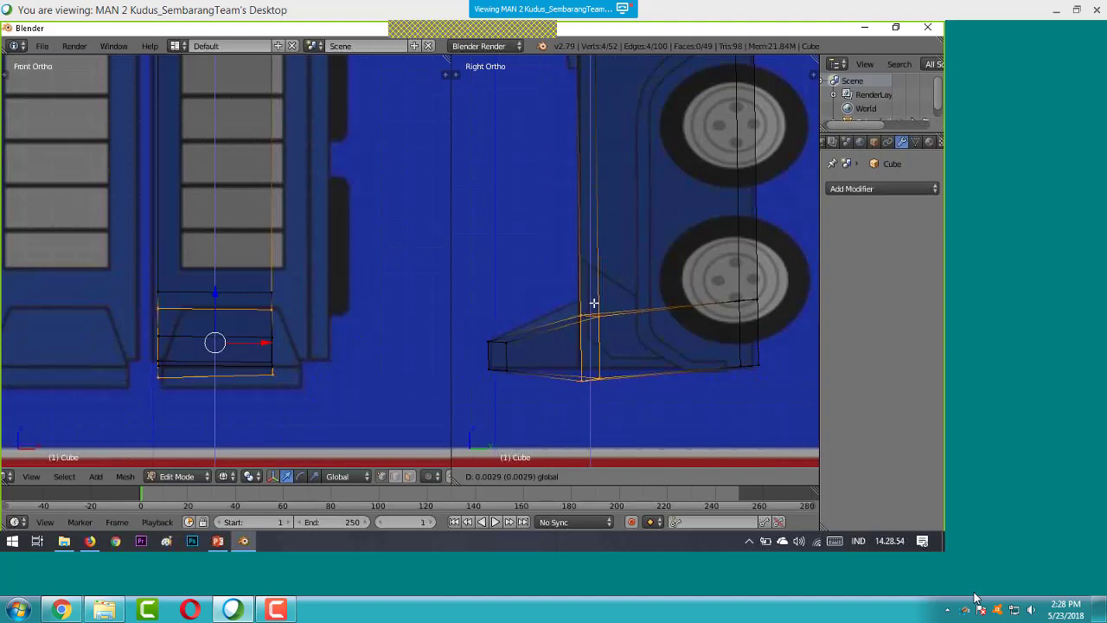
left_click(596, 291)
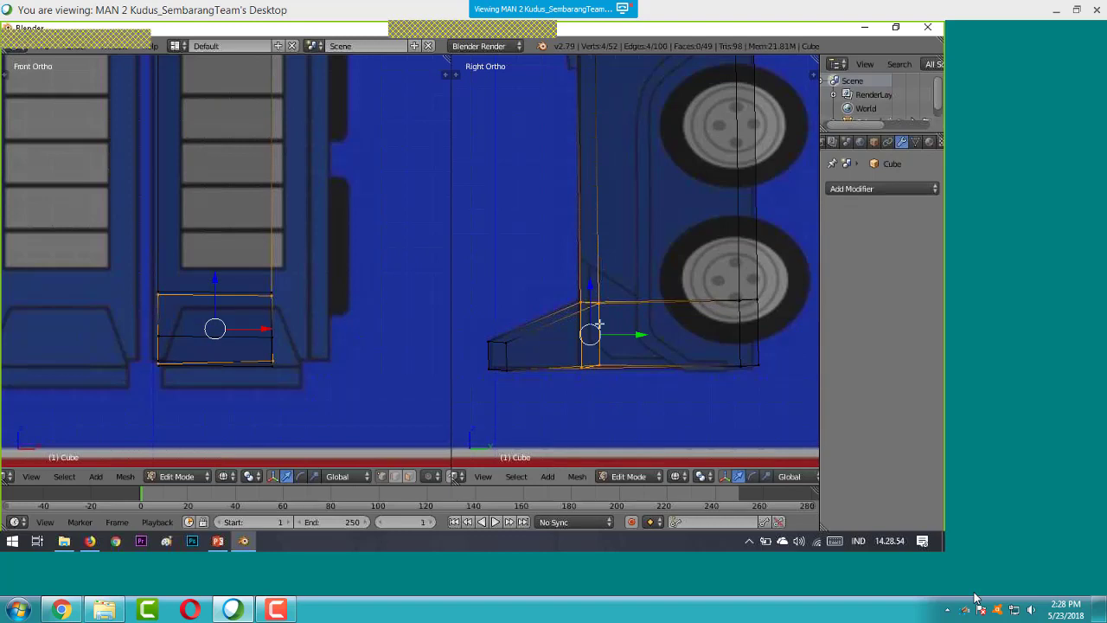
- Examine the leg and lower body against the side reference, including from an angled view
scroll(599, 324, "right", 2, "ctrl")
scroll(599, 323, "up", 3, "shift")
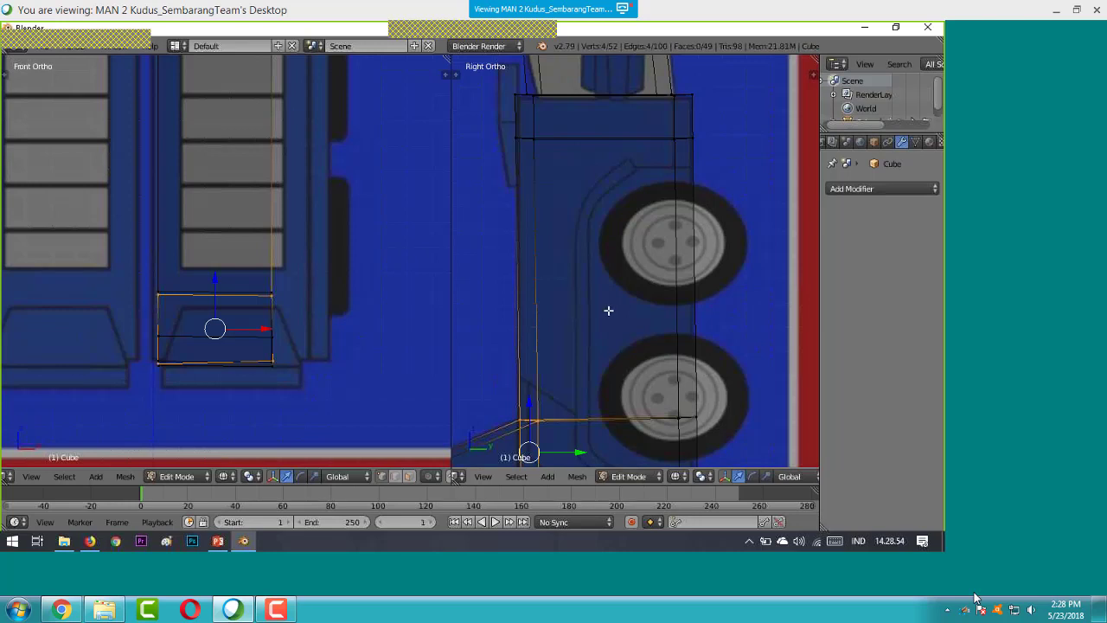
scroll(608, 309, "up", 2)
scroll(631, 277, "left", 2, "ctrl")
scroll(598, 230, "up", 2, "shift")
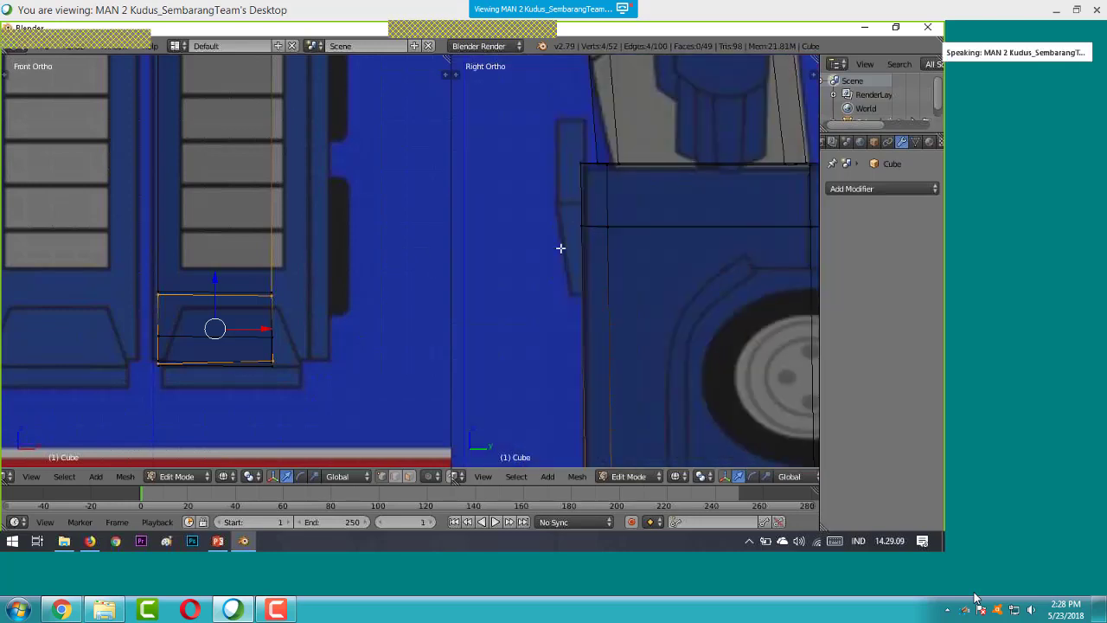
scroll(702, 481, "up", 2)
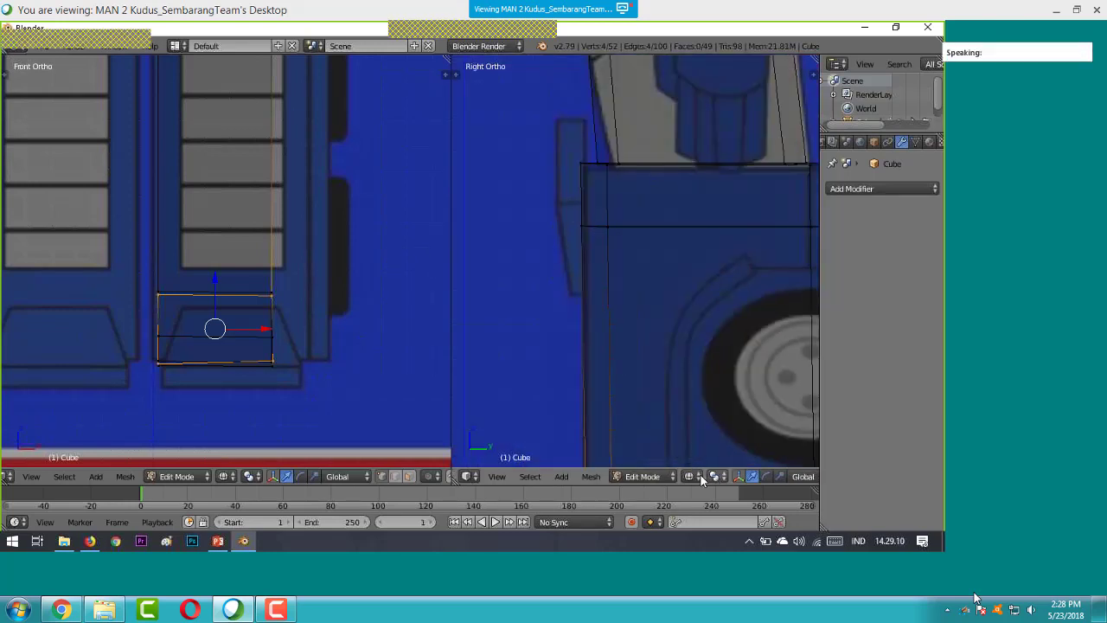
scroll(695, 477, "down", 4)
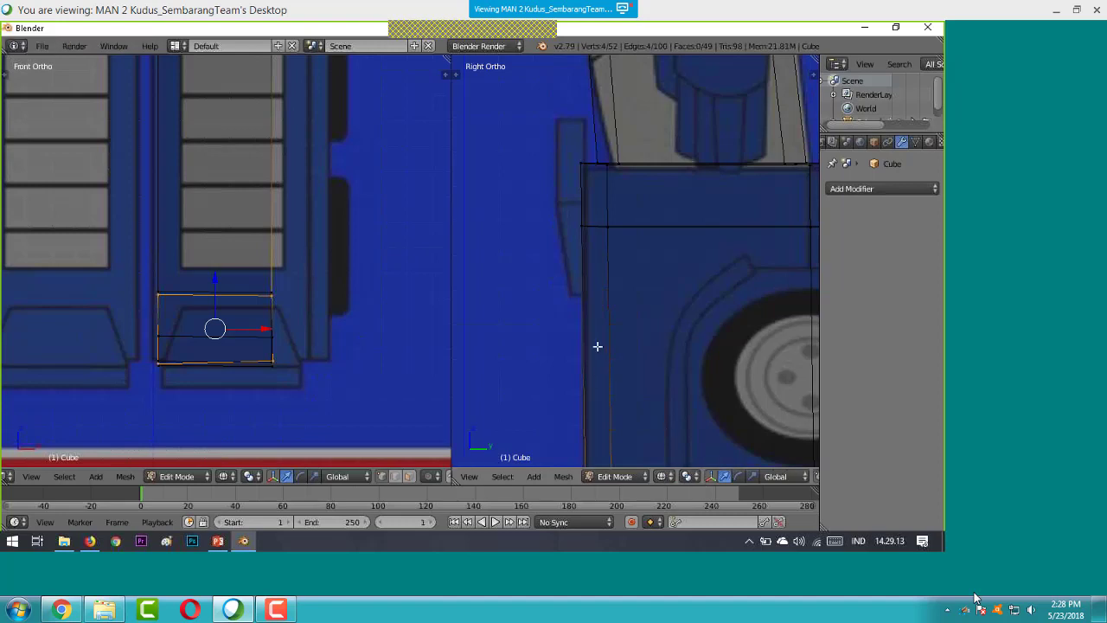
middle_click_drag(597, 346, 628, 349)
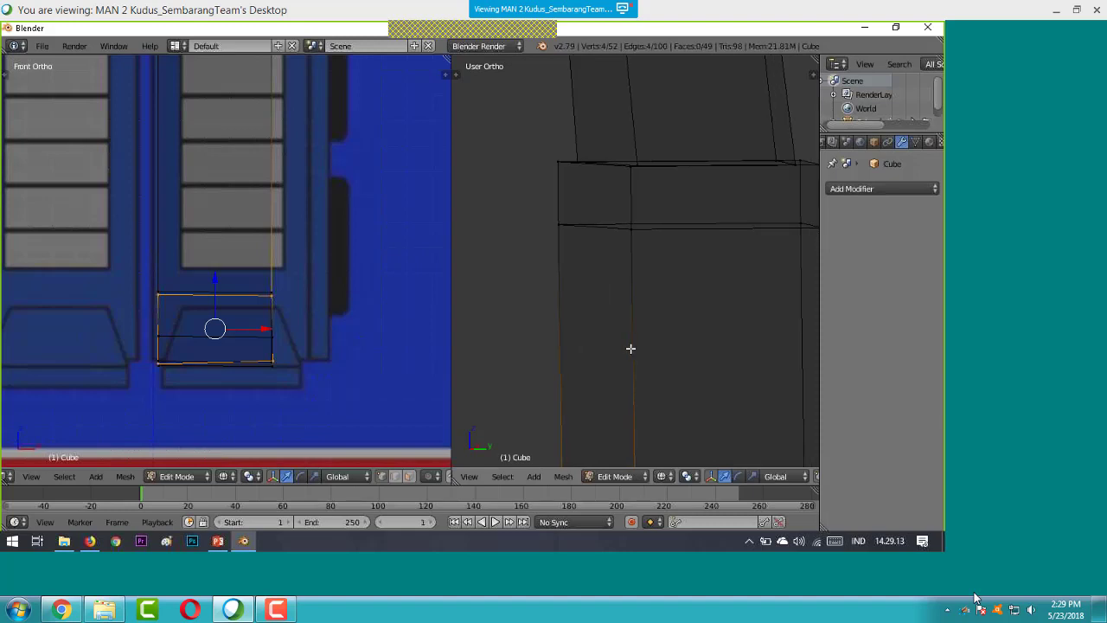
middle_click_drag(630, 349, 507, 358)
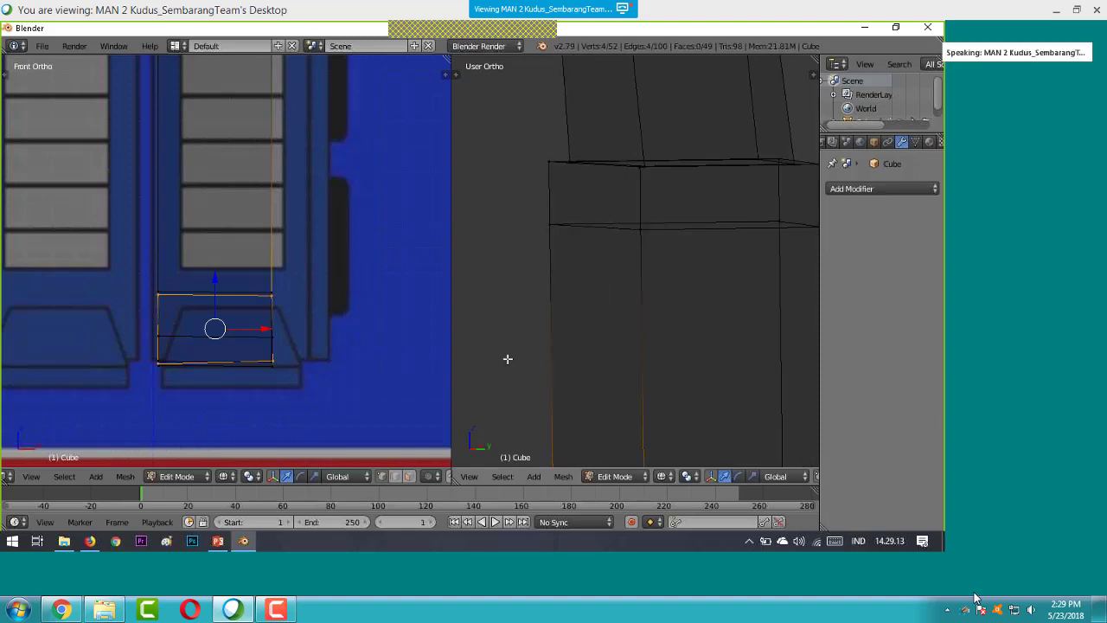
key("KP_3")
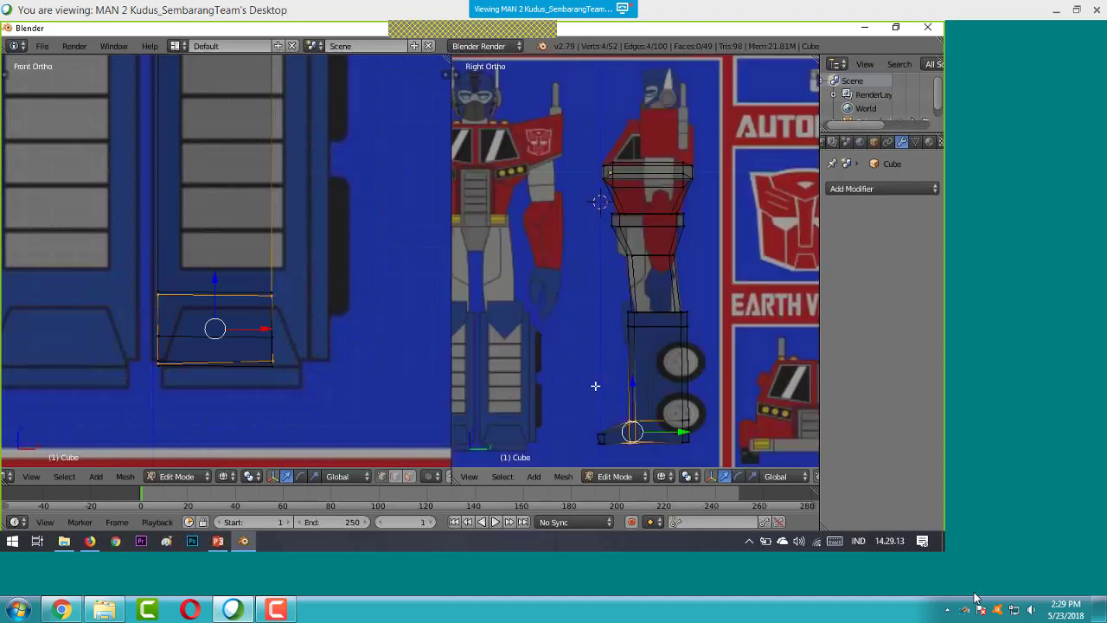
- Select the top face of the grey torso band and extrude it up to the top of the chest, and clear the selection
scroll(555, 356, "up", 4)
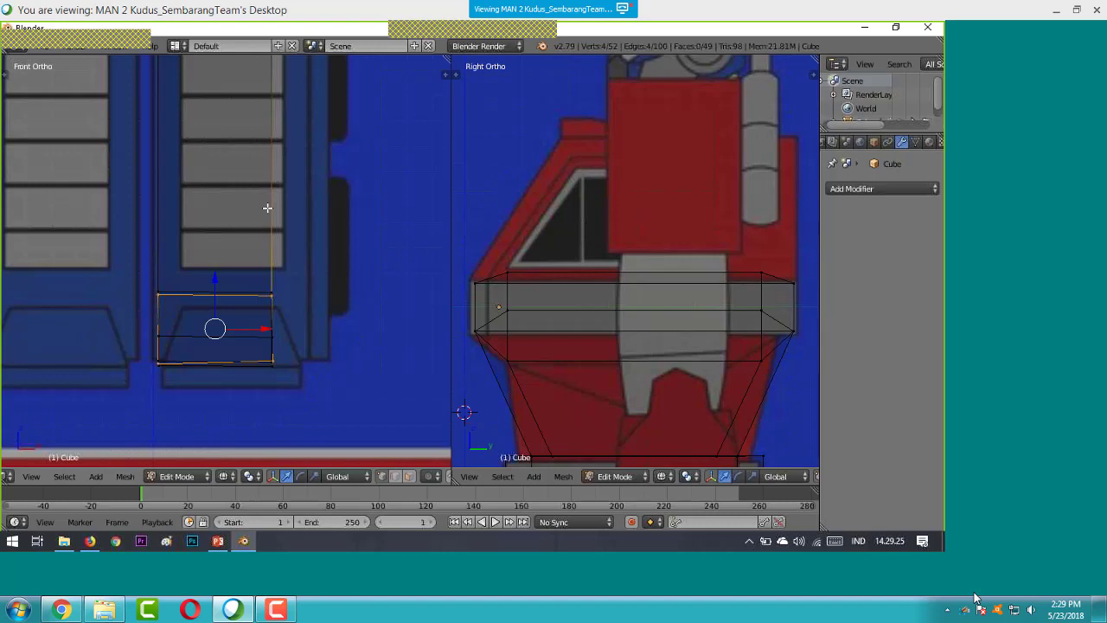
scroll(267, 207, "down", 1)
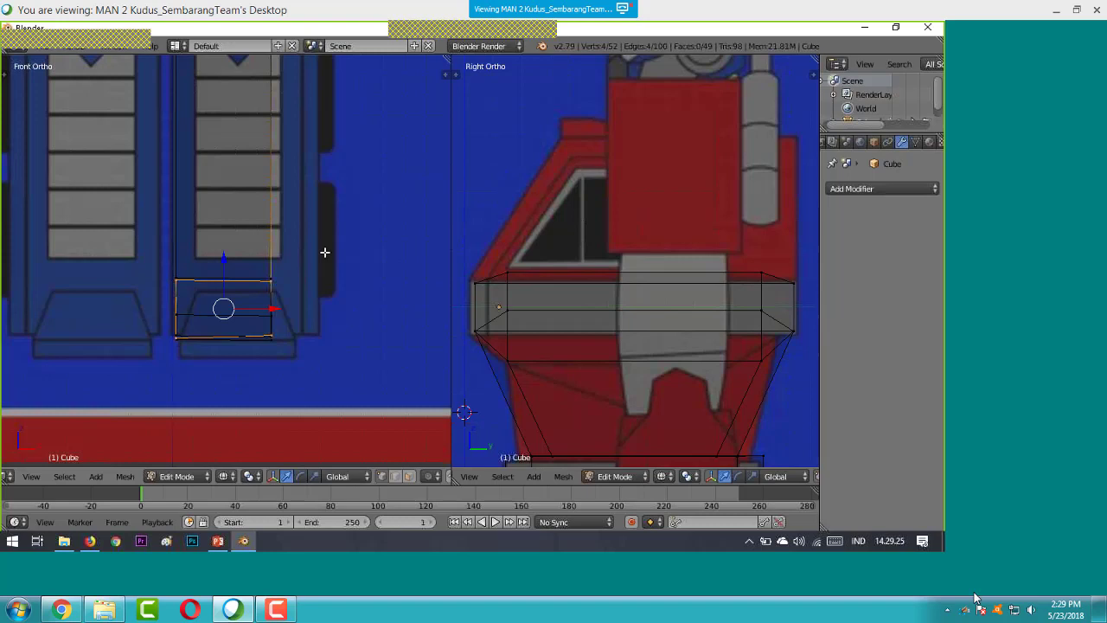
scroll(337, 259, "up", 5, "shift")
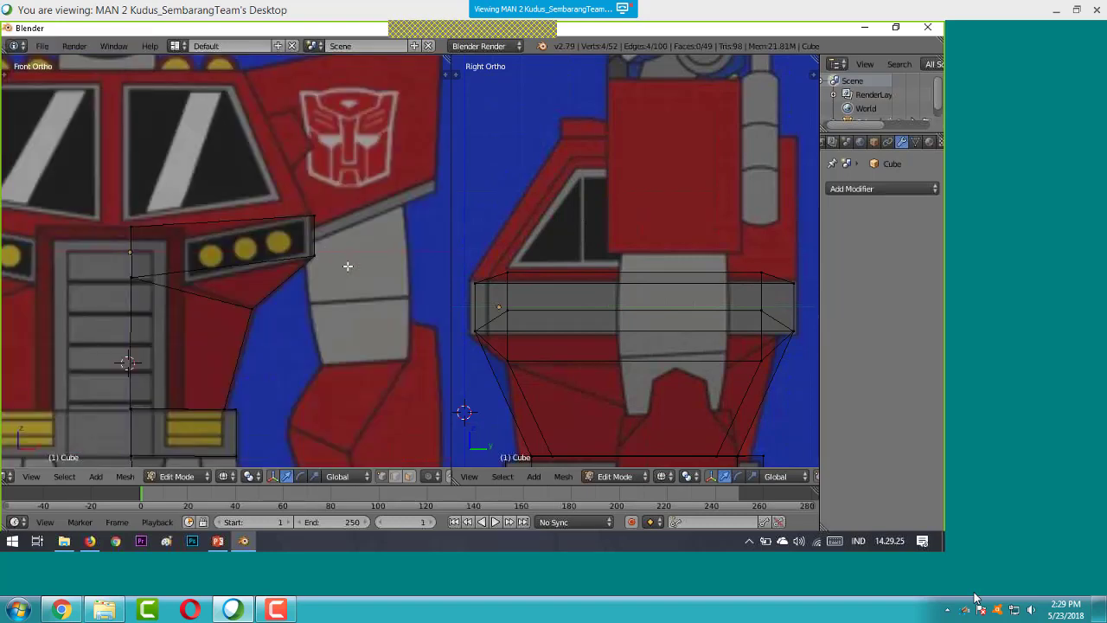
scroll(348, 266, "up", 1, "shift")
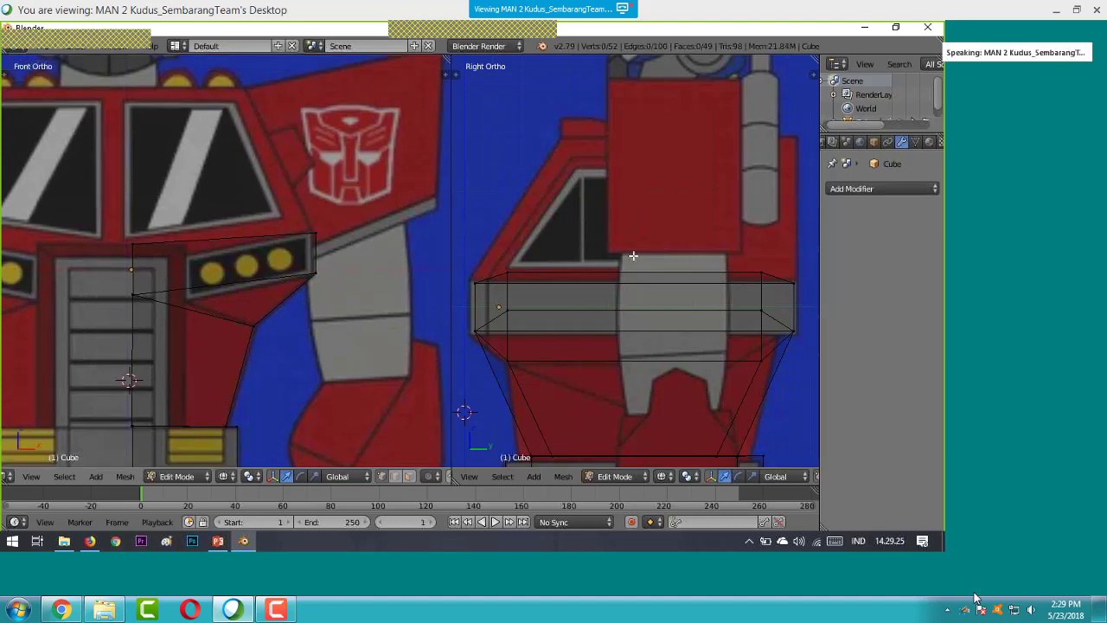
right_click(633, 256)
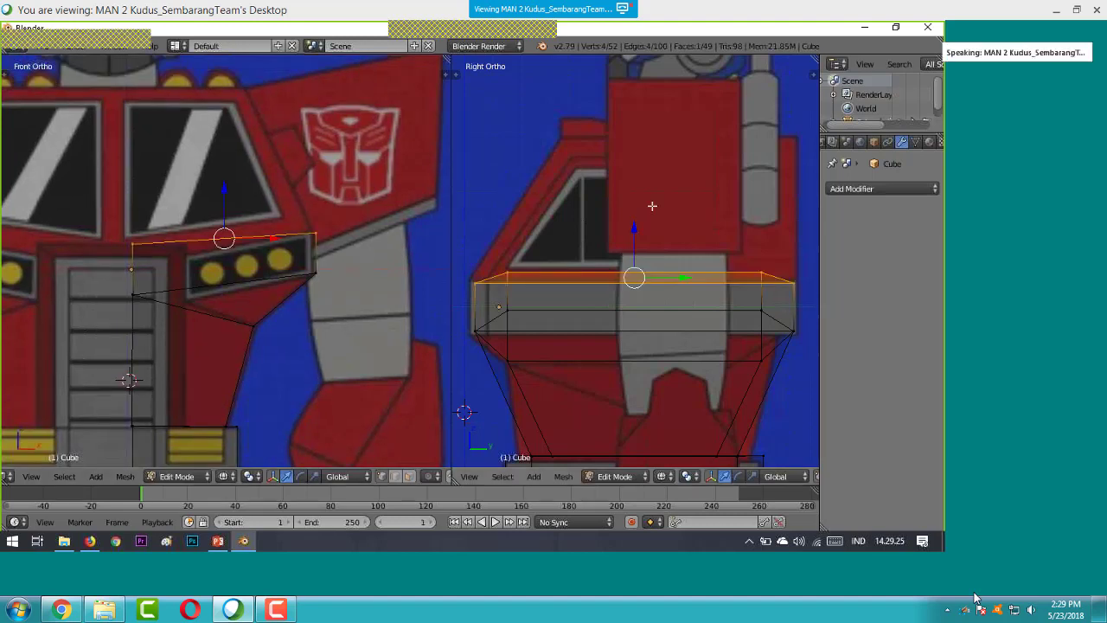
key("e")
left_click(489, 166)
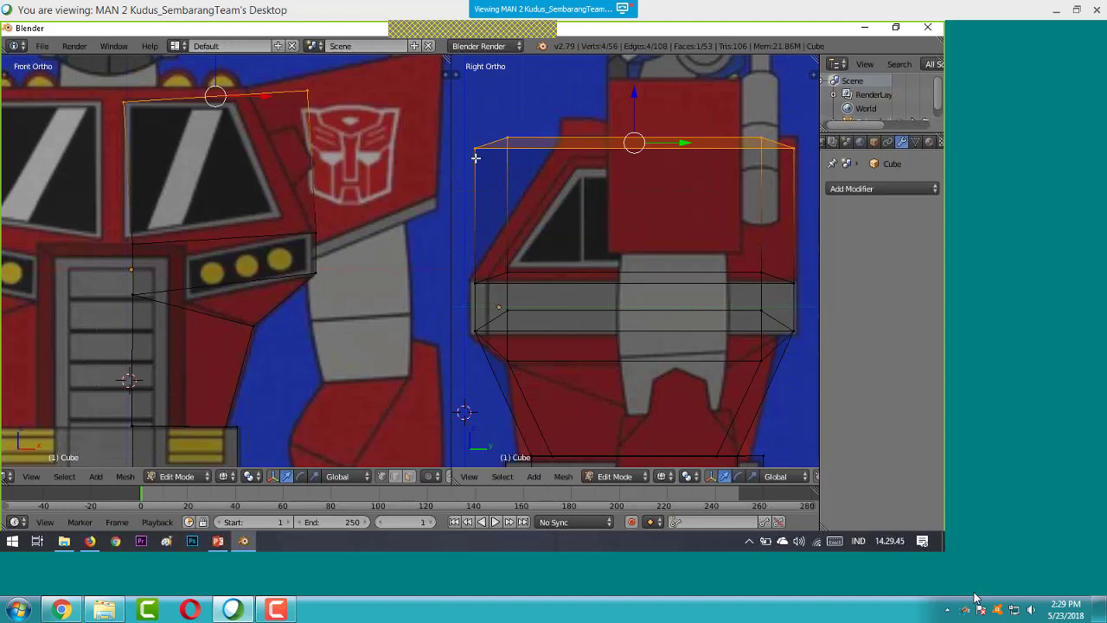
key("a")
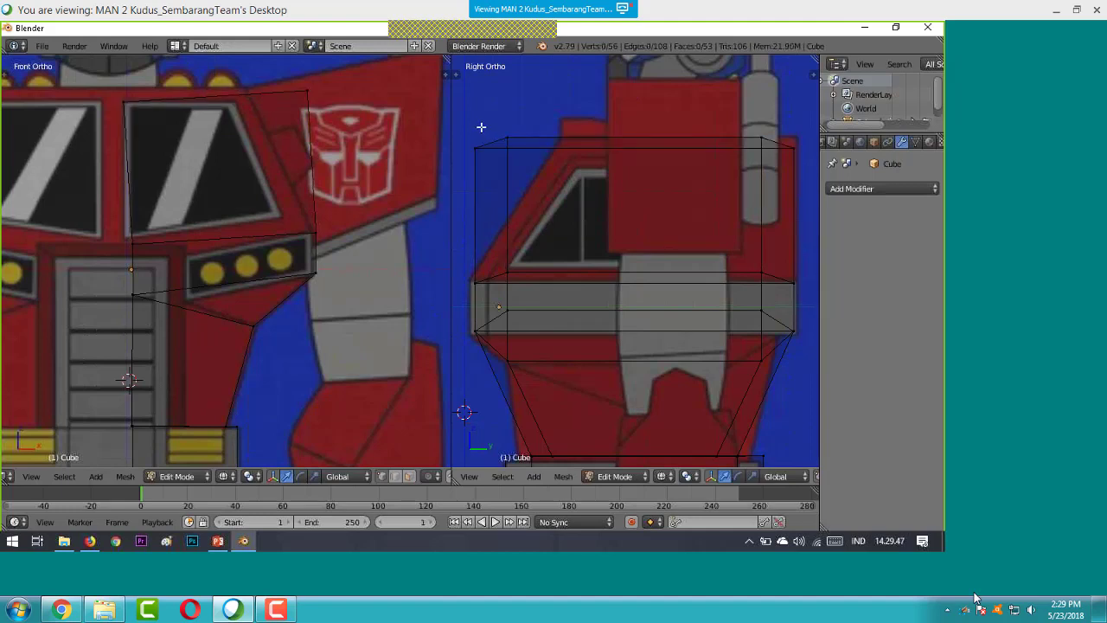
- Box-select the front vertices of the chest top and move them back along Y to match the sloped windshield in the side reference
key("b")
left_click_drag(469, 120, 613, 146)
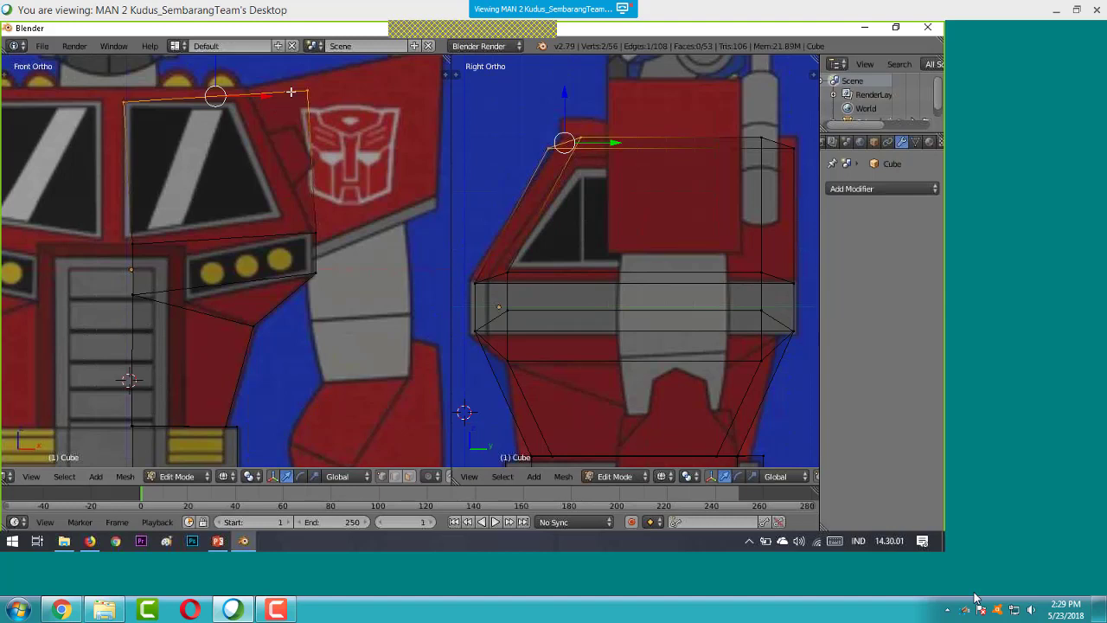
key("a")
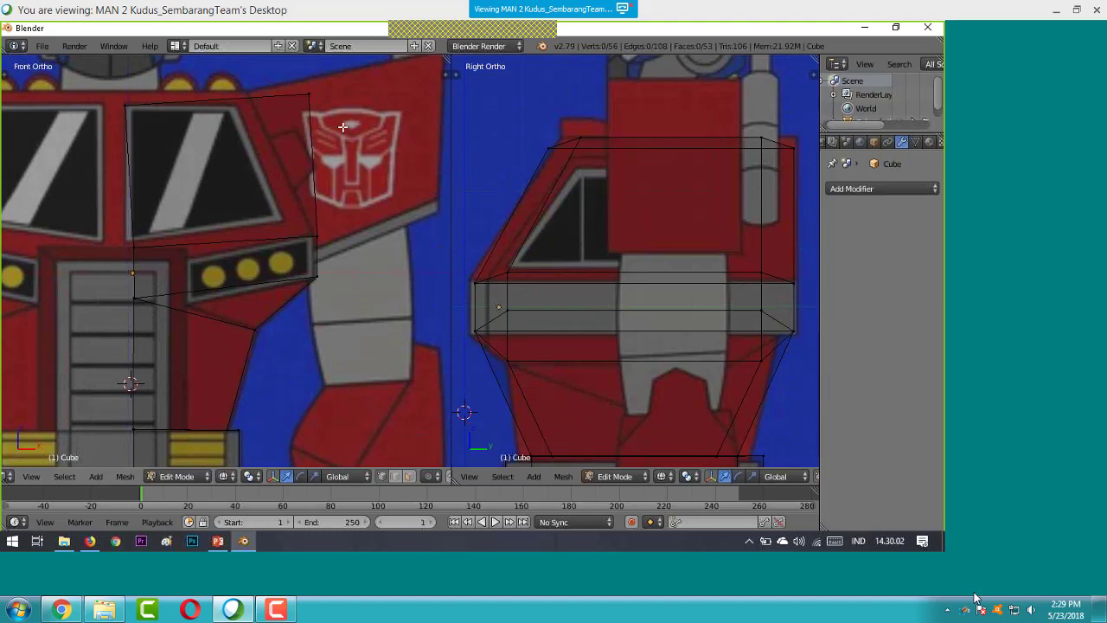
- Select the outer top edge of the chest and move it inward to the windshield's upper outer corner in the front reference
middle_click_drag(342, 127, 352, 171, "shift")
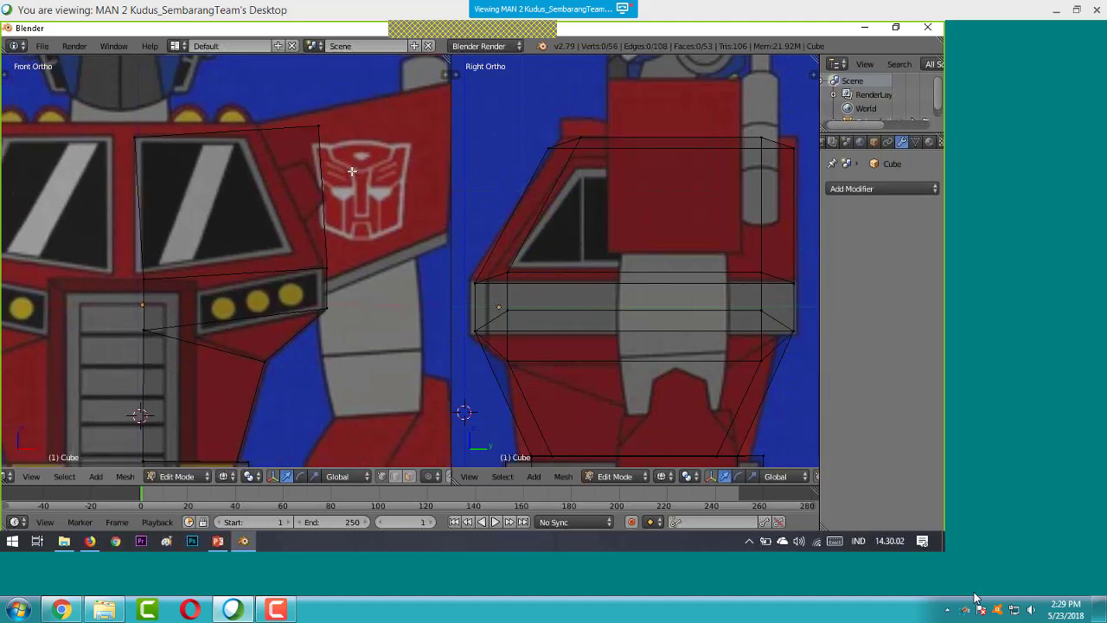
middle_click_drag(286, 142, 300, 186, "shift")
right_click(300, 185)
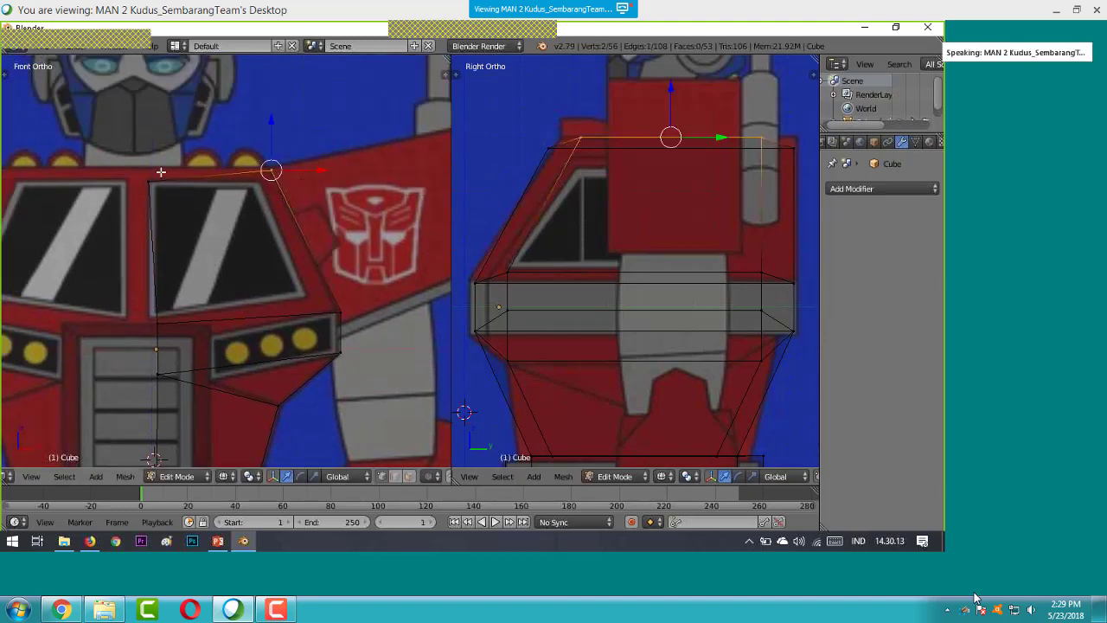
key("a")
- Box-select the chest's top edge at the center line and raise it about 0.045 along Z to level the chest top
key("b")
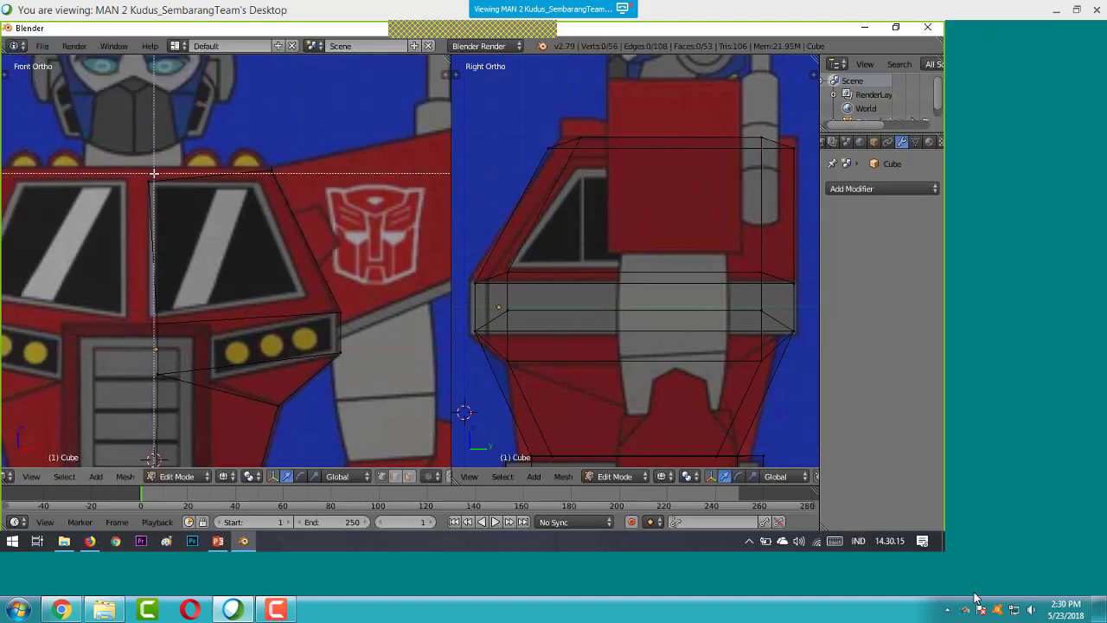
left_click_drag(152, 173, 144, 161)
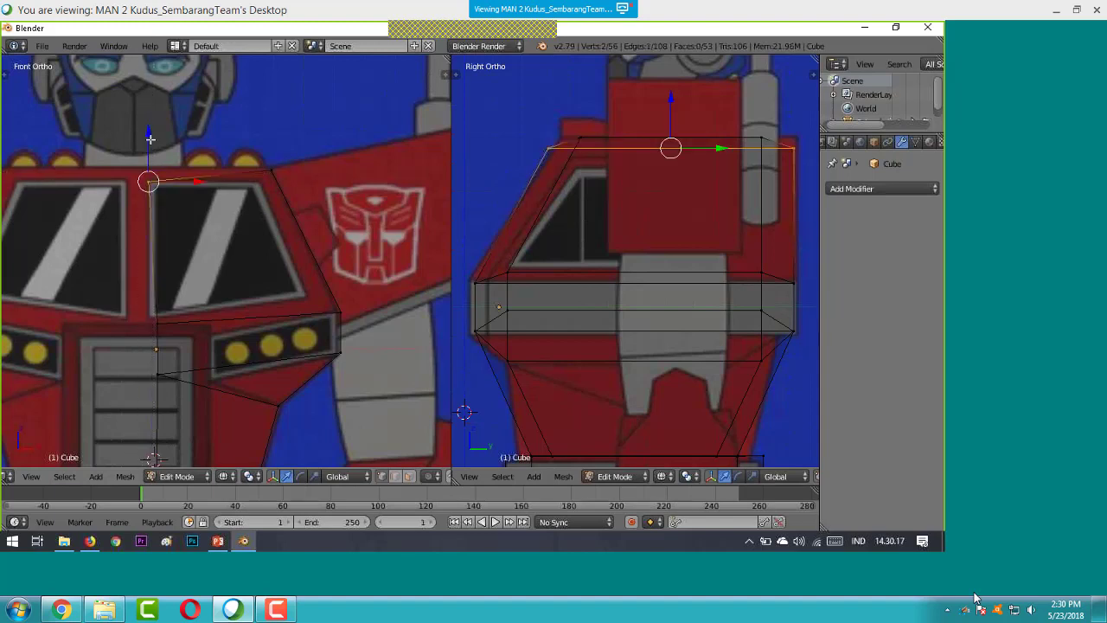
key("g")
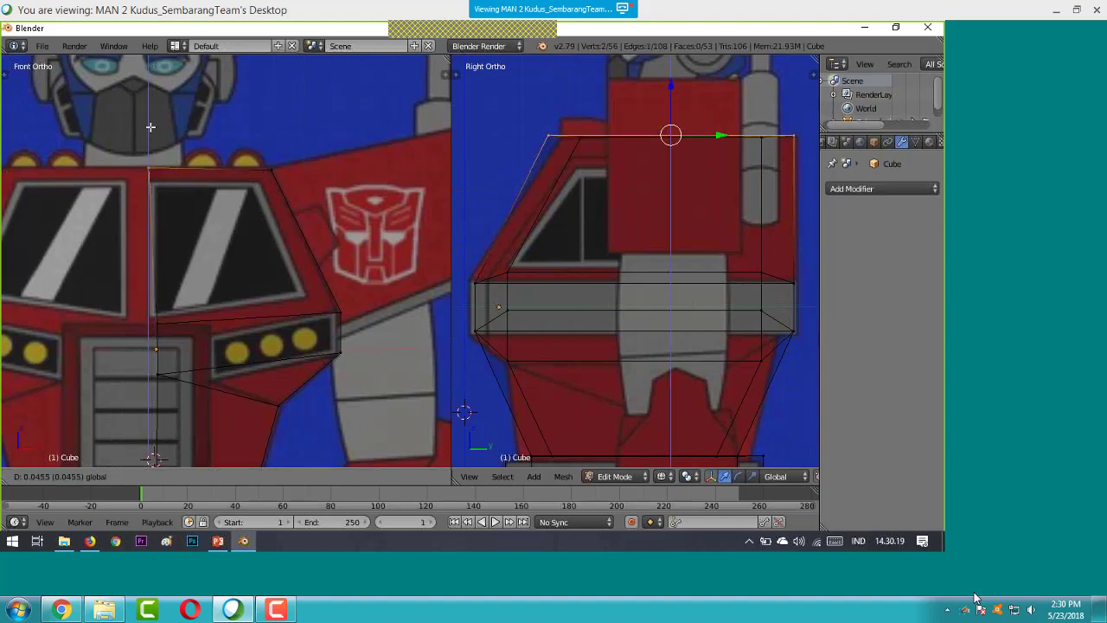
left_click(150, 127)
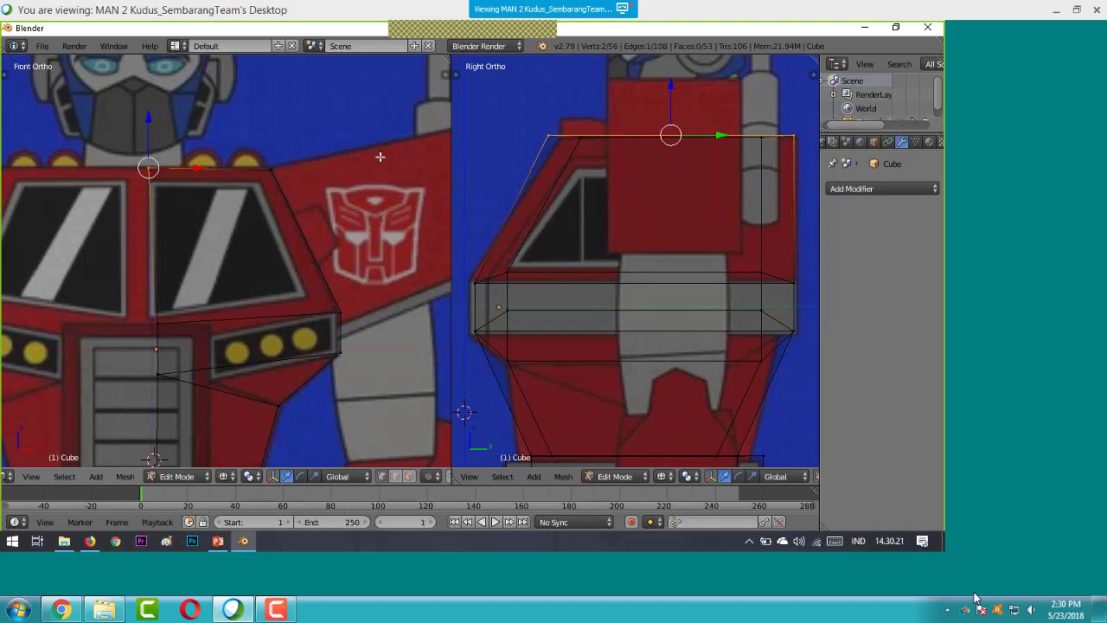
key("a")
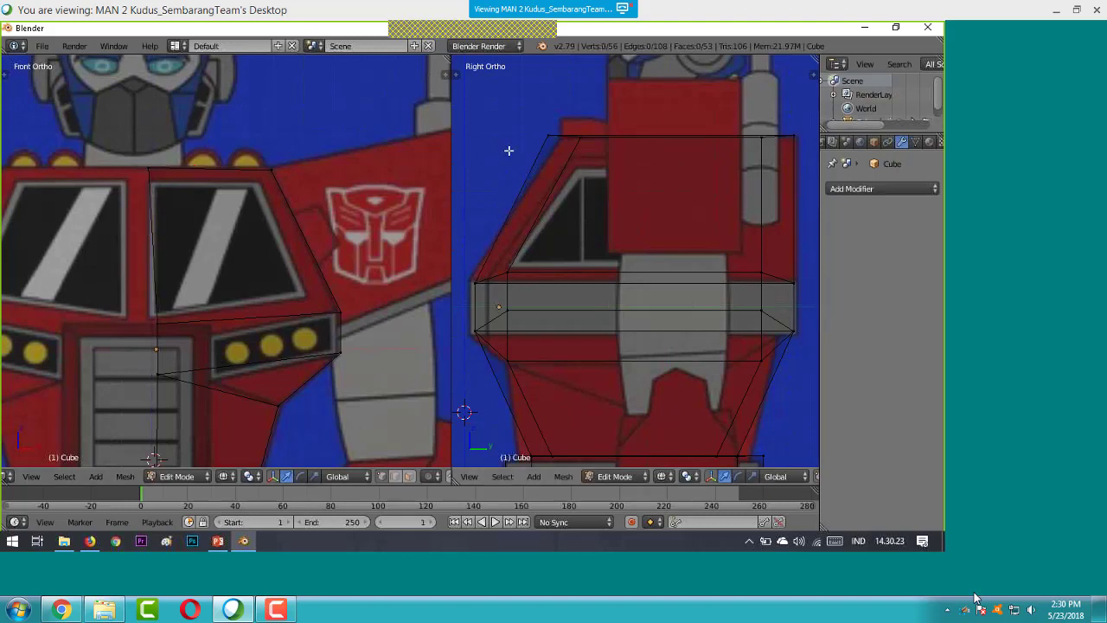
- Box-select the front center vertex of the chest top, move it back along Y to the windshield slope, and clear the selection
key("b")
left_click_drag(540, 122, 588, 143)
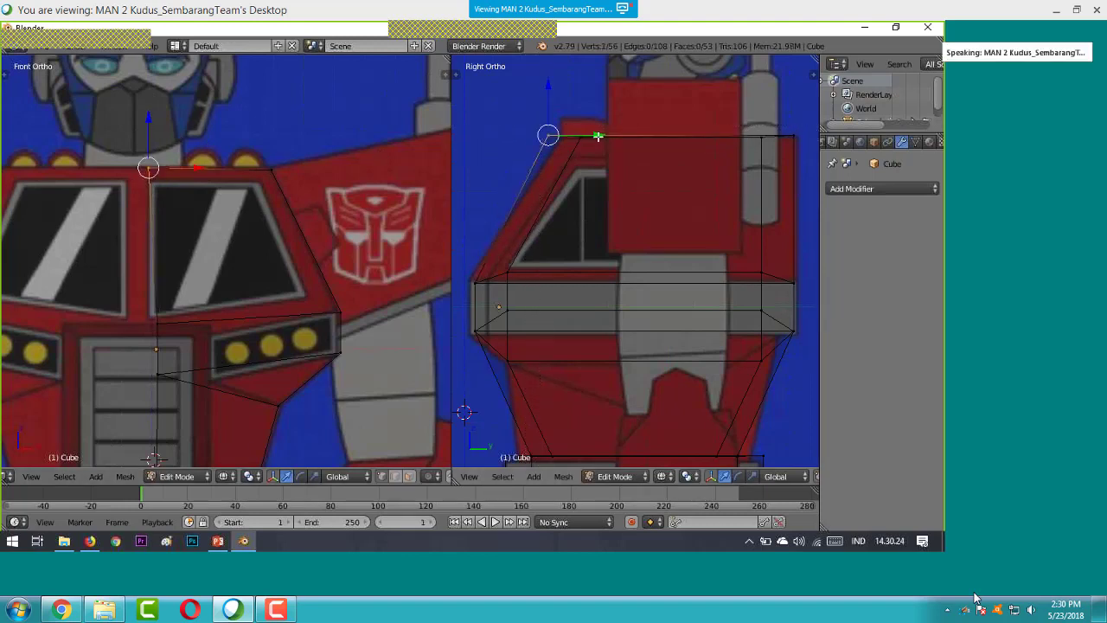
key("g")
left_click(610, 139)
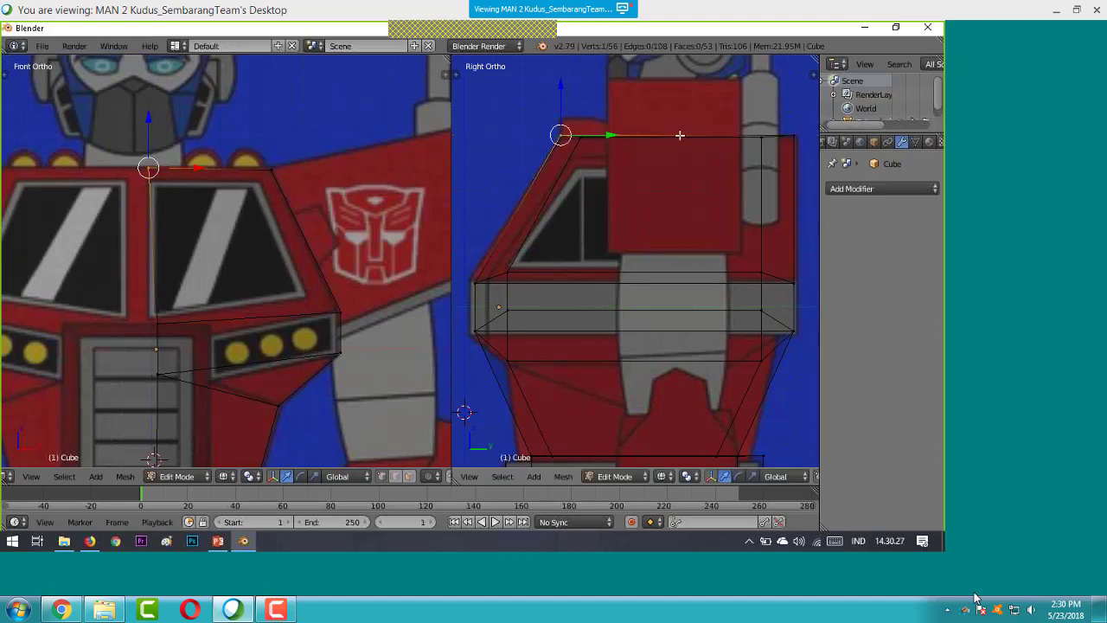
middle_click_drag(680, 135, 665, 161, "shift")
middle_click_drag(640, 213, 630, 215, "shift")
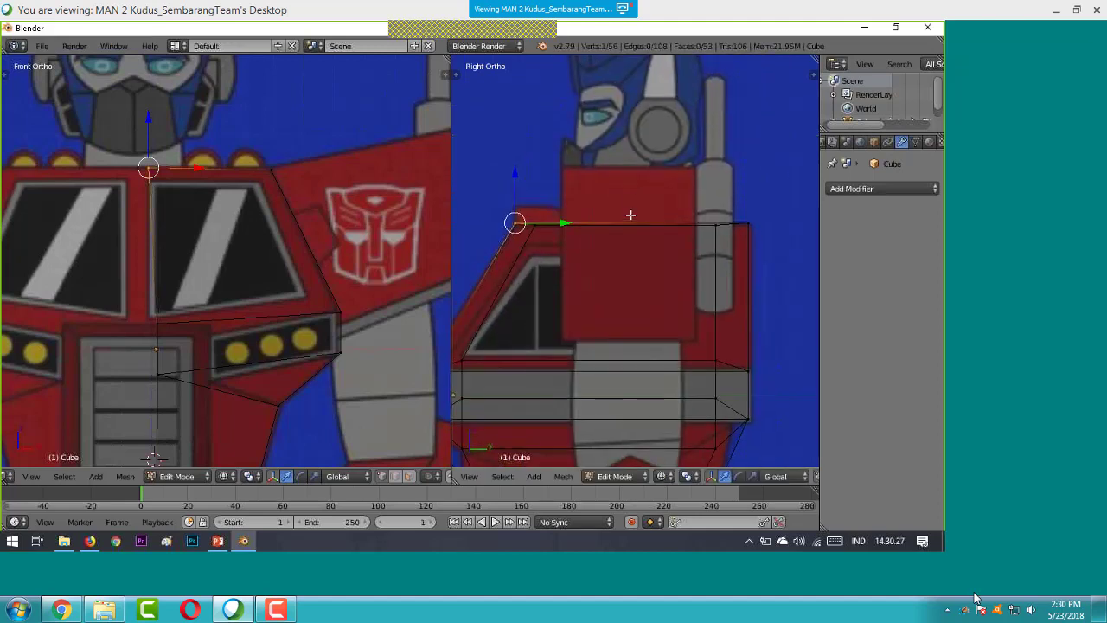
key("a")
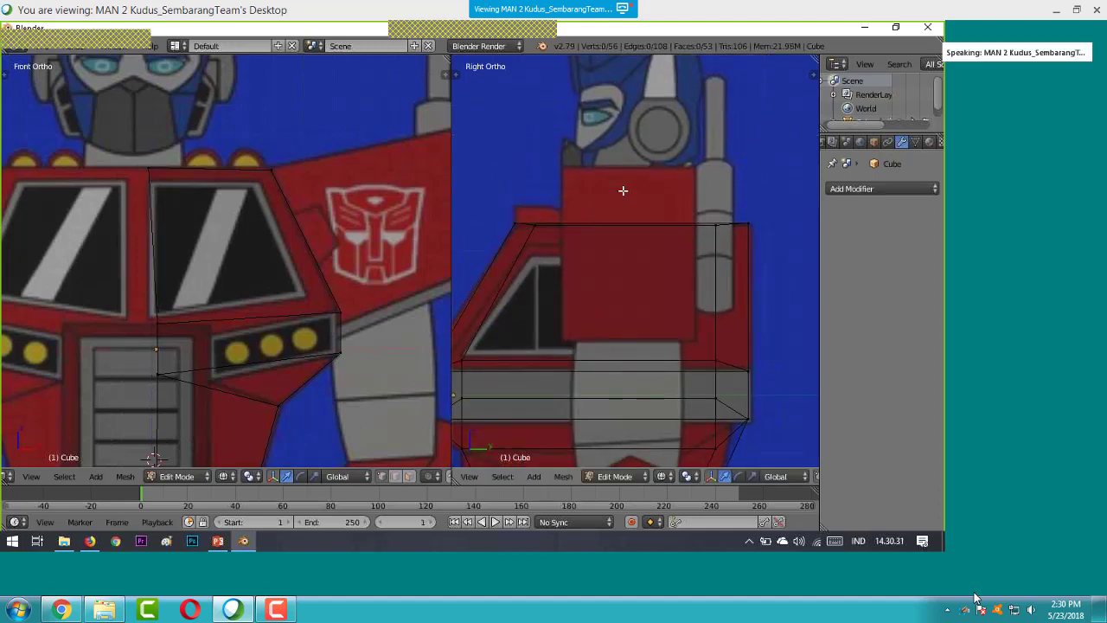
- Box-select the four top vertices of the chest to select its top face
key("b")
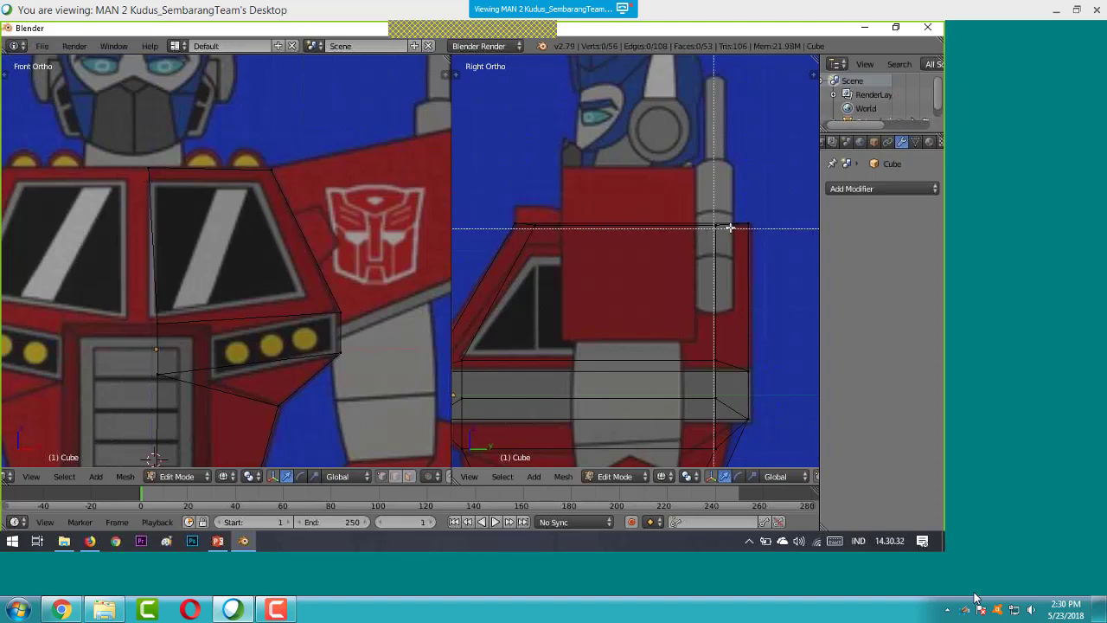
left_click_drag(770, 228, 484, 195)
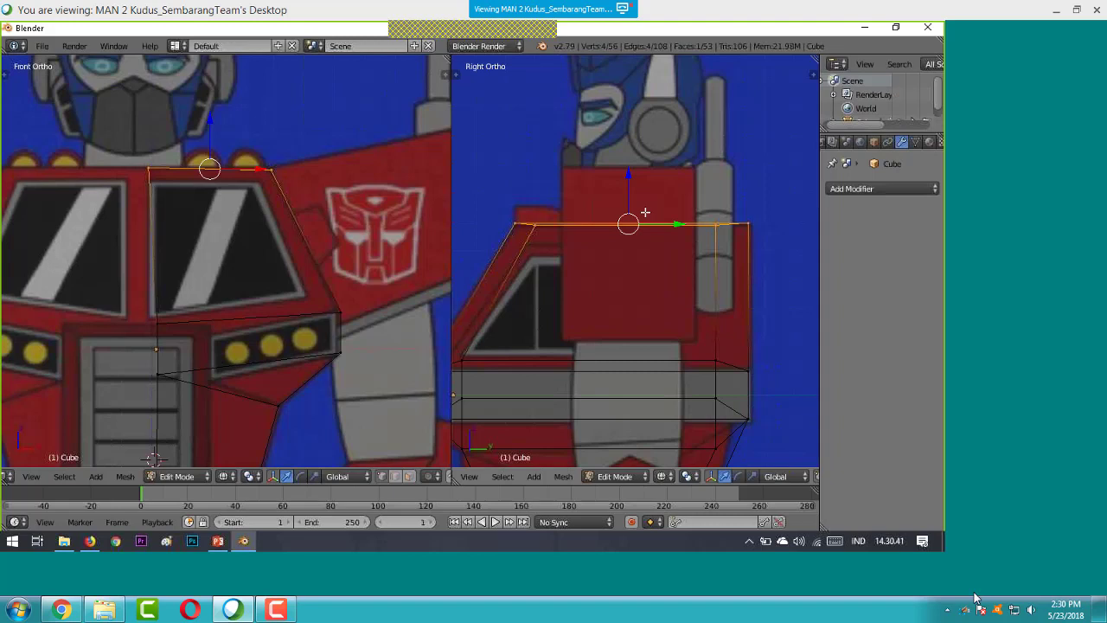
- Try to extrude the chest's top face upward by about 0.09, undo it, and view the face from above
key("e")
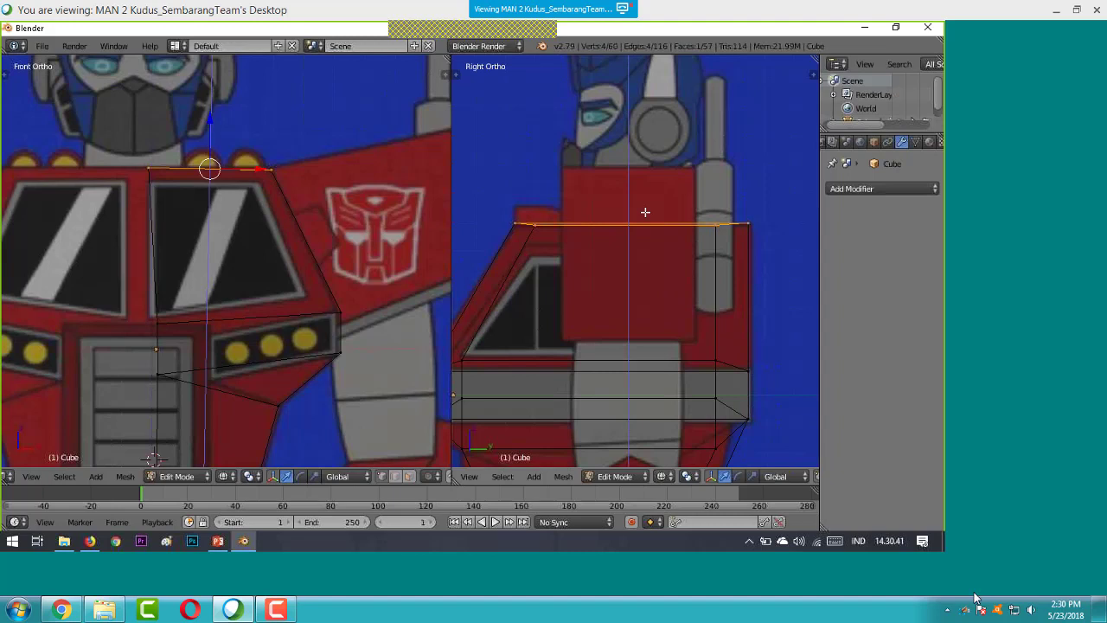
key("e")
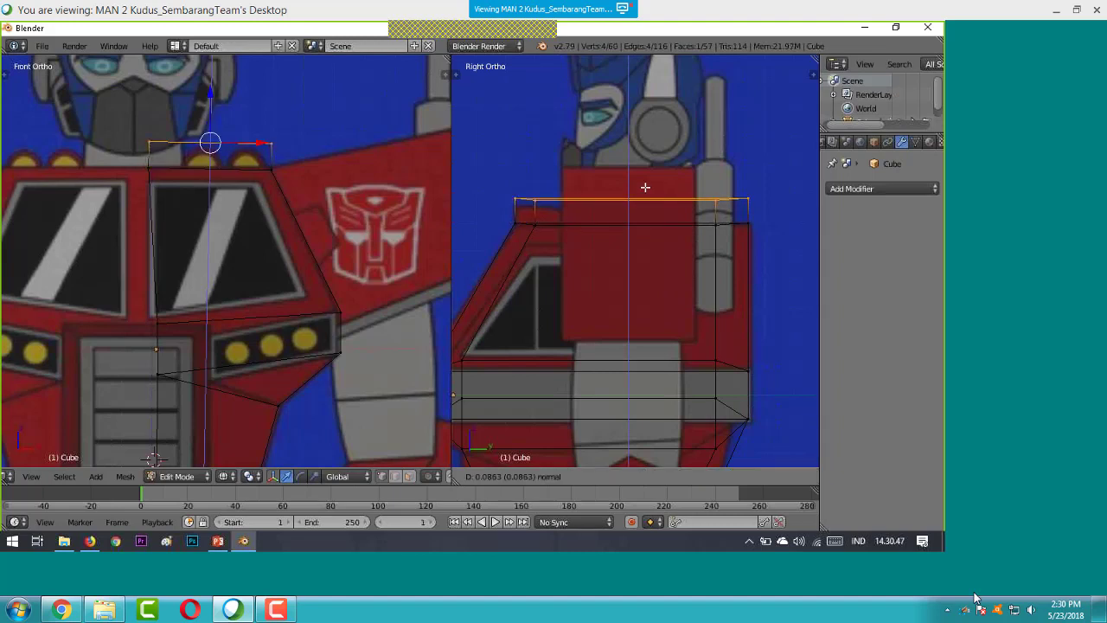
left_click(645, 187)
key("ctrl+z")
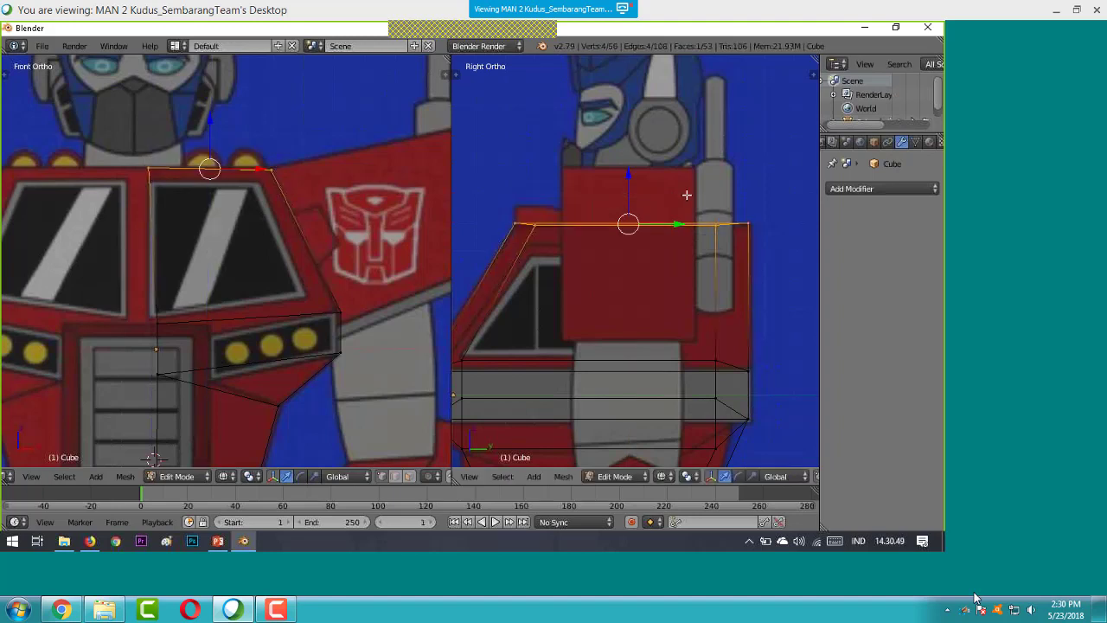
middle_click_drag(704, 180, 687, 251)
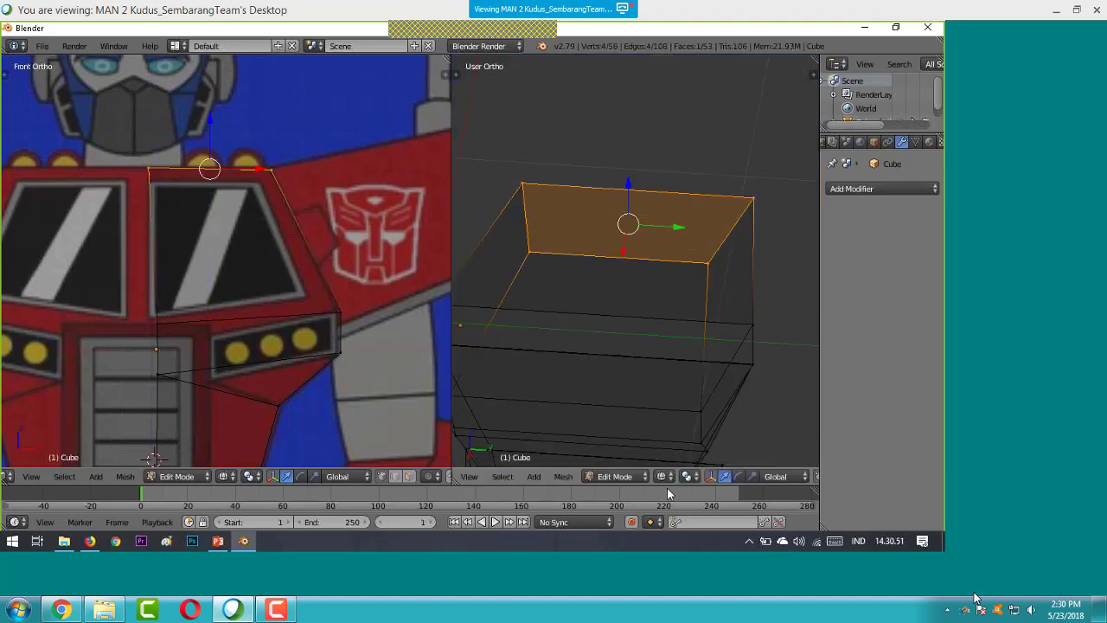
- Show the chest in solid shading and switch to face selection
scroll(675, 475, "down", 2)
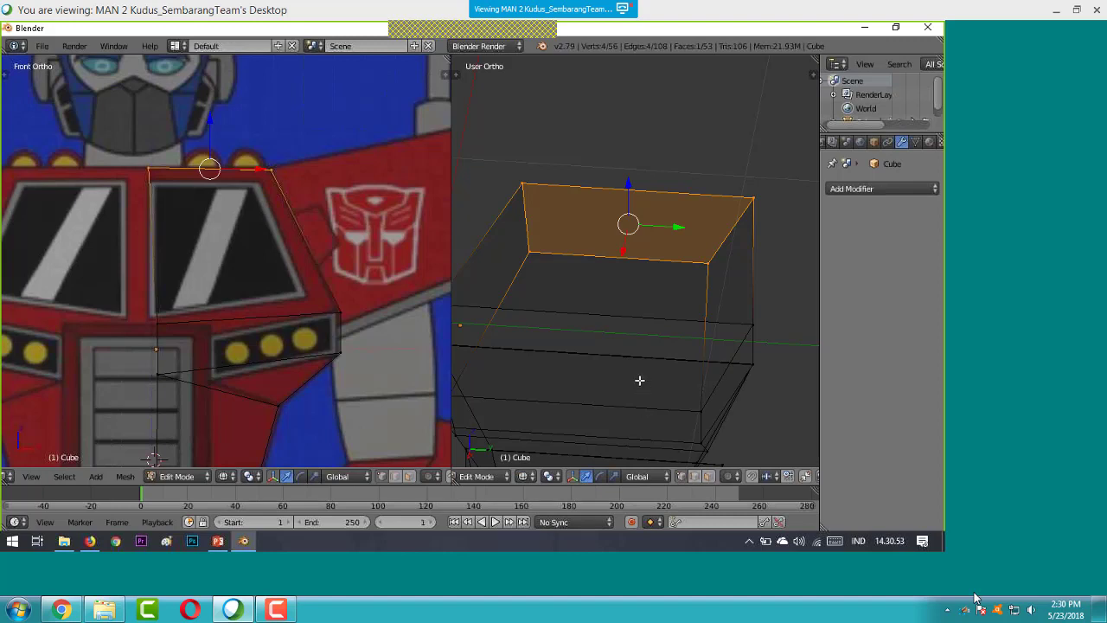
key("z")
key("z")
key("z")
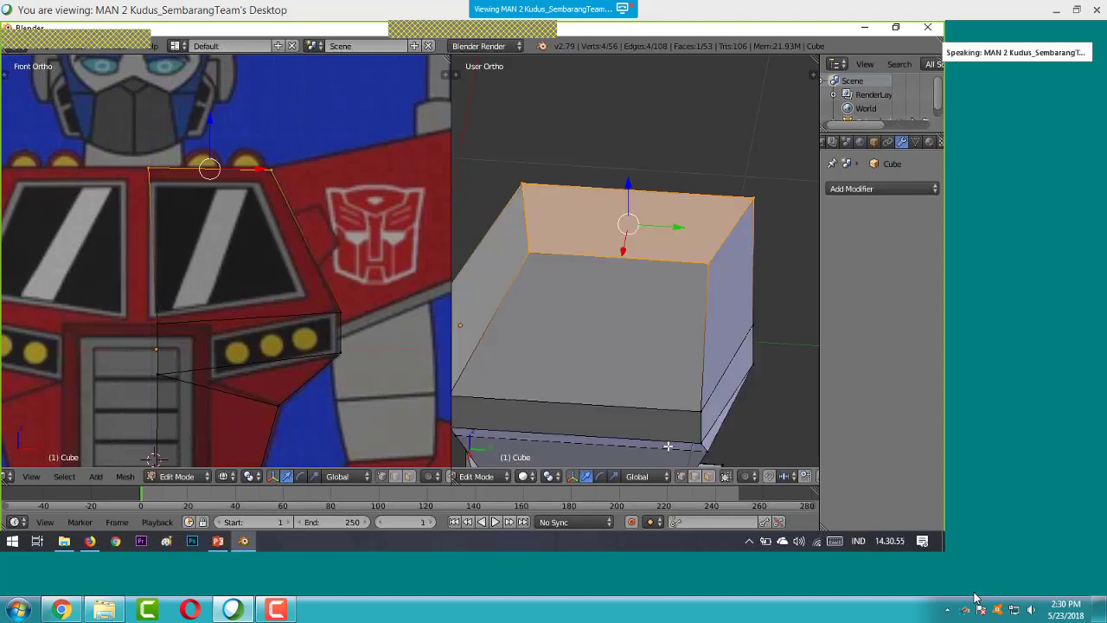
left_click(708, 475)
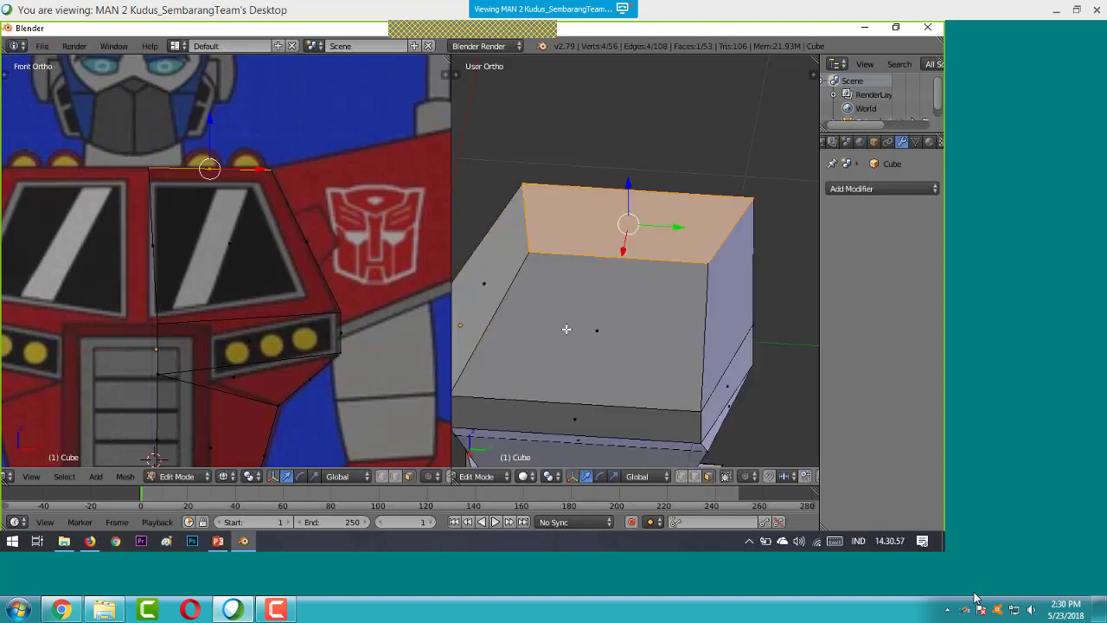
- Select the outer edge of the chest's top face and raise it slightly along Z to level the top
middle_click_drag(546, 344, 590, 410, "shift")
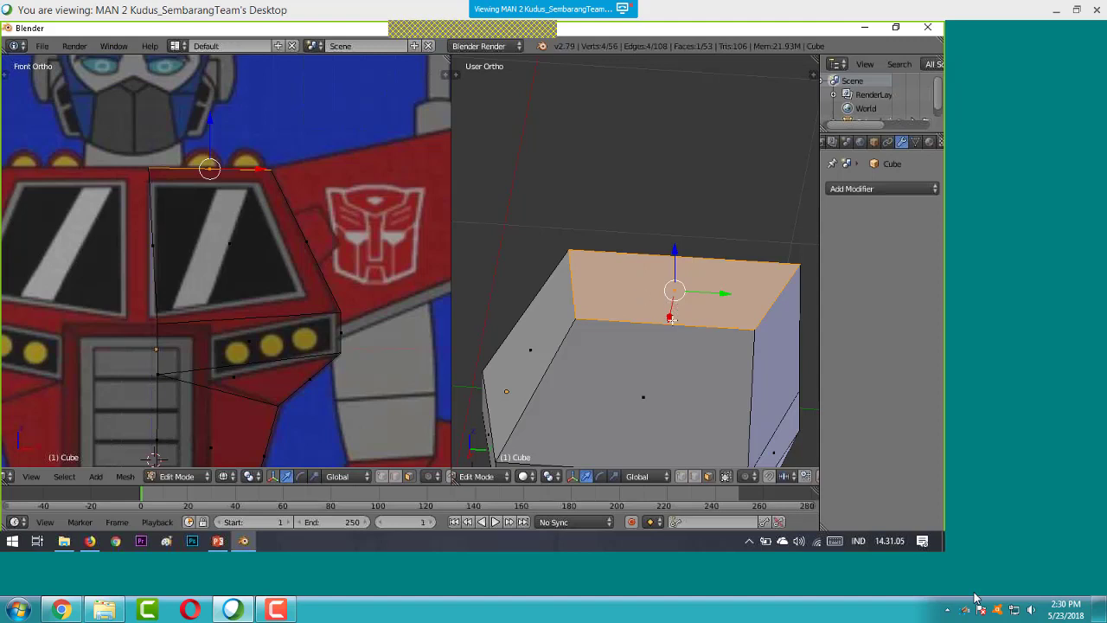
right_click(665, 323)
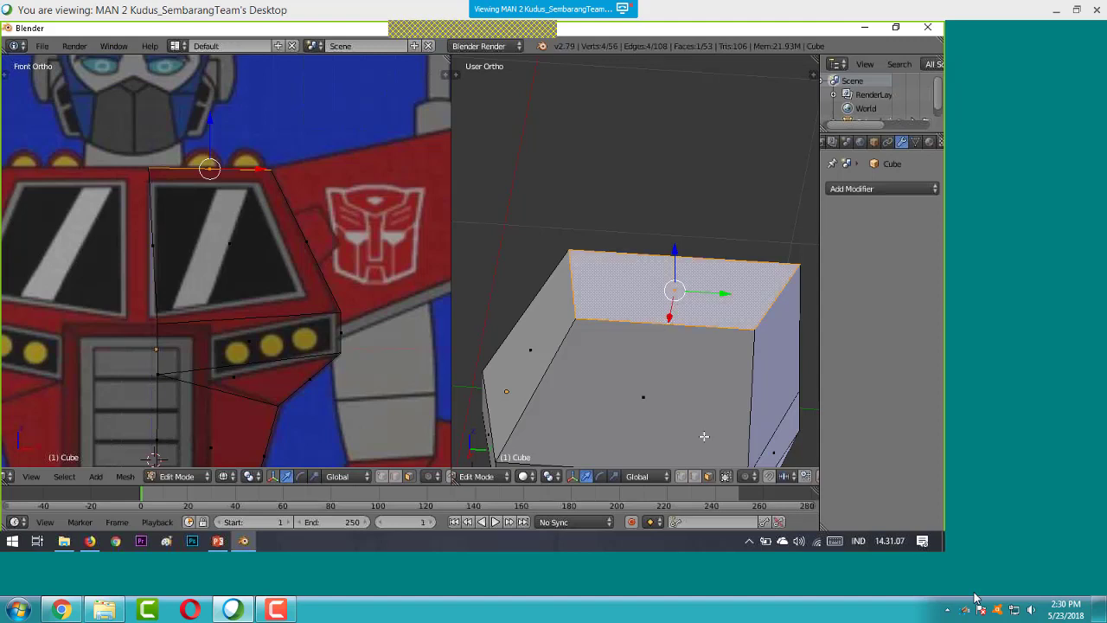
right_click(663, 321)
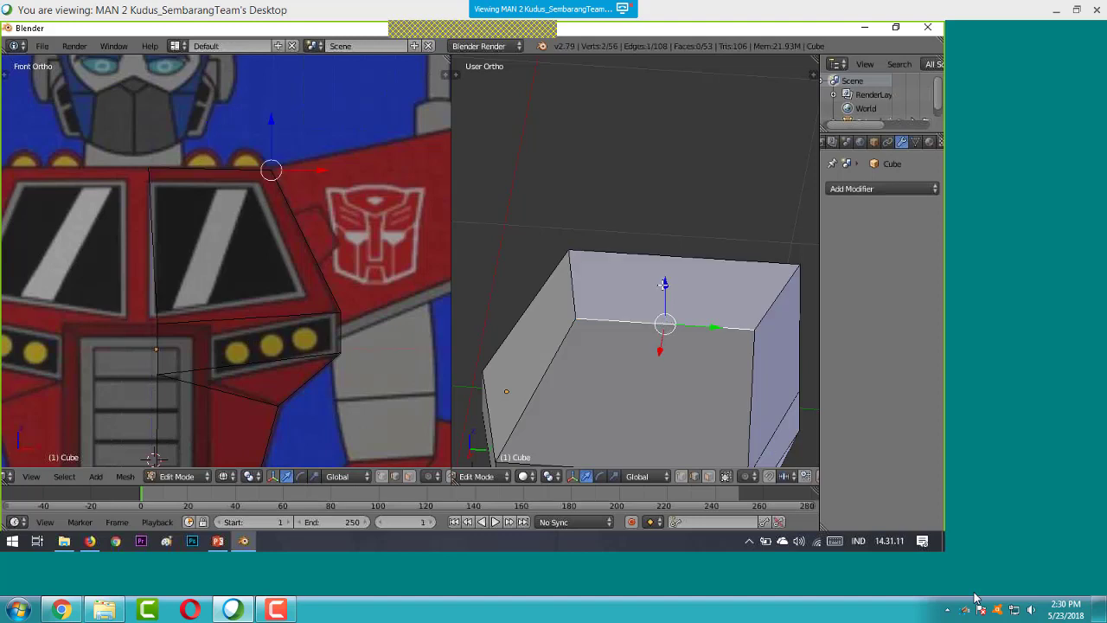
left_click_drag(662, 284, 556, 269)
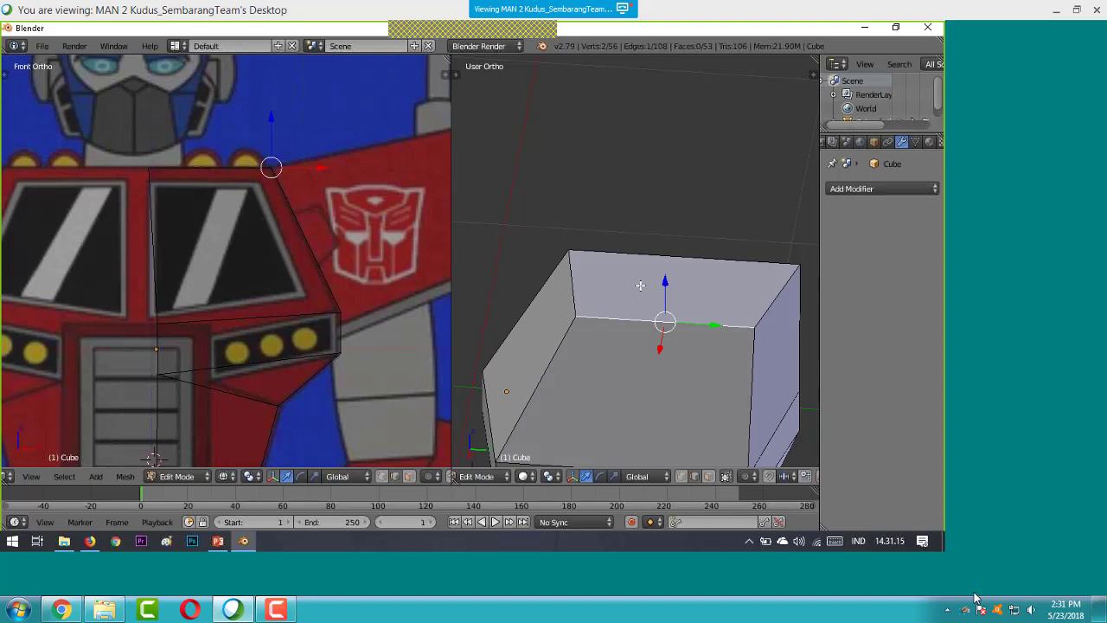
- Add a vertical loop cut through the body and slide it by about 0.42 toward the center line
key("ctrl+r")
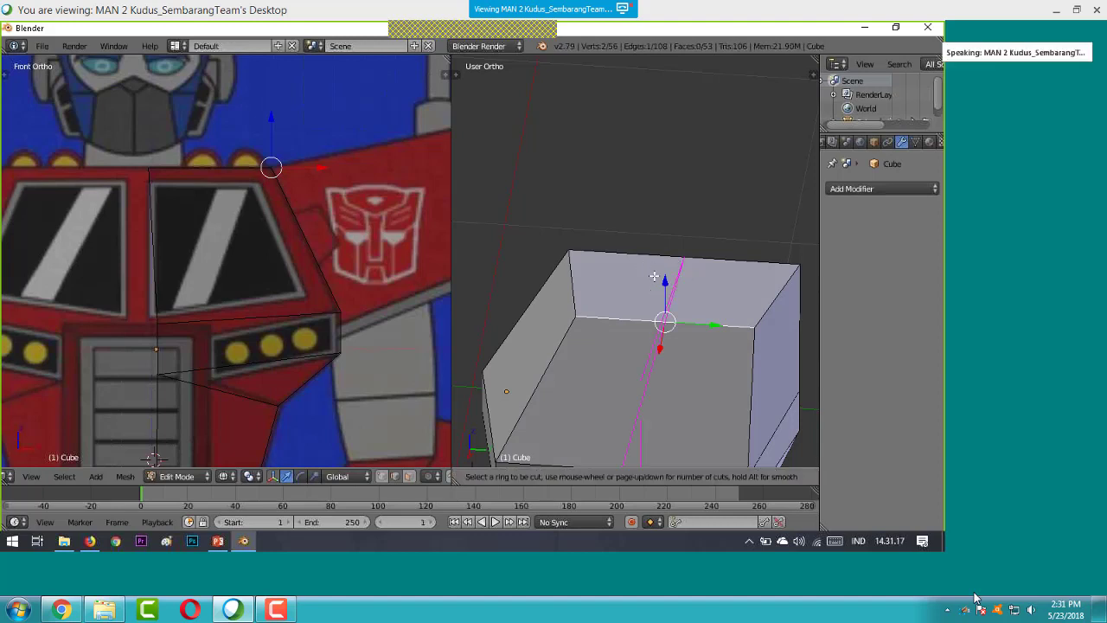
left_click(746, 299)
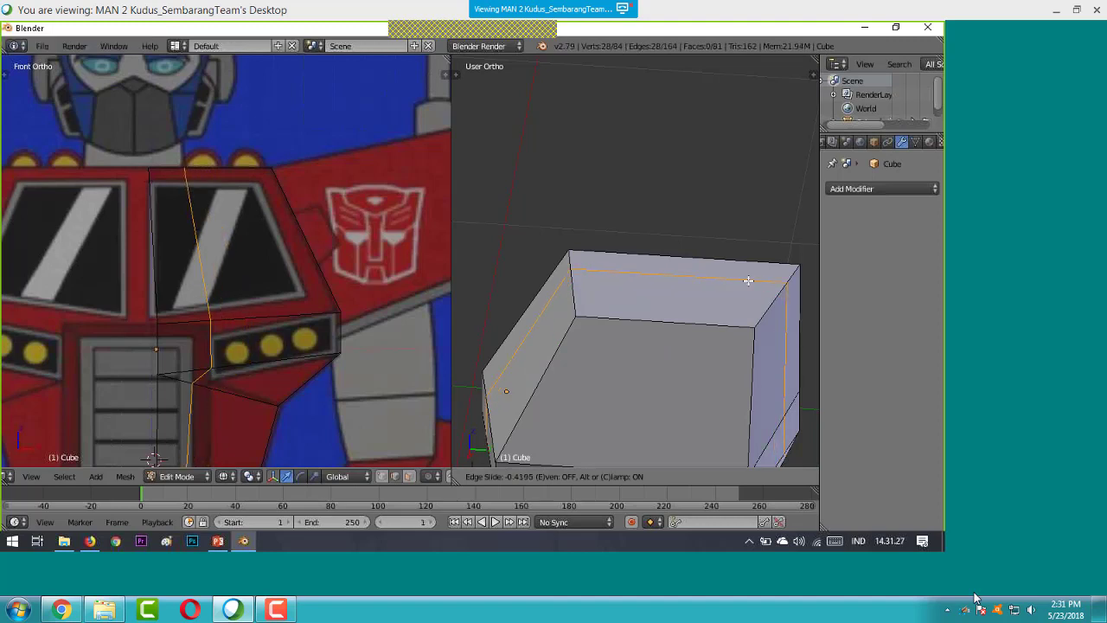
left_click(748, 281)
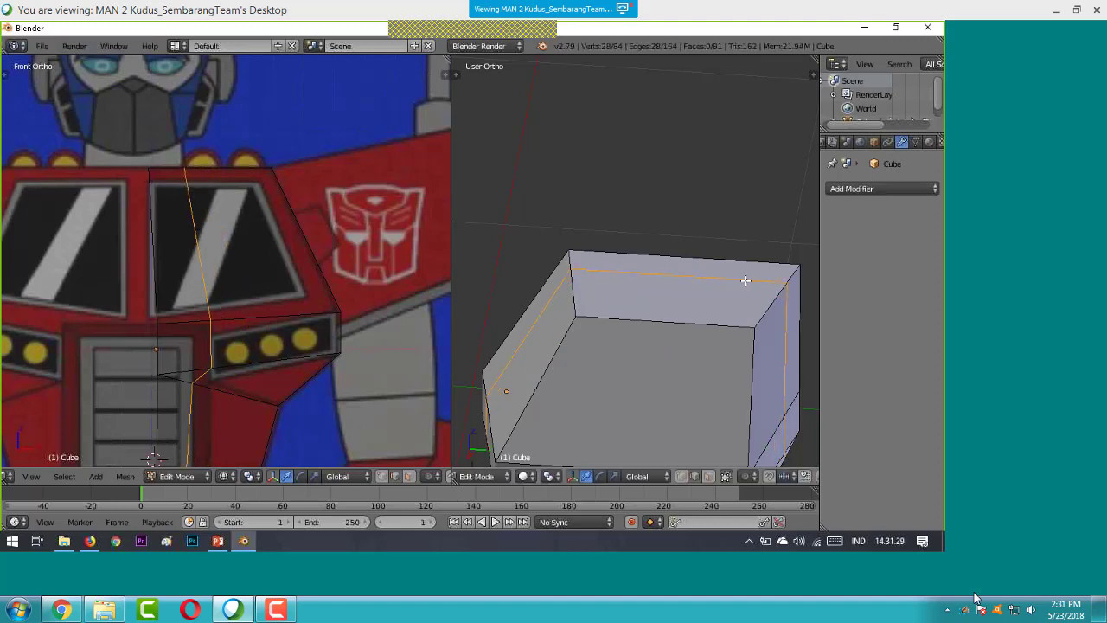
- In wireframe, select the narrow top face beside the center line and extrude it upward by about 0.096 for the neck
middle_click_drag(530, 308, 652, 291)
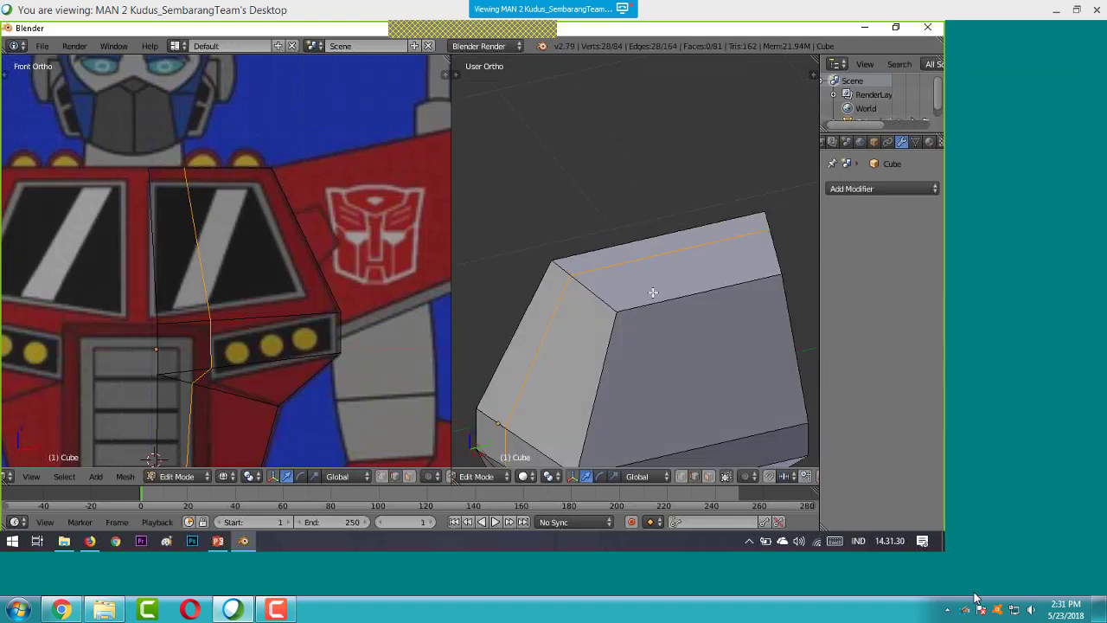
key("z")
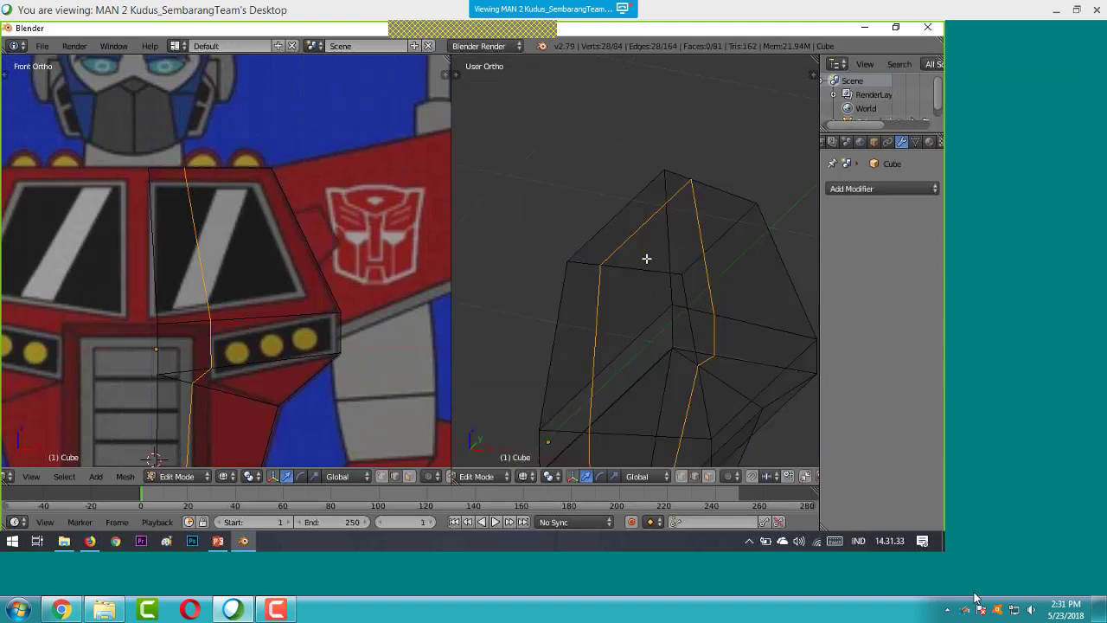
left_click(709, 478)
right_click(607, 235)
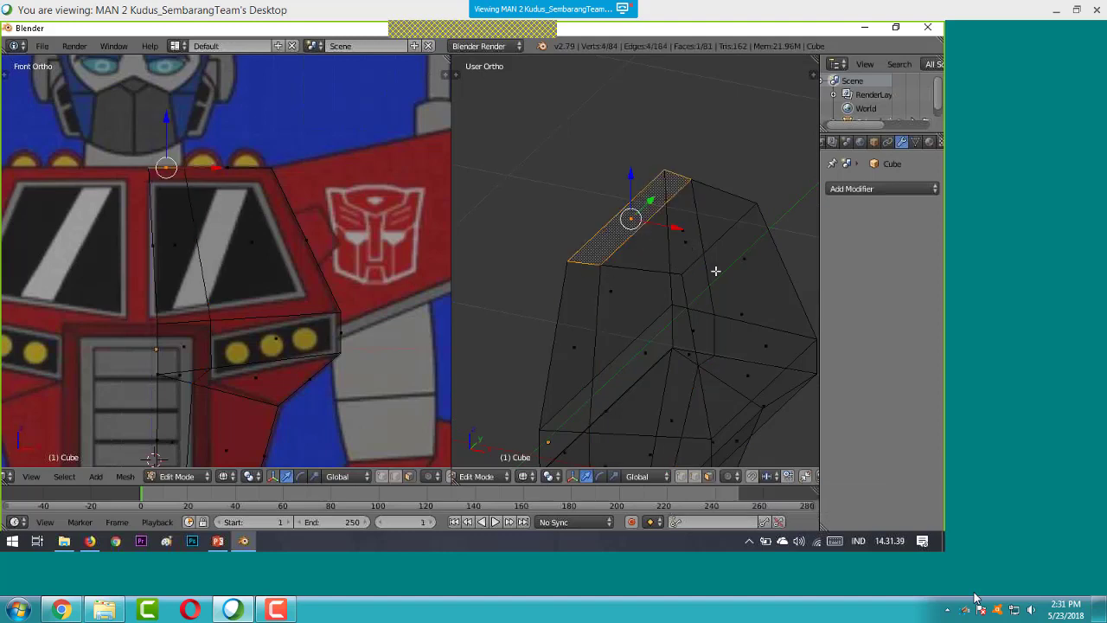
key("e")
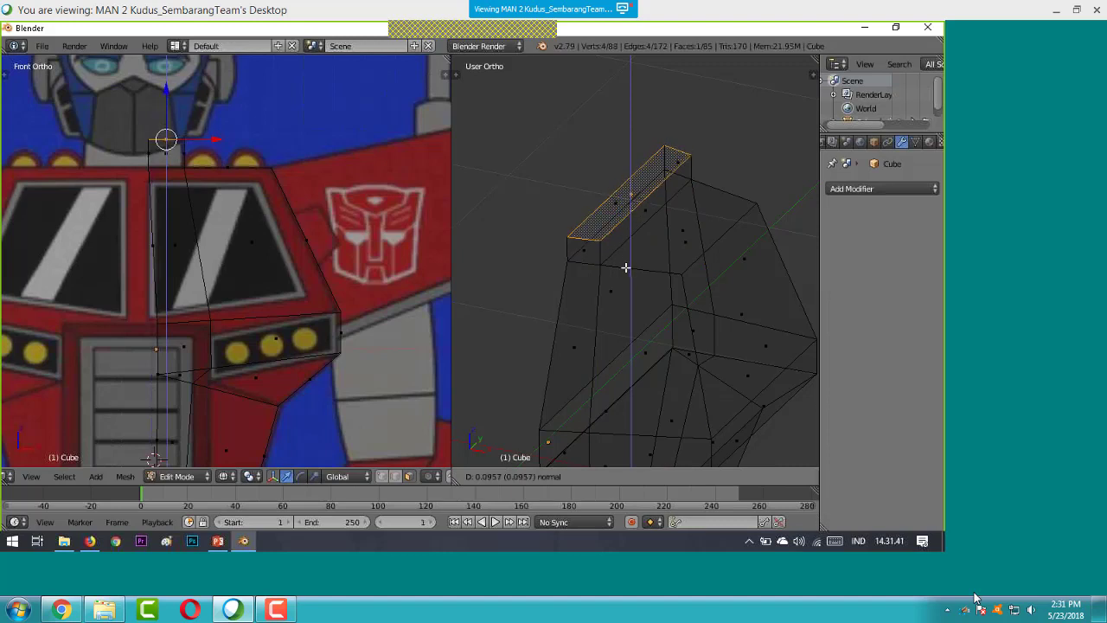
left_click(625, 267)
- Show the whole body in solid shading and set the perspective viewport to the right side view
middle_click_drag(625, 267, 366, 297)
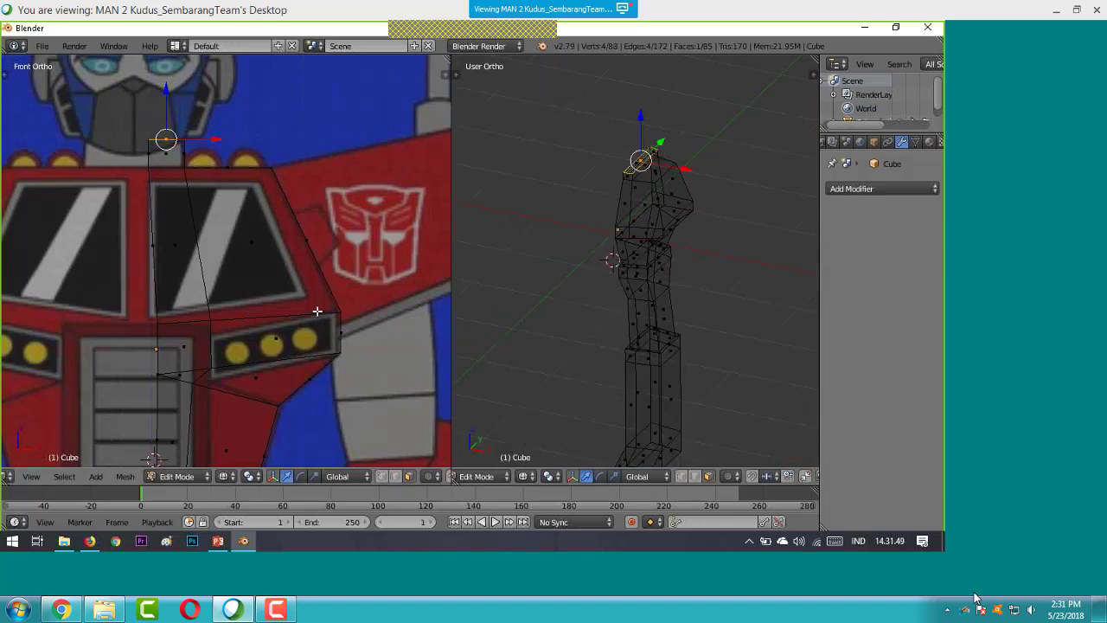
scroll(316, 311, "down", 2)
key("z")
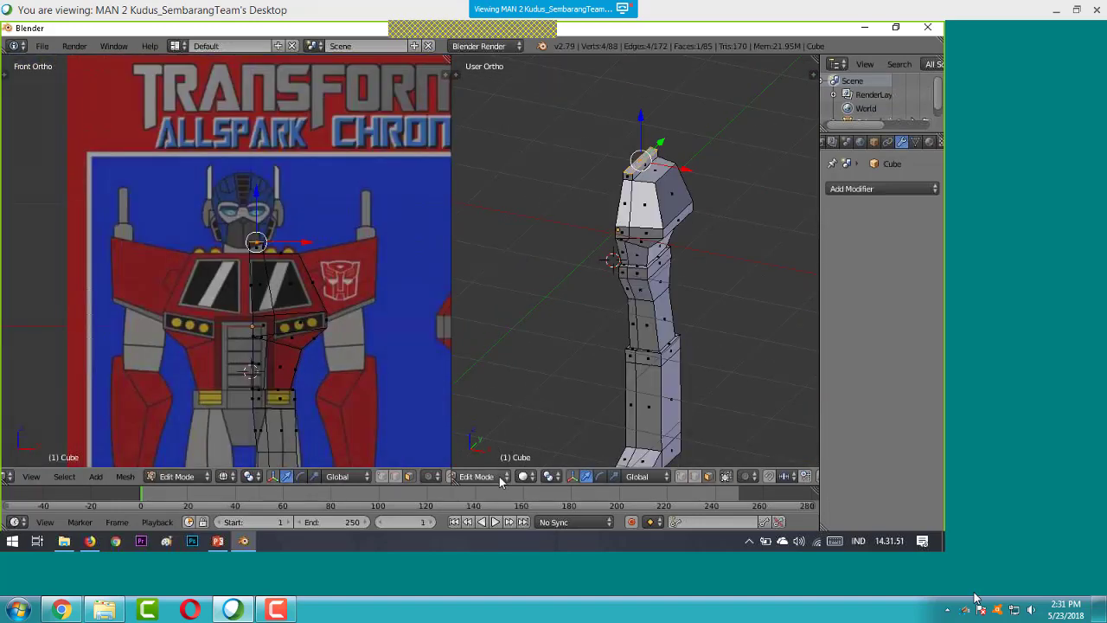
scroll(502, 478, "down", 1)
scroll(500, 479, "up", 2)
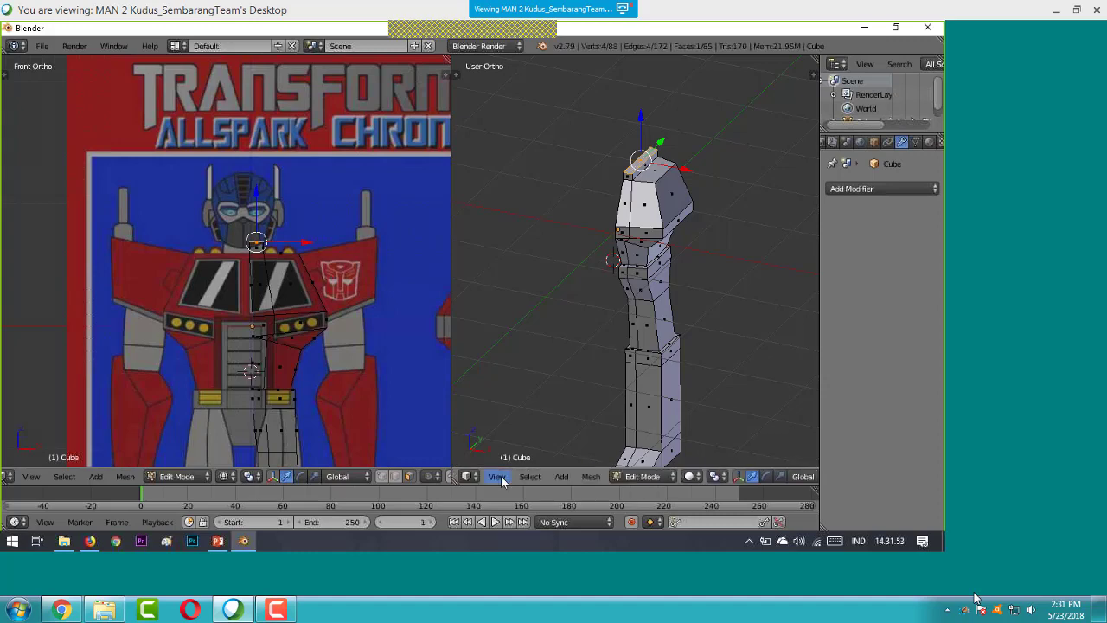
left_click(501, 479)
left_click(529, 358)
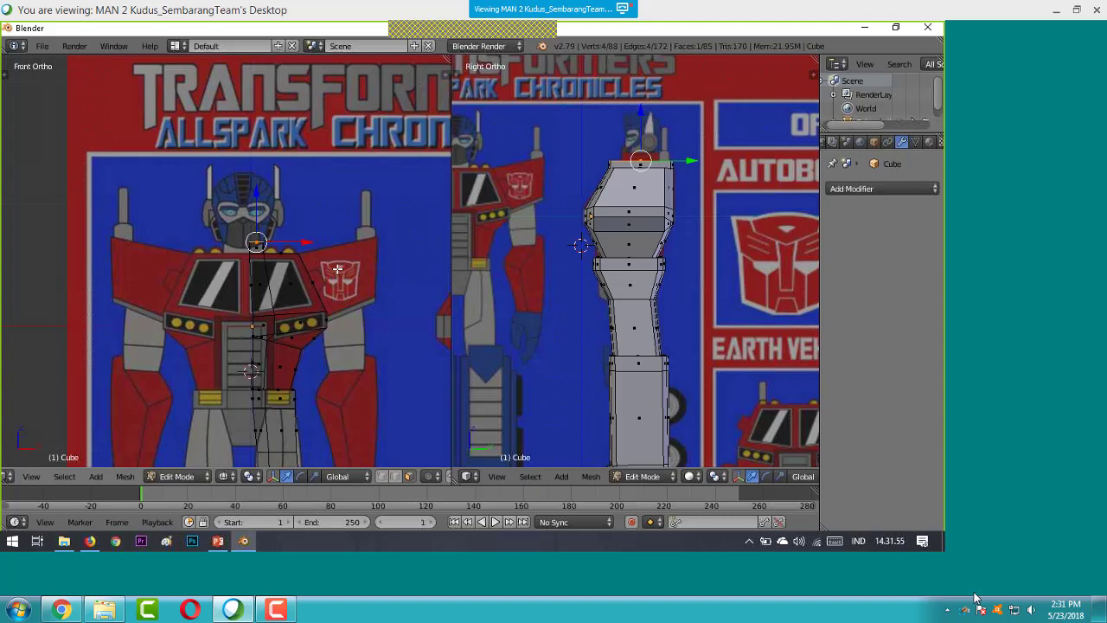
- Select the upper outer side face of the chest and extrude it outward by about 0.61 for the shoulder
scroll(333, 294, "down", 4)
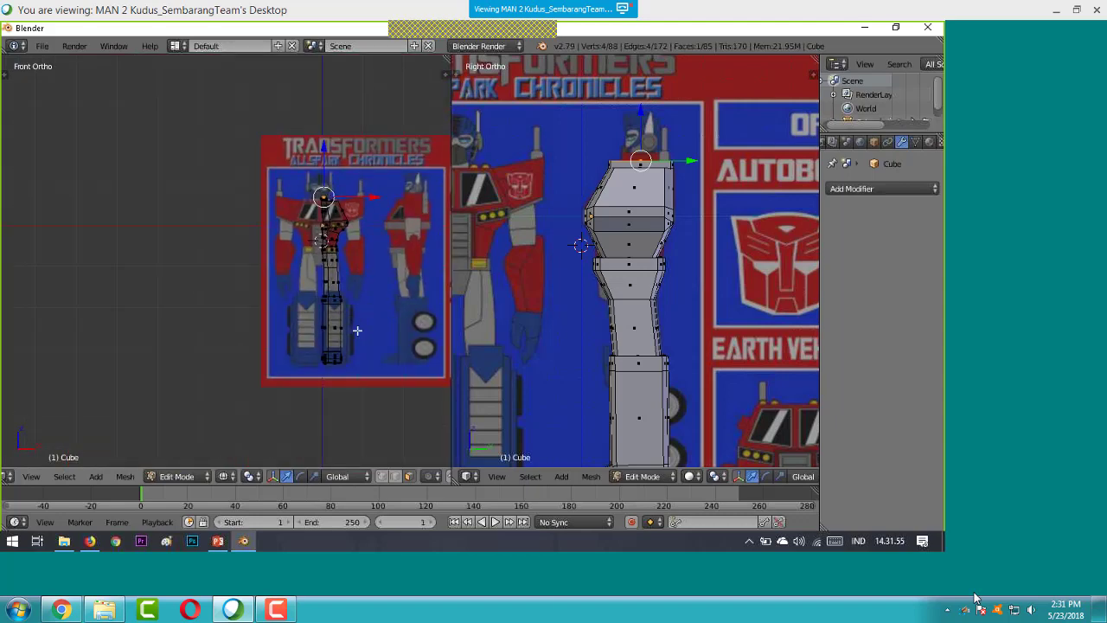
scroll(353, 327, "up", 7)
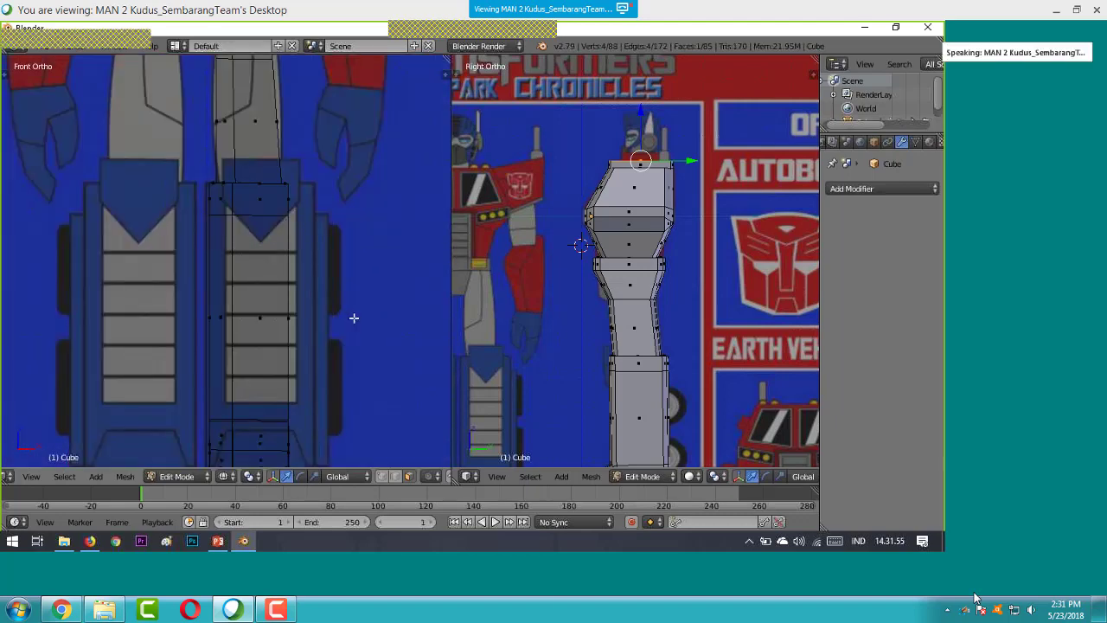
scroll(354, 318, "down", 3)
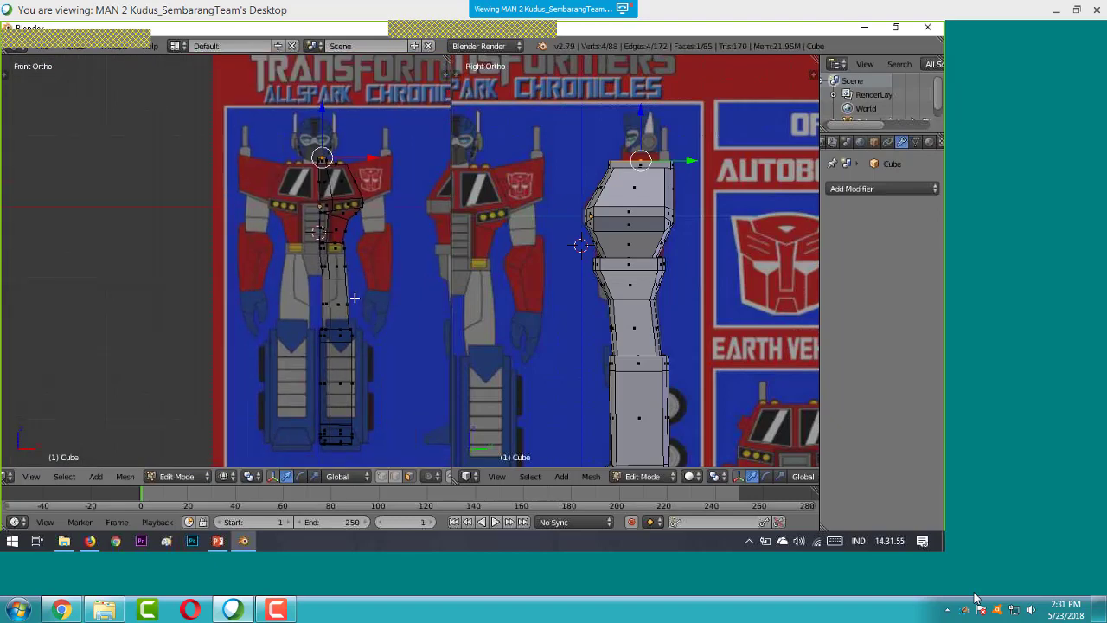
scroll(354, 297, "up", 3)
scroll(366, 302, "up", 2, "shift")
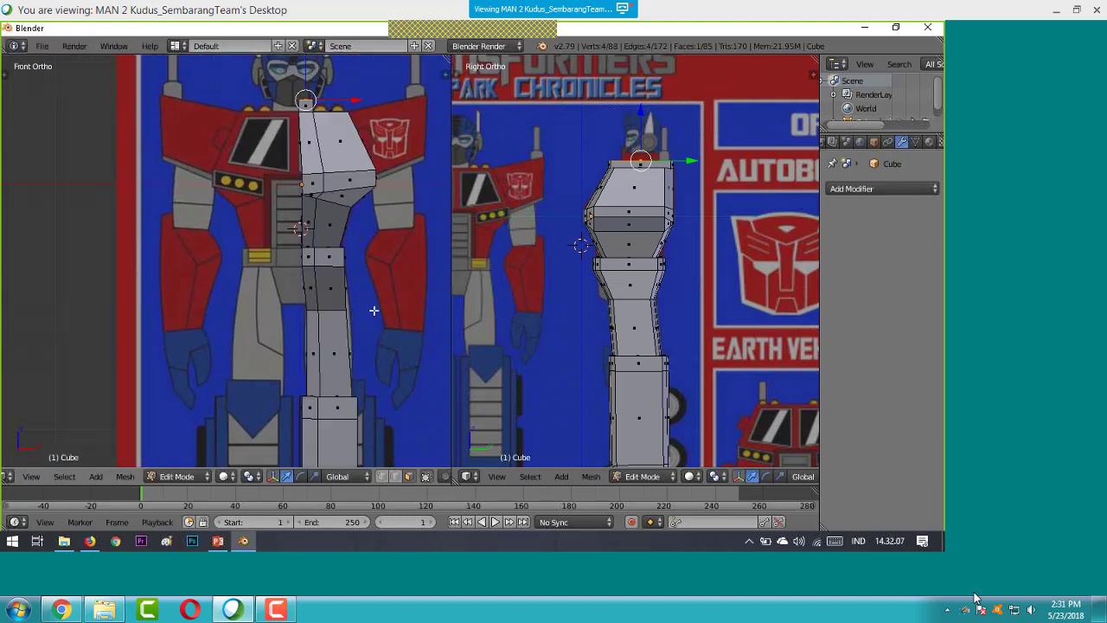
key("z")
scroll(619, 269, "up", 4)
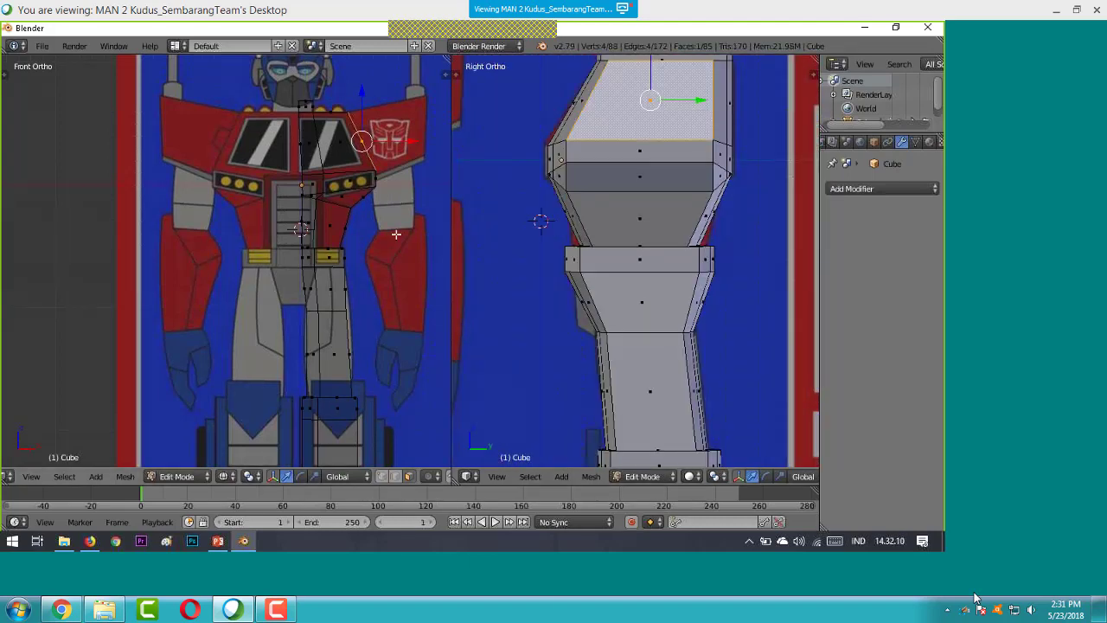
scroll(388, 294, "up", 2, "shift")
scroll(388, 300, "up", 2)
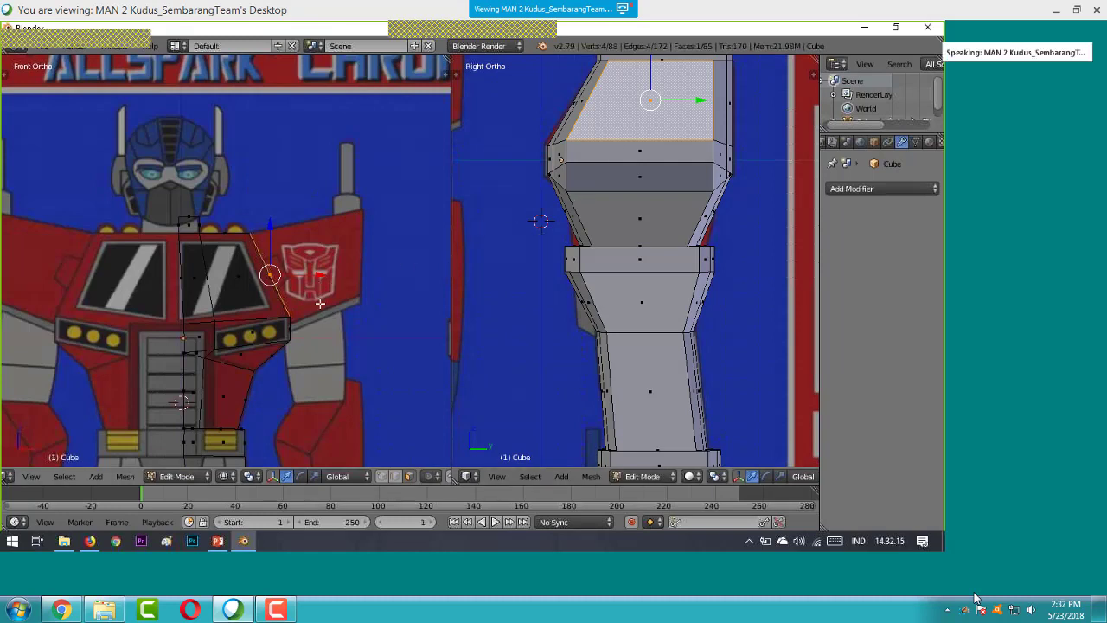
key("e")
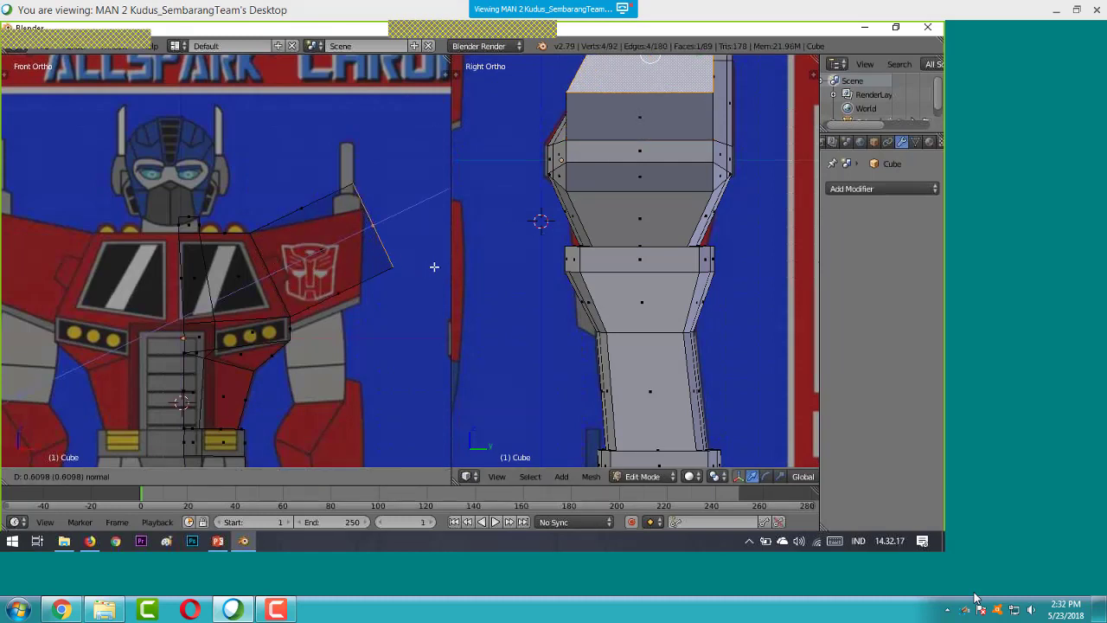
left_click(432, 267)
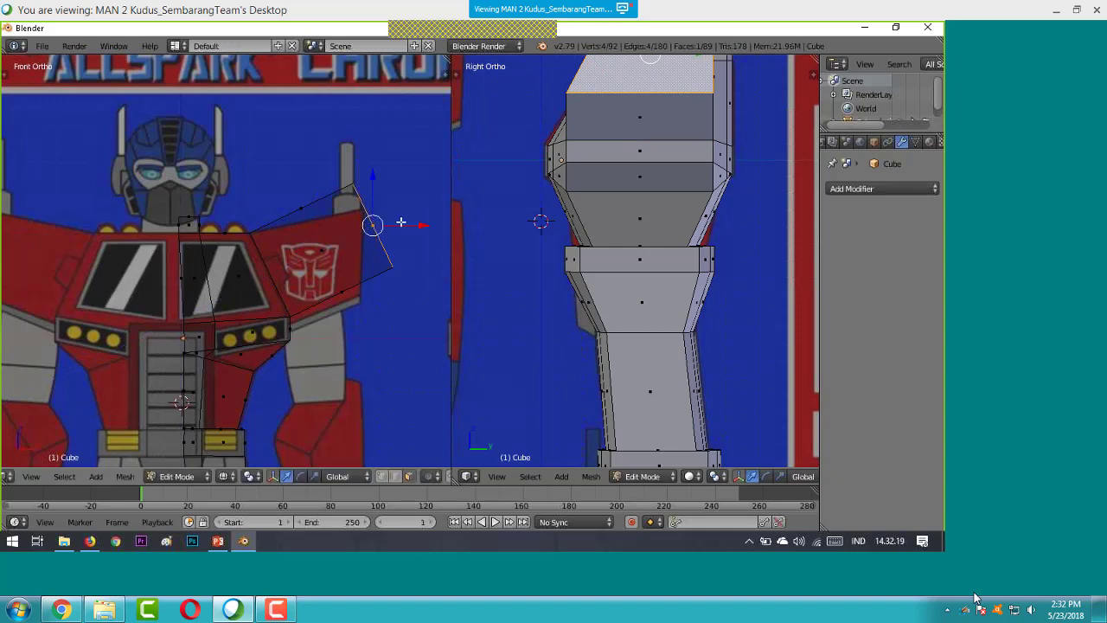
- Move the shoulder's end face about 0.067 along X and -0.145 along Z onto the reference, and clear the selection
key("g")
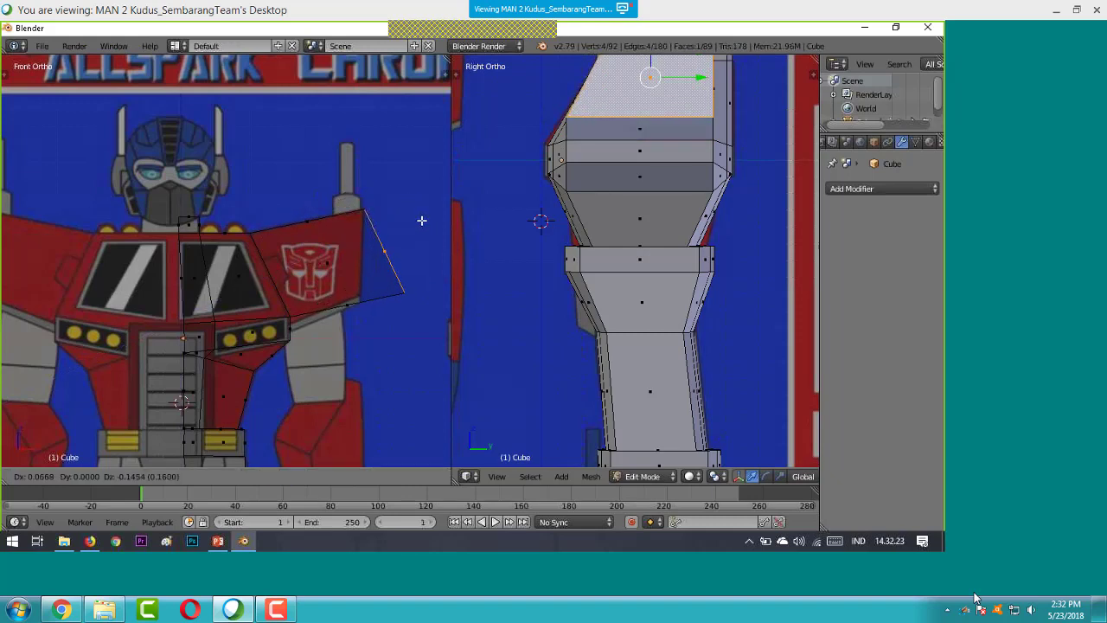
left_click(421, 220)
key("a")
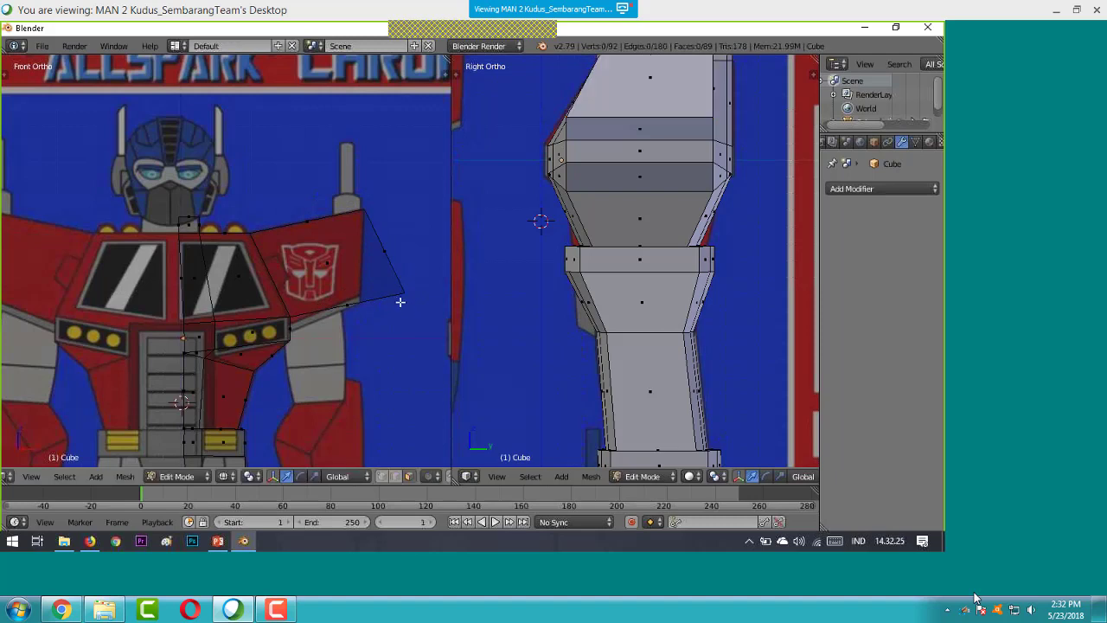
- Box-select the shoulder's lower outer vertices and move them about 0.255 inward along X and 0.043 down along Z
scroll(386, 478, "down", 2)
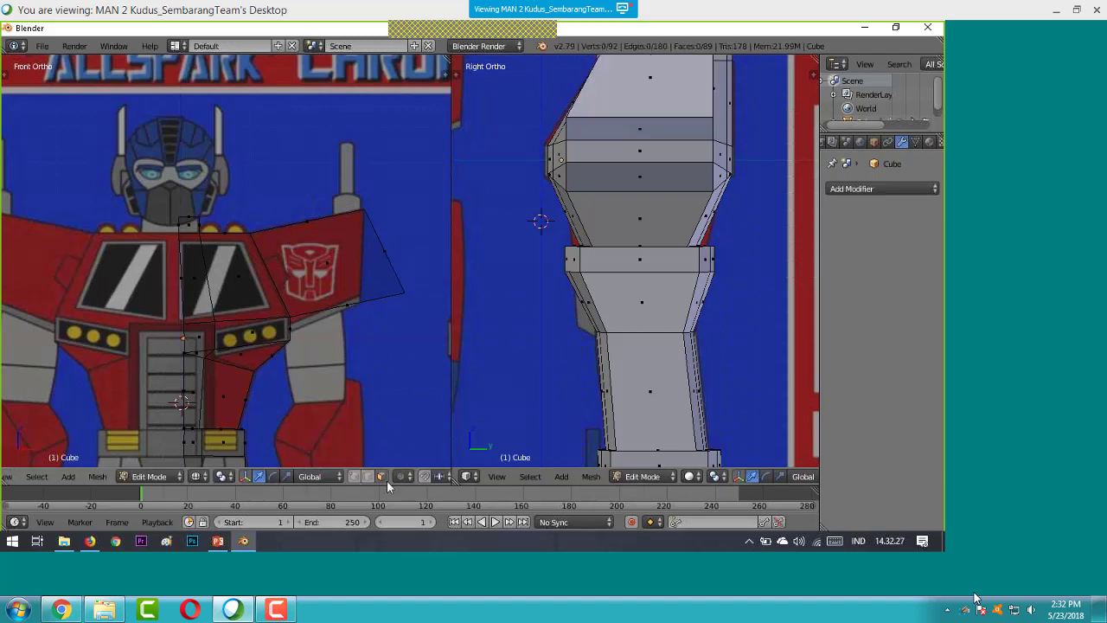
scroll(387, 480, "down", 2)
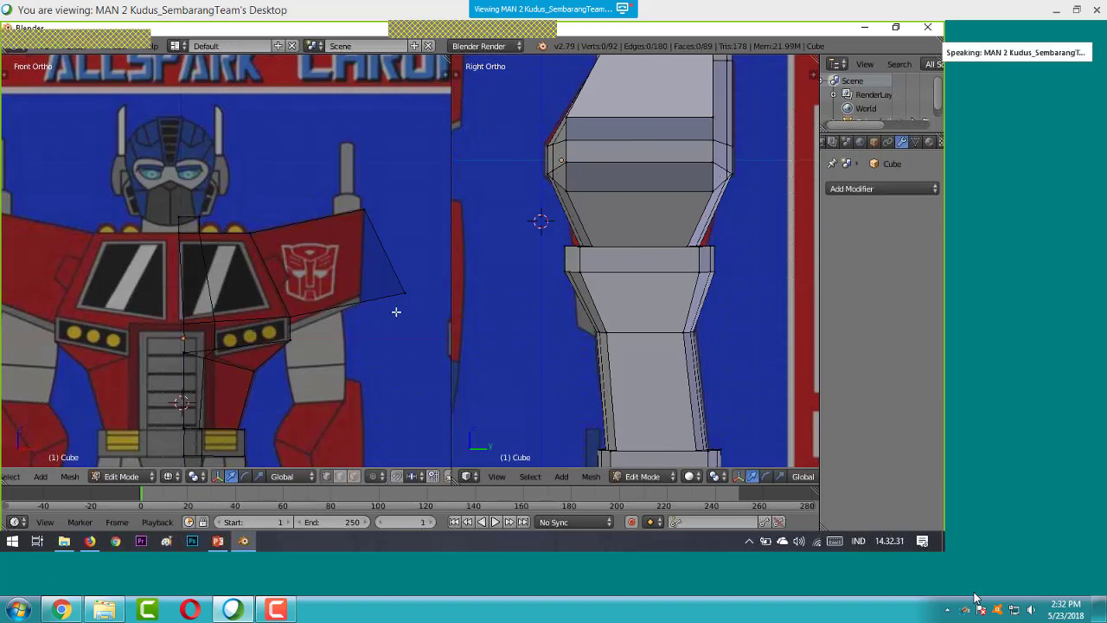
key("b")
left_click_drag(391, 281, 428, 302)
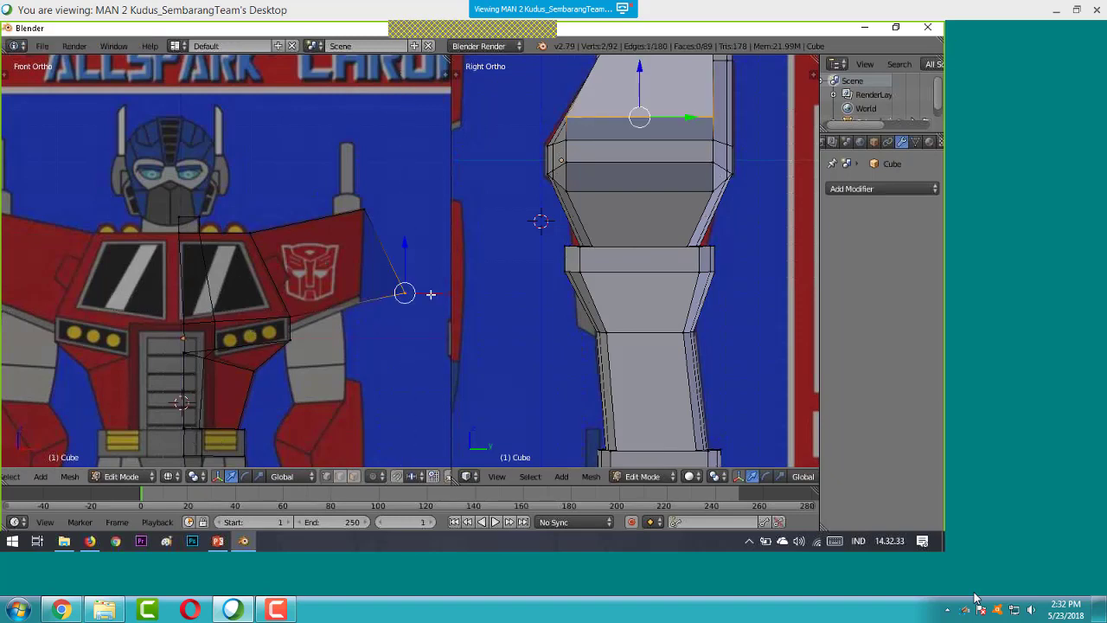
key("g")
key("x")
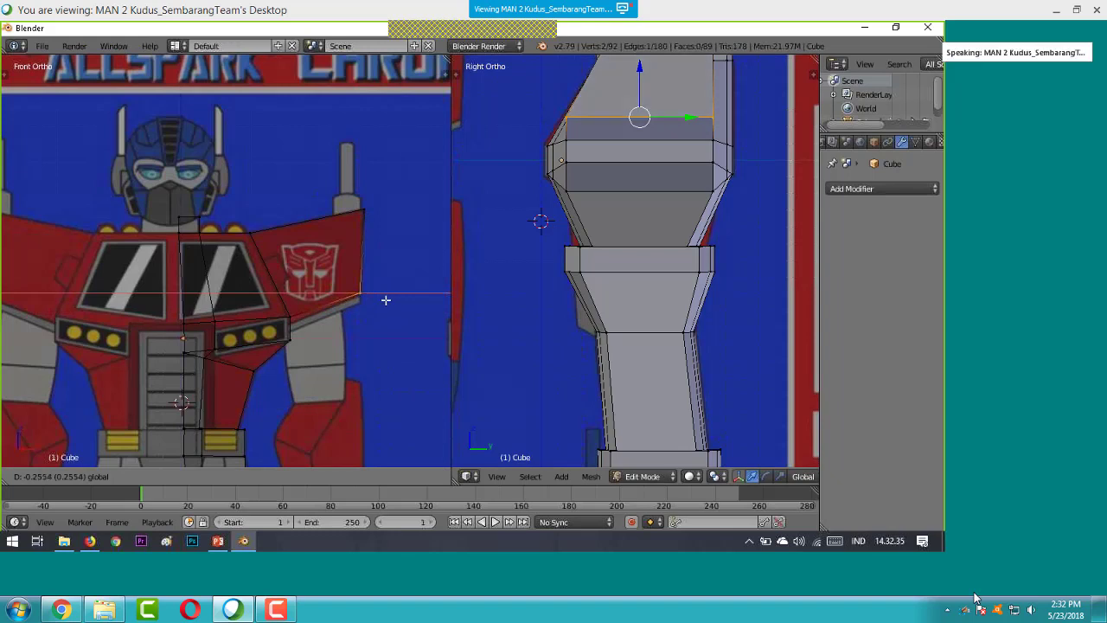
left_click(386, 299)
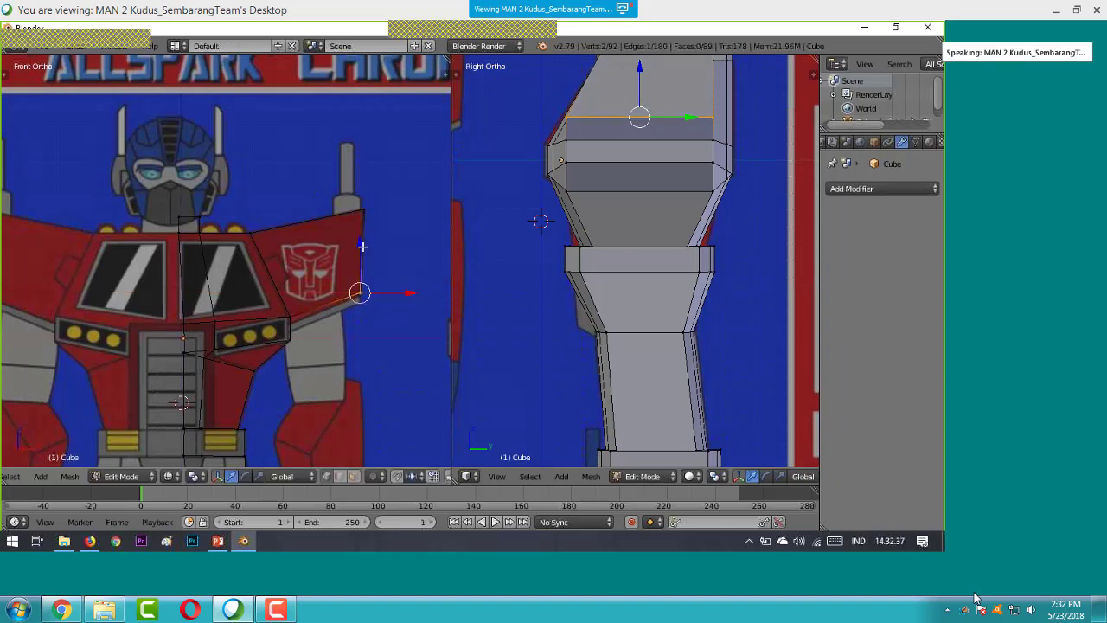
key("g")
key("z")
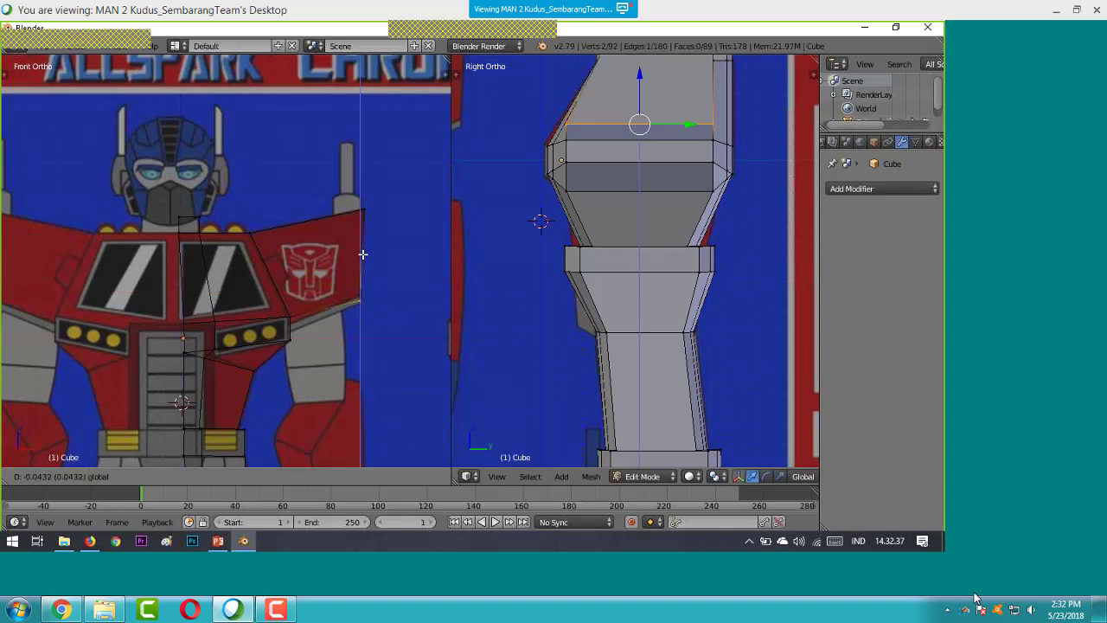
left_click(363, 253)
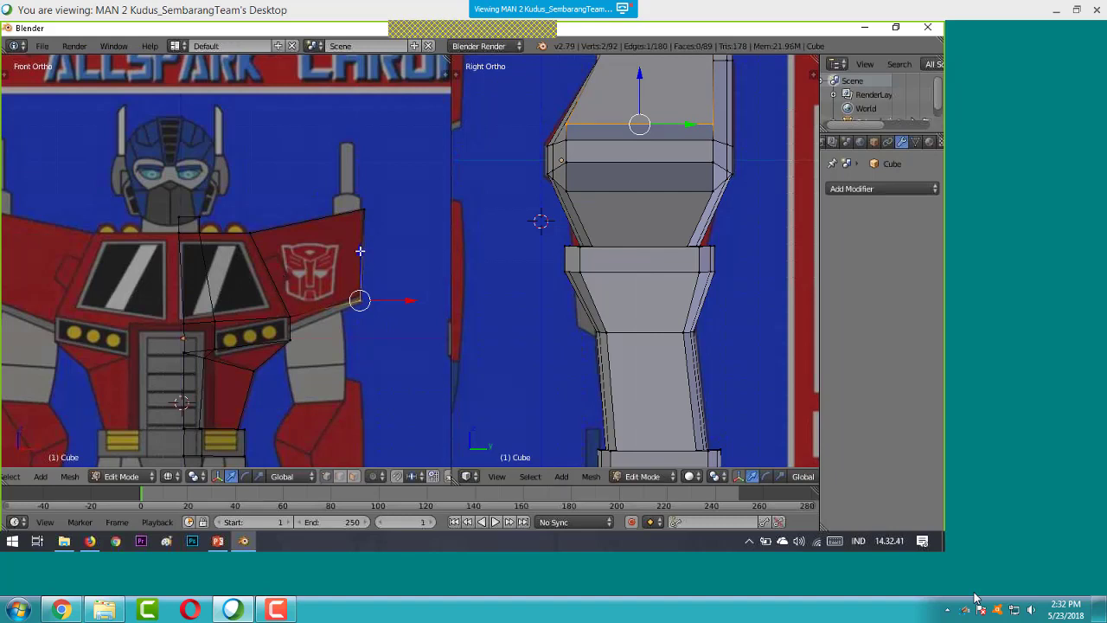
- Select the shoulder's underside face and extrude it downward by about 0.054 in the front view
key("a")
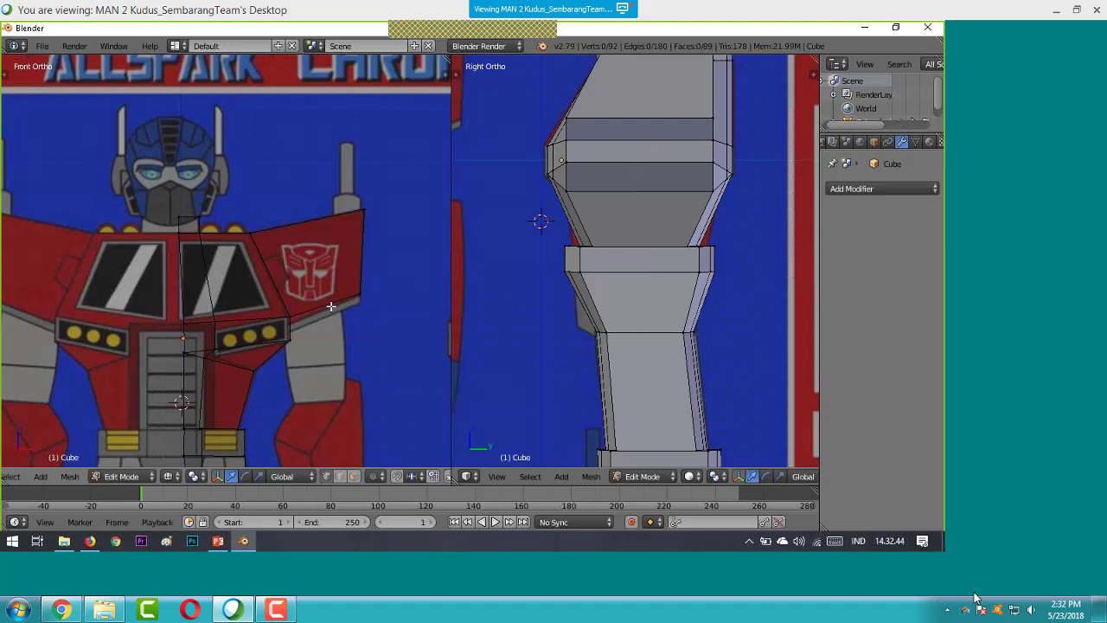
scroll(331, 306, "up", 5)
middle_click_drag(316, 311, 346, 468)
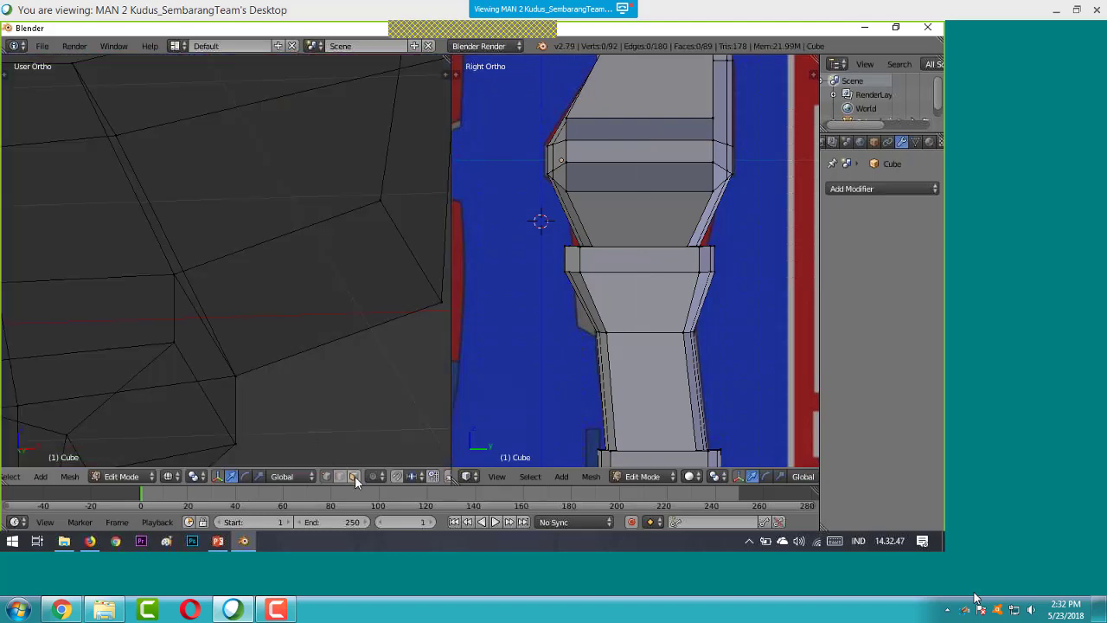
left_click(355, 475)
right_click(288, 290)
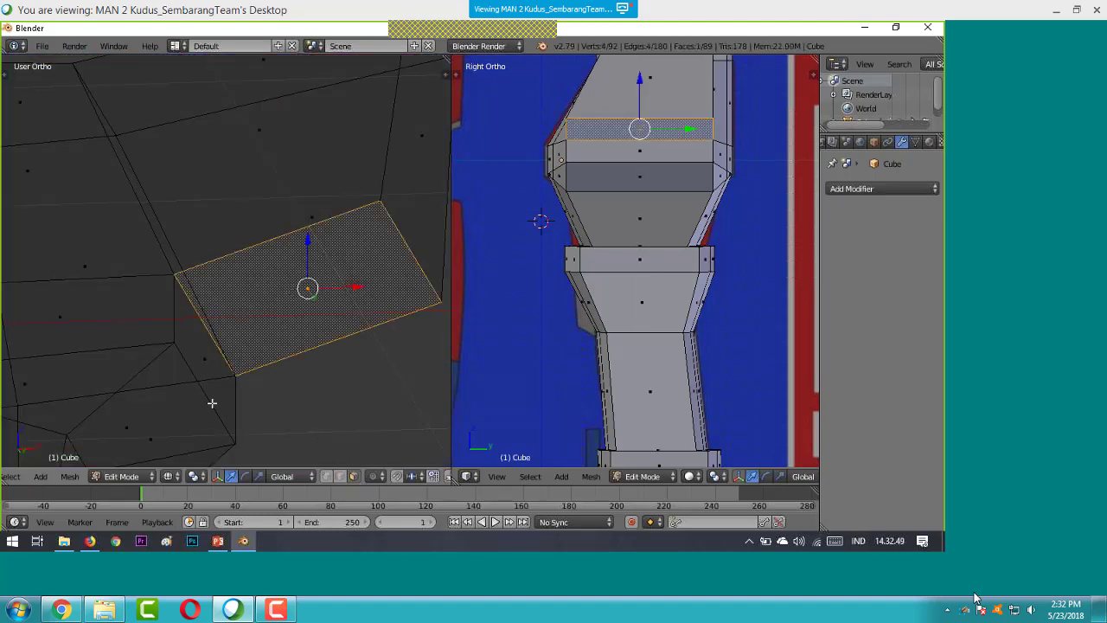
scroll(26, 482, "up", 2)
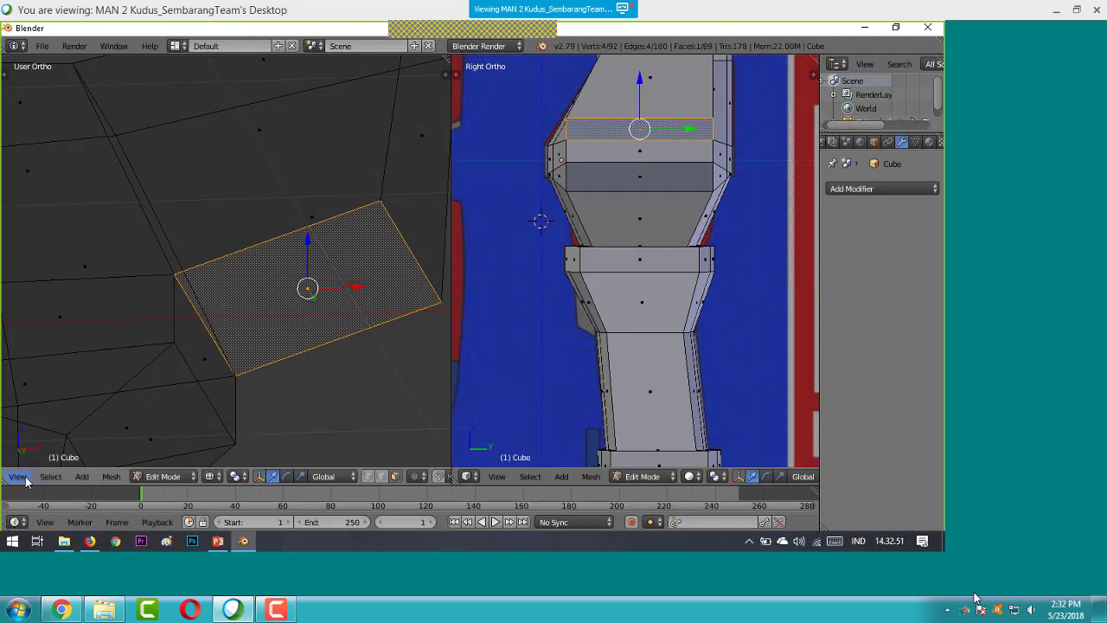
left_click(26, 482)
left_click(65, 381)
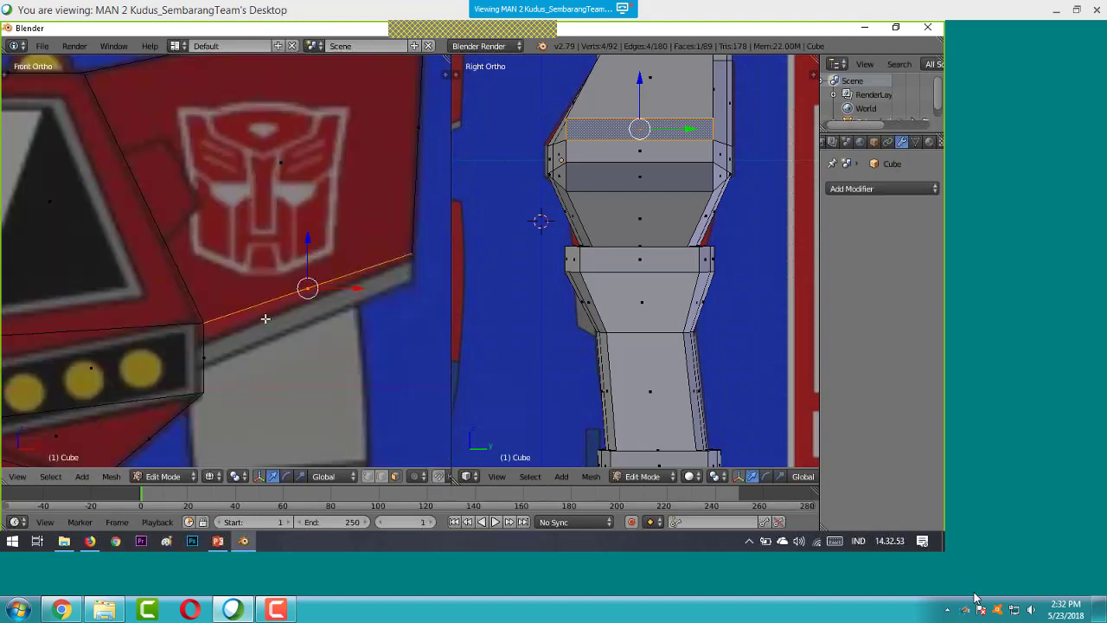
key("e")
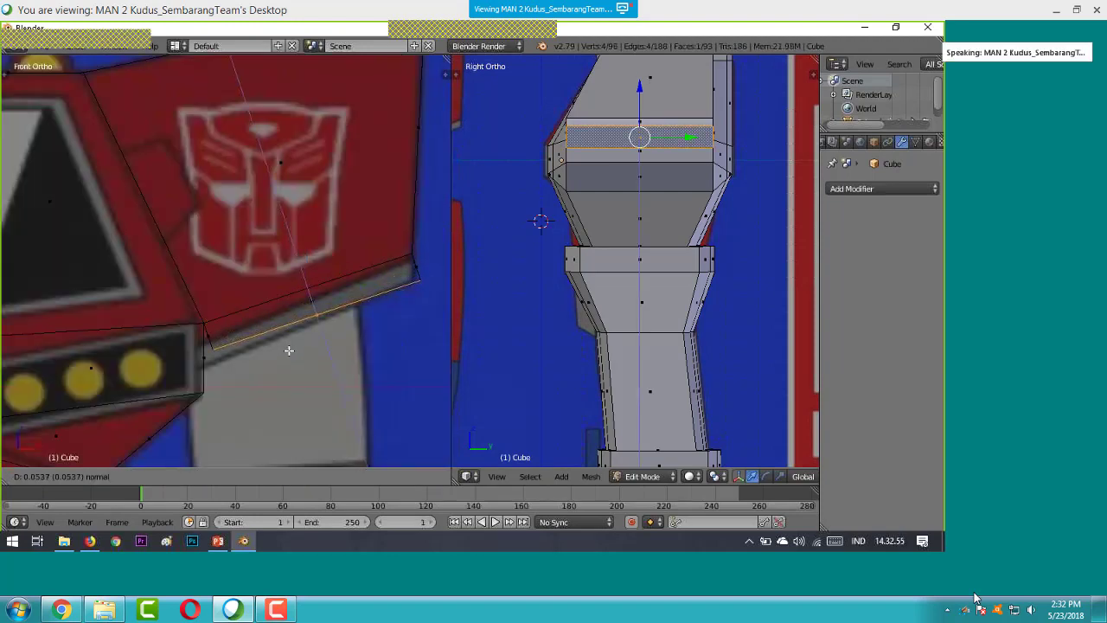
- Move the extruded underside face about -0.013 along X and -0.028 along Z onto the reference, and clear the selection
middle_click(383, 334)
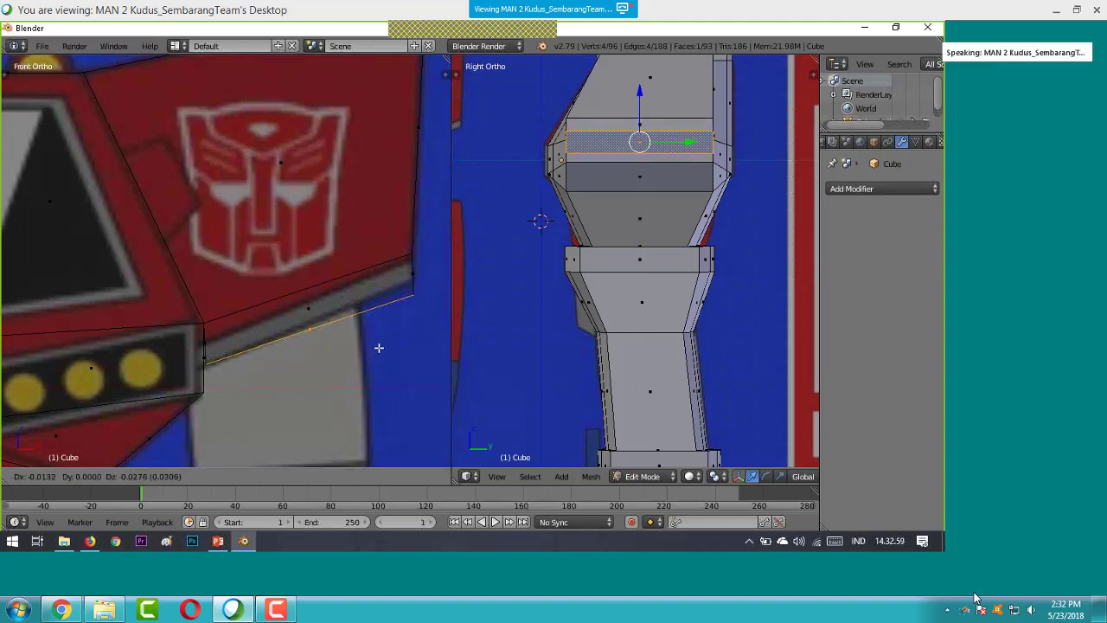
left_click(379, 348)
key("a")
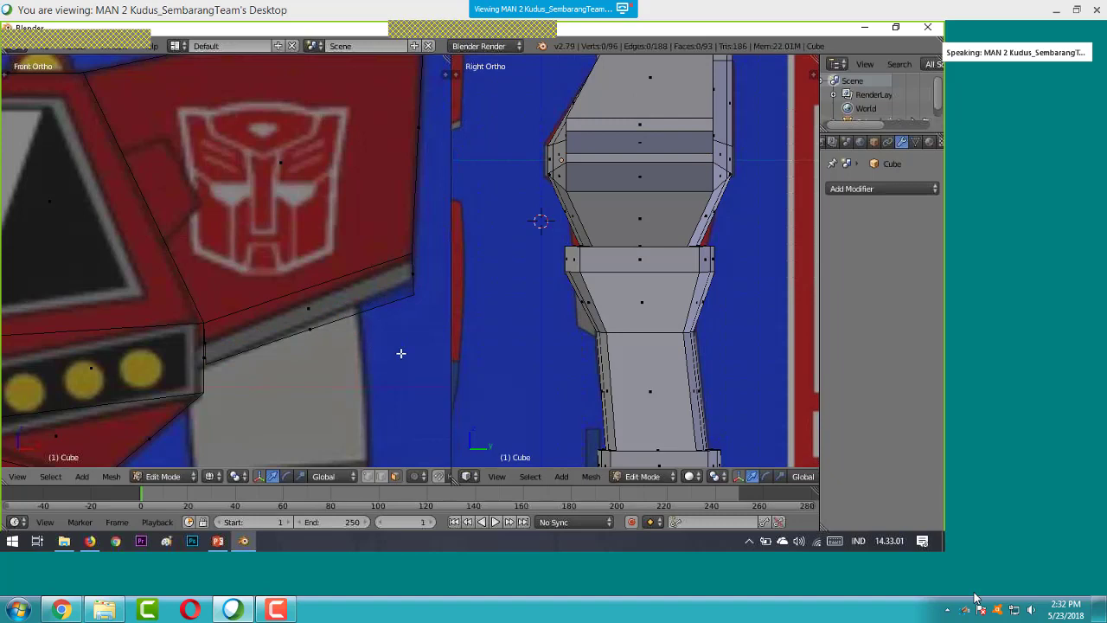
- Box-select the shoulder trim's lower outer vertices and raise them along Z to the edge of the grey band
key("ctrl+r")
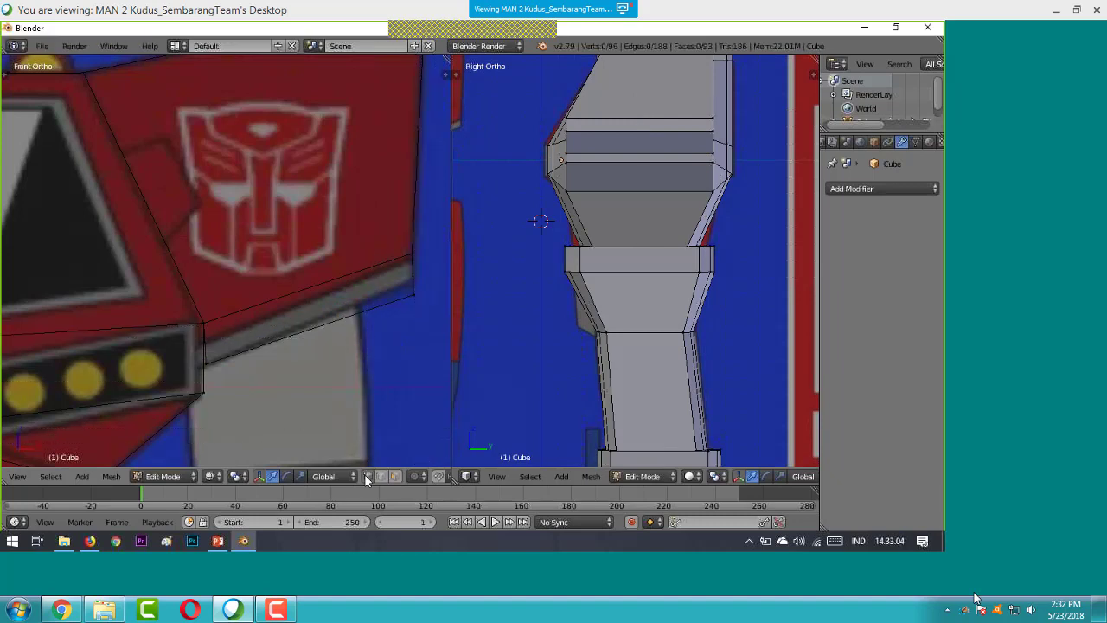
left_click_drag(428, 324, 388, 279)
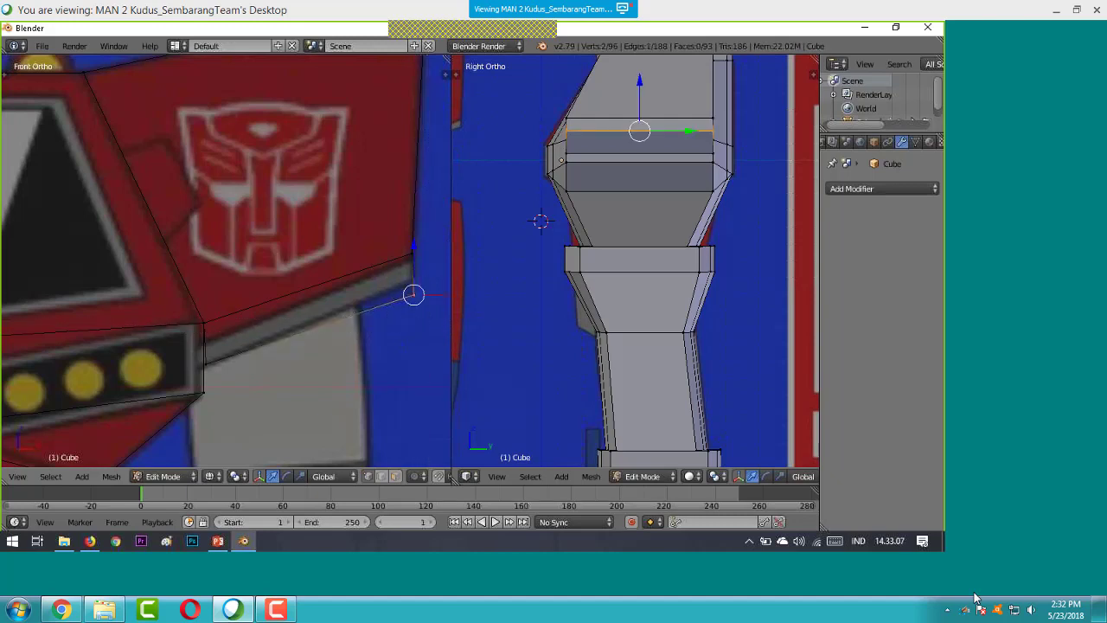
key("g")
key("z")
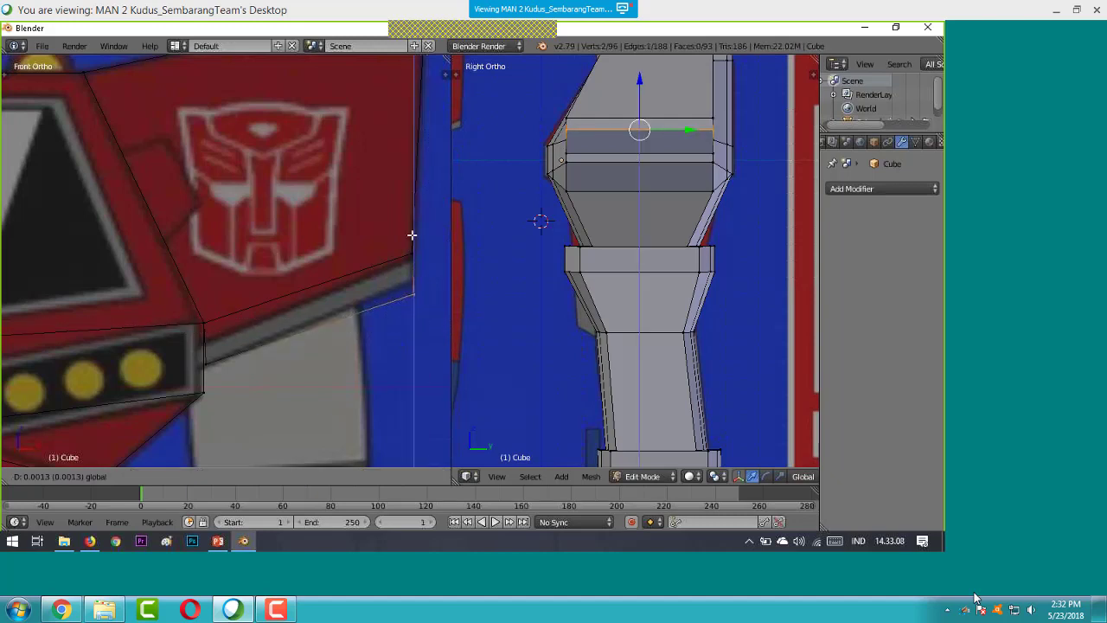
left_click(410, 238)
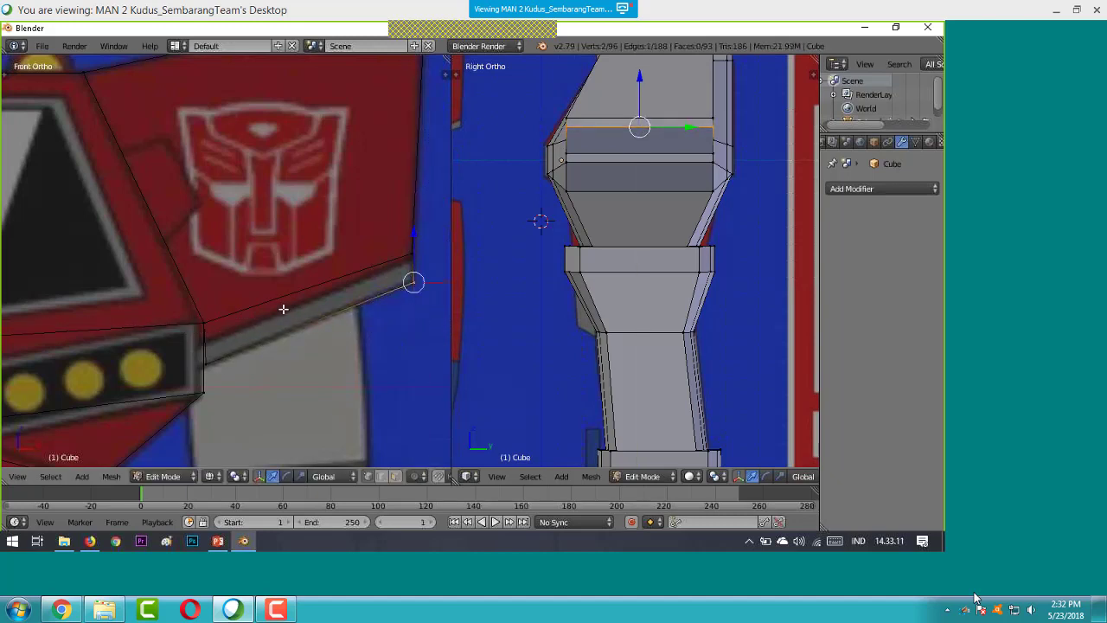
- Select the underside face of the shoulder's grey trim and extrude it downward for the arm in the front view
scroll(283, 309, "down", 4)
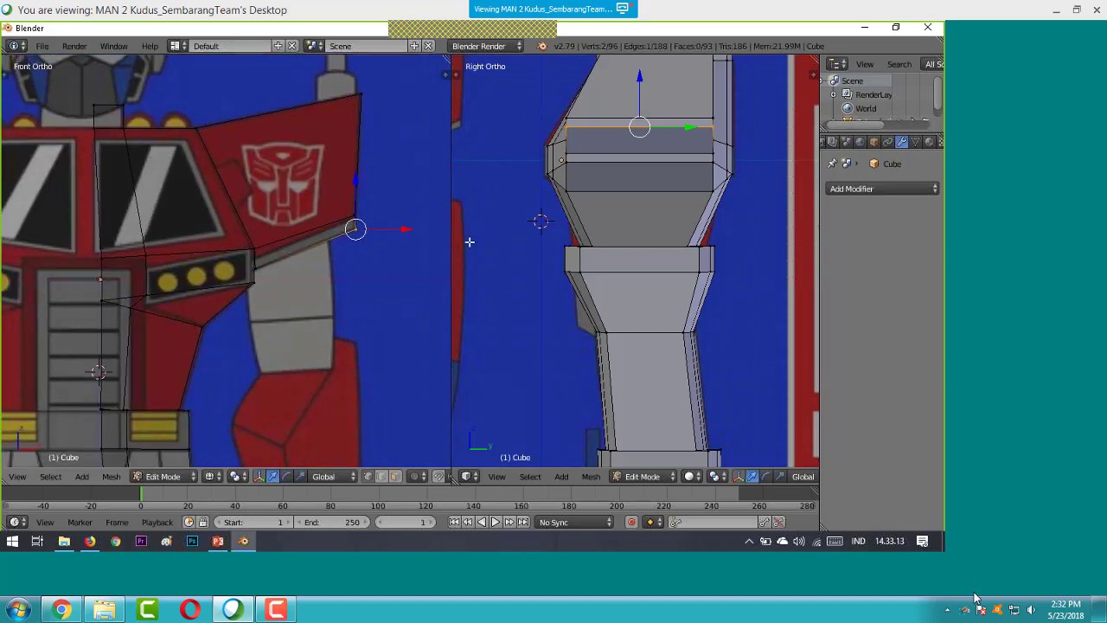
middle_click_drag(358, 274, 395, 480)
left_click(395, 476)
right_click(285, 254)
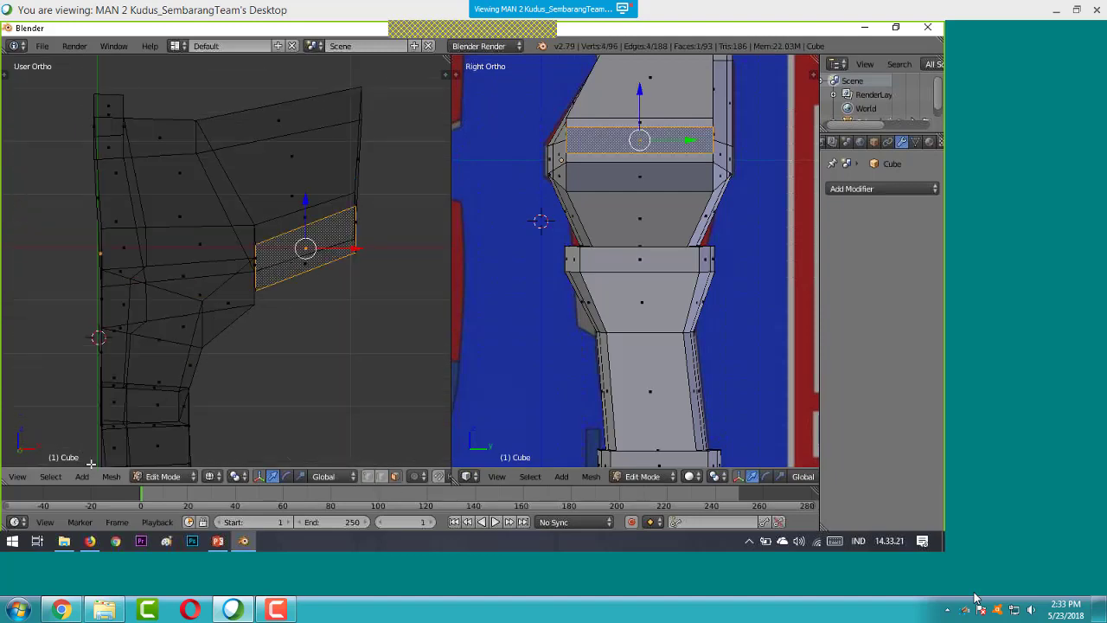
scroll(47, 480, "up", 1)
scroll(48, 480, "up", 1)
left_click(47, 478)
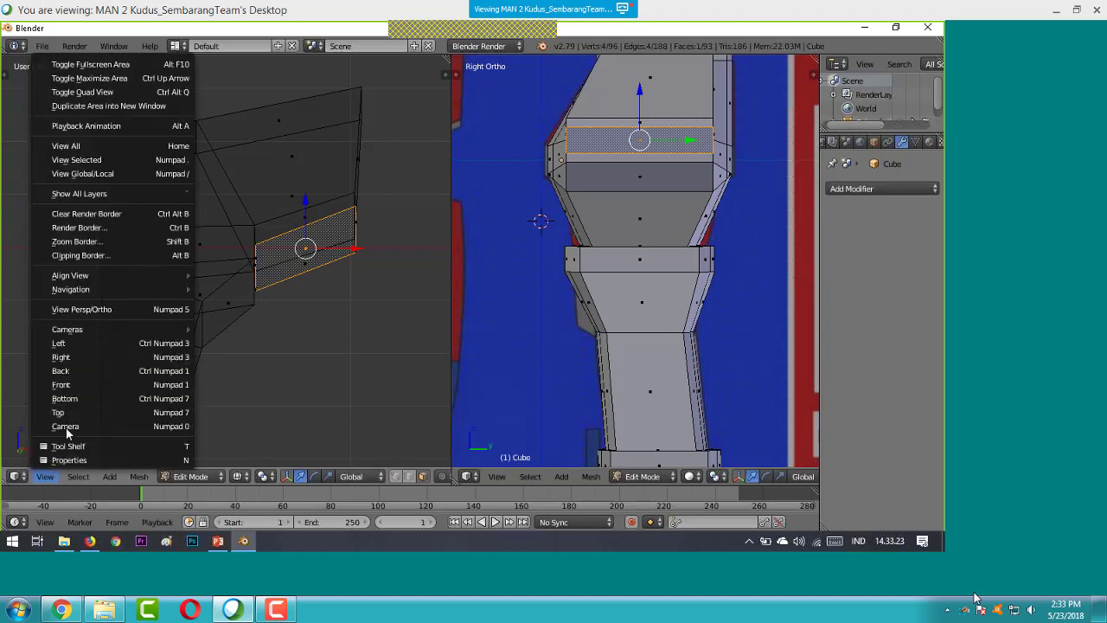
left_click(86, 388)
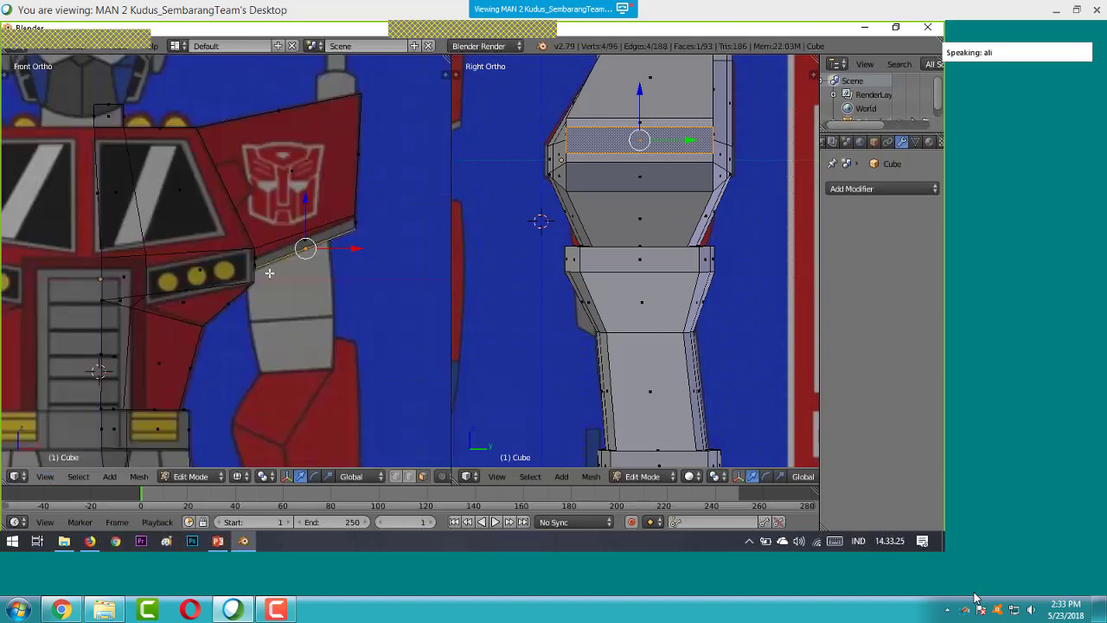
key("ctrl+r")
left_click(330, 276)
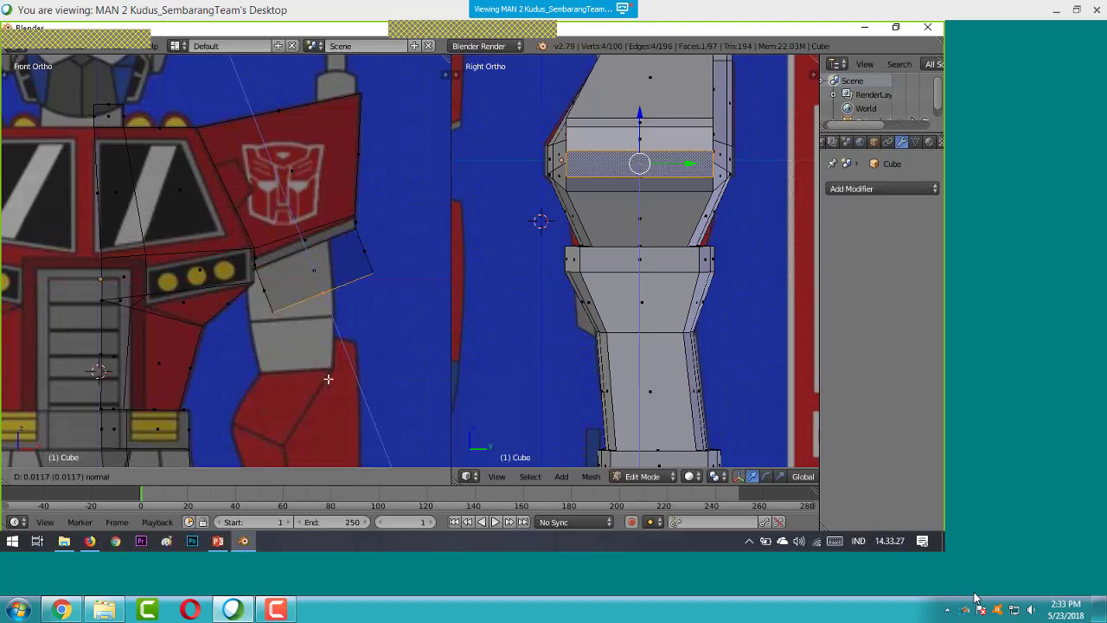
left_click(357, 352)
- Move the arm's end face down along Z to the wrist area of the reference
scroll(358, 352, "down", 5)
middle_click_drag(357, 352, 327, 217, "shift")
key("g")
key("z")
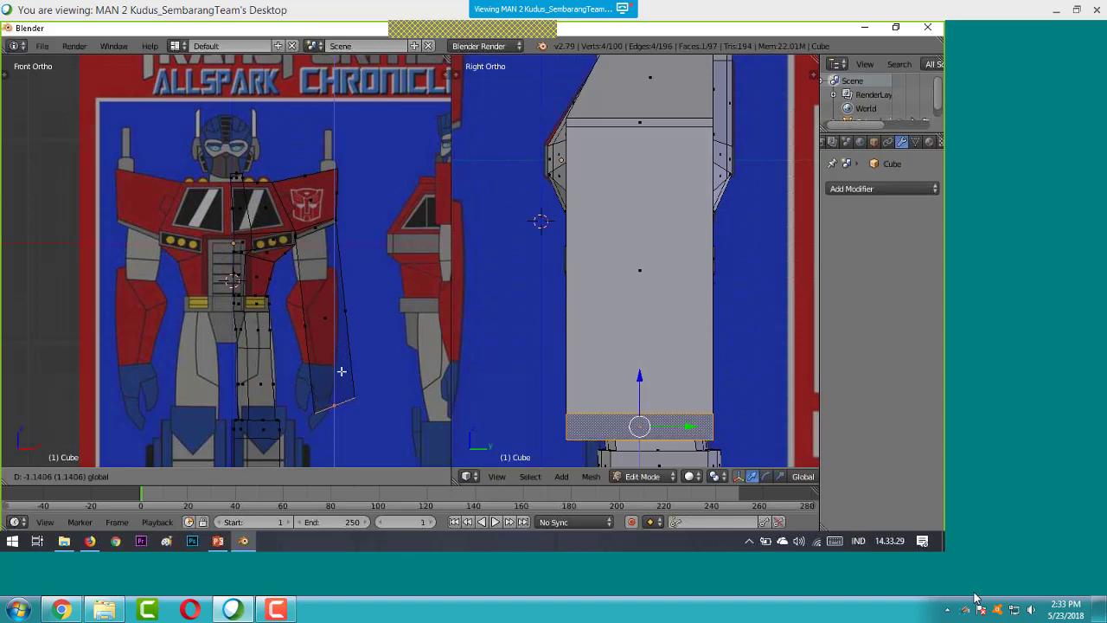
key("Escape")
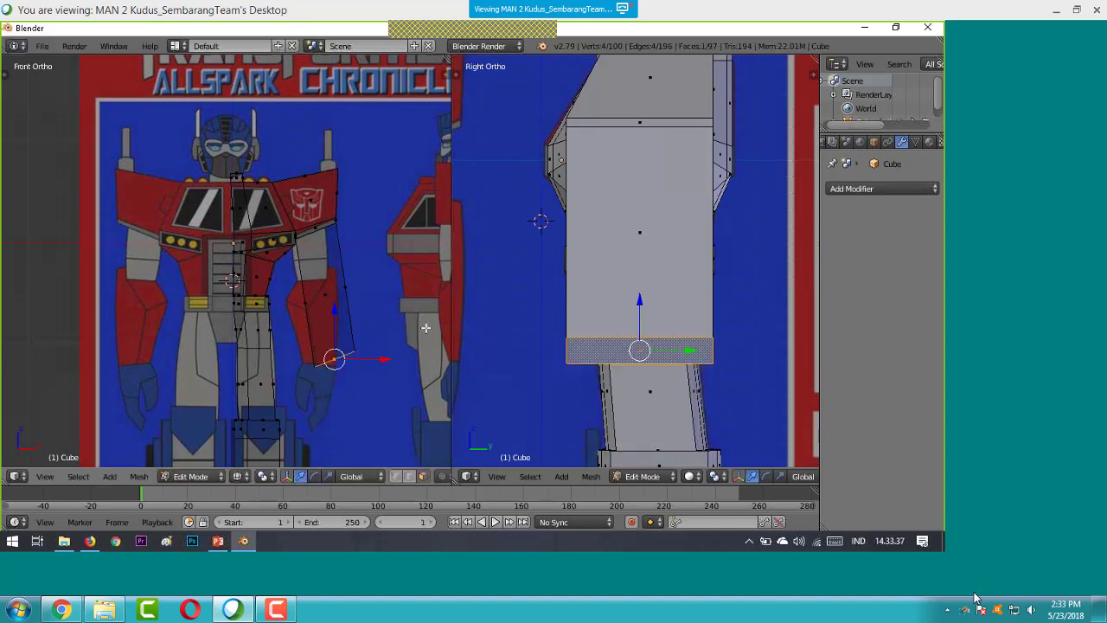
- Shift the arm's end face inward onto the reference forearm and rotate it until it is horizontal
key("g")
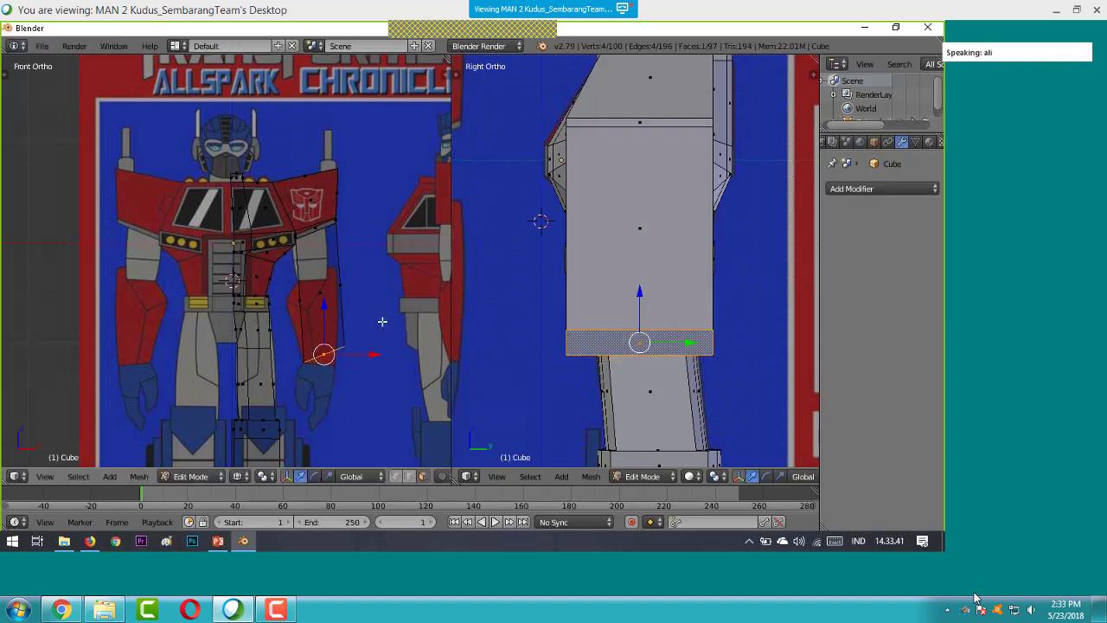
key("r")
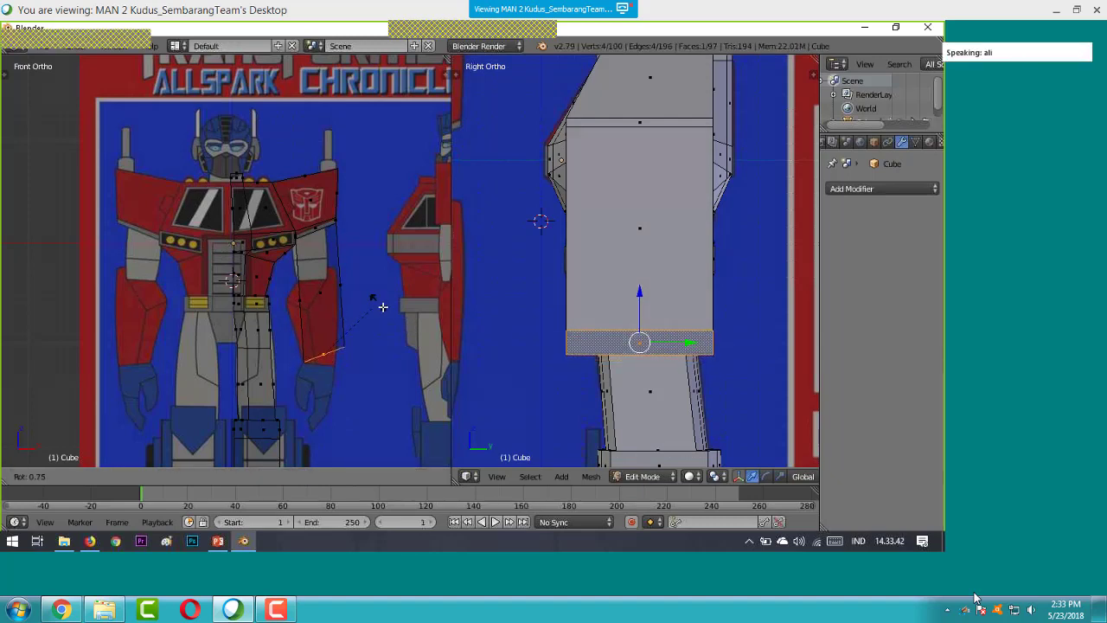
left_click(383, 304)
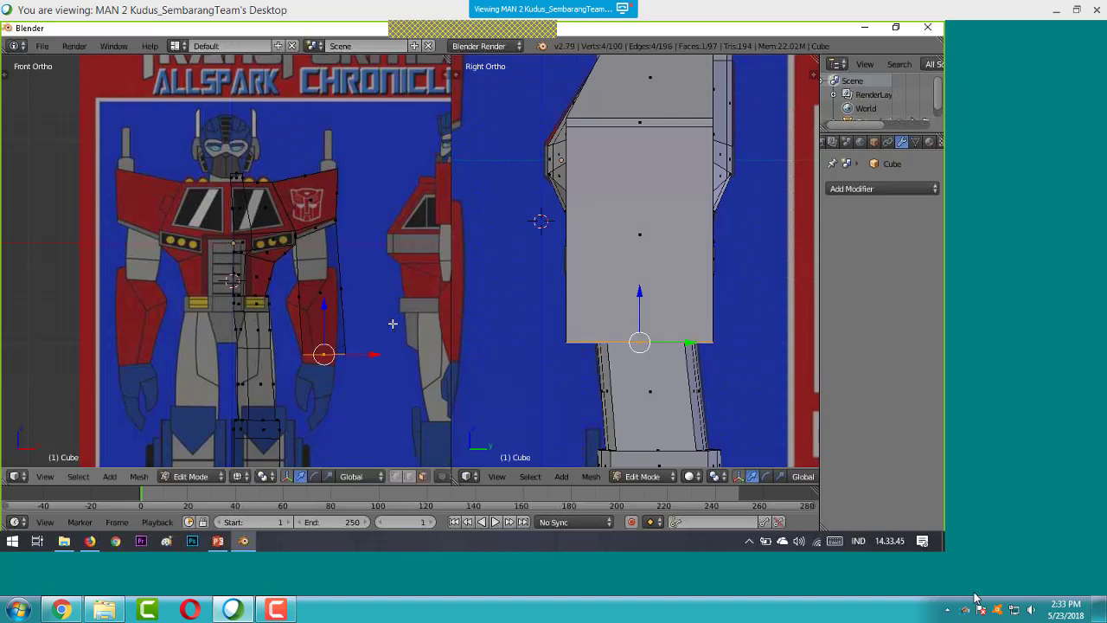
- Lower the arm's end face along Z to the wrist line and rotate it by about 7.8 degrees
left_click_drag(324, 304, 332, 310)
key("r")
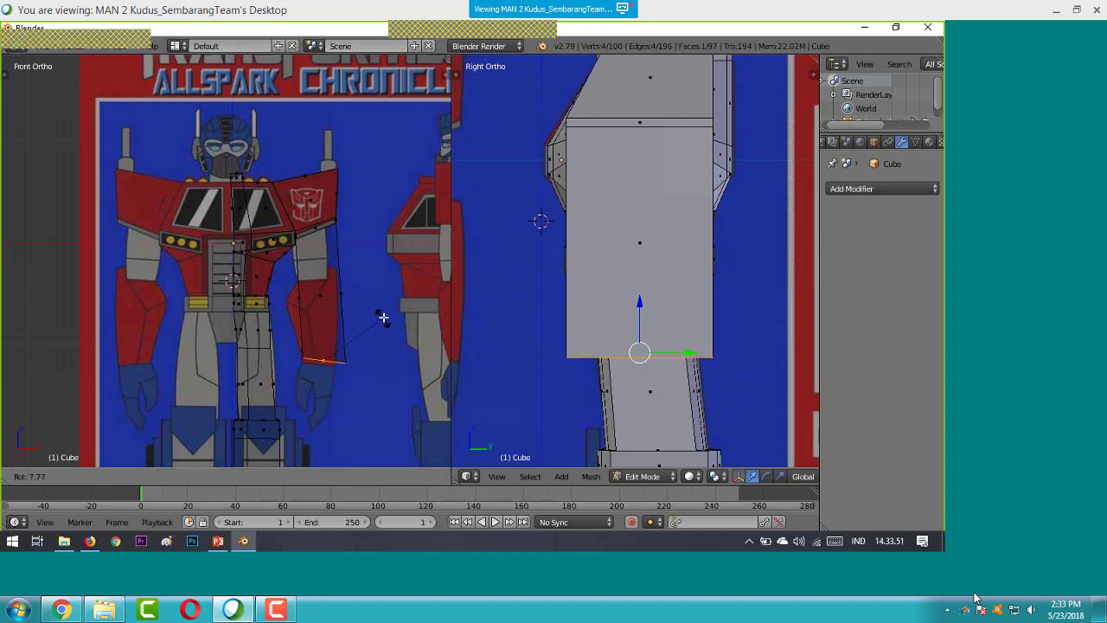
left_click(383, 317)
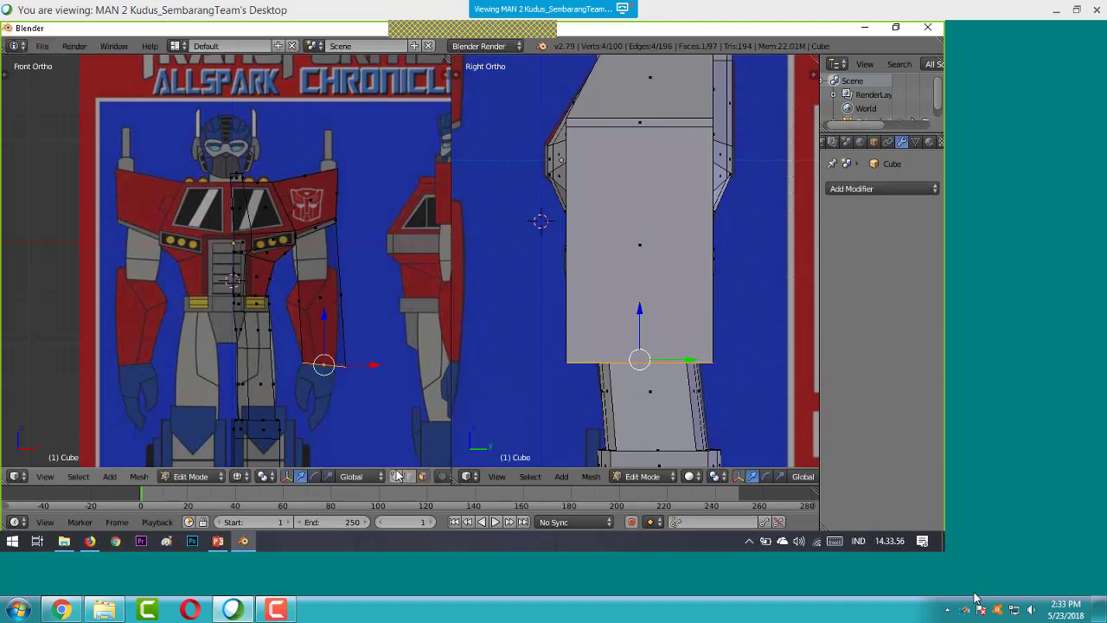
- Move the outer wrist vertices inward and slightly upward onto the outer lower corner of the red forearm in the front reference
scroll(348, 373, "up", 6)
key("a")
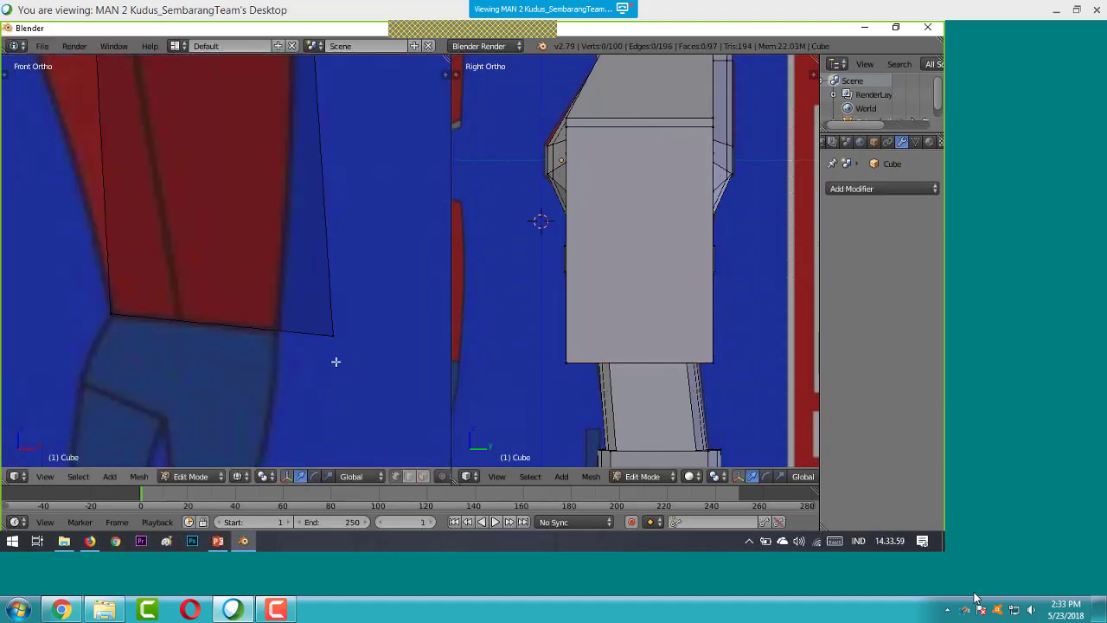
key("b")
left_click_drag(358, 351, 322, 321)
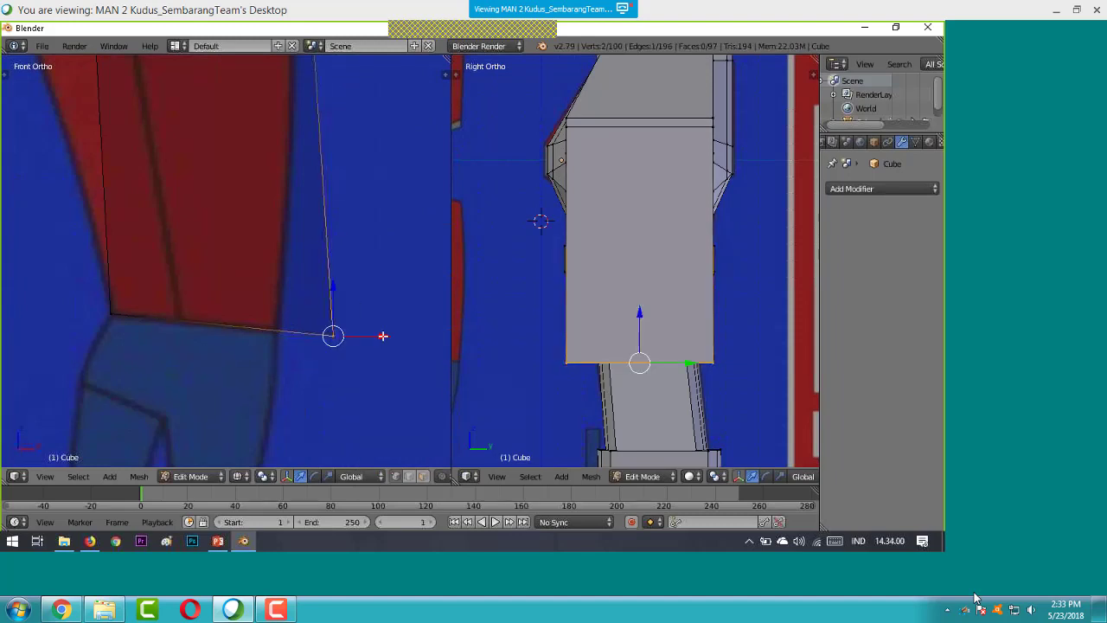
key("g")
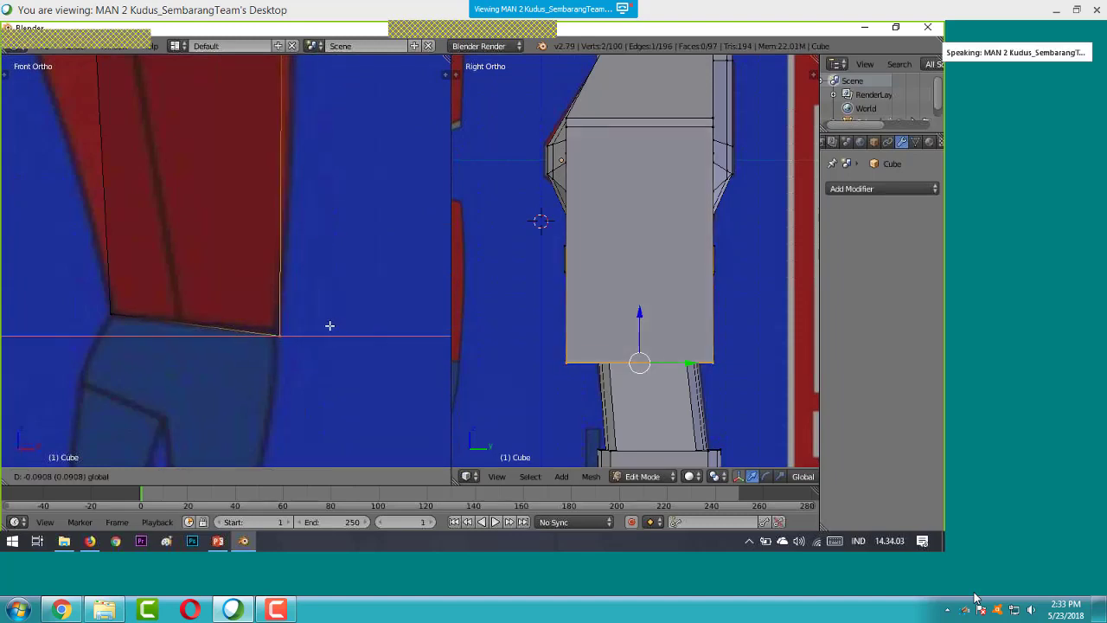
left_click(277, 307)
key("g")
key("z")
left_click(276, 289)
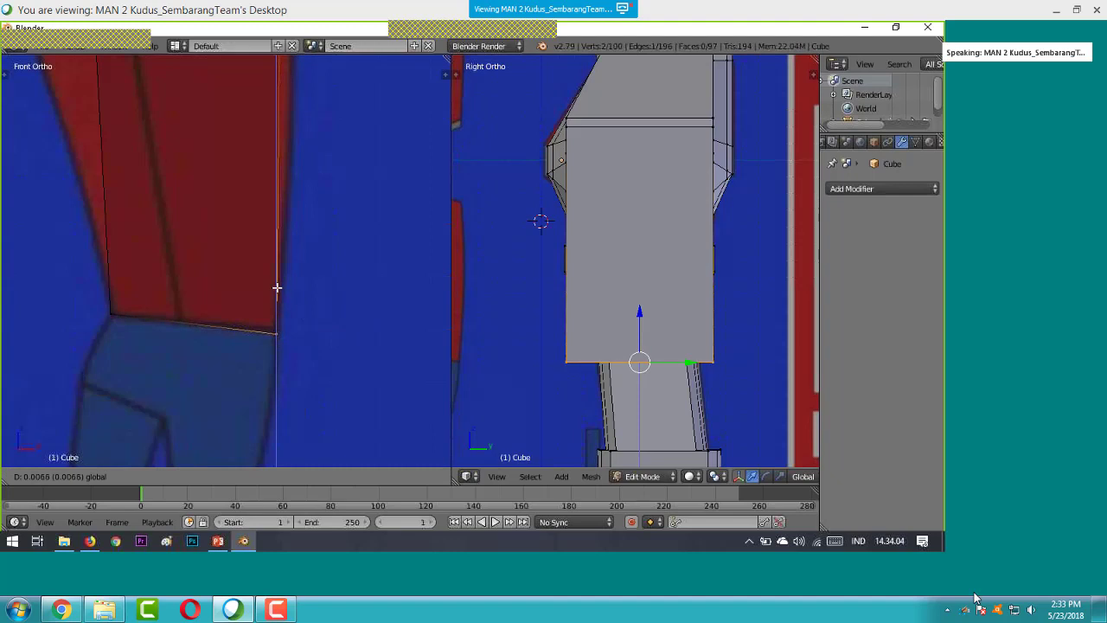
scroll(229, 285, "down", 1)
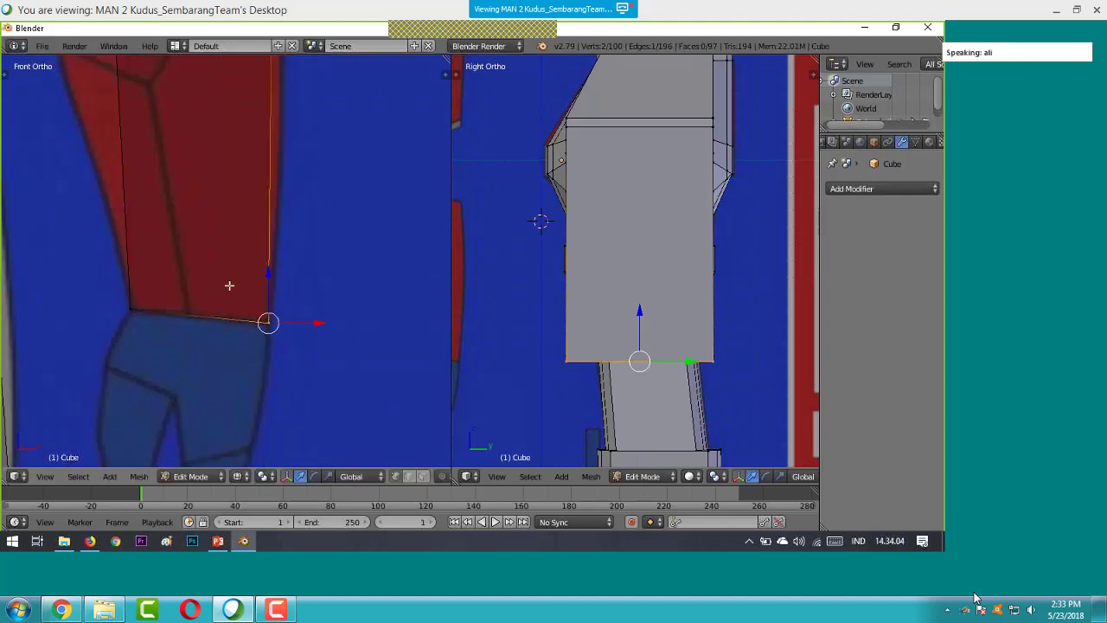
scroll(229, 285, "down", 5)
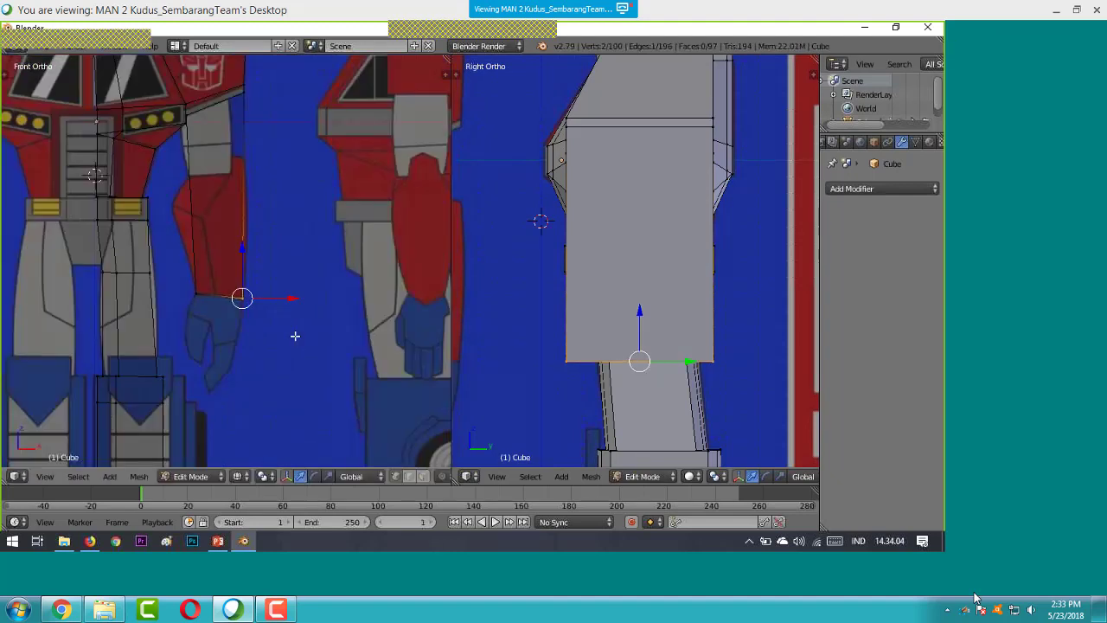
- Add an edge loop across the middle of the grey upper arm and rotate it to nearly horizontal
key("a")
scroll(237, 266, "up", 4)
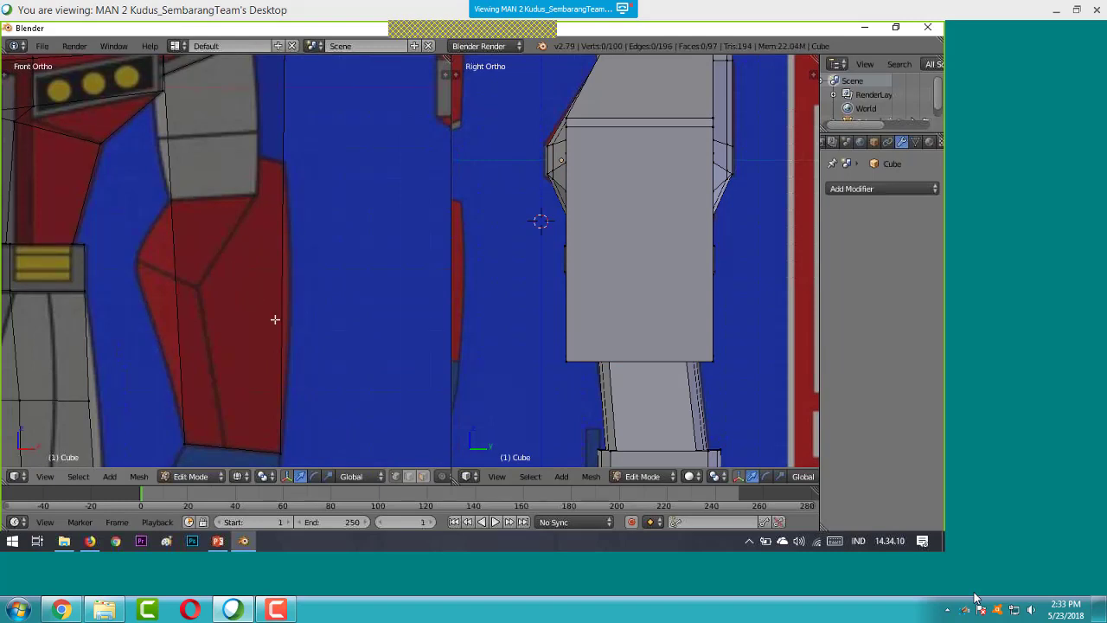
middle_click_drag(275, 320, 296, 346, "shift")
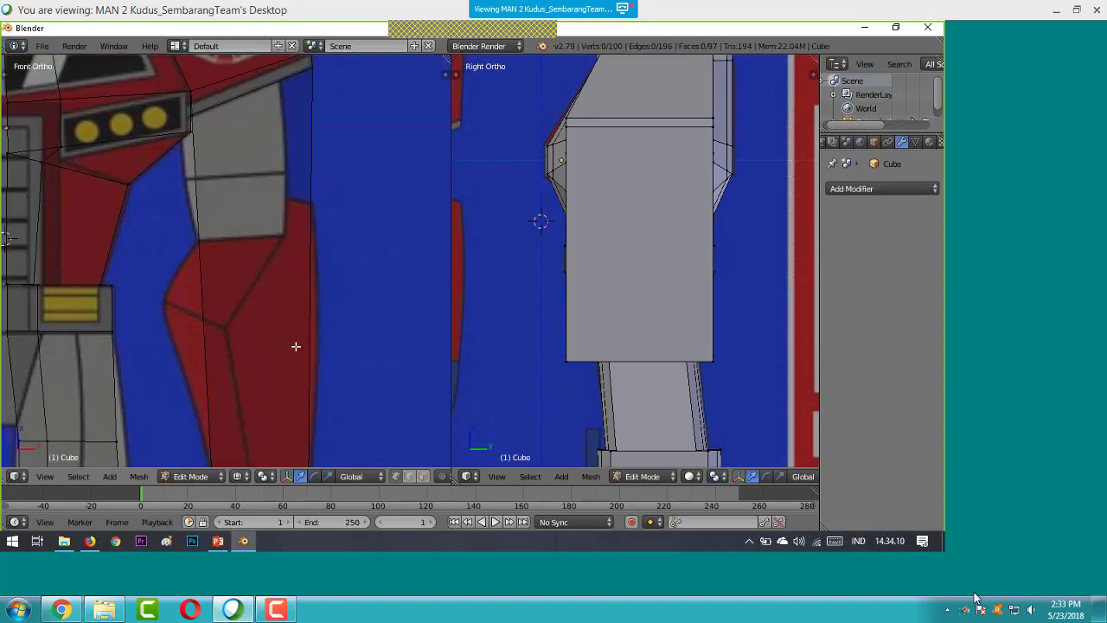
scroll(296, 346, "down", 3)
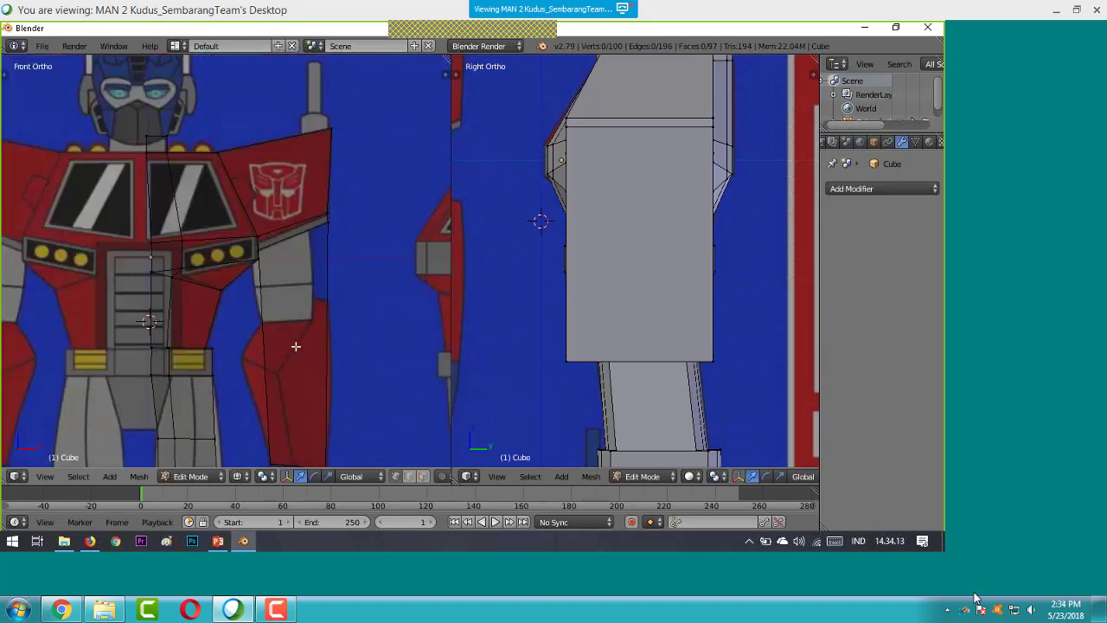
key("ctrl+r")
left_click(289, 357)
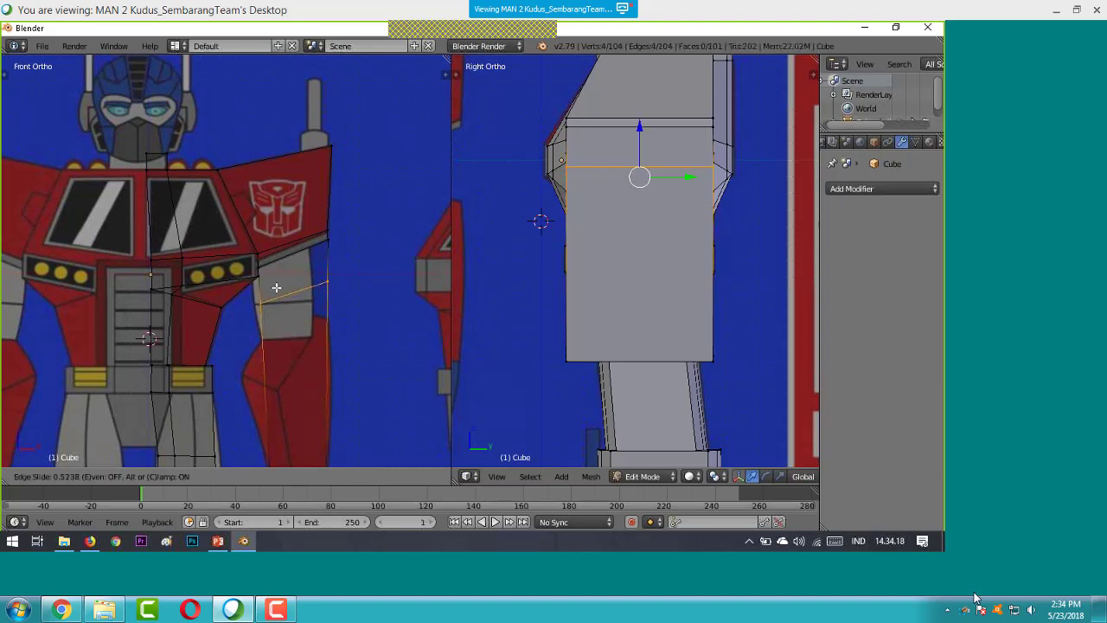
left_click(343, 291)
key("r")
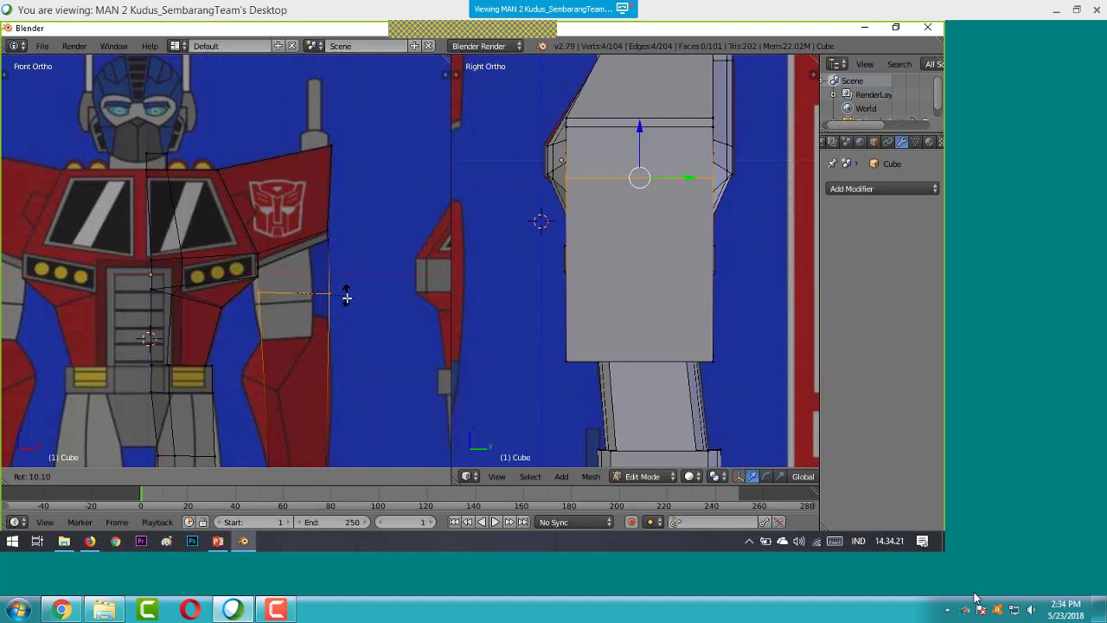
key("Escape")
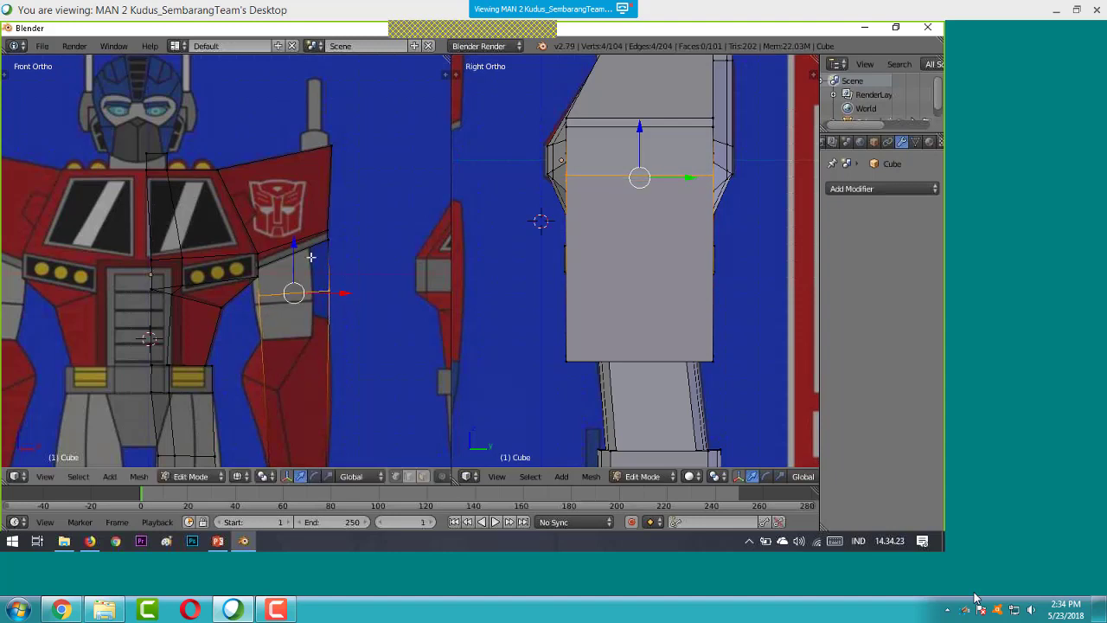
- Fit the upper-arm loop to the reference's dividing line, lowering it, scaling it to about 0.8 and shifting it toward the body
key("g")
key("z")
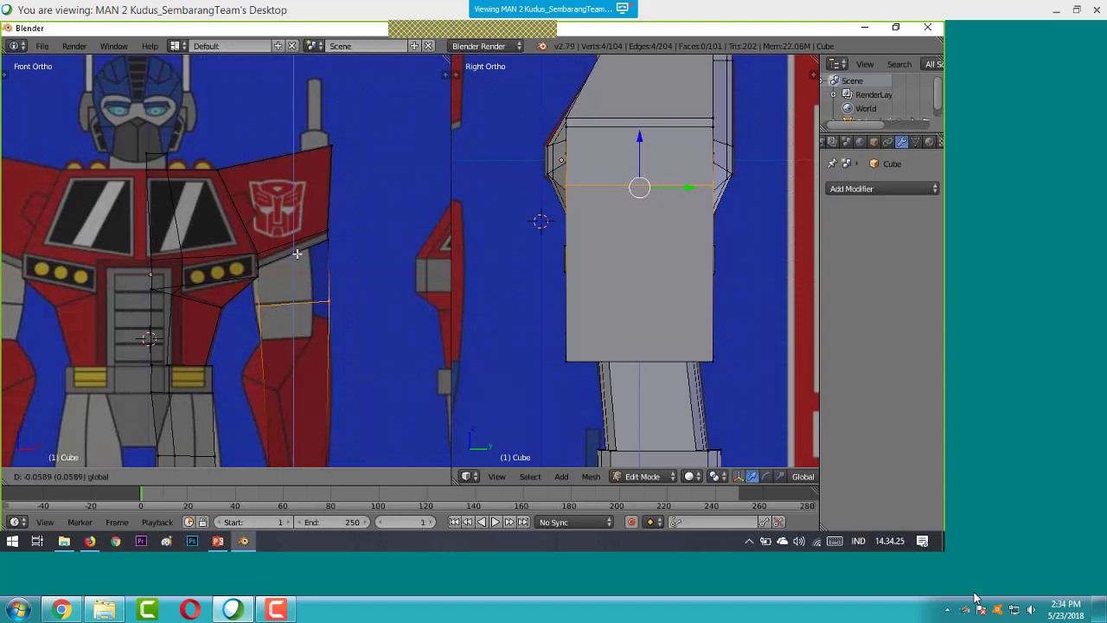
left_click(298, 253)
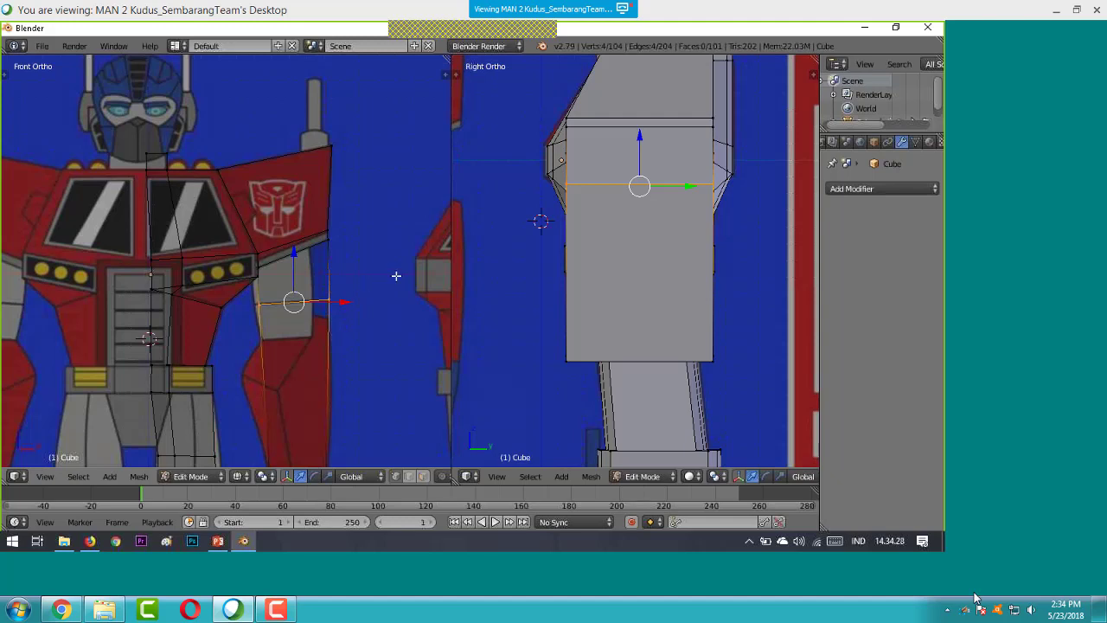
key("s")
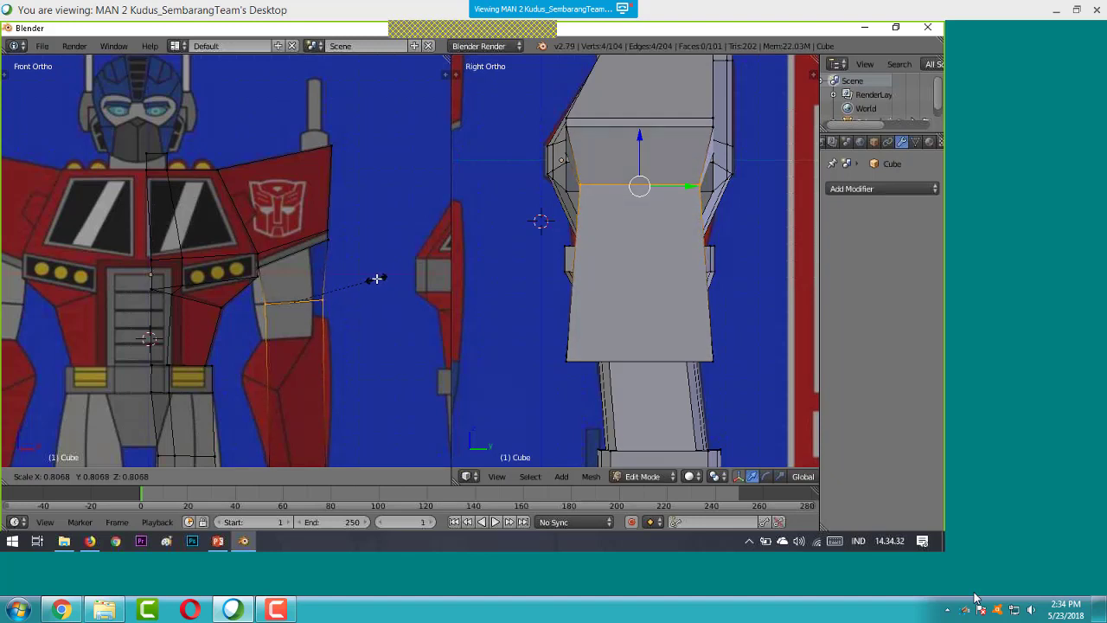
left_click(371, 279)
left_click_drag(346, 303, 333, 290)
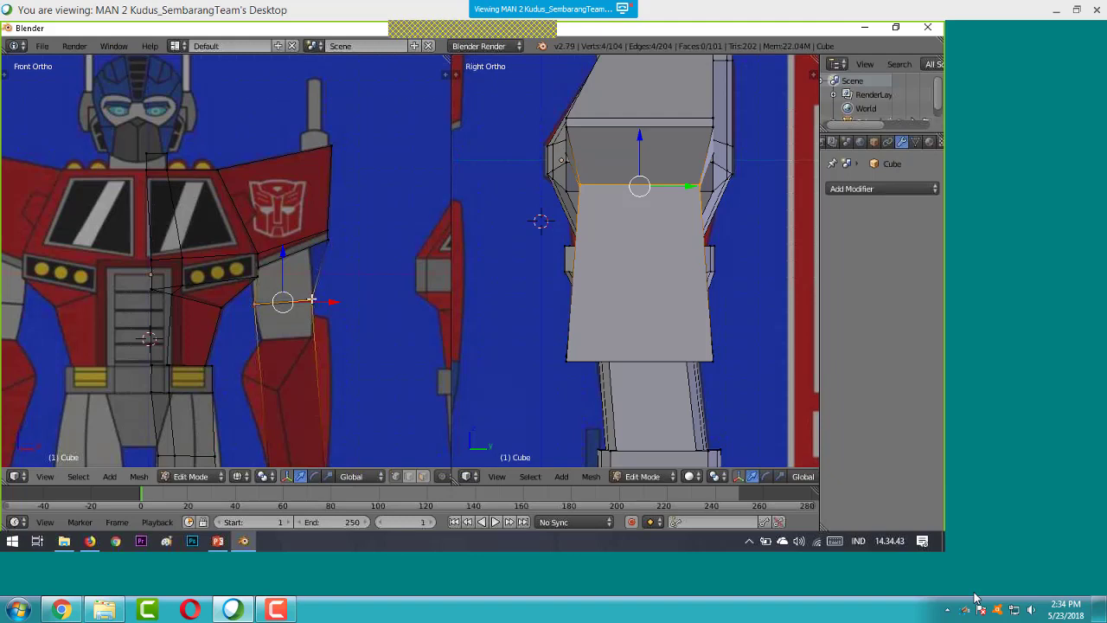
- Add an edge loop at the elbow just below the upper-arm loop, with an edge slide of about 0.80
scroll(311, 299, "down", 2)
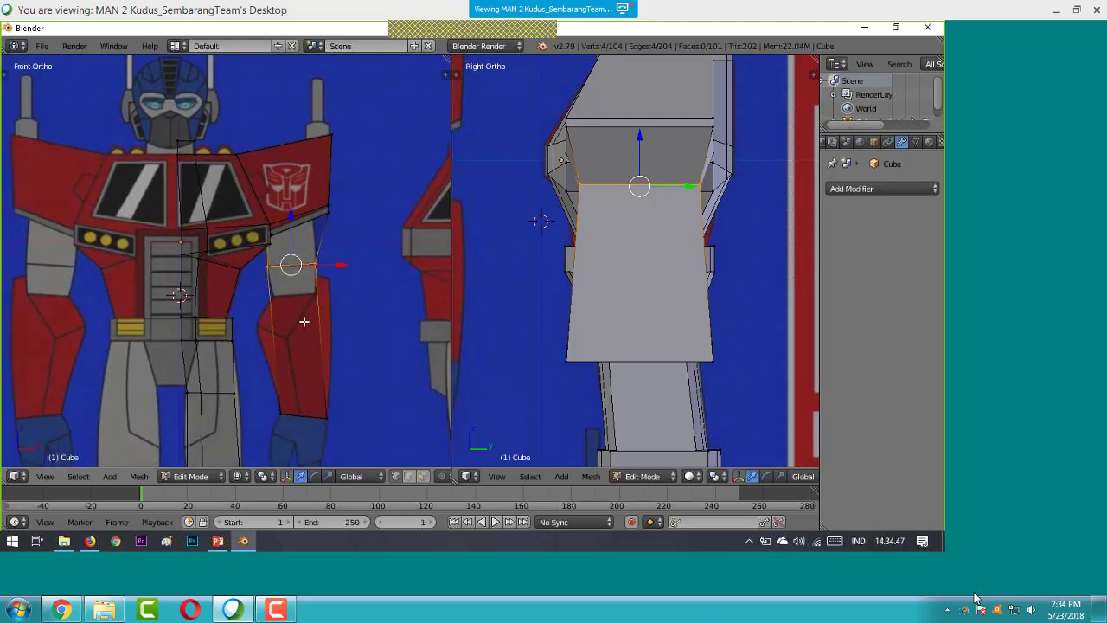
key("ctrl+r")
left_click(304, 327)
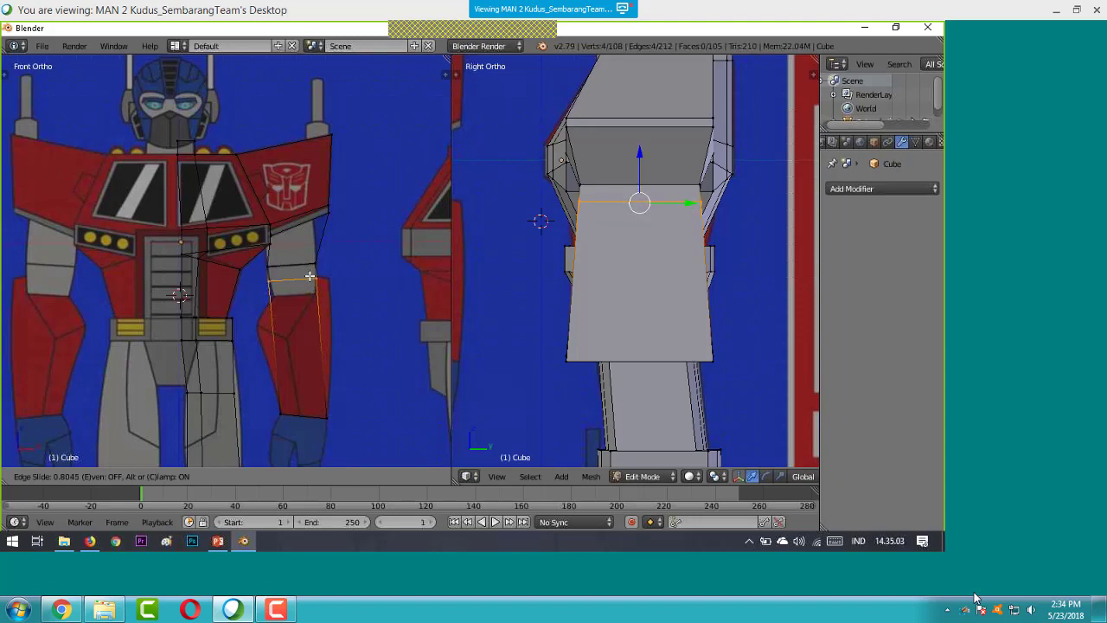
left_click(309, 276)
key("a")
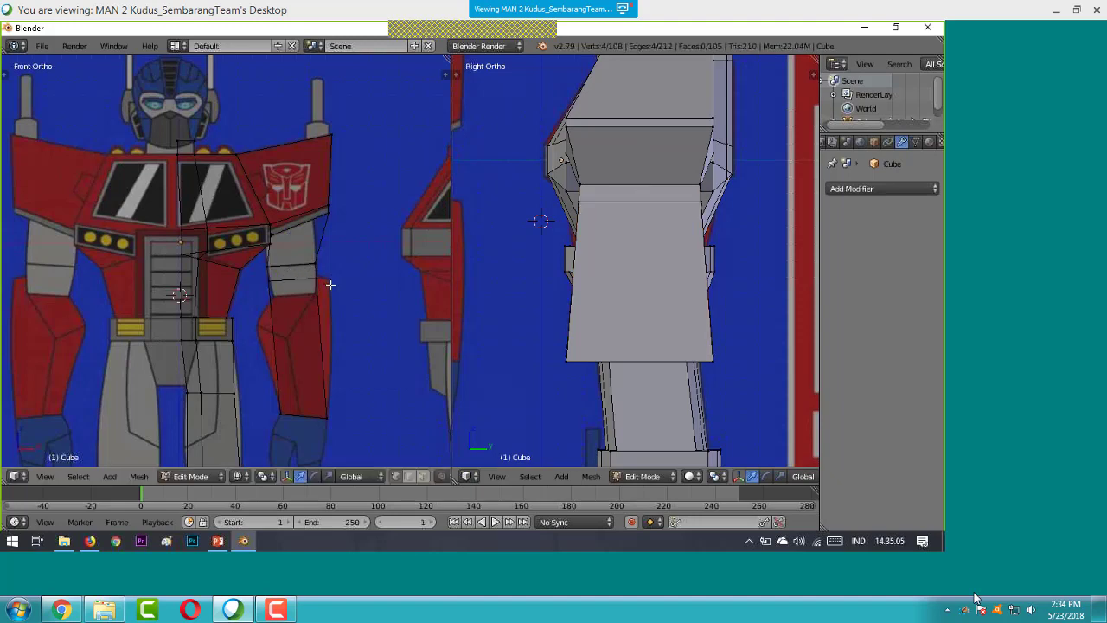
- Move the elbow loop's outer vertices outward to the upper outer corner of the red forearm
right_click(327, 280)
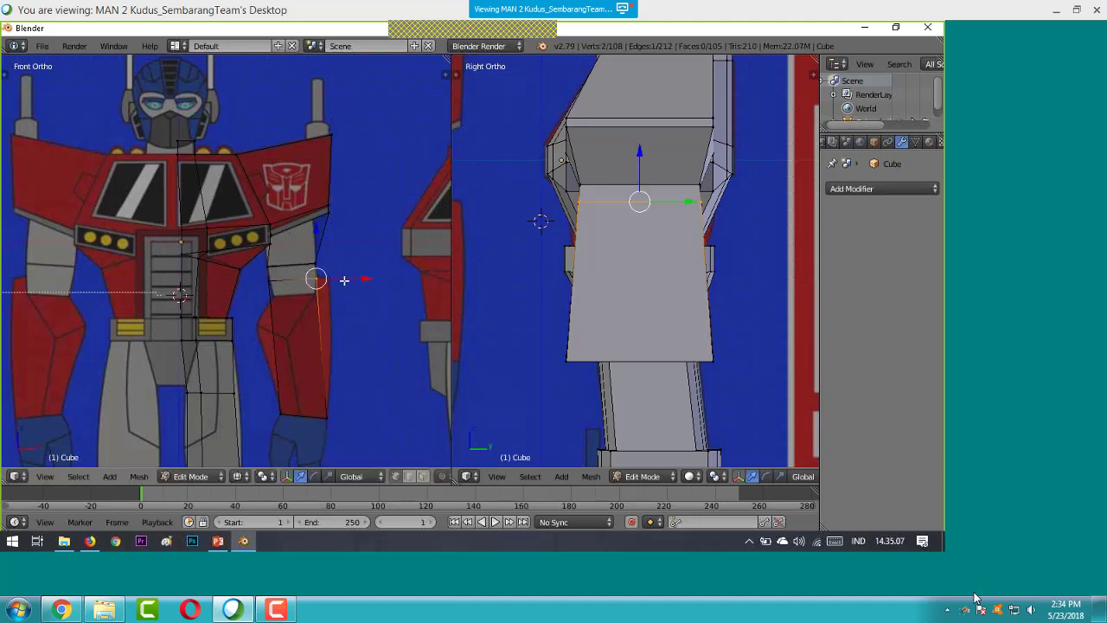
key("g")
left_click(324, 276)
key("a")
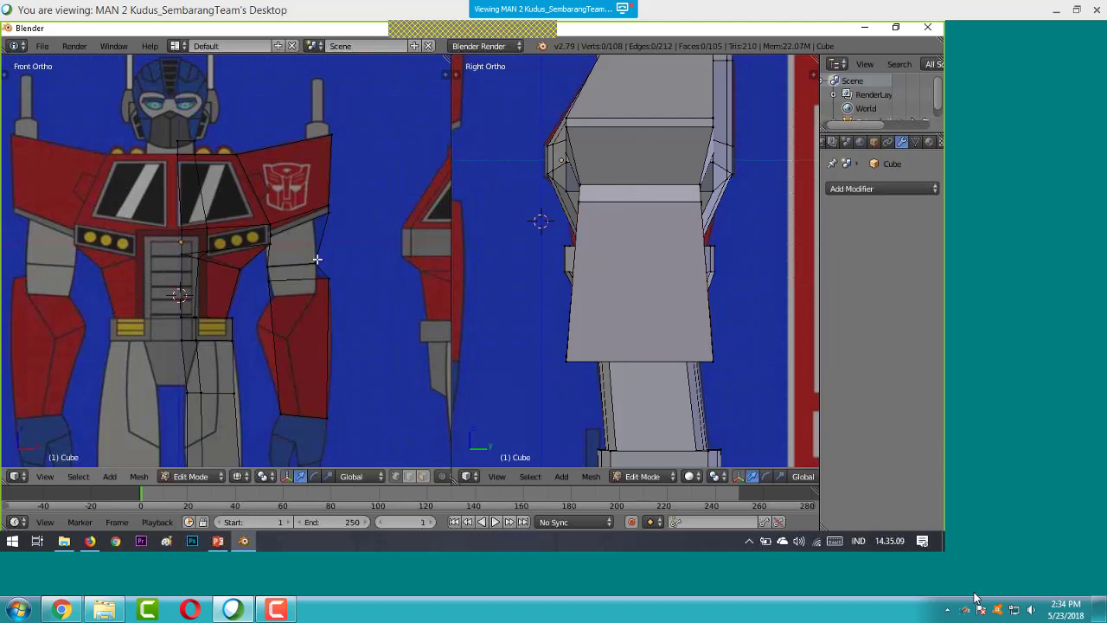
right_click(316, 259)
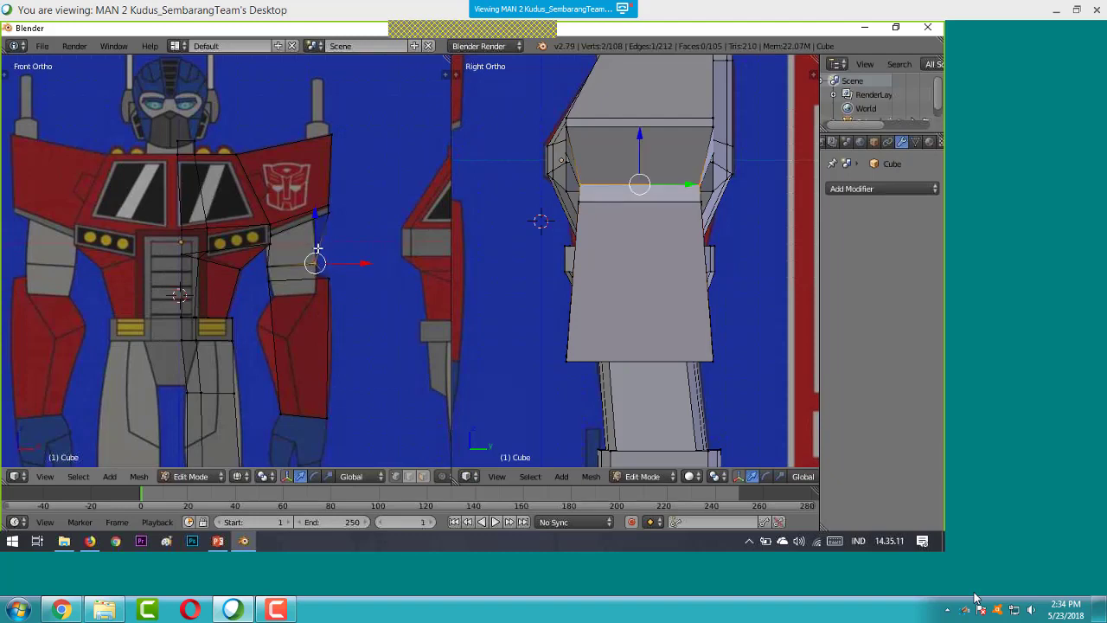
key("a")
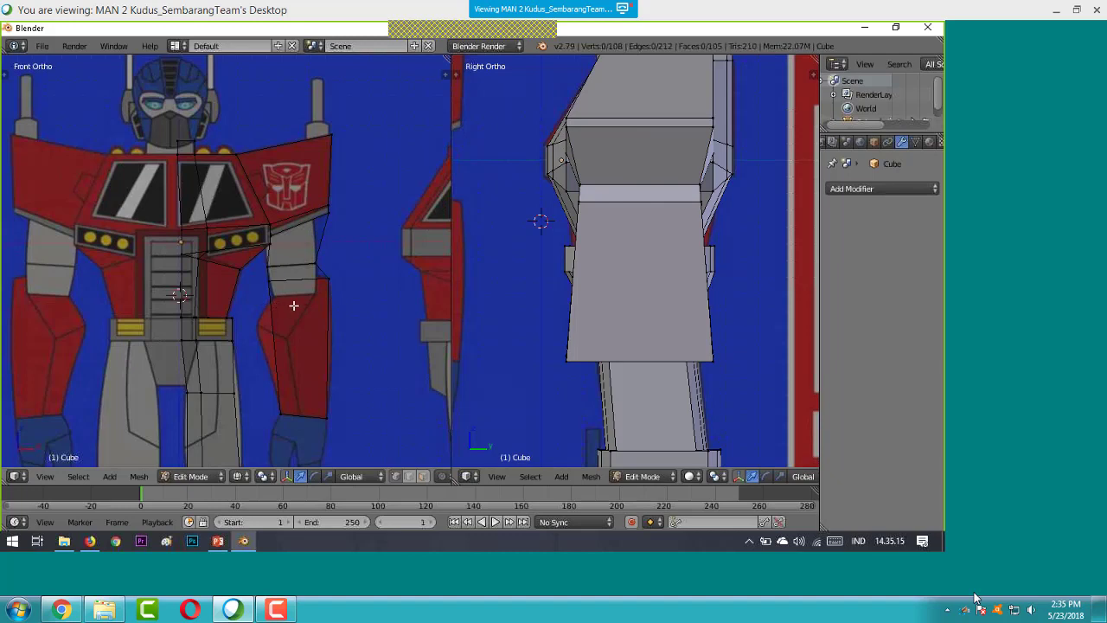
- Add an edge loop across the upper forearm at its widest point, with an edge slide of about 0.34
key("ctrl+r")
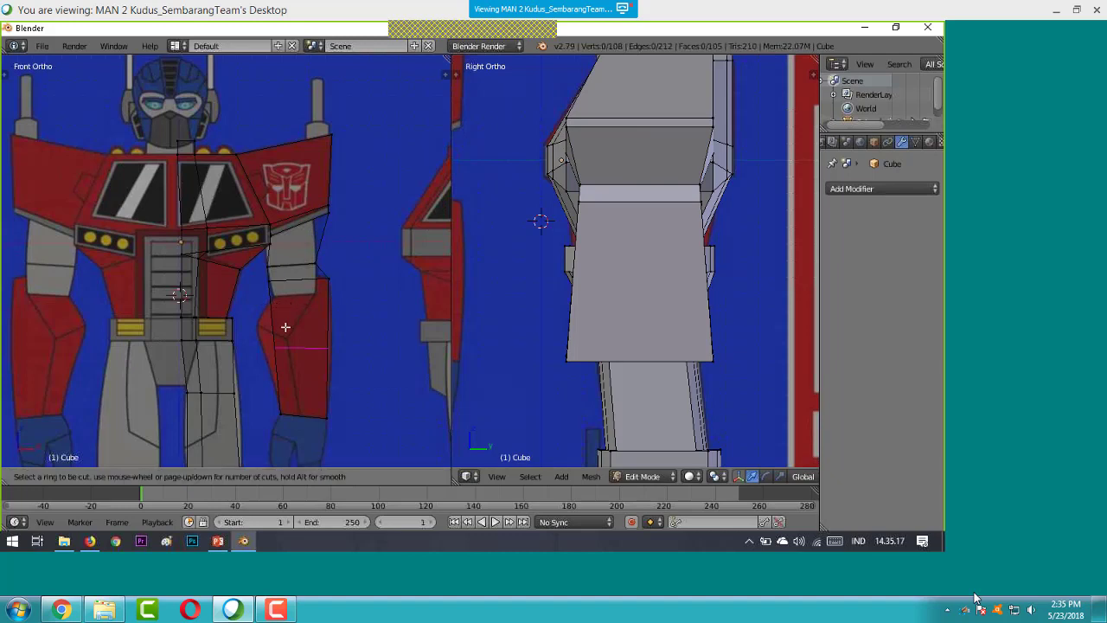
left_click(286, 347)
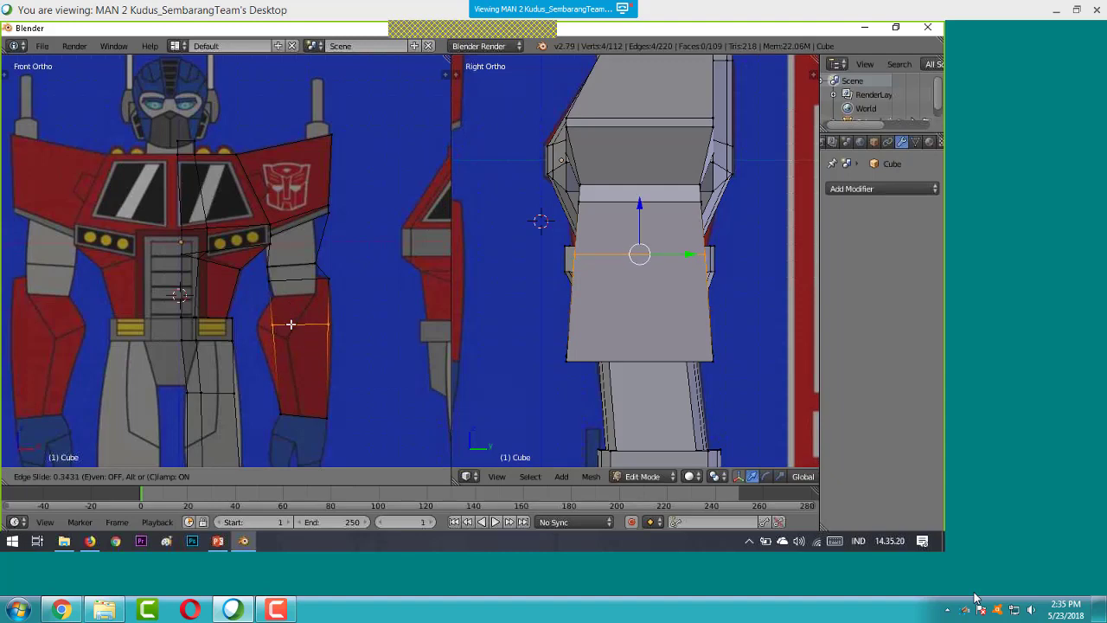
left_click(291, 324)
key("a")
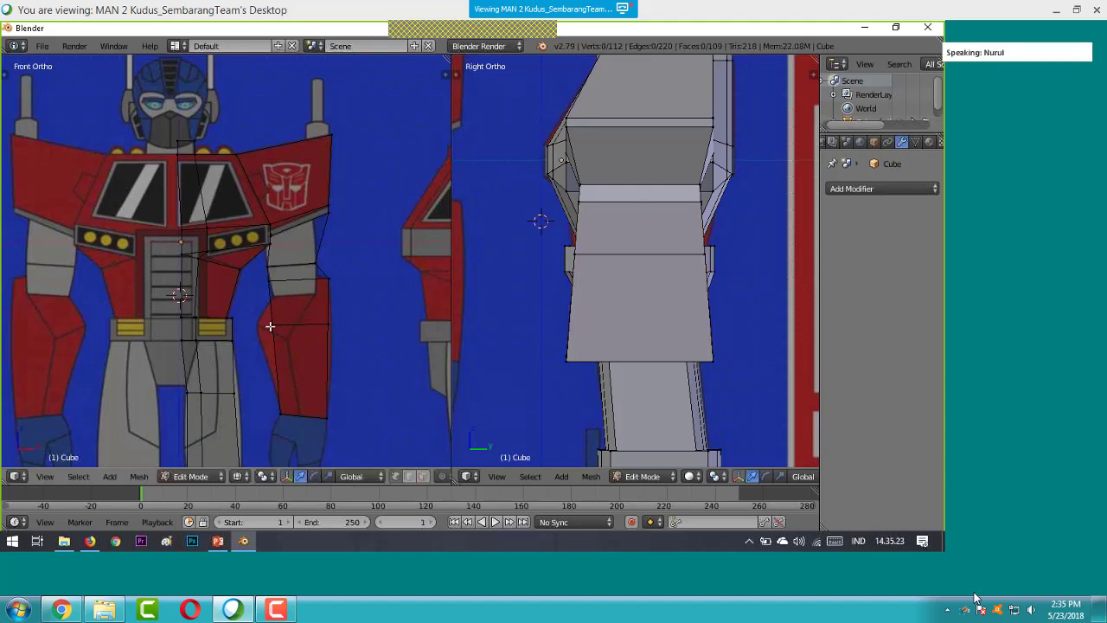
- Move the forearm loop's inner vertices toward the body onto the inner bulge of the red forearm
key("b")
left_click_drag(263, 321, 308, 323)
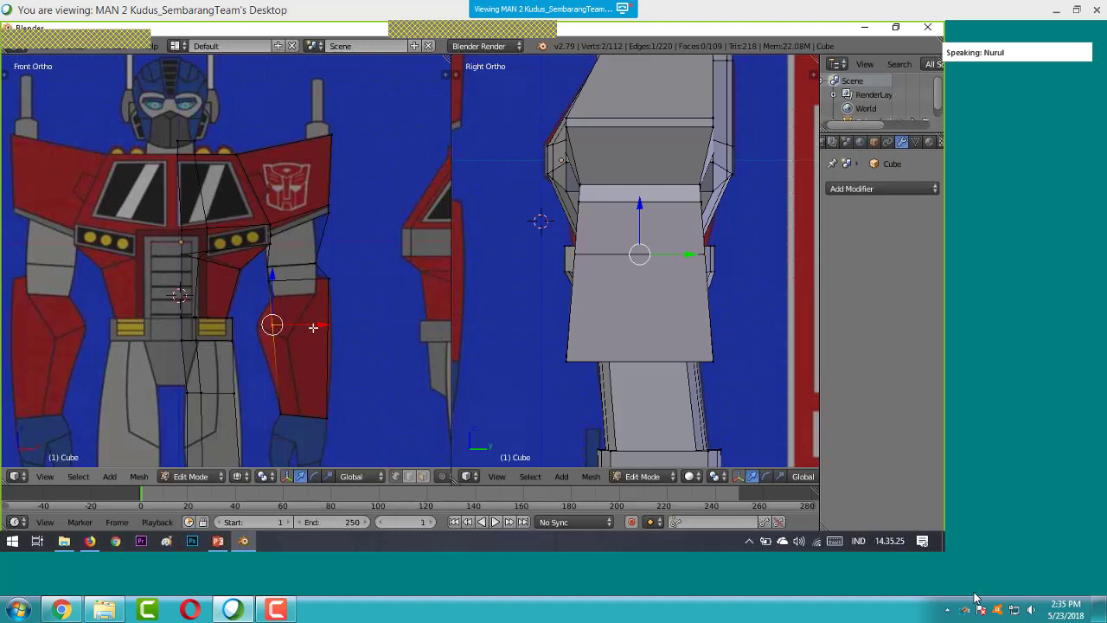
key("g")
left_click(298, 330)
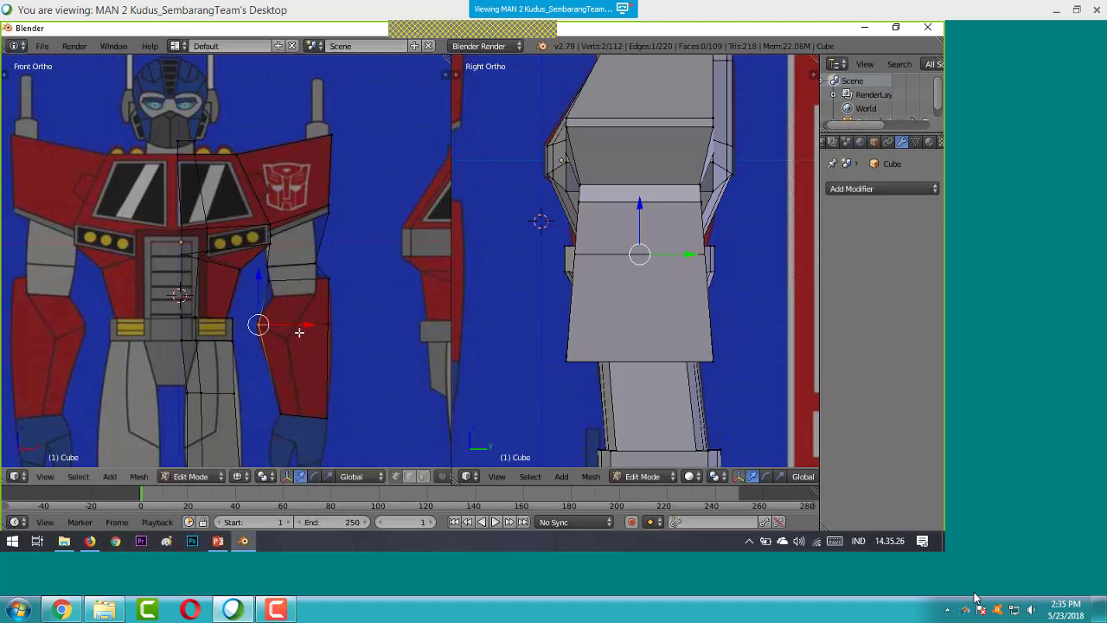
- Switch the side view to wireframe and clear the vertex selection
scroll(322, 321, "down", 2)
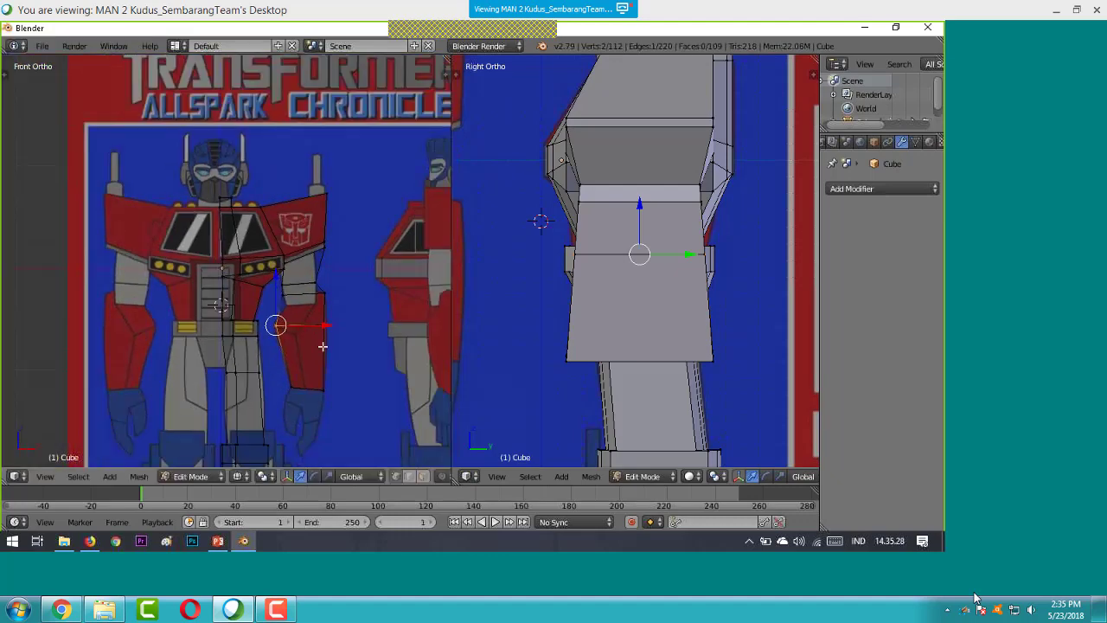
scroll(323, 343, "down", 3)
scroll(331, 342, "down", 2, "shift")
scroll(331, 342, "up", 3)
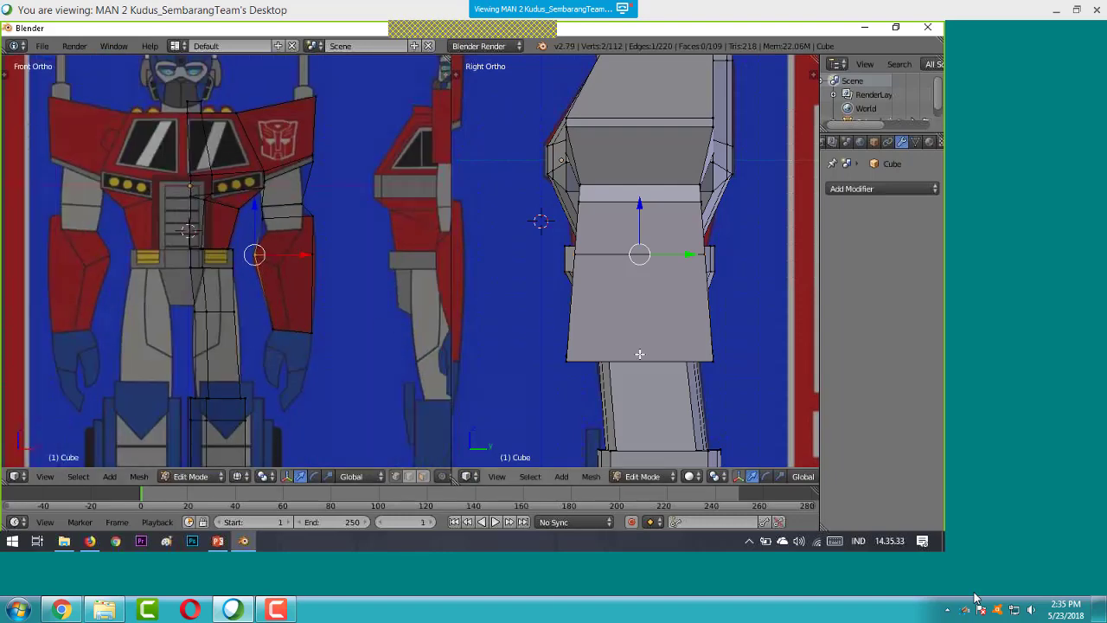
key("z")
key("a")
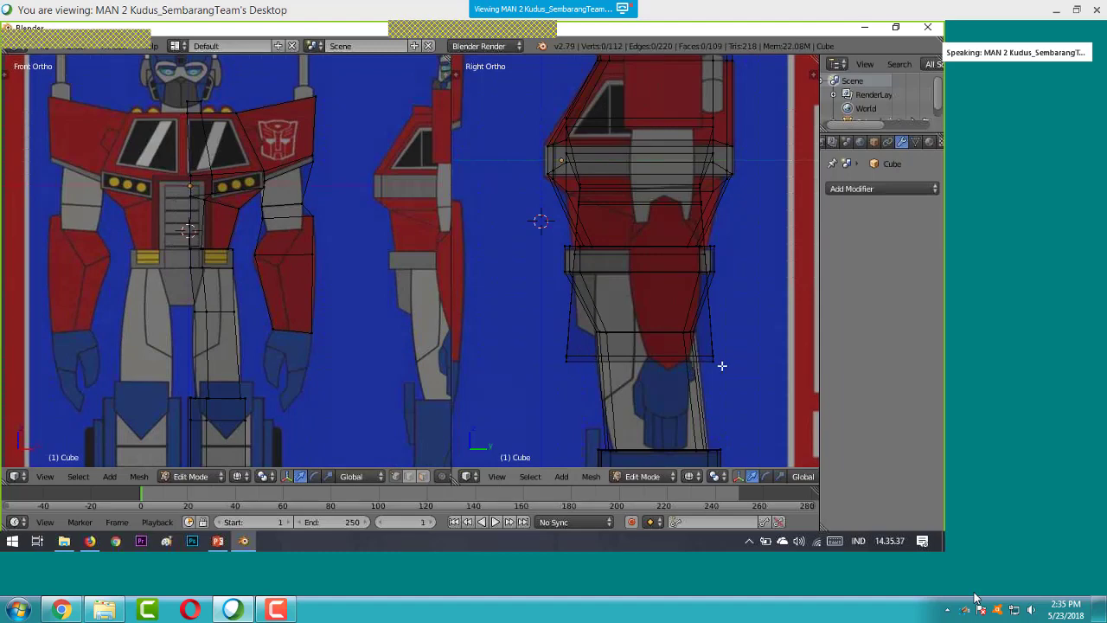
- Scale the forearm's wrist vertices to about 0.70 along Y and shift them along Y toward the red forearm in the side reference
key("b")
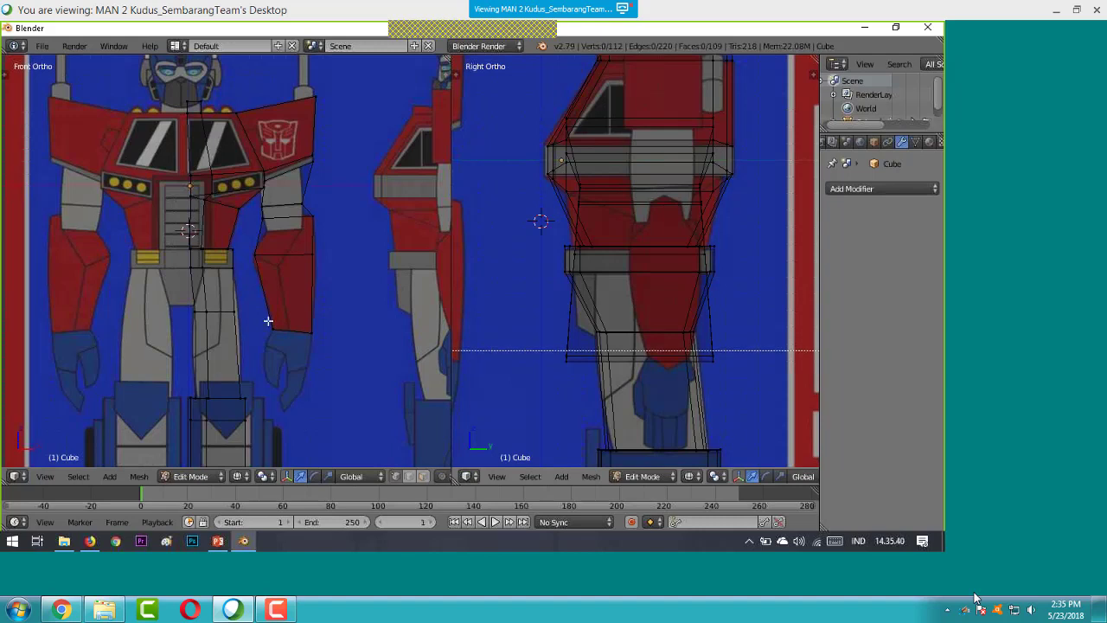
left_click_drag(268, 321, 318, 341)
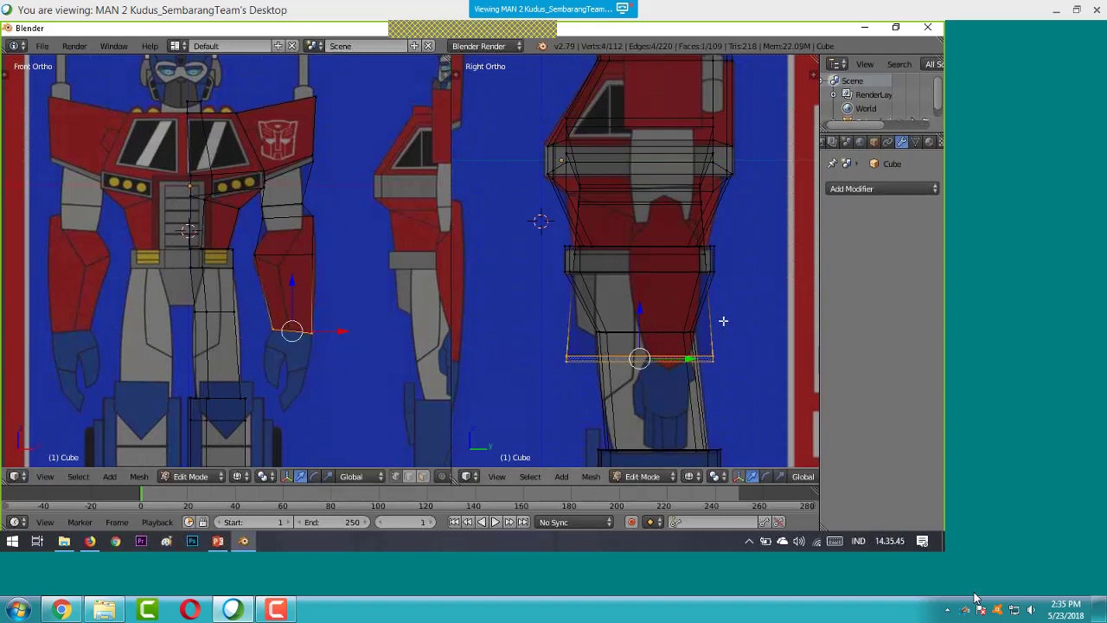
key("s")
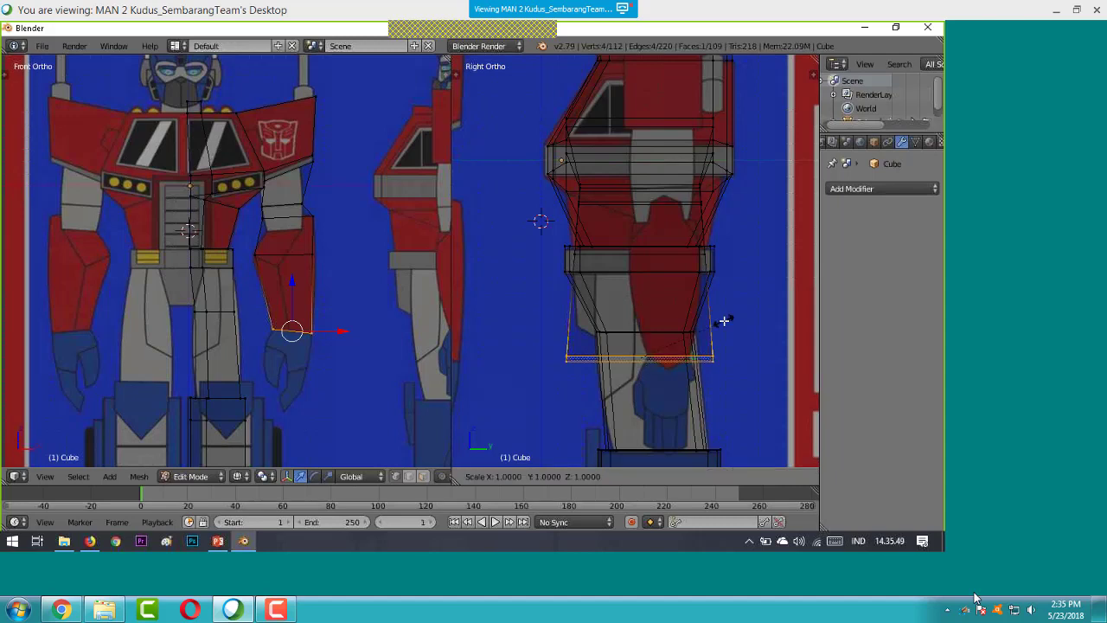
key("y")
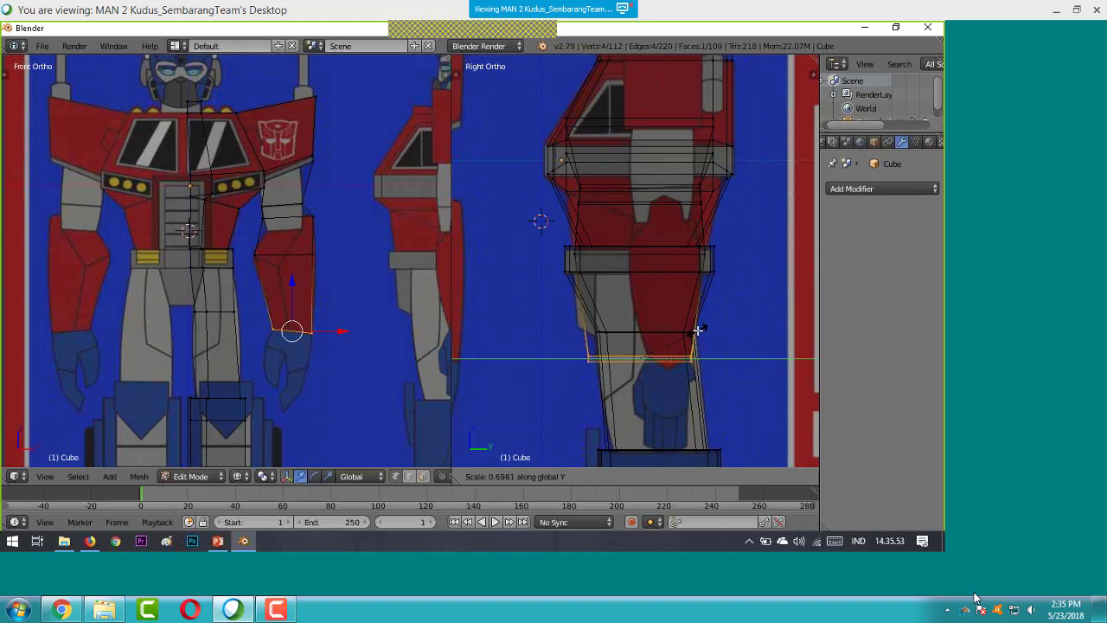
left_click(698, 330)
key("g")
key("y")
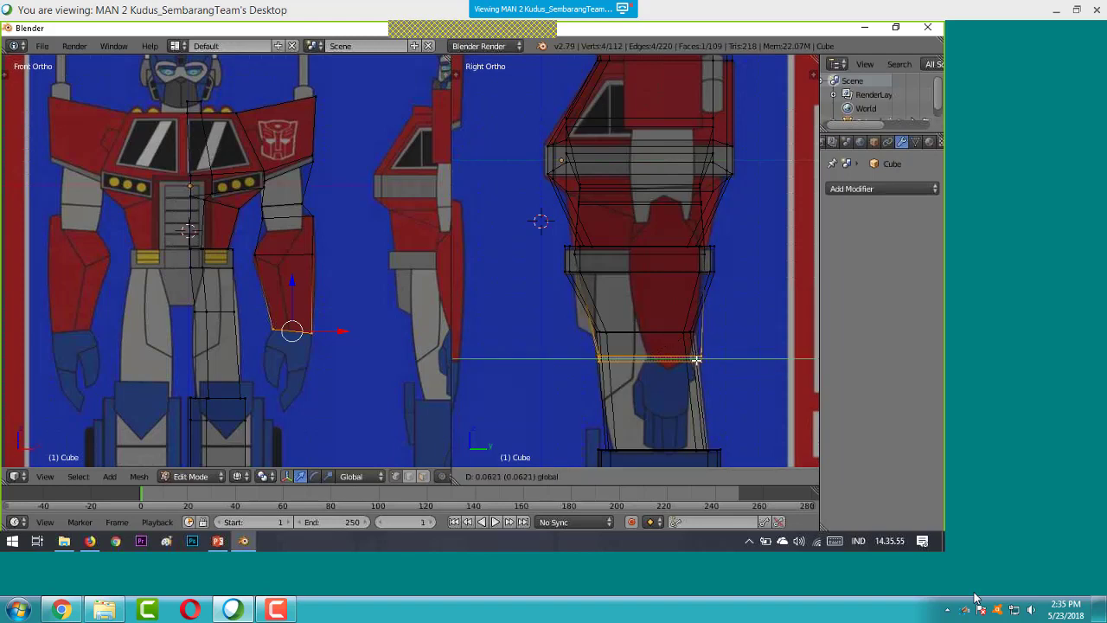
left_click(693, 359)
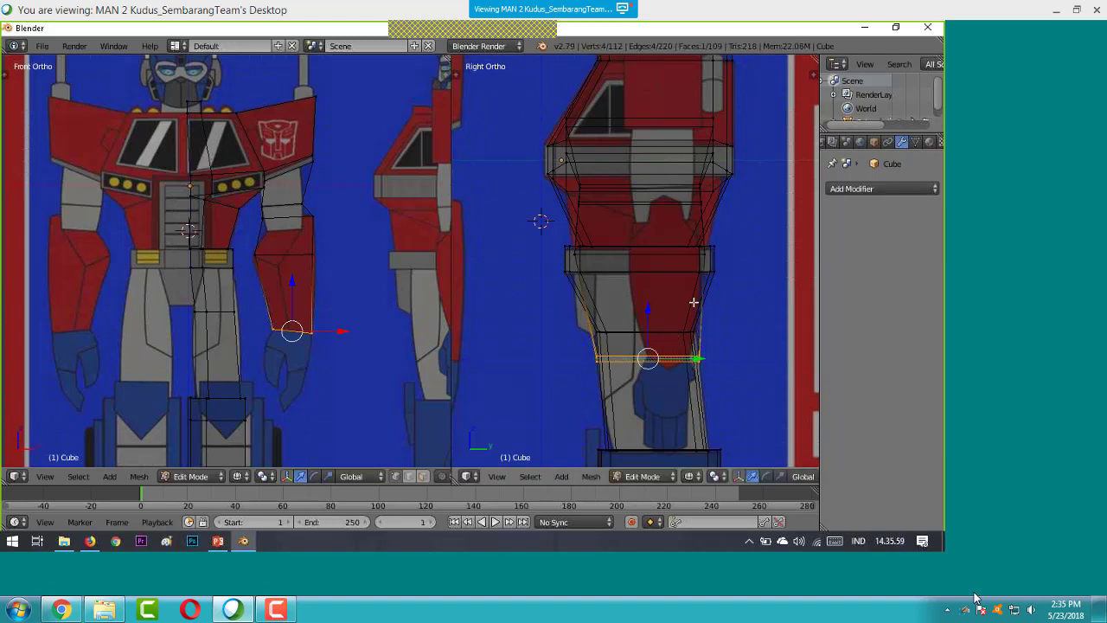
key("a")
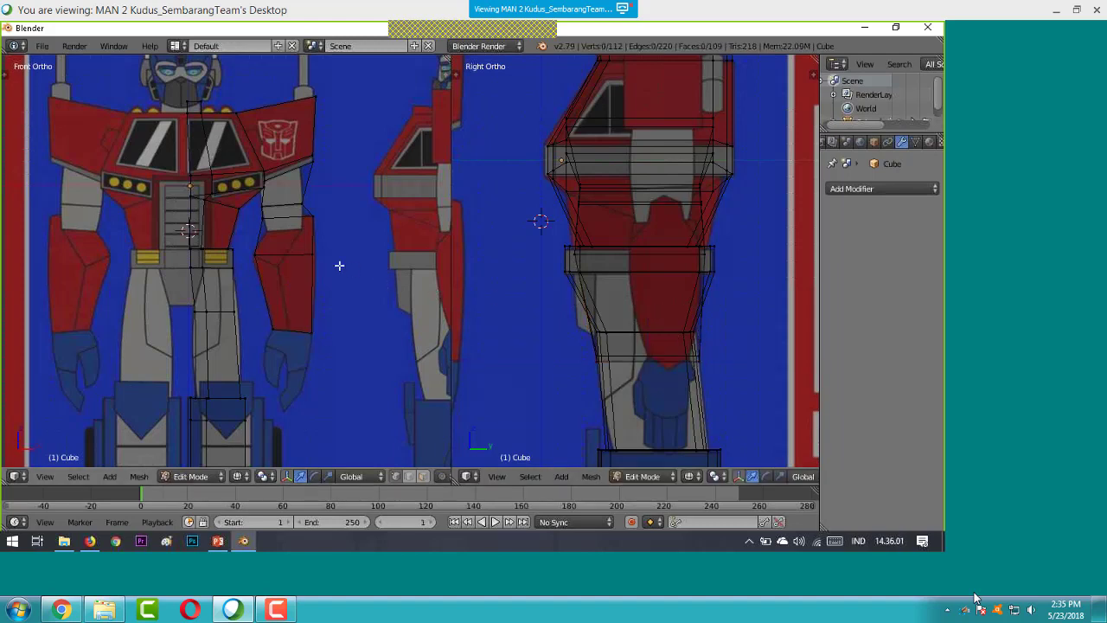
- Narrow the upper forearm loop along Y to about one third and move it along Y onto the red forearm in the side reference
key("b")
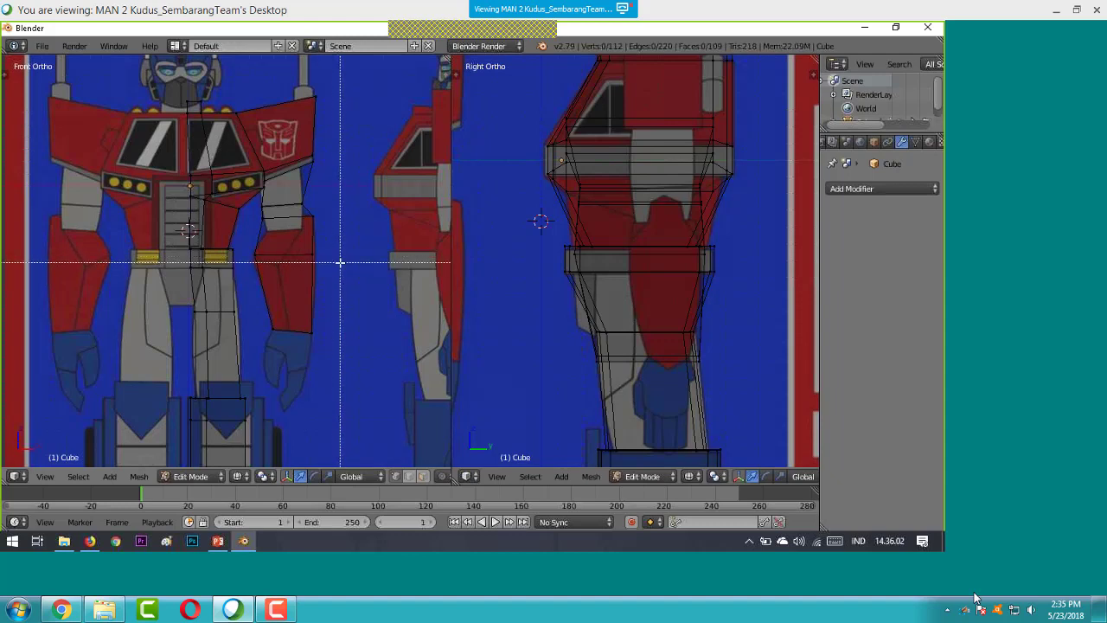
left_click_drag(340, 263, 249, 246)
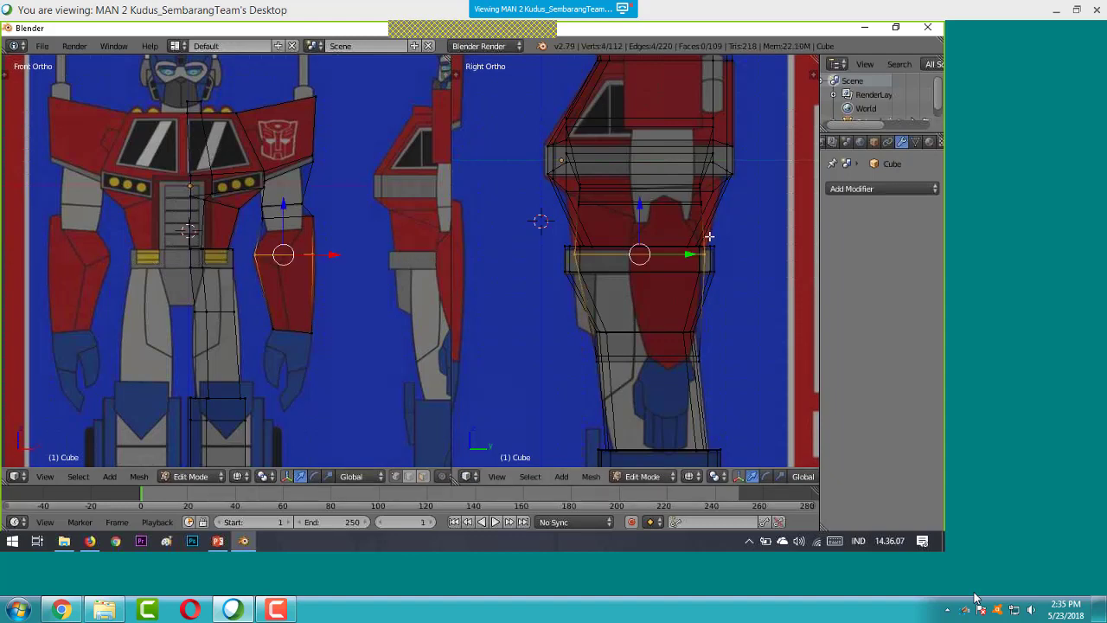
key("s")
key("y")
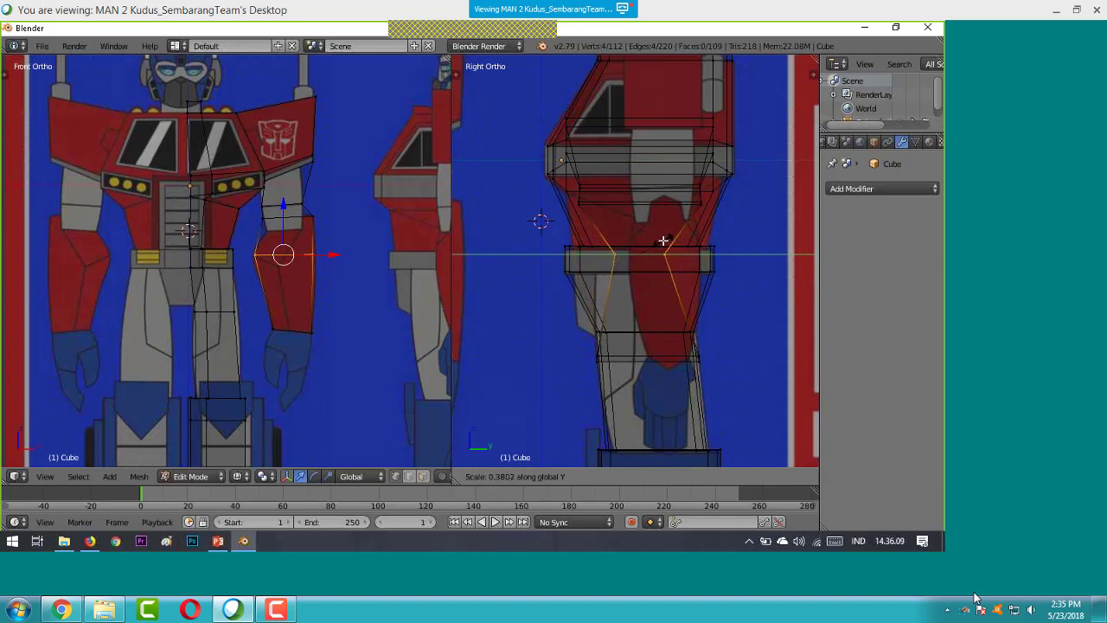
right_click(662, 241)
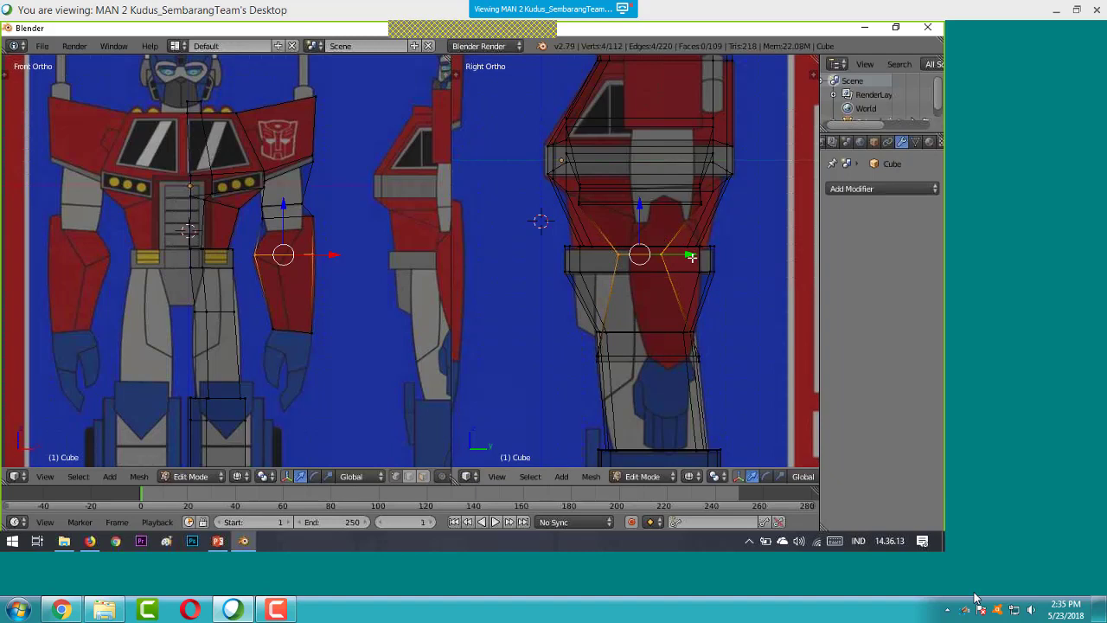
key("g")
key("y")
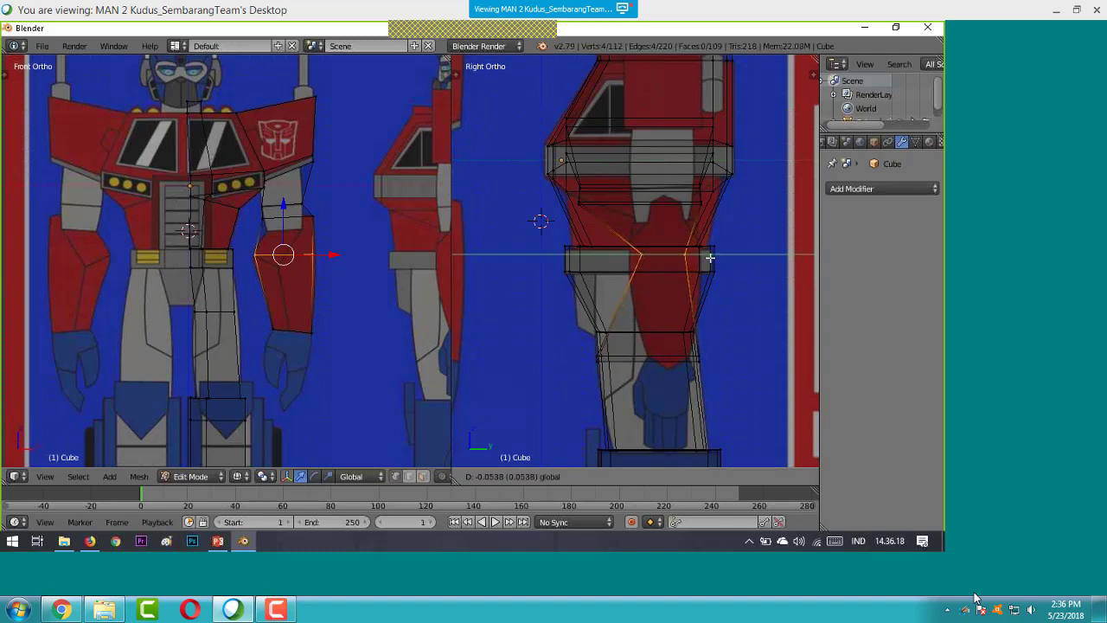
left_click(711, 257)
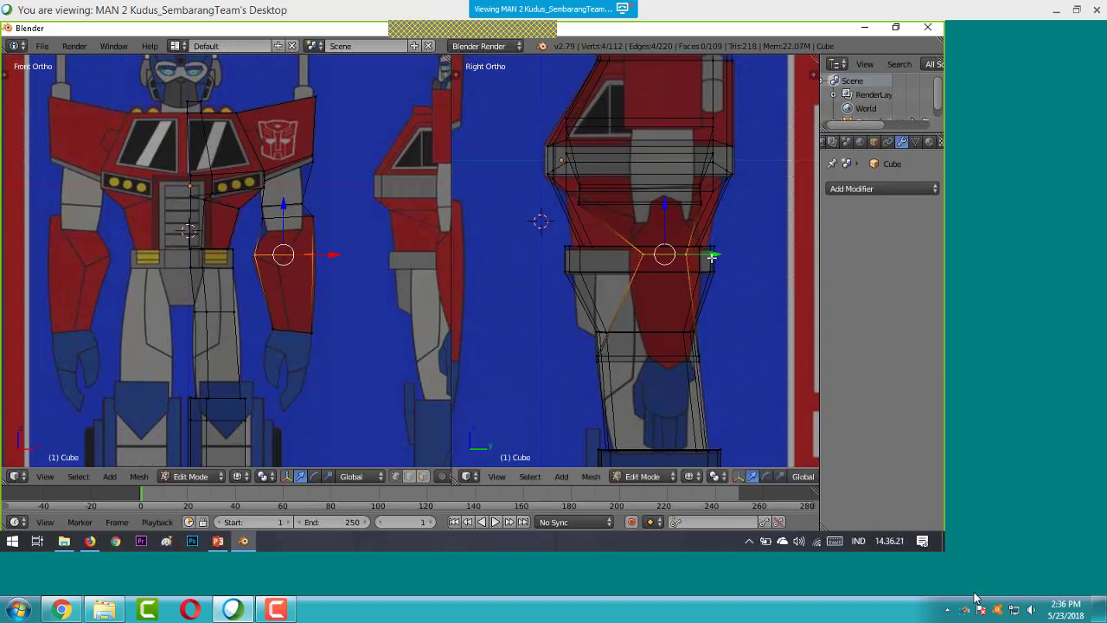
key("s")
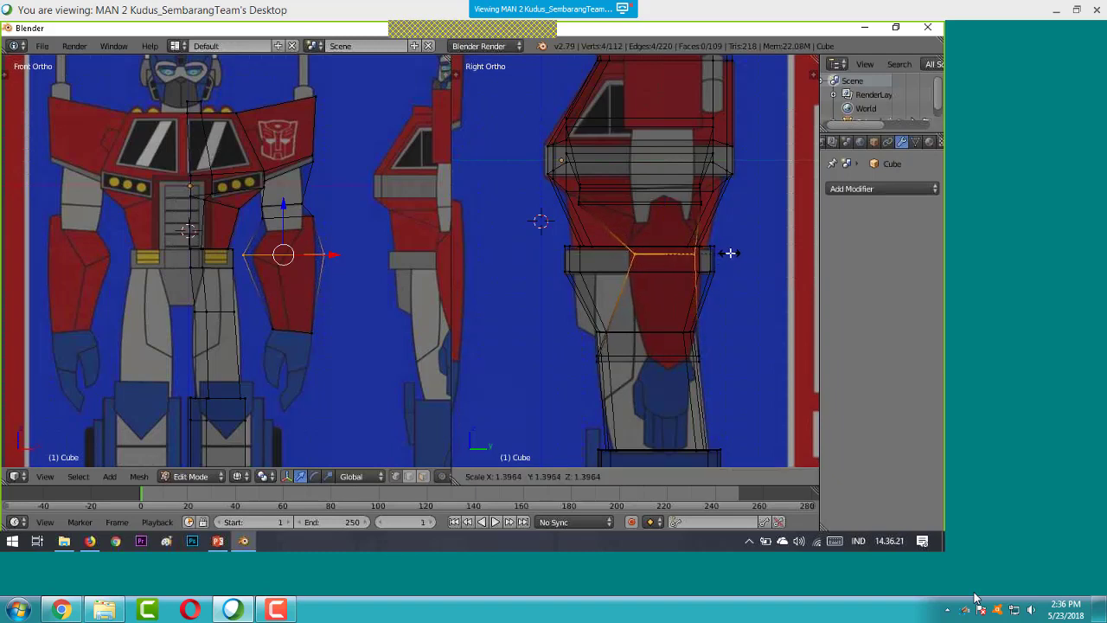
left_click(733, 253)
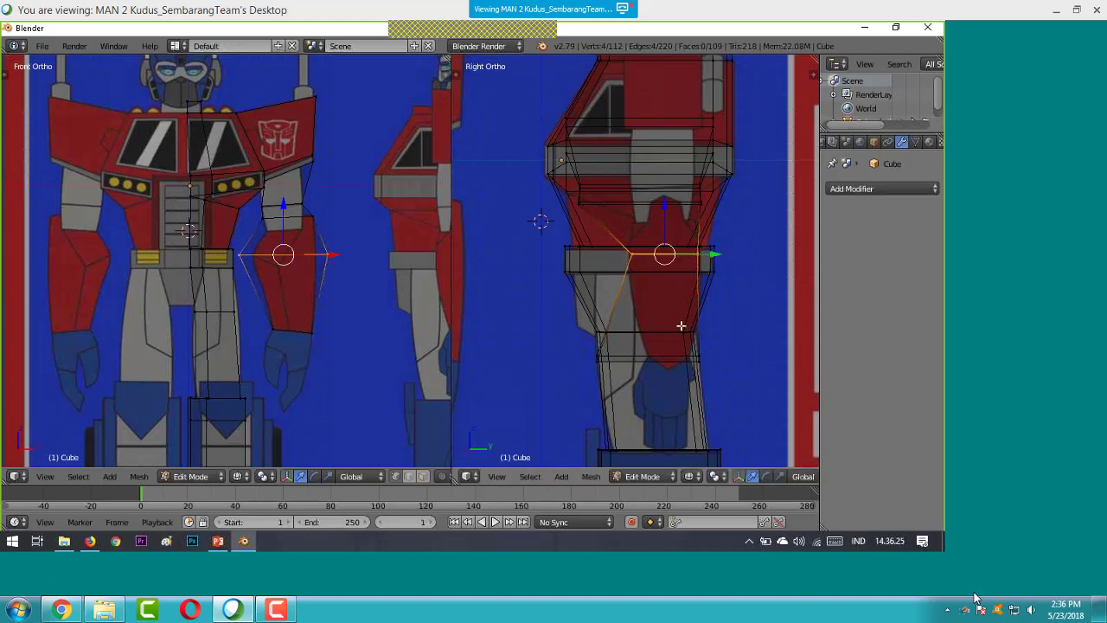
key("a")
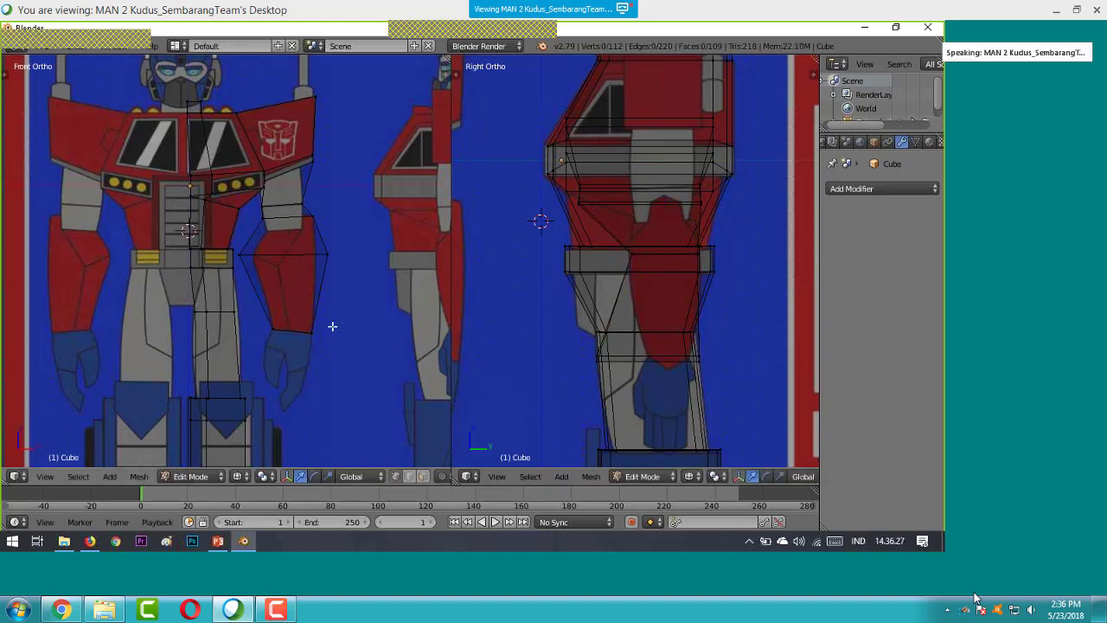
key("ctrl+z")
key("ctrl+z")
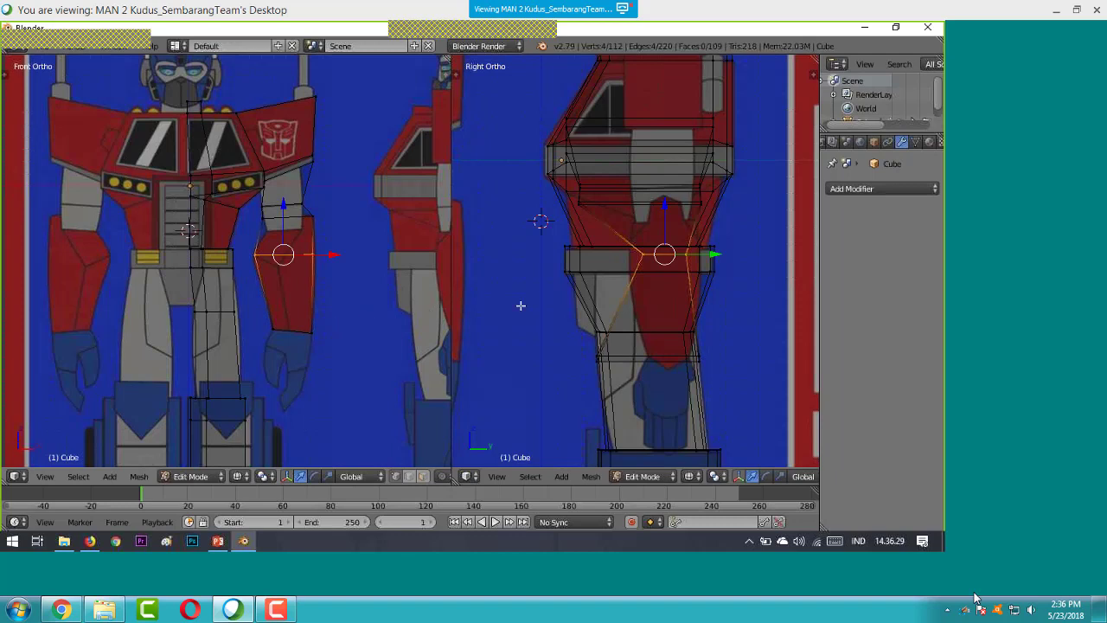
- Widen the upper forearm loop along Y to match the red forearm's width in the side reference
key("s")
key("y")
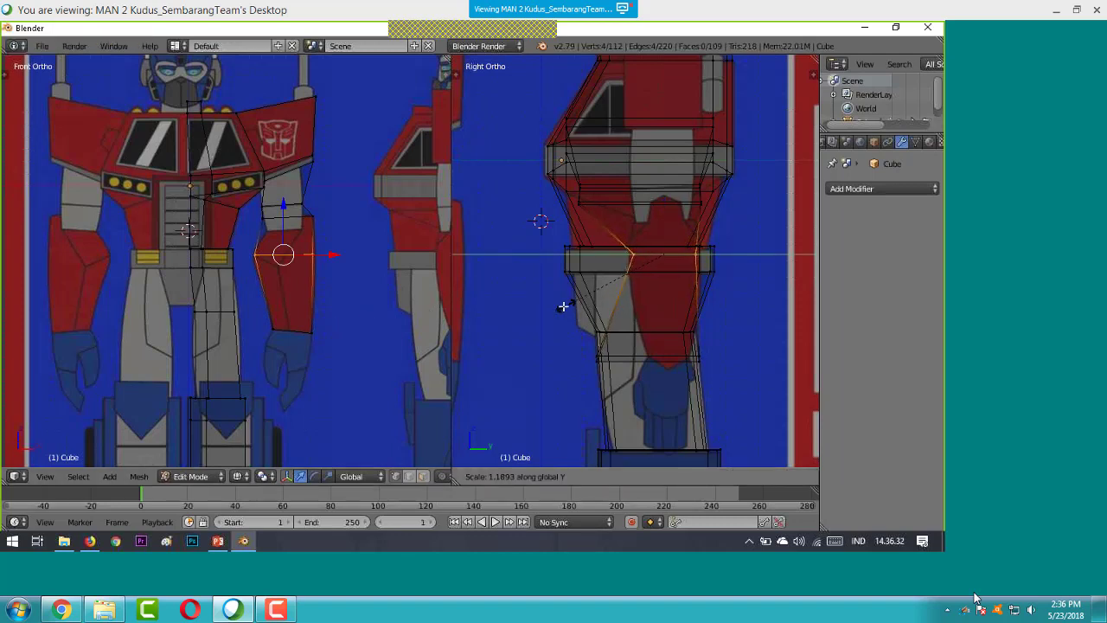
left_click(564, 306)
- Select the four wrist vertices and scale them down uniformly to fit the forearm's narrow lower end in the side view
key("b")
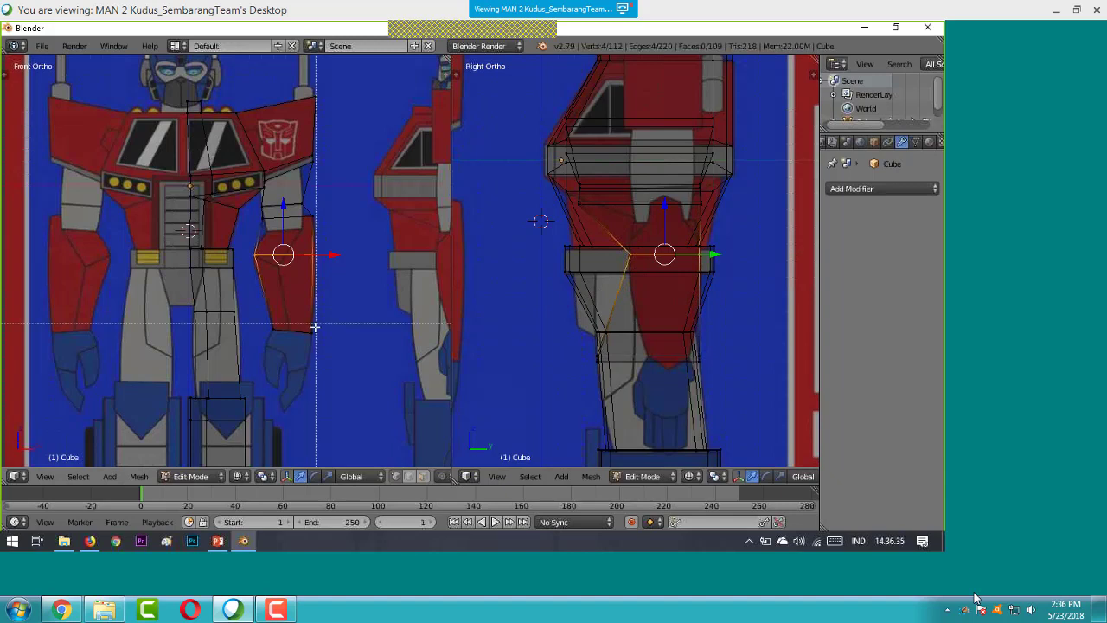
left_click_drag(252, 223, 257, 317)
key("a")
key("b")
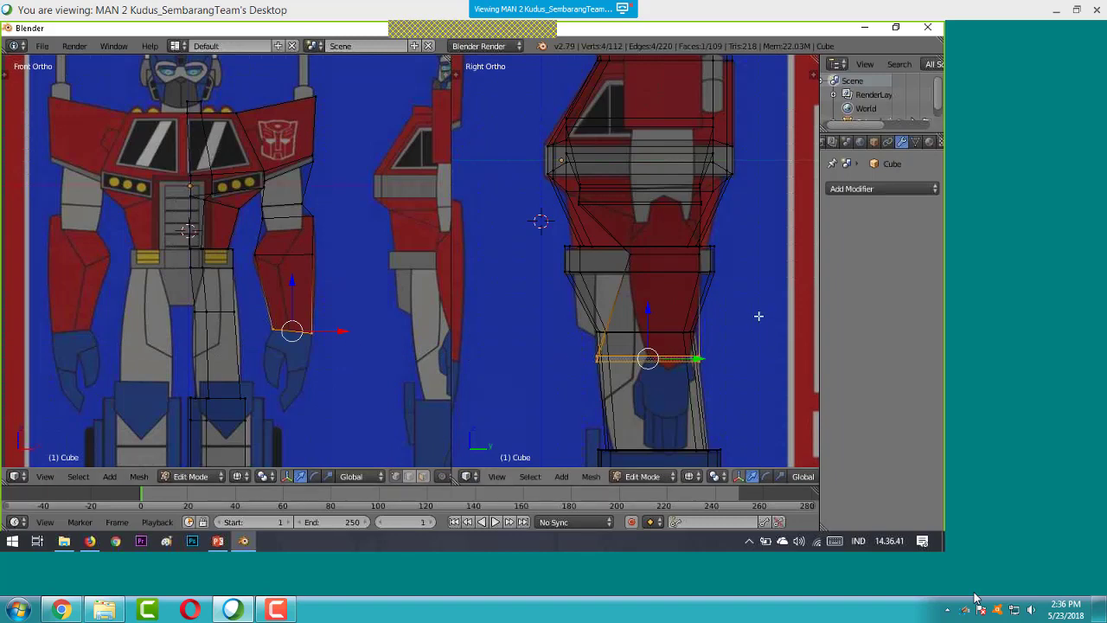
key("s")
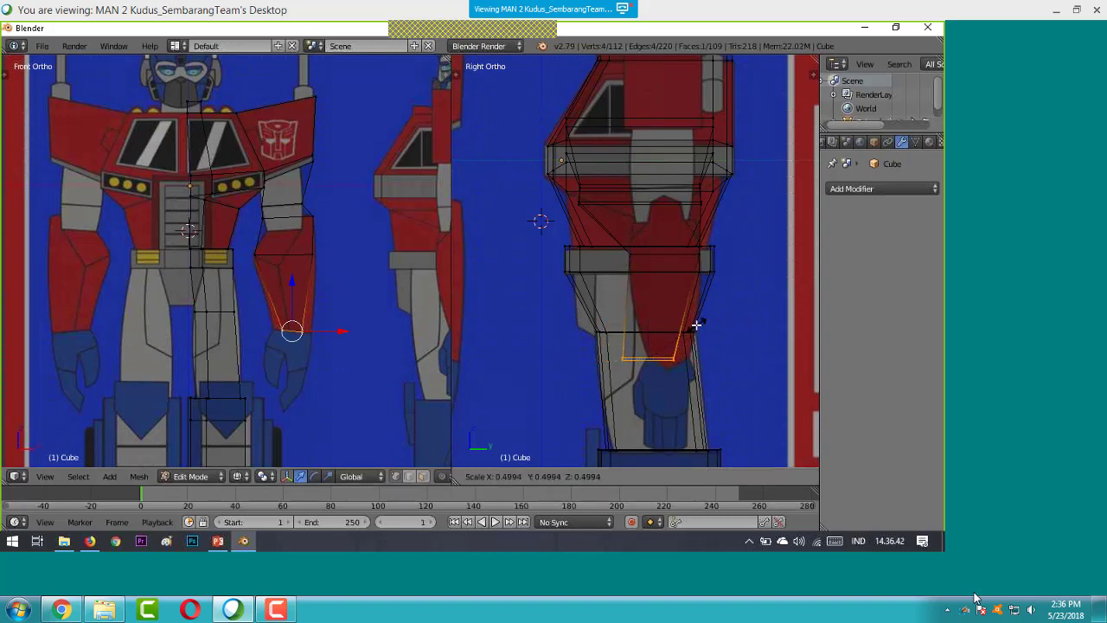
left_click(674, 326)
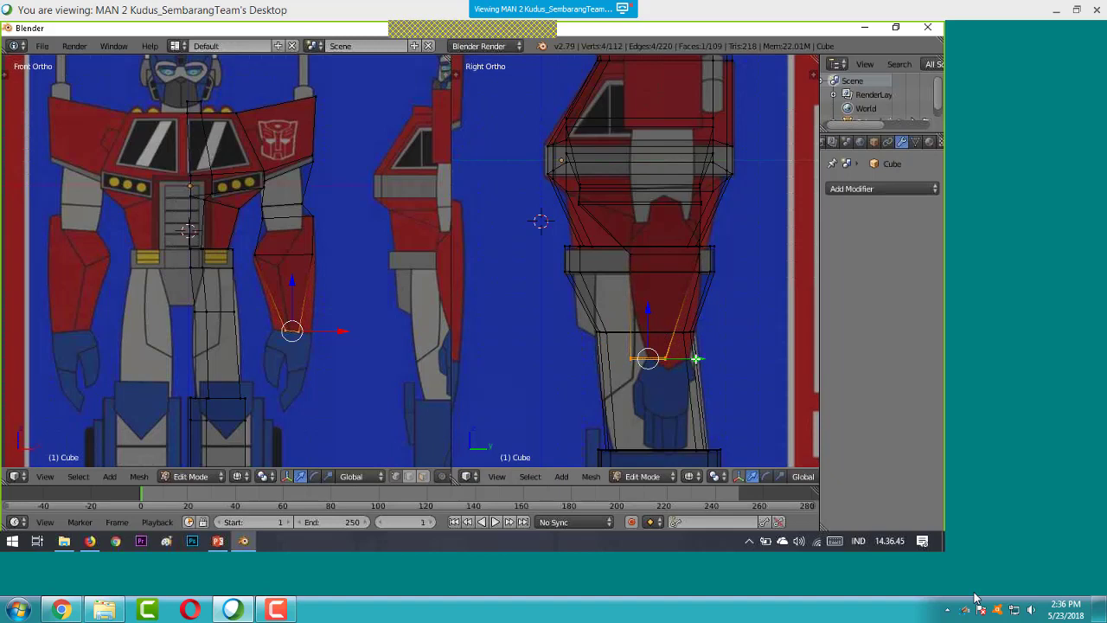
- Move the wrist vertices along Y and slightly upward, centring them on the lower end of the red forearm in the side view
key("g")
key("y")
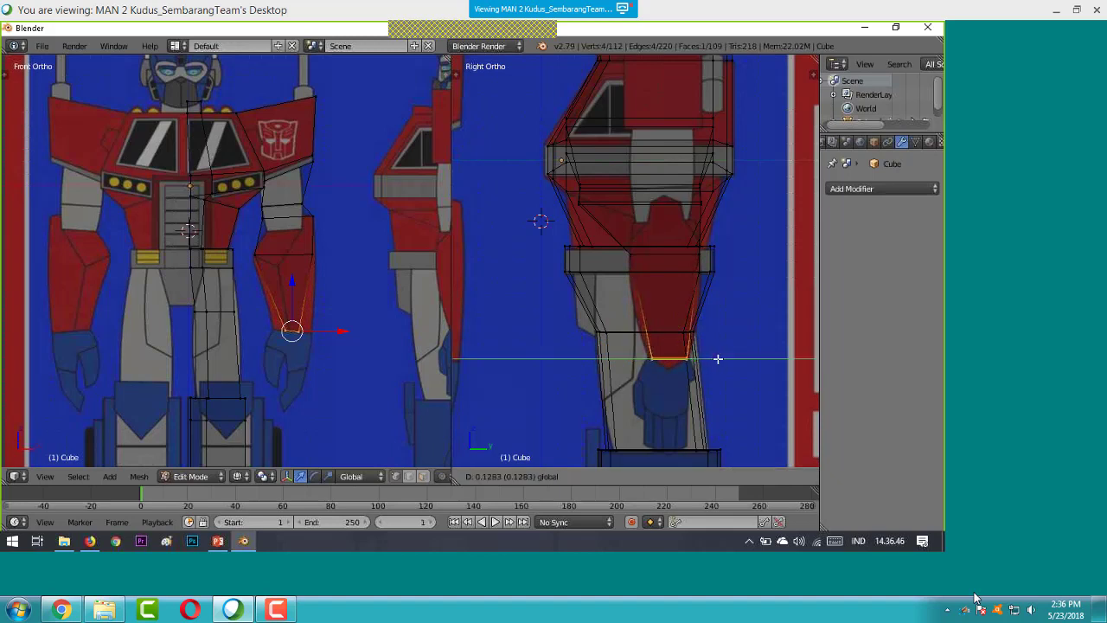
left_click(717, 358)
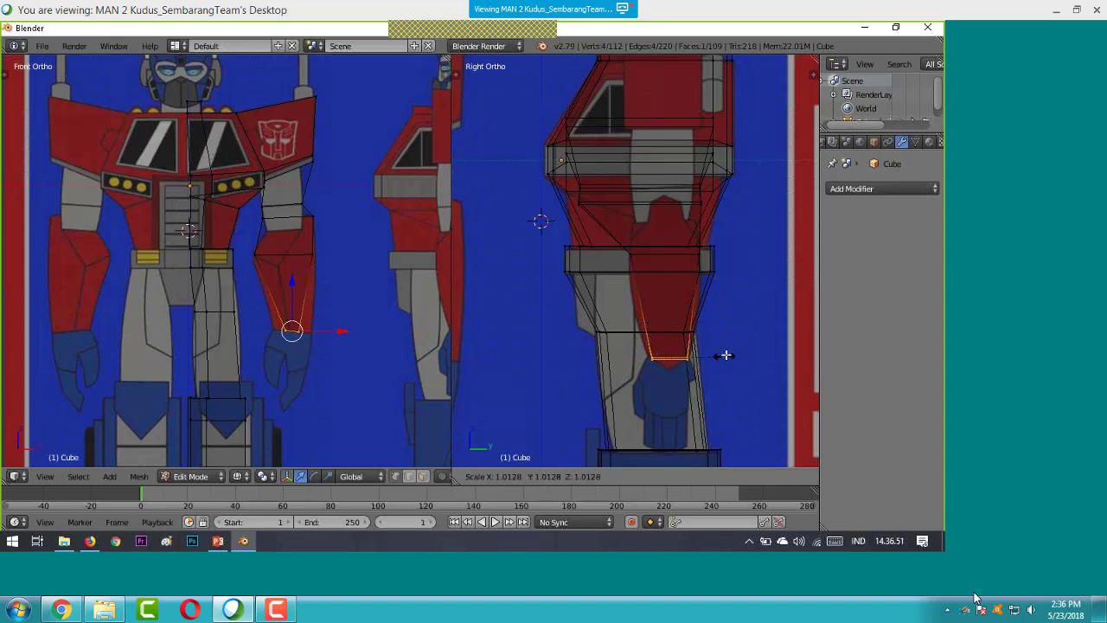
left_click_drag(671, 312, 670, 309)
left_click_drag(714, 357, 710, 354)
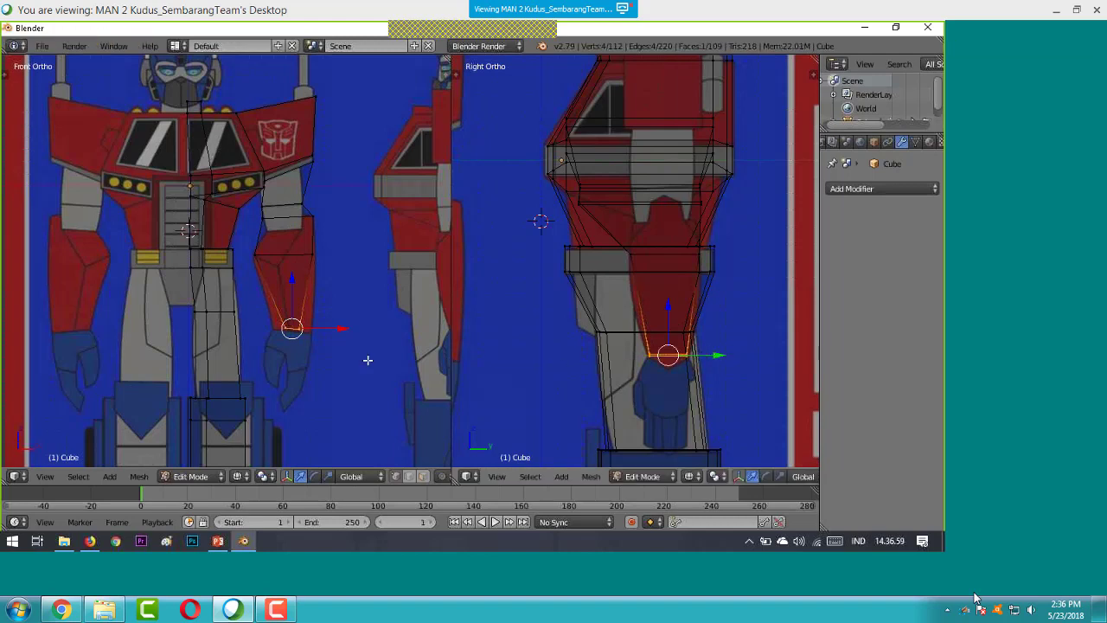
- Scale the wrist vertices by about 2.5 along X to match the wrist width in the front reference
key("s")
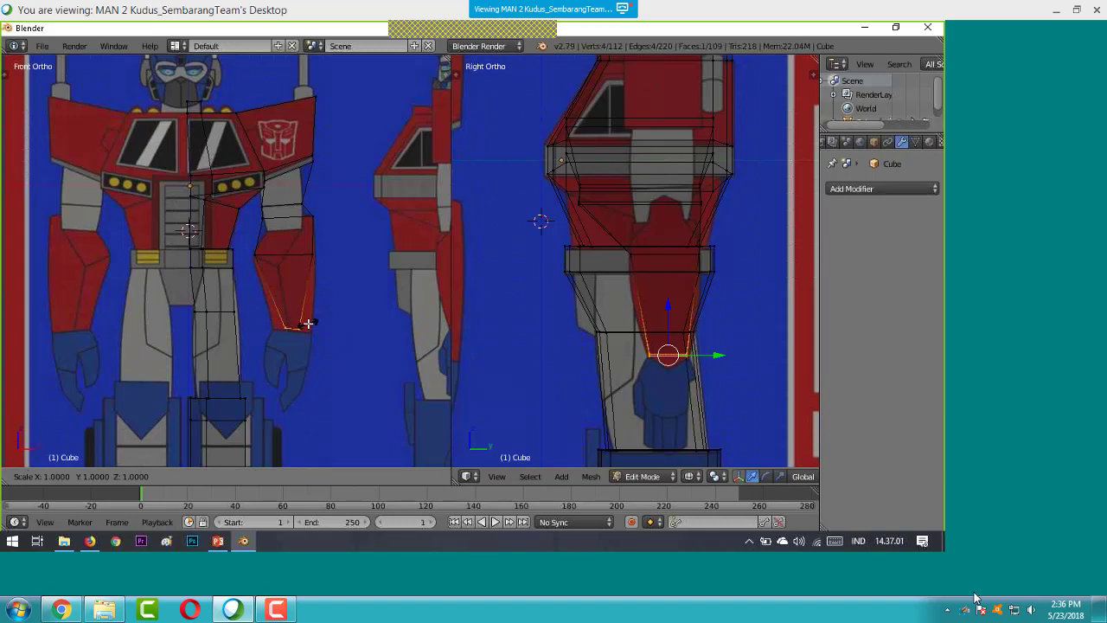
key("x")
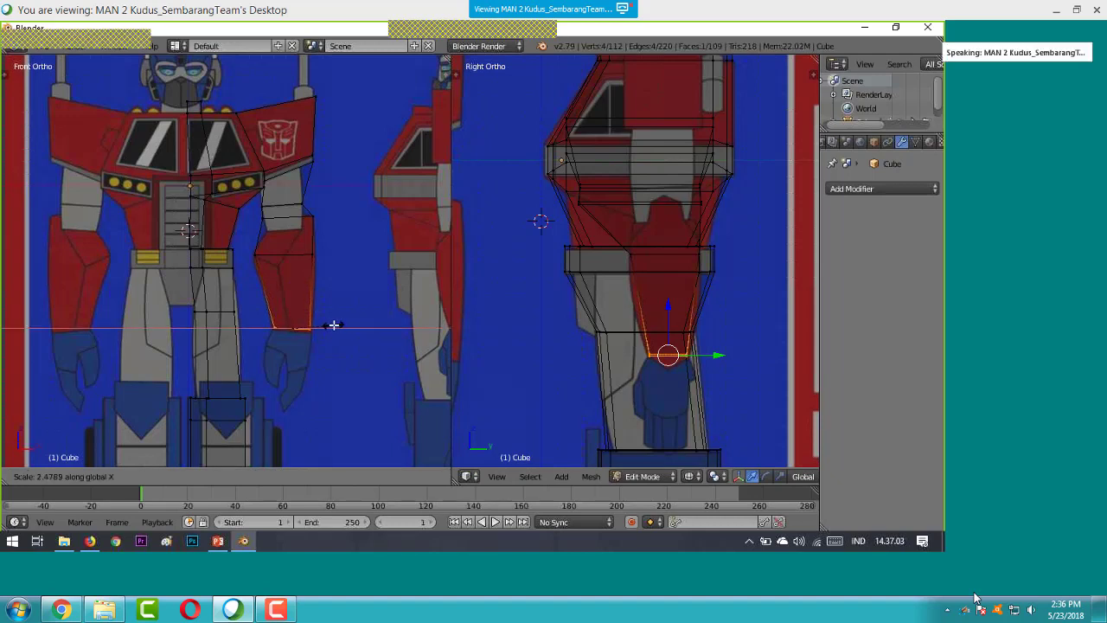
left_click(332, 324)
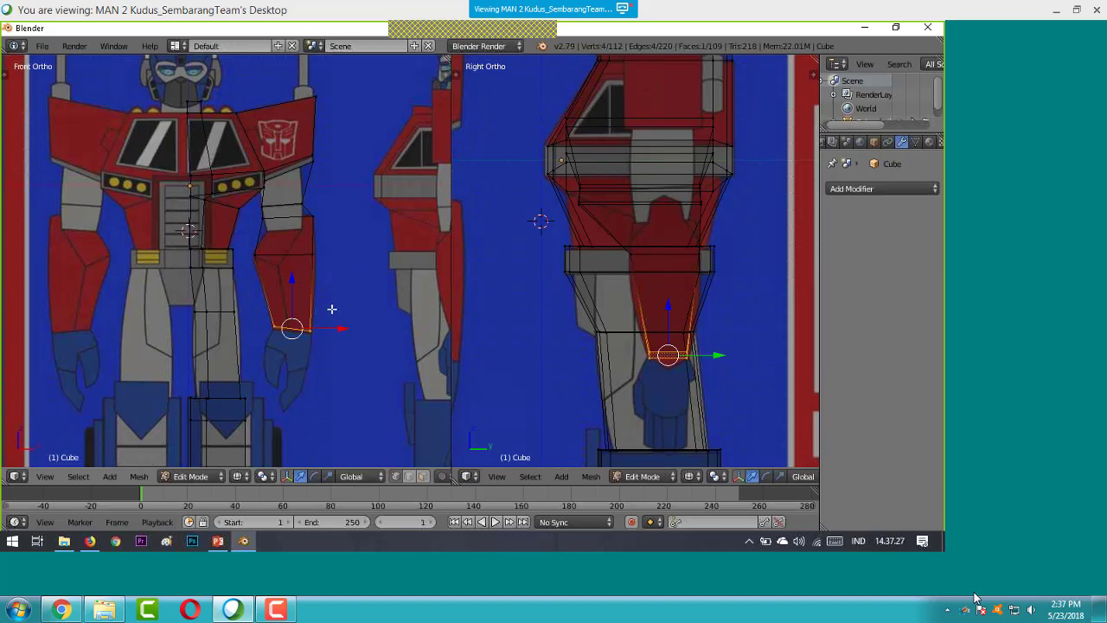
- Nudge the wrist vertices slightly outward along X and down about 0.016 onto the wrist line in the front view, and deselect them
left_click_drag(343, 328, 344, 328)
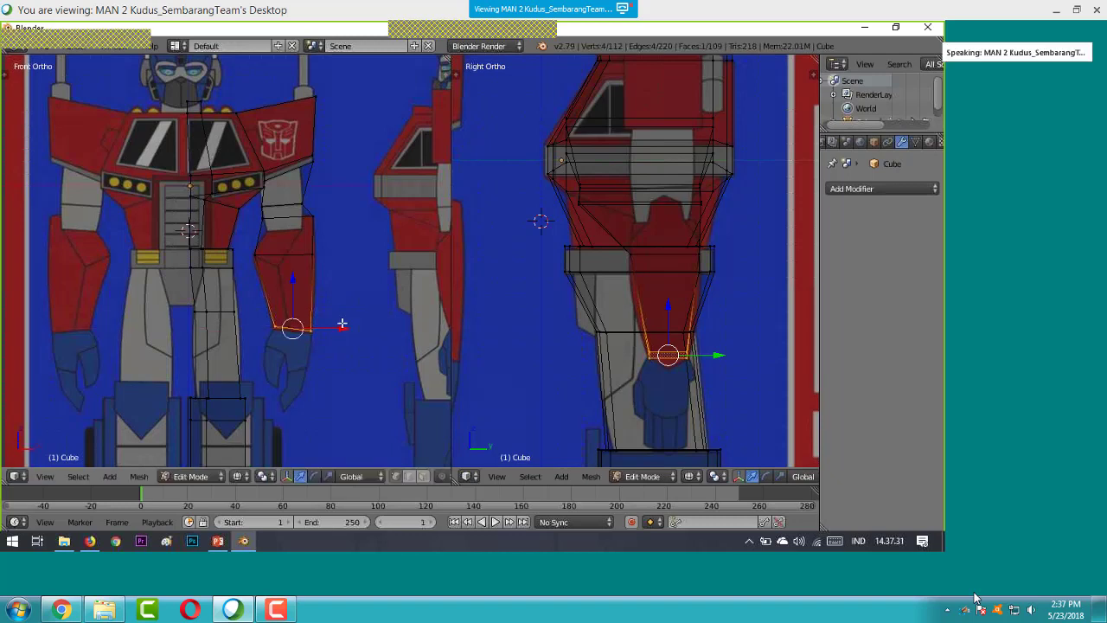
scroll(337, 319, "up", 1)
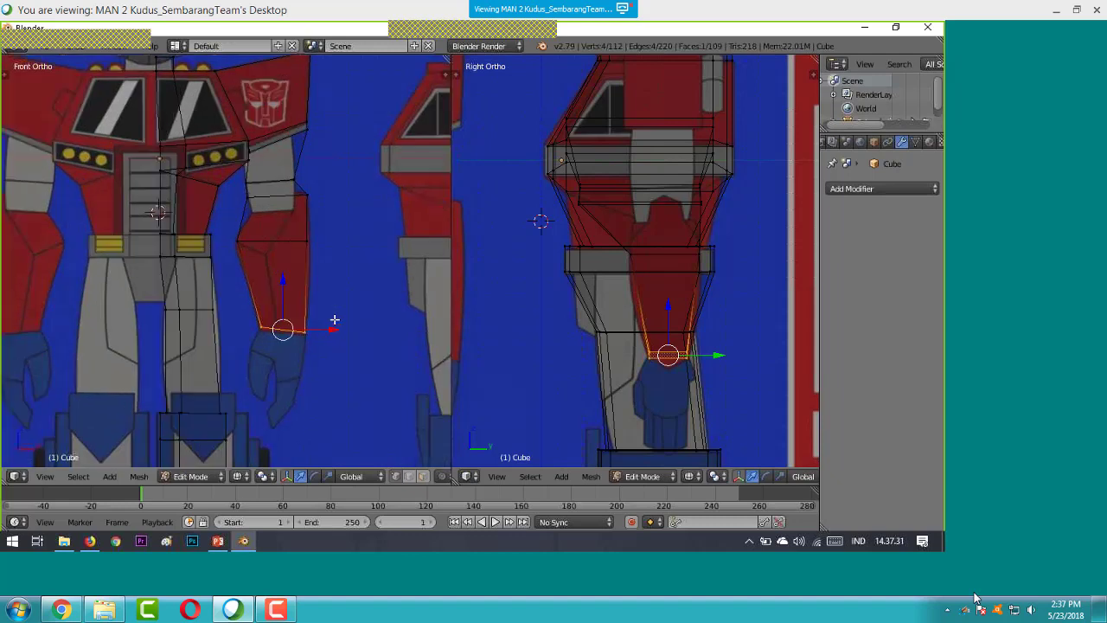
scroll(283, 290, "up", 1)
left_click_drag(279, 296, 280, 300)
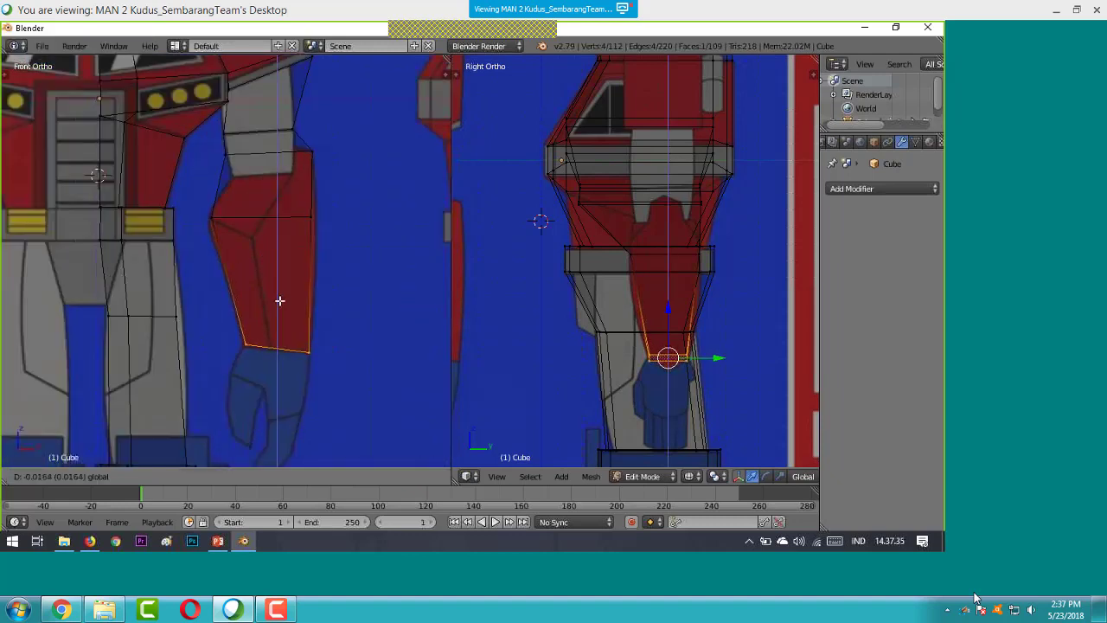
key("a")
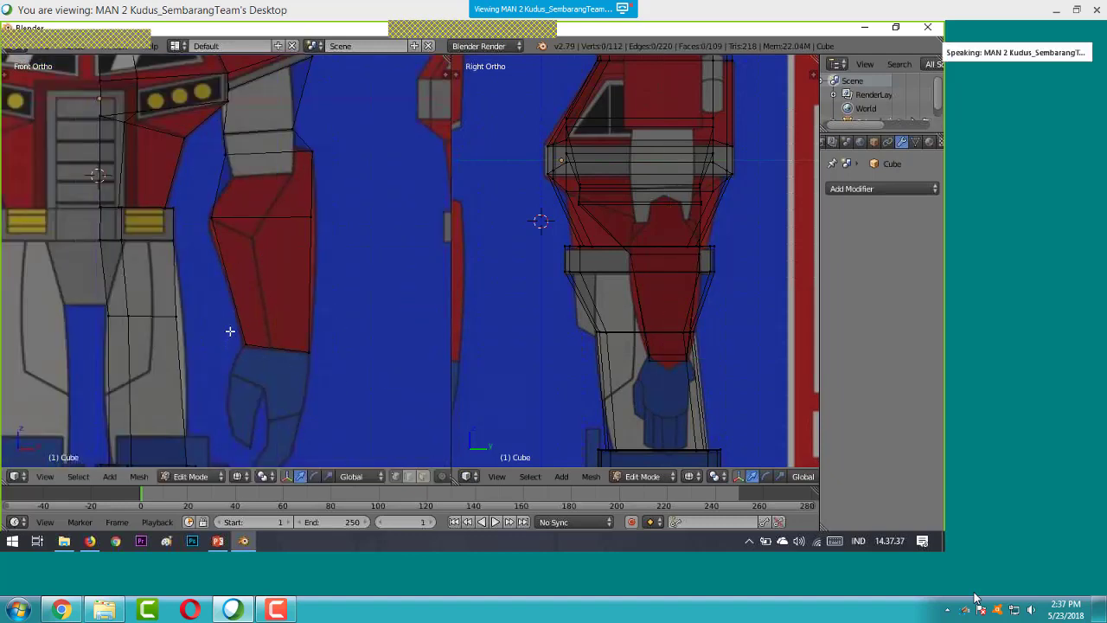
- Nudge the inner and outer pairs of wrist vertices along X onto the forearm's lower corners in the front view, and deselect them
key("b")
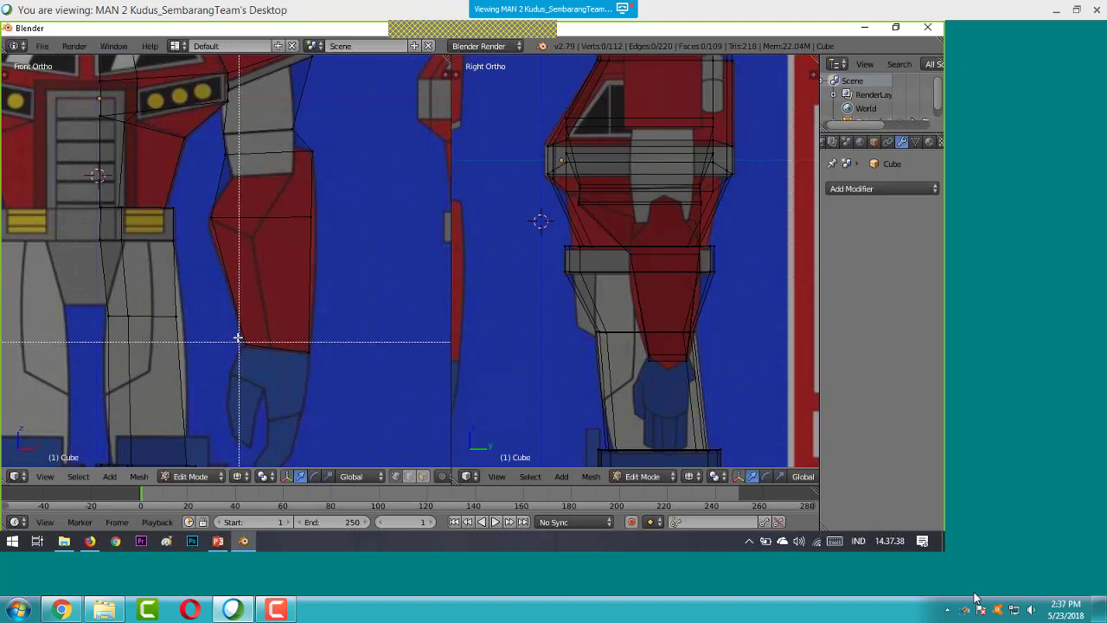
left_click_drag(238, 337, 291, 346)
key("a")
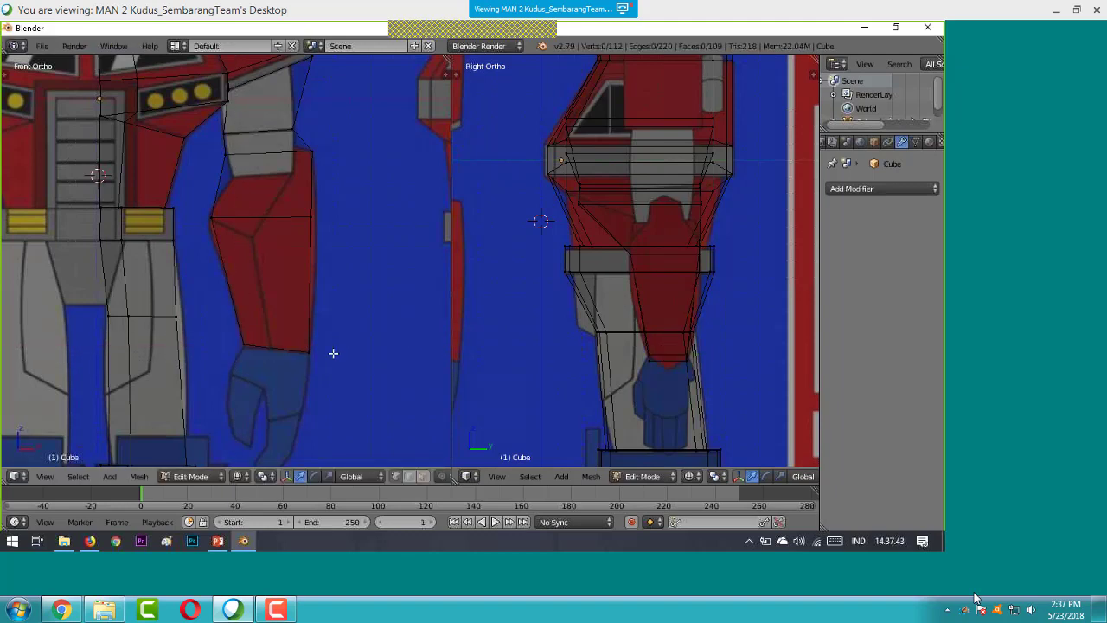
key("b")
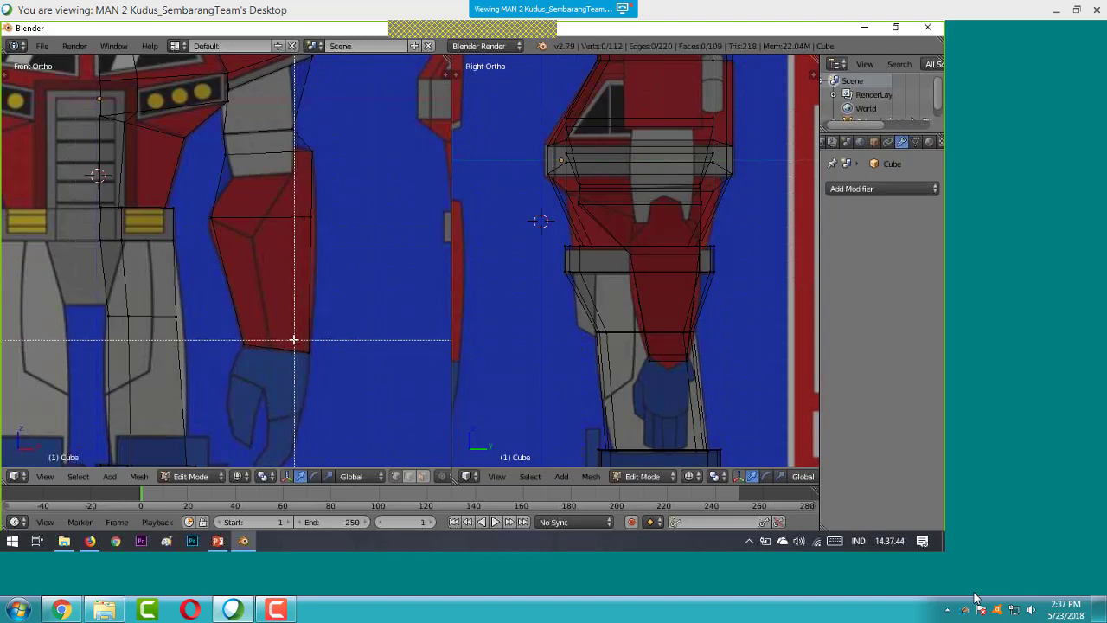
left_click_drag(294, 338, 352, 352)
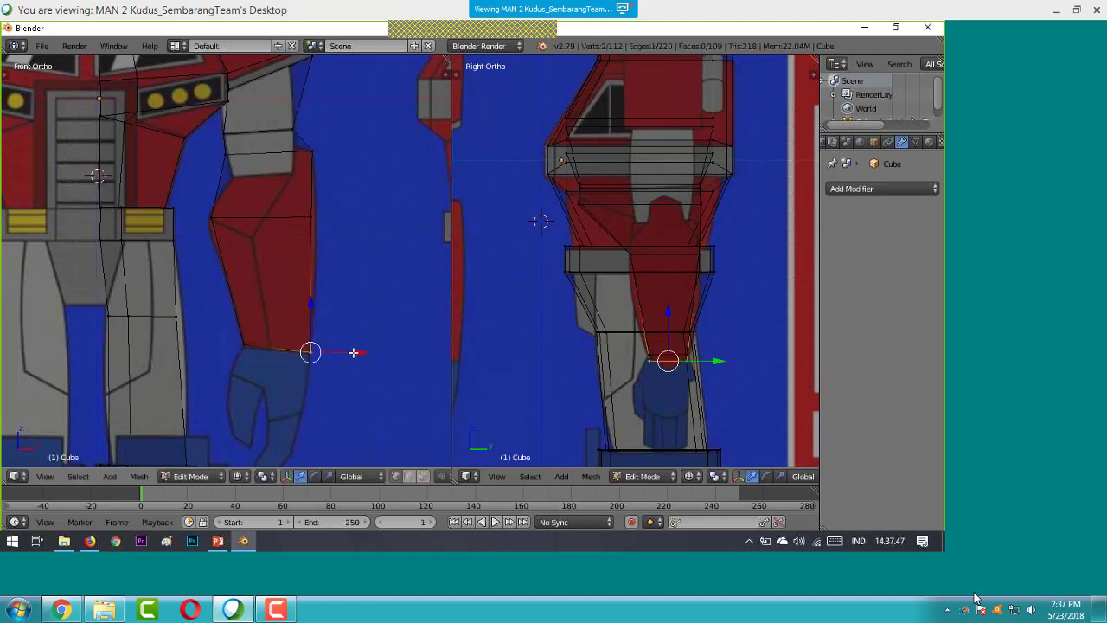
key("a")
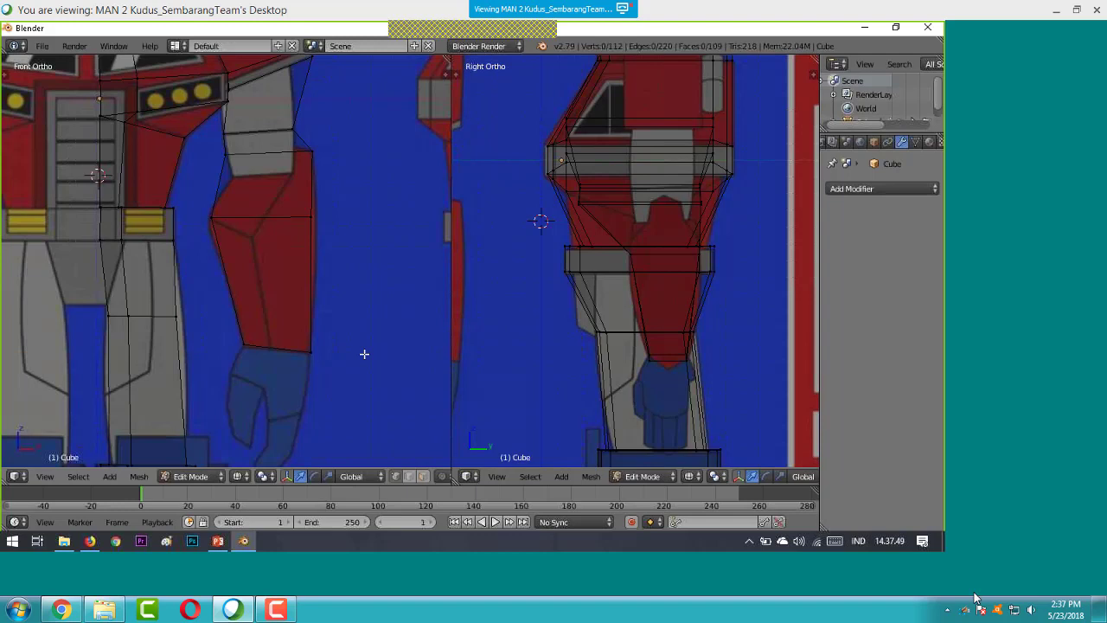
- Move the two outer vertices of the mid-forearm loop slightly outward along X onto the red forearm's outer edge, and deselect them
scroll(364, 353, "up", 3)
scroll(364, 354, "down", 2)
key("b")
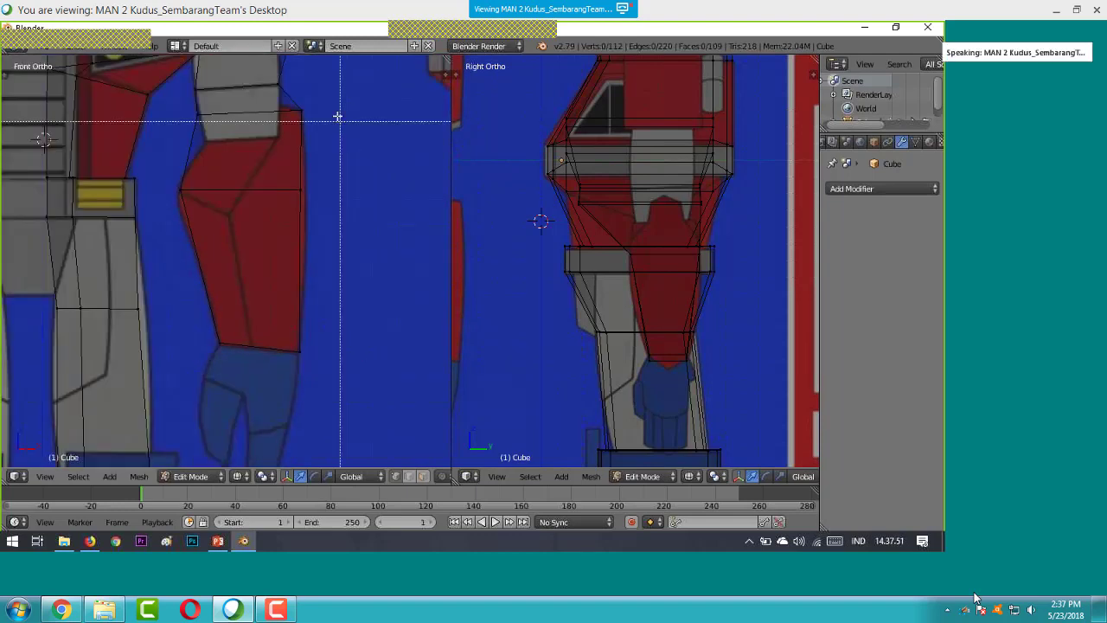
left_click_drag(313, 164, 285, 214)
left_click_drag(350, 189, 355, 189)
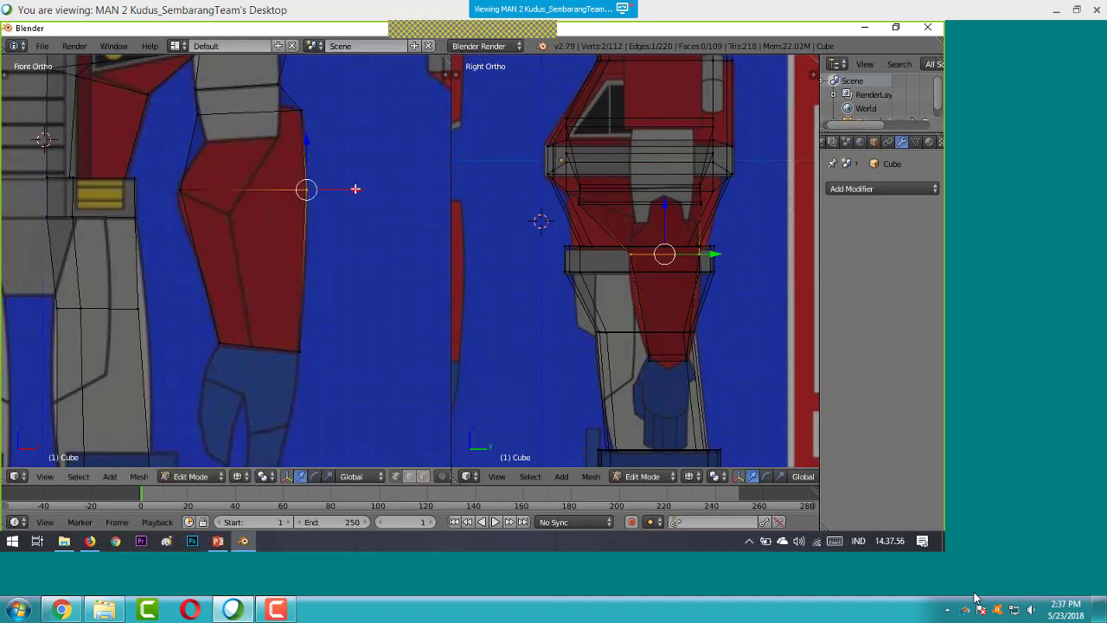
scroll(355, 188, "down", 1)
scroll(355, 188, "up", 2)
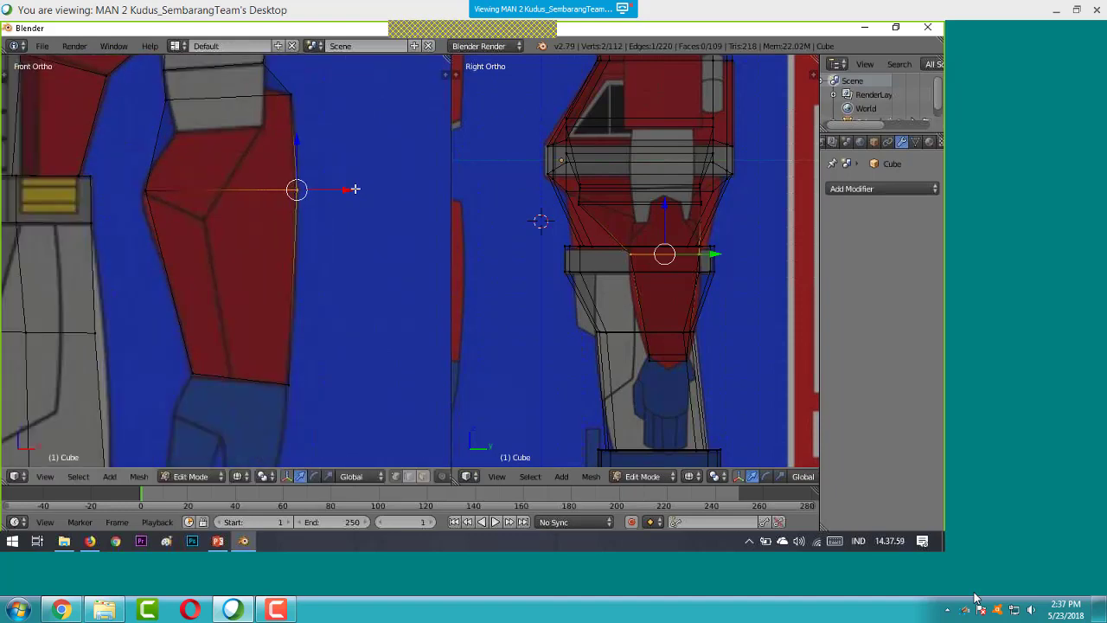
key("a")
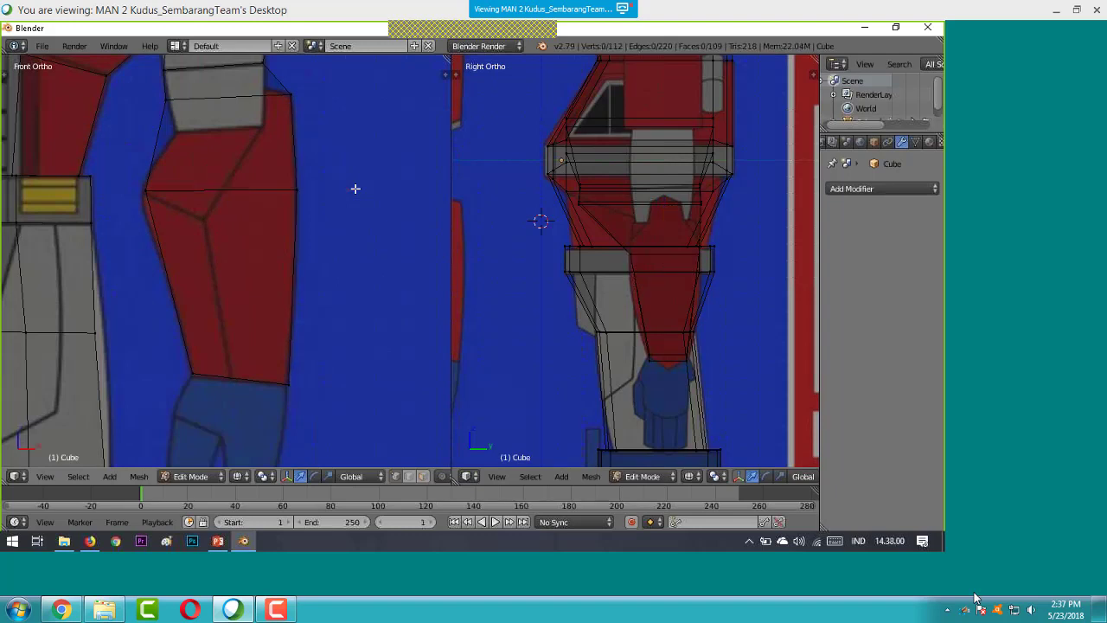
- Inspect the forearm mesh from angled views and return to the front view
scroll(356, 188, "down", 2)
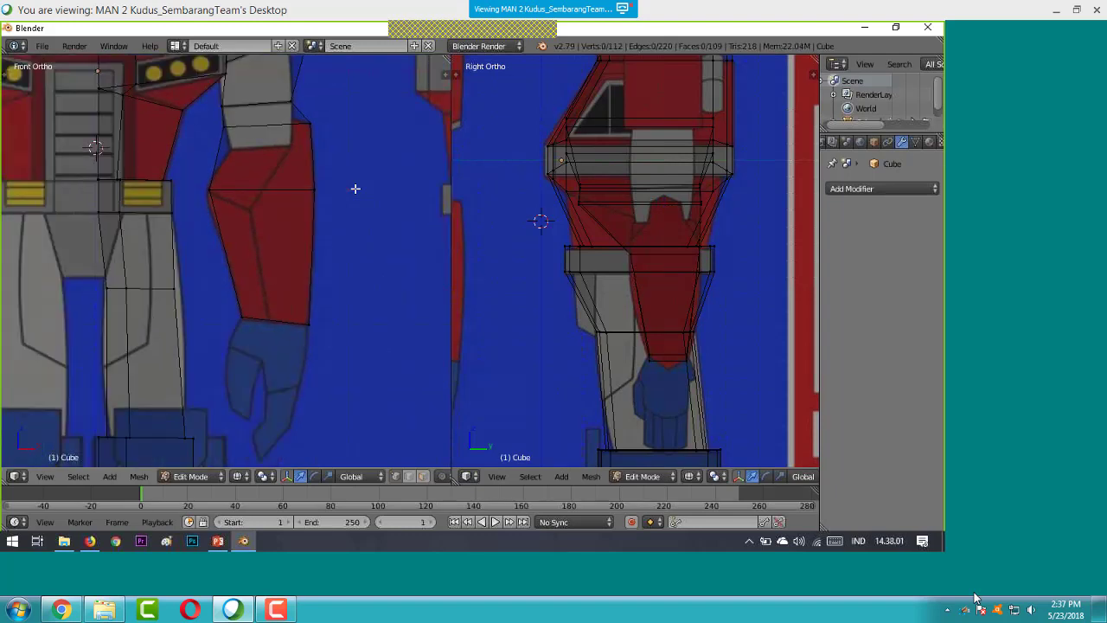
scroll(355, 188, "down", 1)
scroll(446, 282, "up", 4)
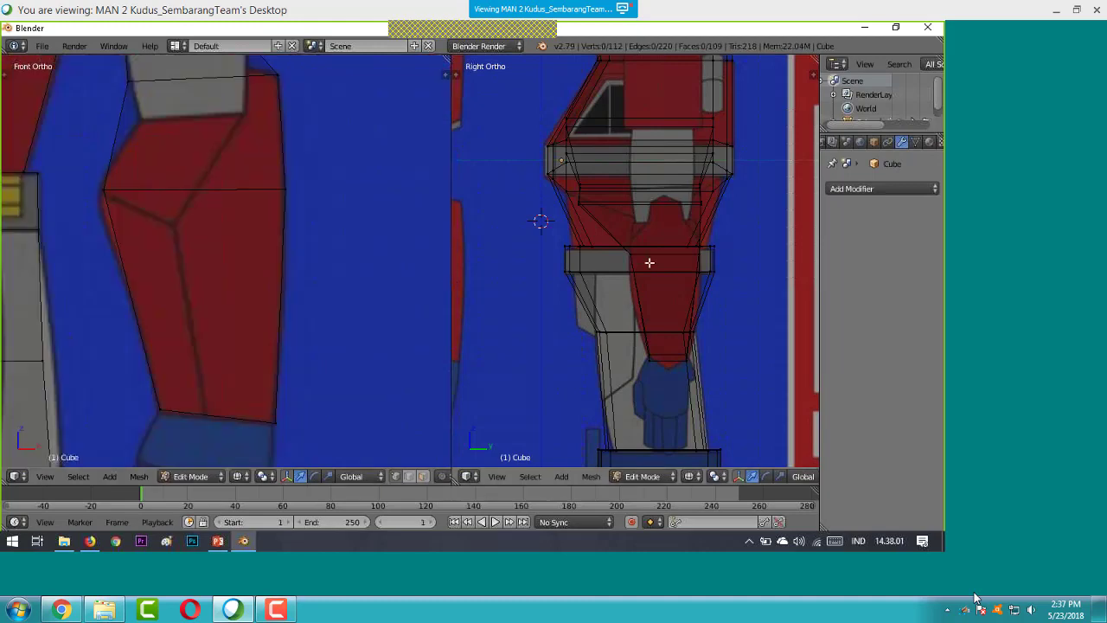
scroll(649, 263, "down", 4)
middle_click_drag(650, 263, 559, 286)
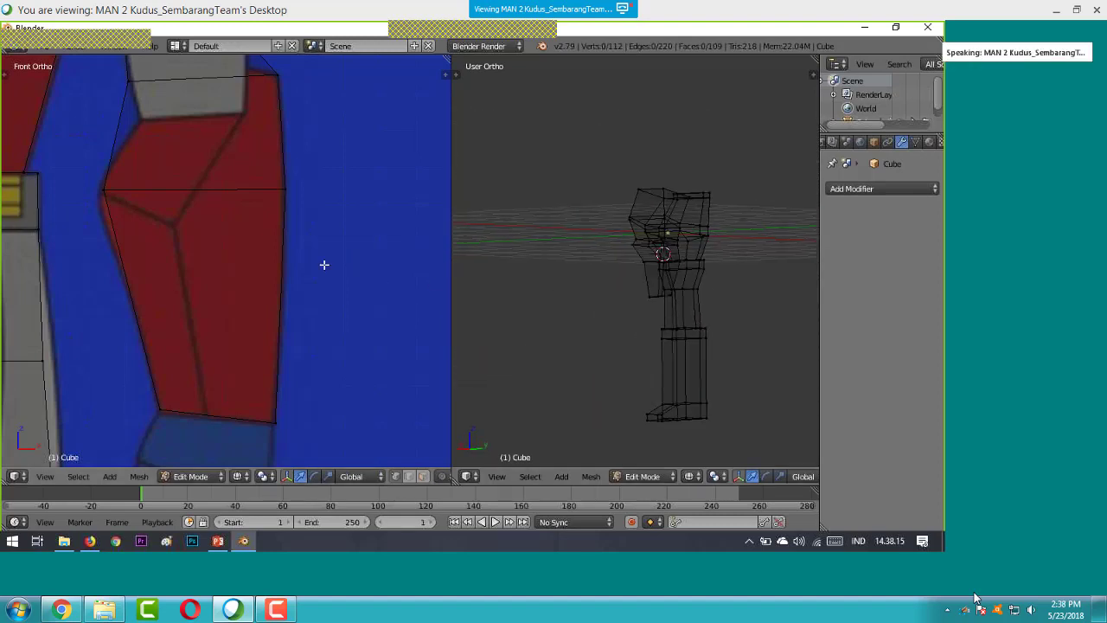
key("z")
middle_click_drag(308, 264, 271, 266)
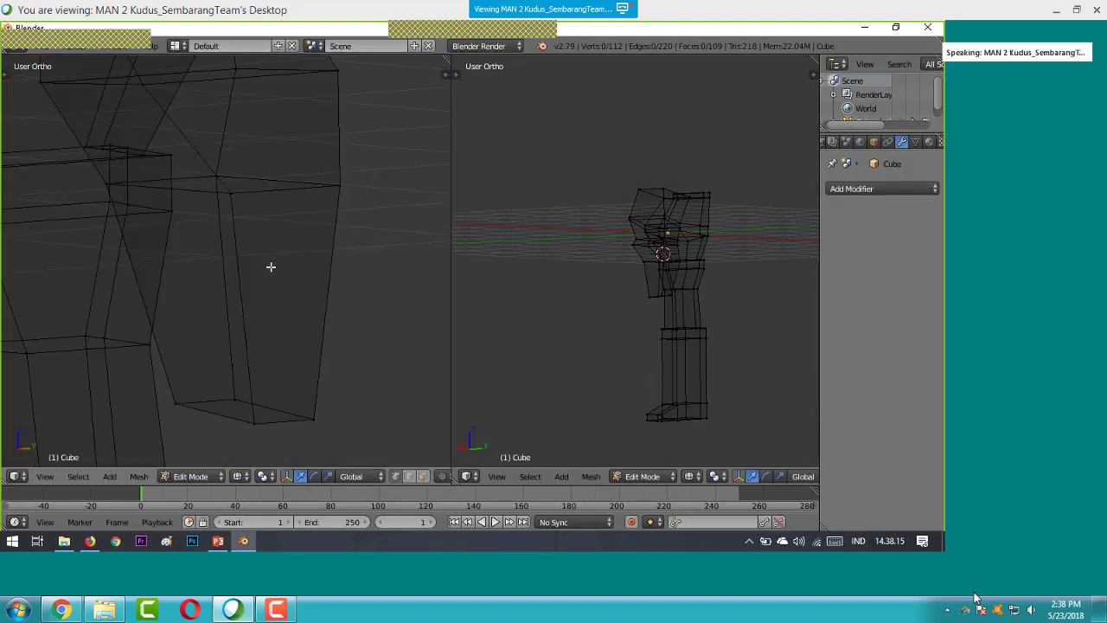
left_click(45, 476)
left_click(74, 384)
key("z")
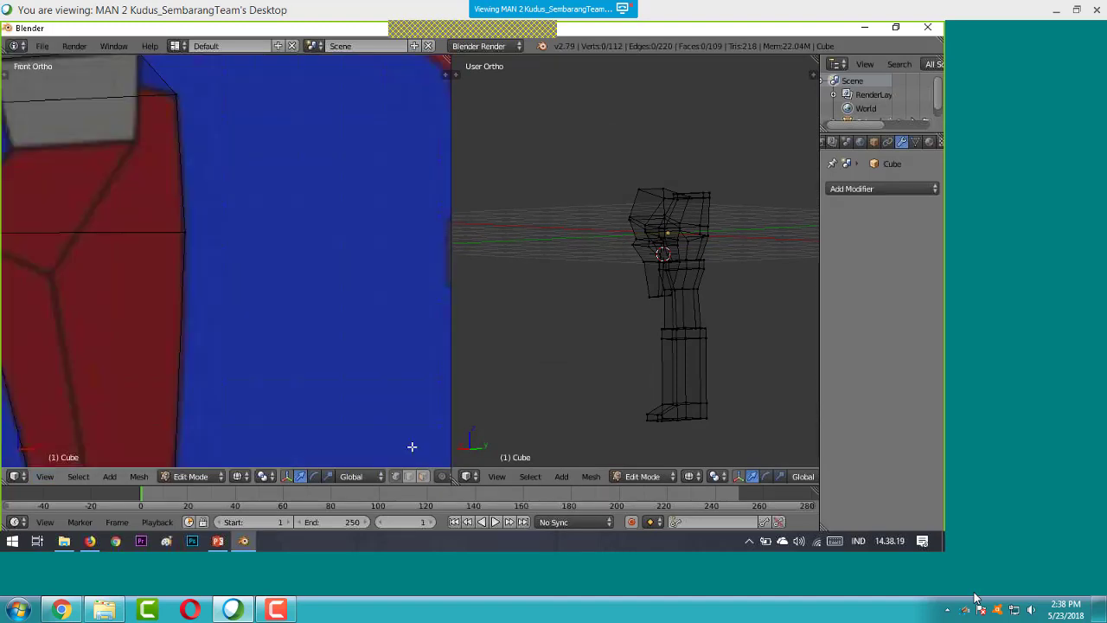
- Restore the right side view and compare the arm mesh with the front and side references, down to the blue hand
left_click(497, 476)
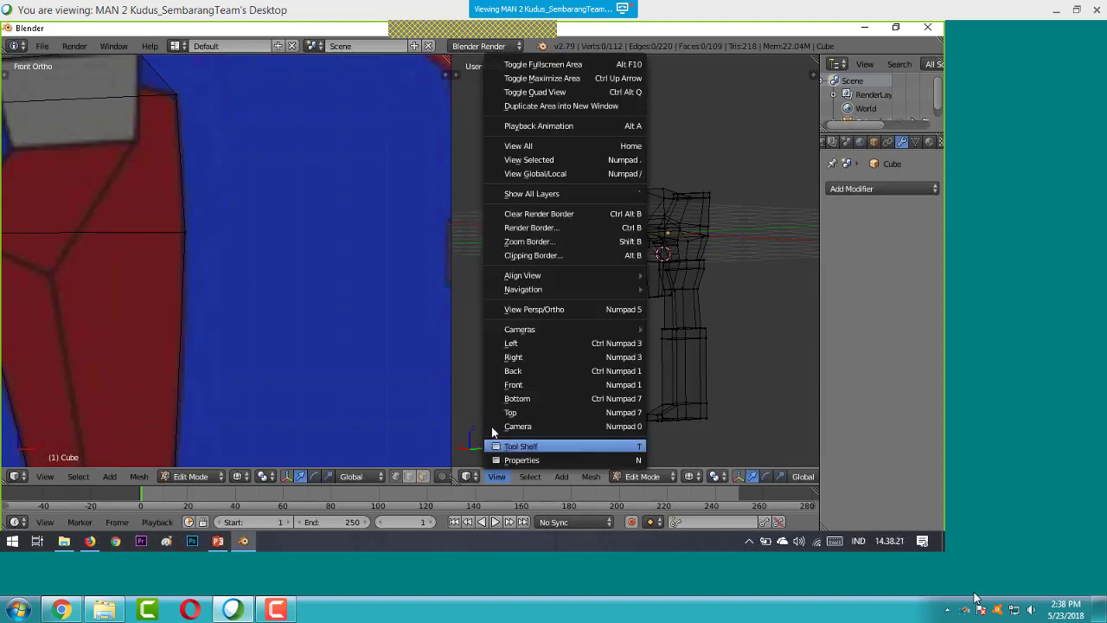
left_click(507, 356)
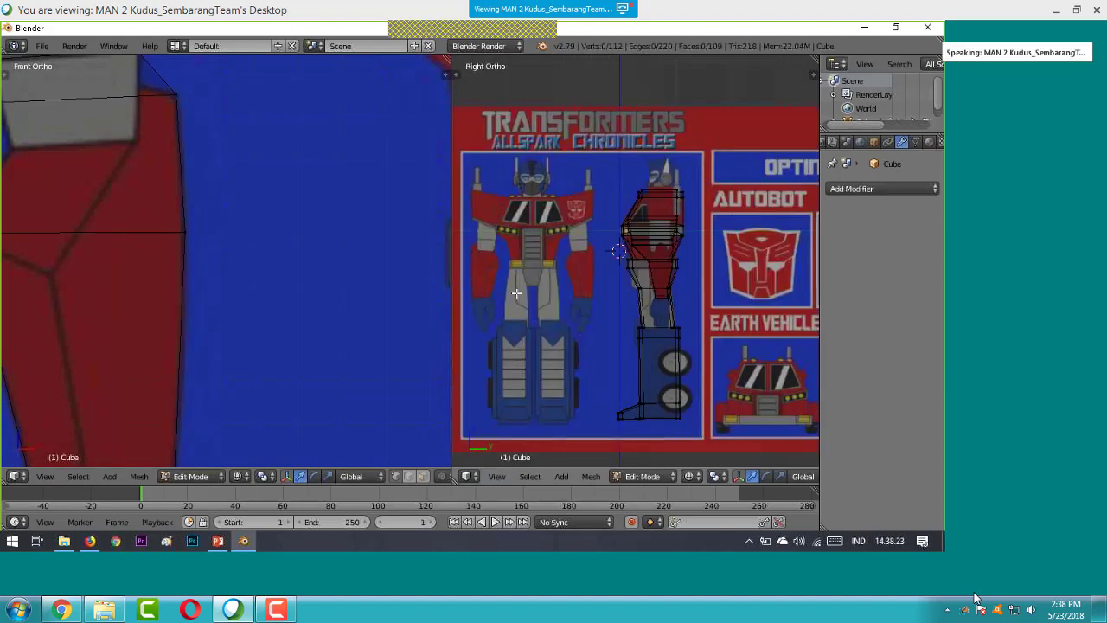
scroll(205, 282, "up", 2)
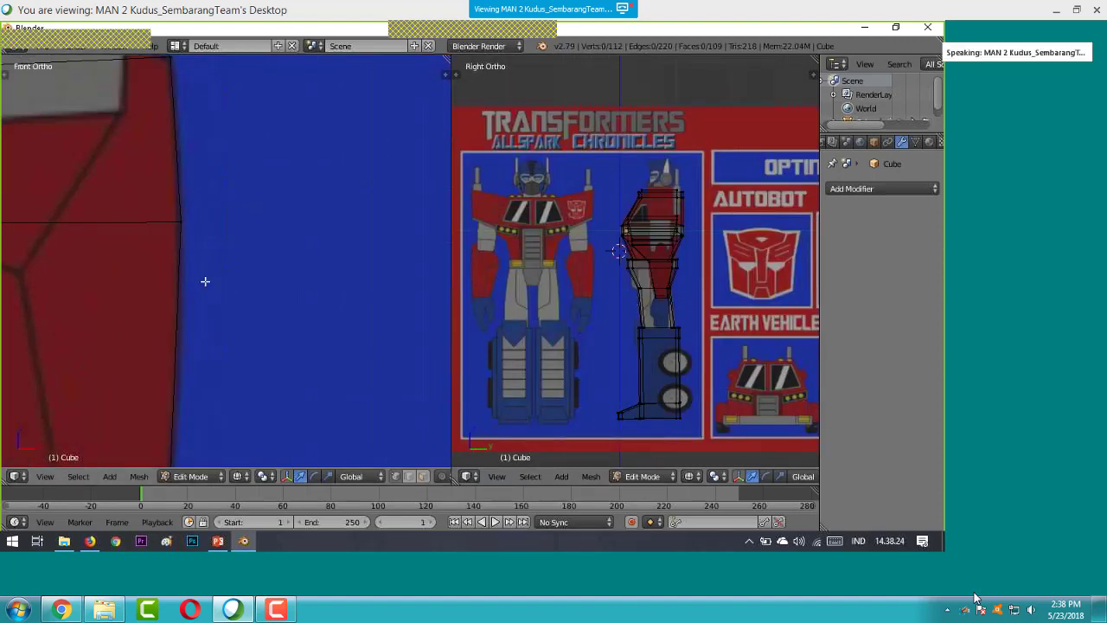
scroll(205, 281, "down", 3)
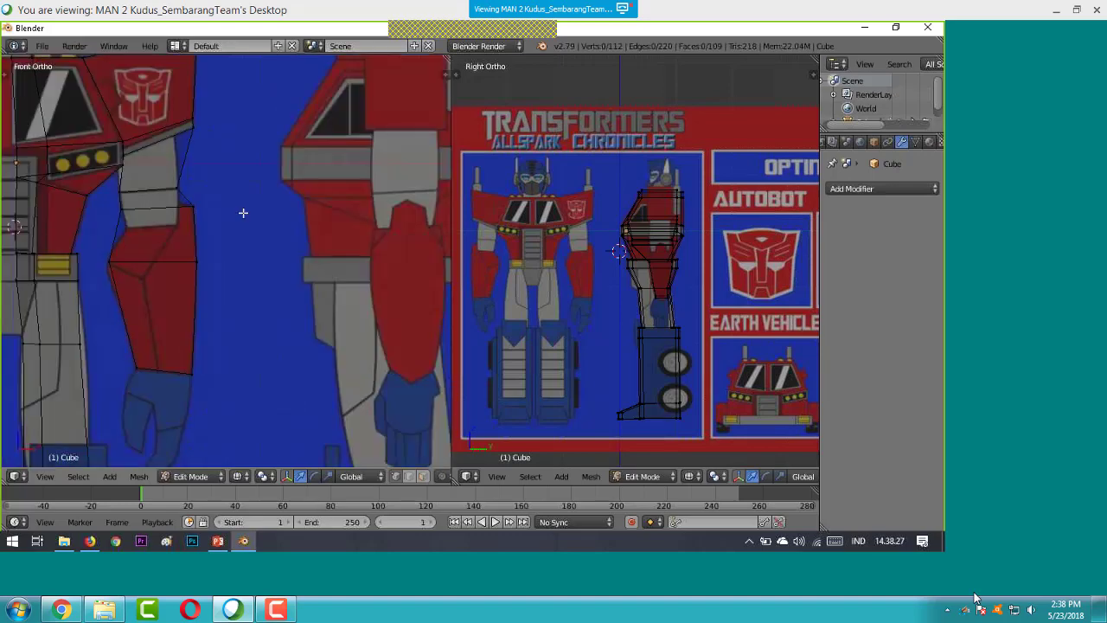
scroll(243, 305, "down", 3)
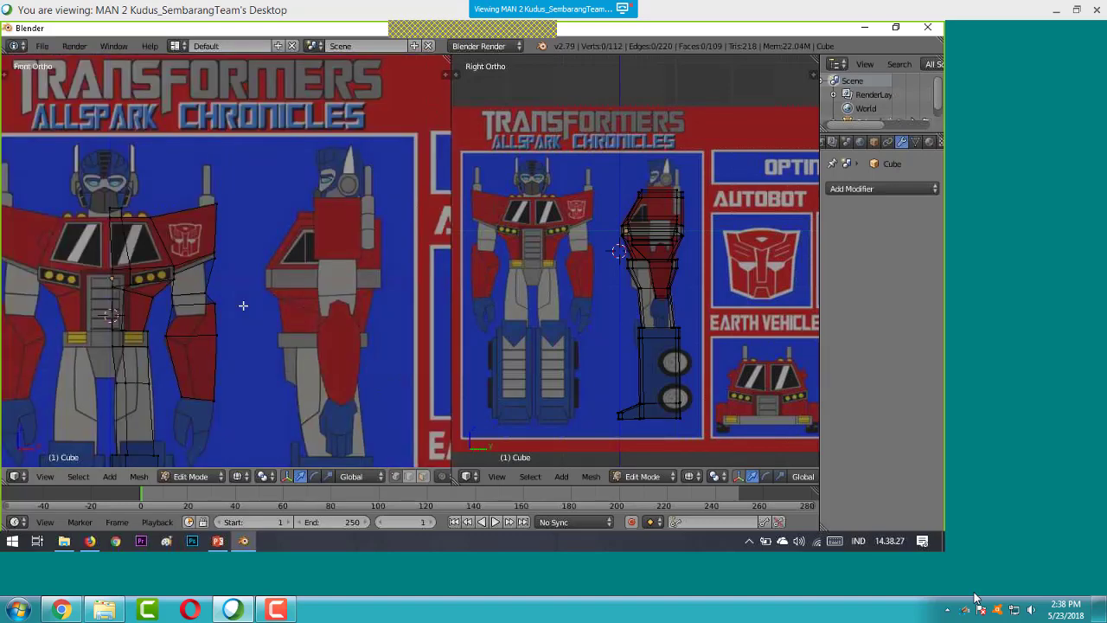
scroll(243, 305, "up", 2)
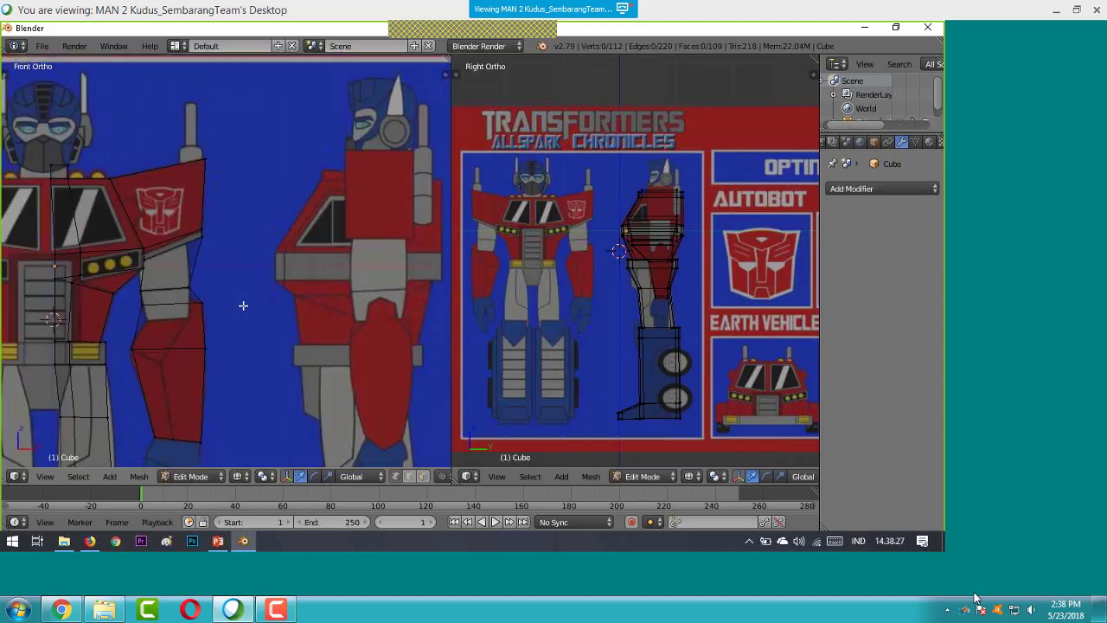
scroll(585, 292, "up", 4)
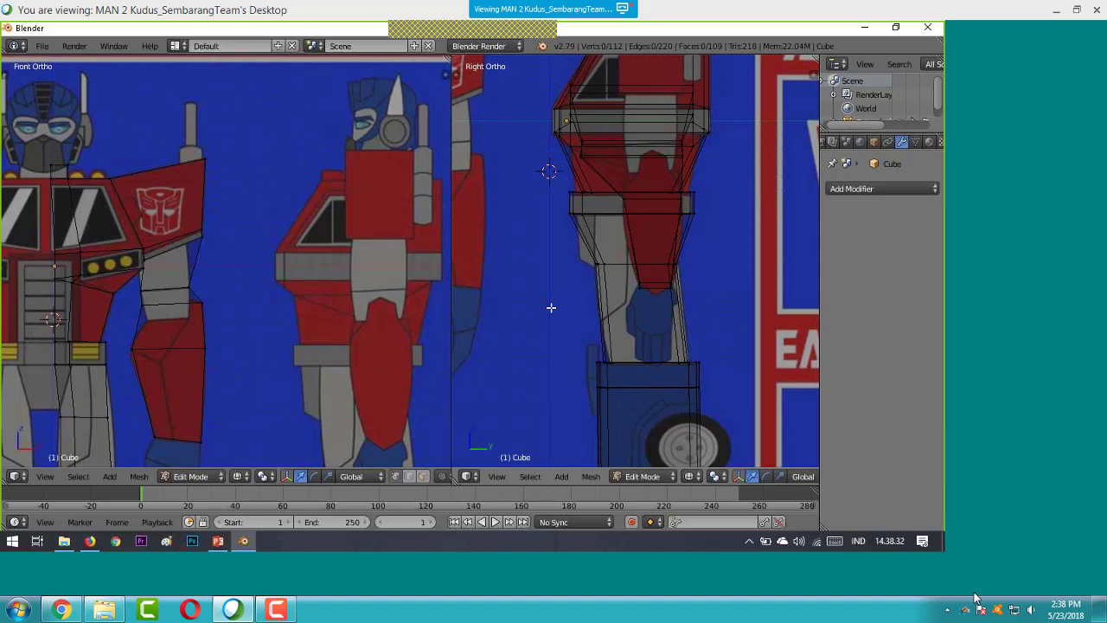
middle_click_drag(586, 290, 536, 302, "shift")
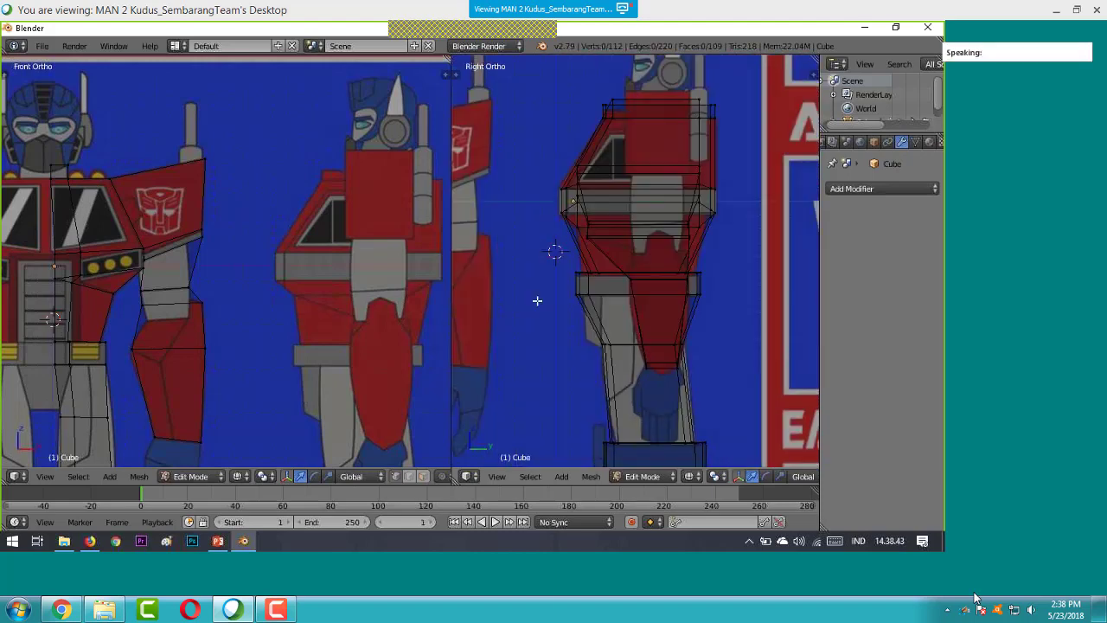
scroll(286, 311, "down", 2)
scroll(265, 383, "up", 3)
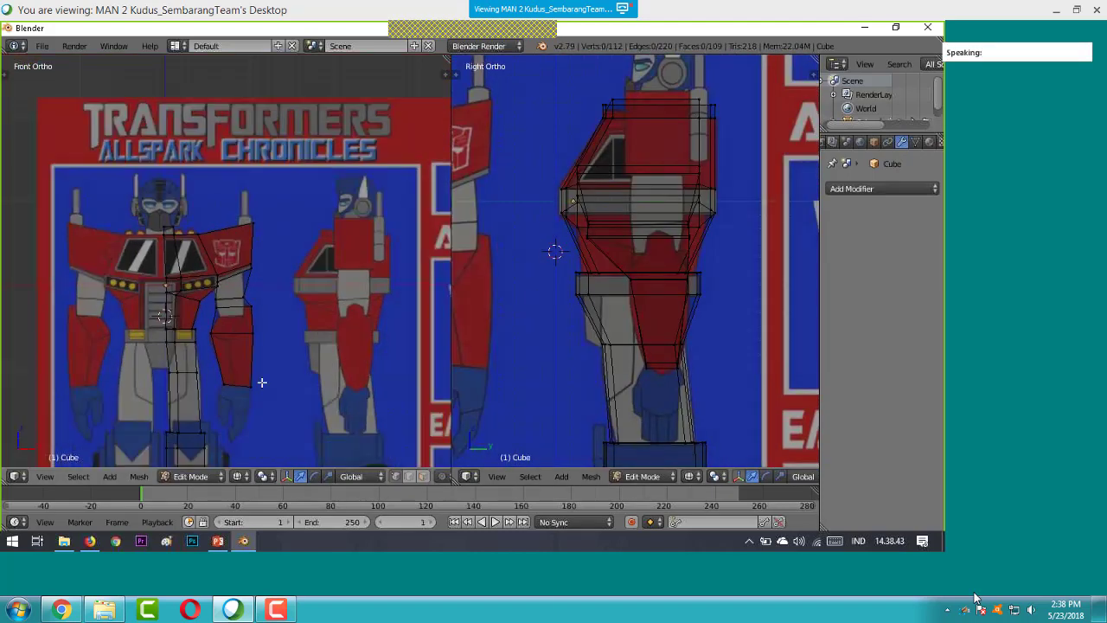
scroll(284, 320, "up", 4)
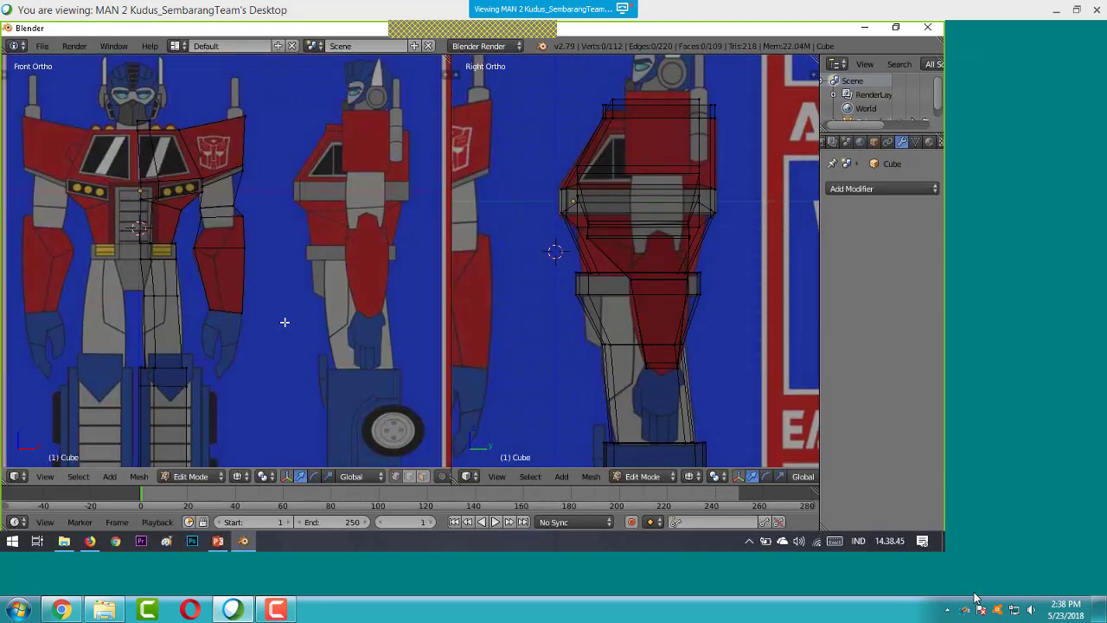
scroll(279, 317, "up", 2)
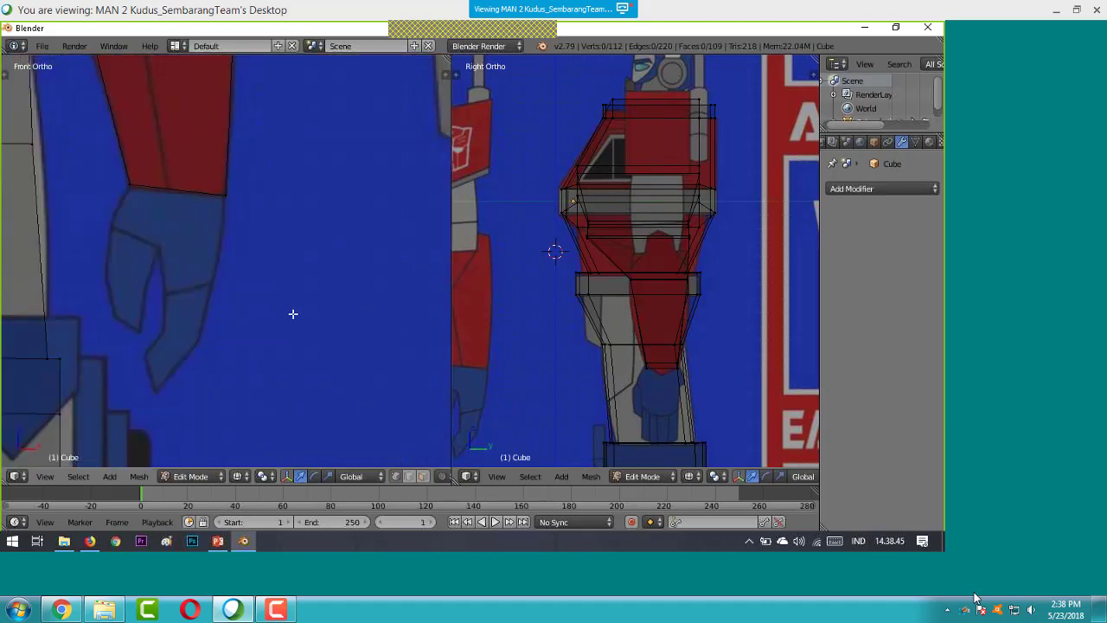
- Switch to face selection, select the end face of the wrist from below, and return to the front view
middle_click_drag(293, 312, 292, 299)
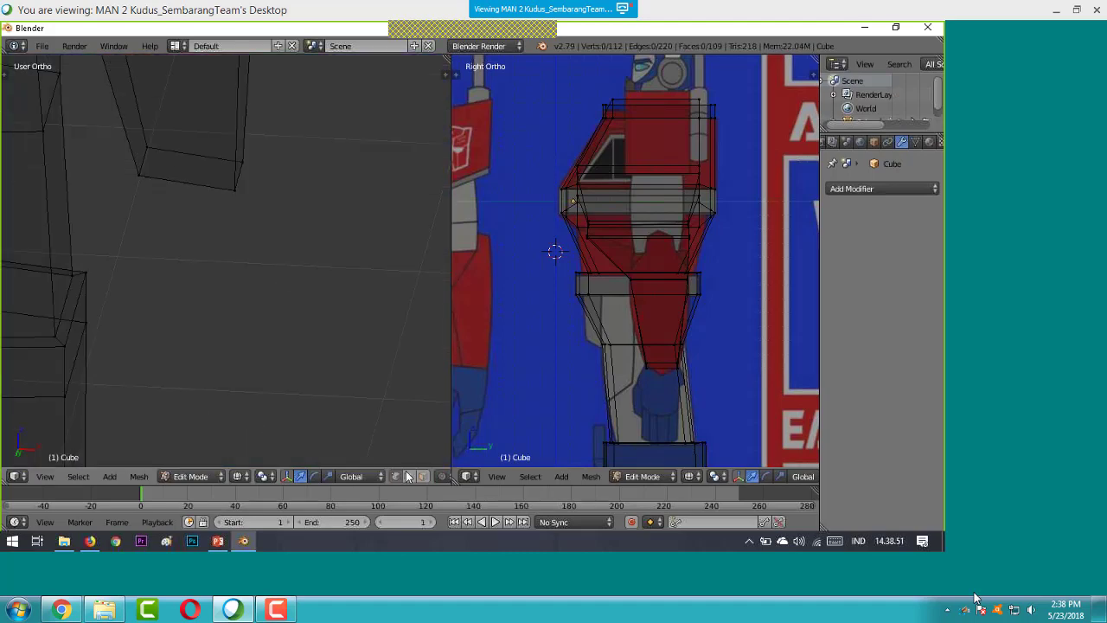
left_click(423, 477)
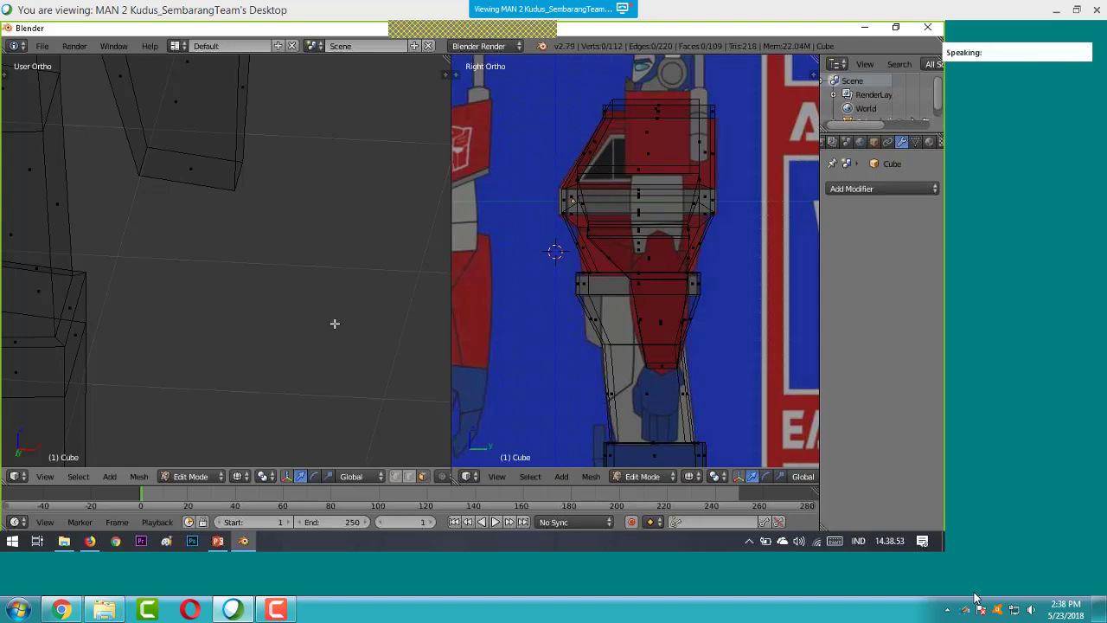
right_click(193, 180)
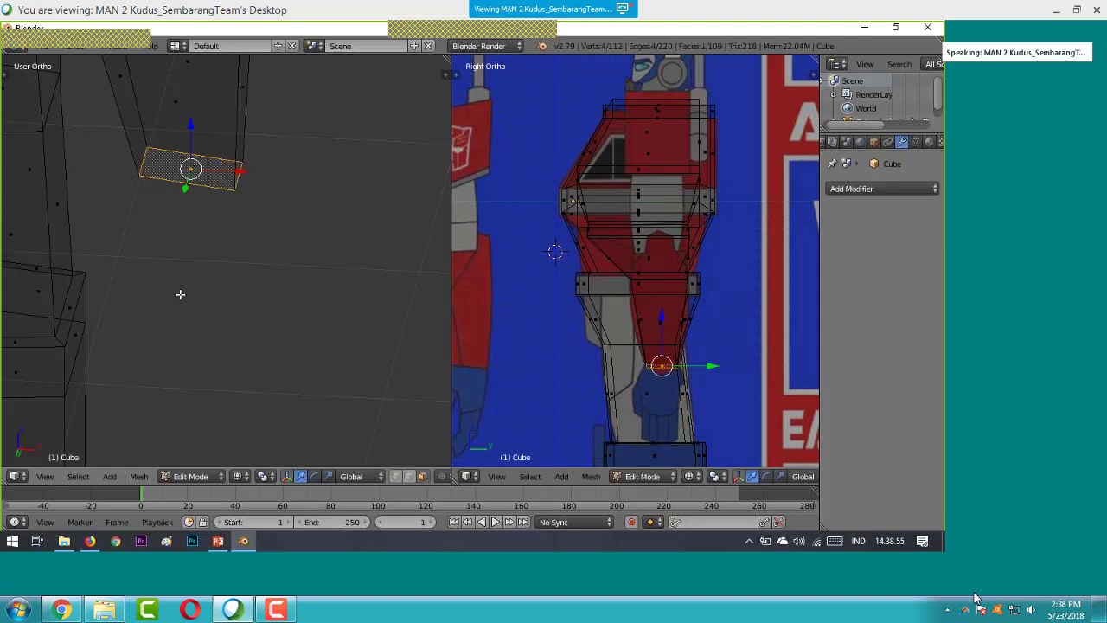
left_click(45, 476)
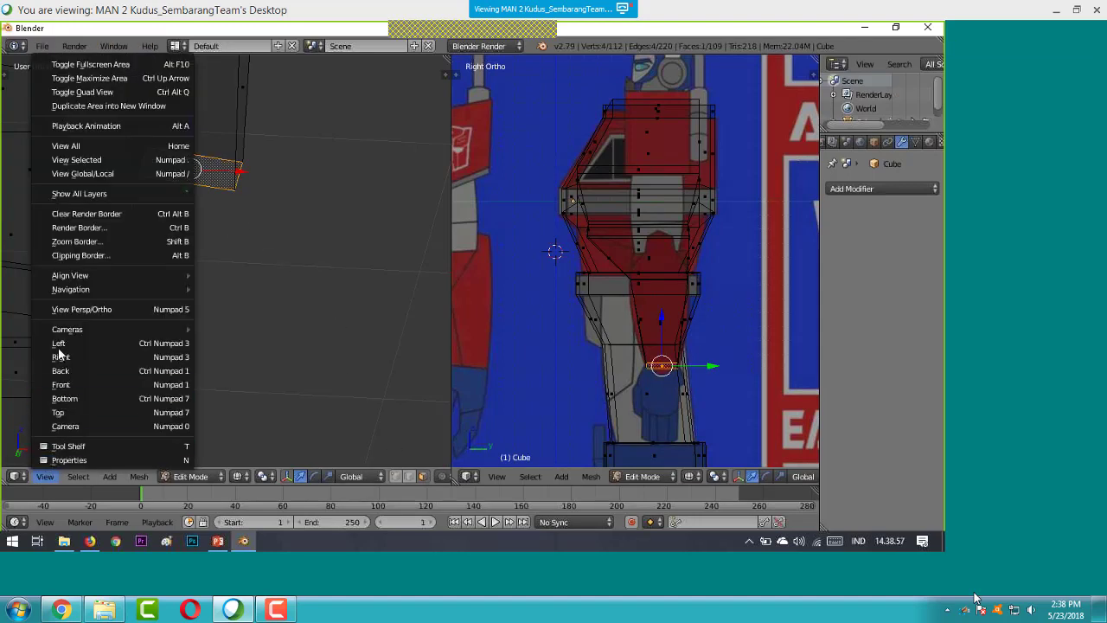
left_click(85, 384)
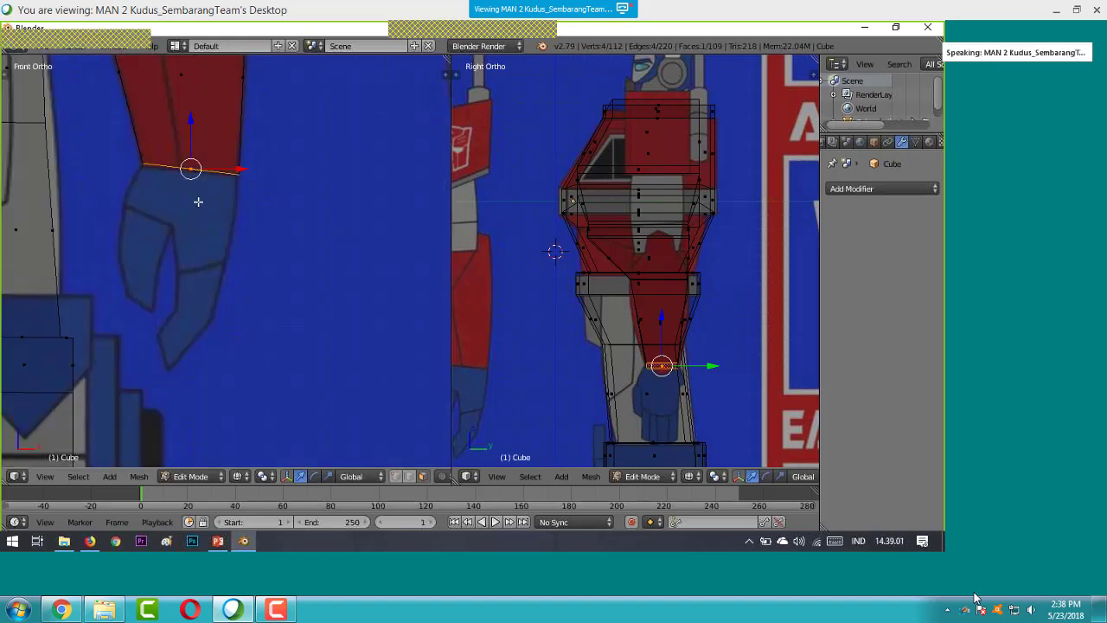
- Extrude the wrist face down into the blue hand, lower the new face about 0.07 more along Z, and deselect it
key("e")
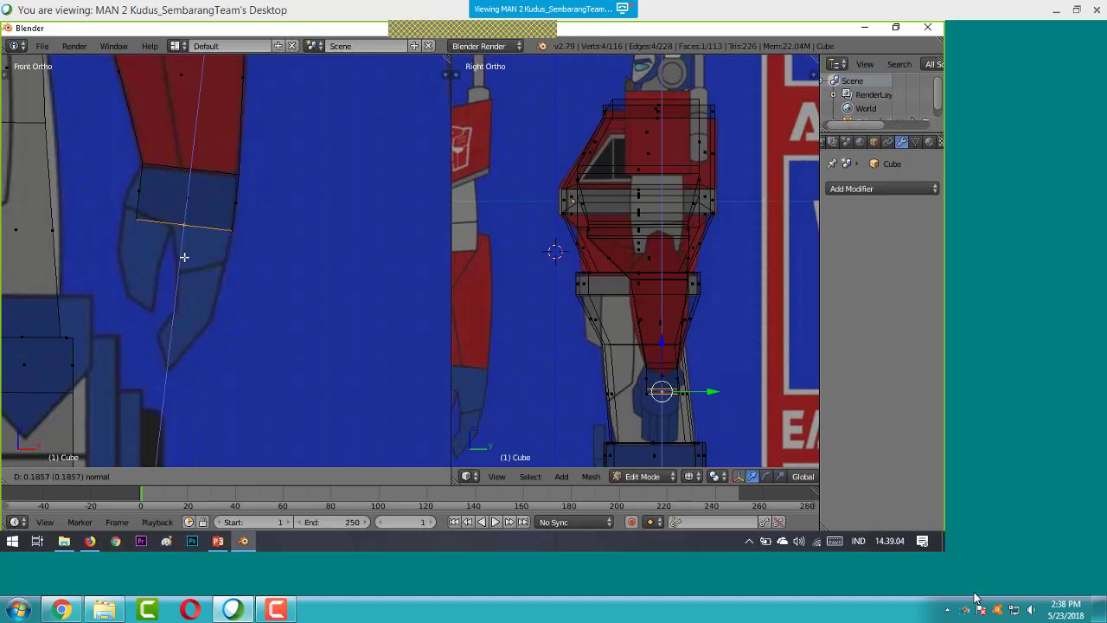
key("x")
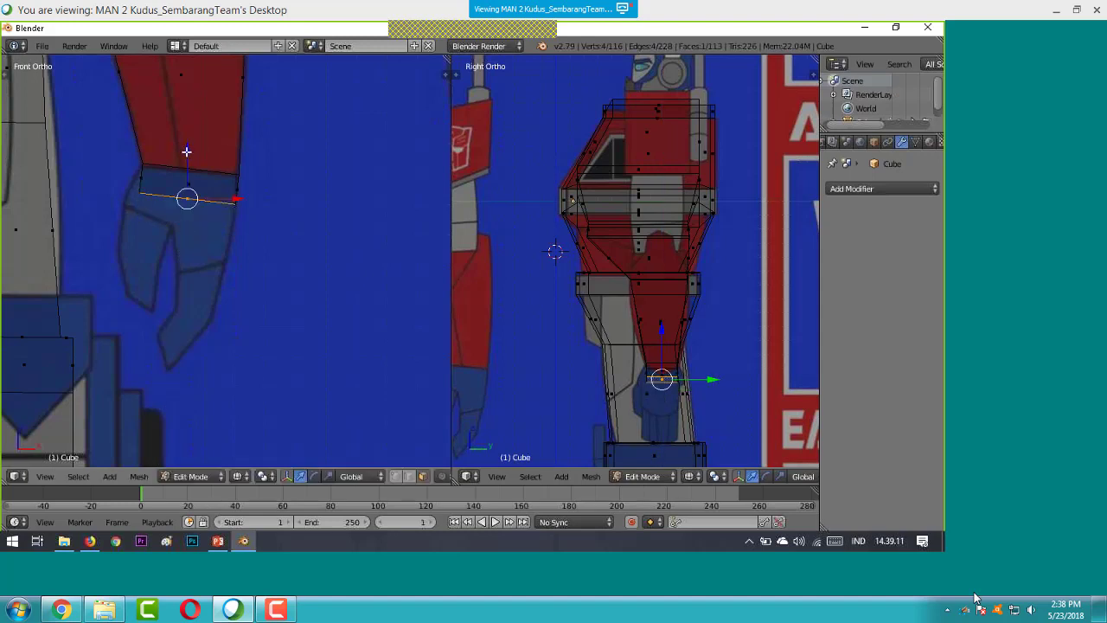
key("z")
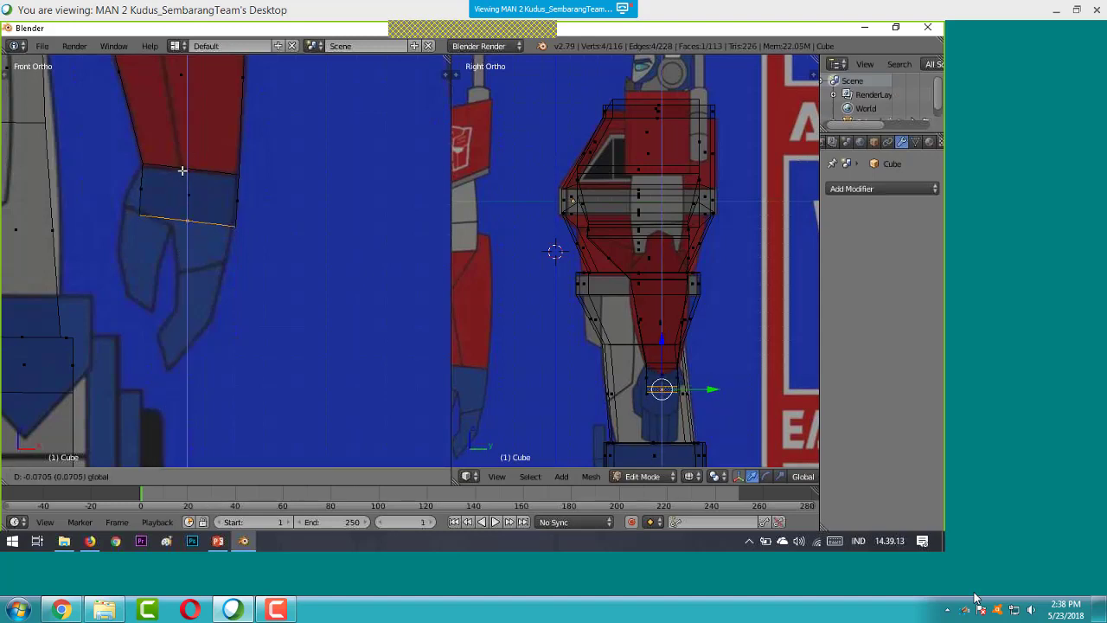
left_click(182, 171)
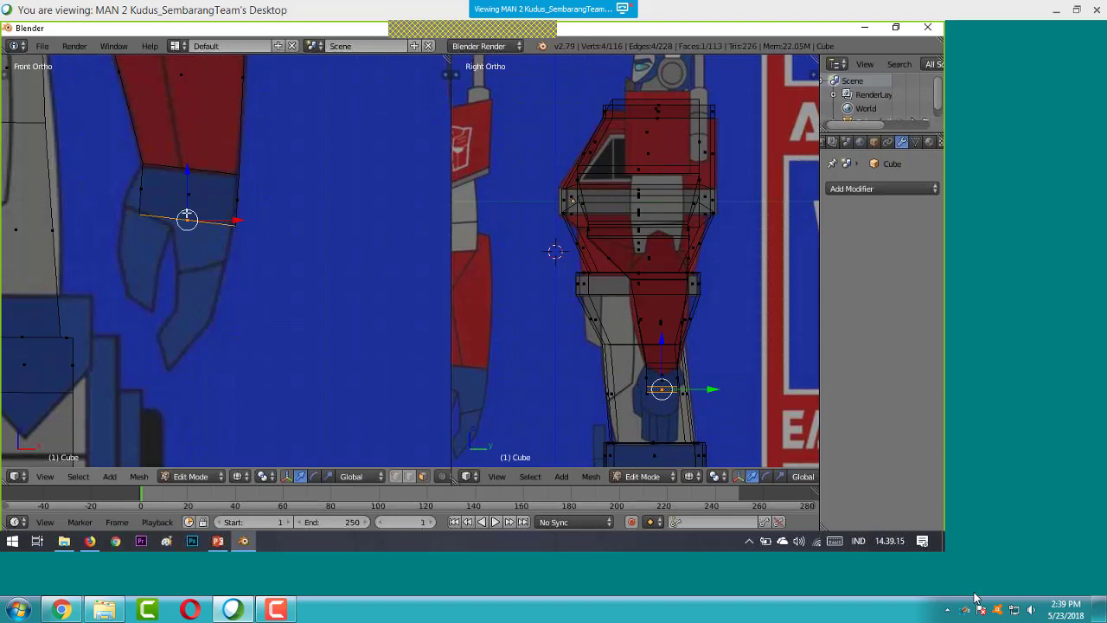
key("a")
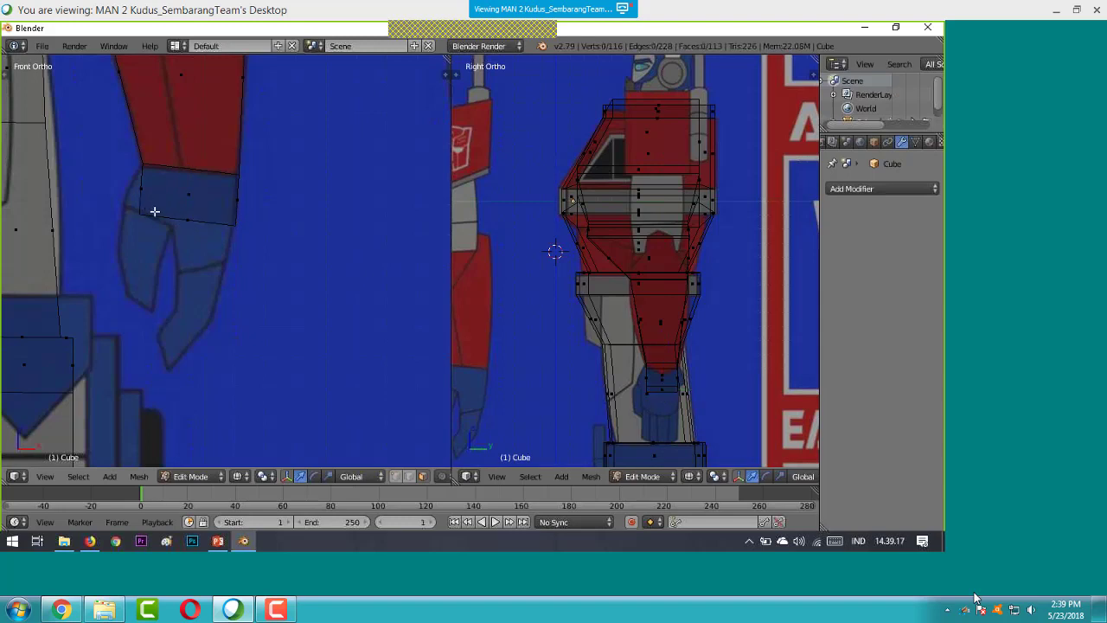
- In vertex selection, move the inner lower vertices of the new hand section inward along X to the blue hand's outline, and deselect them
key("b")
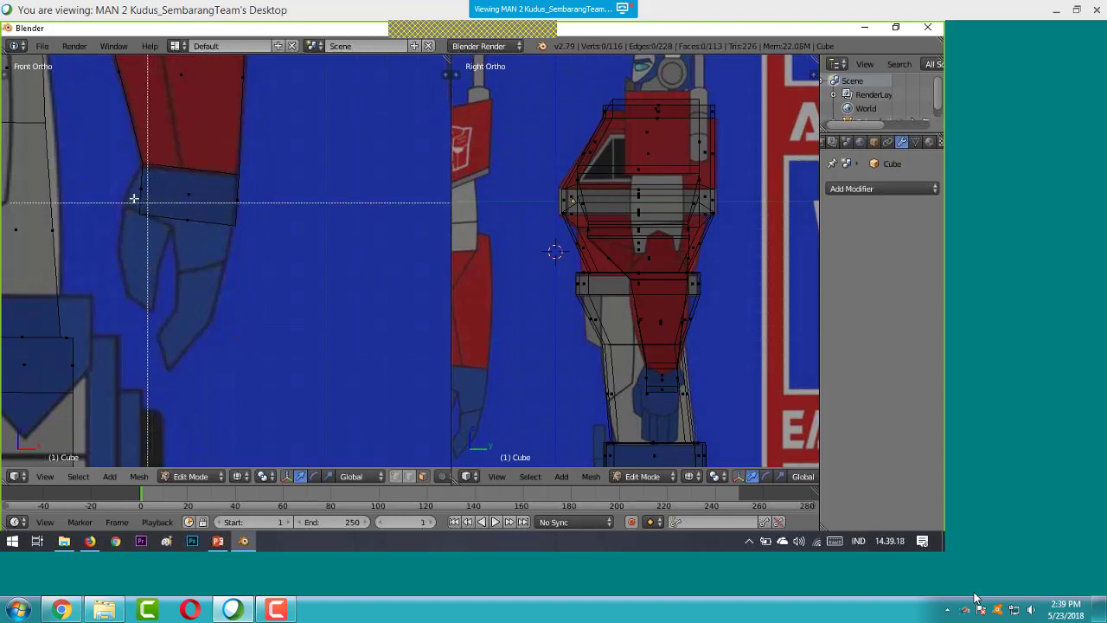
key("Escape")
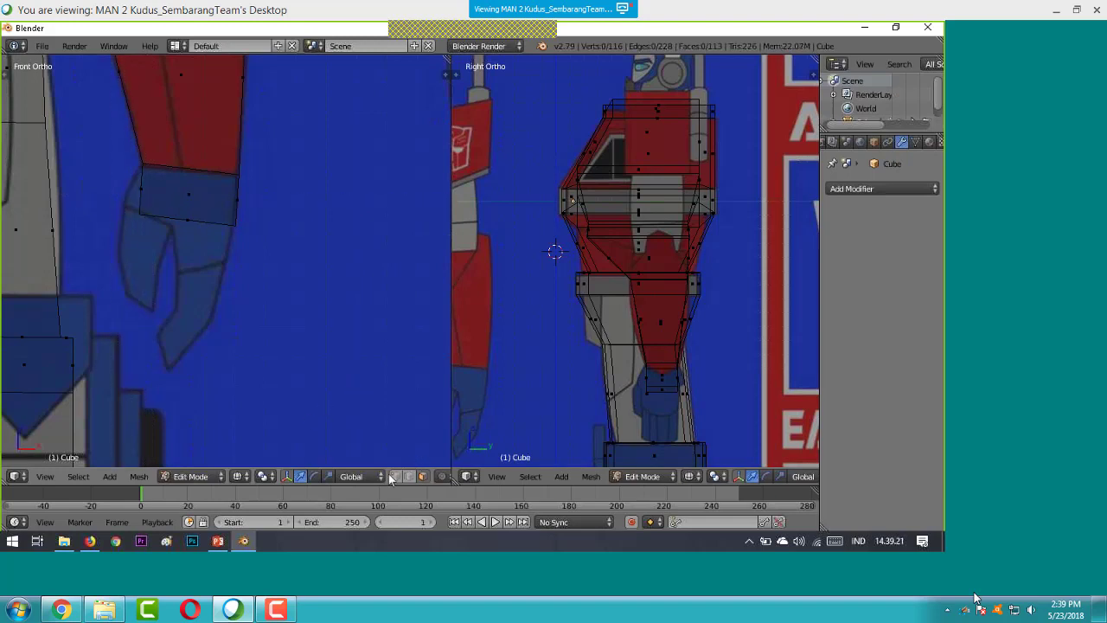
left_click(422, 477)
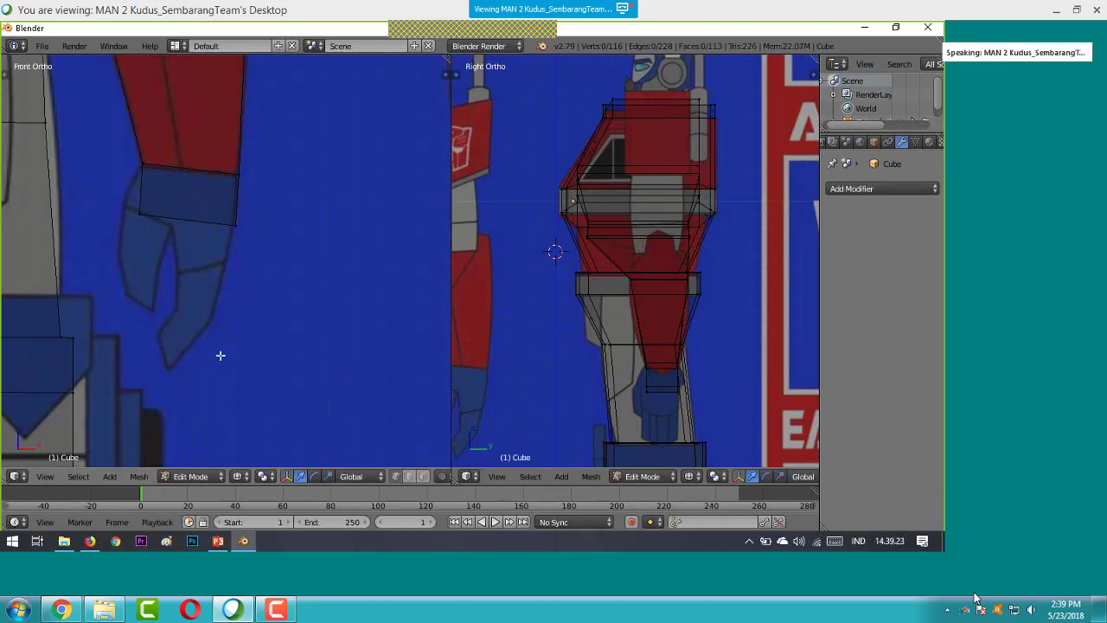
key("b")
left_click_drag(130, 199, 183, 214)
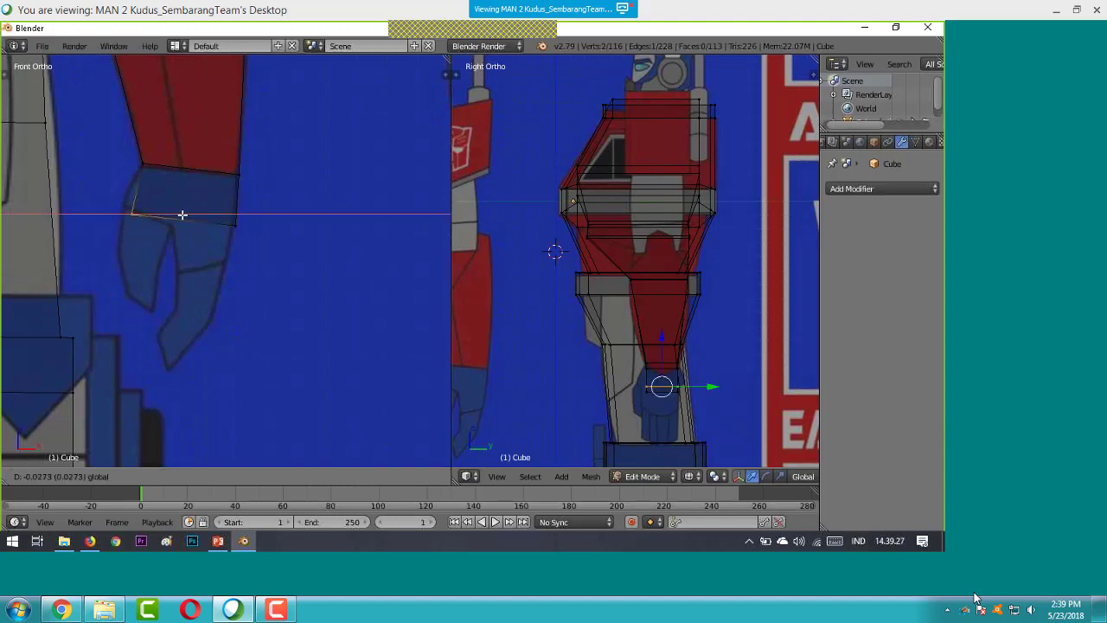
left_click_drag(182, 214, 182, 214)
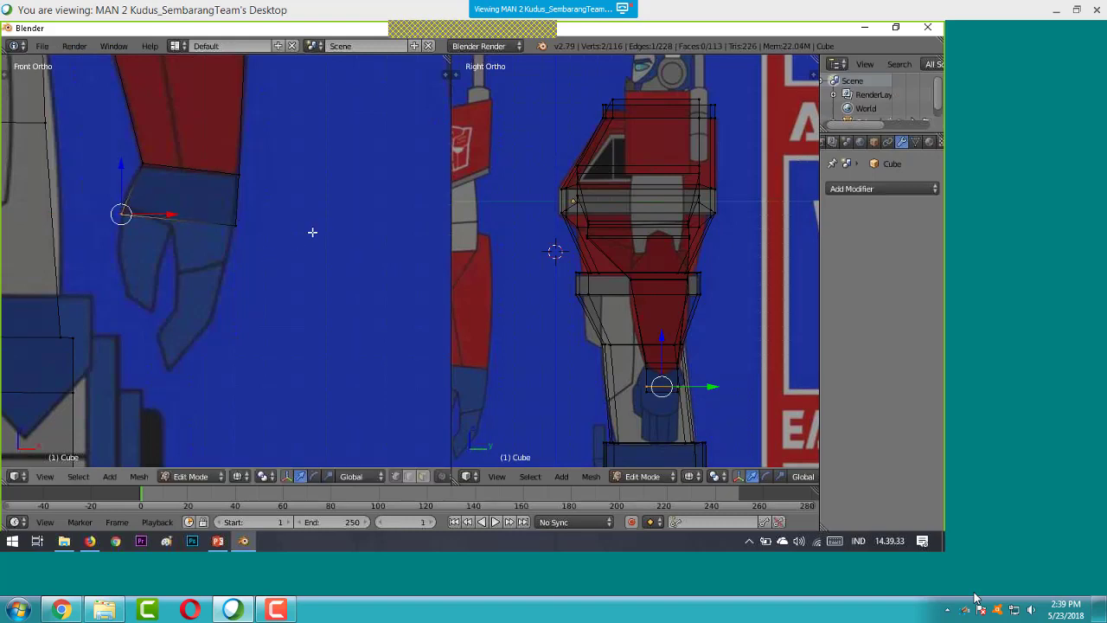
key("a")
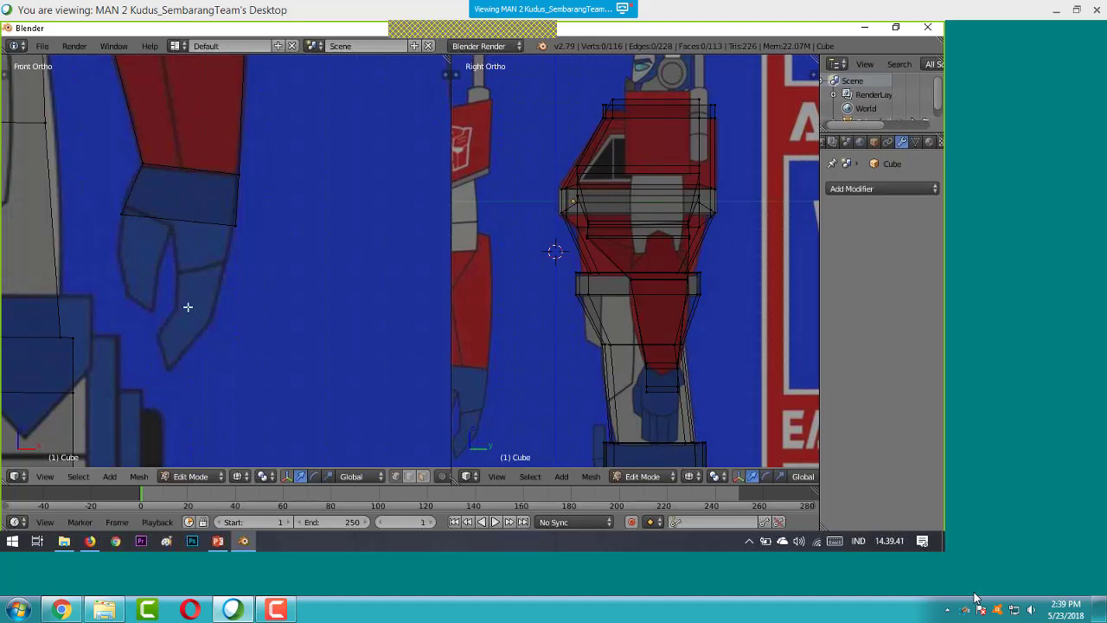
- In face selection, select the lower end face of the hand from below and return to the front view
left_click(423, 477)
middle_click_drag(371, 393, 346, 355)
right_click(211, 220)
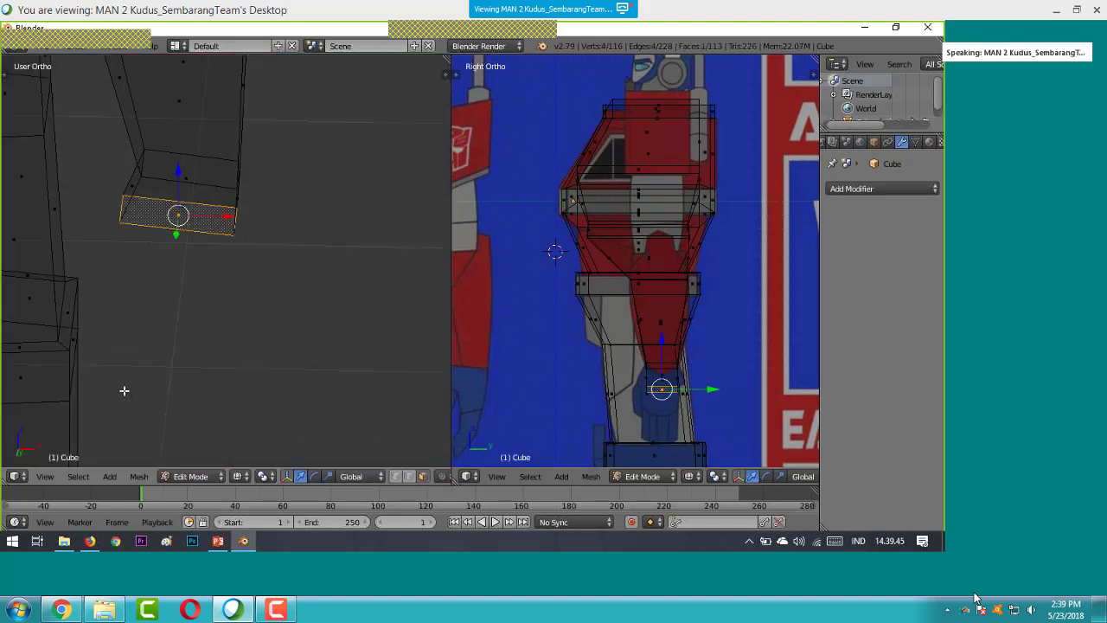
left_click(45, 477)
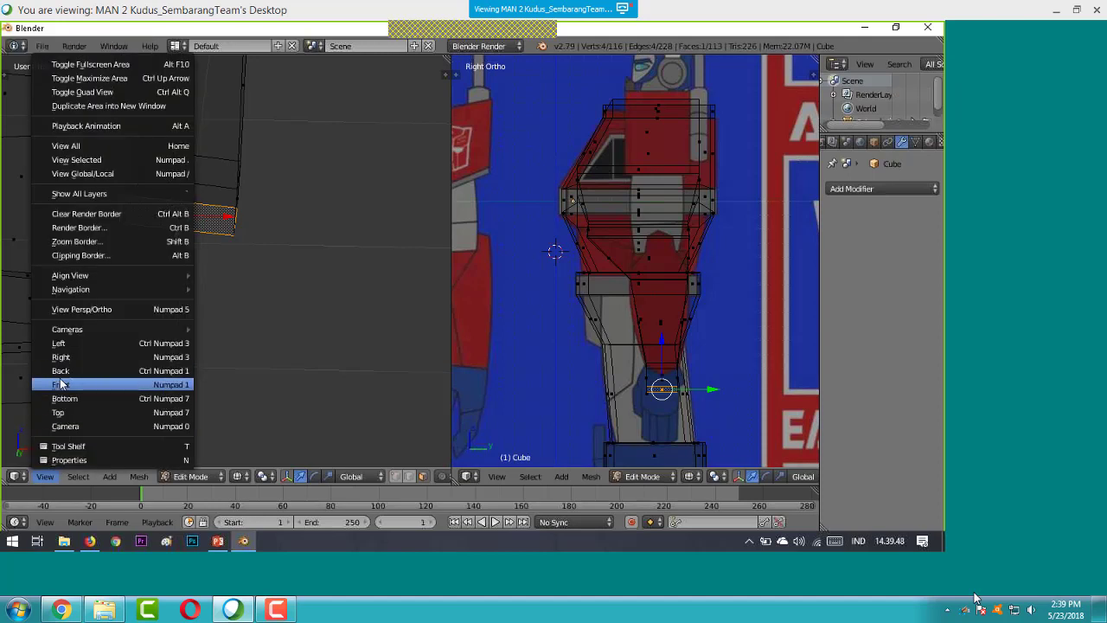
left_click(60, 385)
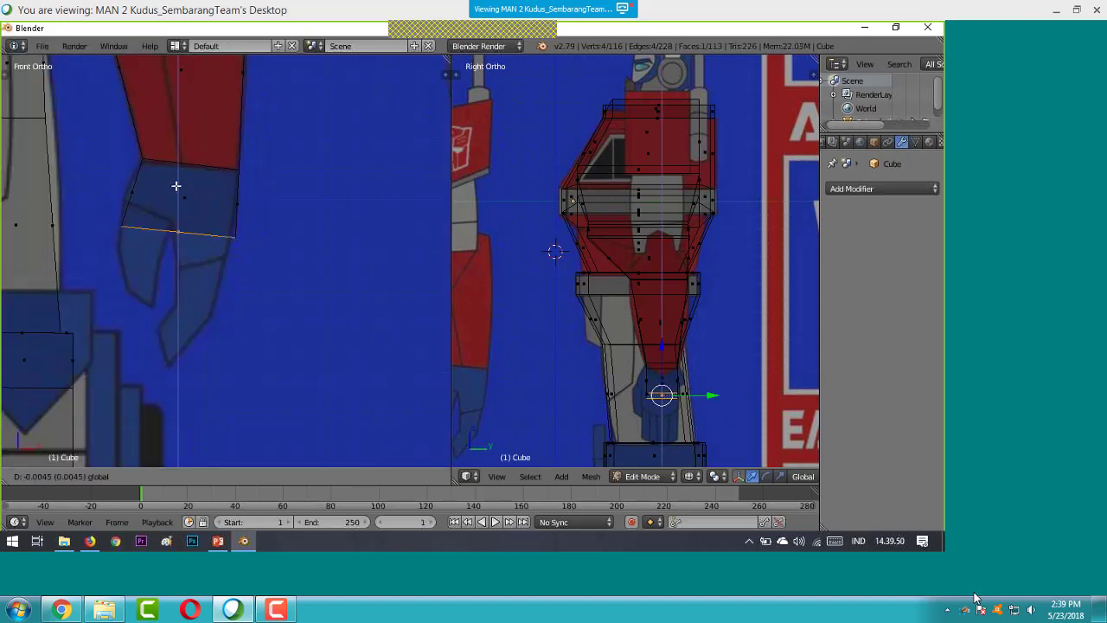
- Undo the face's vertical move, extrude it along its normal down to the level of the shorter finger's tip, and deselect it
key("ctrl+z")
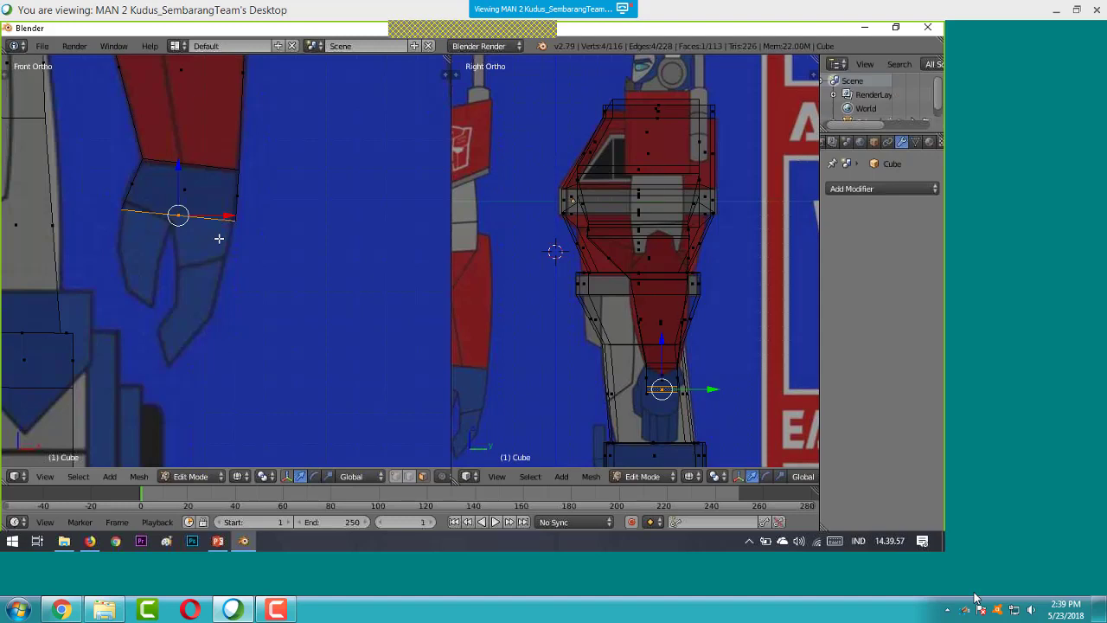
key("e")
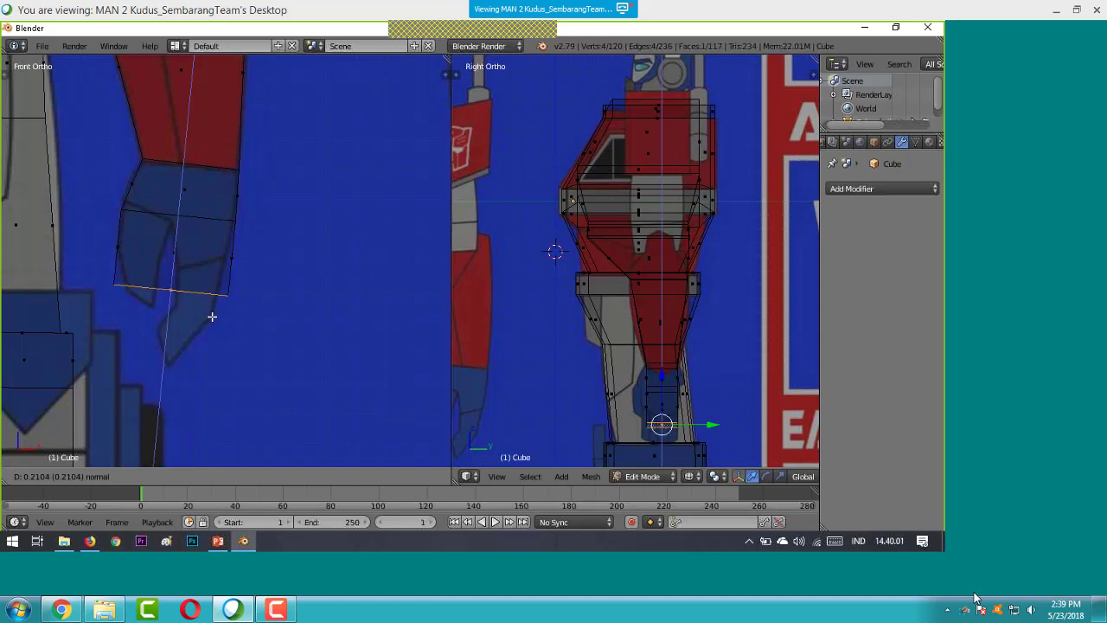
left_click(212, 320)
key("a")
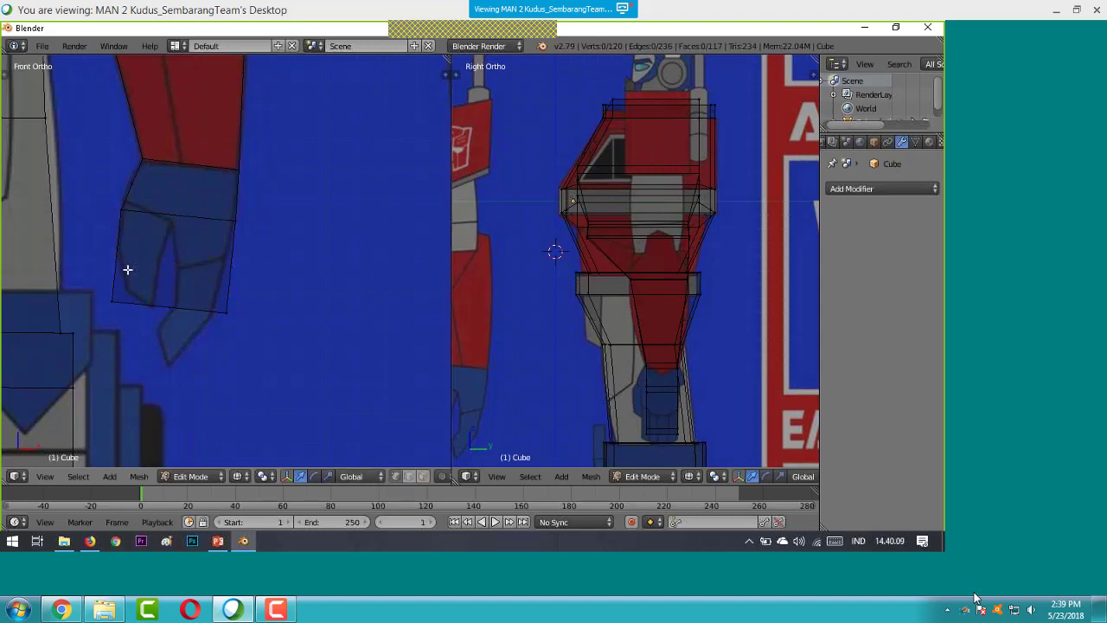
- Move the inner bottom vertices of the extruded hand outward along X and slightly up to fit the shorter finger, and deselect them
key("b")
left_click_drag(91, 278, 155, 313)
key("g")
key("x")
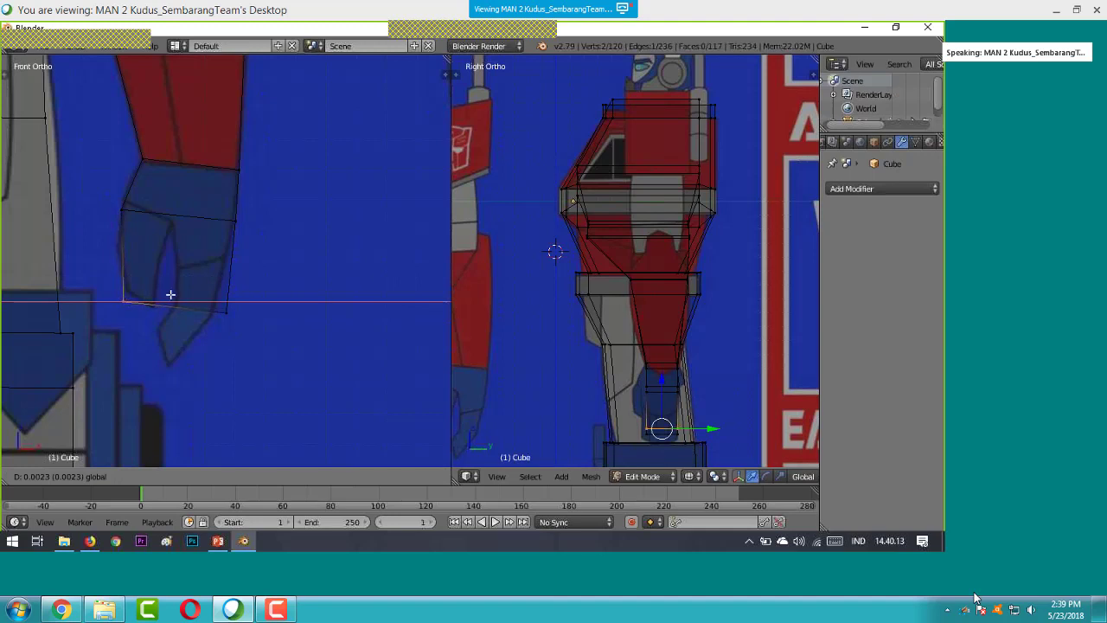
left_click(173, 292)
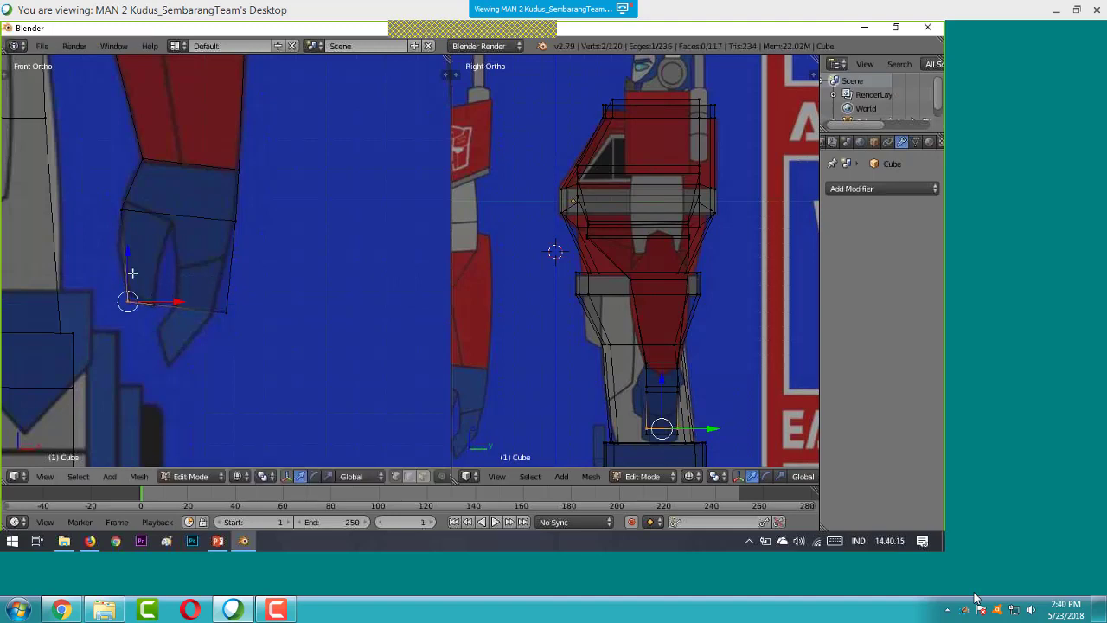
left_click_drag(128, 253, 128, 246)
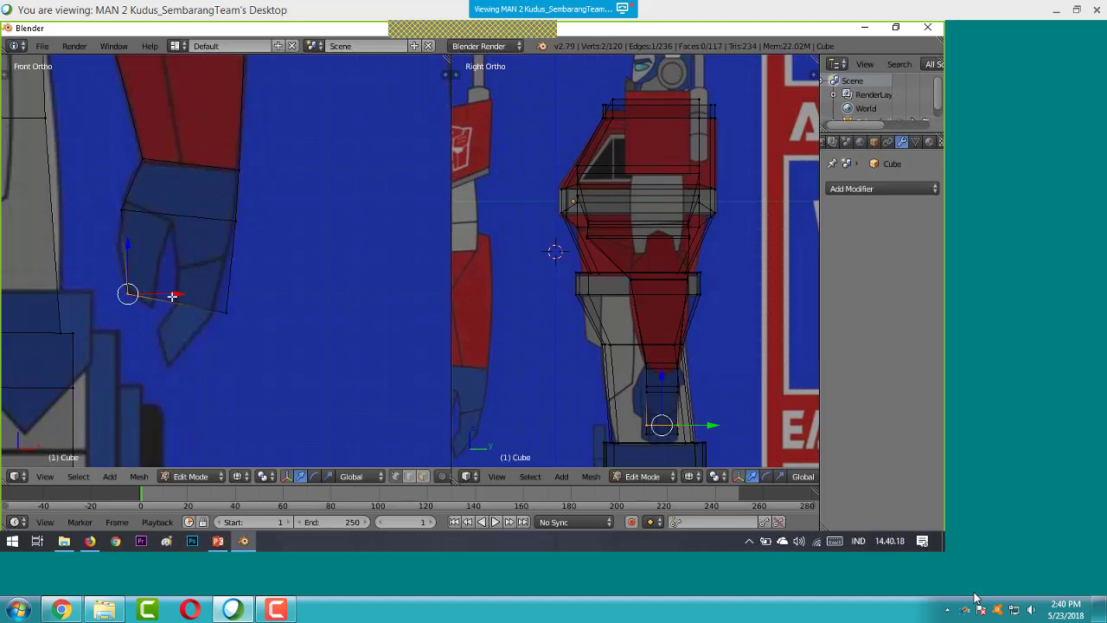
left_click_drag(173, 296, 176, 296)
key("a")
- Move the outer bottom vertices of the hand inward along X to the longer finger's outer edge, and deselect them
key("b")
left_click_drag(212, 294, 242, 333)
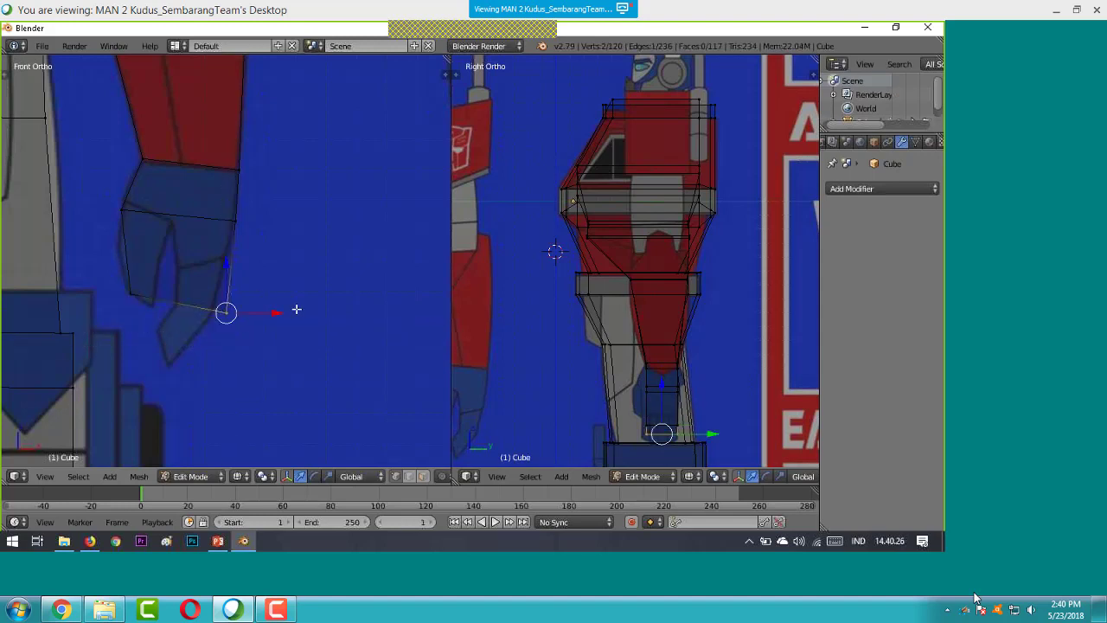
key("g")
key("x")
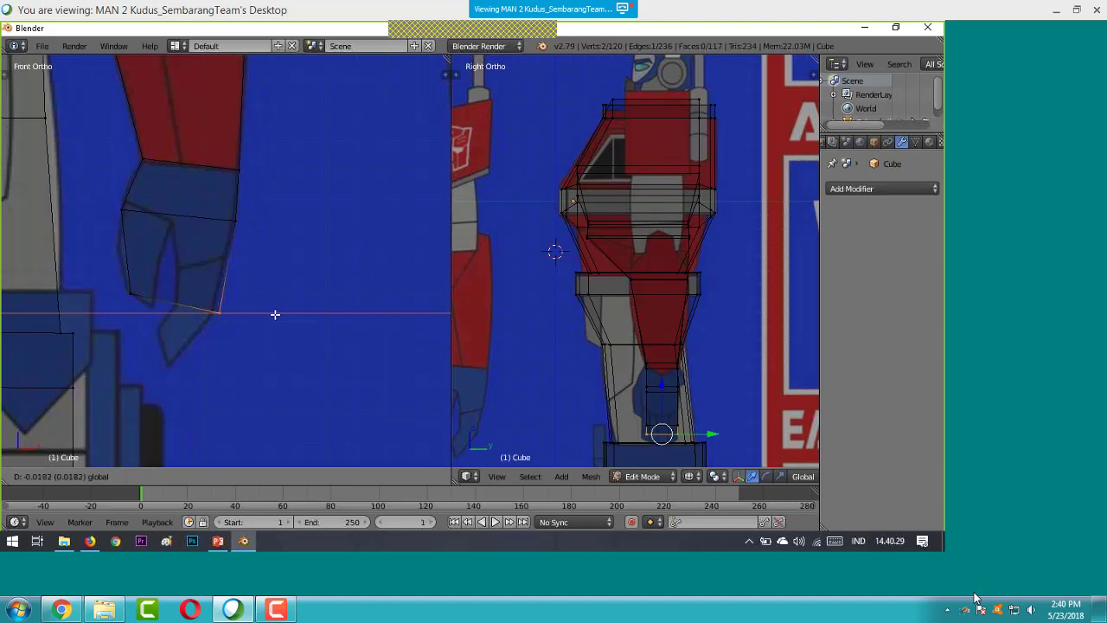
left_click(268, 315)
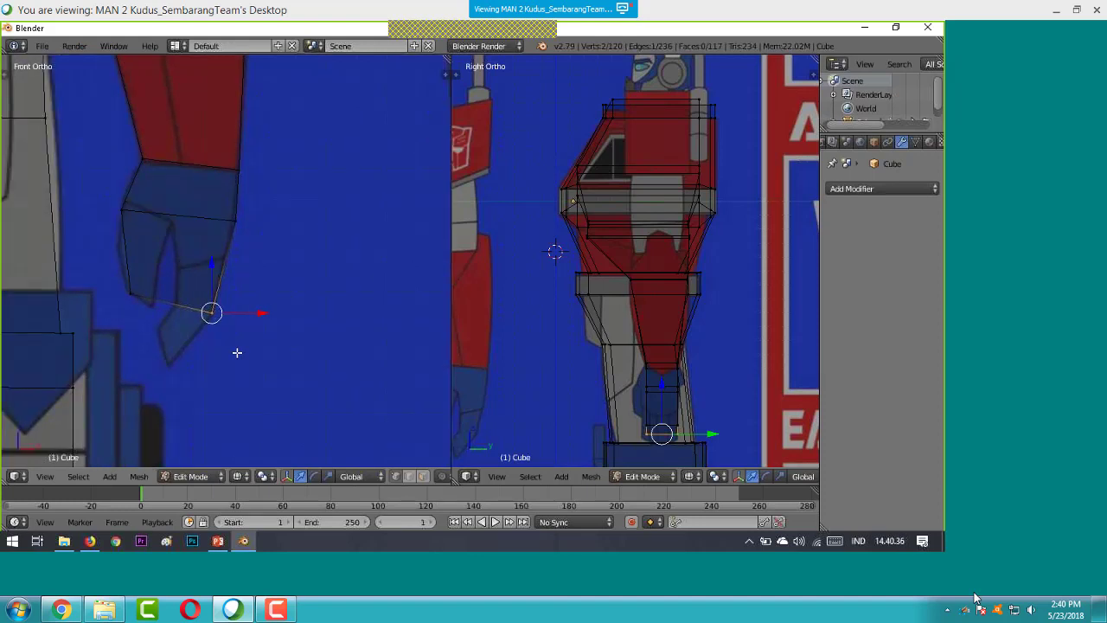
scroll(237, 352, "up", 1)
scroll(237, 352, "down", 4)
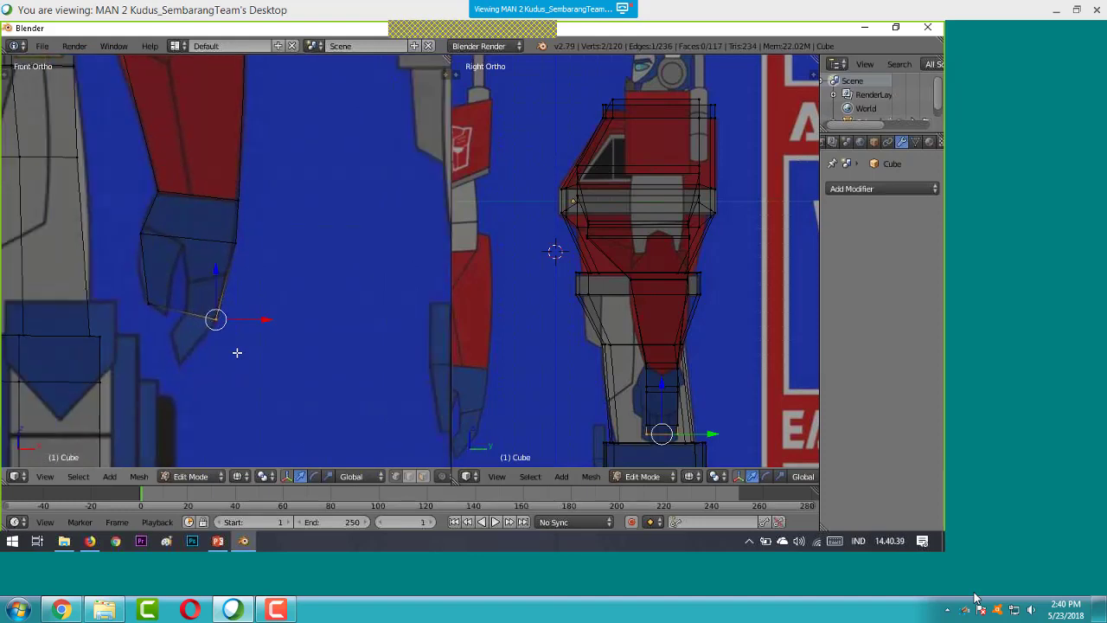
scroll(237, 352, "up", 2)
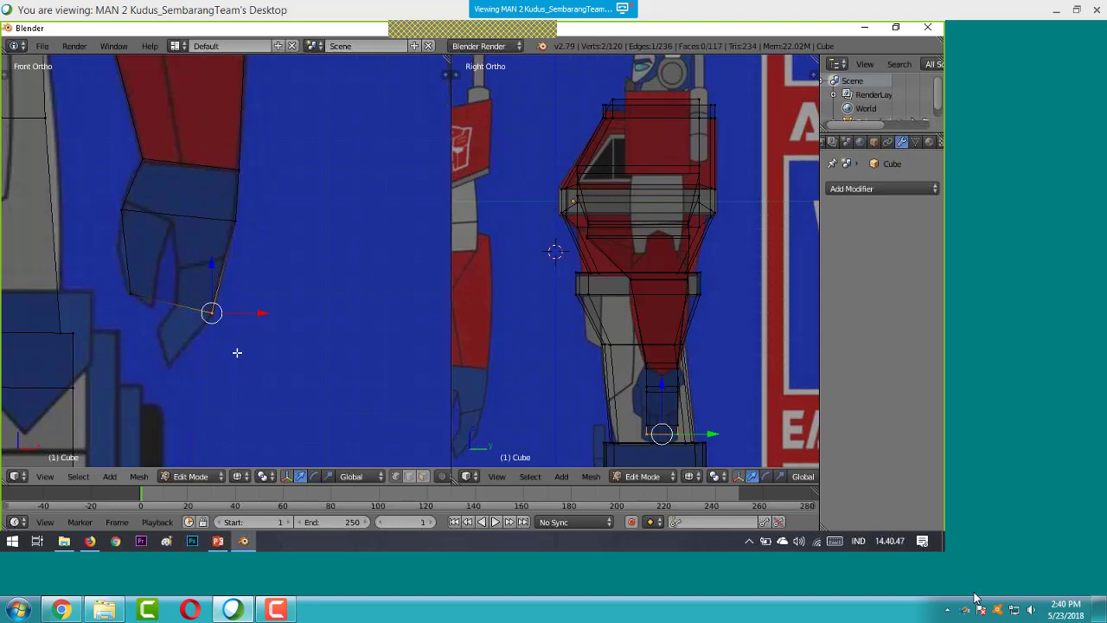
scroll(237, 352, "down", 3)
scroll(237, 352, "up", 3)
key("a")
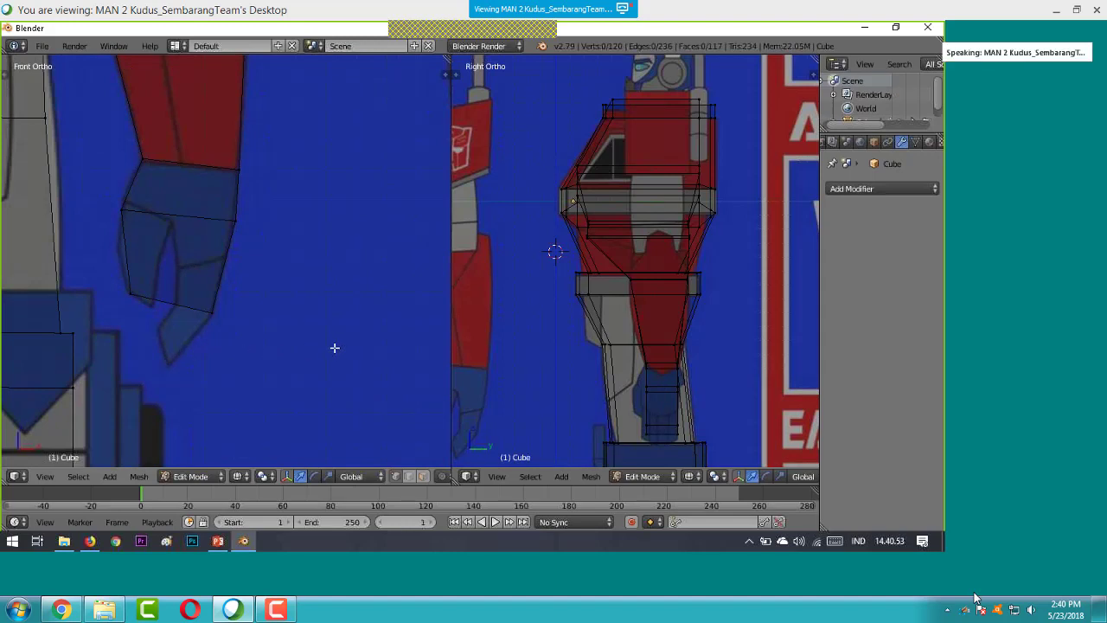
- Try a single vertical loop cut down the middle of the arm and hand, and undo it
key("ctrl+r")
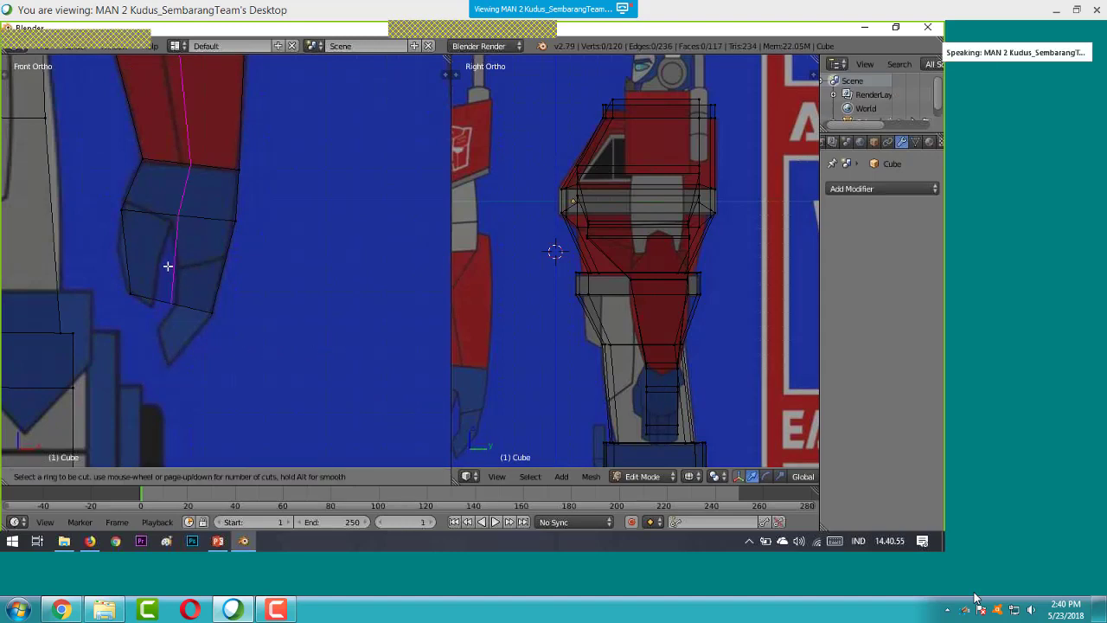
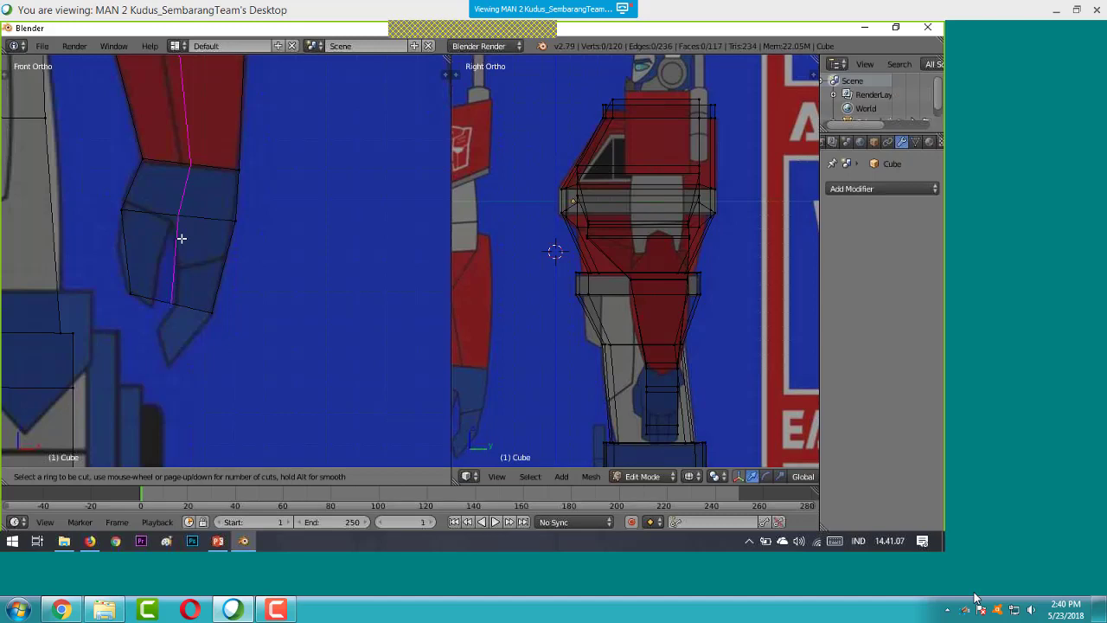
left_click(181, 238)
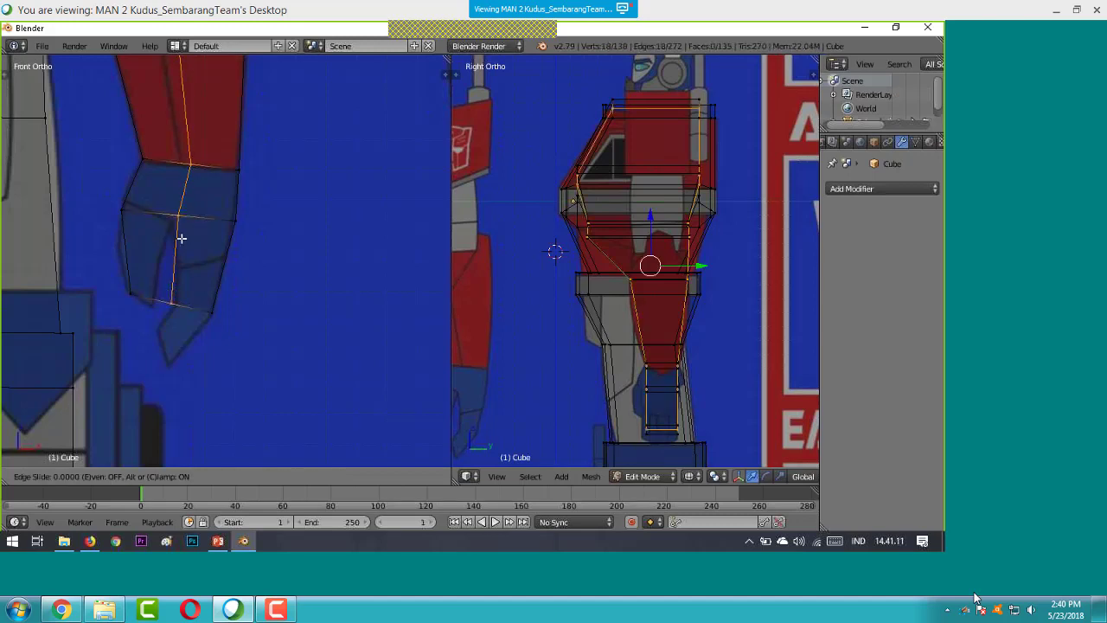
right_click(185, 239)
key("ctrl+z")
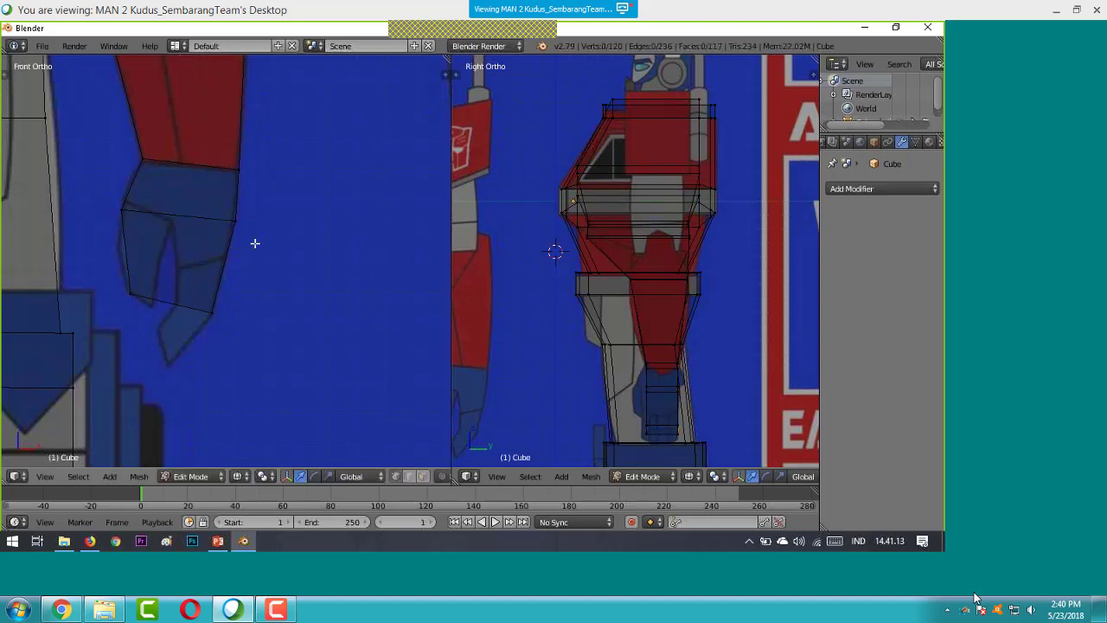
- Inspect the upper body and arm mesh from the side and return to the front view of the whole upper body
scroll(257, 244, "up", 2)
scroll(267, 247, "down", 4)
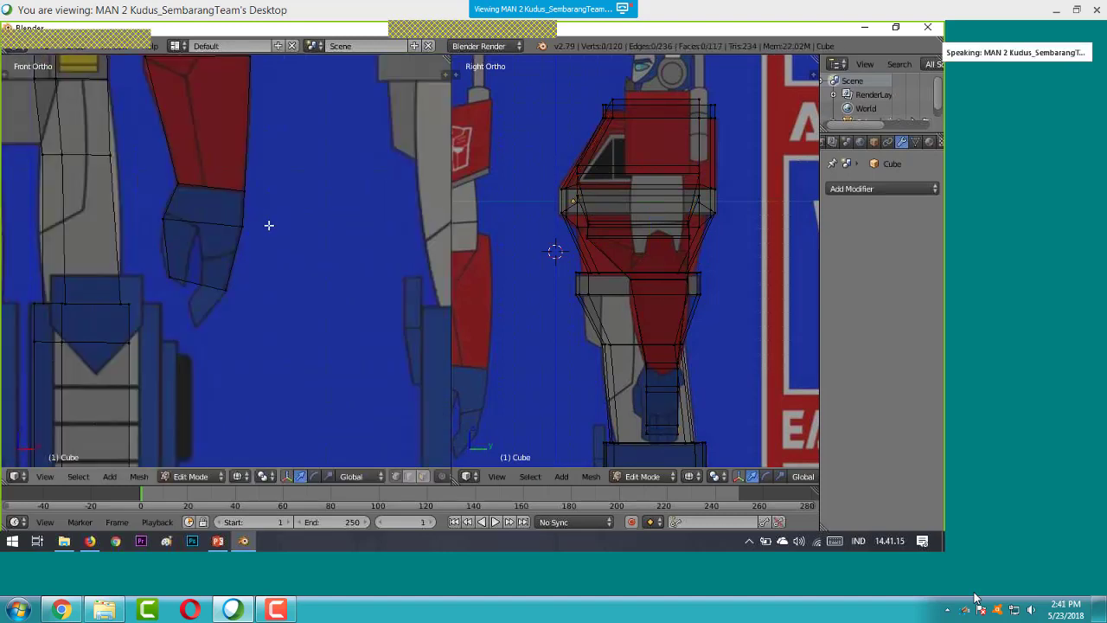
scroll(269, 261, "down", 5)
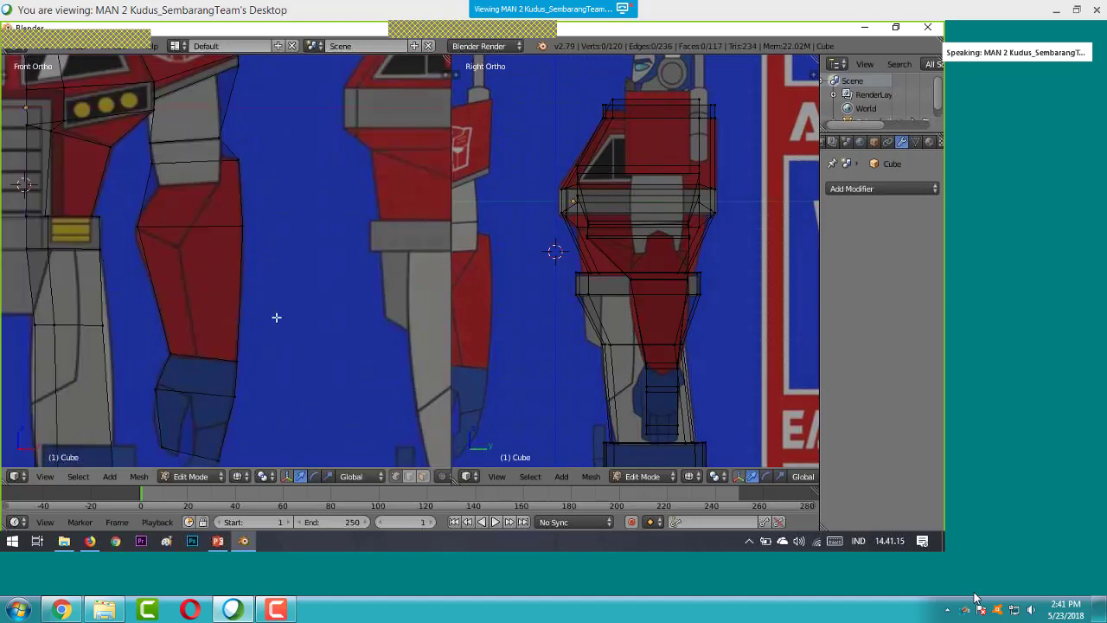
scroll(273, 258, "down", 3)
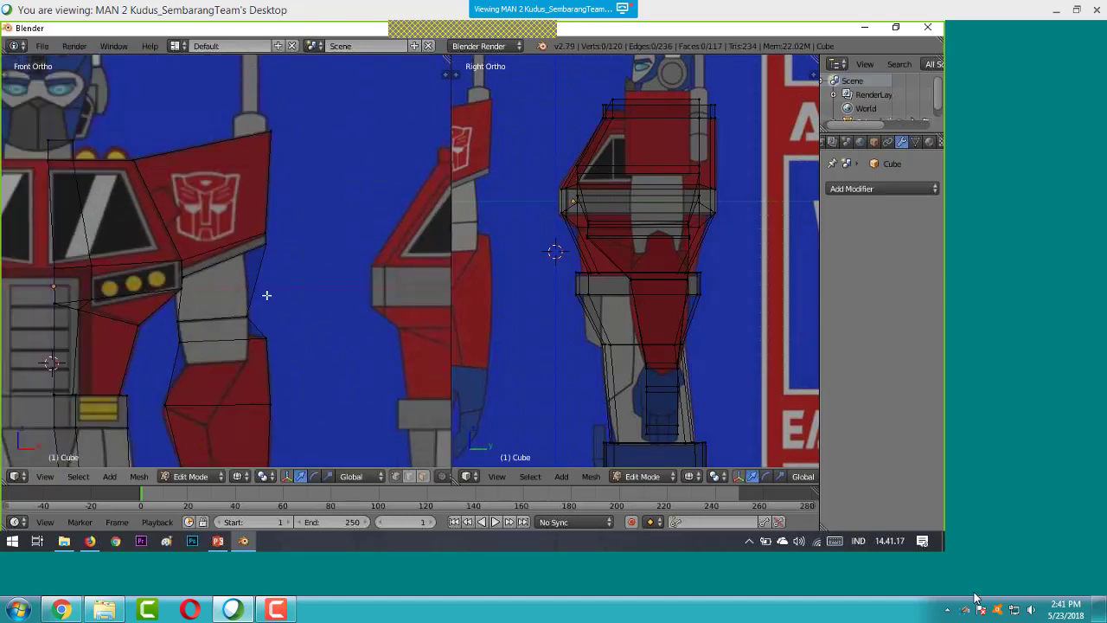
middle_click_drag(265, 294, 244, 314)
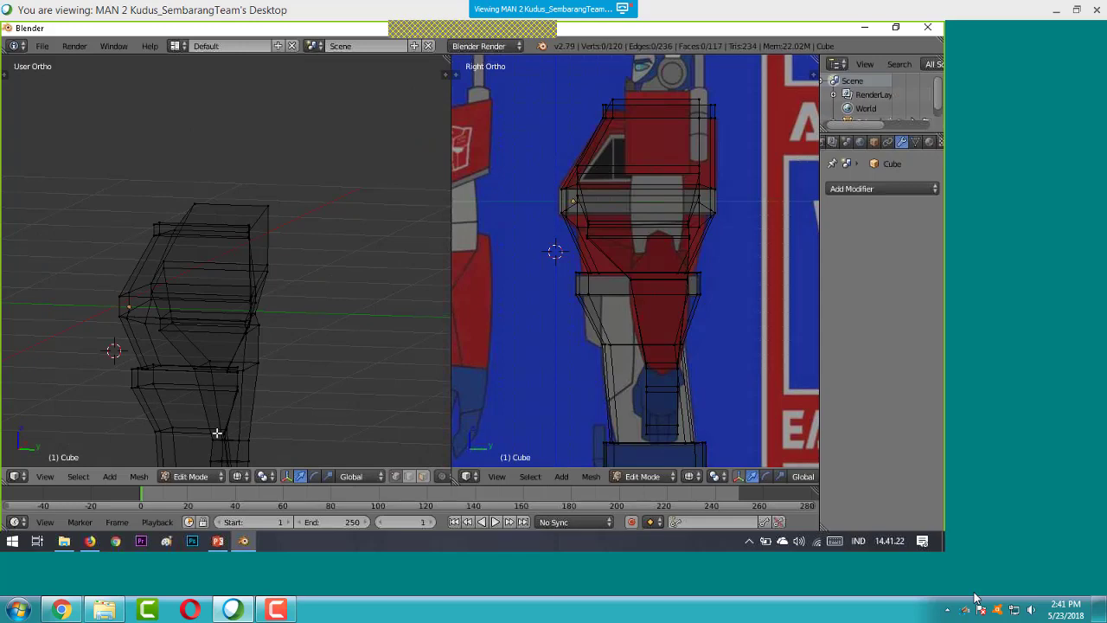
left_click(45, 477)
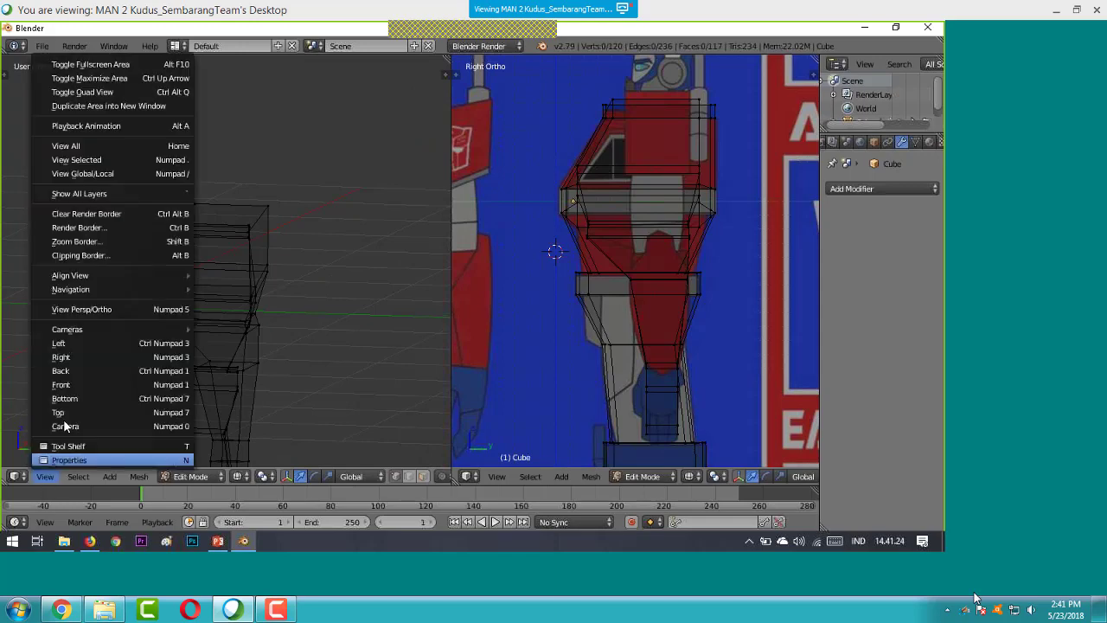
left_click(95, 383)
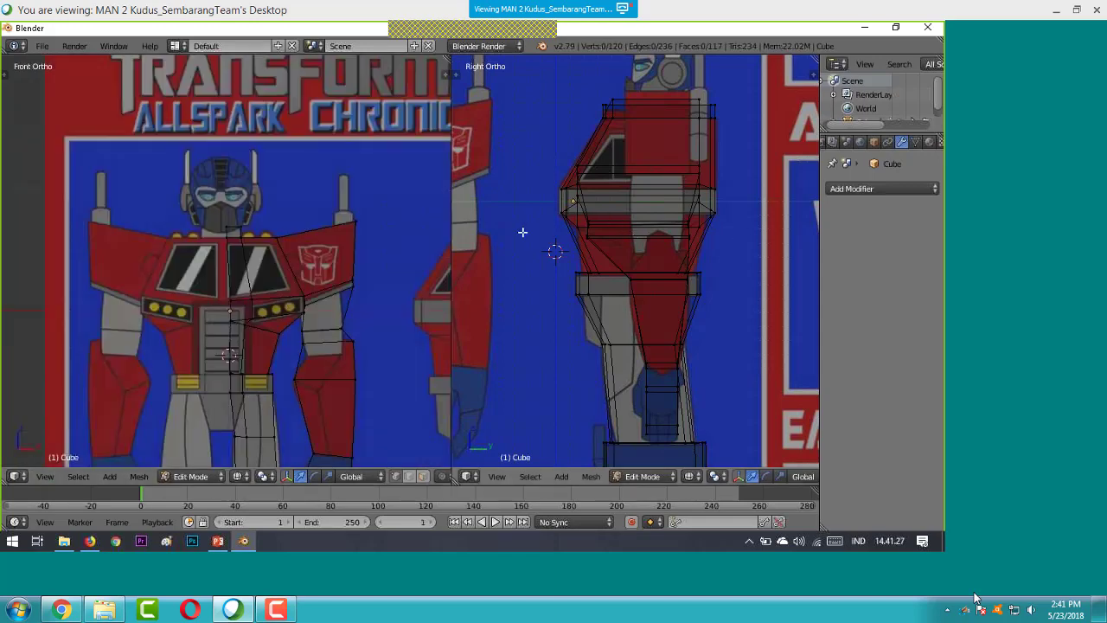
- Inspect the outer upper-arm face below the shoulder in 3D, and return to the right side view with nothing selected
right_click(352, 287)
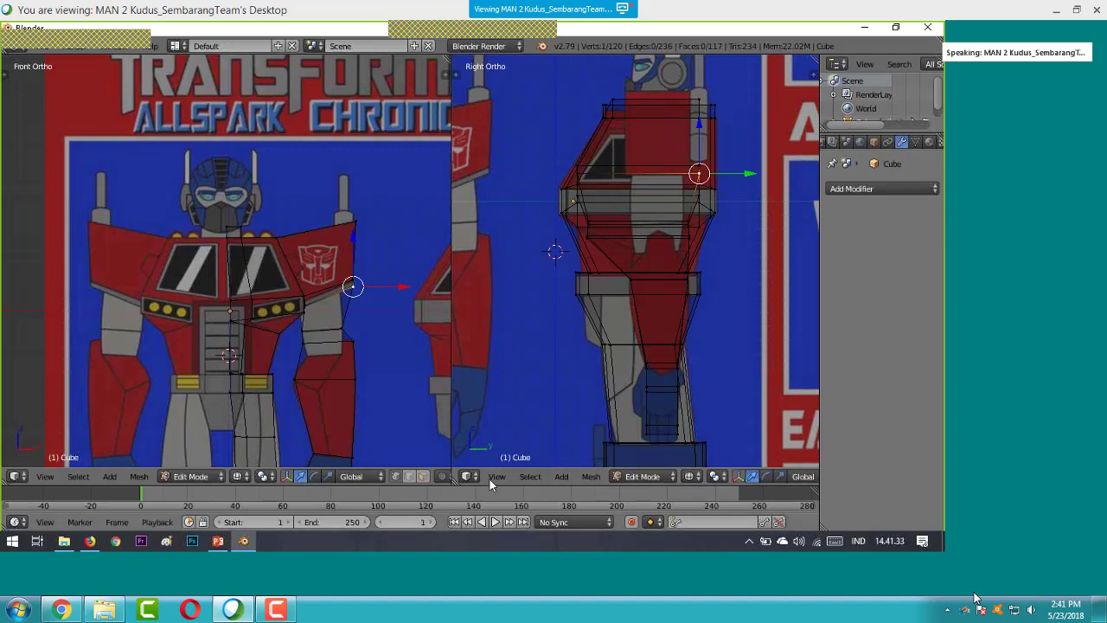
key("a")
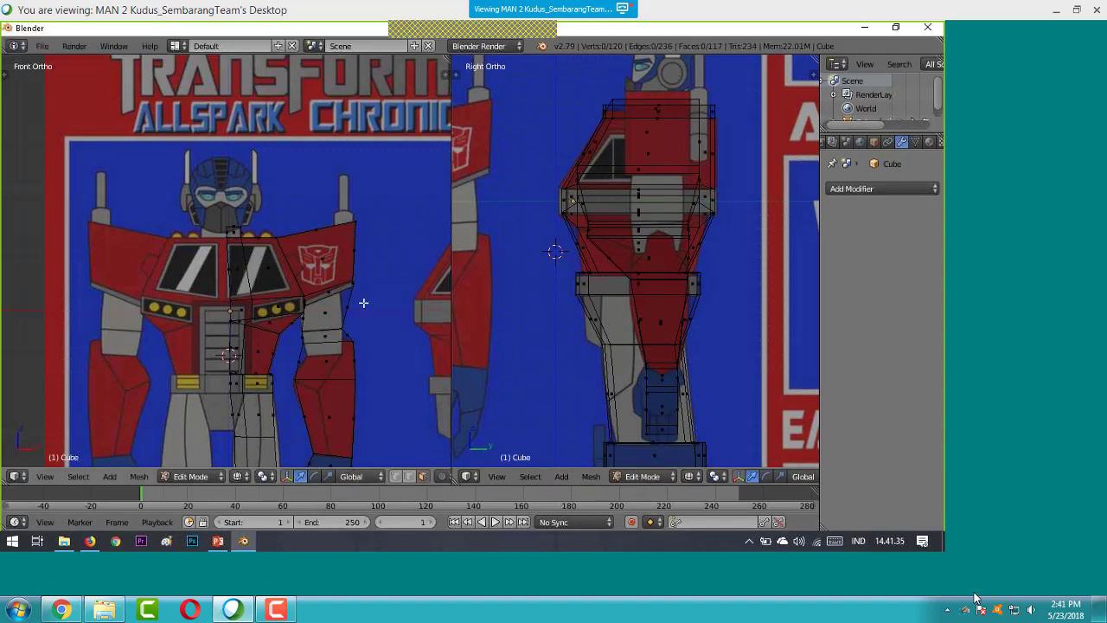
right_click(350, 301)
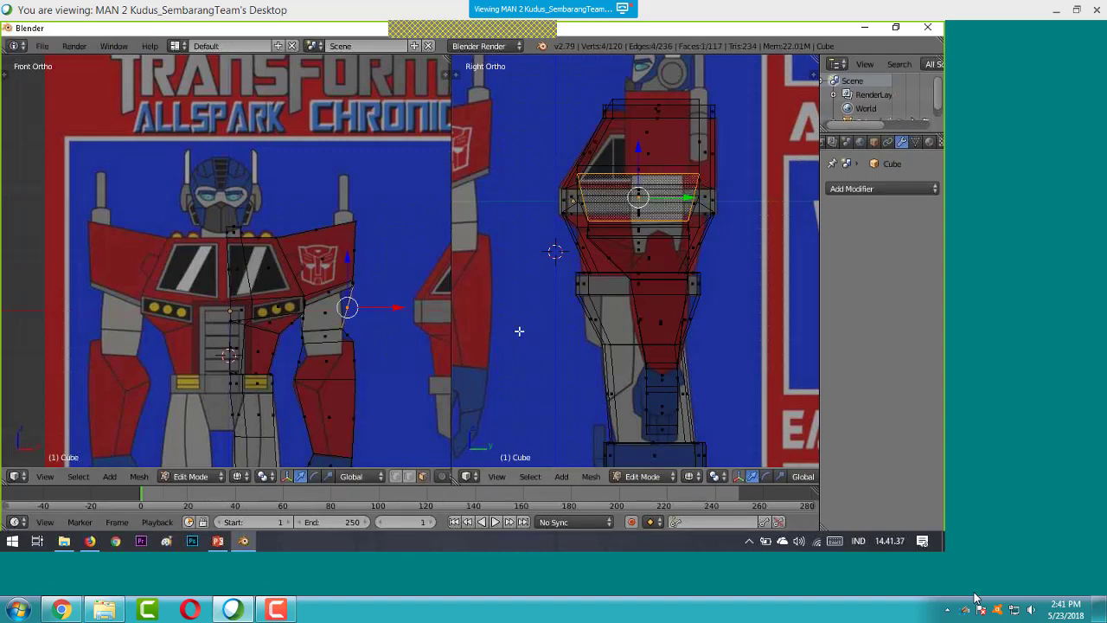
middle_click_drag(521, 330, 677, 329)
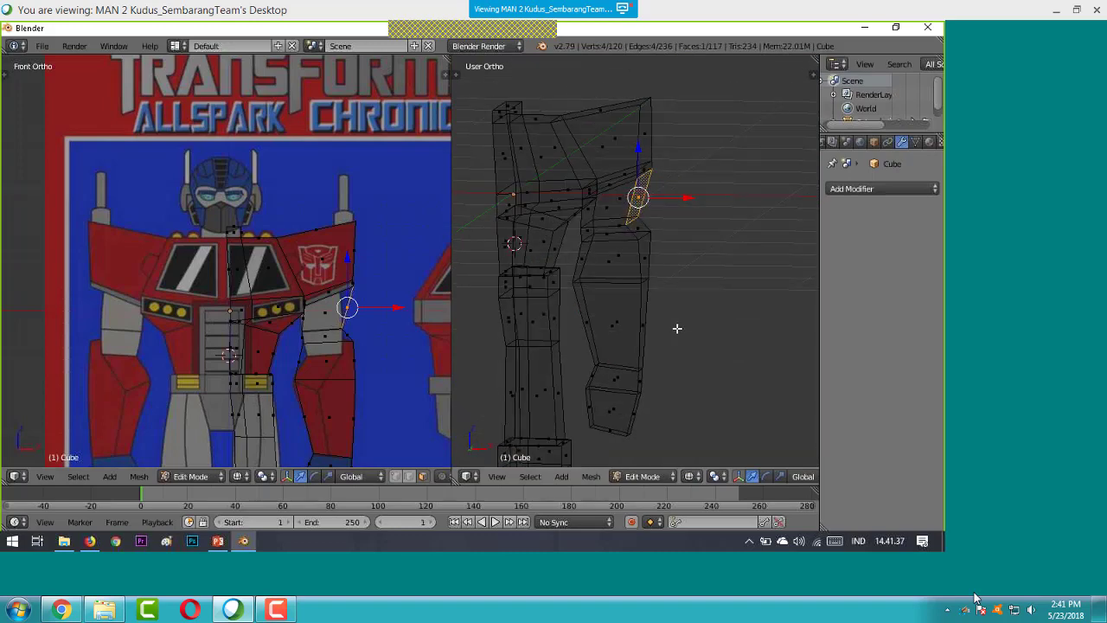
left_click(496, 475)
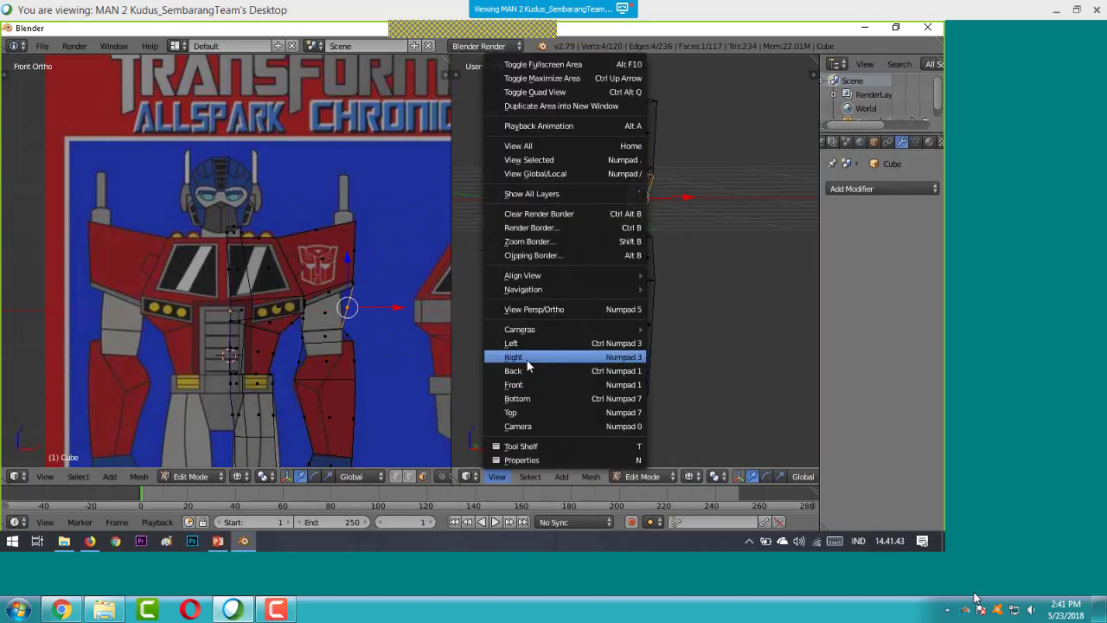
left_click(527, 360)
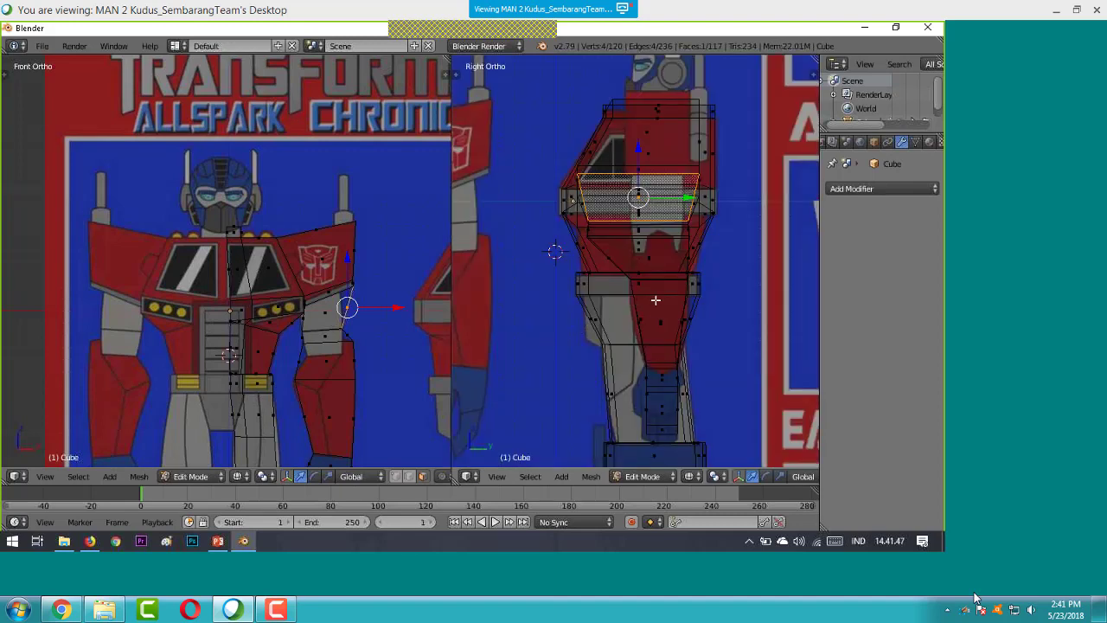
key("a")
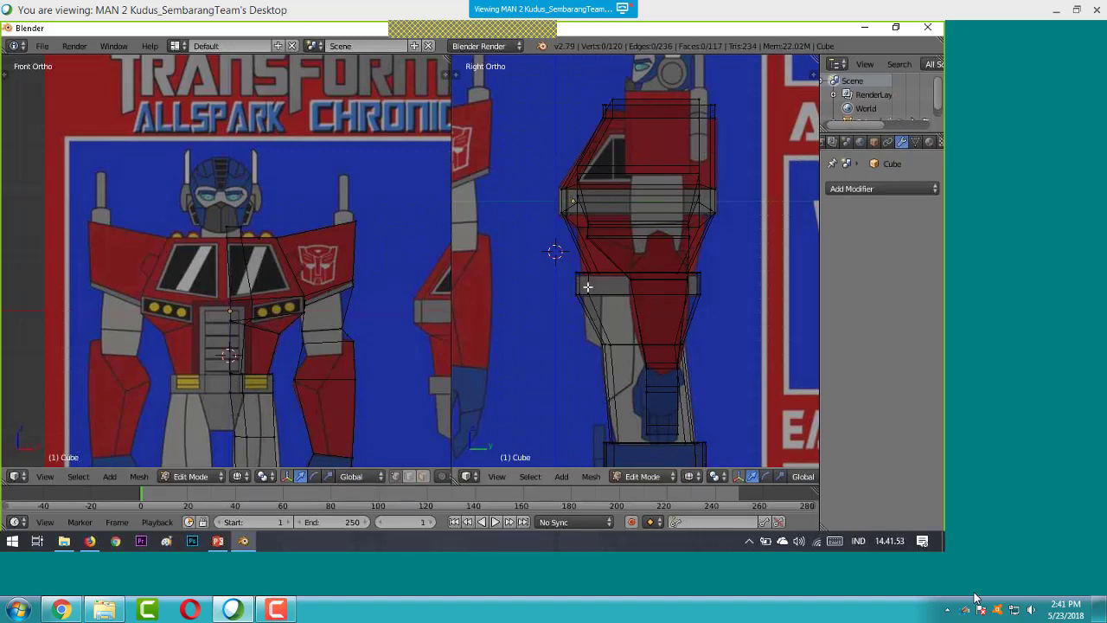
- Scale down the vertex loop at the lower end of the grey upper arm and move it along Y onto the side reference's arm
key("b")
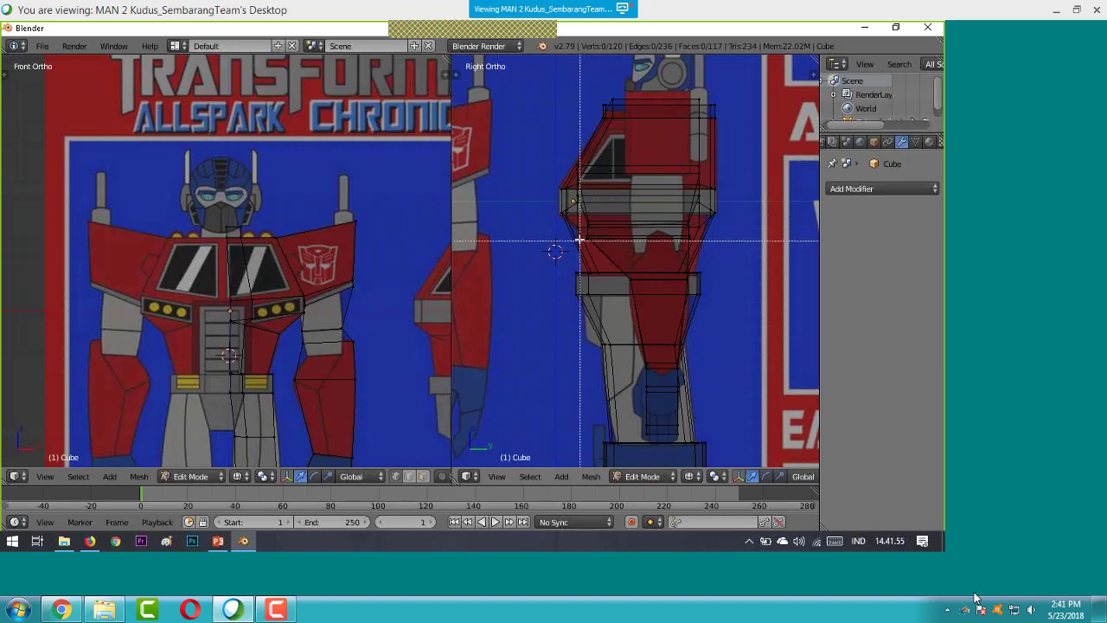
left_click_drag(581, 232, 698, 248)
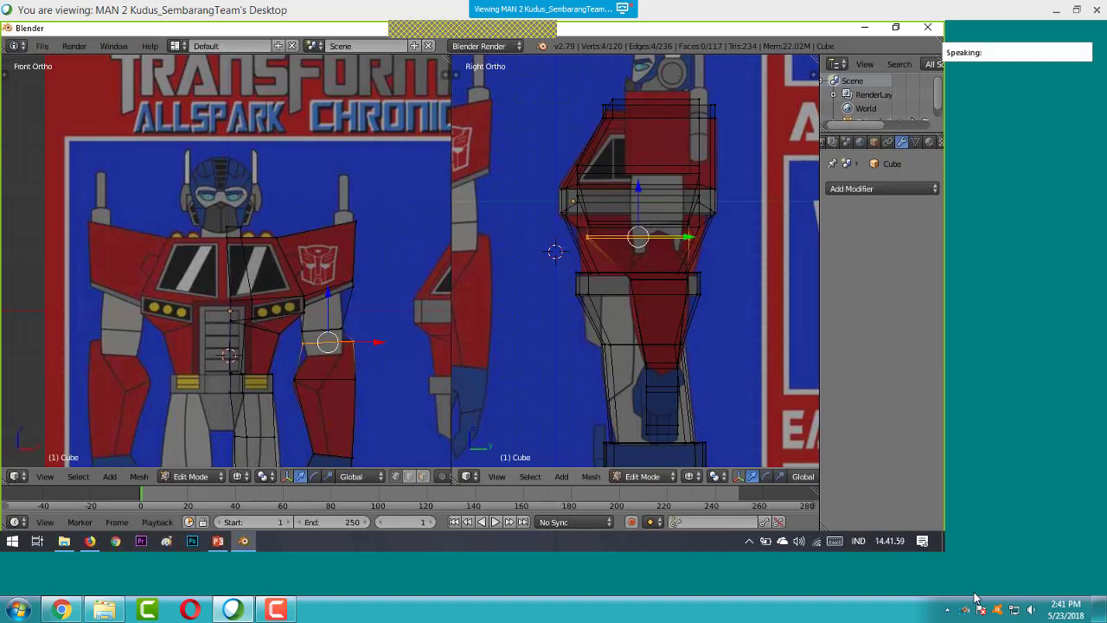
key("s")
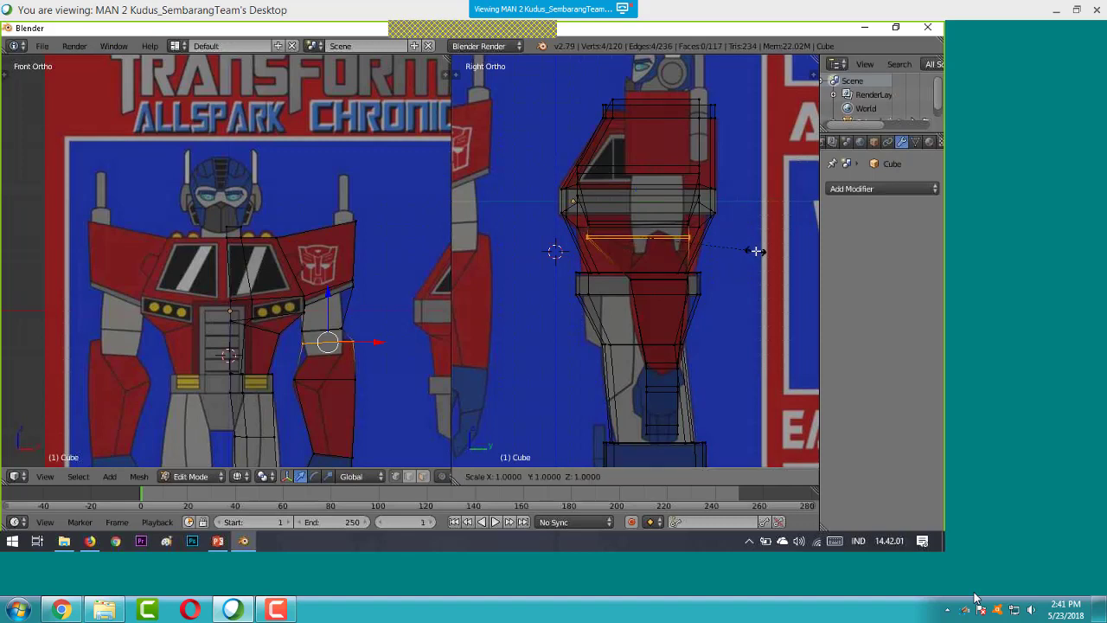
left_click(686, 249)
key("g")
key("y")
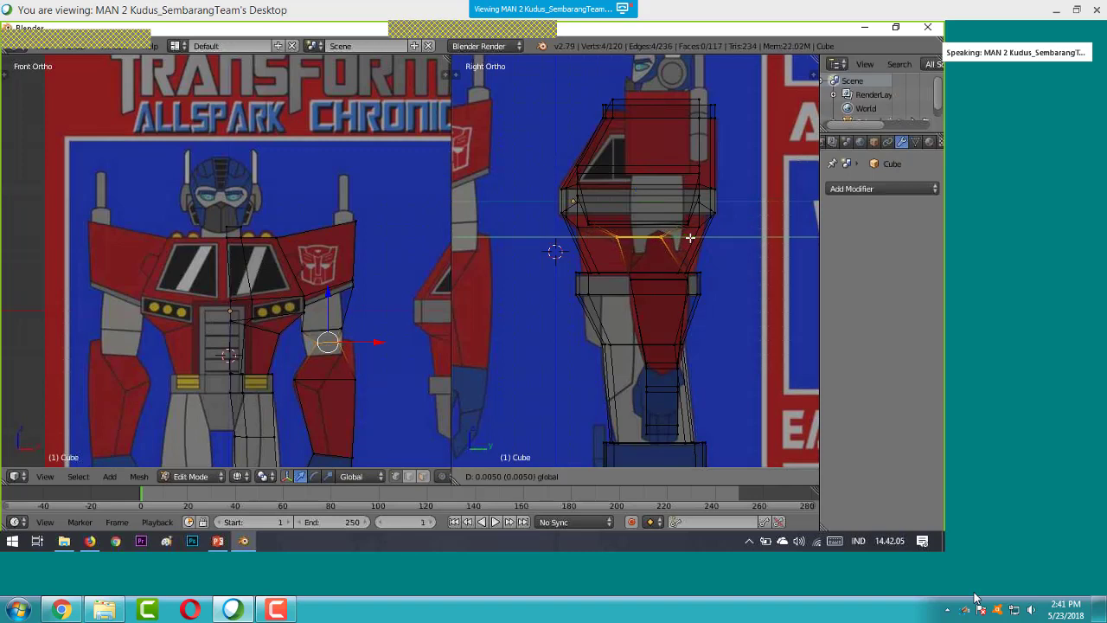
left_click(709, 236)
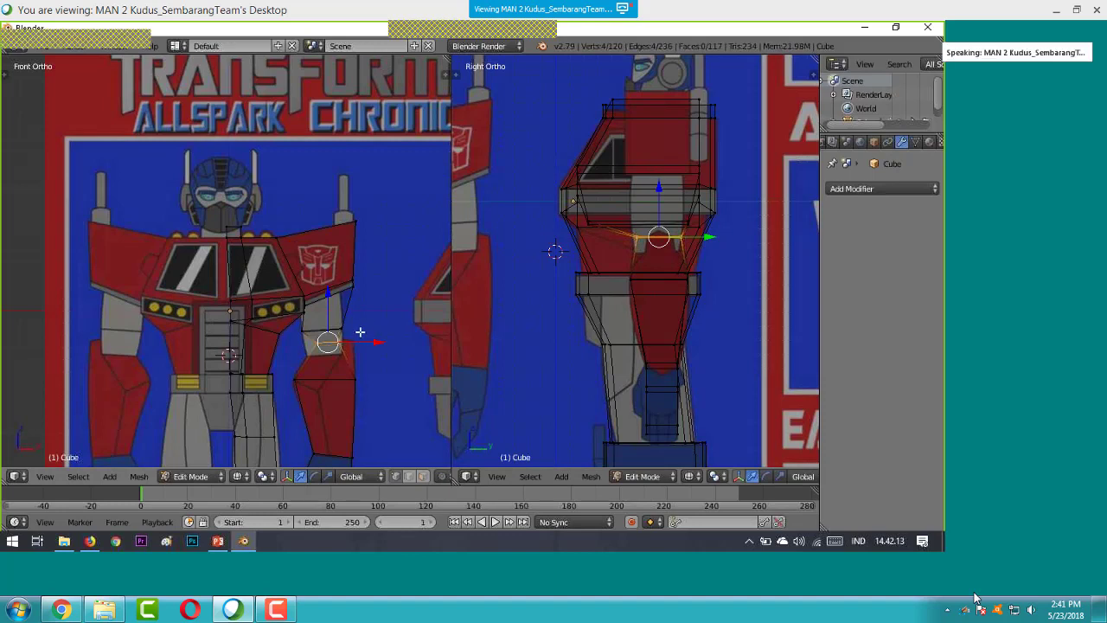
- Widen the lower upper-arm loop along X to the front reference's arm width, shift it -0.0226 along X, and deselect it
key("s")
key("x")
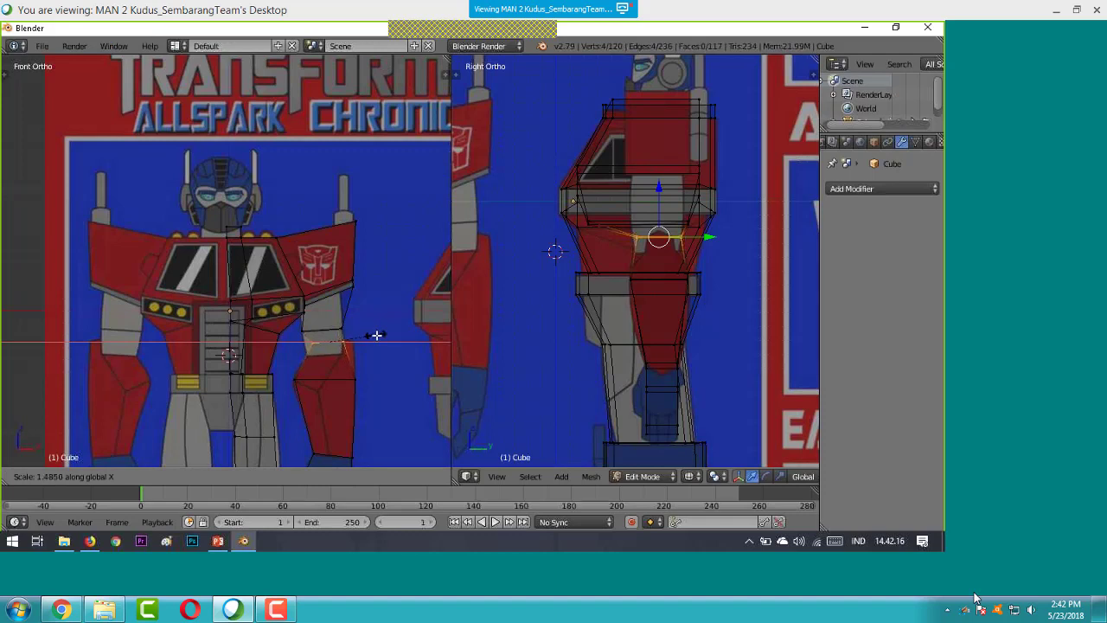
key("Escape")
key("g")
key("x")
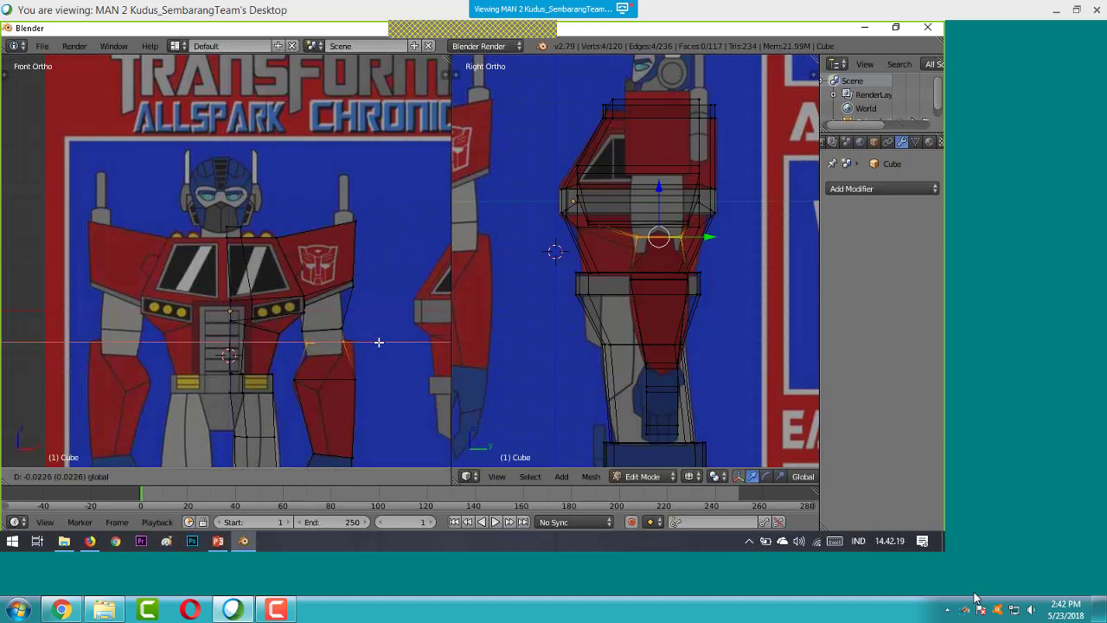
left_click(379, 342)
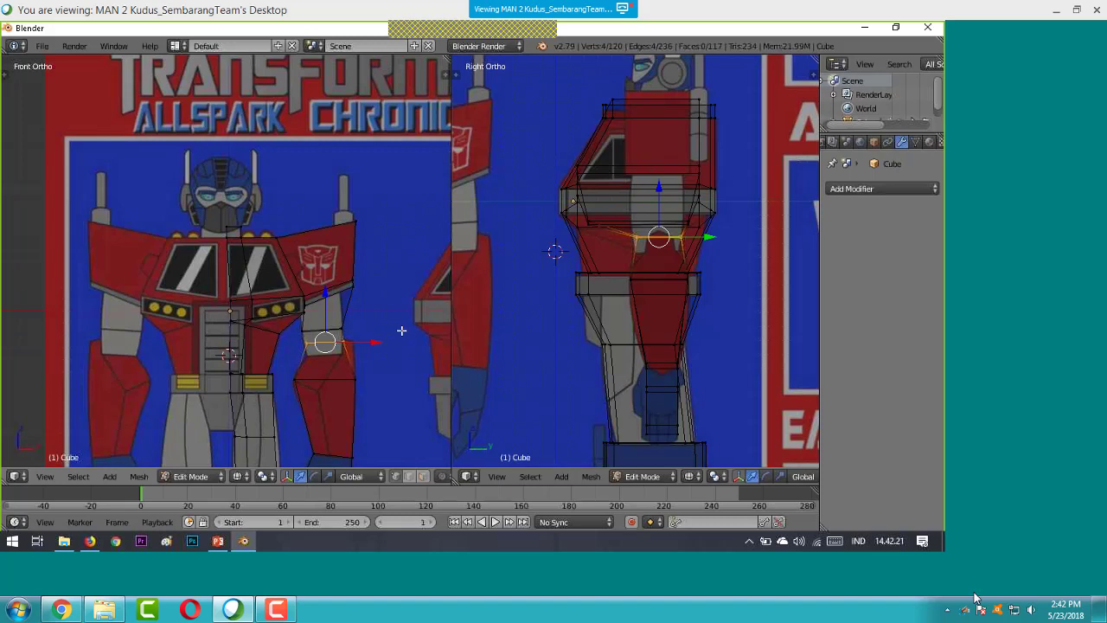
key("a")
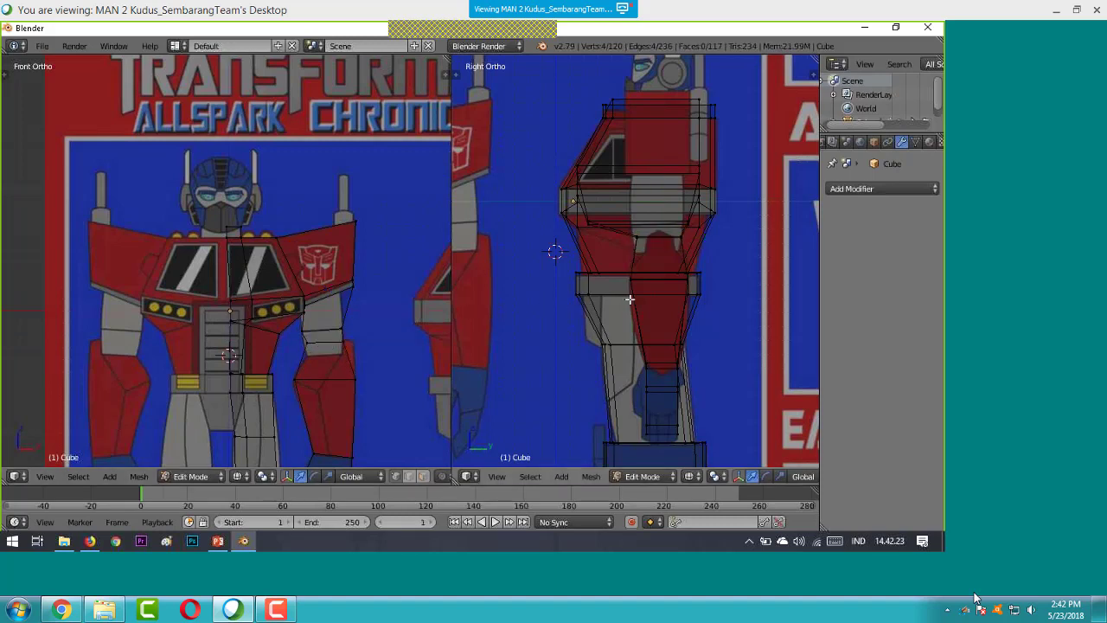
scroll(630, 299, "up", 1)
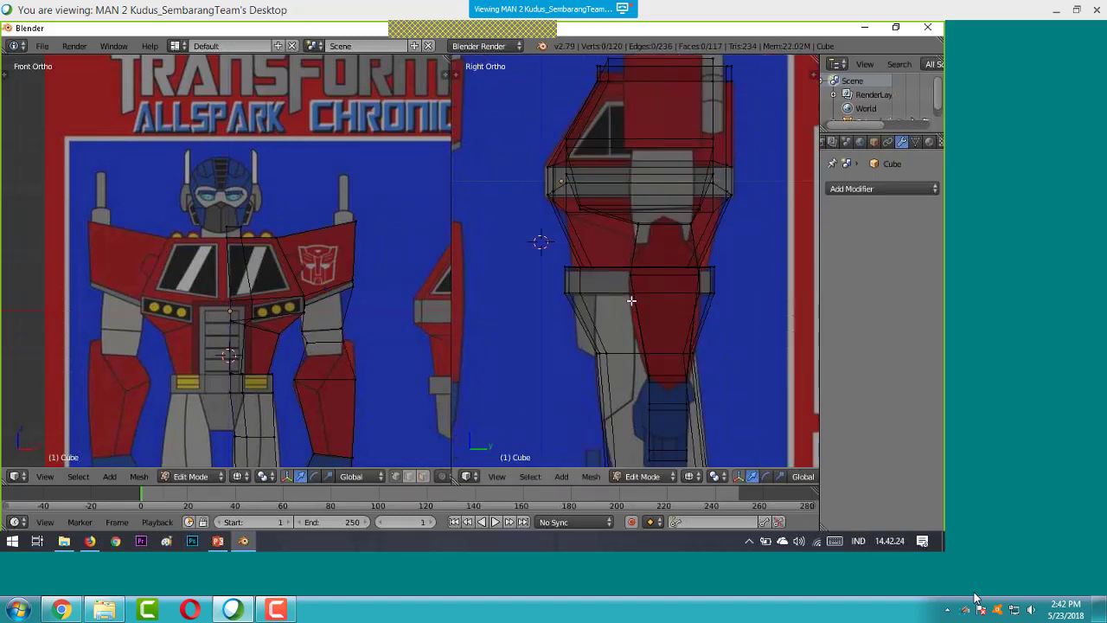
scroll(631, 300, "down", 2)
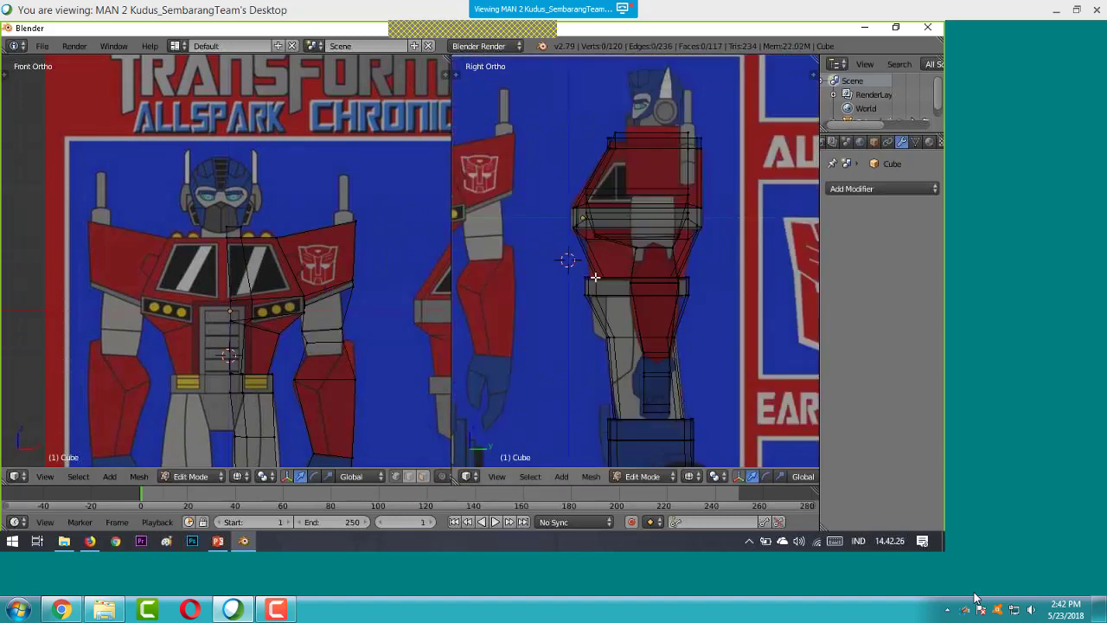
right_click(630, 232)
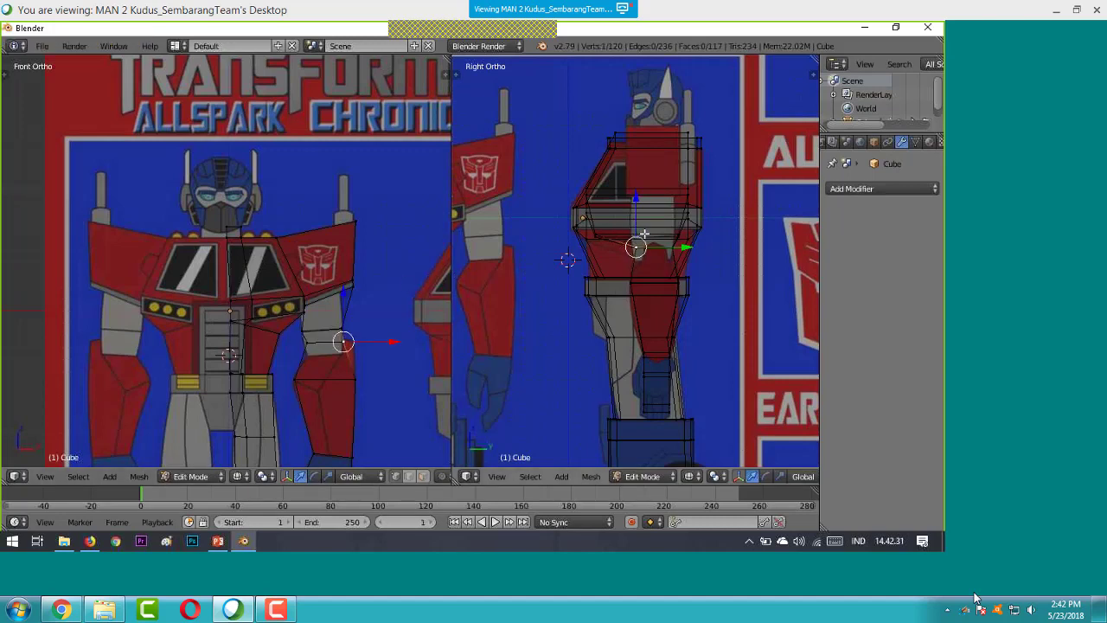
key("a")
key("b")
left_click_drag(583, 228, 697, 257)
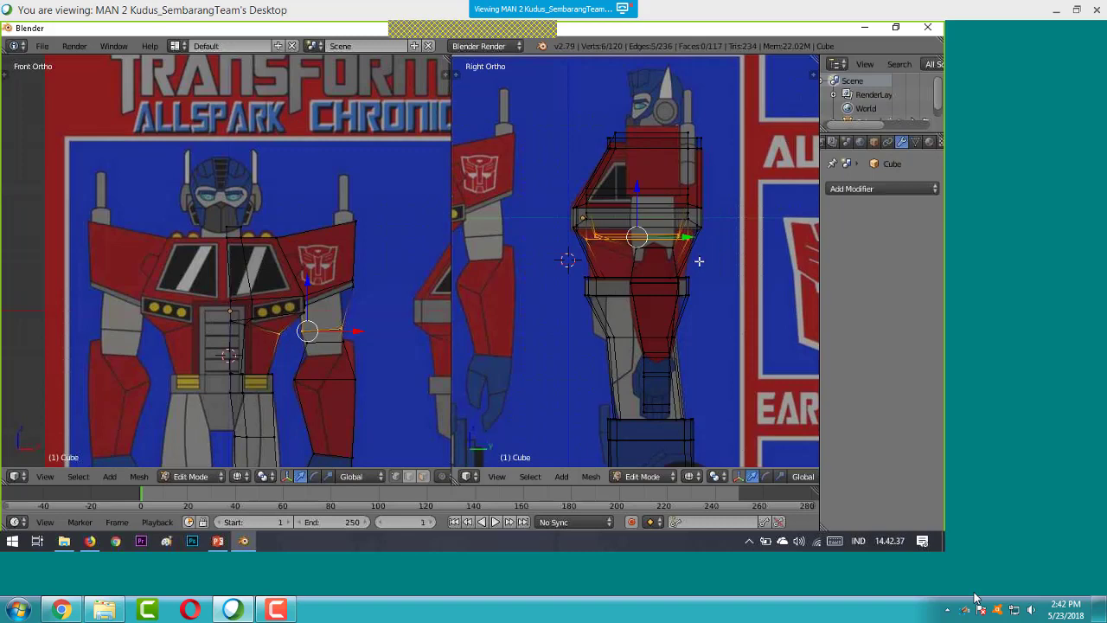
right_click(296, 333, "shift")
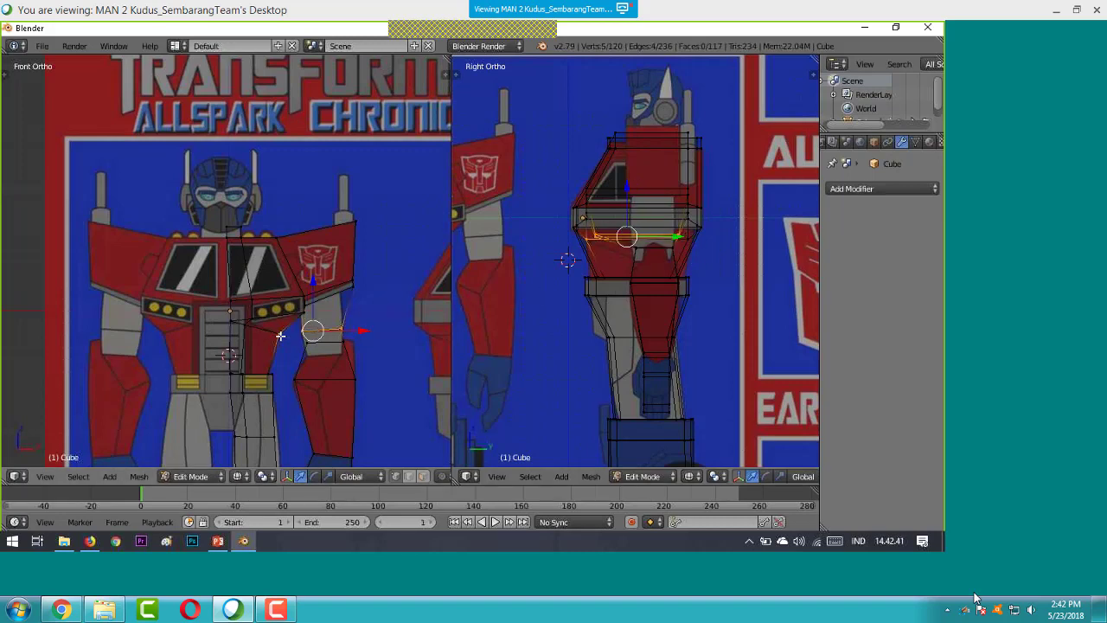
key("a")
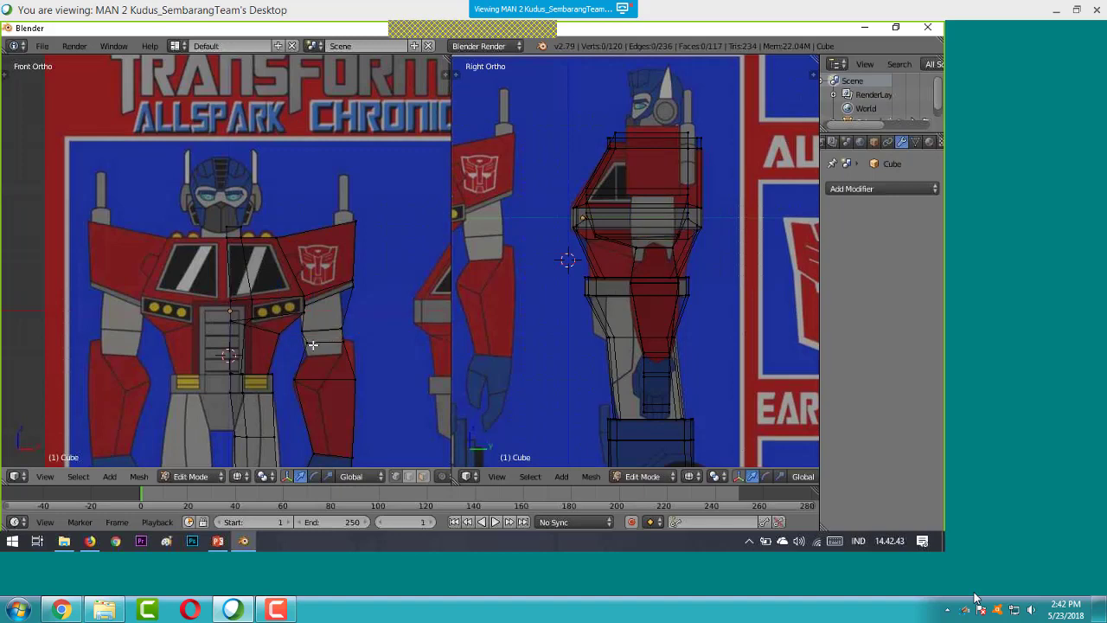
- Shrink the four-vertex loop across the middle of the grey upper arm and move it along Y to fit the side reference
key("b")
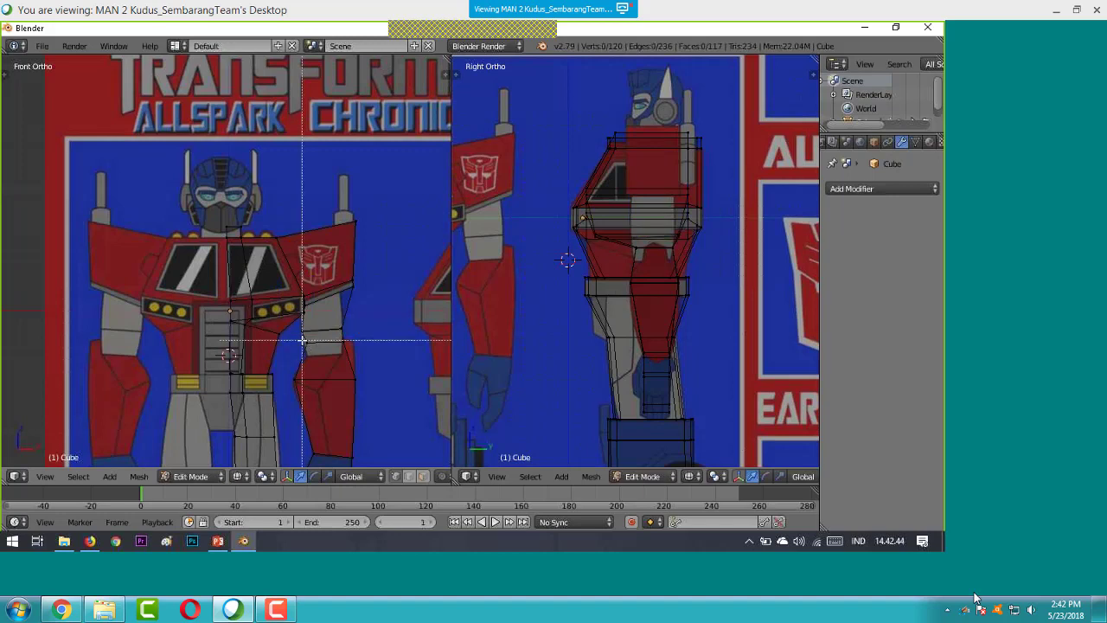
left_click_drag(298, 327, 352, 335)
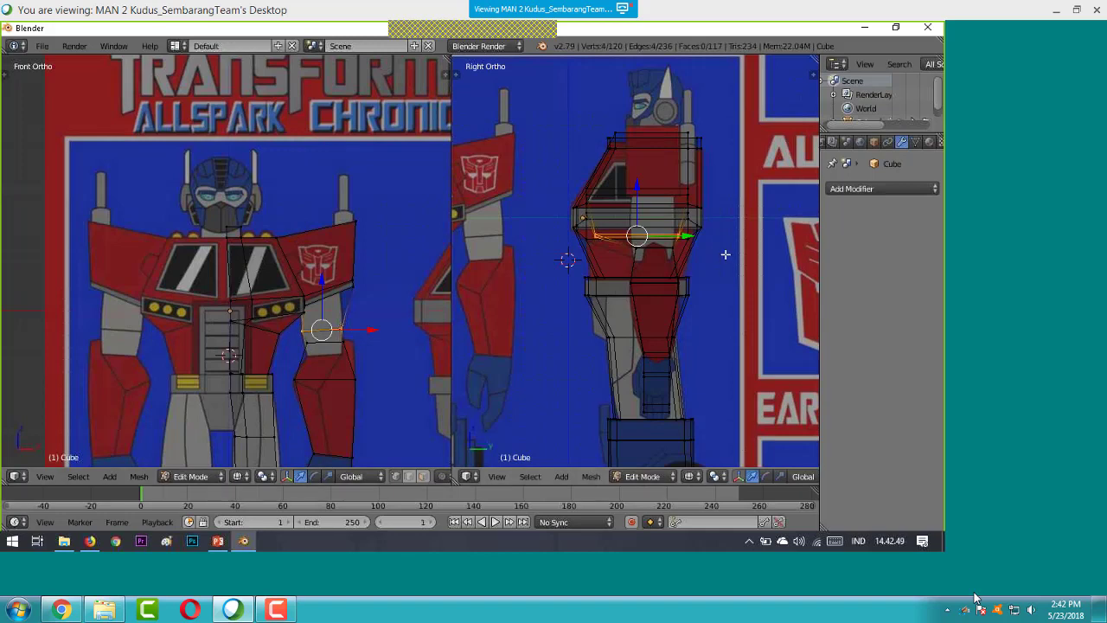
key("s")
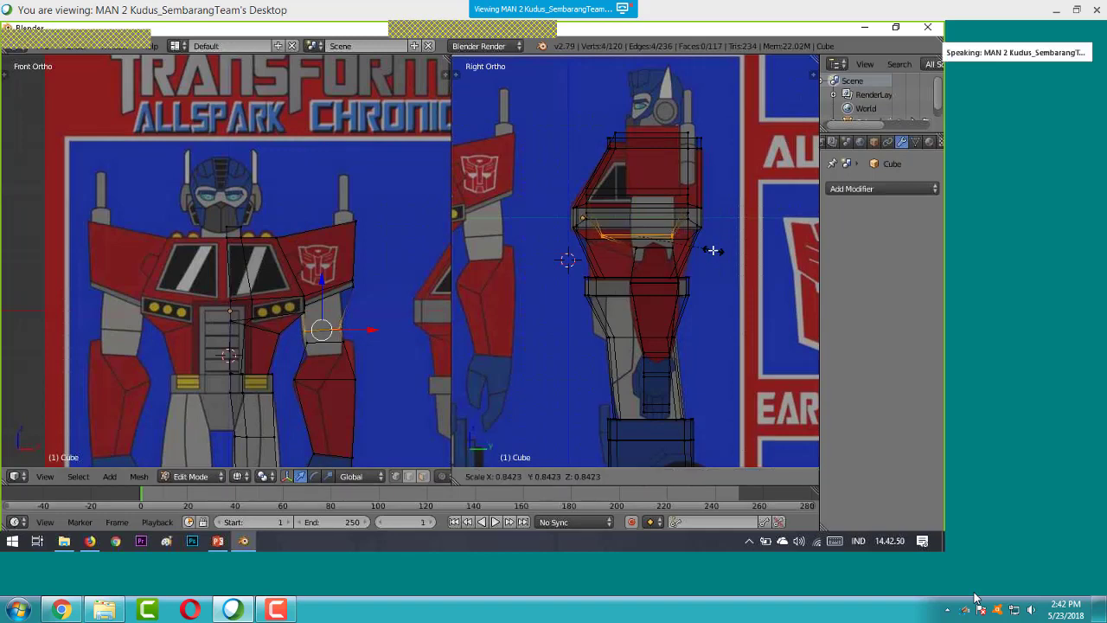
left_click(680, 251)
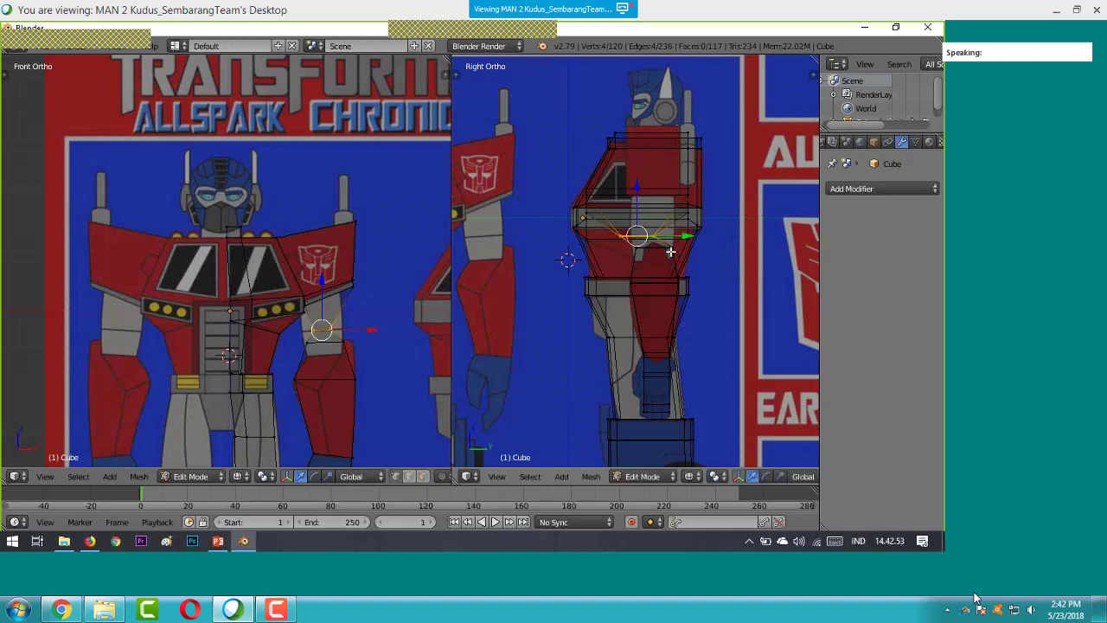
left_click_drag(687, 236, 701, 236)
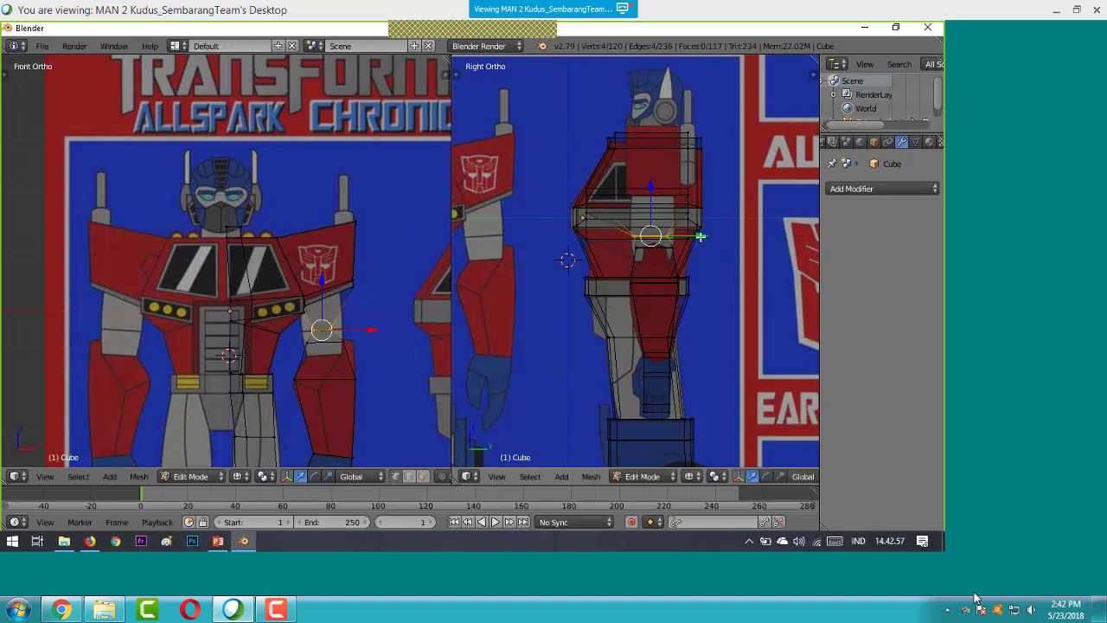
key("s")
left_click_drag(704, 236, 713, 236)
left_click(713, 236)
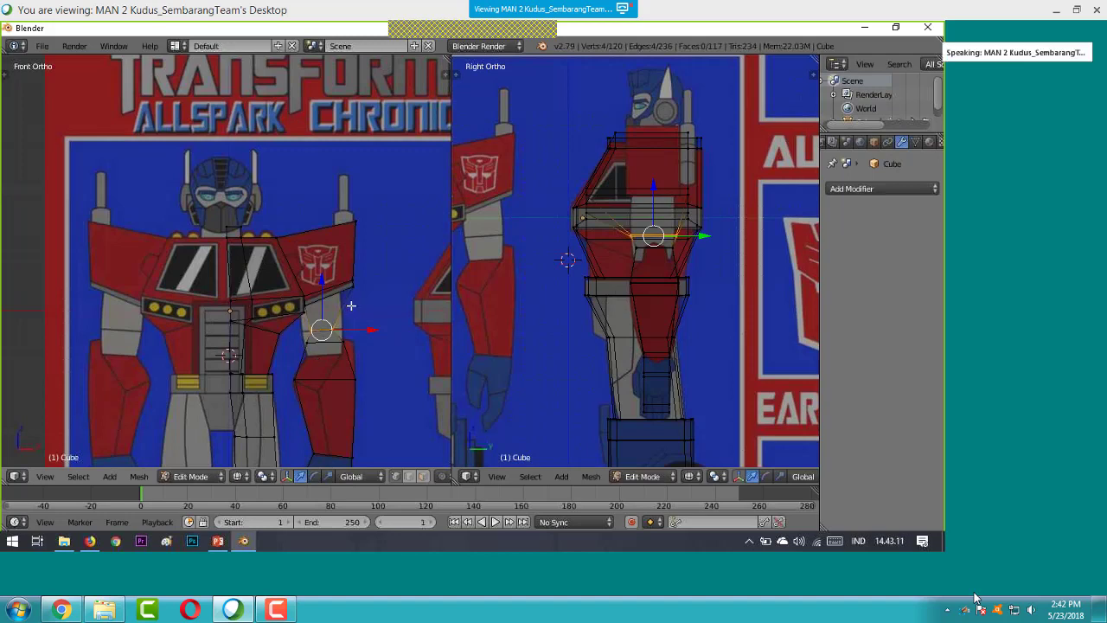
- Scale the middle upper-arm loop by about 1.81 along X to match the arm width in the front reference, and deselect it
key("s")
key("x")
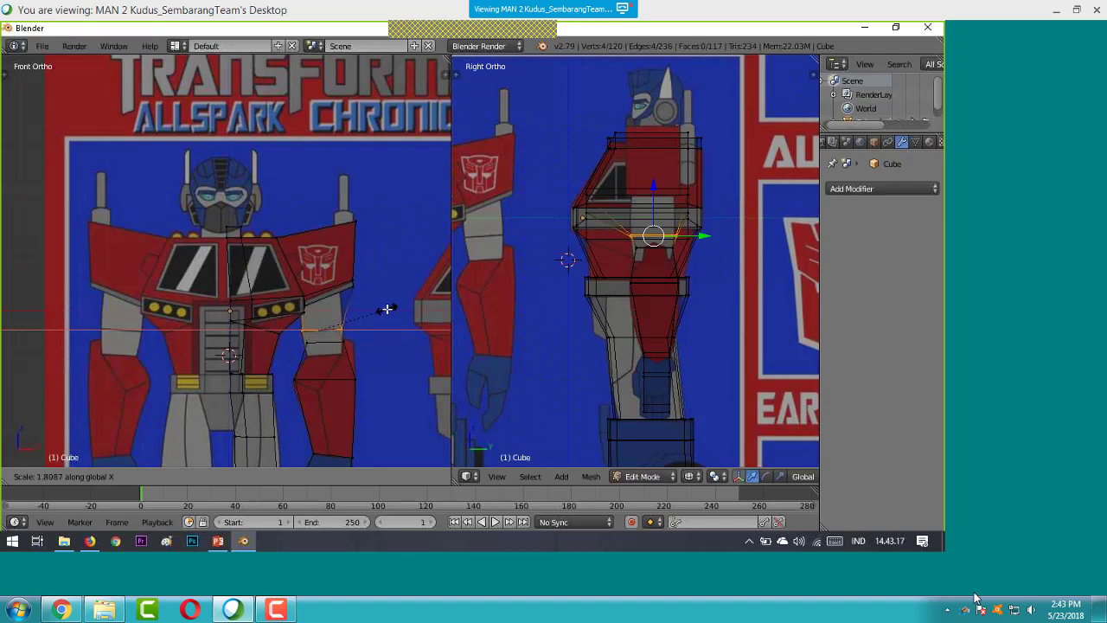
left_click(386, 309)
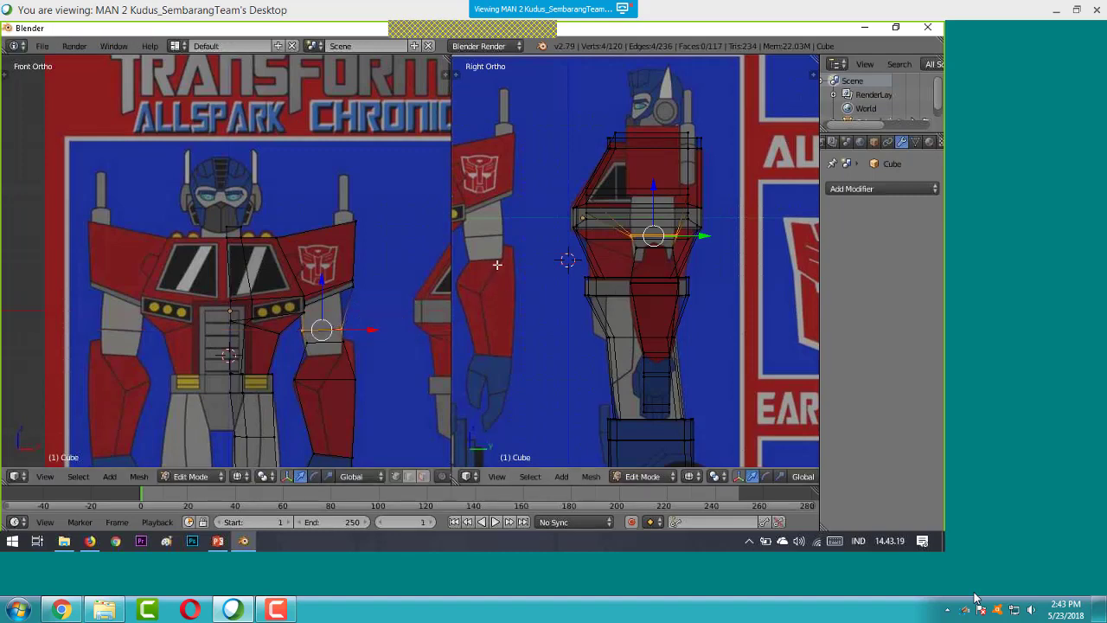
right_click(347, 287)
key("a")
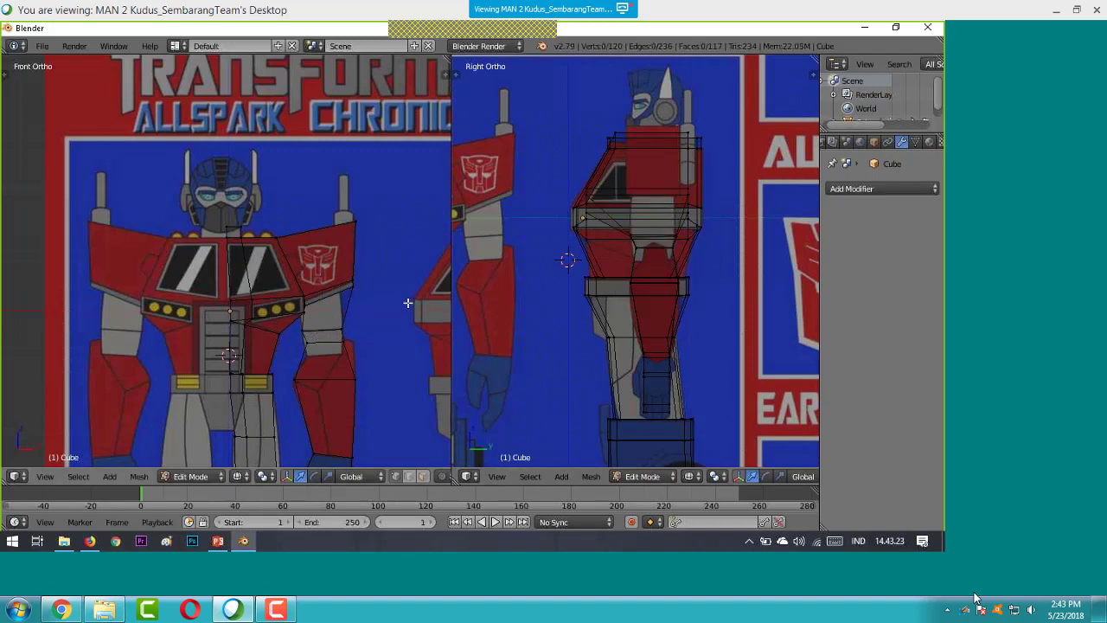
scroll(348, 302, "up", 4)
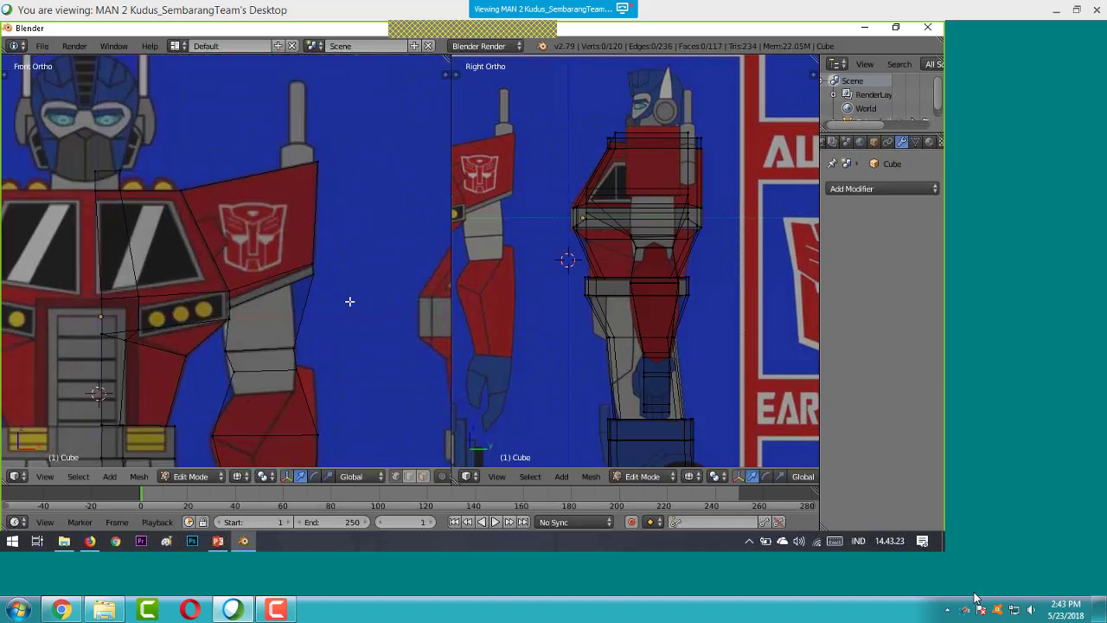
key("b")
left_click_drag(230, 277, 321, 288)
key("b")
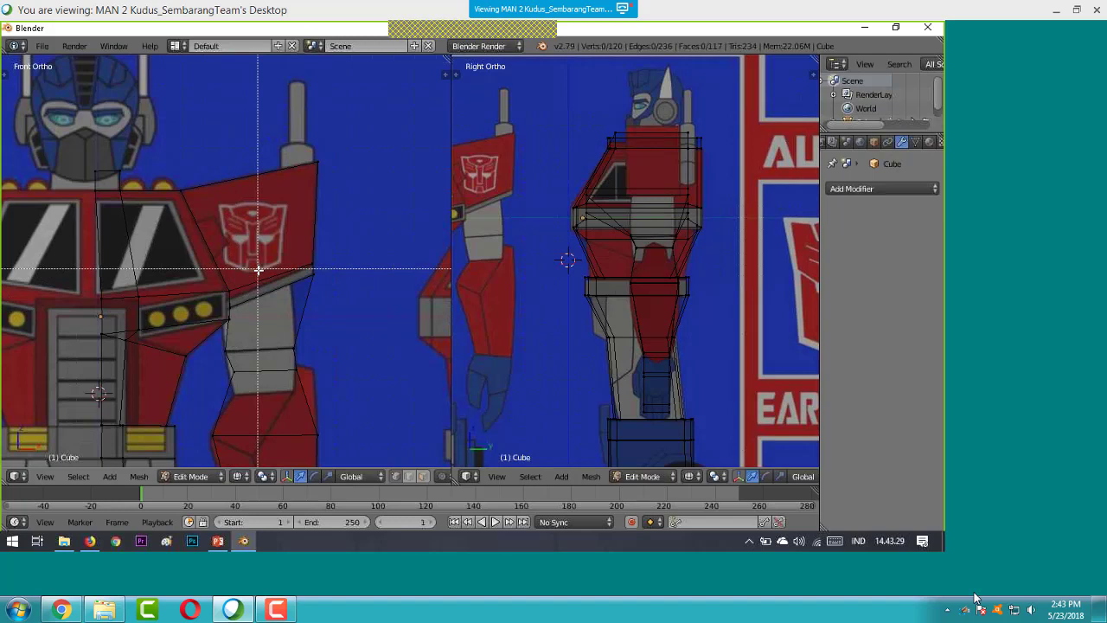
left_click_drag(258, 269, 339, 308)
scroll(338, 309, "up", 2)
key("b")
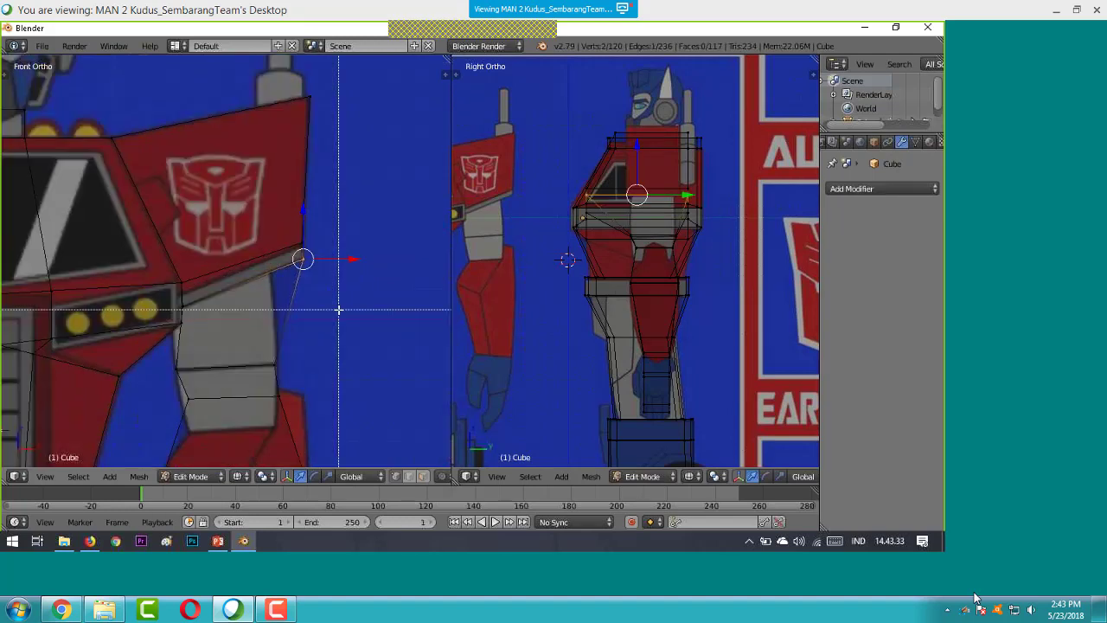
key("Escape")
left_click(338, 309)
key("a")
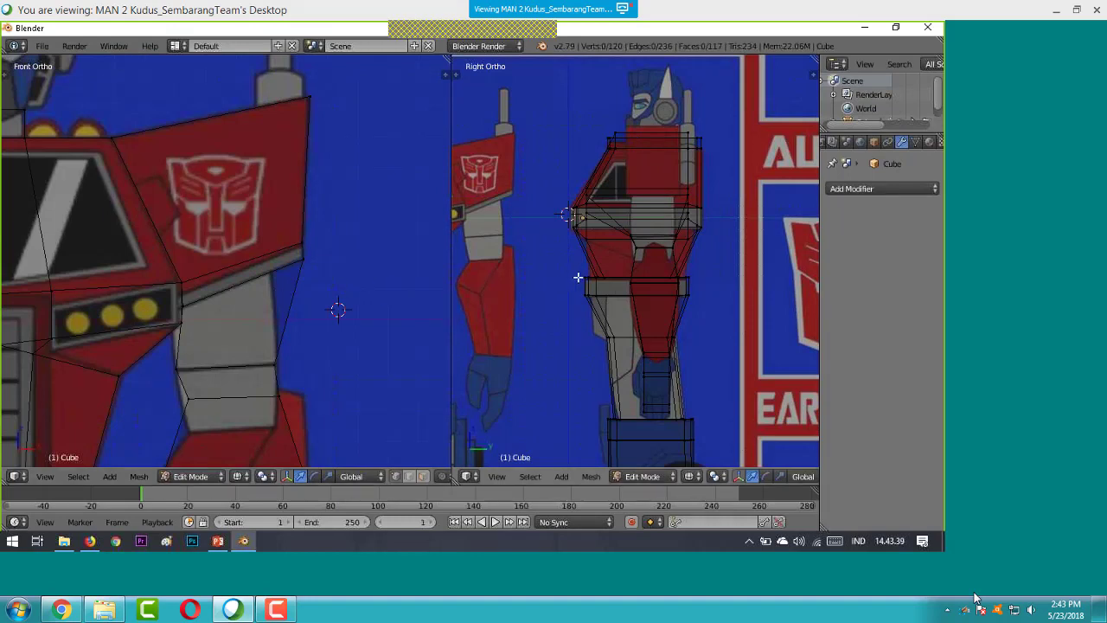
- Try scaling the edge along the bottom of the torso's grey belt to about 0.70 in edge select mode, then undo it and deselect
scroll(578, 276, "up", 1)
scroll(577, 277, "up", 1)
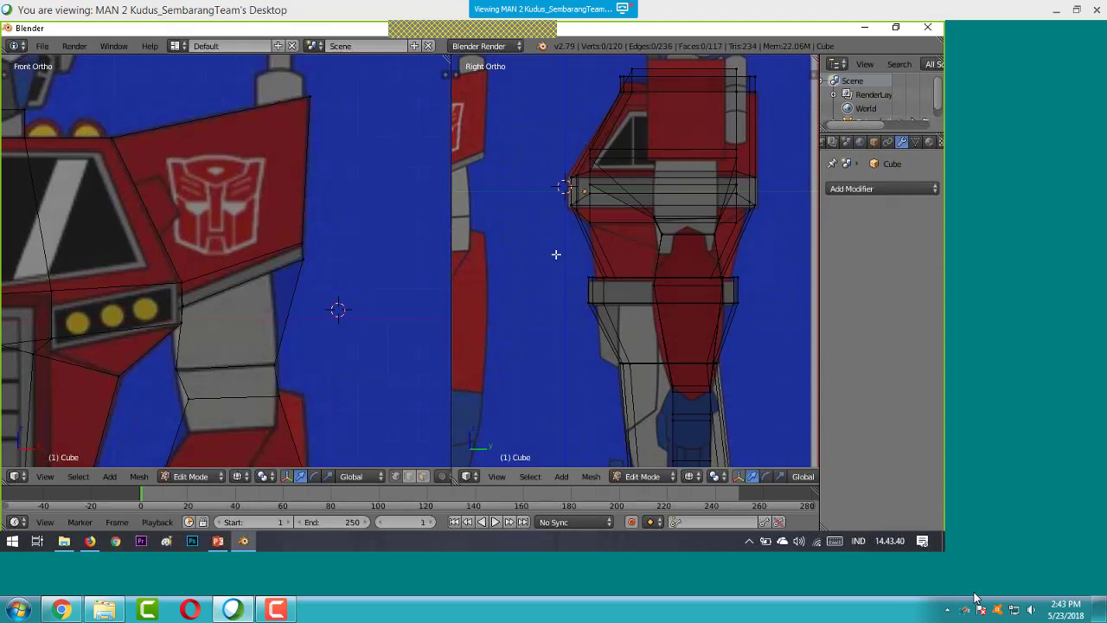
scroll(556, 254, "up", 4)
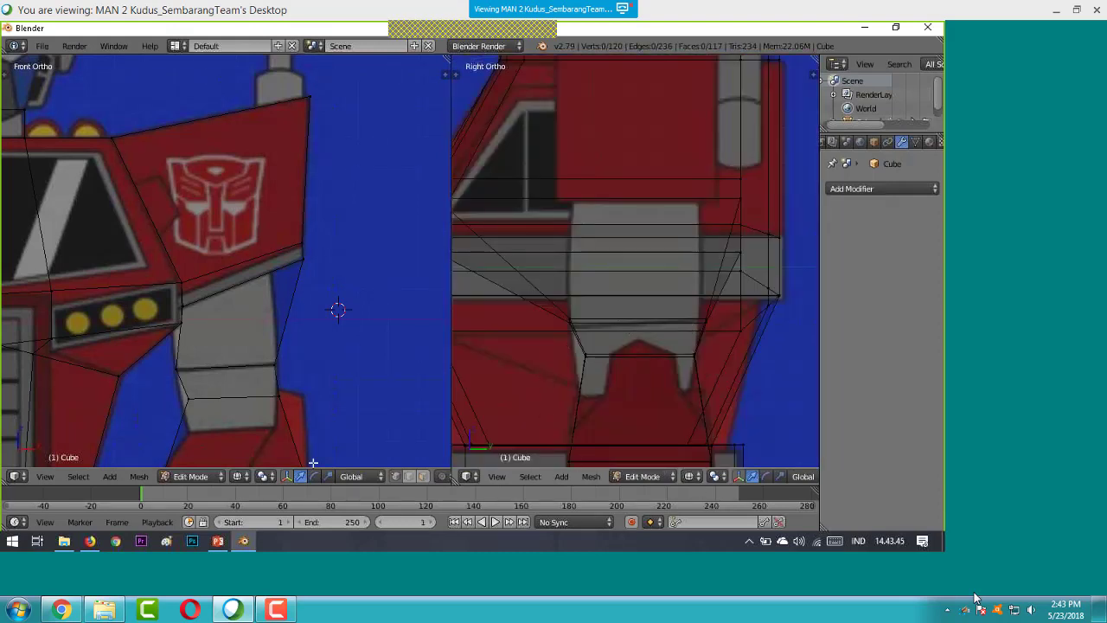
left_click(410, 477)
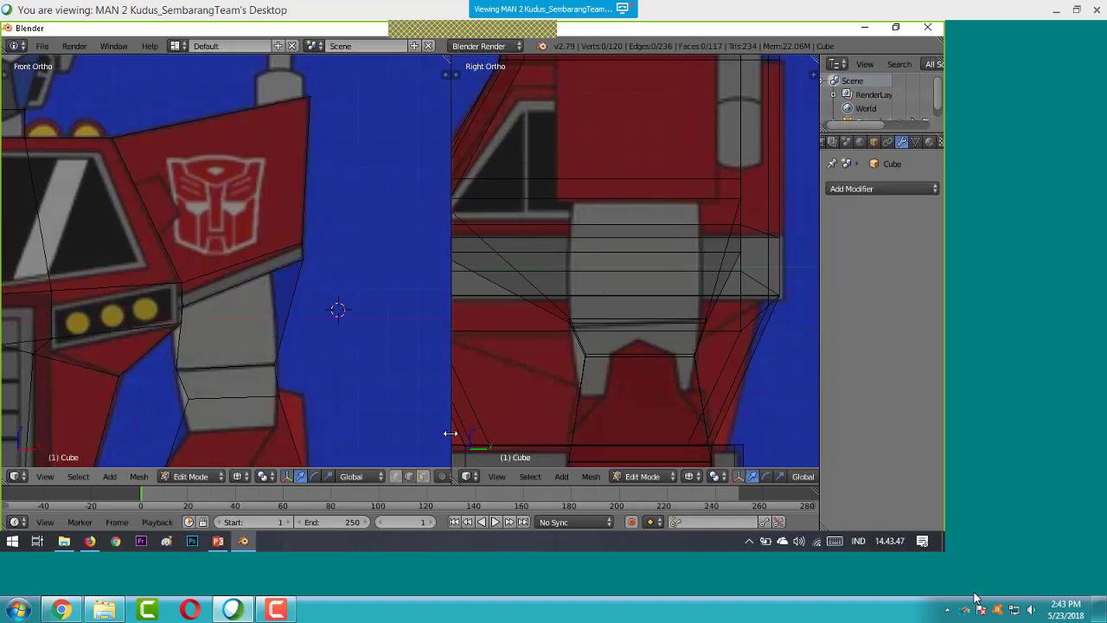
right_click(582, 294)
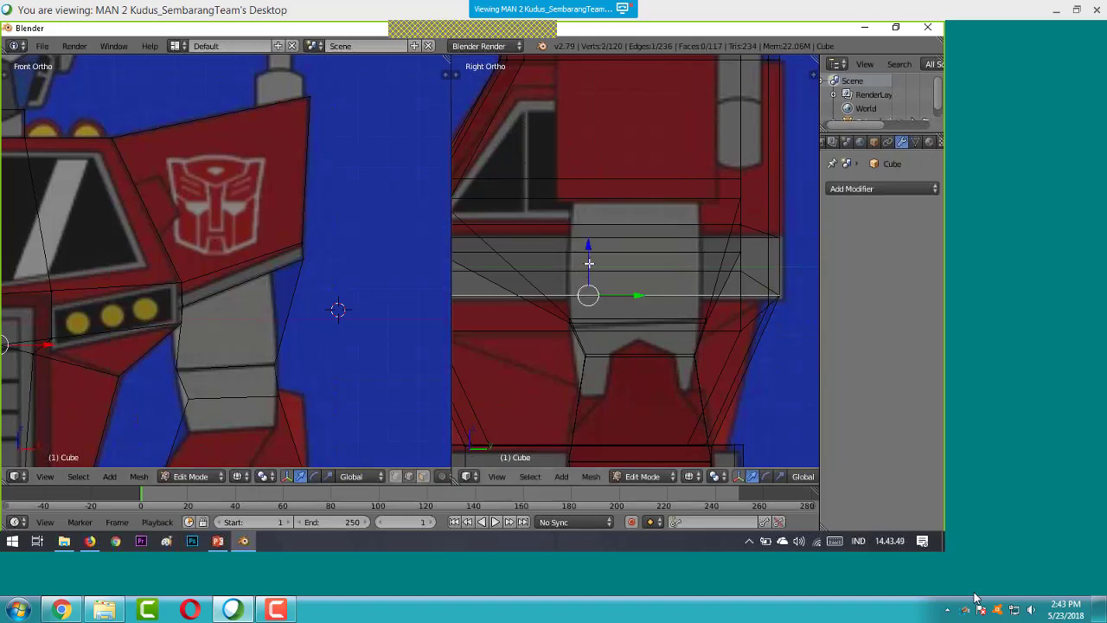
scroll(589, 263, "down", 4)
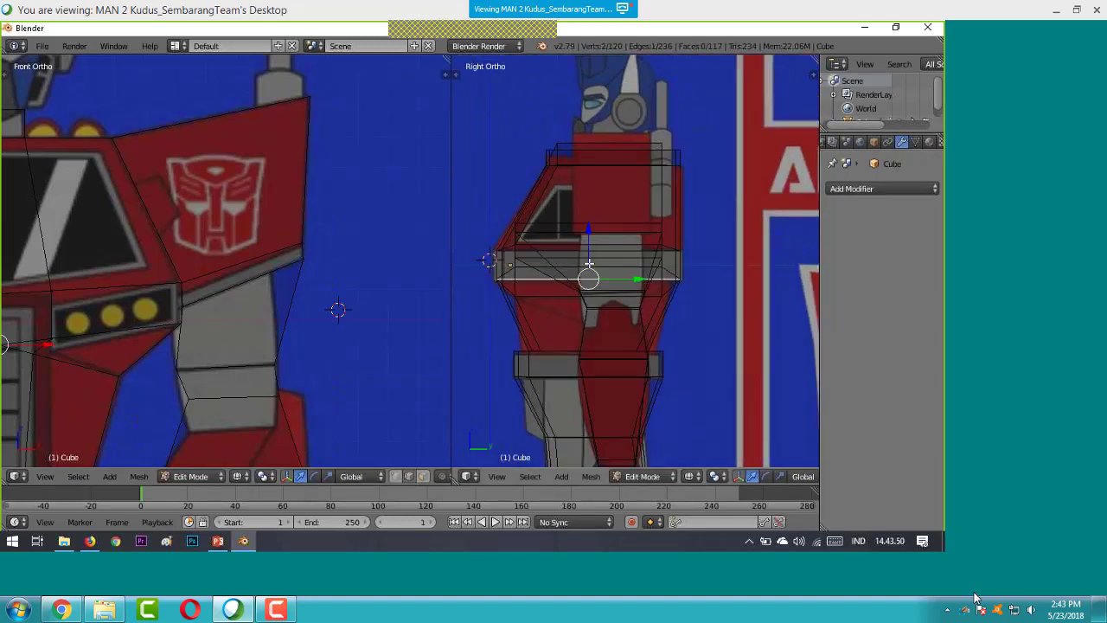
scroll(589, 263, "up", 3)
right_click(604, 268)
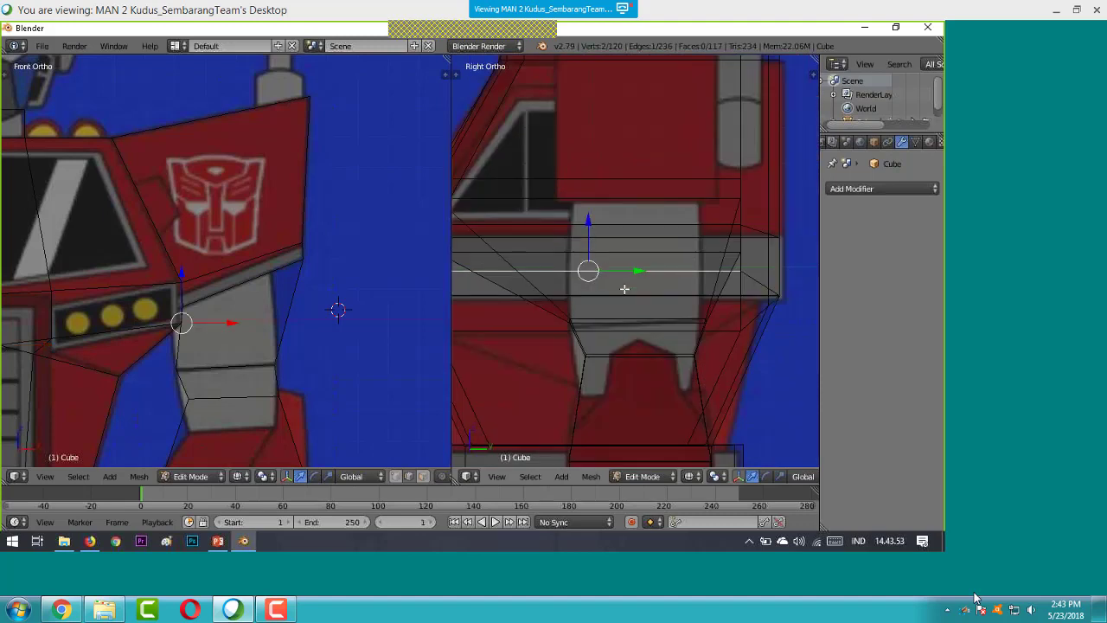
scroll(622, 291, "down", 2)
right_click(625, 294)
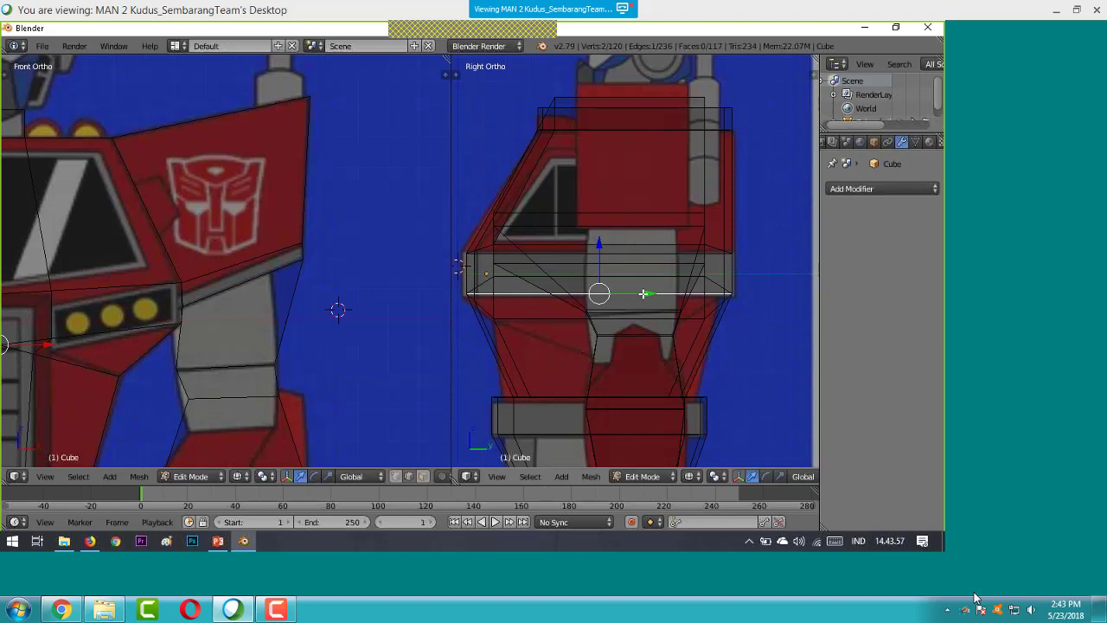
key("s")
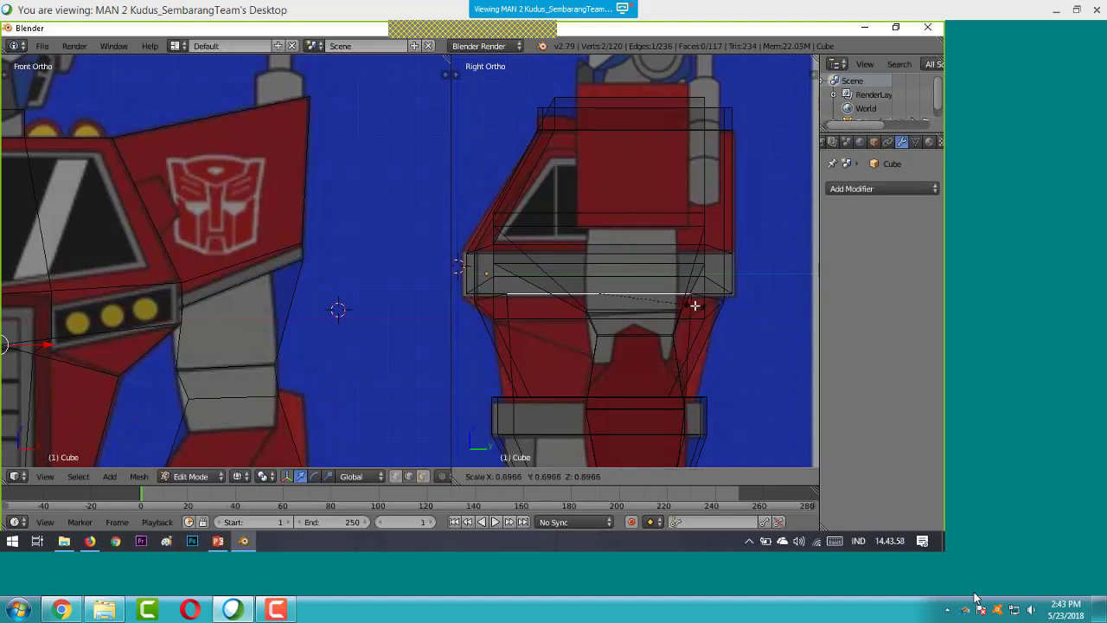
left_click(696, 306)
key("ctrl+z")
key("a")
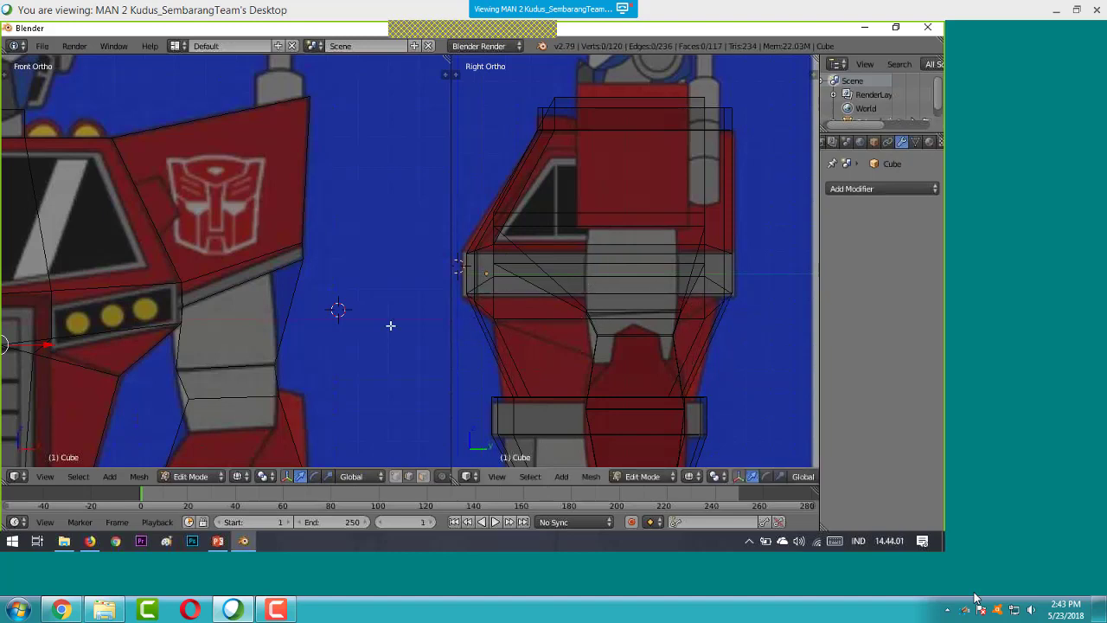
scroll(316, 343, "down", 2)
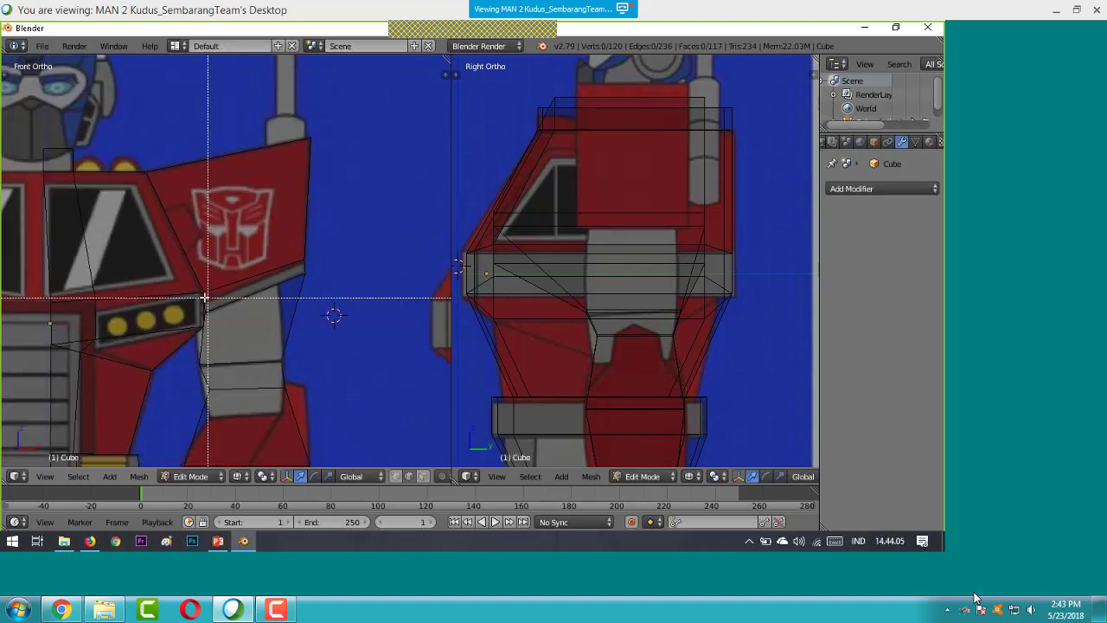
right_click(319, 294, "alt")
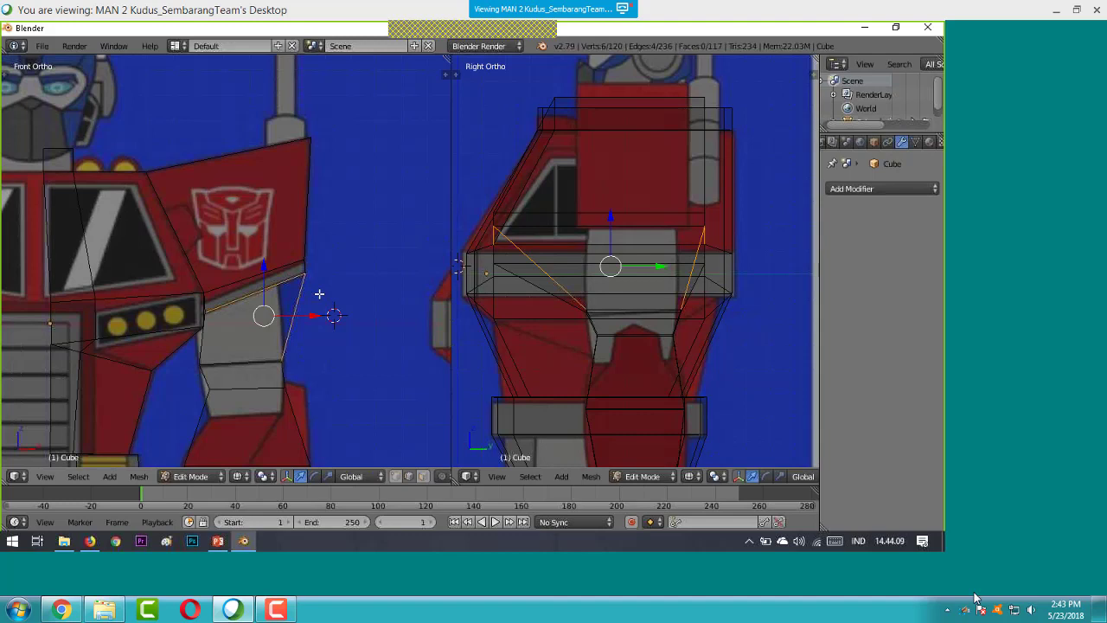
key("a")
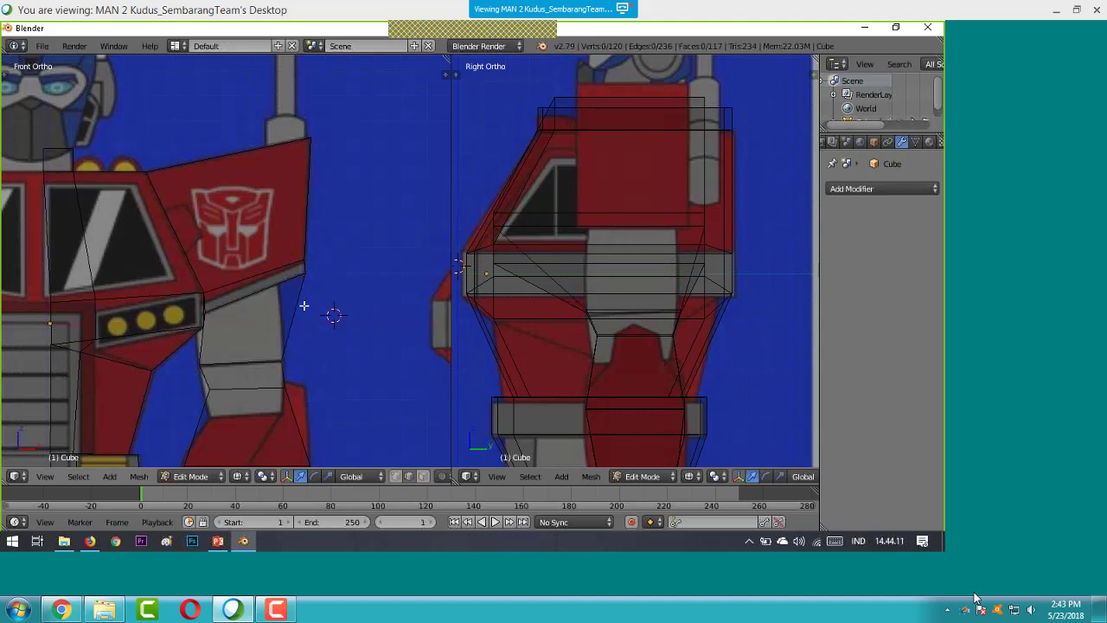
- Examine the shoulder and upper-arm wireframe from an angled view and against the side reference
scroll(566, 310, "down", 1)
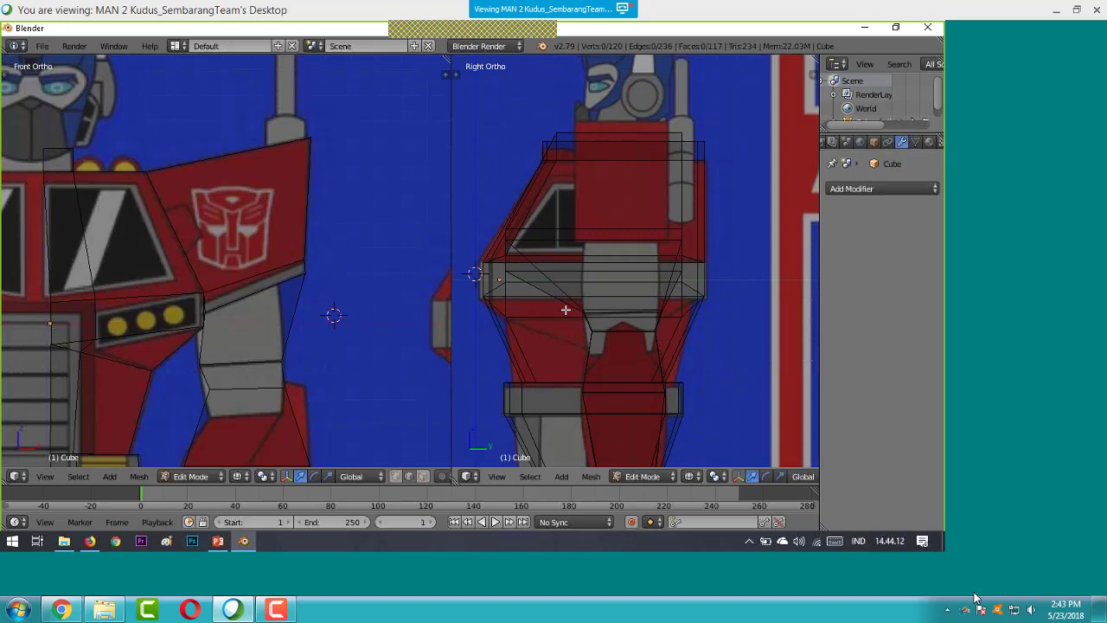
scroll(565, 310, "down", 3)
scroll(544, 328, "up", 4)
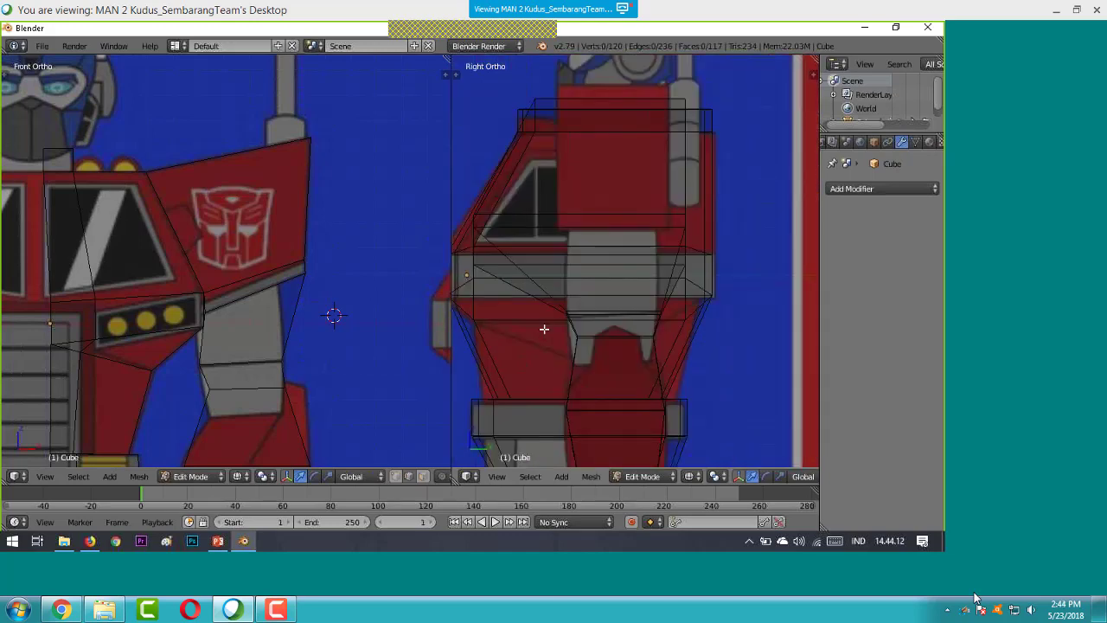
middle_click_drag(544, 329, 635, 328)
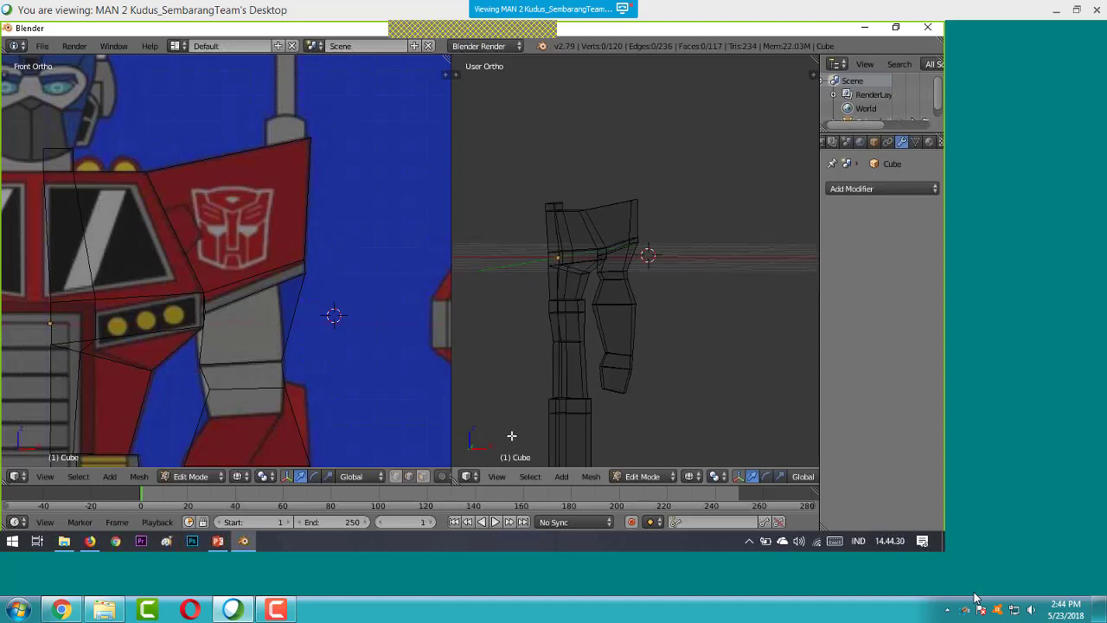
left_click(497, 477)
left_click(521, 358)
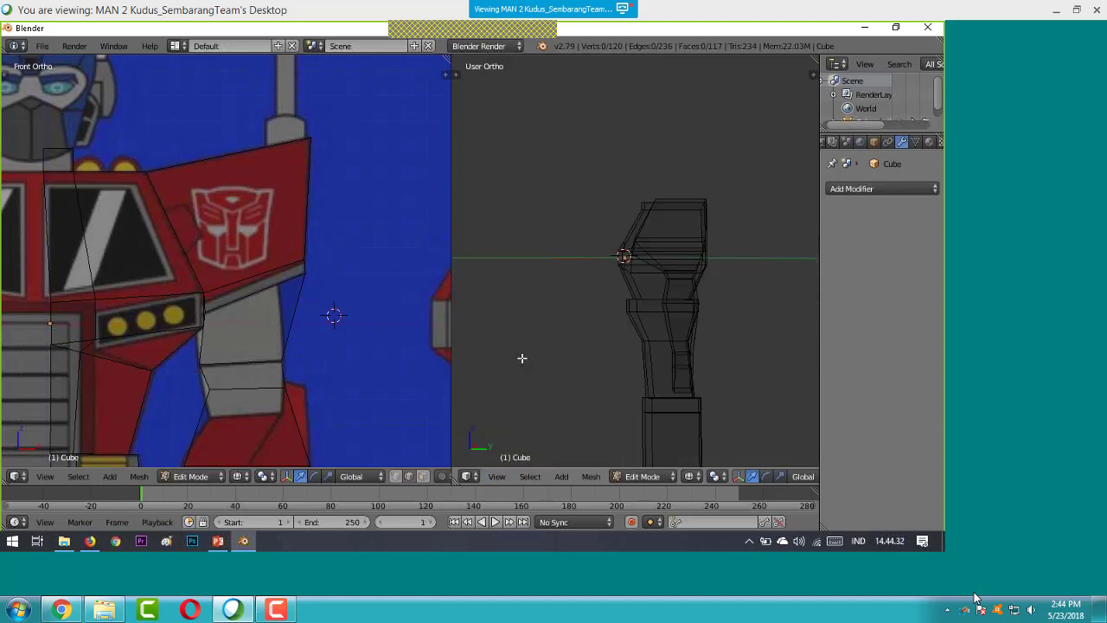
key("KP_3")
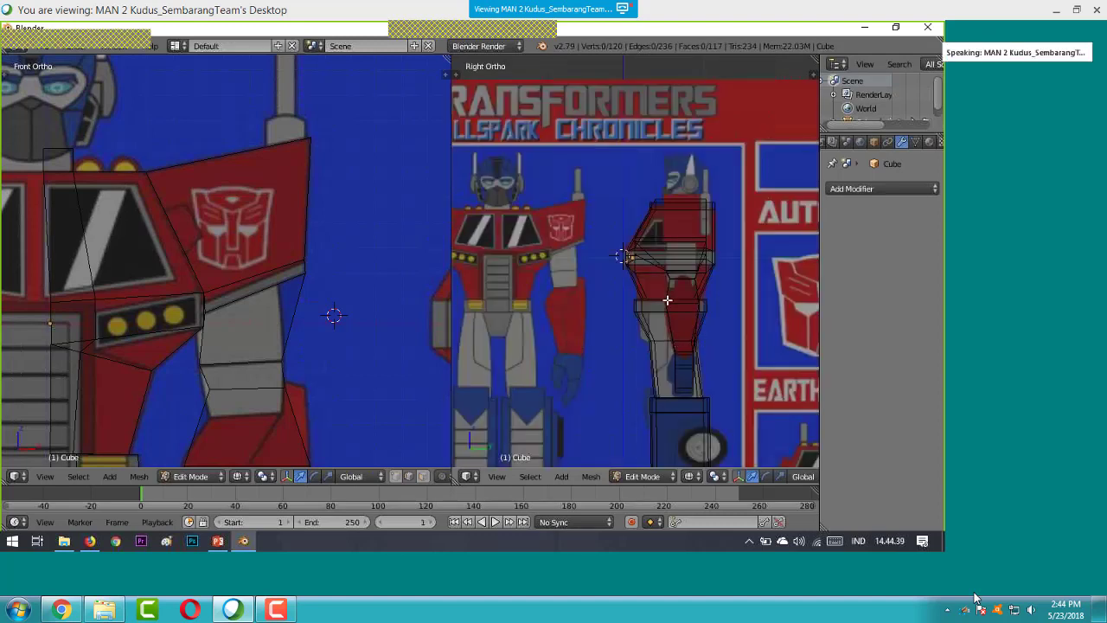
scroll(667, 299, "up", 1)
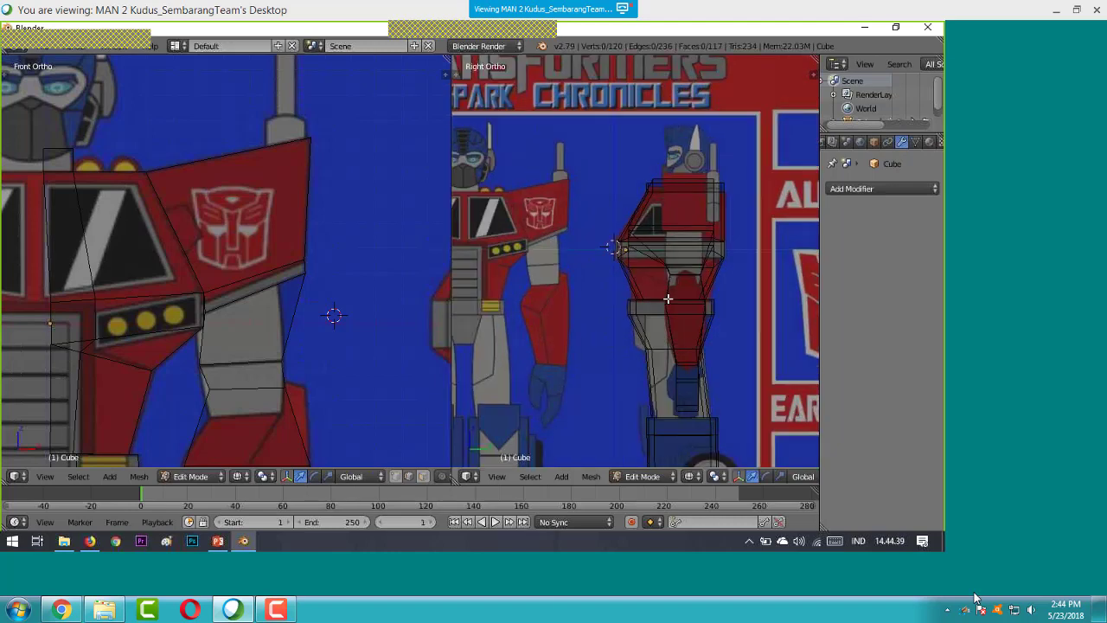
scroll(668, 299, "up", 3)
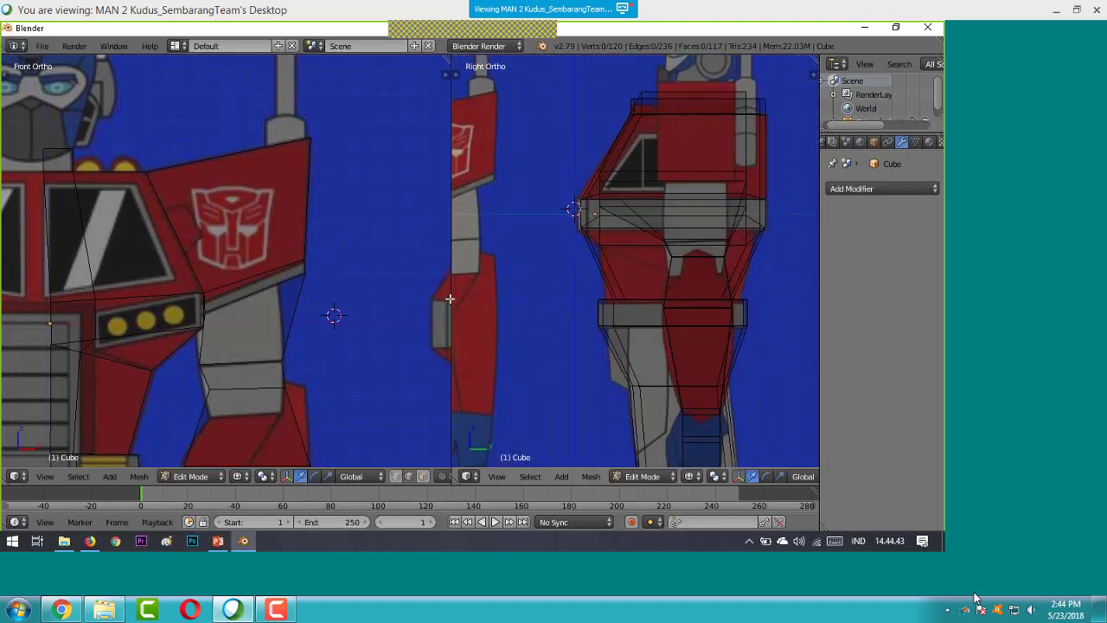
mouse_move(346, 247)
middle_mouse_down()
mouse_move(321, 240)
mouse_move(370, 241)
mouse_move(353, 239)
middle_mouse_up()
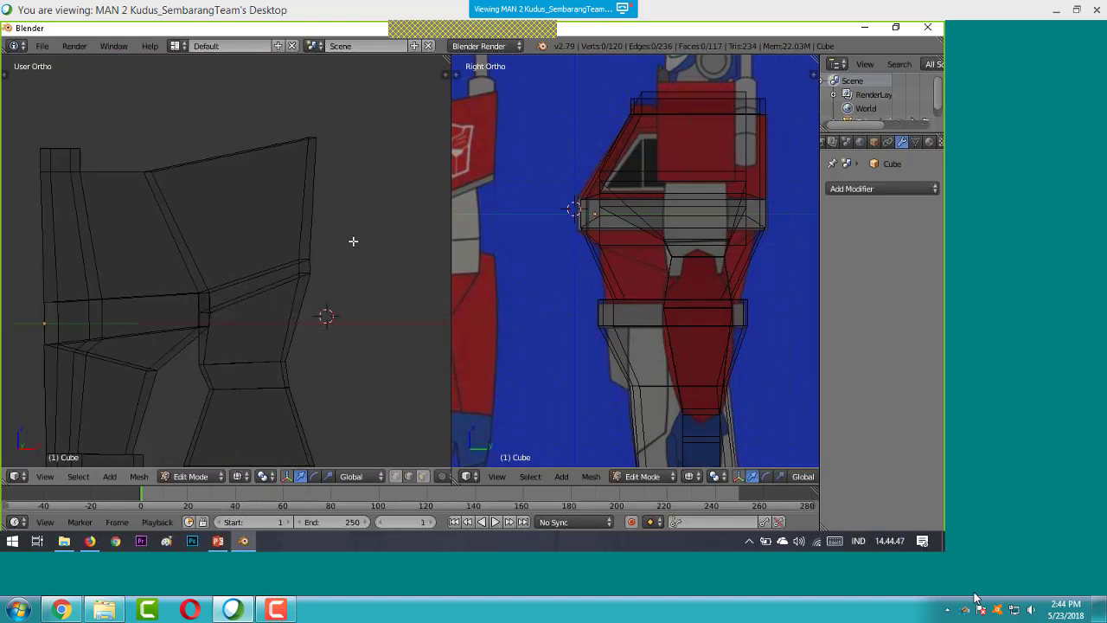
key("b")
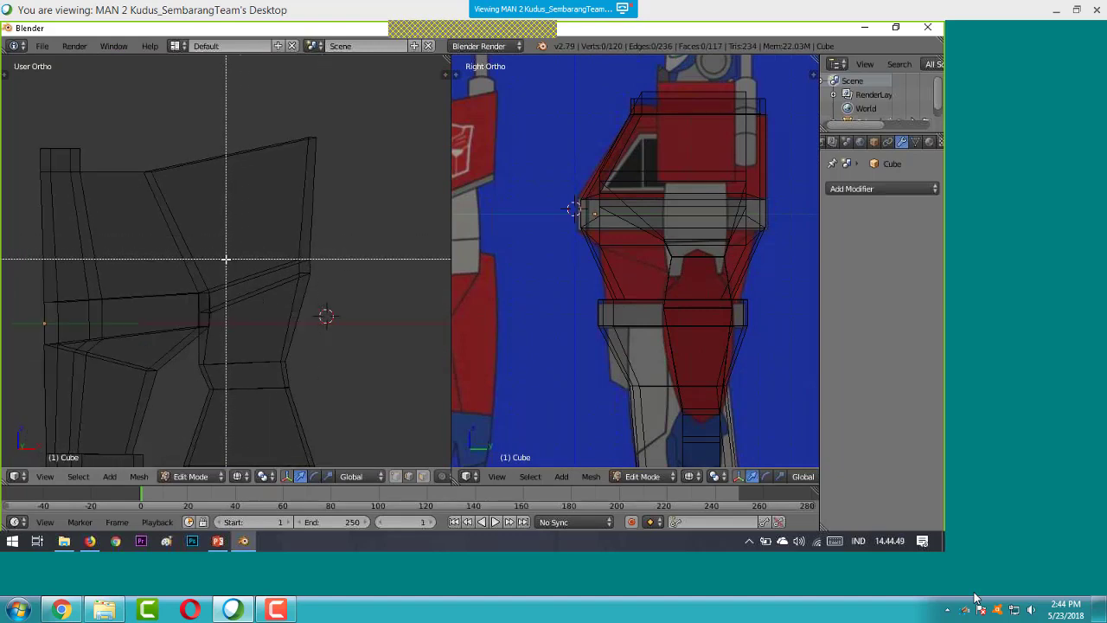
key("Escape")
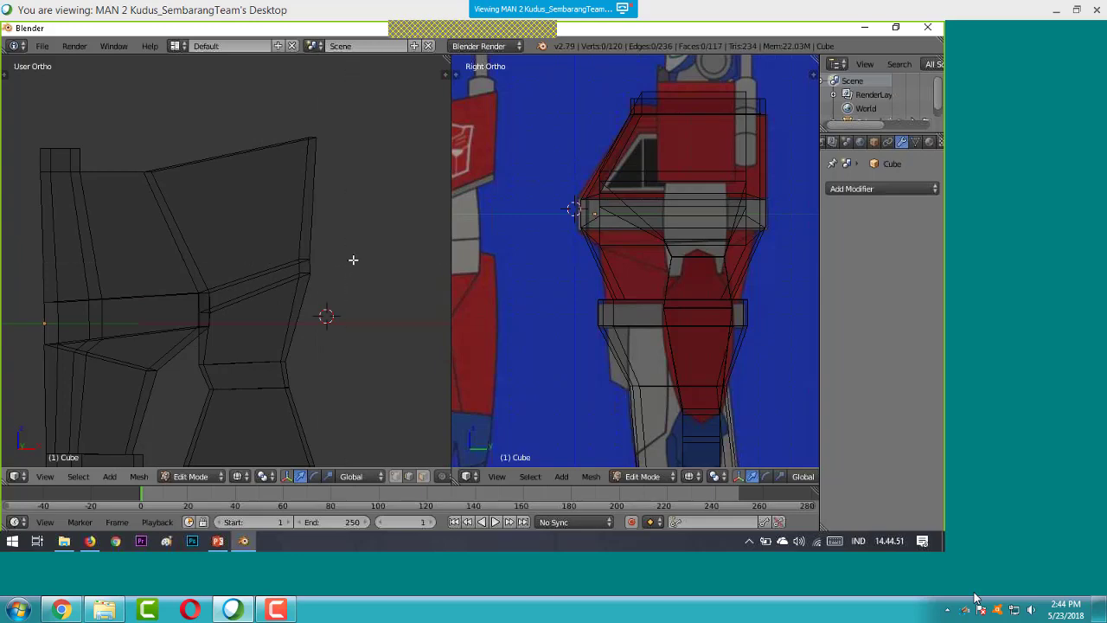
middle_click_drag(353, 256, 217, 268)
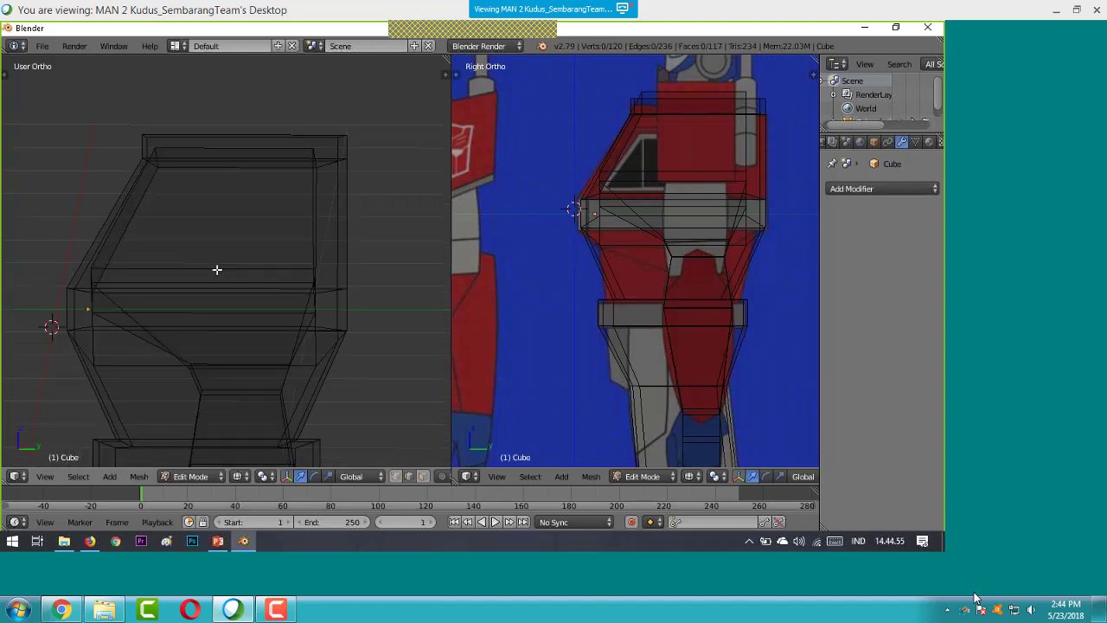
key("b")
left_click_drag(86, 244, 341, 307)
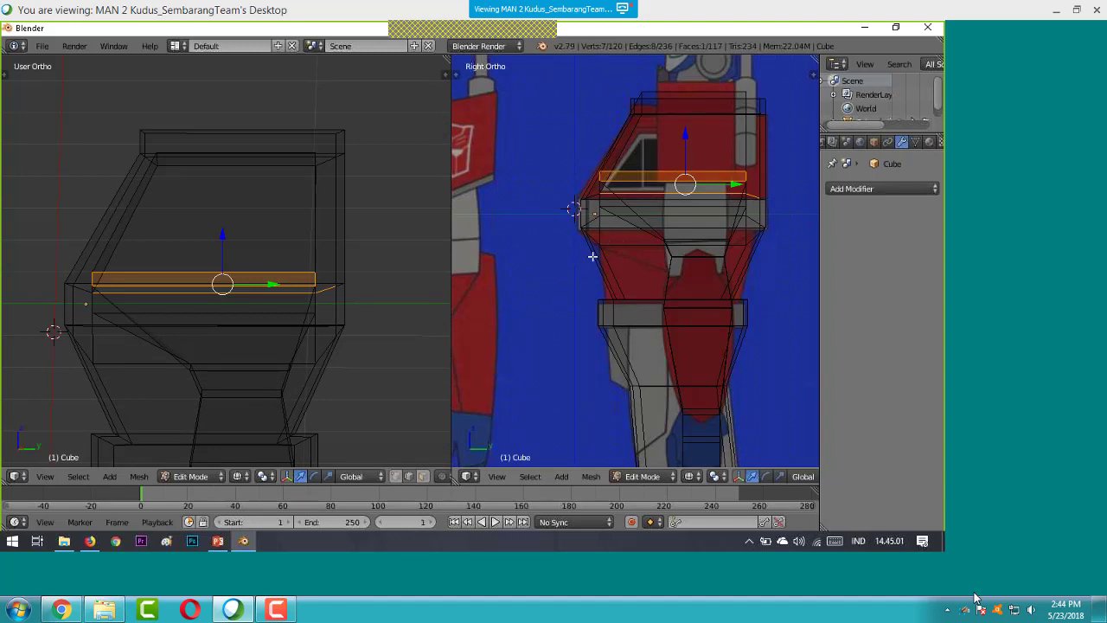
key("a")
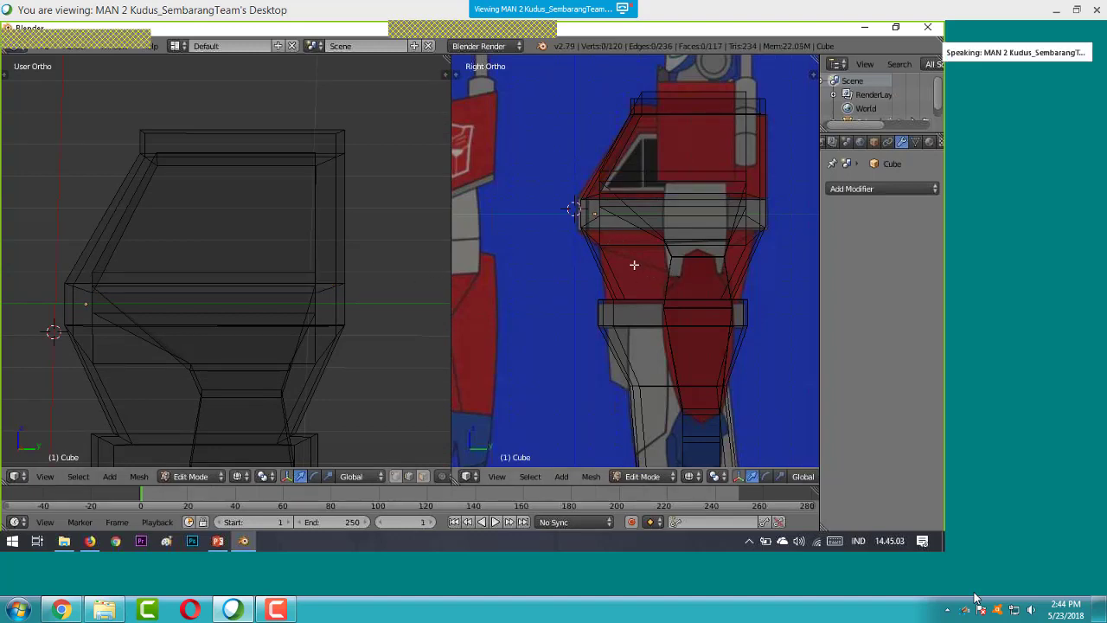
right_click(677, 237)
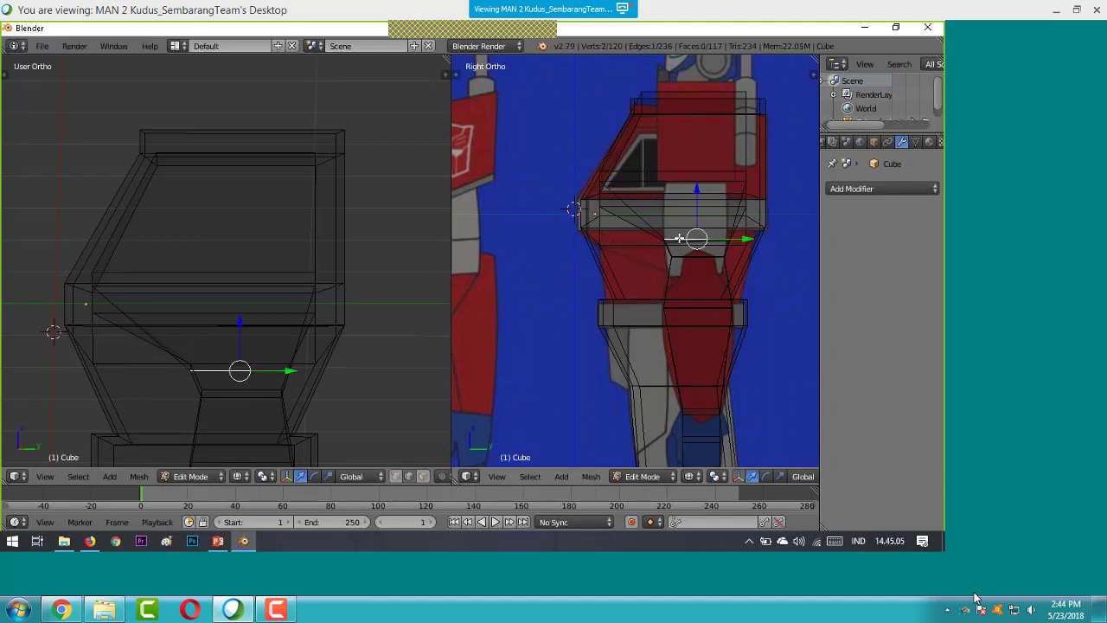
right_click(680, 213)
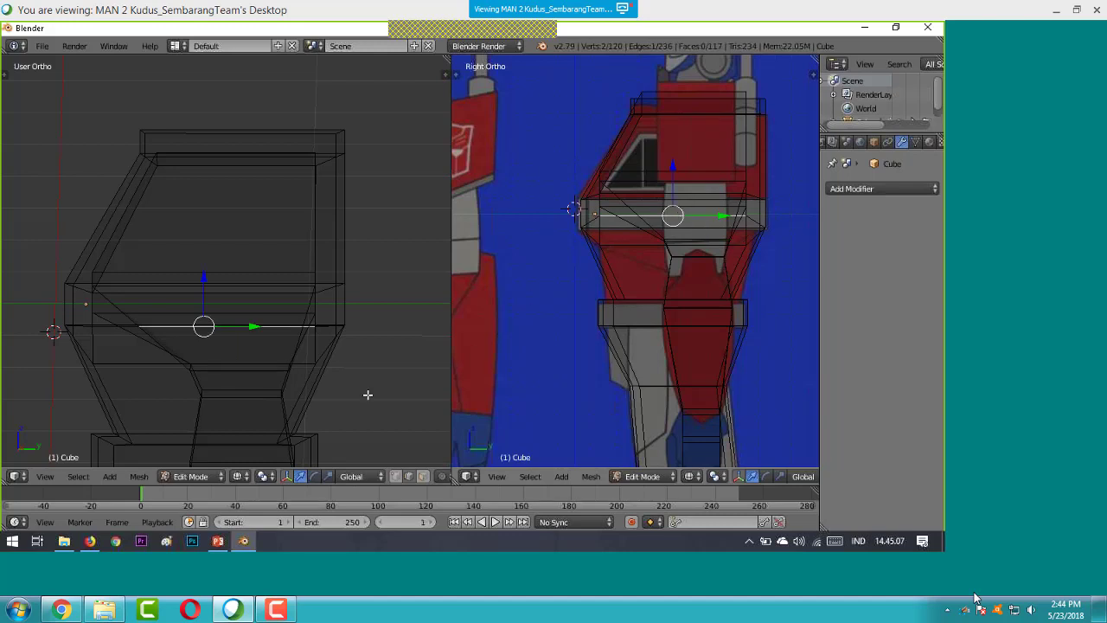
- Clear the selection, box-select the four vertices along the shoulder armour's outer lower edge, and show the front reference view
left_click(395, 476)
key("a")
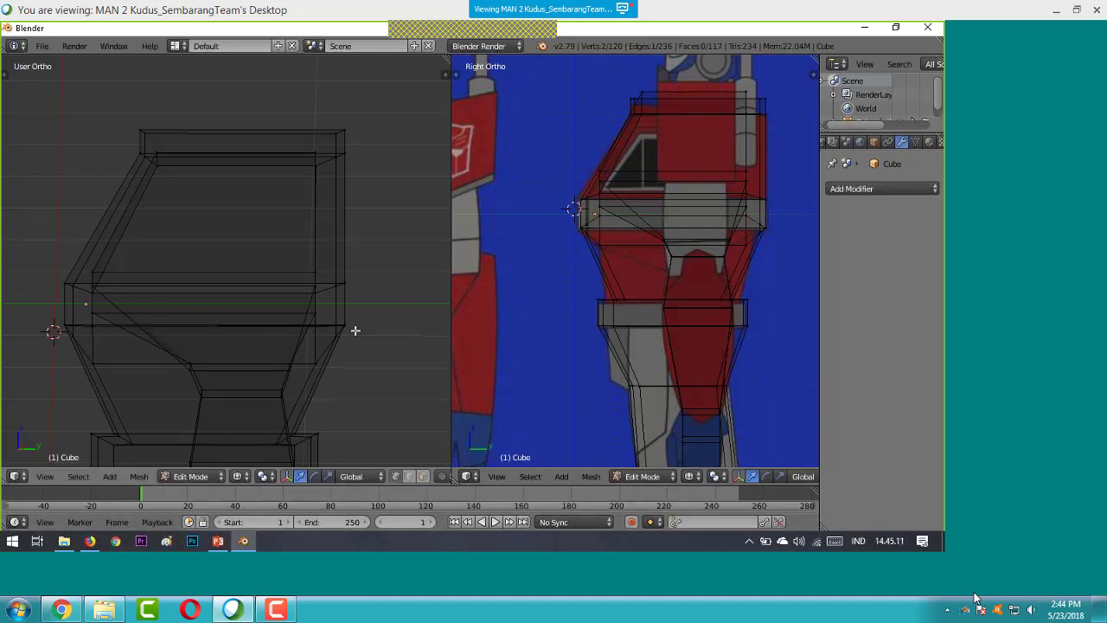
scroll(513, 341, "down", 1)
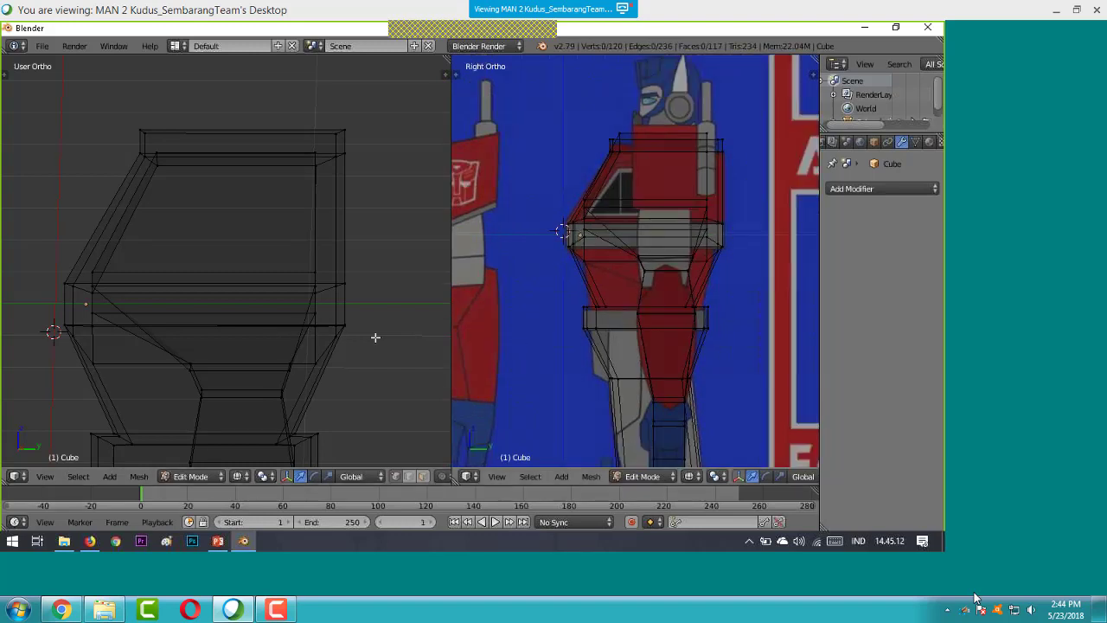
scroll(233, 307, "down", 1)
scroll(244, 308, "down", 3, "ctrl")
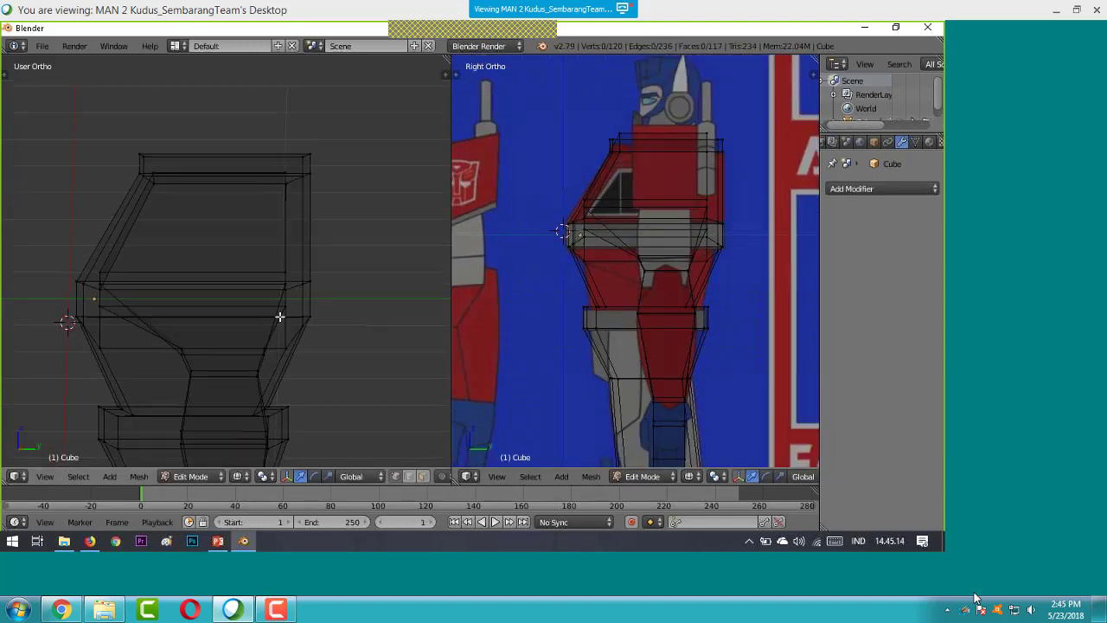
mouse_move(279, 316)
middle_mouse_down()
mouse_move(448, 303)
mouse_move(291, 313)
mouse_move(289, 299)
middle_mouse_up()
key("b")
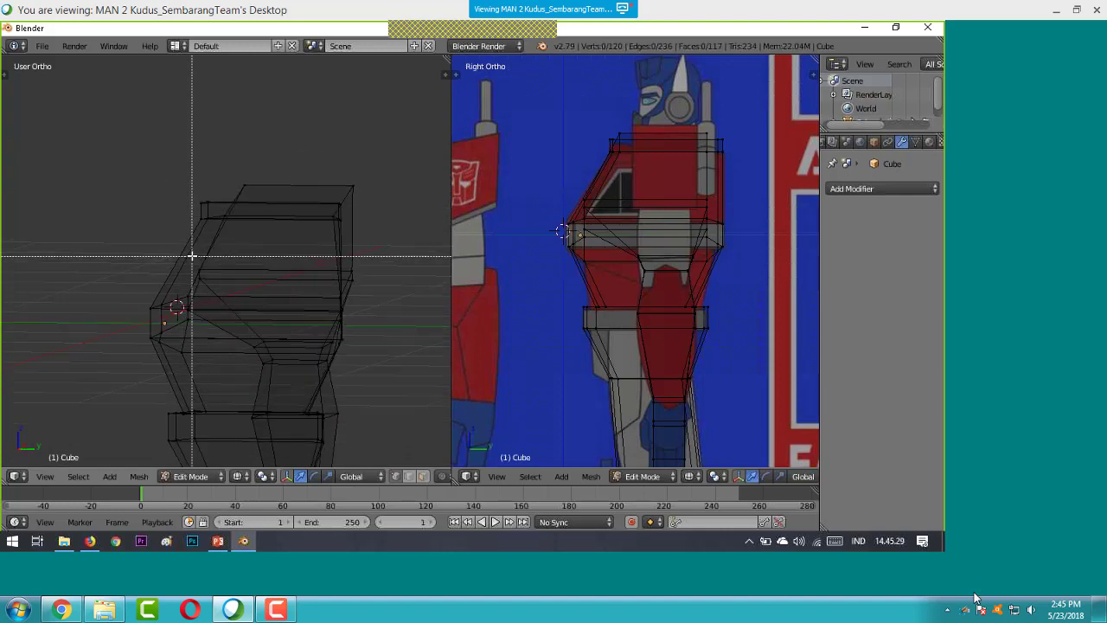
left_click_drag(191, 256, 372, 292)
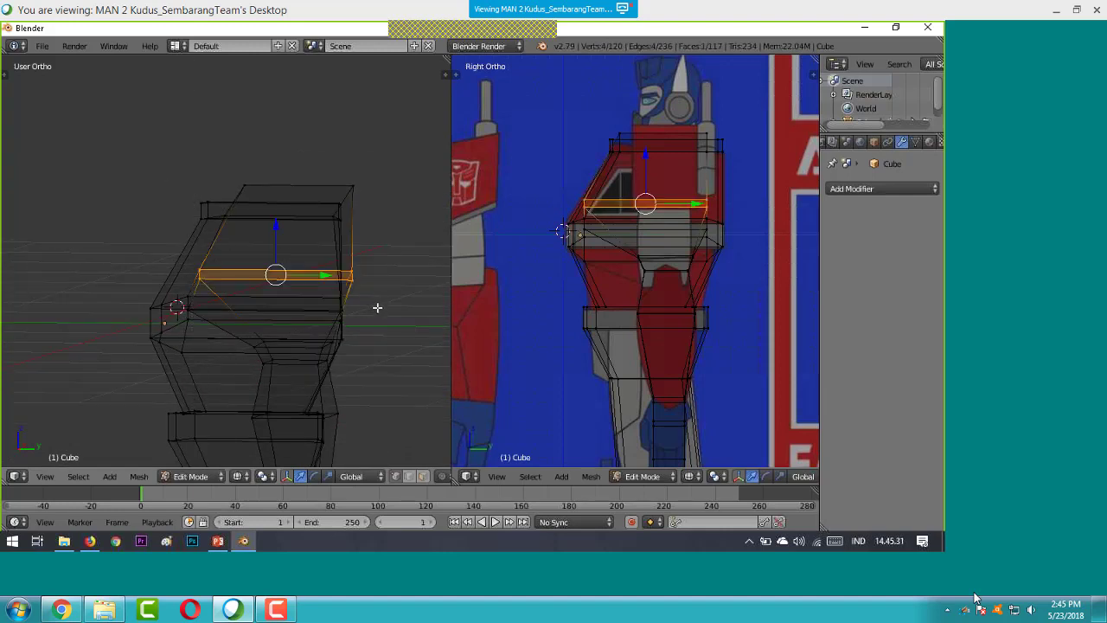
left_click(48, 476)
left_click(74, 385)
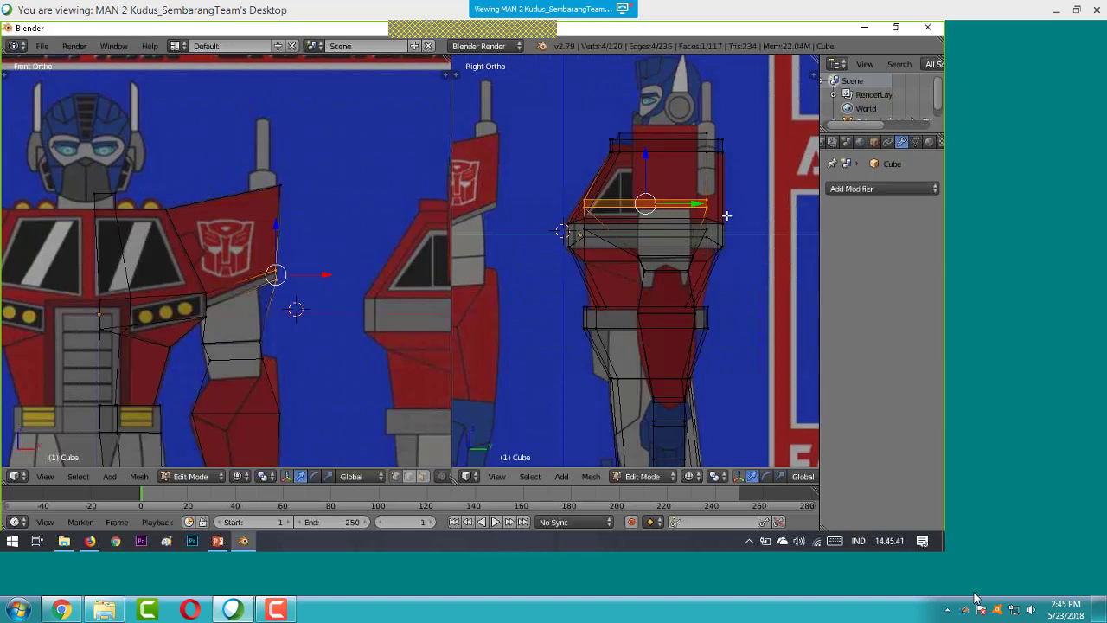
- Try scaling the shoulder's four outer lower vertices to about 0.38, moving them along Y over the grey upper arm, and widening them slightly
key("s")
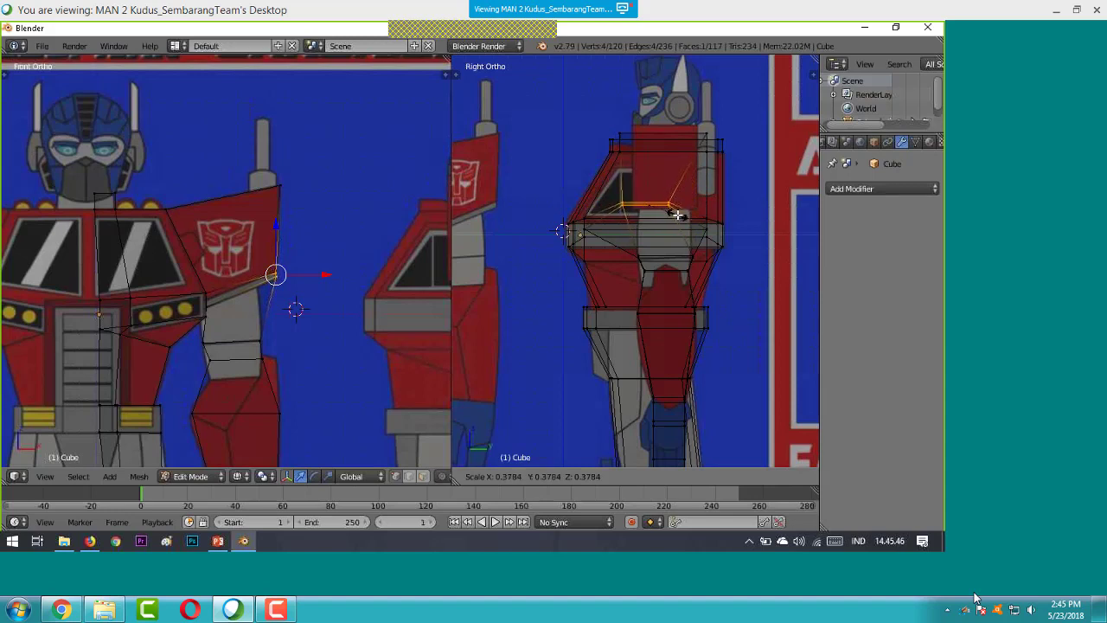
left_click(677, 214)
key("g")
key("y")
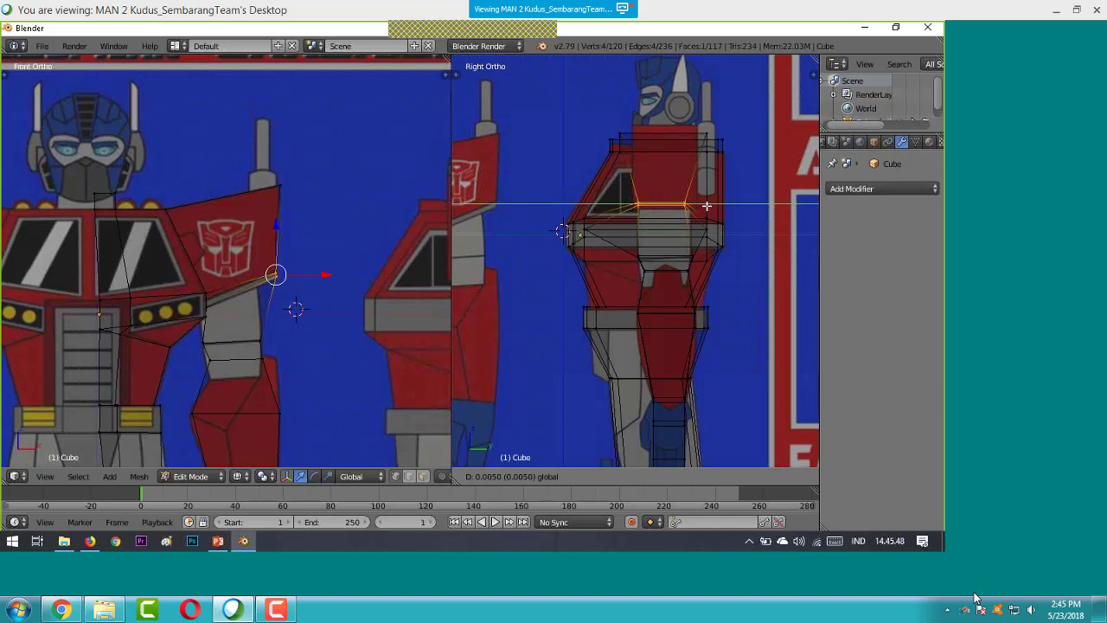
left_click(707, 206)
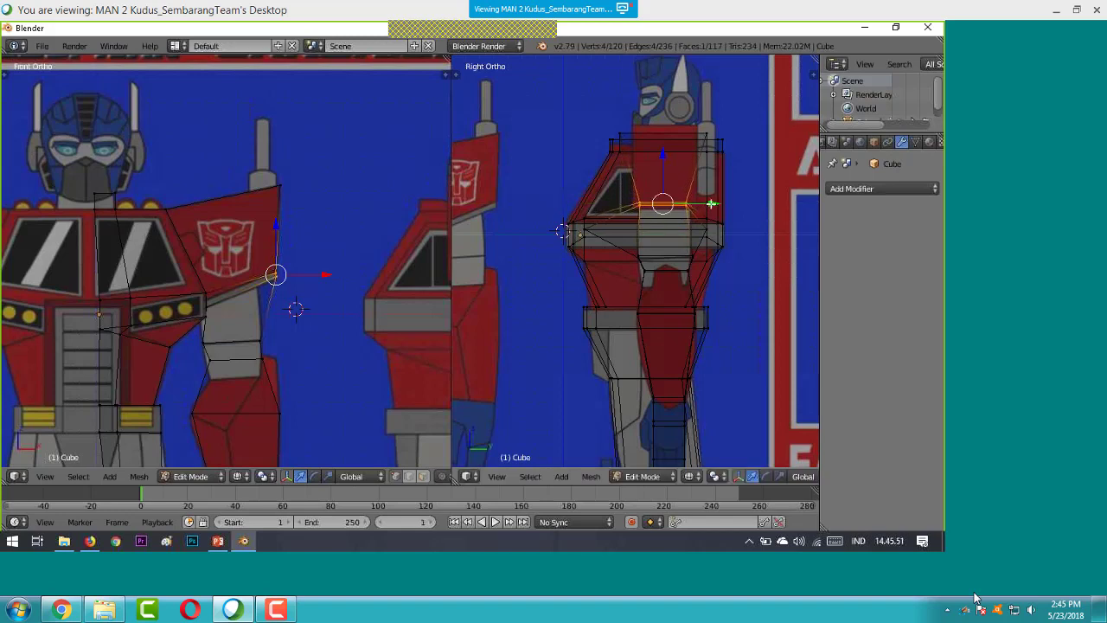
key("s")
left_click(718, 204)
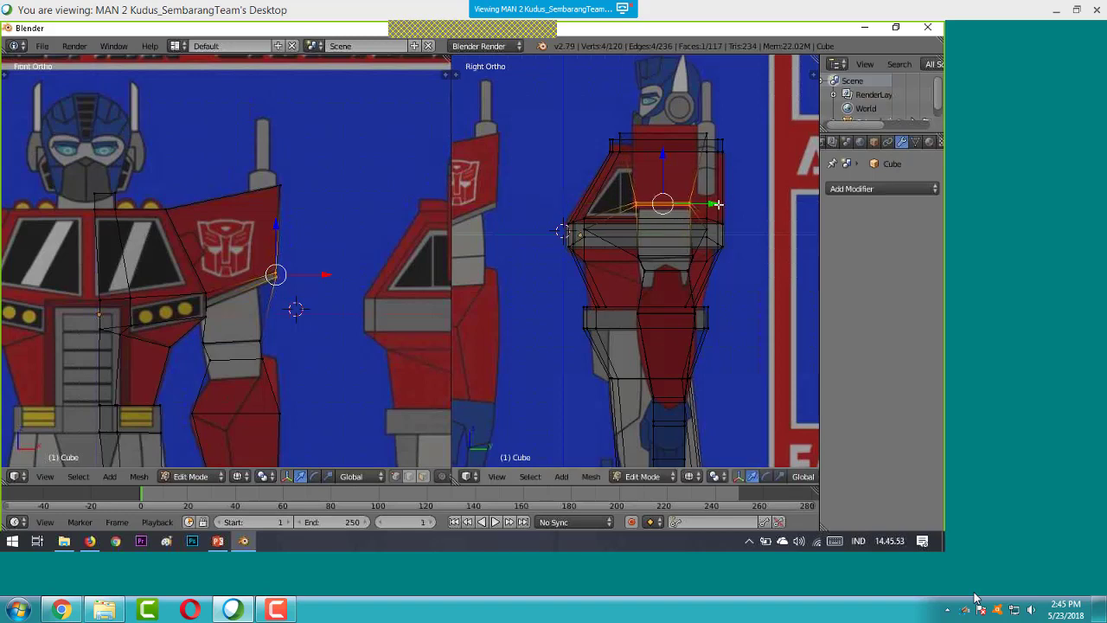
- Examine how the shoulder's lower edge meets the arm from several angles, and return to the front and right reference views
middle_click_drag(713, 231, 751, 250)
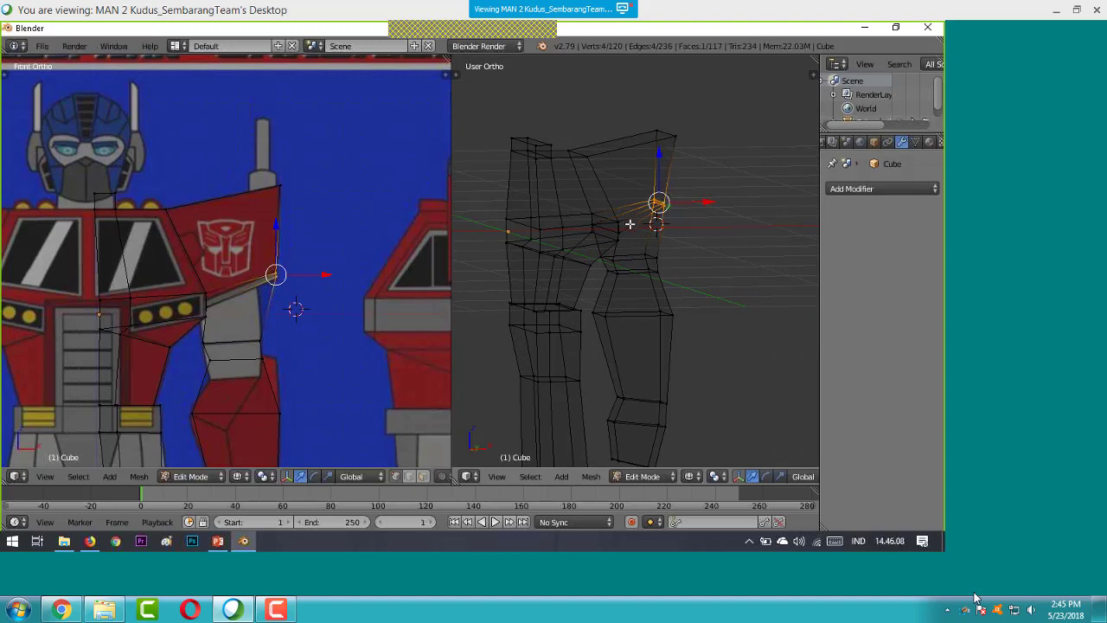
mouse_move(630, 224)
middle_mouse_down()
mouse_move(522, 230)
mouse_move(651, 240)
mouse_move(590, 242)
mouse_move(620, 224)
middle_mouse_up()
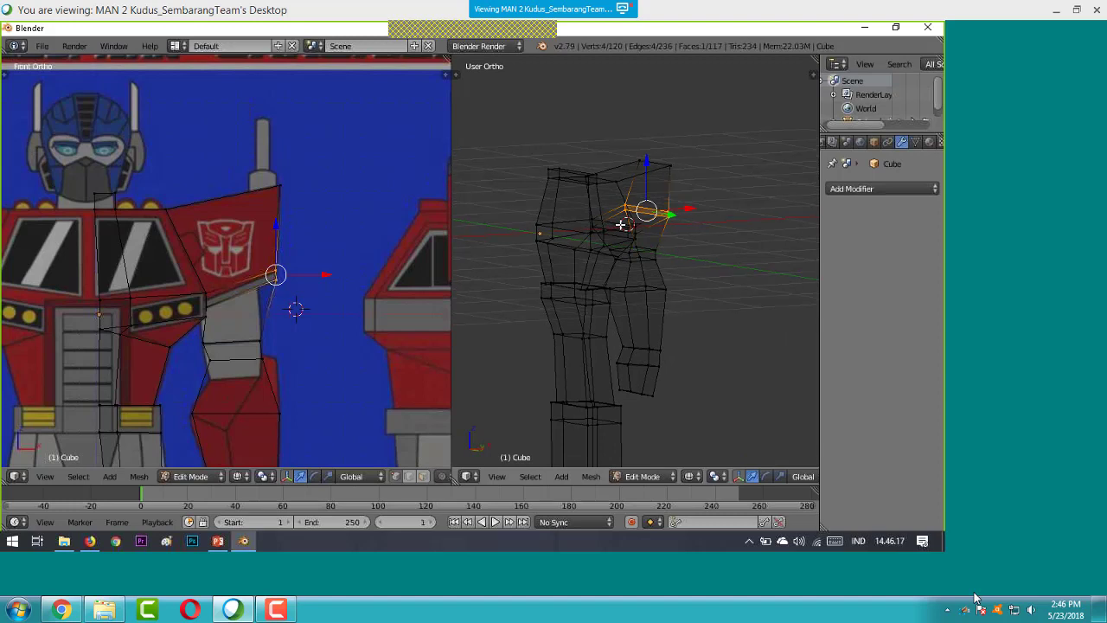
middle_click_drag(371, 245, 324, 269)
left_click(44, 476)
left_click(70, 390)
left_click(498, 476)
left_click(532, 360)
middle_click_drag(532, 360, 727, 328)
scroll(735, 287, "up", 3)
left_click(496, 477)
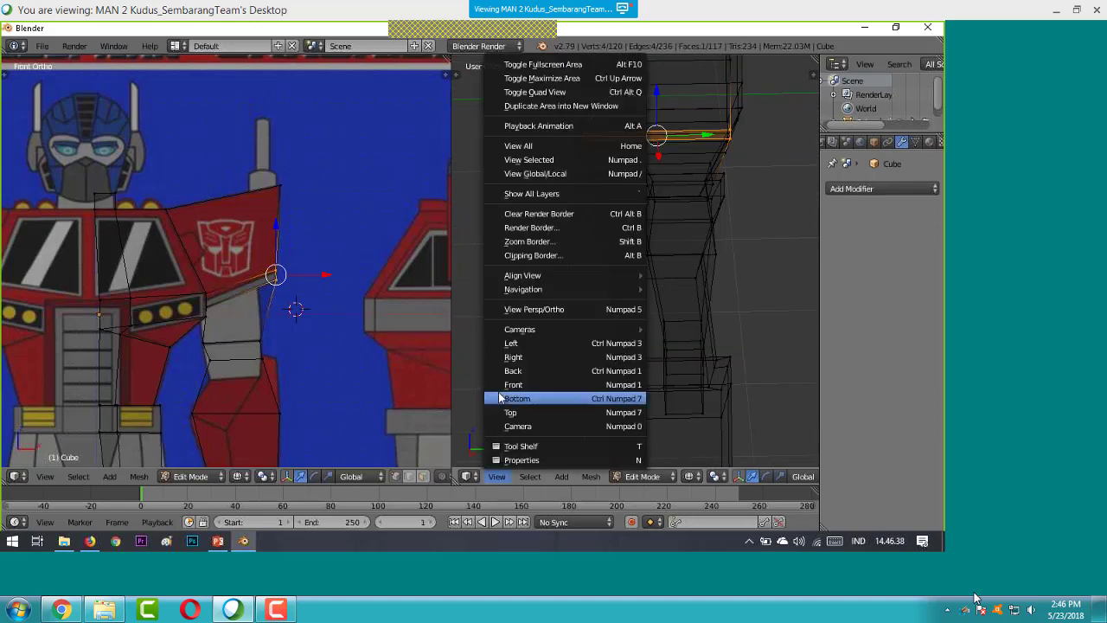
key("Escape")
key("KP_3")
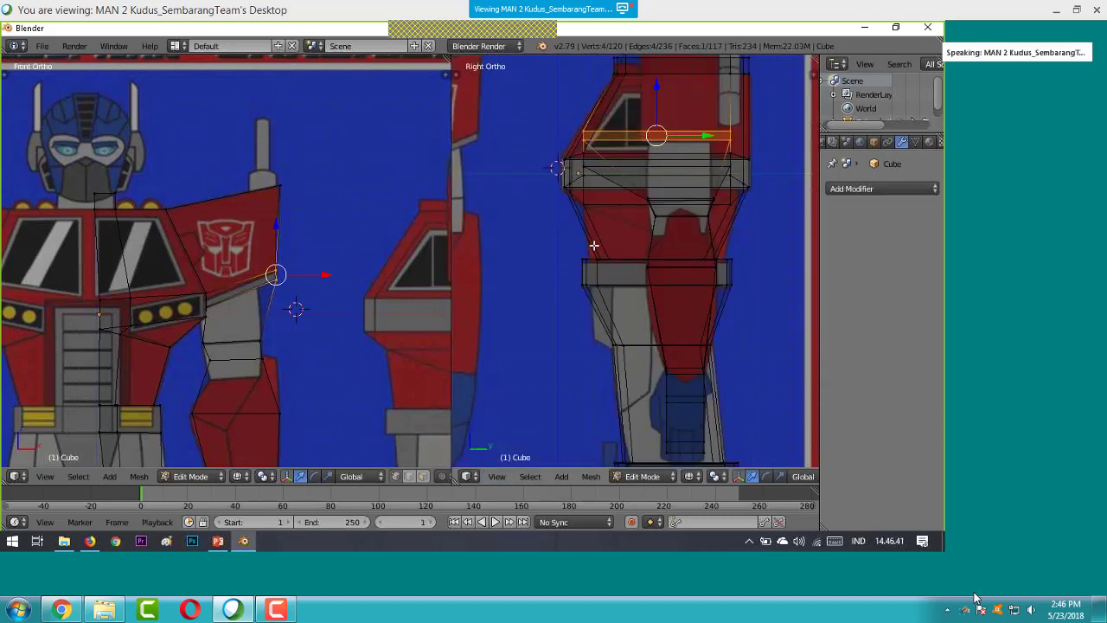
key("a")
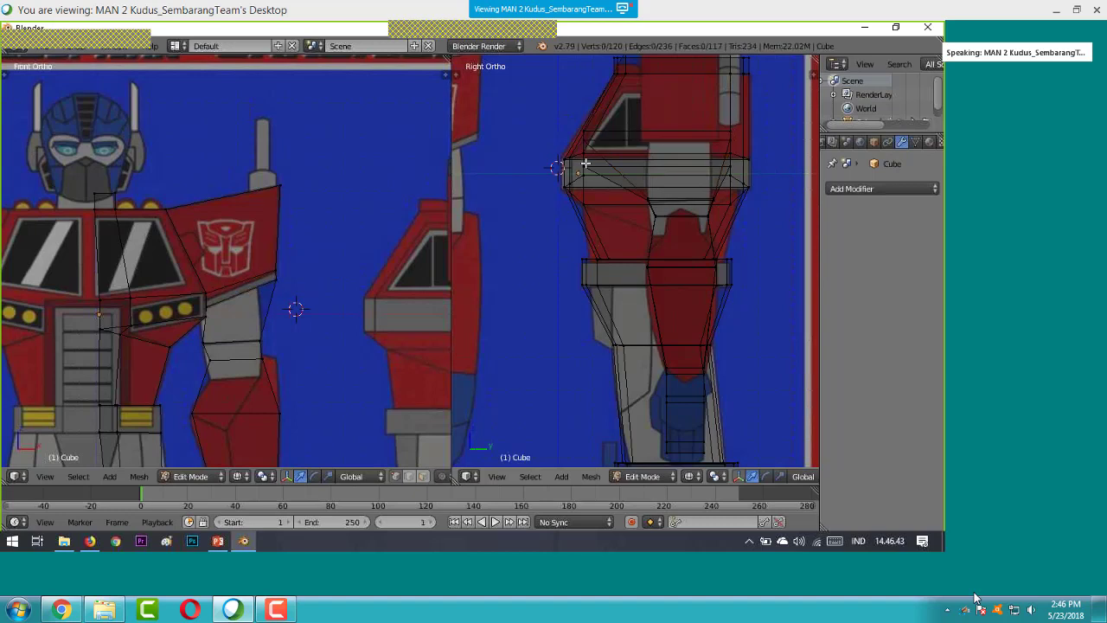
key("b")
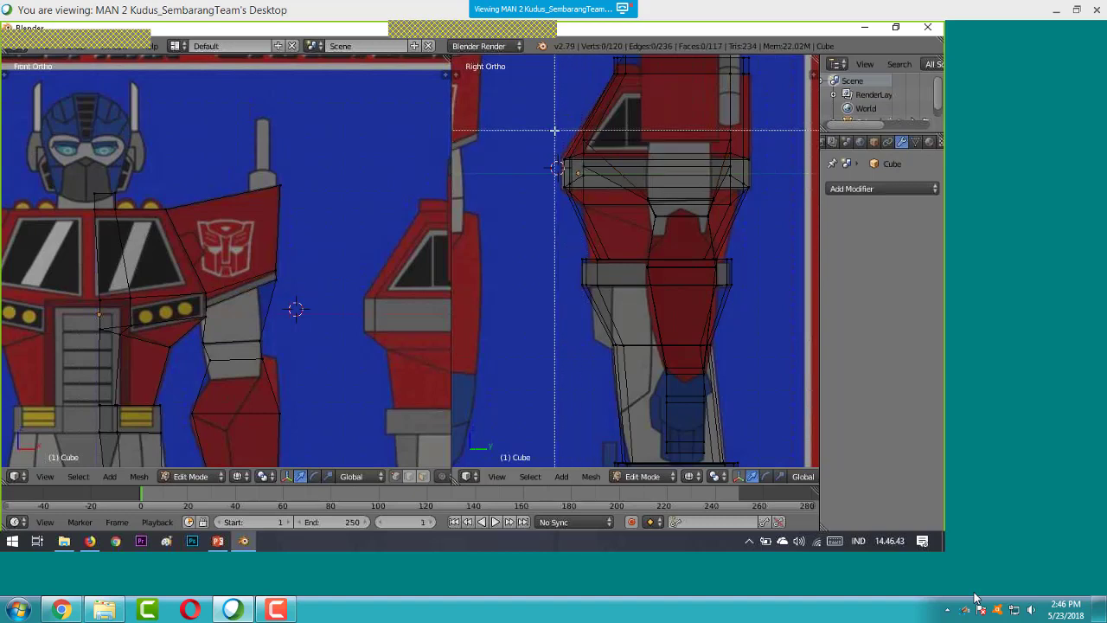
left_click_drag(564, 139, 760, 183)
key("a")
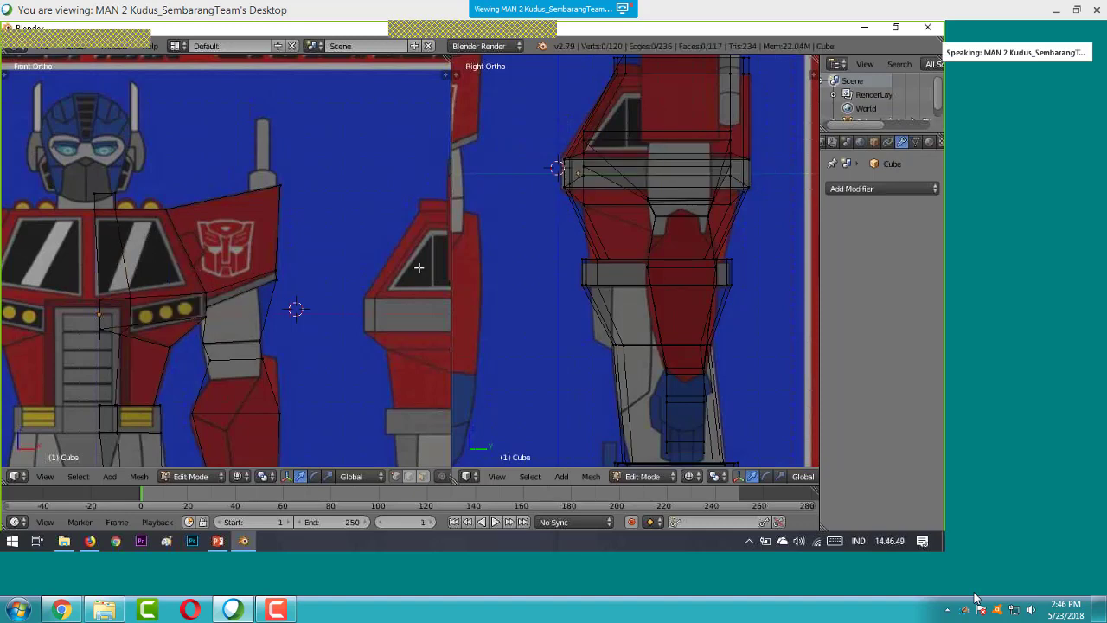
right_click(276, 271)
right_click_drag(275, 271, 275, 269, "ctrl")
key("Escape")
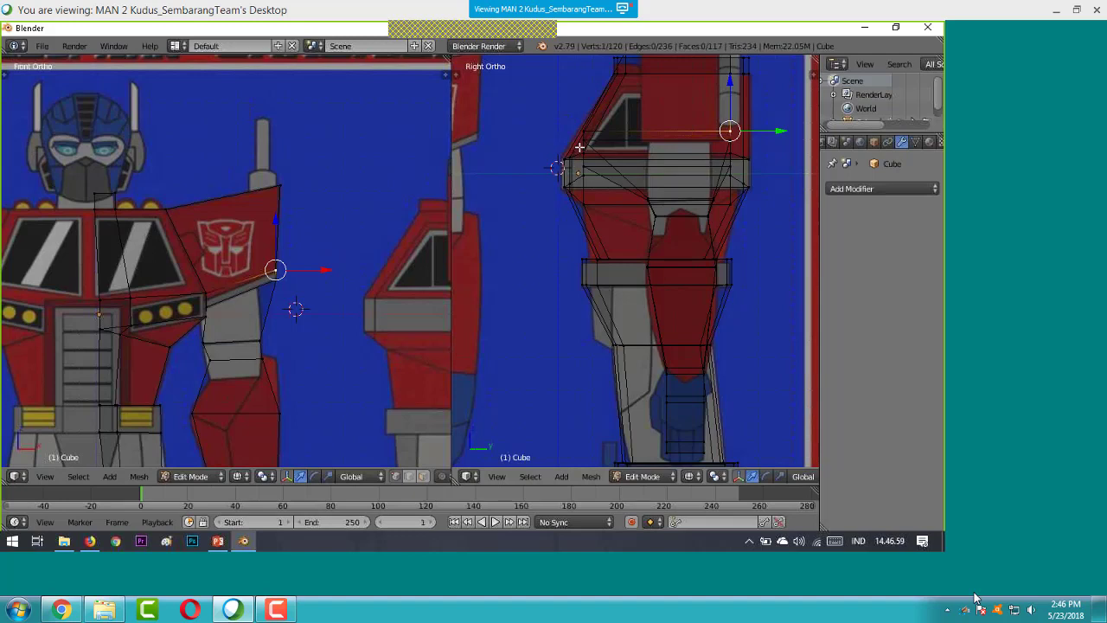
- Box-select the four vertices along the shoulder armour's outer lower edge in the side view
key("b")
left_click_drag(571, 130, 753, 142)
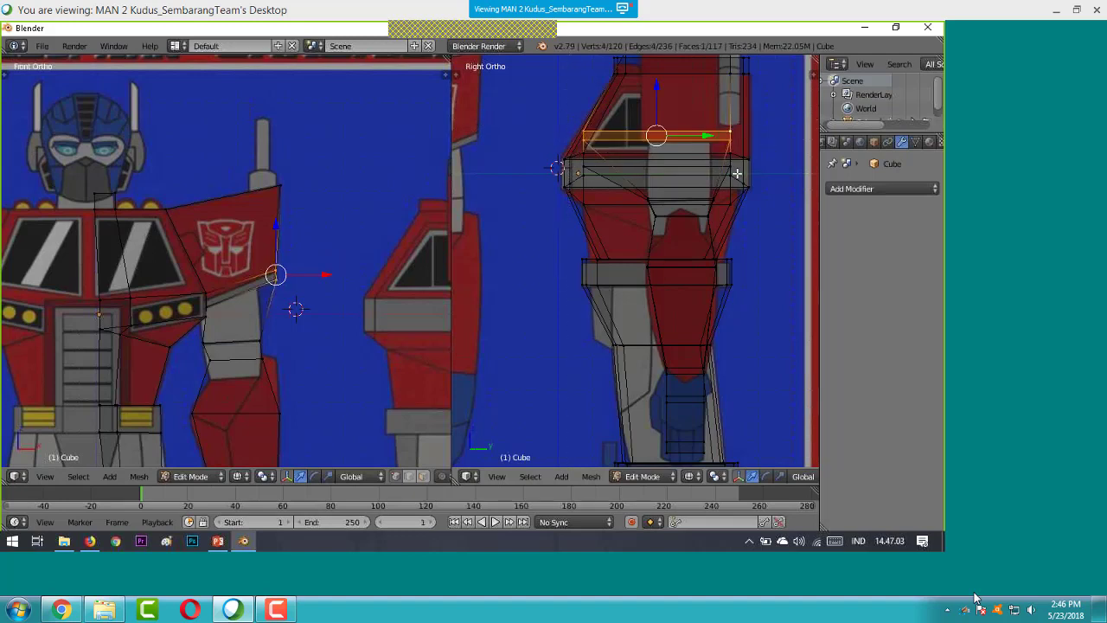
- Try shrinking the four outer shoulder vertices in the side view, shifting them along Y, and enlarging them to the grey upper arm's width
key("s")
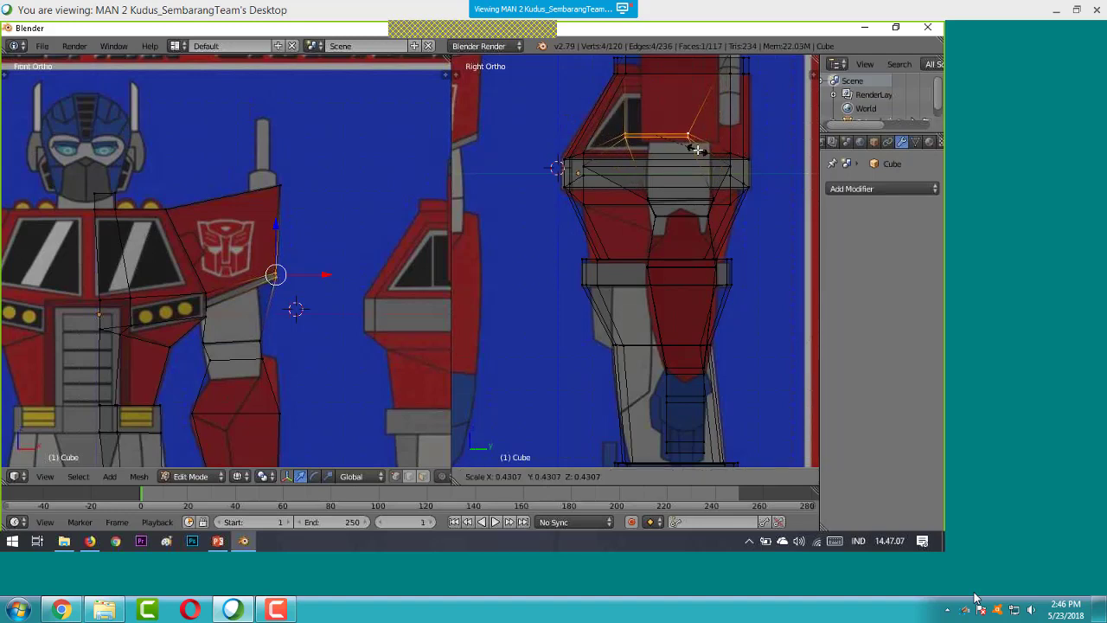
left_click(699, 147)
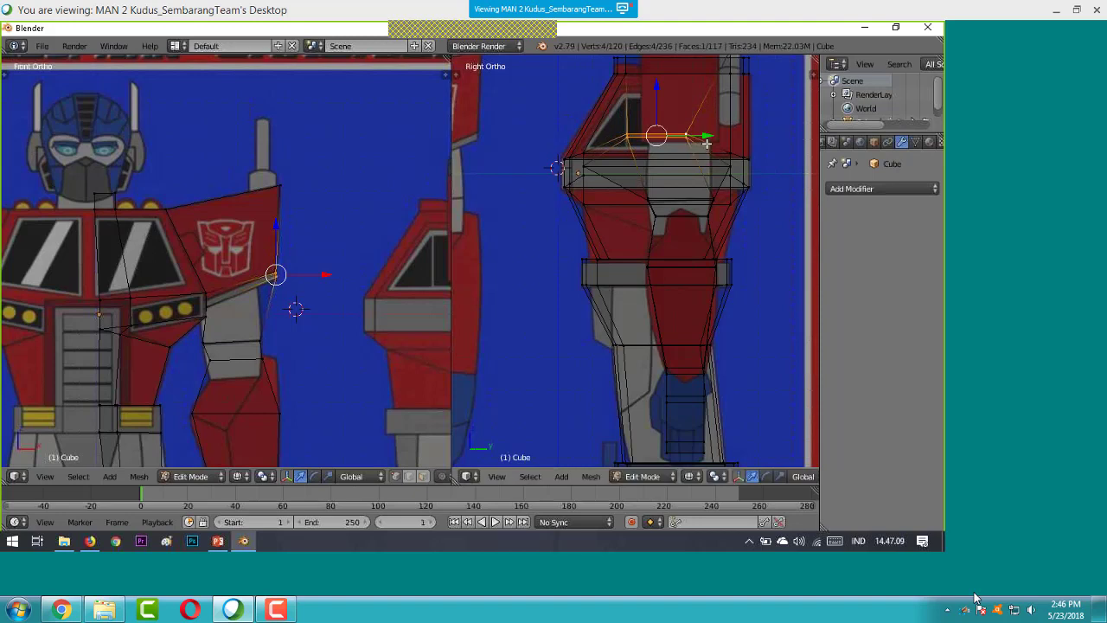
key("g")
key("y")
key("s")
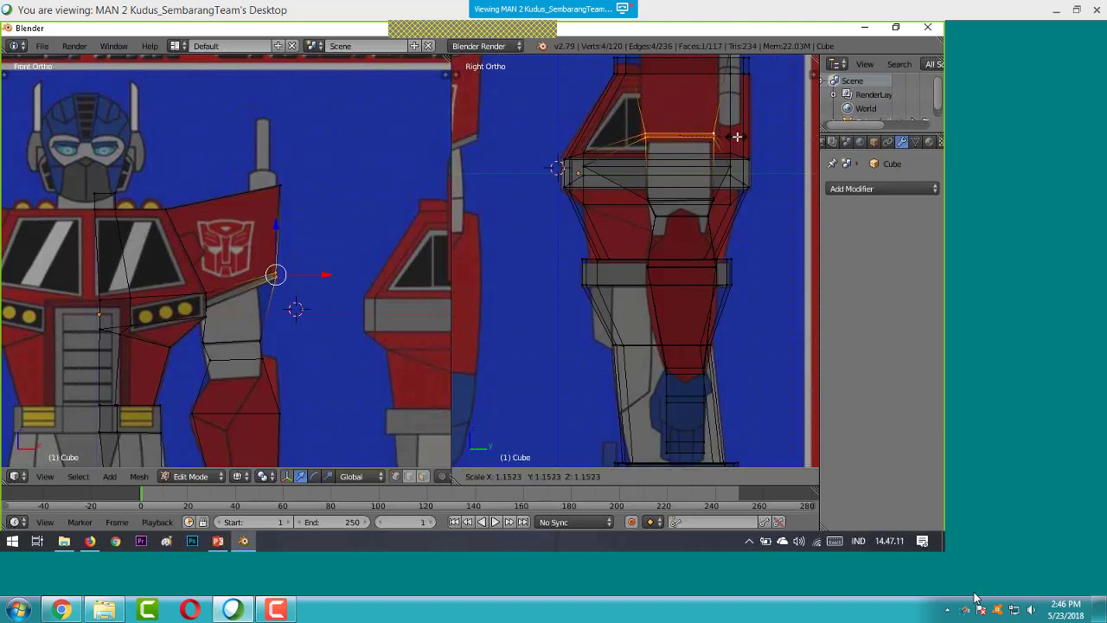
left_click(737, 137)
- Move the shrunken shoulder vertices along Y until they are centred above the grey upper arm in the side reference
key("g")
key("y")
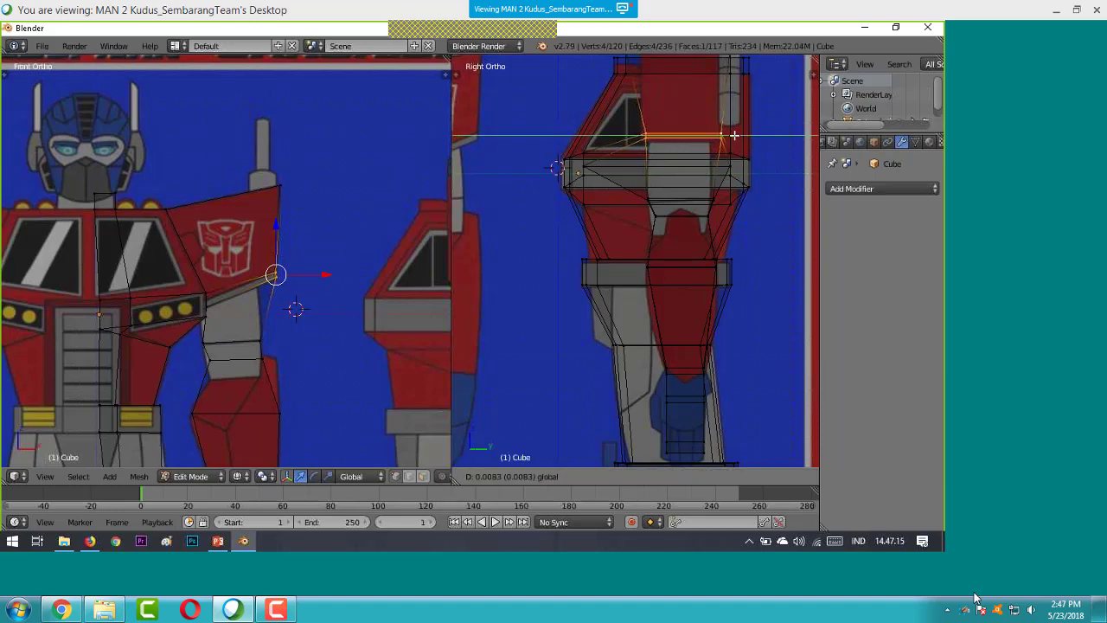
left_click(734, 136)
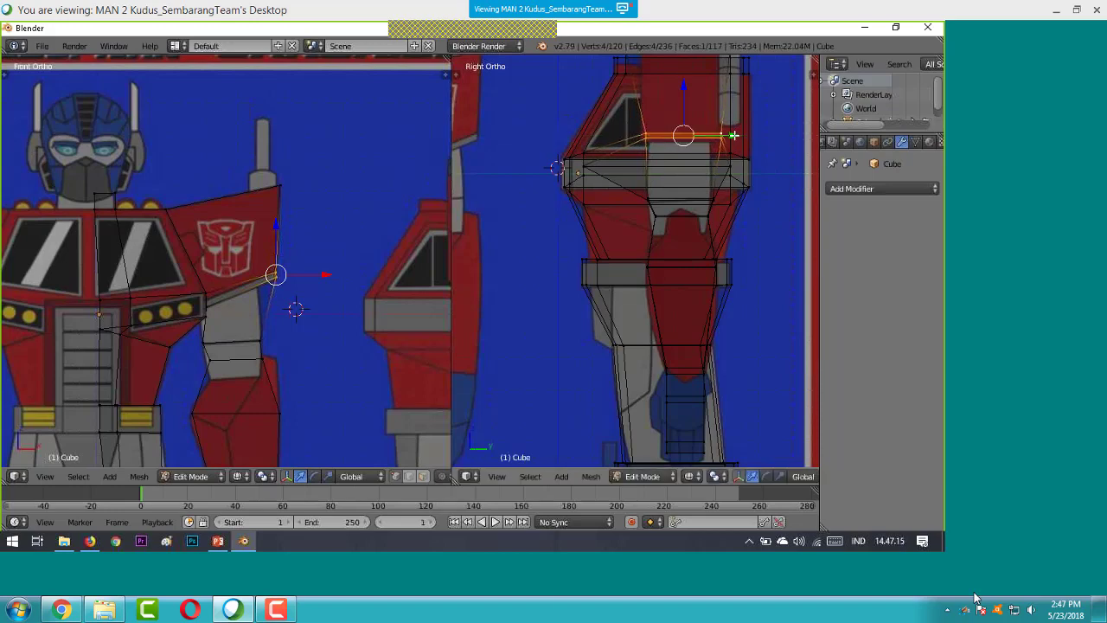
scroll(735, 136, "up", 1)
scroll(734, 136, "up", 1)
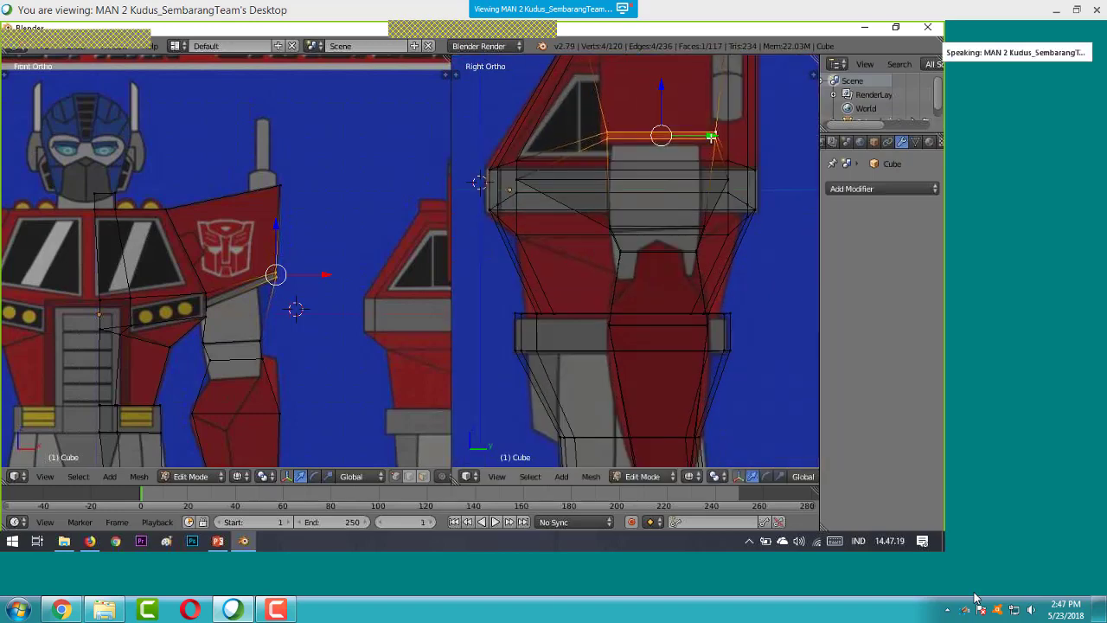
key("g")
key("y")
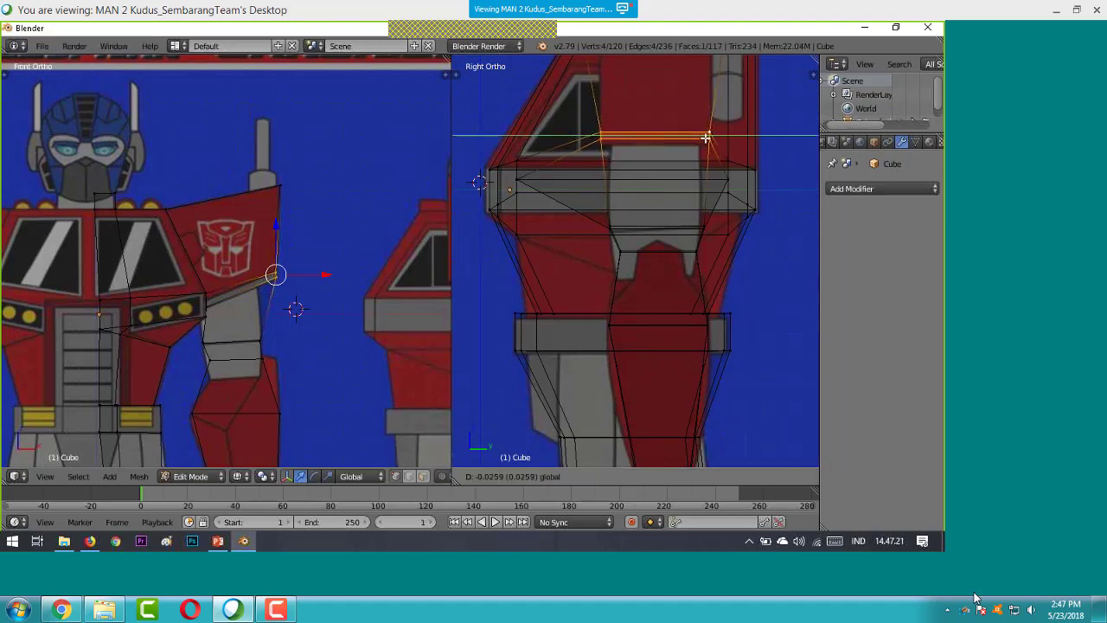
left_click(708, 136)
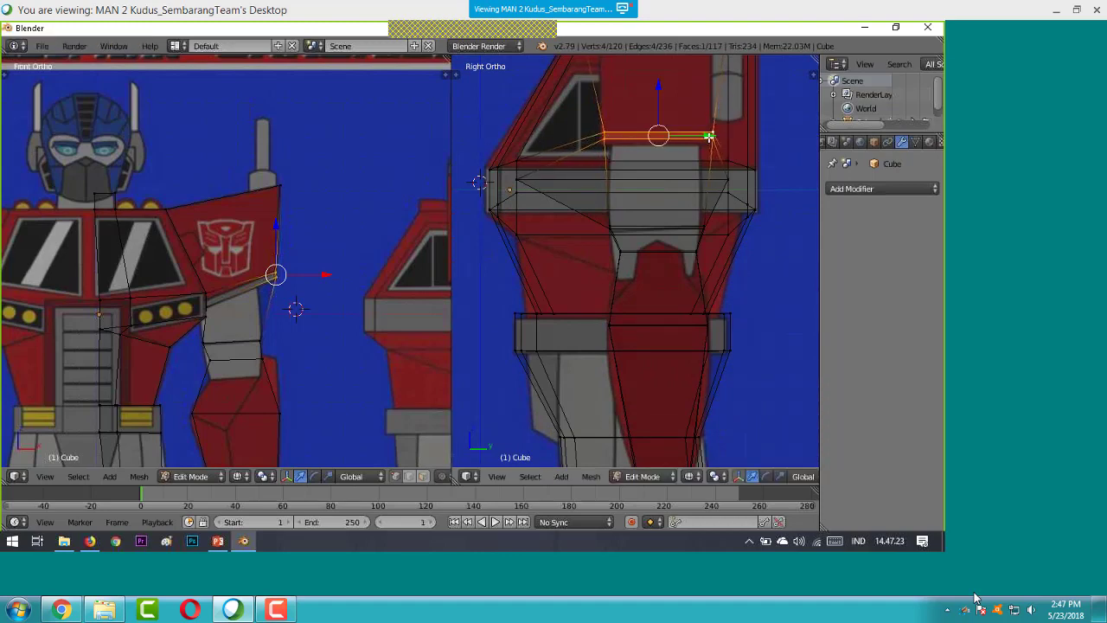
- Add the four inner vertices of the shoulder's lower edge to the selection from an angled view
middle_click_drag(709, 136, 581, 171)
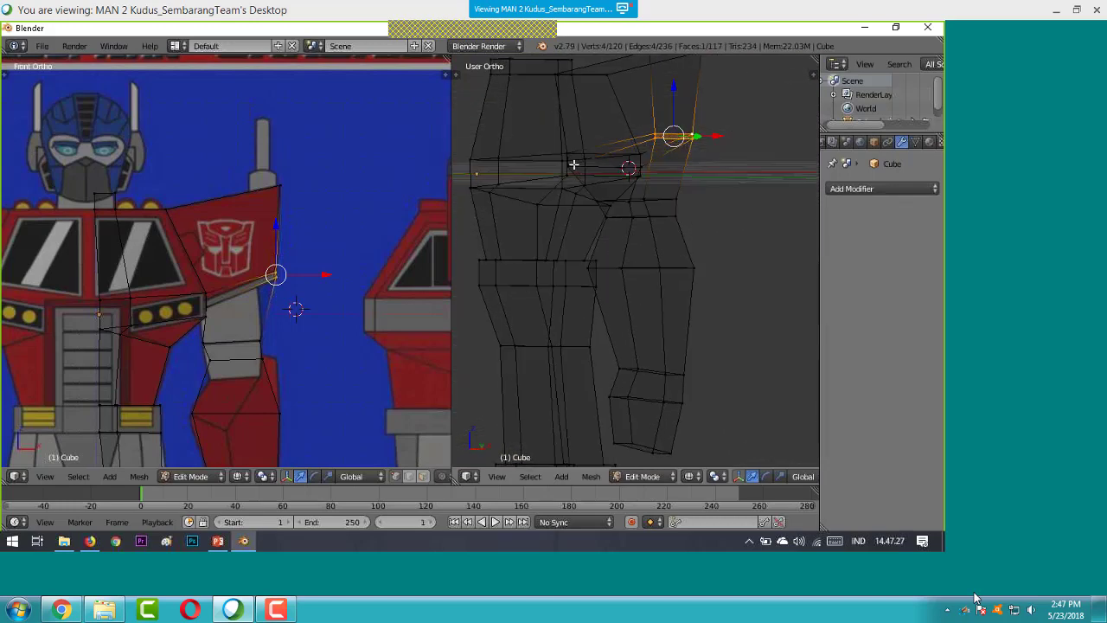
right_click(570, 166, "shift")
right_click(571, 155, "shift")
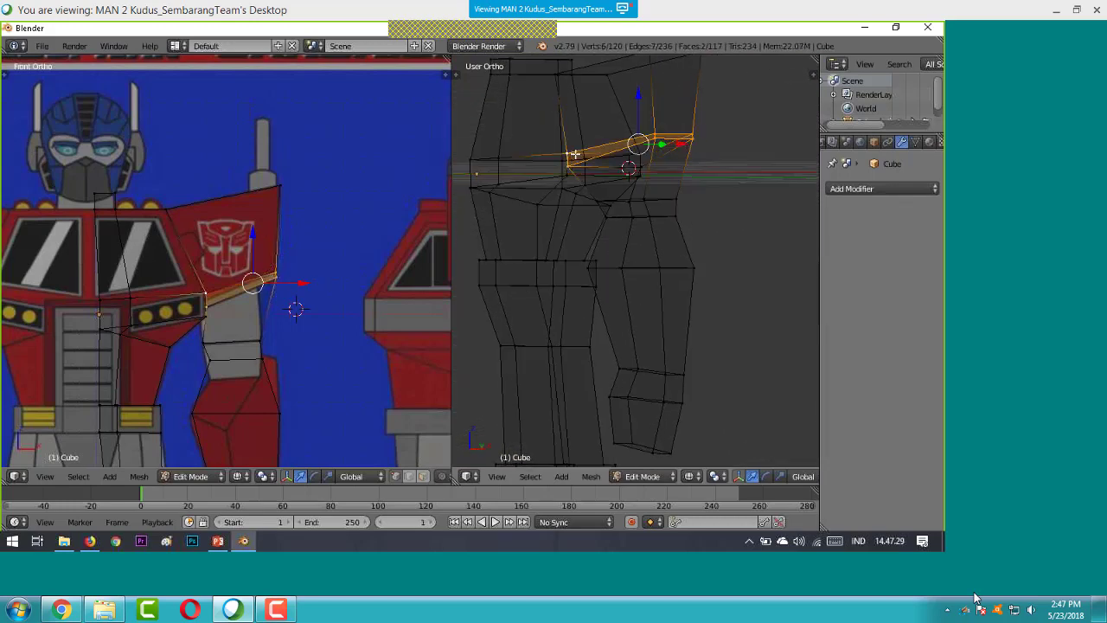
right_click(634, 166, "shift")
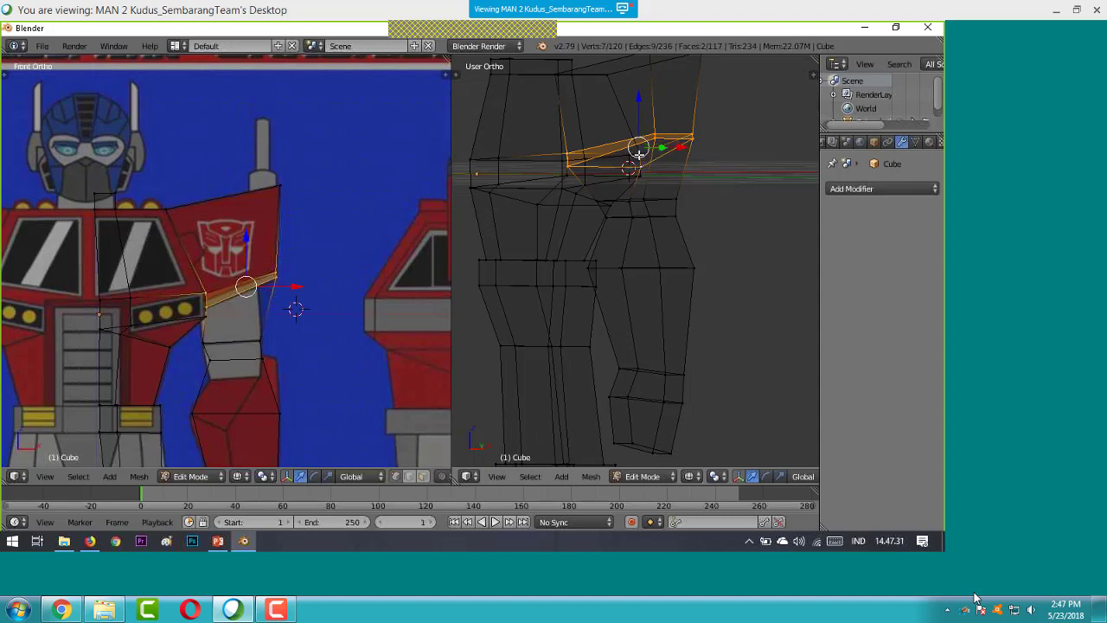
right_click(640, 152, "shift")
- Undo the added vertex selection and the scaling and moves of the shoulder's outer lower vertices
middle_click_drag(721, 141, 603, 145)
key("ctrl+z")
key("ctrl+z")
key("ctrl+z")
key("ctrl+z")
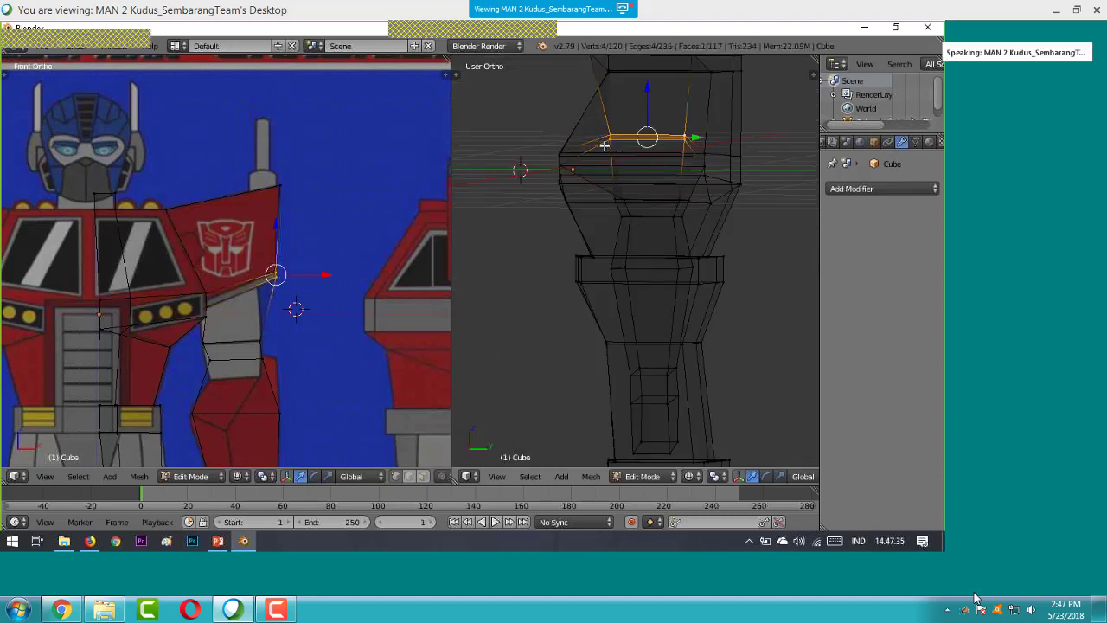
key("ctrl+z")
key("ctrl+z")
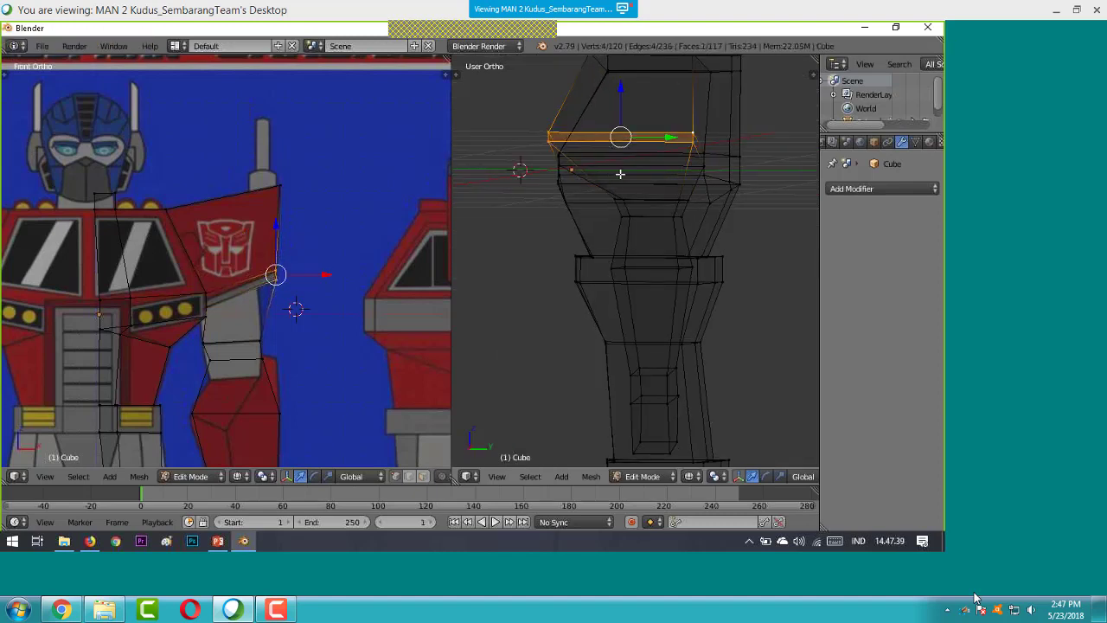
- Add the four inner vertices of the shoulder's lower edge to the selection and restore the right side view
middle_click_drag(620, 173, 544, 168)
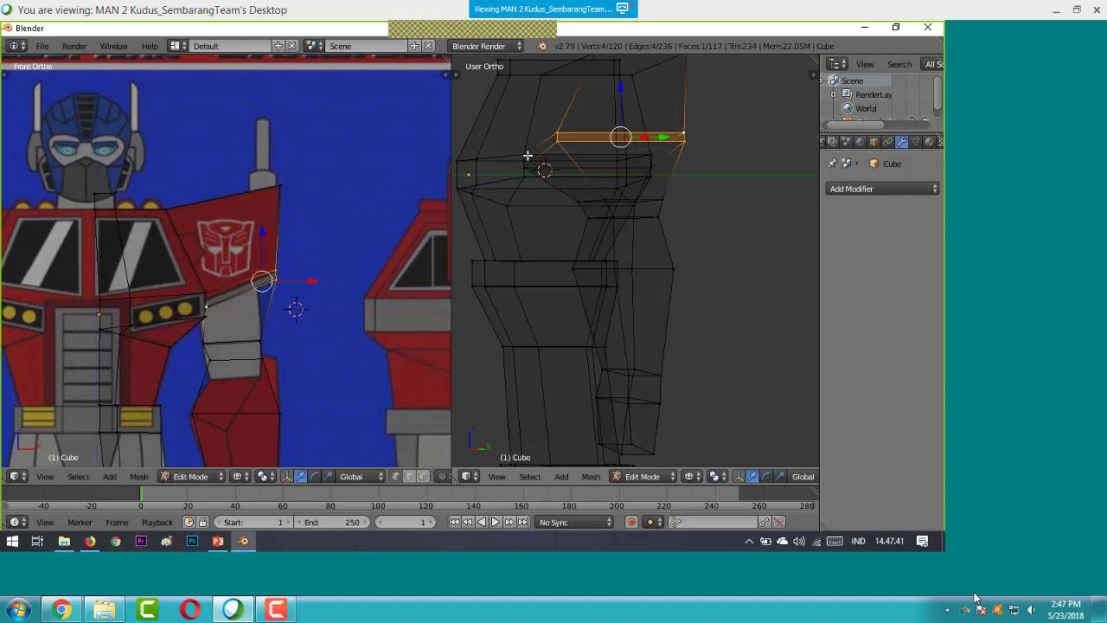
right_click(649, 164, "shift")
right_click(650, 164, "shift")
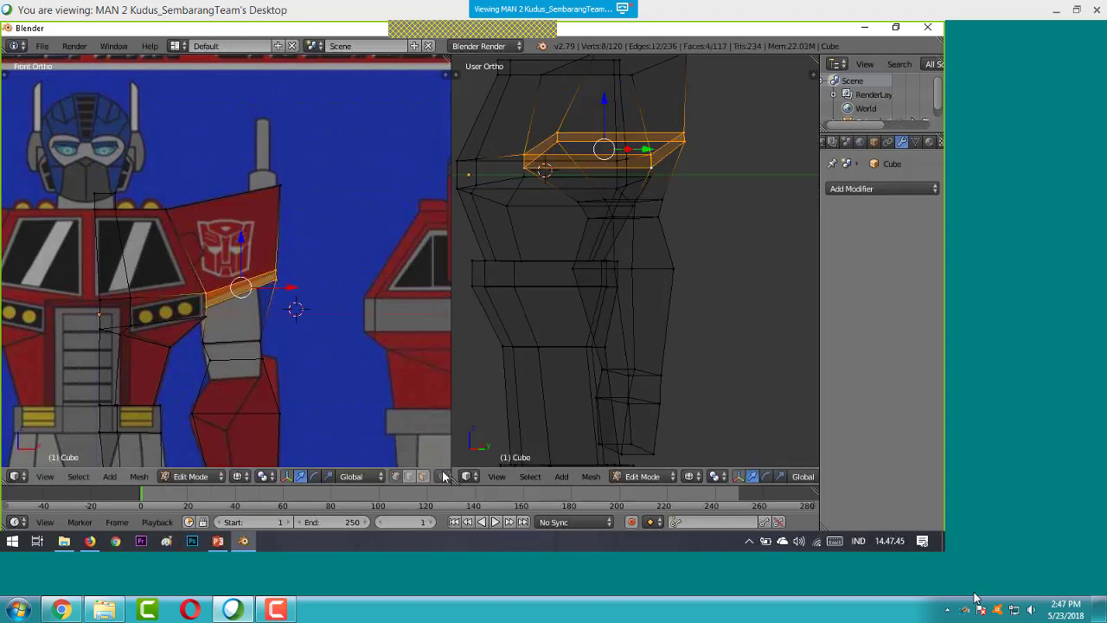
left_click(492, 481)
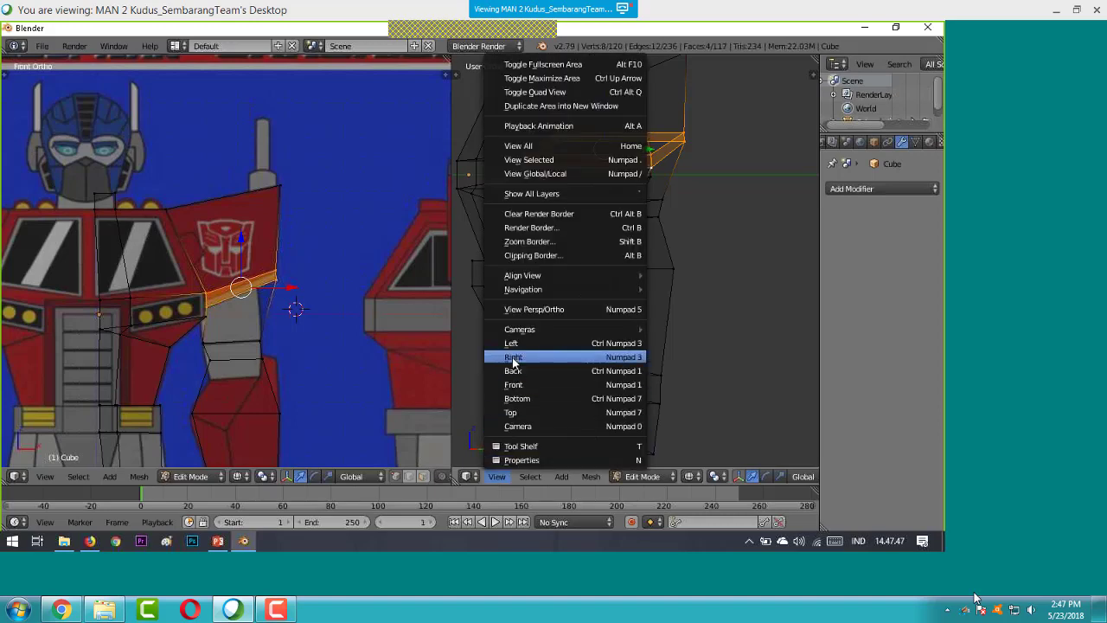
left_click(523, 360)
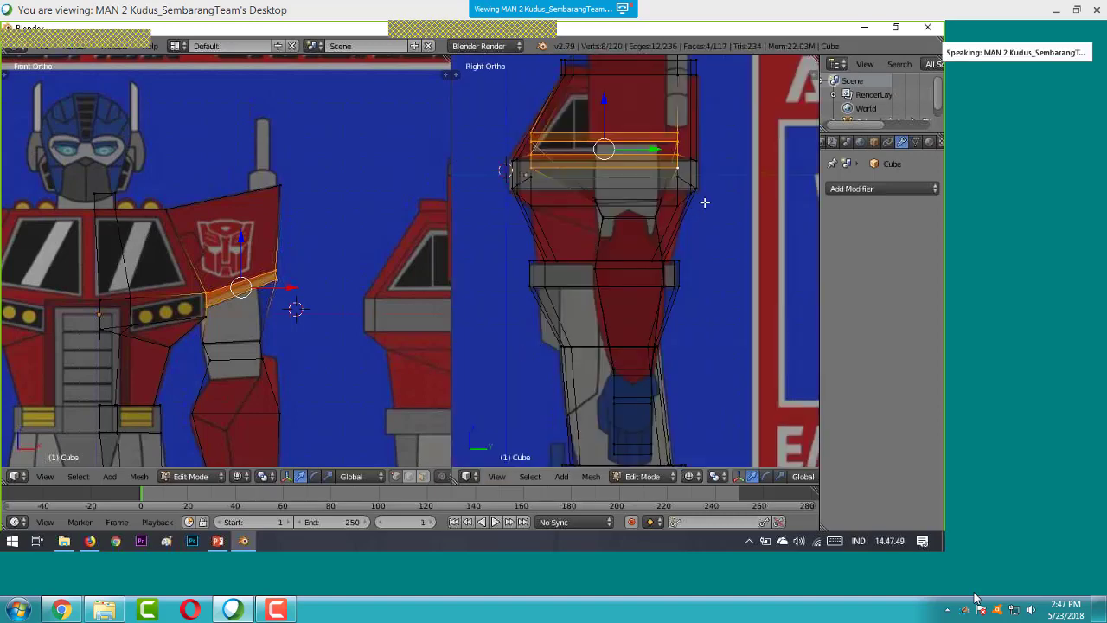
- Shrink the eight selected shoulder vertices to the grey upper arm's width and move them about 0.12 along Y to centre them over it
key("s")
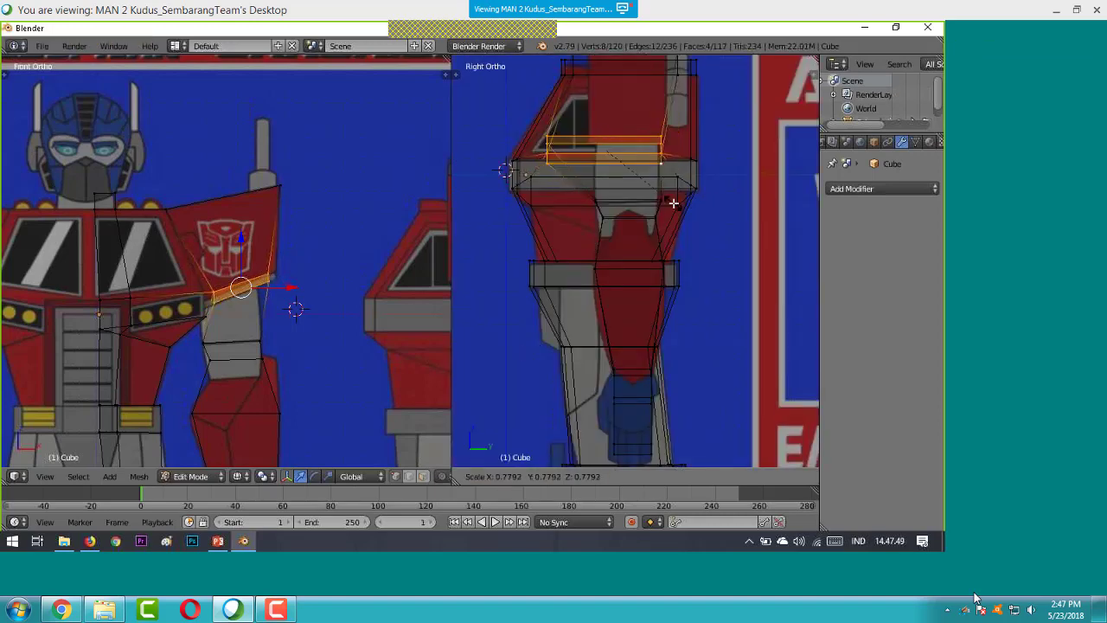
left_click(615, 199)
key("g")
key("y")
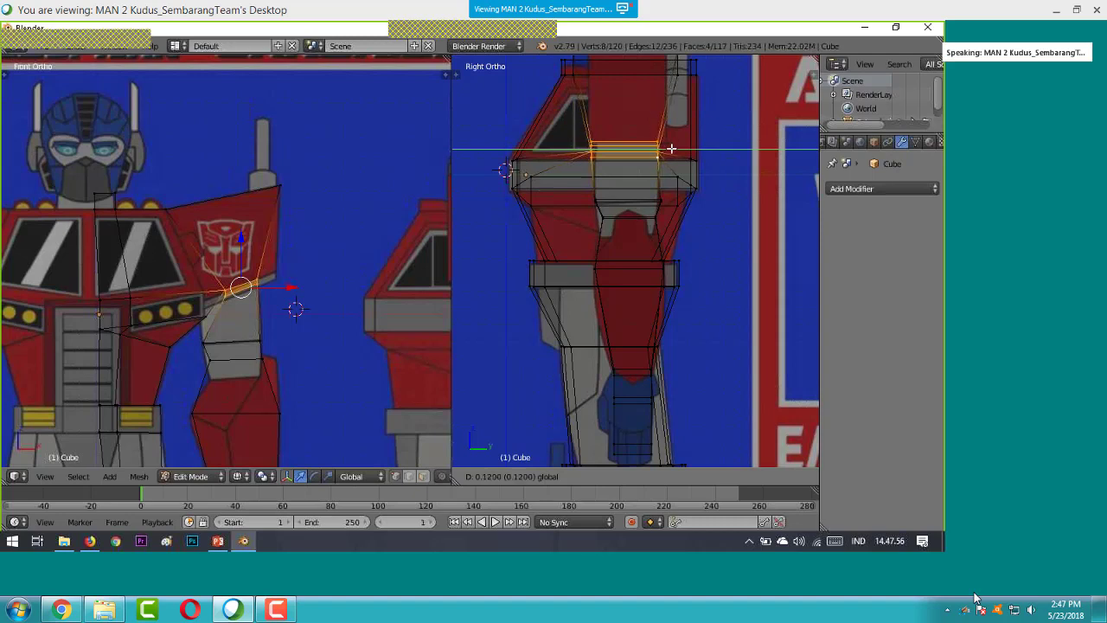
left_click(673, 149)
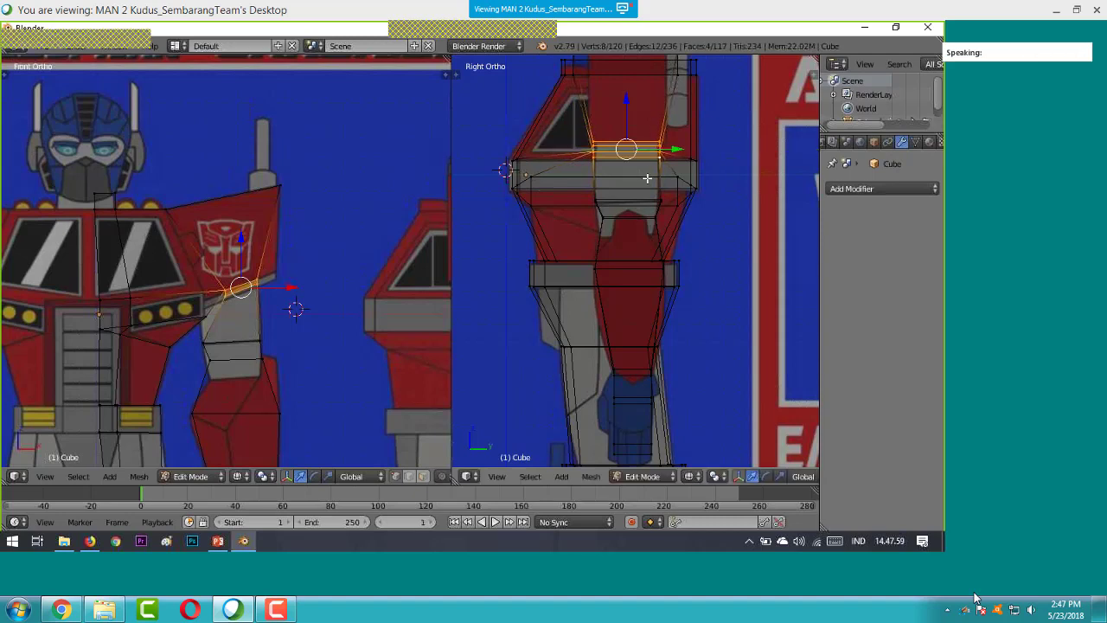
- Widen the selected vertices along X by about 1.65 in the front view and shift them along X to the arm's inner edge
scroll(647, 178, "up", 2)
scroll(647, 178, "down", 3)
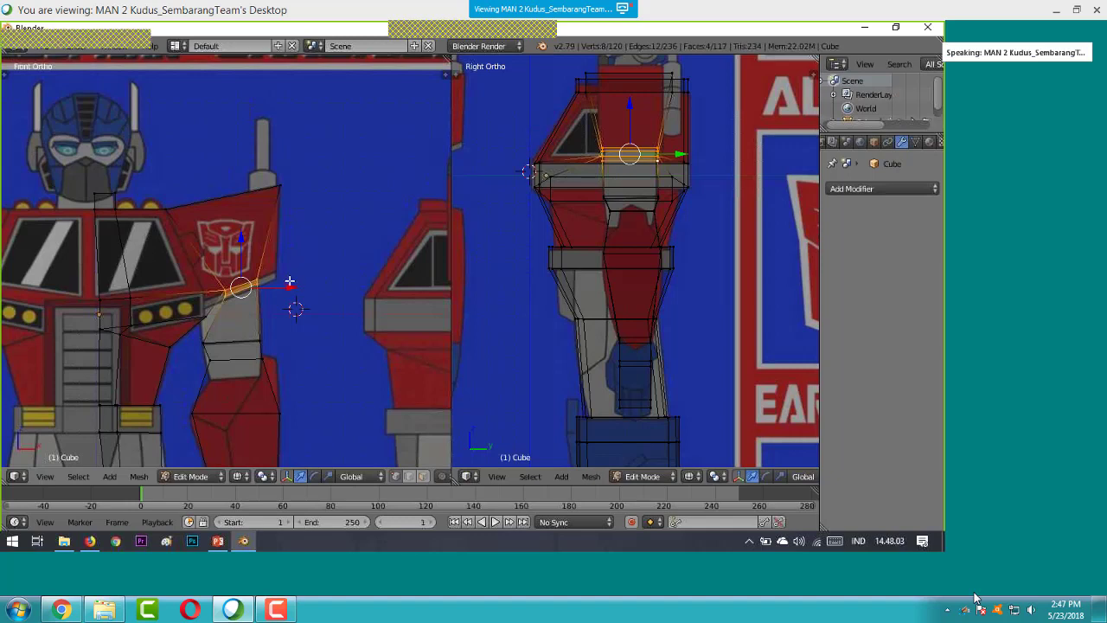
key("x")
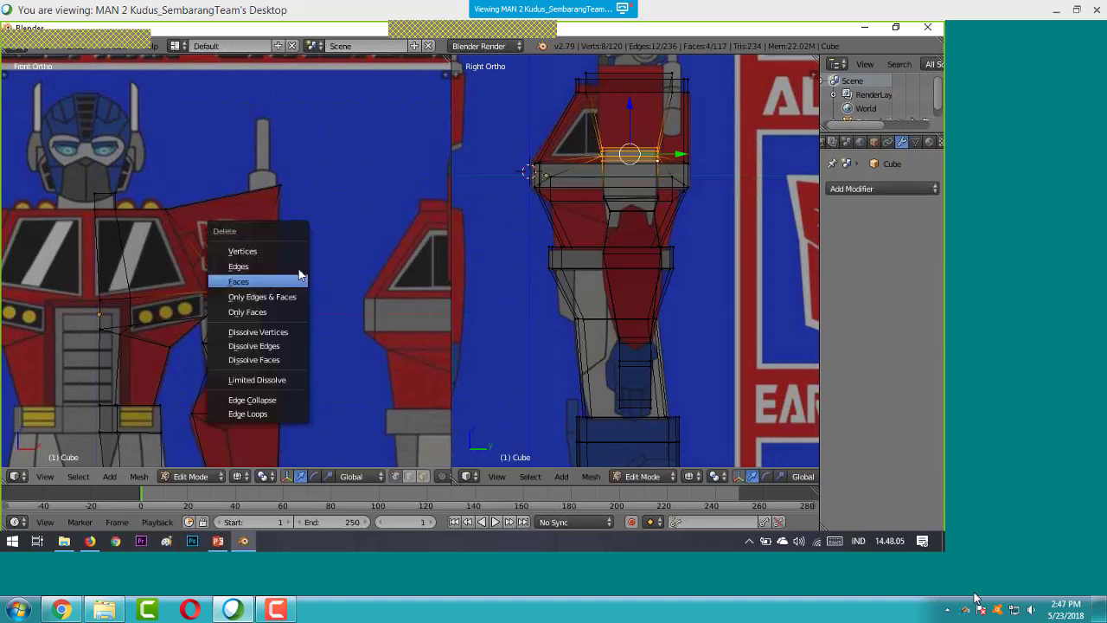
key("Escape")
key("s")
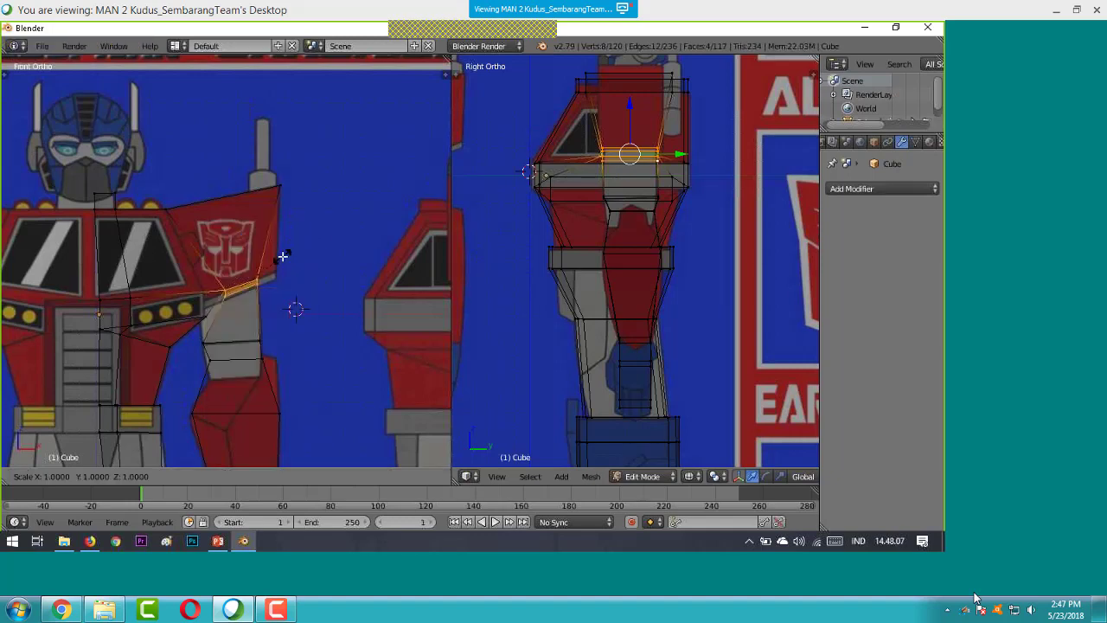
key("x")
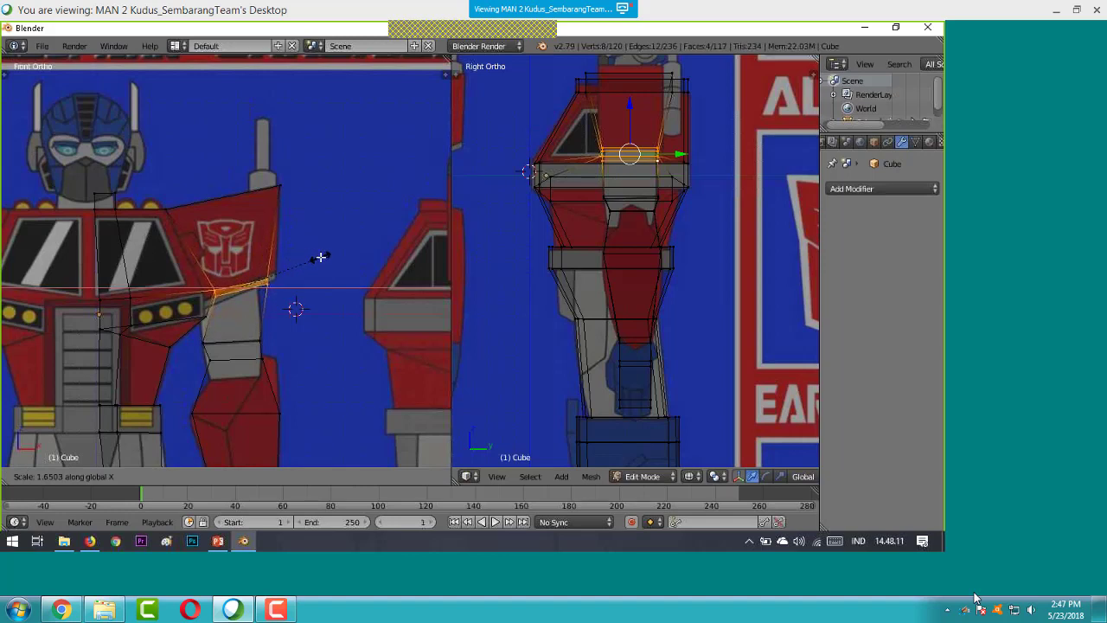
left_click(319, 256)
left_click_drag(297, 285, 285, 285)
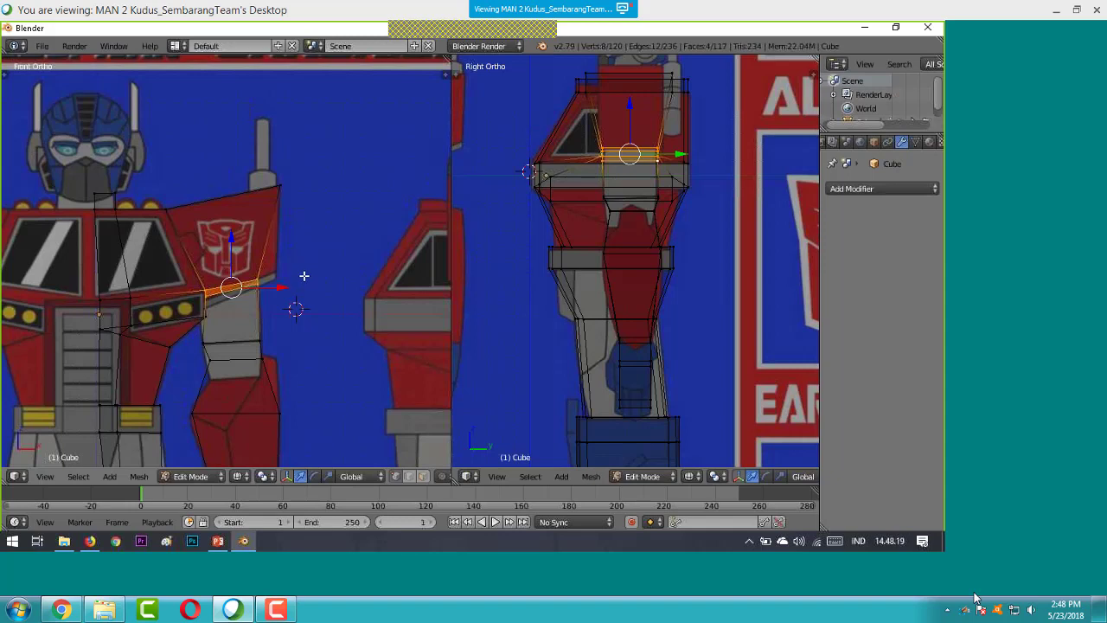
- Select the four outer vertices of the shoulder's lower edge and move them outward to the shoulder's outer corner in the front reference
key("a")
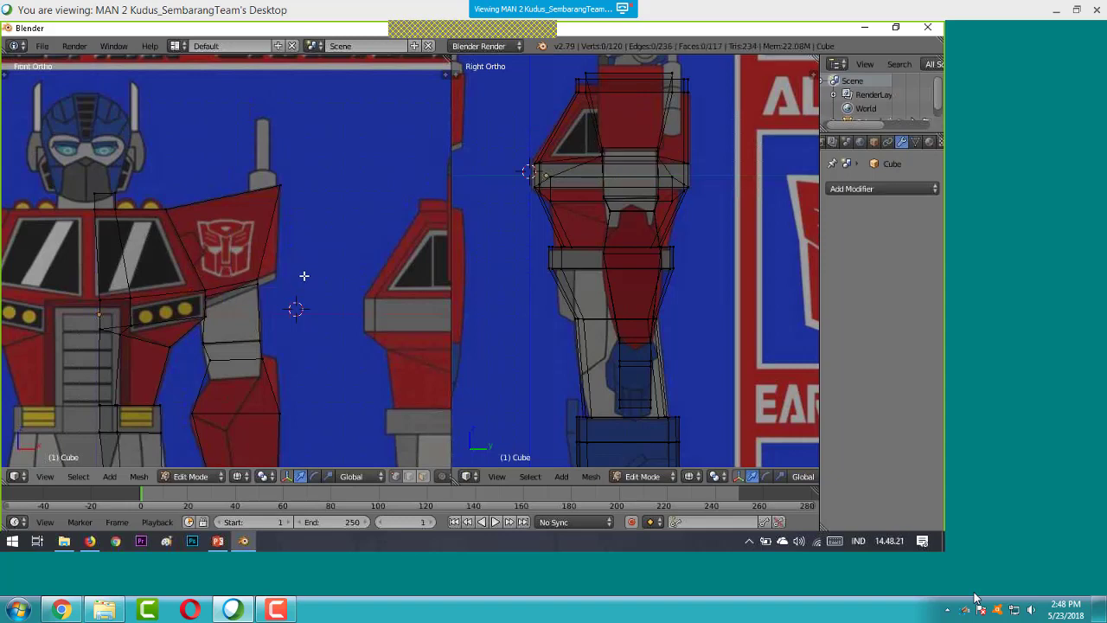
right_click(257, 278)
right_click(258, 282, "shift")
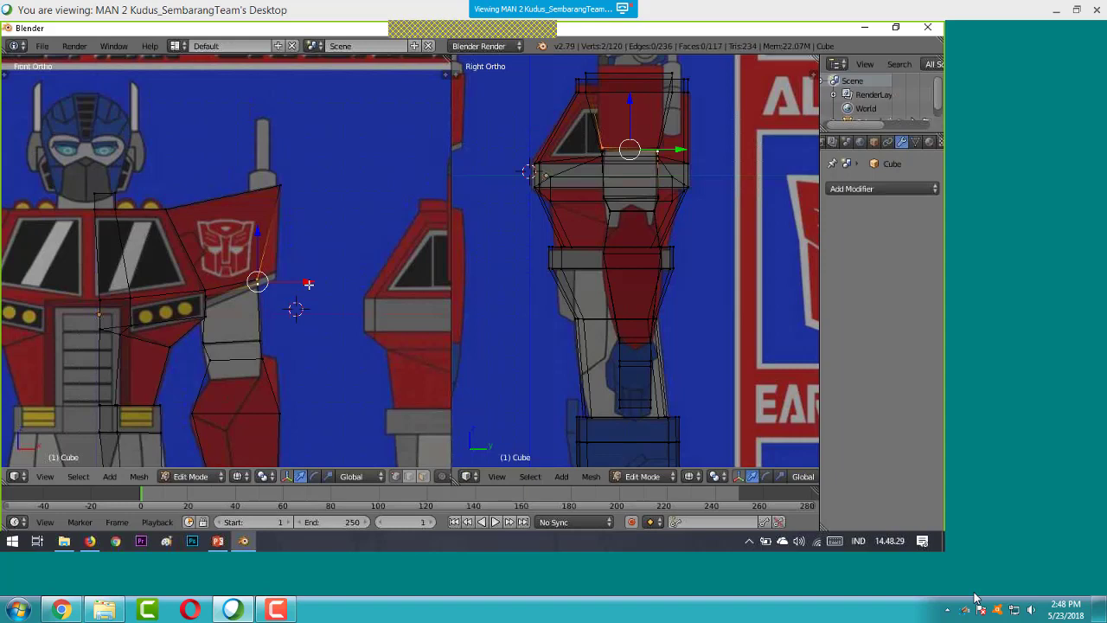
key("a")
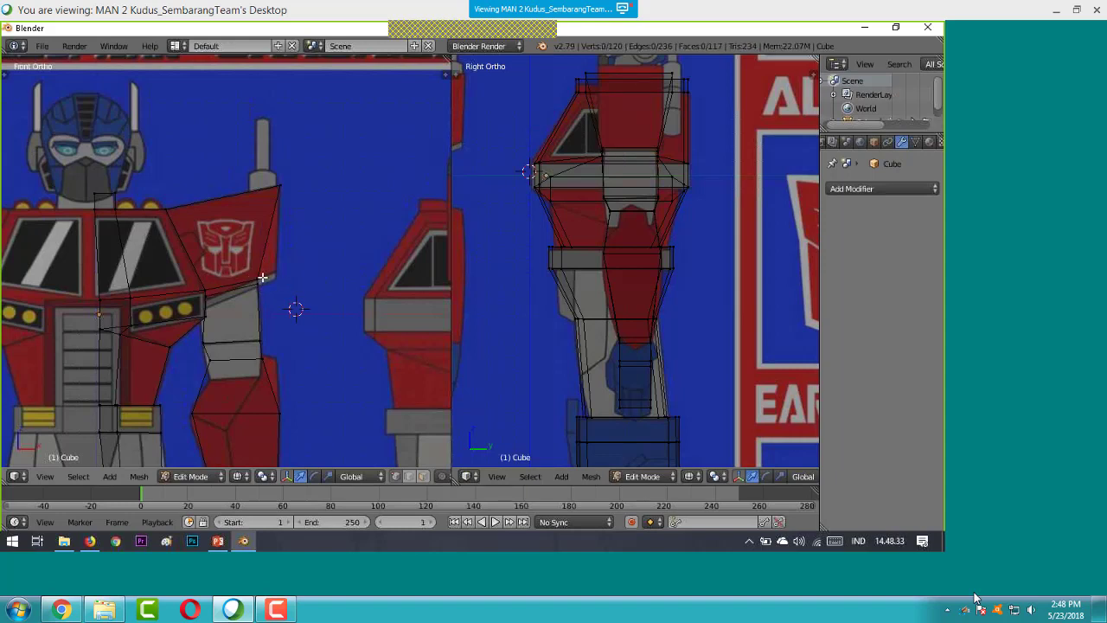
key("b")
left_click_drag(252, 270, 275, 296)
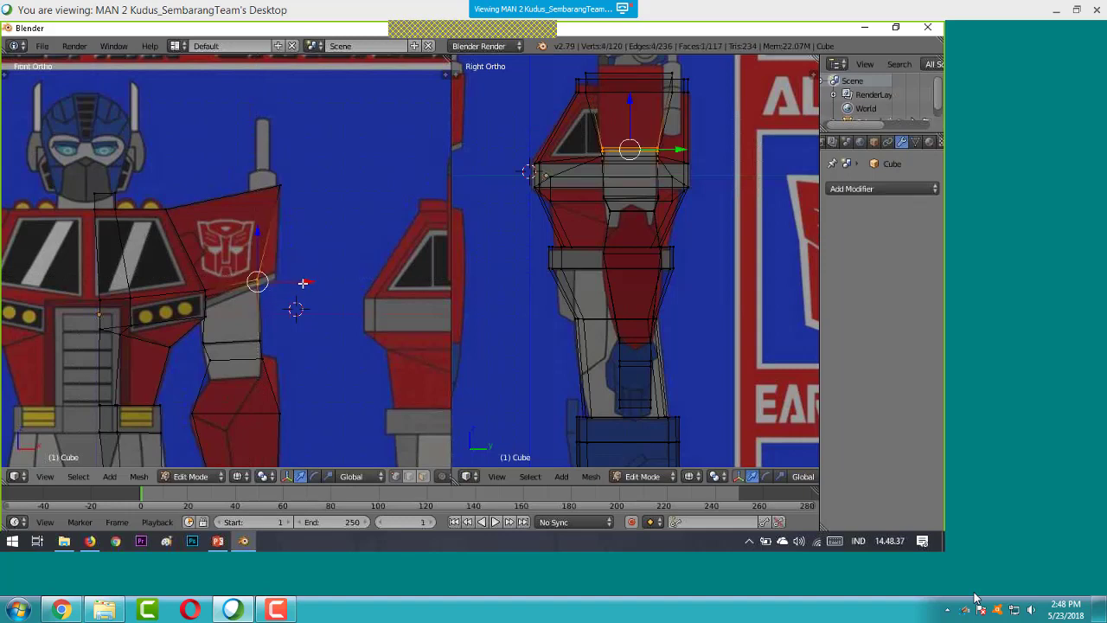
left_click_drag(303, 282, 320, 273)
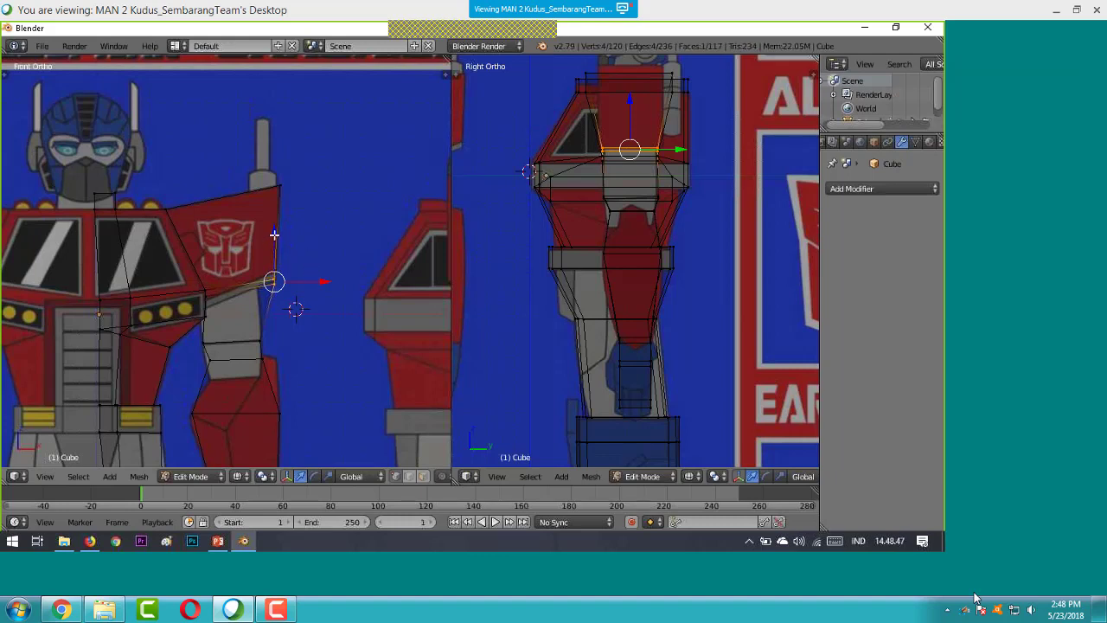
left_click_drag(274, 233, 274, 234)
key("a")
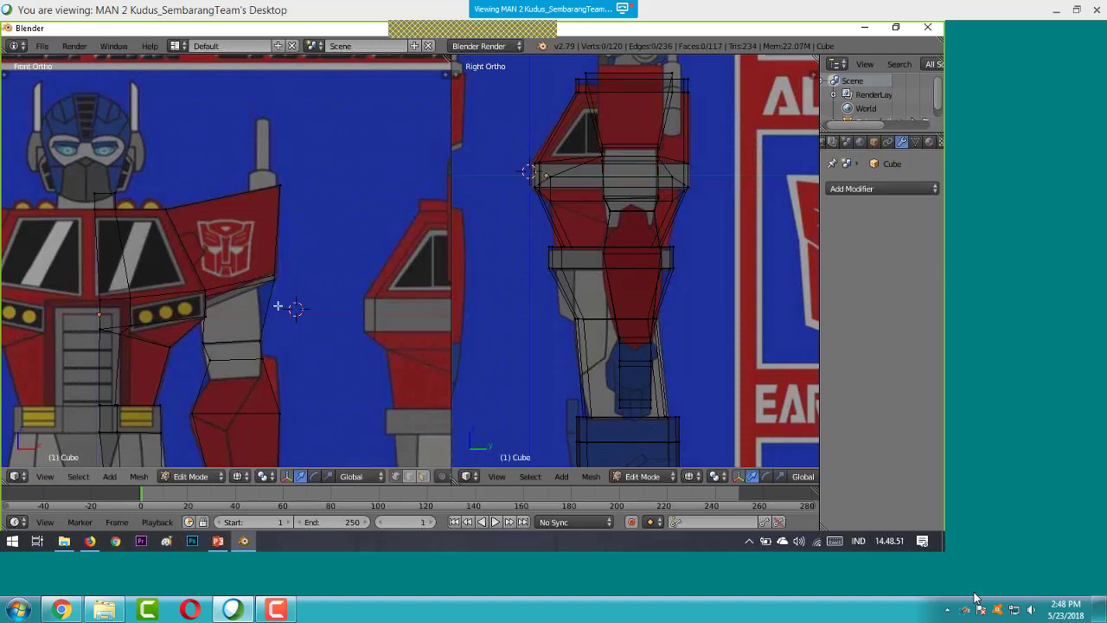
- Cut an edge loop around the upper arm and slide it up towards the shoulder's lower edge
key("ctrl+r")
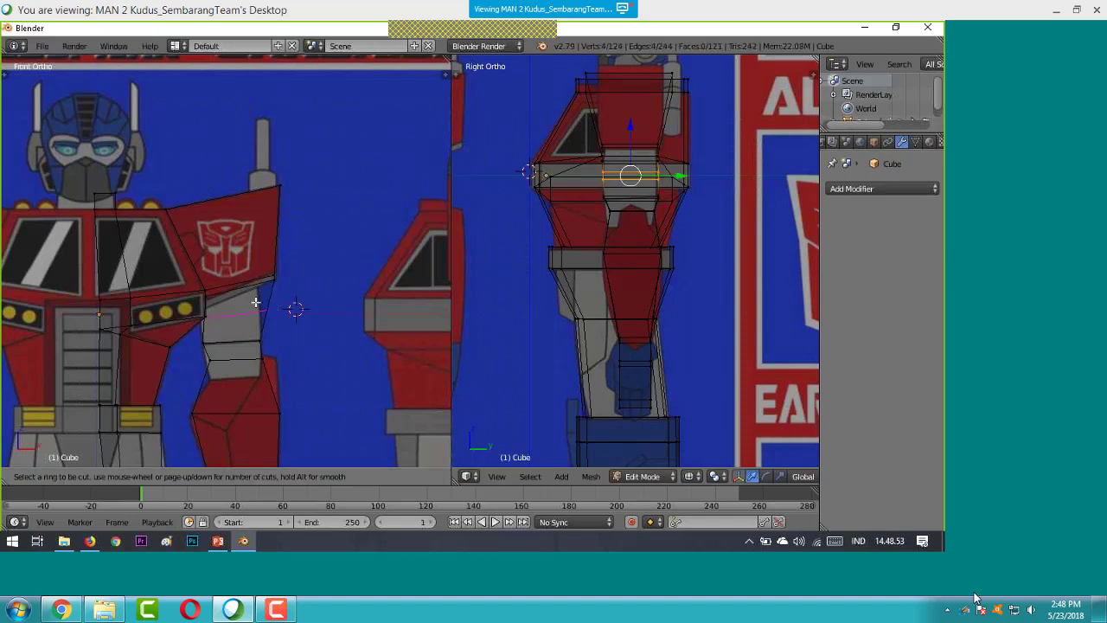
left_click(256, 300)
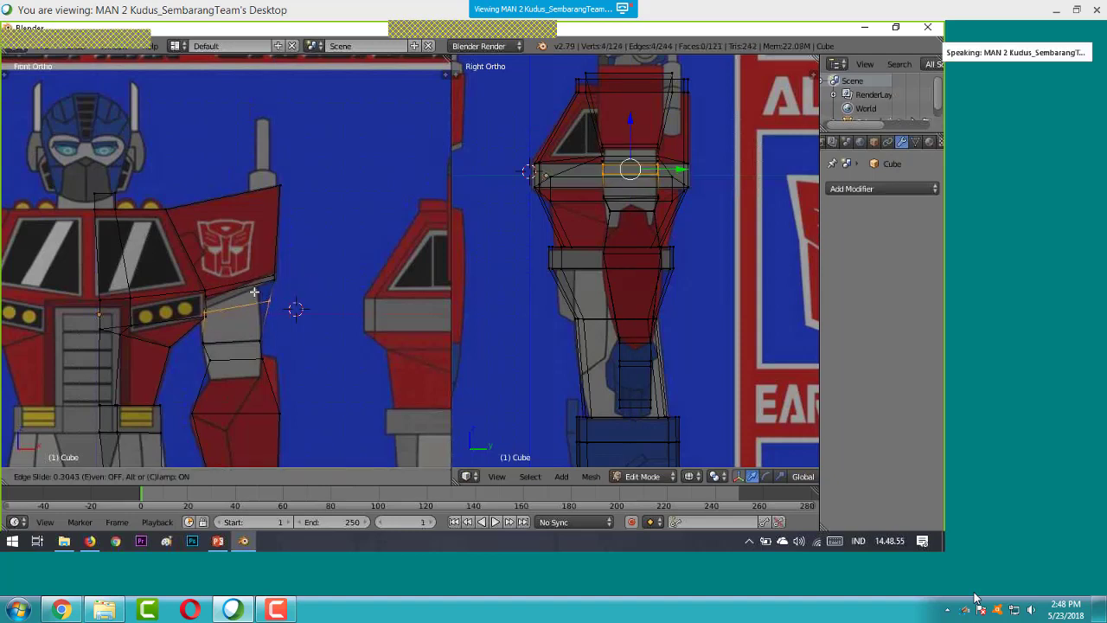
left_click(255, 292)
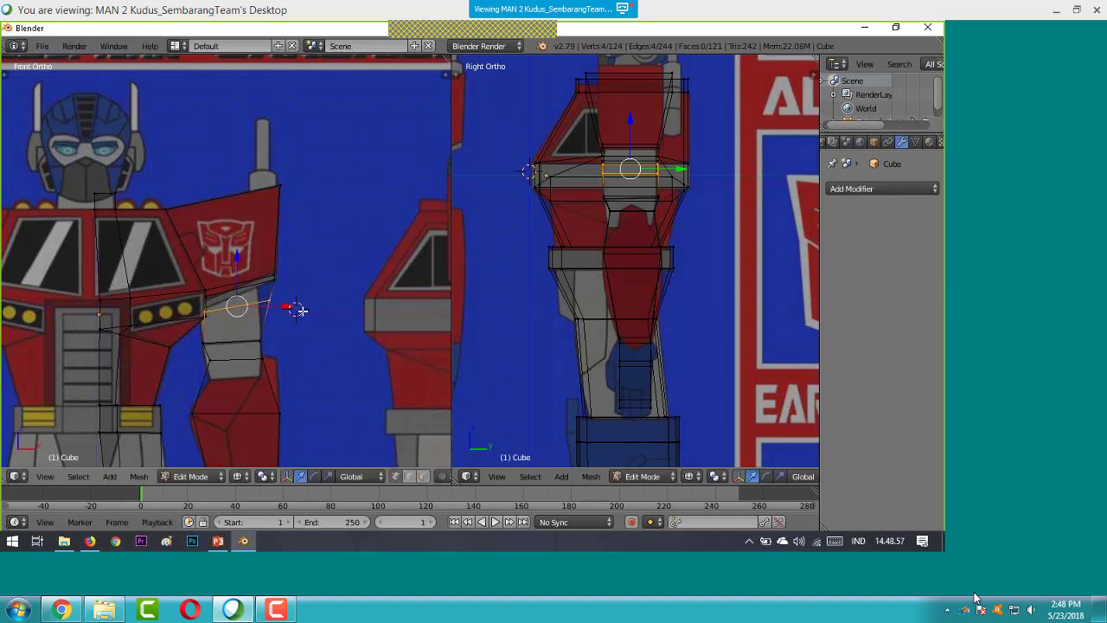
key("a")
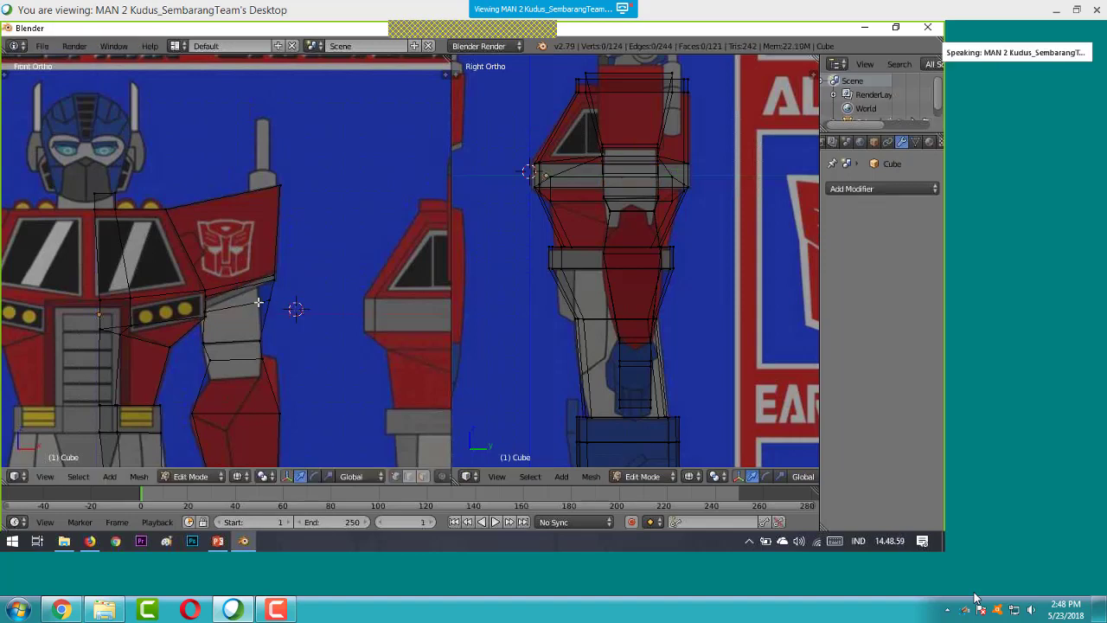
- Move the outer two vertices of the new arm loop inward and up to where the grey arm meets the shoulder
key("b")
left_click_drag(257, 302, 255, 240)
key("z")
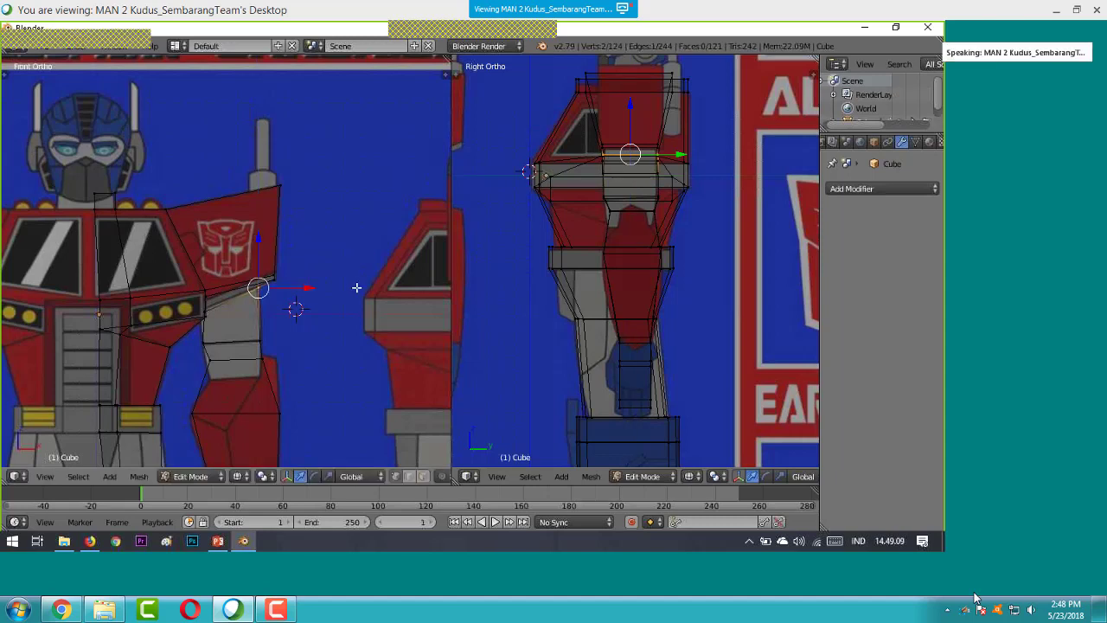
key("a")
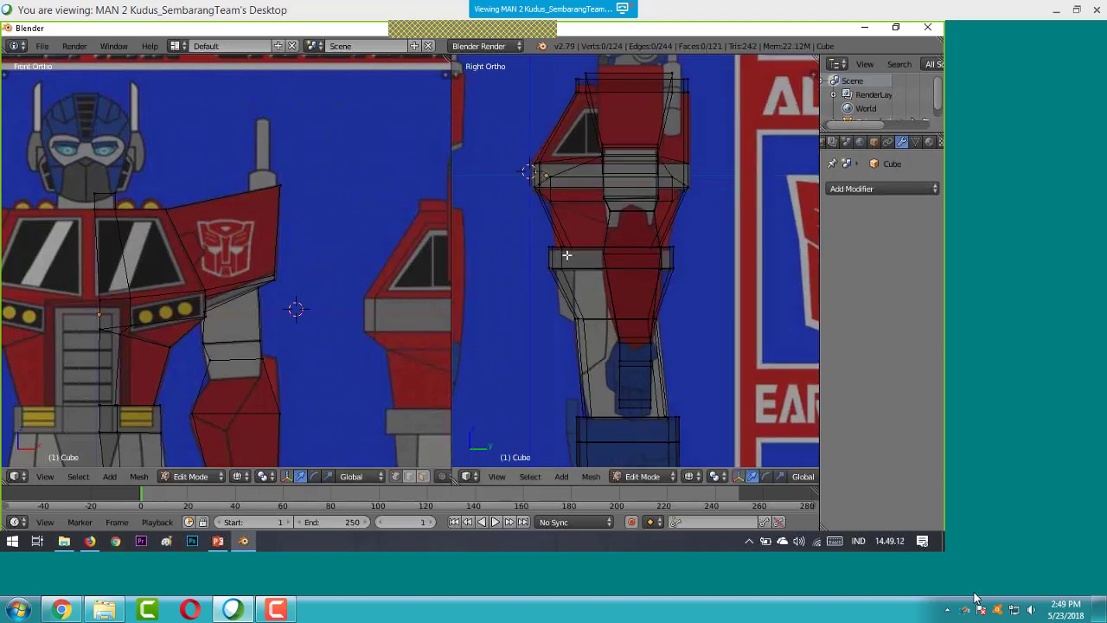
scroll(567, 256, "down", 2)
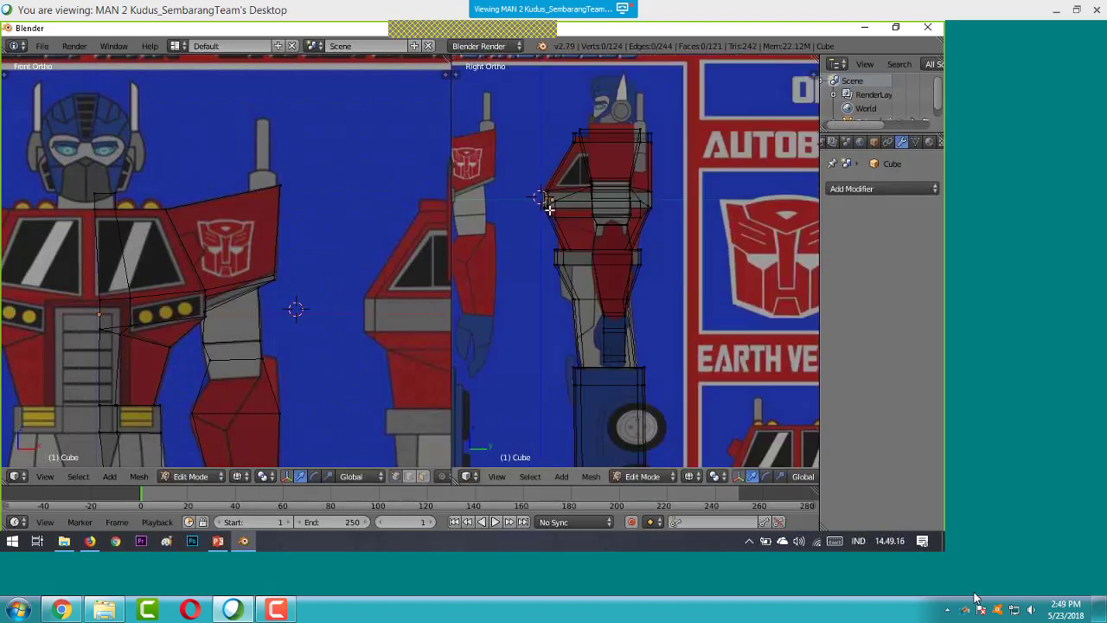
right_click(281, 183)
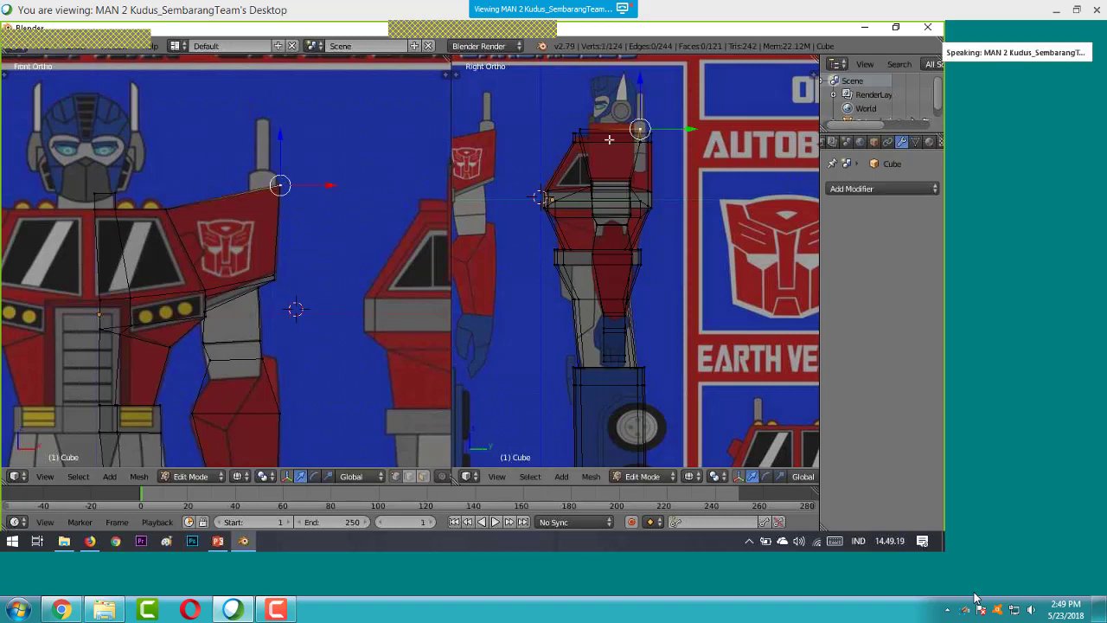
key("b")
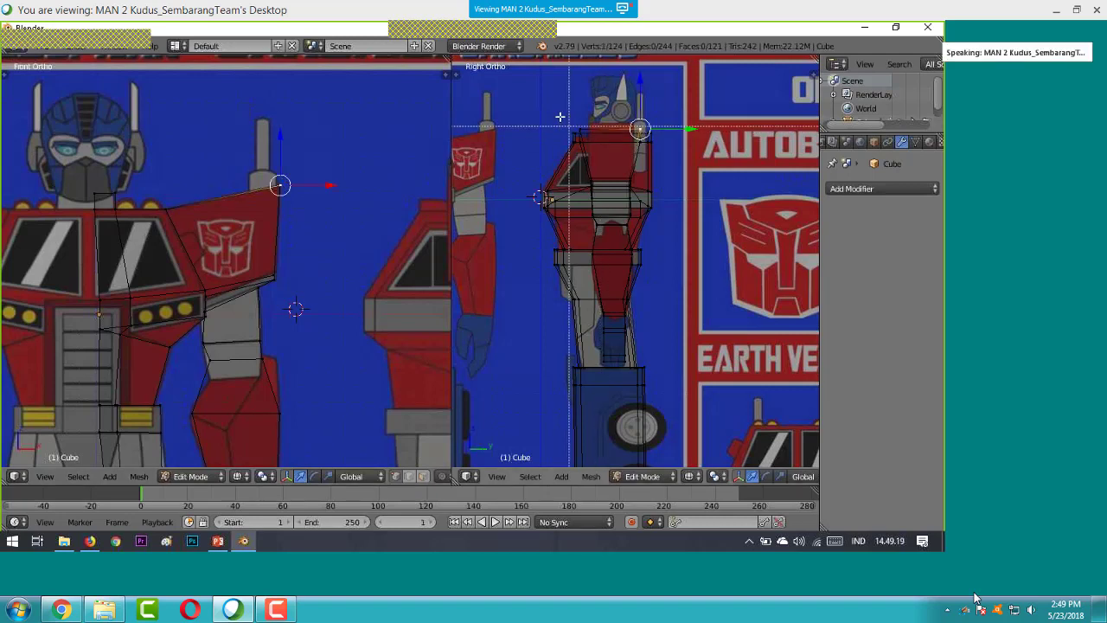
left_click_drag(561, 117, 655, 150)
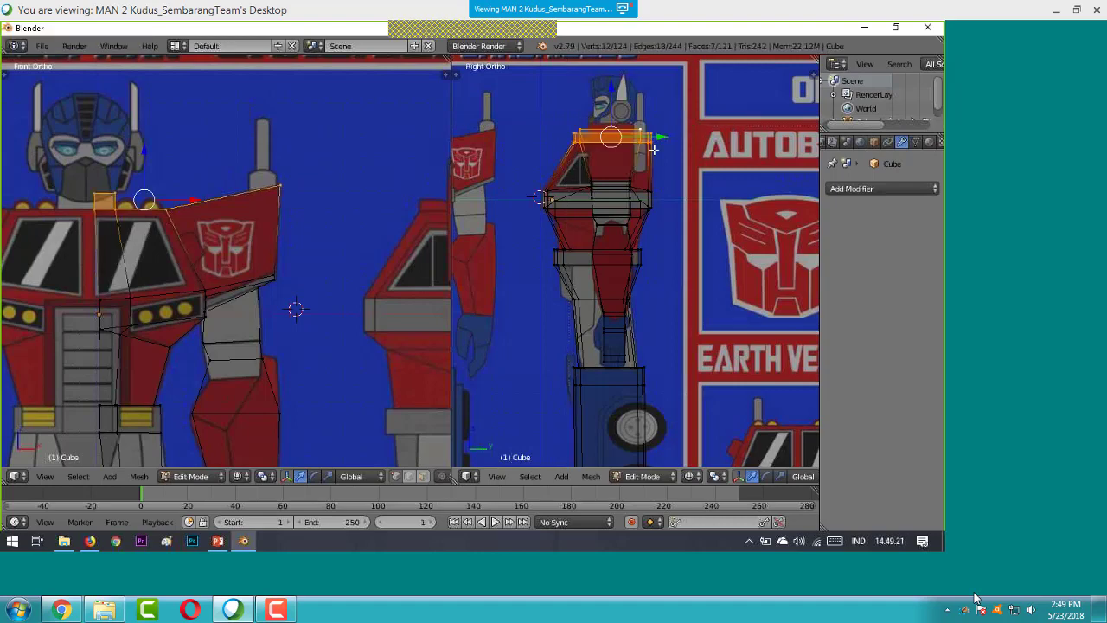
key("a")
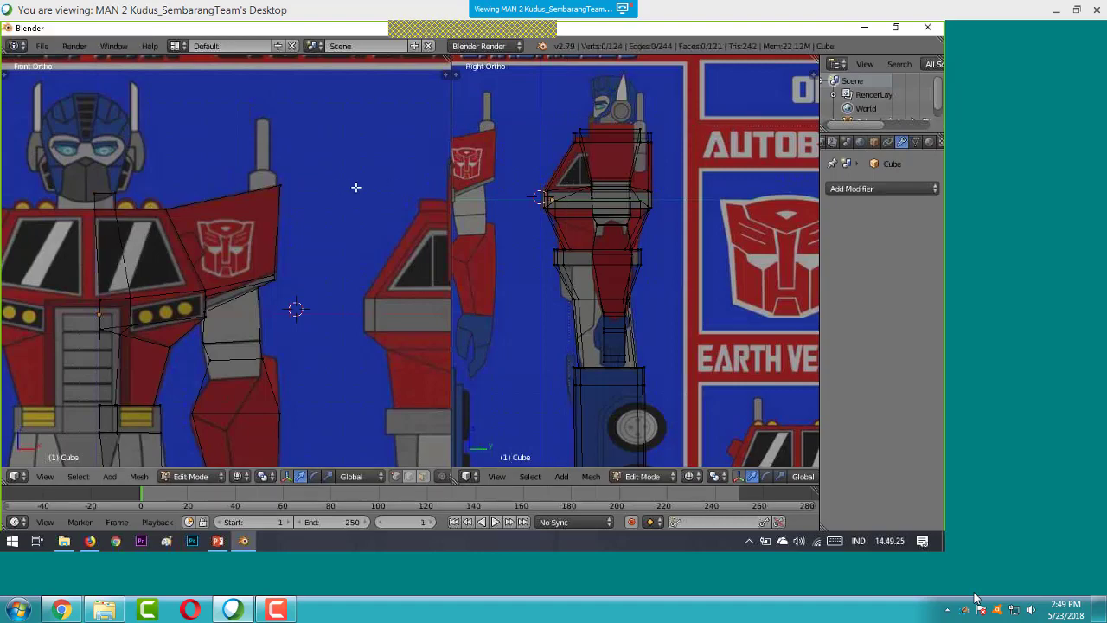
- Scale the four vertices of the shoulder's top face to about 0.75 in the side view and shift them slightly back along Y
middle_click_drag(355, 187, 58, 441)
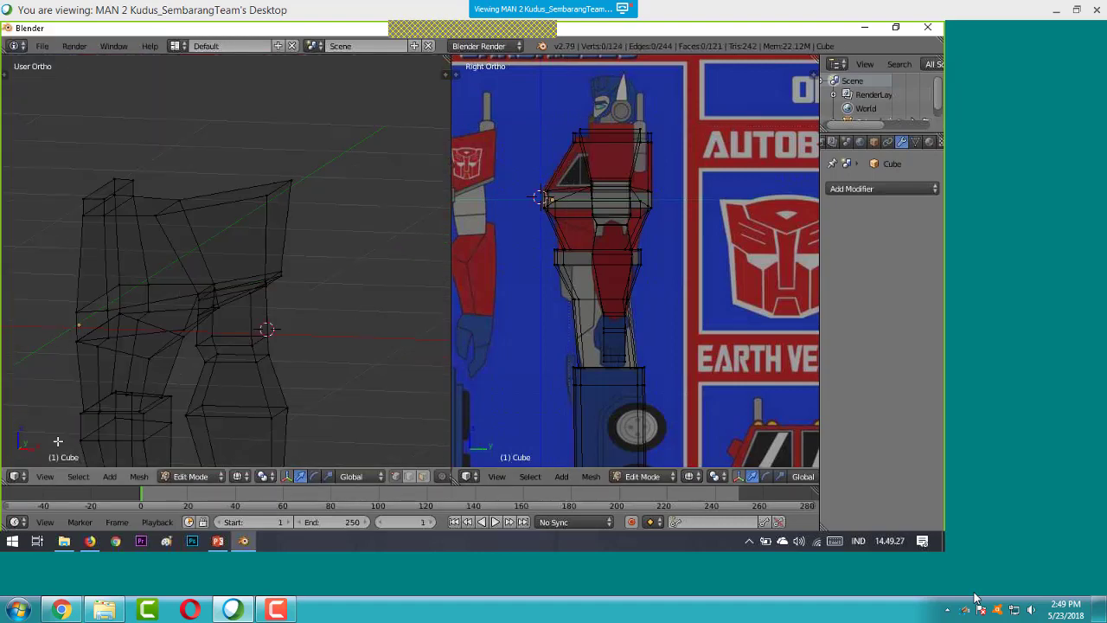
left_click(46, 477)
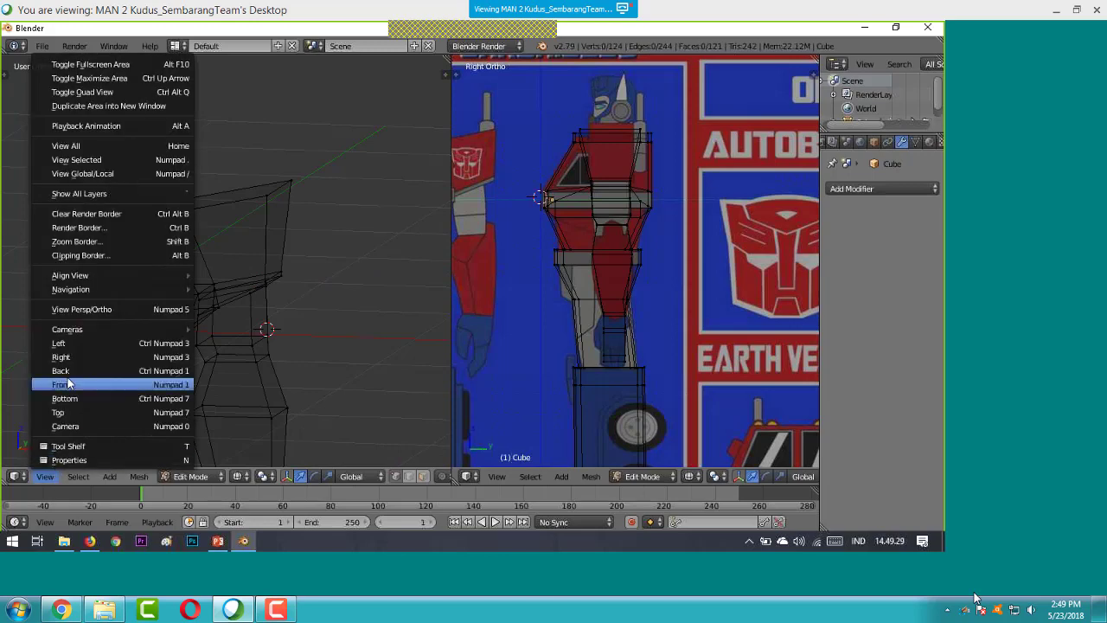
left_click(54, 383)
scroll(511, 226, "up", 2)
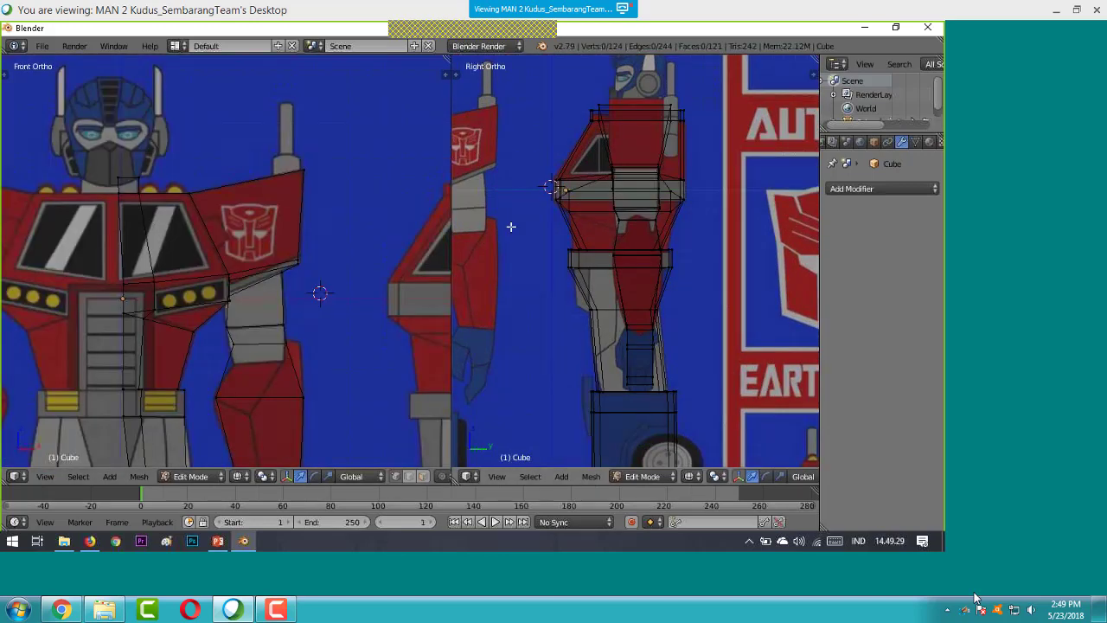
scroll(511, 227, "up", 2)
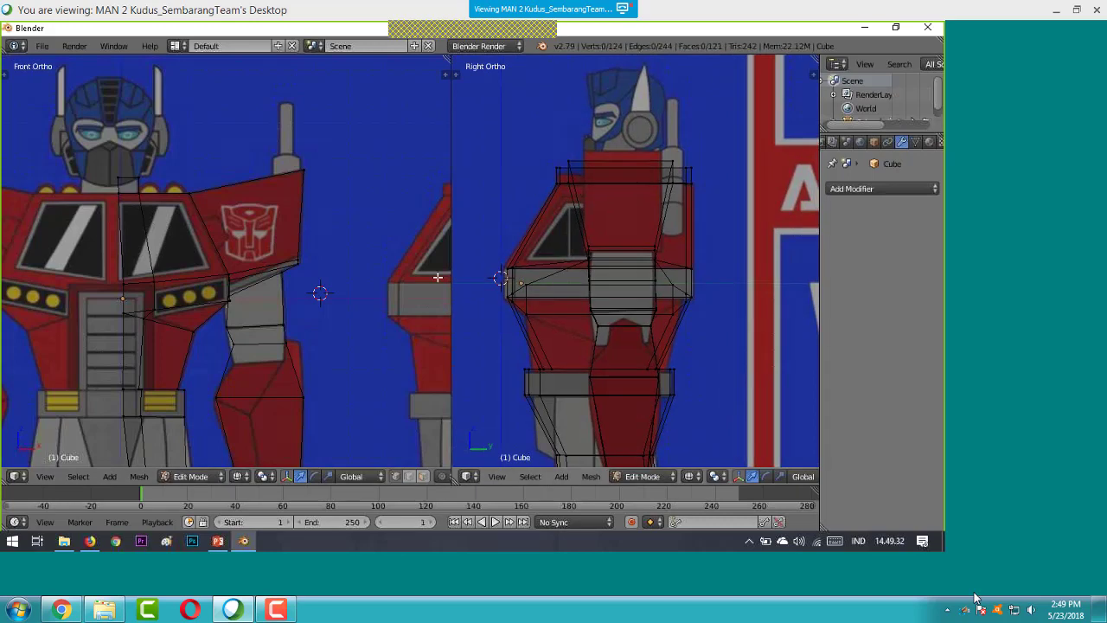
scroll(492, 249, "up", 2)
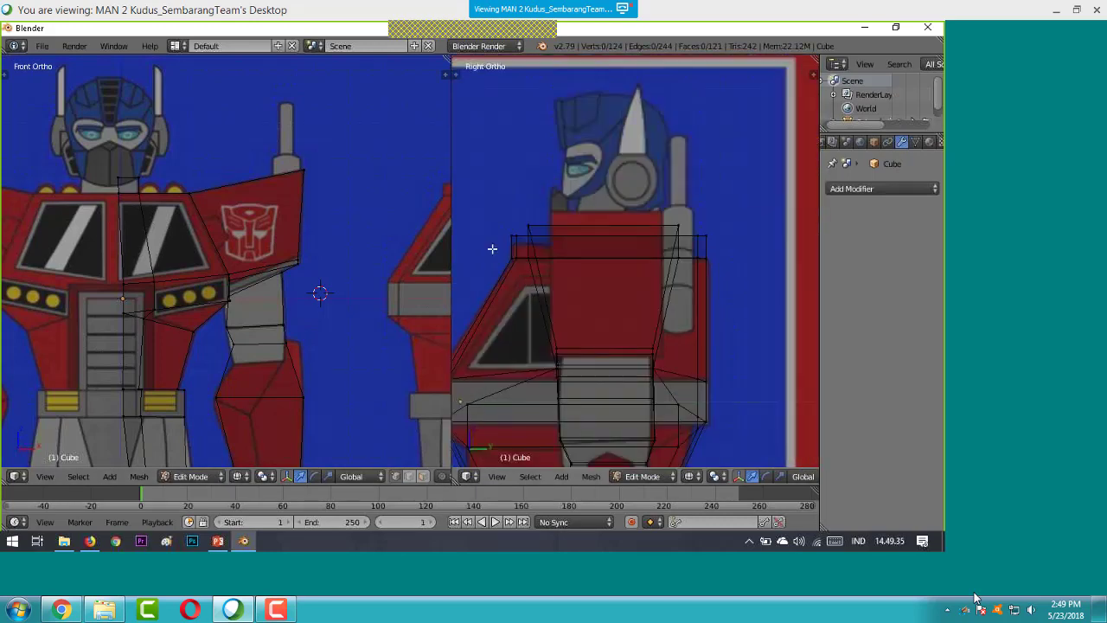
scroll(492, 248, "up", 1)
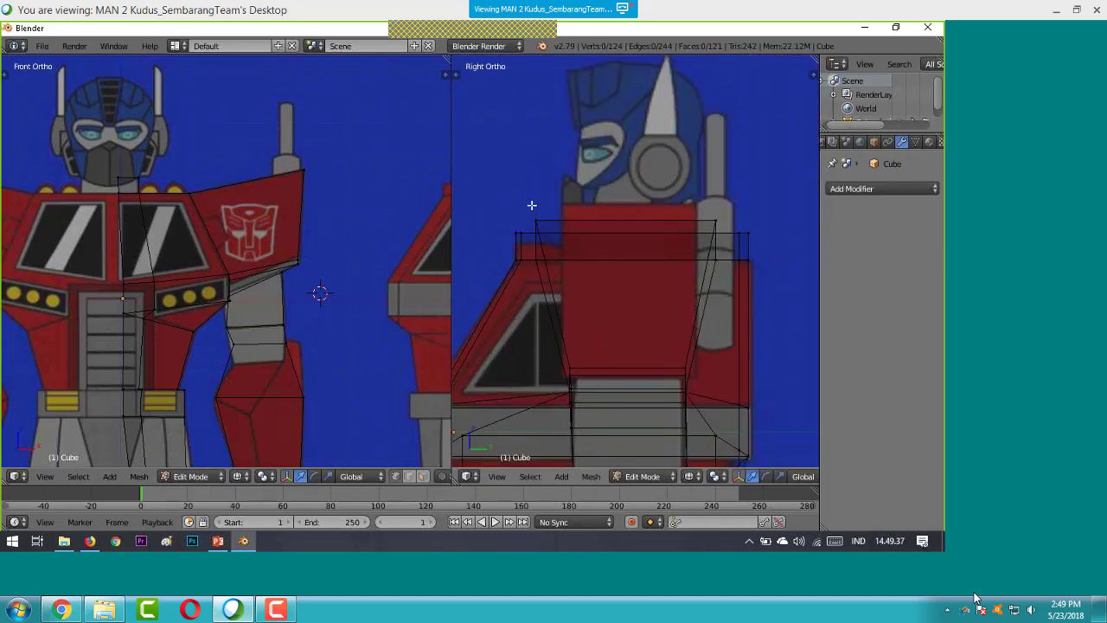
key("b")
left_click_drag(534, 212, 730, 270)
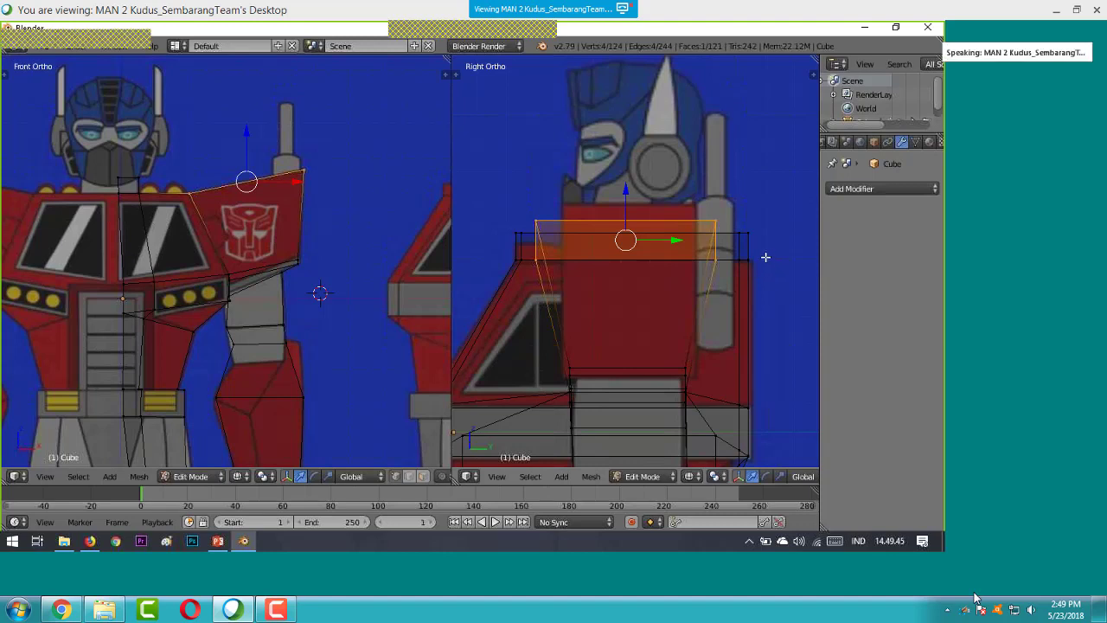
key("s")
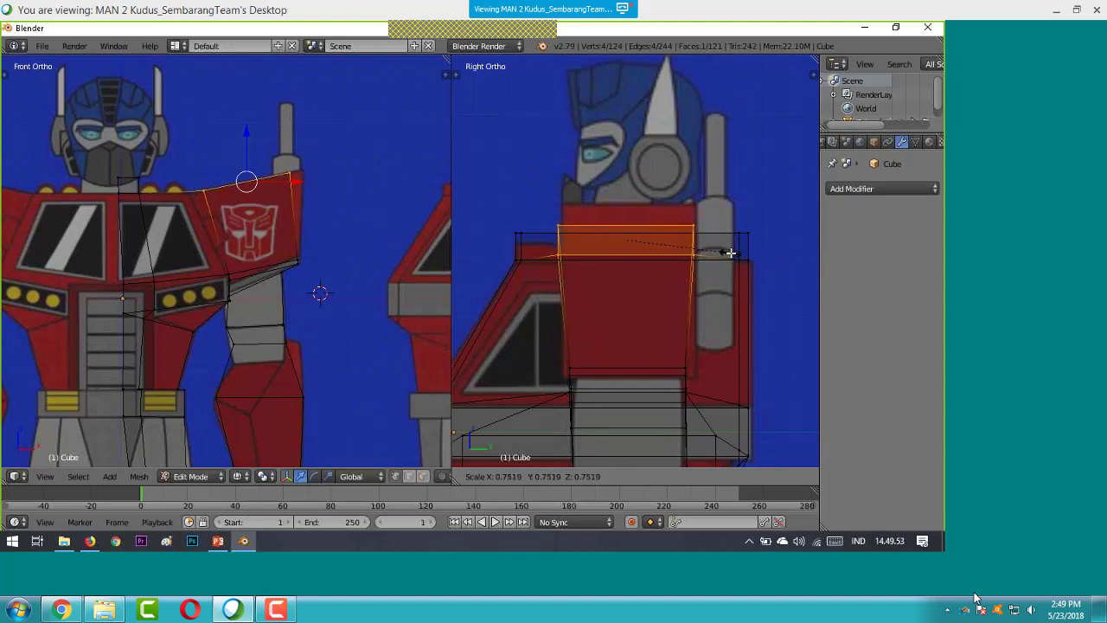
left_click(730, 253)
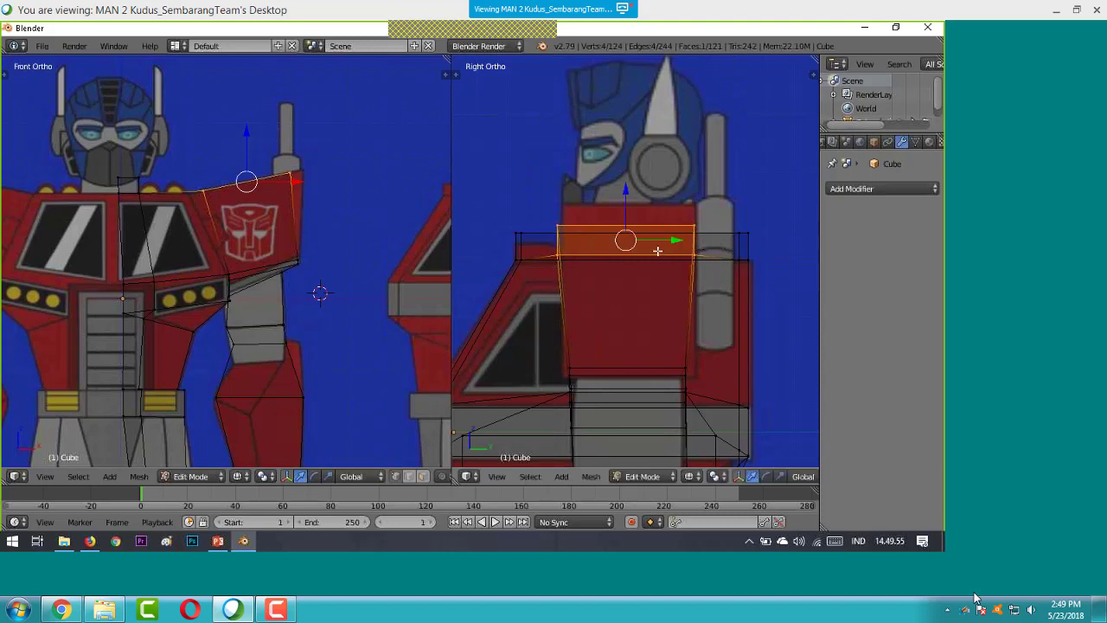
left_click_drag(674, 240, 677, 240)
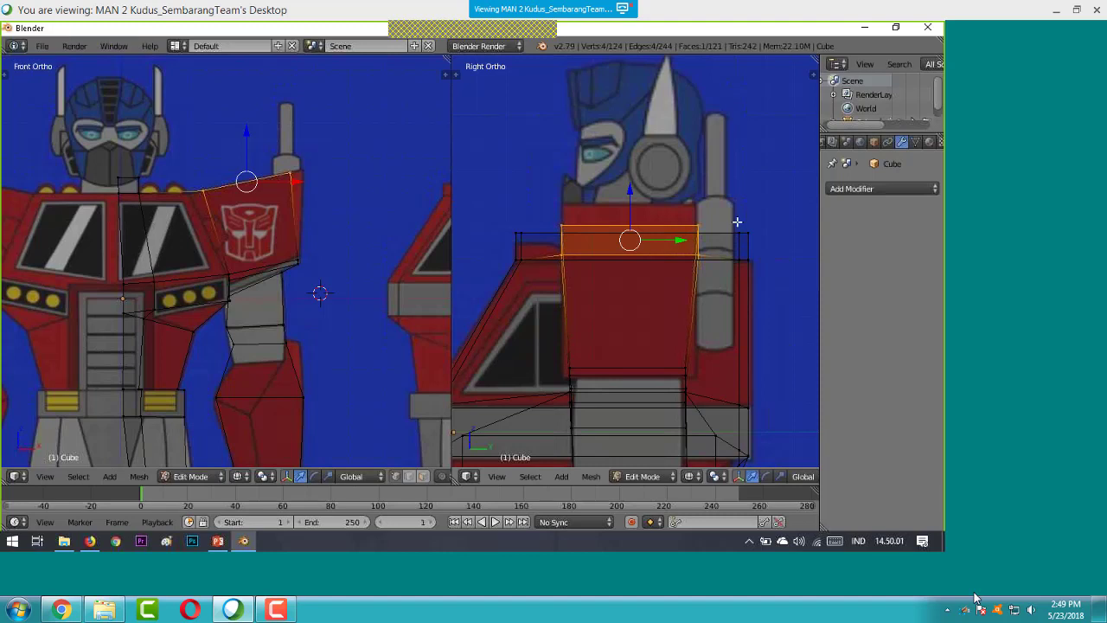
- Clear the selection and examine the torso and arm mesh from an angle and against the front and side references
middle_click_drag(745, 210, 773, 182)
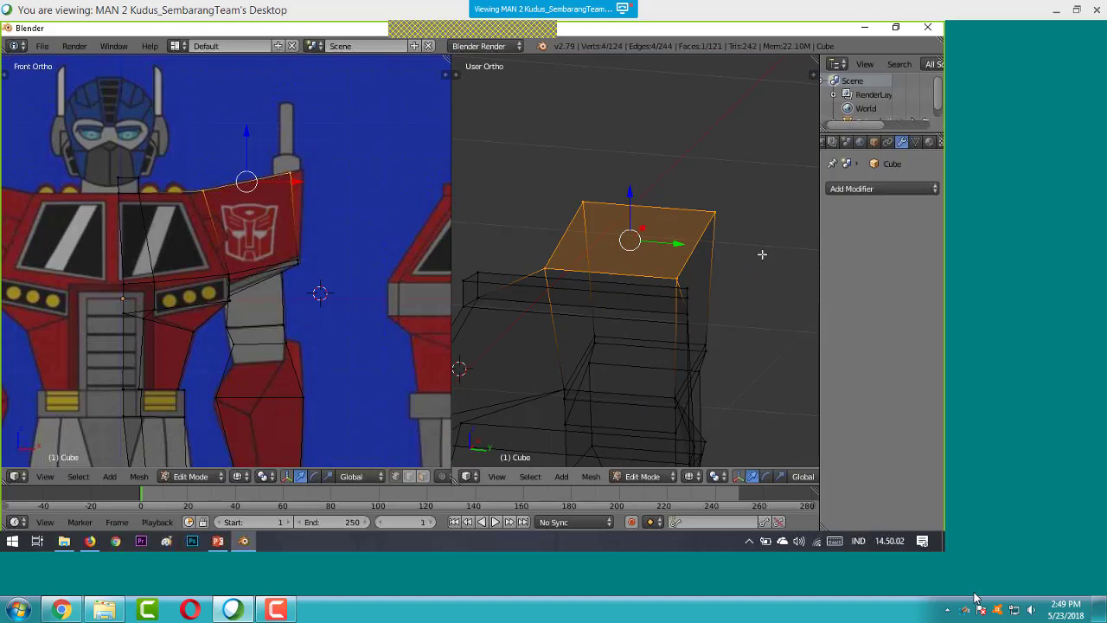
key("a")
middle_click_drag(762, 254, 724, 327)
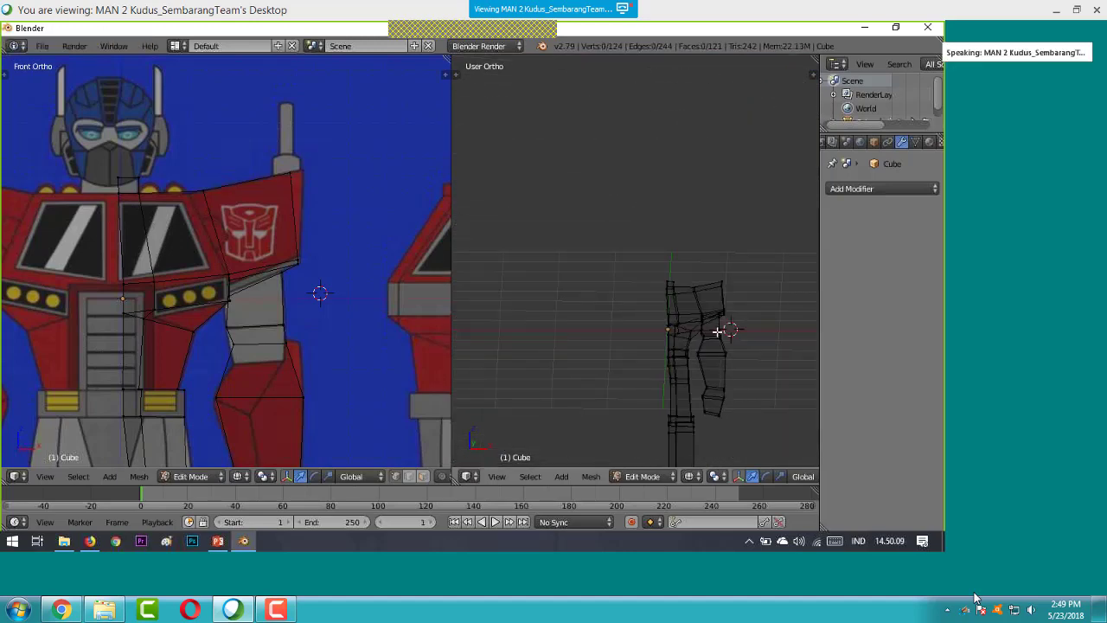
scroll(376, 324, "down", 4)
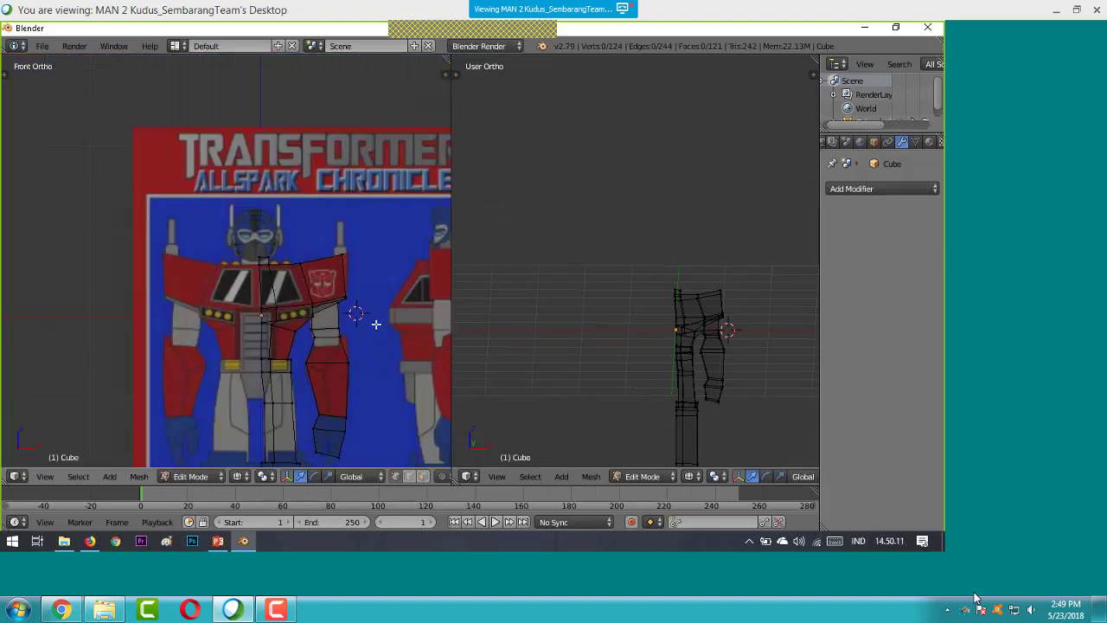
middle_click_drag(631, 339, 662, 340)
scroll(660, 342, "up", 2)
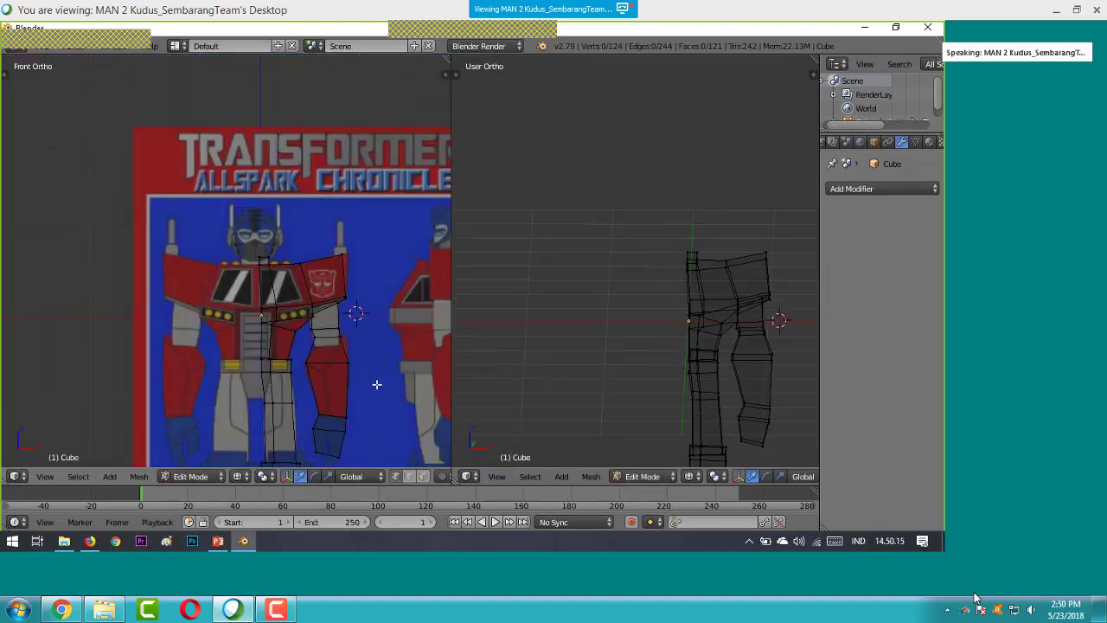
scroll(377, 383, "down", 5)
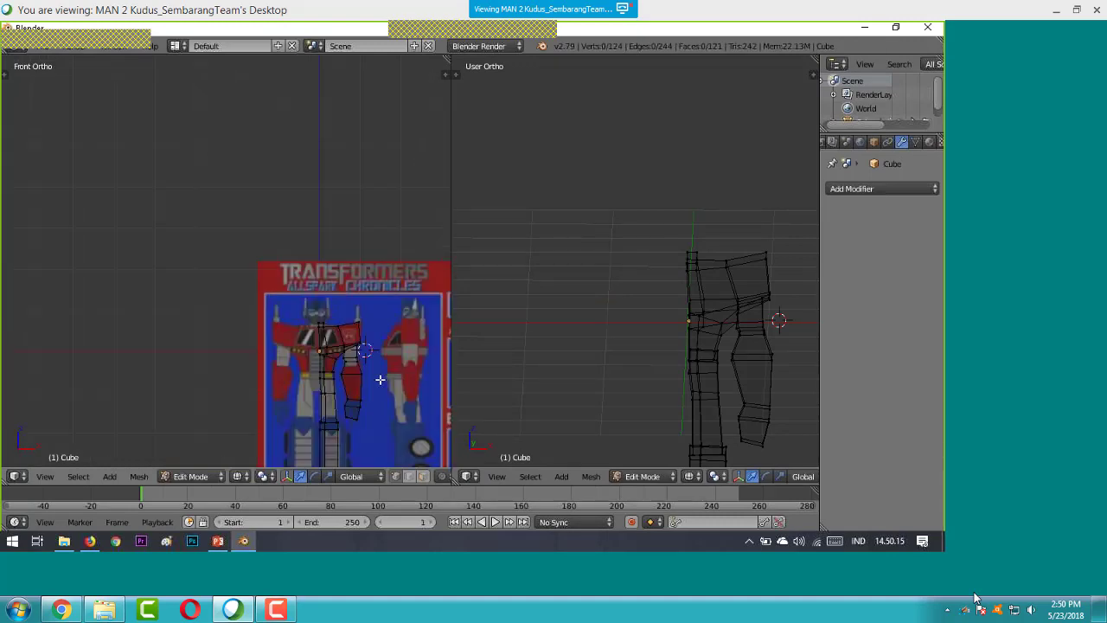
scroll(380, 379, "up", 2)
scroll(380, 379, "up", 2)
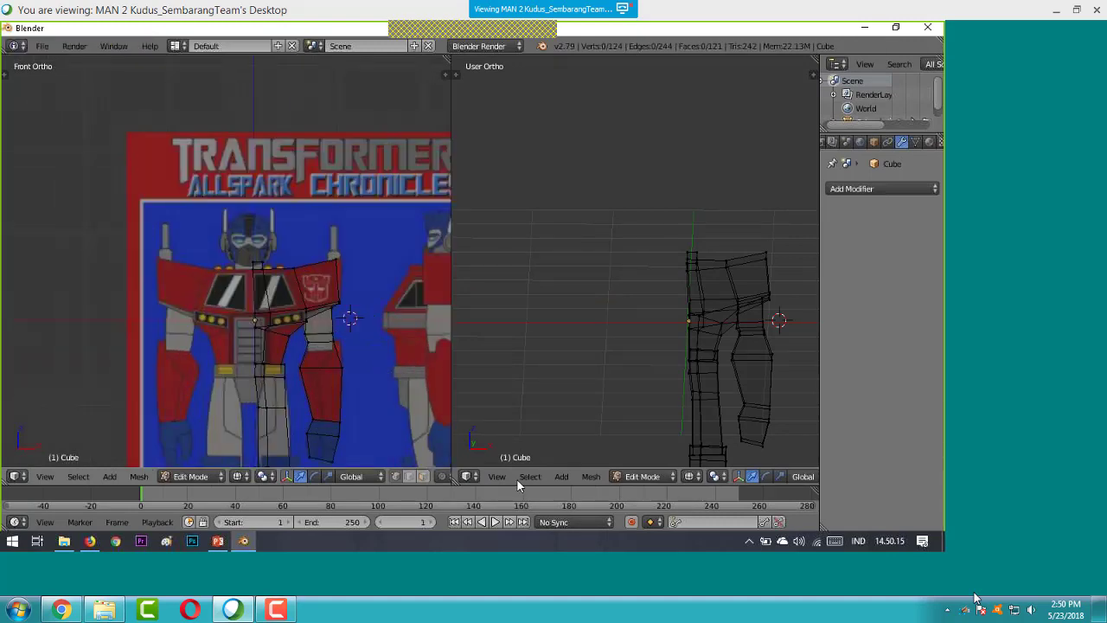
left_click(497, 477)
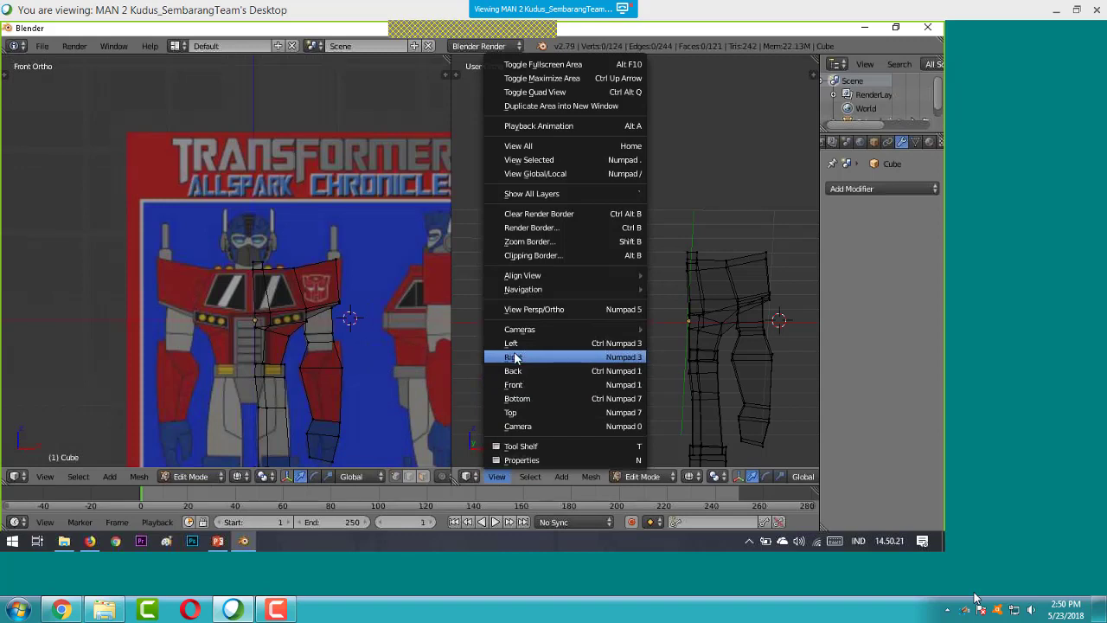
left_click(514, 358)
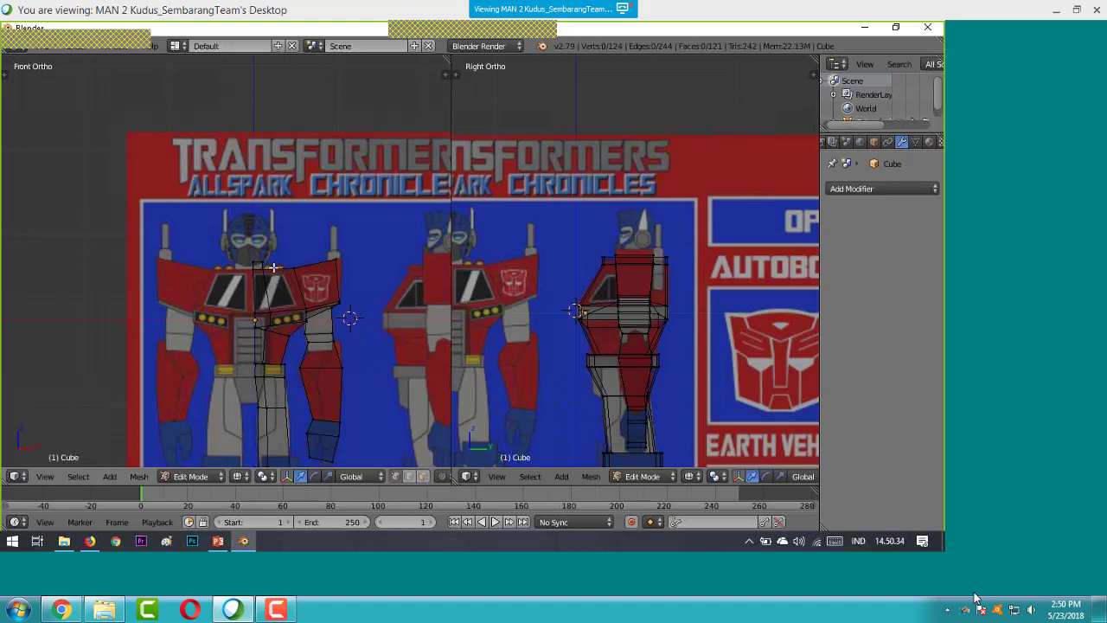
- Box-select the four vertices at the neck's upper end in the front view, clear the selection and switch to face selection mode
scroll(272, 267, "up", 2)
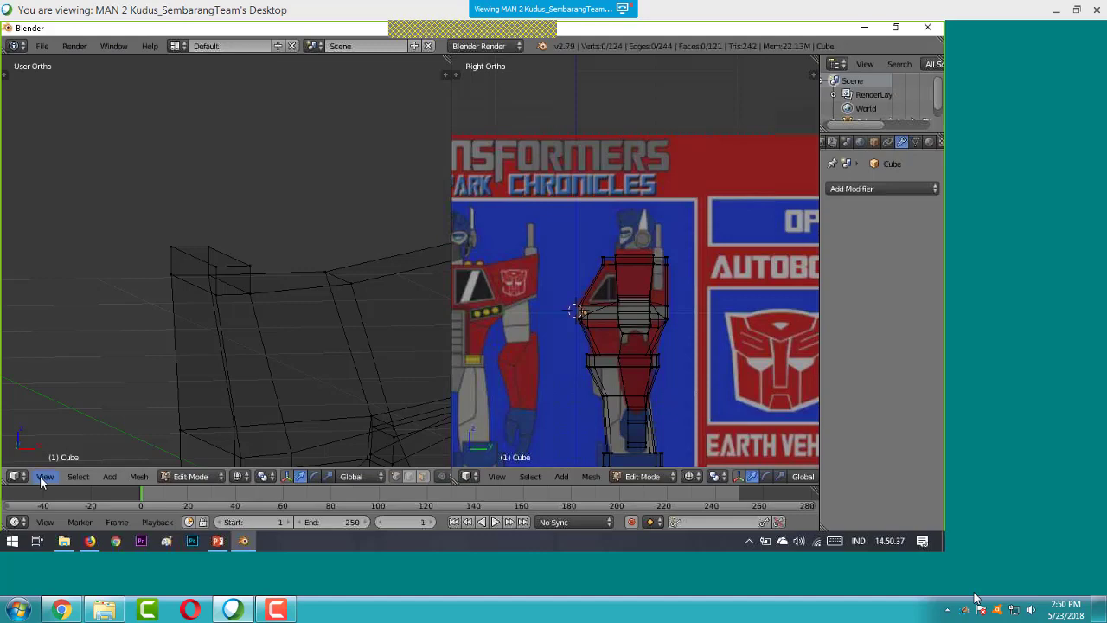
left_click(44, 476)
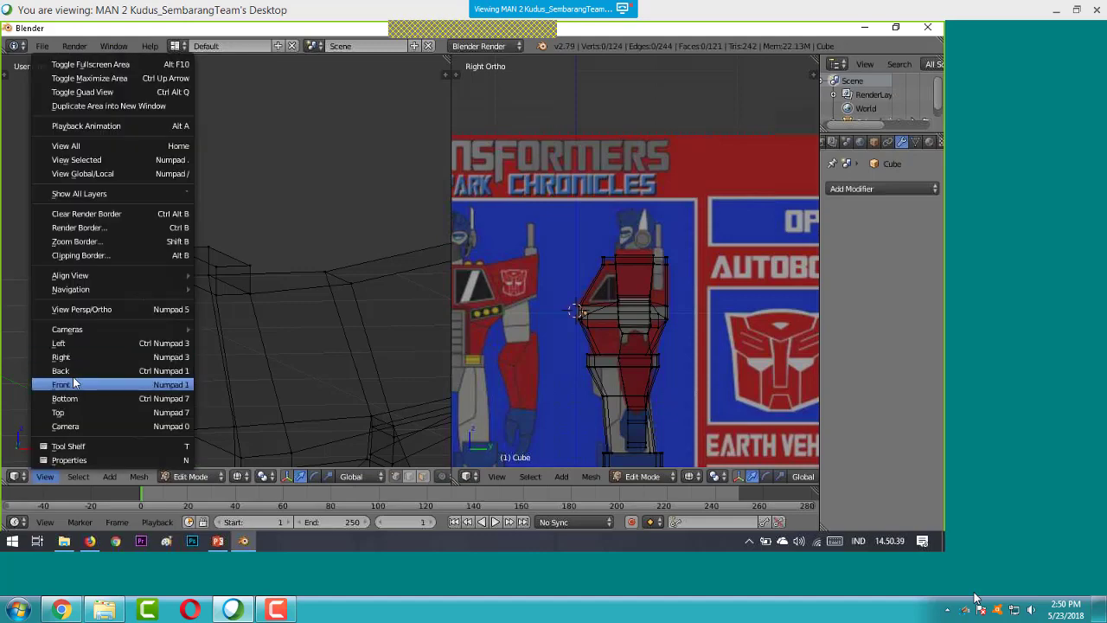
left_click(72, 378)
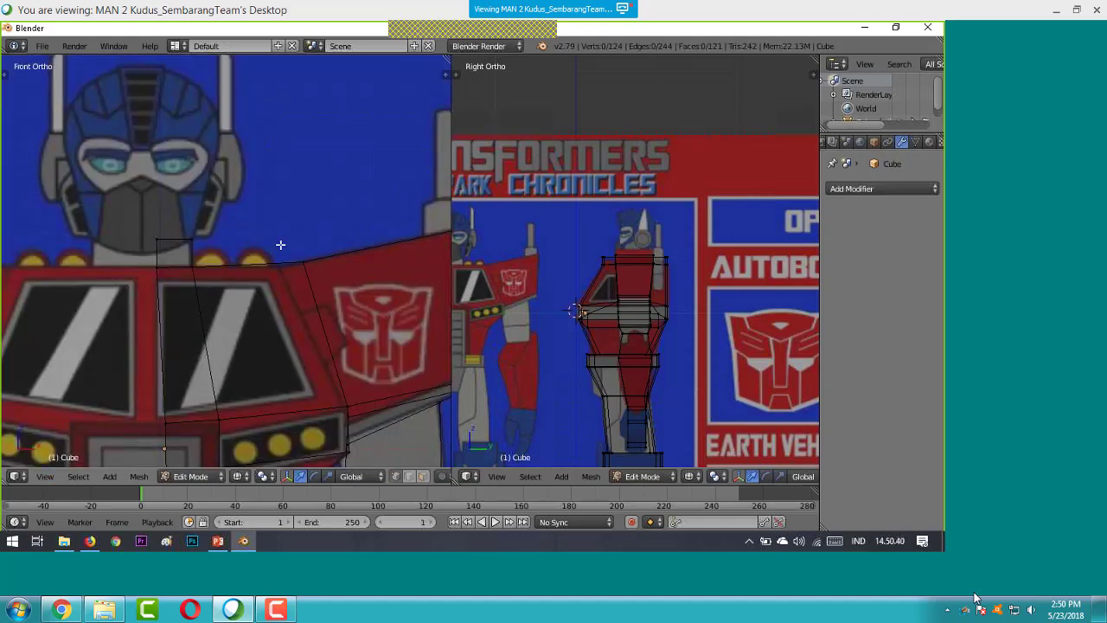
middle_click_drag(236, 237, 286, 249, "shift")
scroll(286, 250, "up", 3)
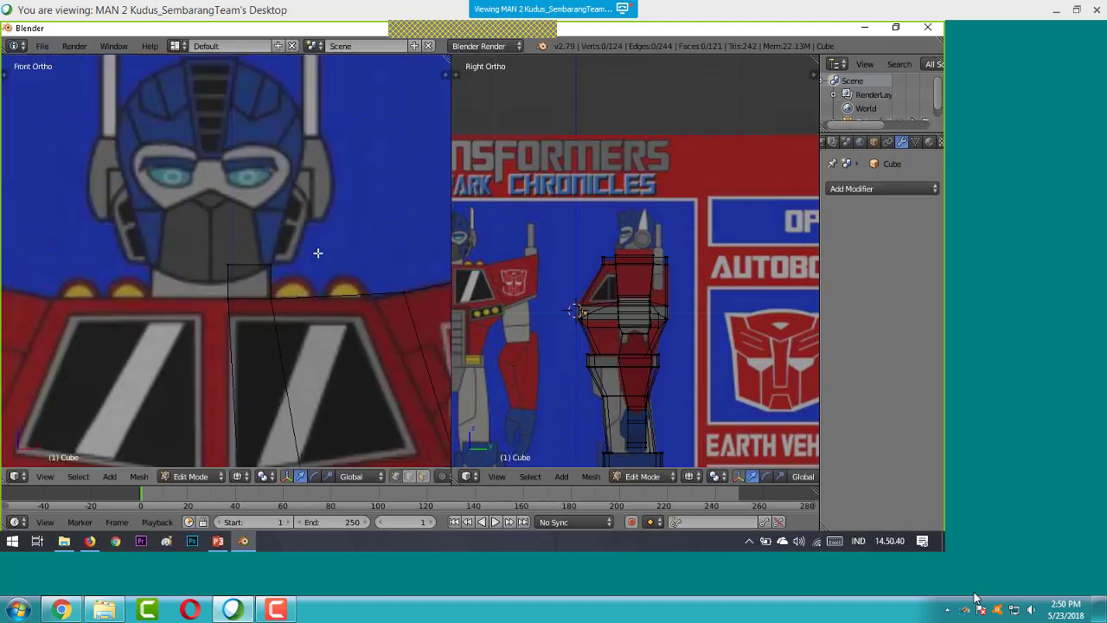
scroll(318, 253, "down", 1)
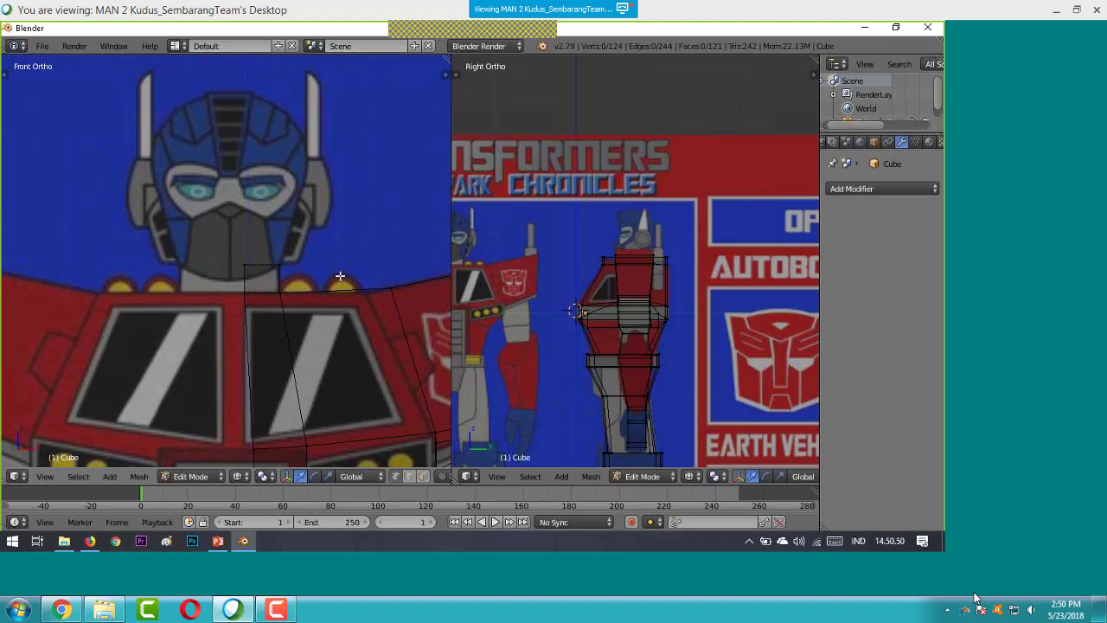
middle_click_drag(340, 275, 321, 239, "shift")
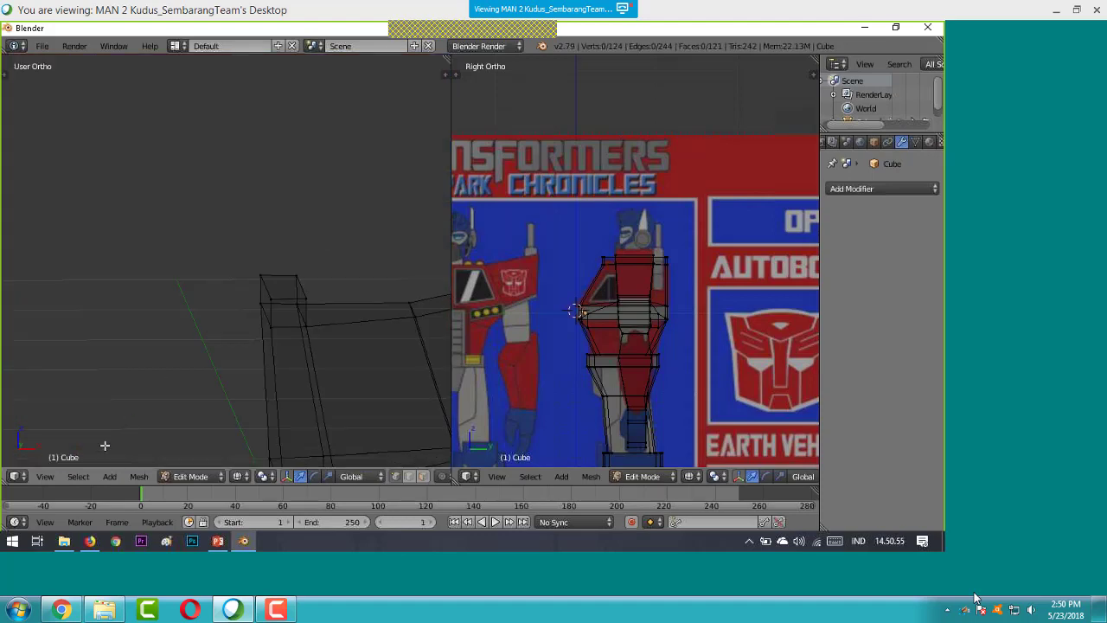
key("KP_1")
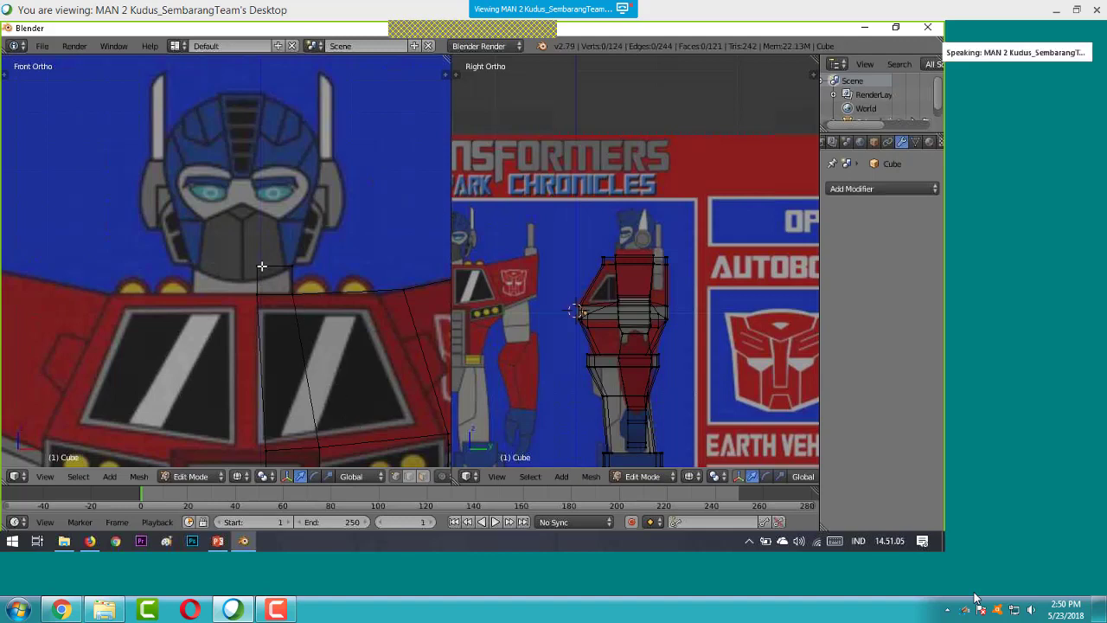
key("b")
left_click_drag(244, 250, 298, 274)
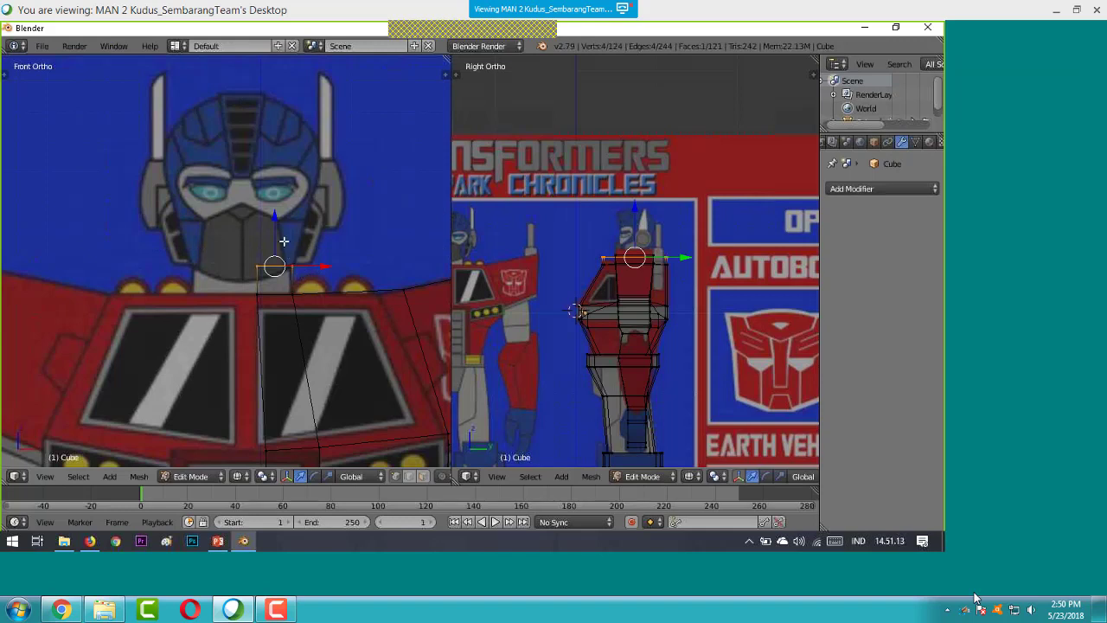
key("a")
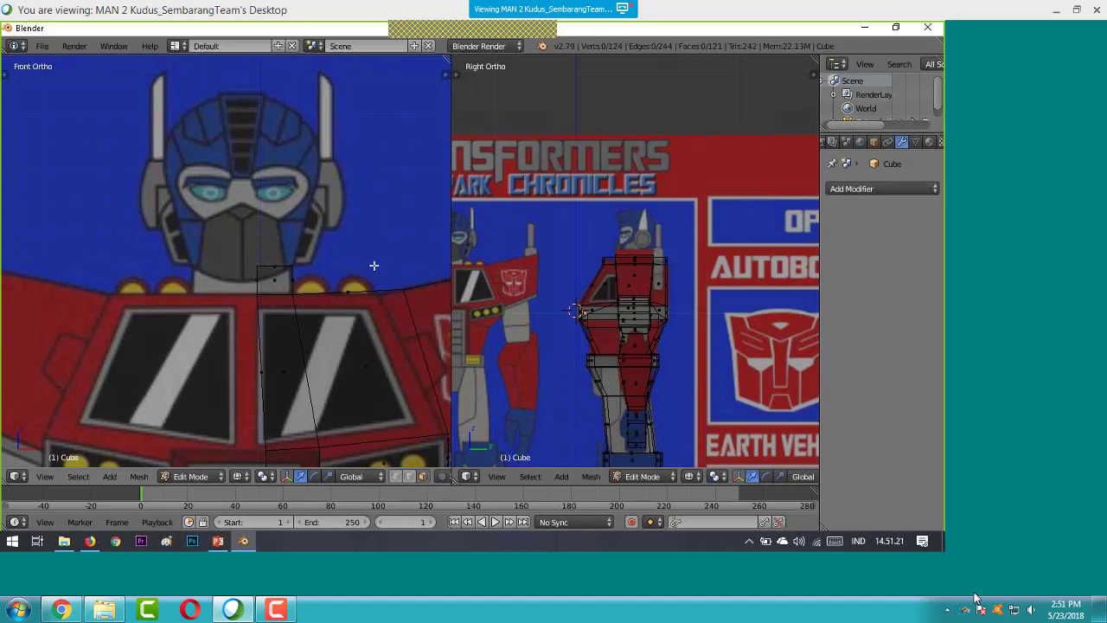
middle_click_drag(353, 228, 350, 259)
right_click(273, 264)
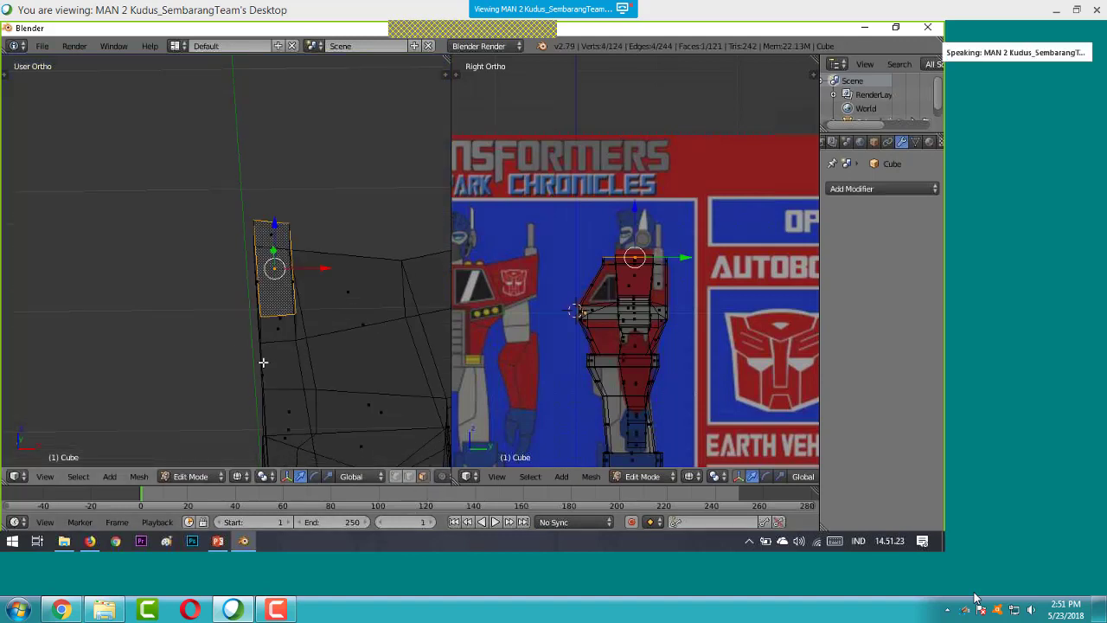
left_click(50, 477)
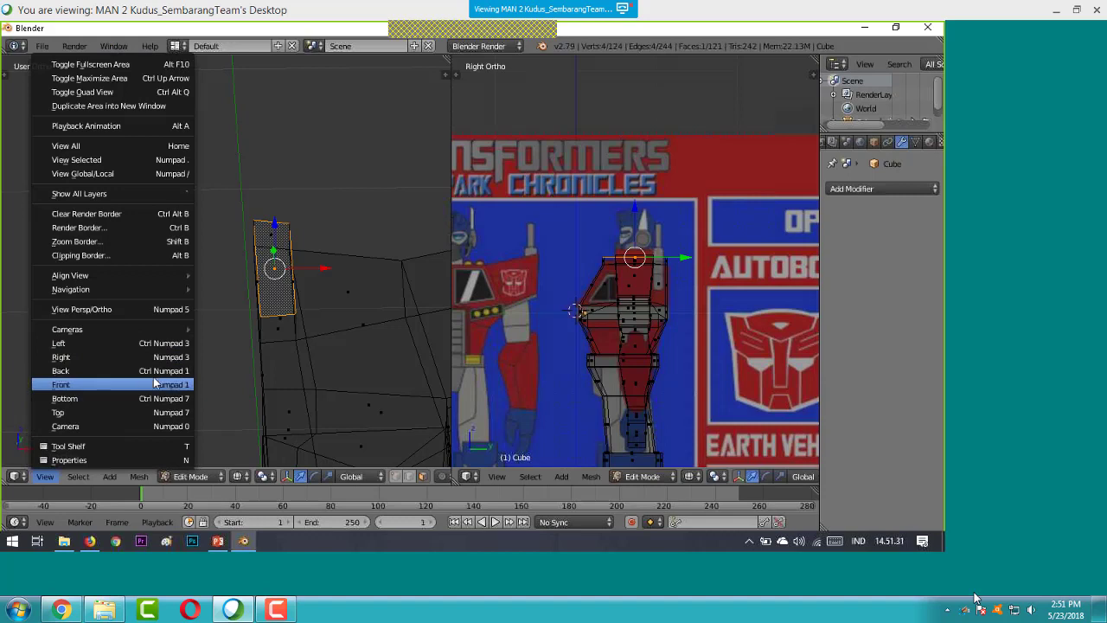
left_click(341, 167)
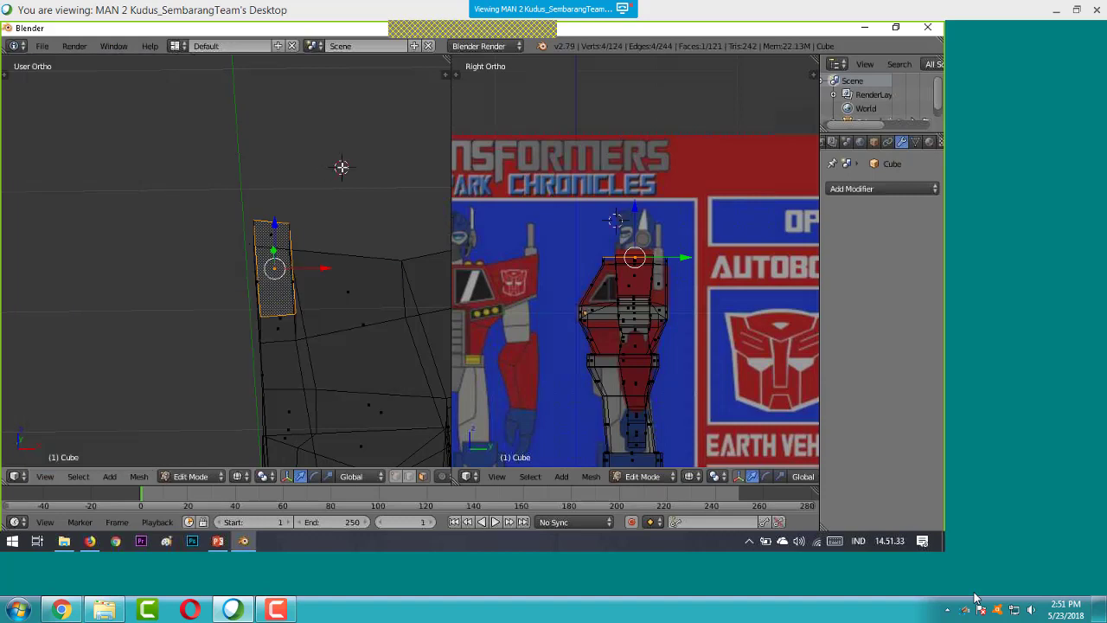
key("a")
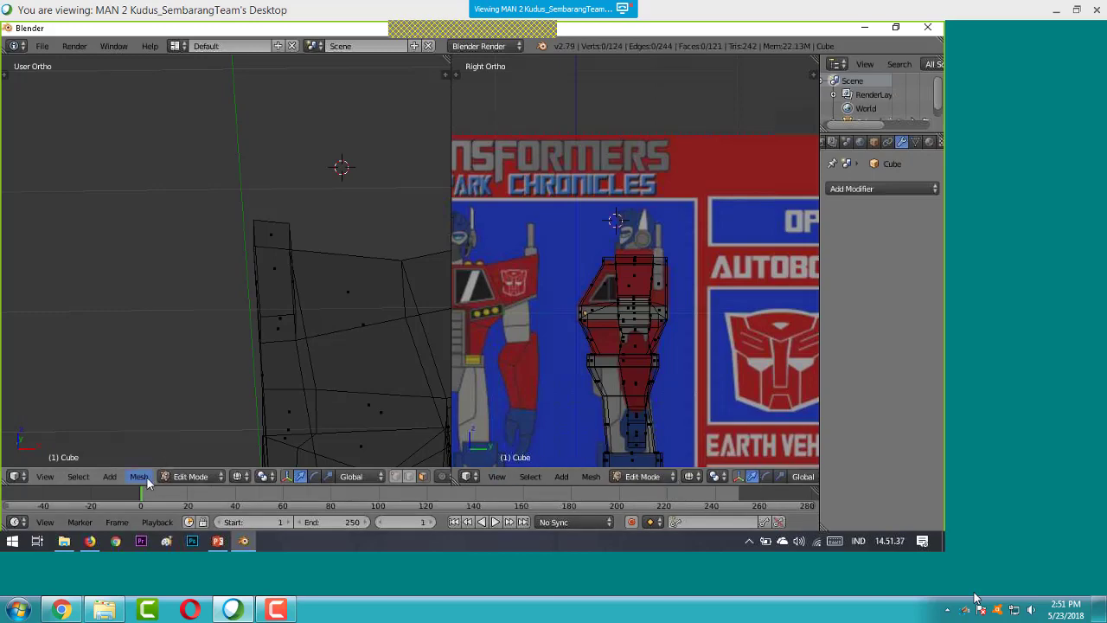
- Select the face at the neck's upper end in the front view
left_click(44, 477)
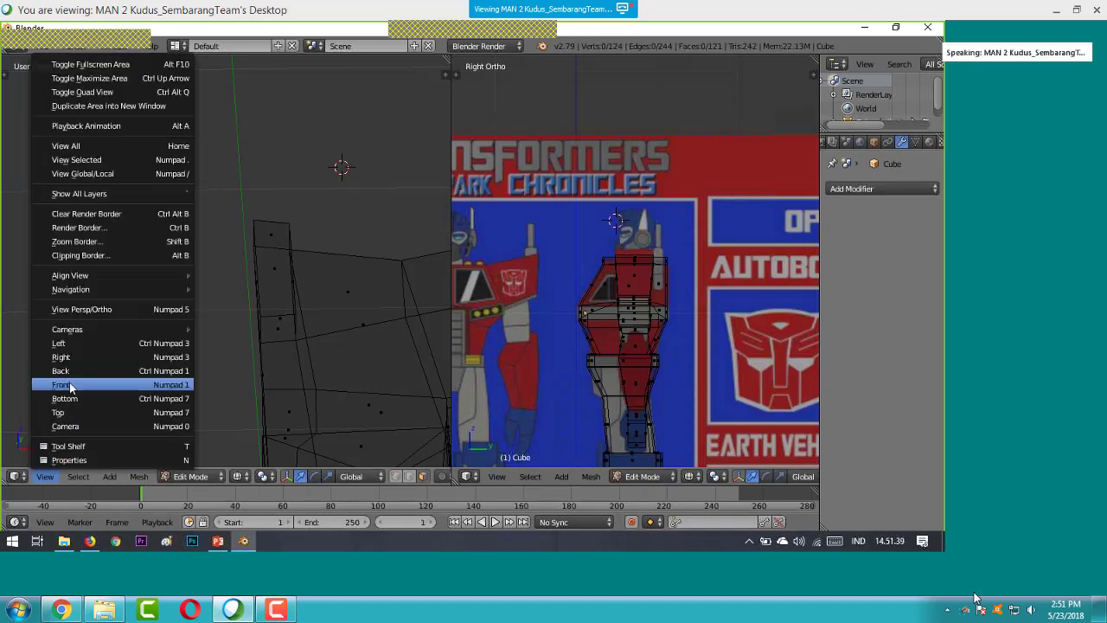
left_click(70, 385)
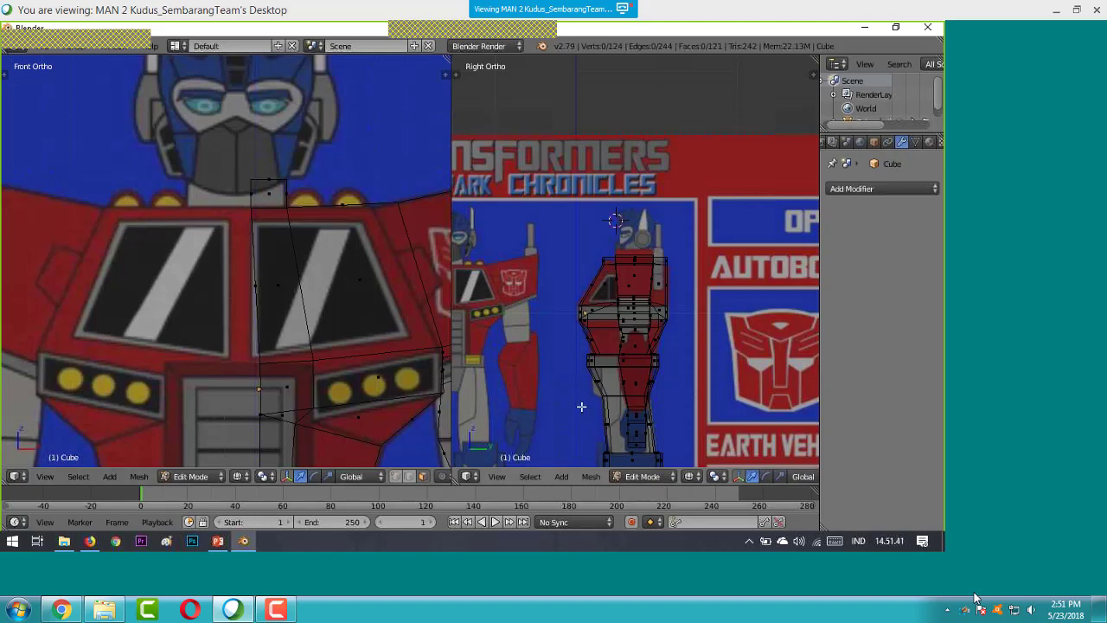
scroll(582, 404, "up", 1)
scroll(579, 404, "down", 2)
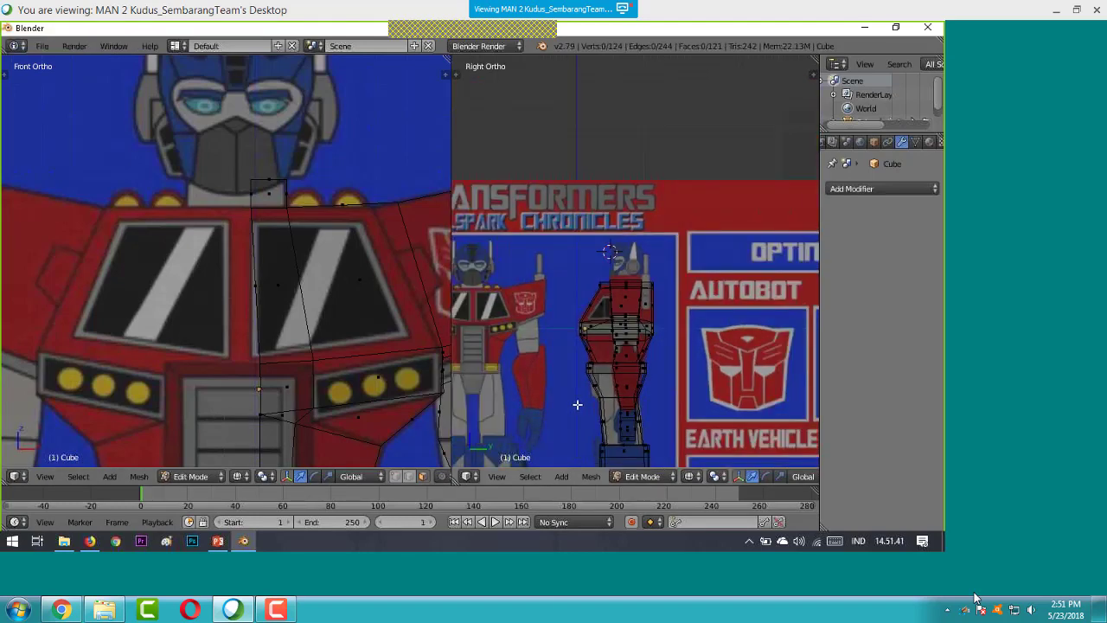
scroll(577, 404, "up", 2)
scroll(577, 404, "up", 1)
right_click(268, 179)
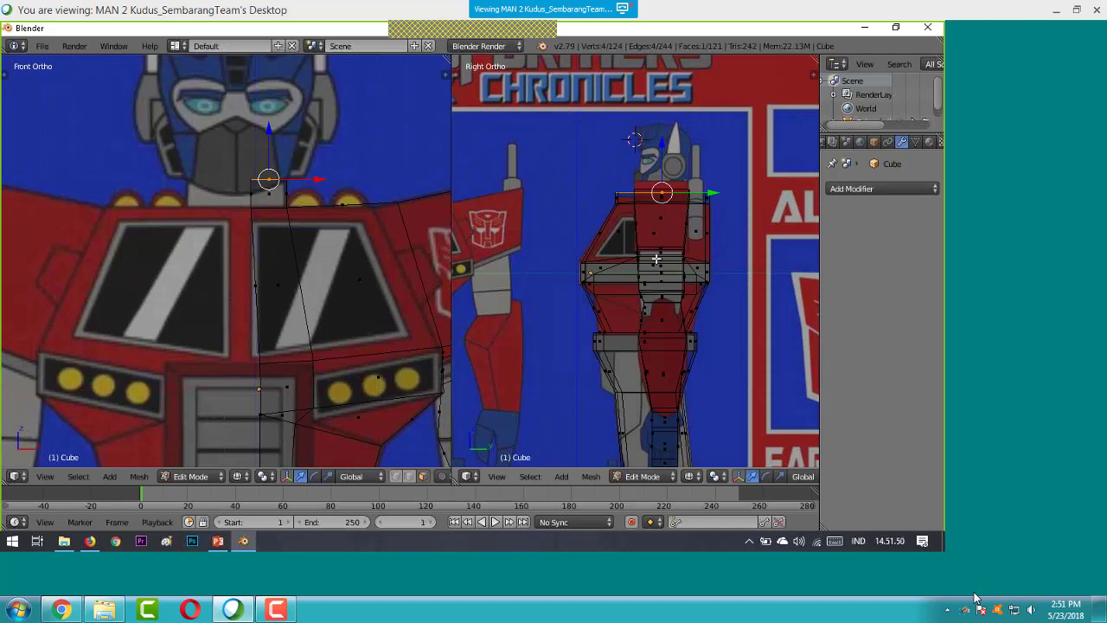
- Reselect the neck's top face and scale it down in the right view to fit the reference neck's depth
scroll(657, 259, "down", 1)
middle_click_drag(655, 257, 671, 198)
scroll(641, 229, "up", 2)
key("a")
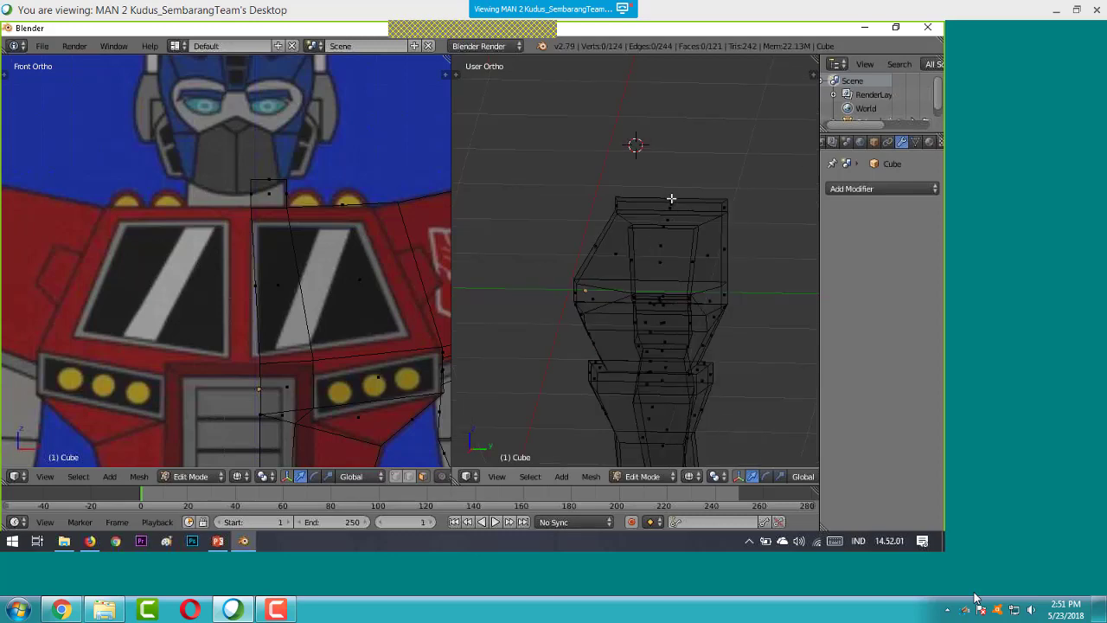
right_click(671, 199)
left_click(496, 477)
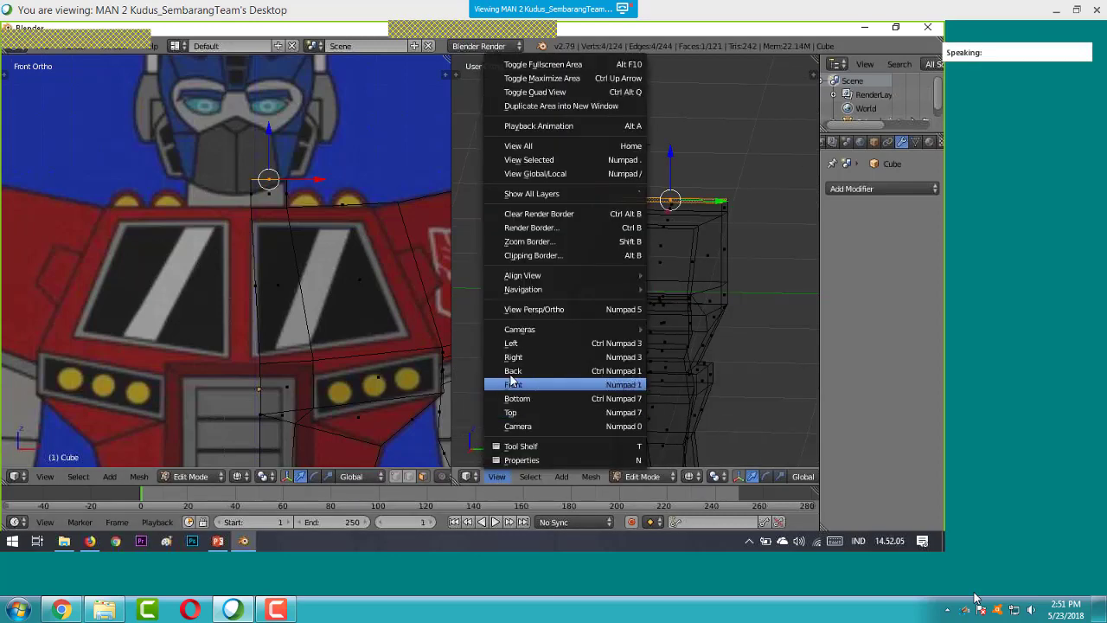
key("Escape")
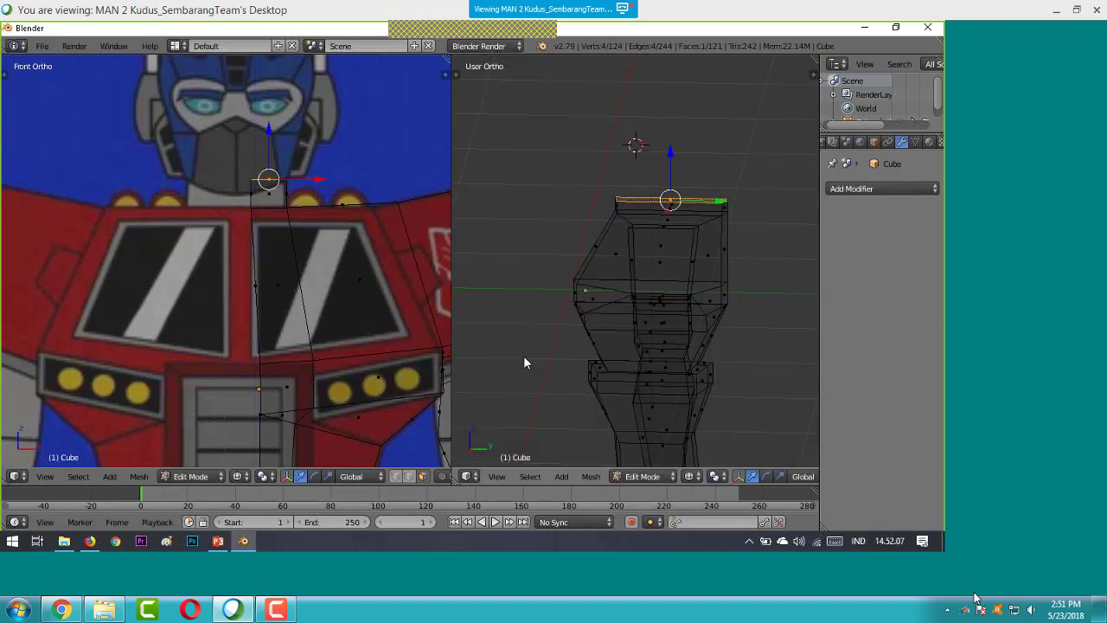
key("KP_3")
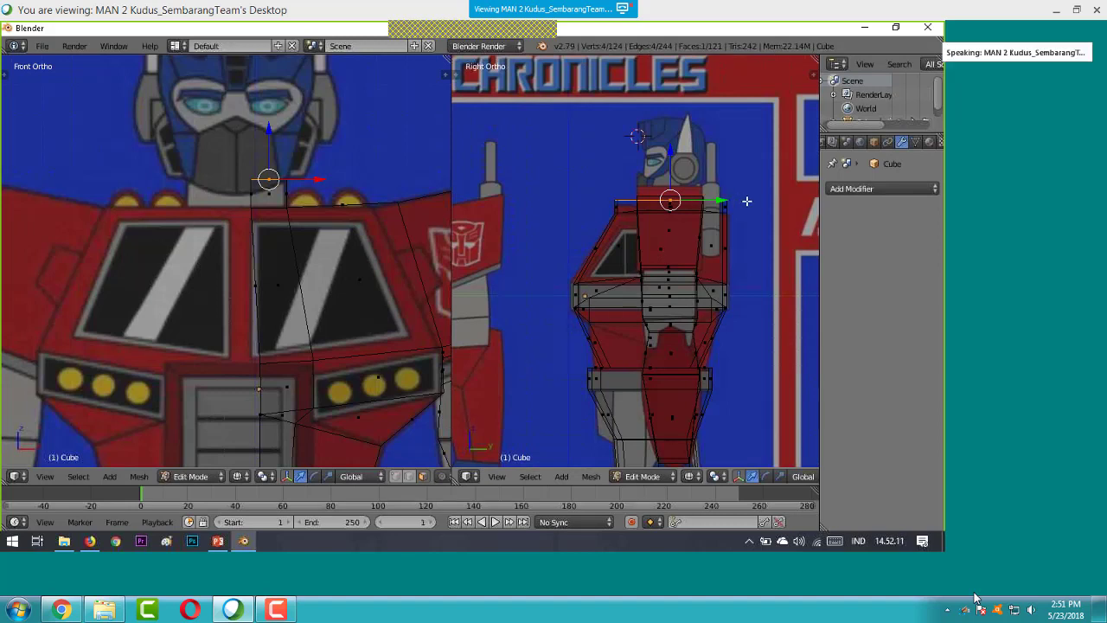
key("s")
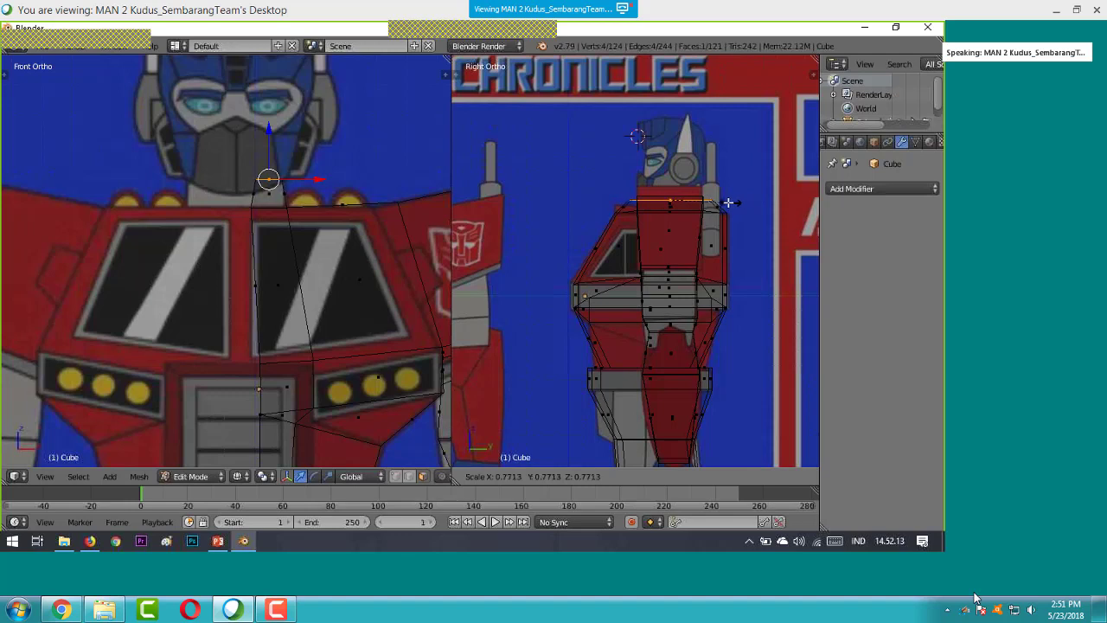
left_click(724, 202)
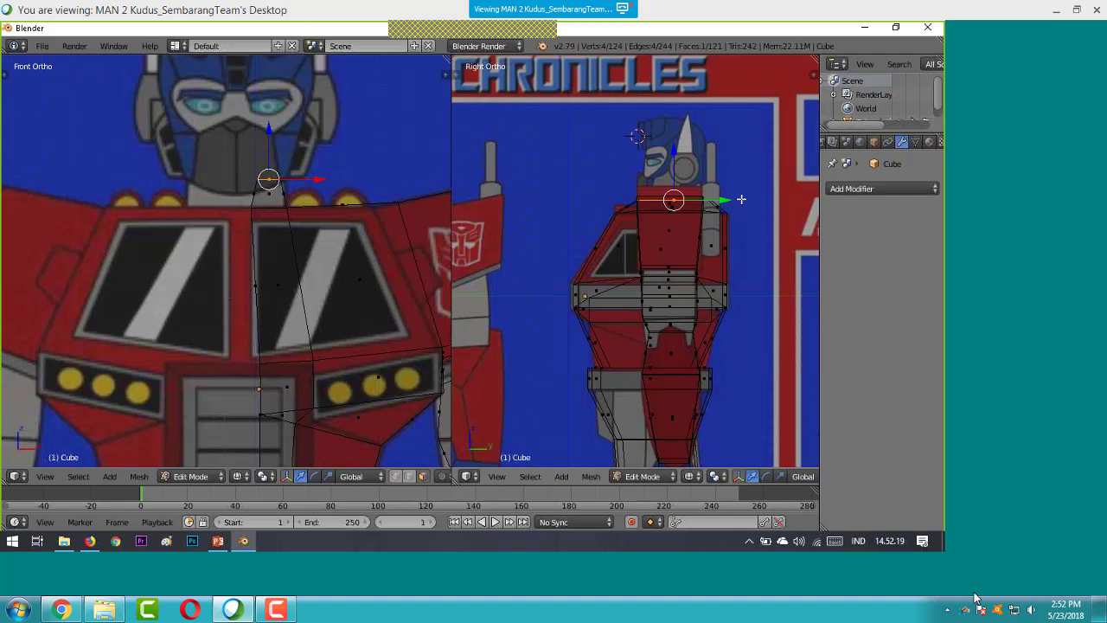
- Nudge the neck's top face slightly forward along Y and check its shape from an angle and in the right view
middle_click_drag(742, 199, 615, 439)
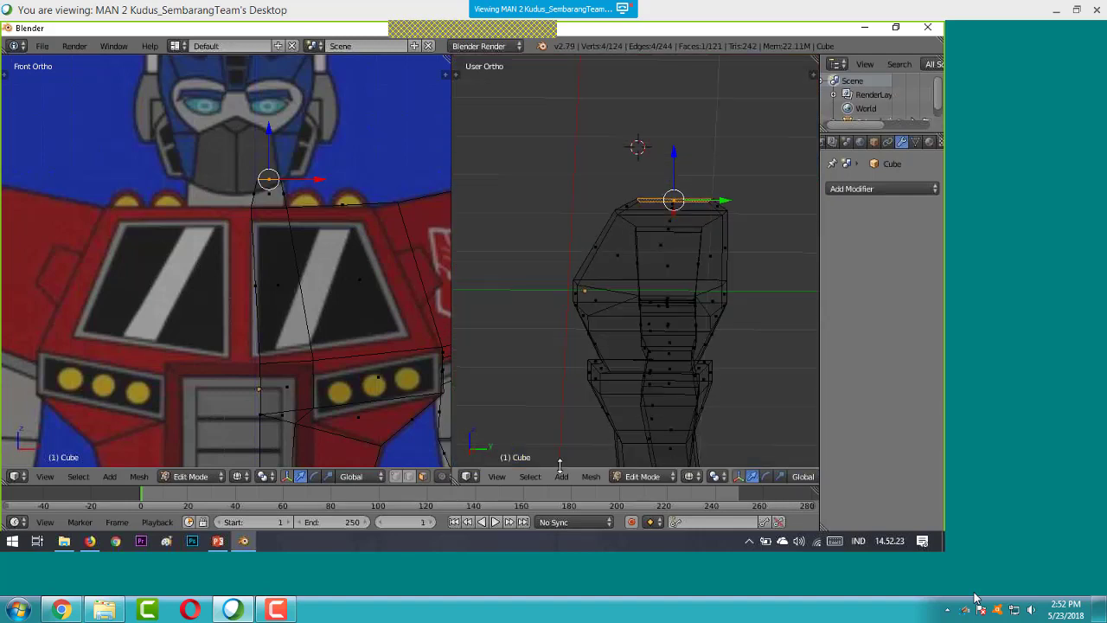
left_click(495, 477)
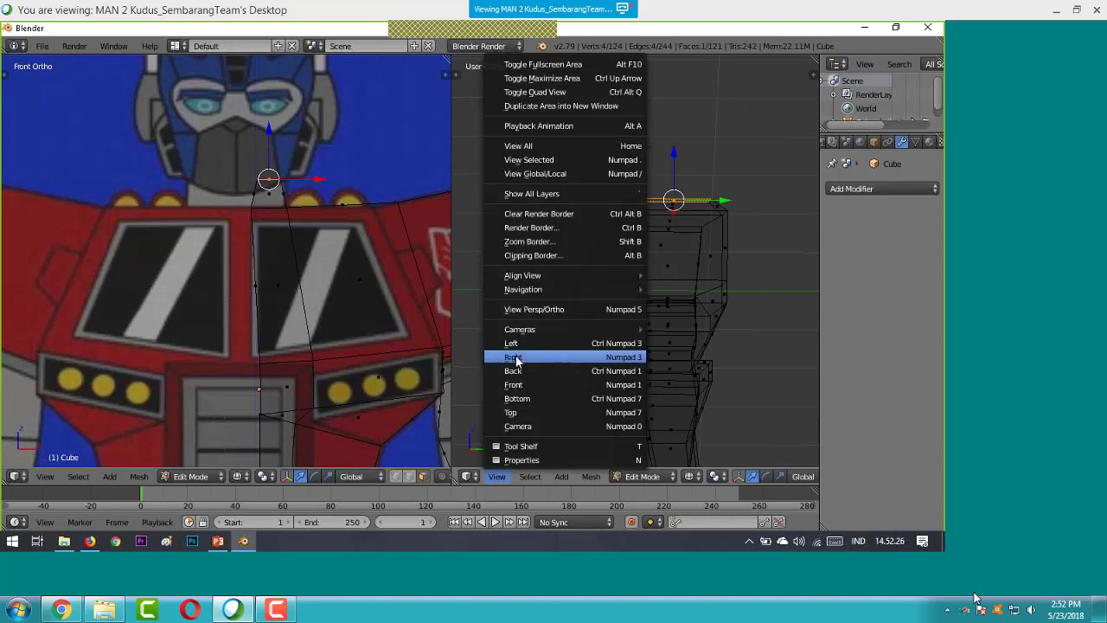
left_click(513, 356)
key("g")
key("y")
left_click(726, 198)
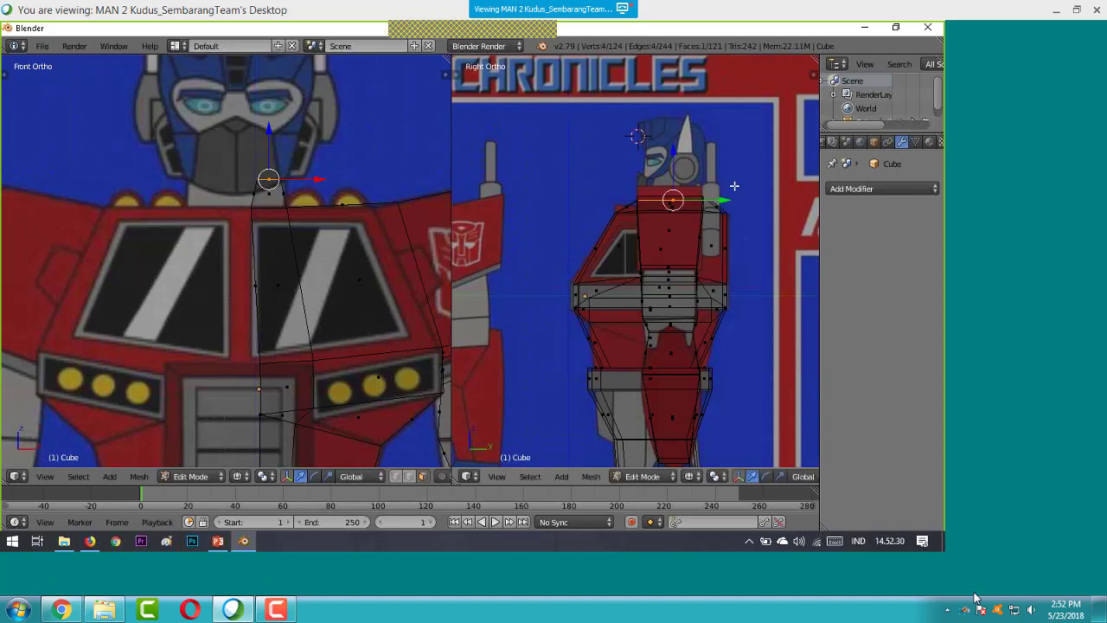
middle_click_drag(735, 186, 740, 195)
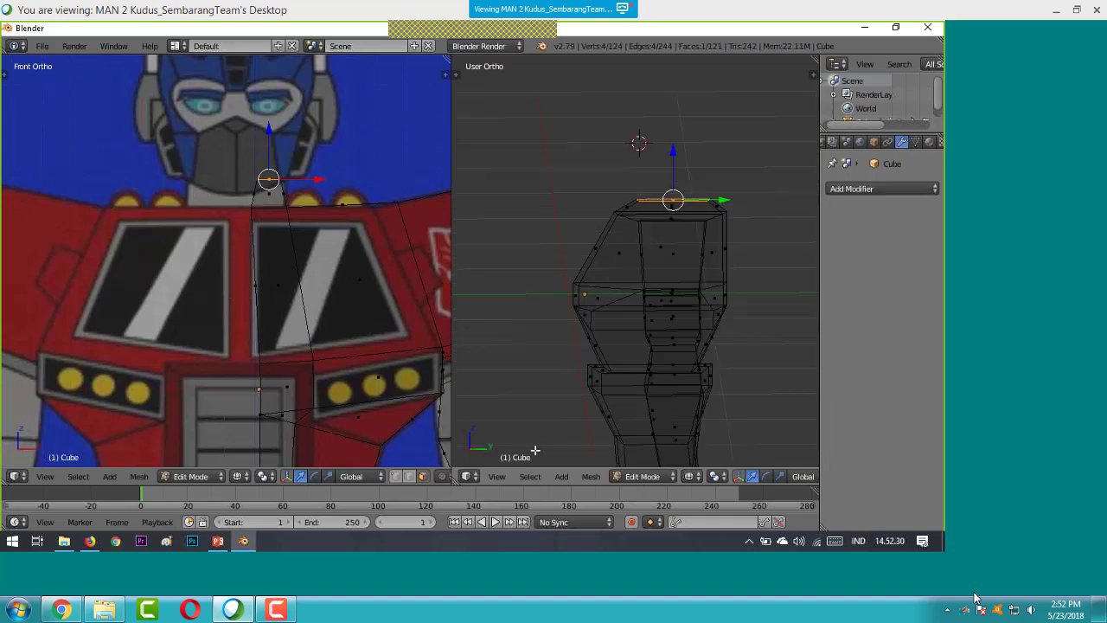
left_click(528, 360)
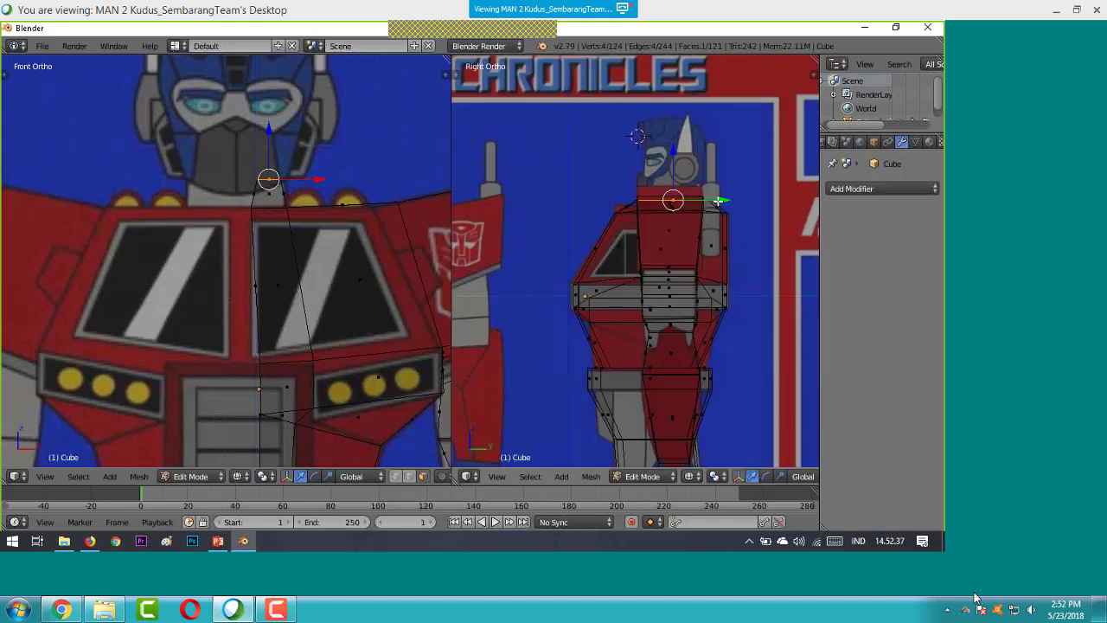
- Scale the neck's top face to about 0.91 and shift it slightly forward along Y in the right view
key("s")
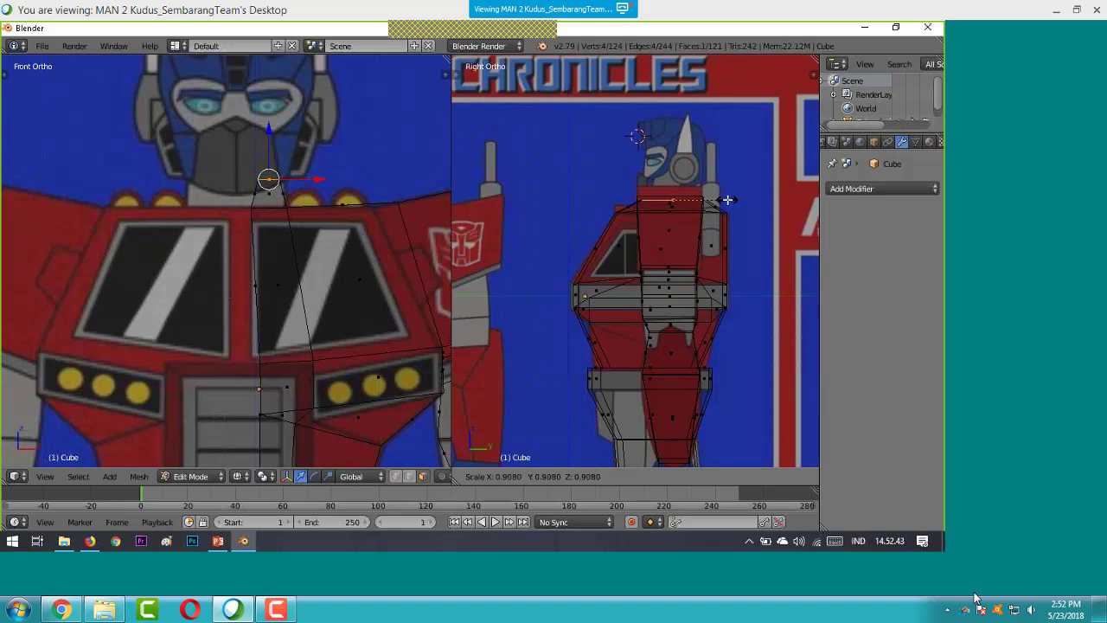
key("g")
key("y")
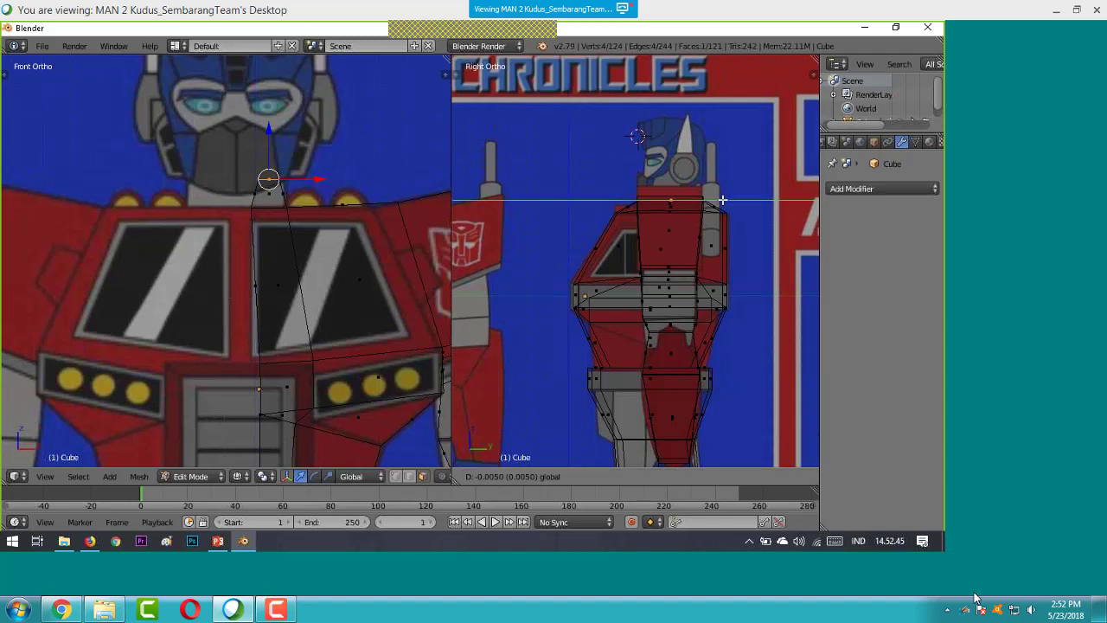
left_click(723, 200)
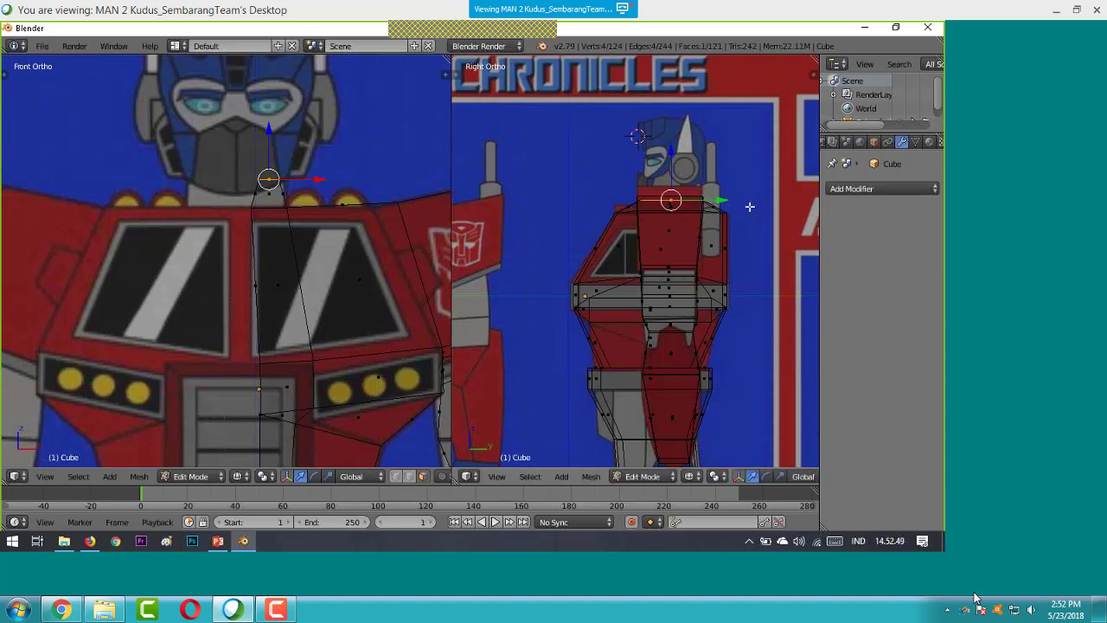
left_click_drag(719, 200, 717, 201)
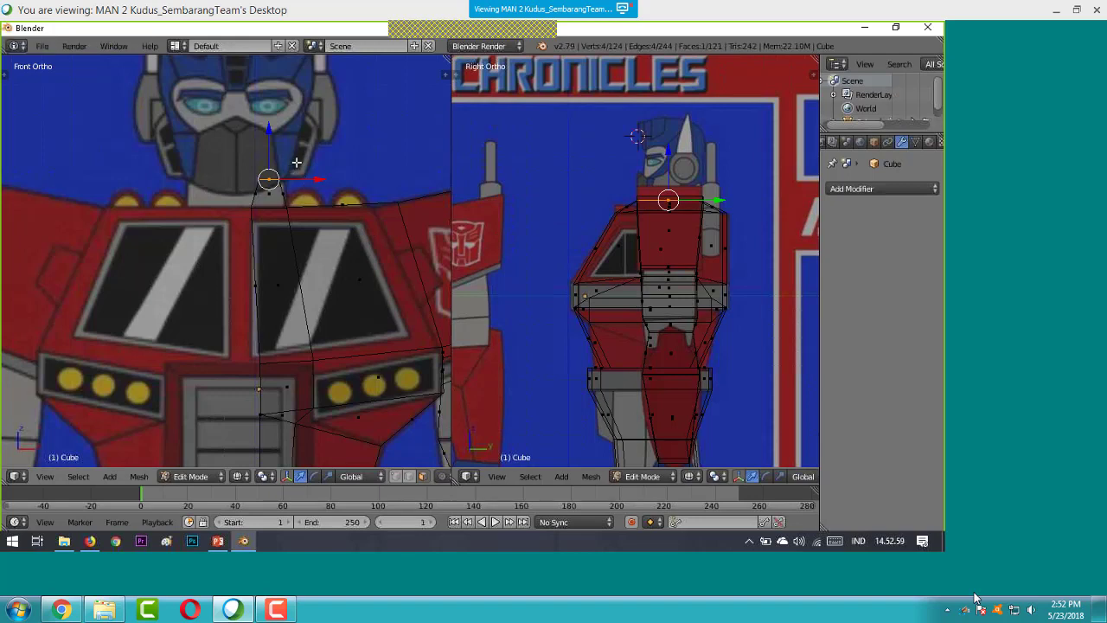
- Widen the neck's top face in the front view by scaling it about 1.81 along X
key("s")
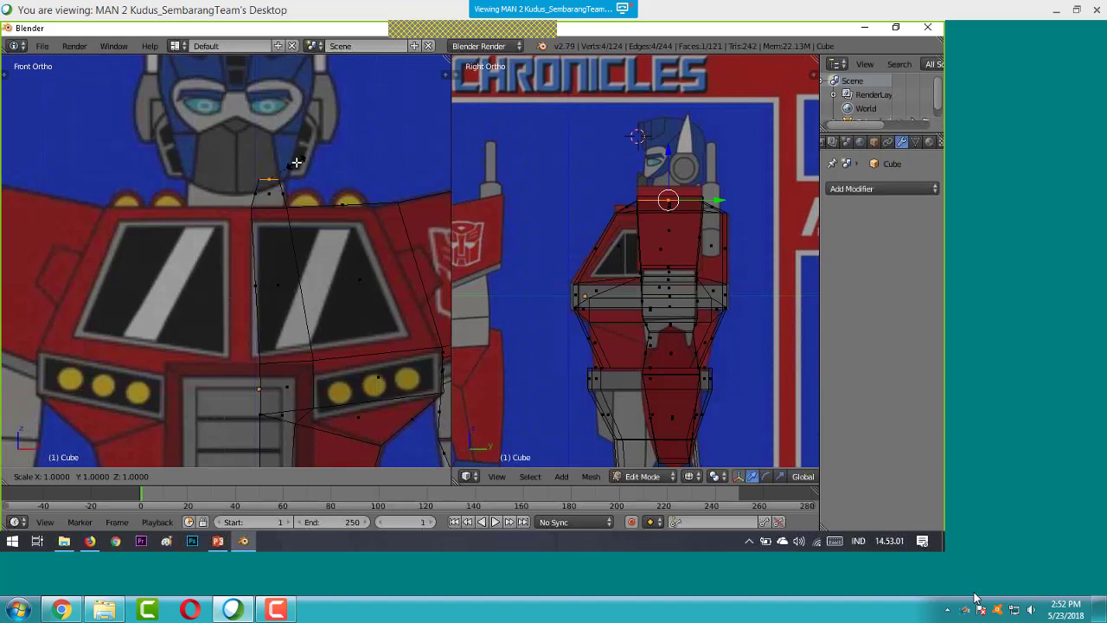
key("x")
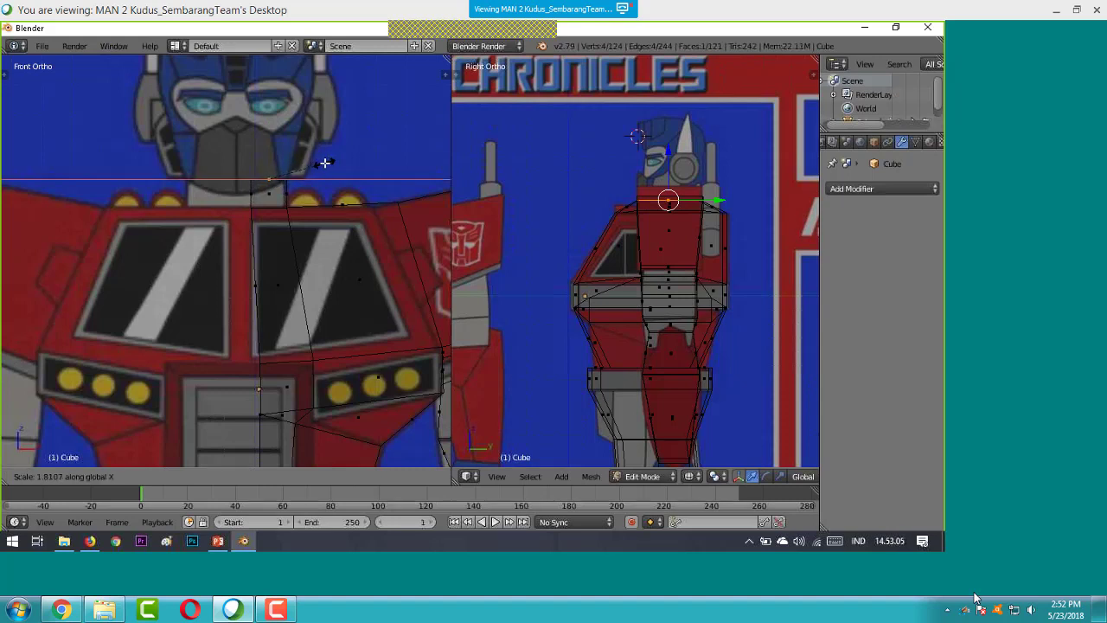
left_click(324, 162)
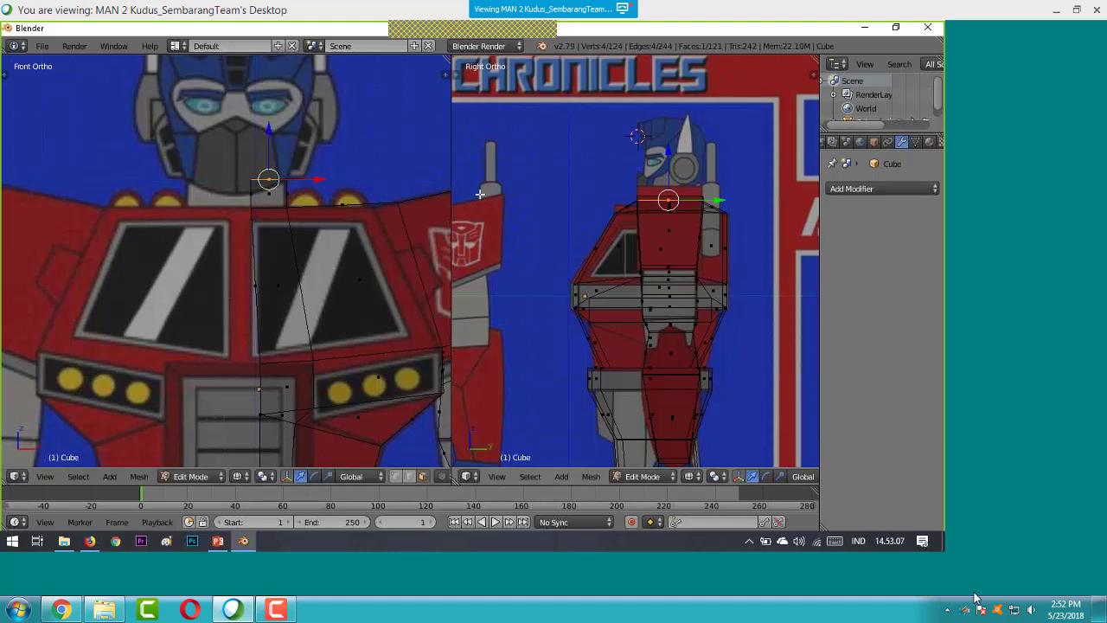
- Extrude the neck's top face upward in the front view to the upper part of the head's mask
middle_click_drag(480, 193, 458, 265)
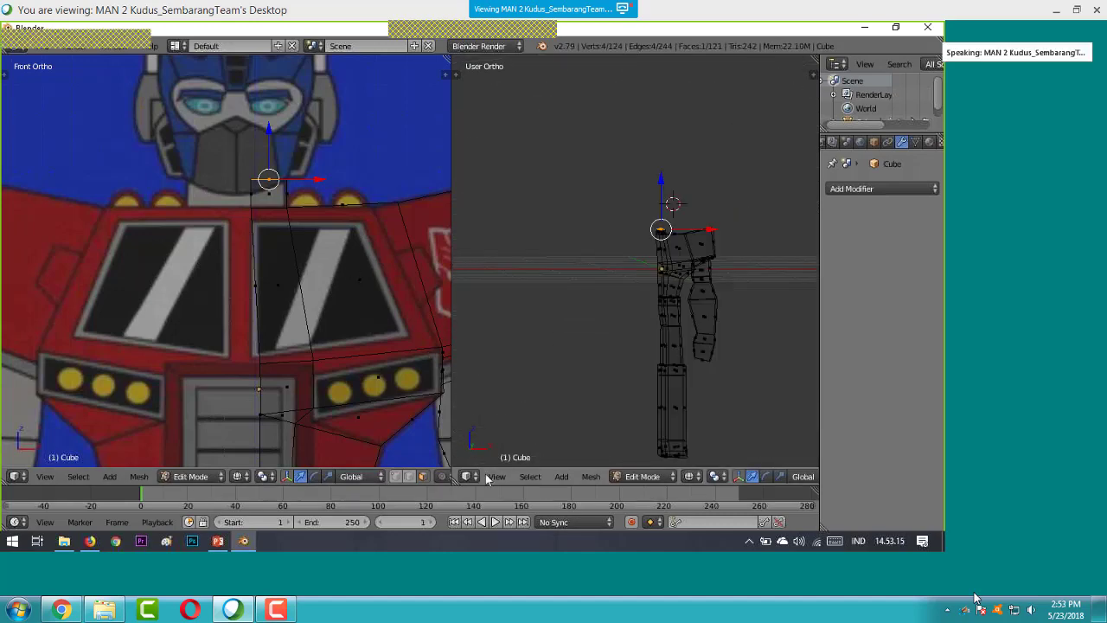
left_click(496, 476)
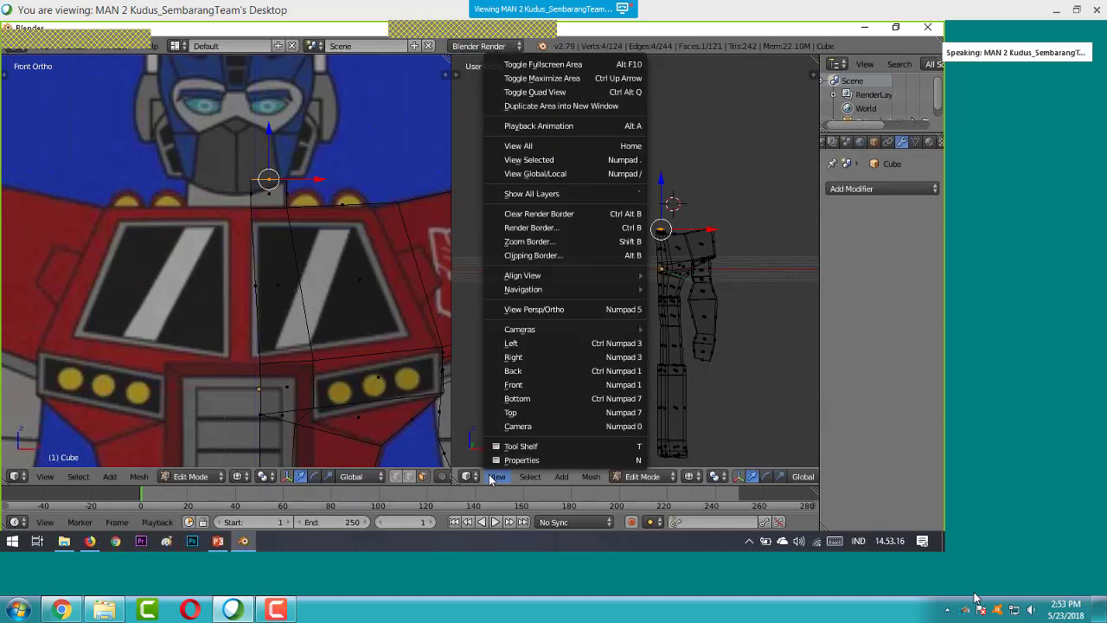
left_click(523, 358)
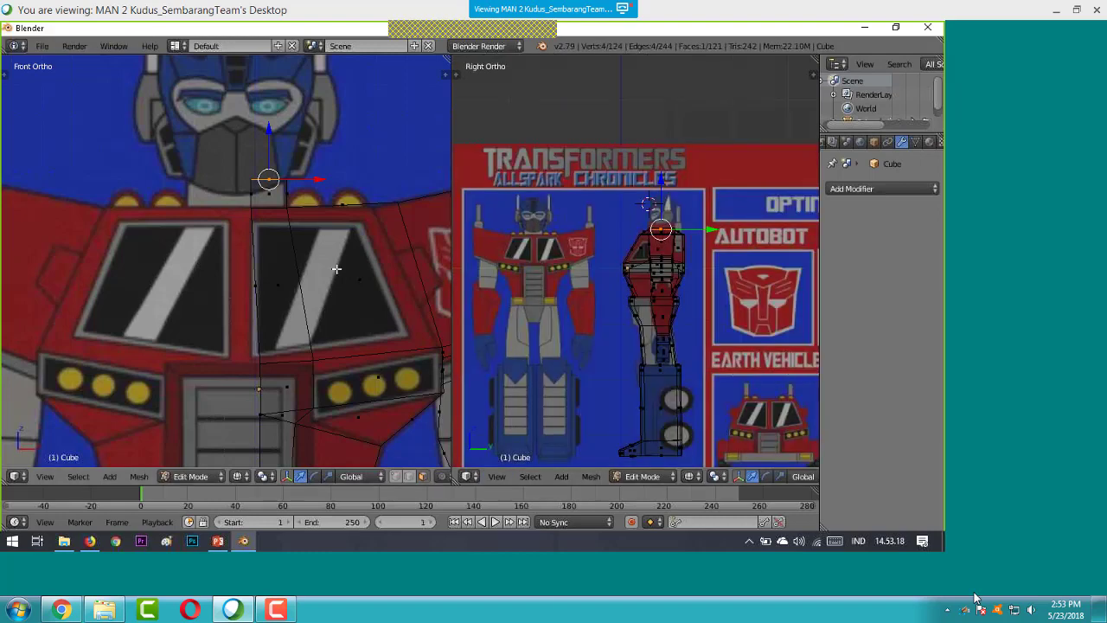
scroll(335, 269, "down", 2)
key("e")
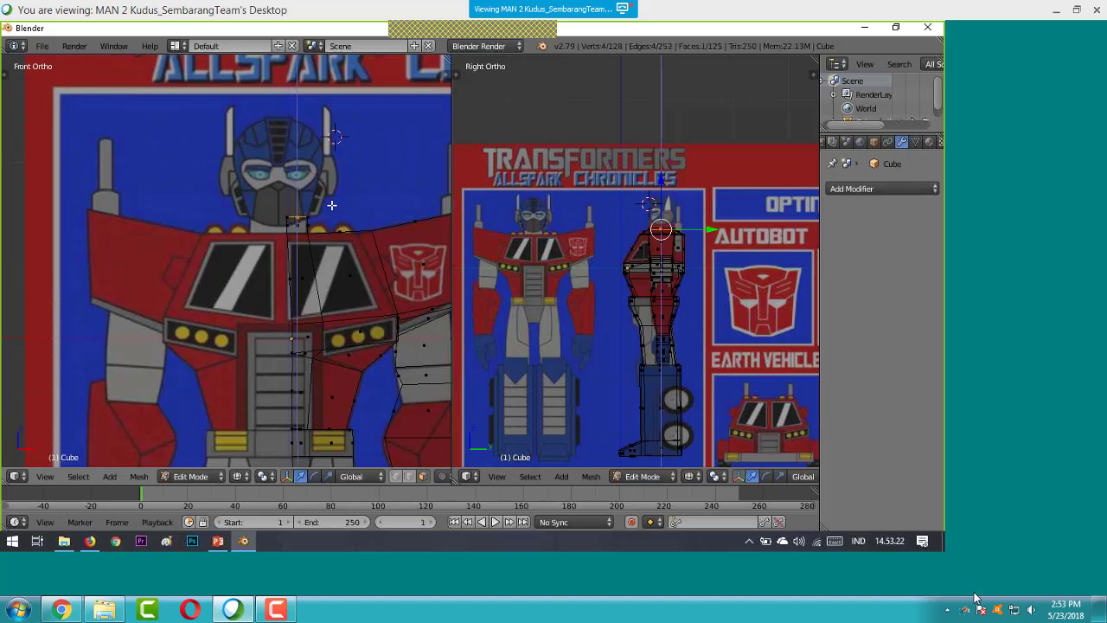
left_click(331, 180)
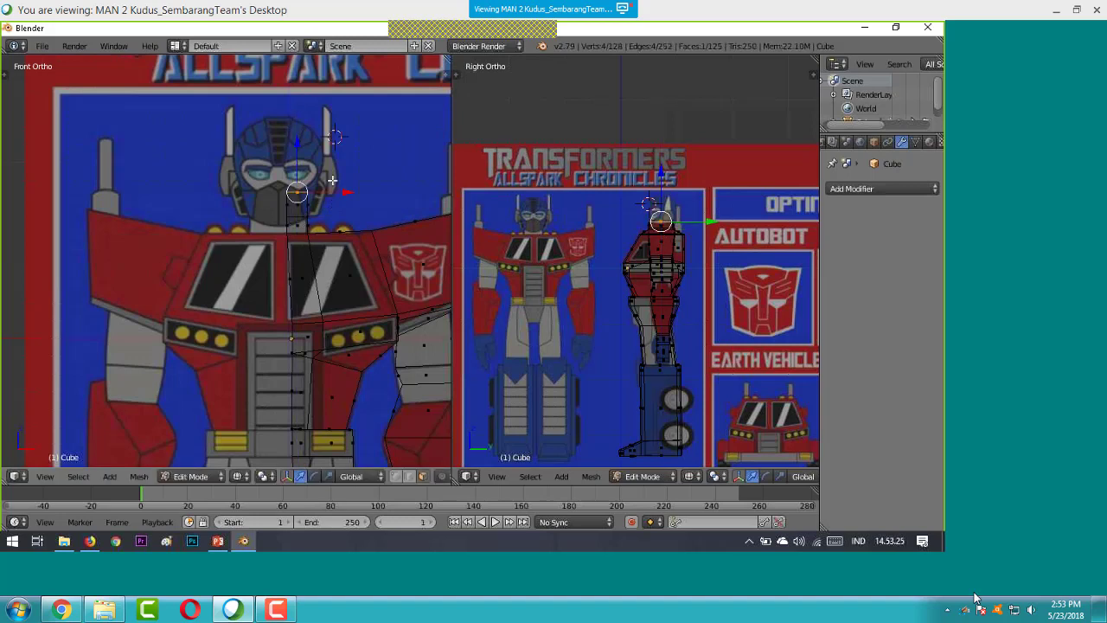
- Scale the extruded top face to about 1.39 in the front view and move it about 0.02 outward along X
key("s")
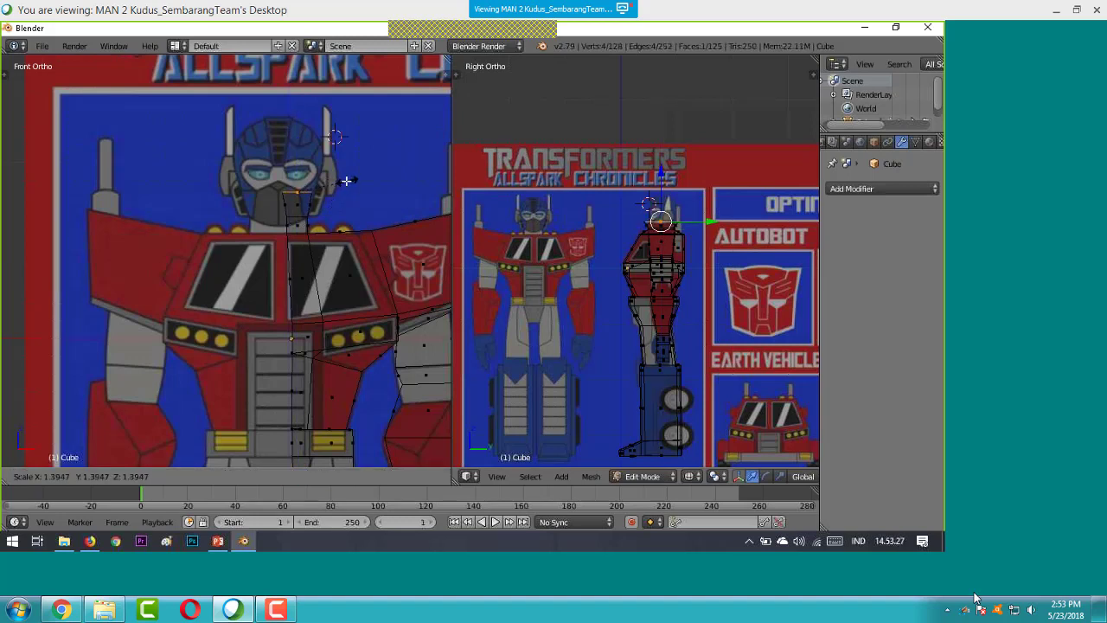
left_click(345, 181)
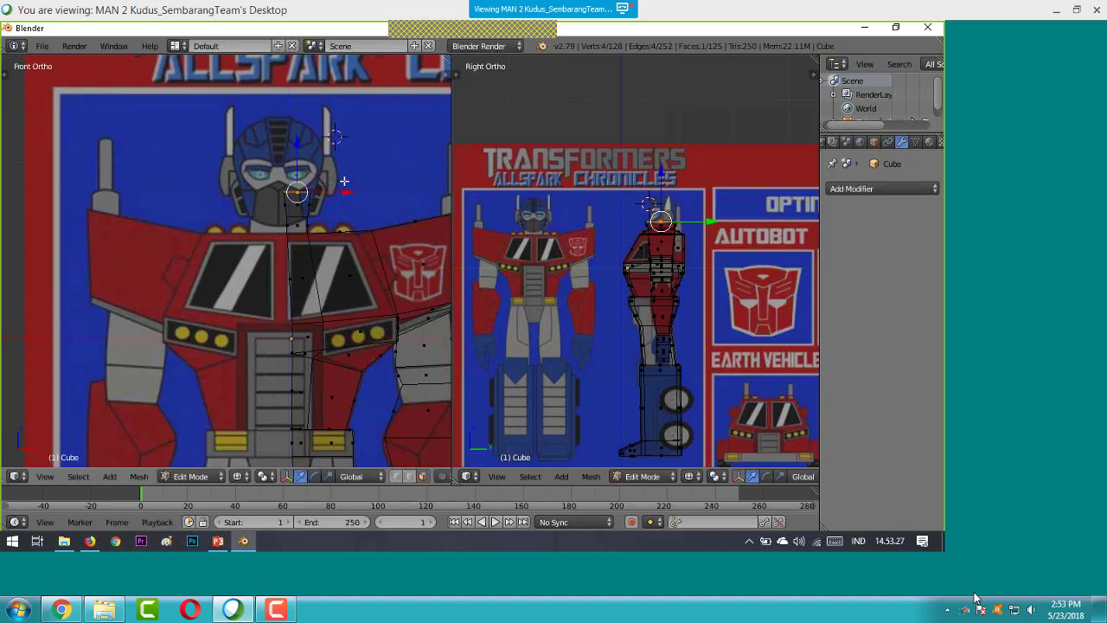
key("g")
key("x")
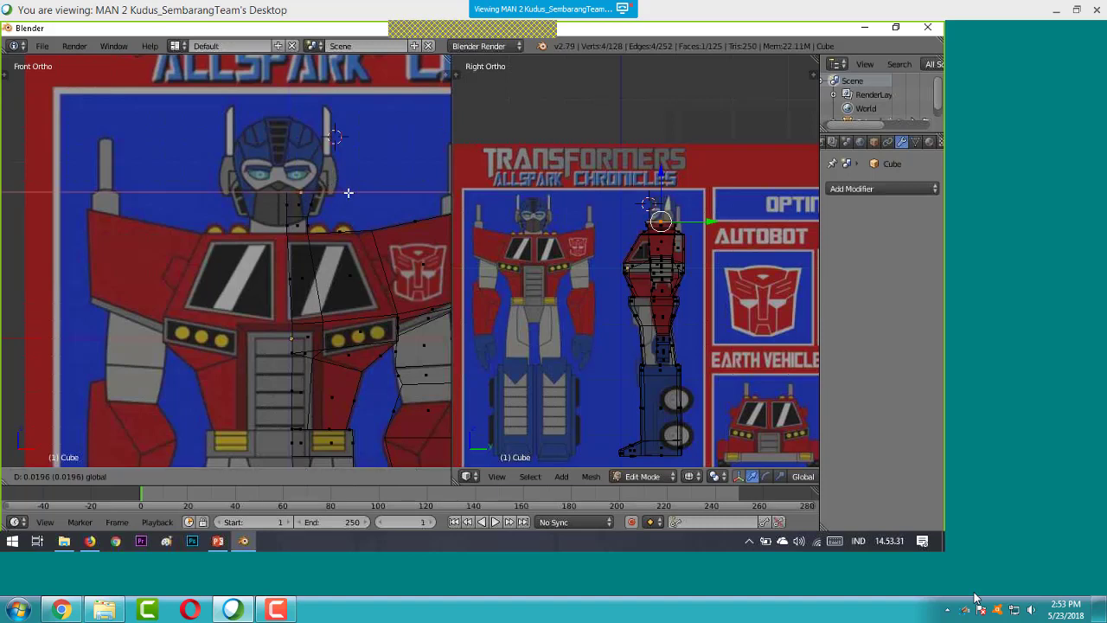
left_click(349, 192)
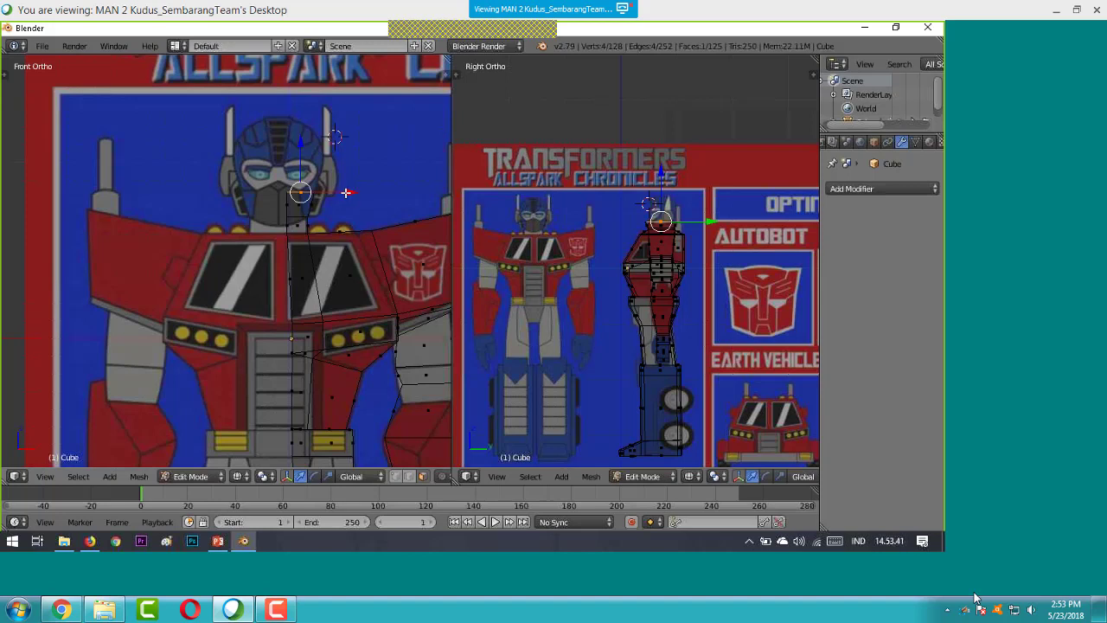
- Move the extruded top face about 0.012 back along X, and undo a further outward shift
key("g")
key("x")
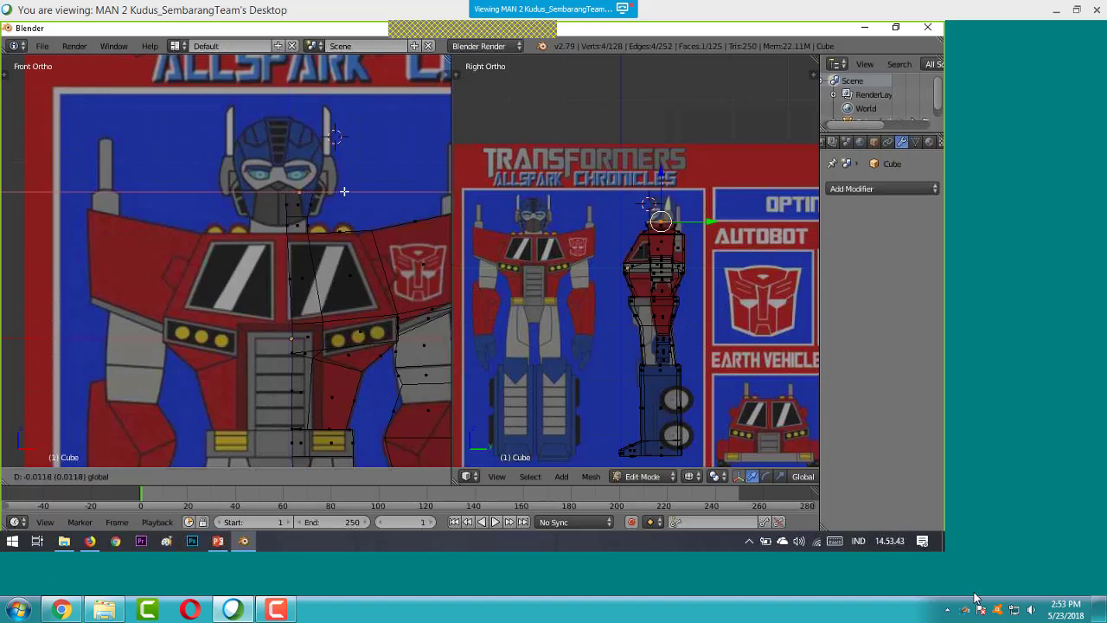
left_click(344, 191)
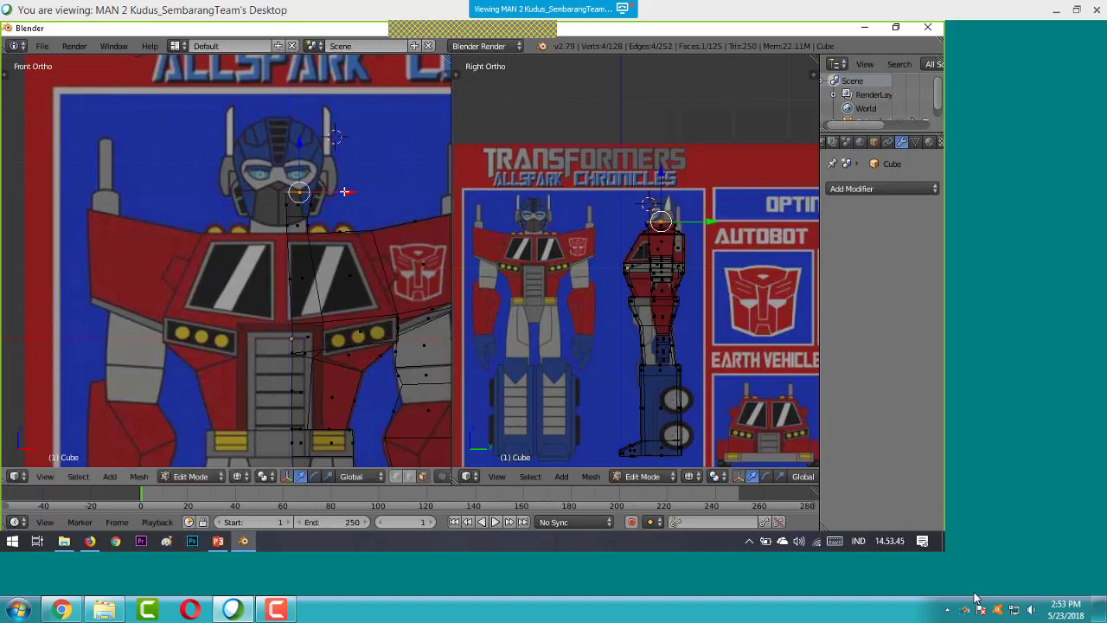
left_click_drag(344, 191, 359, 189)
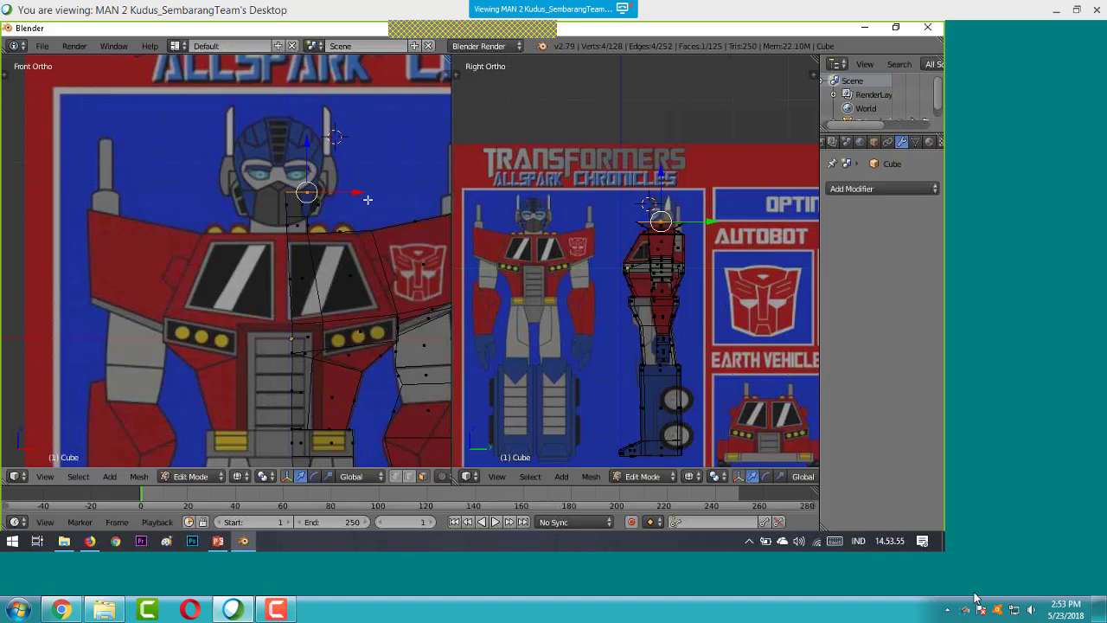
key("ctrl+z")
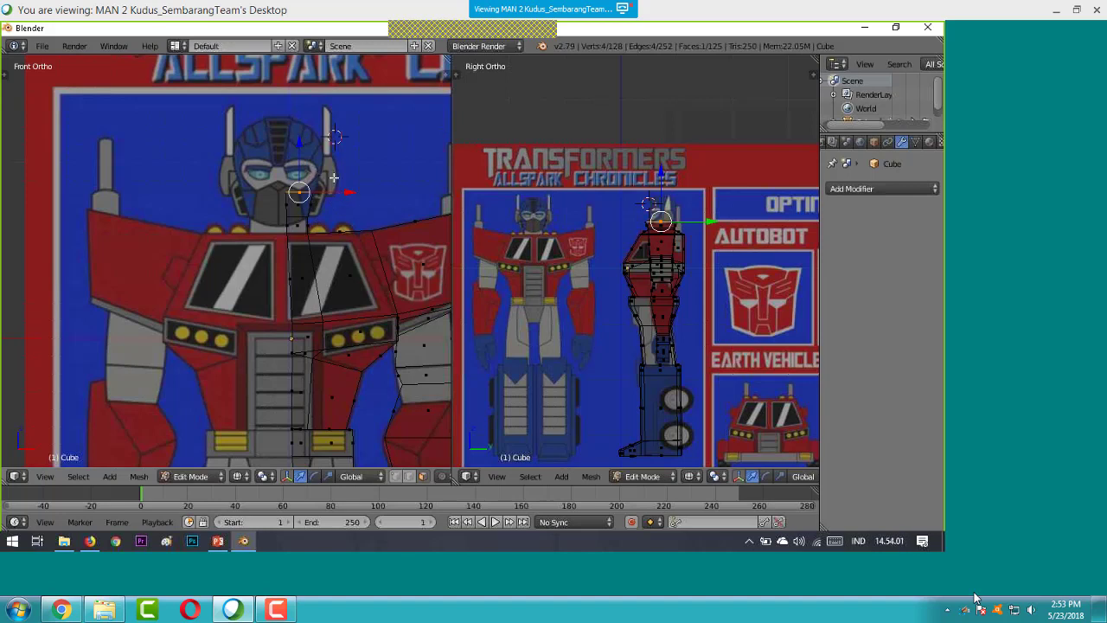
- Extrude the head's top face up to the brow in the front view and move its outer edge outward along X
key("e")
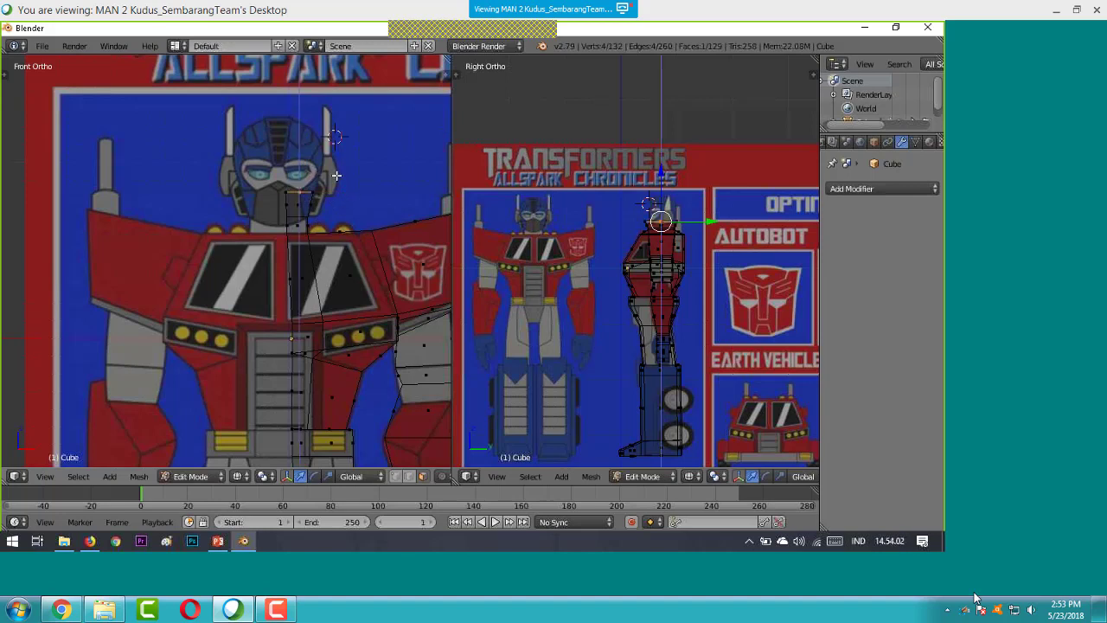
left_click(335, 147)
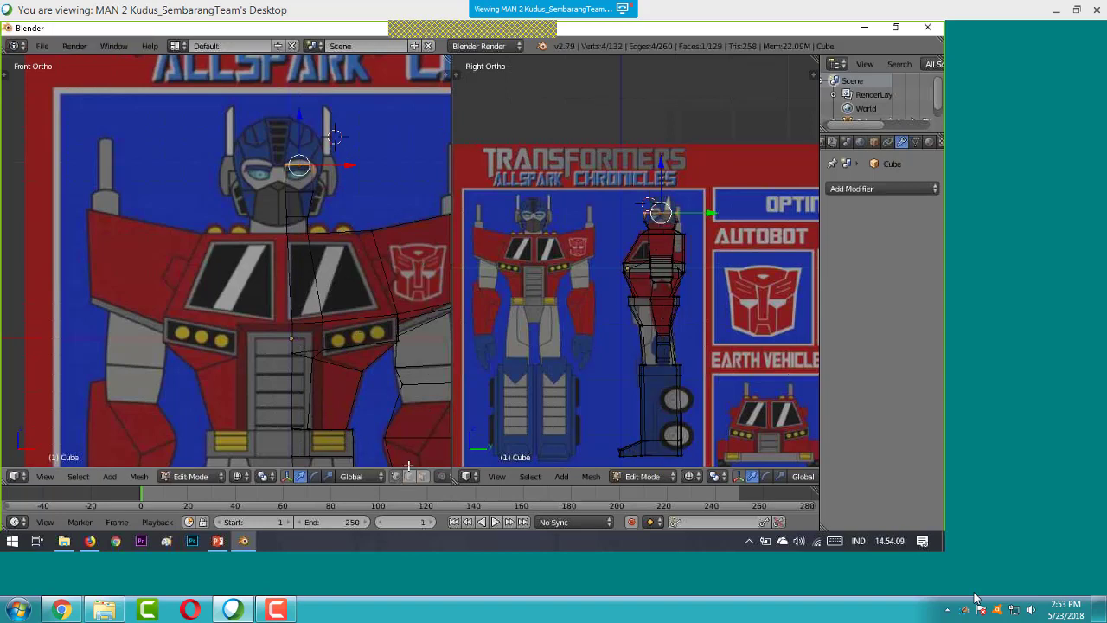
key("a")
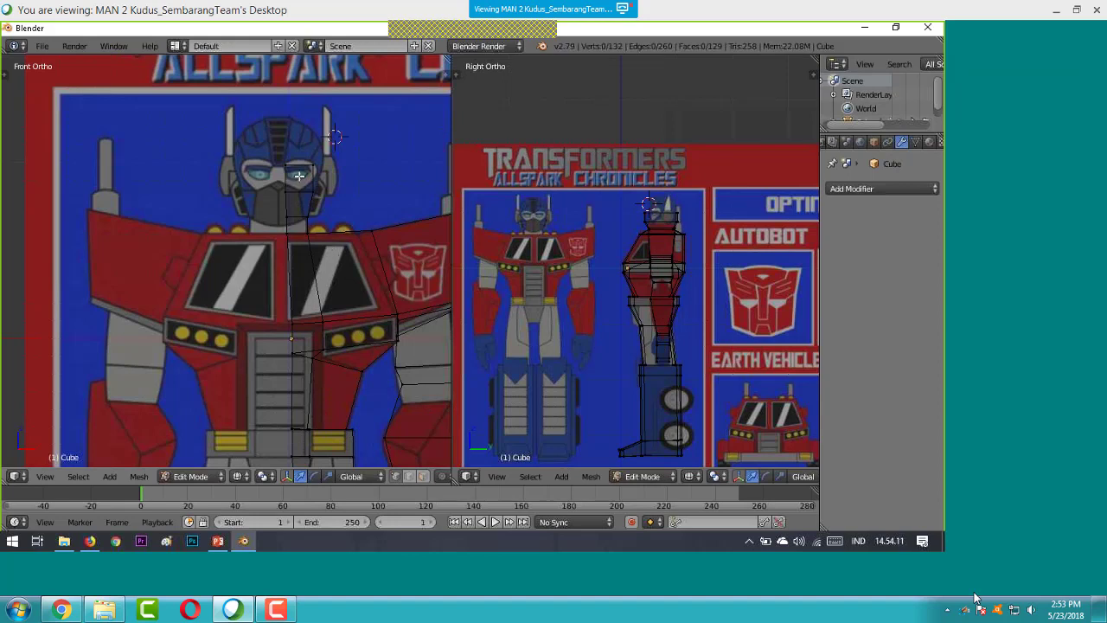
key("b")
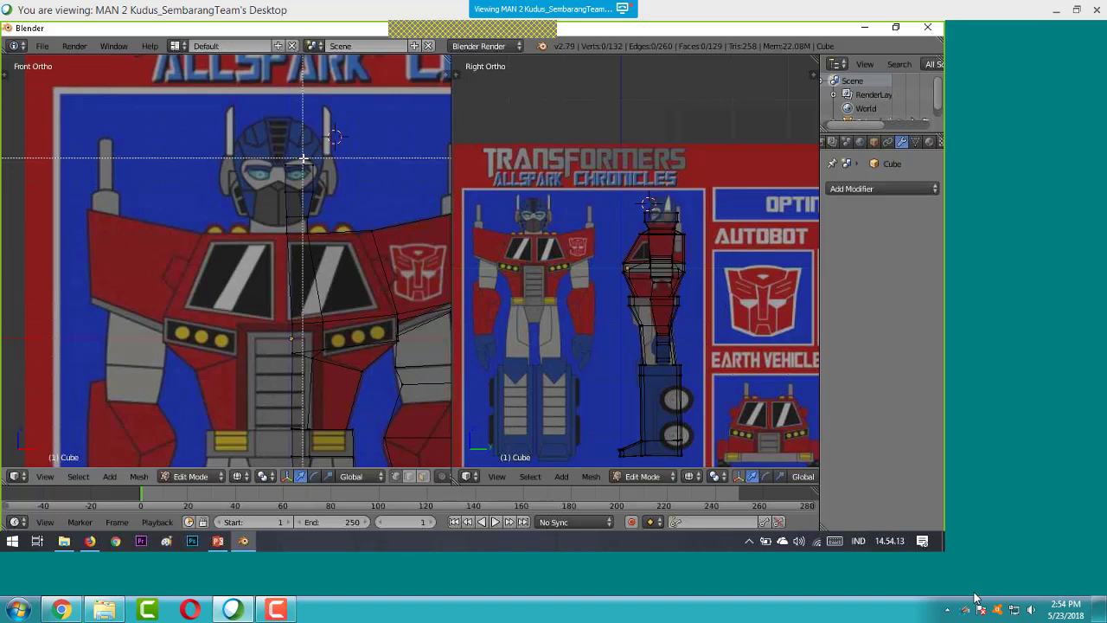
left_click_drag(302, 158, 392, 201)
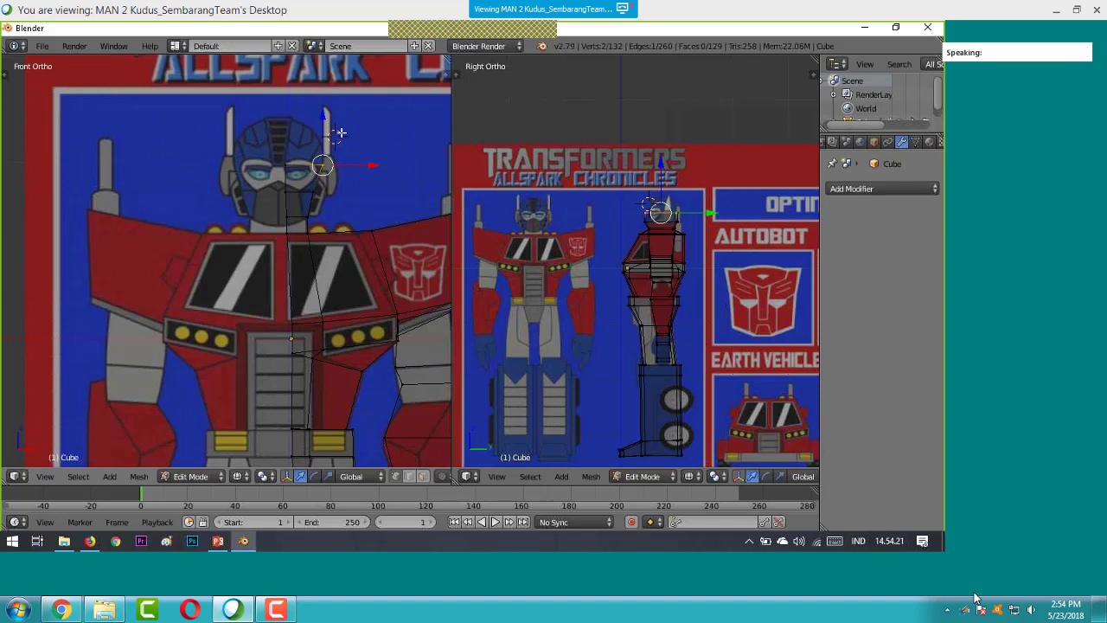
key("a")
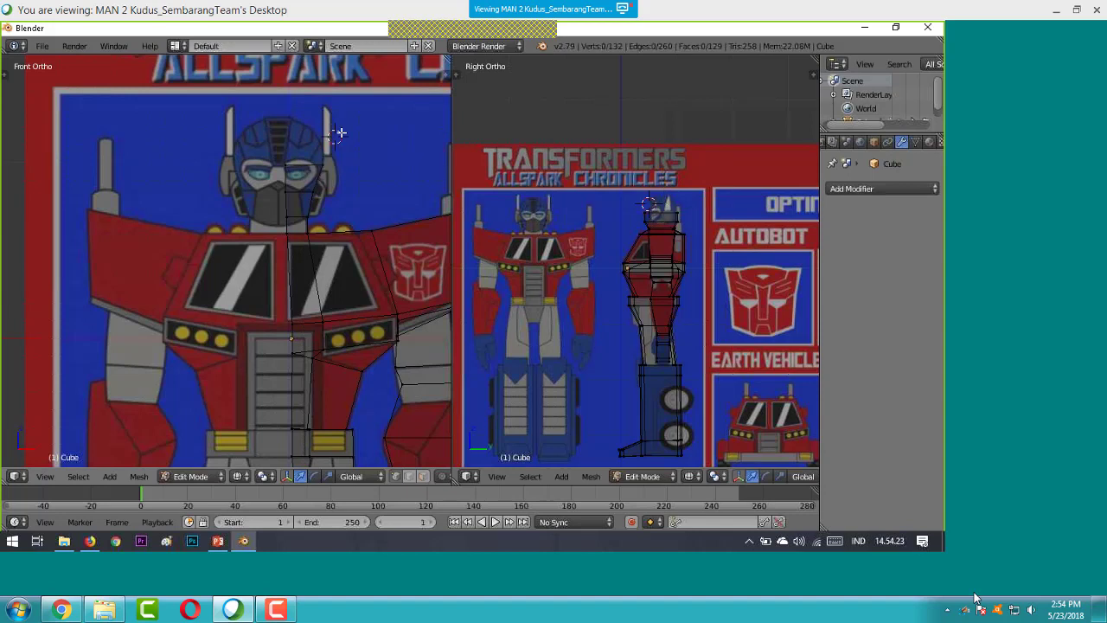
- Select the head's top face and extrude it about 0.27 upward in the front view to the crown of the helmet
mouse_move(337, 164)
middle_mouse_down()
mouse_move(320, 165)
mouse_move(343, 164)
mouse_move(329, 183)
middle_mouse_up()
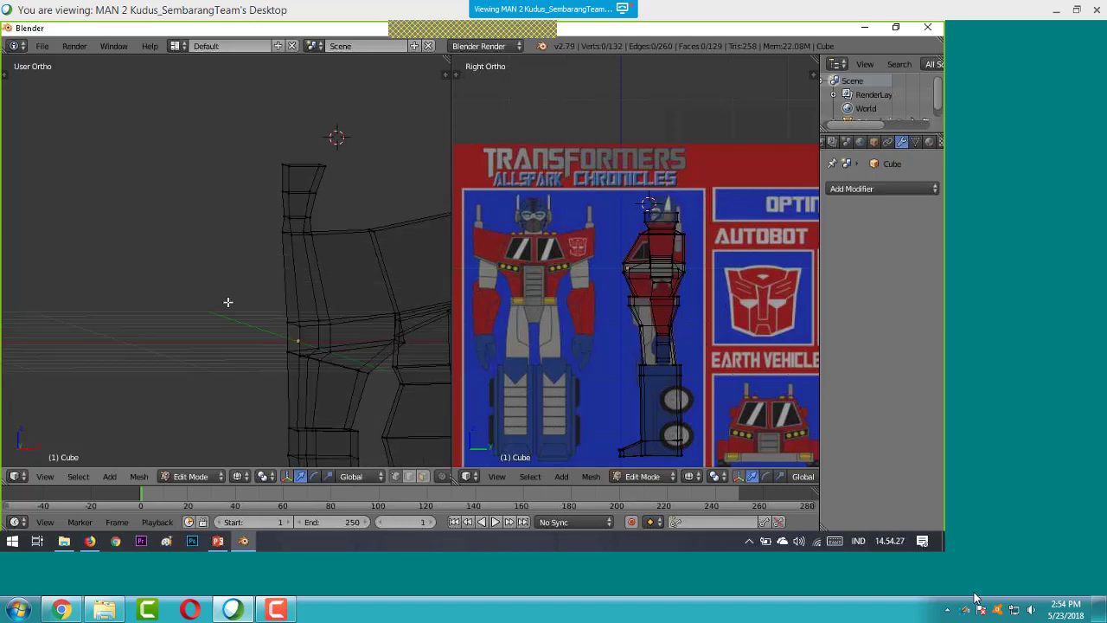
left_click(41, 480)
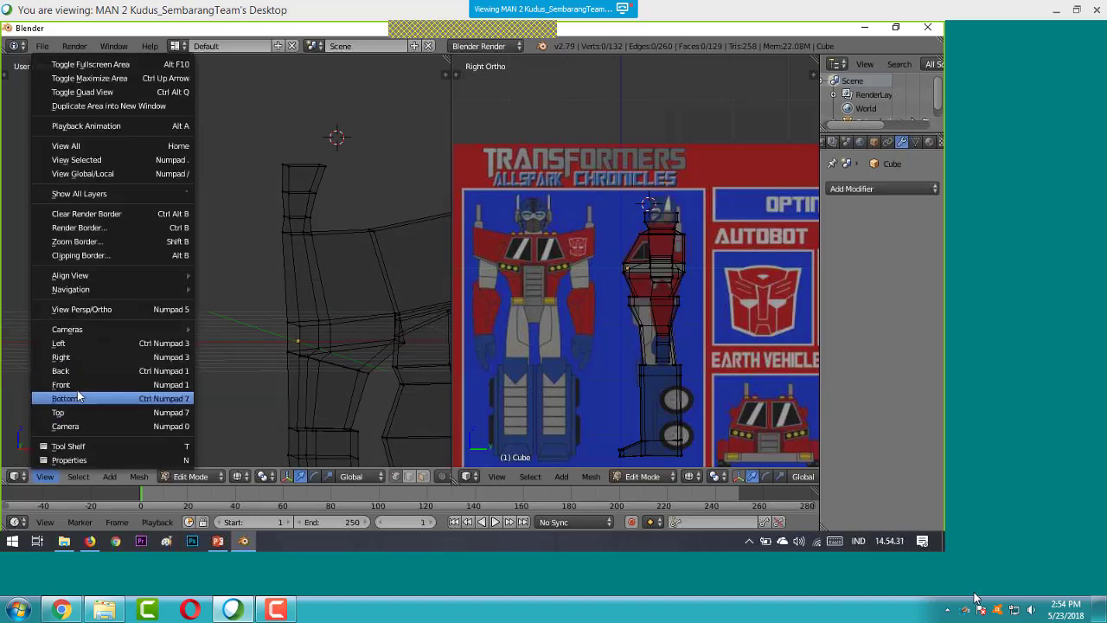
left_click(73, 385)
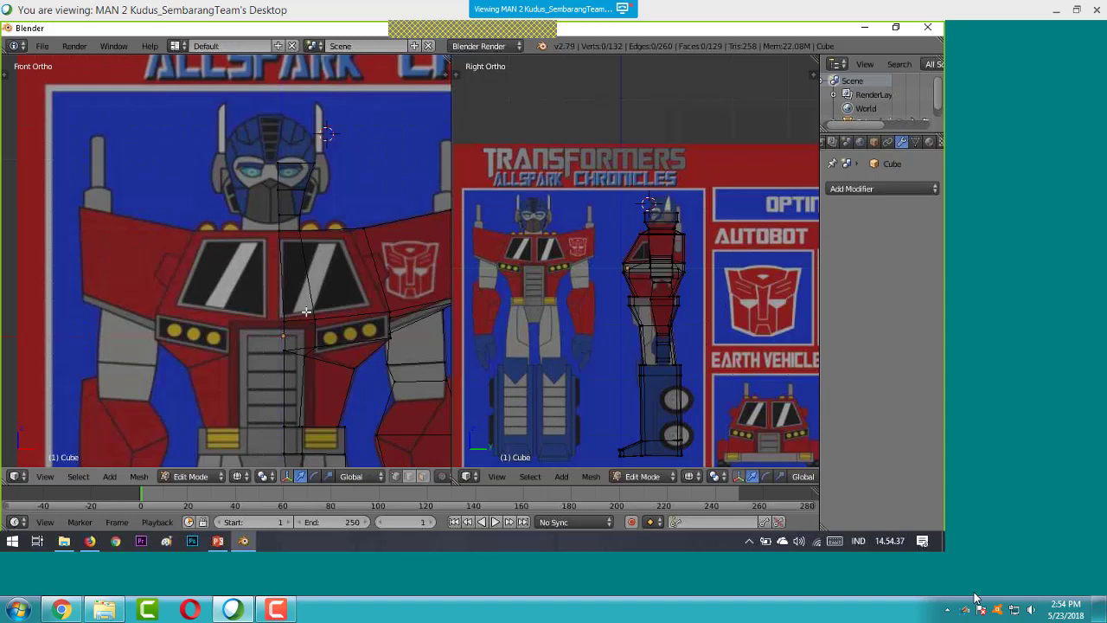
left_click(422, 476)
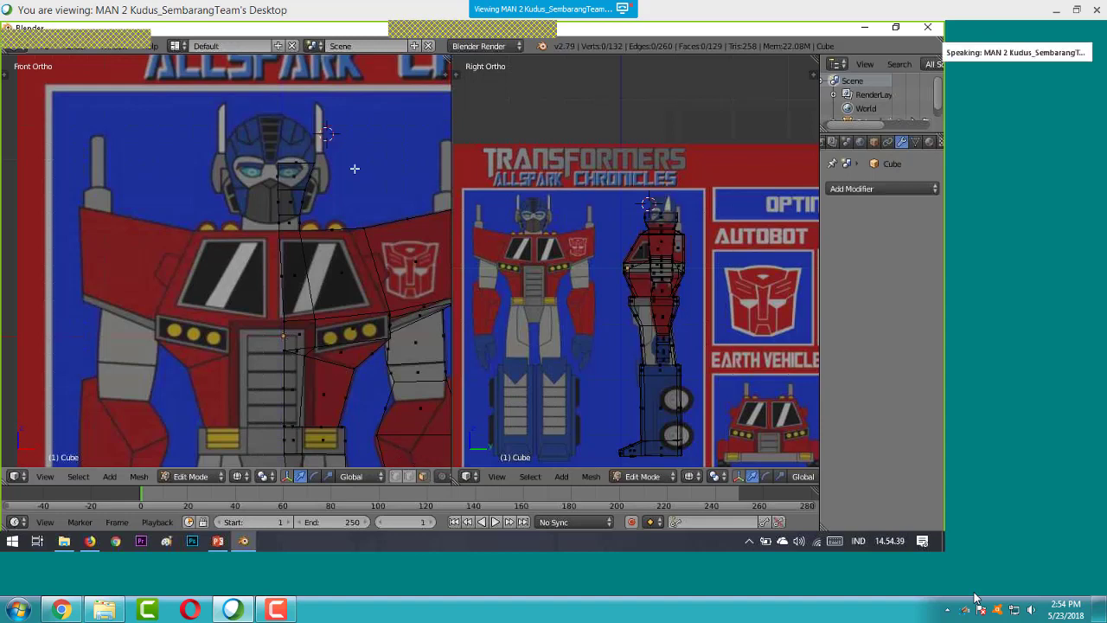
middle_click_drag(353, 171, 354, 178)
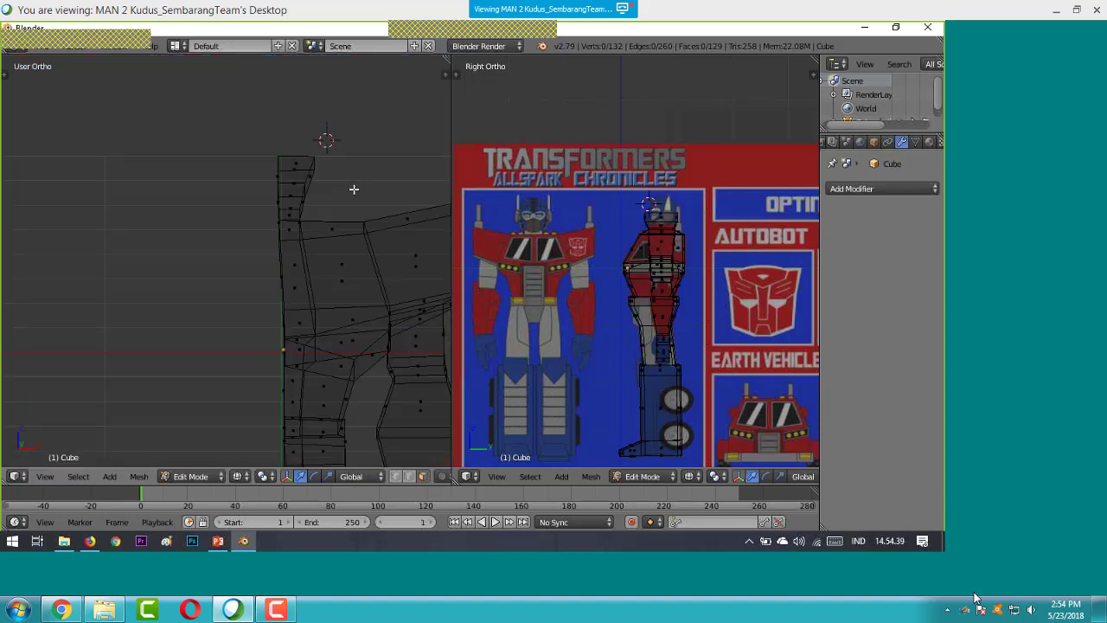
right_click(296, 164)
left_click(45, 476)
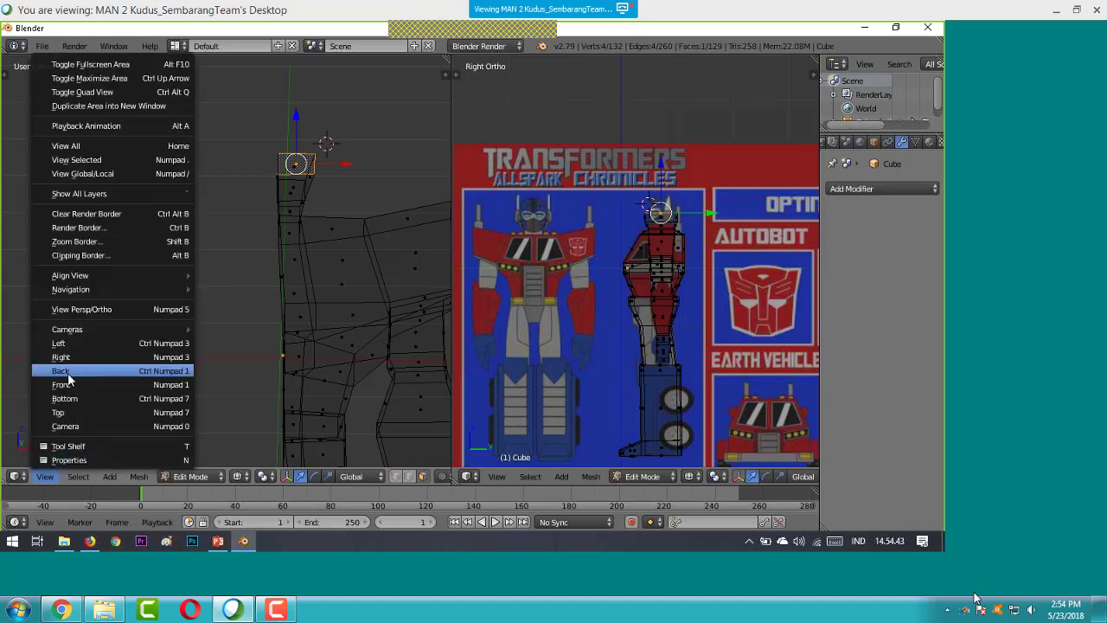
left_click(68, 377)
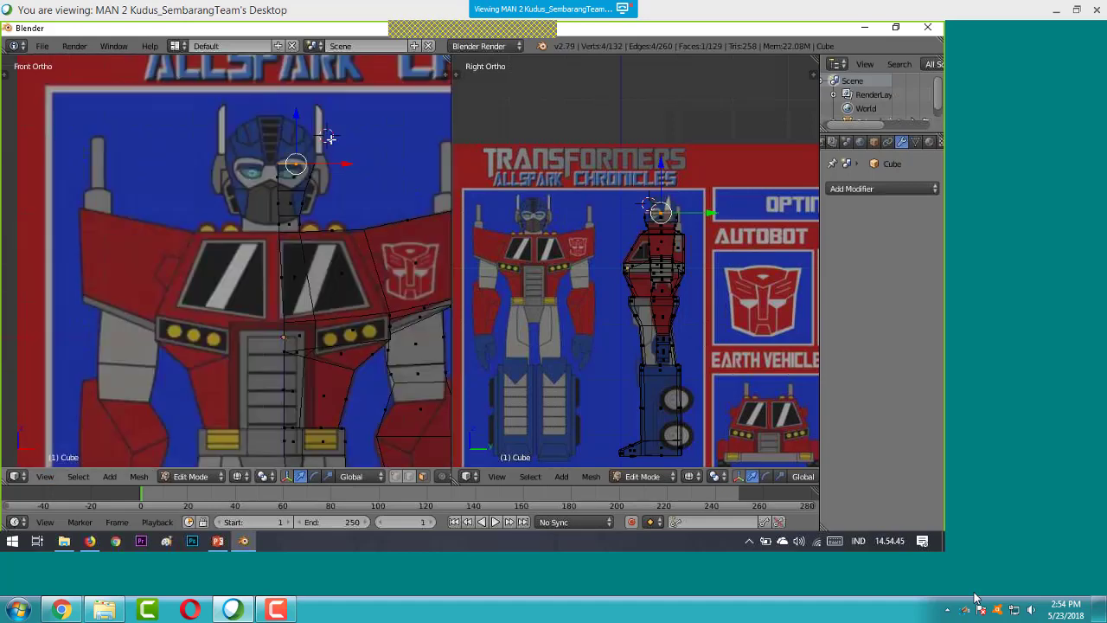
key("e")
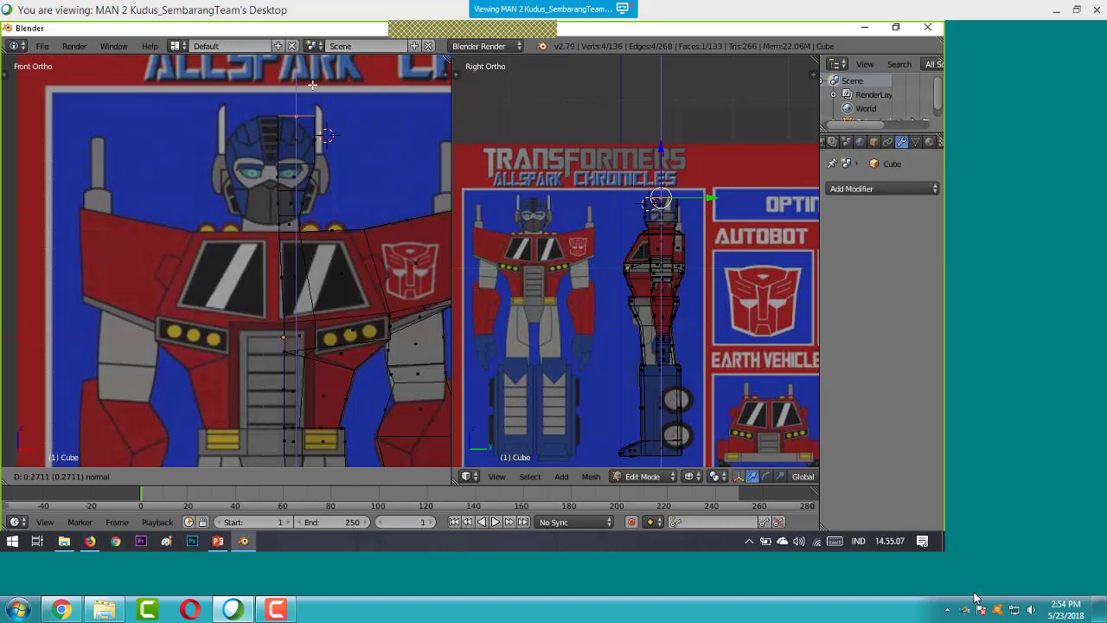
left_click(312, 85)
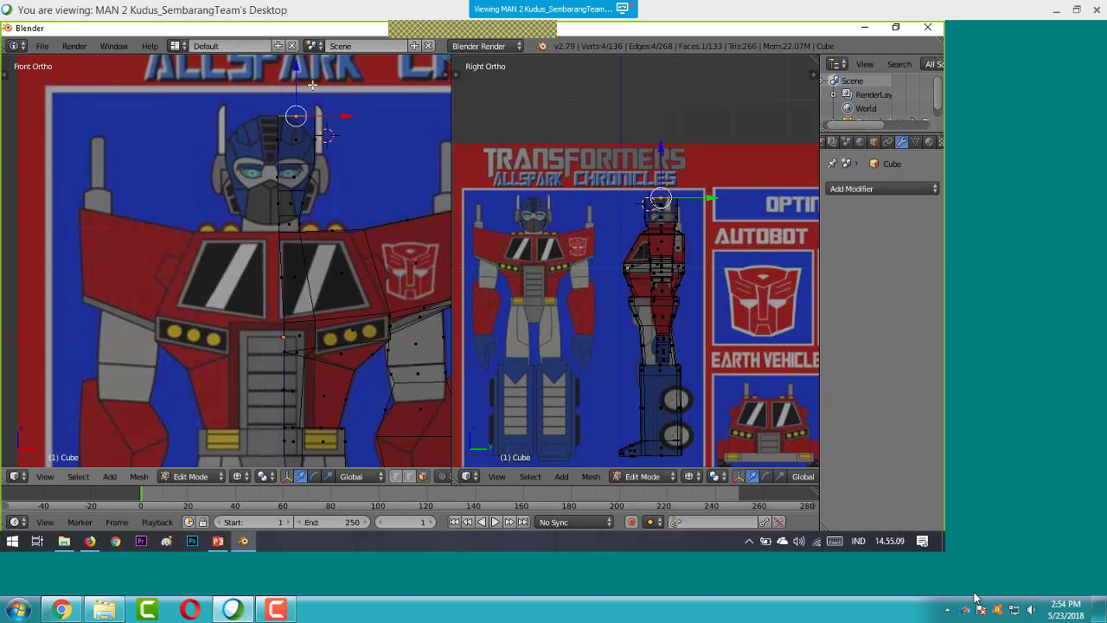
- Move the outer edge of the head's top face inward and down onto the helmet's curved outline
key("a")
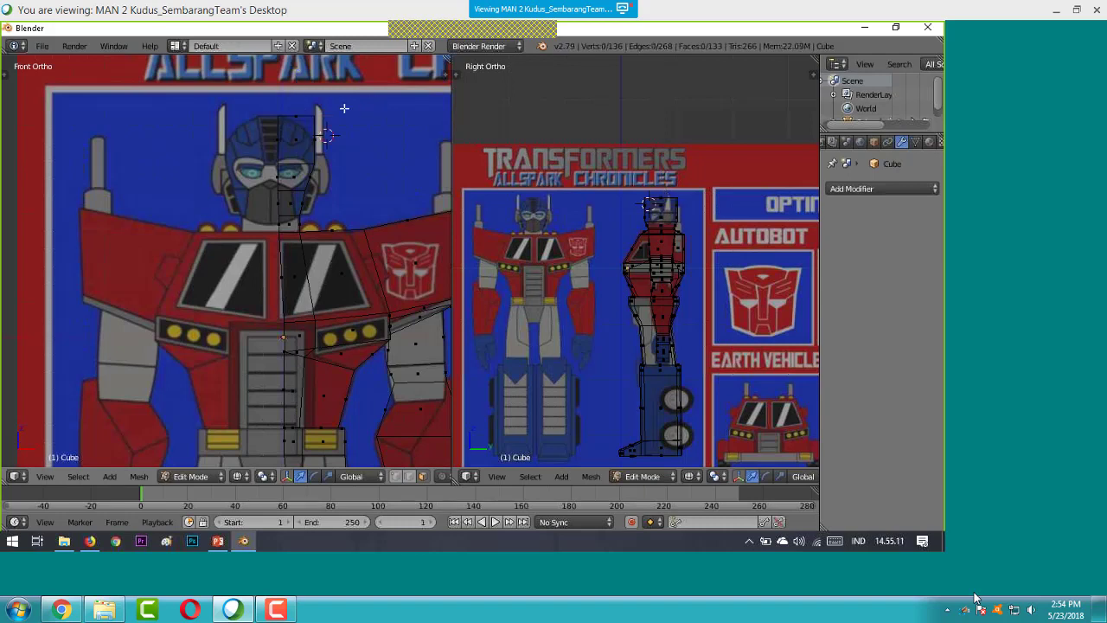
key("b")
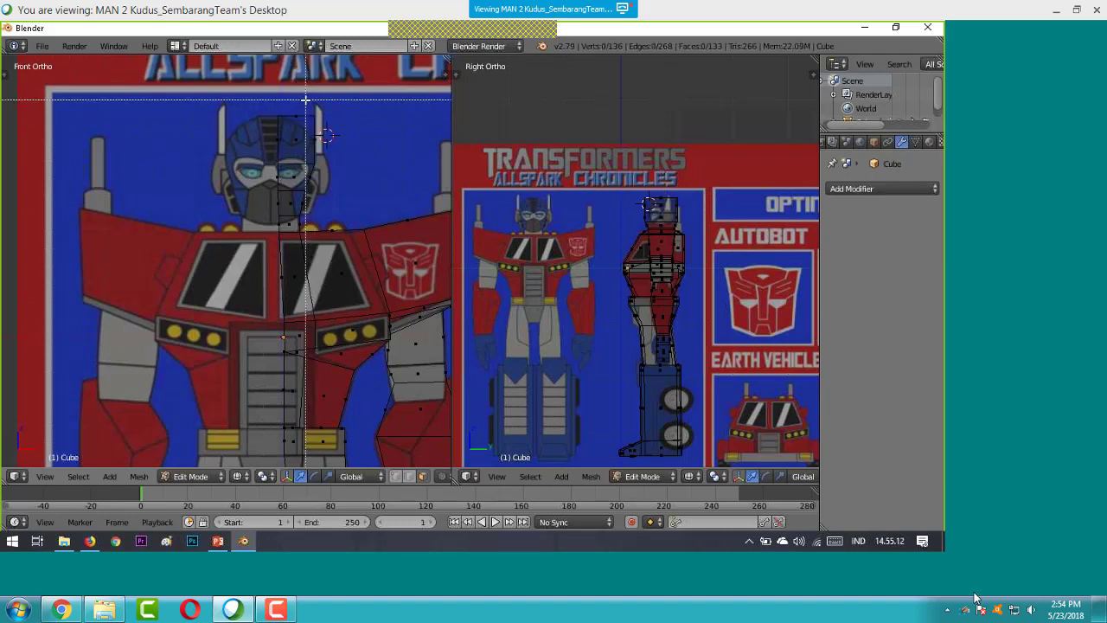
key("Escape")
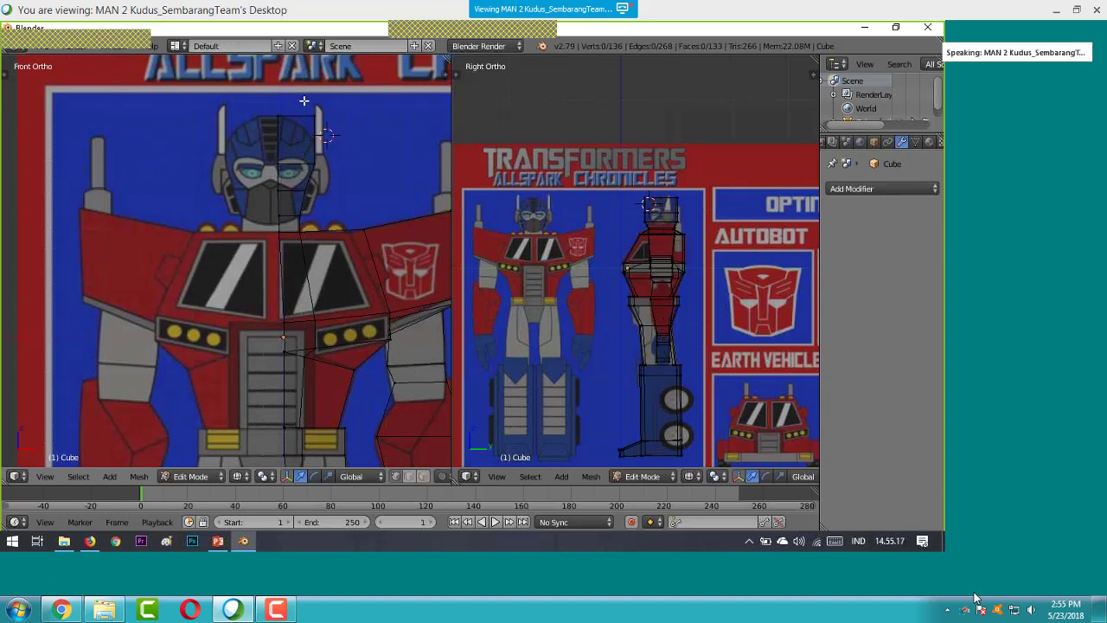
key("b")
left_click_drag(304, 101, 351, 117)
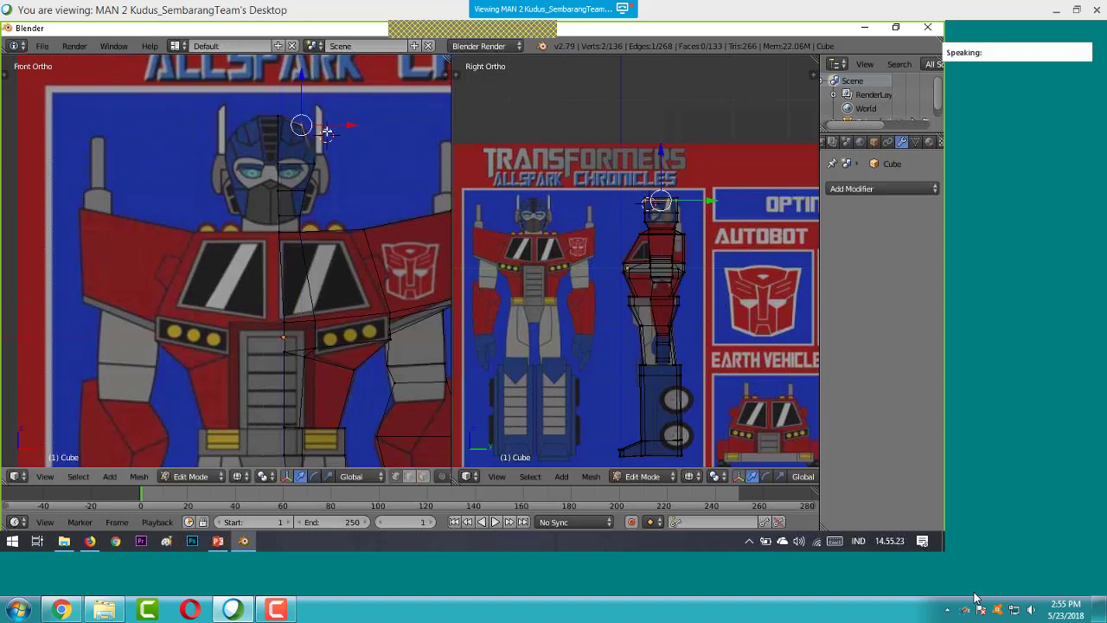
left_click_drag(351, 116, 355, 127)
key("a")
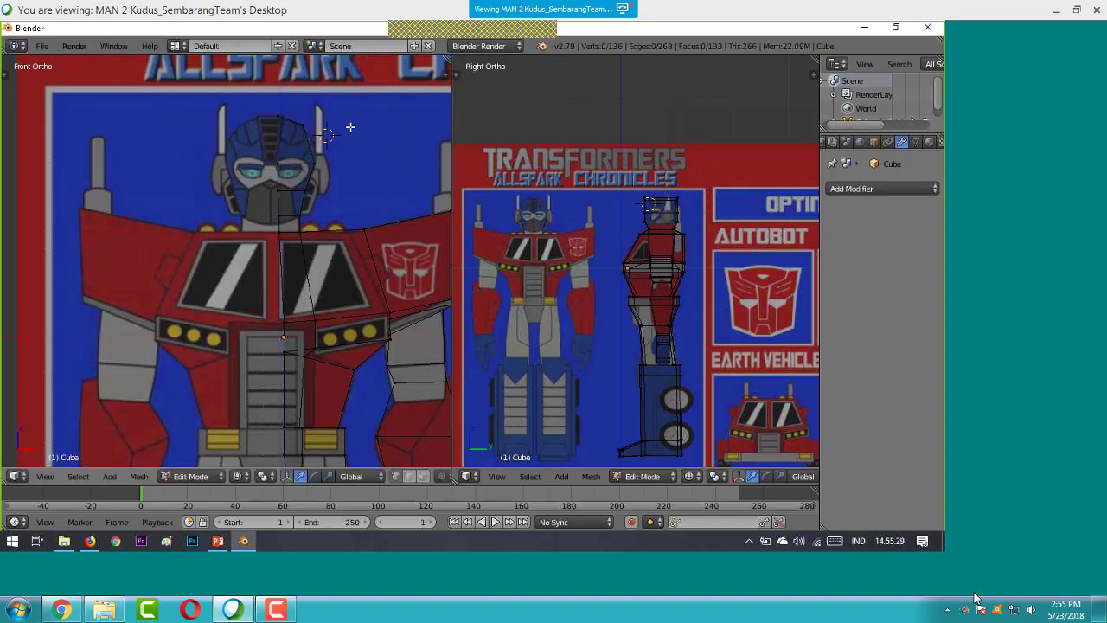
- Add a centred horizontal loop cut across the helmet section and raise the new edge loop slightly along Z
key("ctrl+r")
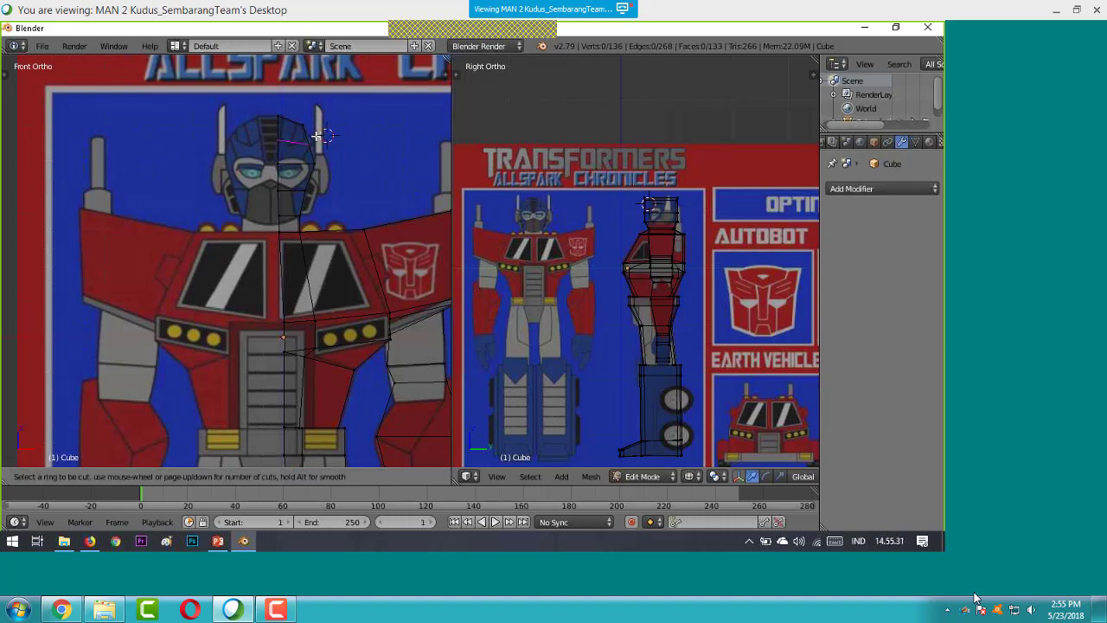
left_click(318, 136)
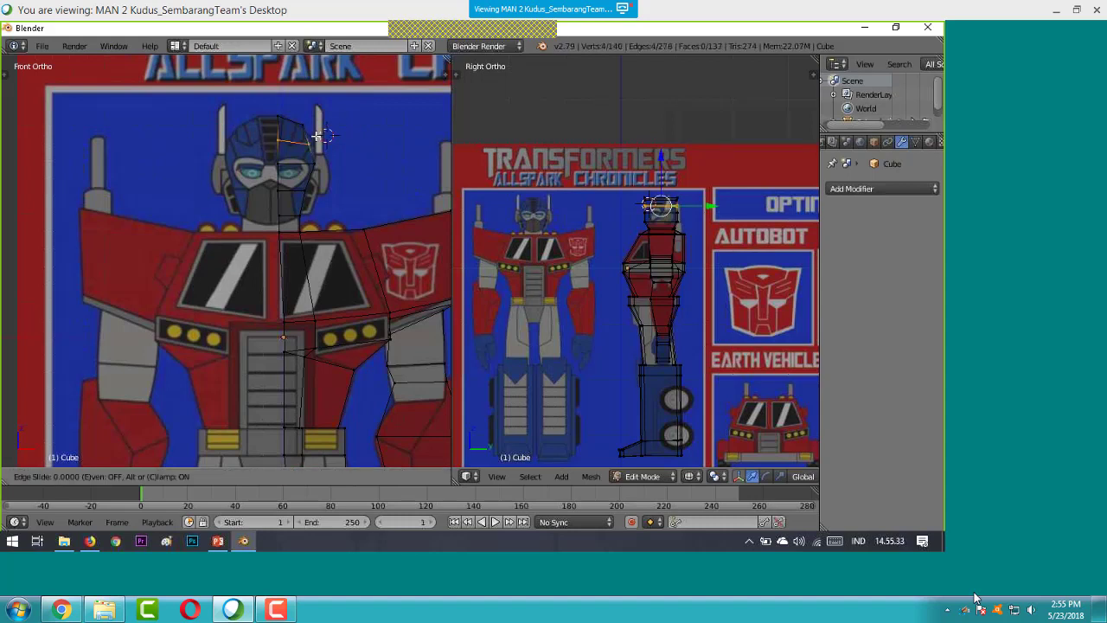
right_click(319, 136)
key("a")
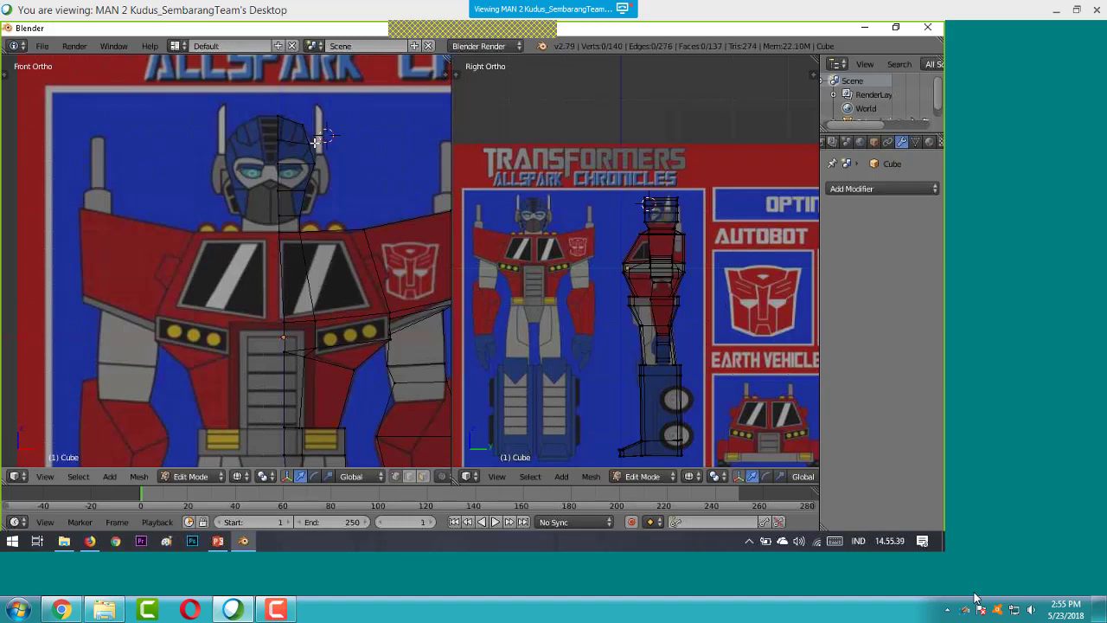
right_click(308, 145, "alt")
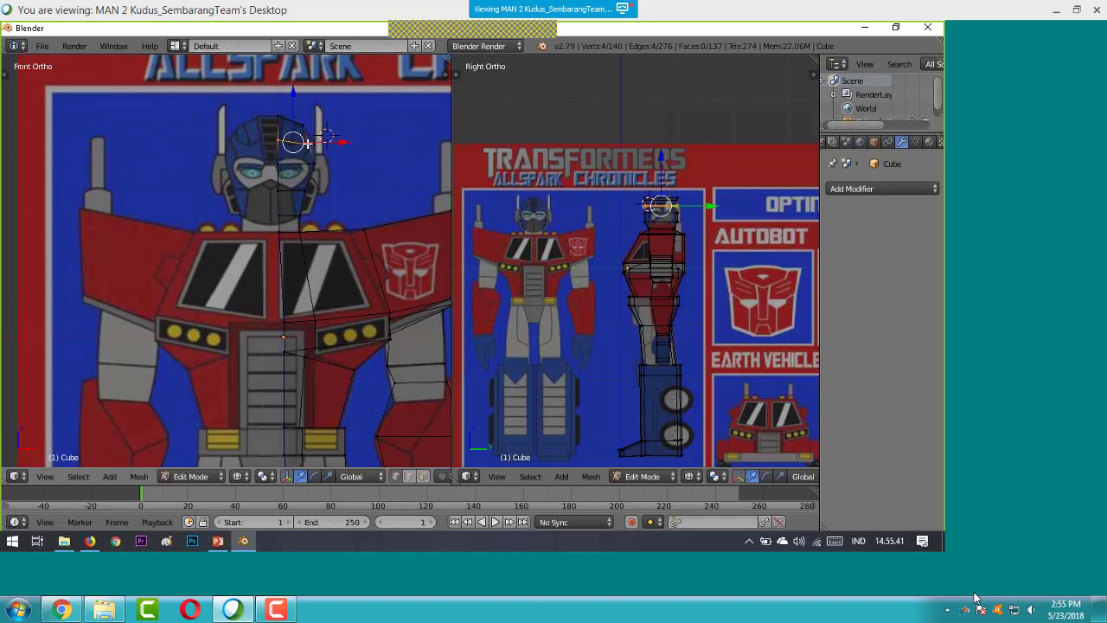
left_click_drag(292, 93, 293, 90)
key("a")
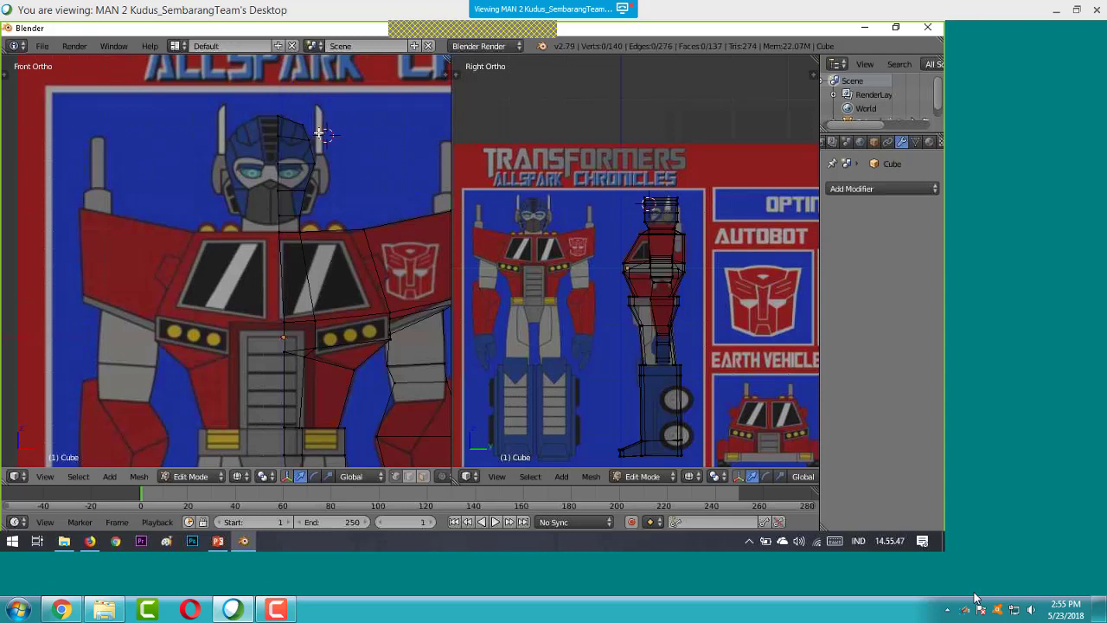
- Move the new loop's outer edge outward along X to match the helmet's rounded side in the front view
key("b")
left_click_drag(301, 133, 325, 140)
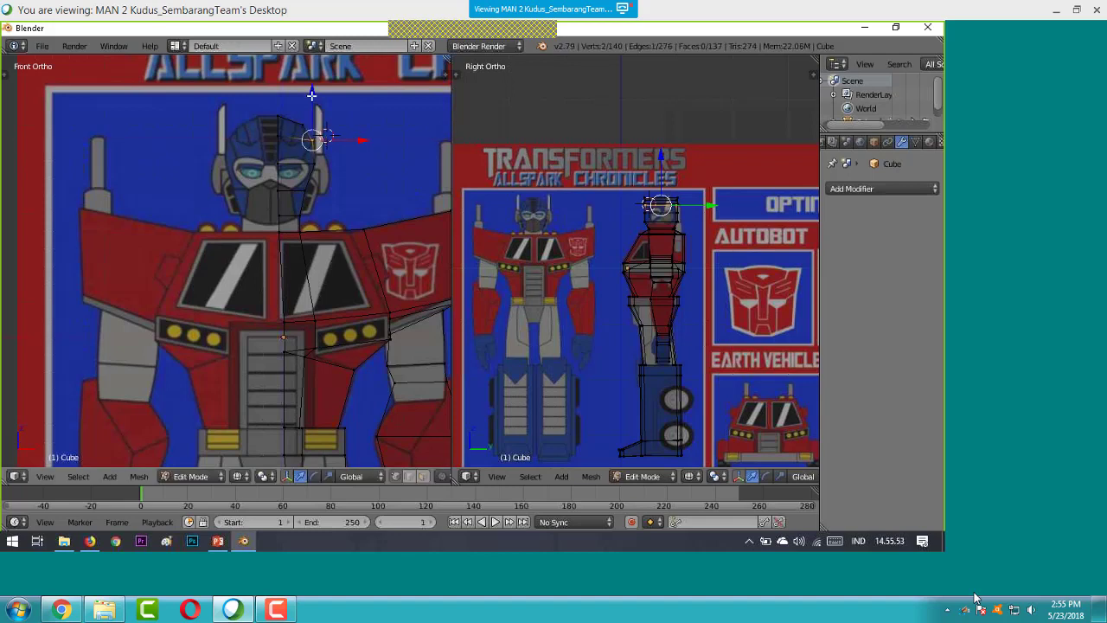
left_click_drag(311, 93, 311, 95)
left_click_drag(344, 137, 360, 142)
- Examine the head mesh from several angles and its profile against the side reference image
mouse_move(371, 168)
middle_mouse_down()
mouse_move(339, 161)
mouse_move(358, 167)
middle_mouse_up()
middle_click_drag(255, 166, 319, 366)
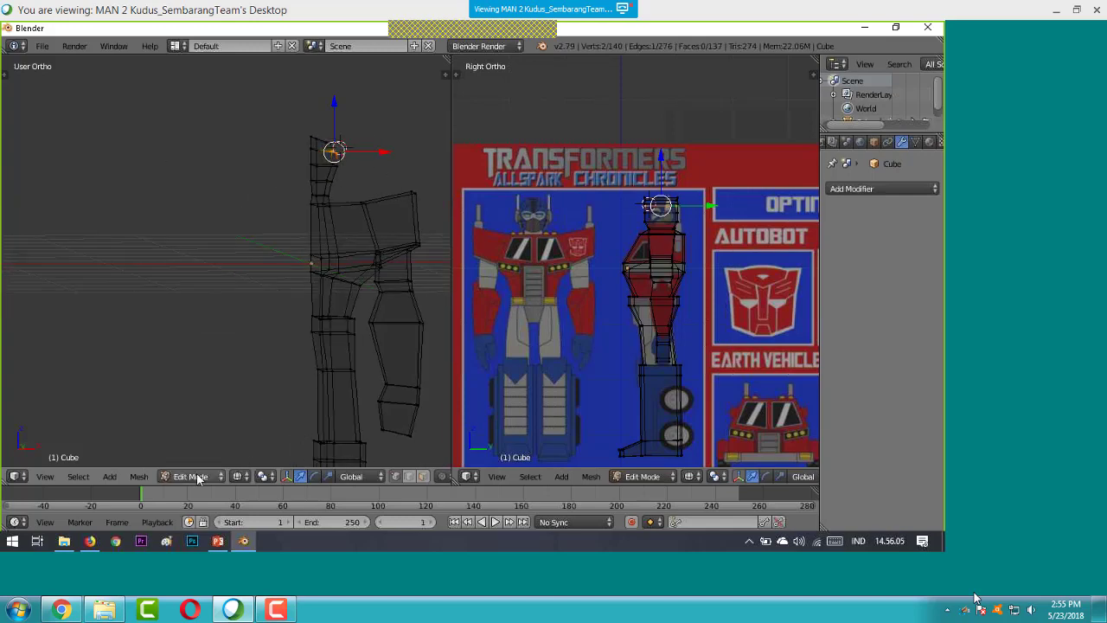
left_click(47, 477)
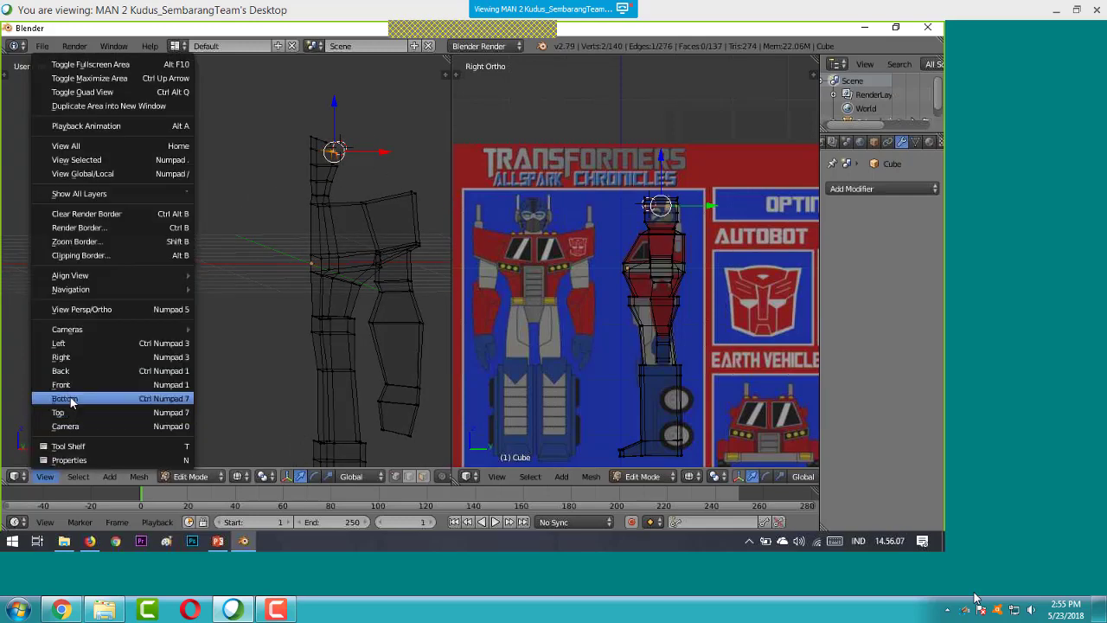
key("Escape")
key("KP_1")
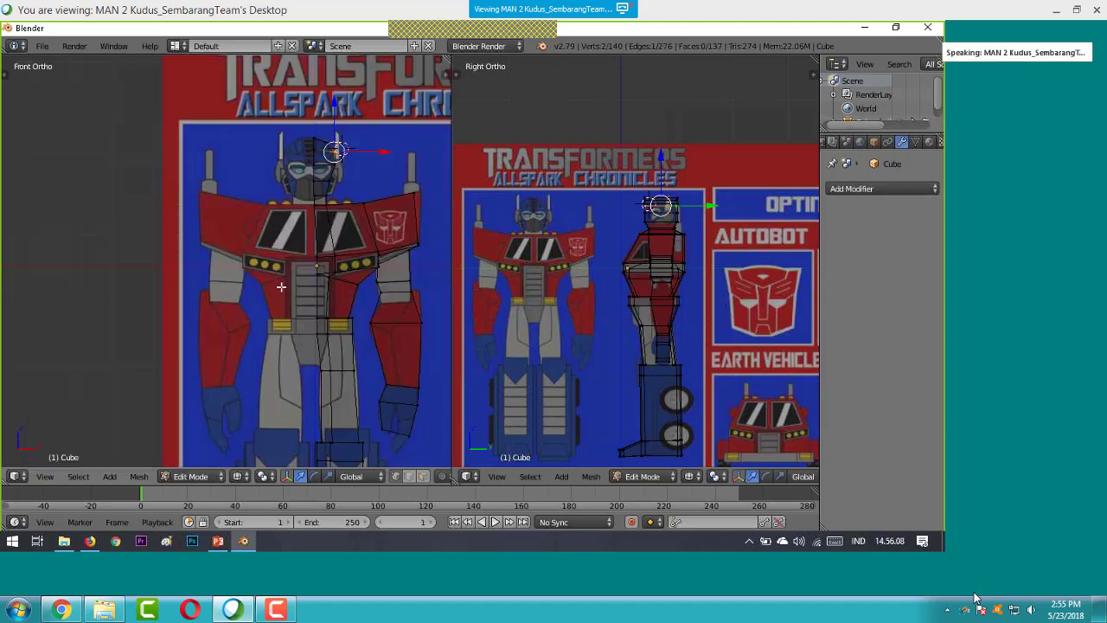
scroll(354, 165, "up", 2)
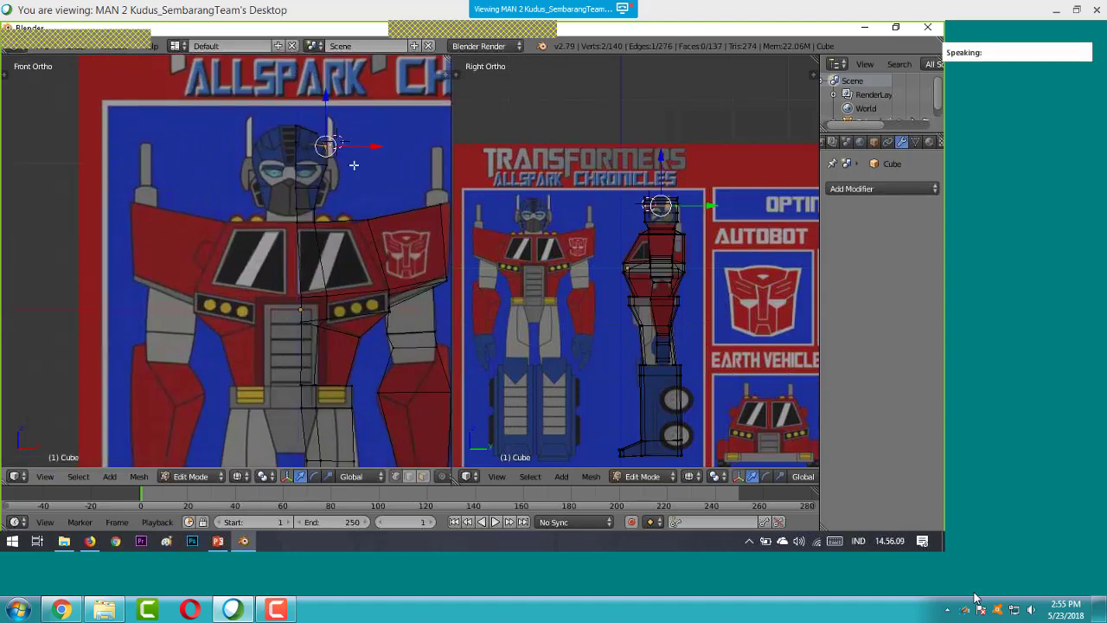
scroll(353, 165, "up", 1)
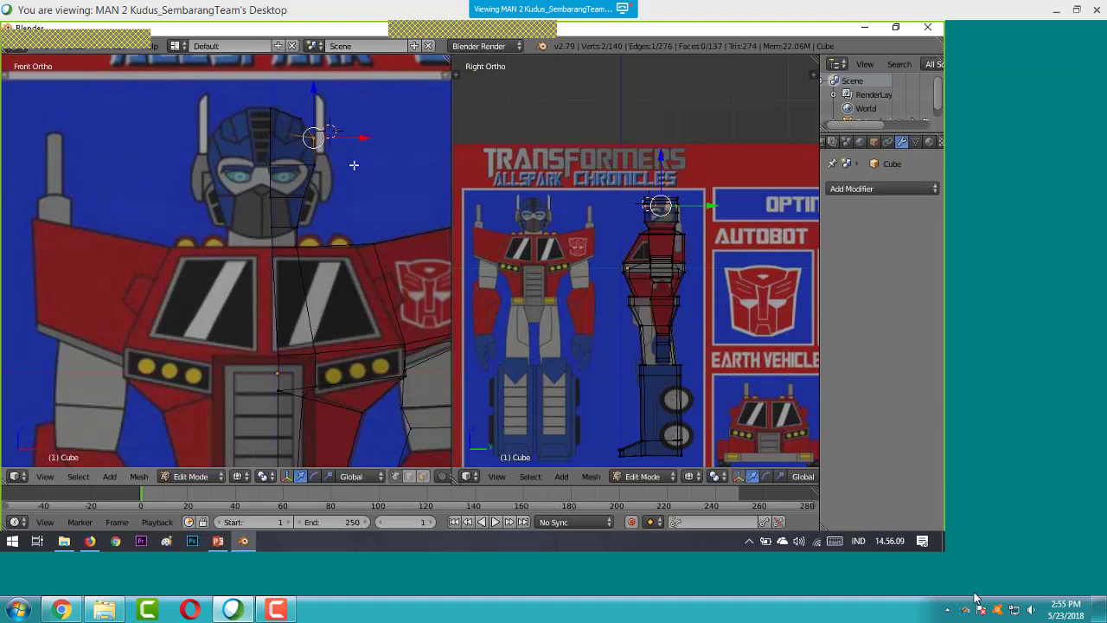
scroll(354, 164, "up", 1)
key("a")
key("KP_4")
key("KP_4")
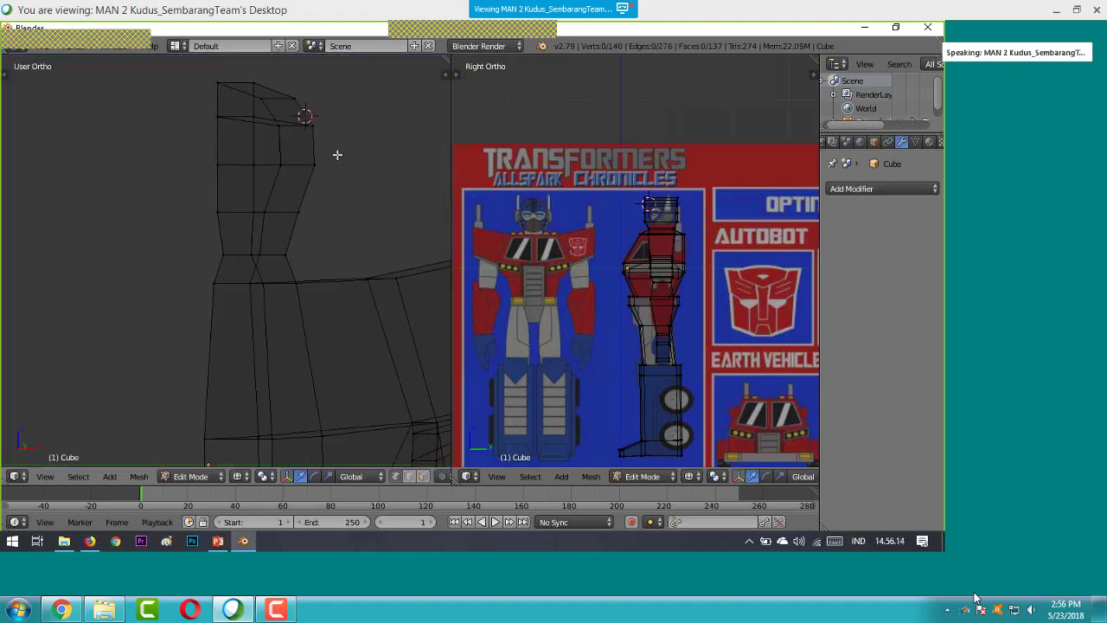
key("KP_4")
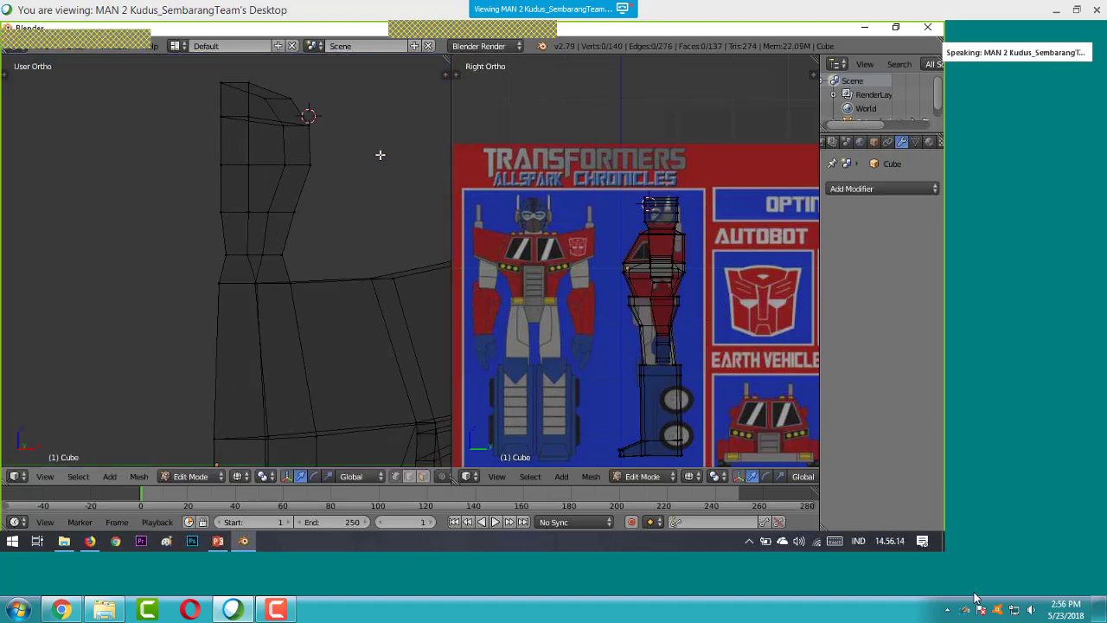
key("KP_4")
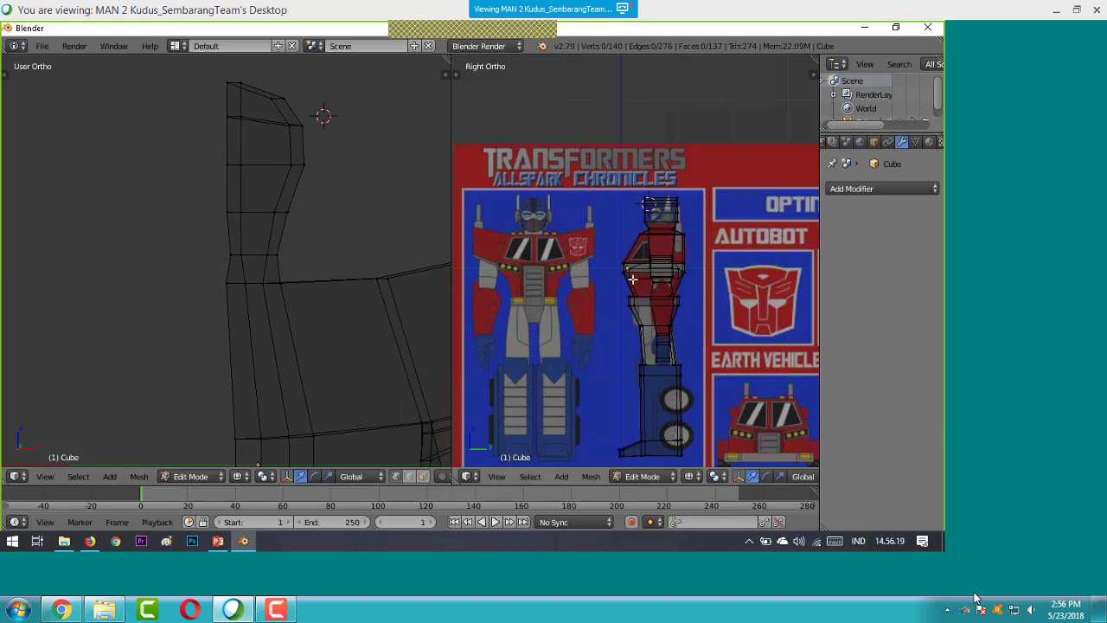
scroll(632, 278, "up", 6)
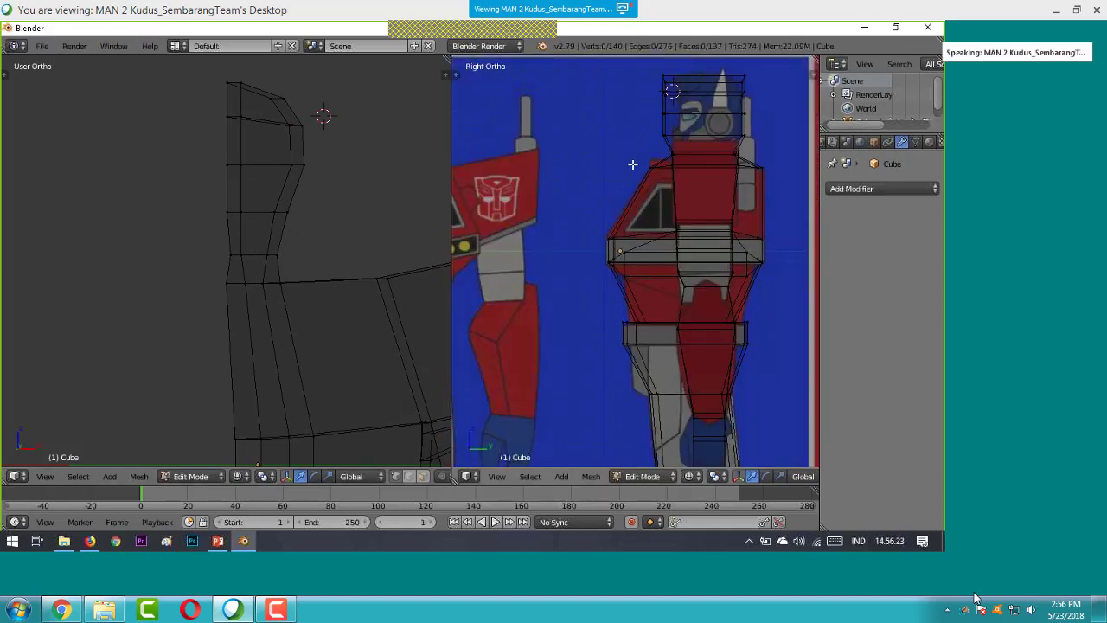
- Scale down the head's mouth-level edge loop and shift it along Y to fit the jaw profile in the side view
key("b")
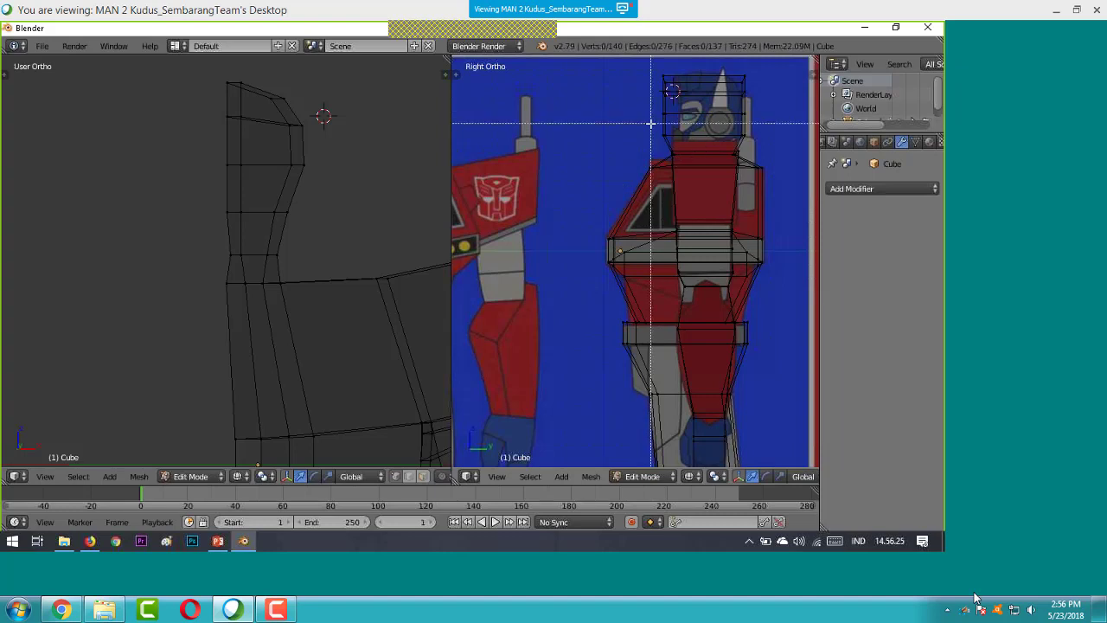
left_click_drag(649, 124, 753, 139)
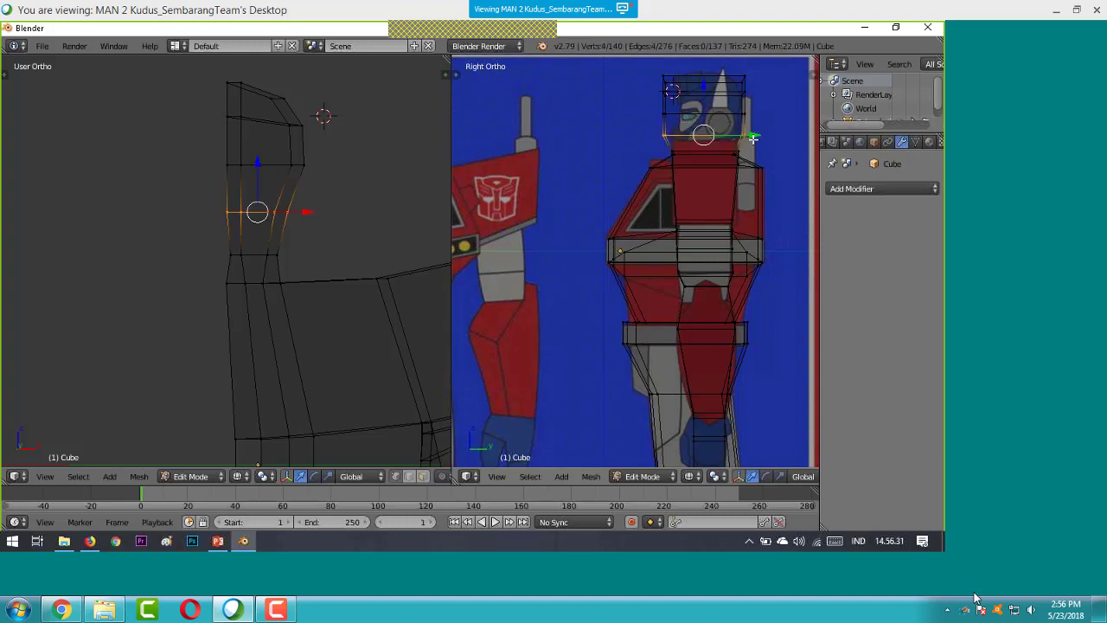
key("s")
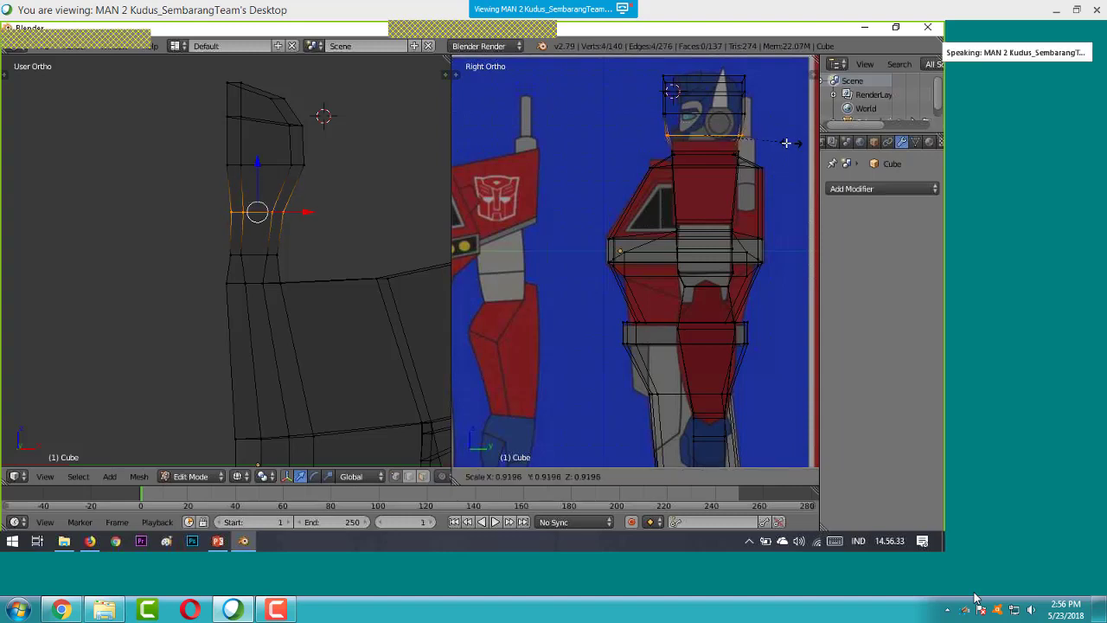
key("g")
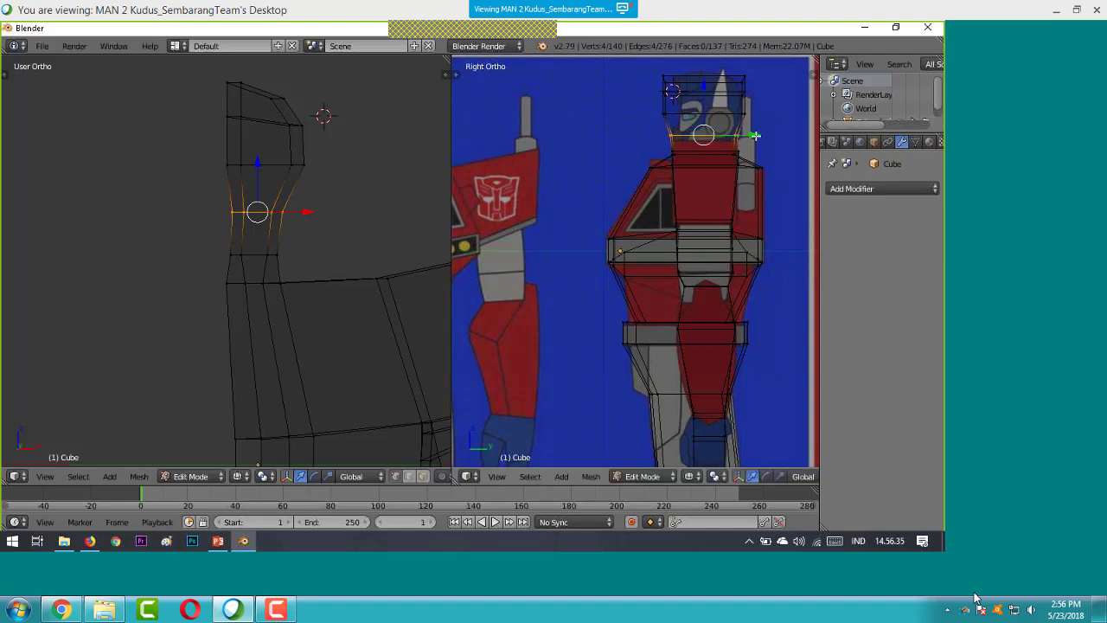
key("y")
left_click(758, 136)
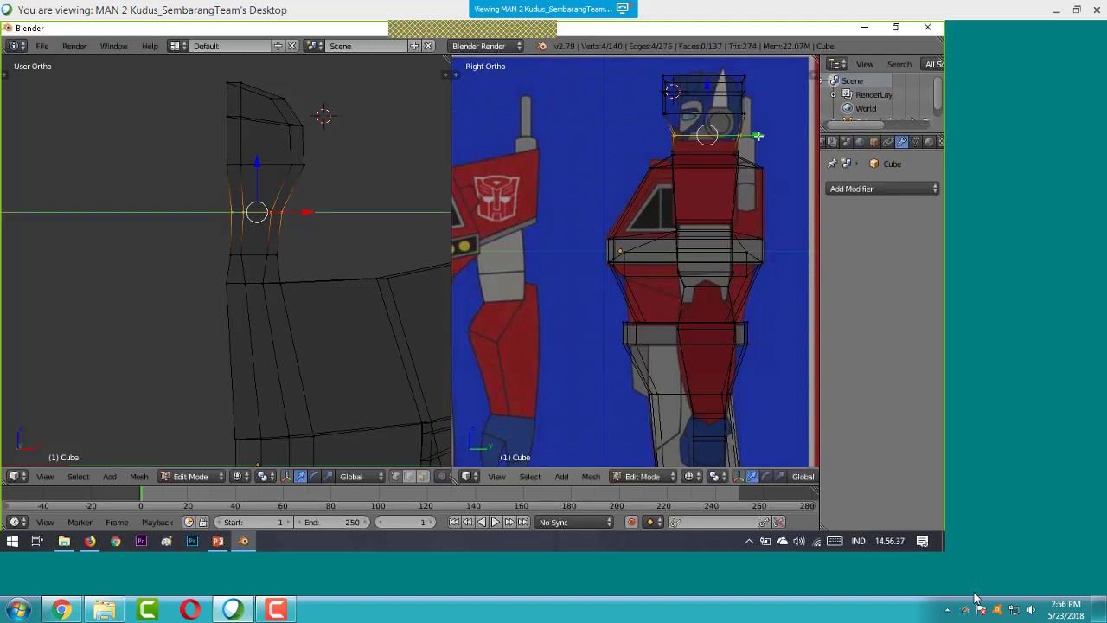
key("a")
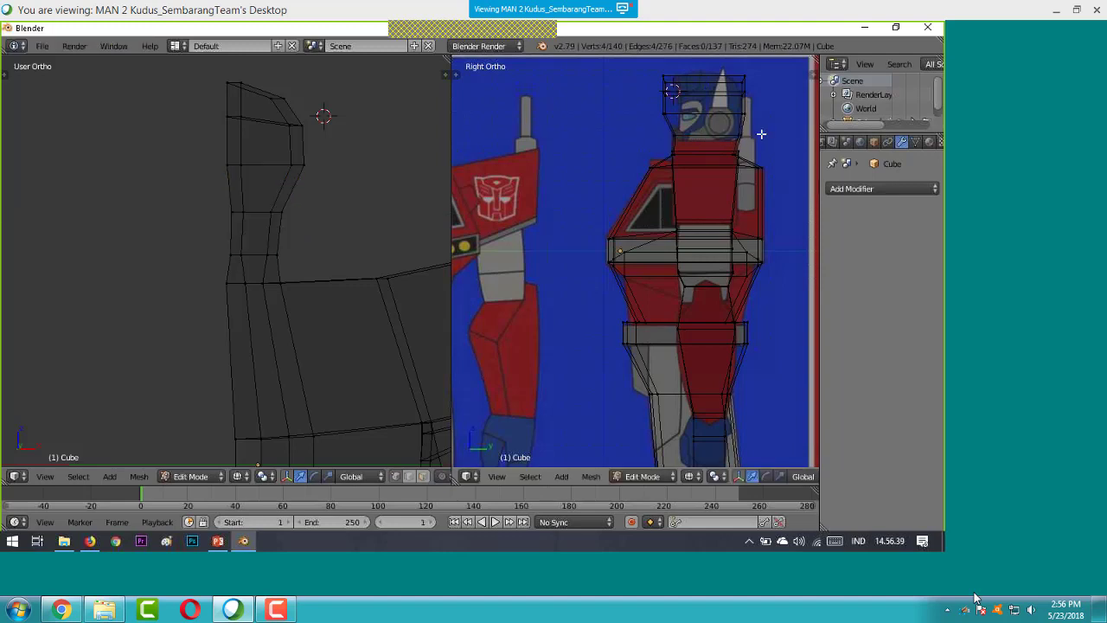
- Shrink the head's eye-level edge loop and shift it back along Y to match the face profile in the side view
key("b")
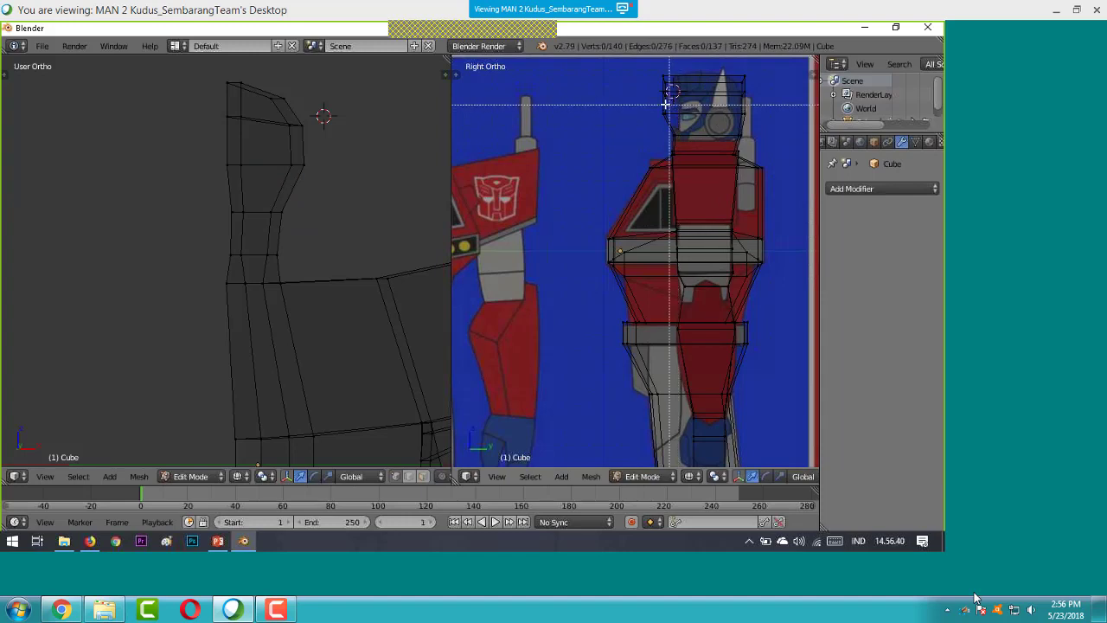
left_click_drag(656, 101, 751, 122)
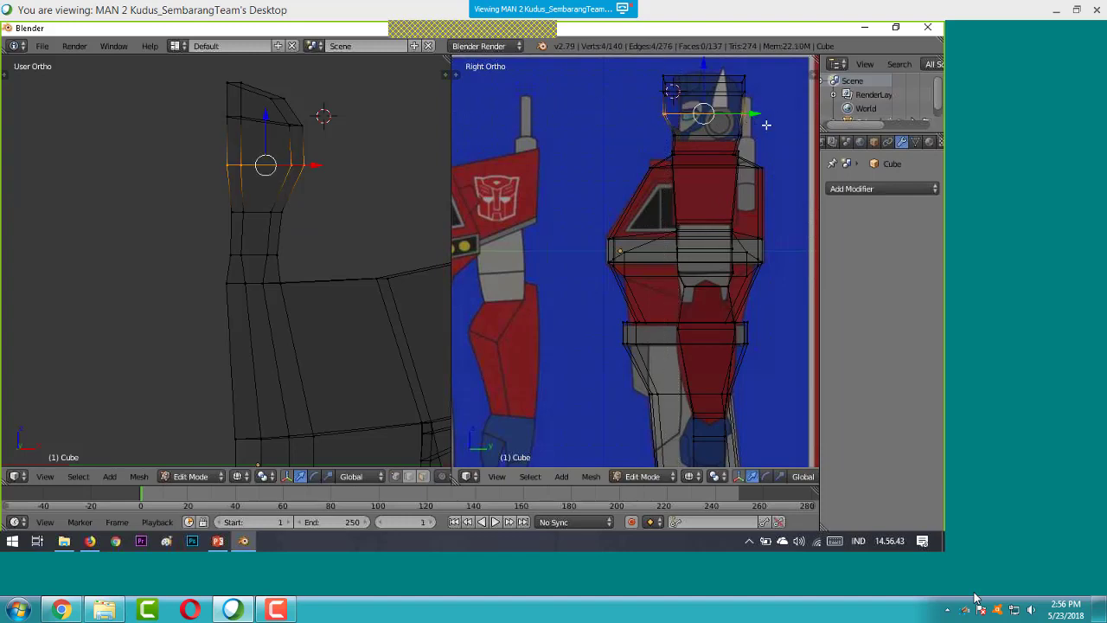
key("s")
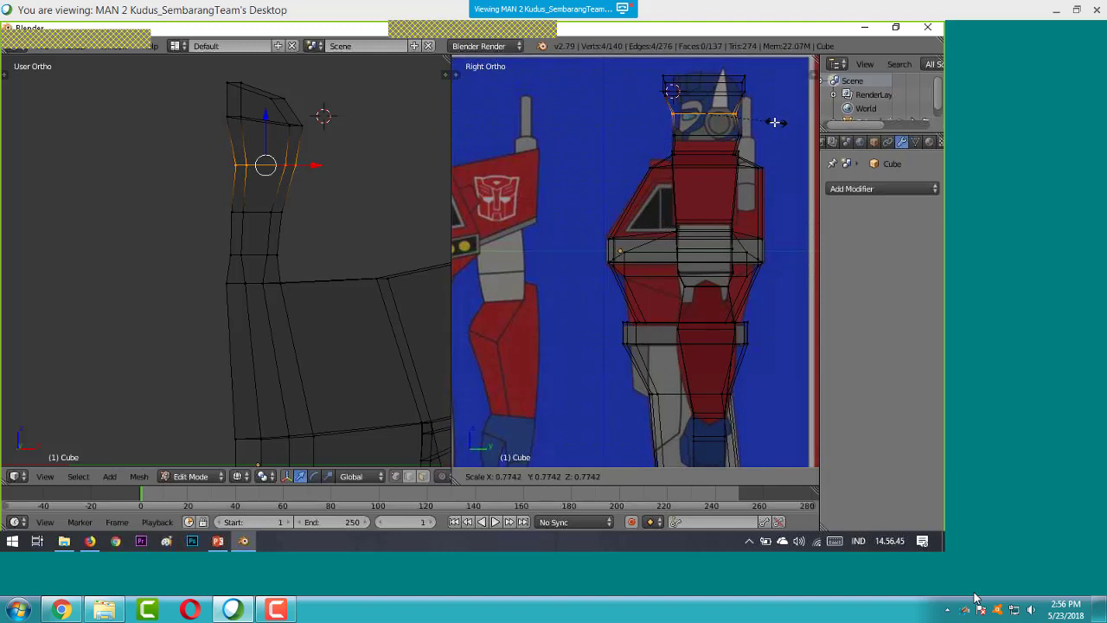
left_click(769, 122)
key("s")
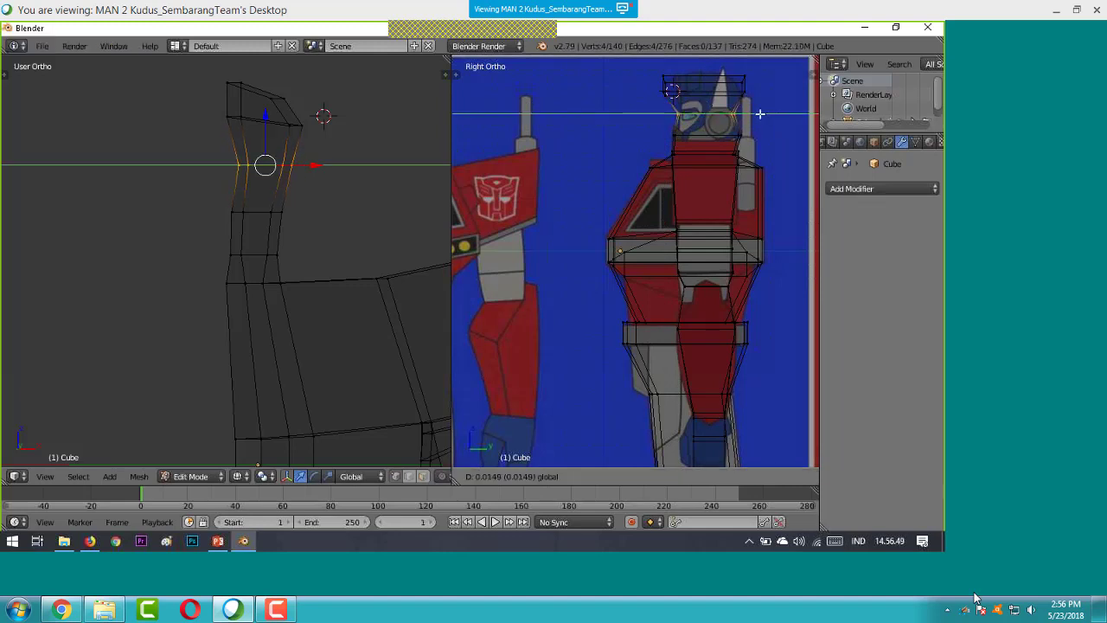
left_click(754, 112)
key("s")
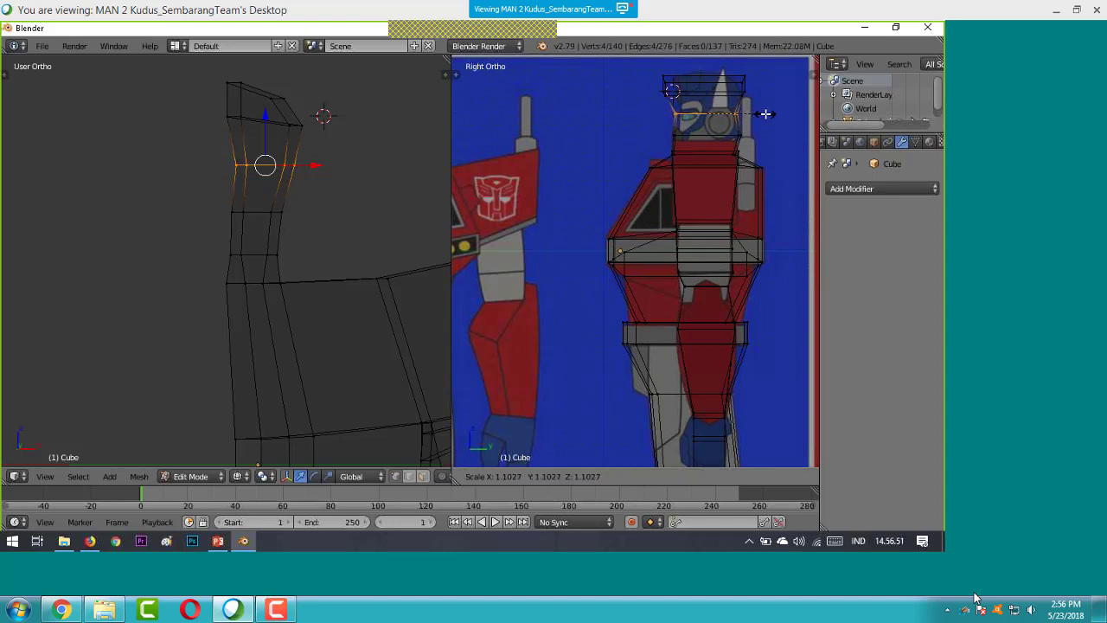
left_click(759, 114)
key("g")
key("y")
left_click(766, 113)
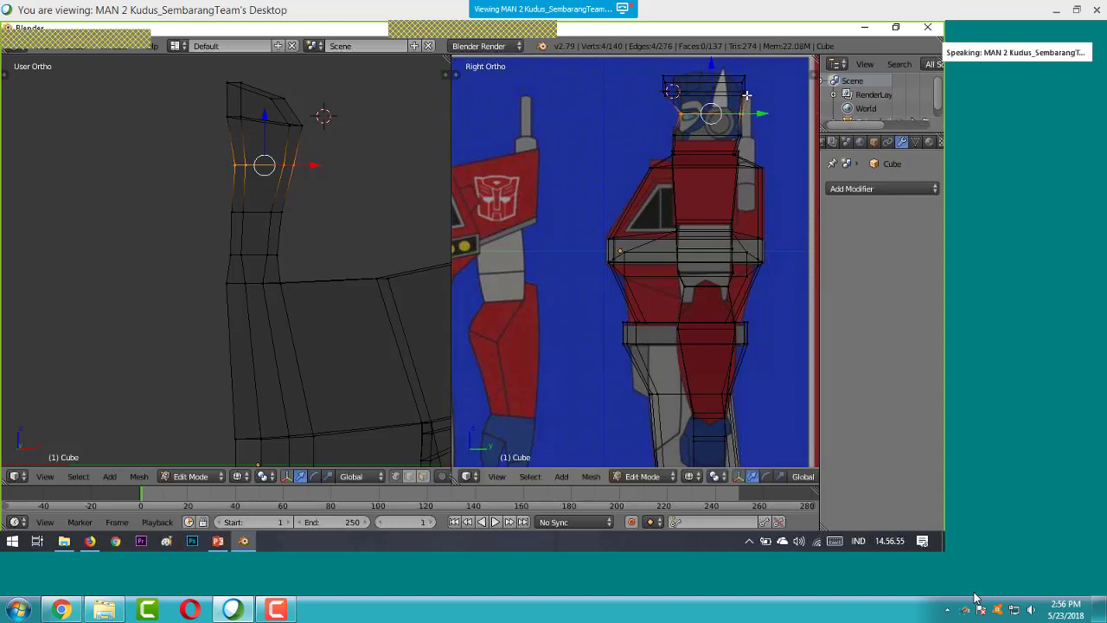
key("a")
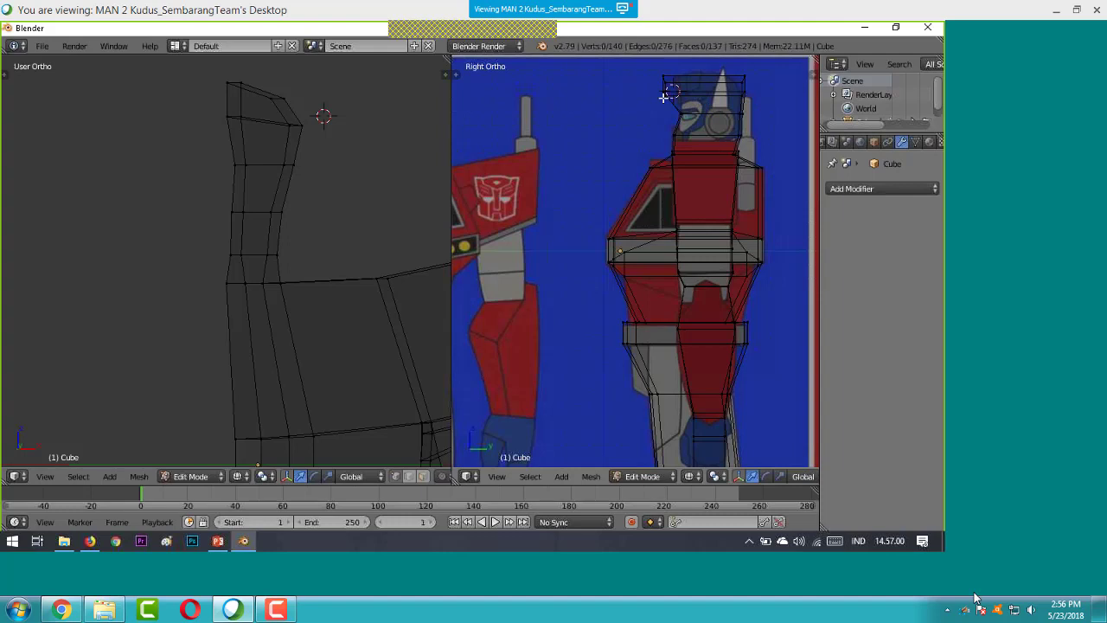
- Scale down the forehead-level edge loop and shift it slightly along Y to fit the helmet in the side view
key("b")
left_click_drag(660, 94, 754, 102)
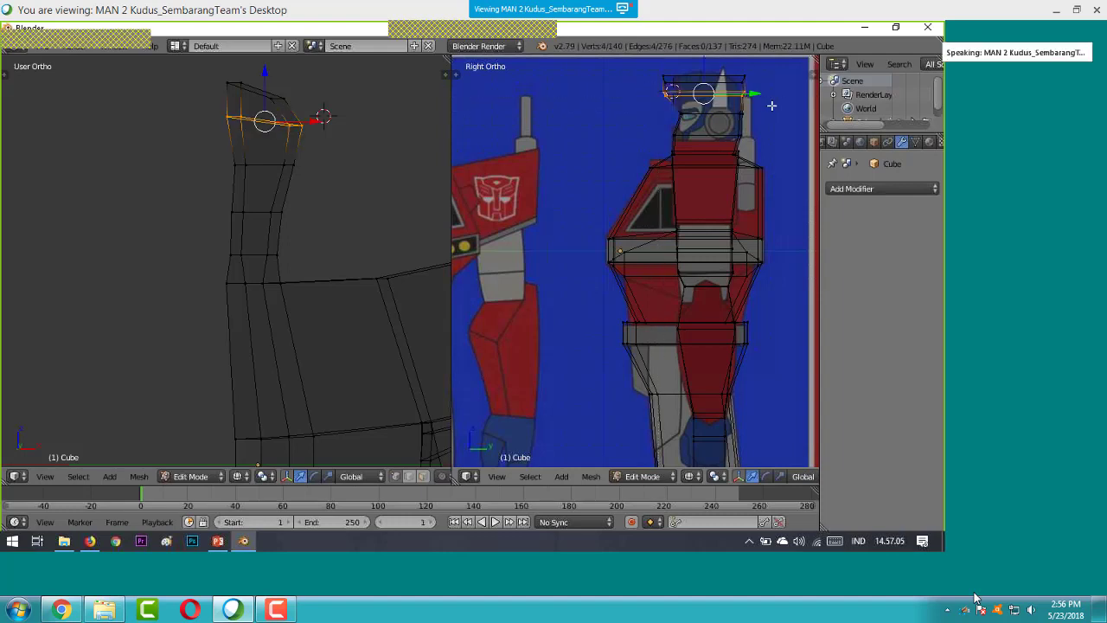
key("s")
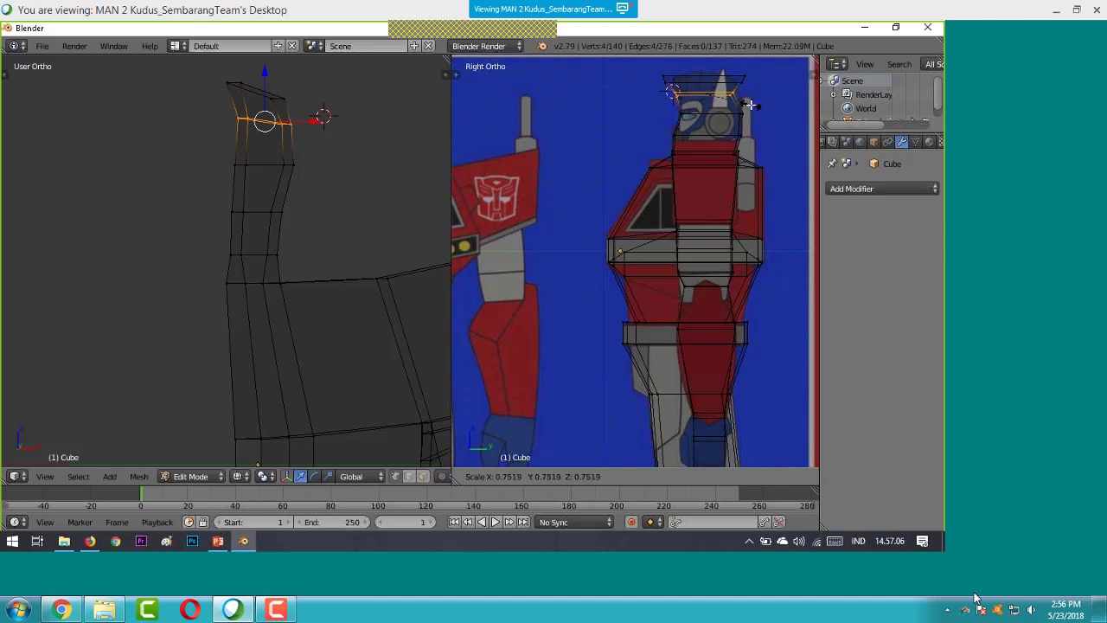
left_click(755, 104)
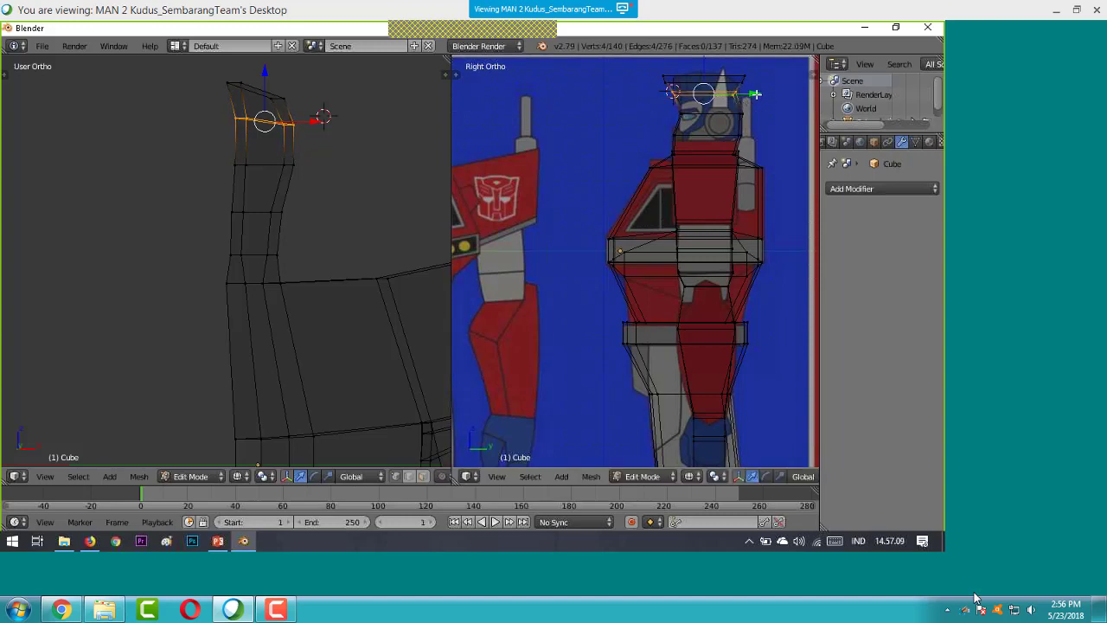
left_click_drag(758, 95, 760, 94)
key("a")
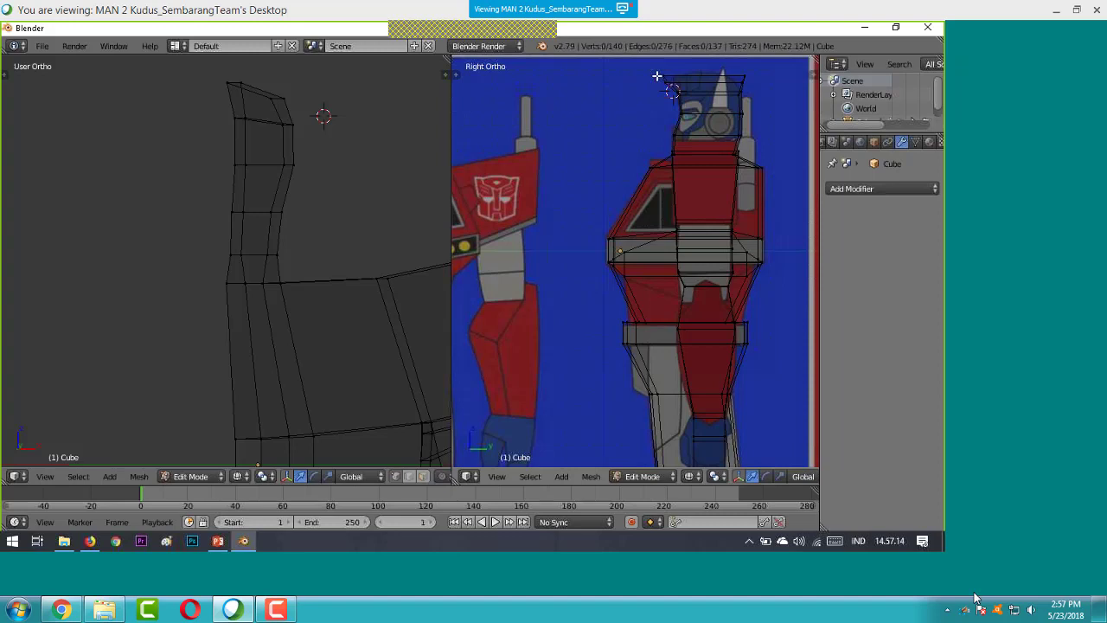
- Scale down the head's top face to narrow it toward the helmet's crown in the side view
left_click_drag(658, 76, 774, 88)
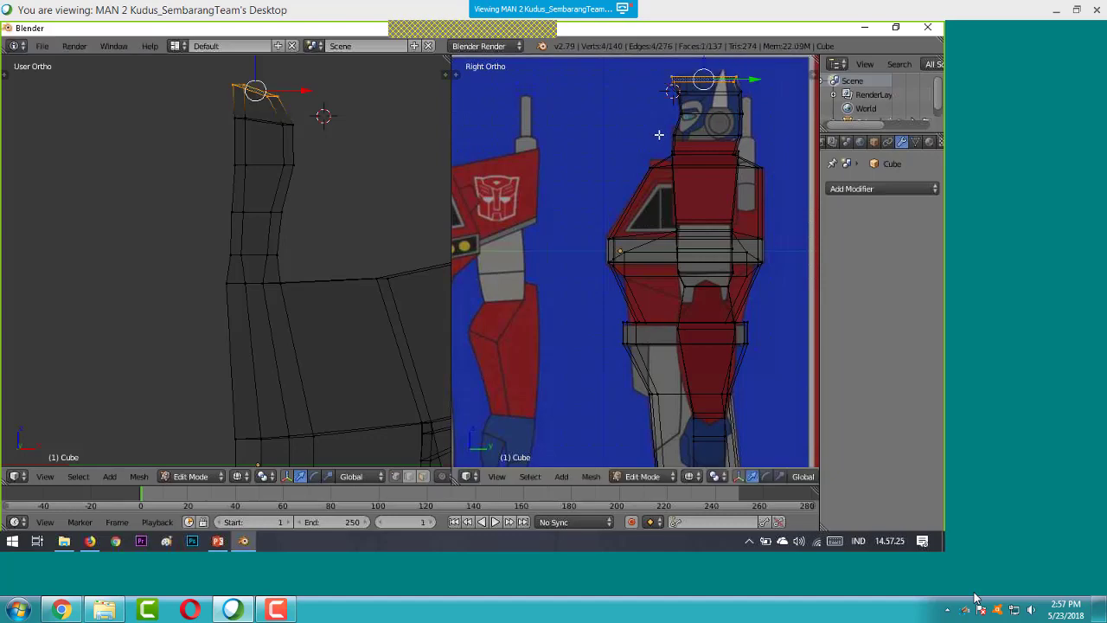
mouse_move(659, 135)
middle_mouse_down()
mouse_move(625, 109)
mouse_move(747, 161)
mouse_move(611, 160)
mouse_move(667, 114)
mouse_move(609, 114)
mouse_move(709, 116)
mouse_move(662, 333)
mouse_move(665, 128)
middle_mouse_up()
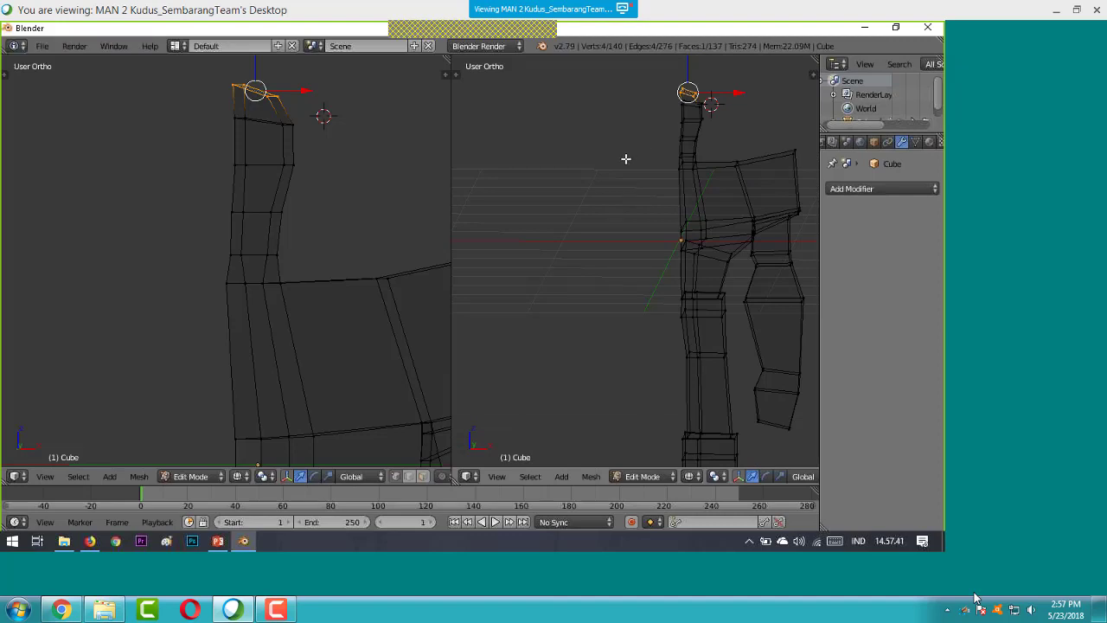
scroll(626, 159, "up", 2)
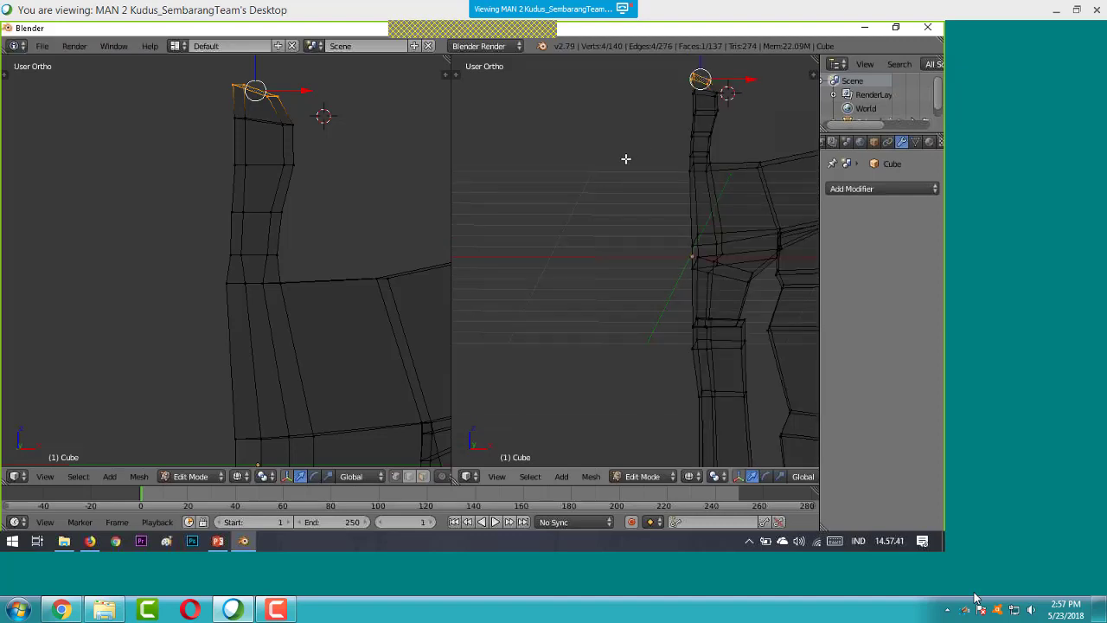
scroll(626, 160, "down", 2)
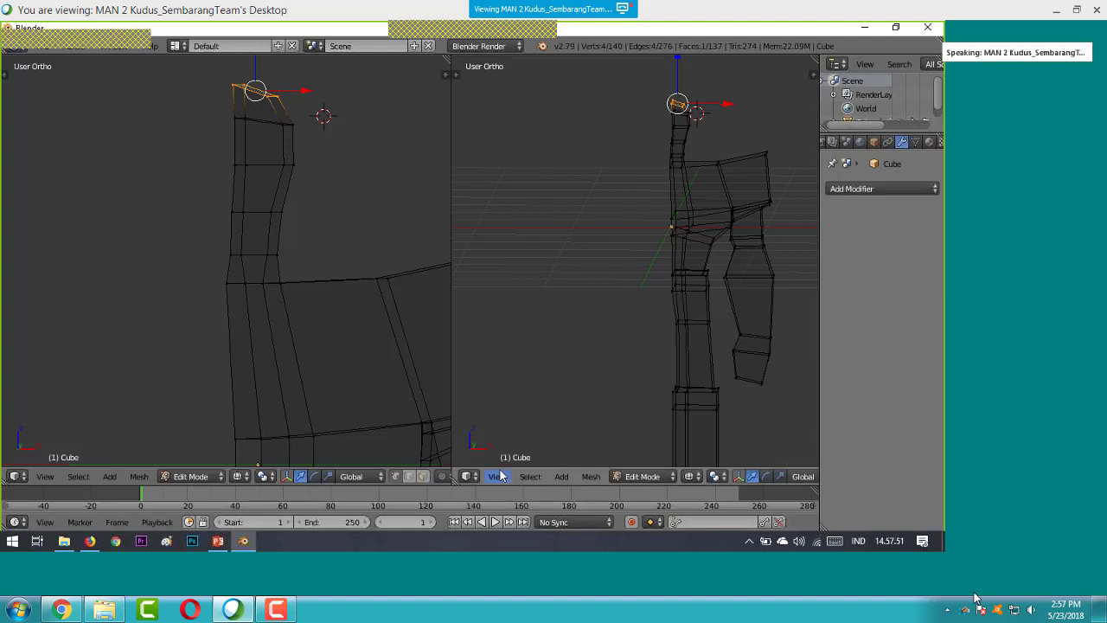
- Compare the reshaped head with the reference images in the right and front orthographic views
left_click(497, 477)
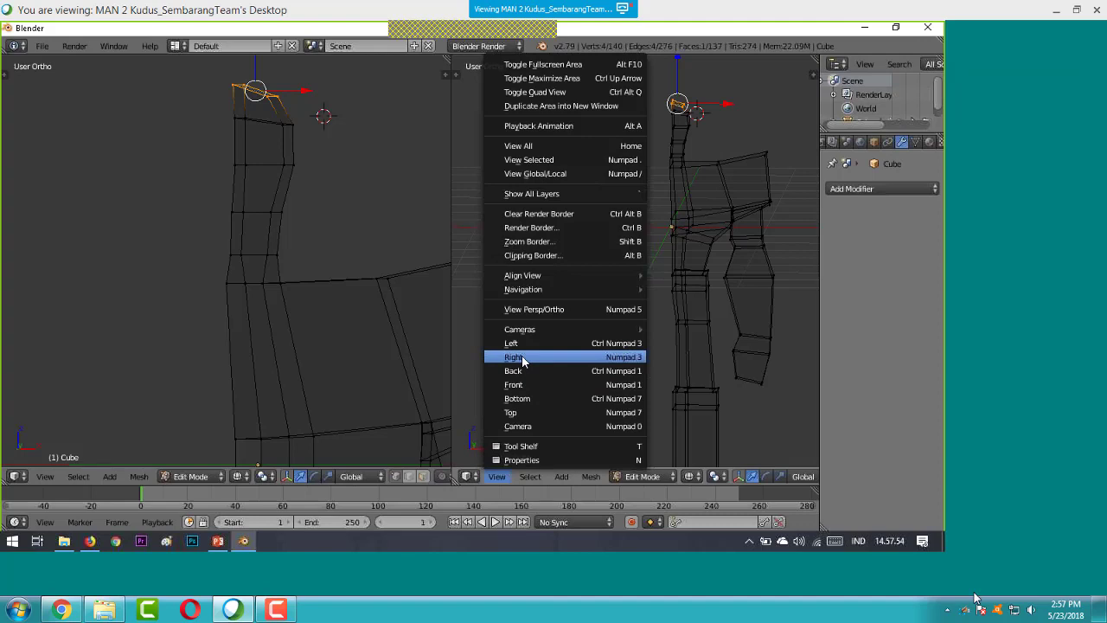
left_click(521, 357)
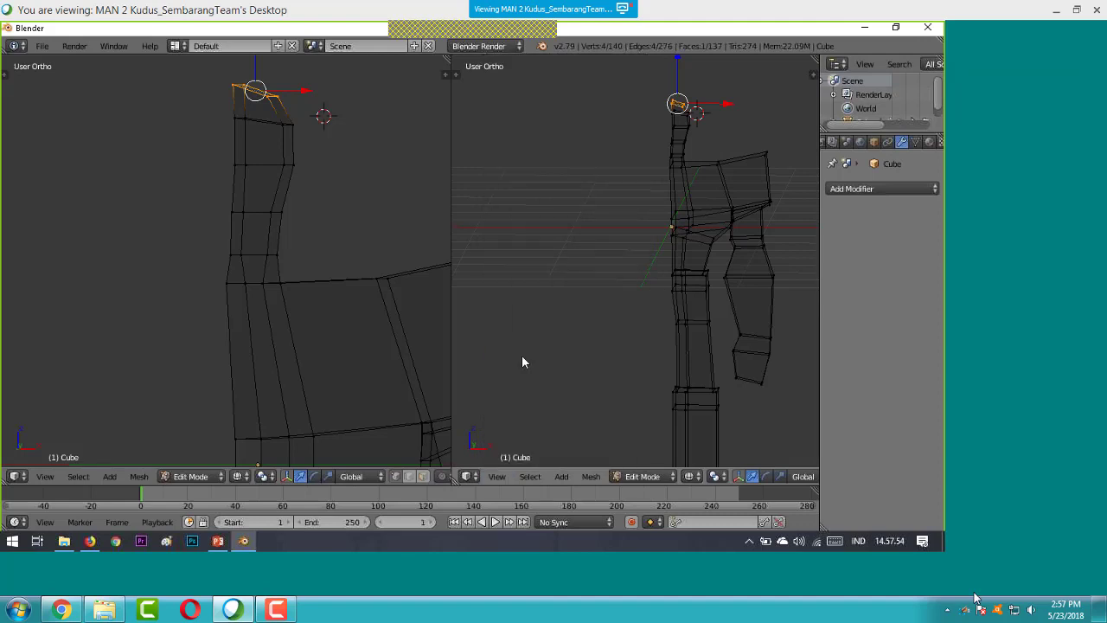
left_click(45, 477)
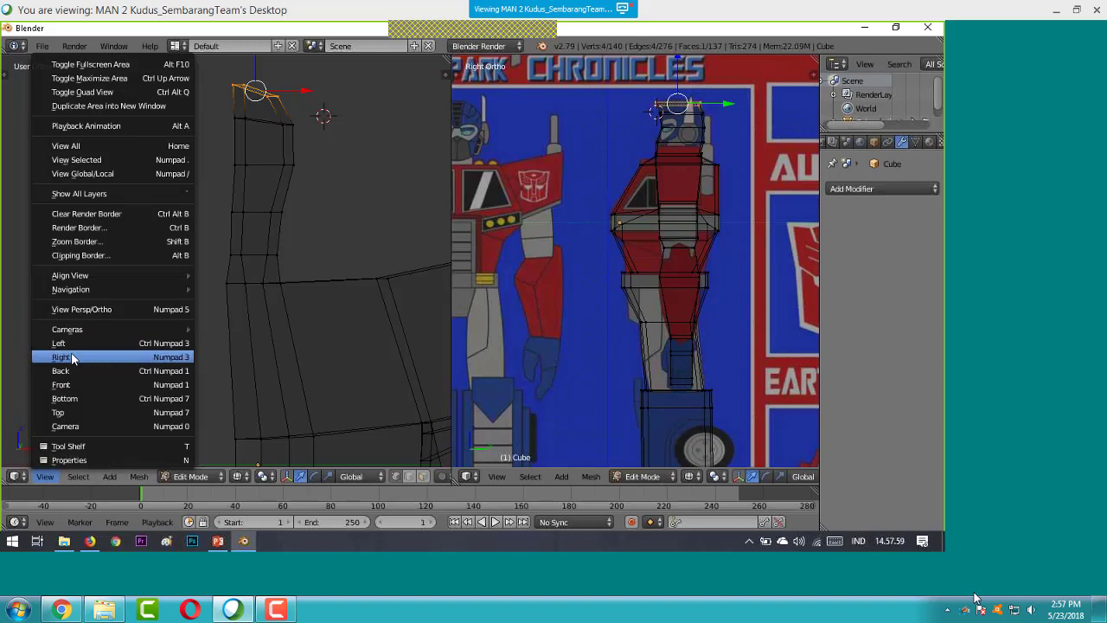
left_click(72, 358)
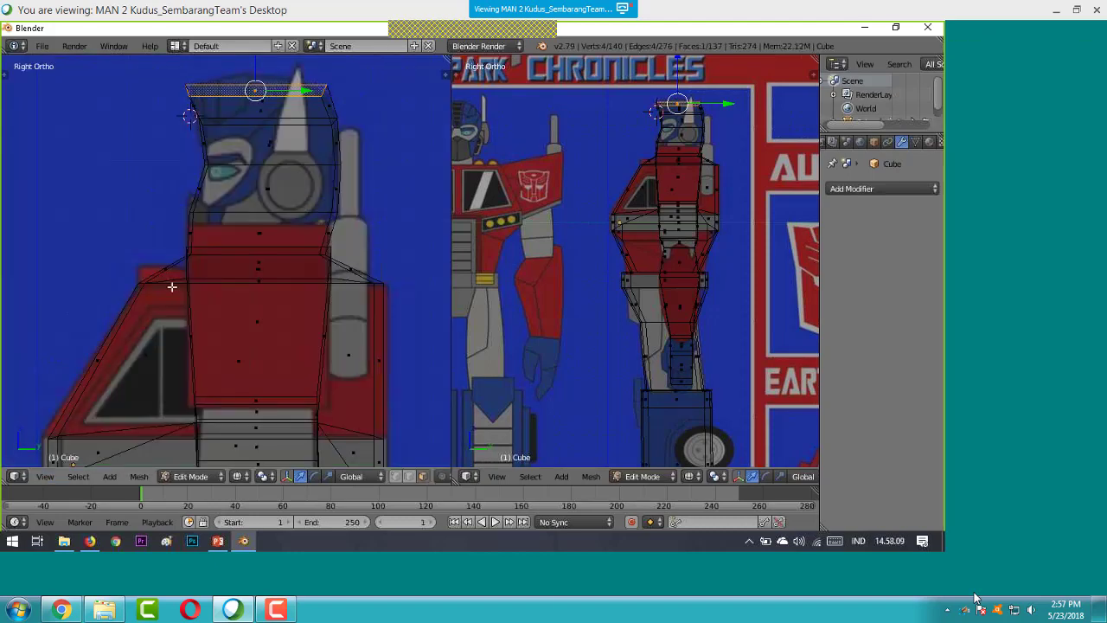
left_click(45, 477)
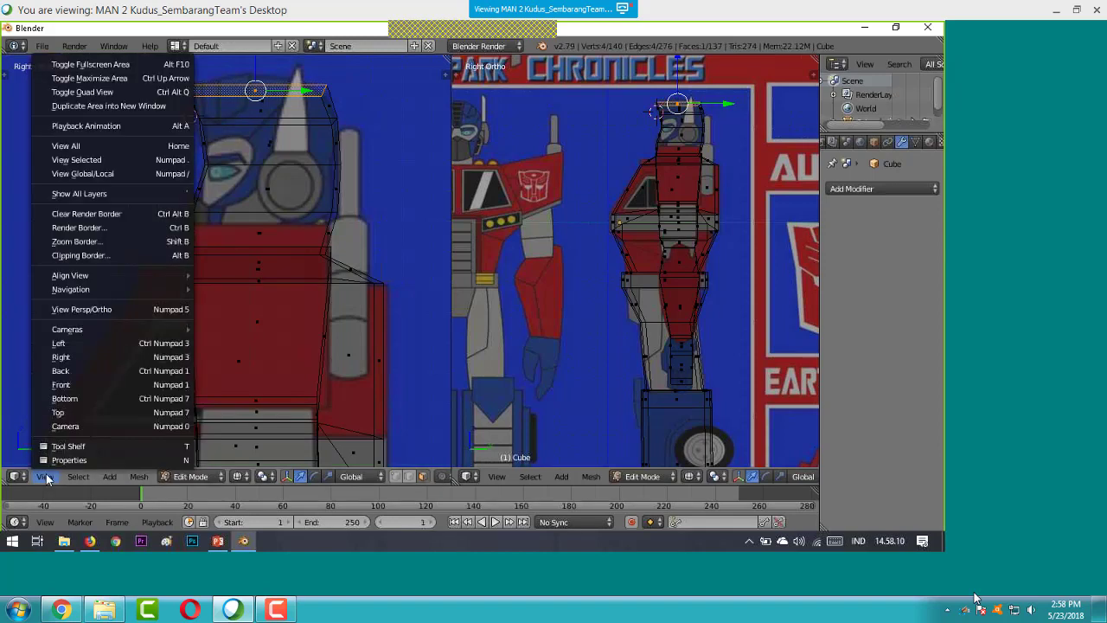
left_click(61, 384)
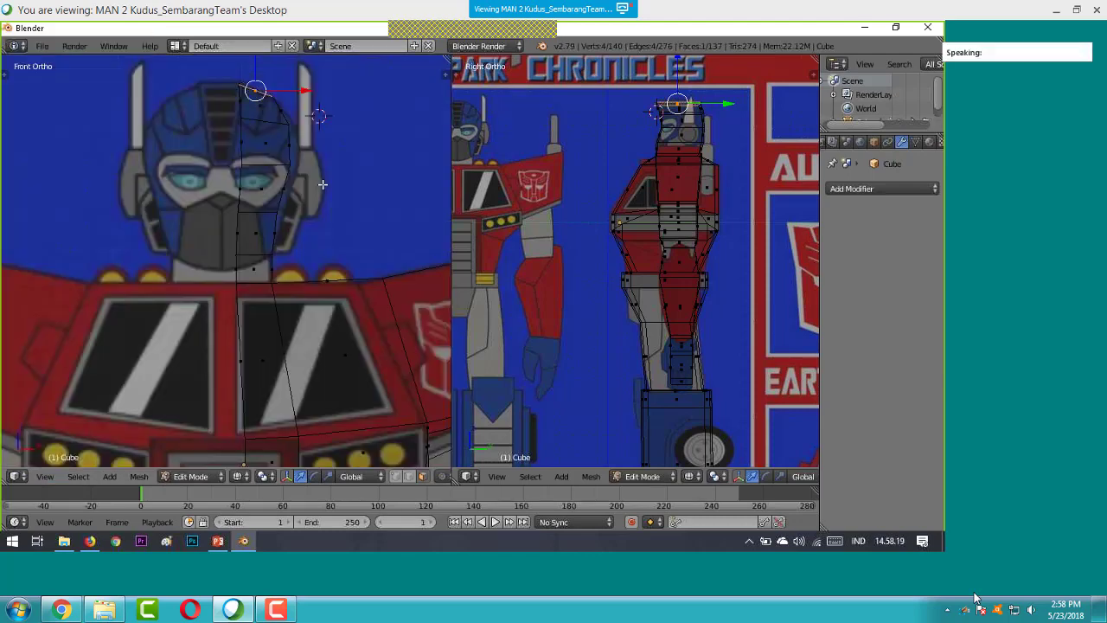
middle_click_drag(322, 184, 321, 180)
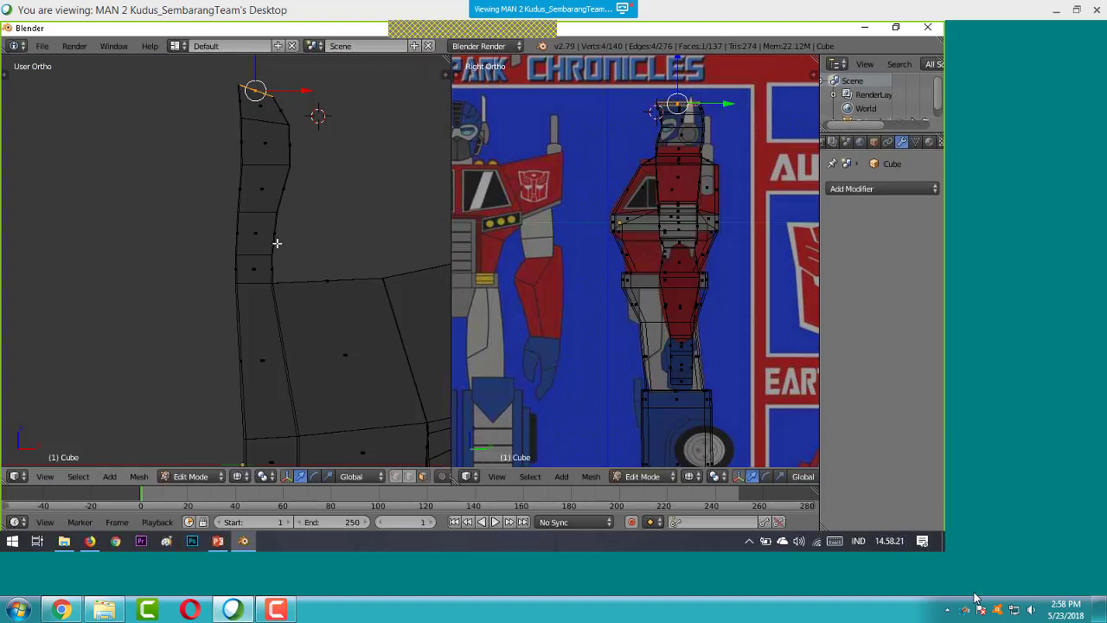
left_click(55, 476)
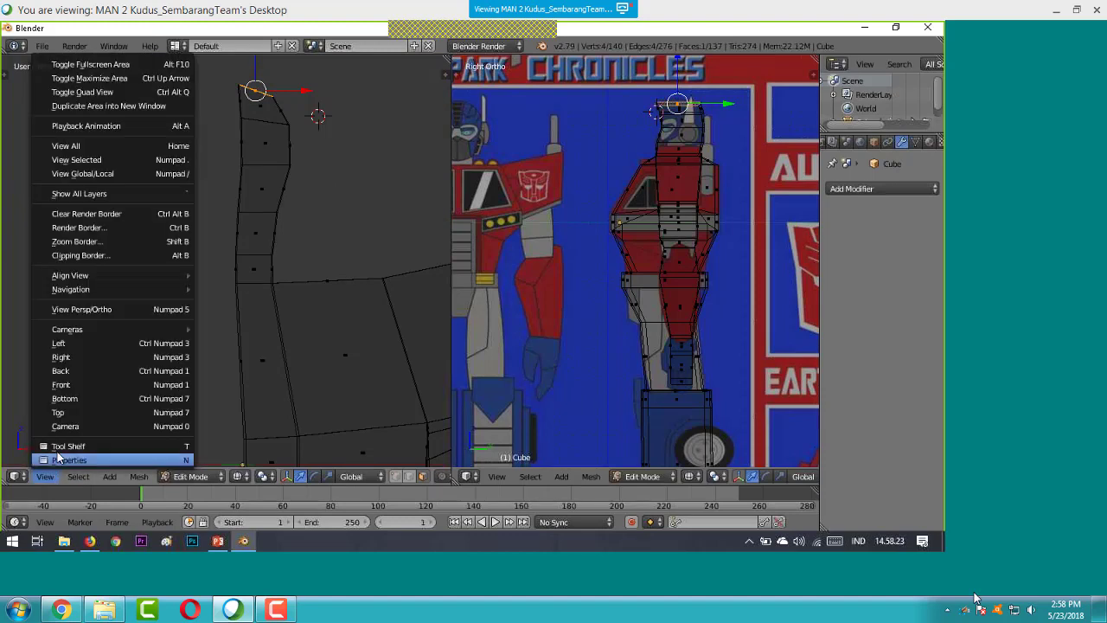
left_click(70, 385)
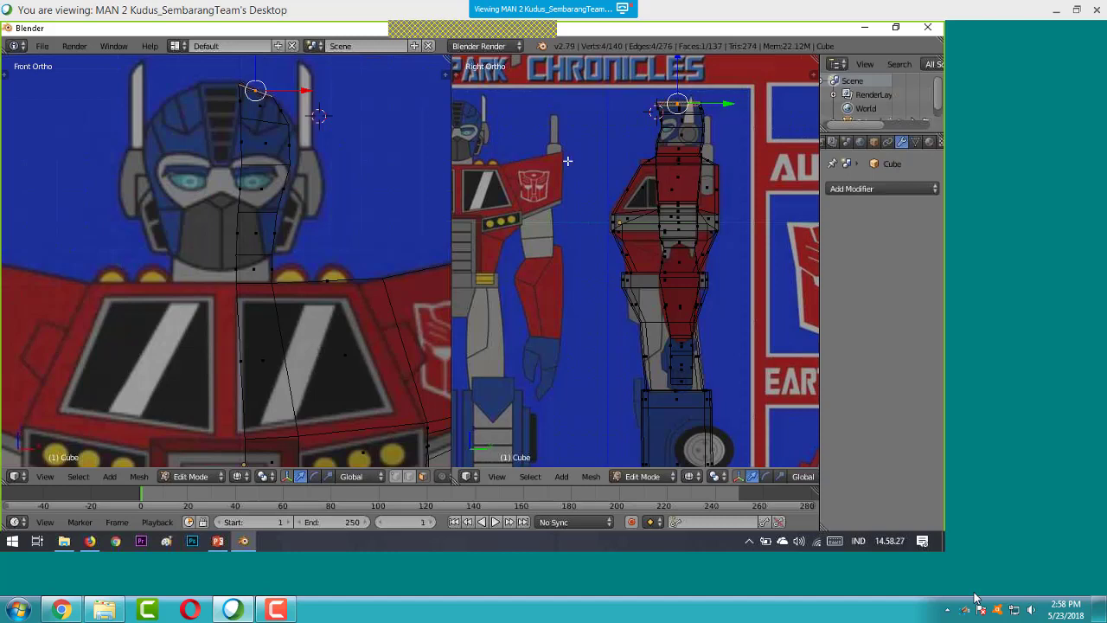
- Move the outer edge of the forehead-level loop outward along X to meet the helmet's side in the front view
key("a")
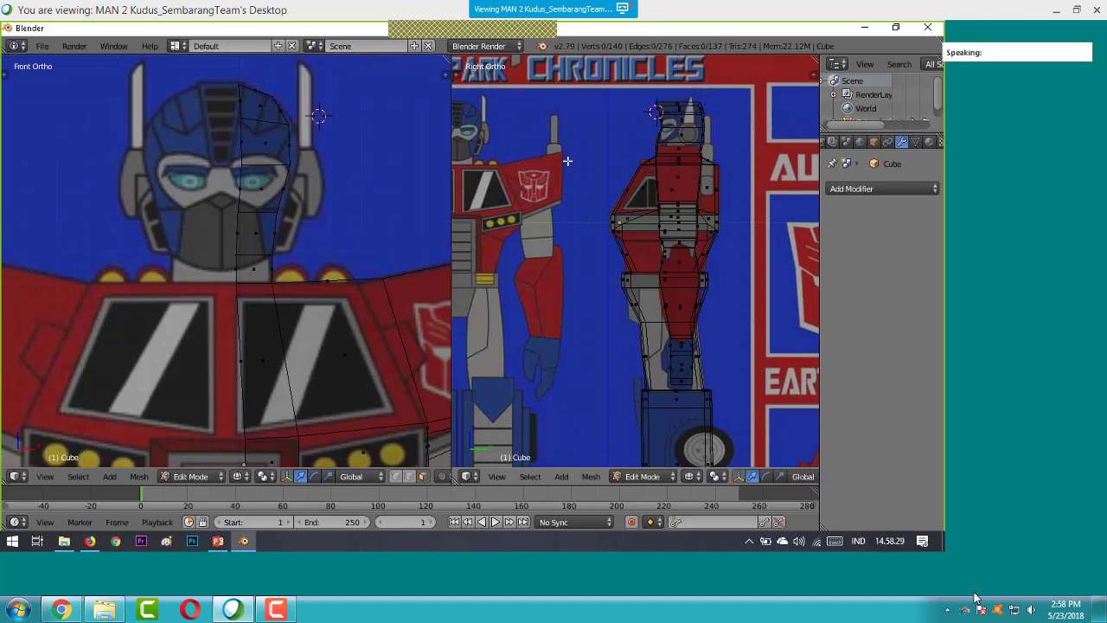
scroll(690, 132, "up", 3)
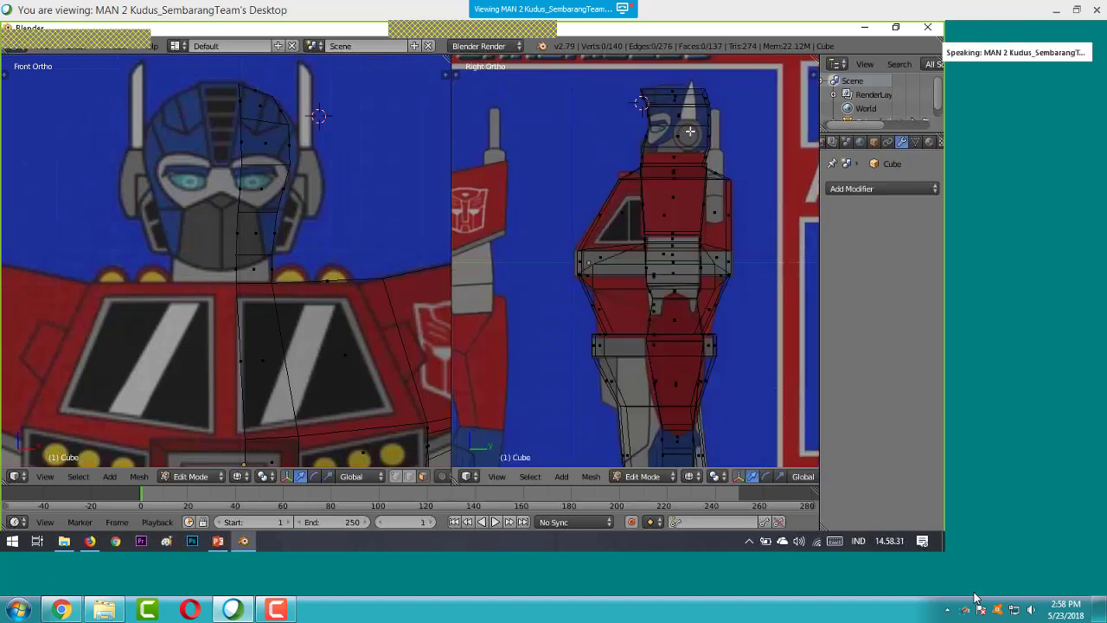
scroll(690, 131, "up", 1)
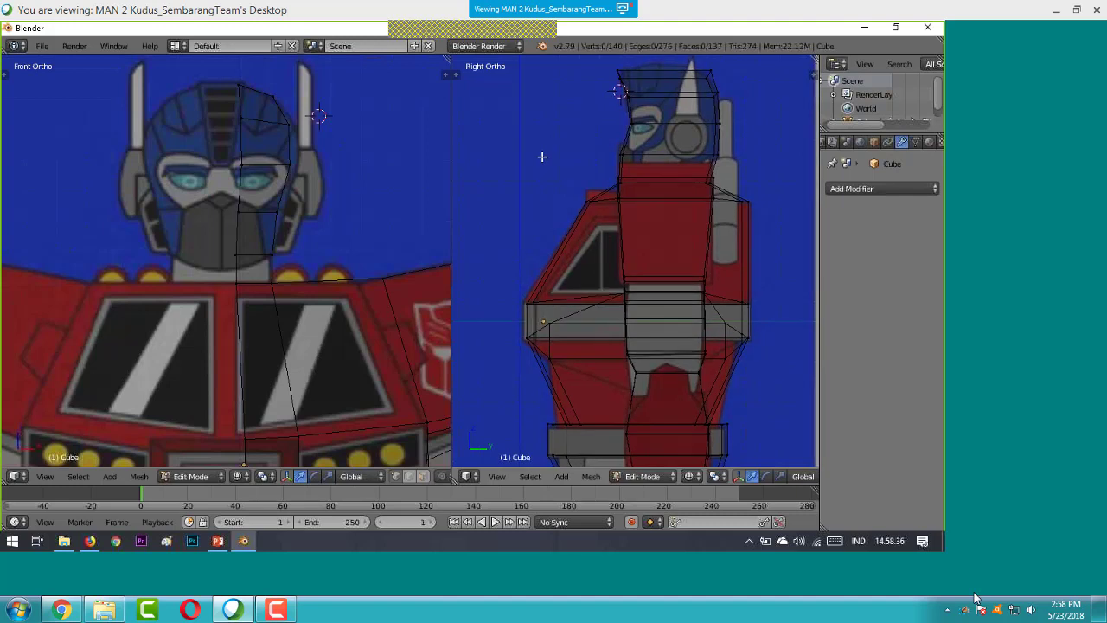
middle_click_drag(531, 200, 517, 214, "shift")
scroll(517, 214, "down", 1)
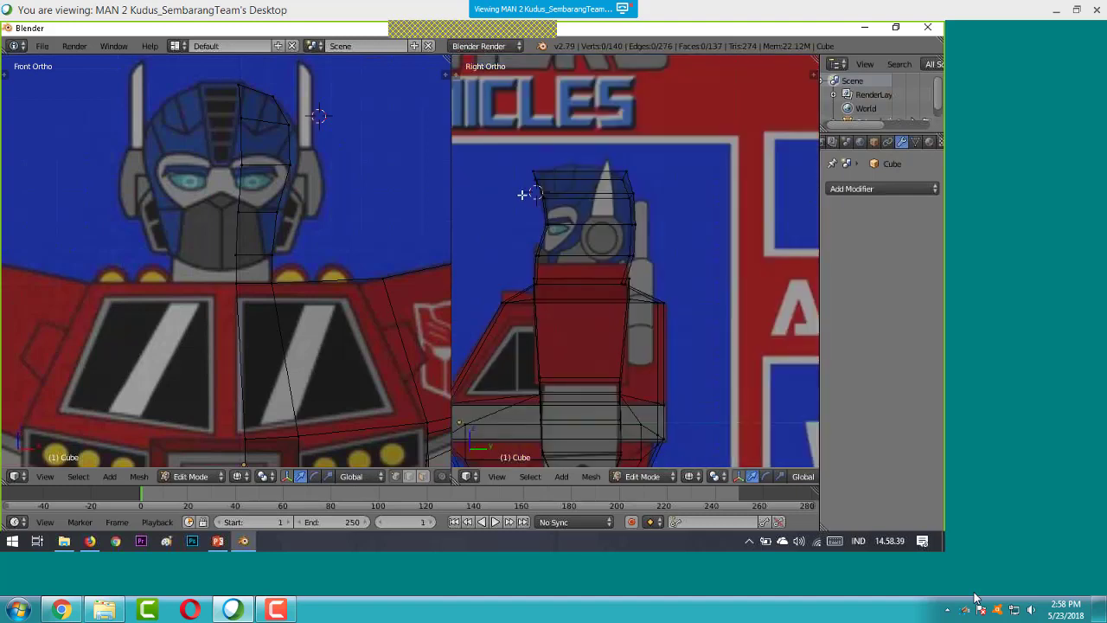
key("b")
left_click_drag(525, 186, 562, 200)
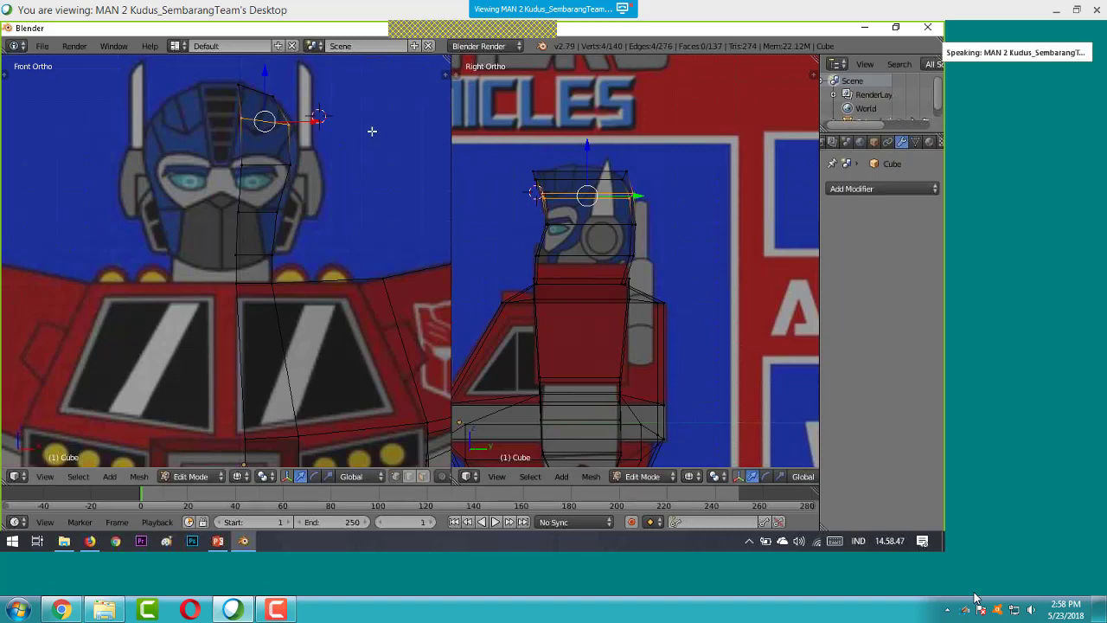
key("a")
key("b")
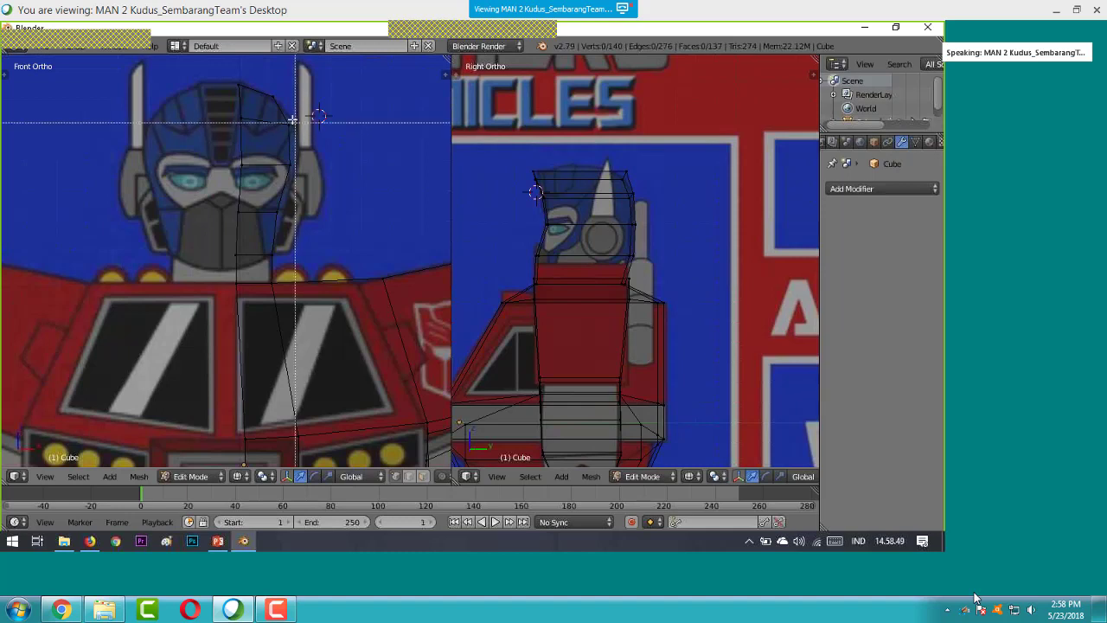
left_click_drag(292, 112, 299, 140)
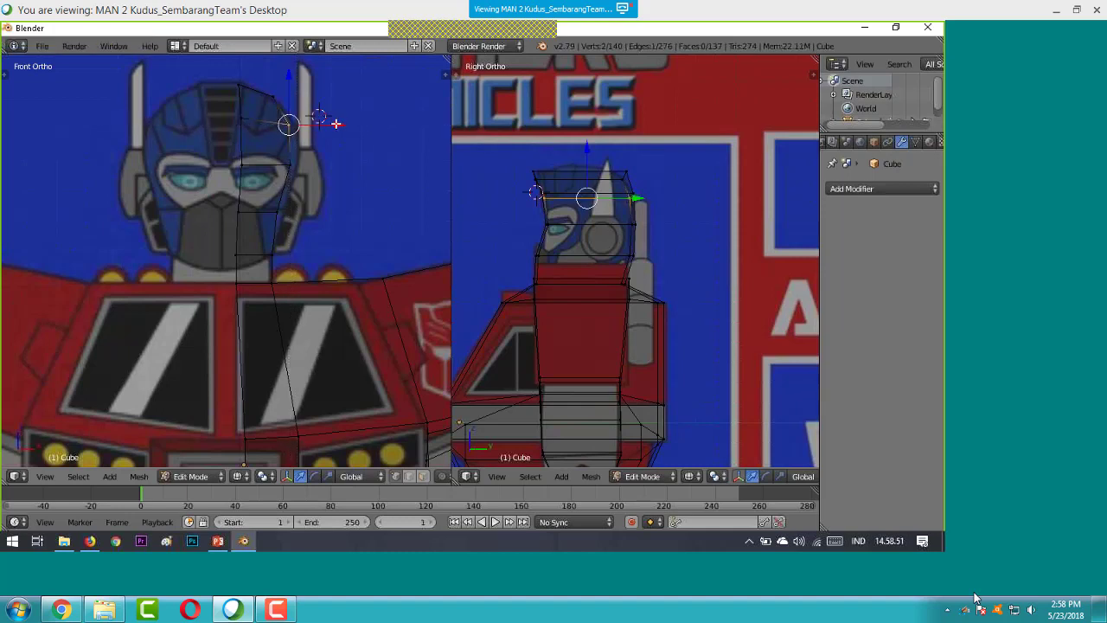
key("g")
key("x")
left_click(341, 122)
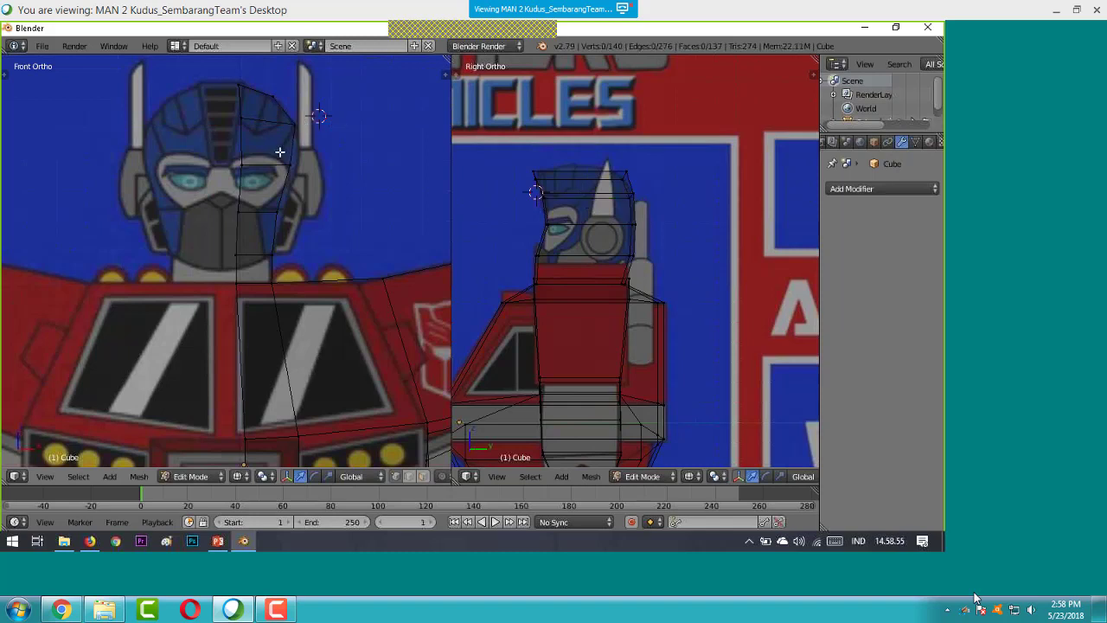
- Move the head mesh's outer eye-level vertices outward along X by about 0.025 to match the helmet outline in the front view
key("b")
left_click_drag(279, 155, 350, 177)
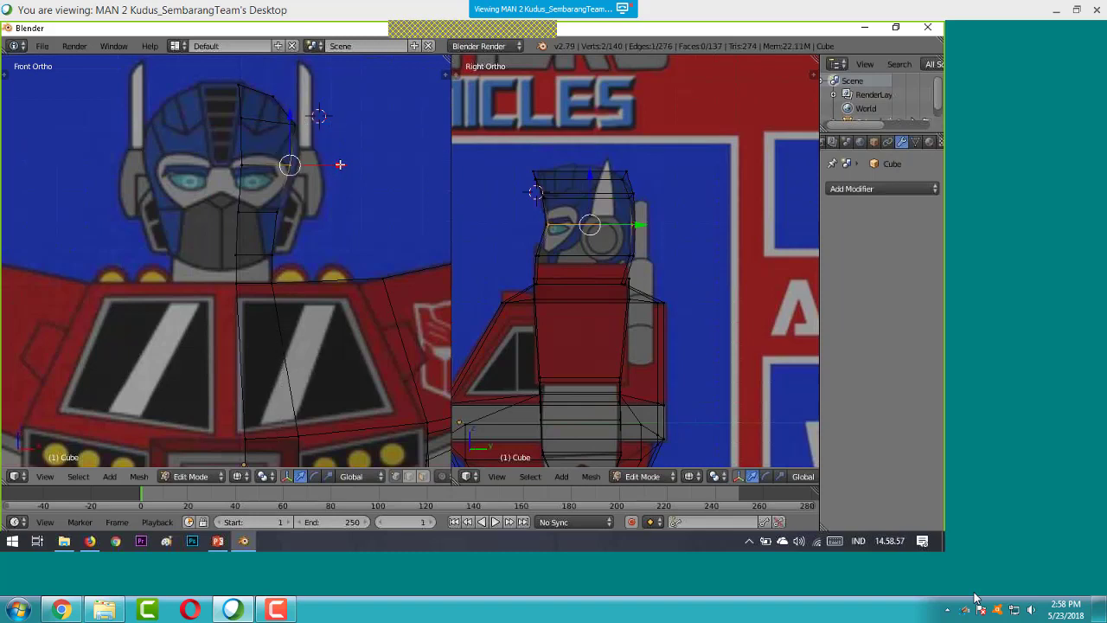
key("g")
key("x")
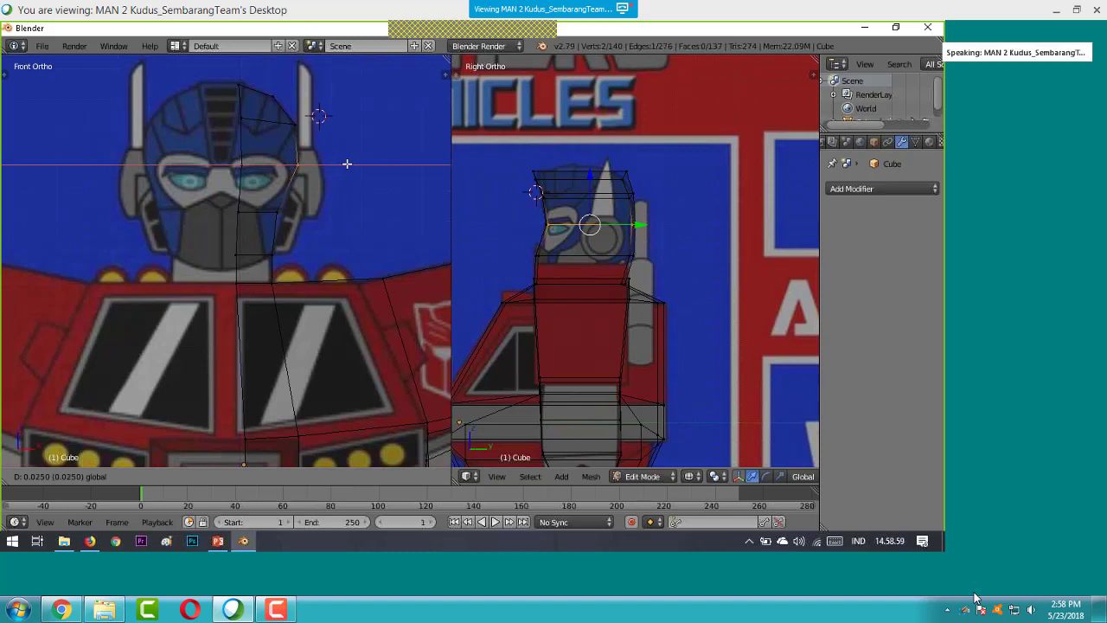
left_click(347, 164)
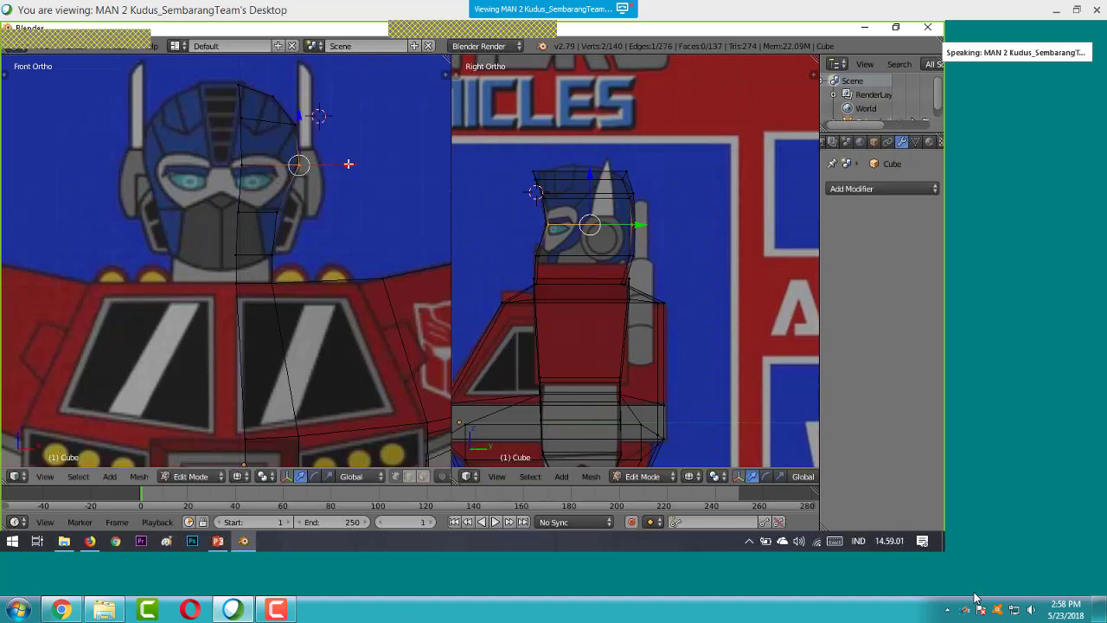
key("a")
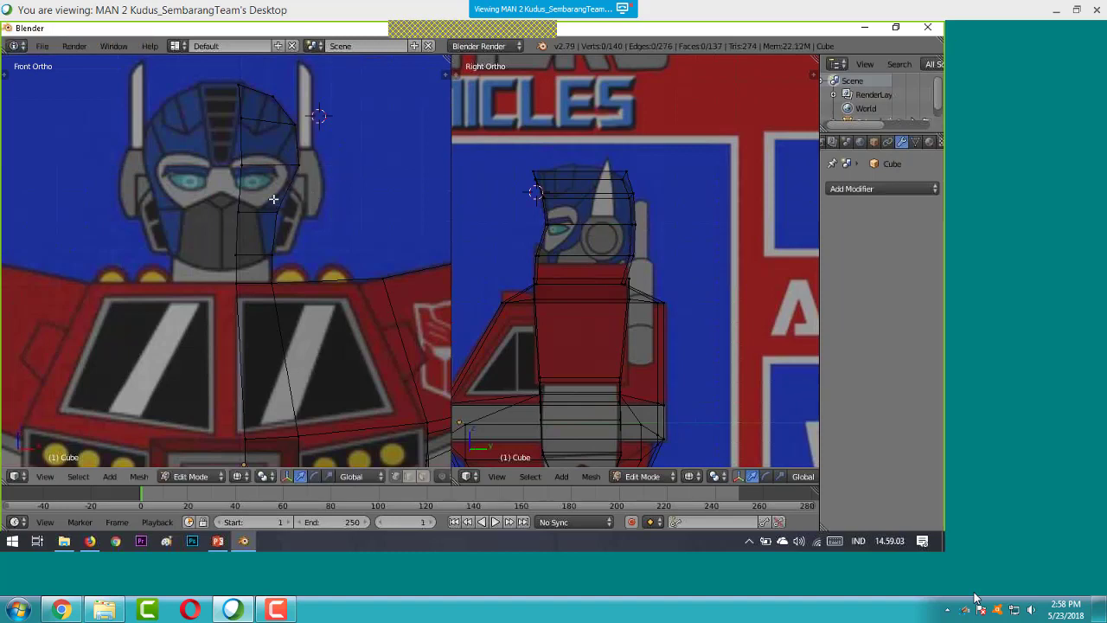
- Move the head mesh's outer mouth-level vertices slightly outward along X to follow the face outline in the front view
key("b")
left_click_drag(273, 199, 322, 210)
key("g")
key("x")
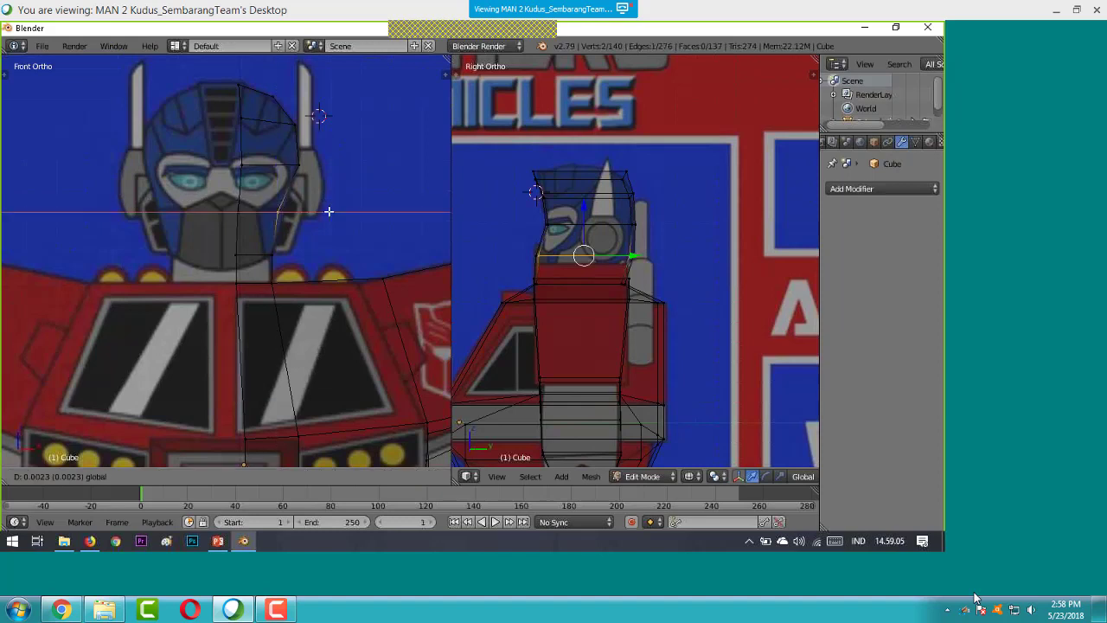
left_click(358, 201)
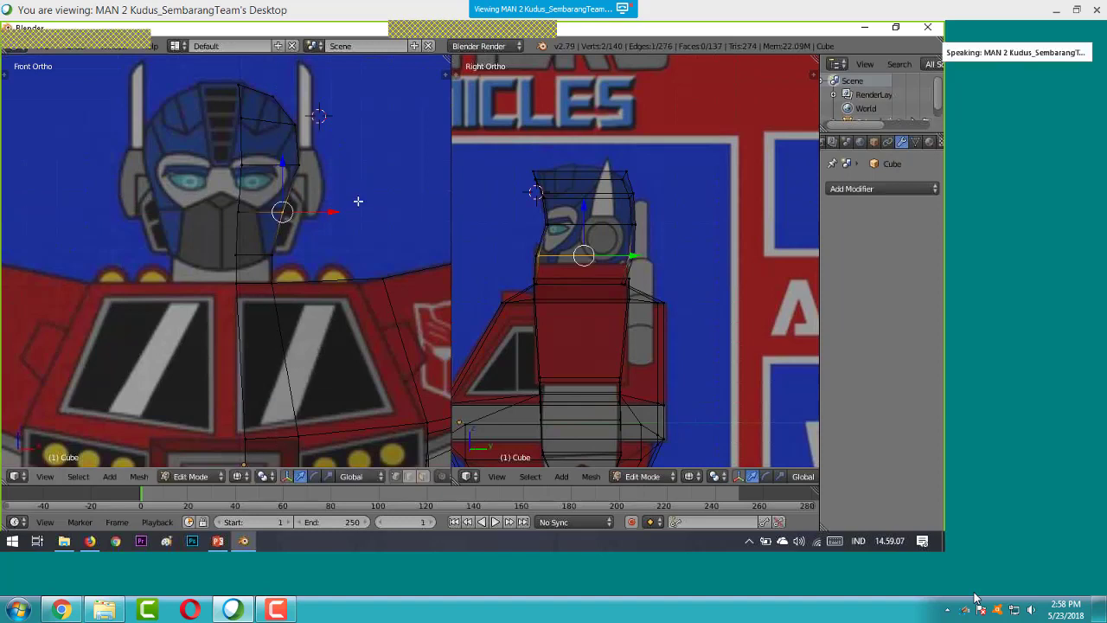
scroll(359, 201, "up", 1)
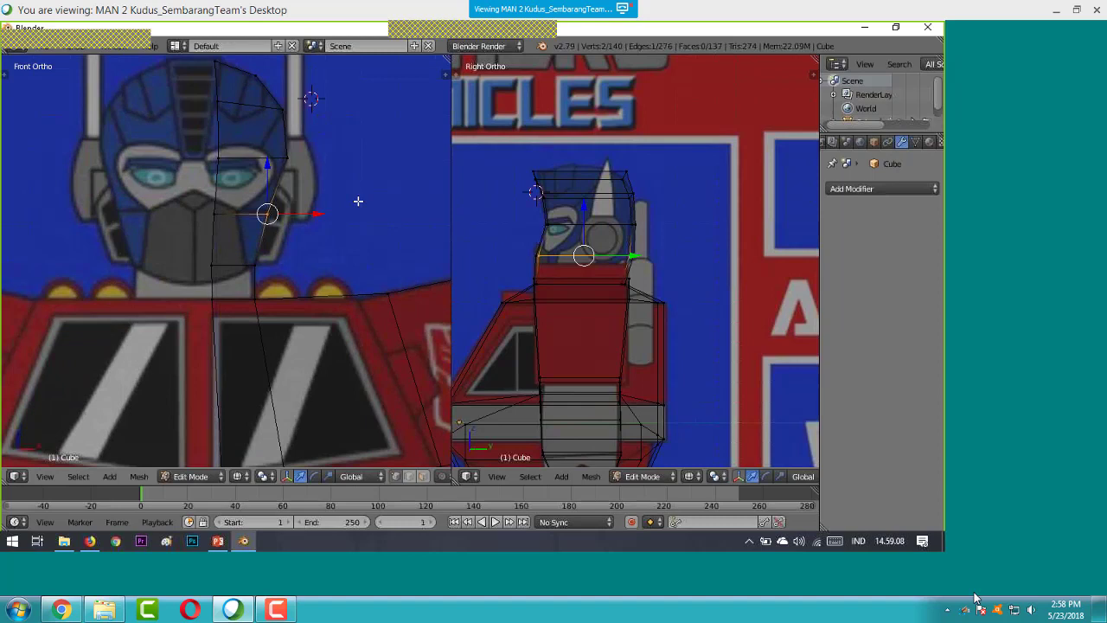
scroll(358, 201, "up", 2)
key("a")
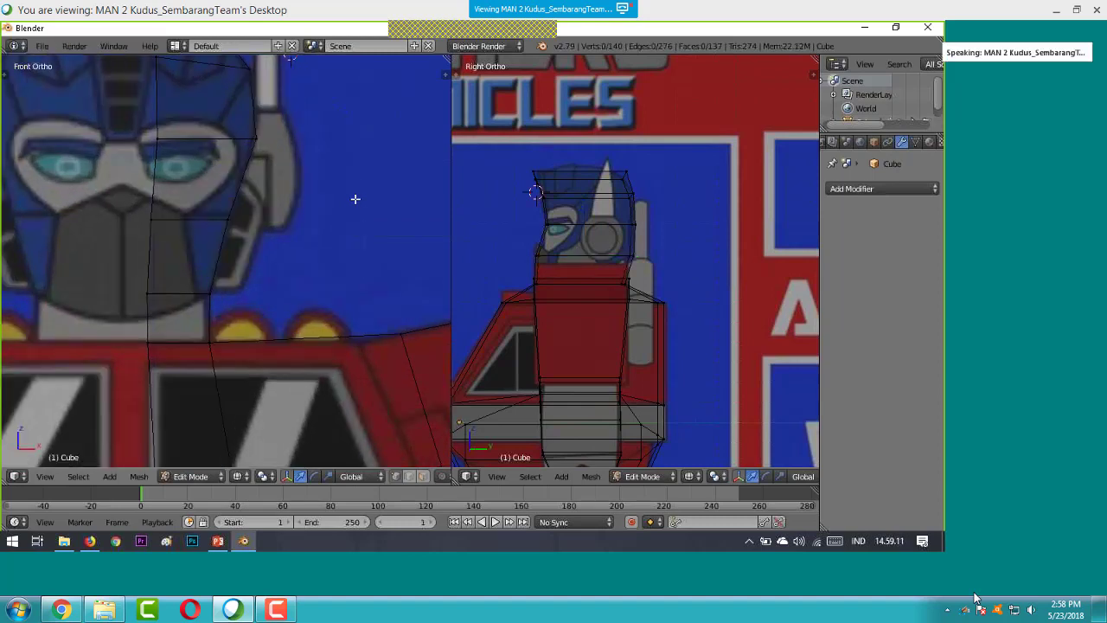
- Examine the reshaped head outline against the front reference image and from a slight angle, ending in the front view
scroll(346, 185, "up", 1)
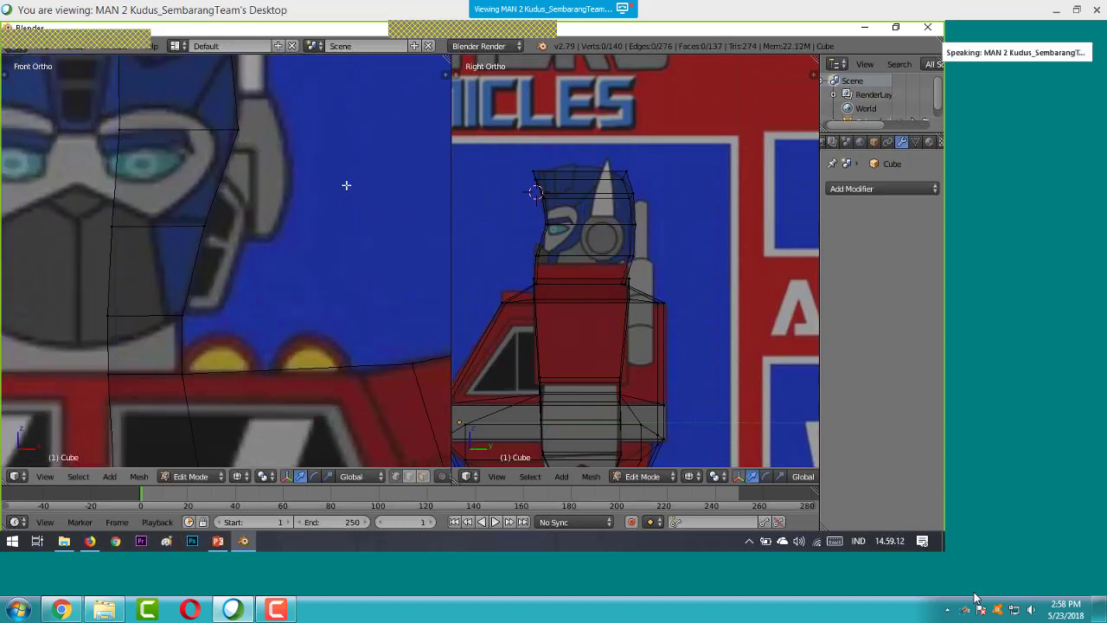
scroll(346, 185, "down", 1)
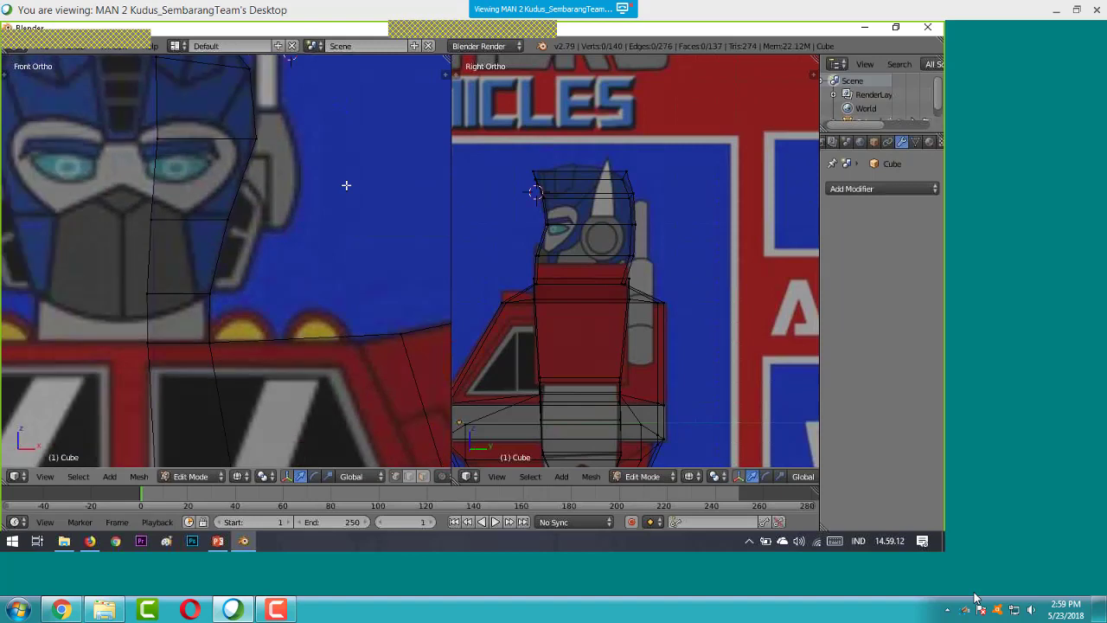
scroll(346, 185, "down", 1)
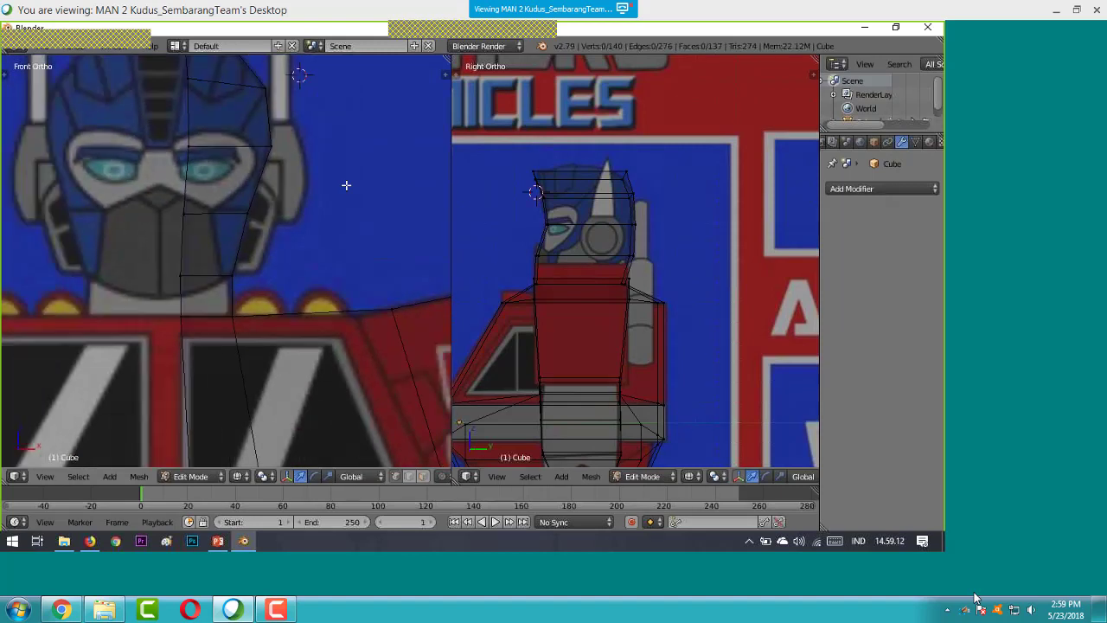
scroll(346, 185, "down", 1)
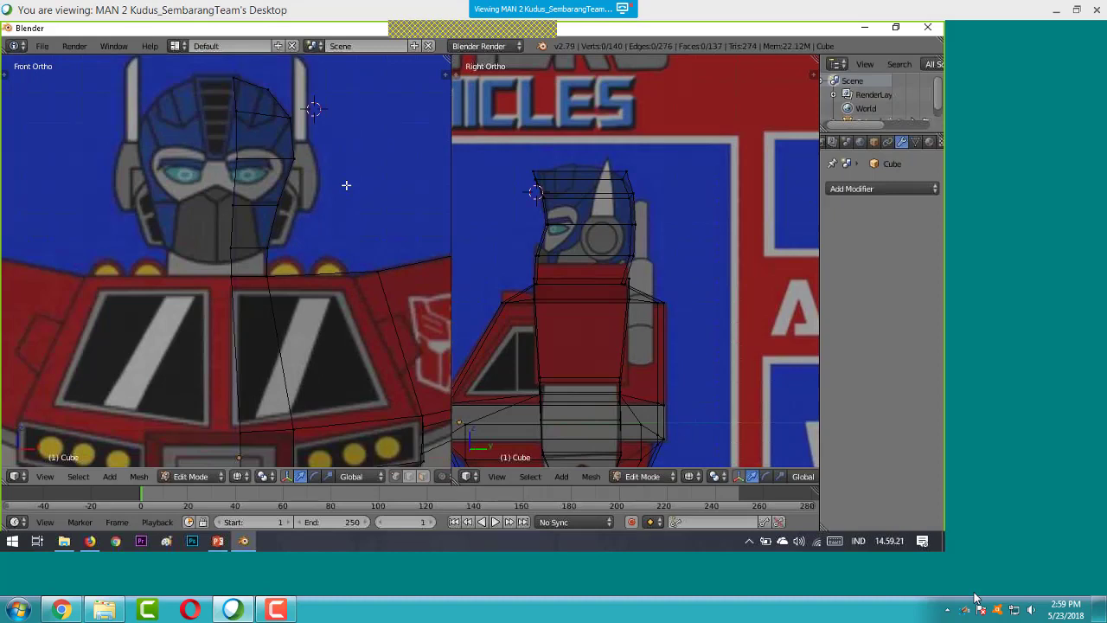
middle_click_drag(345, 185, 343, 185)
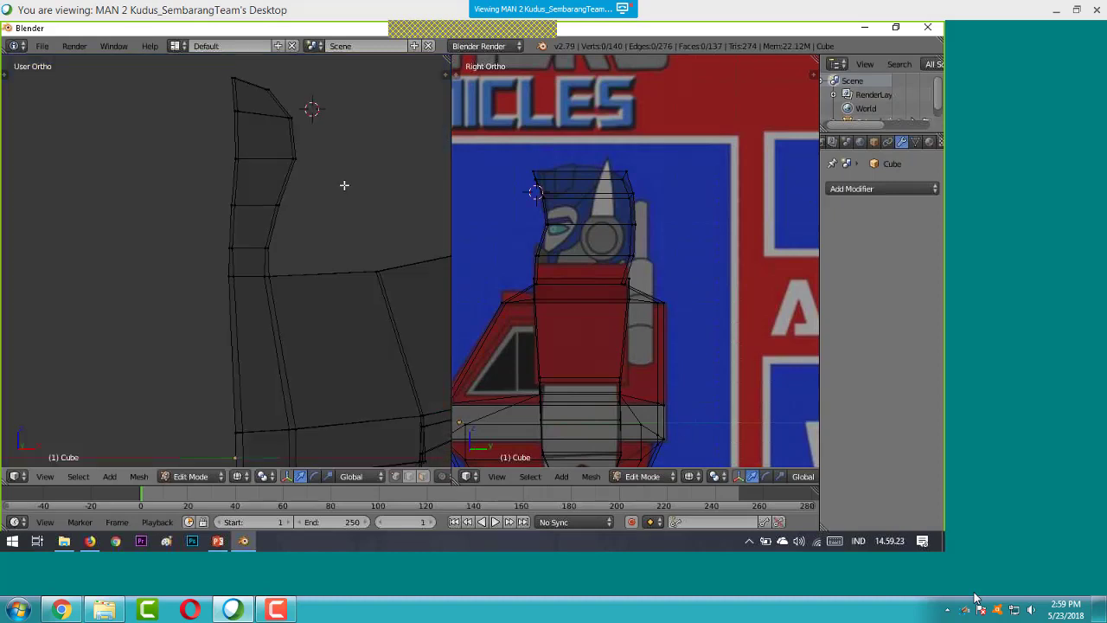
left_click(45, 475)
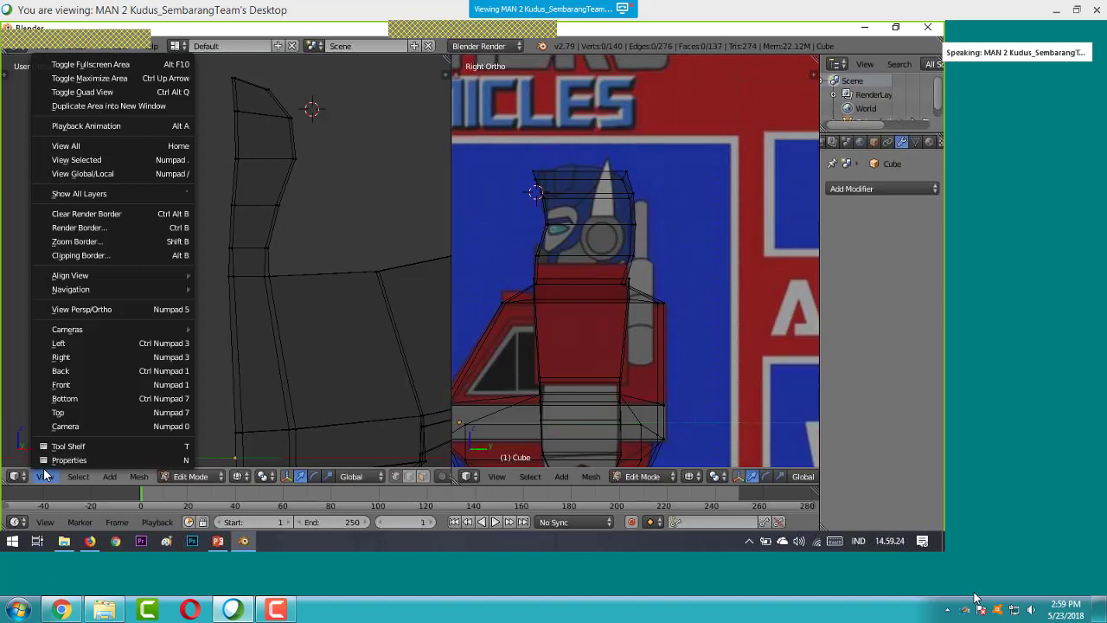
key("Escape")
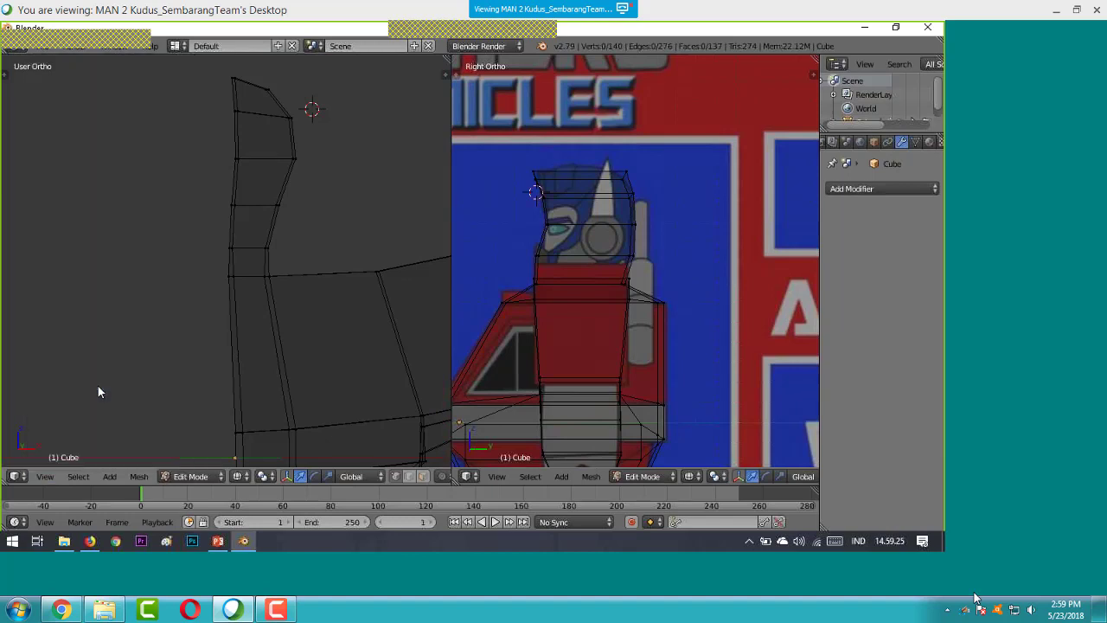
key("KP_1")
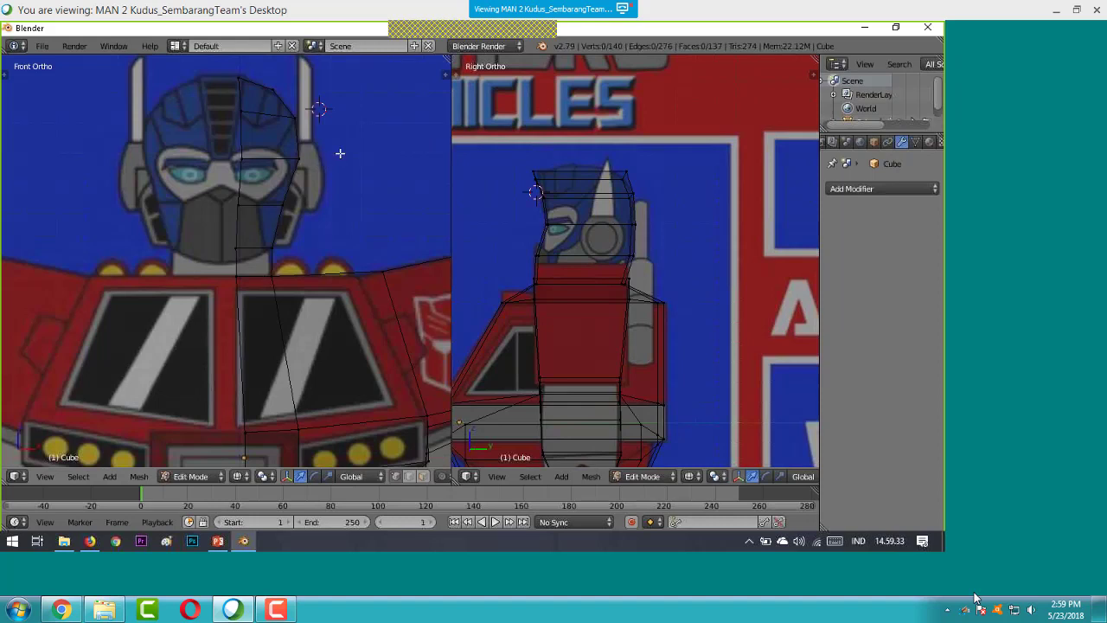
- In face select mode, select the three stacked outer side faces of the head, from the forehead down to the jaw
left_click(424, 479)
middle_click_drag(331, 232, 284, 226)
right_click(295, 138)
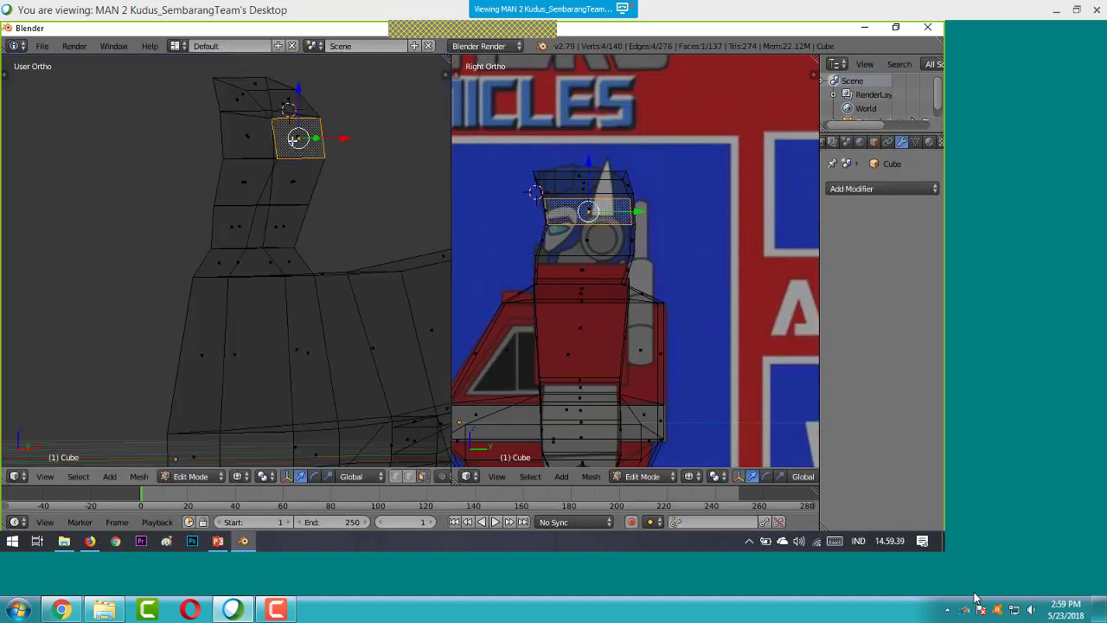
right_click(281, 176, "shift")
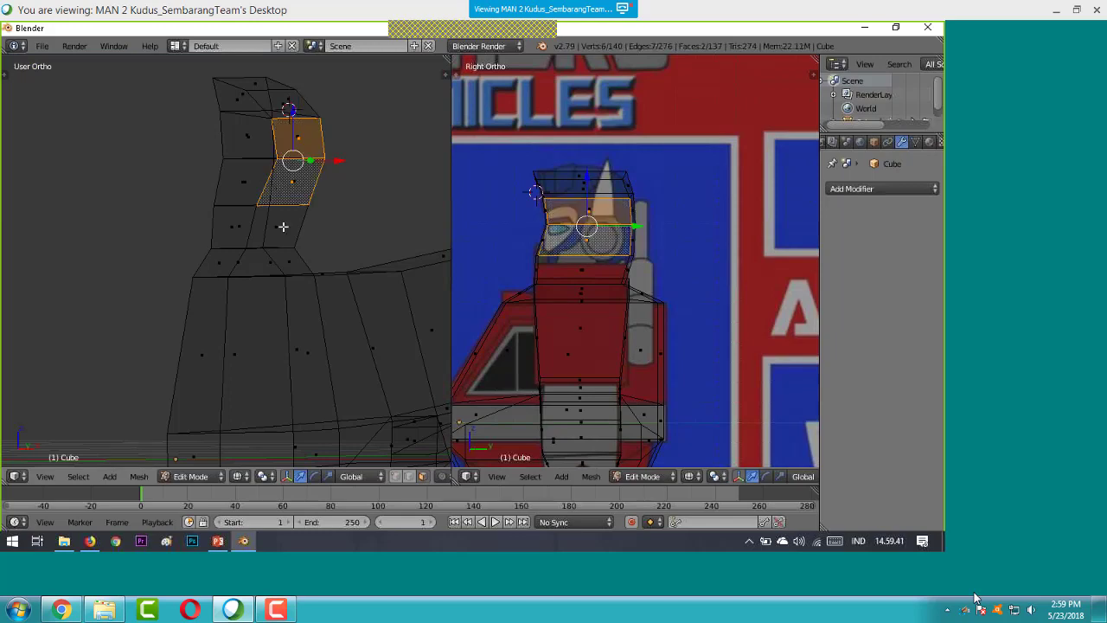
right_click(284, 228, "shift")
middle_click_drag(384, 221, 435, 216)
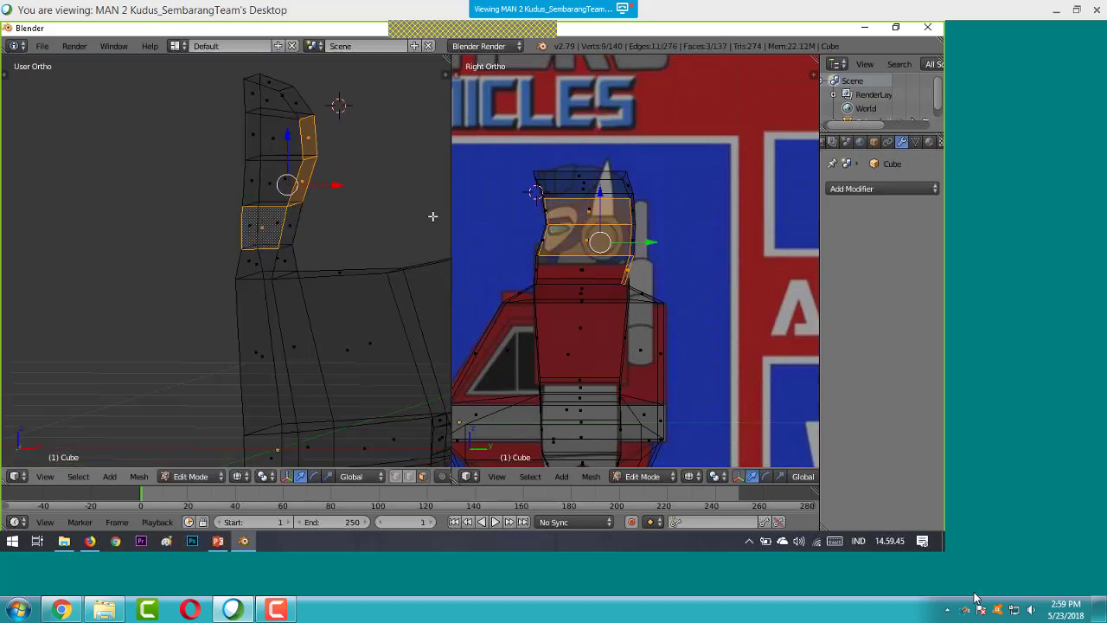
right_click(273, 229, "shift")
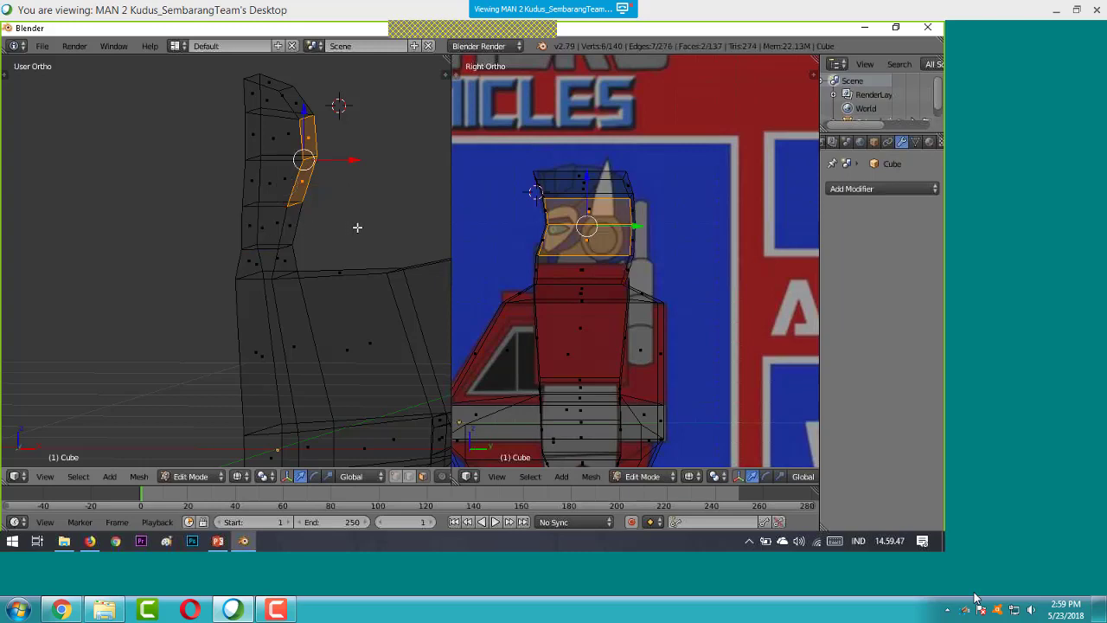
right_click(252, 225, "shift")
middle_click_drag(251, 225, 395, 217)
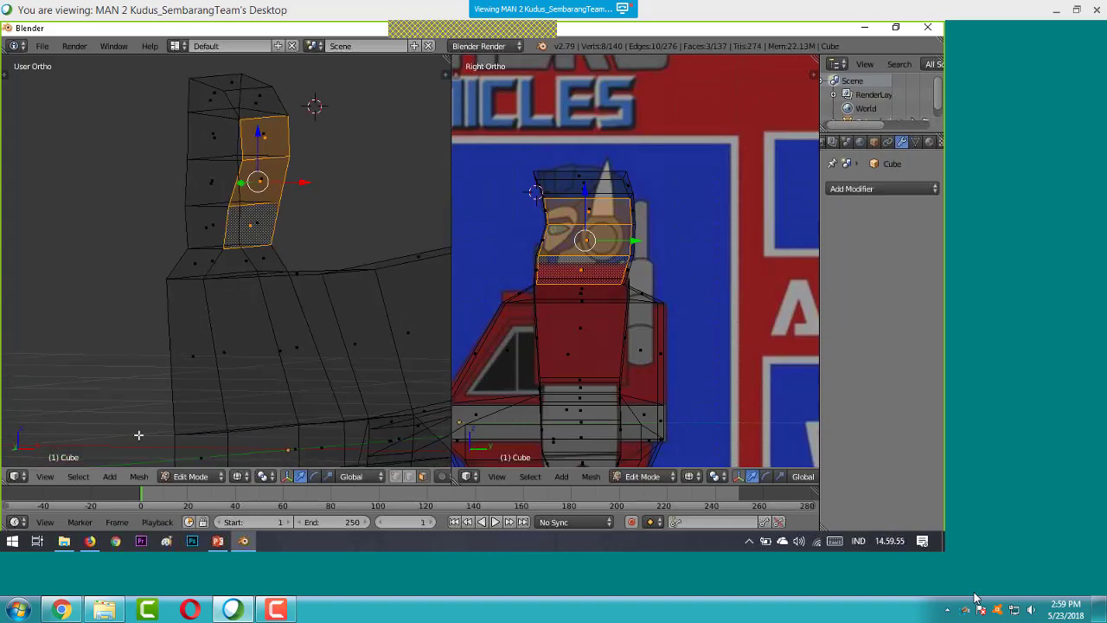
- In the front view, extrude the three selected side faces outward over the ear guard and clear the selection
left_click(42, 477)
key("Escape")
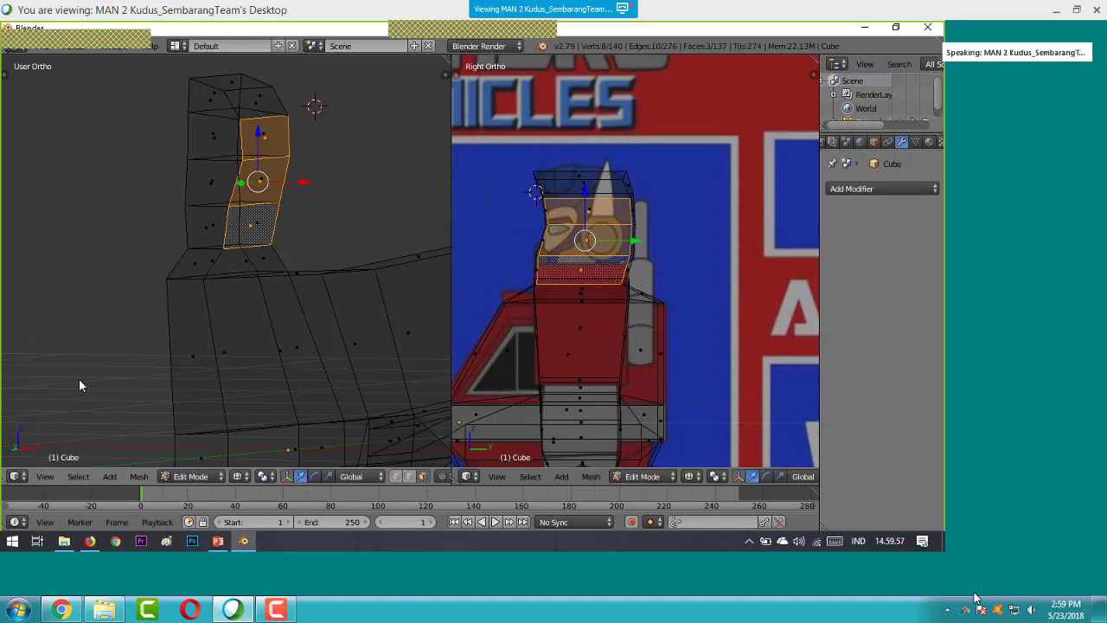
key("KP_1")
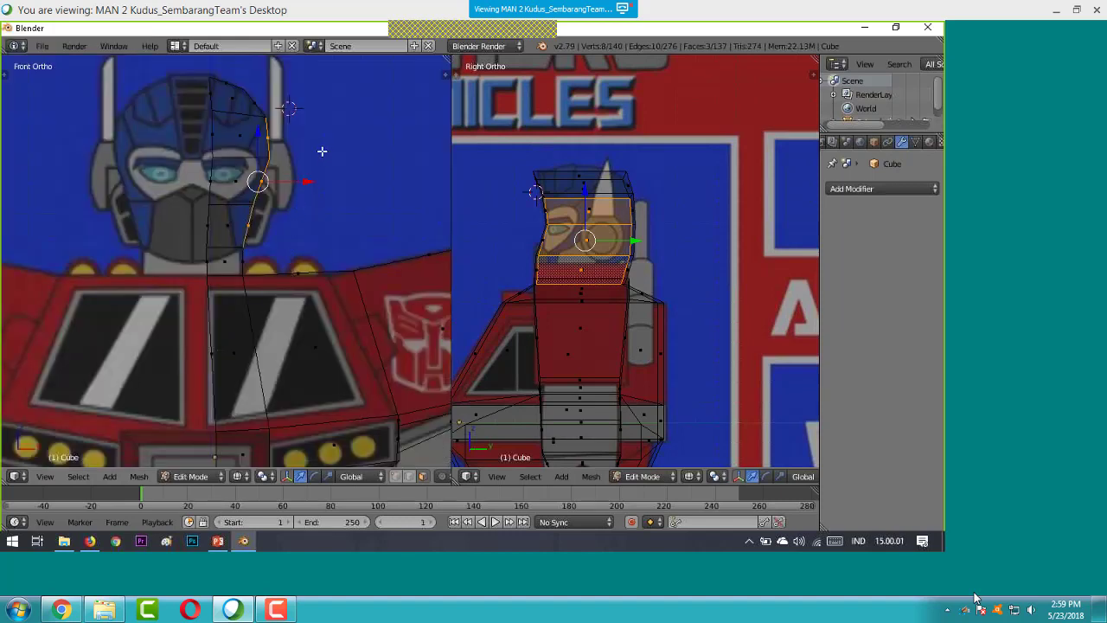
key("e")
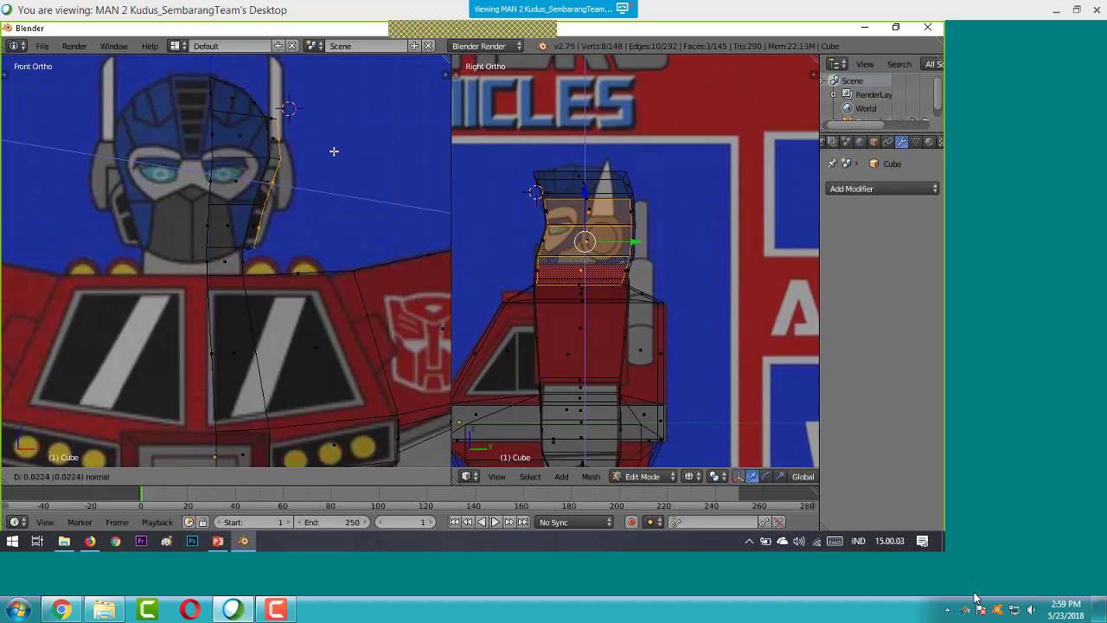
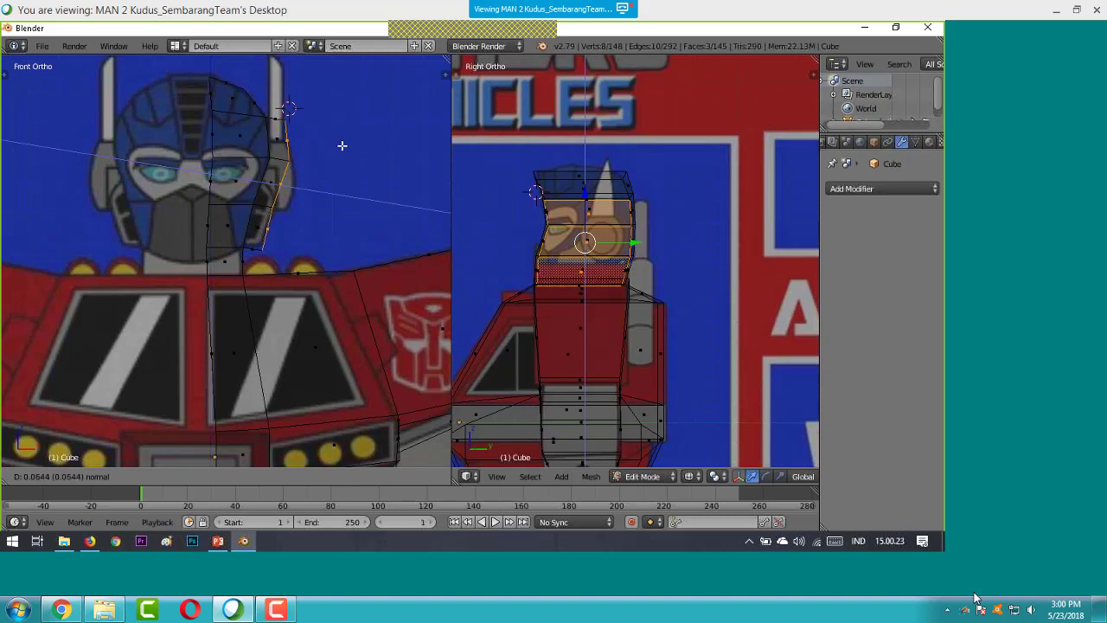
left_click(342, 145)
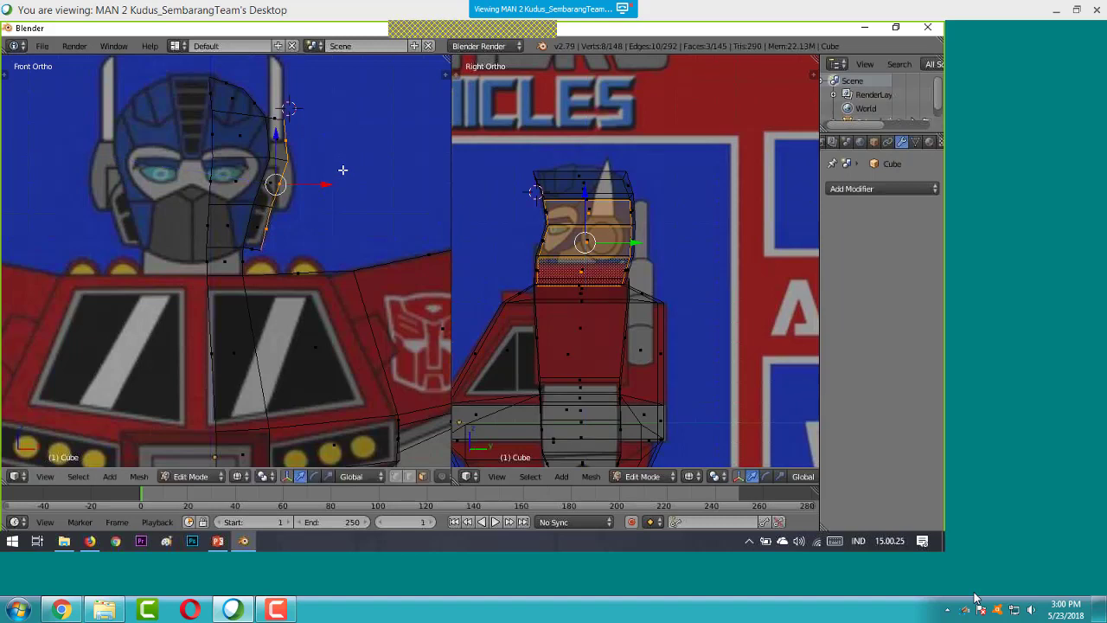
key("a")
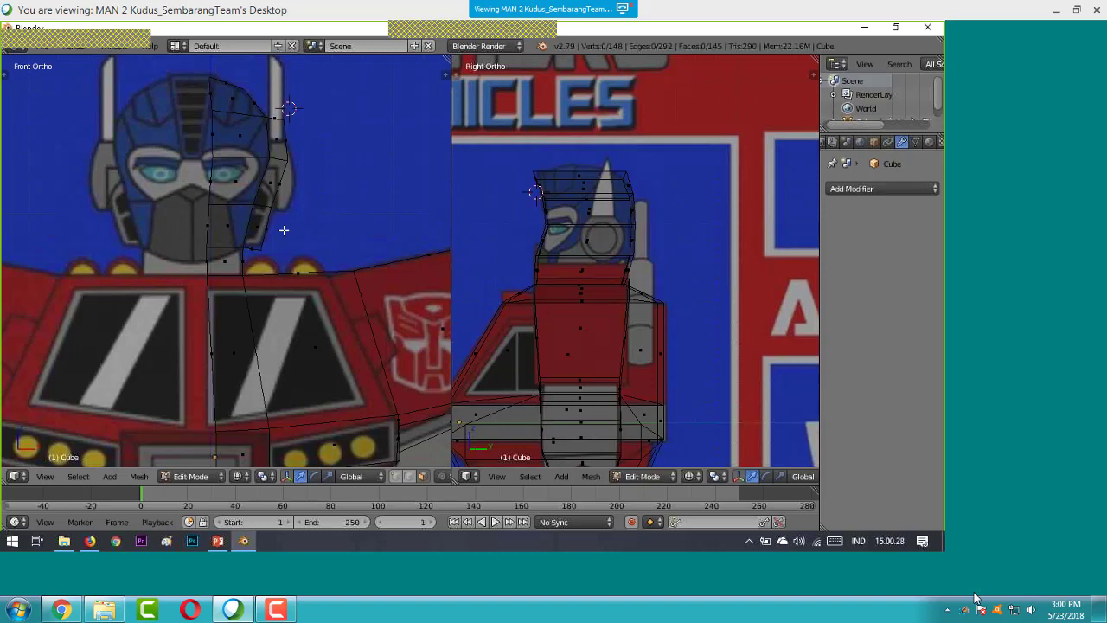
- In vertex select mode, move the extruded side strip's lowest outer vertices inward along X to follow the bottom of the ear guard
key("b")
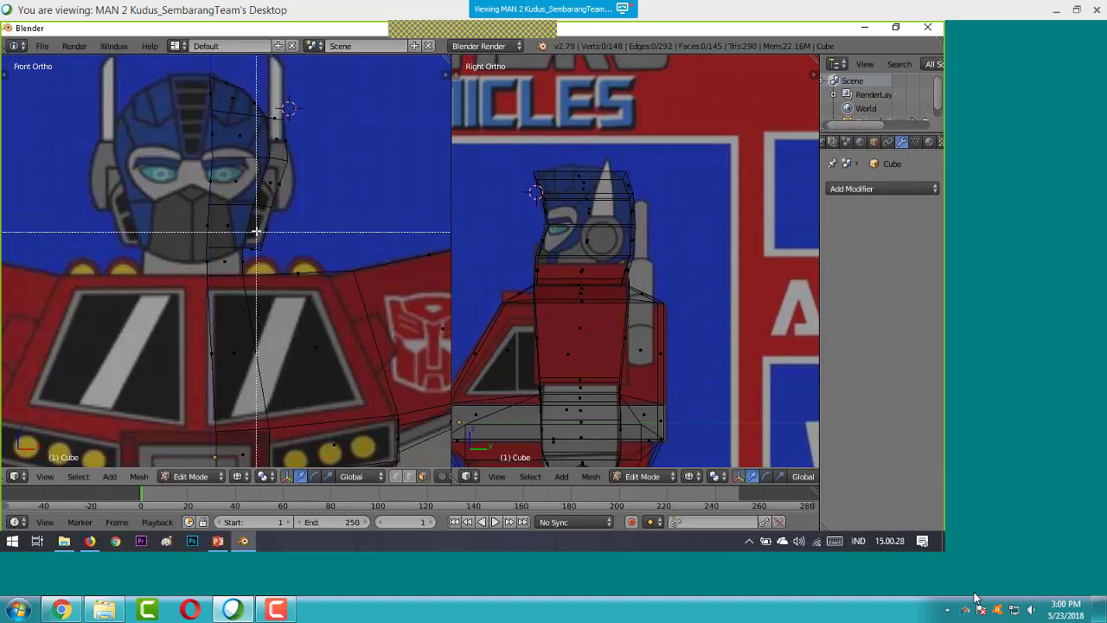
left_click_drag(257, 229, 269, 253)
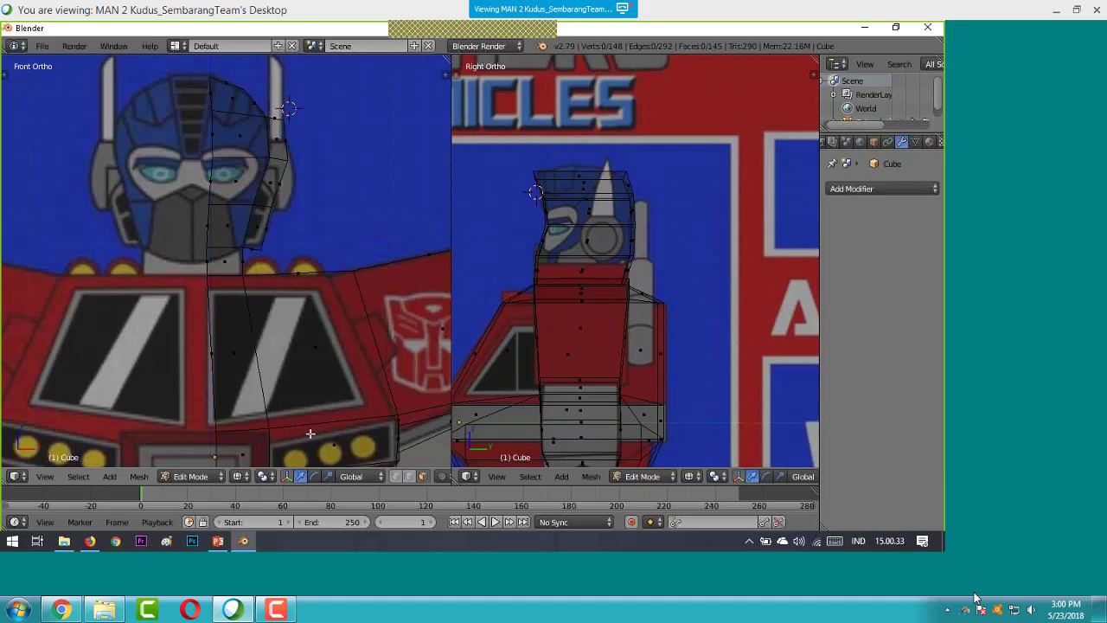
left_click(396, 477)
key("b")
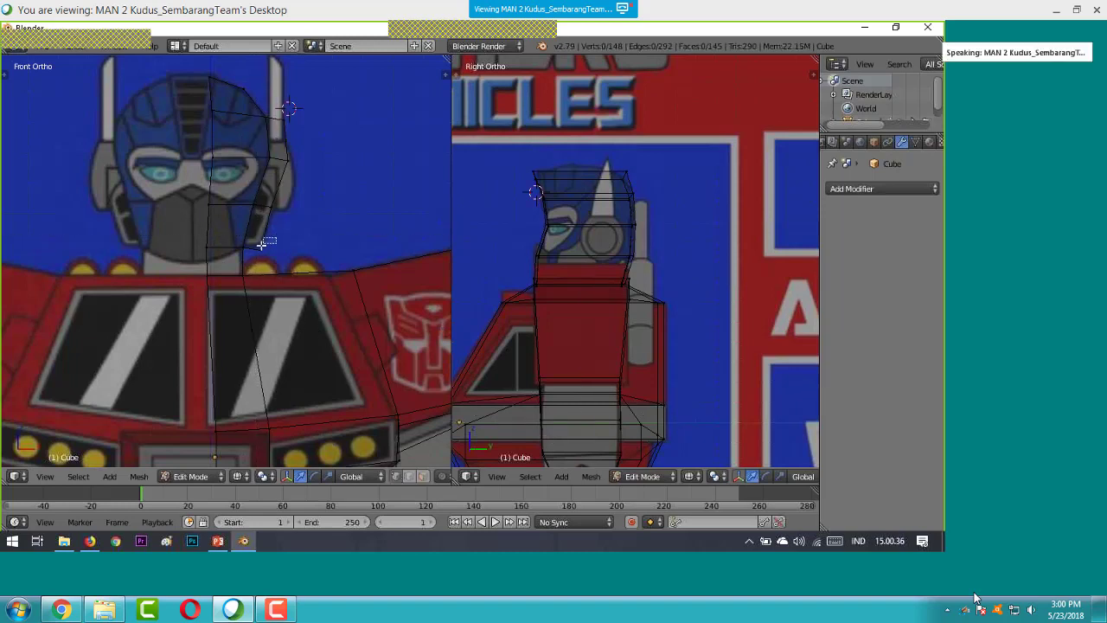
right_click(258, 249)
key("g")
key("x")
left_click(300, 249)
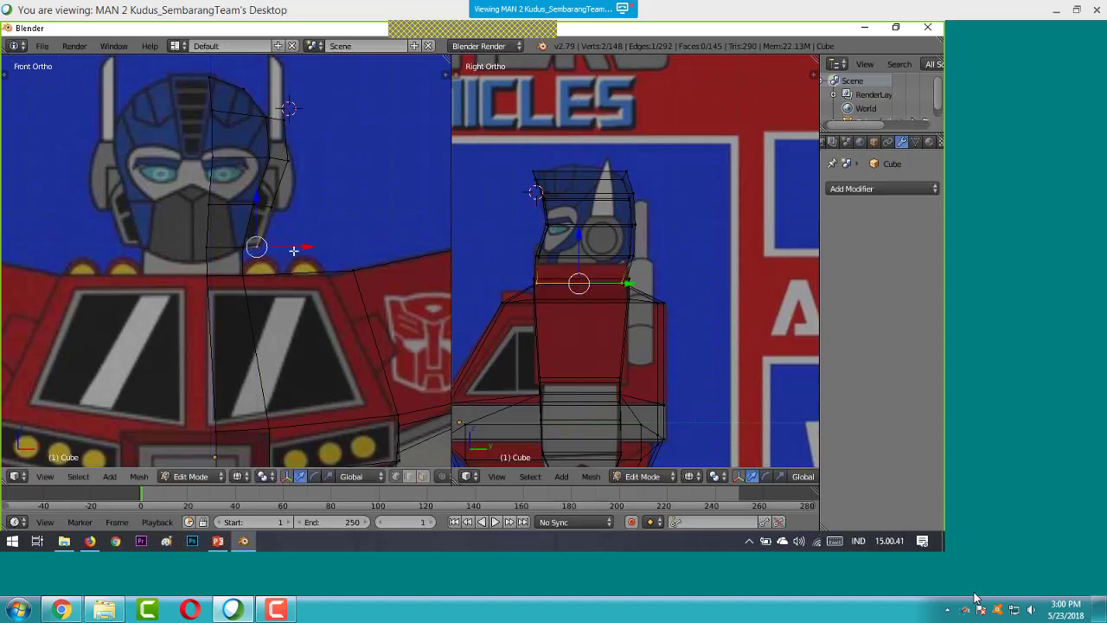
key("g")
key("x")
left_click(297, 249)
scroll(338, 115, "up", 1)
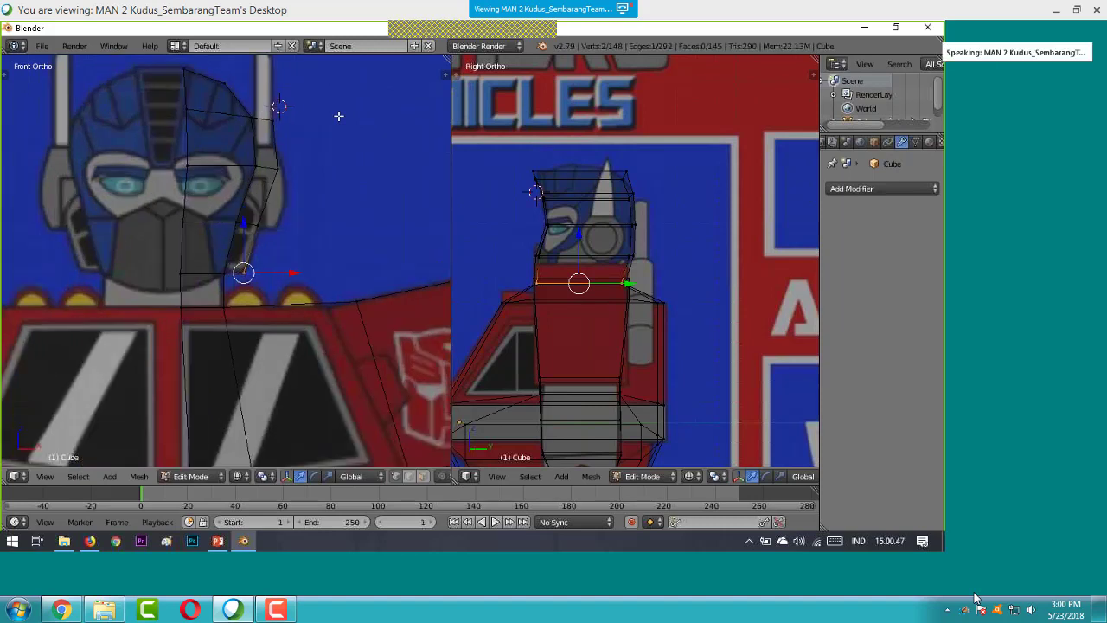
scroll(338, 115, "up", 2)
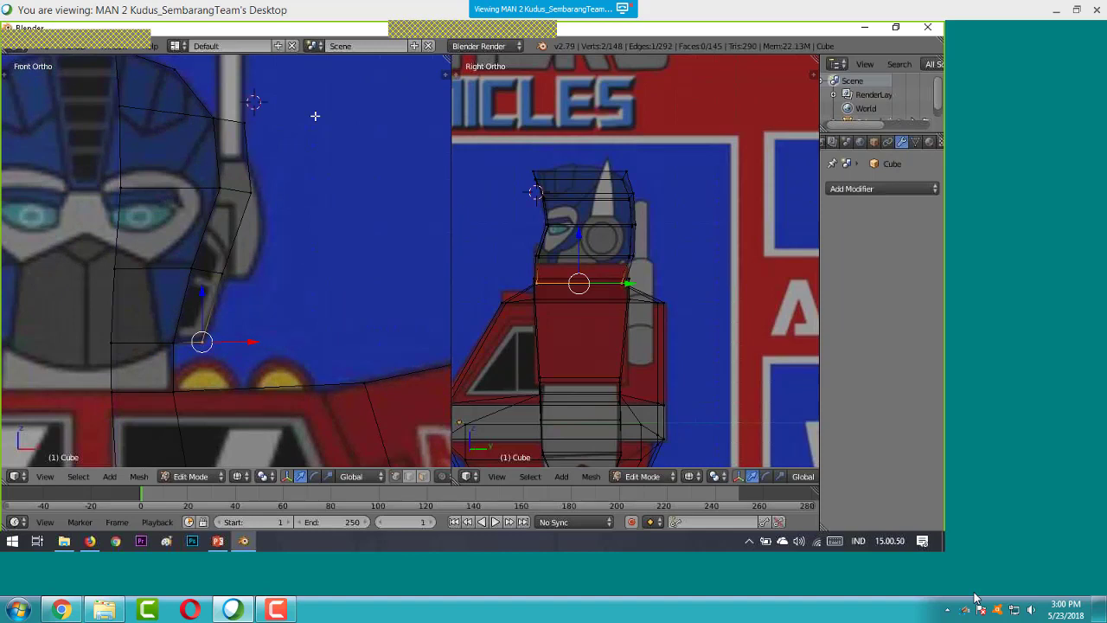
scroll(314, 115, "down", 1)
scroll(318, 115, "down", 1)
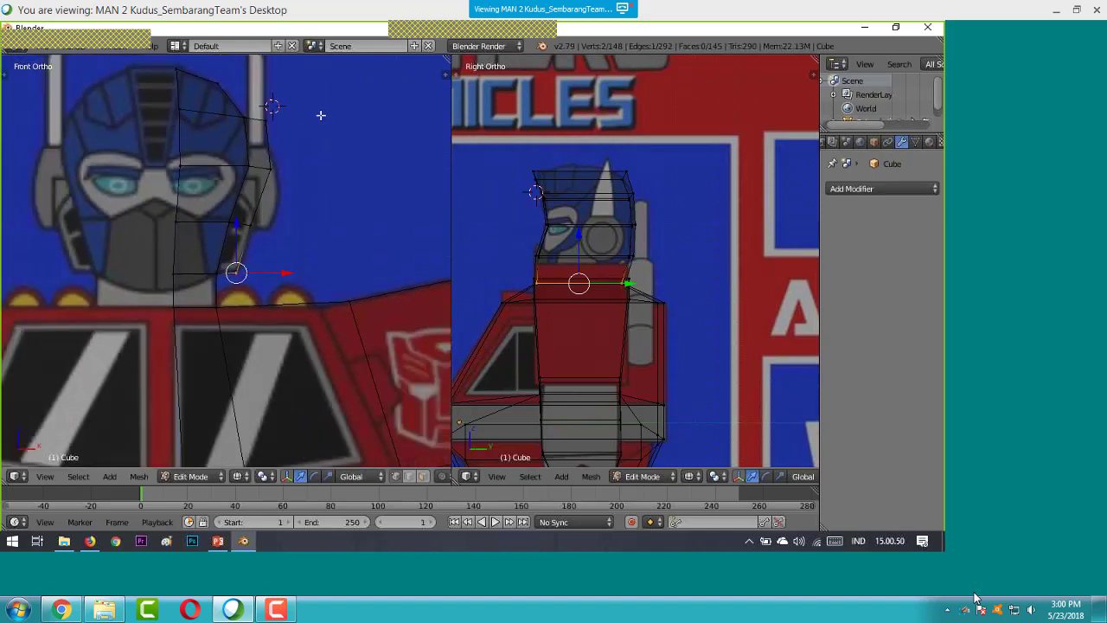
scroll(321, 115, "up", 2)
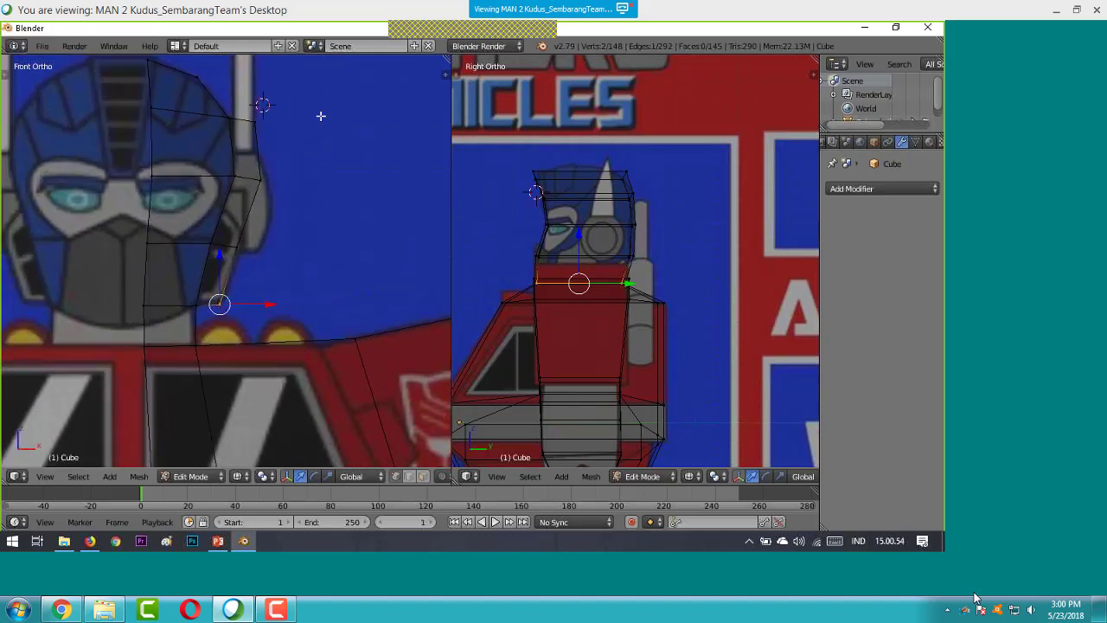
- In face select mode, extrude the ear strip's top face upward to the antenna's tip in the front view, and clear the selection
scroll(336, 170, "down", 2)
scroll(336, 170, "up", 3, "shift")
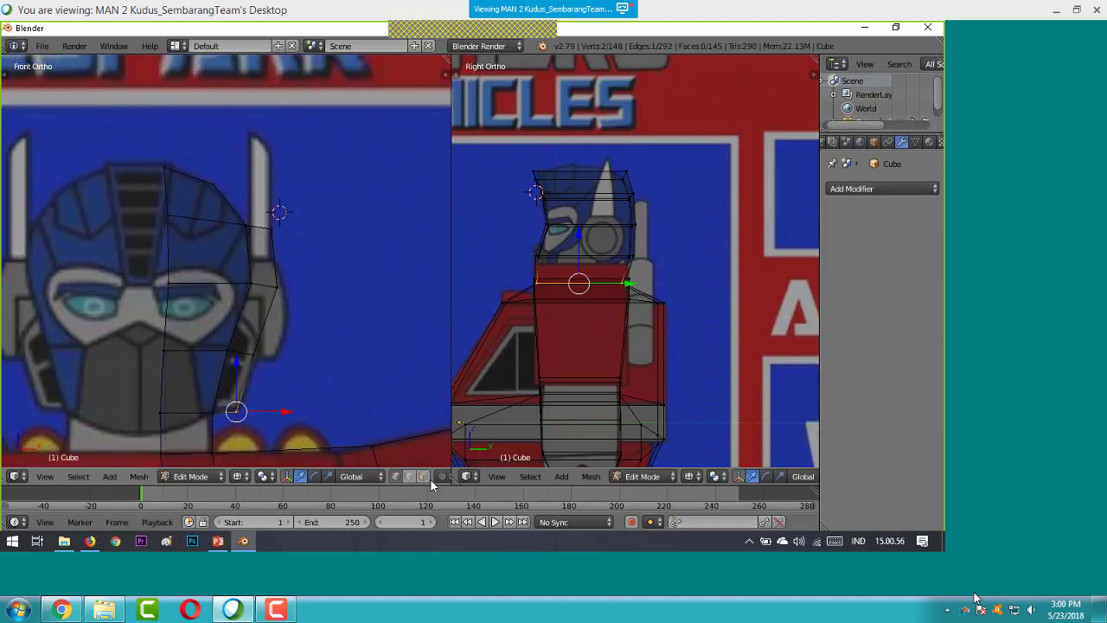
key("a")
middle_click_drag(354, 361, 246, 226)
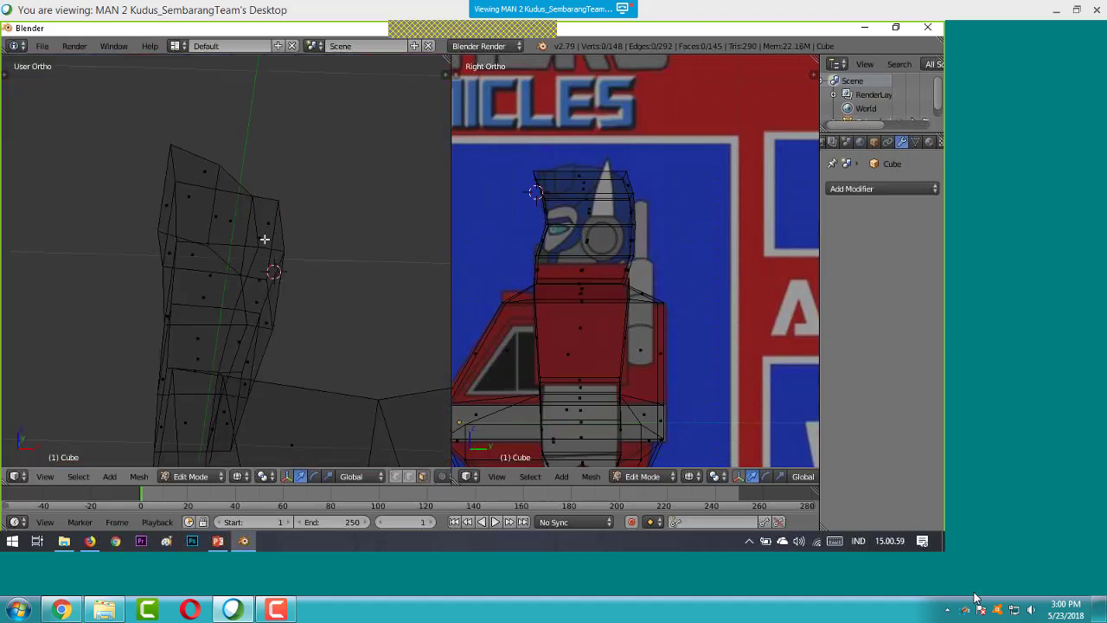
right_click(263, 239)
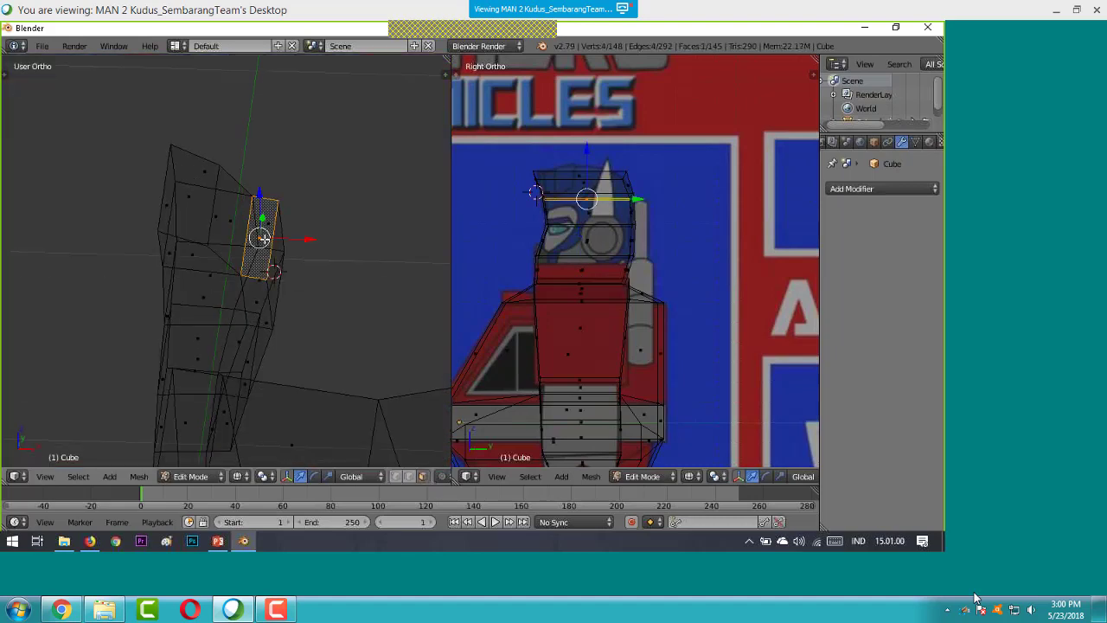
left_click(52, 477)
left_click(84, 385)
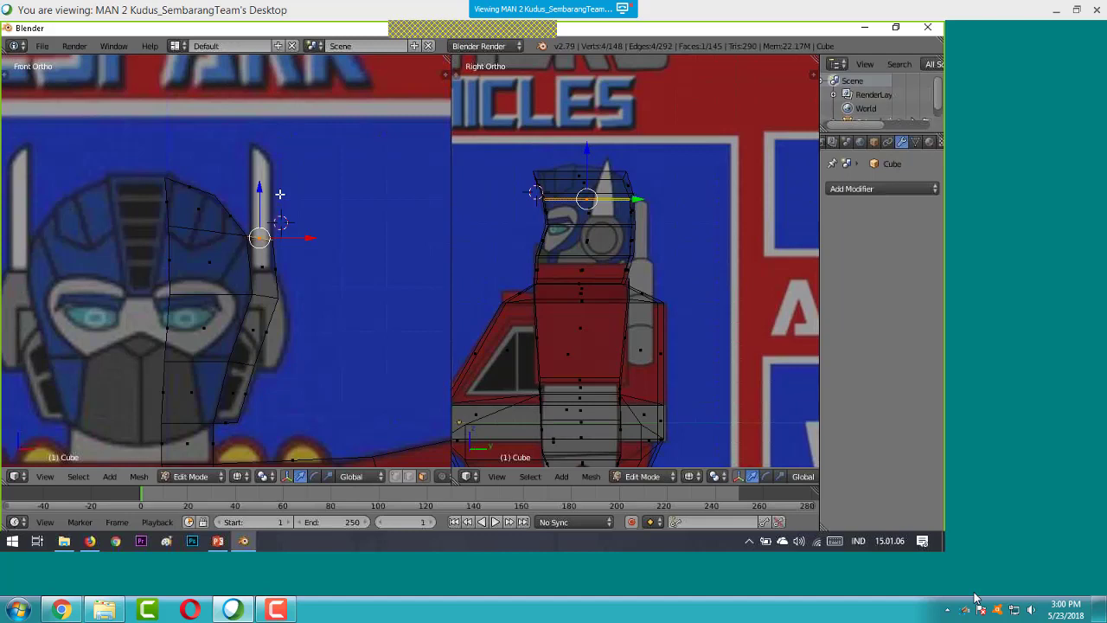
key("e")
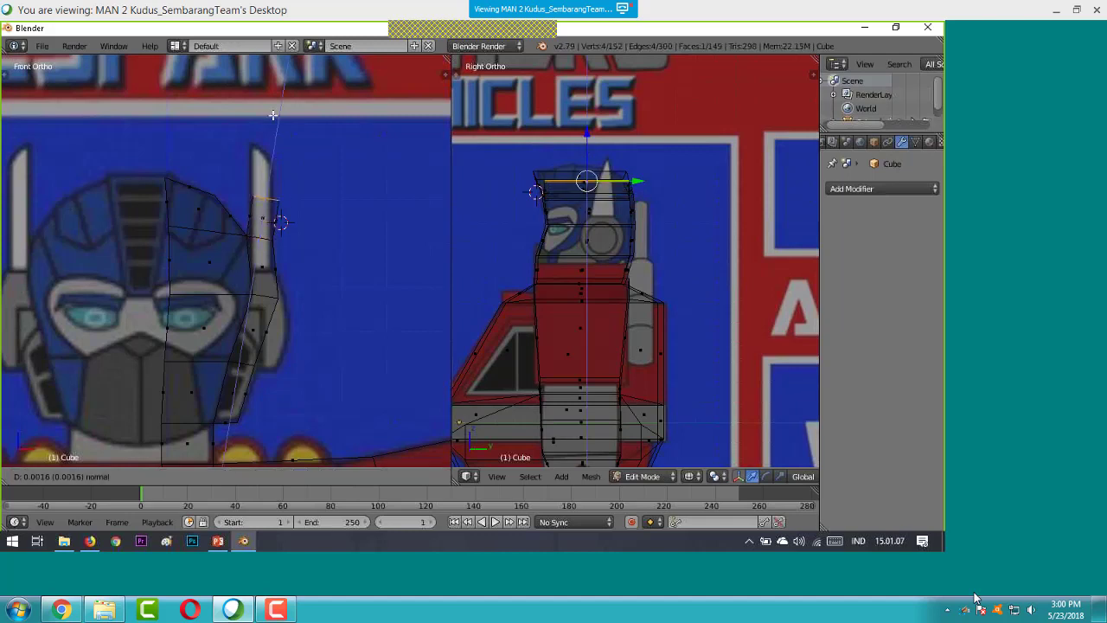
left_click(309, 147)
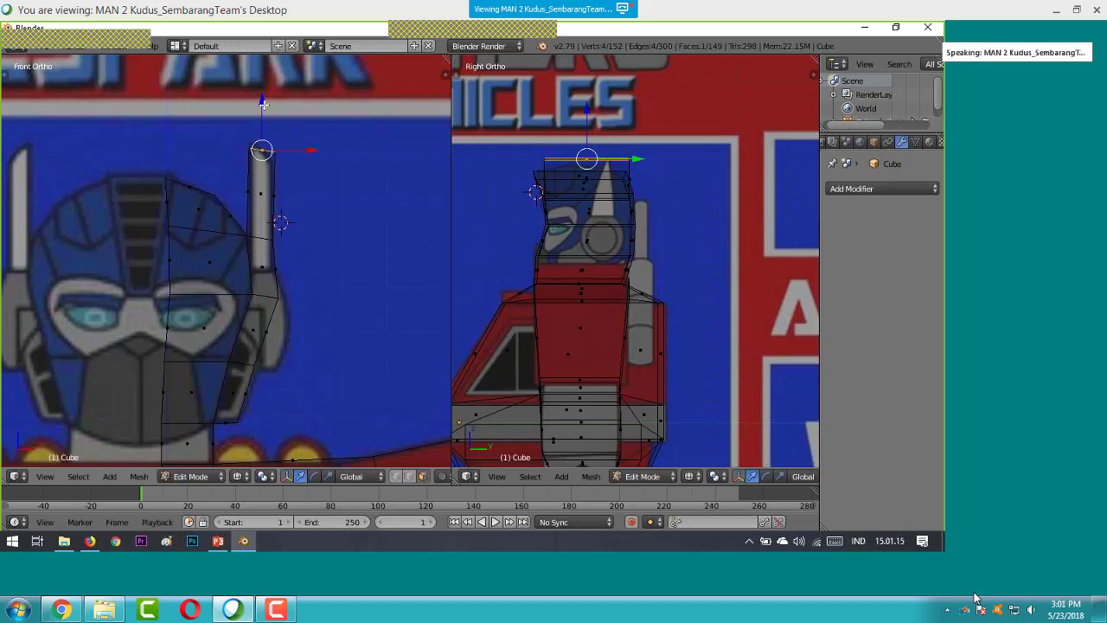
left_click_drag(263, 102, 263, 104)
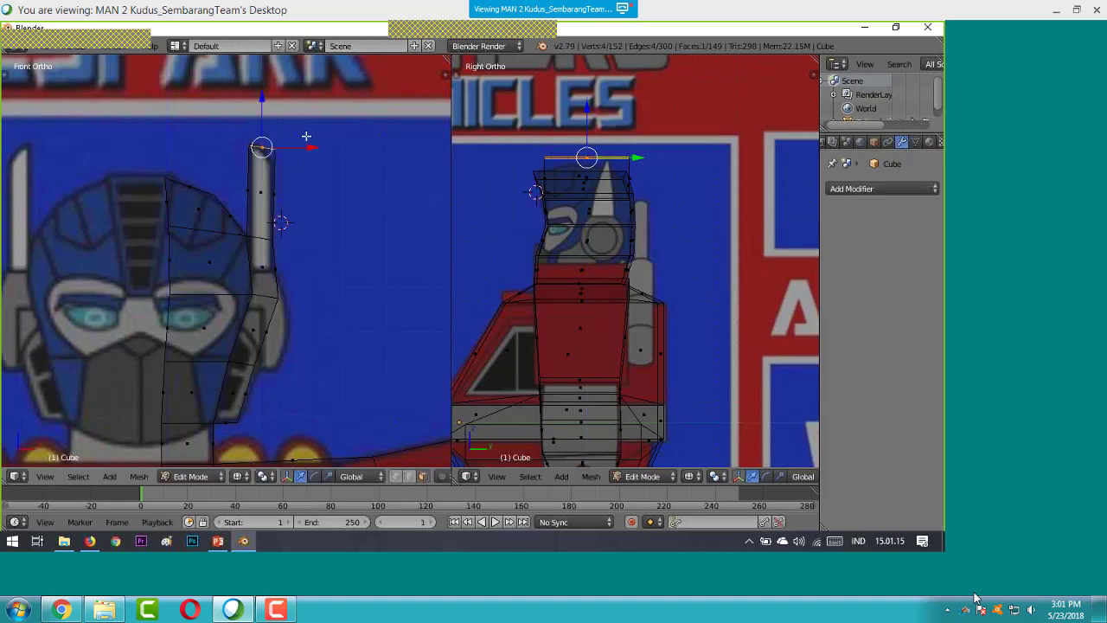
key("a")
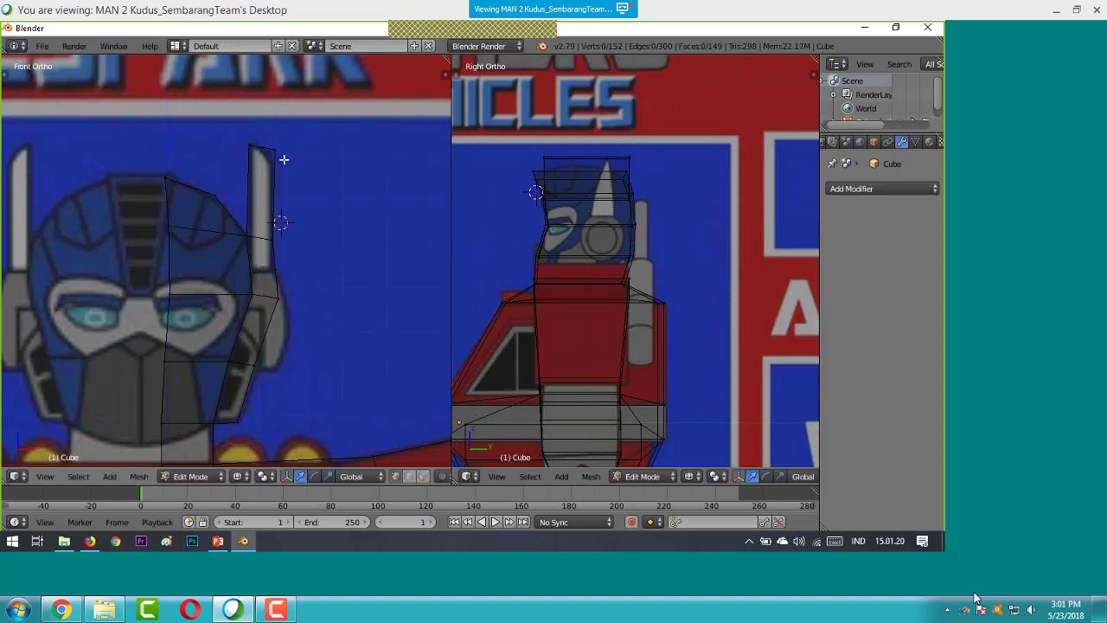
- In vertex select mode, move the antenna's outer tip vertices down and inward to match the slanted tip in the front reference
key("b")
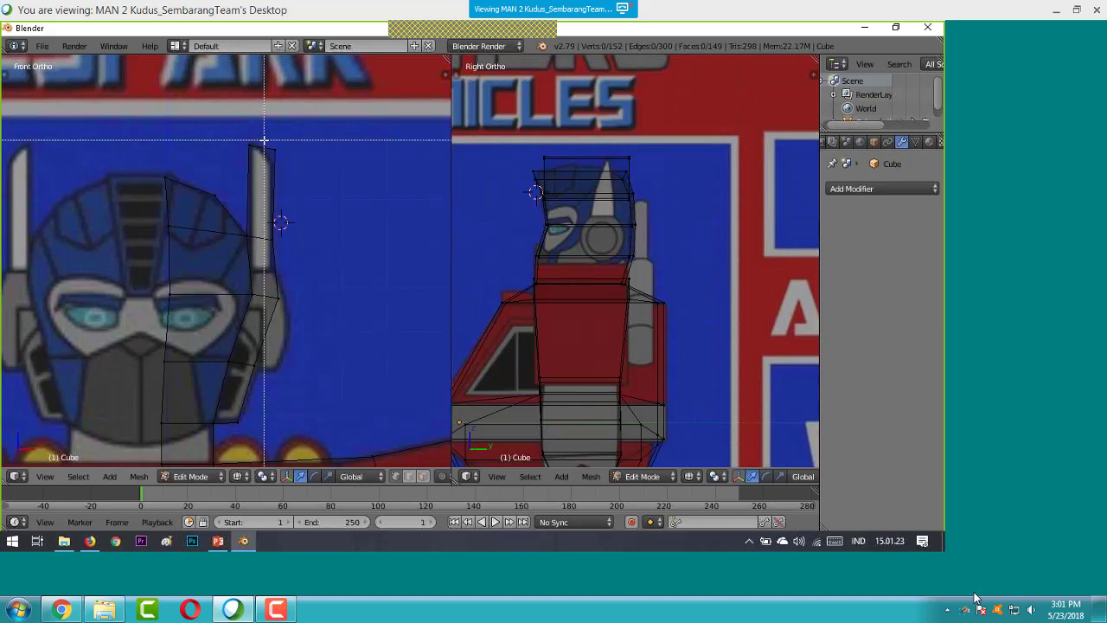
left_click_drag(264, 140, 316, 150)
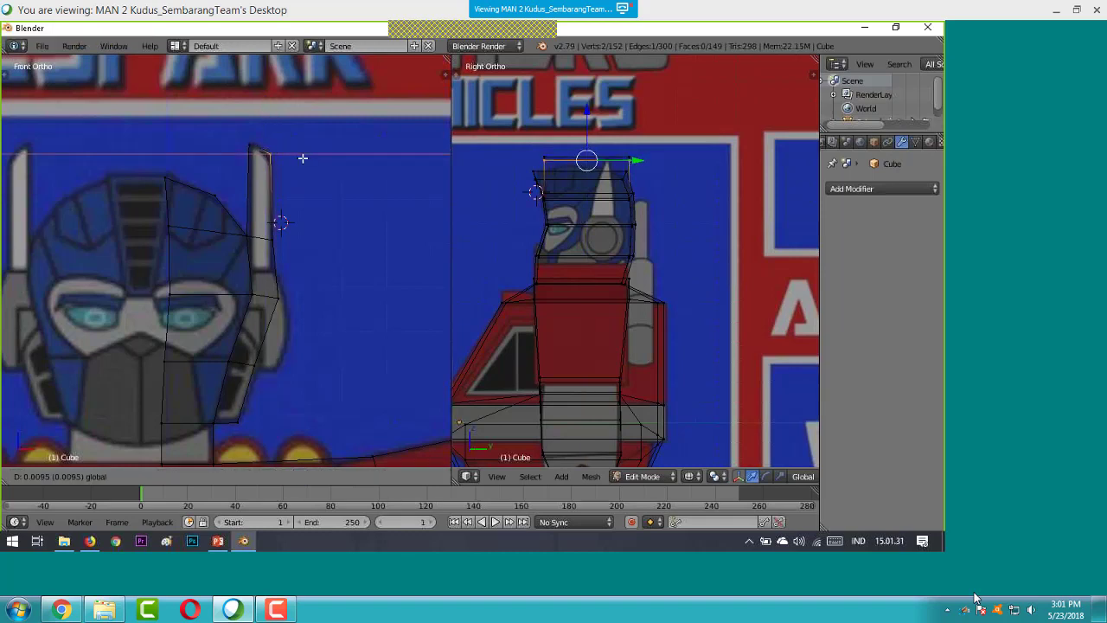
left_click_drag(263, 105, 274, 113)
left_click_drag(309, 162, 309, 161)
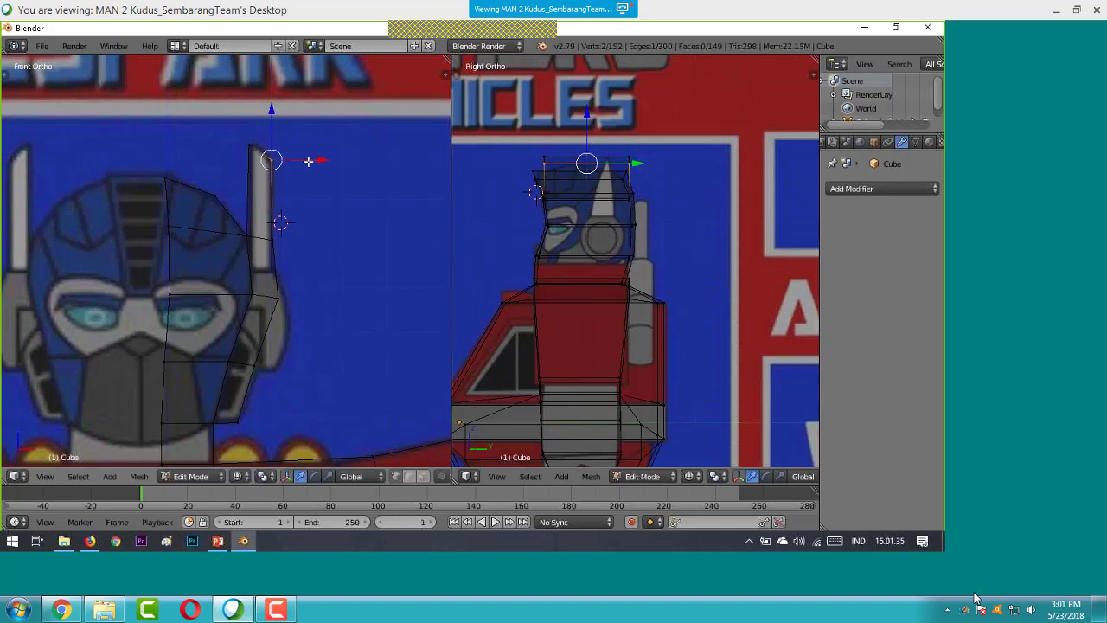
- Examine the whole half mesh against the front reference image, from the head down to the legs, and clear the selection
scroll(338, 215, "down", 1)
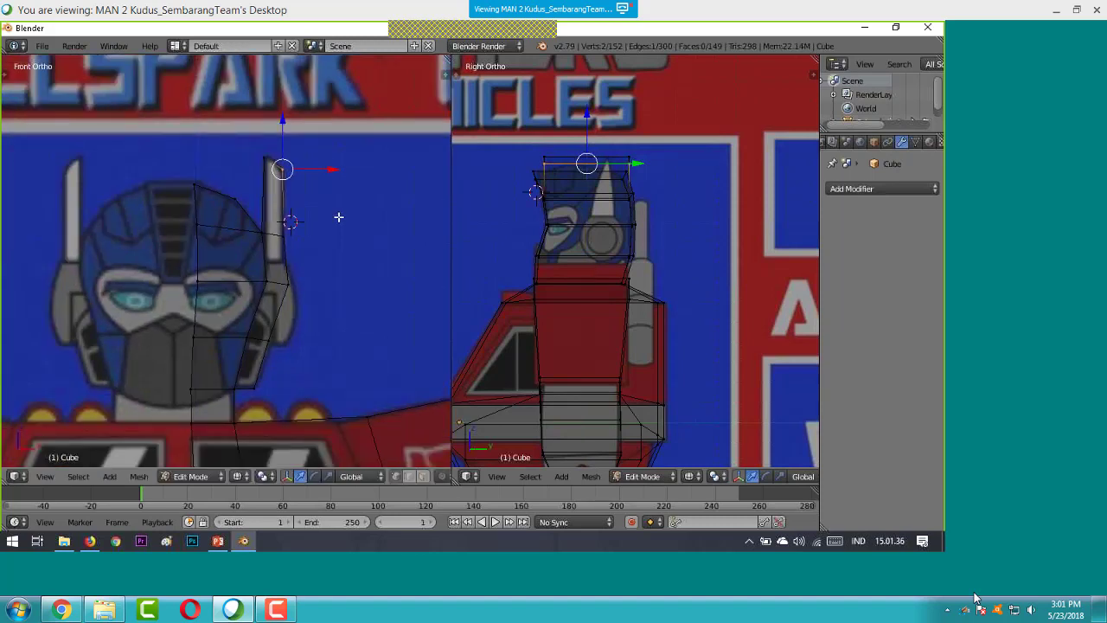
scroll(338, 217, "down", 1)
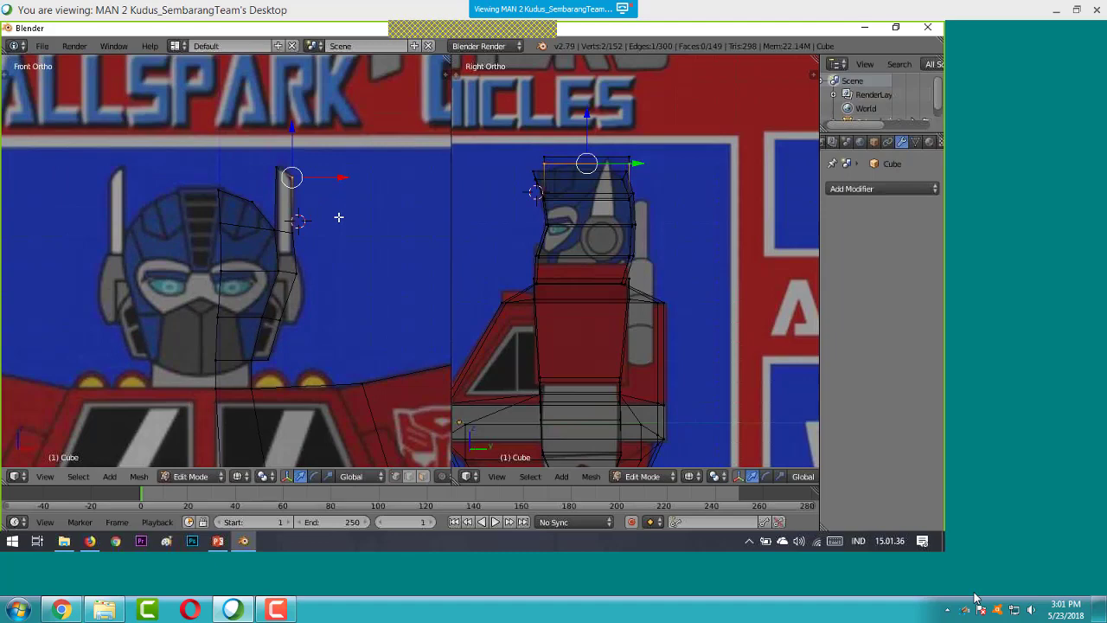
scroll(338, 217, "down", 2)
scroll(338, 217, "up", 4)
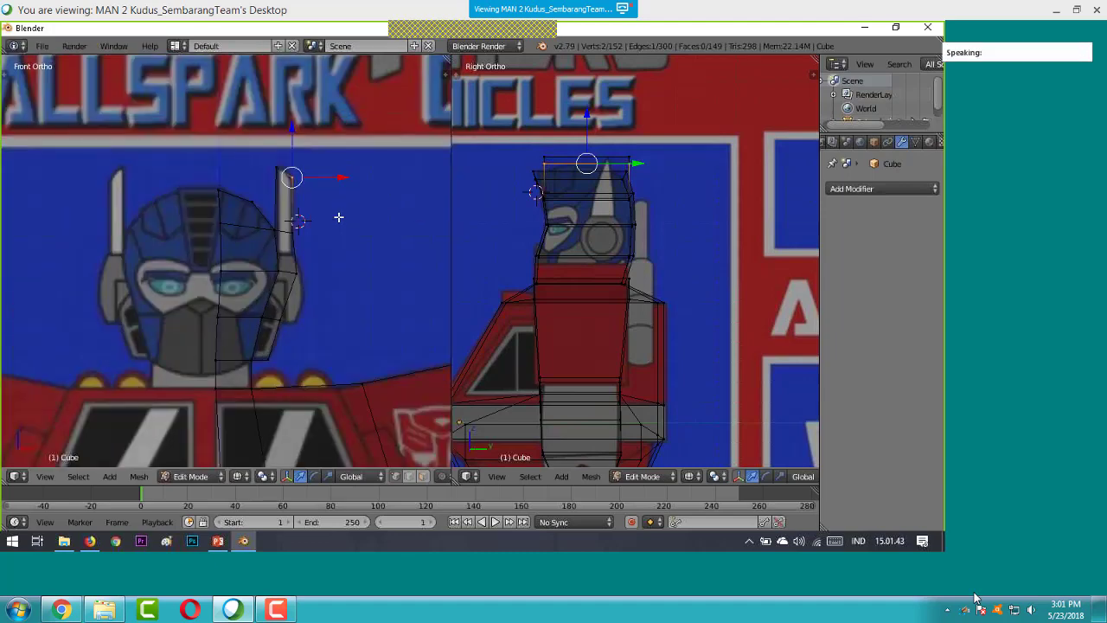
scroll(338, 217, "up", 3)
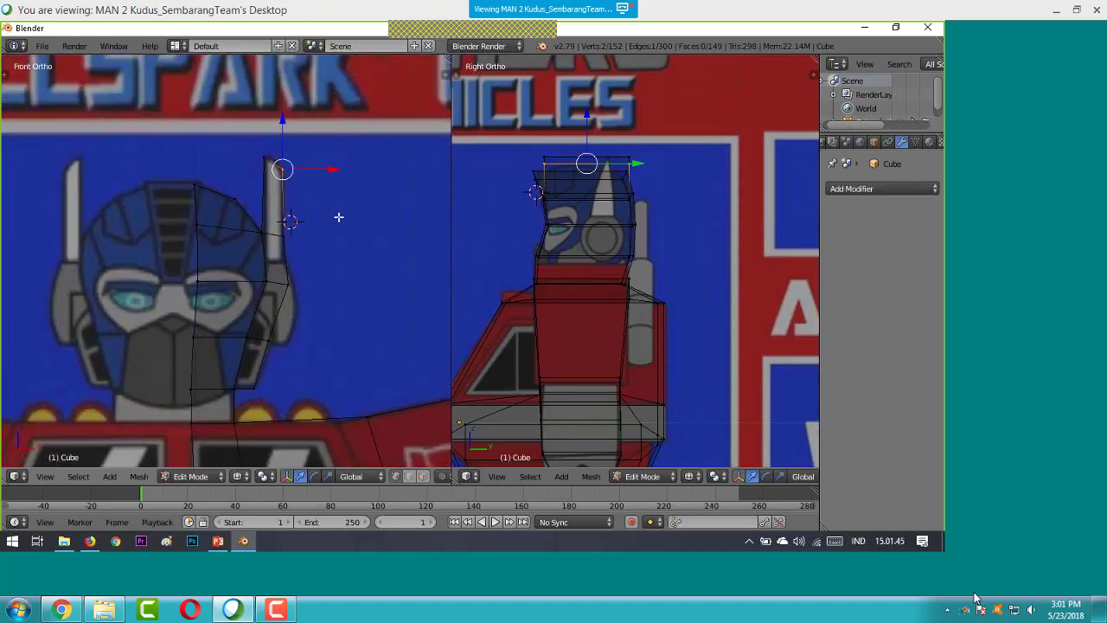
scroll(338, 218, "down", 6)
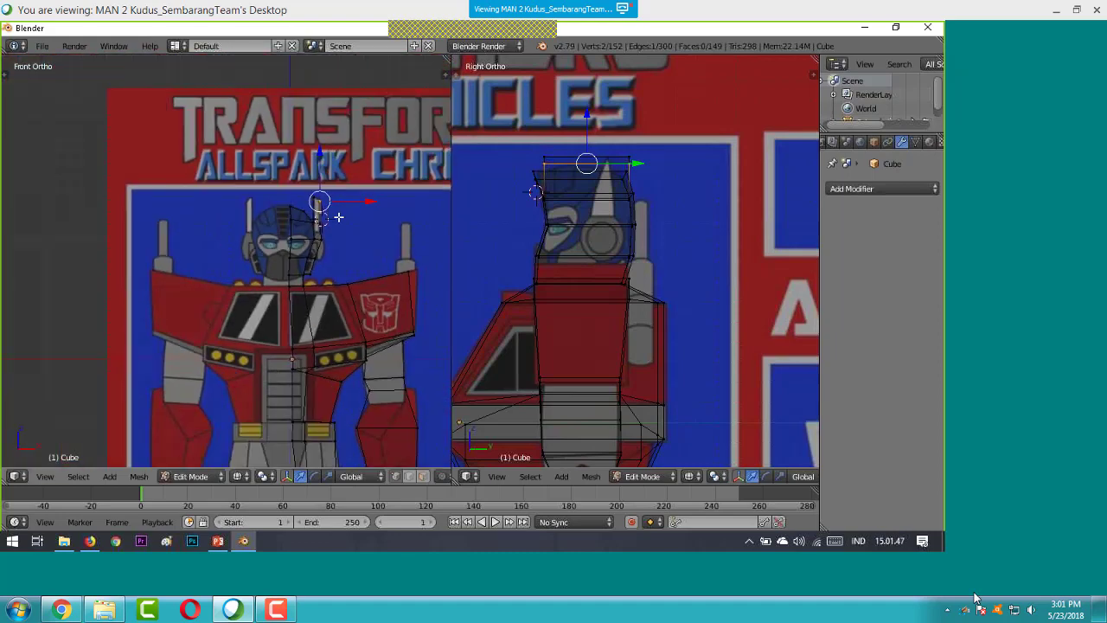
scroll(339, 217, "down", 1)
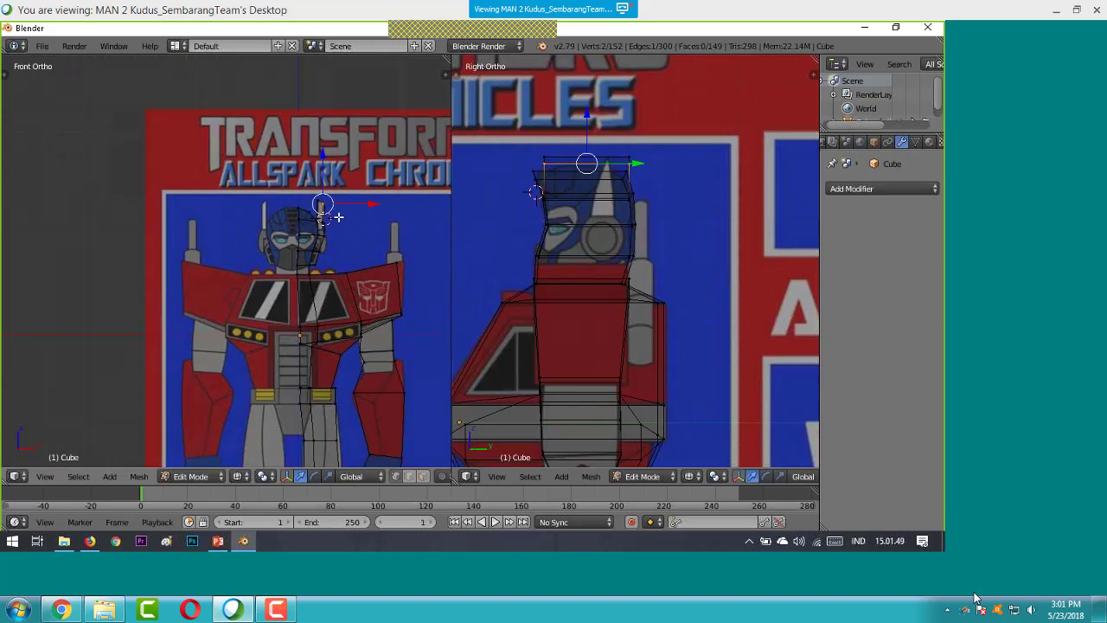
scroll(338, 217, "down", 1)
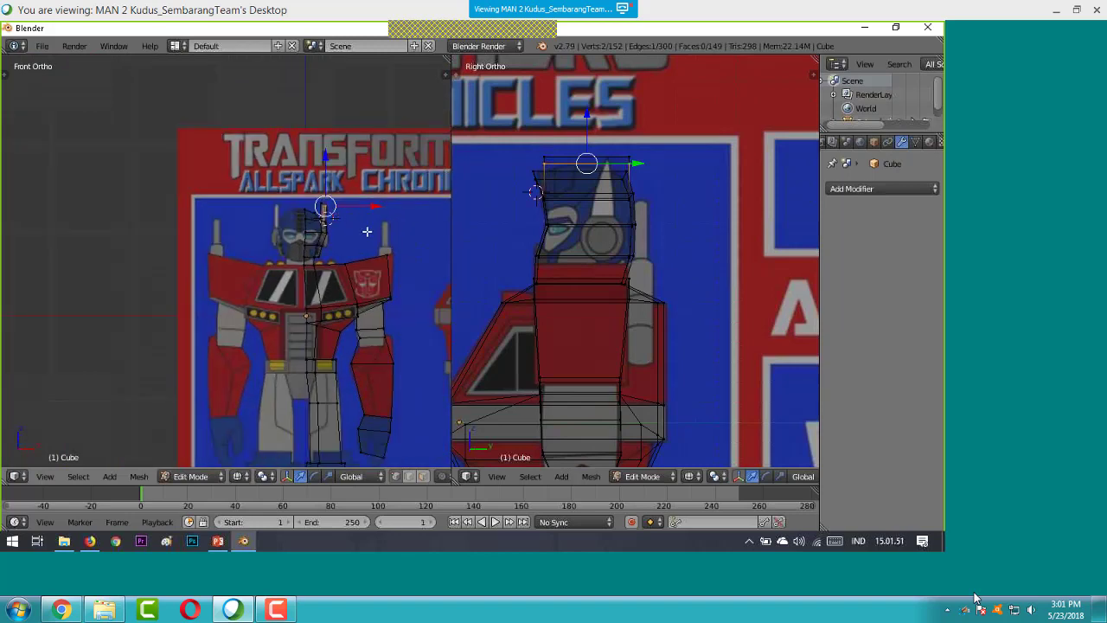
scroll(367, 231, "up", 1)
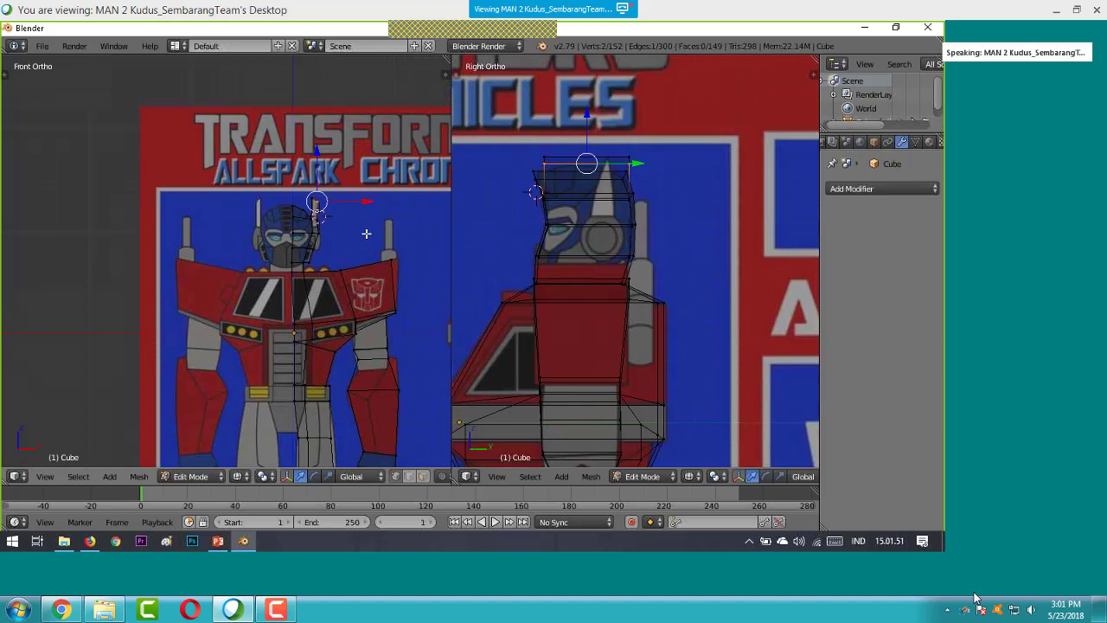
scroll(366, 241, "up", 1)
scroll(365, 242, "down", 3)
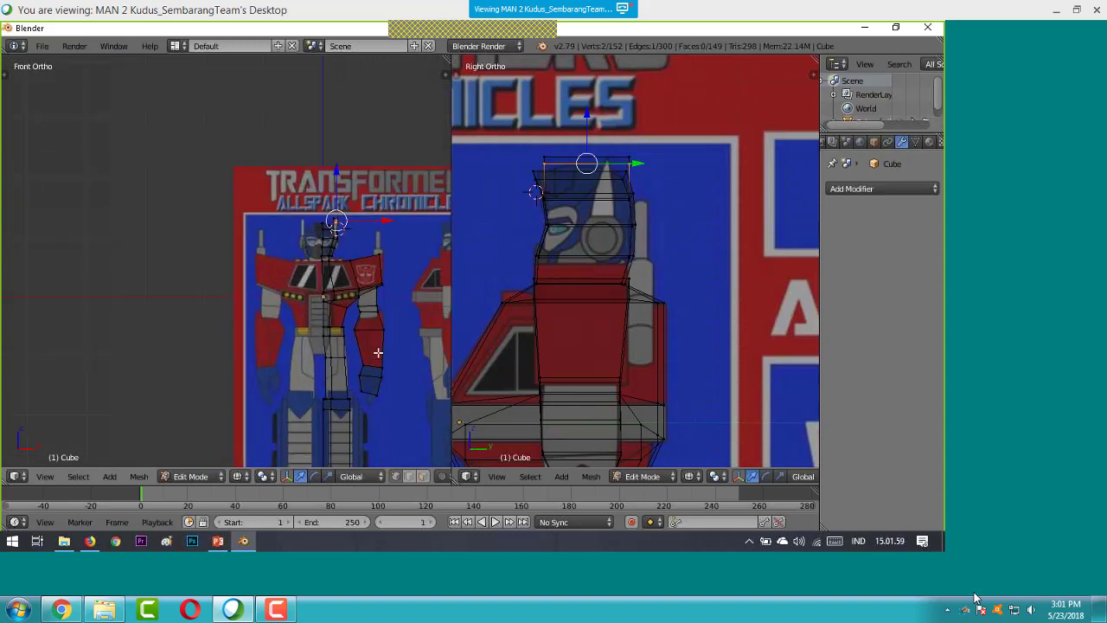
scroll(378, 352, "up", 5)
key("a")
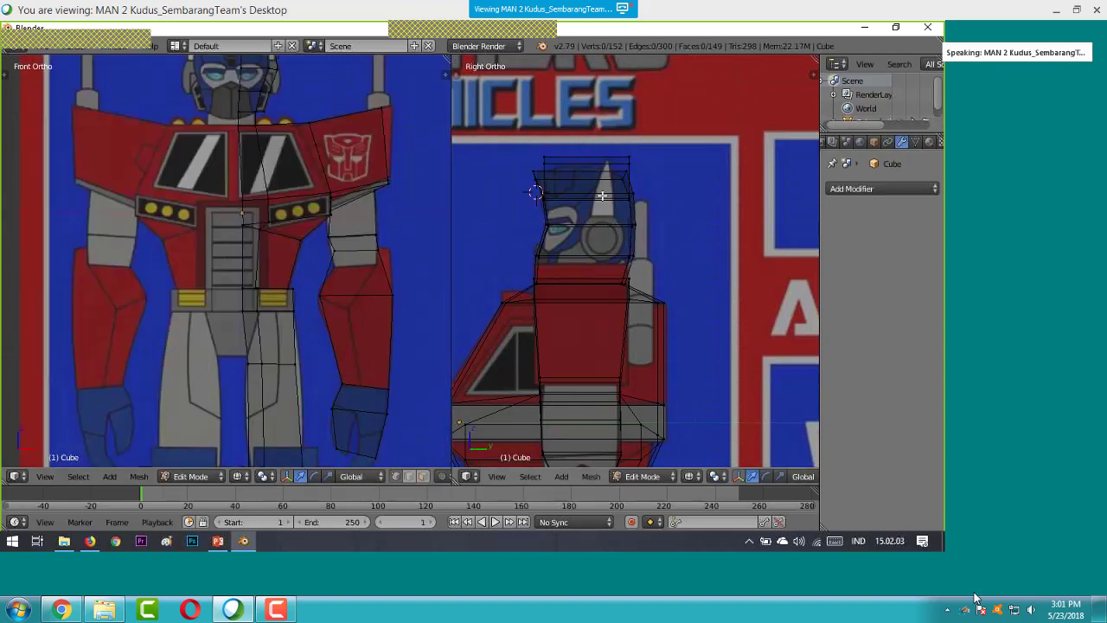
scroll(444, 190, "down", 1)
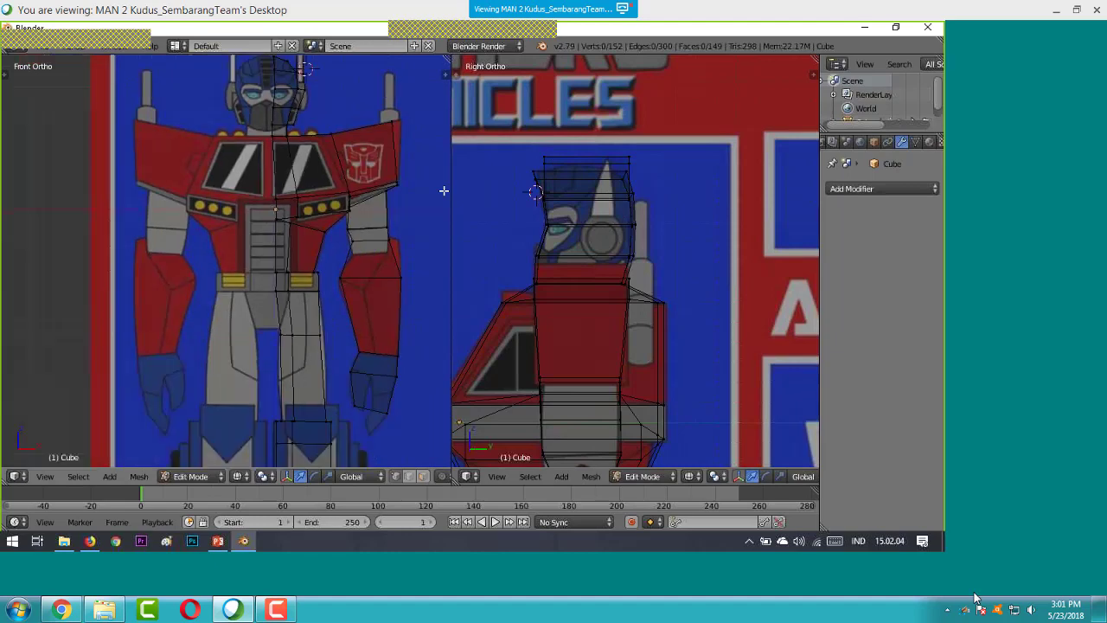
scroll(444, 191, "down", 1)
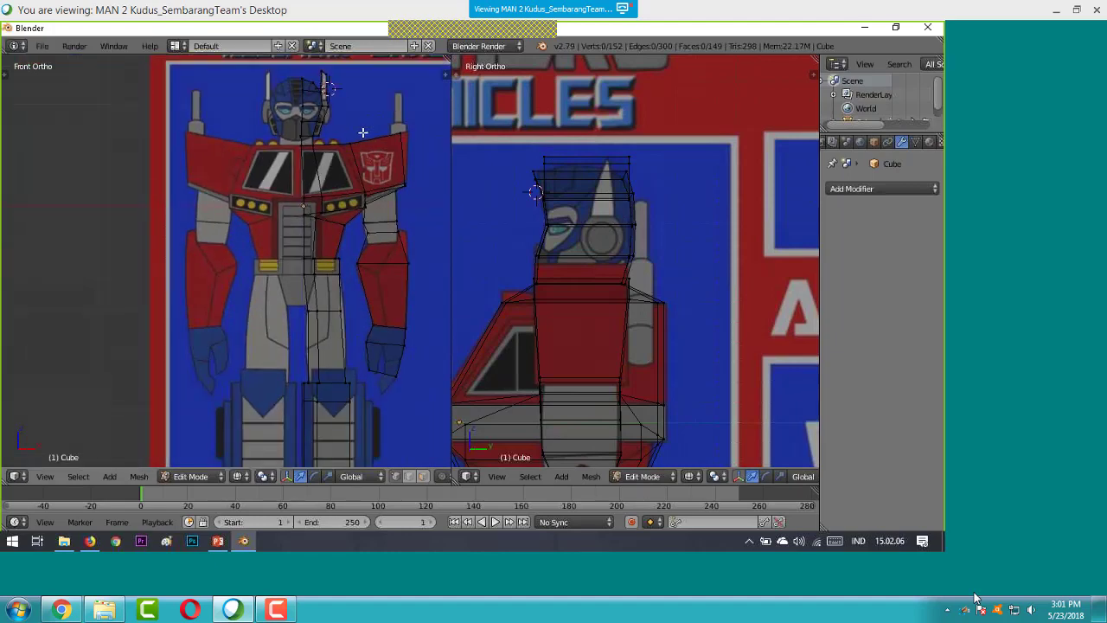
- Select the antenna's four tip vertices, scale them down and move them back along Y onto the pointed tip in the side view
scroll(346, 189, "up", 1, "shift")
scroll(347, 188, "up", 3)
right_click(289, 187)
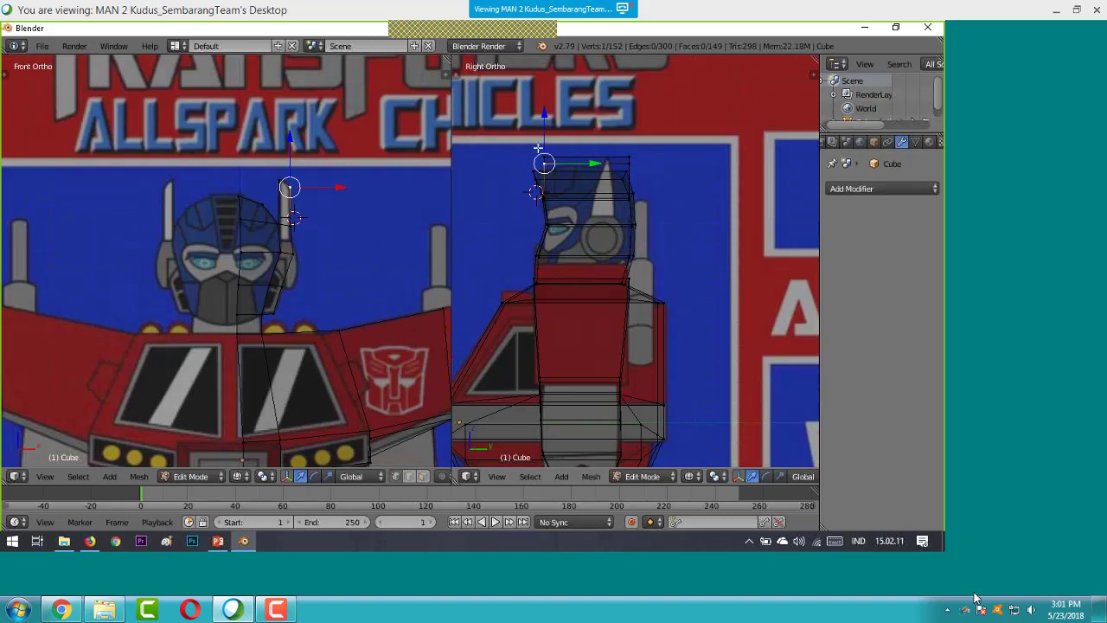
key("b")
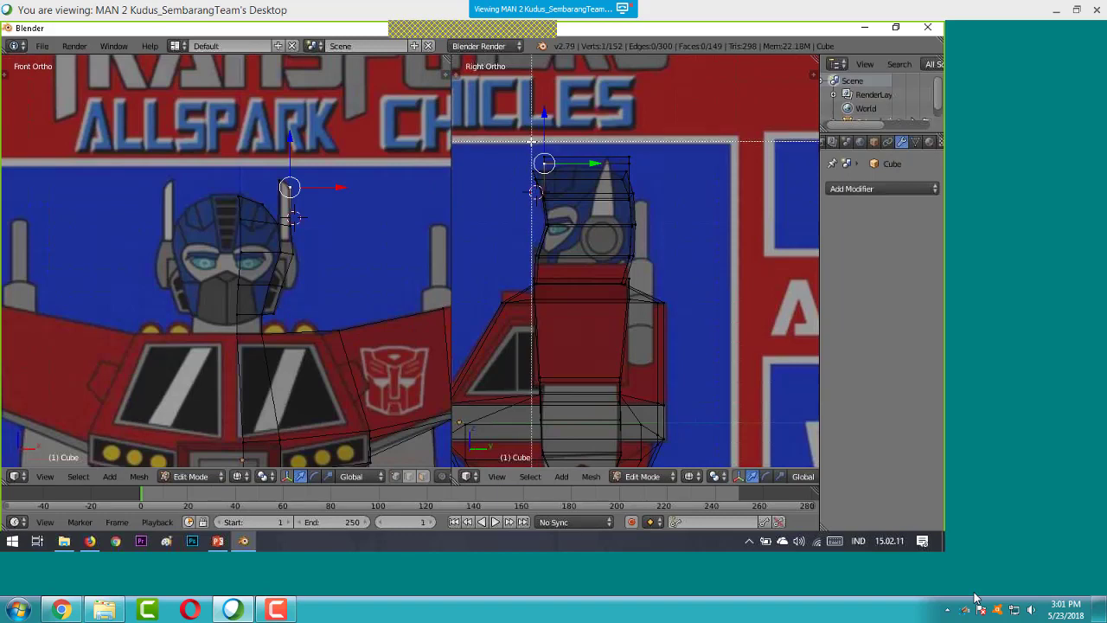
left_click_drag(532, 140, 637, 171)
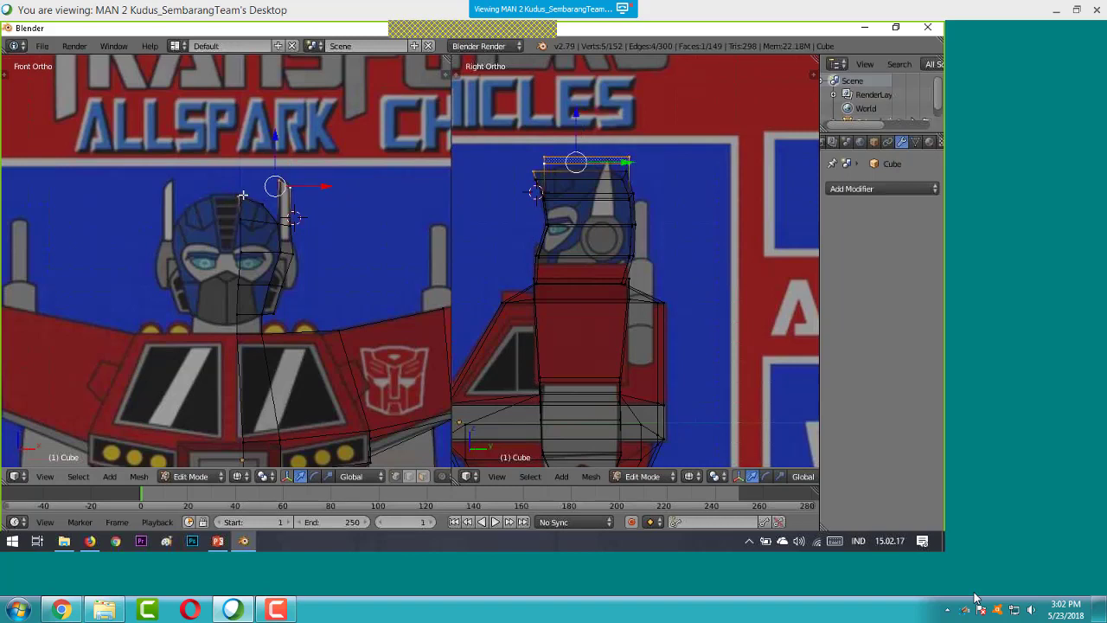
right_click(284, 180, "shift")
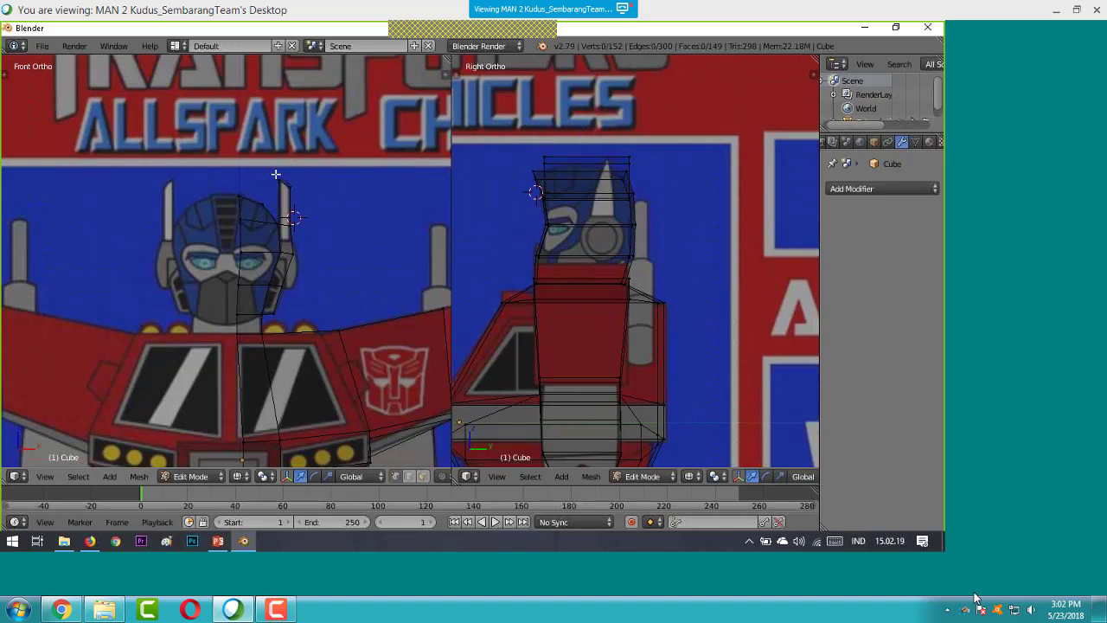
right_click(304, 190, "shift")
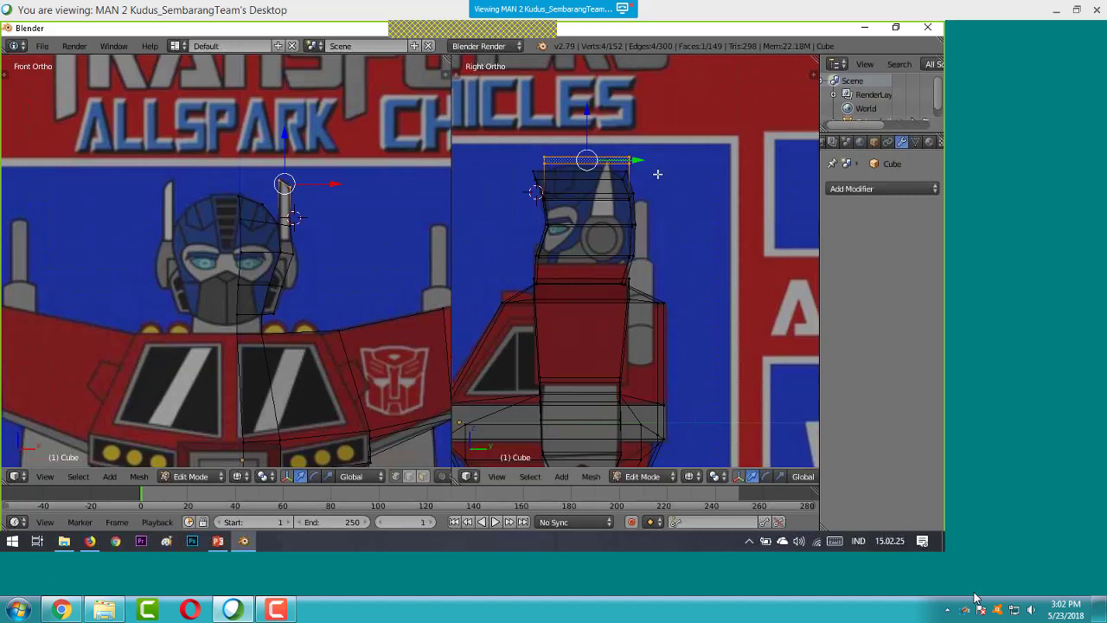
key("s")
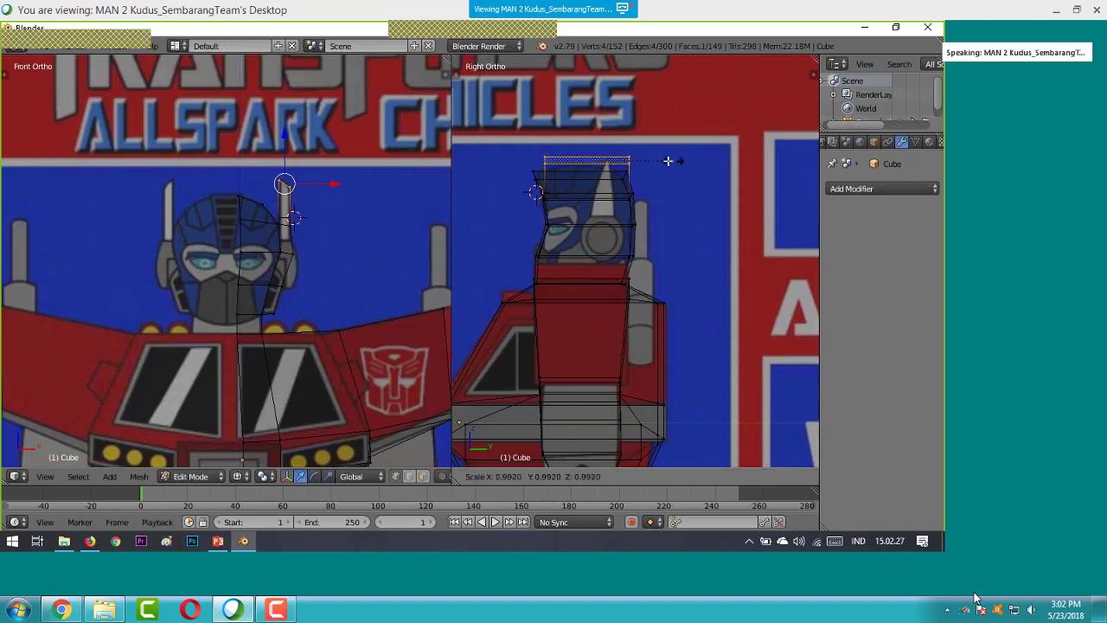
left_click(616, 160)
left_click_drag(638, 160, 653, 160)
key("s")
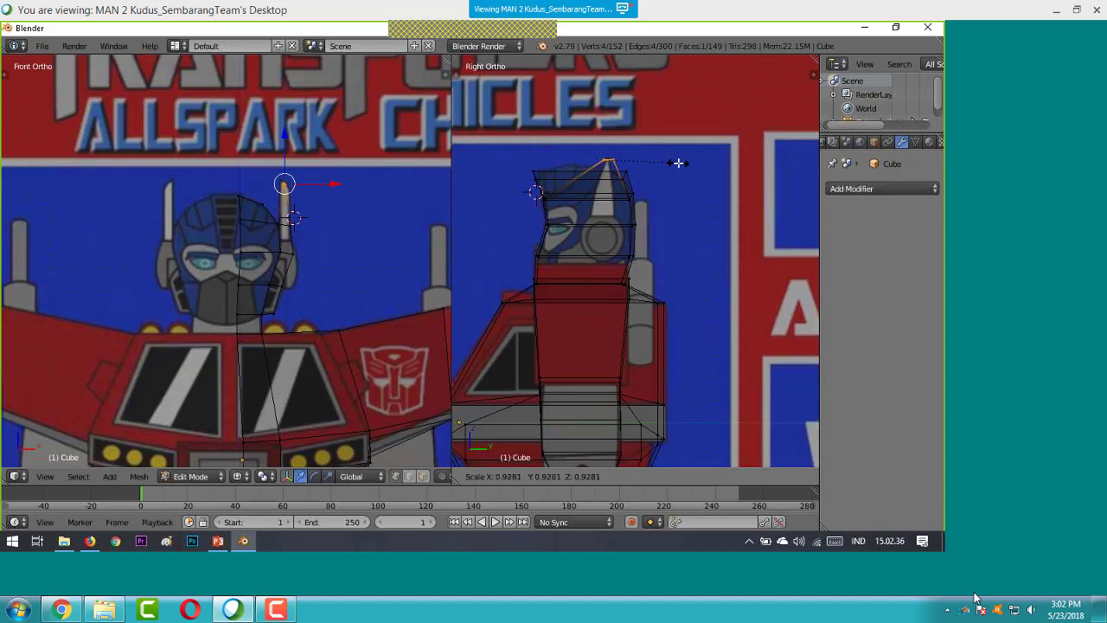
left_click(670, 163)
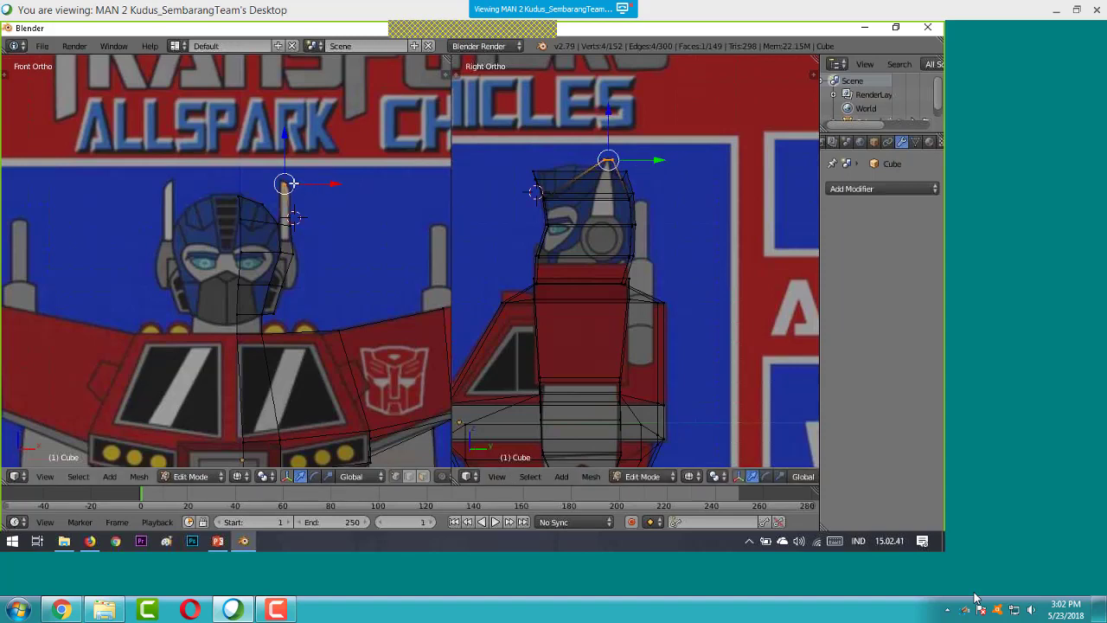
- In the front view, scale the antenna's tip vertices wider along the X axis
key("s")
key("x")
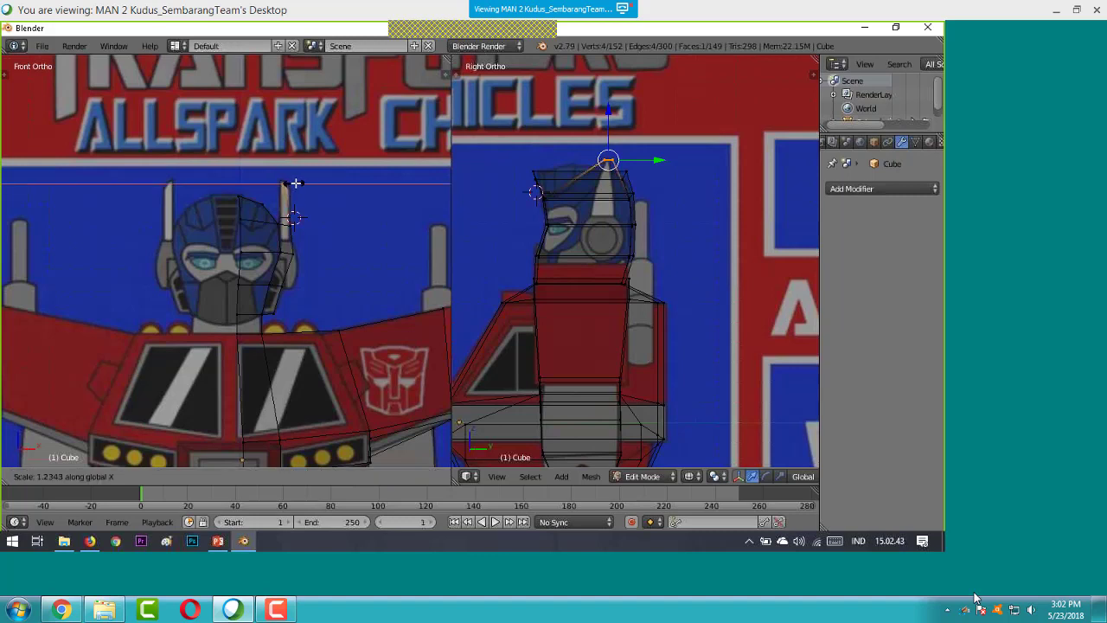
left_click(372, 194)
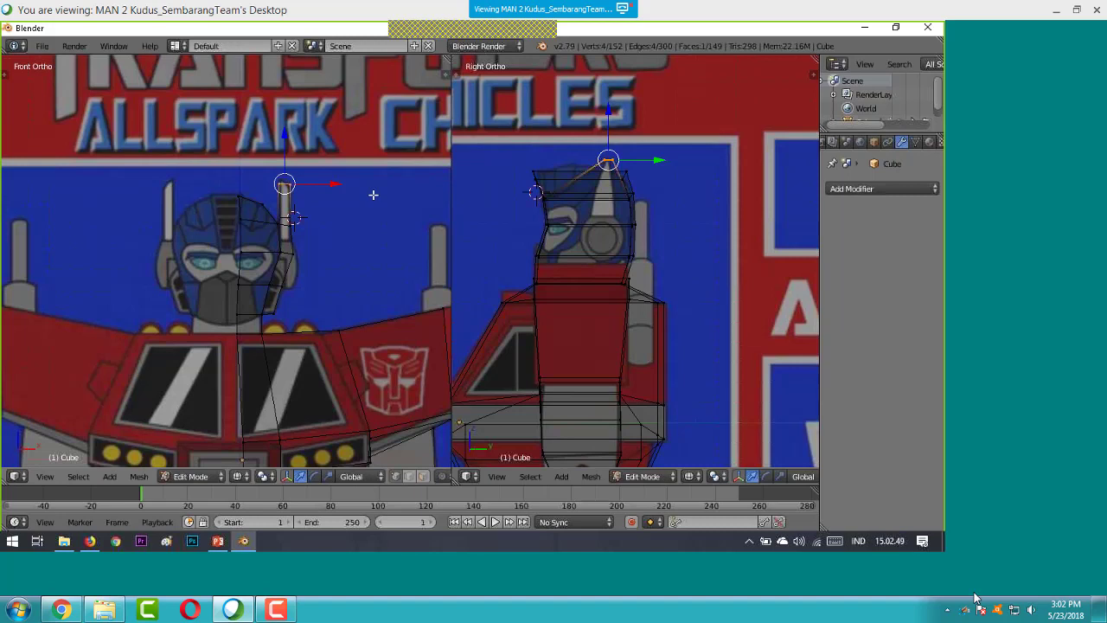
- Select the two inner tip vertices of the antenna in the front view and raise them slightly along Z to the slanted tip
key("a")
key("b")
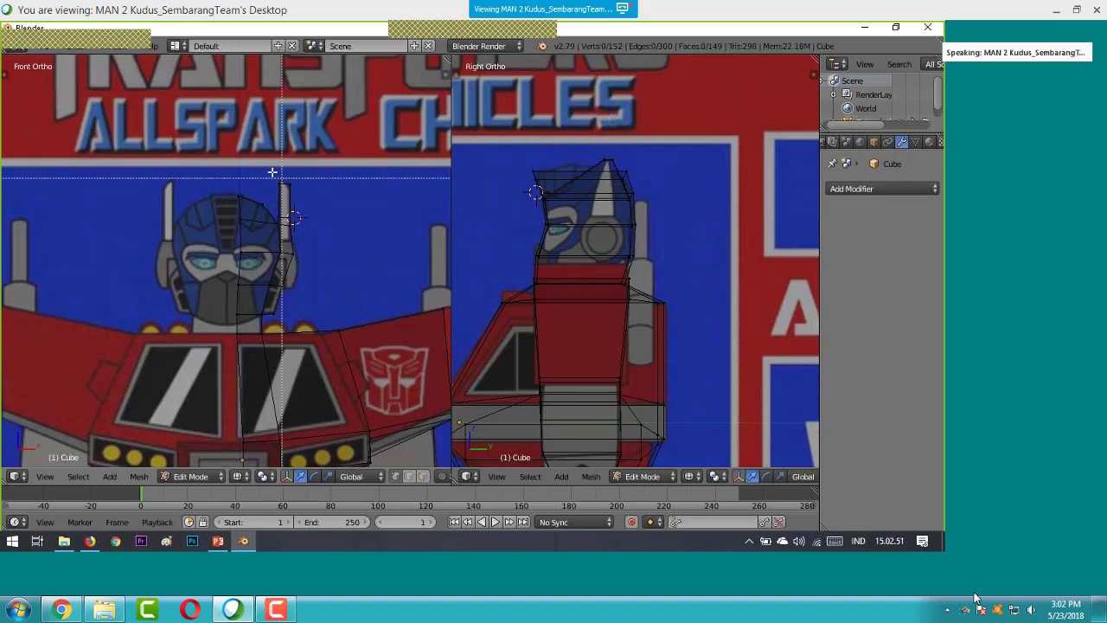
left_click_drag(270, 170, 289, 199)
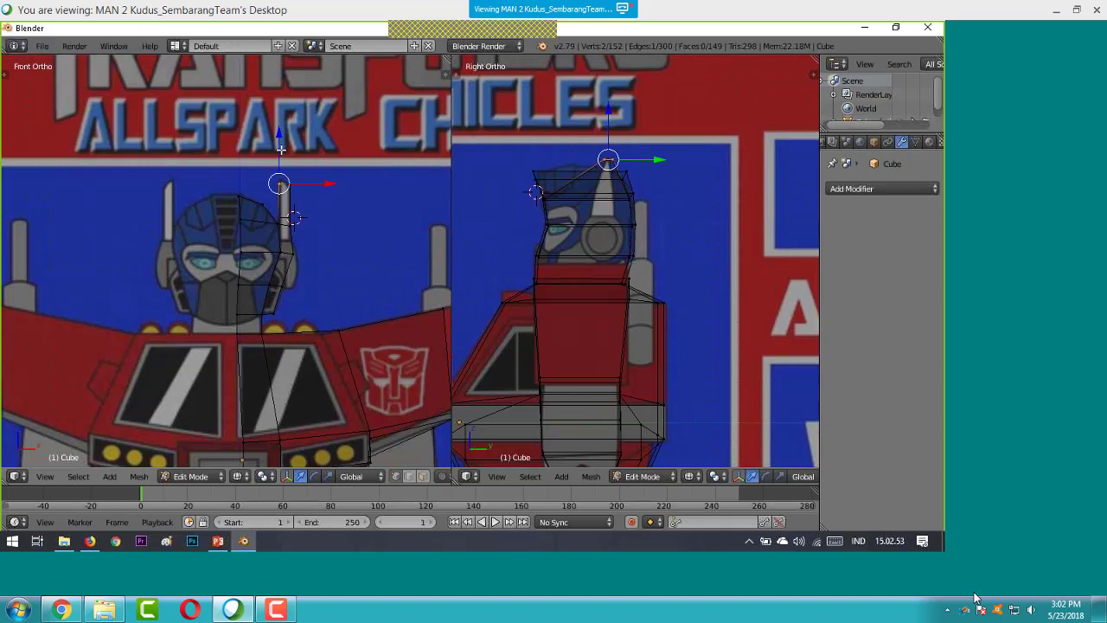
left_click_drag(281, 149, 279, 141)
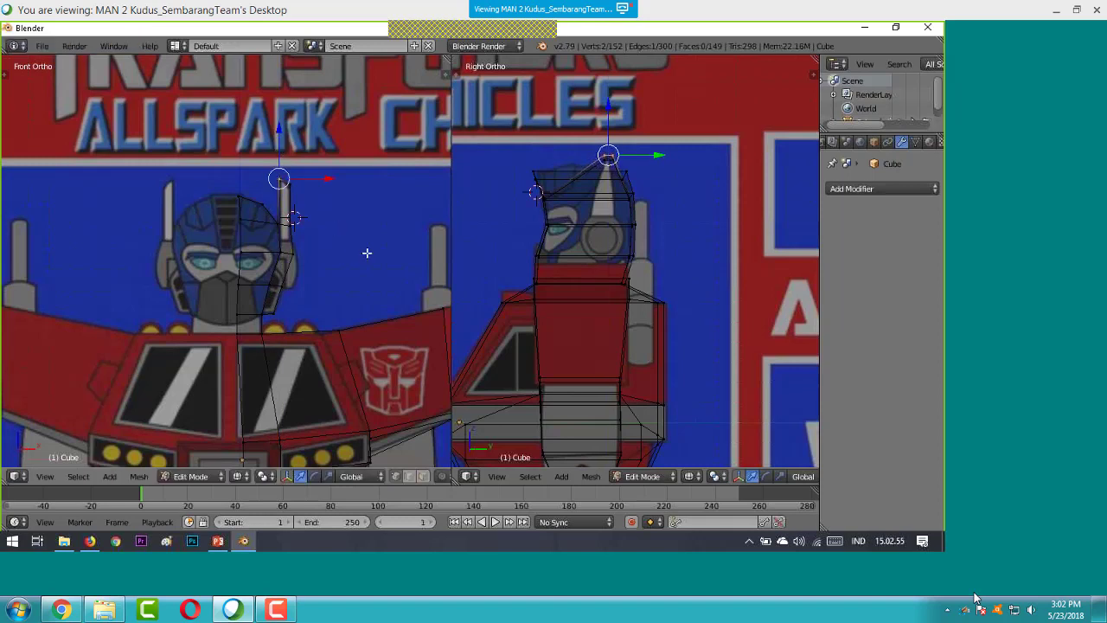
key("a")
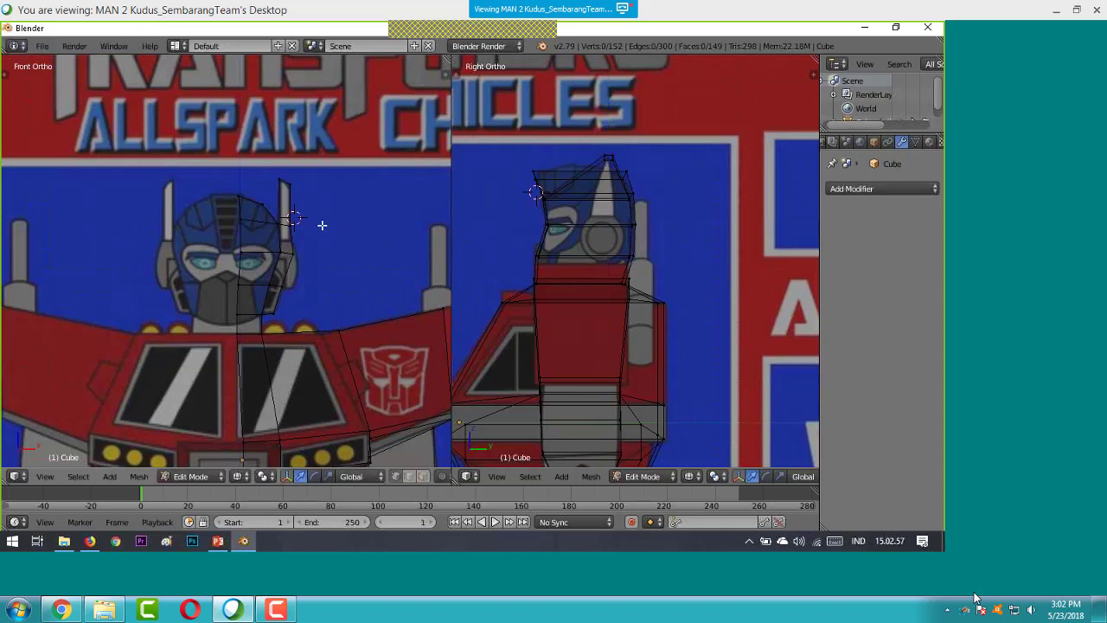
- Select the four vertices halfway down the antenna and scale them down in the side view to the antenna's depth
key("b")
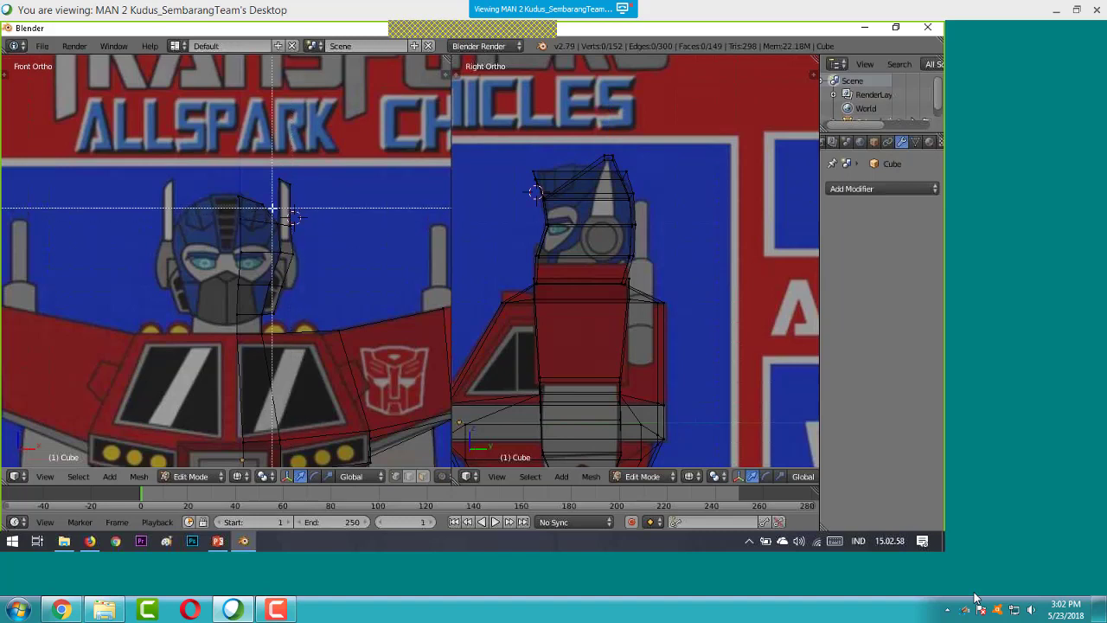
left_click_drag(272, 208, 299, 218)
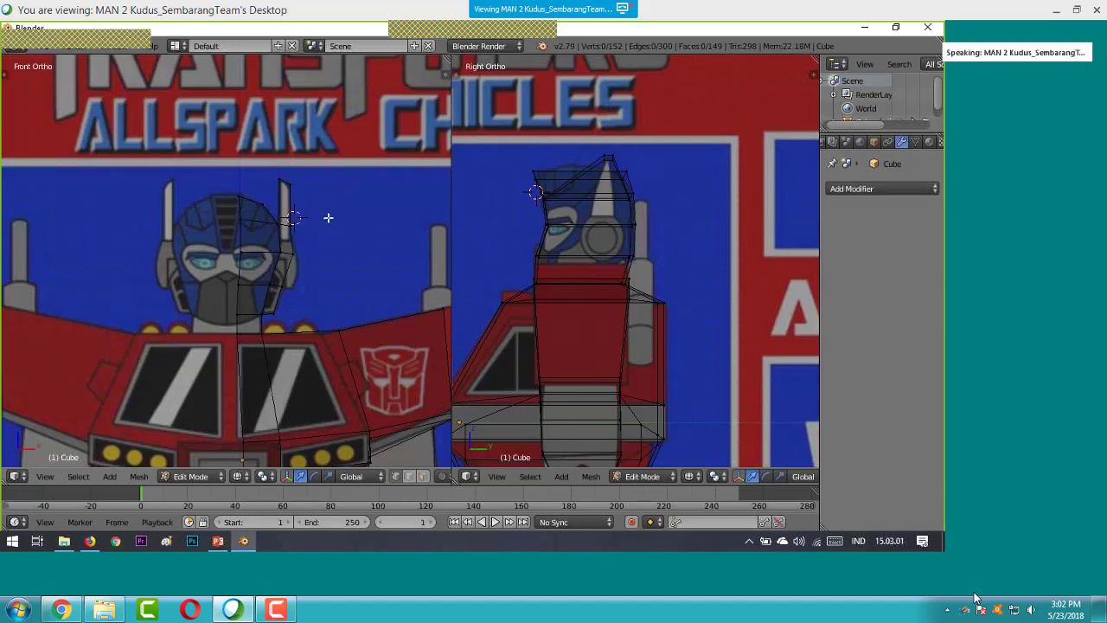
scroll(327, 220, "up", 1)
scroll(327, 224, "up", 3)
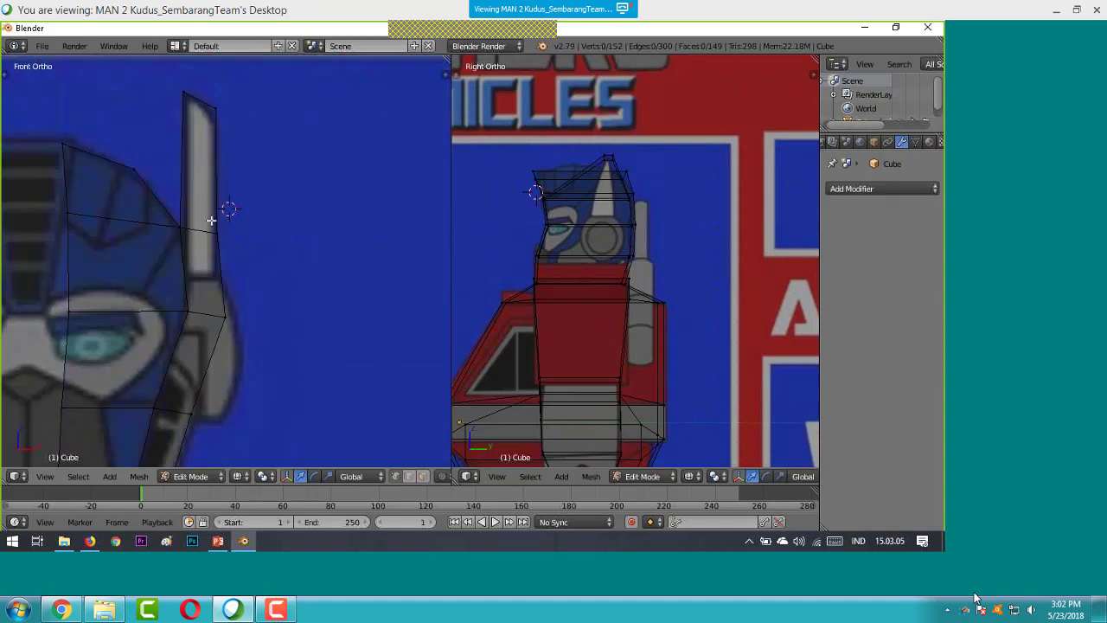
key("v")
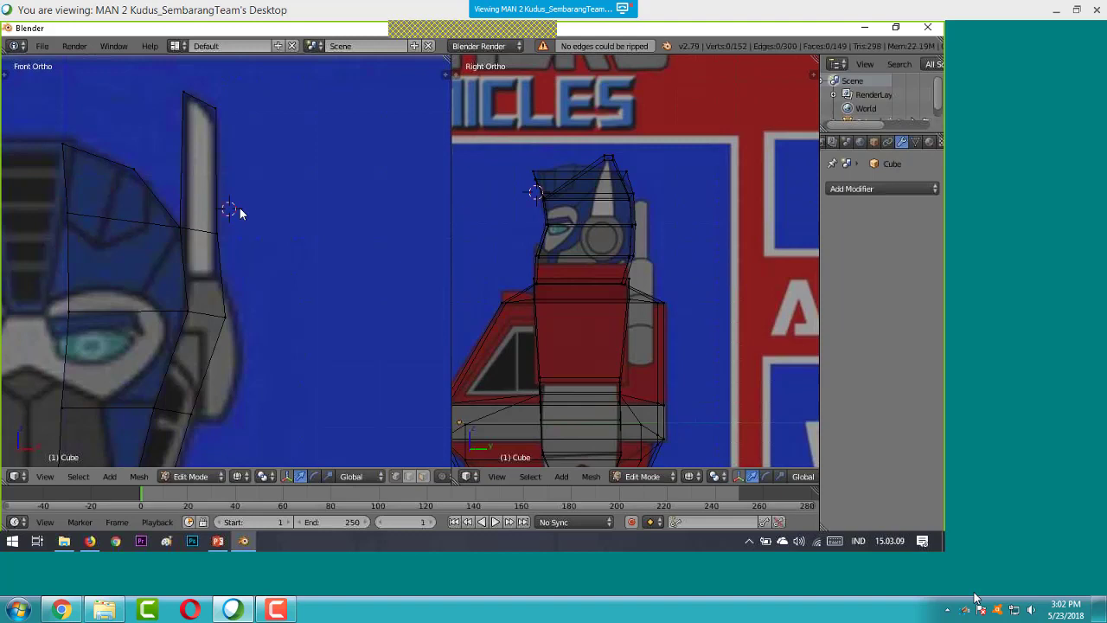
key("b")
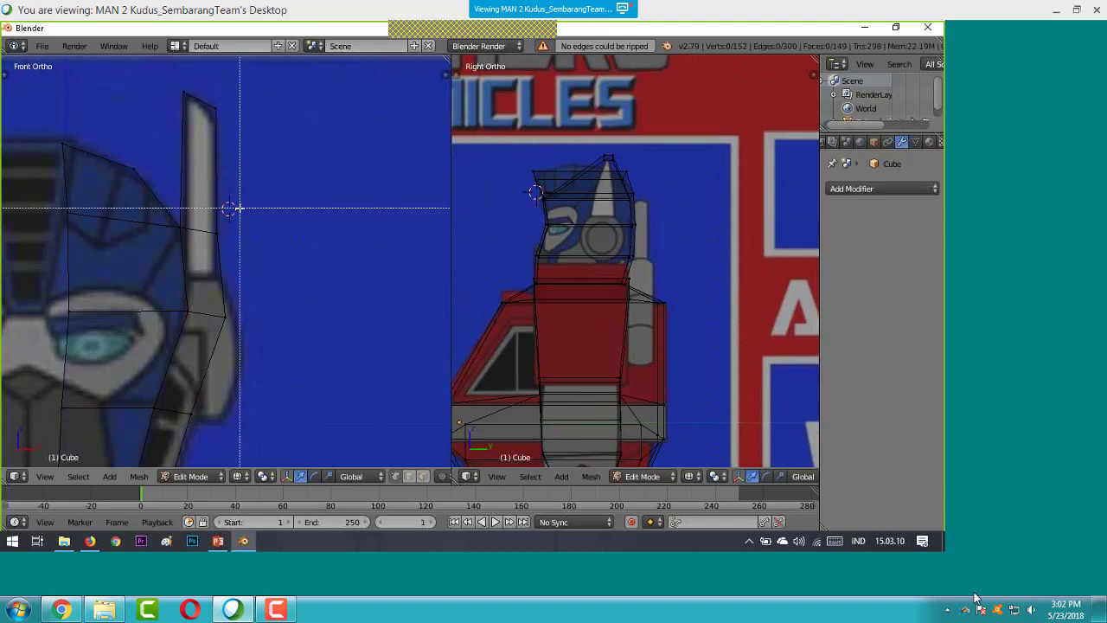
left_click_drag(226, 209, 178, 247)
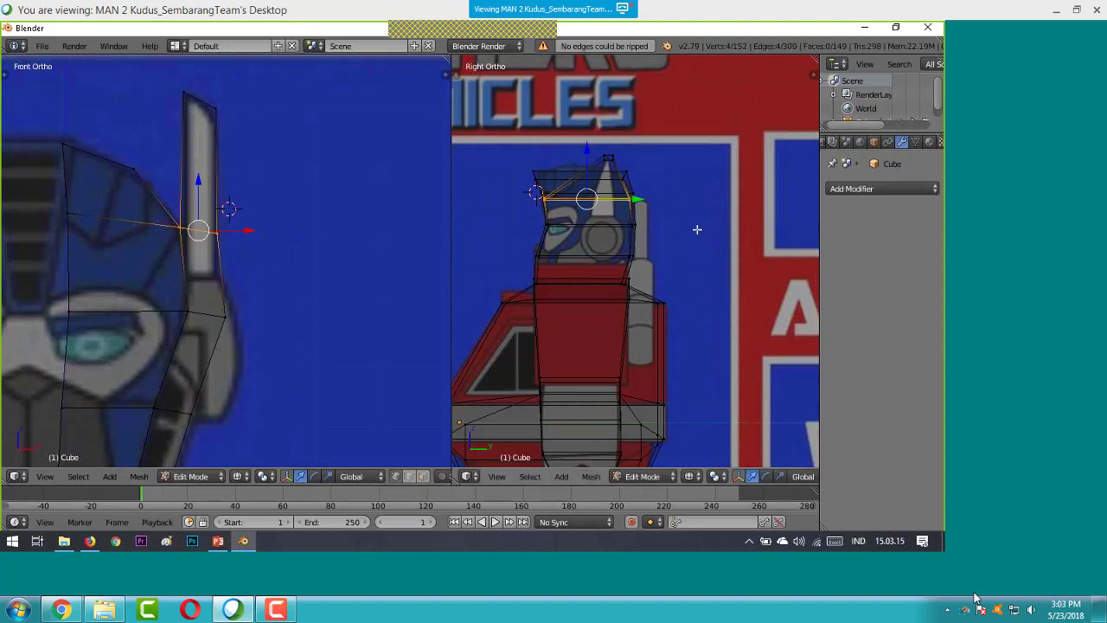
key("s")
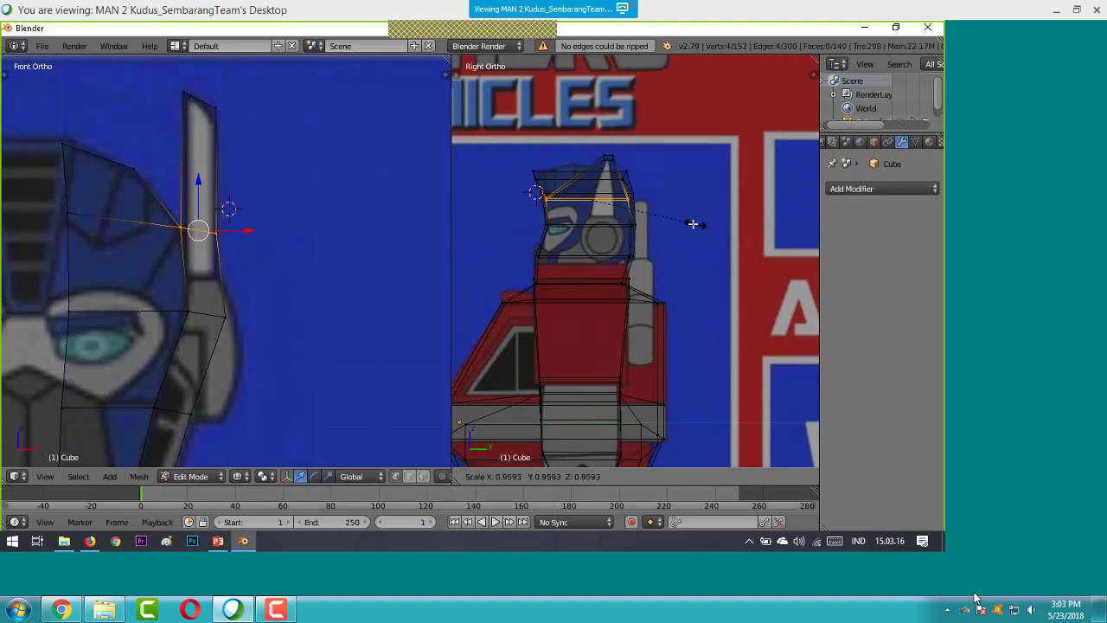
left_click(621, 214)
- Move the scaled mid-antenna vertices back about 0.086 along Y onto the antenna in the side reference
key("g")
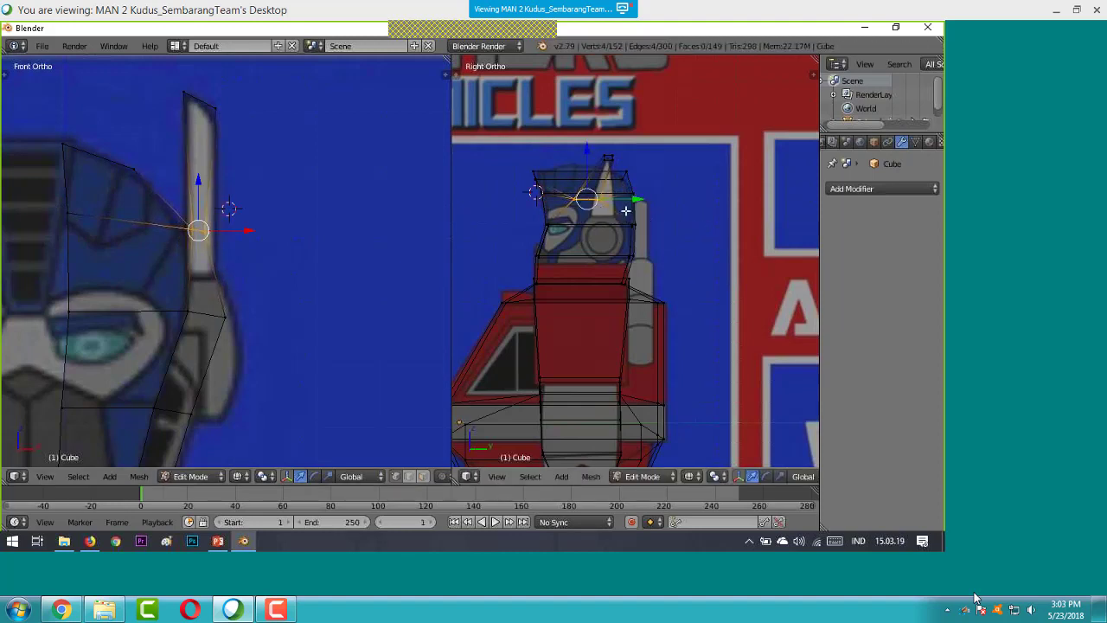
key("y")
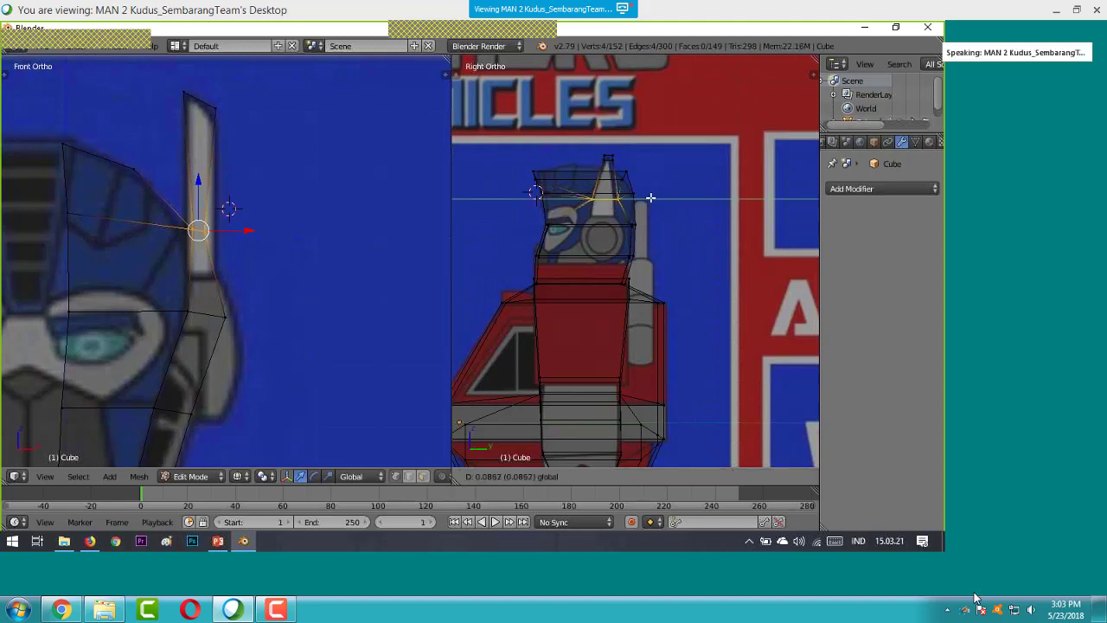
left_click(649, 198)
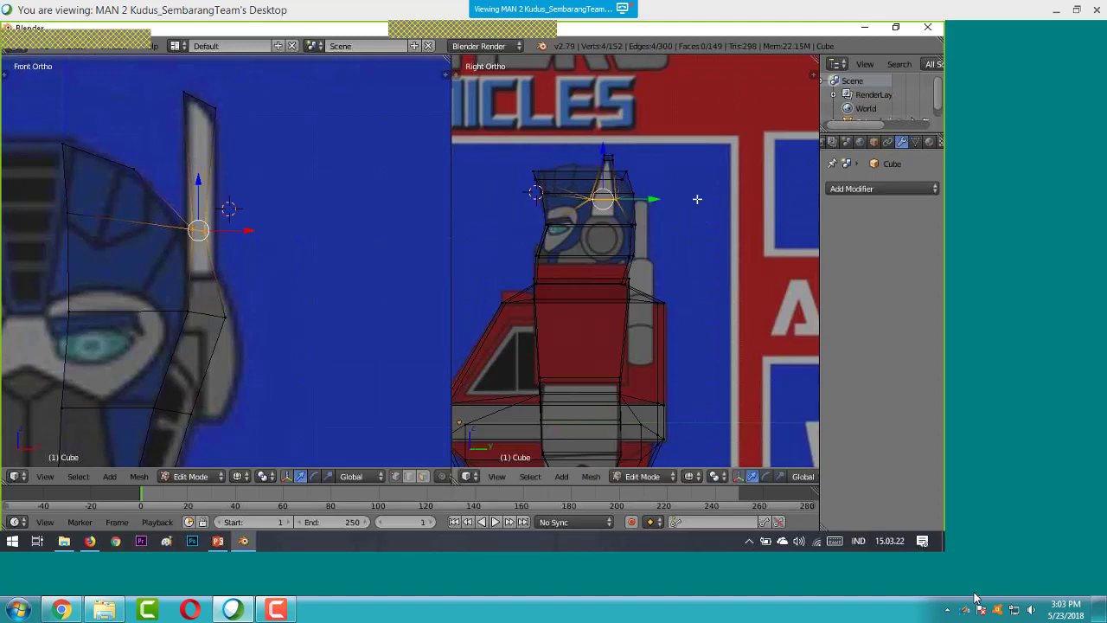
key("s")
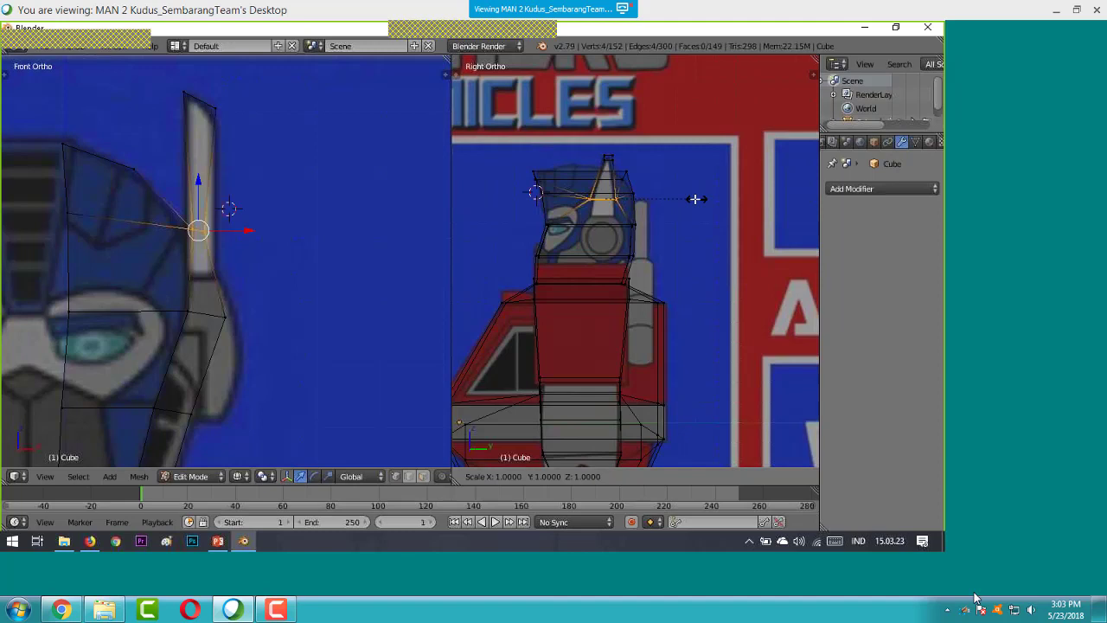
right_click(679, 198)
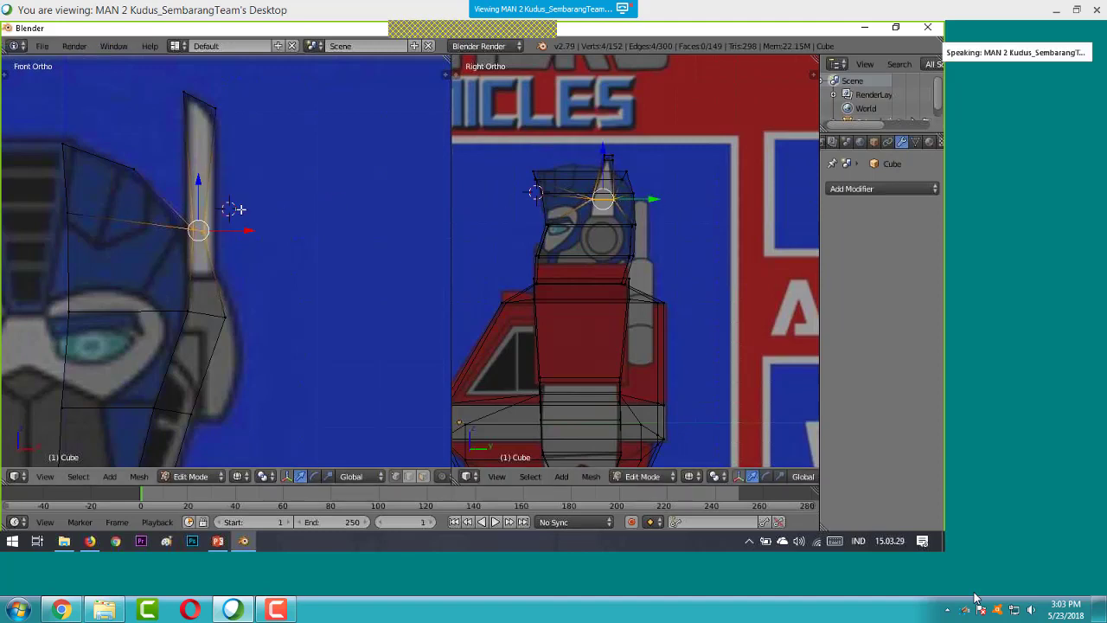
- Scale the mid-antenna vertices by about 3.3 along X to the antenna's width in the front reference, keeping the second viewport in right view
key("s")
key("x")
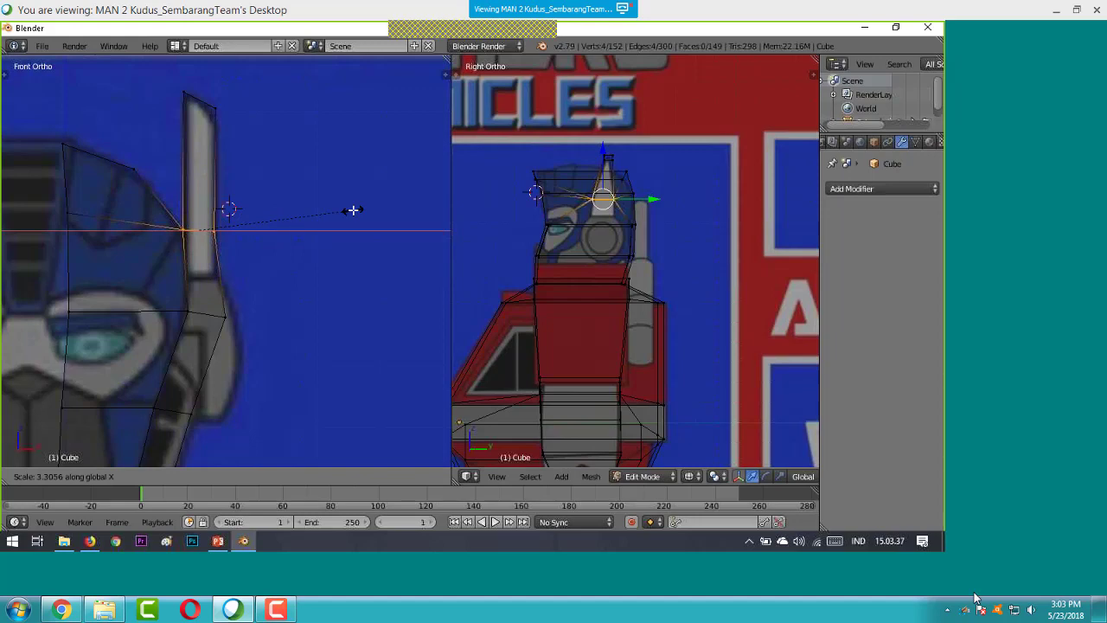
left_click(352, 209)
middle_click_drag(544, 236, 556, 413)
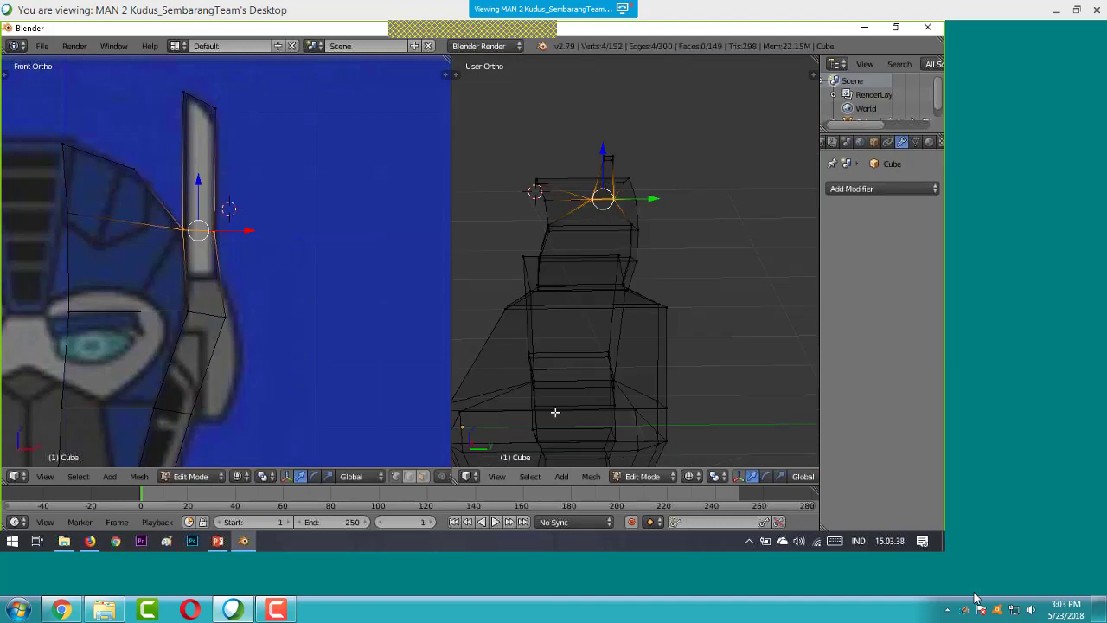
left_click(497, 477)
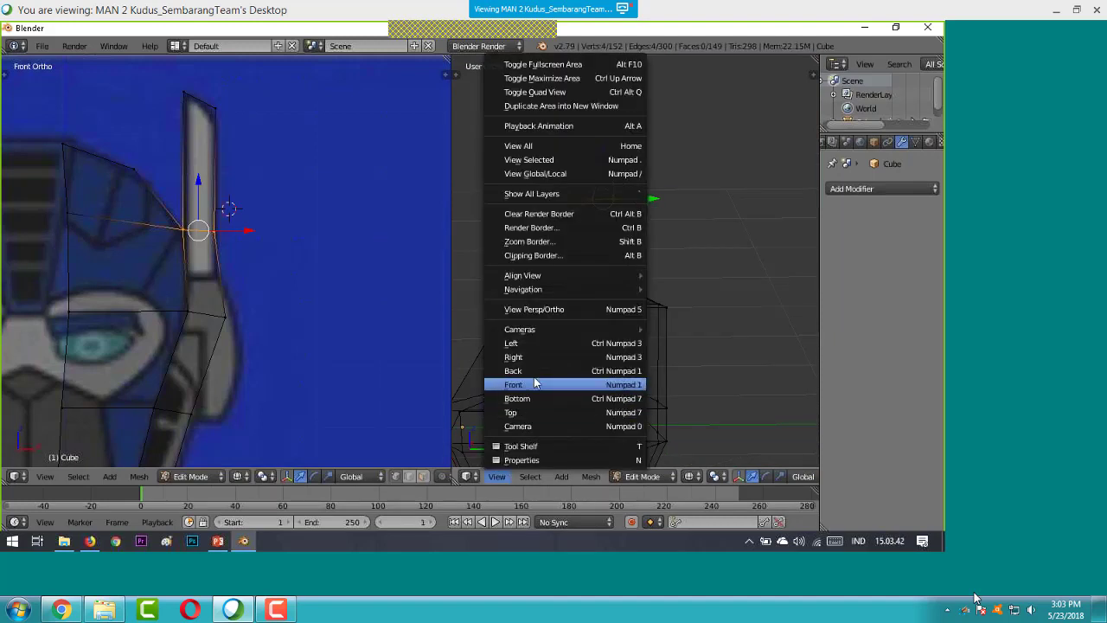
left_click(518, 356)
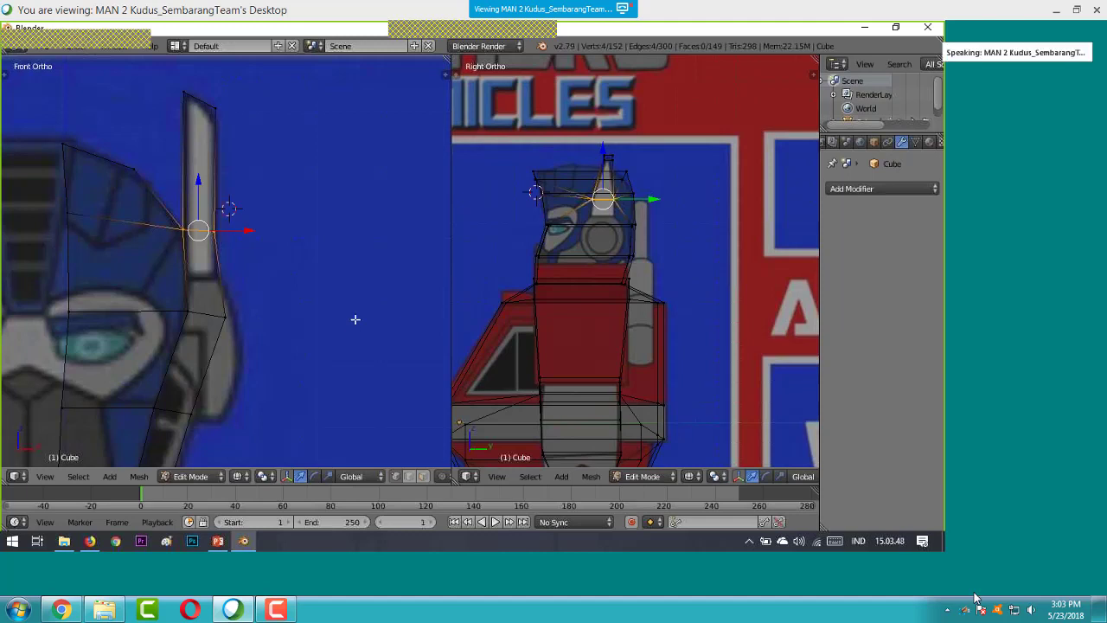
- Select the four outer vertices at eye level, scale them down, and move them back along Y and up about 0.048 to the antenna's base
key("a")
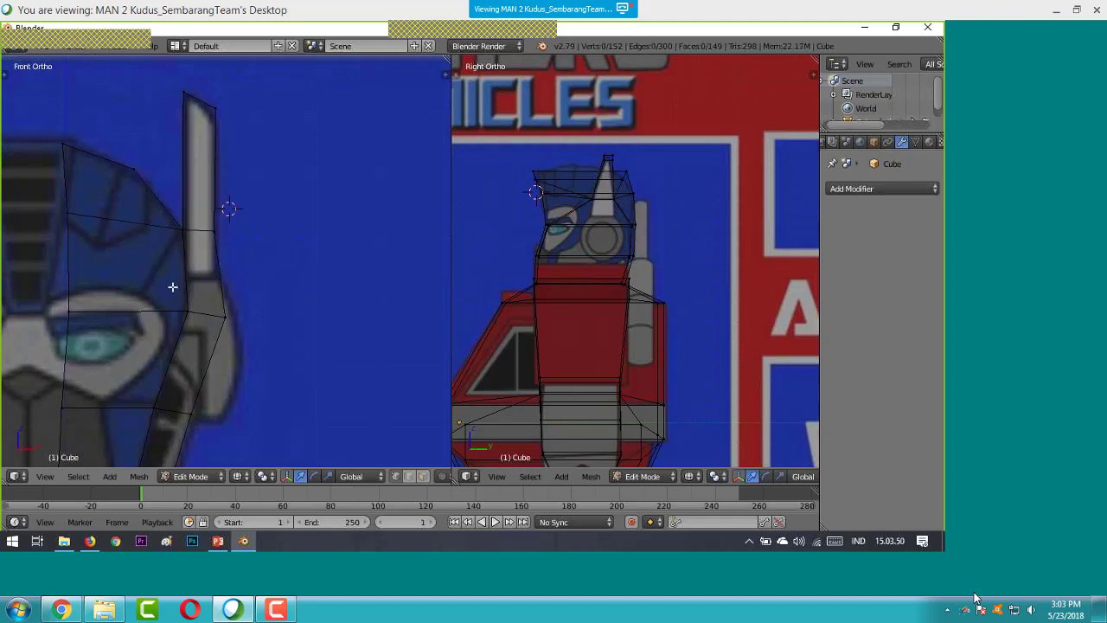
left_click_drag(173, 286, 249, 334)
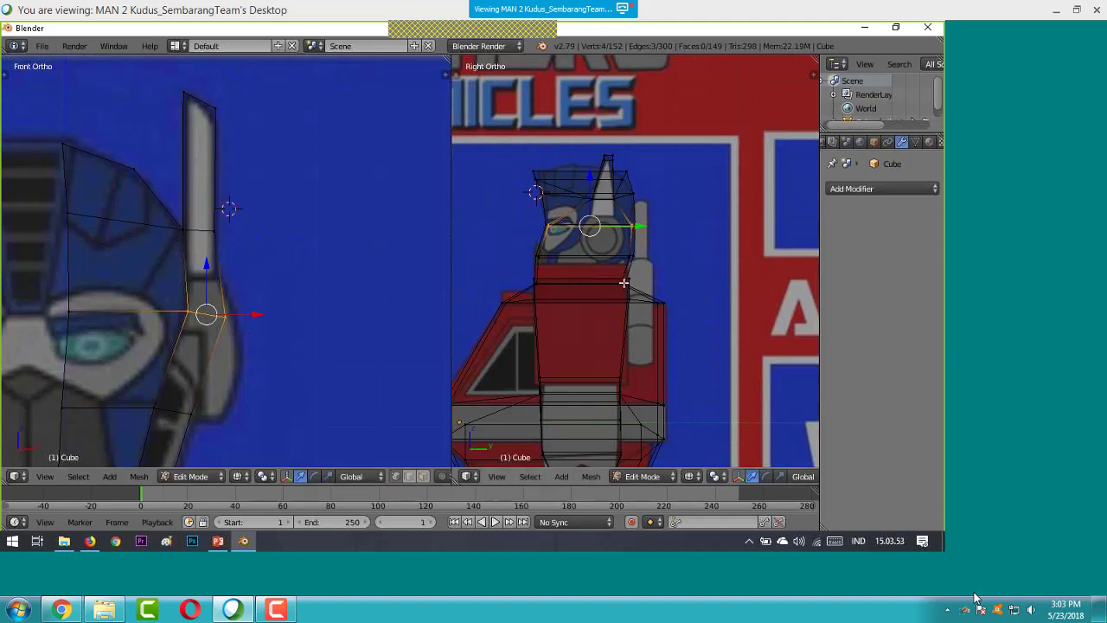
key("s")
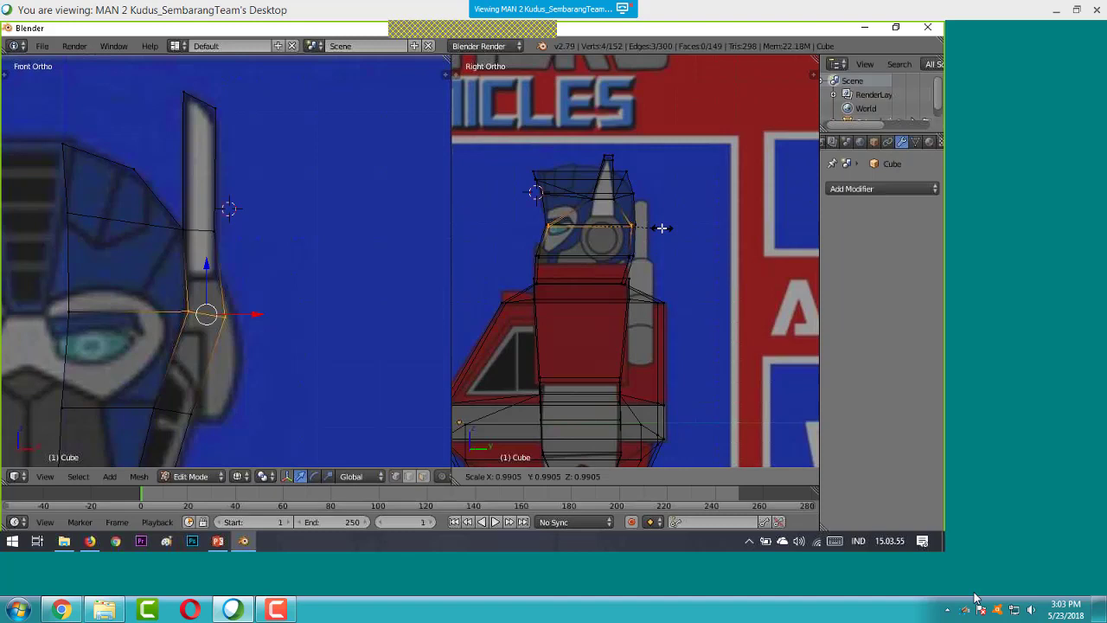
left_click(641, 225)
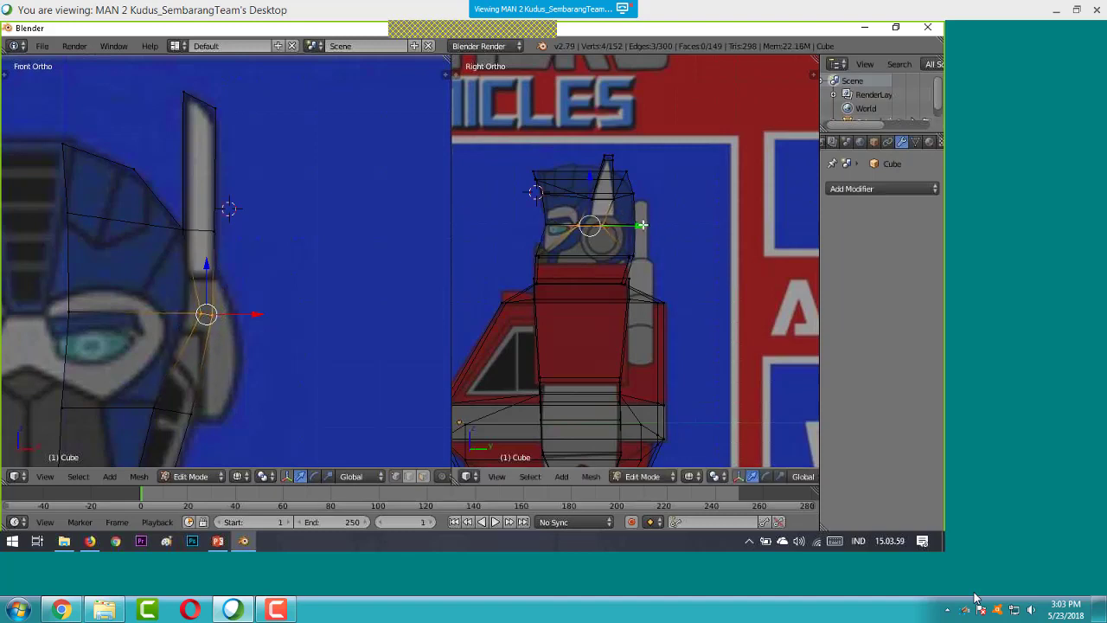
left_click_drag(642, 225, 656, 225)
left_click_drag(603, 189, 603, 172)
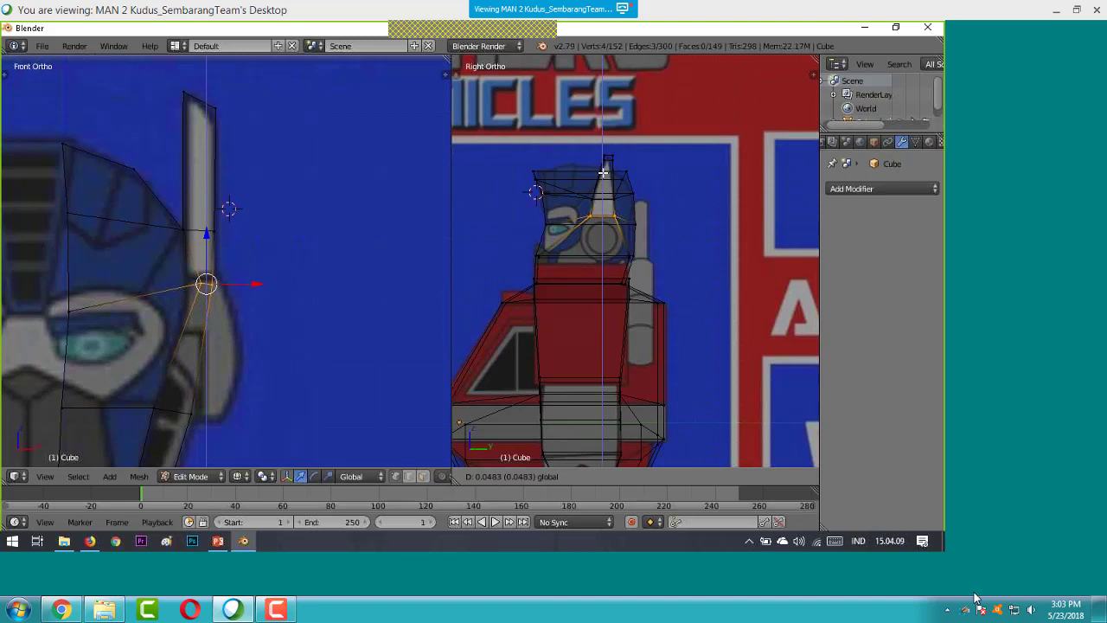
left_click(603, 172)
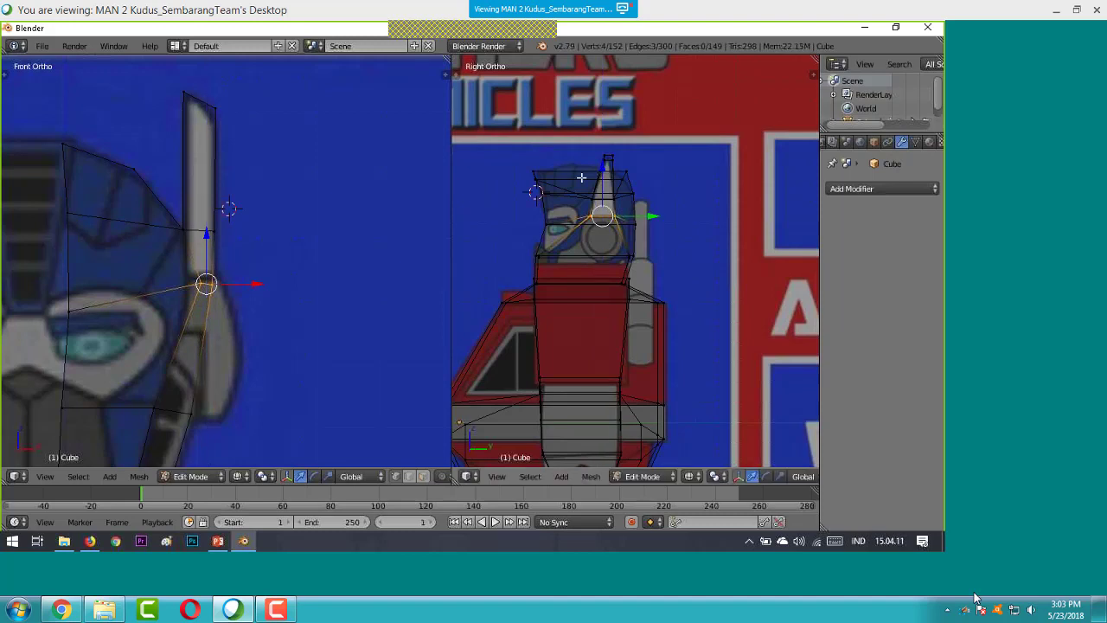
- In the front view, scale the antenna's base vertices wider along X and adjust their X position to match the reference
key("s")
key("x")
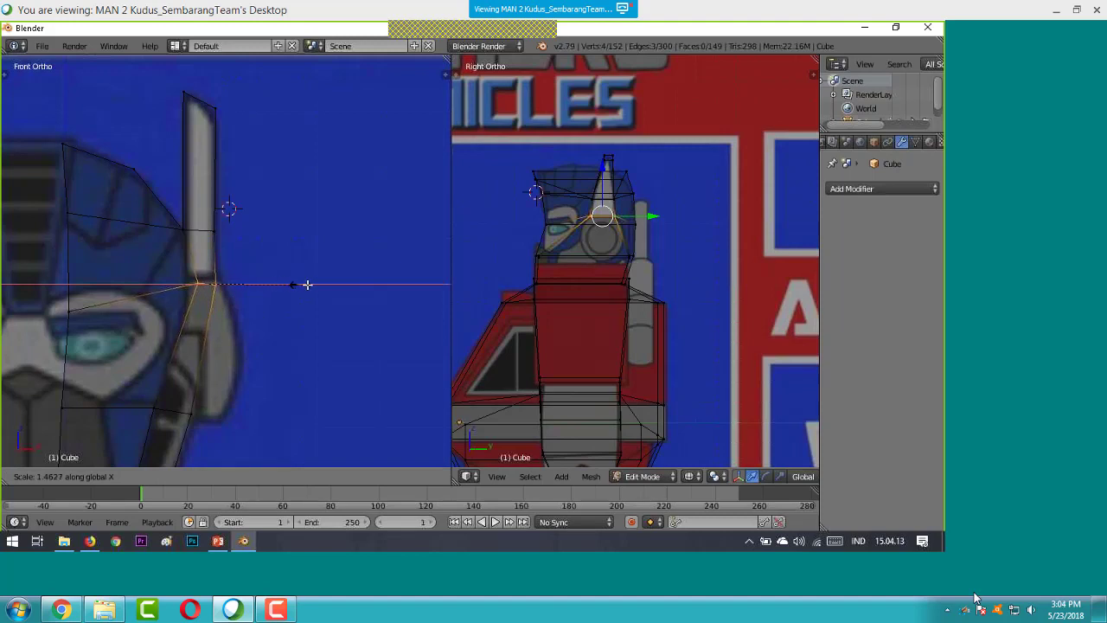
left_click(307, 284)
scroll(352, 334, "up", 1)
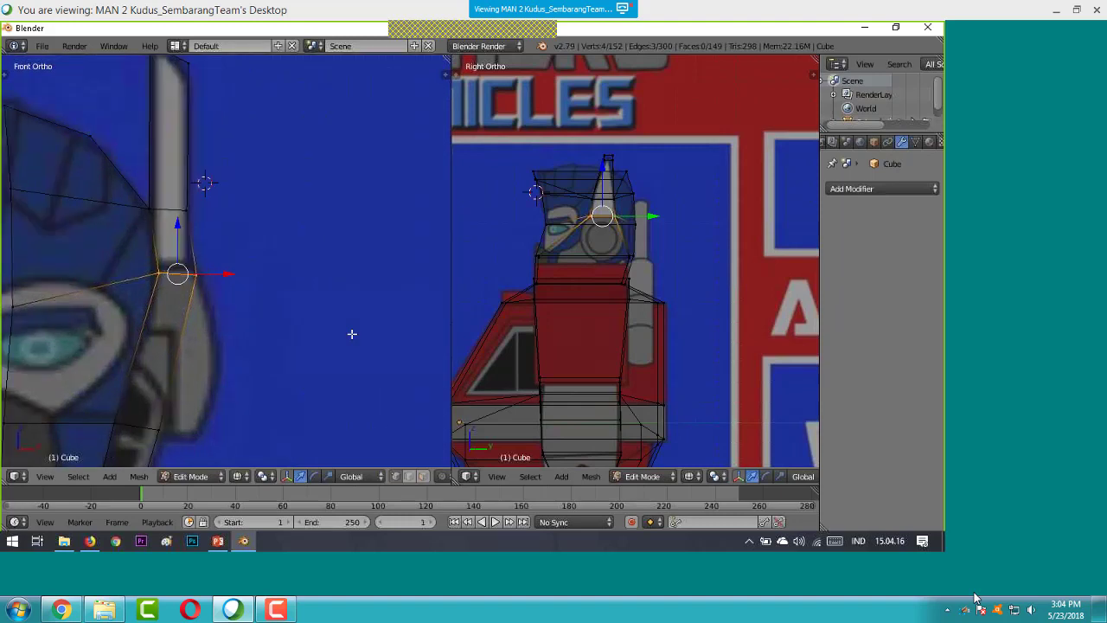
scroll(352, 334, "up", 1)
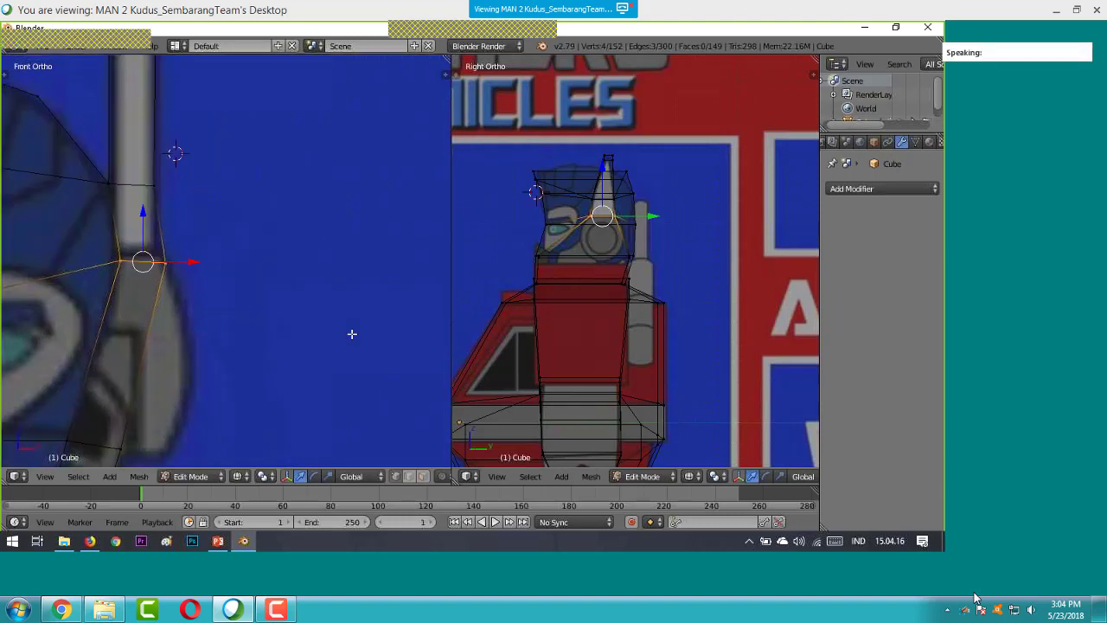
scroll(352, 334, "down", 4)
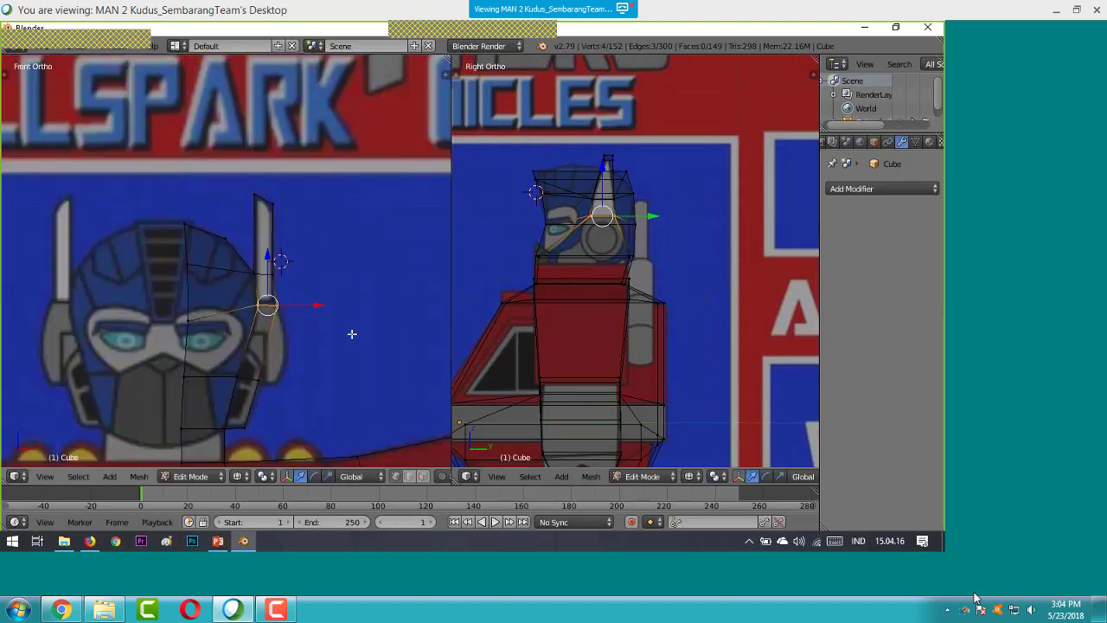
scroll(352, 333, "up", 1)
key("g")
key("x")
left_click(301, 300)
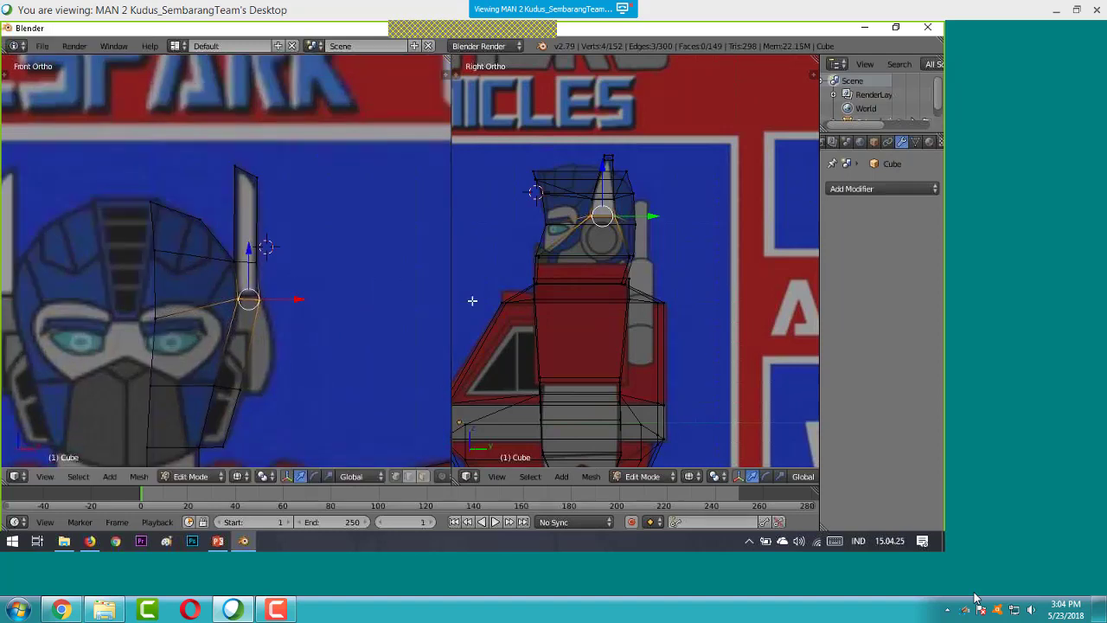
- Clear the selection, inspect the antenna and head mesh from an angled view, and return to the front view
key("a")
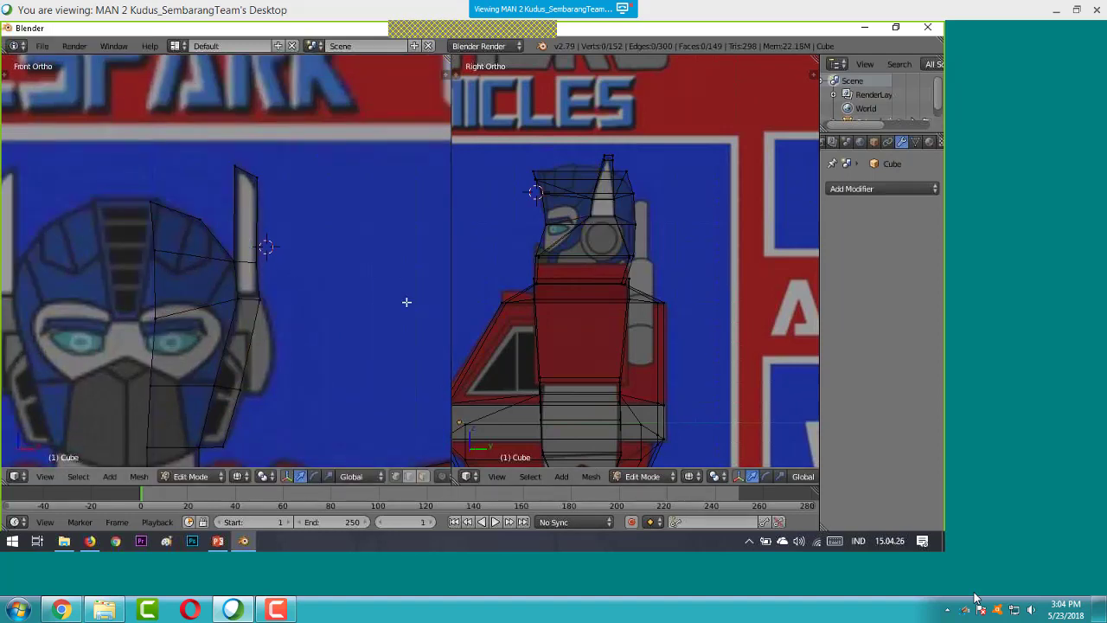
middle_click_drag(321, 299, 408, 308)
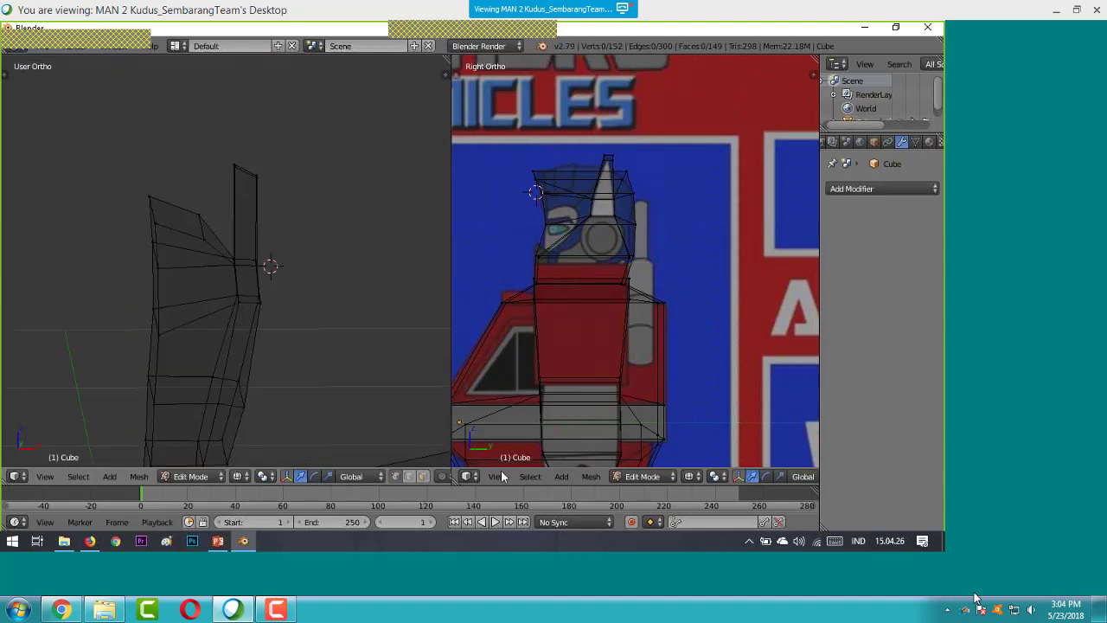
left_click(45, 476)
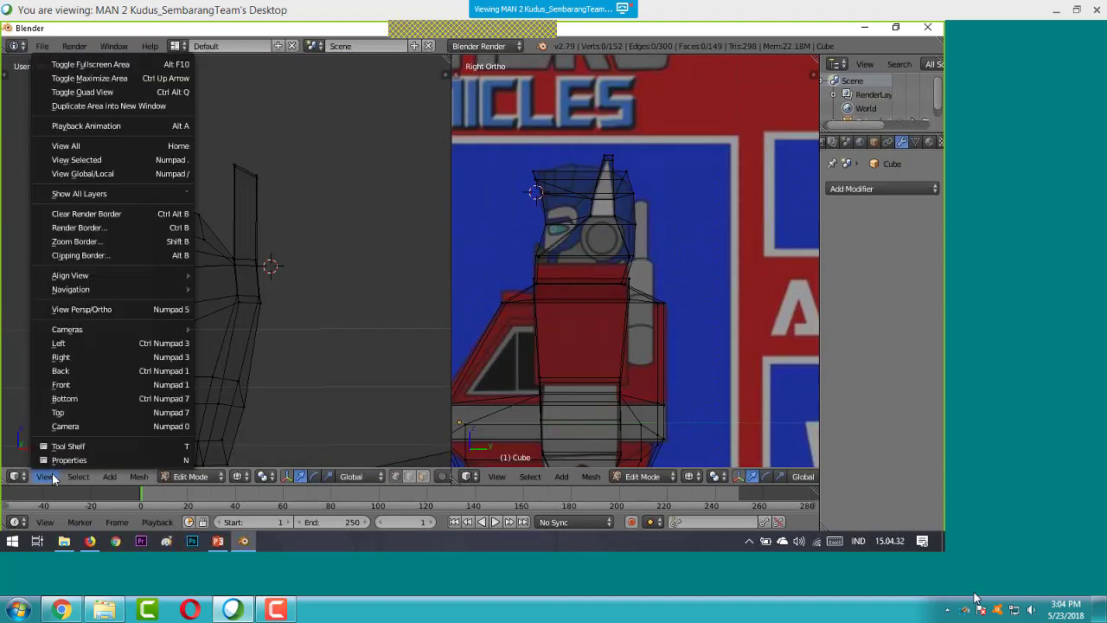
left_click(85, 356)
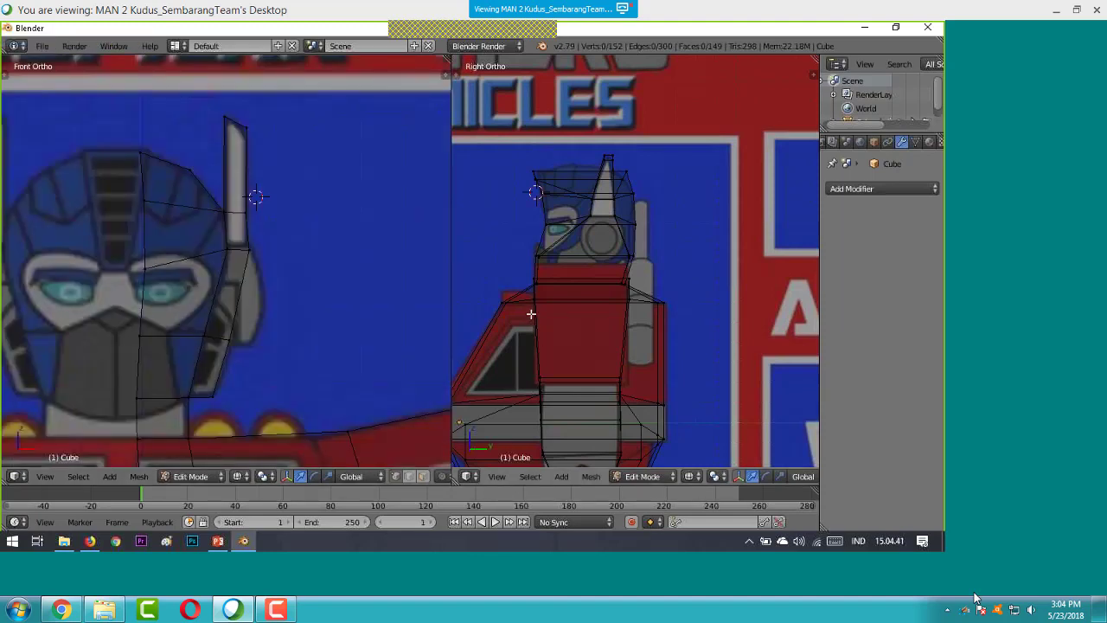
key("b")
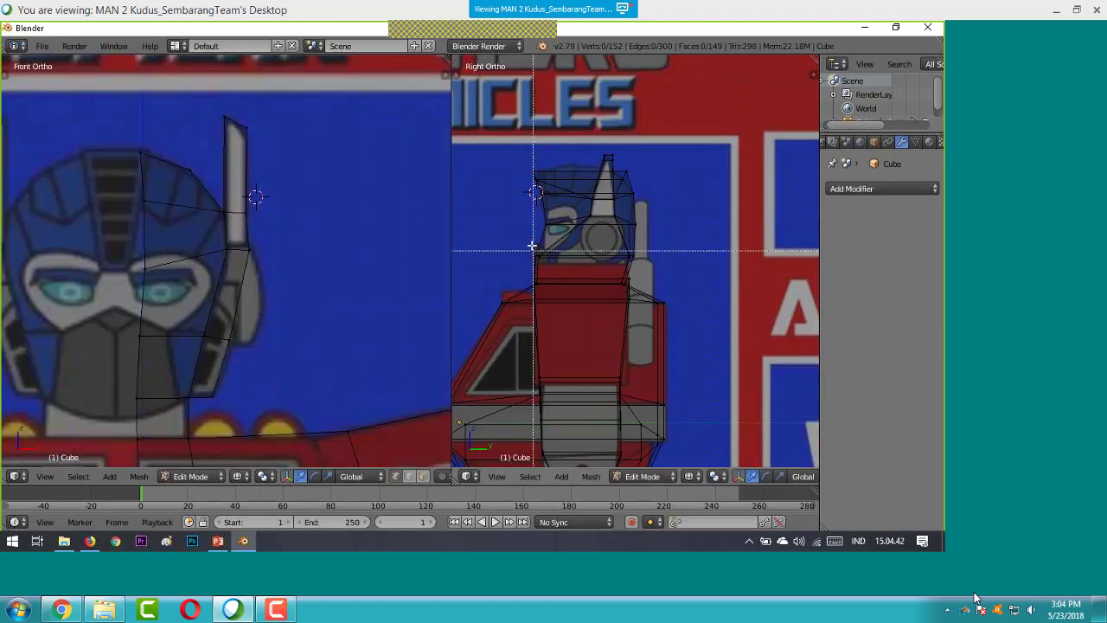
right_click(543, 249)
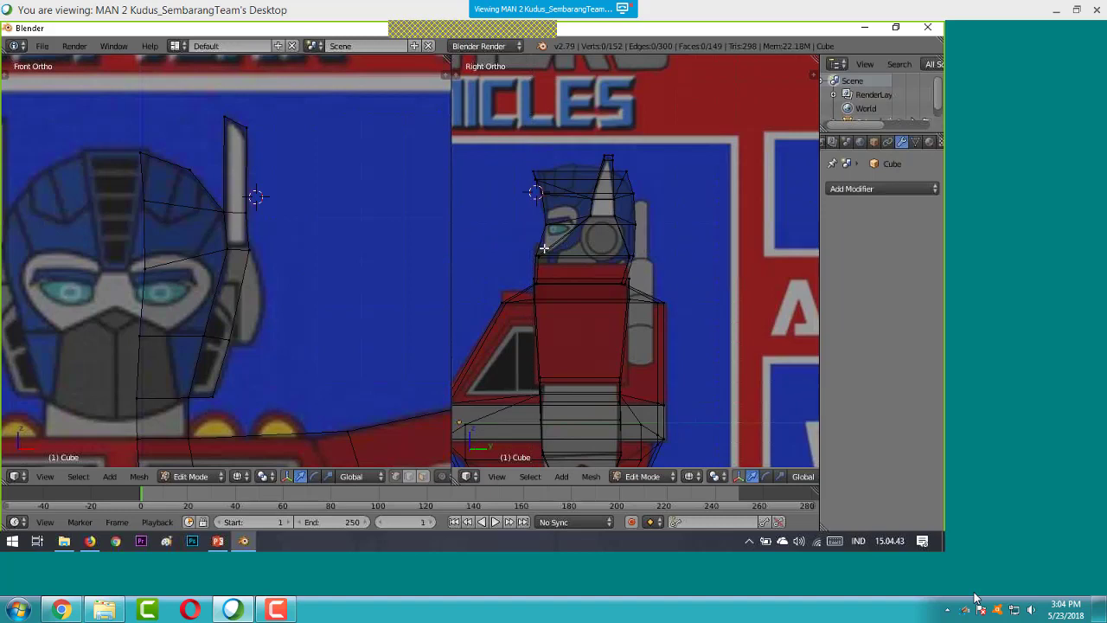
right_click(543, 249, "alt")
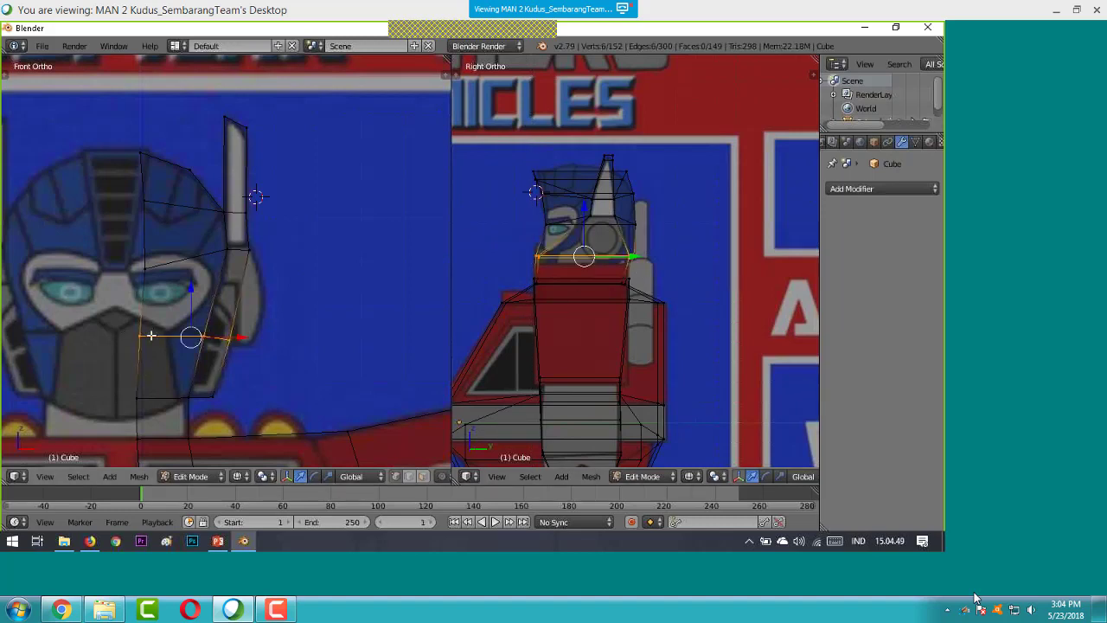
key("a")
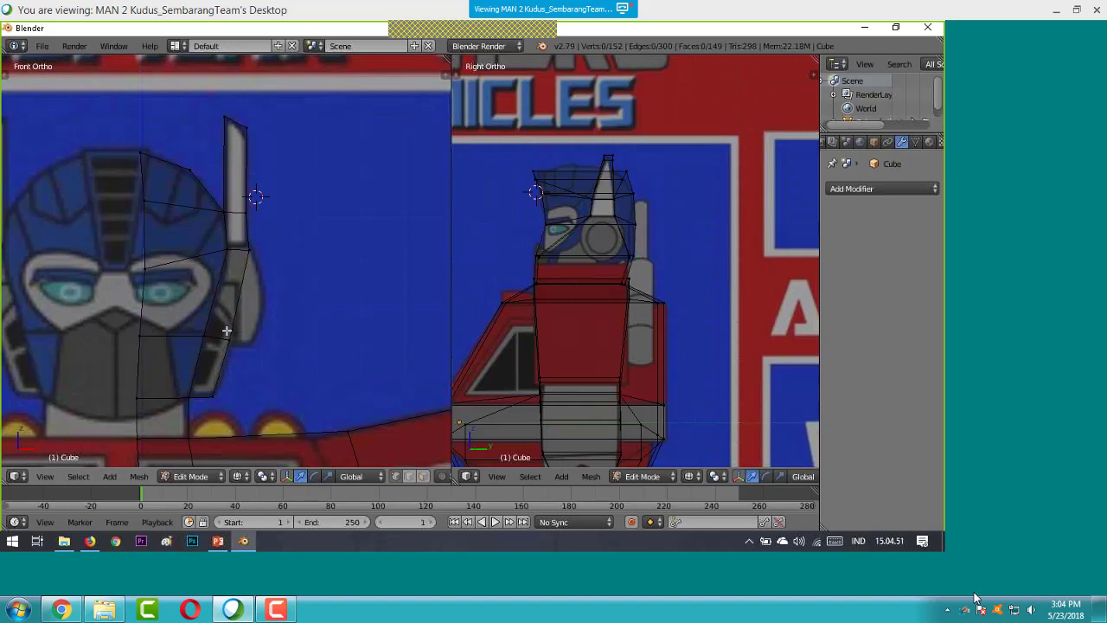
- Select the four outer vertices at the head's mouth level, scale them down, and move them back about 0.086 along Y beneath the ear
key("b")
left_click_drag(201, 321, 241, 355)
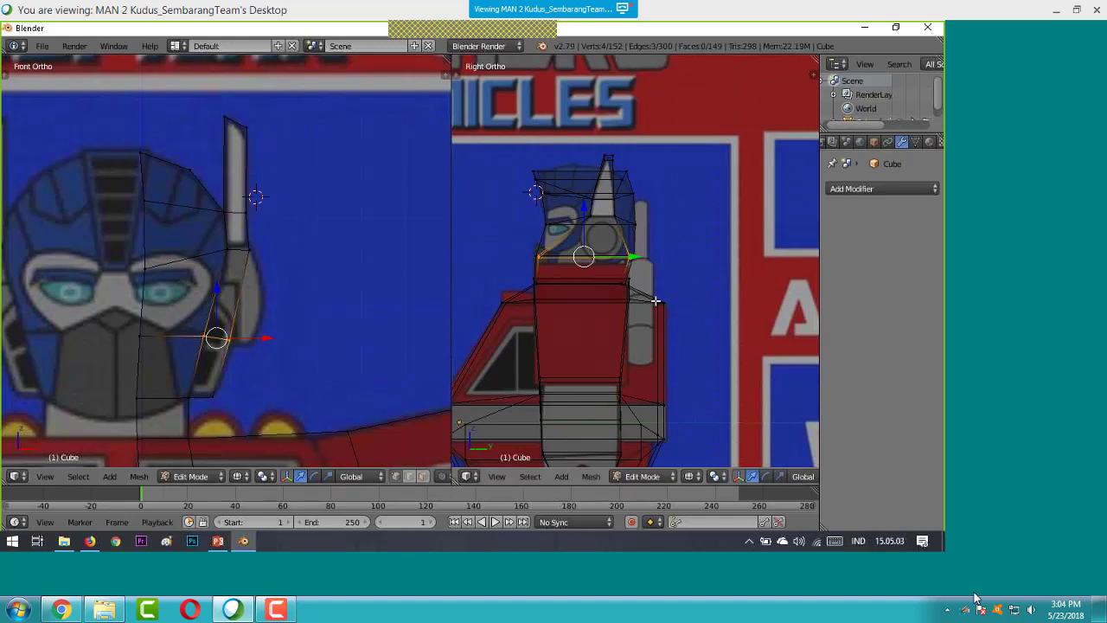
key("s")
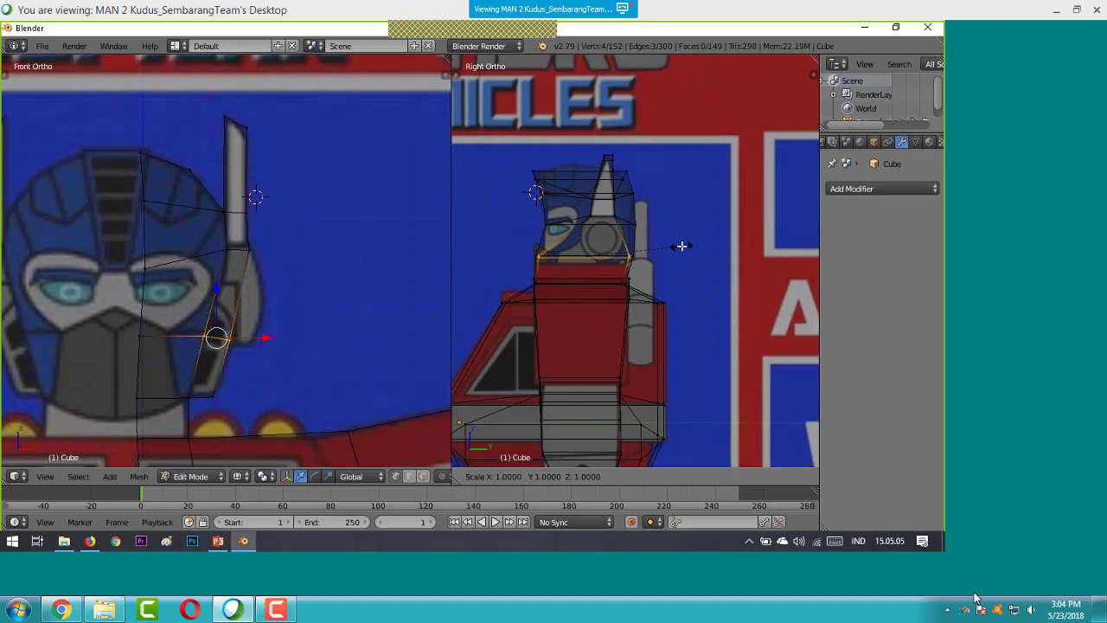
left_click(629, 256)
key("g")
key("y")
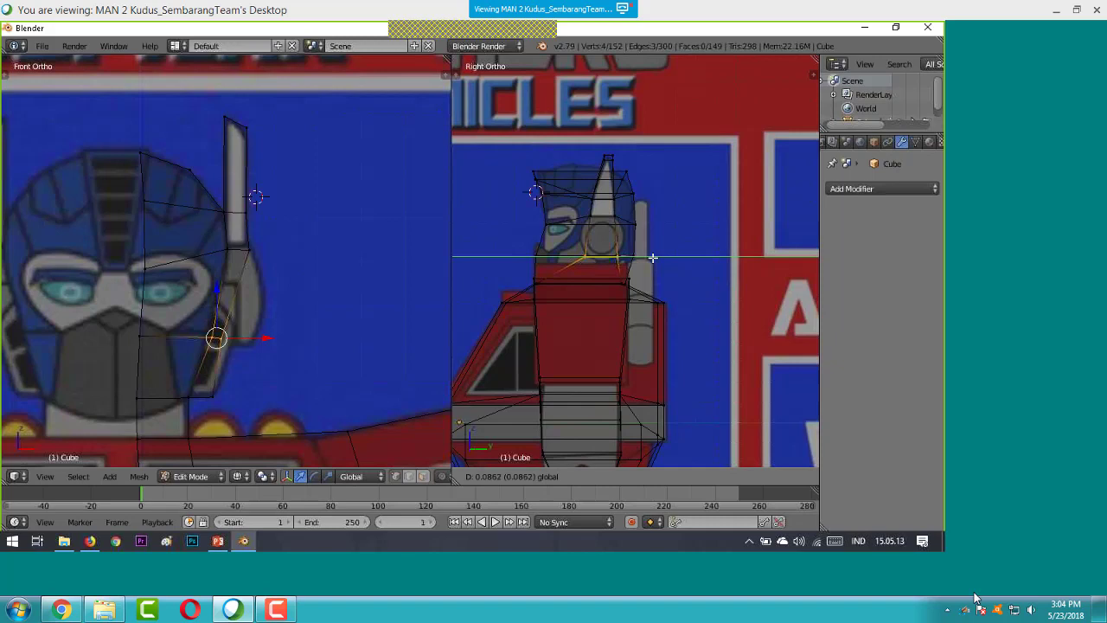
left_click(652, 257)
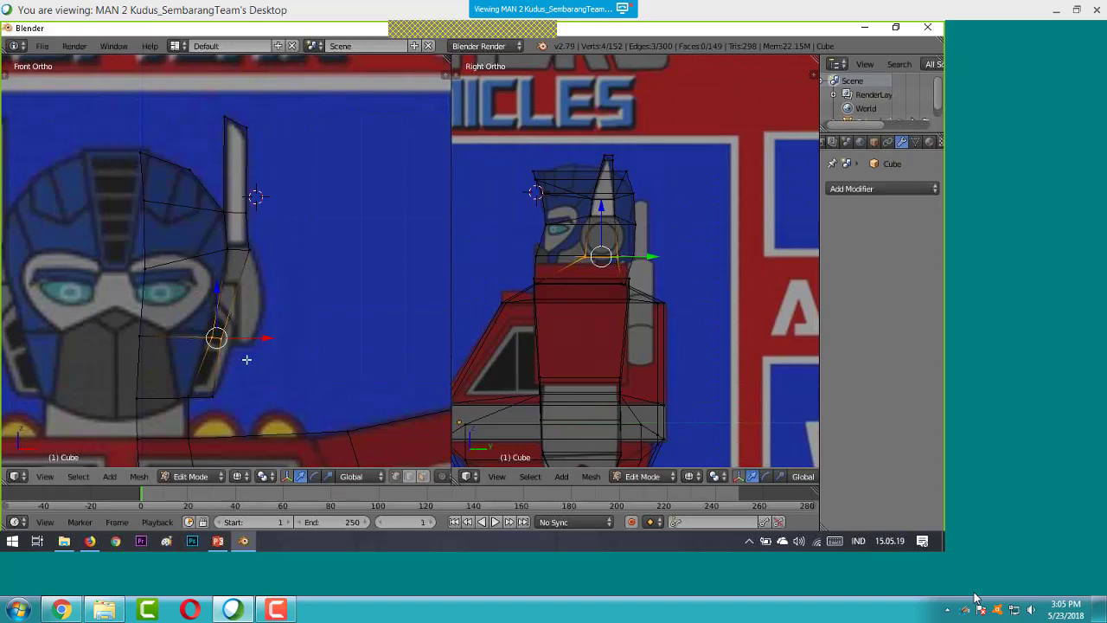
- In the front view, shift the four lower ear vertices slightly outward along X and scale them about 1.22 along X
key("s")
key("x")
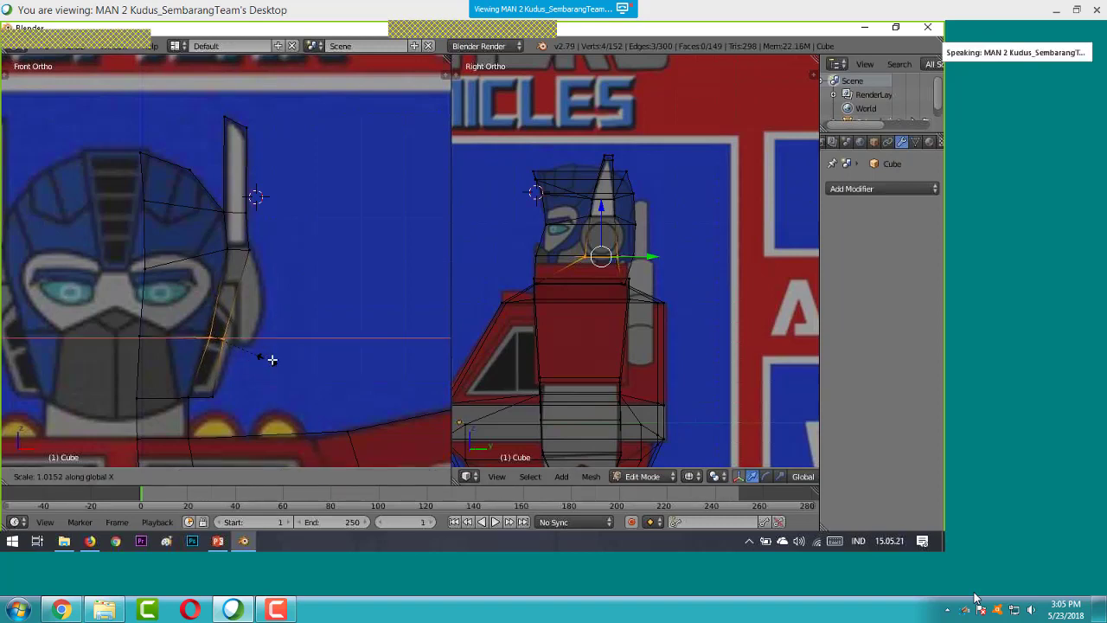
key("g")
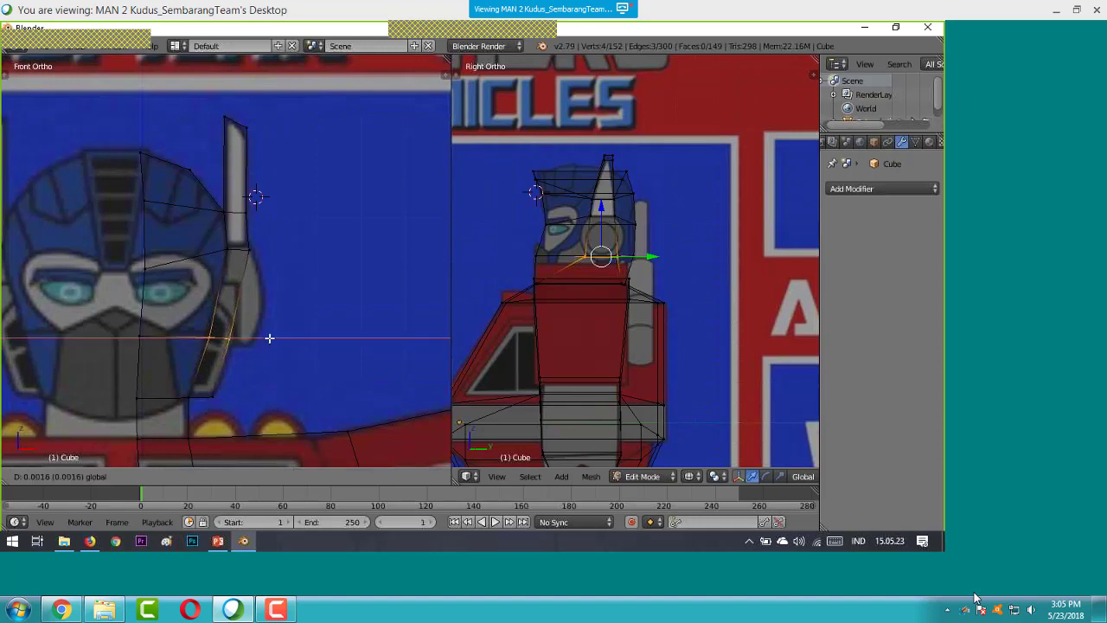
left_click(269, 339)
key("x")
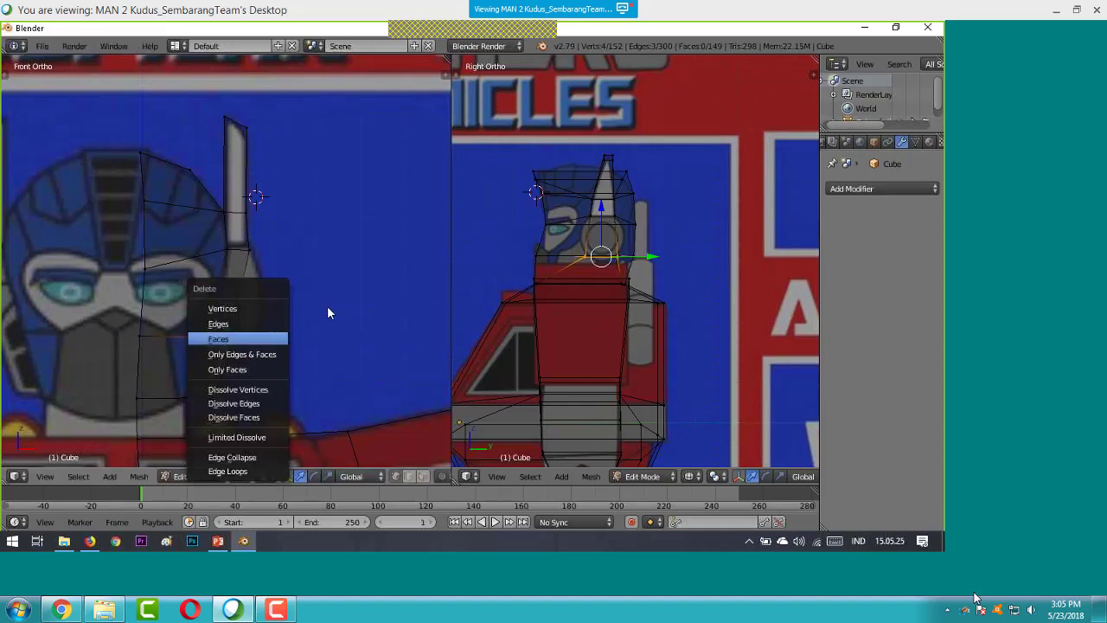
key("Escape")
key("s")
key("x")
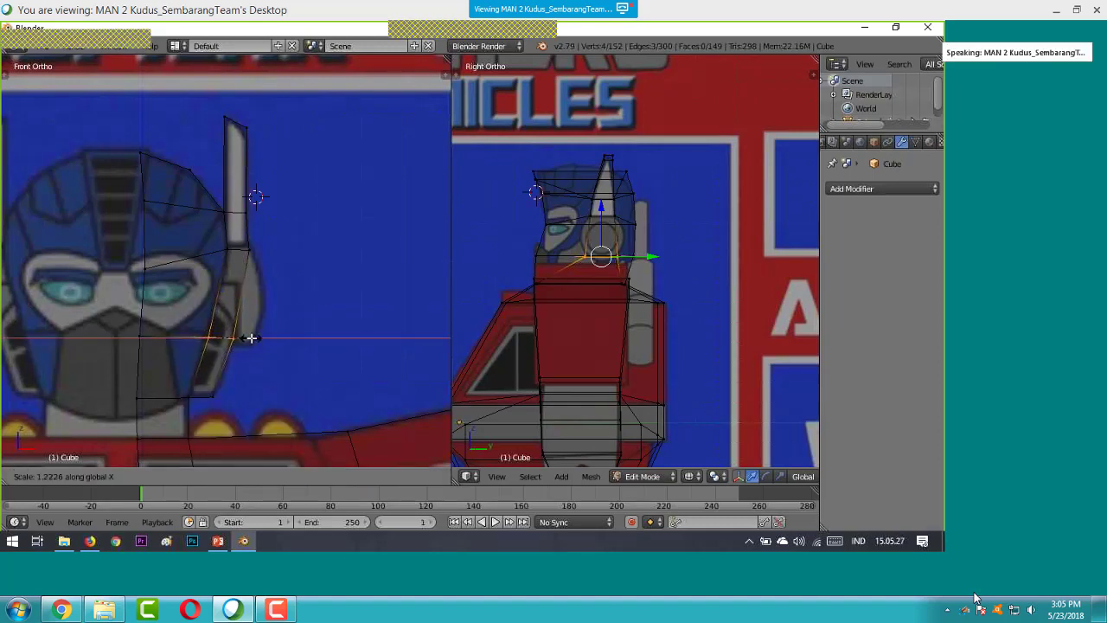
left_click(250, 338)
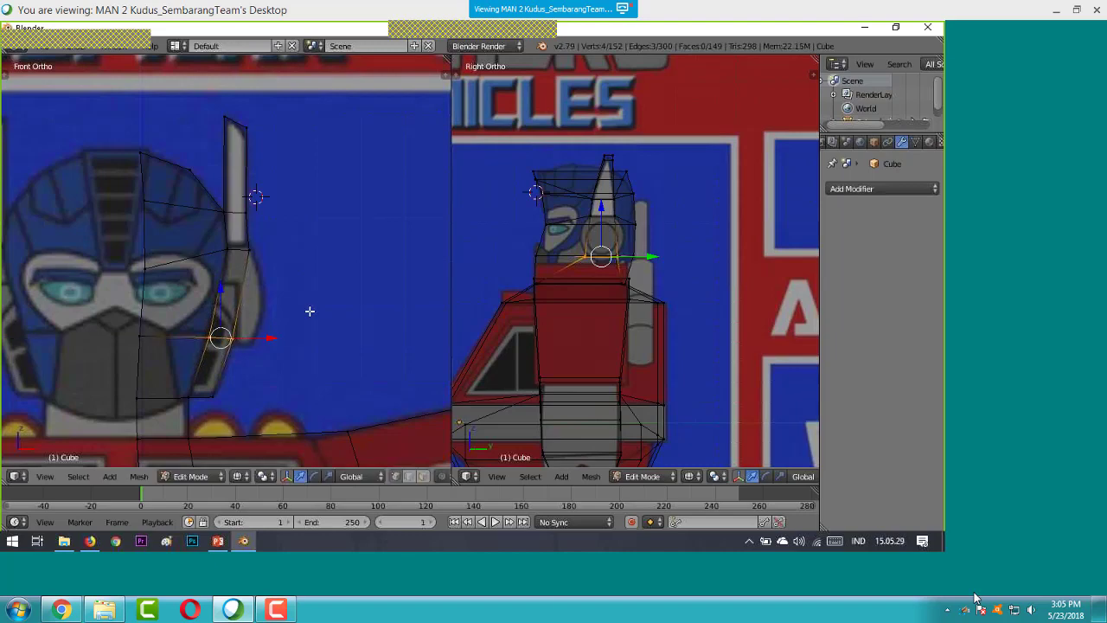
- Clear the selection, inspect the half-body mesh from several angles, and return the second viewport to the right view
scroll(310, 310, "down", 3)
key("a")
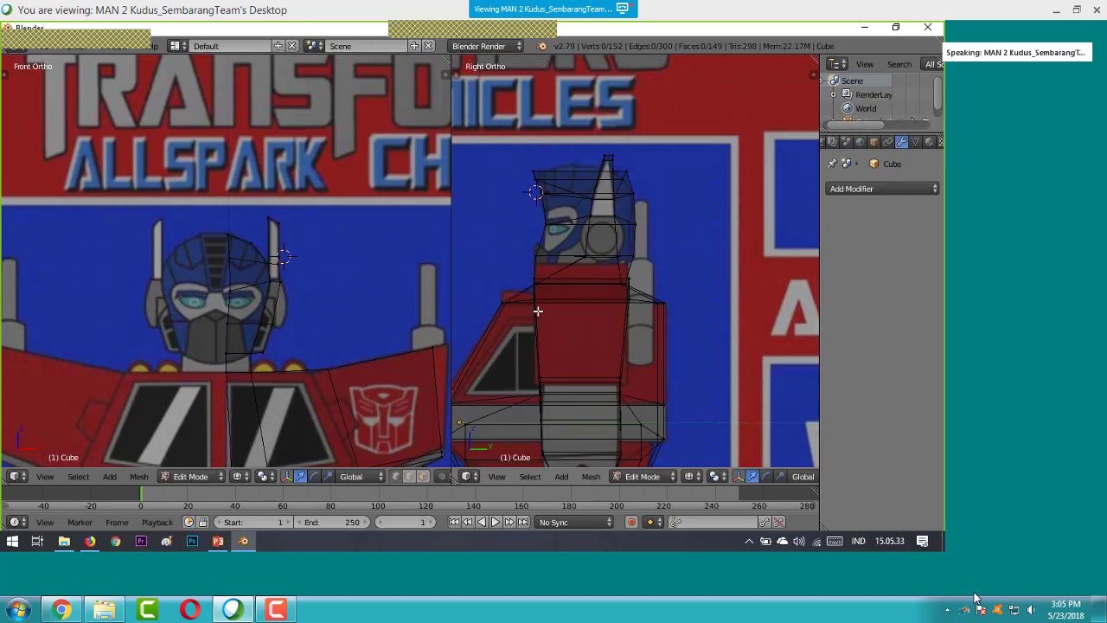
middle_click_drag(537, 311, 650, 269)
scroll(675, 278, "down", 3)
scroll(699, 337, "up", 4)
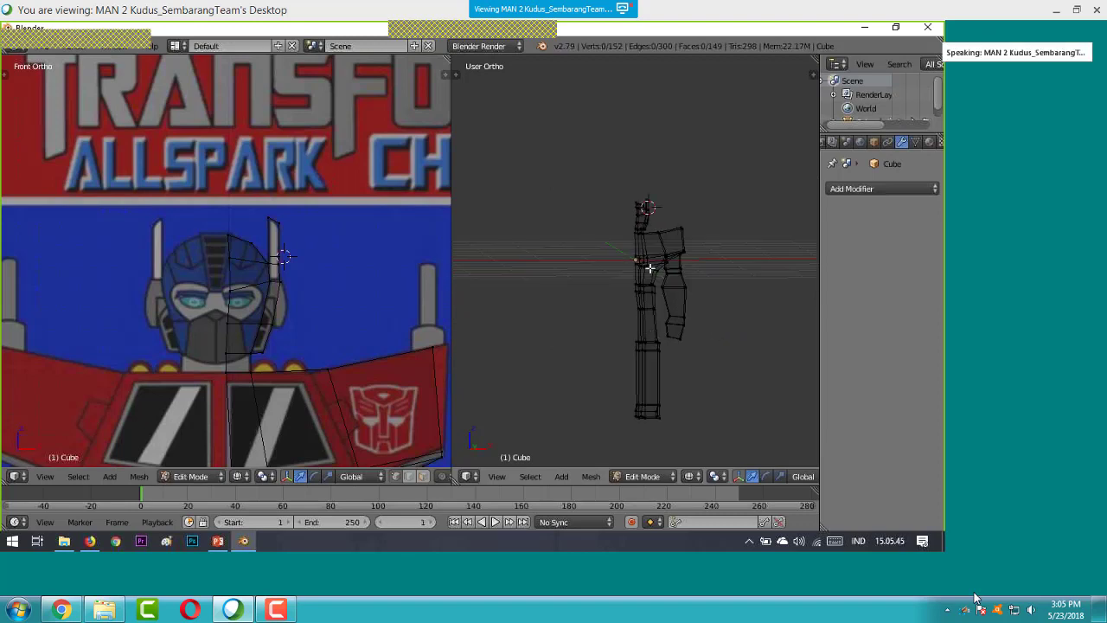
middle_click_drag(685, 217, 686, 260)
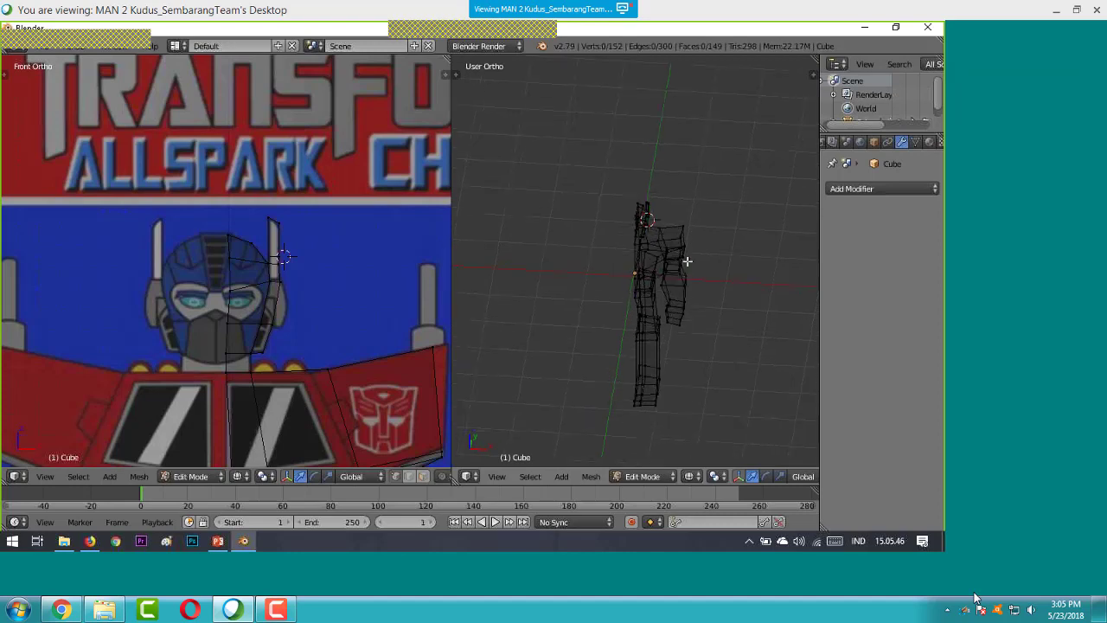
scroll(546, 168, "up", 5)
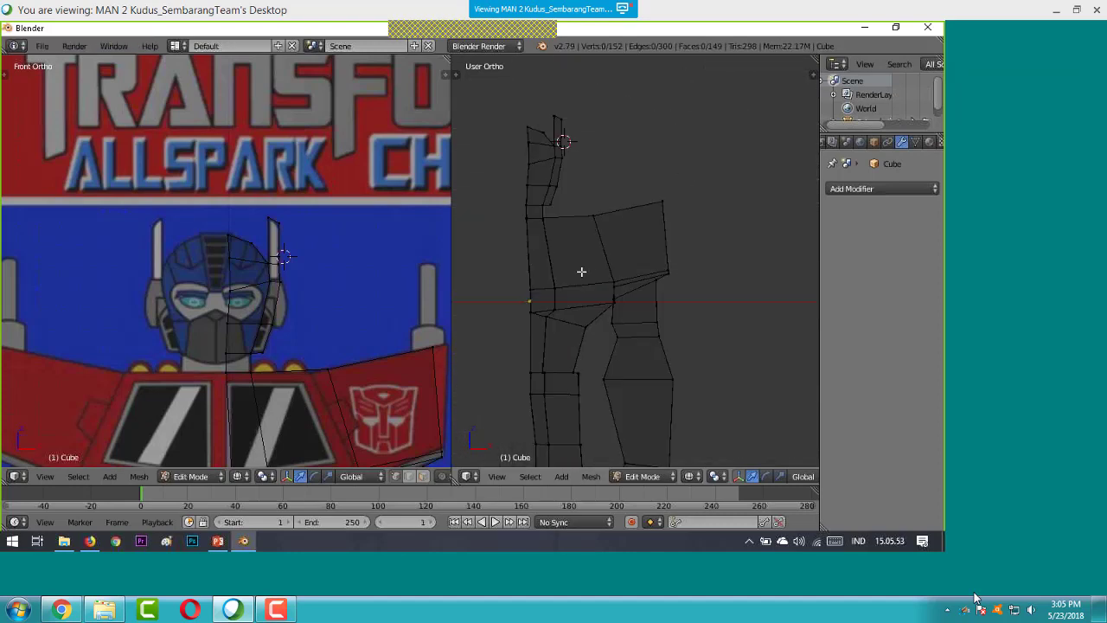
scroll(580, 272, "down", 2)
middle_click_drag(481, 273, 571, 277)
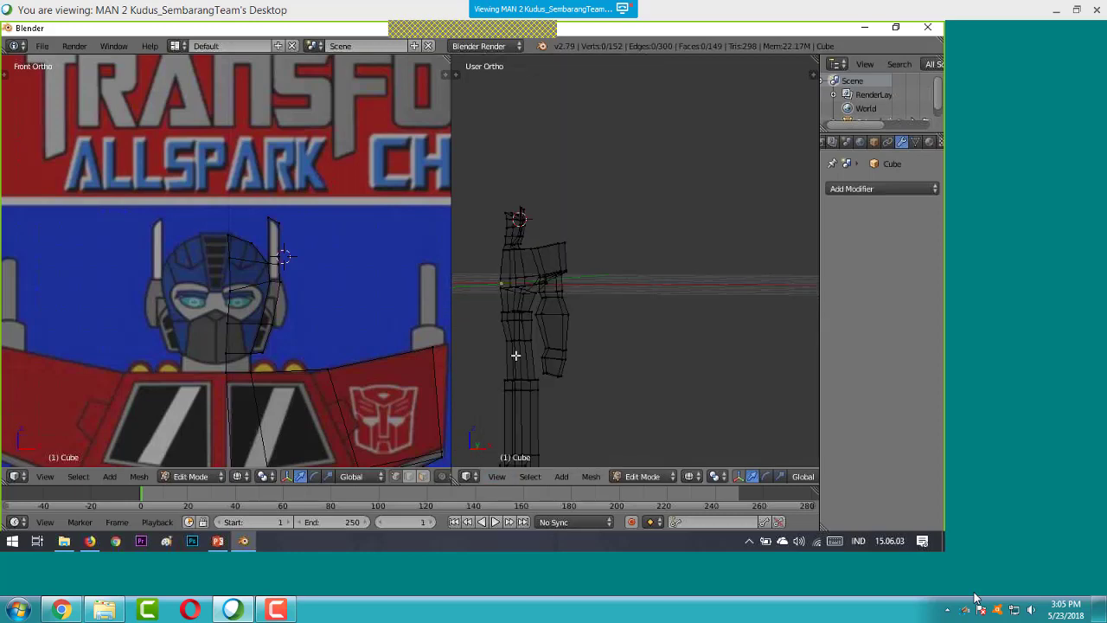
key("KP_3")
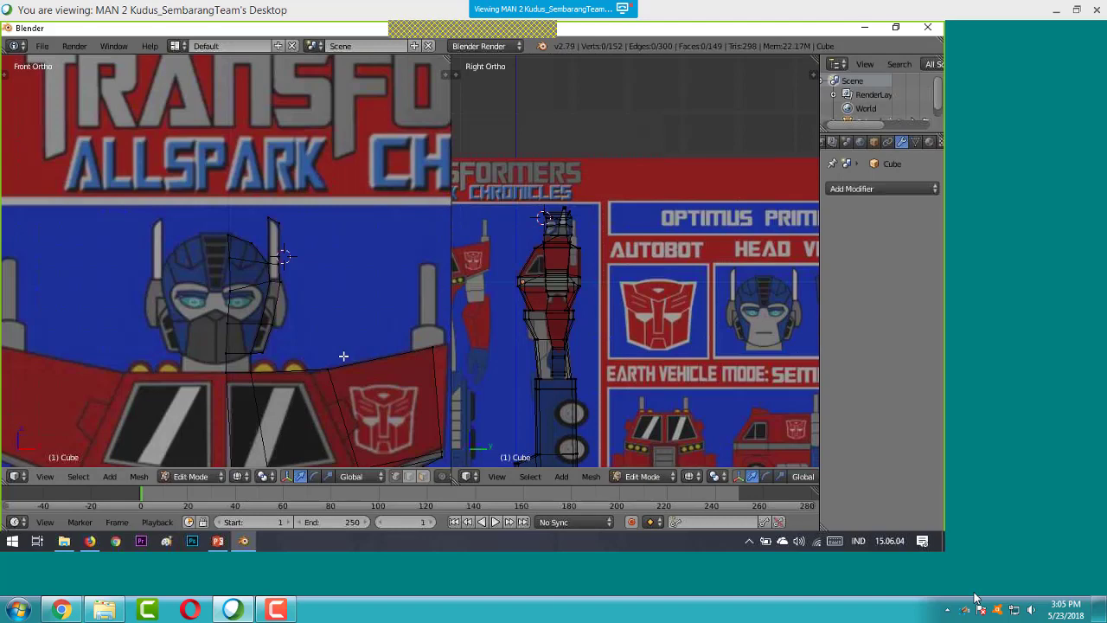
- Add a lengthwise loop cut down the middle of the arm and hand in the front view and clear the selection
scroll(343, 355, "down", 6)
scroll(343, 356, "down", 2)
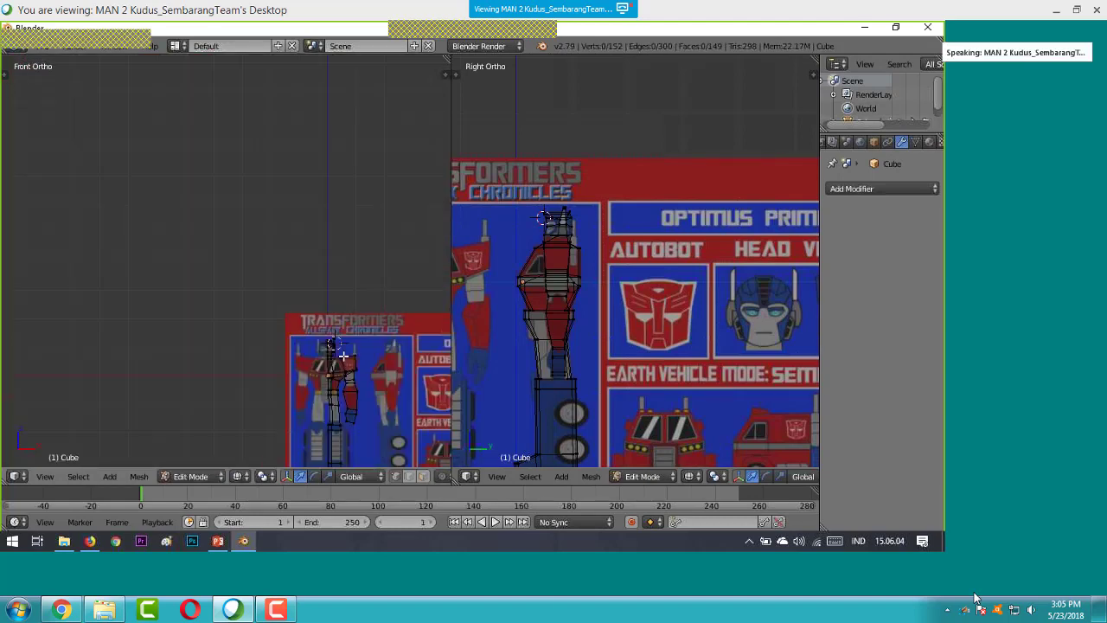
scroll(343, 356, "up", 1)
middle_click_drag(343, 355, 394, 314, "shift")
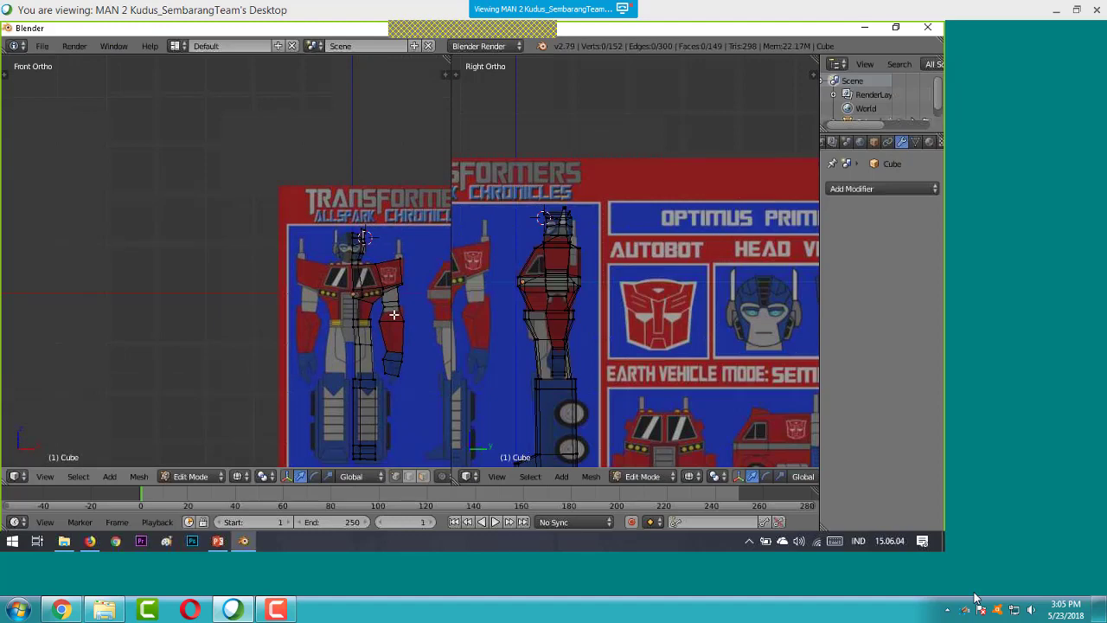
scroll(393, 314, "up", 2)
scroll(387, 321, "up", 2)
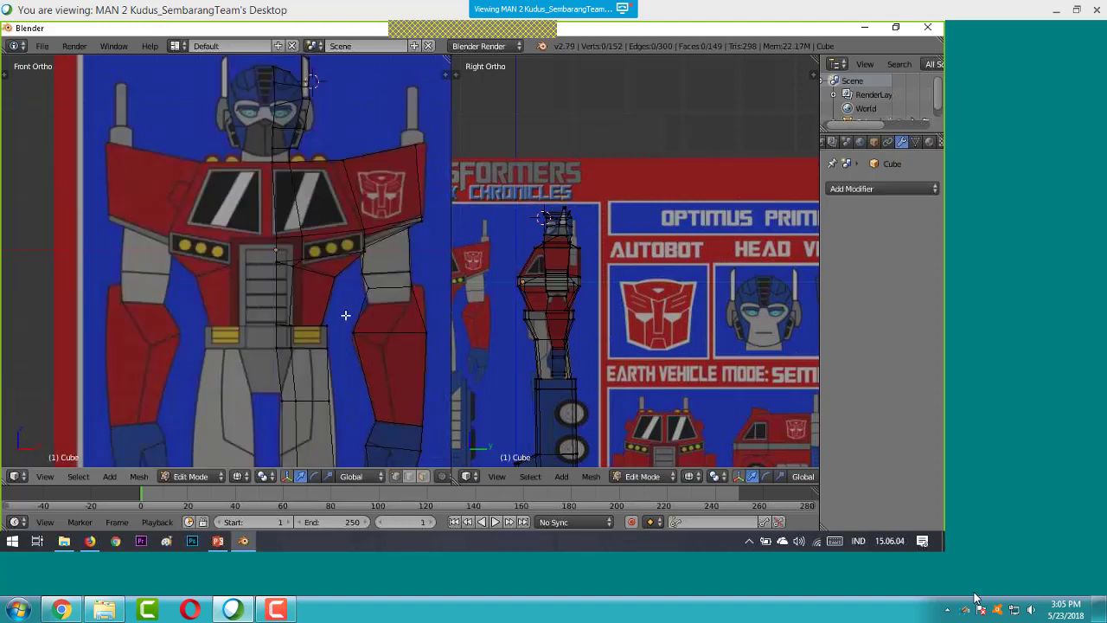
mouse_move(345, 315)
middle_mouse_down("shift")
mouse_move(366, 329)
mouse_move(369, 310)
mouse_move(354, 310)
middle_mouse_up("shift")
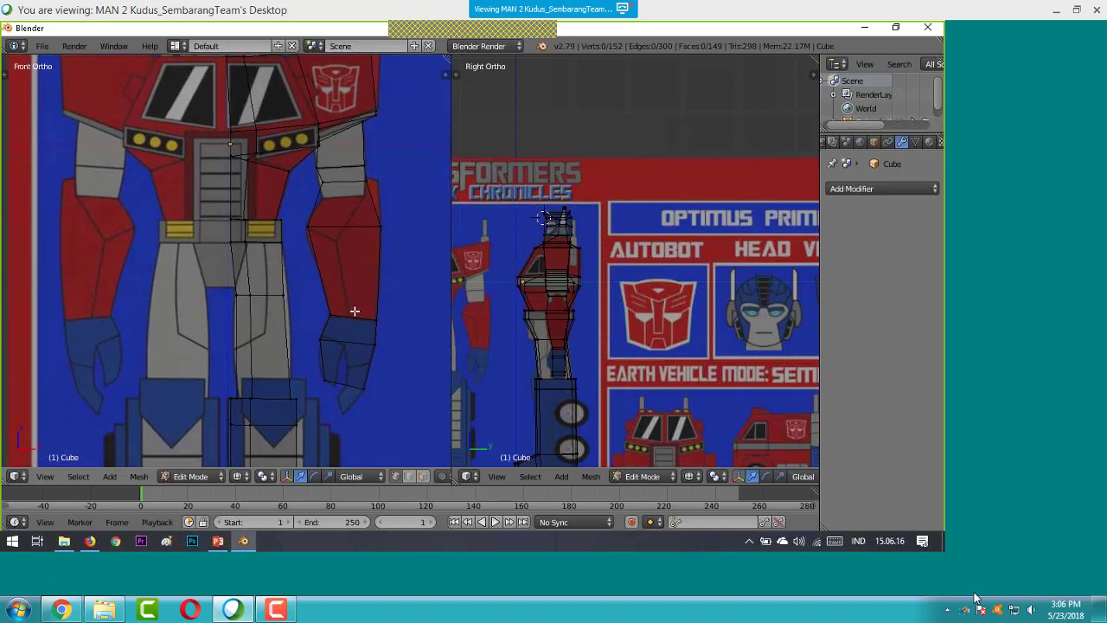
key("ctrl+r")
left_click(342, 309)
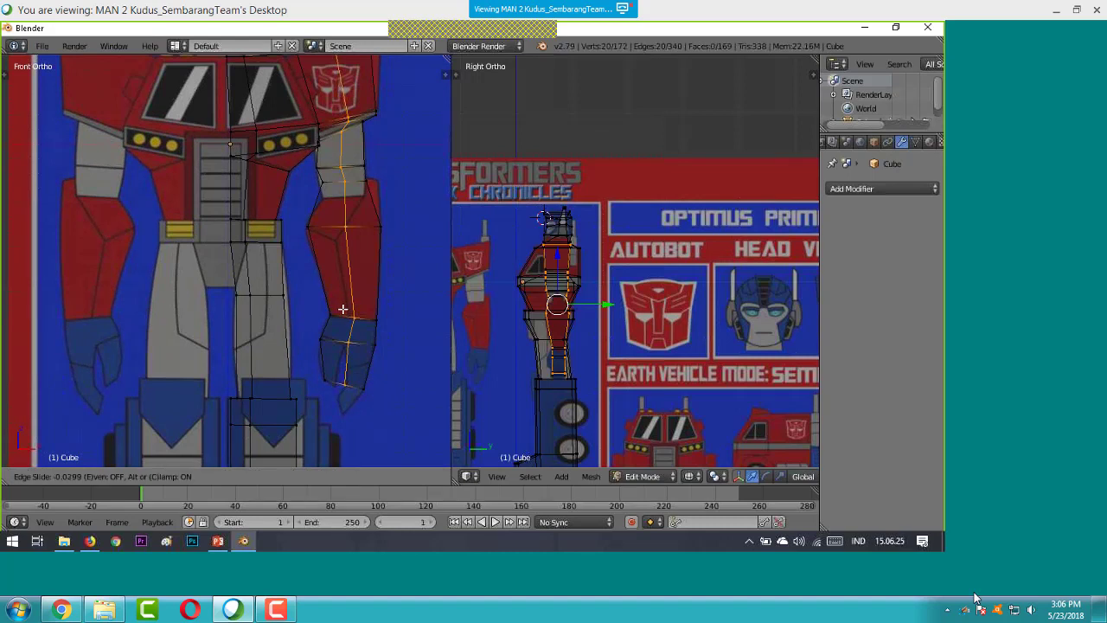
left_click(342, 309)
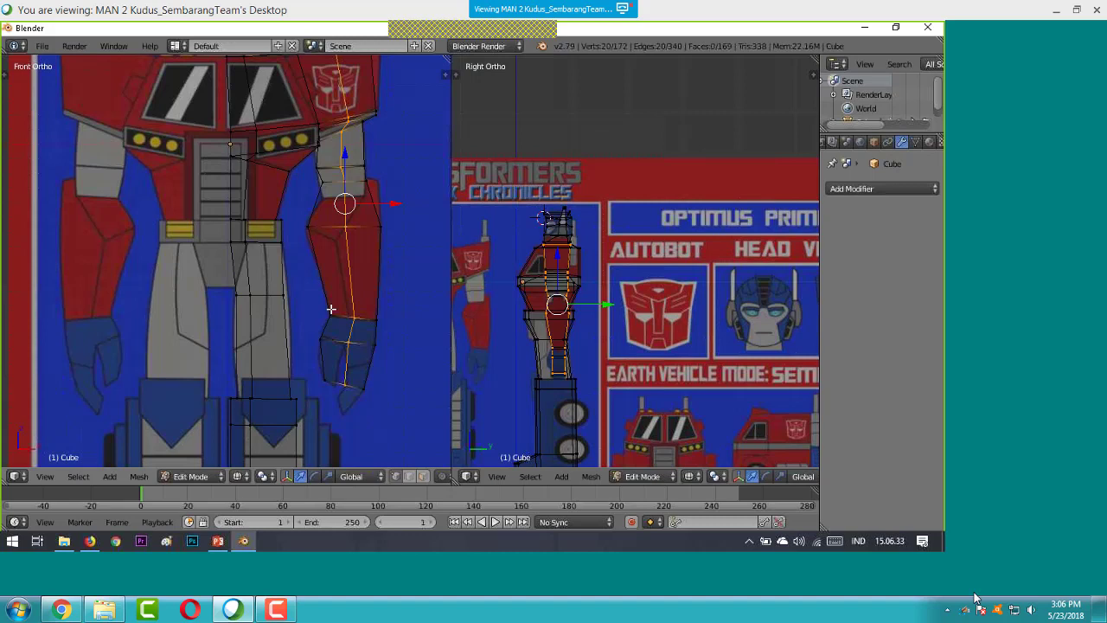
key("a")
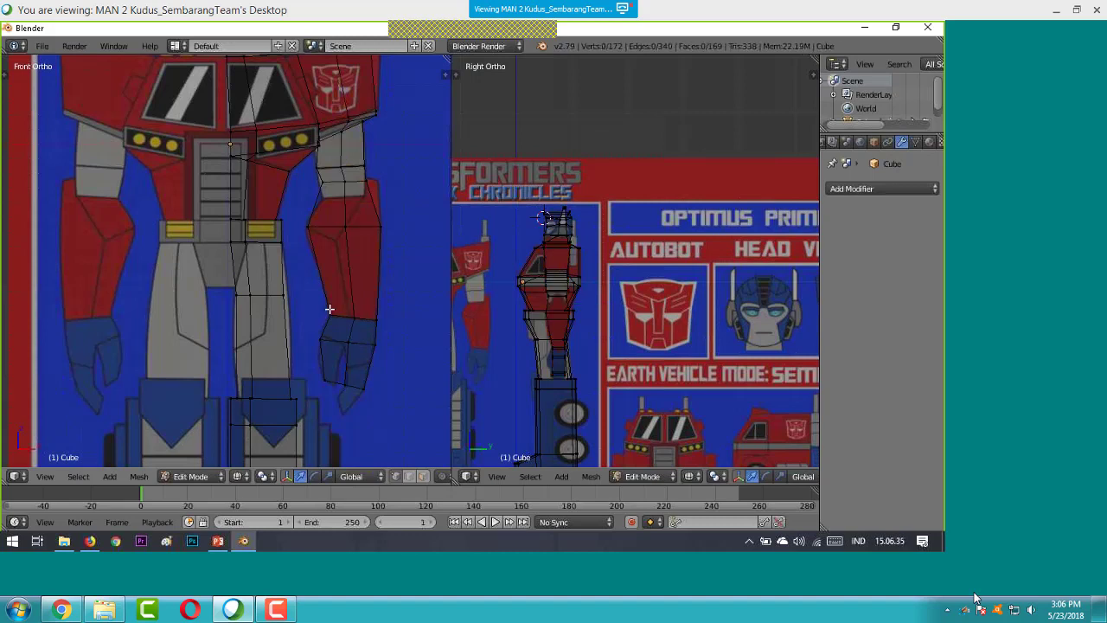
- Add a second lengthwise arm loop cut centred between the middle loop and the inner edge, then clear the selection
key("ctrl+r")
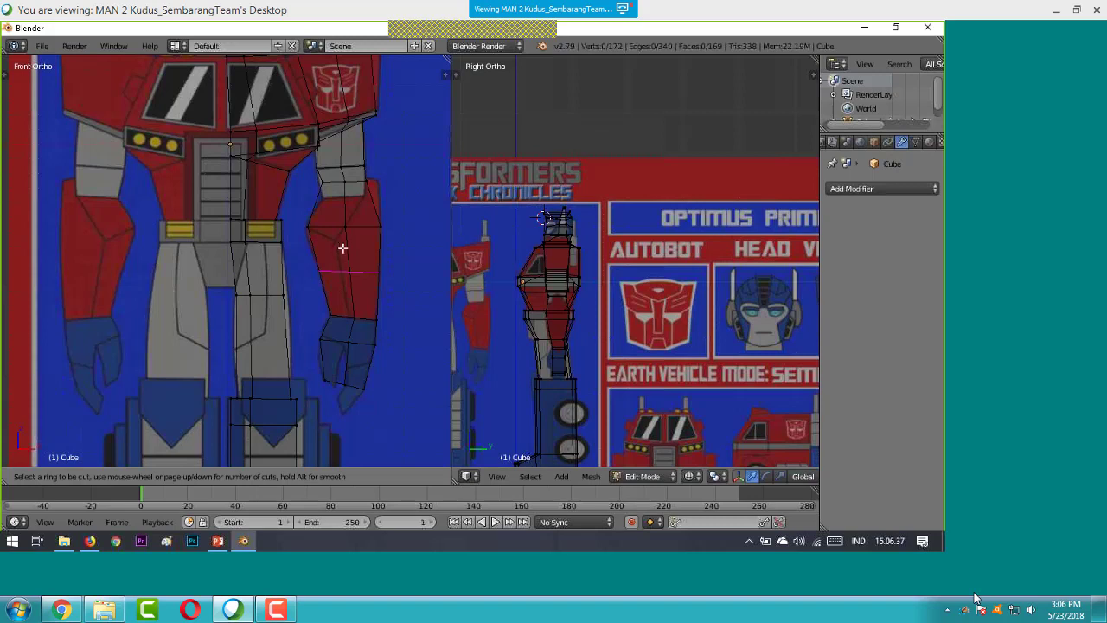
left_click(340, 332)
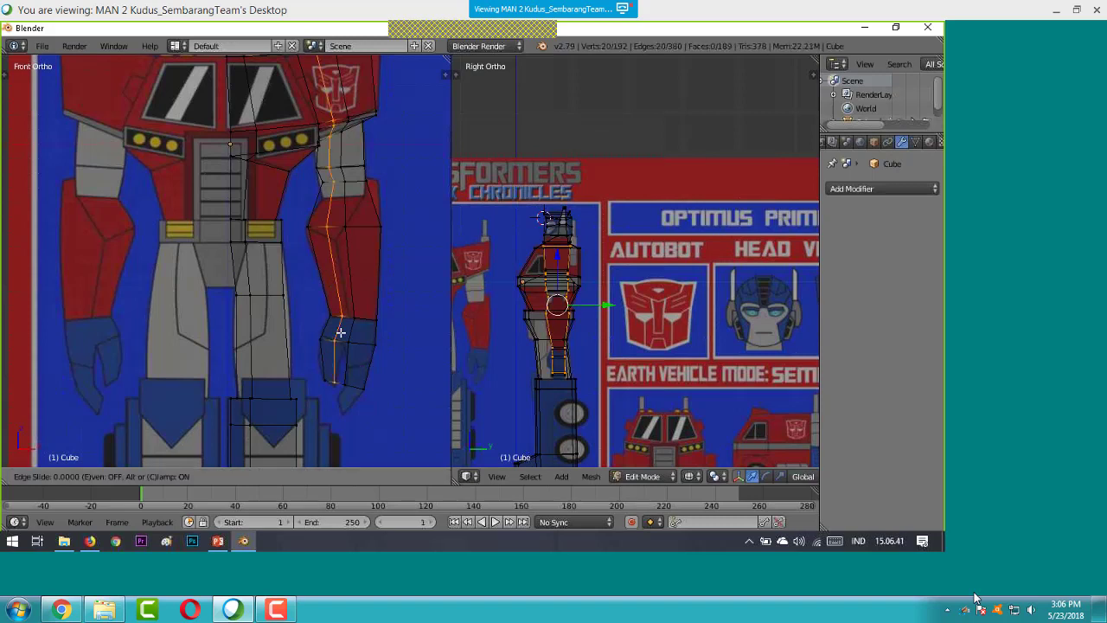
left_click(340, 332)
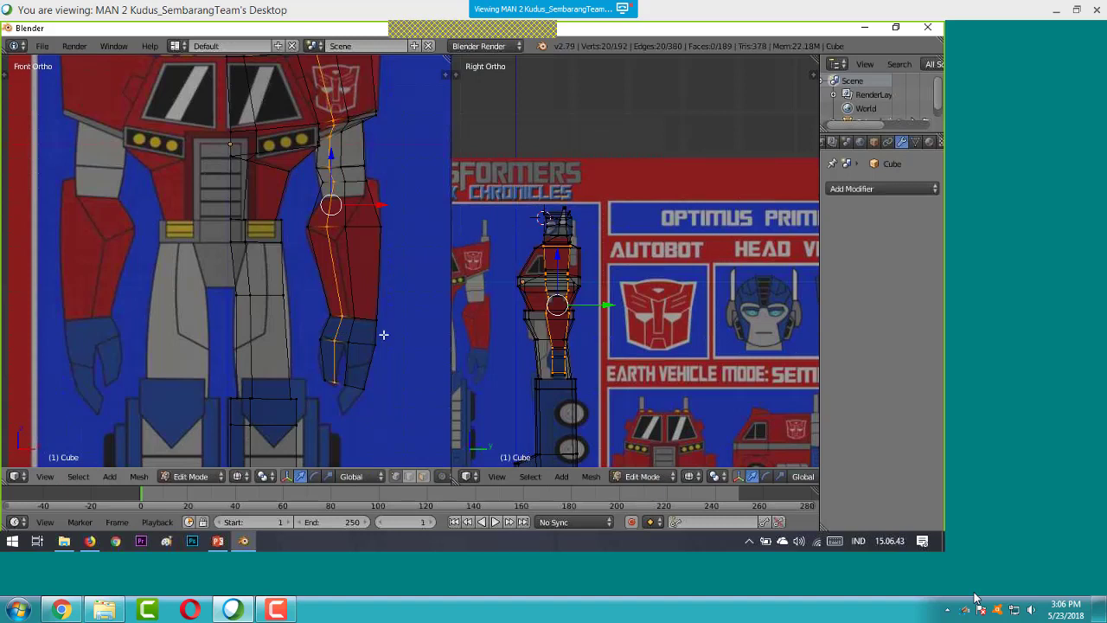
key("a")
- Select the four vertices on the hand's middle row between the two new loops and move them down about 0.005 along Z
right_click(346, 340)
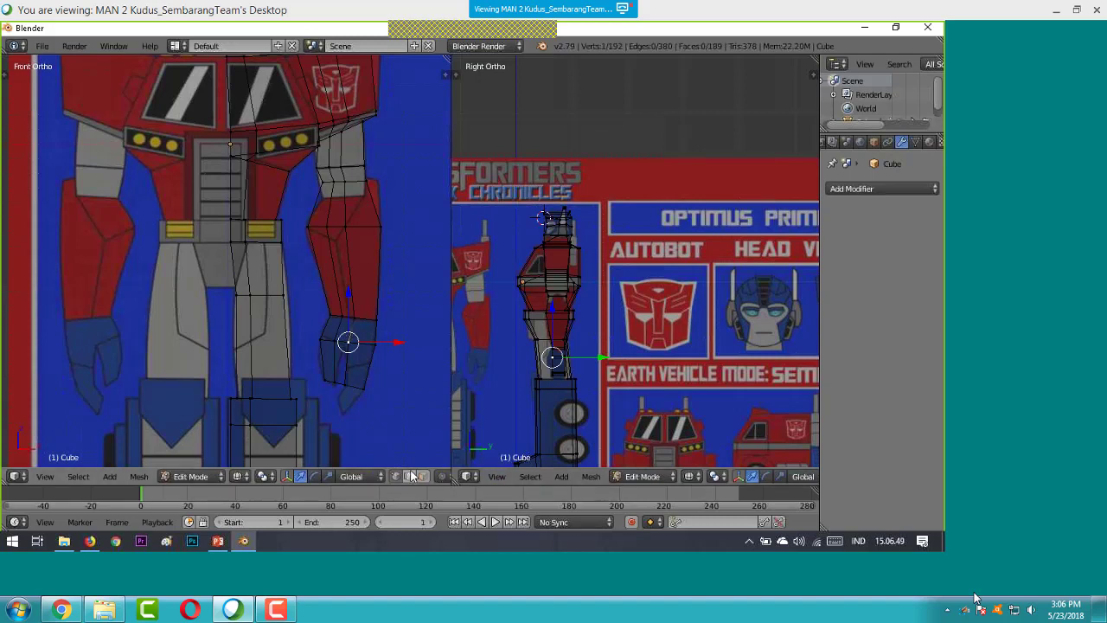
right_click(338, 341, "shift")
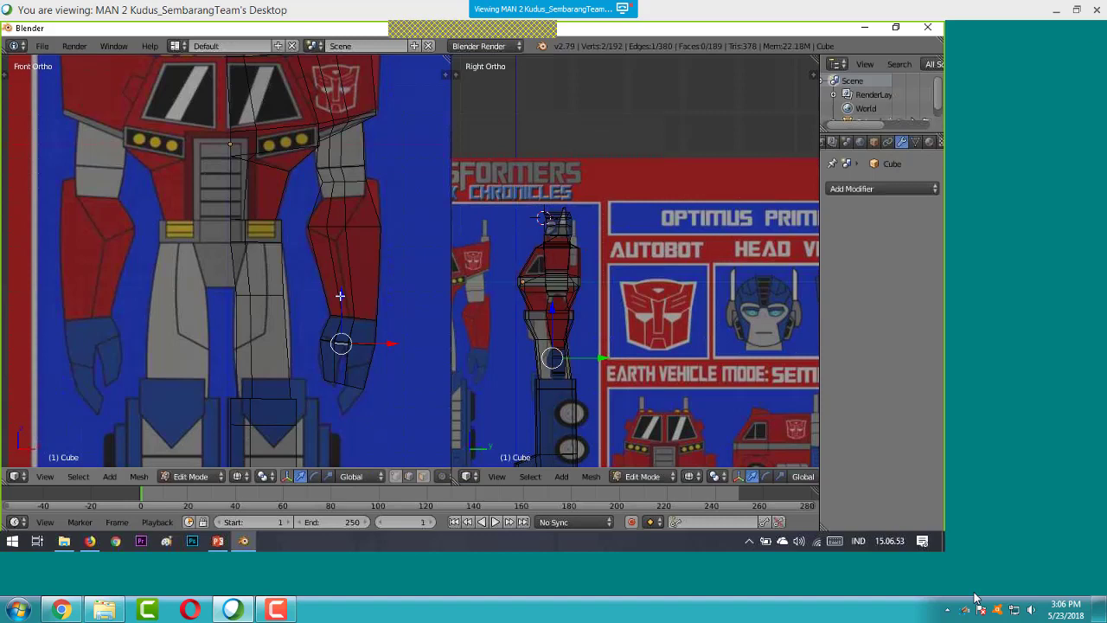
key("a")
key("ctrl+z")
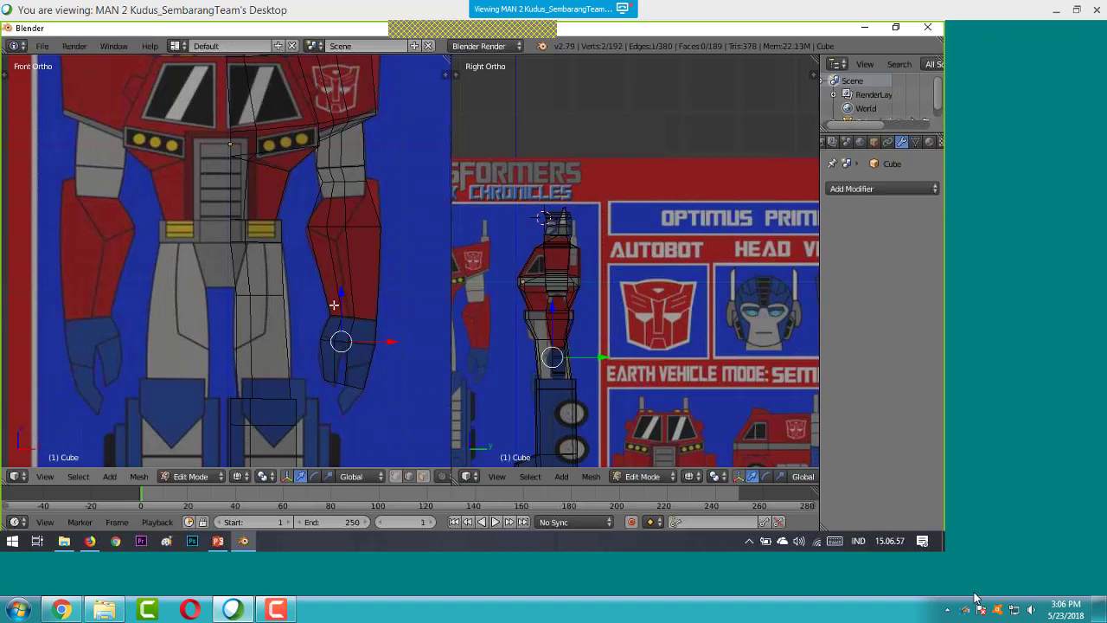
key("b")
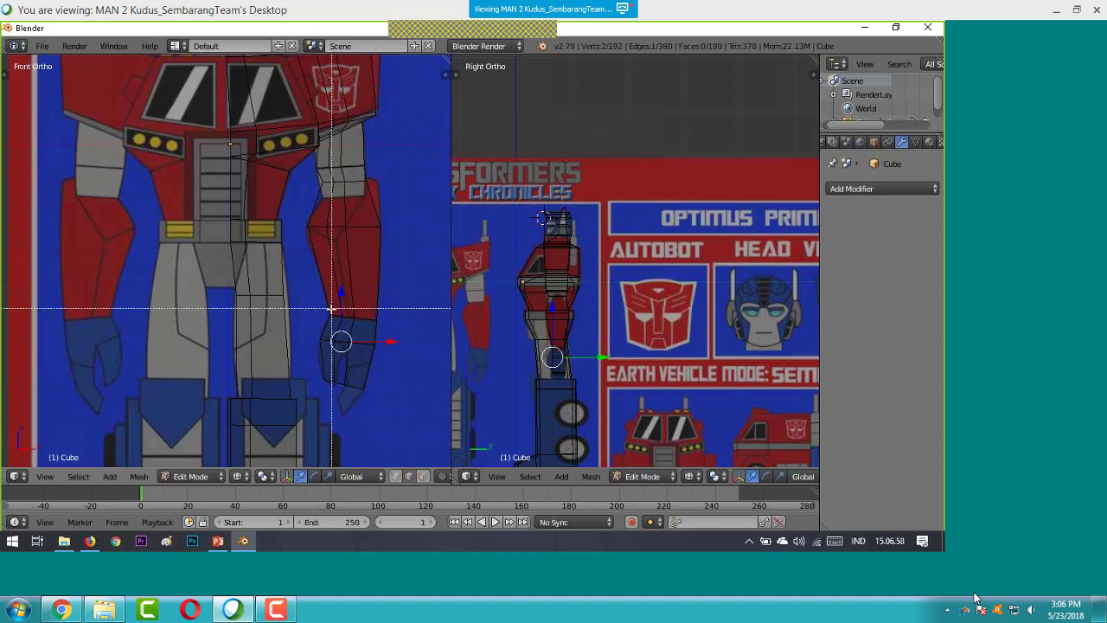
left_click_drag(335, 309, 353, 350)
key("g")
key("z")
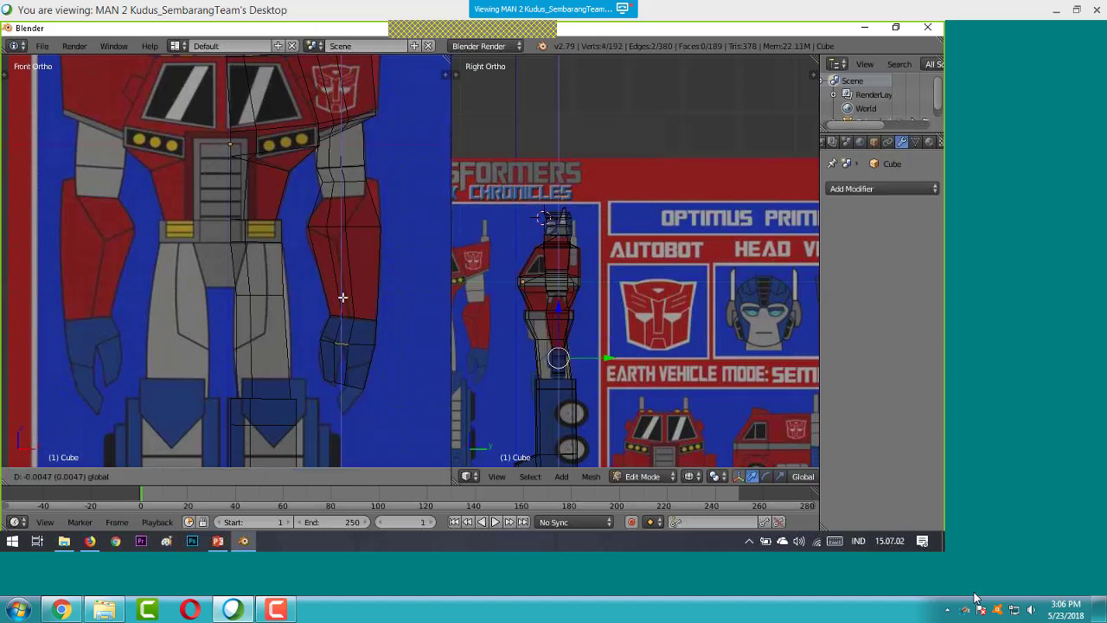
left_click(342, 297)
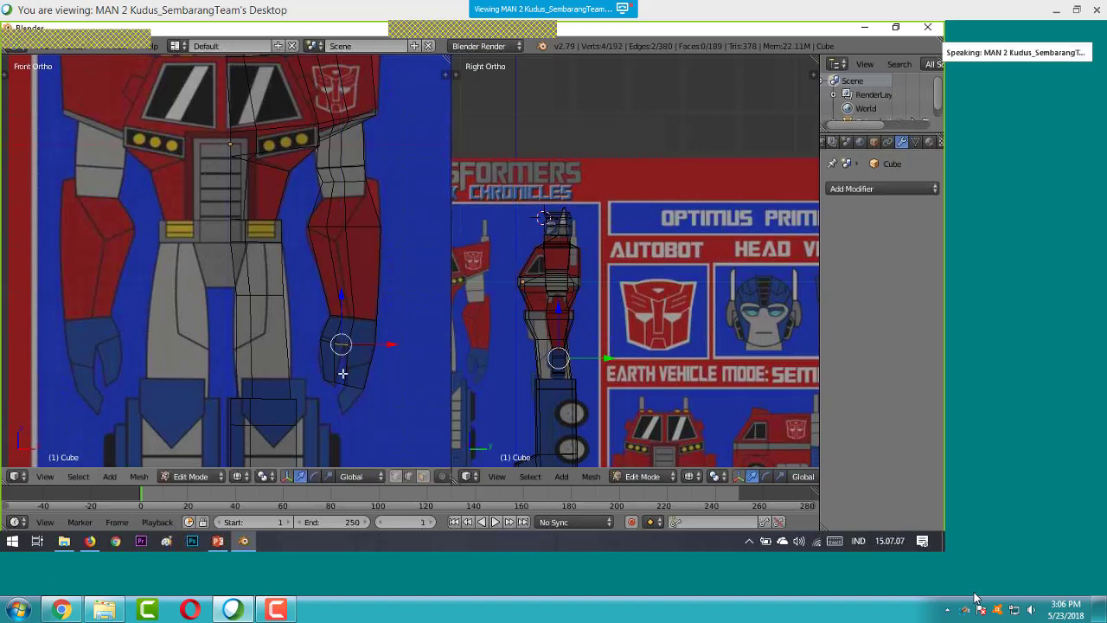
- In face selection mode, select the front and back faces between the two loop cuts on the lower hand and delete them
left_click(423, 477)
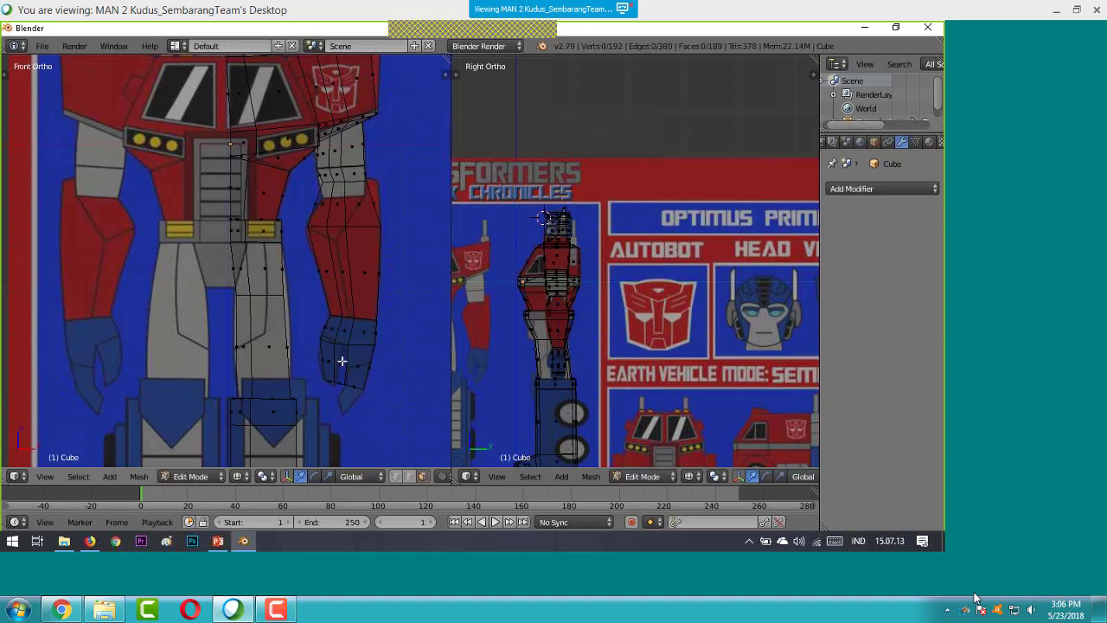
right_click(342, 361, "alt")
key("b")
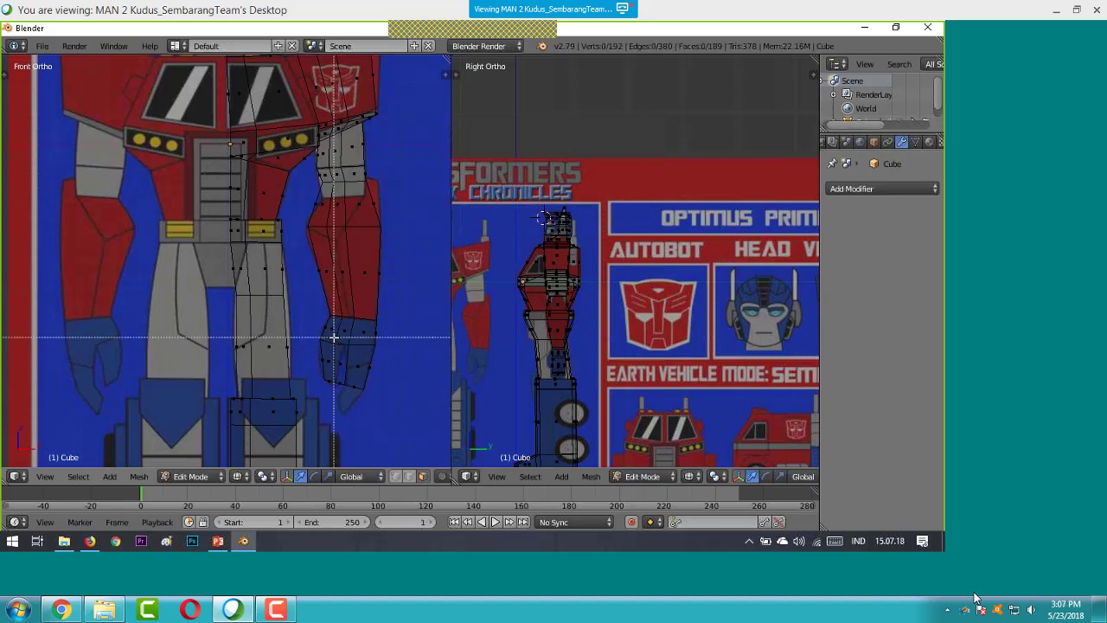
left_click_drag(333, 338, 365, 373)
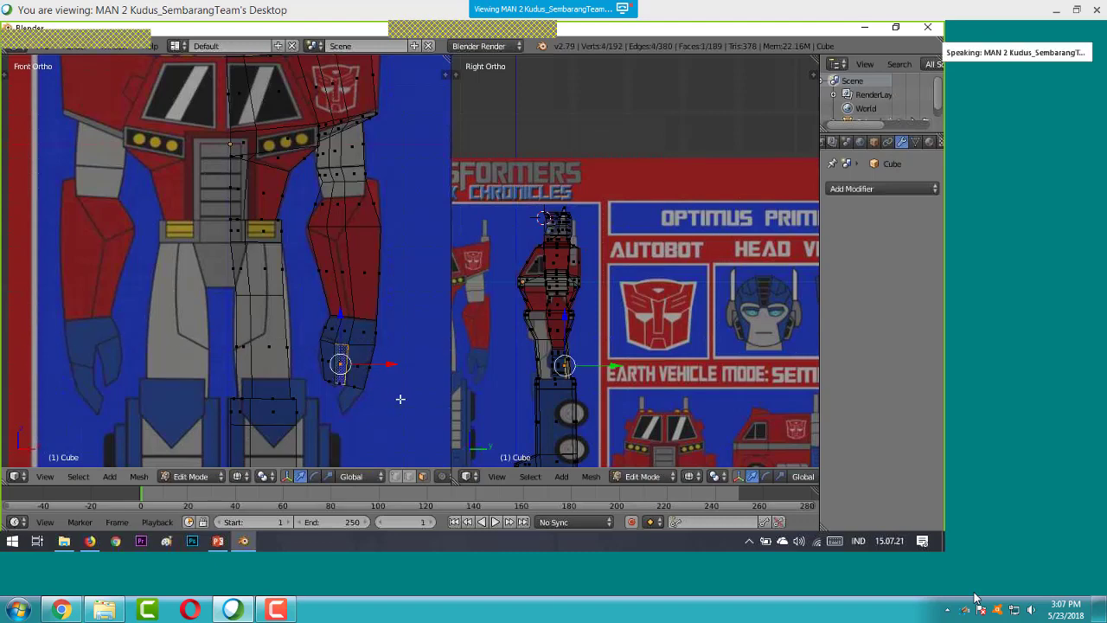
mouse_move(399, 396)
middle_mouse_down()
mouse_move(398, 314)
mouse_move(227, 325)
mouse_move(388, 398)
mouse_move(335, 367)
mouse_move(389, 385)
mouse_move(407, 416)
middle_mouse_up()
right_click(332, 365, "shift")
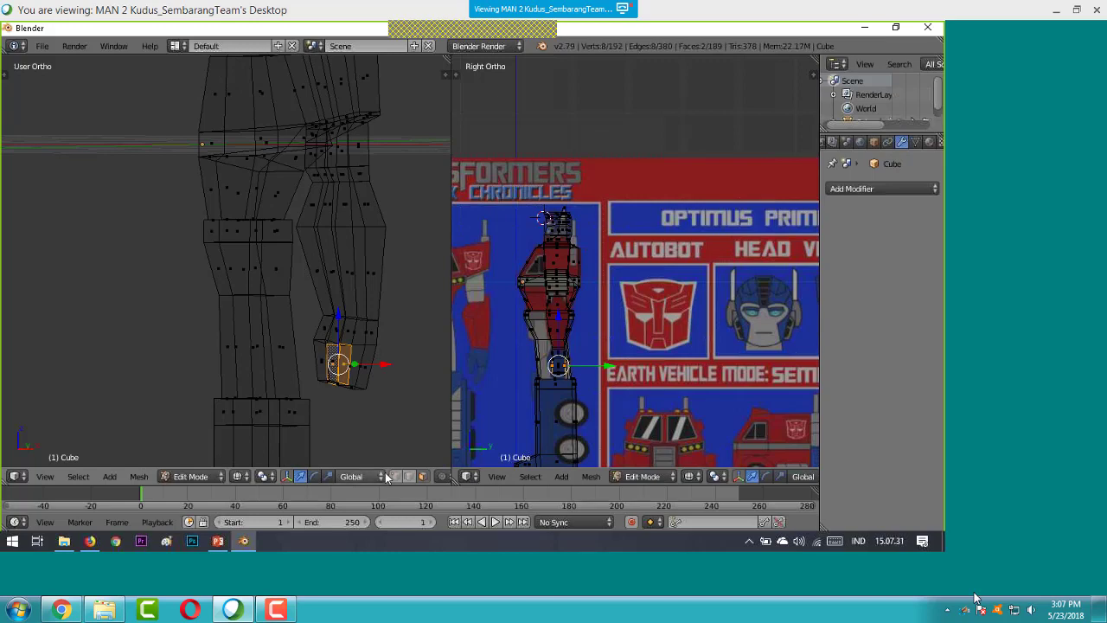
left_click(43, 476)
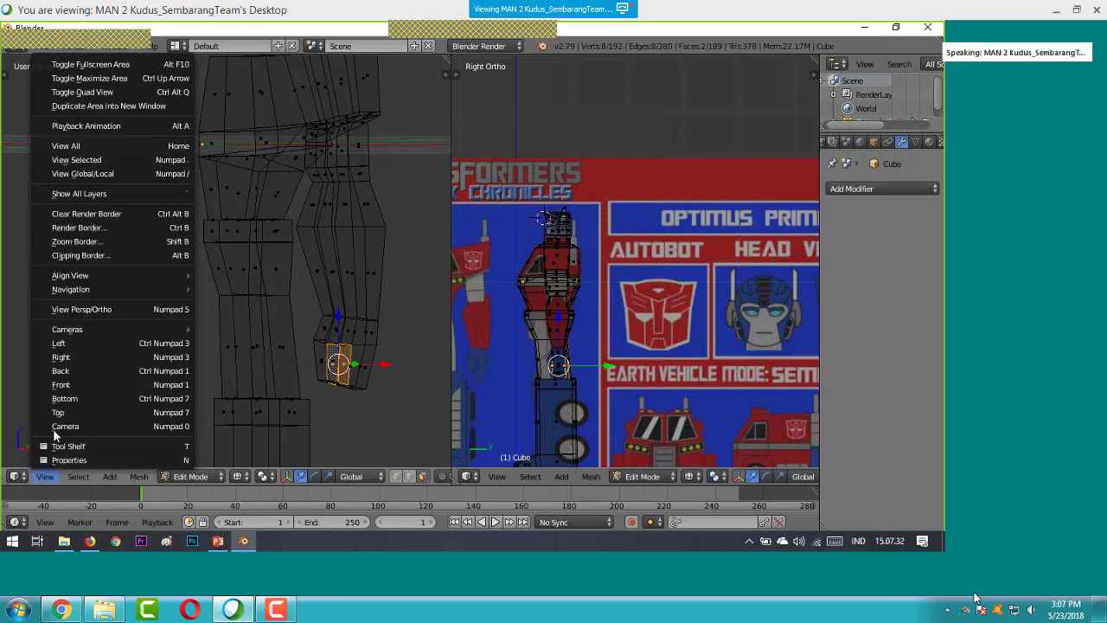
left_click(60, 384)
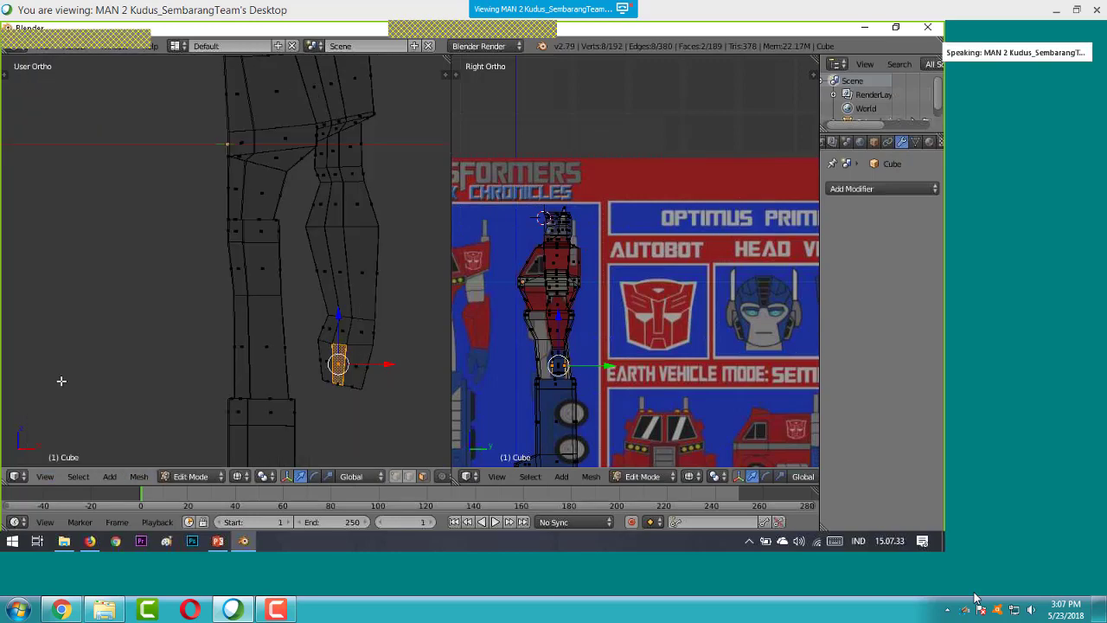
key("x")
left_click(308, 373)
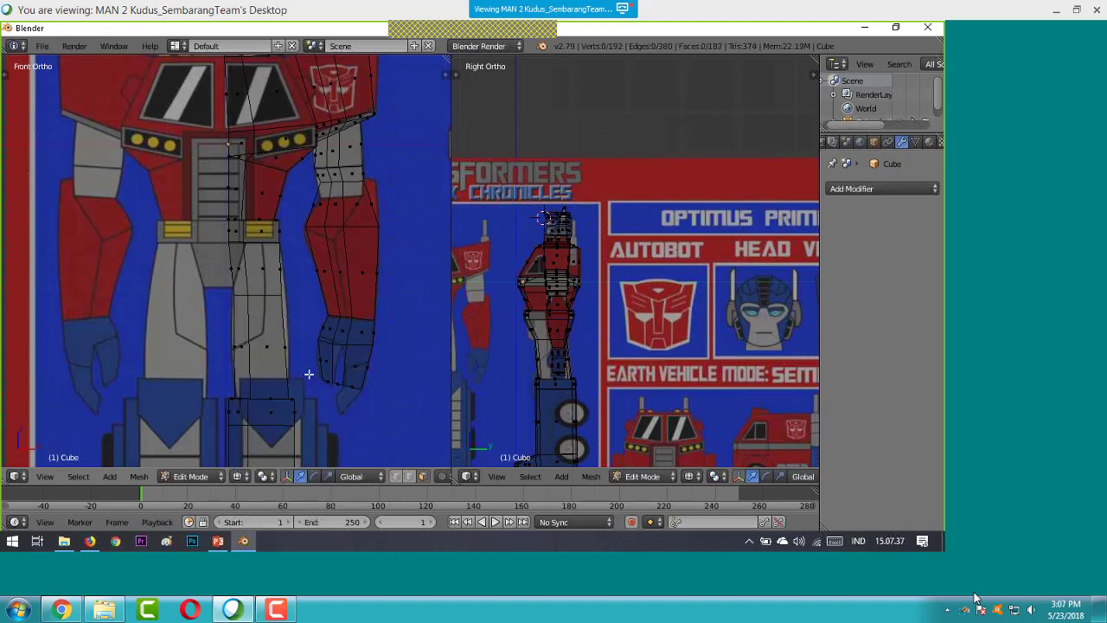
- Delete the remaining bottom face between the two halves of the hand to open the gap, and return to the front view
middle_click_drag(368, 398, 341, 384)
right_click(379, 397)
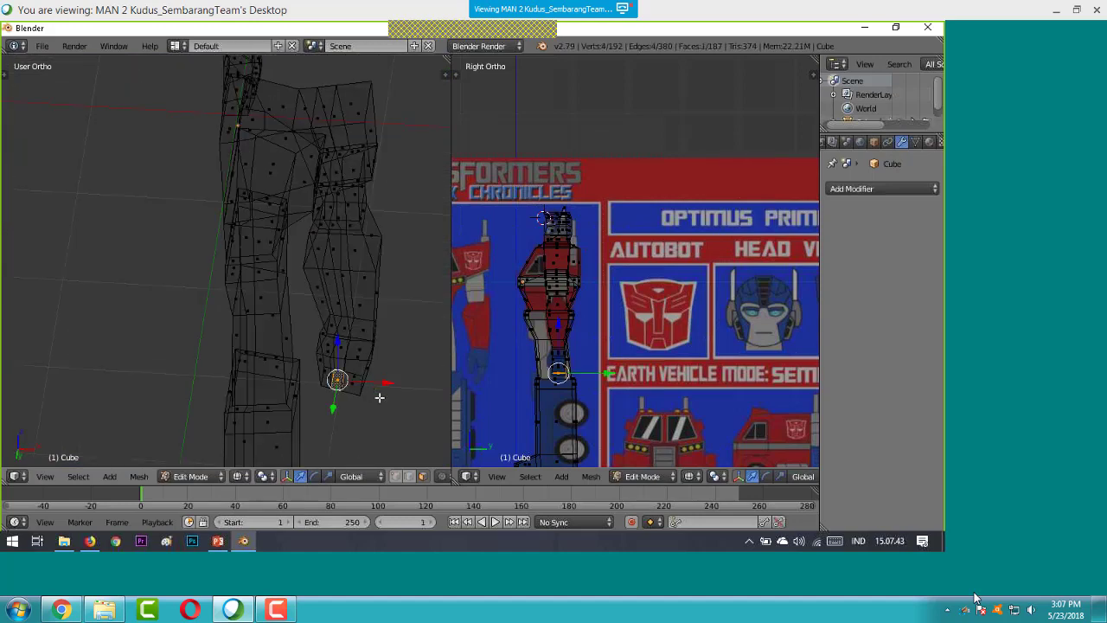
key("x")
left_click(368, 374)
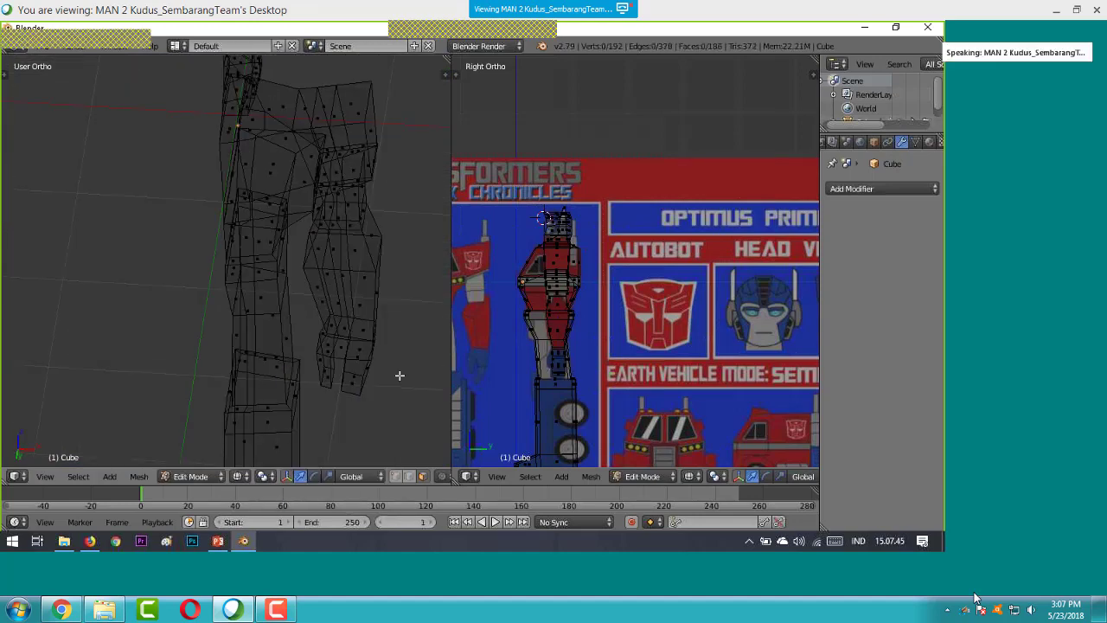
middle_click_drag(400, 375, 386, 434)
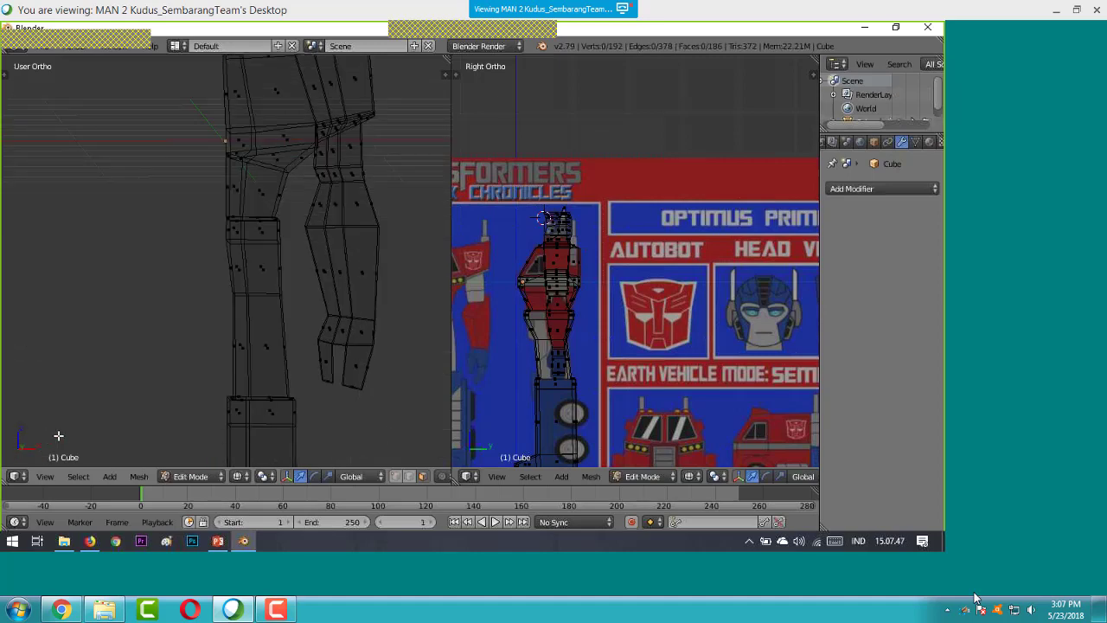
left_click(45, 475)
key("Escape")
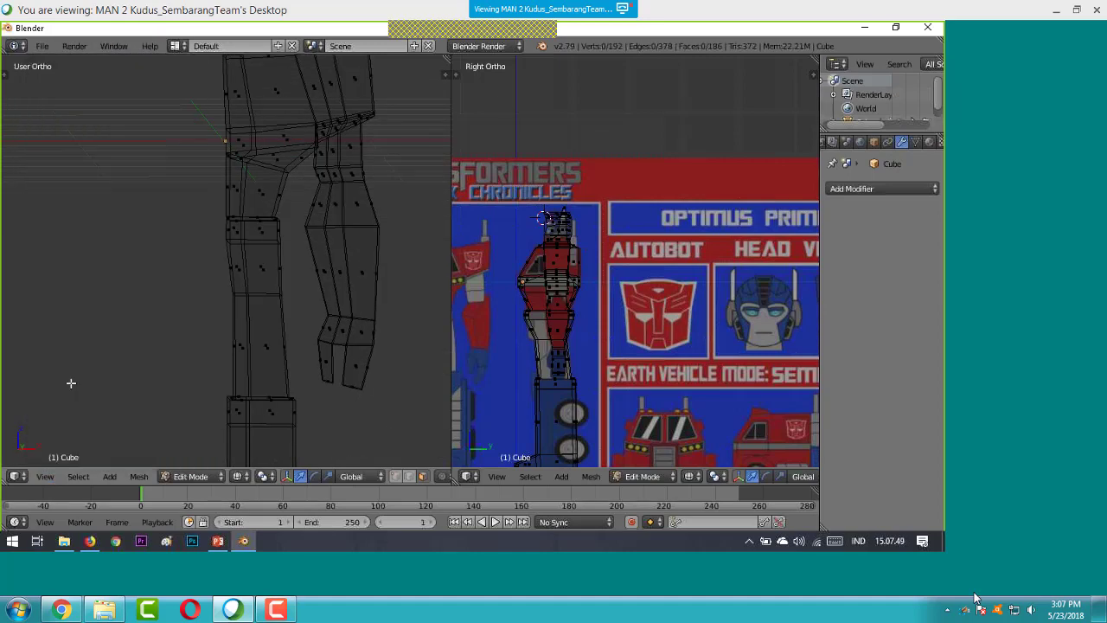
key("KP_1")
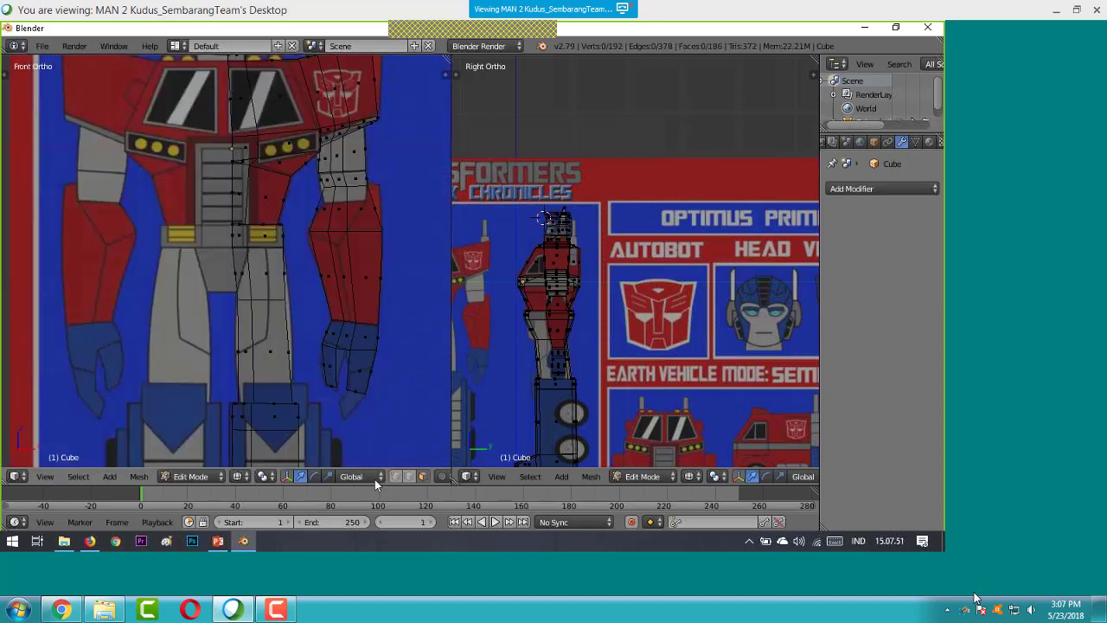
- Extrude the bottom face of the hand's outer part downward in the front view and shift it about -0.0283 along X
middle_click_drag(371, 408, 356, 388)
right_click(356, 390)
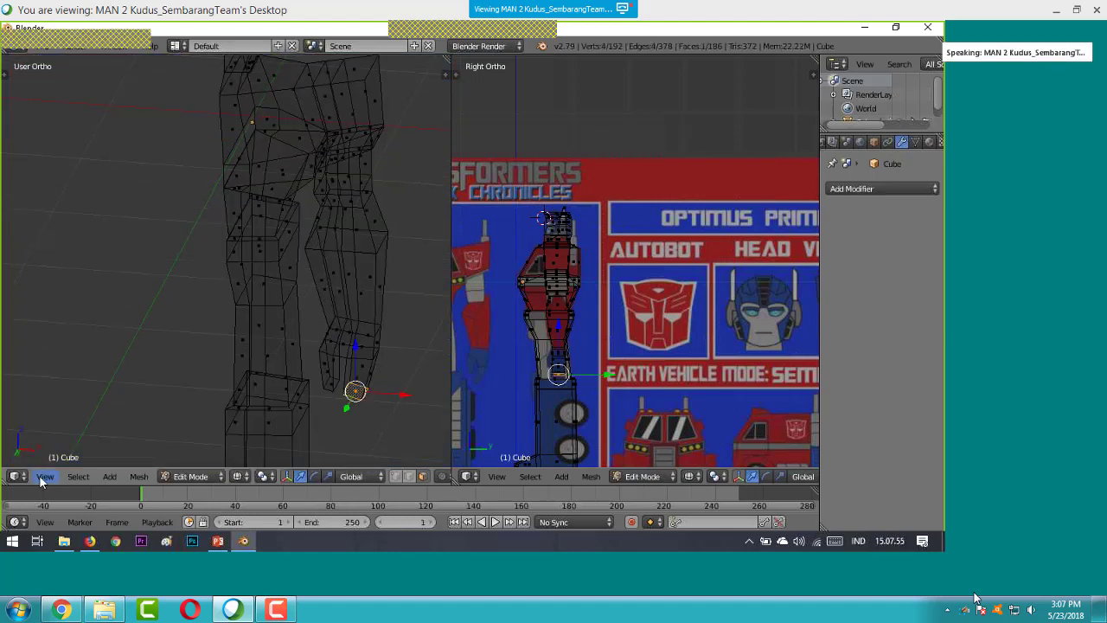
left_click(45, 475)
left_click(65, 383)
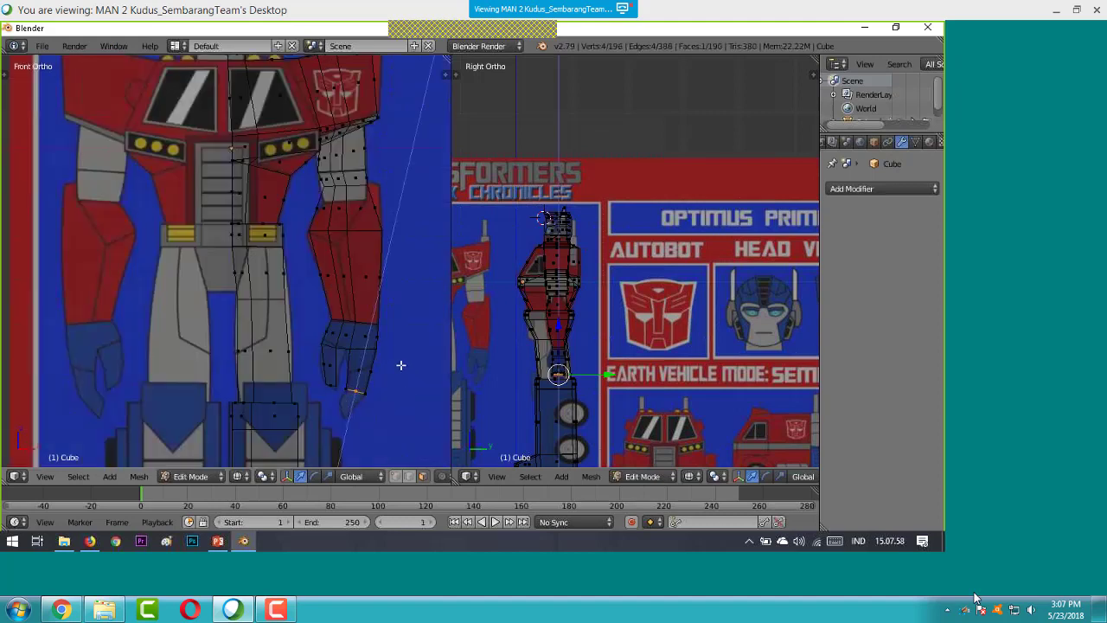
key("e")
left_click(397, 395)
key("g")
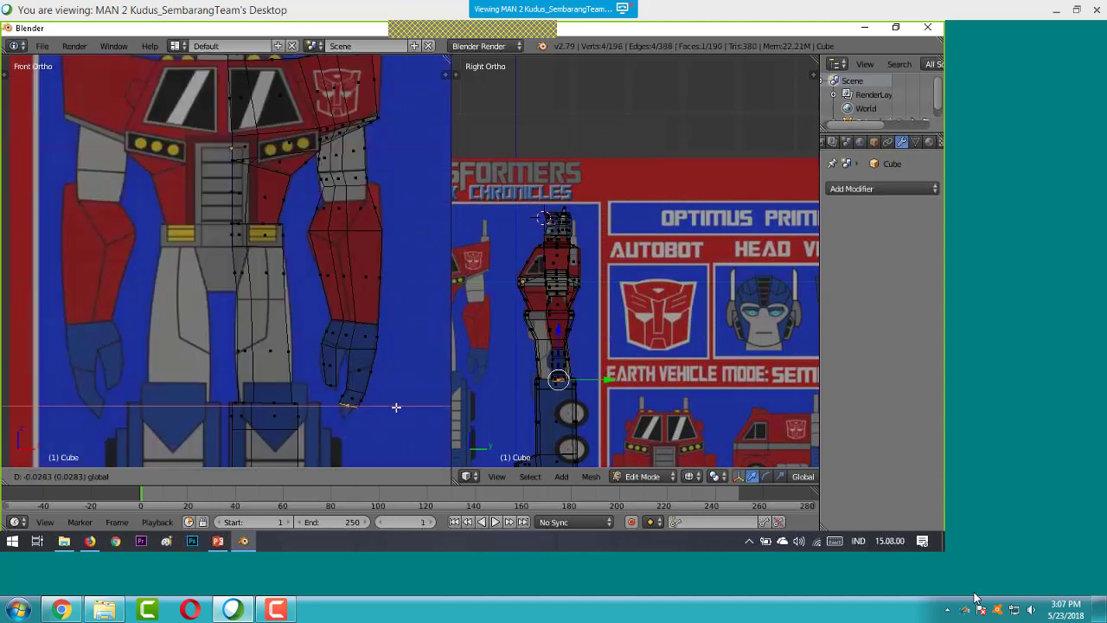
left_click(396, 407)
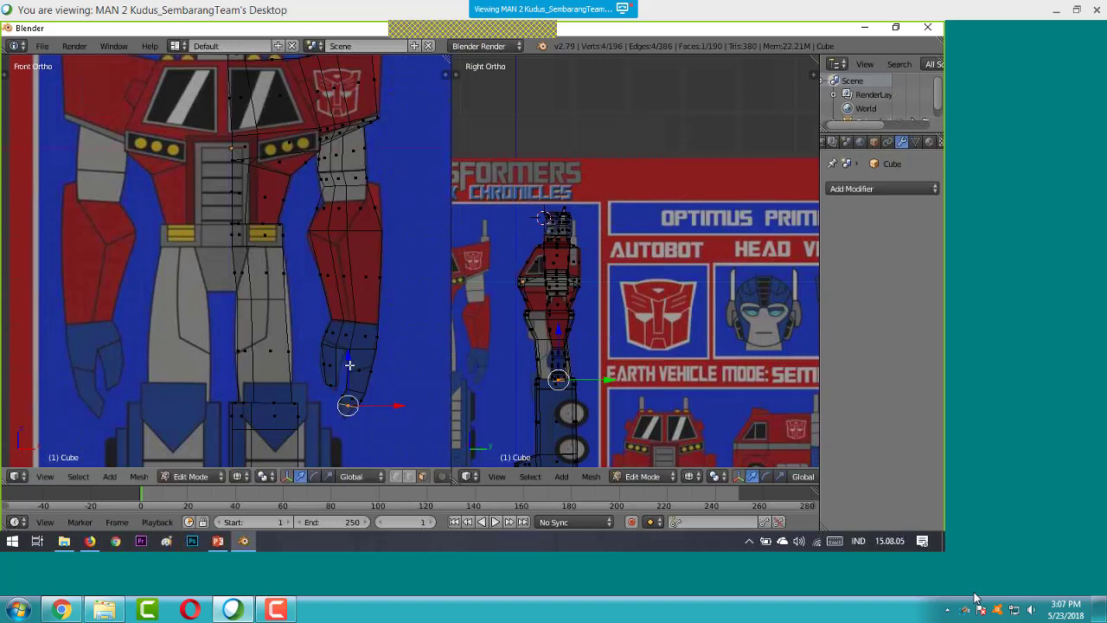
- Move the outer two vertices of the extruded end down and inward to shape the fingertip's point on the reference, then clear the selection
key("a")
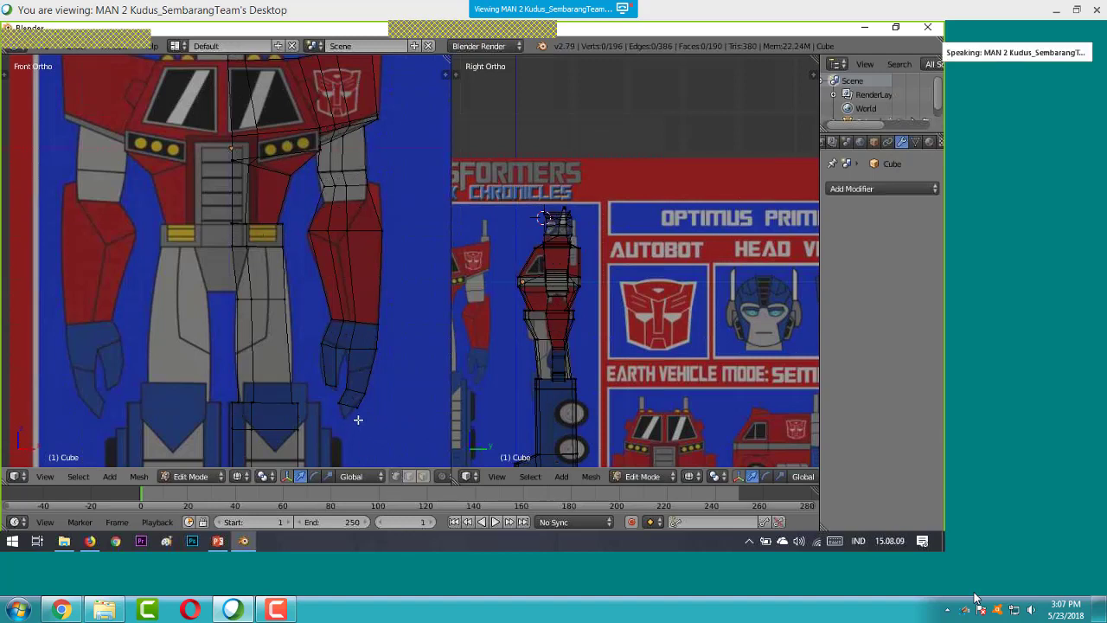
key("b")
left_click_drag(349, 400, 392, 405)
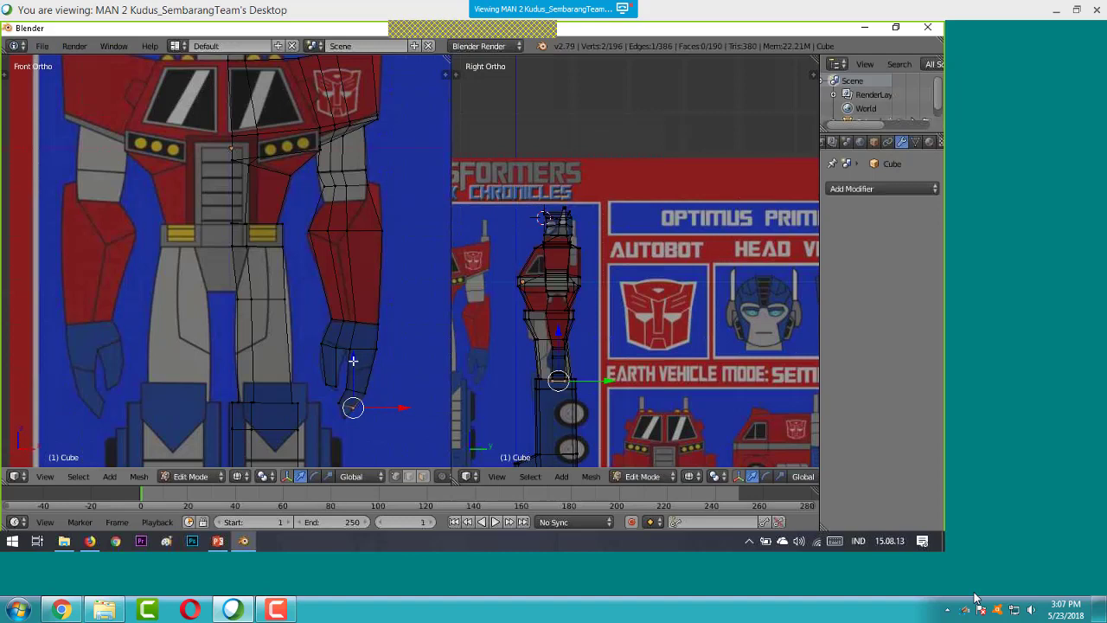
key("g")
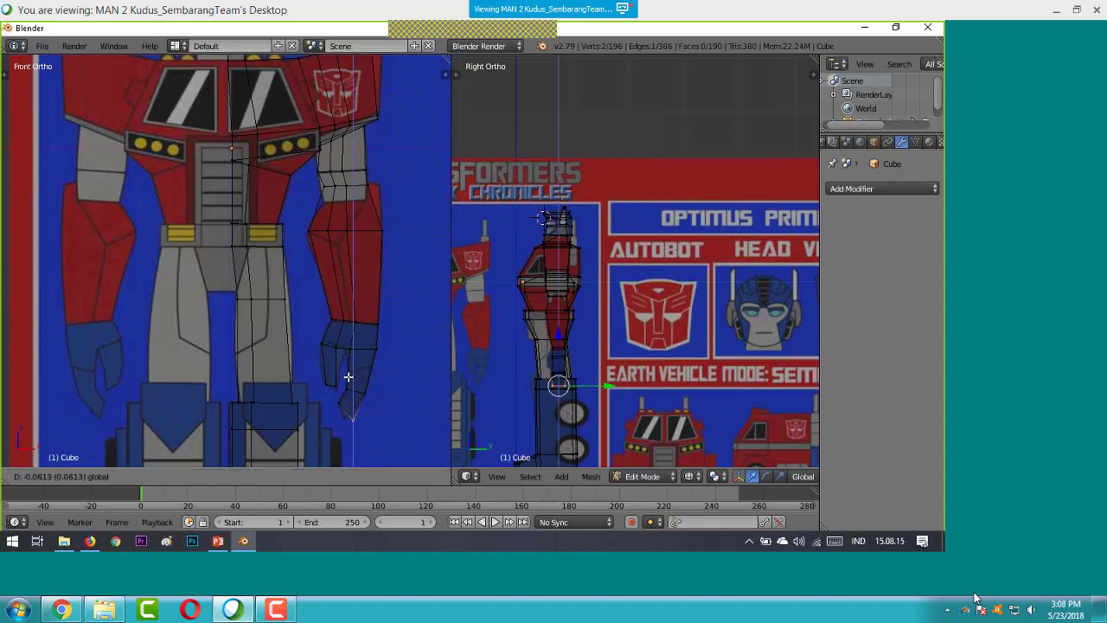
left_click(350, 378)
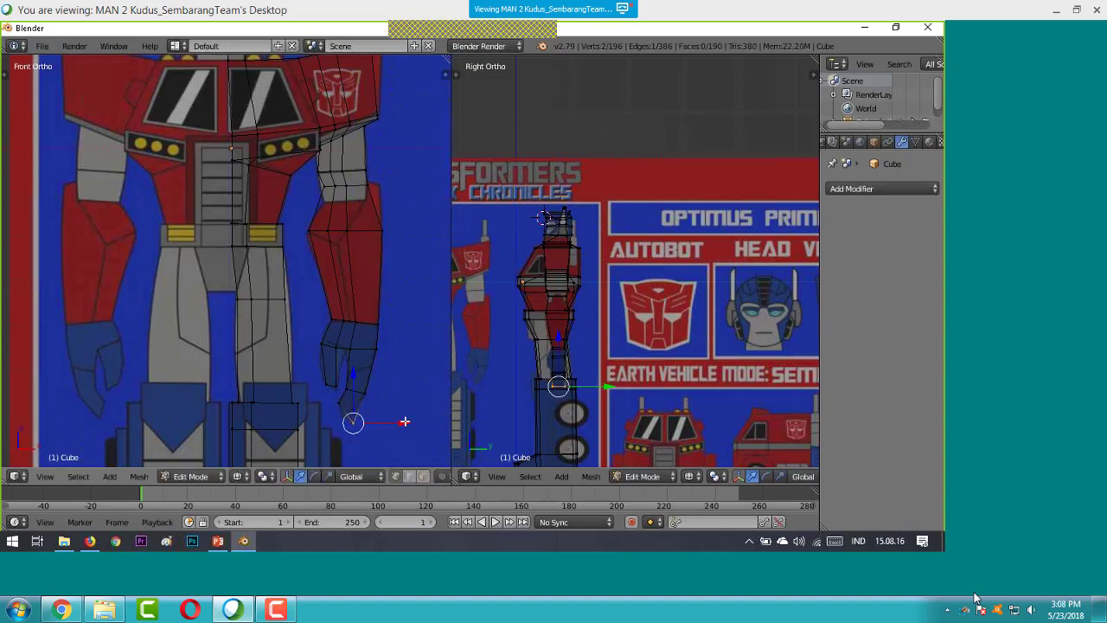
key("g")
key("z")
left_click(346, 371)
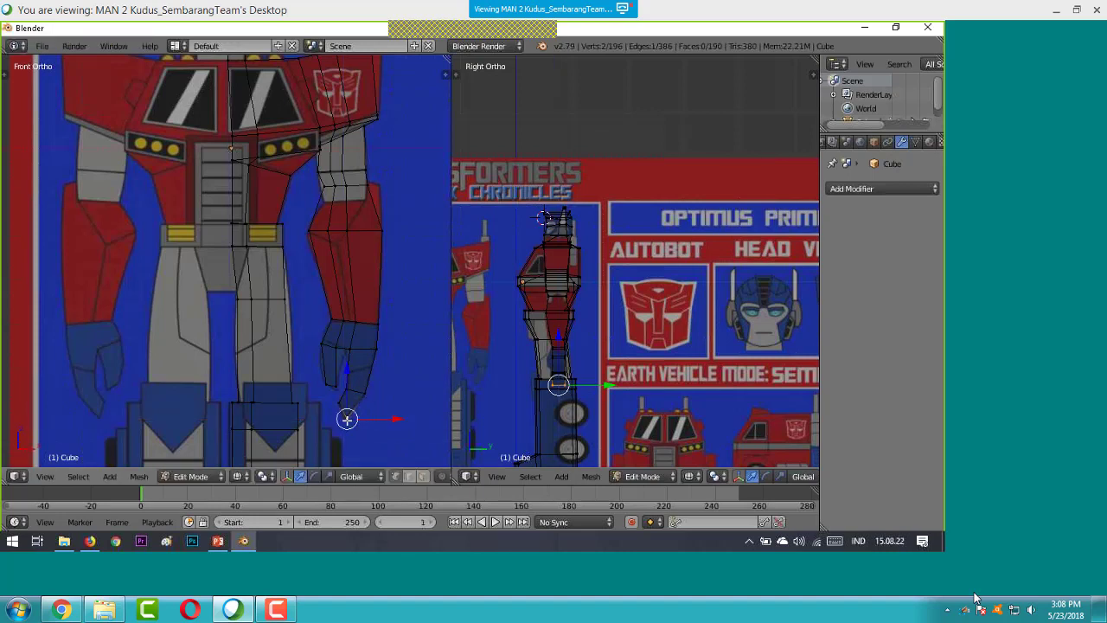
left_click_drag(398, 419, 396, 419)
scroll(366, 400, "up", 2)
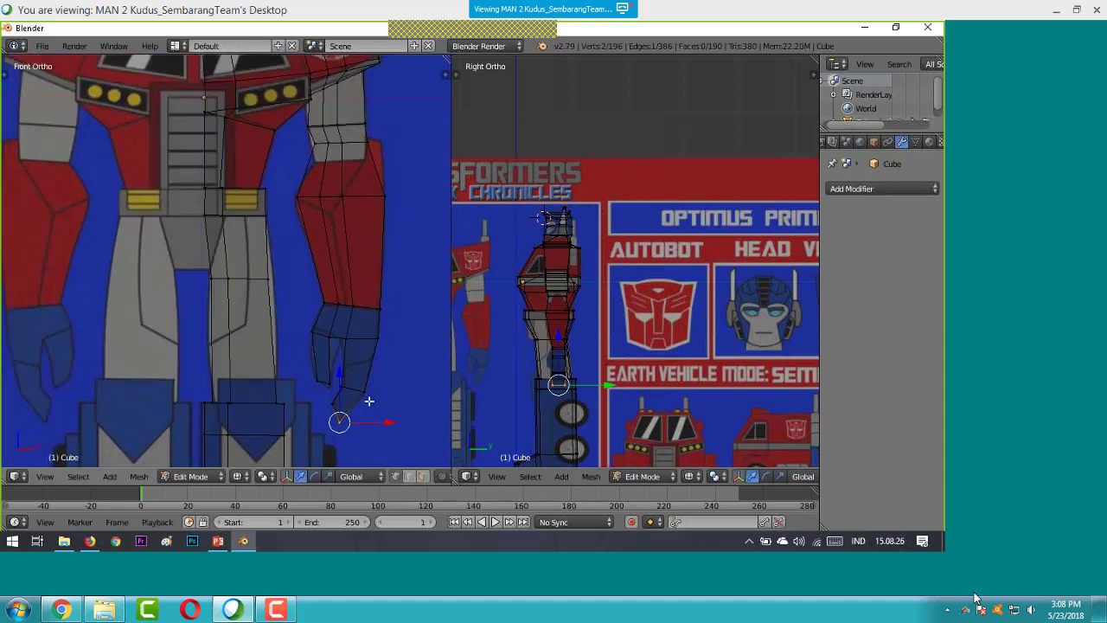
key("a")
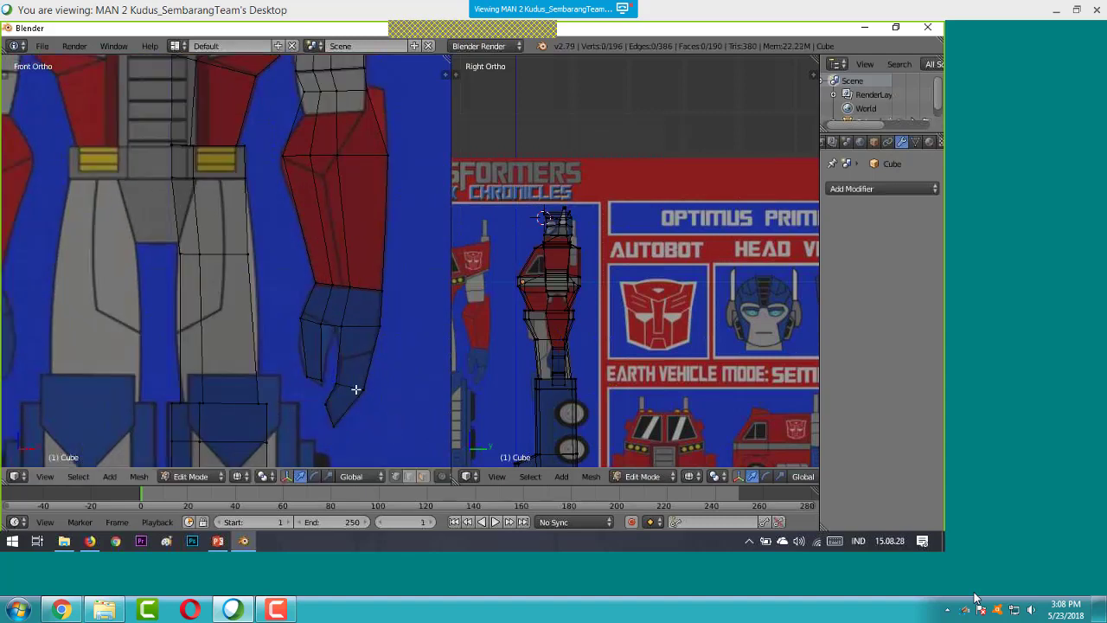
- Move the two vertices at the top of the hand's gap outward and slightly down to match the reference, then clear the selection
right_click(317, 320)
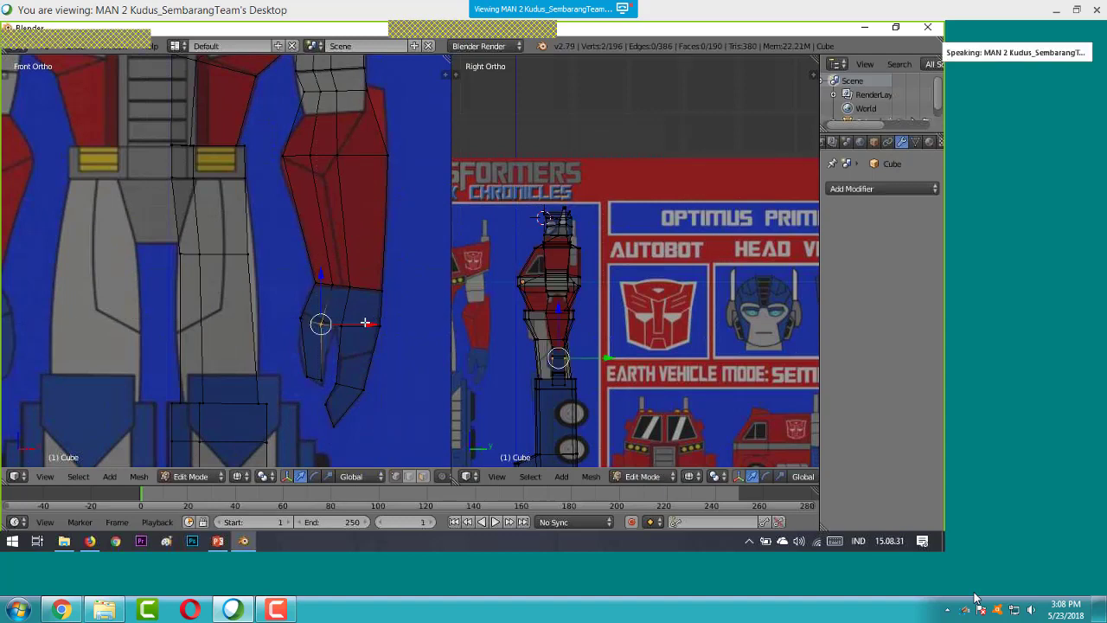
left_click_drag(365, 324, 368, 324)
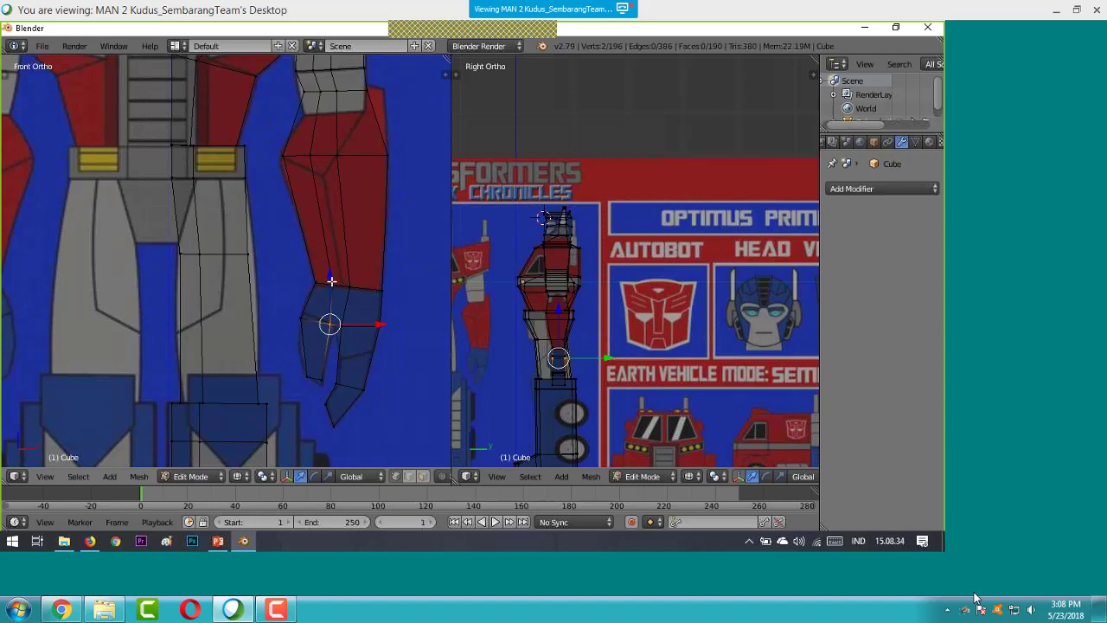
left_click_drag(331, 282, 331, 288)
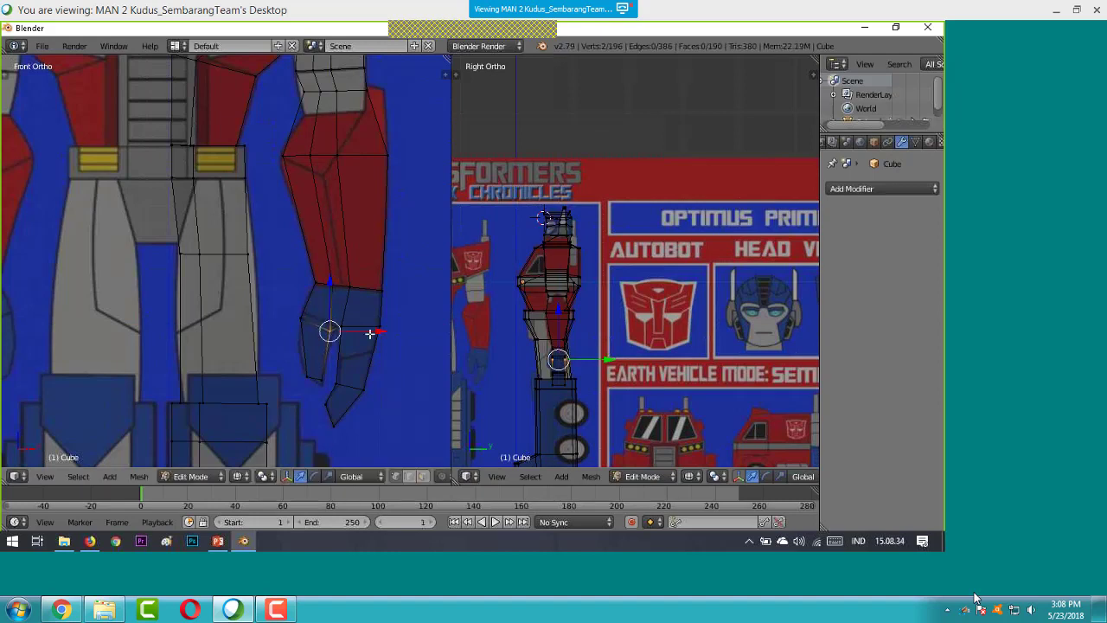
left_click_drag(371, 329, 363, 346)
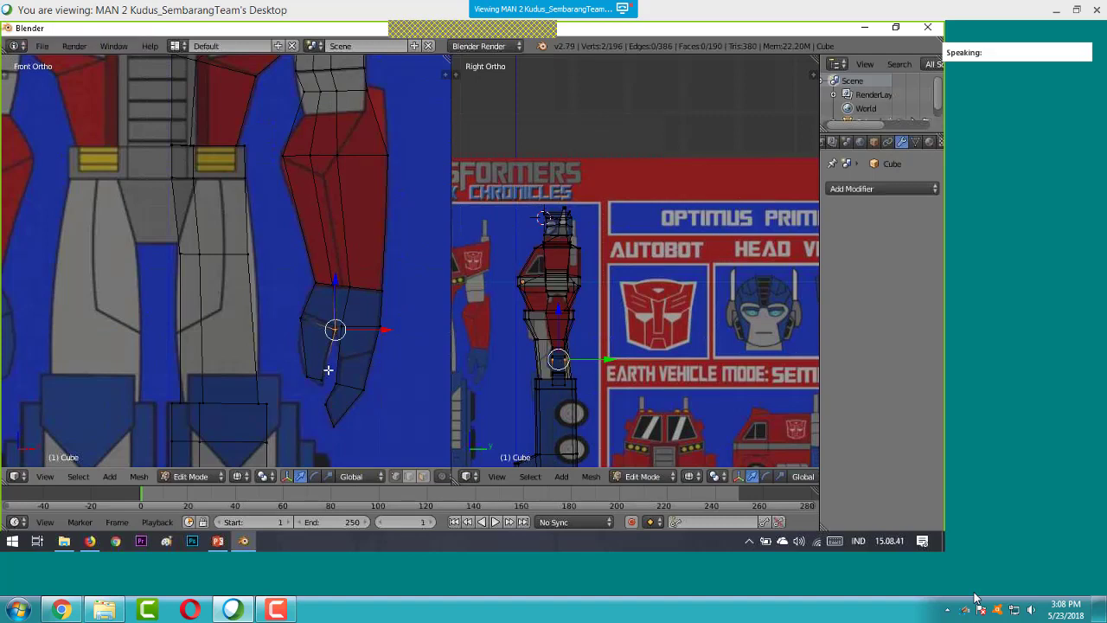
key("a")
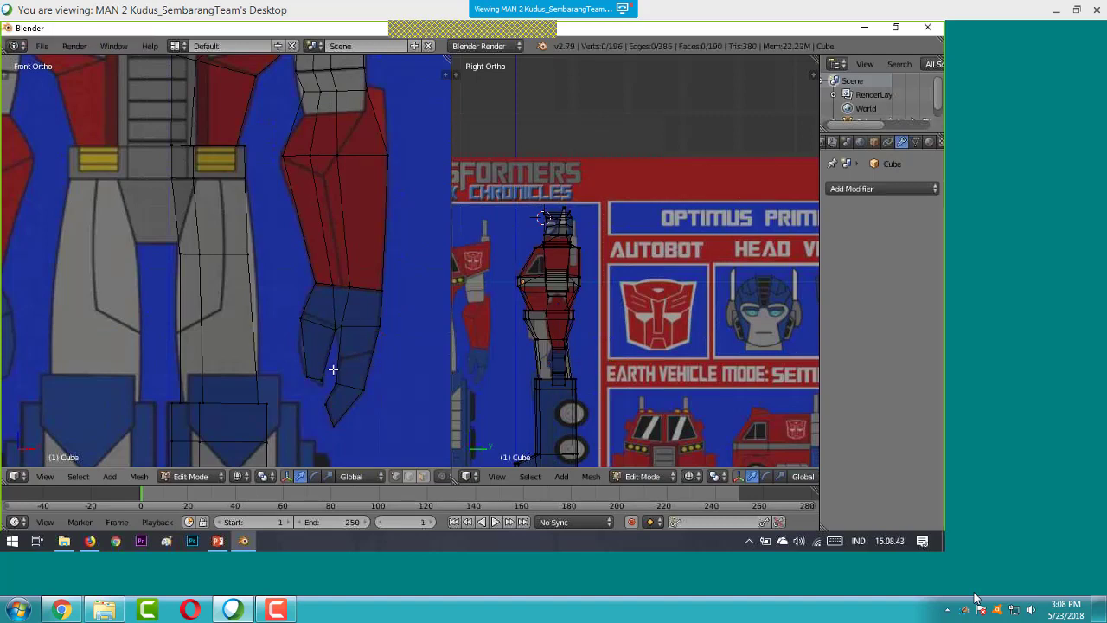
- Add a centred crosswise loop cut around the hand's inner finger
key("ctrl+r")
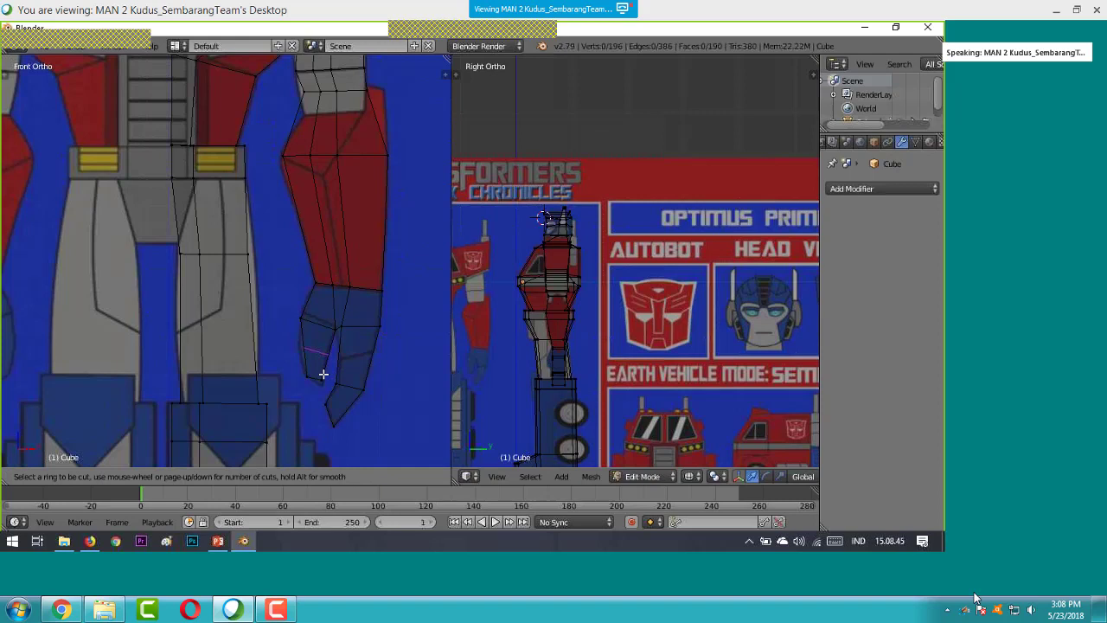
left_click(322, 373)
right_click(323, 373)
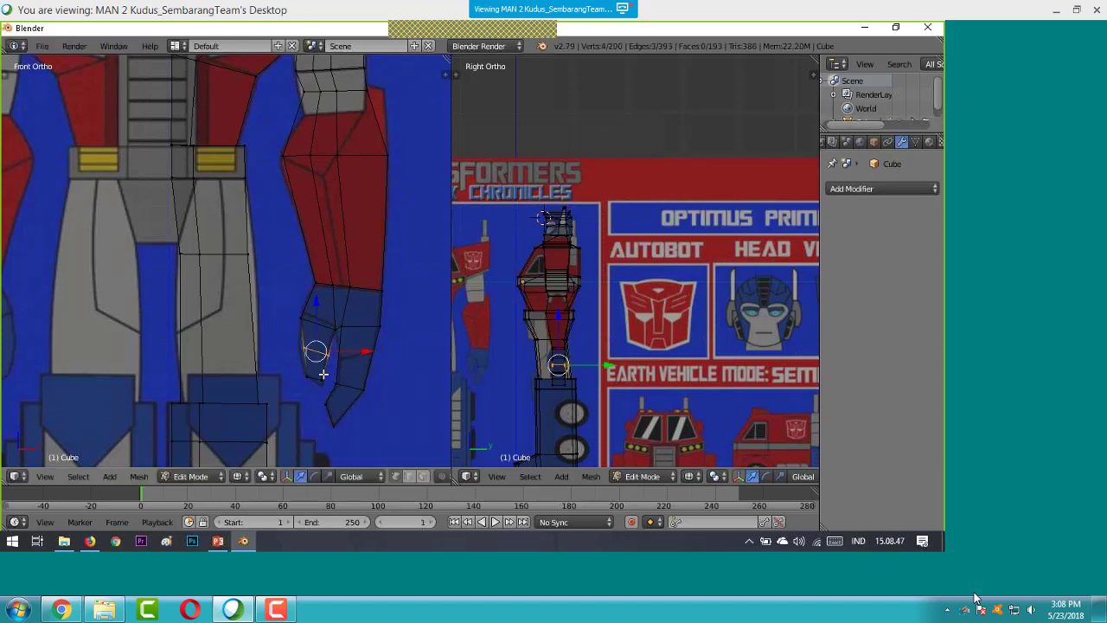
- Select the two vertices where the new finger loop meets the inner edge, move them about -0.0196 along X, and clear the selection
key("b")
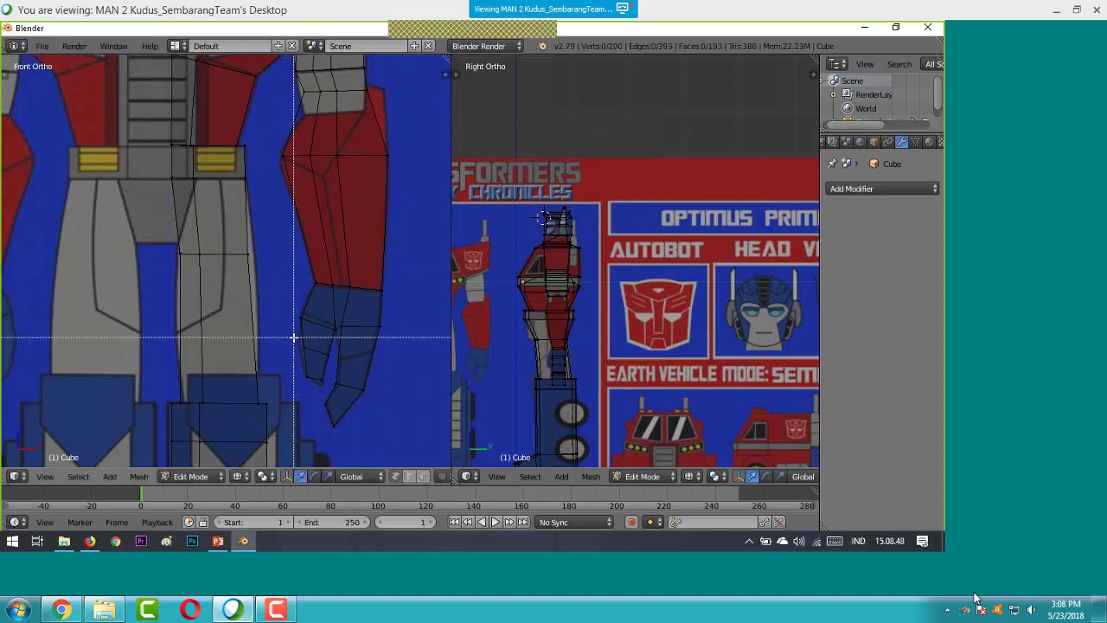
left_click_drag(294, 337, 317, 357)
key("g")
key("x")
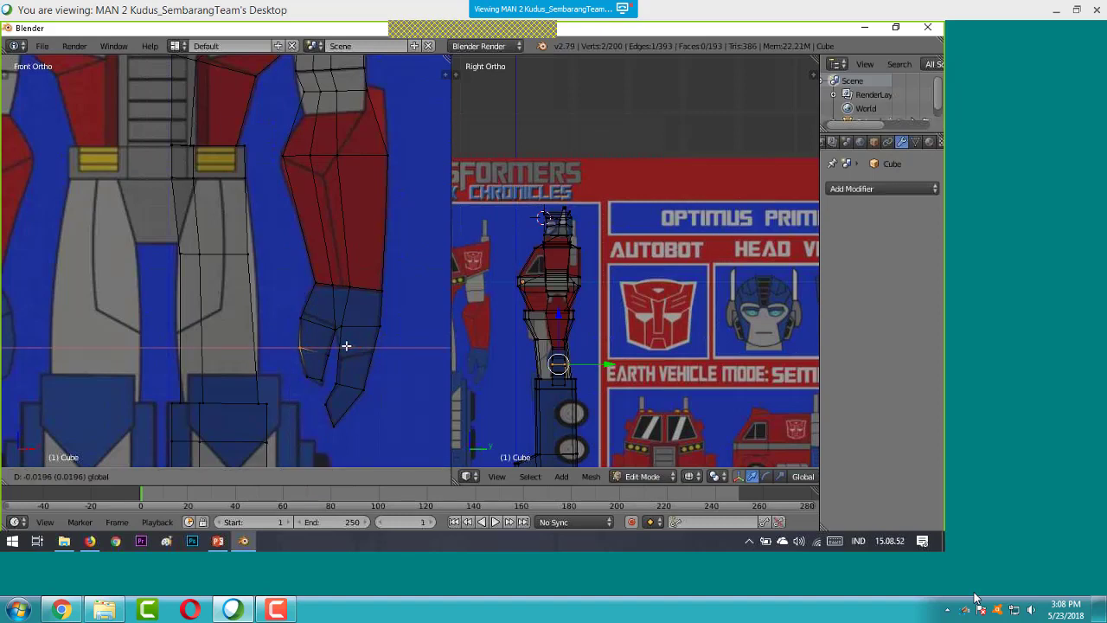
left_click(346, 346)
key("a")
key("b")
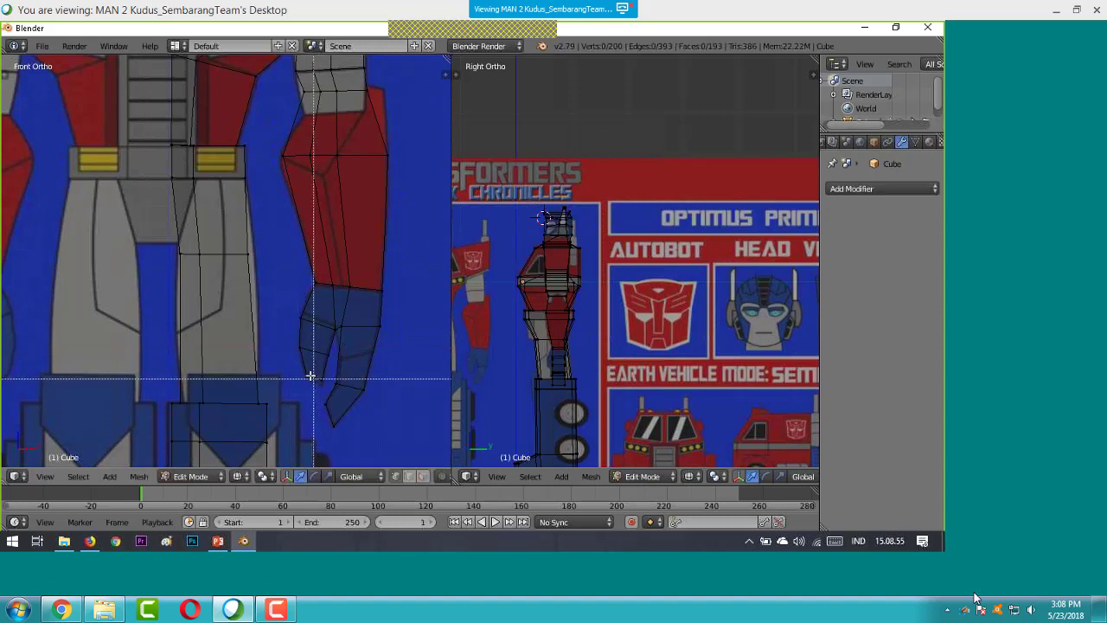
left_click_drag(311, 375, 333, 387)
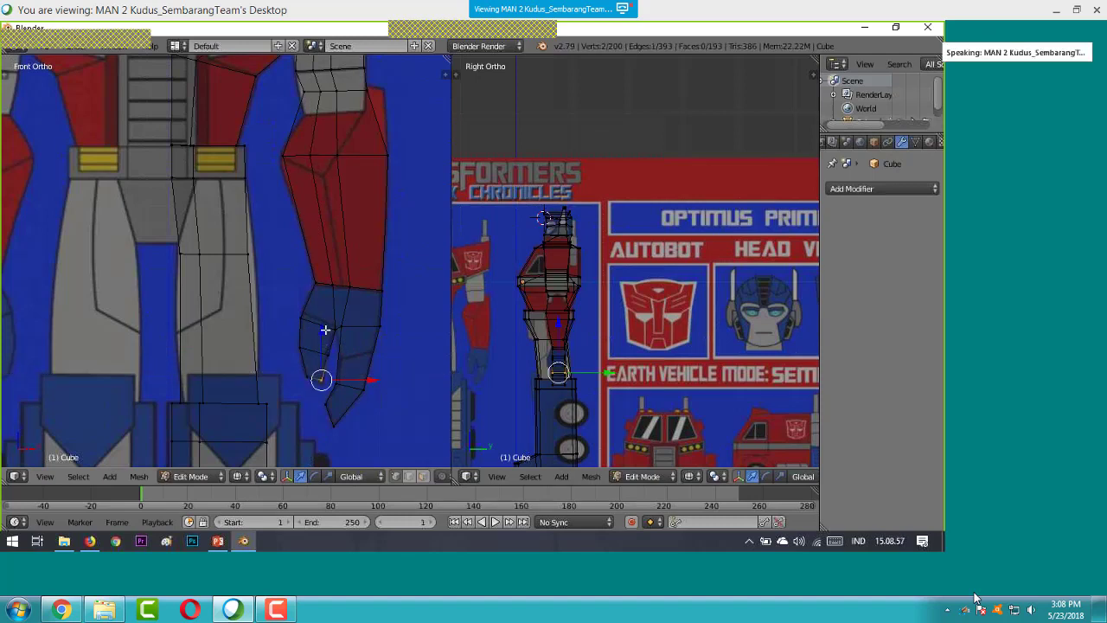
key("g")
key("z")
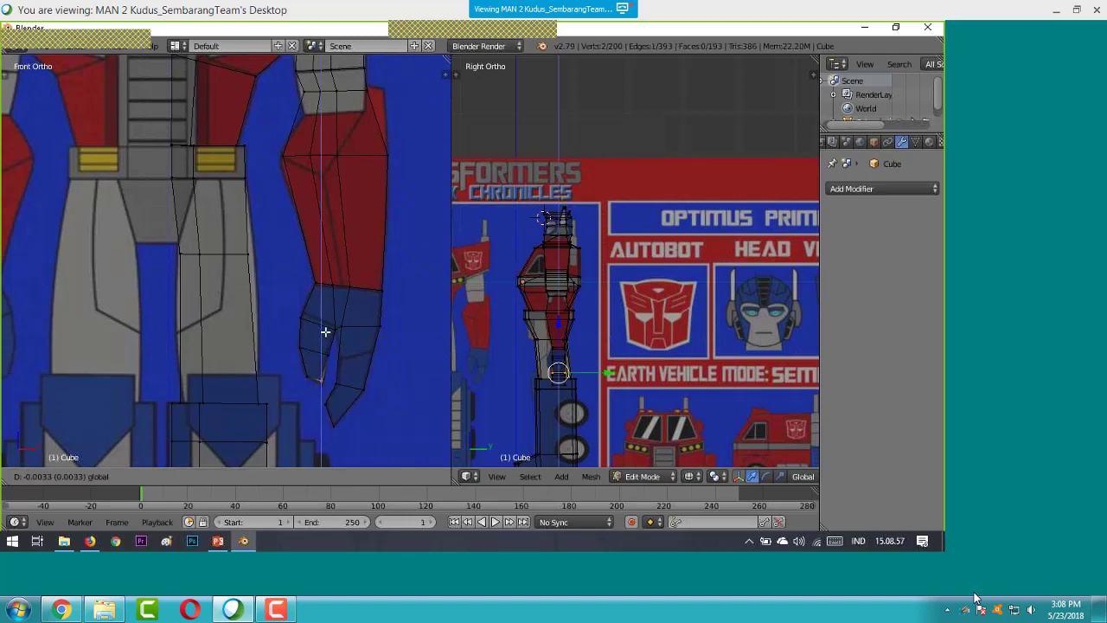
right_click(326, 332)
key("a")
- Examine how the arm and hand mesh line up with the side reference
scroll(412, 337, "down", 2)
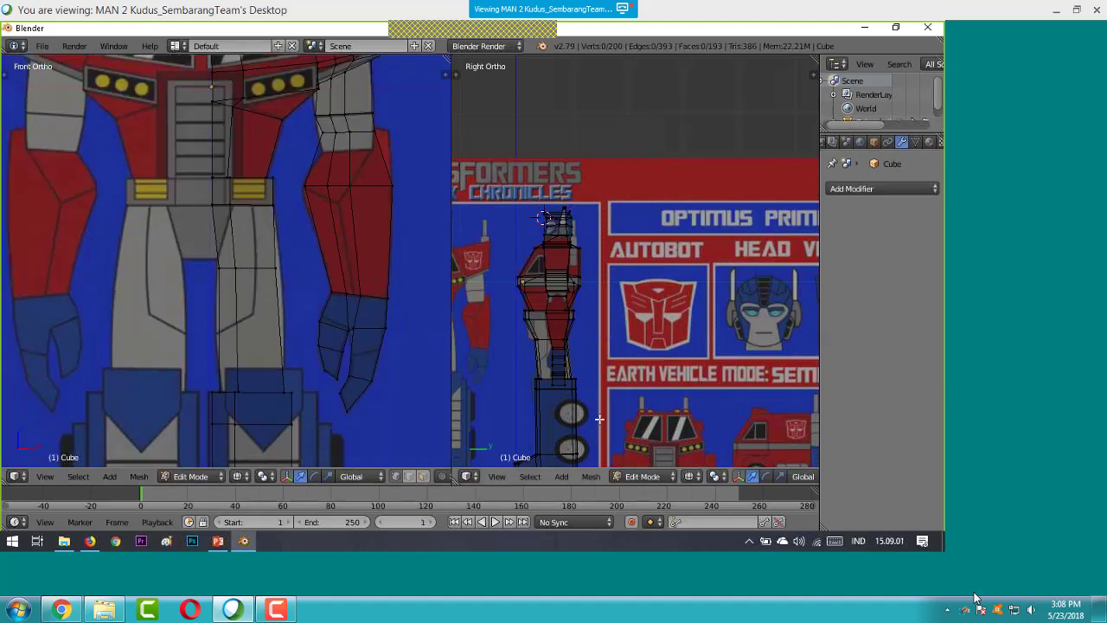
scroll(600, 418, "up", 1)
scroll(599, 418, "up", 4)
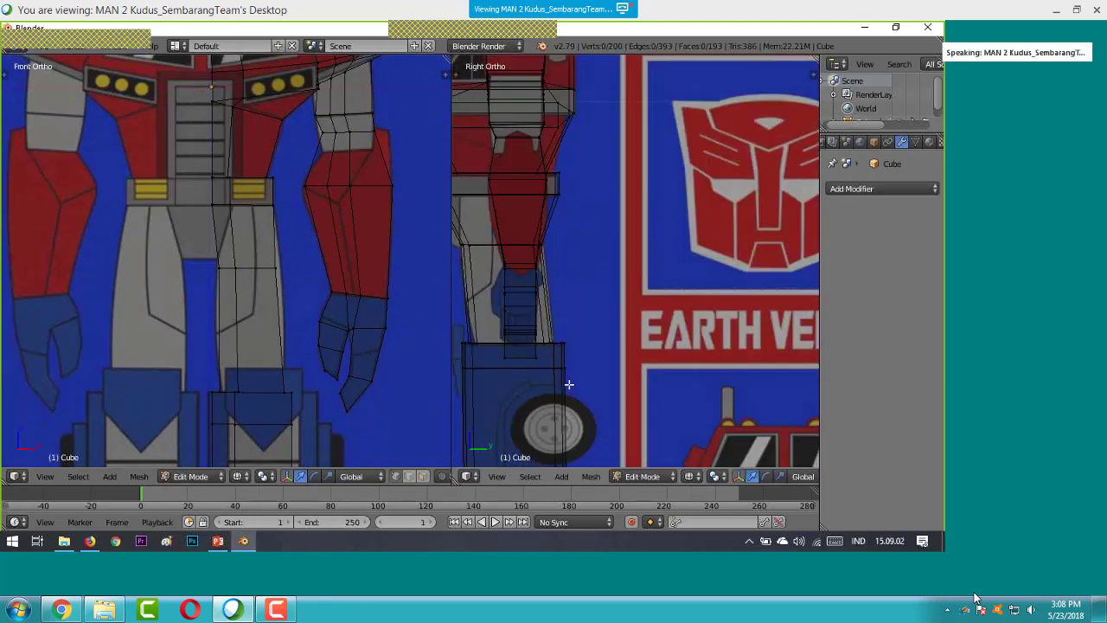
scroll(570, 383, "up", 1)
scroll(569, 383, "up", 1)
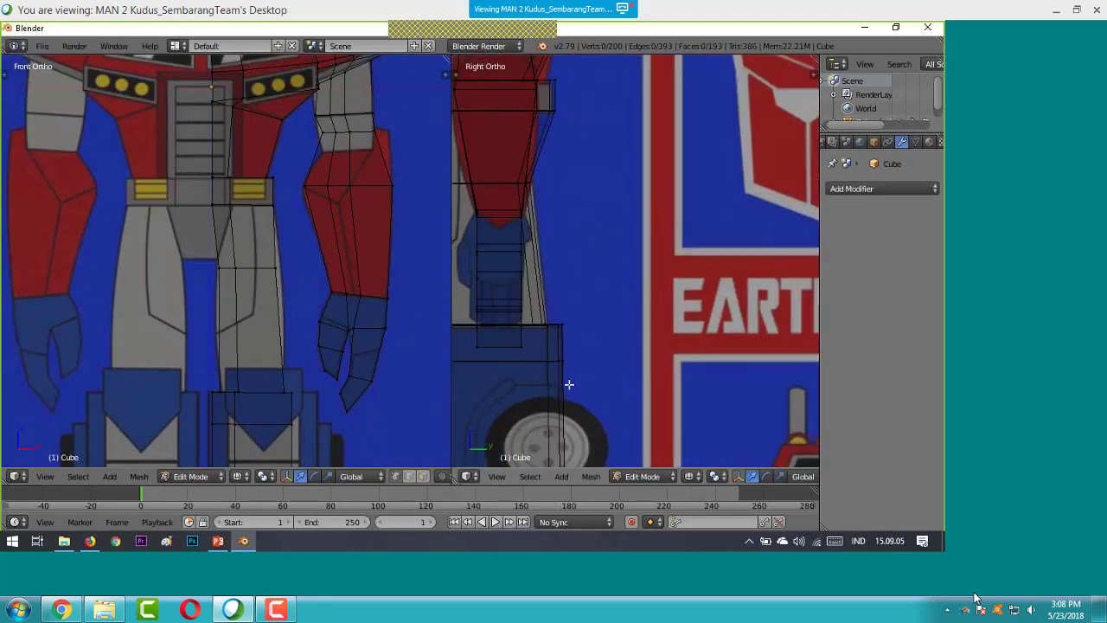
scroll(570, 383, "down", 1)
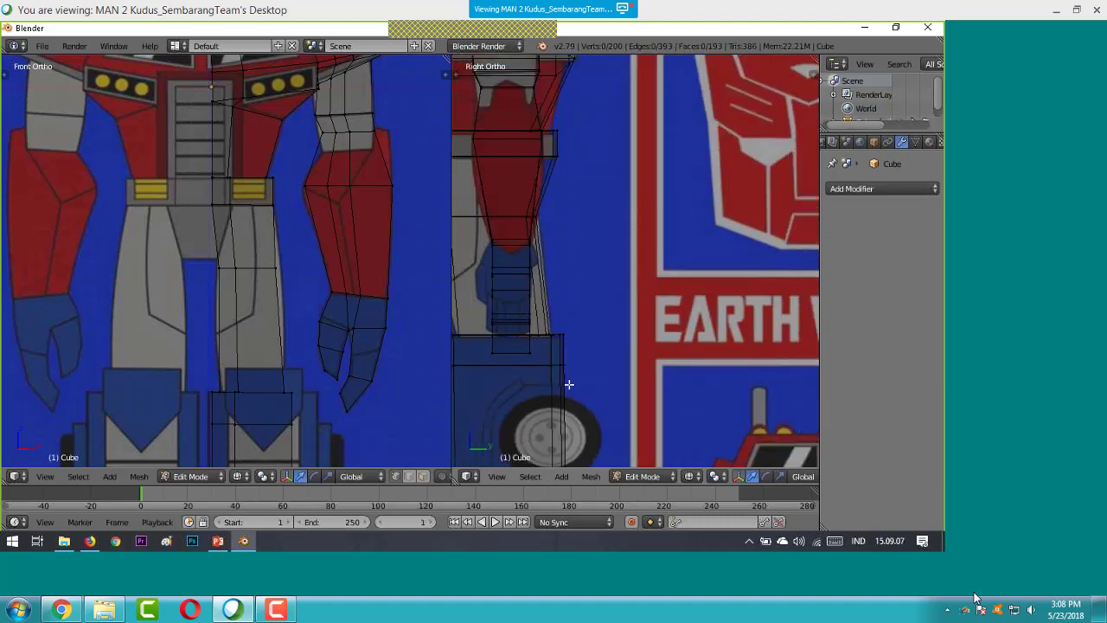
scroll(569, 383, "up", 1)
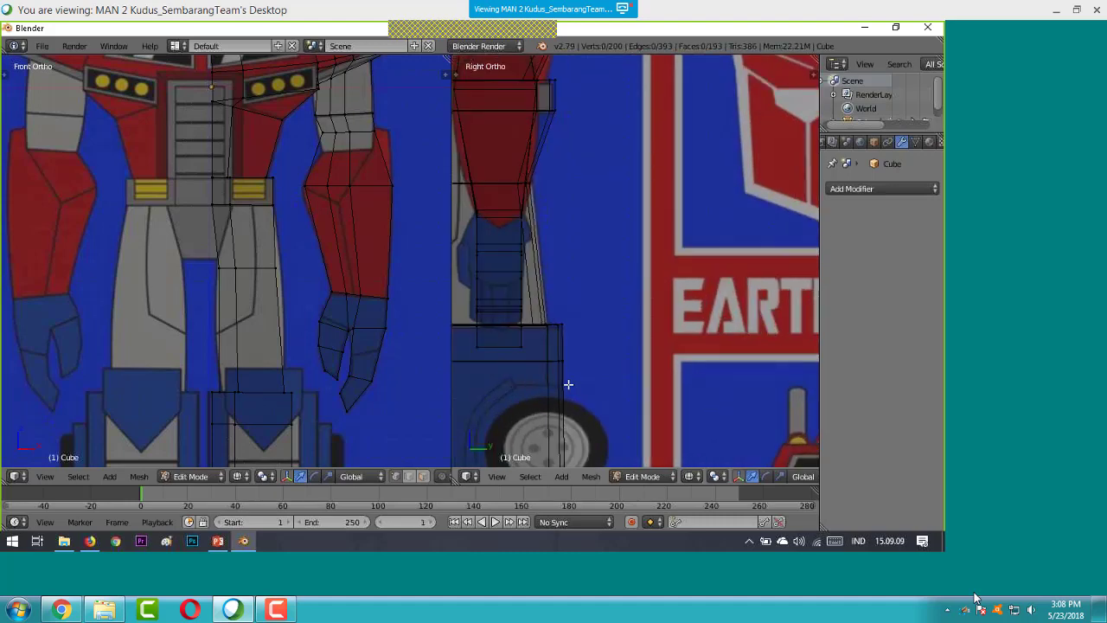
- Switch the side viewport to solid shading and inspect the half robot's volume from several angles
middle_click_drag(408, 388, 656, 345)
key("z")
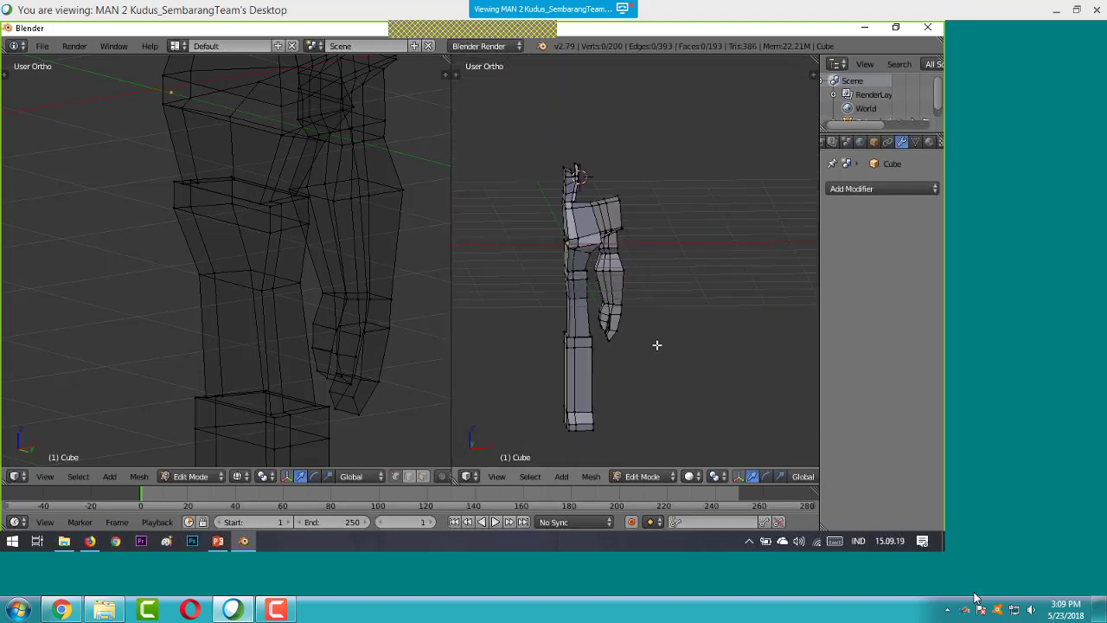
middle_click_drag(656, 345, 704, 331)
scroll(702, 331, "up", 2)
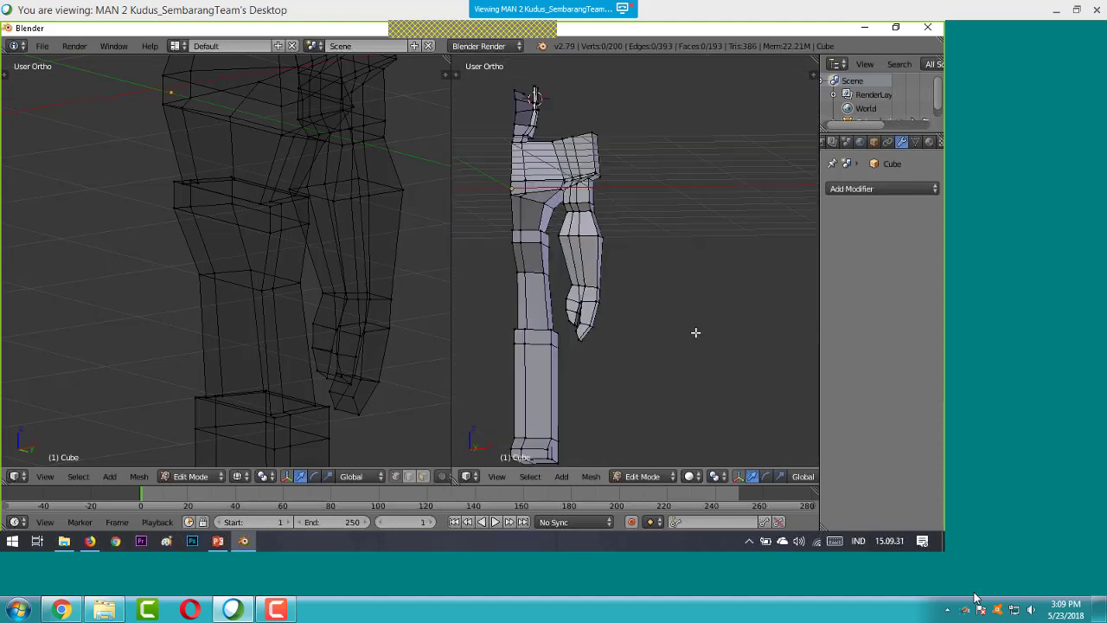
scroll(696, 332, "up", 2)
scroll(675, 285, "down", 2)
mouse_move(640, 217)
middle_mouse_down()
mouse_move(648, 235)
mouse_move(684, 246)
mouse_move(603, 198)
mouse_move(626, 201)
middle_mouse_up()
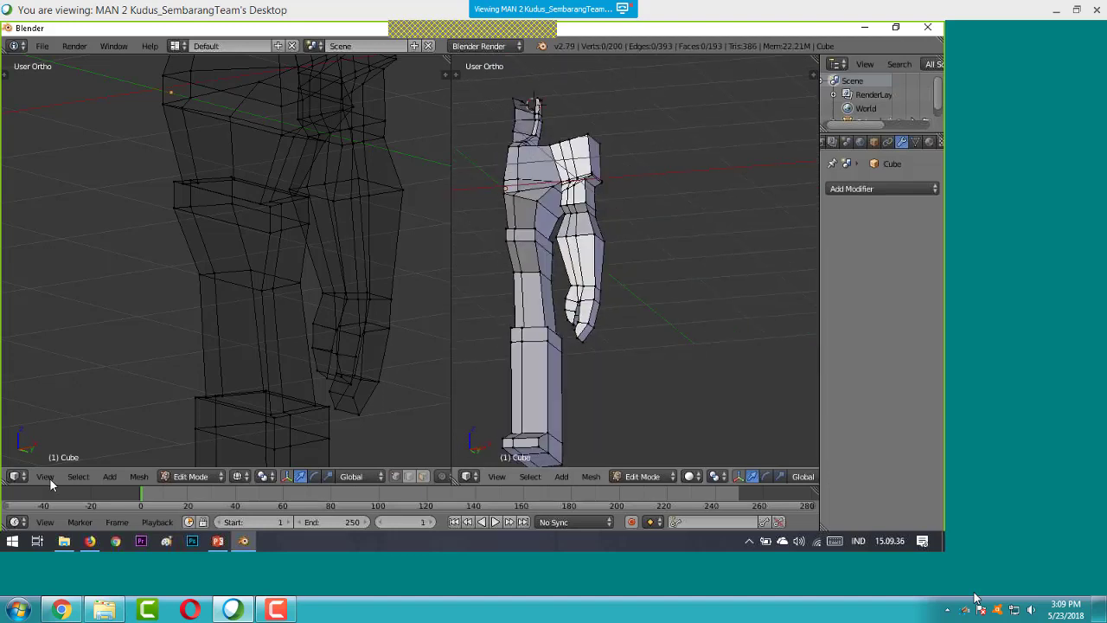
- Restore the wireframe viewport to the front view and the solid-shaded viewport to the right view
left_click(45, 477)
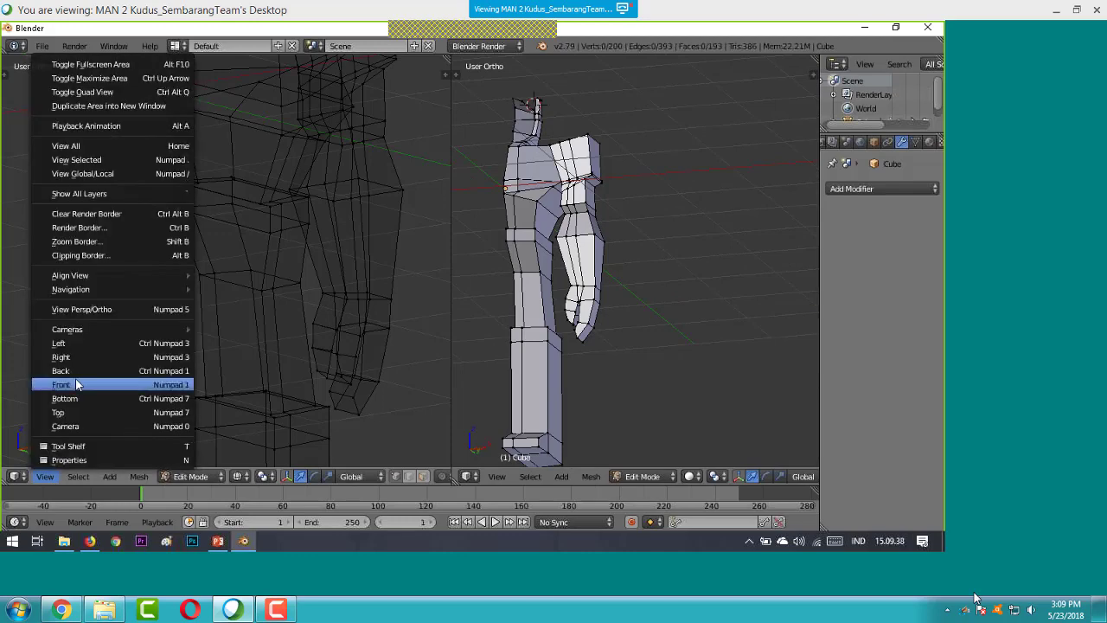
left_click(77, 384)
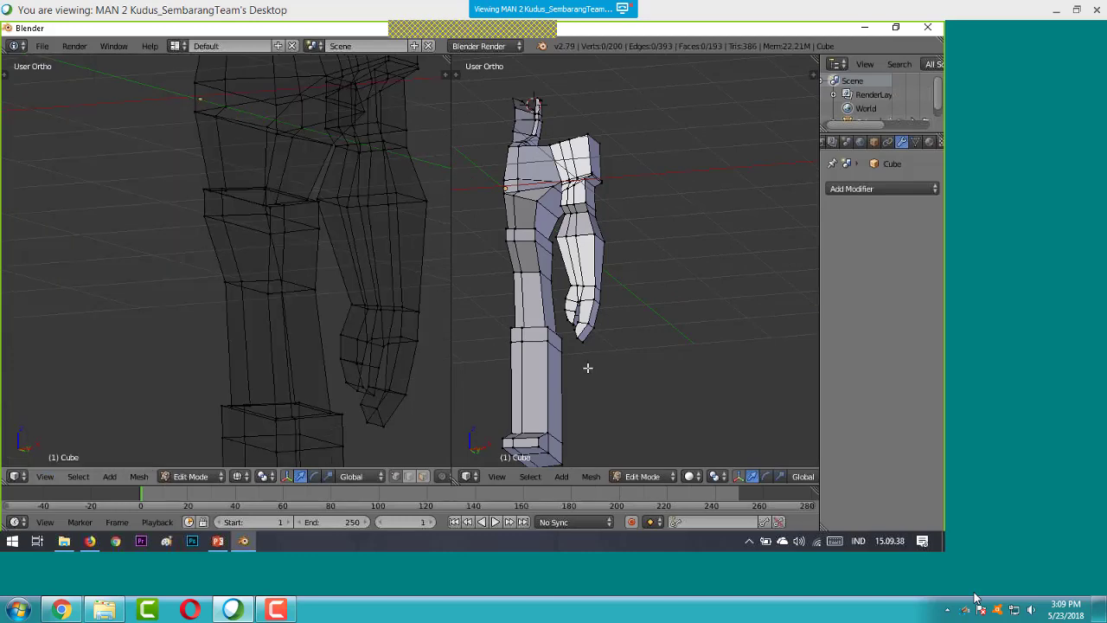
left_click(497, 477)
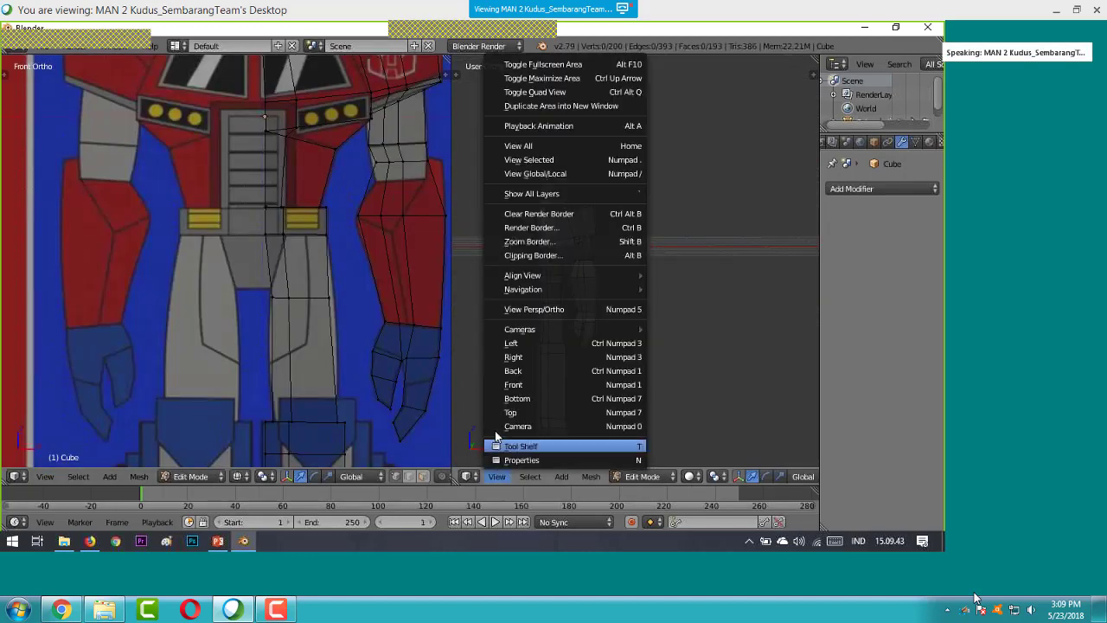
left_click(519, 357)
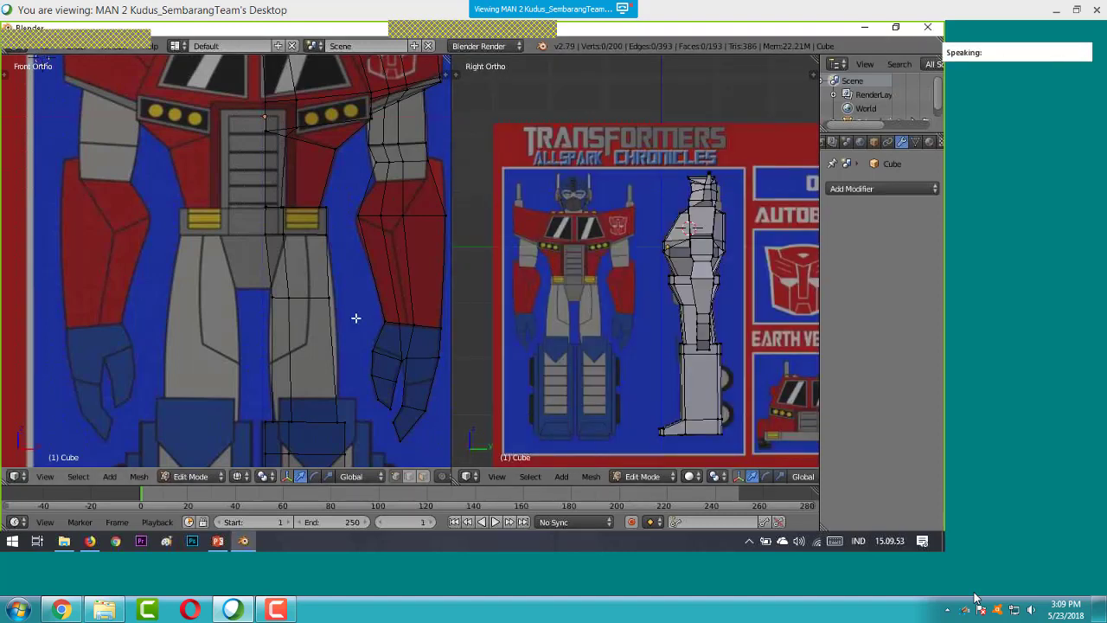
left_click(304, 317)
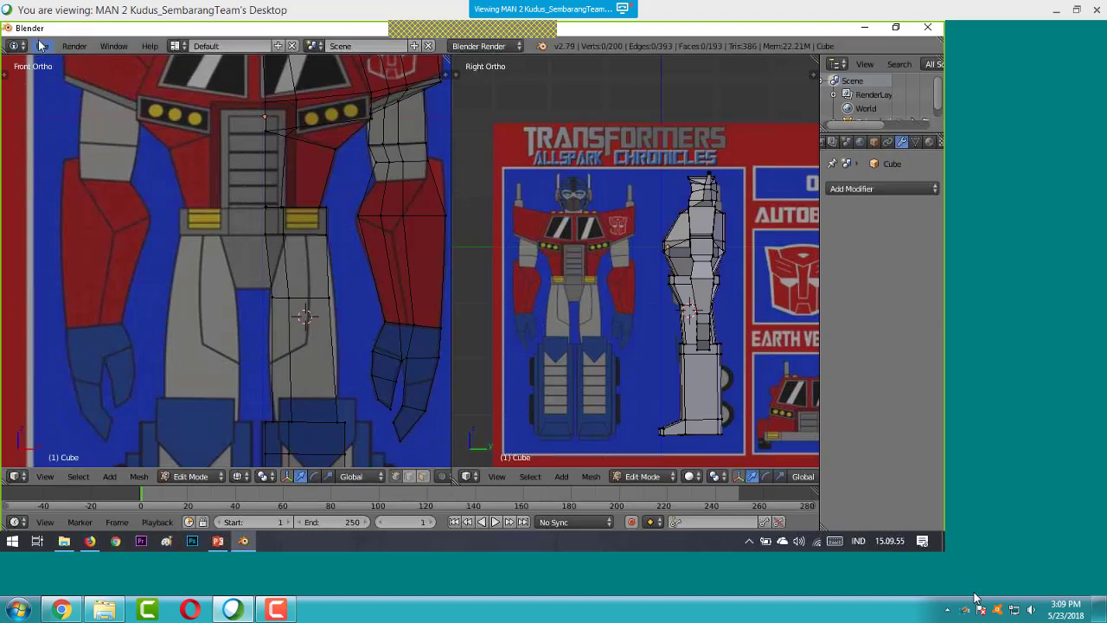
- Save the project as a new file named "A HALF ROBOT" in the 3D folder
left_click(43, 46)
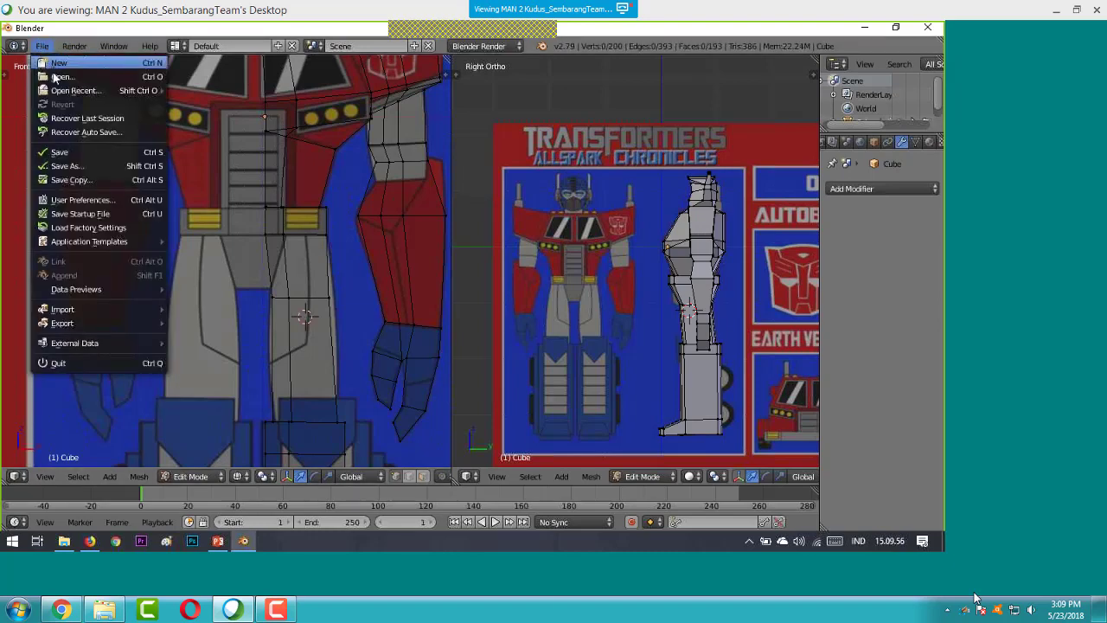
left_click(65, 165)
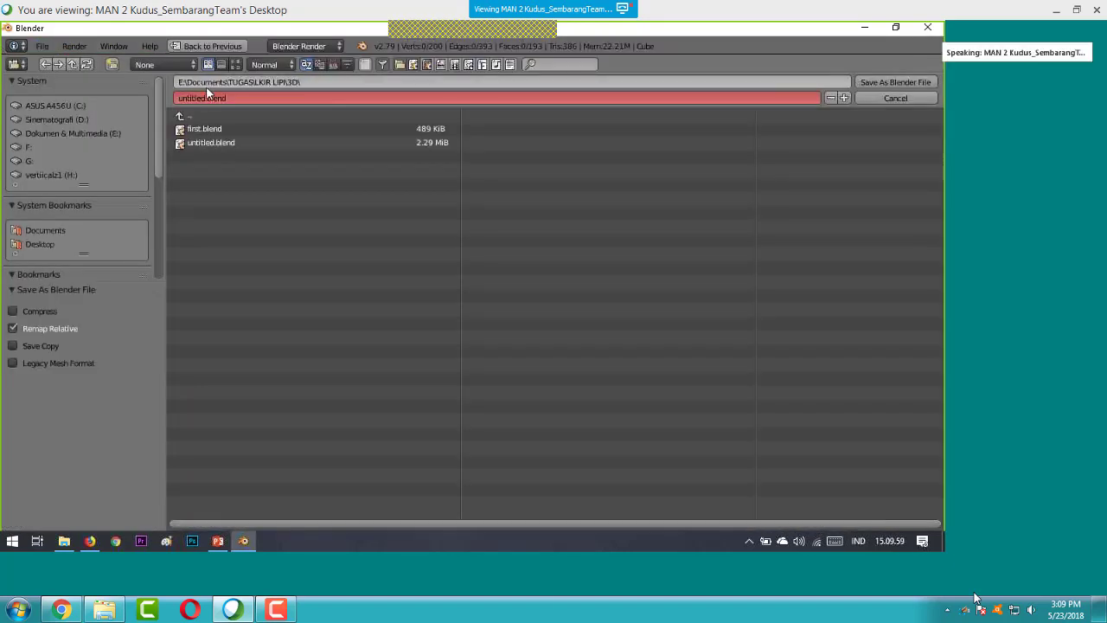
left_click(203, 98)
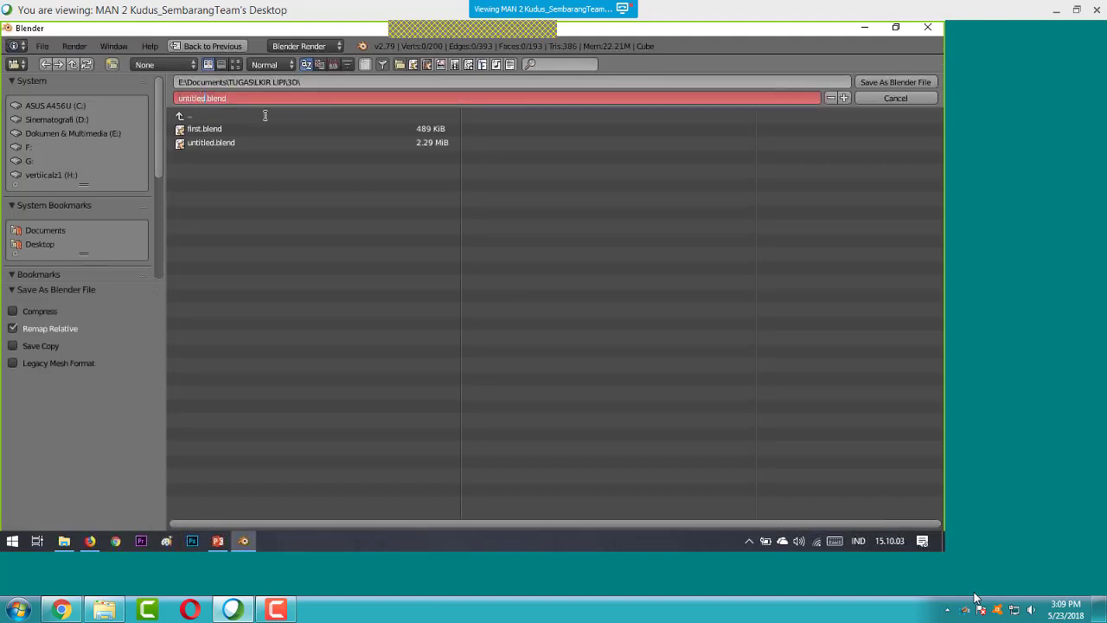
key("BackSpace")
key("BackSpace")
key("BackSpace")
key("BackSpace")
key("BackSpace")
key("BackSpace")
key("BackSpace")
key("BackSpace")
type("A HALF ROBOT")
left_click(900, 82)
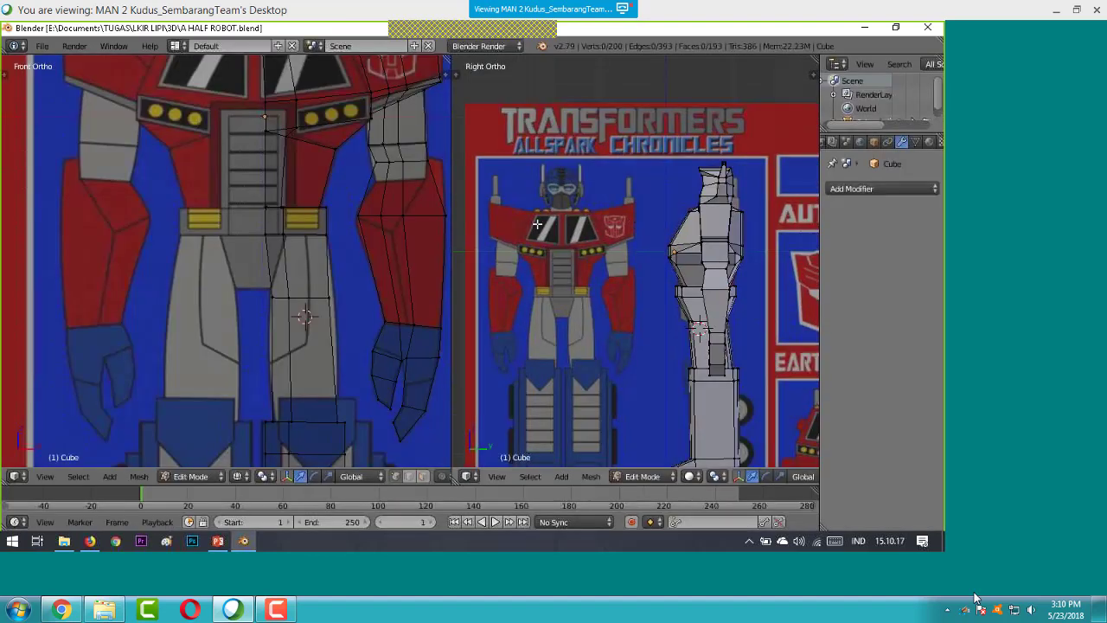
- Switch the front viewport to solid shading to show the half robot's surfaces over the reference
key("z")
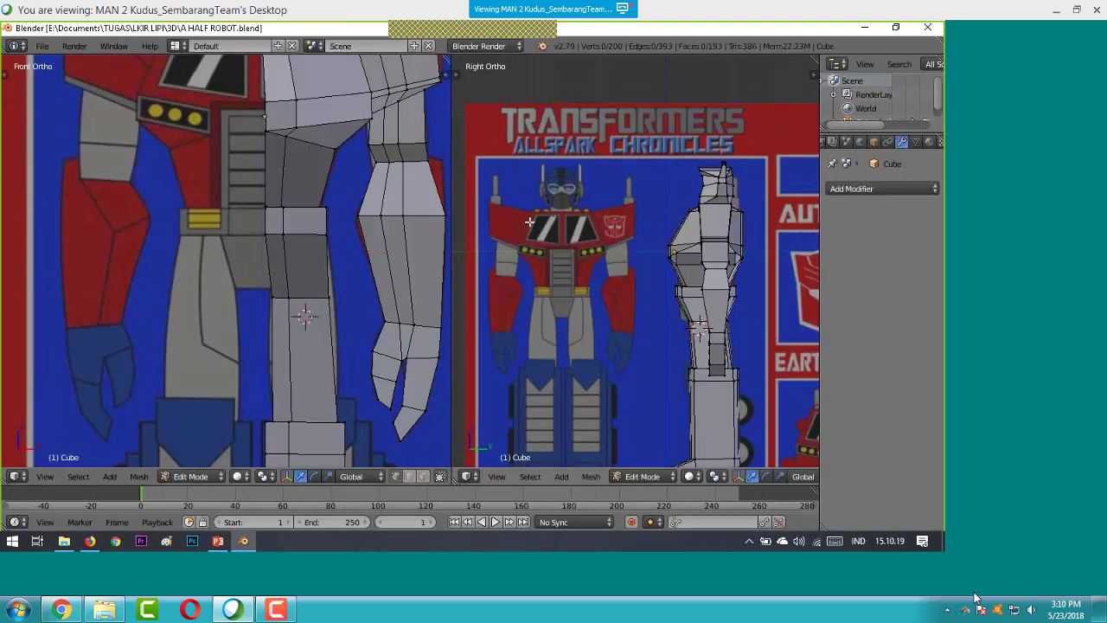
scroll(529, 223, "down", 6)
scroll(529, 222, "up", 4)
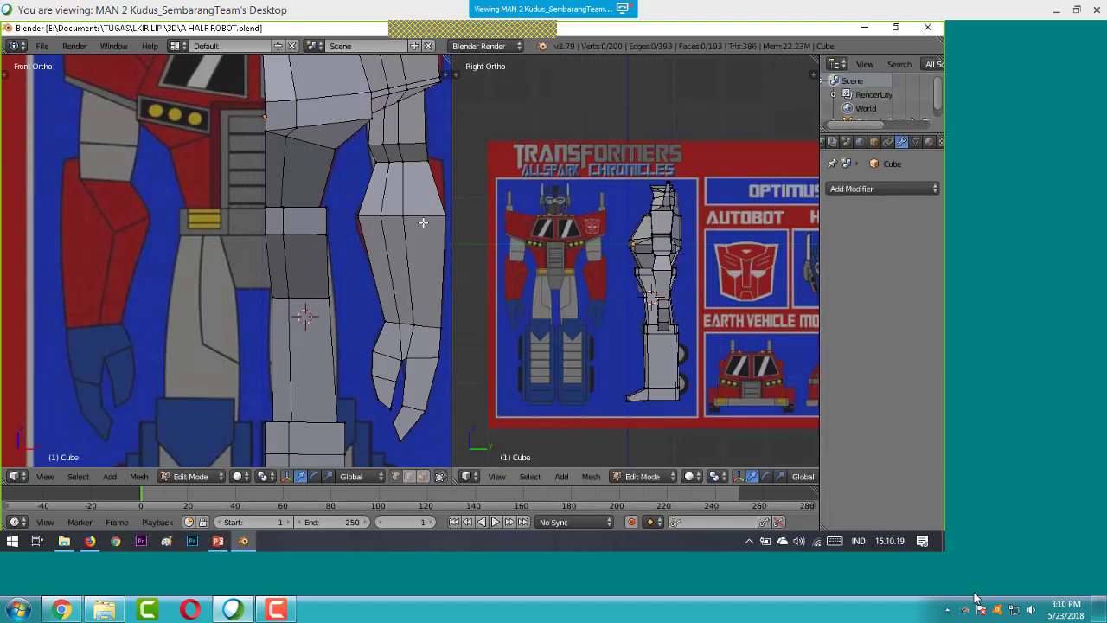
scroll(423, 222, "down", 8)
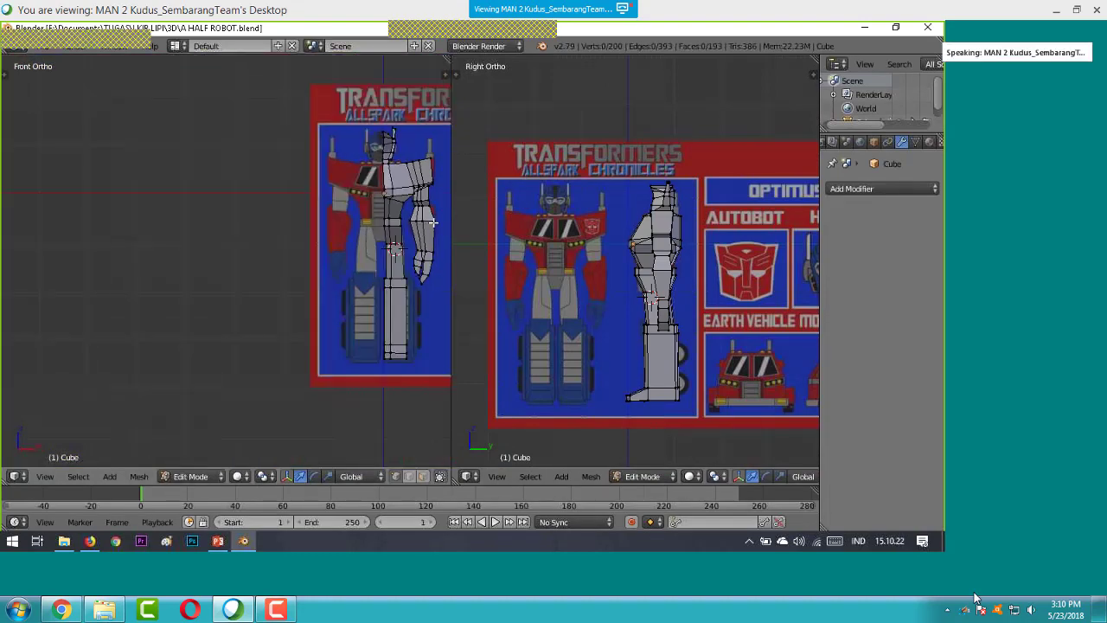
scroll(433, 222, "up", 3)
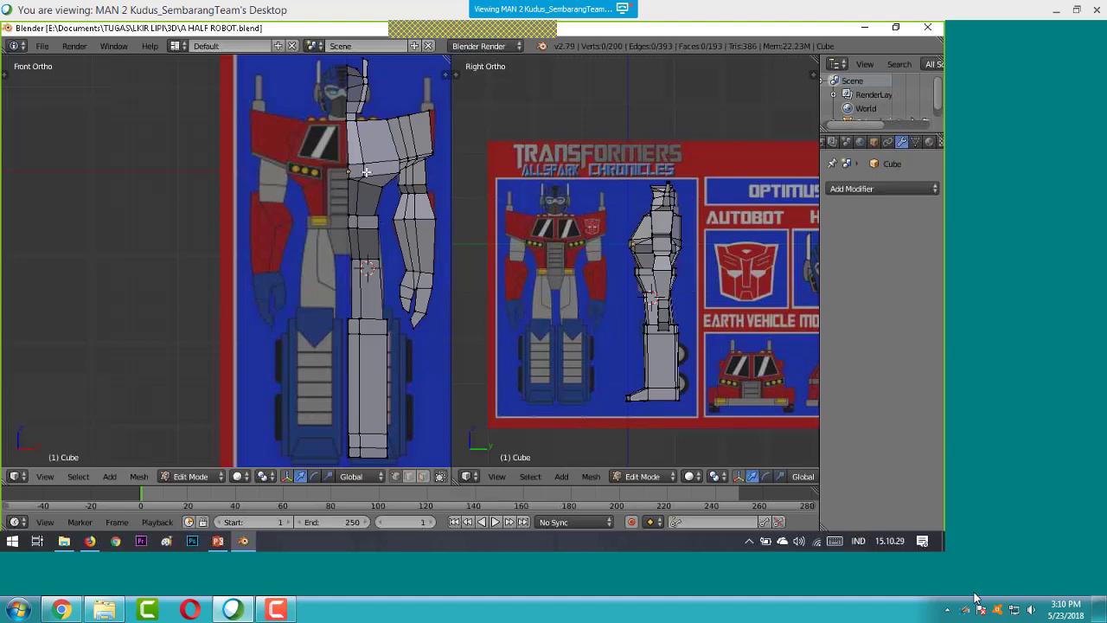
- Select the whole half mesh and add a Mirror modifier across the X axis to complete the robot's other half
key("a")
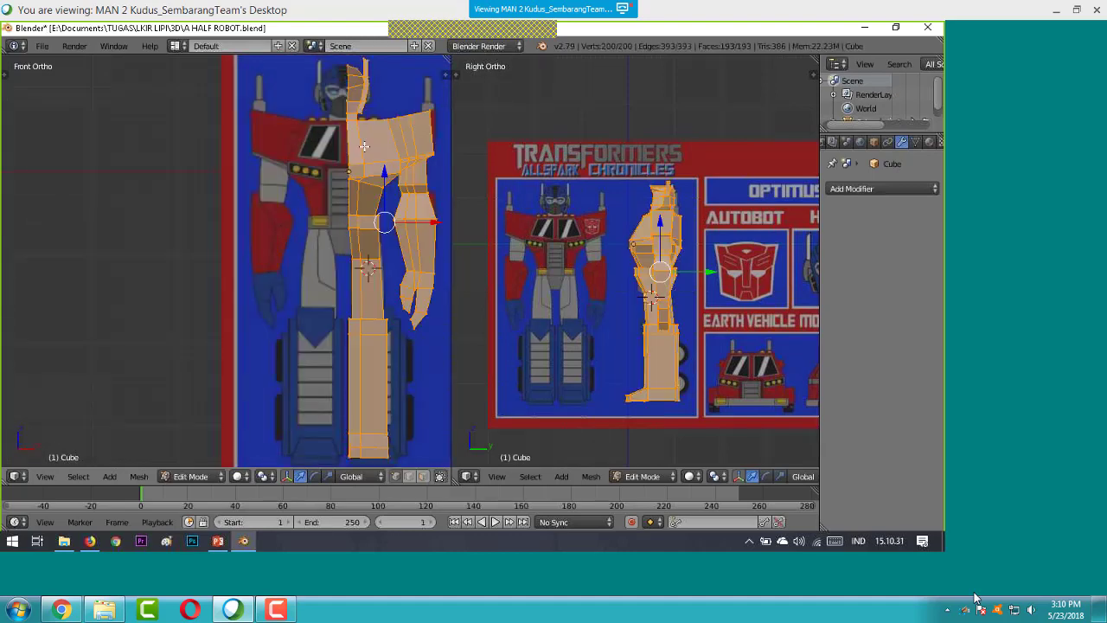
scroll(364, 146, "down", 2)
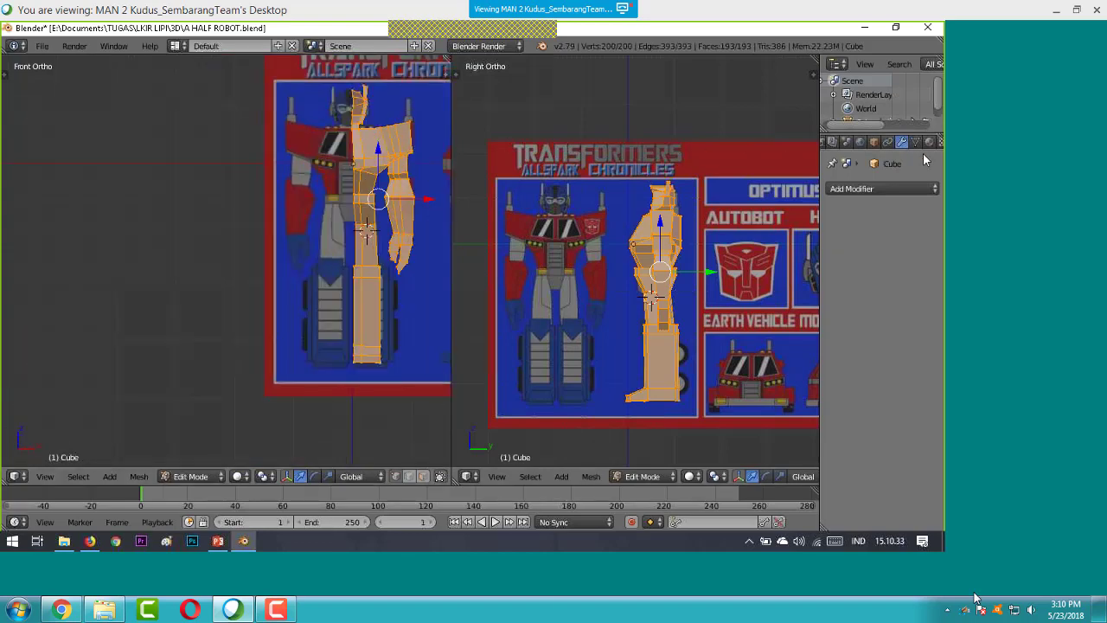
left_click(876, 188)
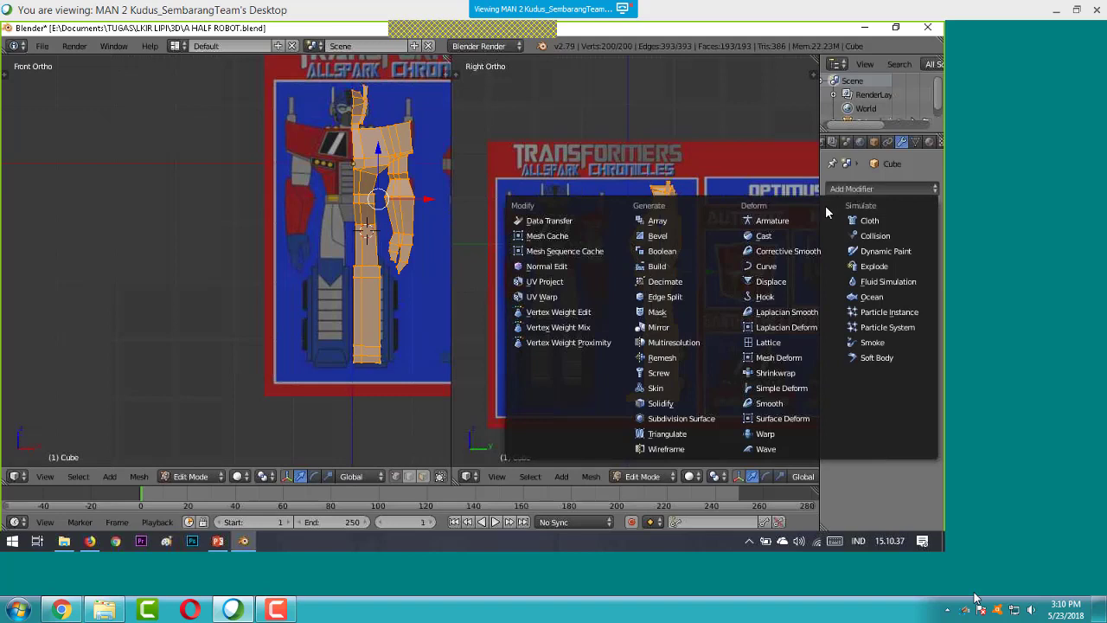
left_click(670, 327)
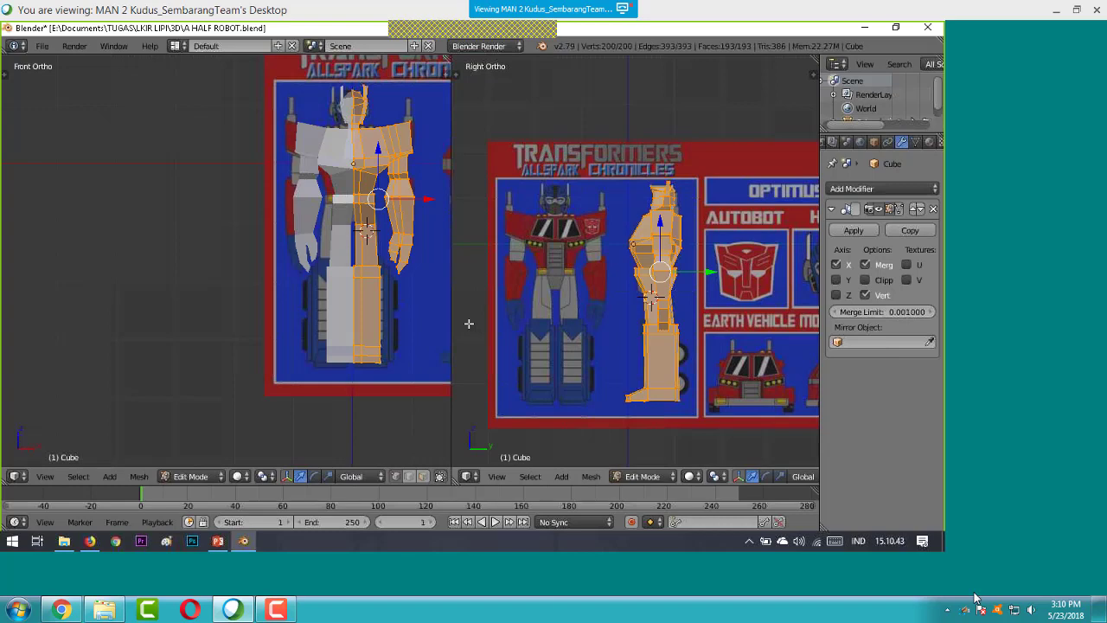
scroll(469, 323, "down", 1)
scroll(469, 324, "up", 2)
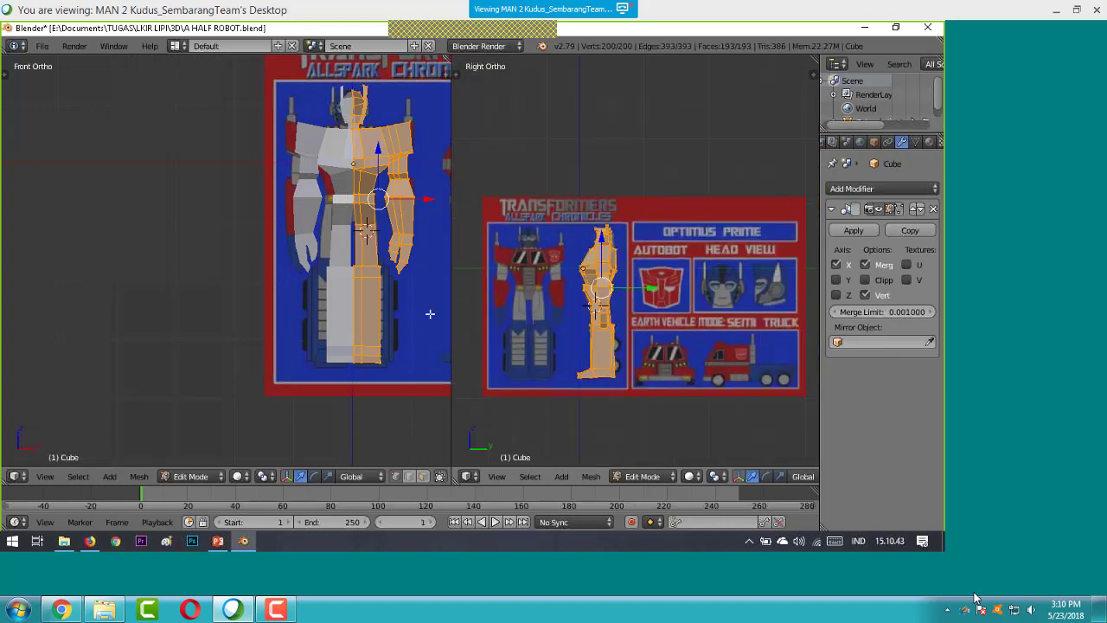
scroll(429, 314, "up", 1)
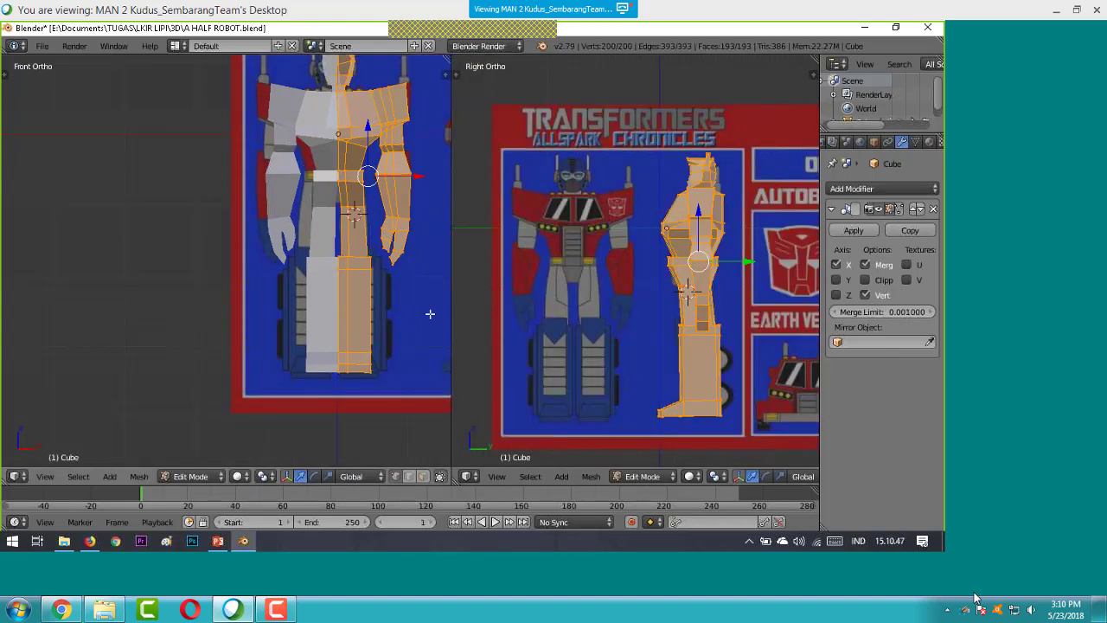
- Clear the mesh selection and switch to Object Mode to check the mirrored robot against the front reference
key("a")
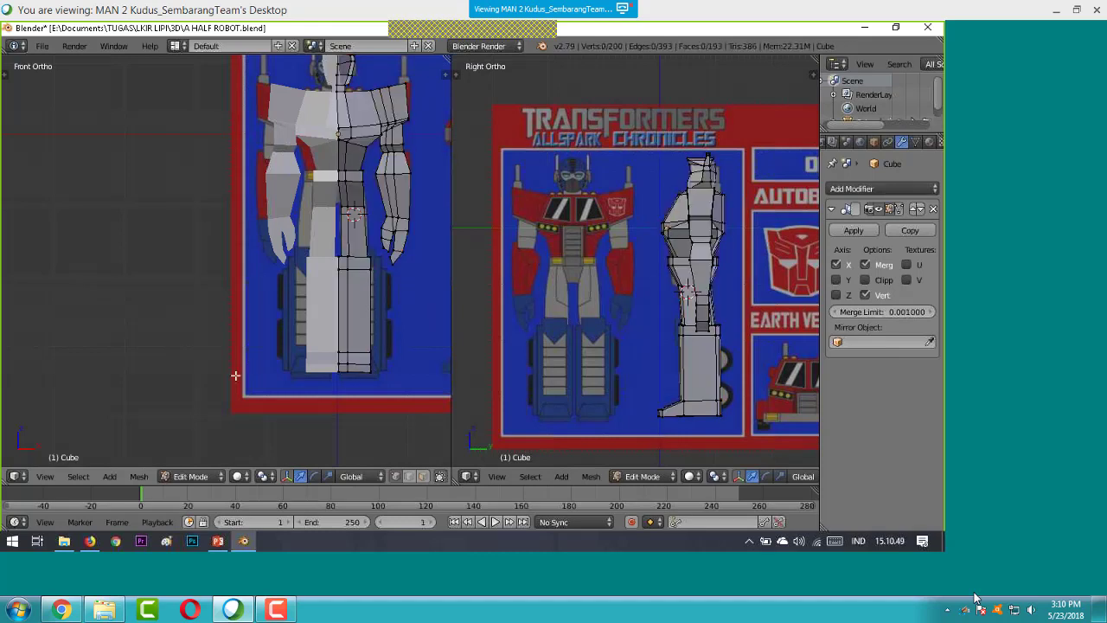
left_click(186, 476)
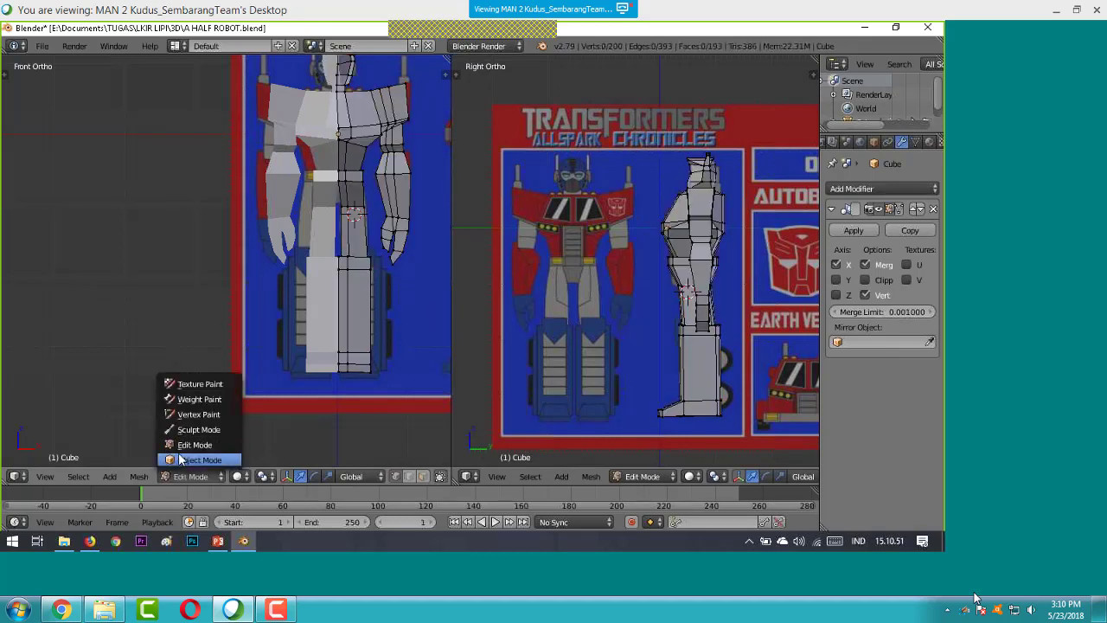
left_click(180, 460)
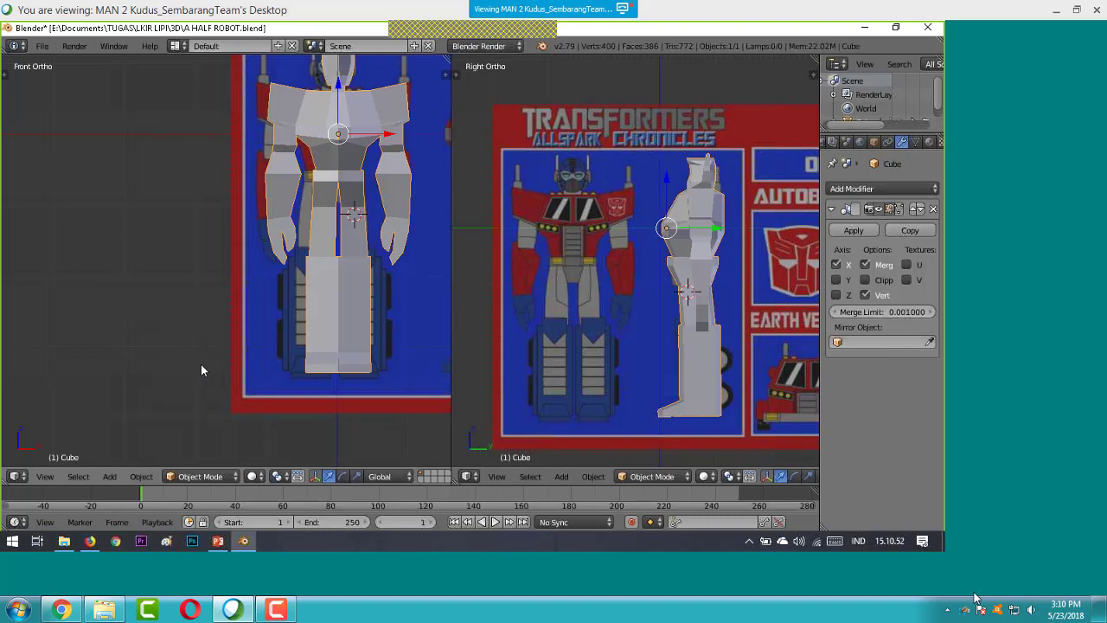
scroll(364, 345, "down", 2)
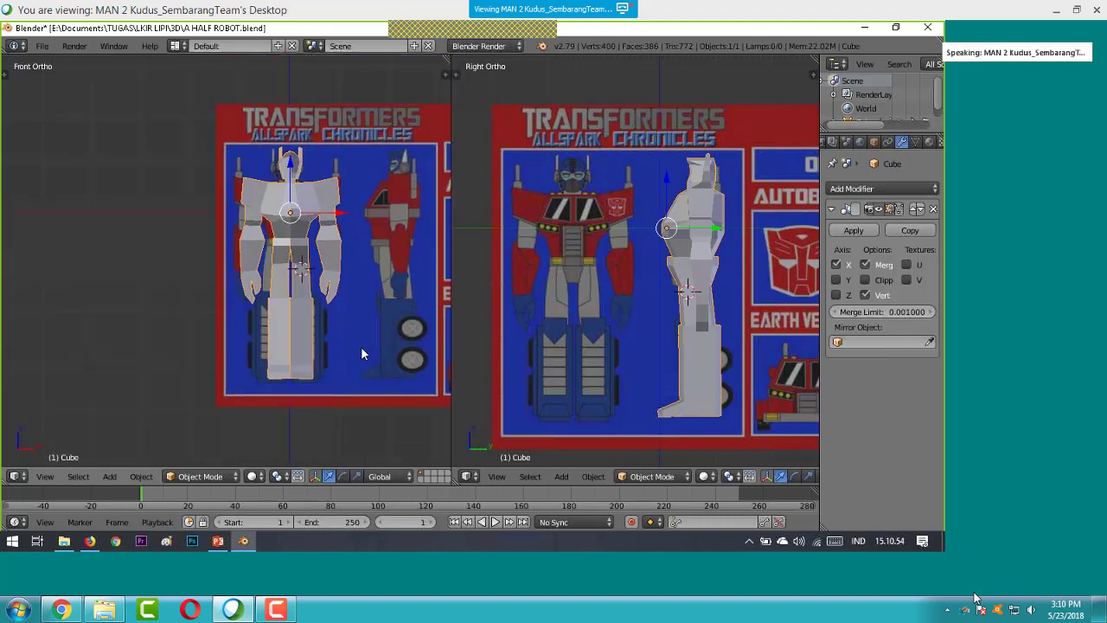
scroll(337, 279, "up", 1)
scroll(337, 278, "up", 4)
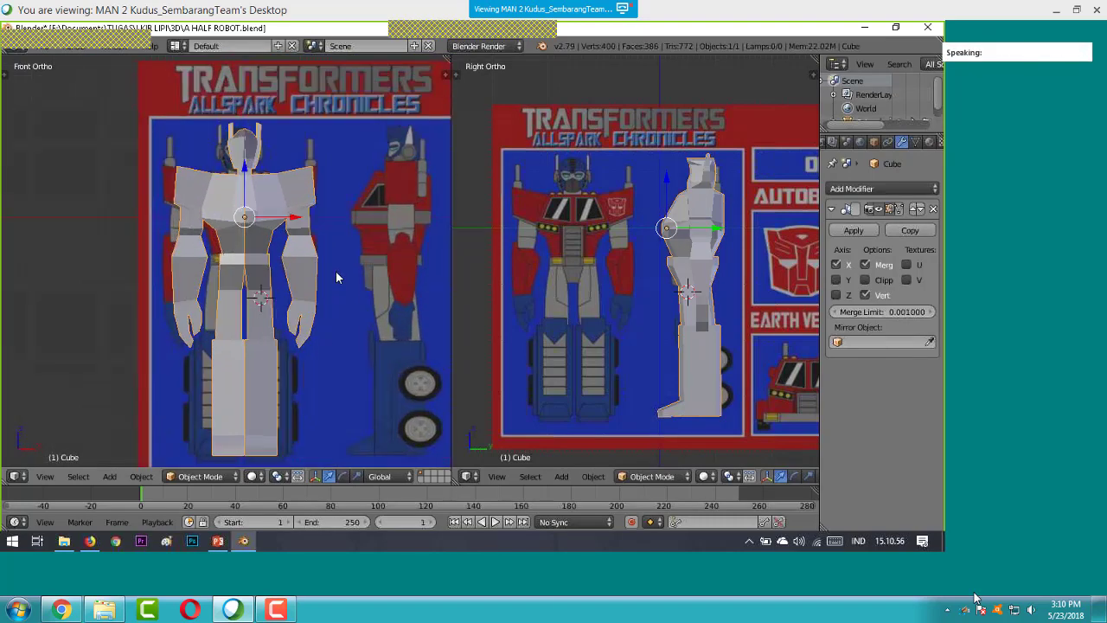
- Examine the mirrored robot from the front, side and angled views to check its overall shape
scroll(378, 302, "down", 3)
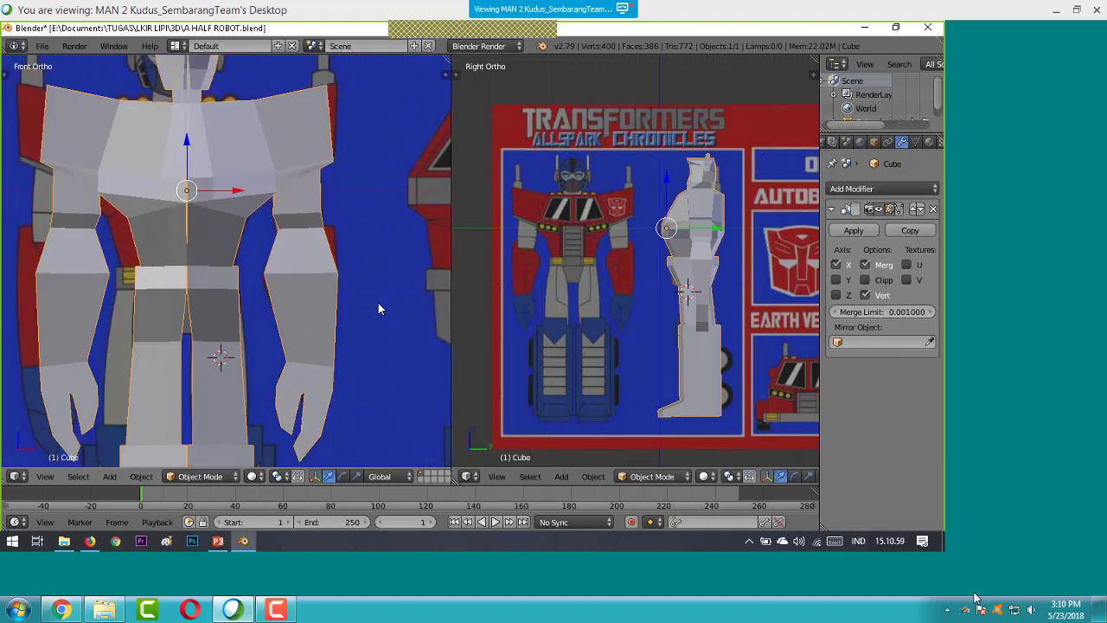
middle_click_drag(378, 302, 257, 334)
scroll(410, 319, "down", 3)
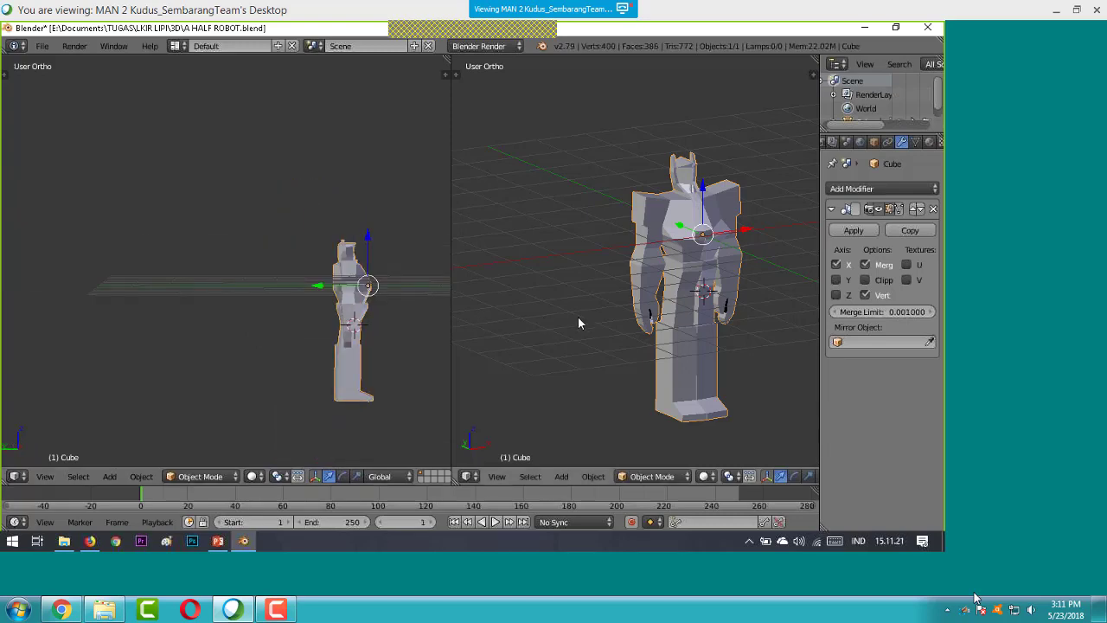
scroll(578, 317, "up", 3)
middle_click_drag(561, 326, 459, 317)
scroll(558, 322, "down", 3)
scroll(573, 320, "down", 2)
scroll(610, 320, "up", 2)
middle_click_drag(609, 312, 731, 322)
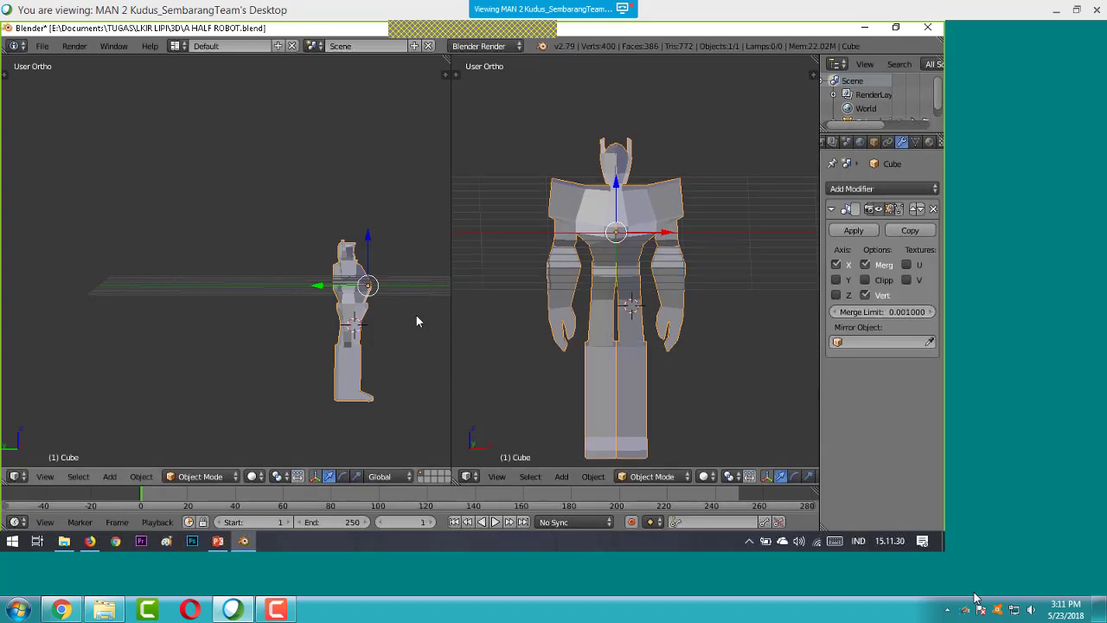
middle_click_drag(414, 314, 344, 314)
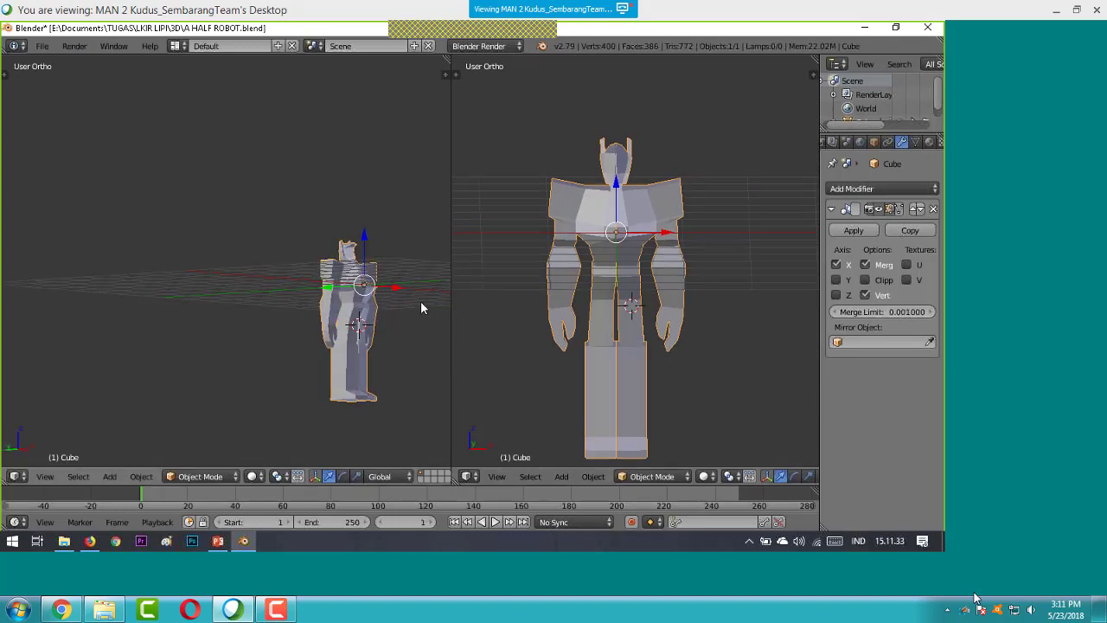
middle_click_drag(423, 306, 410, 314)
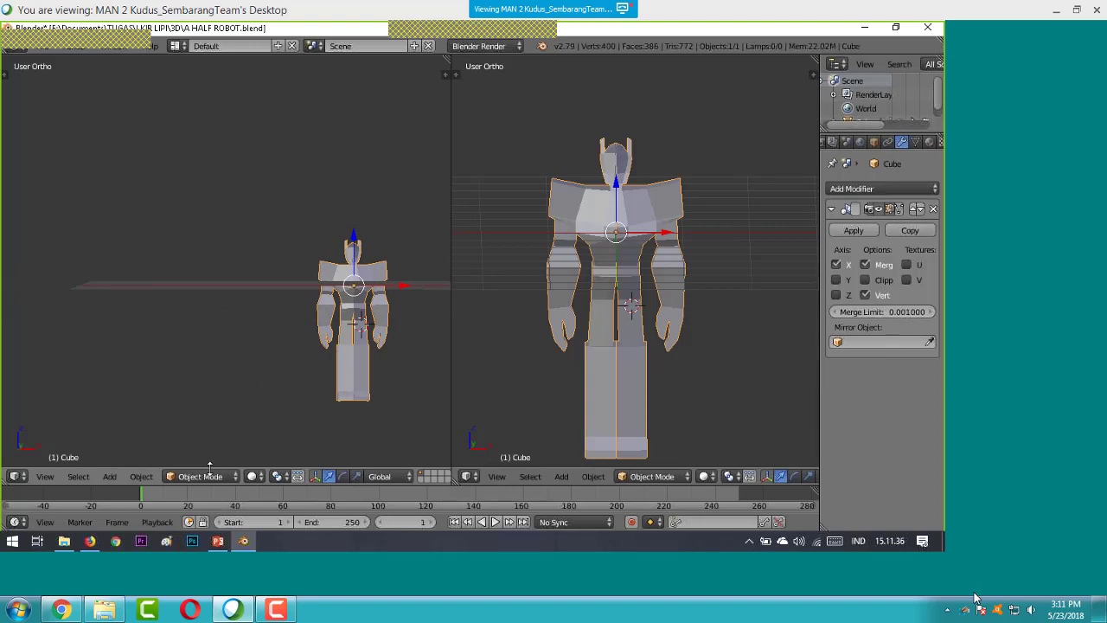
- Switch to Edit Mode and return to the front view to compare the half mesh closely with the reference
key("Tab")
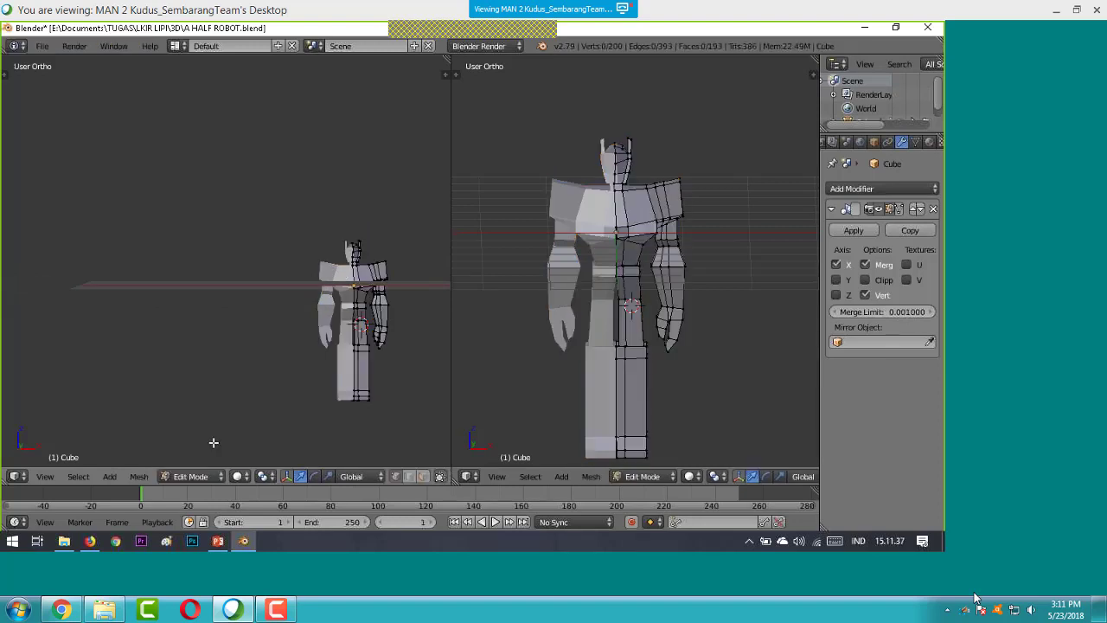
left_click(47, 479)
left_click(78, 386)
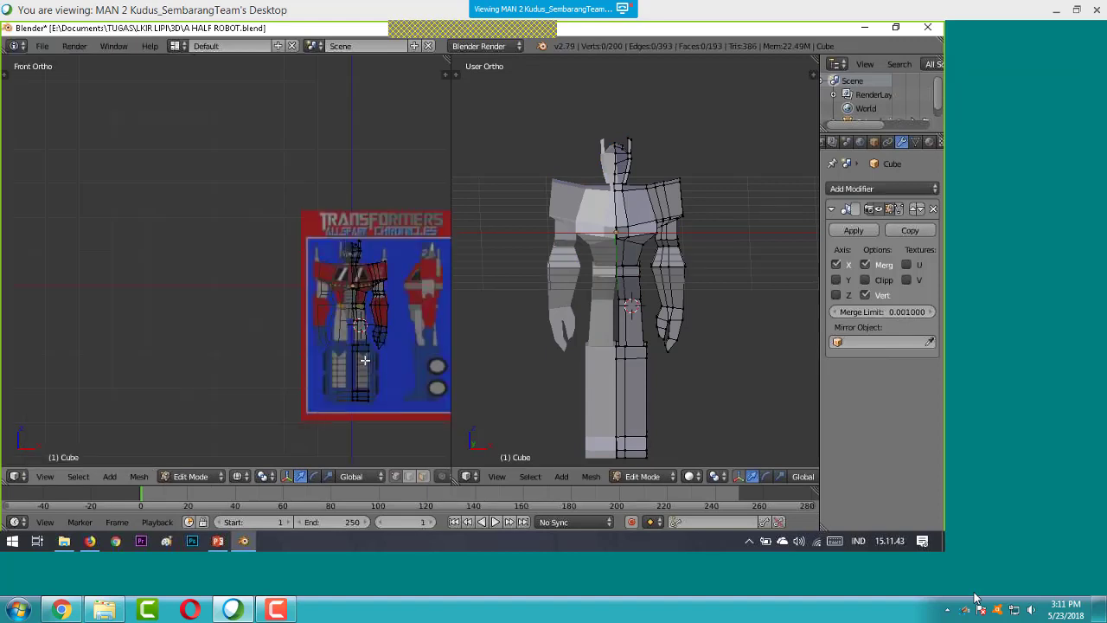
scroll(378, 352, "up", 1)
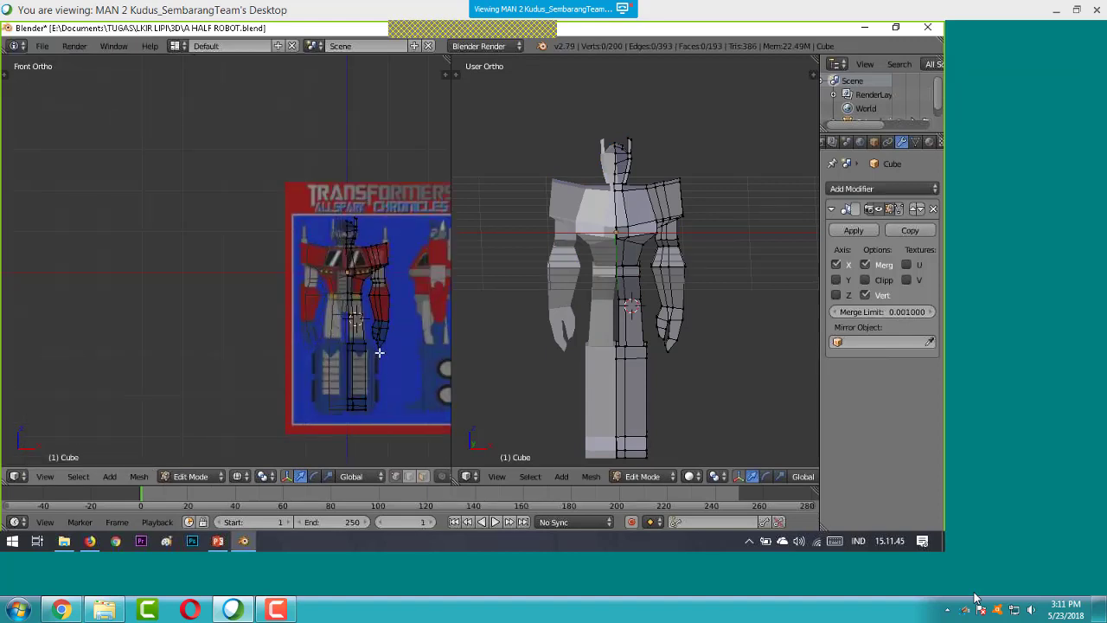
scroll(379, 352, "up", 1)
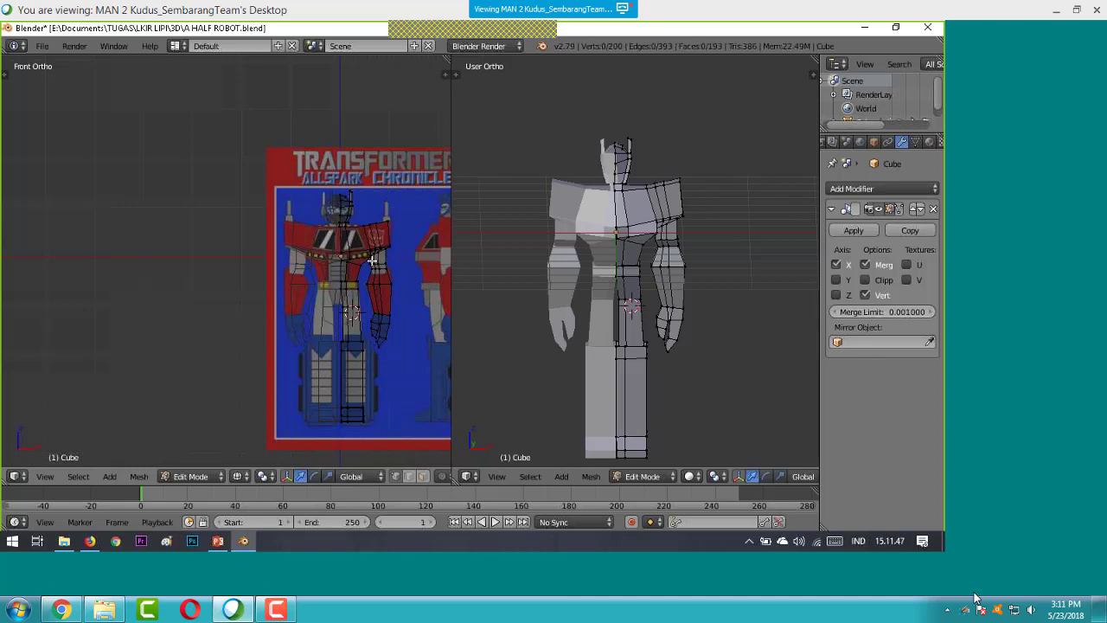
scroll(372, 260, "up", 2)
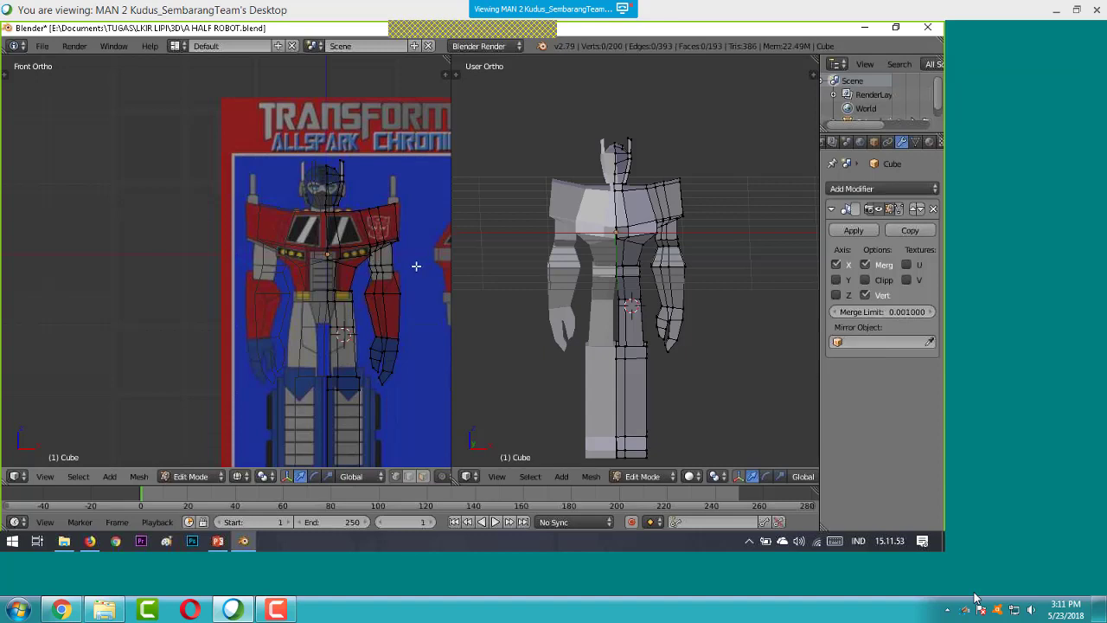
middle_click_drag(421, 256, 383, 266, "shift")
scroll(381, 263, "up", 2)
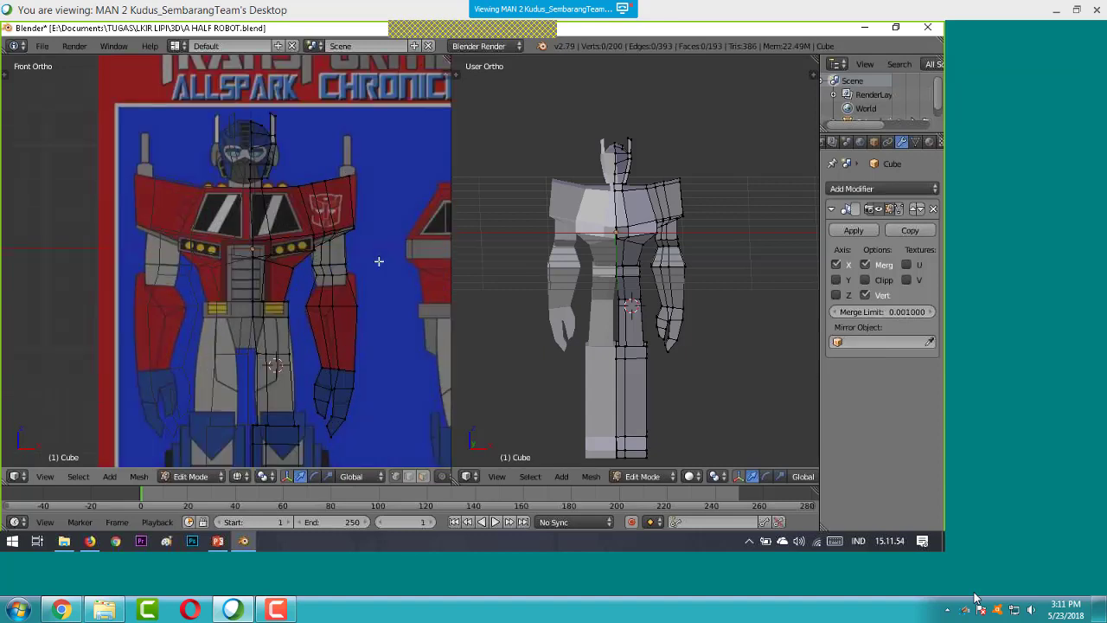
scroll(379, 261, "up", 1)
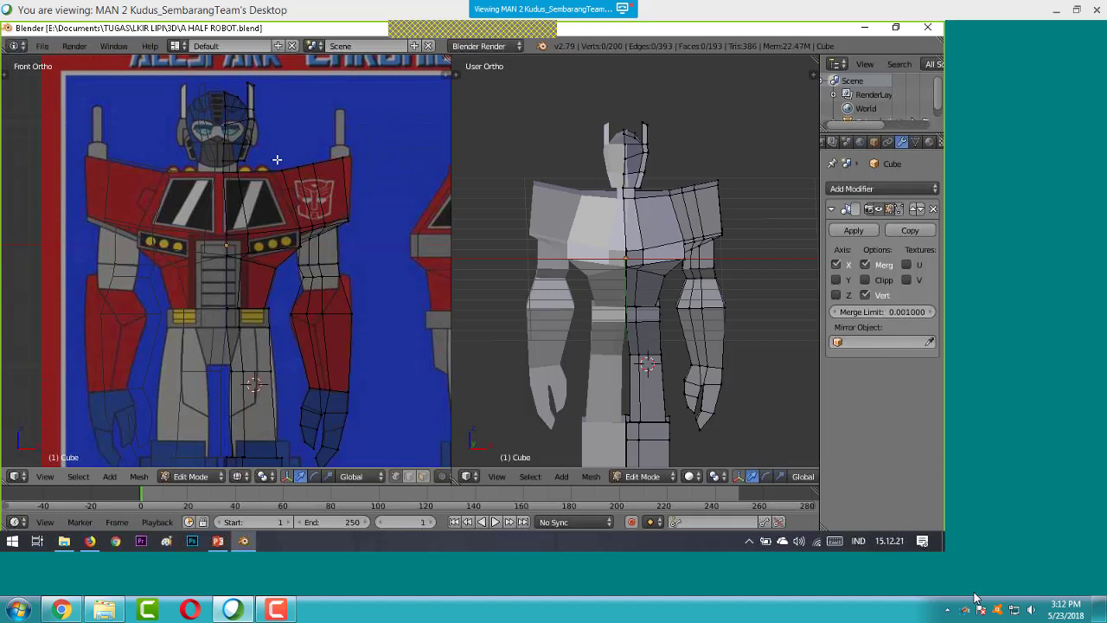
- Select the whole half mesh and create a new material with a red diffuse colour for it
key("a")
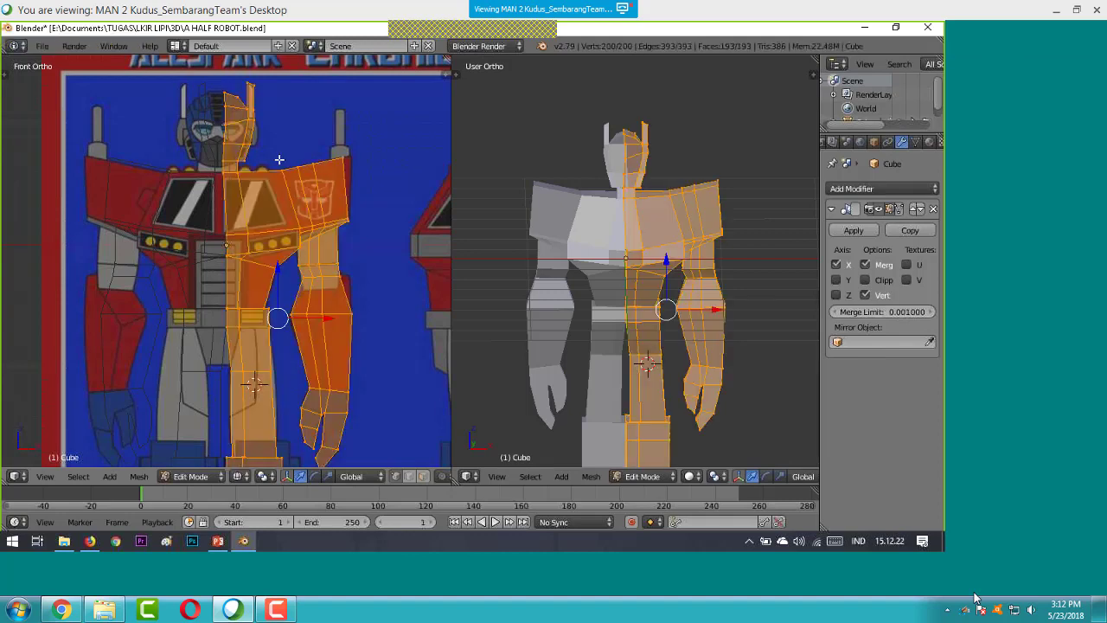
scroll(279, 159, "down", 4)
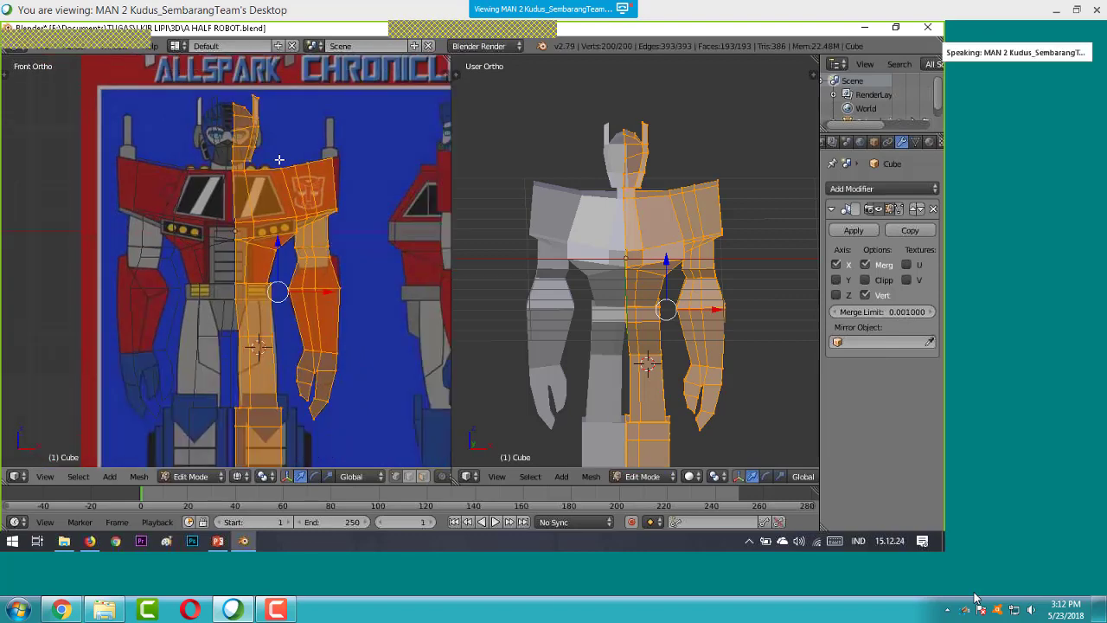
scroll(280, 160, "up", 3)
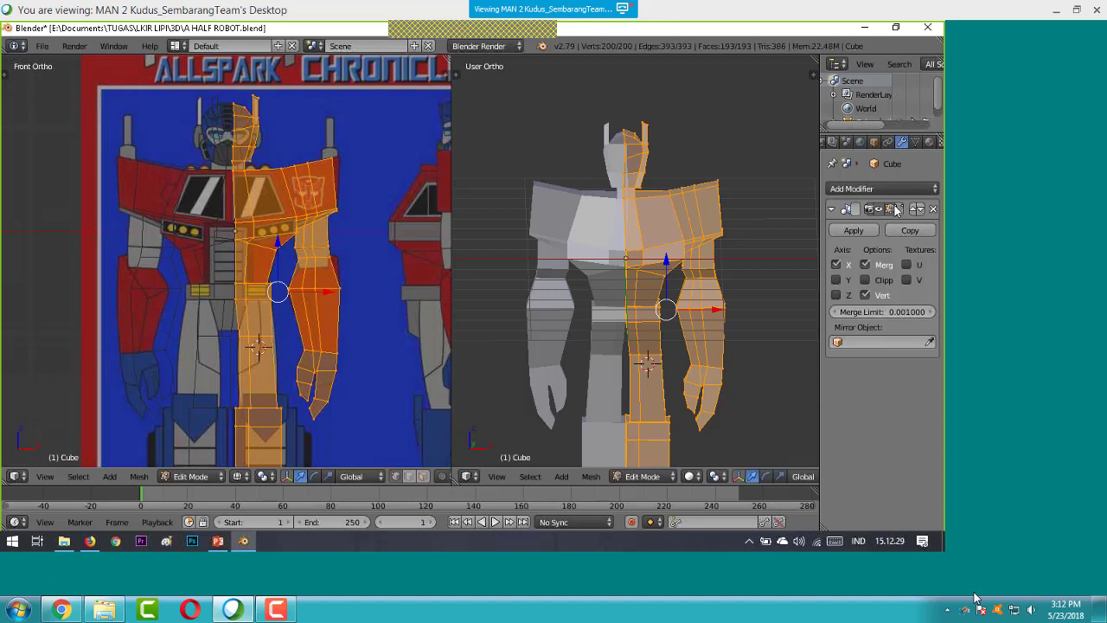
left_click(929, 143)
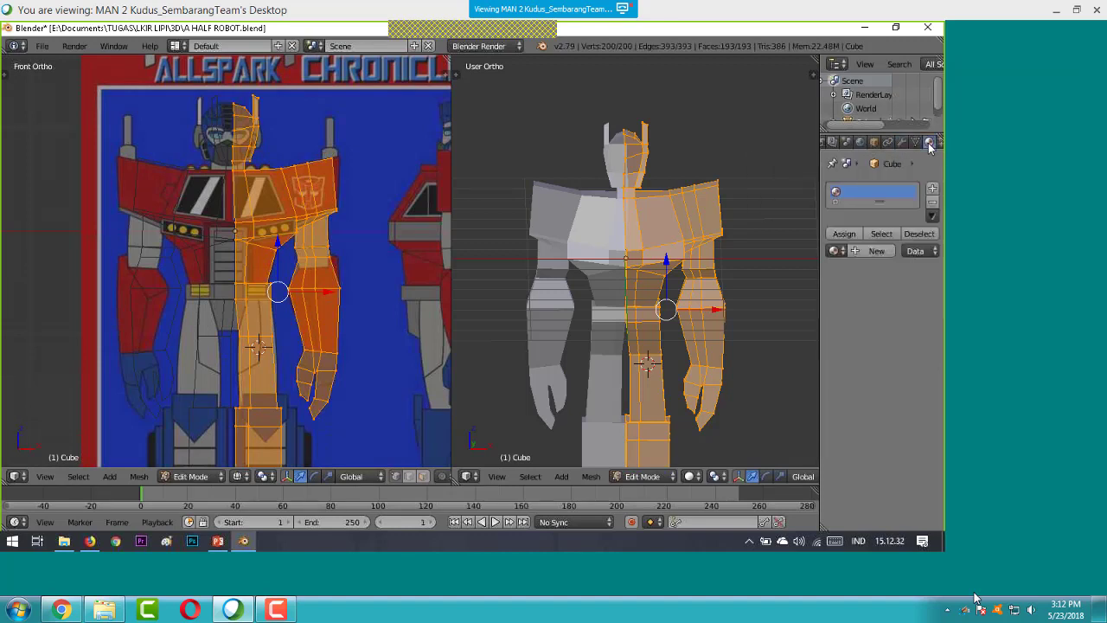
left_click(877, 251)
left_click(845, 420)
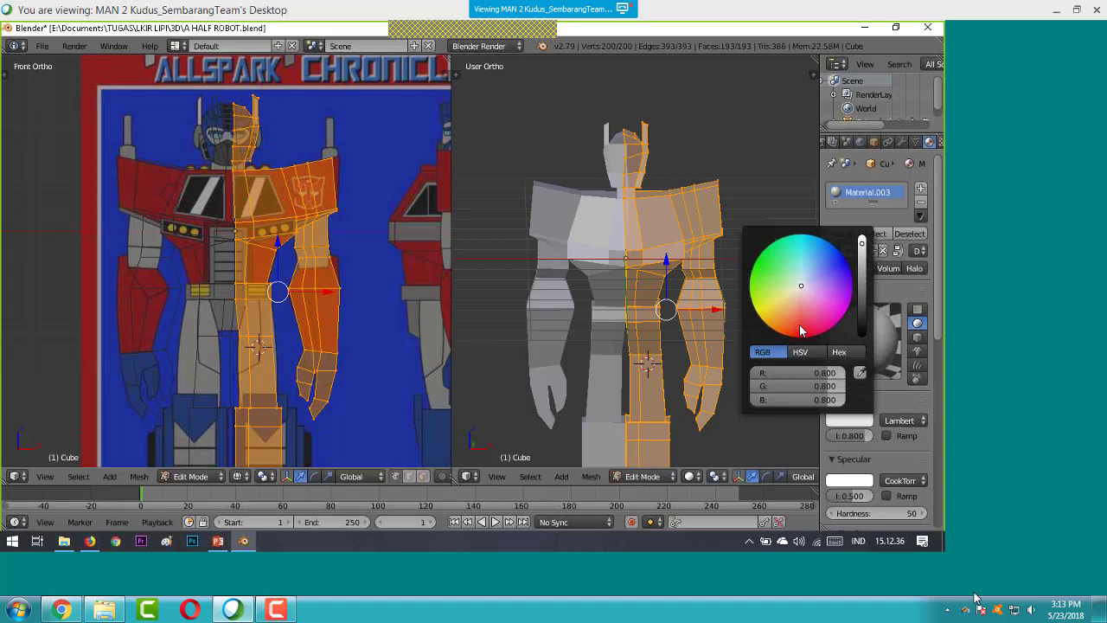
- Set the second material's diffuse colour to deep blue and assign it to the selected half of the head
left_click(827, 284)
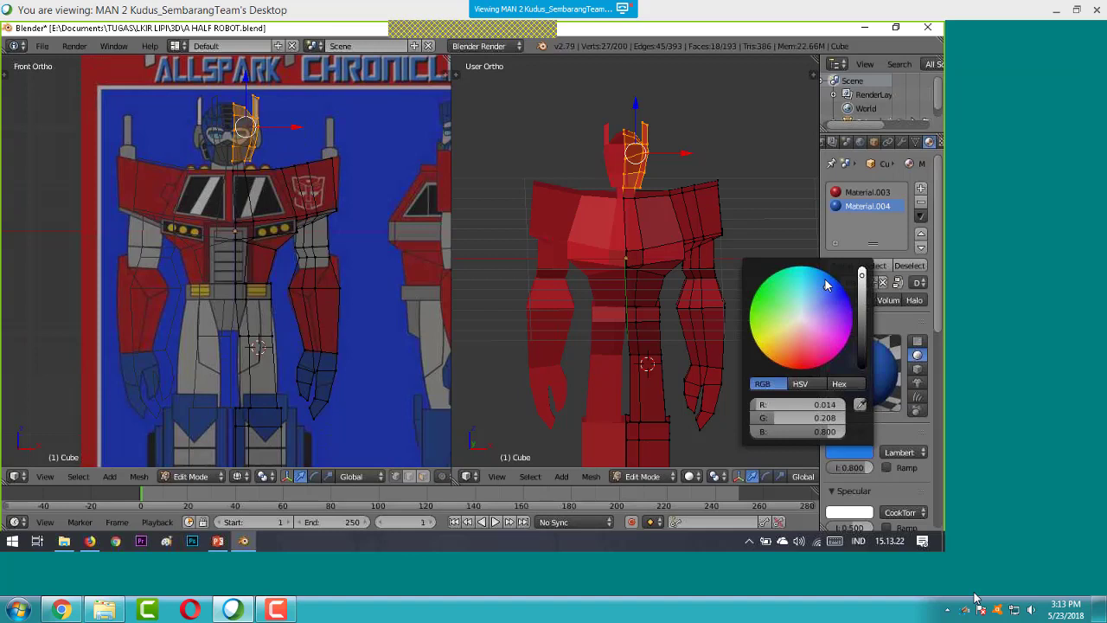
left_click_drag(827, 284, 809, 282)
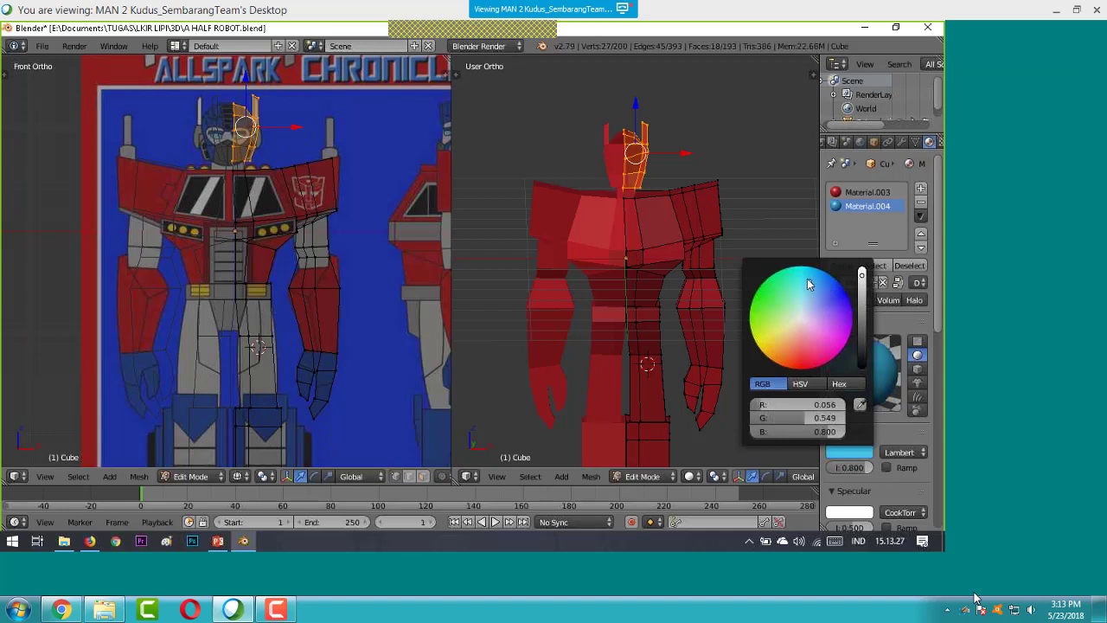
left_click_drag(807, 278, 843, 294)
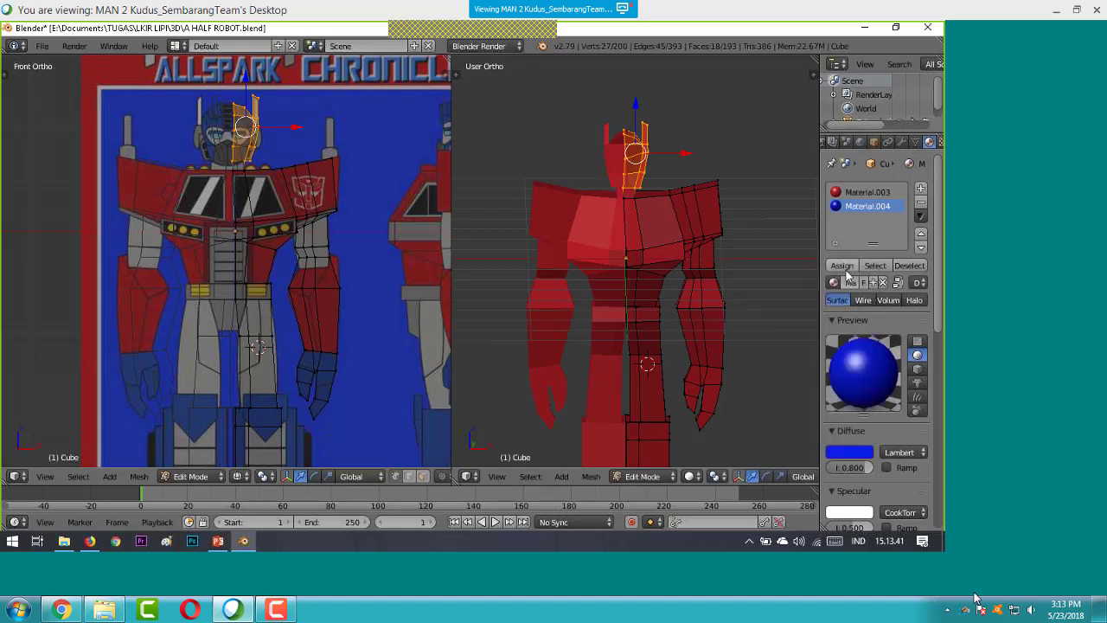
left_click(842, 265)
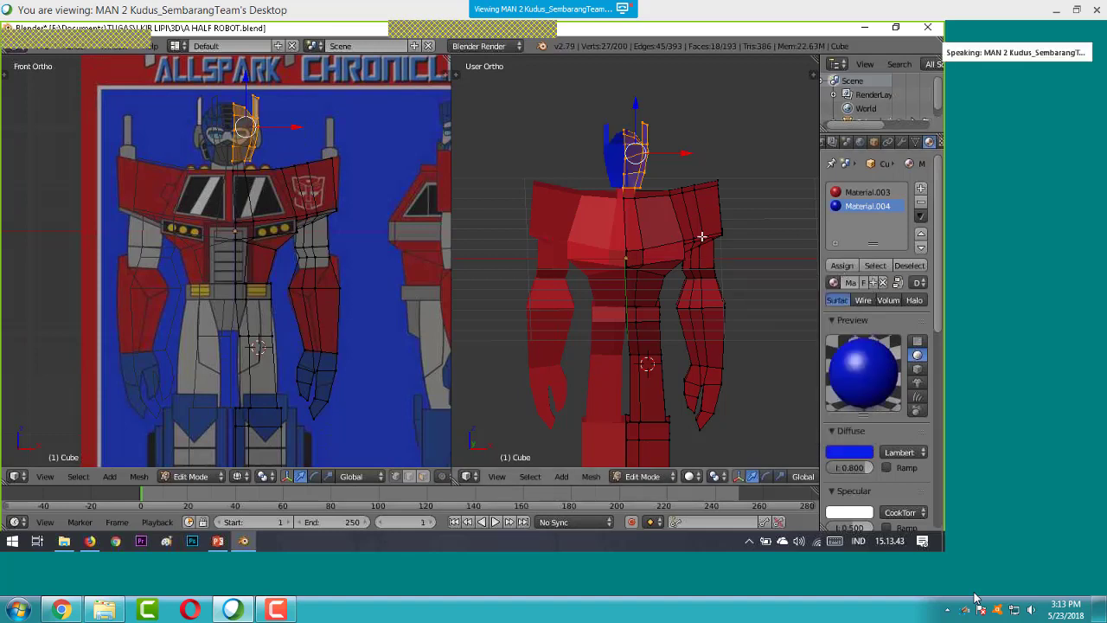
scroll(701, 236, "up", 2)
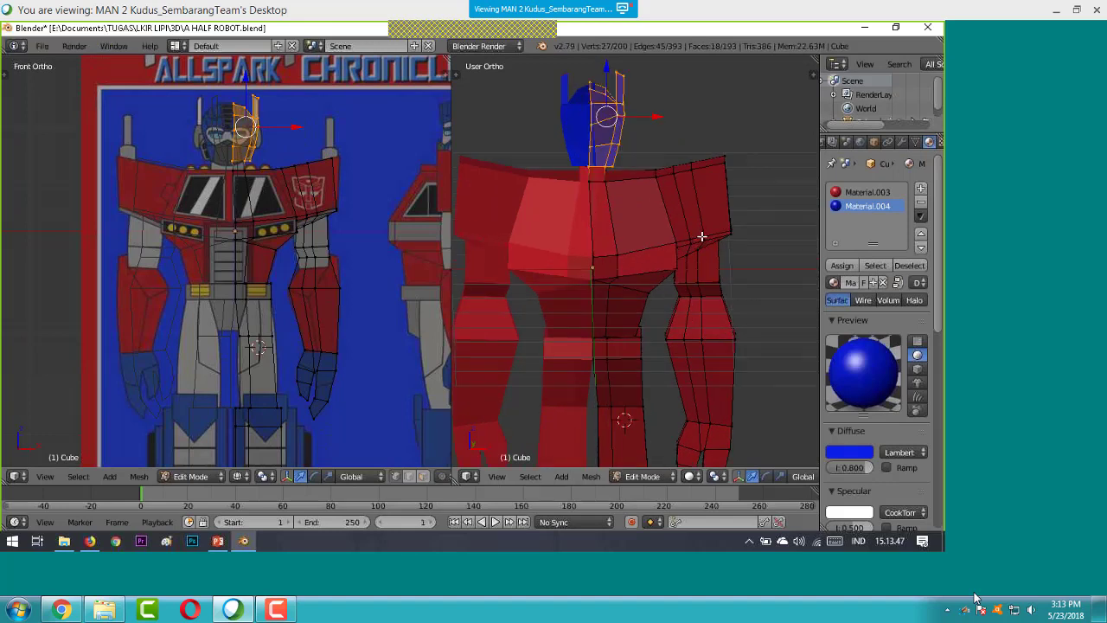
- Clear the mesh selection and switch to face select mode
key("a")
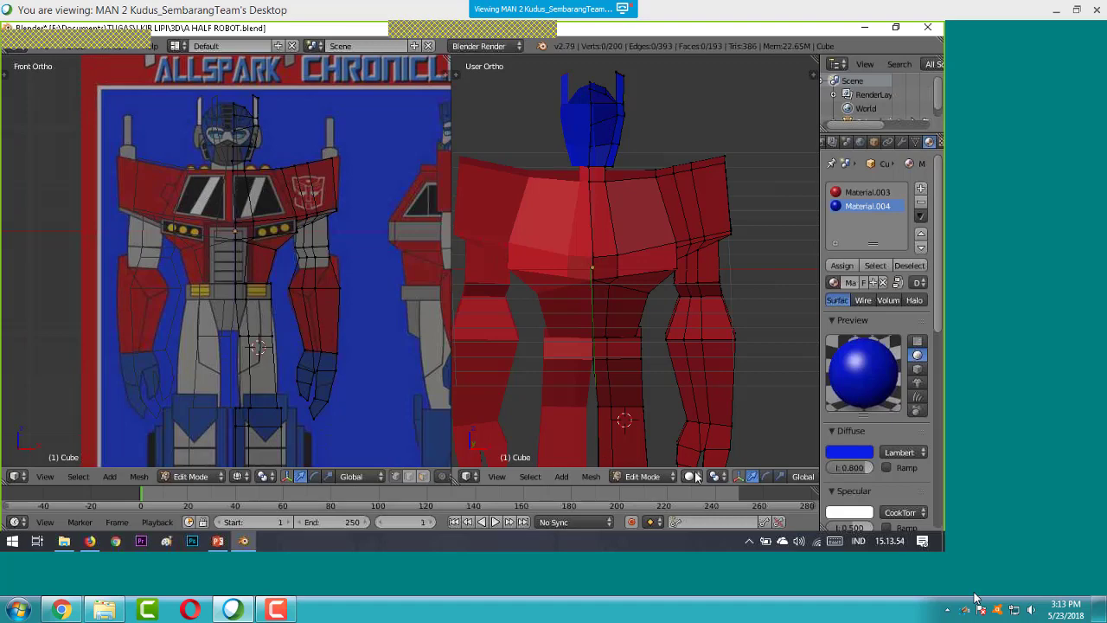
scroll(712, 454, "down", 1)
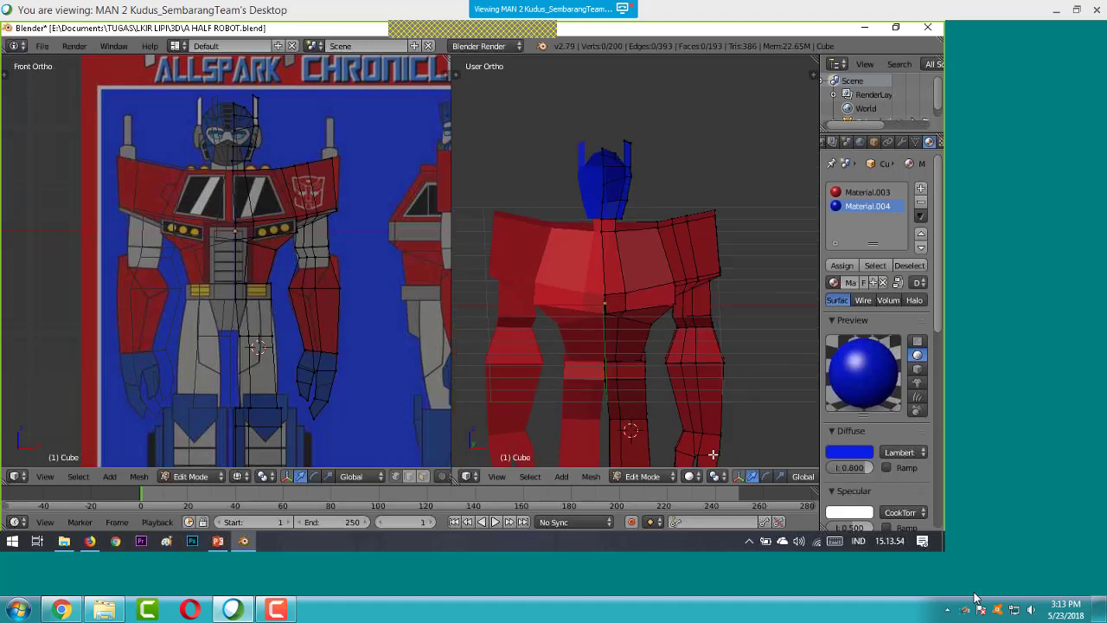
scroll(713, 454, "up", 2)
left_click(423, 476)
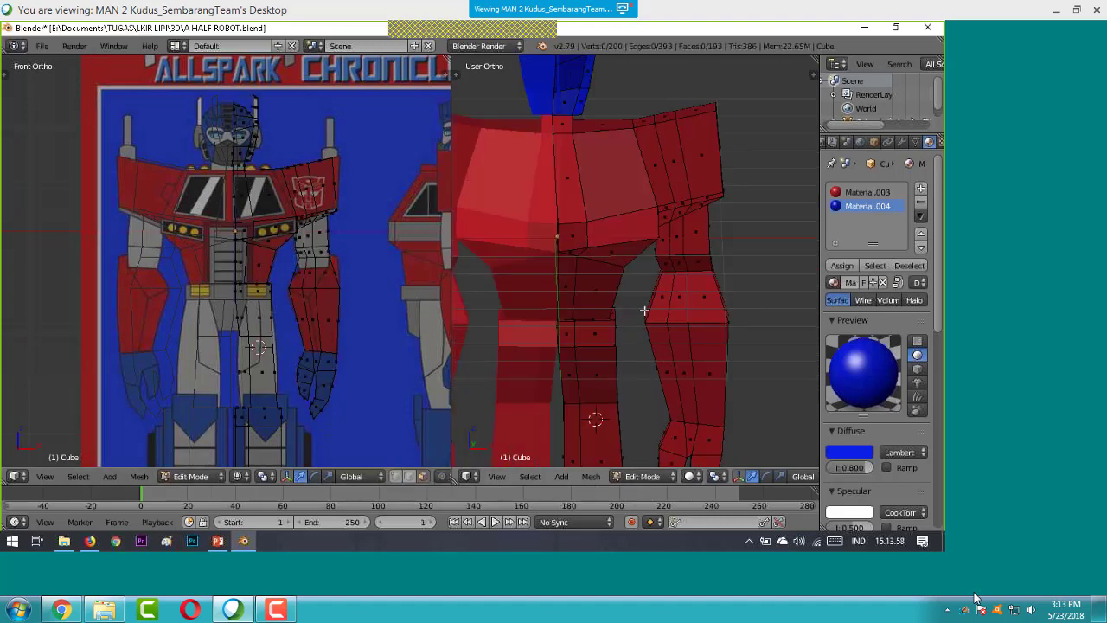
scroll(642, 309, "down", 2)
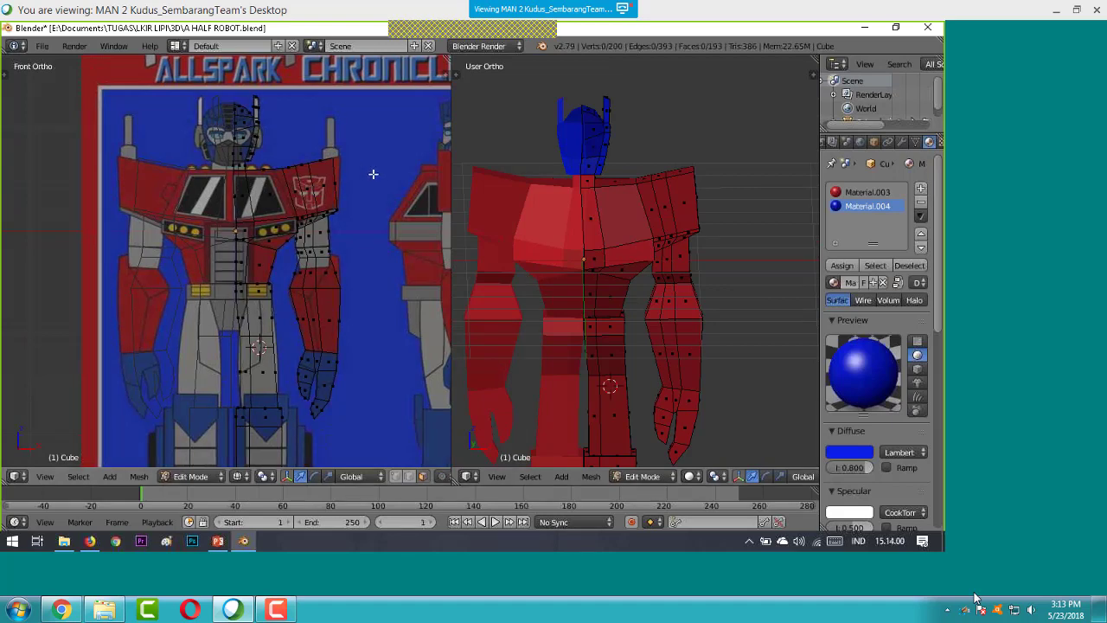
- Restore the front view on the head and select the face covering the robot's eye
scroll(324, 162, "up", 3)
middle_click_drag(318, 157, 118, 480, "shift")
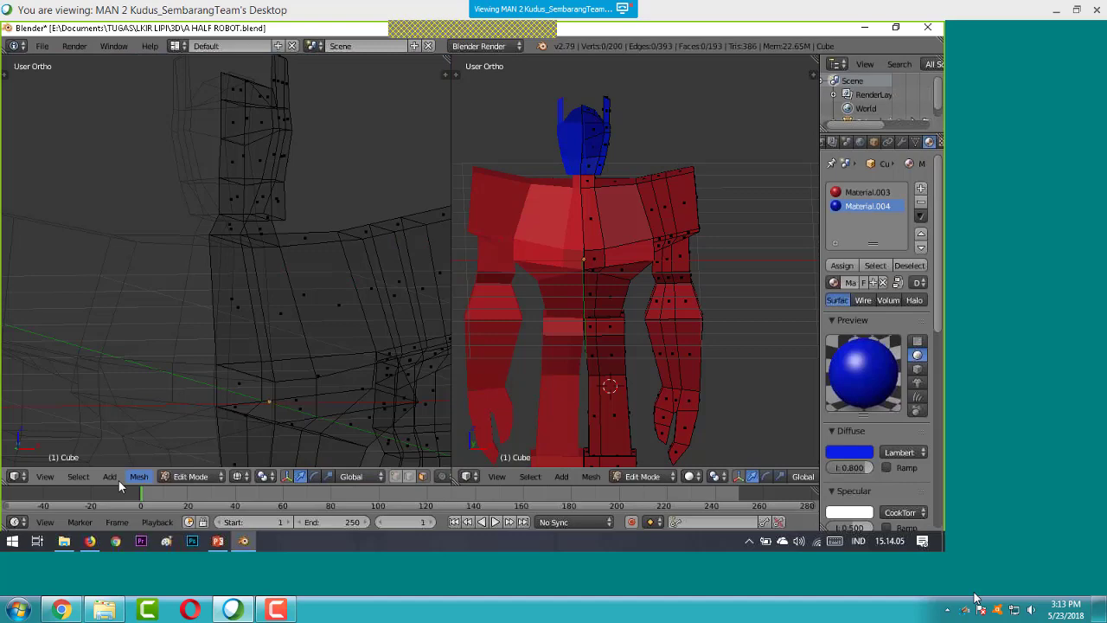
left_click(44, 475)
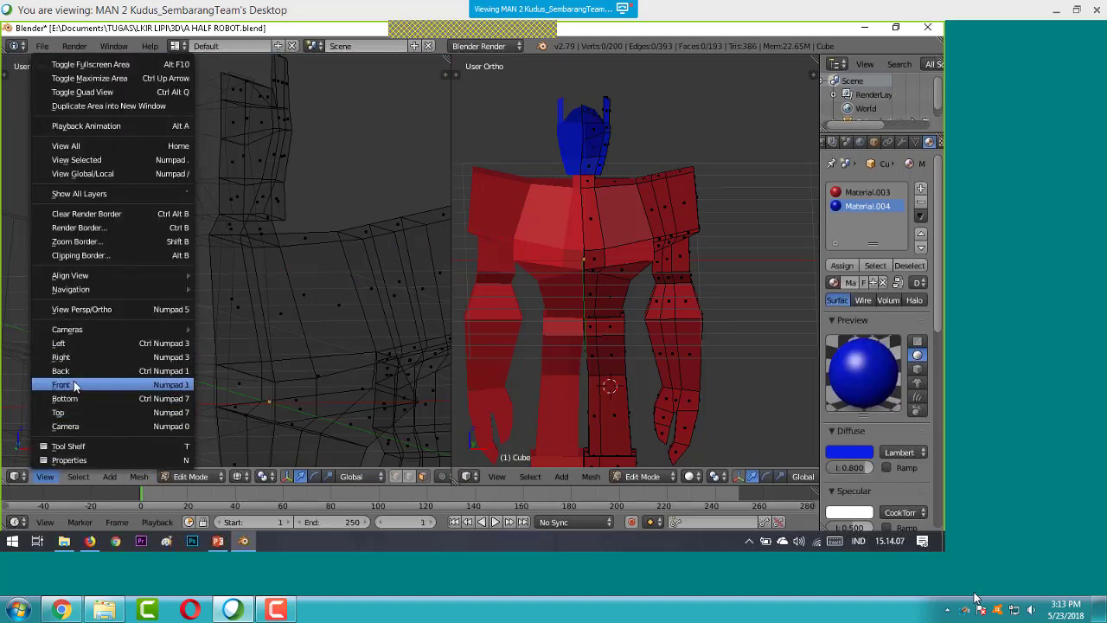
key("Escape")
key("KP_1")
right_click(298, 147)
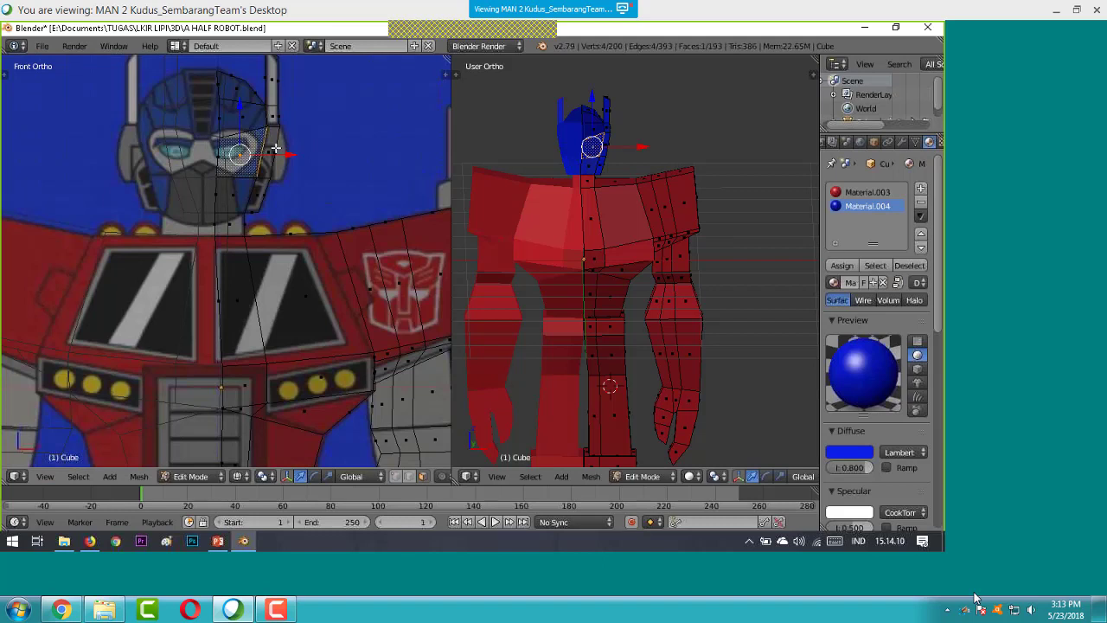
- Reselect the head face at the eye and add a third material slot with a new default white material
right_click(301, 157)
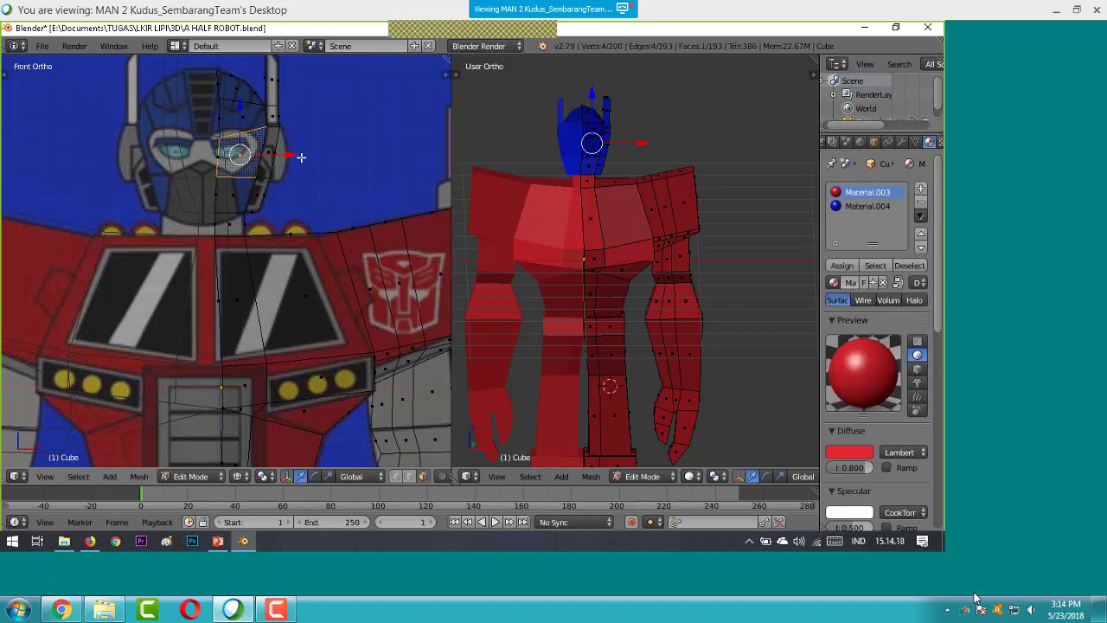
left_click(921, 188)
left_click(856, 282)
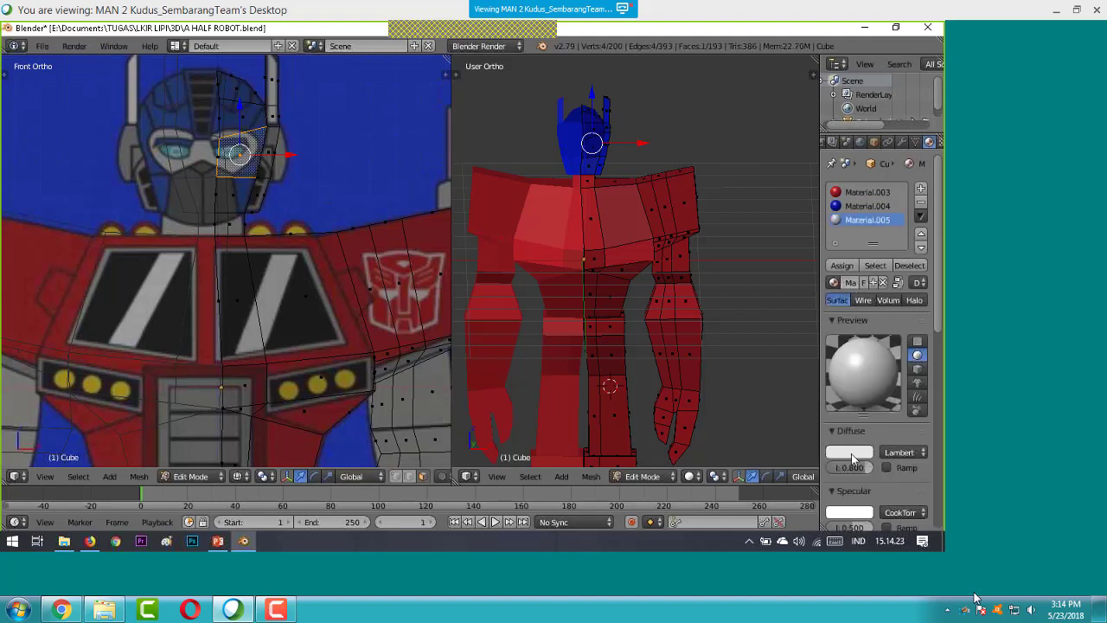
- Try to assign the new white material to the selected head face, and undo the attempt
left_click(839, 265)
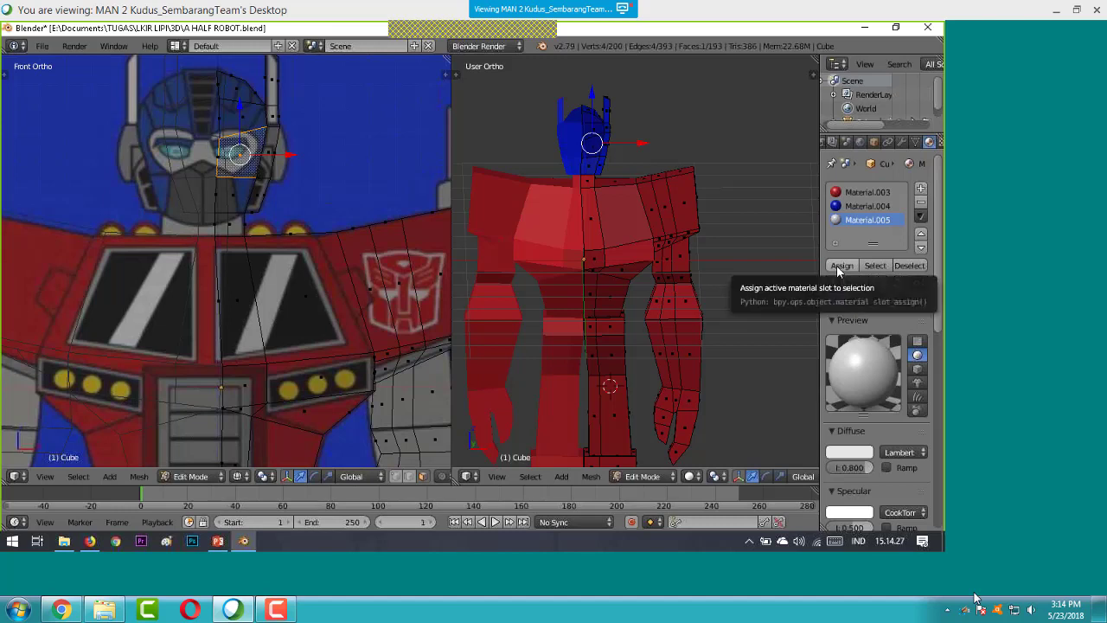
left_click(838, 270)
left_click(850, 207)
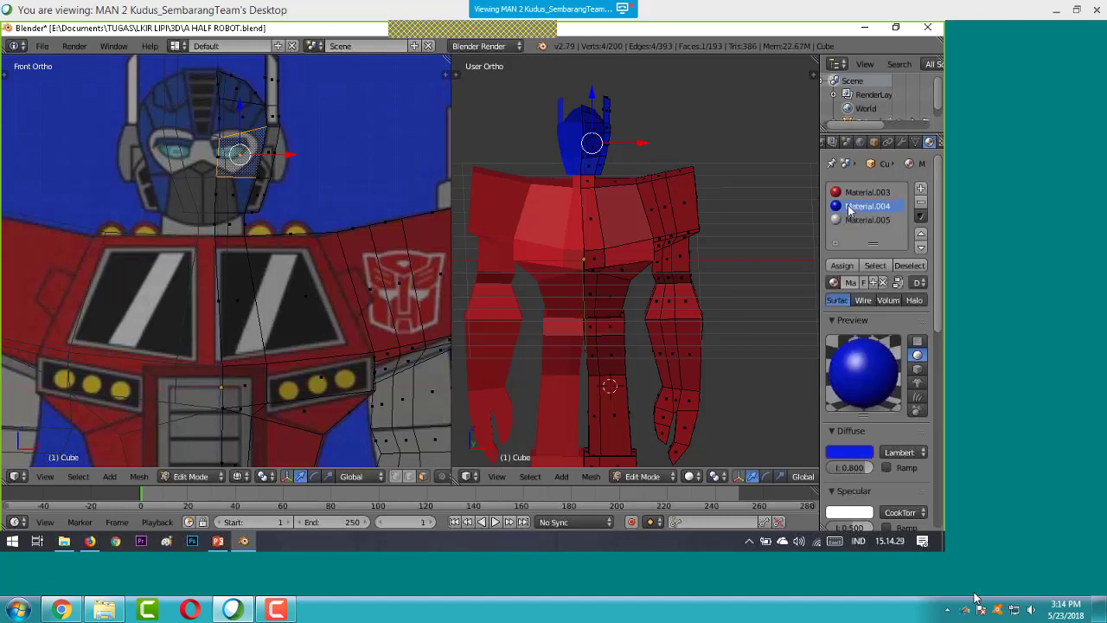
left_click(865, 218)
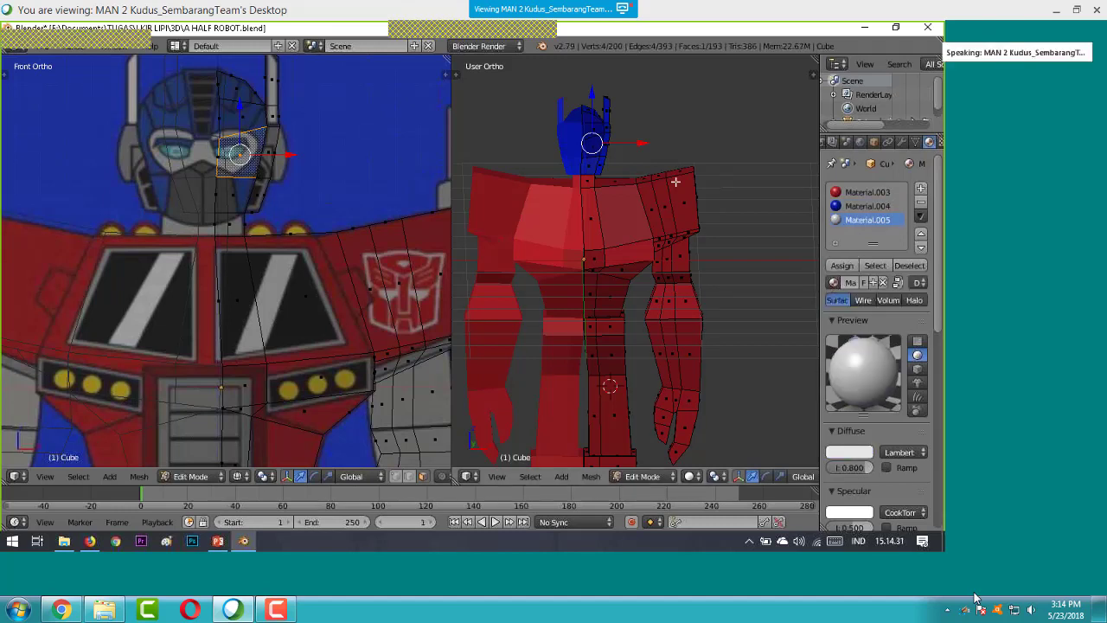
key("ctrl+z")
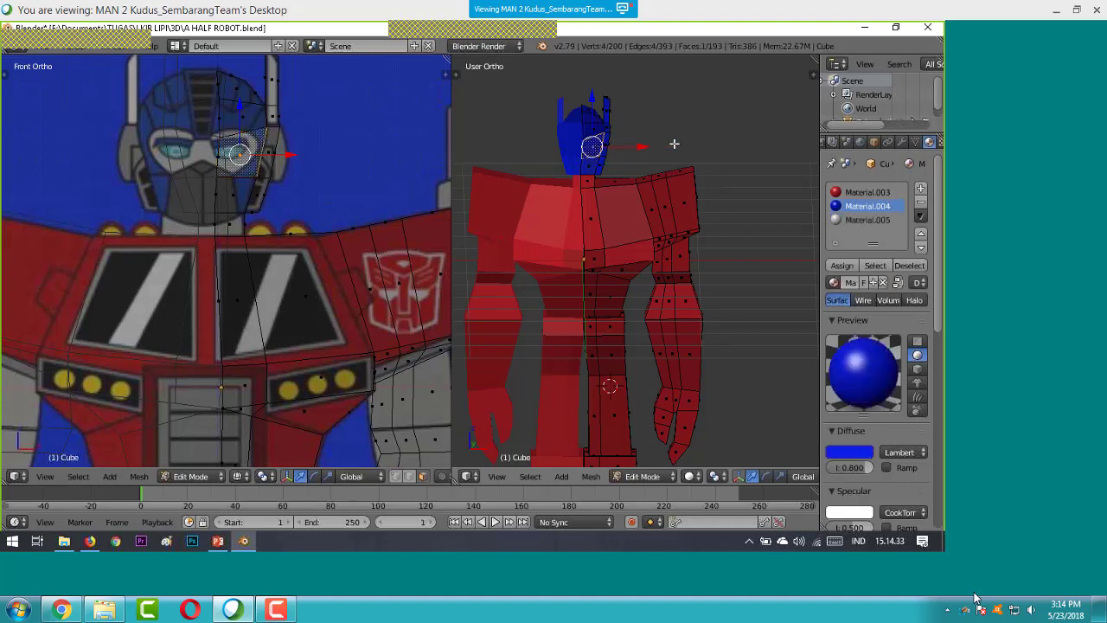
mouse_move(670, 143)
middle_mouse_down()
mouse_move(552, 144)
mouse_move(688, 156)
middle_mouse_up()
scroll(688, 156, "up", 5)
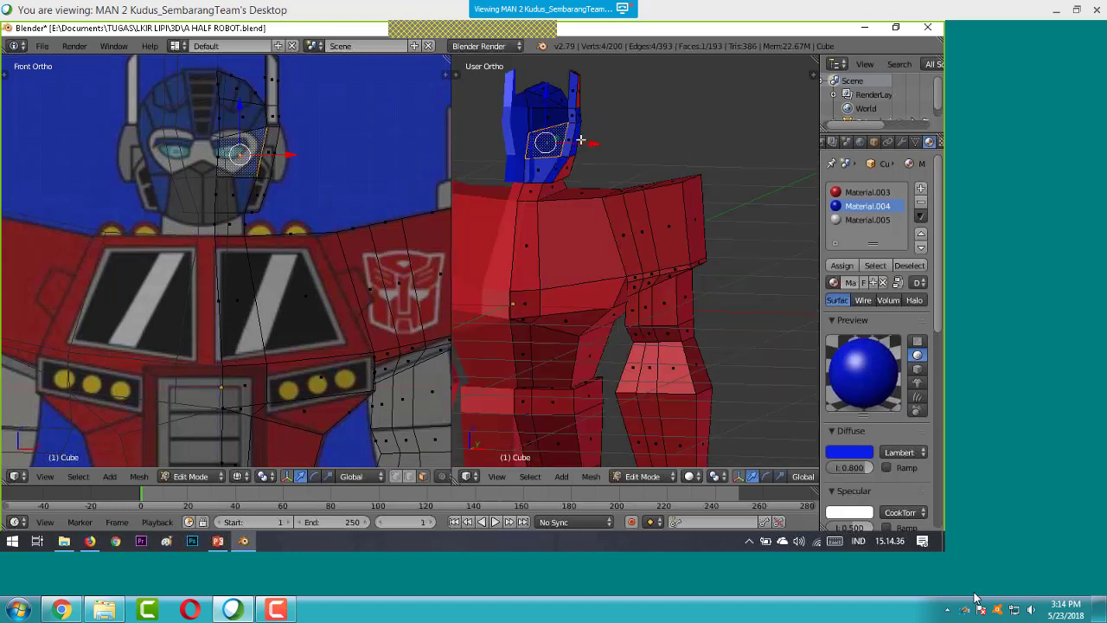
middle_click_drag(614, 138, 513, 132)
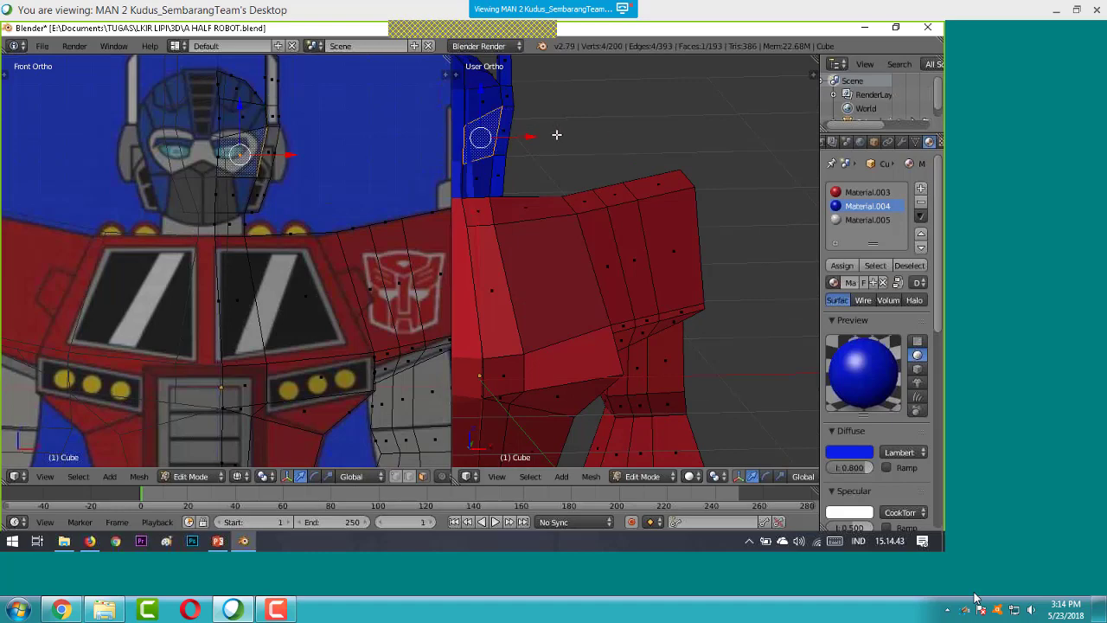
right_click(511, 132, "shift")
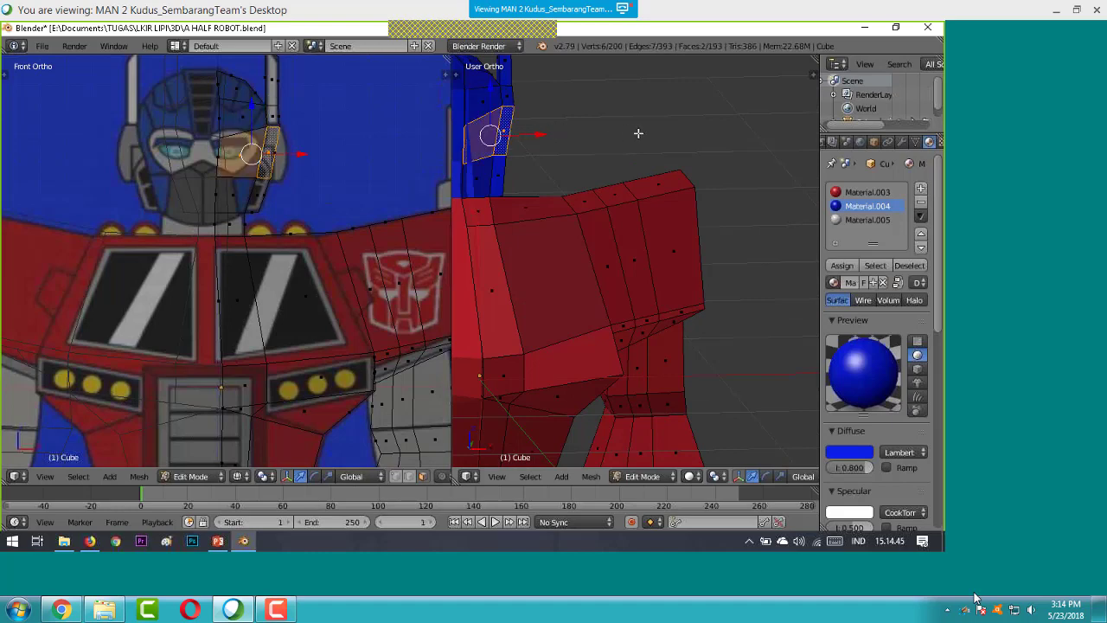
middle_click_drag(638, 133, 541, 131)
right_click(537, 134, "shift")
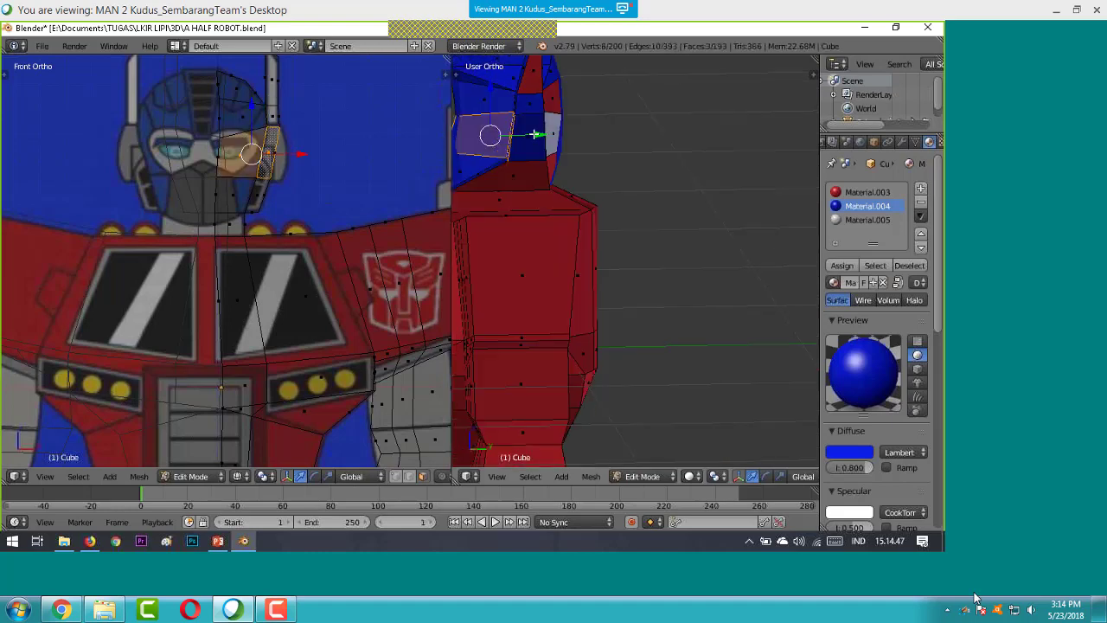
middle_click_drag(687, 148, 647, 146)
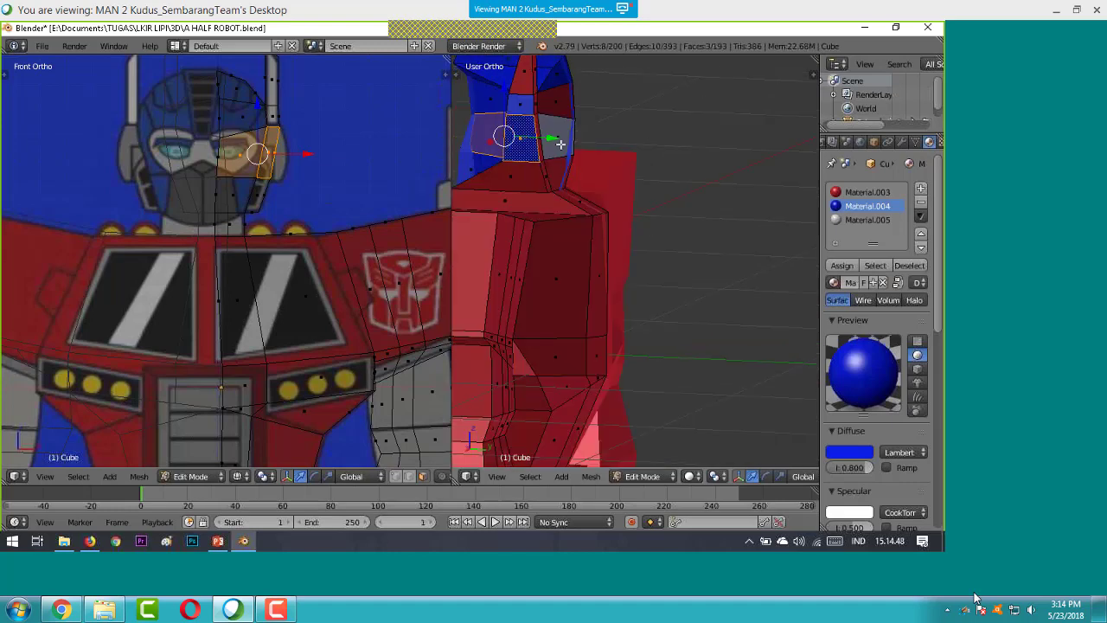
mouse_move(560, 143)
middle_mouse_down()
mouse_move(642, 141)
mouse_move(562, 137)
middle_mouse_up()
right_click(512, 134, "shift")
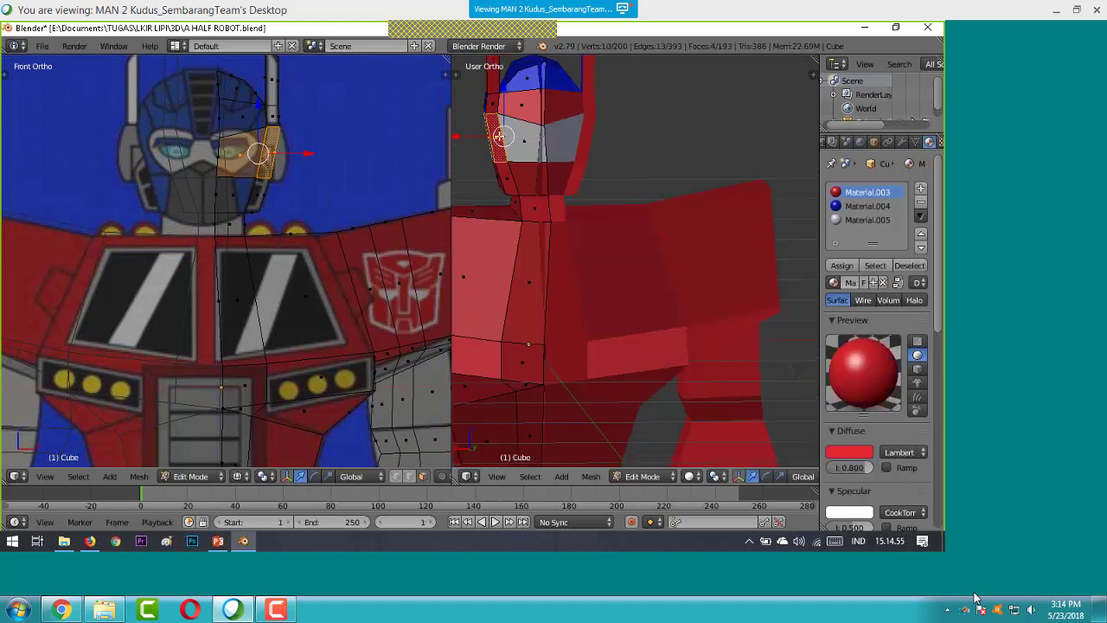
right_click(499, 136, "shift")
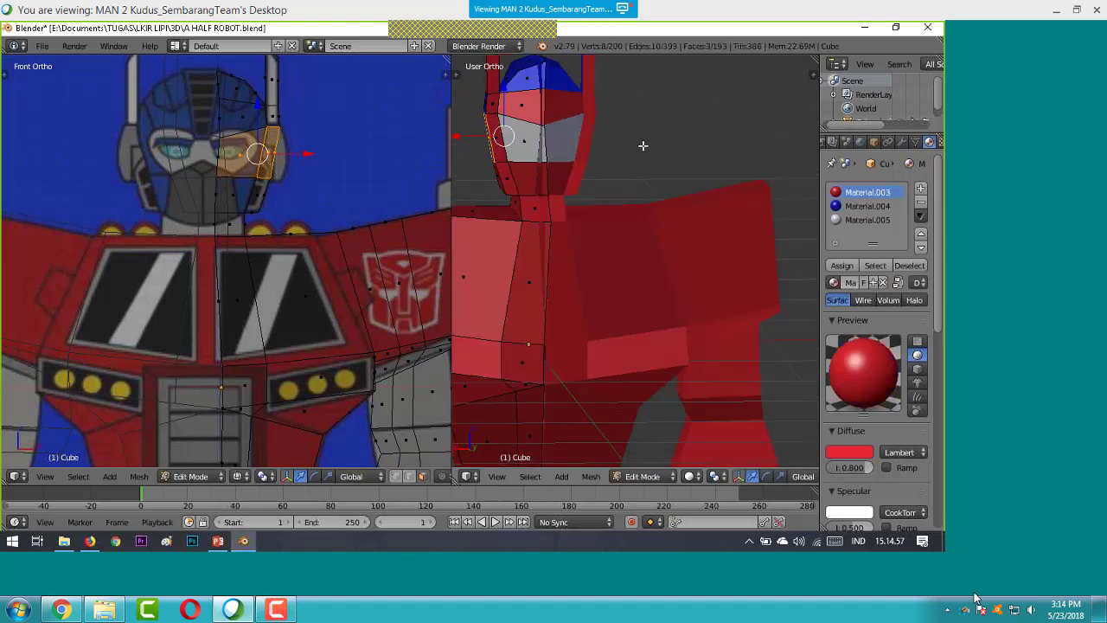
- Reselect only the front head face at the eye and assign the white Material.005 to it
middle_click_drag(643, 146, 520, 133)
right_click(521, 132)
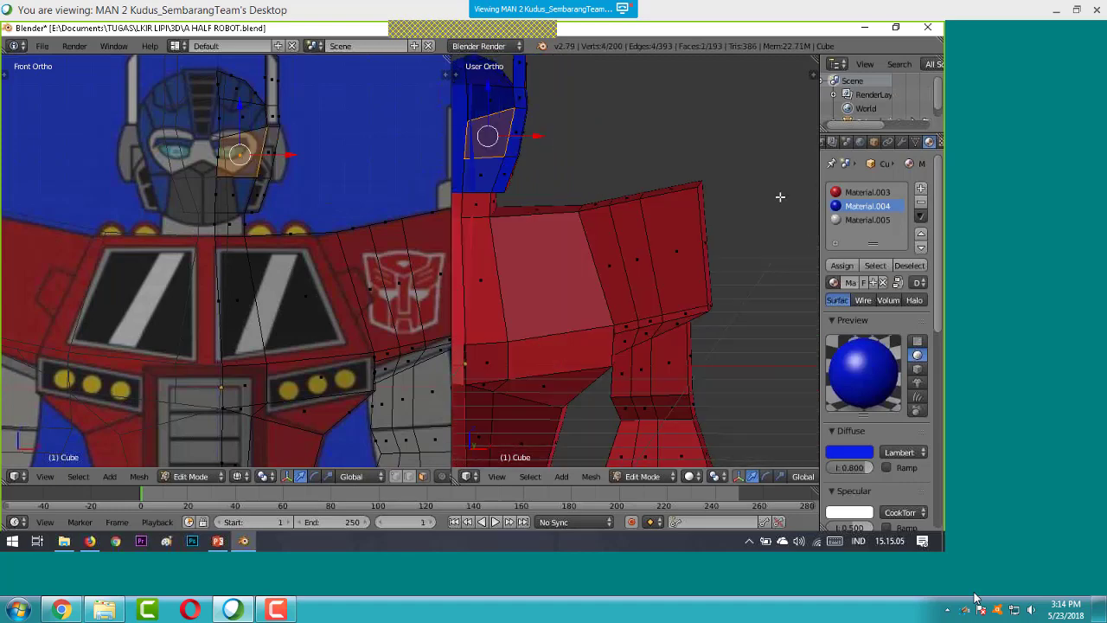
left_click(845, 220)
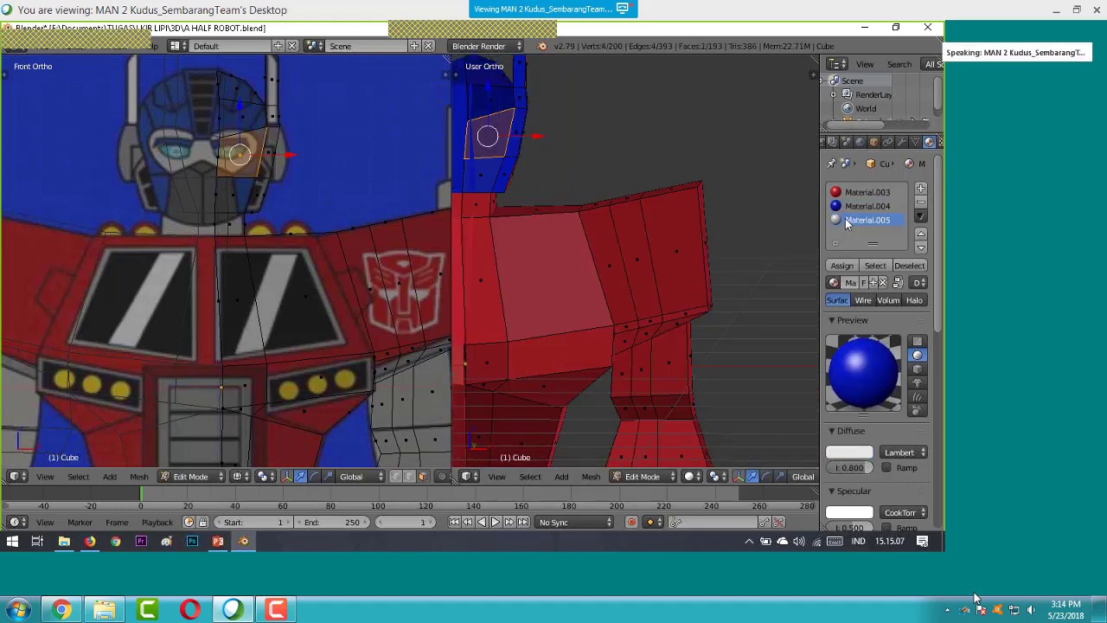
left_click(845, 265)
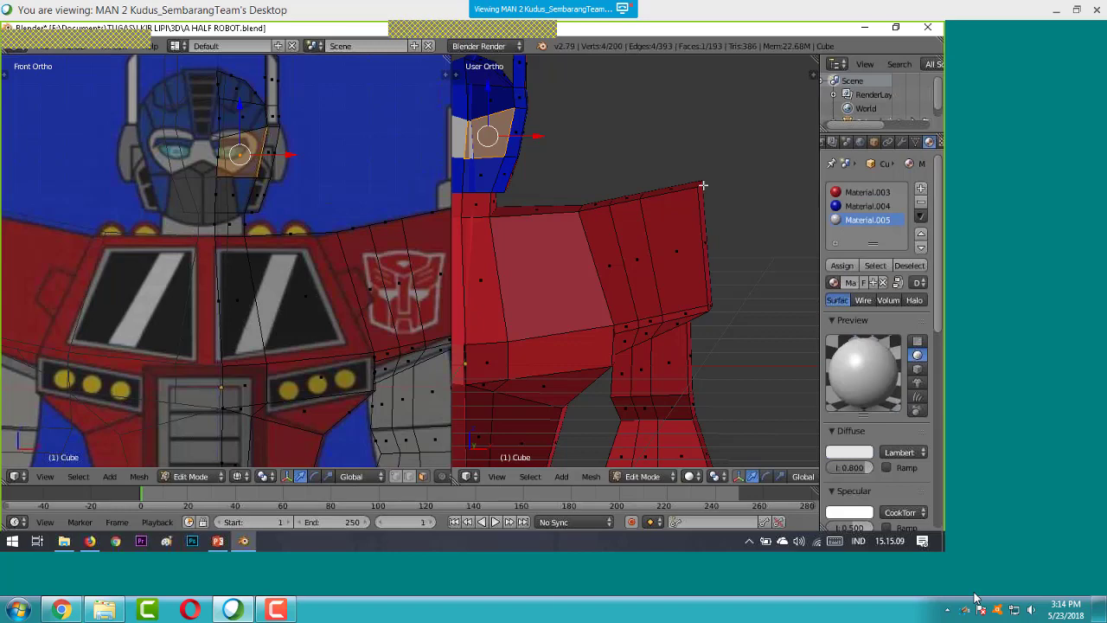
- Select the white face at the back of the head and assign the red Material.003 to it
key("KP_4")
key("KP_4")
key("KP_4")
key("KP_4")
key("KP_4")
key("KP_4")
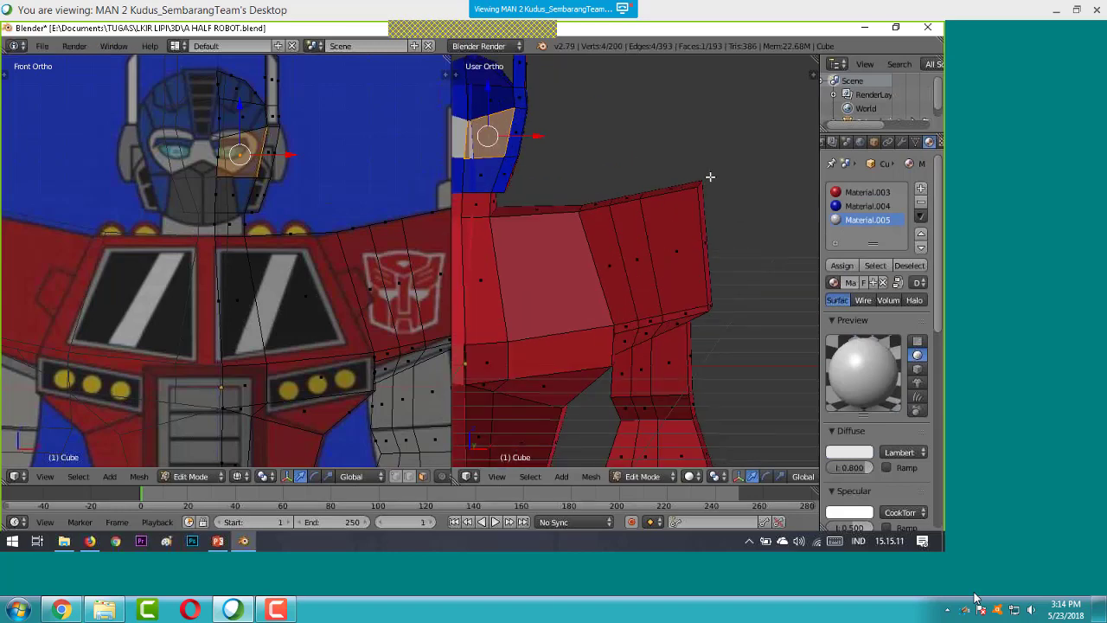
key("KP_6")
key("KP_6")
key("KP_6")
key("KP_6")
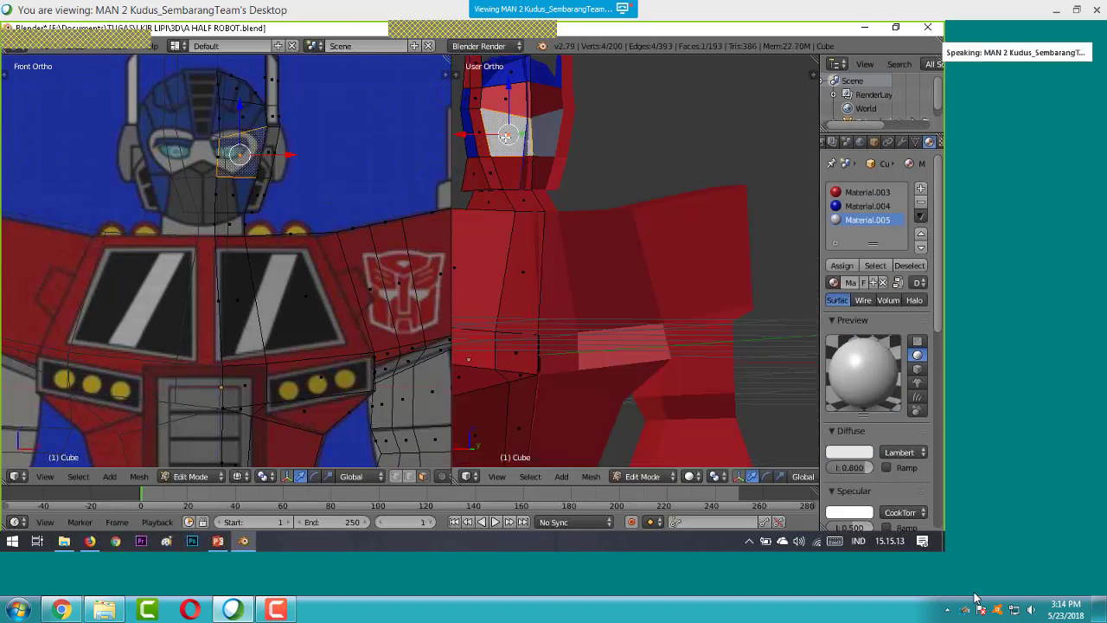
middle_click_drag(635, 146, 542, 138)
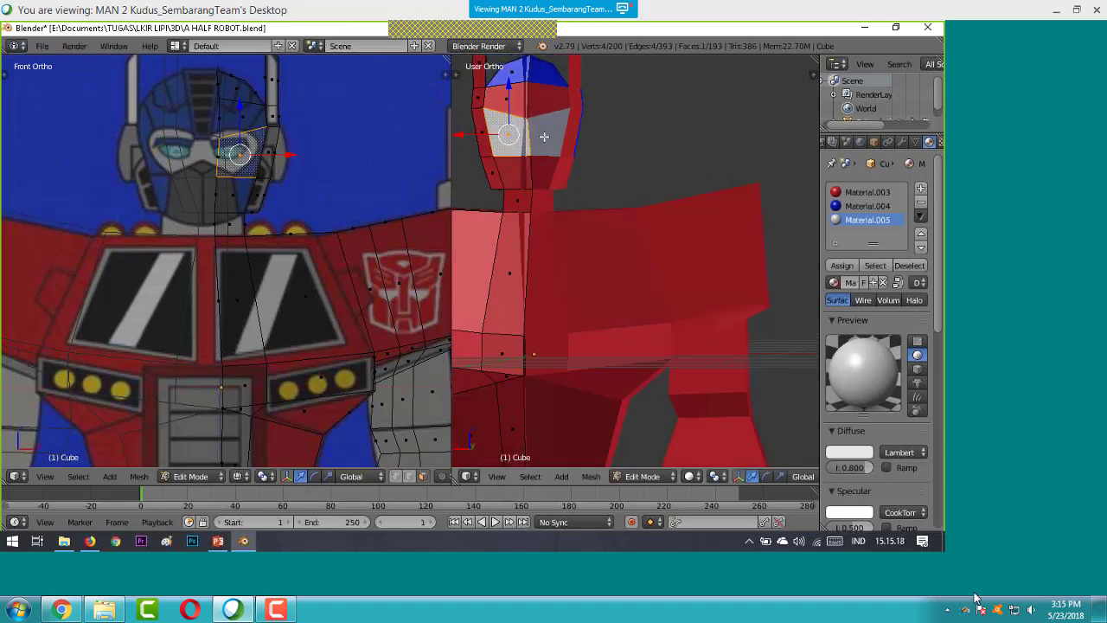
left_click(852, 192)
left_click(843, 266)
- Select the two front chest faces at the windows and add a fourth material slot with a new material
middle_click_drag(605, 161, 742, 165)
scroll(742, 165, "up", 3)
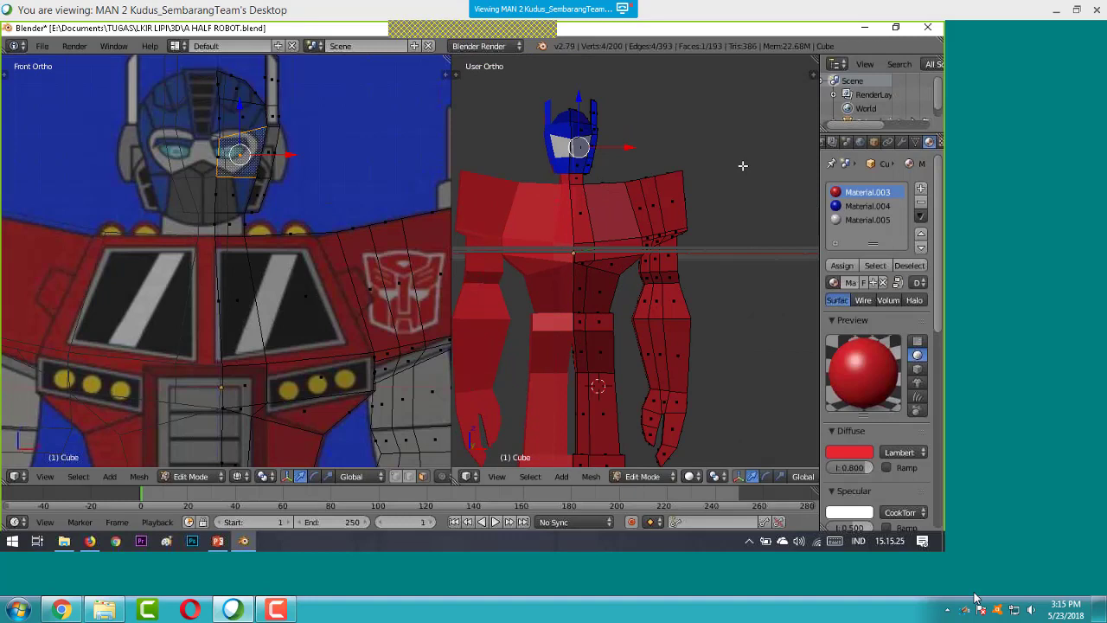
scroll(743, 165, "down", 1)
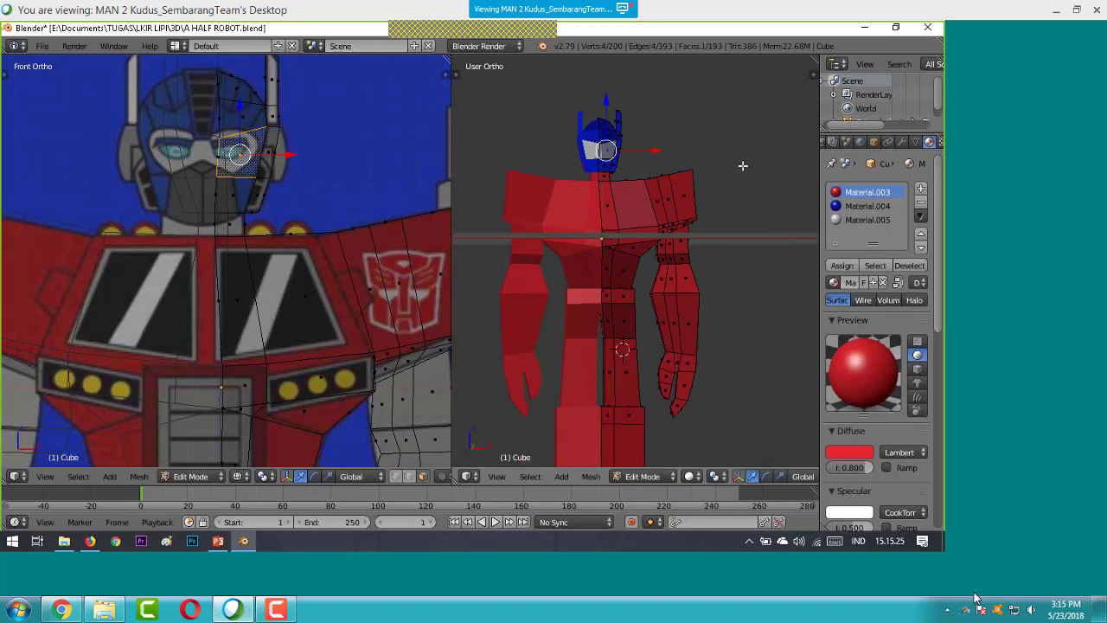
right_click(632, 204)
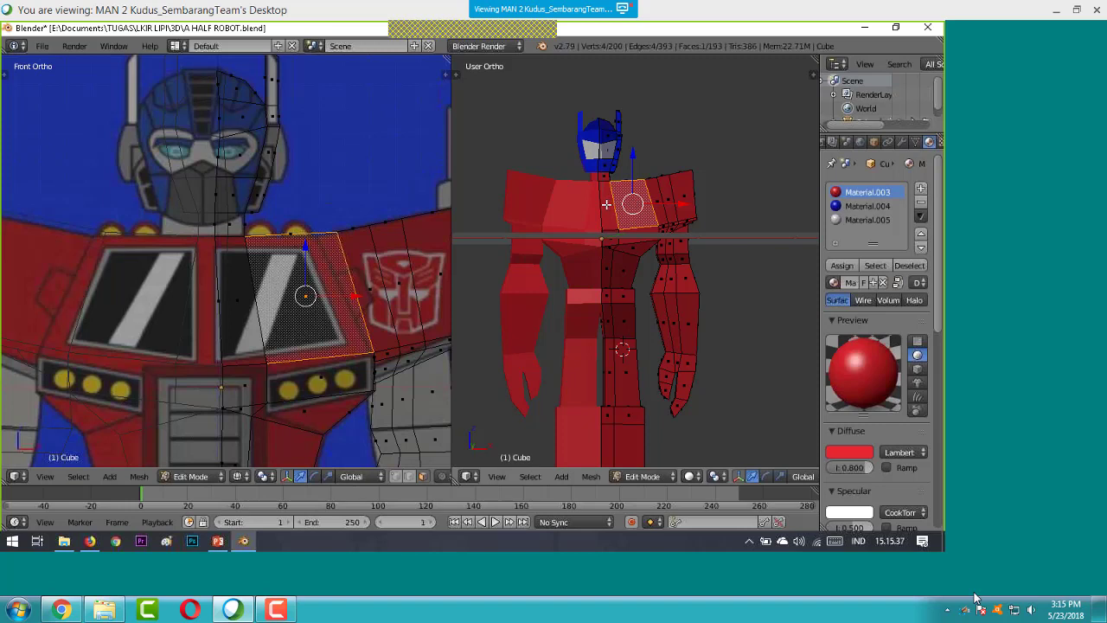
right_click(606, 205, "shift")
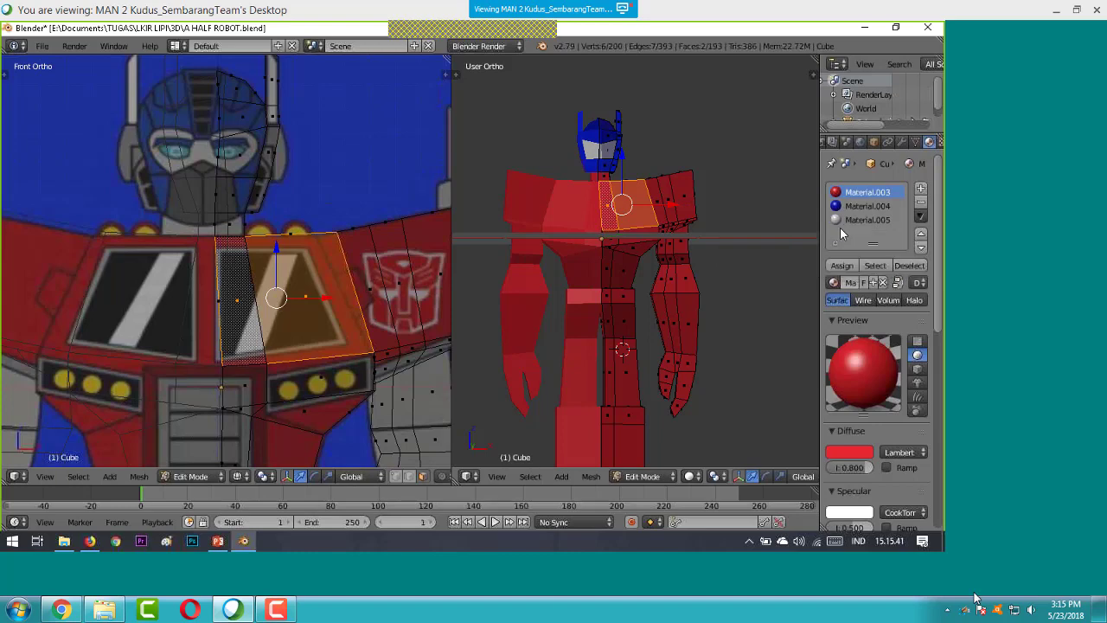
scroll(779, 239, "down", 3)
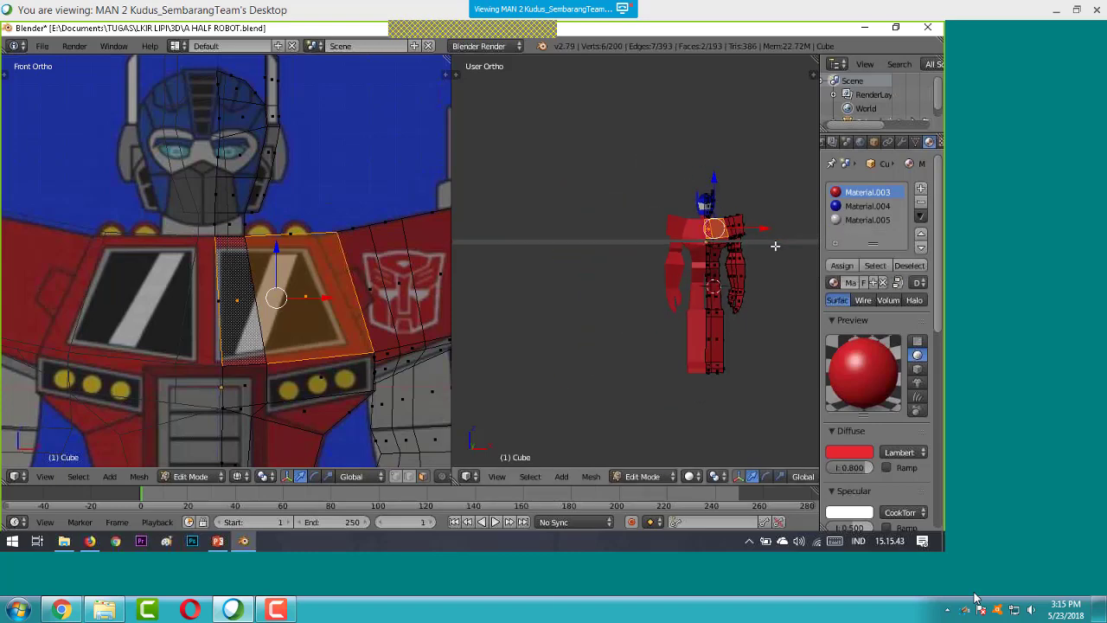
scroll(776, 244, "up", 2)
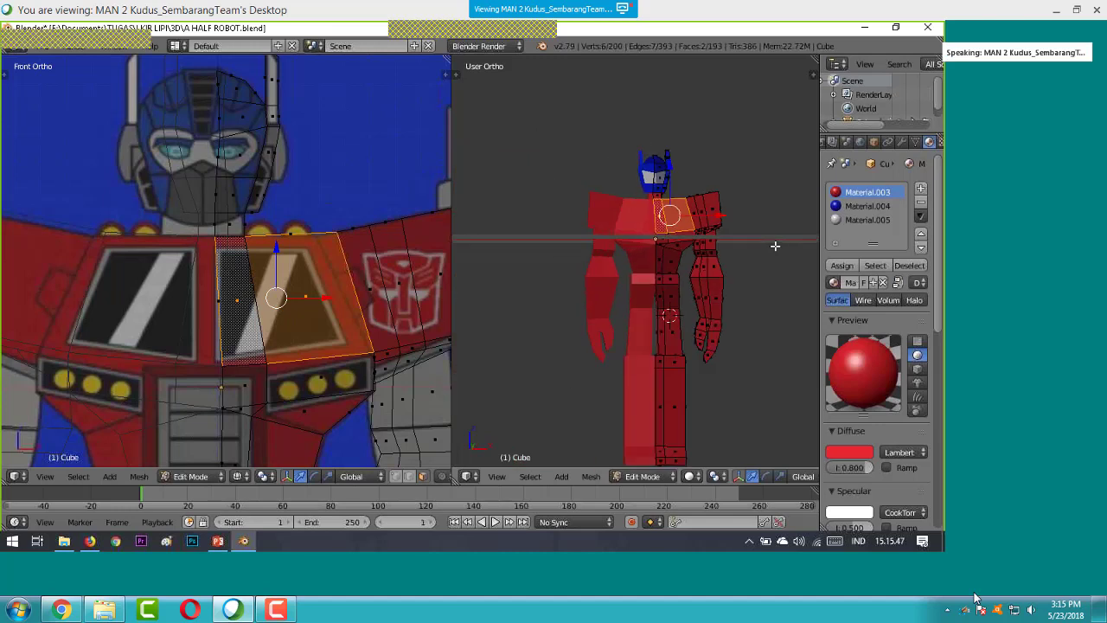
scroll(775, 245, "up", 1)
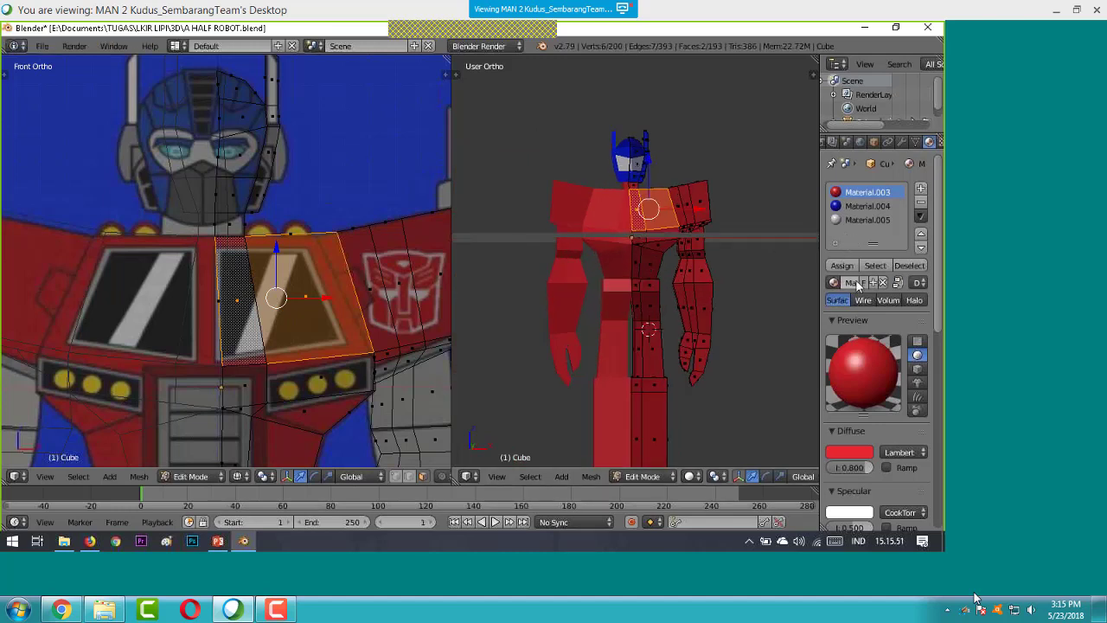
left_click(921, 188)
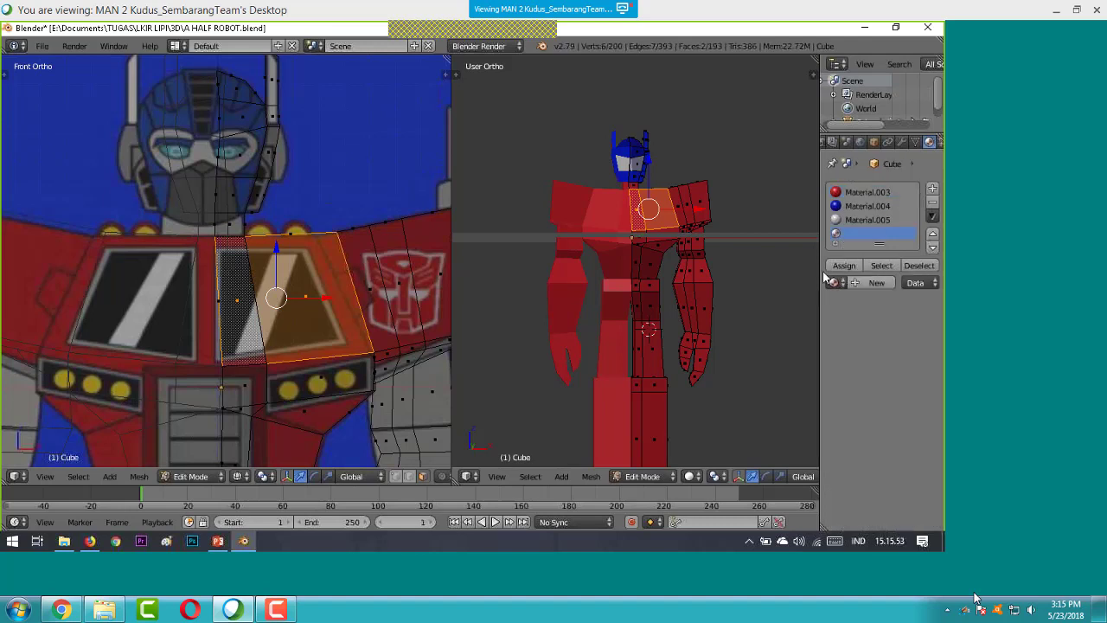
left_click(872, 283)
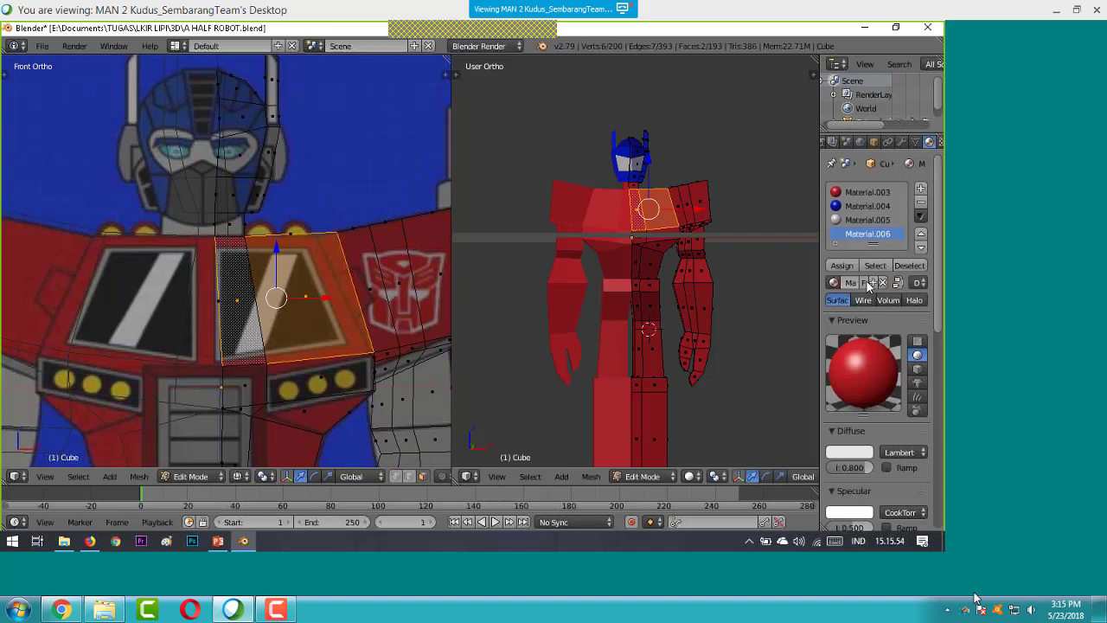
- Set the new Material.006 diffuse colour to black and assign it to the selected chest faces
left_click(849, 452)
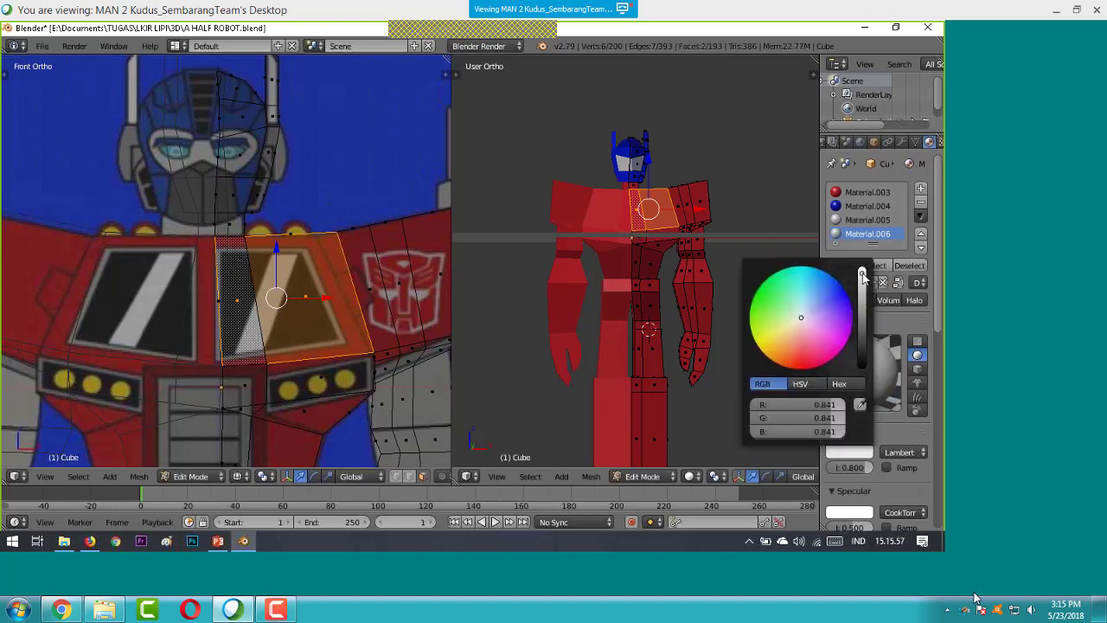
left_click(862, 428)
middle_click_drag(606, 260, 740, 252)
scroll(744, 260, "down", 3)
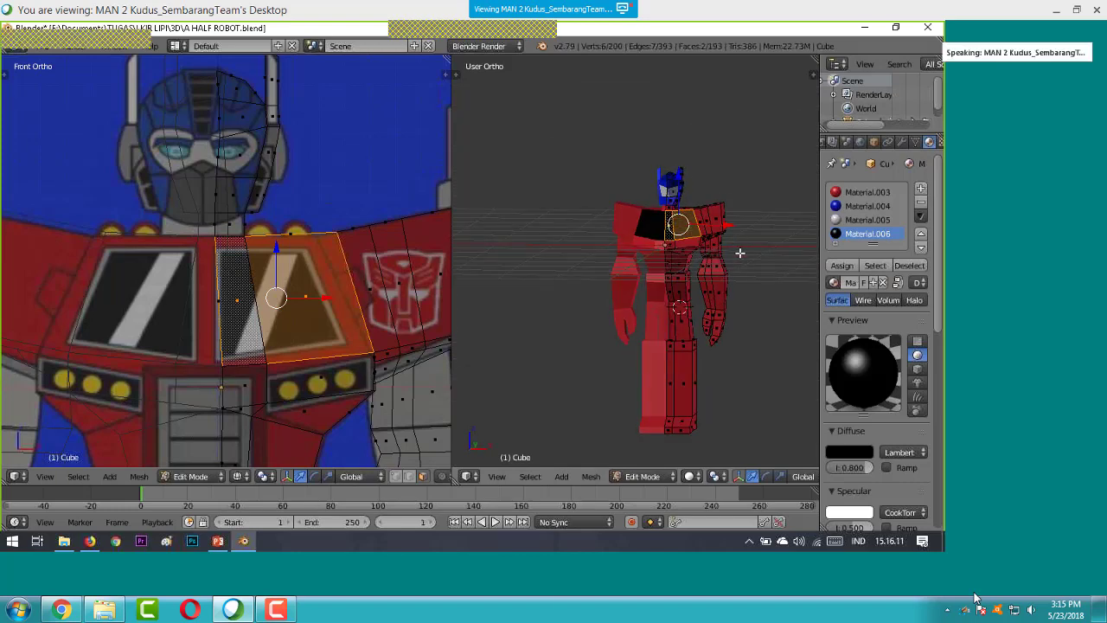
- Select the two faces just beneath the red lower chest band and assign the black Material.006 to them
scroll(740, 252, "up", 5)
scroll(740, 253, "up", 1)
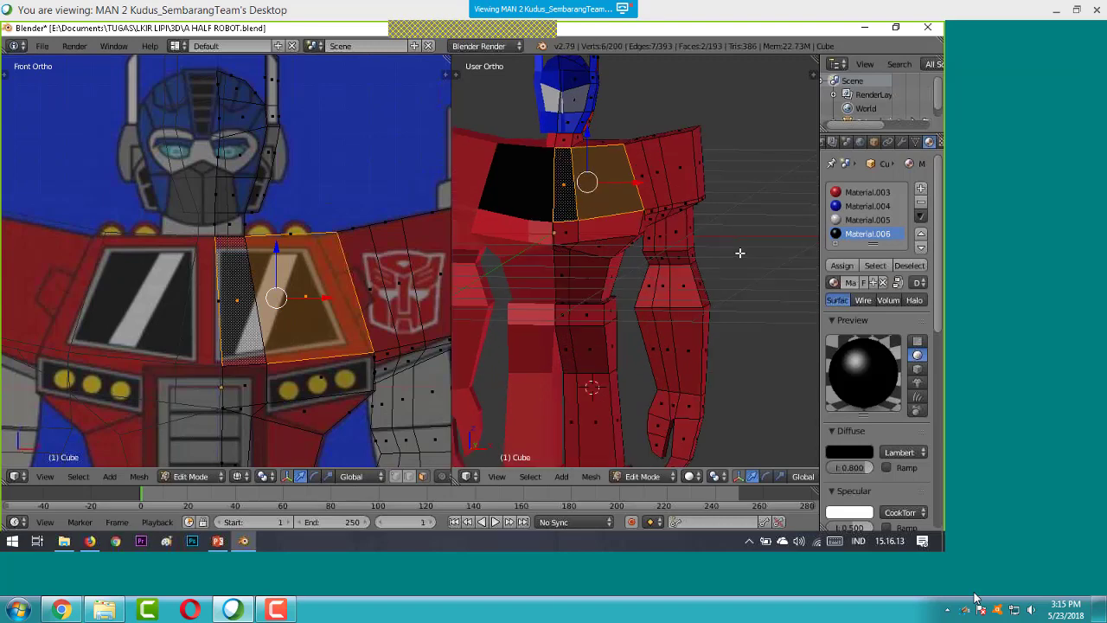
scroll(739, 252, "up", 2)
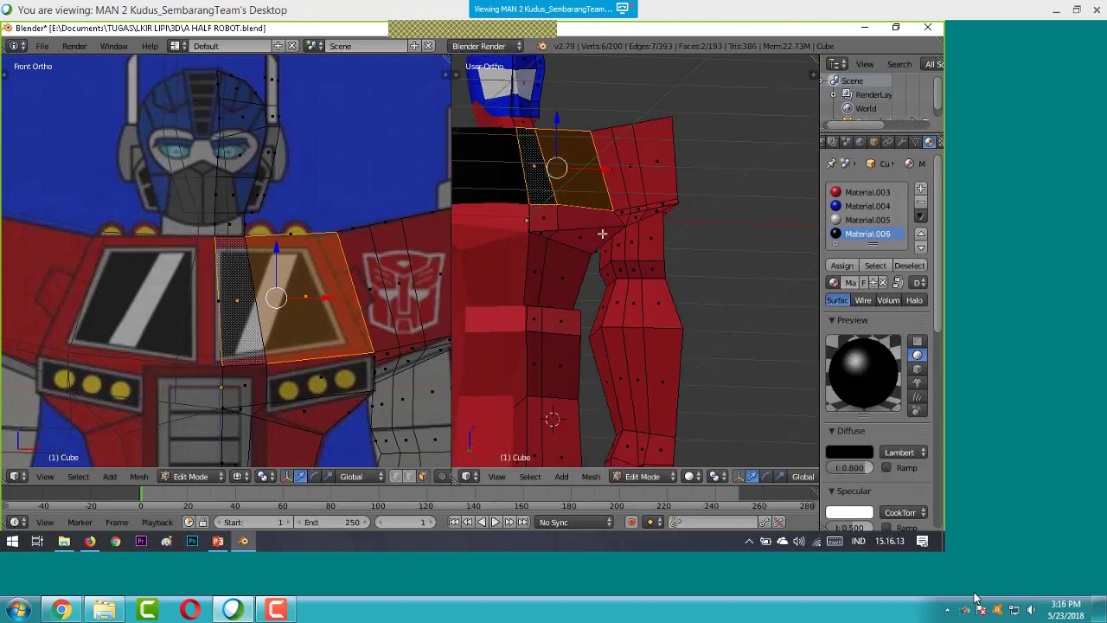
right_click(601, 234)
scroll(680, 289, "up", 1)
scroll(681, 258, "down", 1)
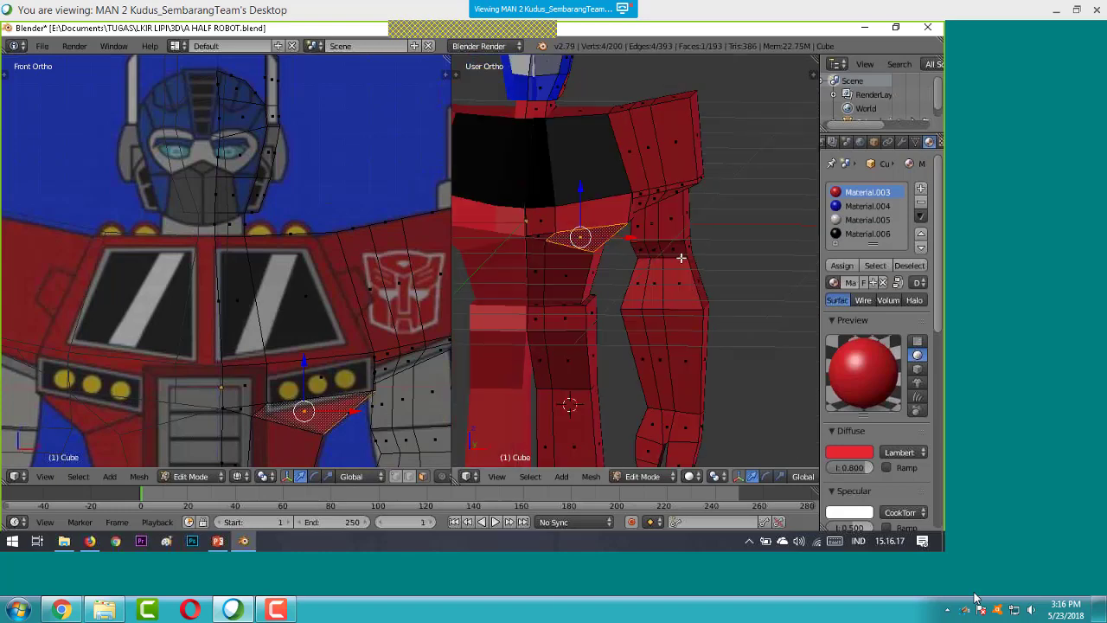
scroll(579, 235, "down", 1)
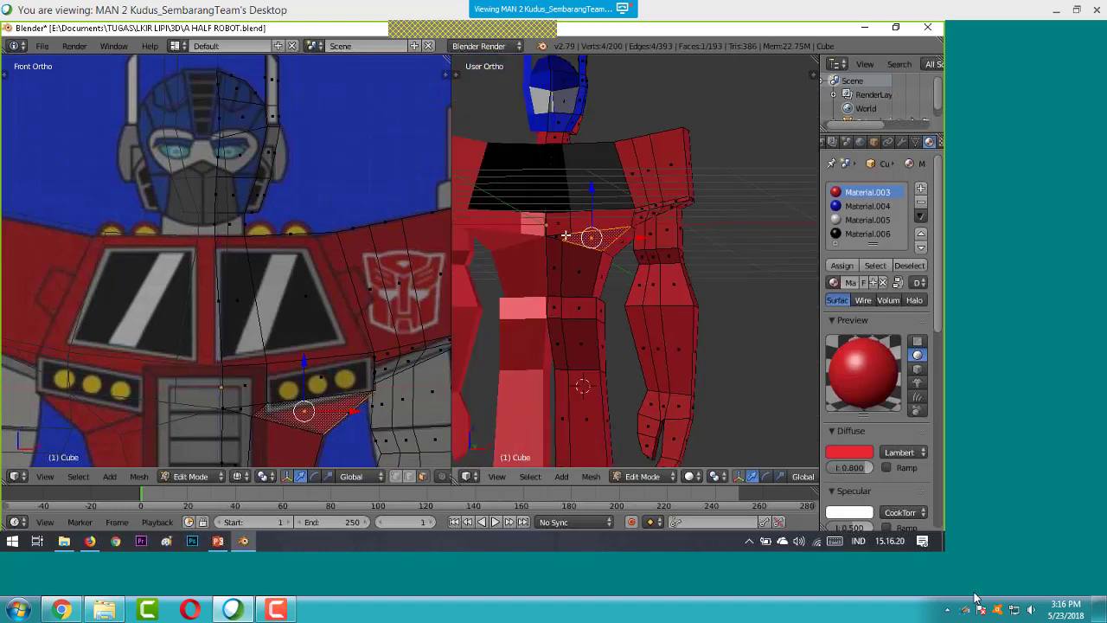
right_click(561, 235, "shift")
mouse_move(729, 234)
middle_mouse_down()
mouse_move(667, 242)
mouse_move(733, 230)
mouse_move(732, 205)
mouse_move(712, 183)
mouse_move(696, 192)
mouse_move(739, 243)
middle_mouse_up()
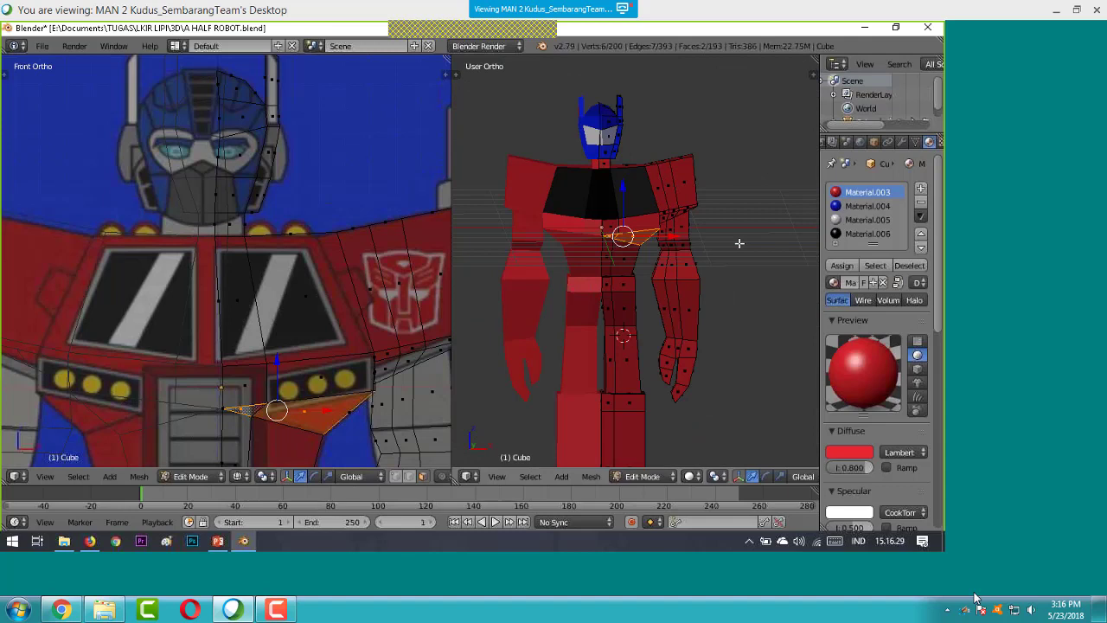
left_click(870, 233)
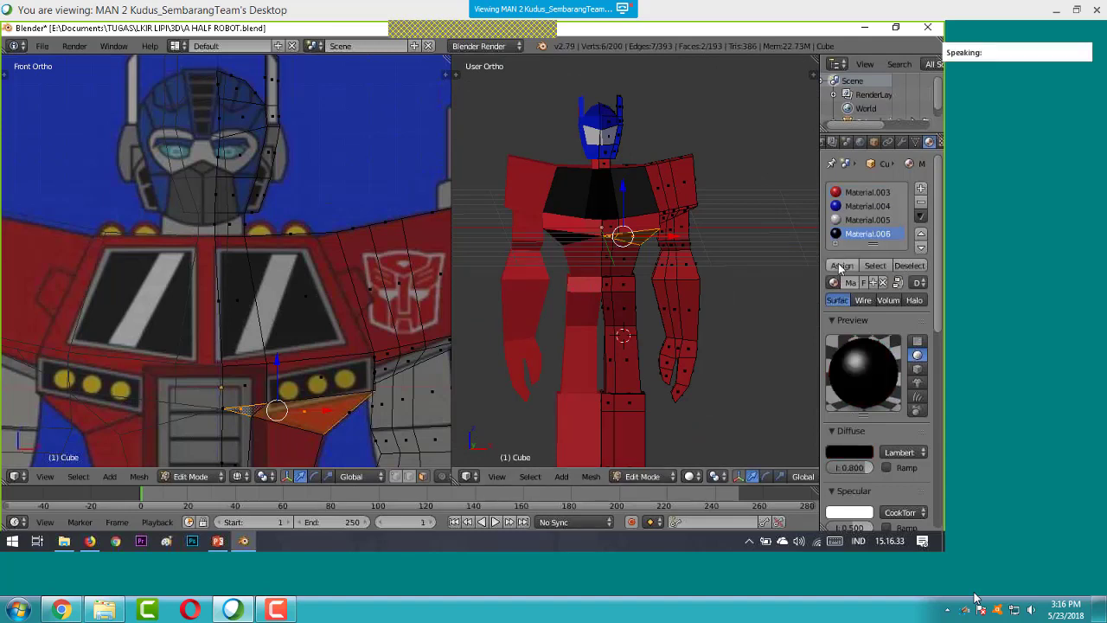
scroll(721, 259, "up", 2)
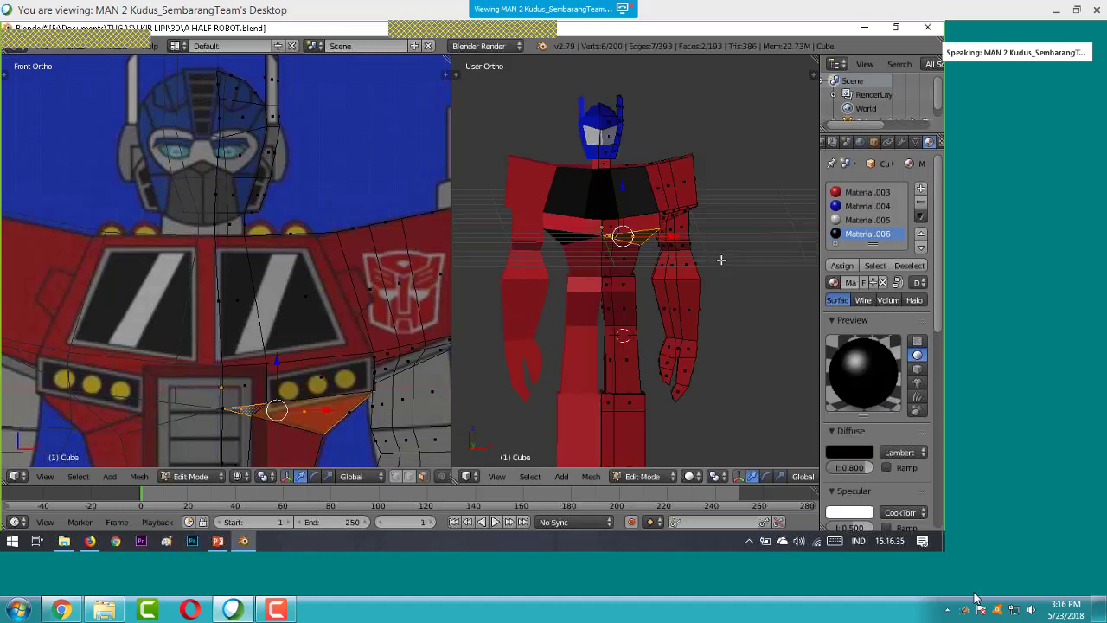
- Select the two central abdomen faces between the black chest wedges and the belt and assign the white Material.005 to them
scroll(372, 230, "down", 5)
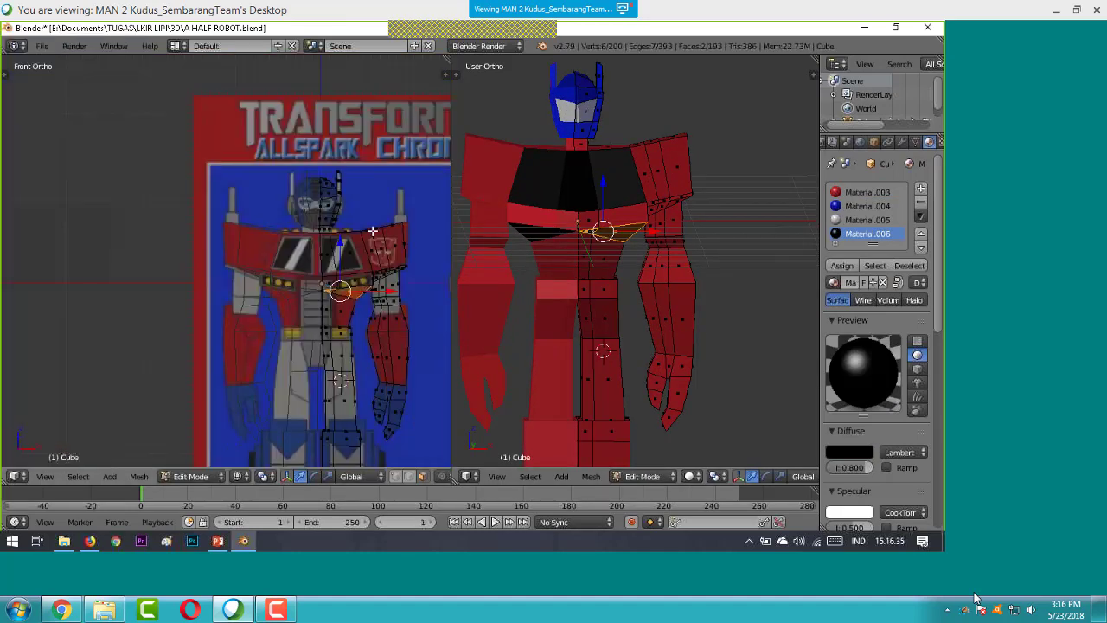
scroll(372, 230, "up", 3)
scroll(686, 269, "down", 1)
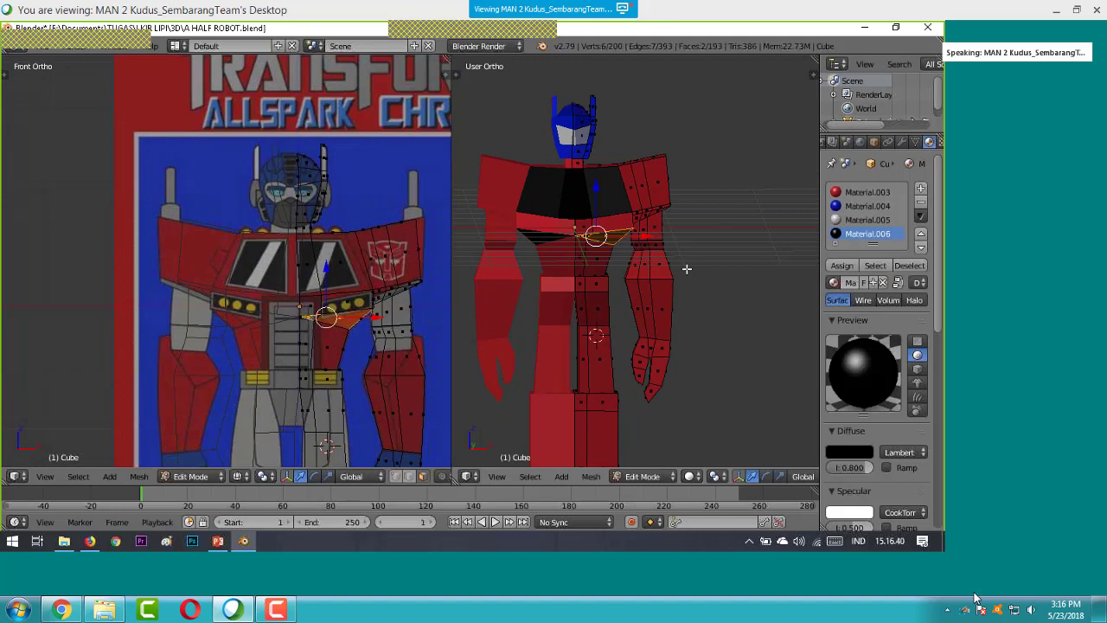
right_click(580, 260)
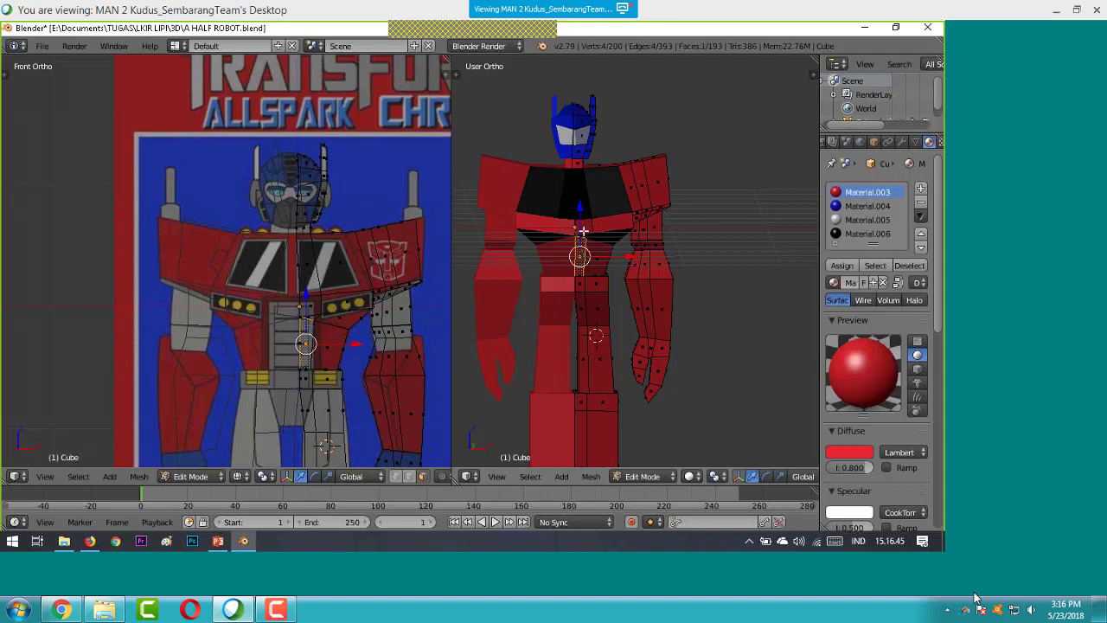
right_click(585, 234, "shift")
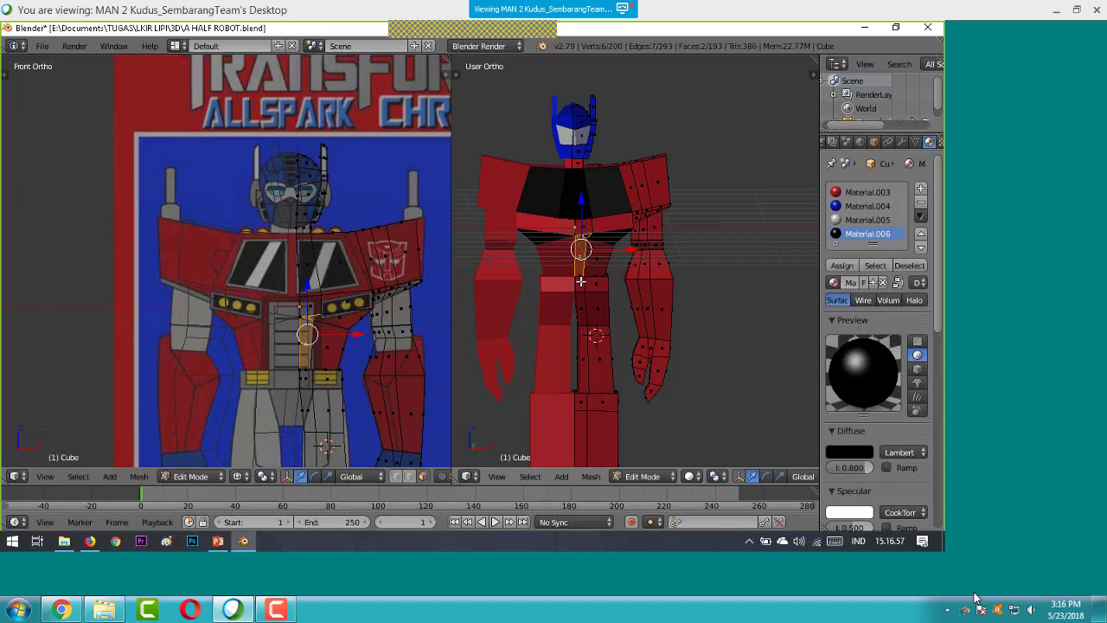
right_click(580, 286, "shift")
right_click(580, 287, "shift")
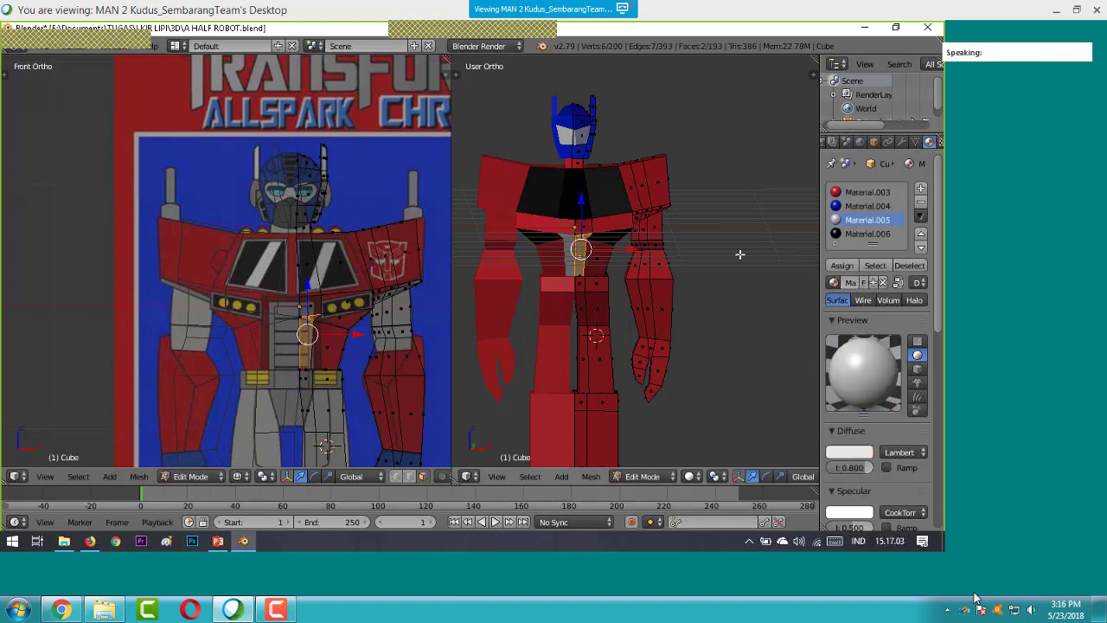
scroll(740, 254, "down", 1)
scroll(739, 254, "up", 2)
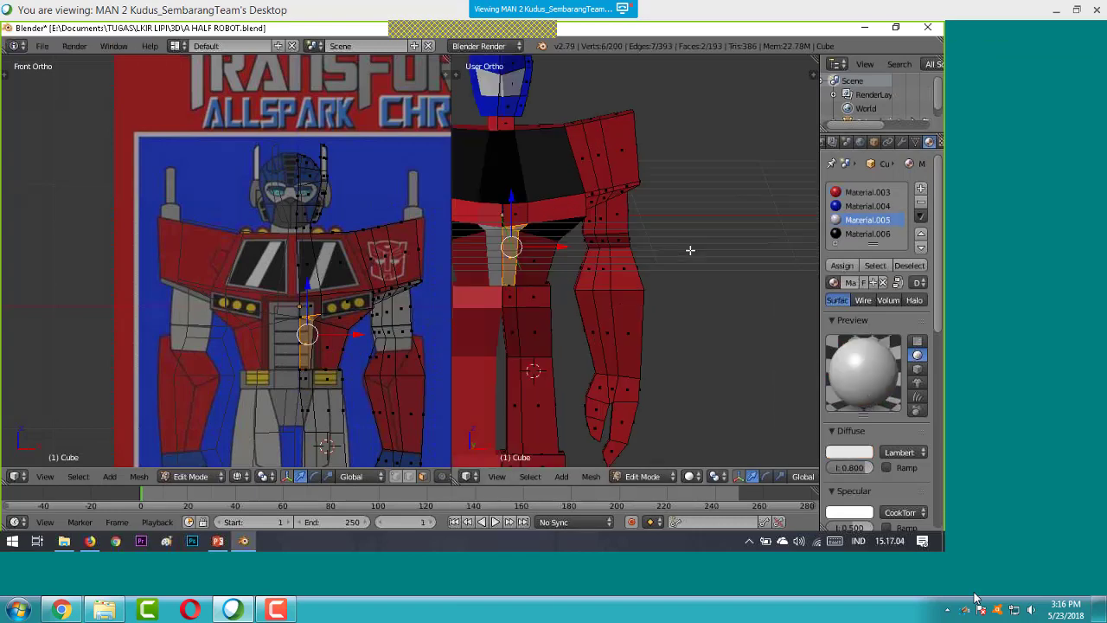
scroll(742, 253, "down", 1)
scroll(742, 253, "up", 1)
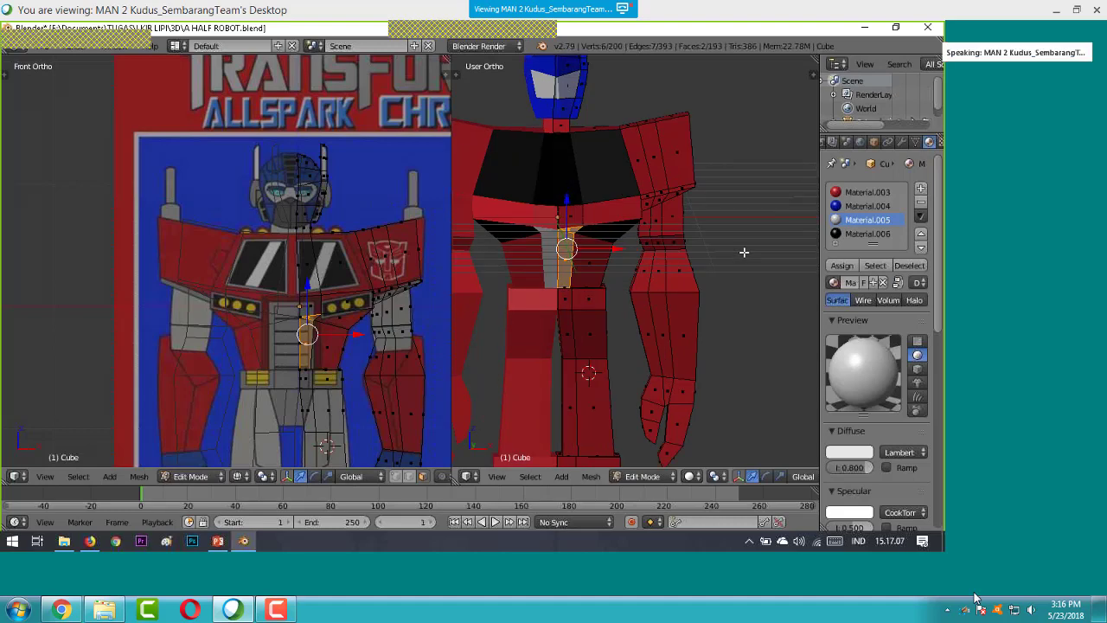
key("a")
- Select the two front belt faces at the waist and assign the white Material.005 to them
scroll(641, 281, "down", 2)
scroll(641, 280, "up", 1)
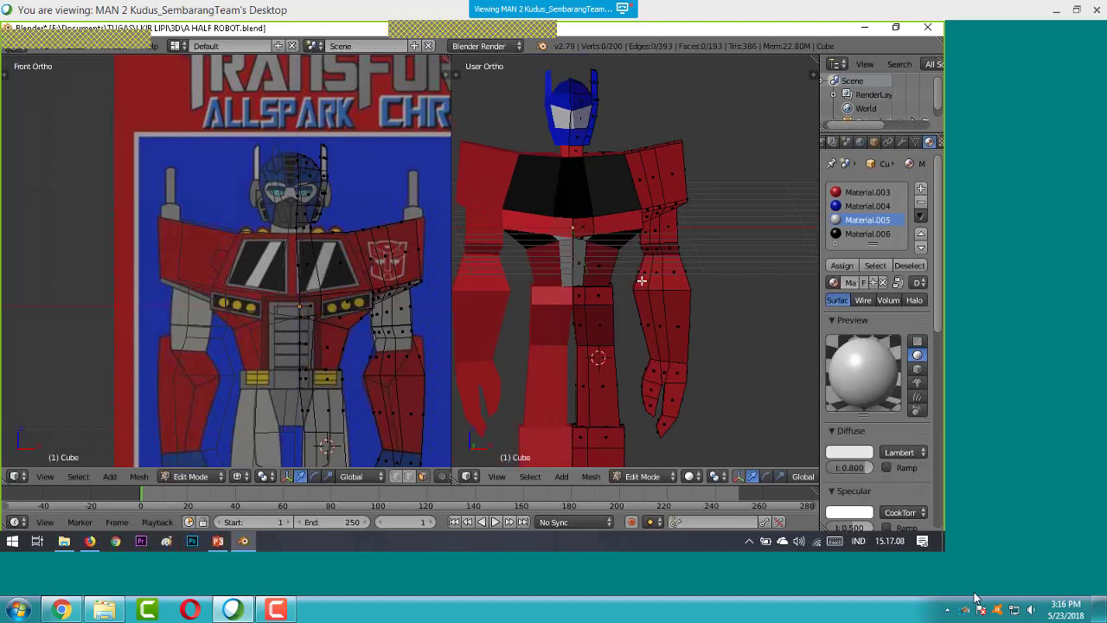
scroll(588, 289, "up", 1)
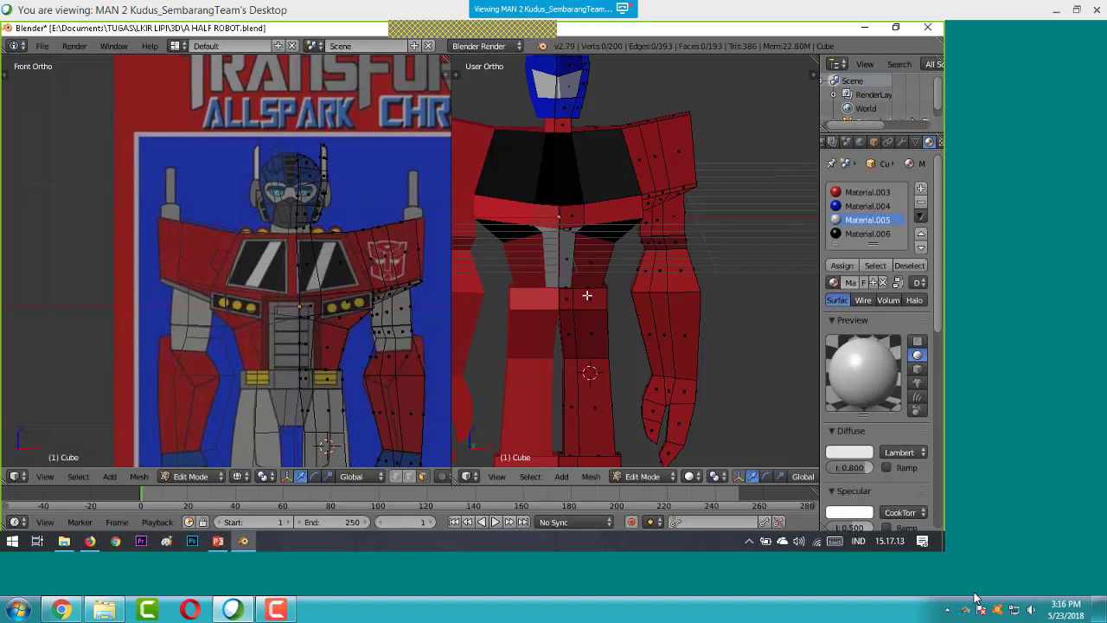
scroll(588, 295, "down", 2)
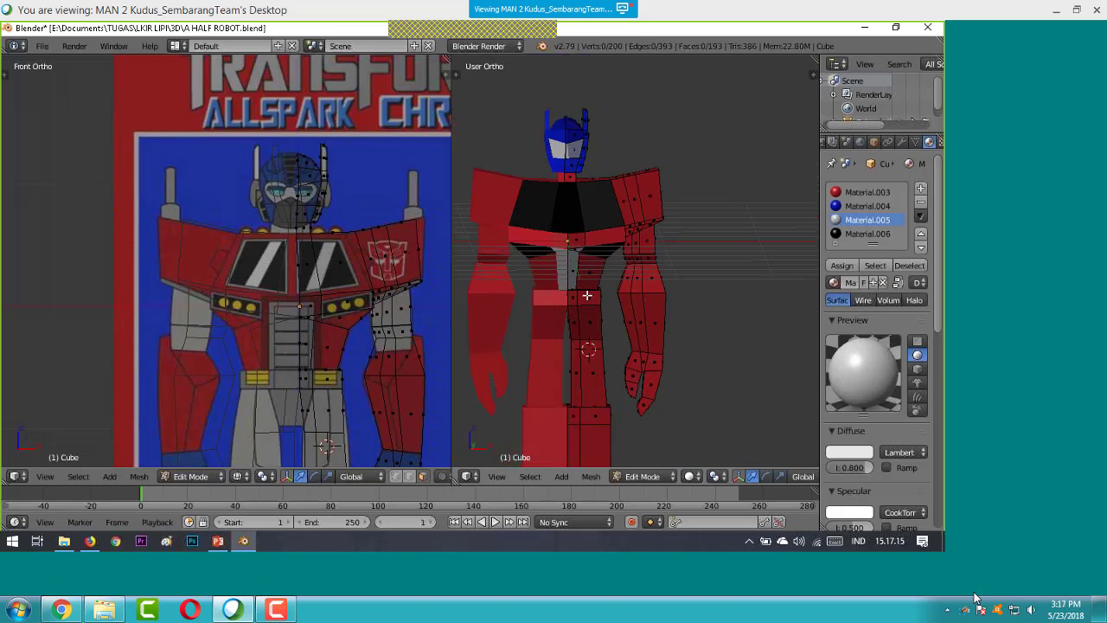
right_click(586, 295)
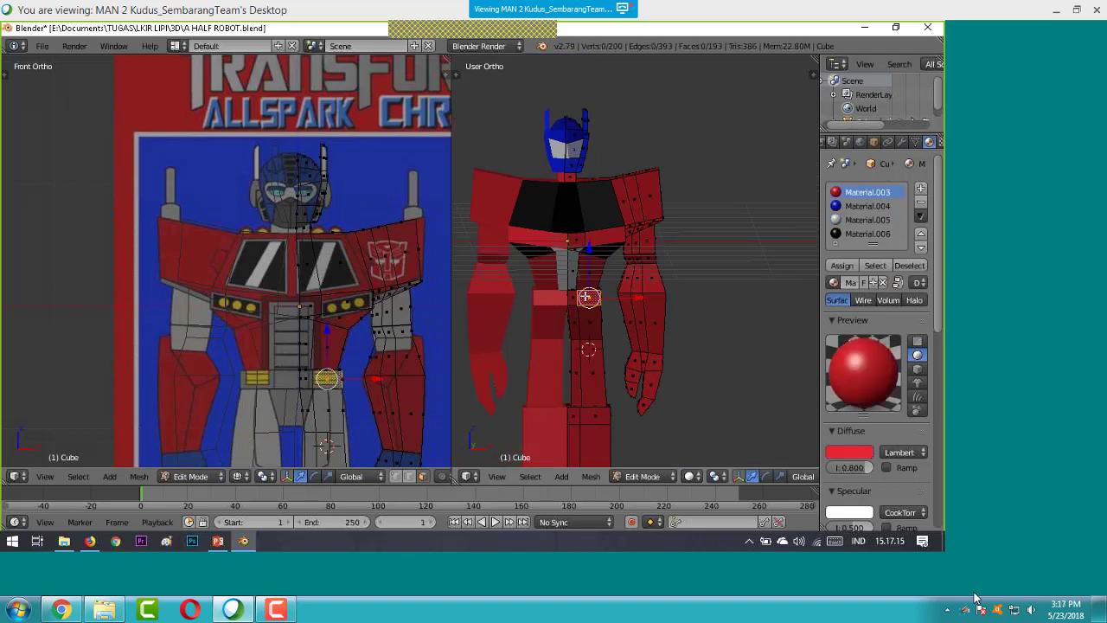
left_click(856, 220)
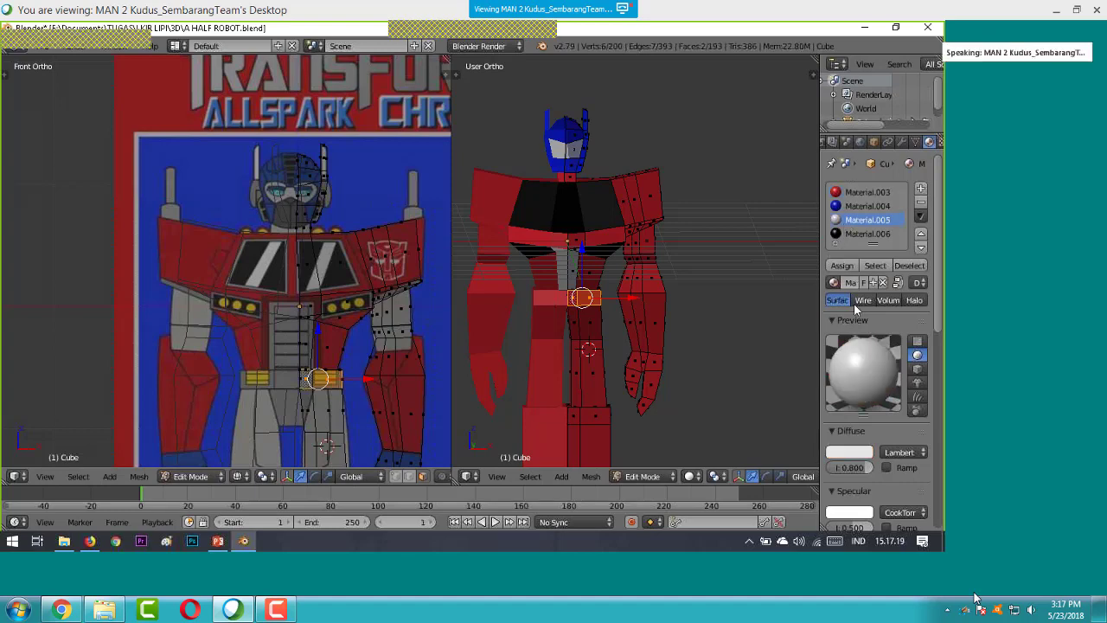
left_click(841, 265)
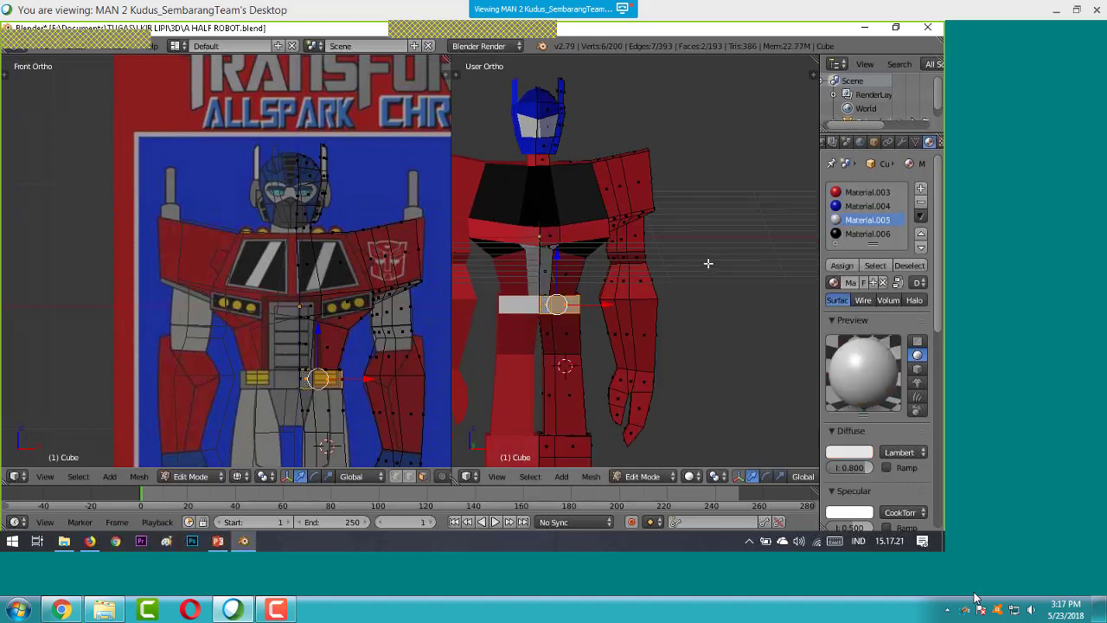
- Compare the belt with the reference and assign the black Material.006 to the selected front belt faces instead
scroll(707, 263, "down", 3)
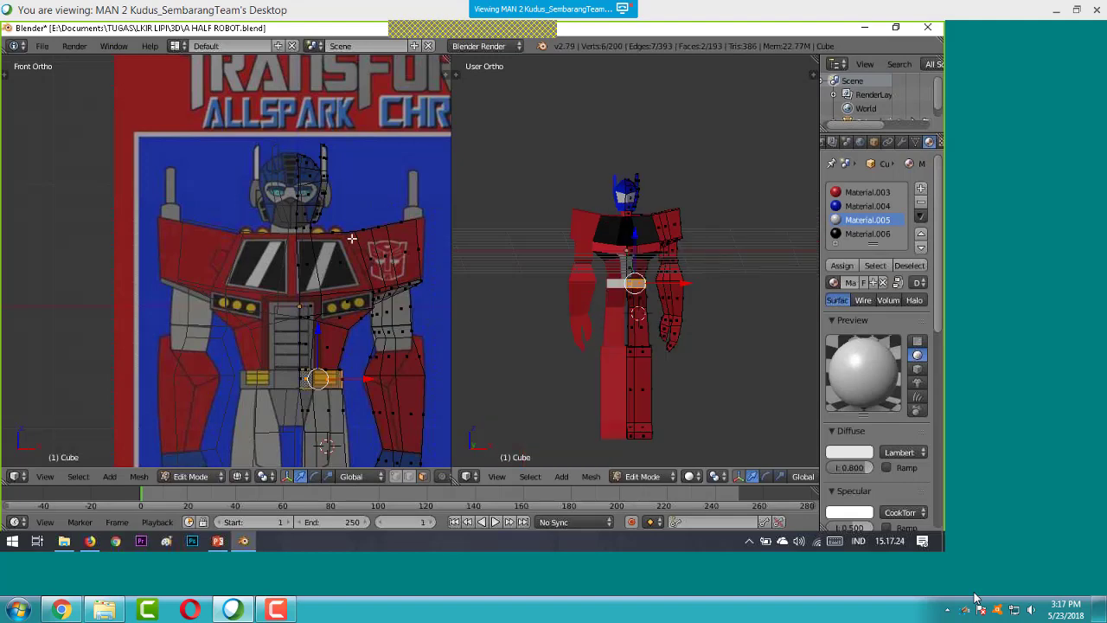
scroll(329, 231, "down", 2)
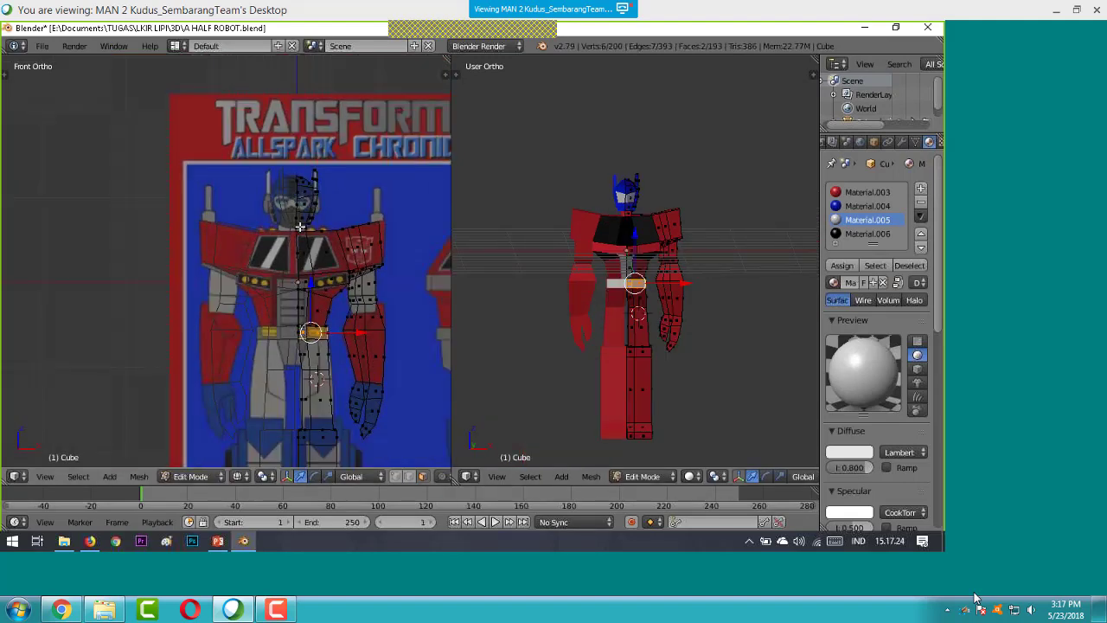
scroll(301, 227, "down", 1)
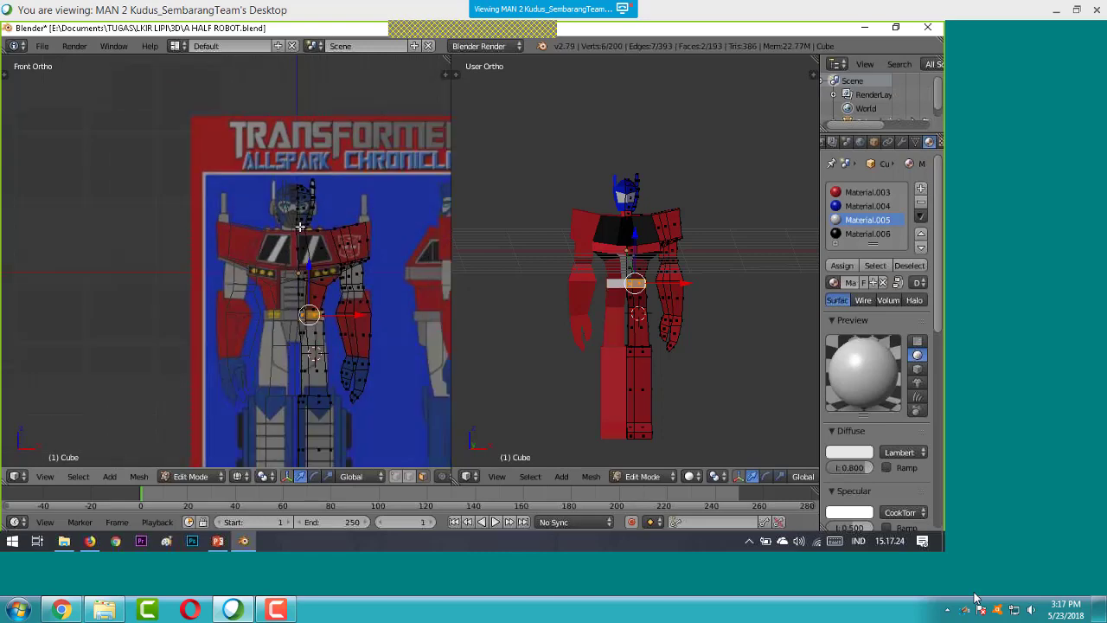
scroll(300, 226, "down", 1)
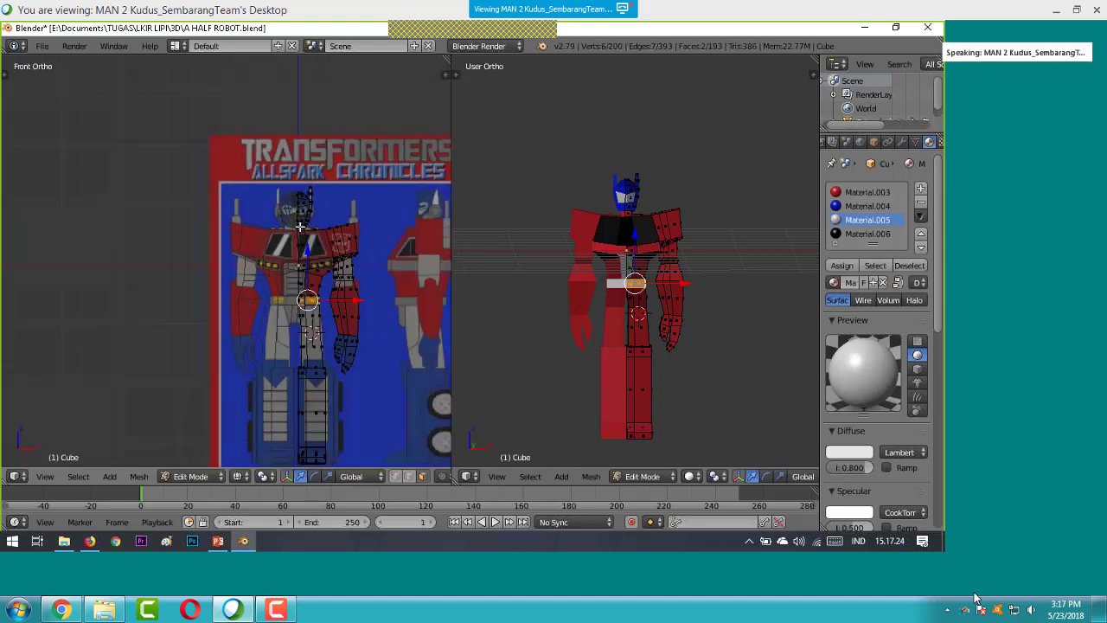
scroll(667, 265, "up", 2)
left_click(868, 234)
left_click(842, 265)
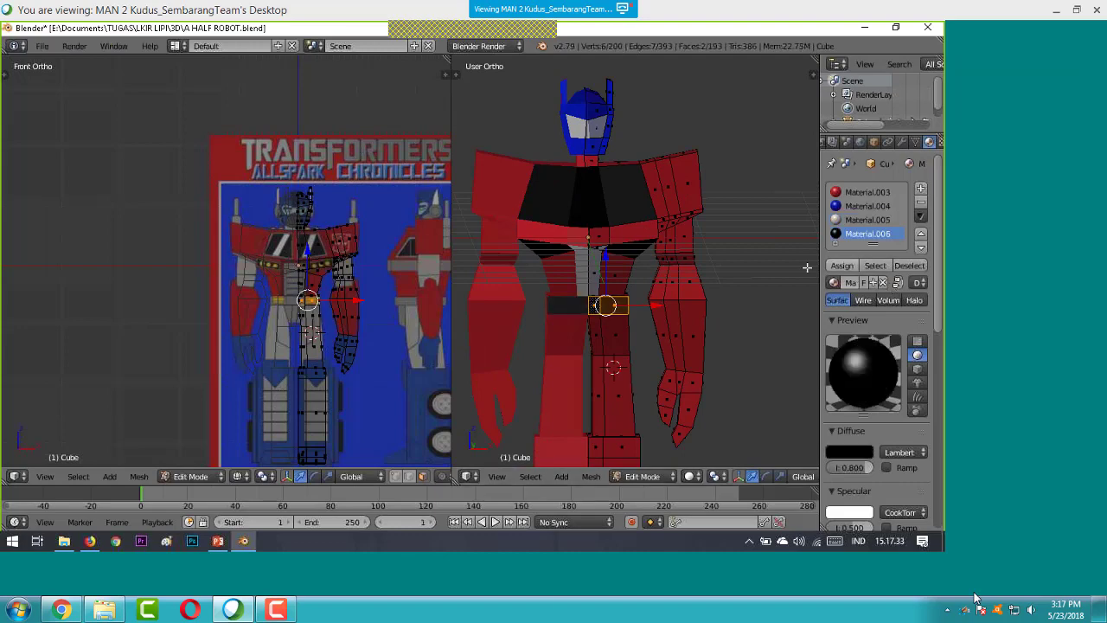
scroll(717, 267, "down", 1)
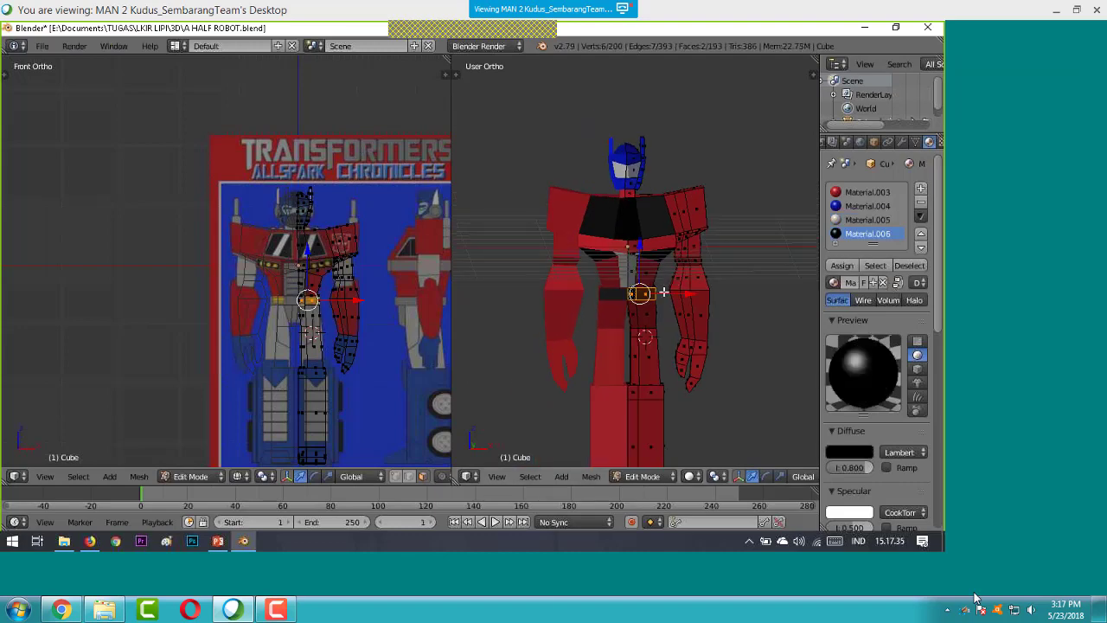
scroll(663, 292, "up", 2)
right_click(634, 322)
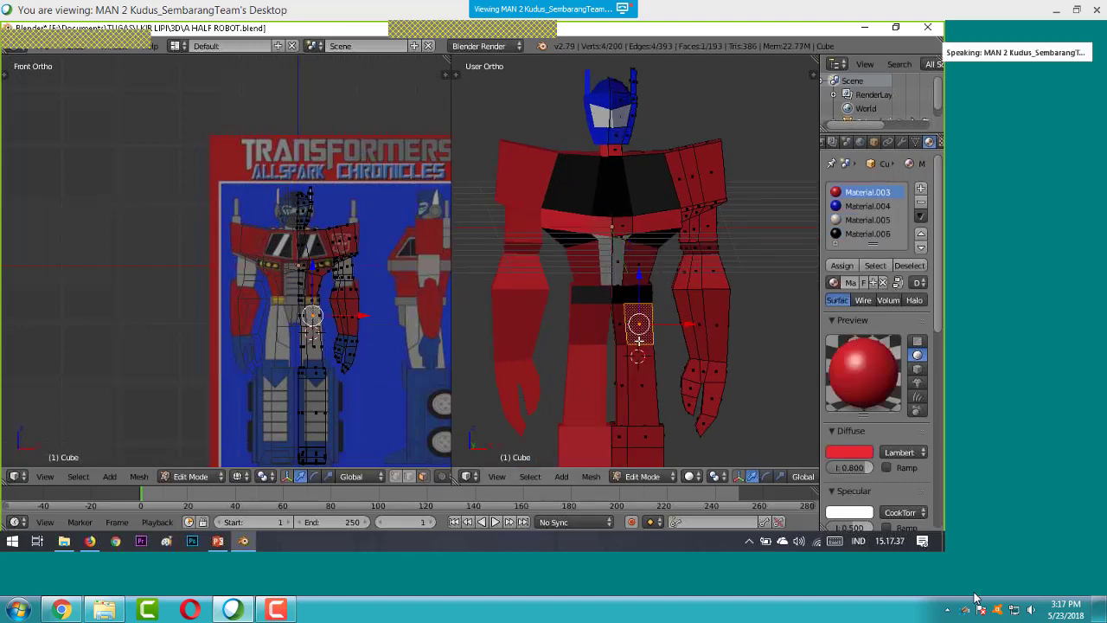
right_click(619, 324, "shift")
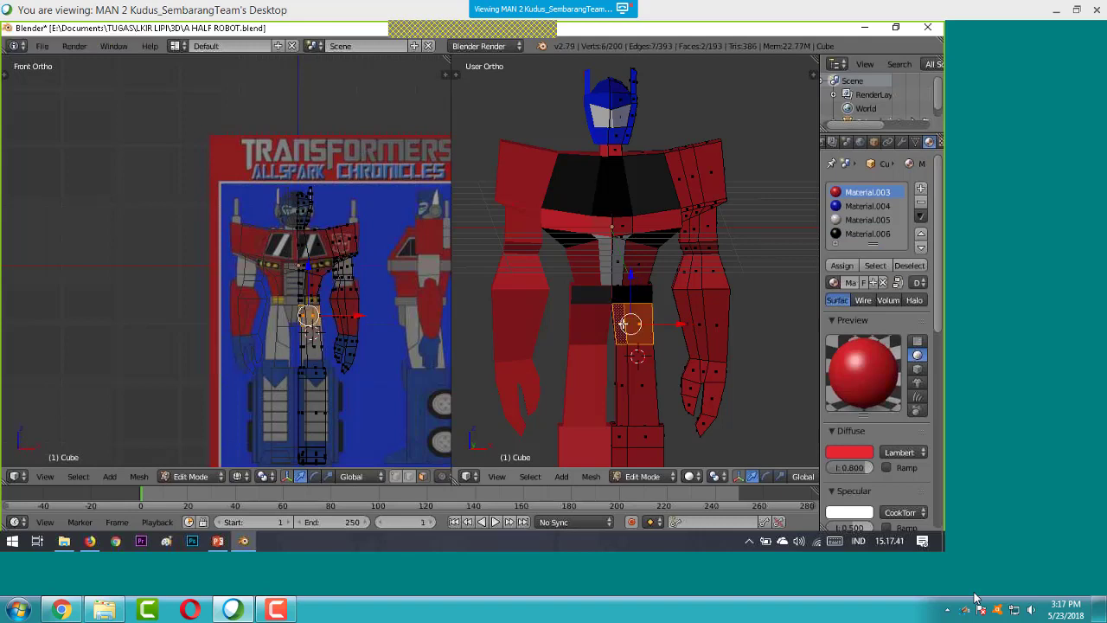
right_click(623, 359, "shift")
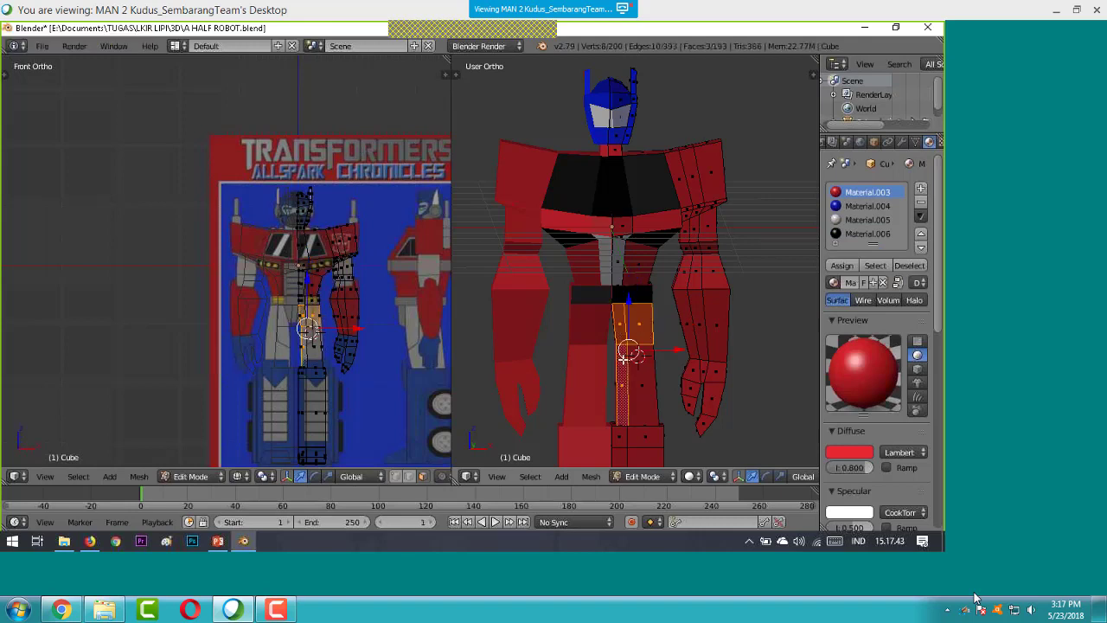
right_click(643, 359, "shift")
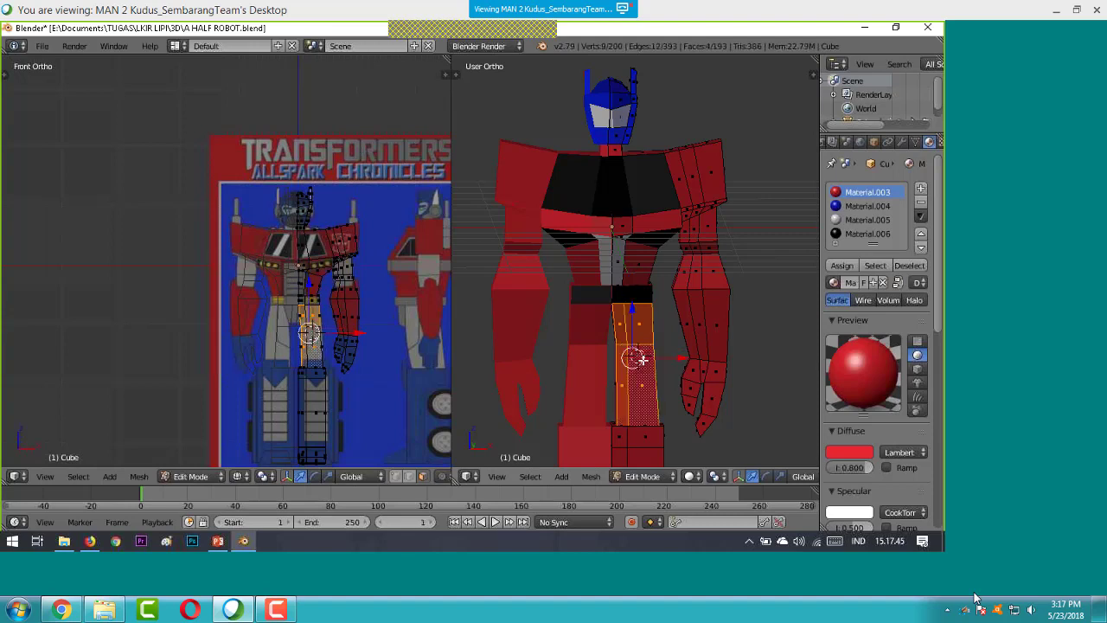
key("s")
key("Escape")
key("a")
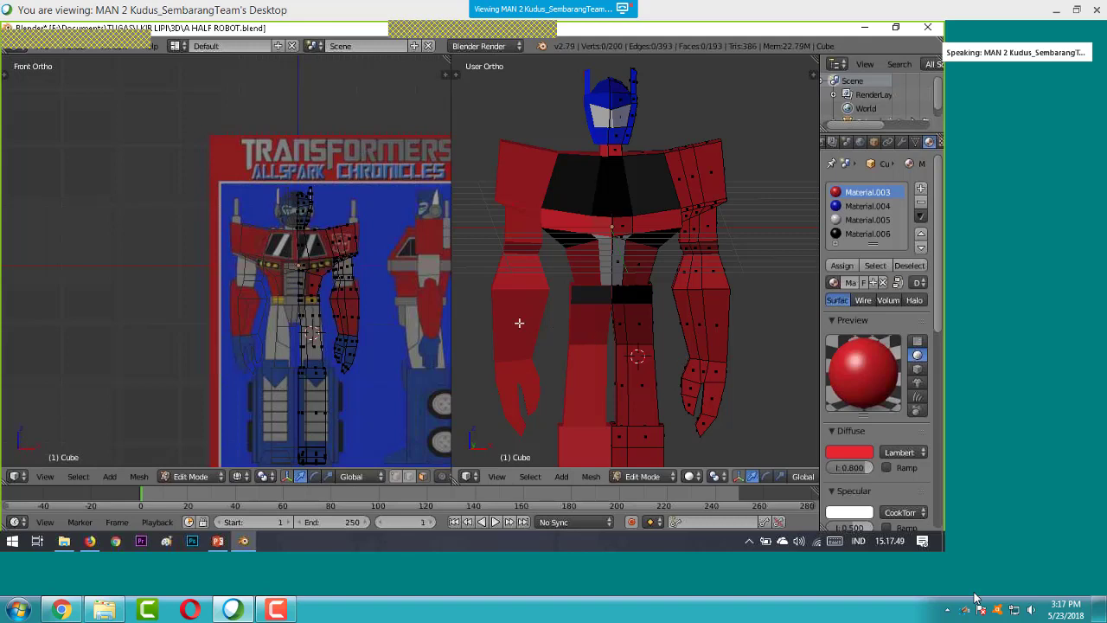
- Select the front faces of the upper leg beneath the belt and add its outer side face to the selection
right_click(626, 318)
right_click(628, 321, "shift")
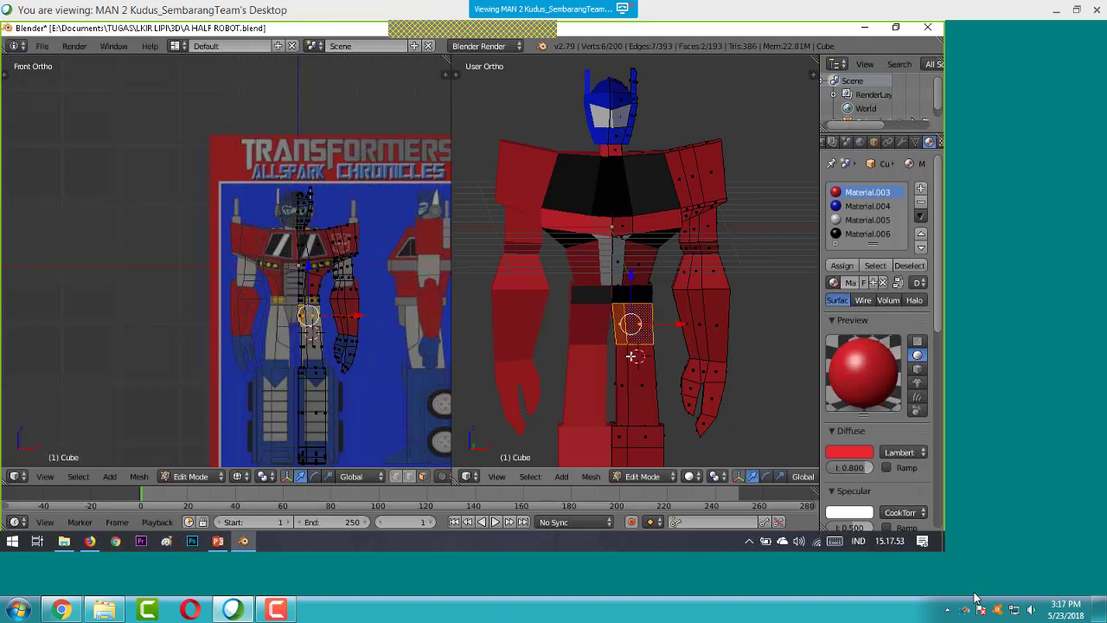
right_click(643, 369, "shift")
middle_click_drag(644, 370, 666, 365)
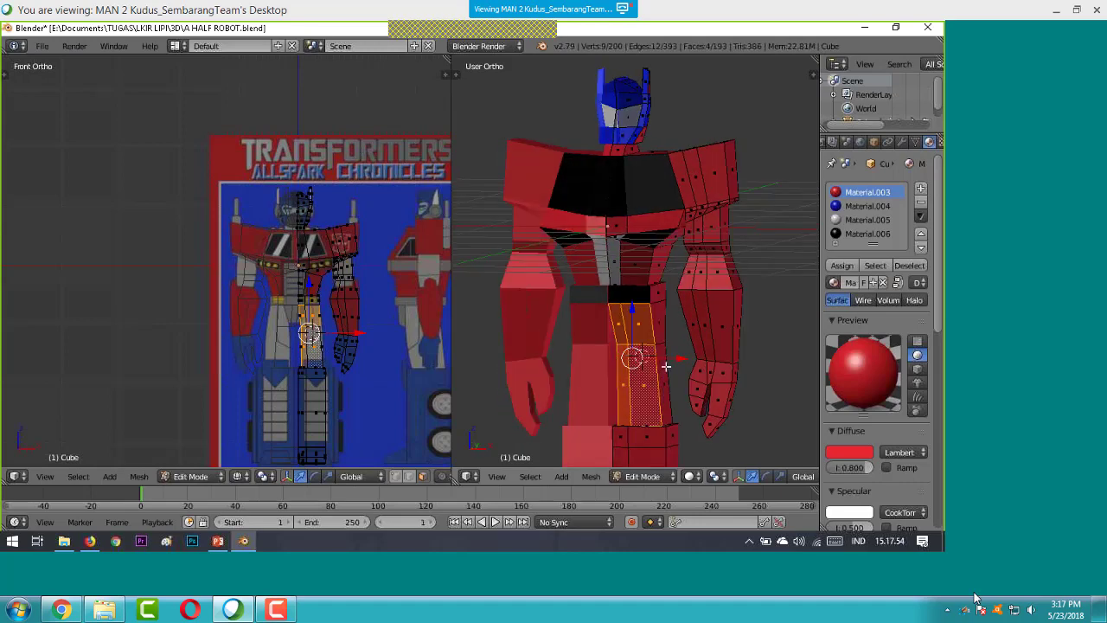
right_click(666, 366, "shift")
- Extend the selection around the outer side and back faces of the upper leg
middle_click_drag(666, 367, 546, 328)
right_click(671, 330, "shift")
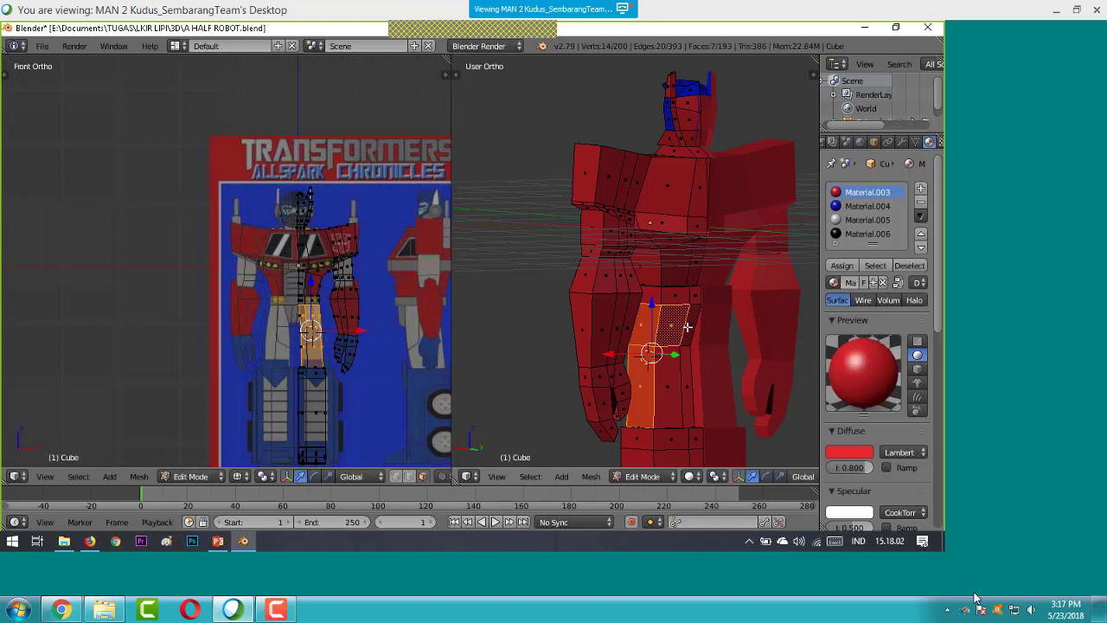
right_click(687, 325, "shift")
middle_click_drag(687, 325, 746, 344)
right_click(692, 363, "shift")
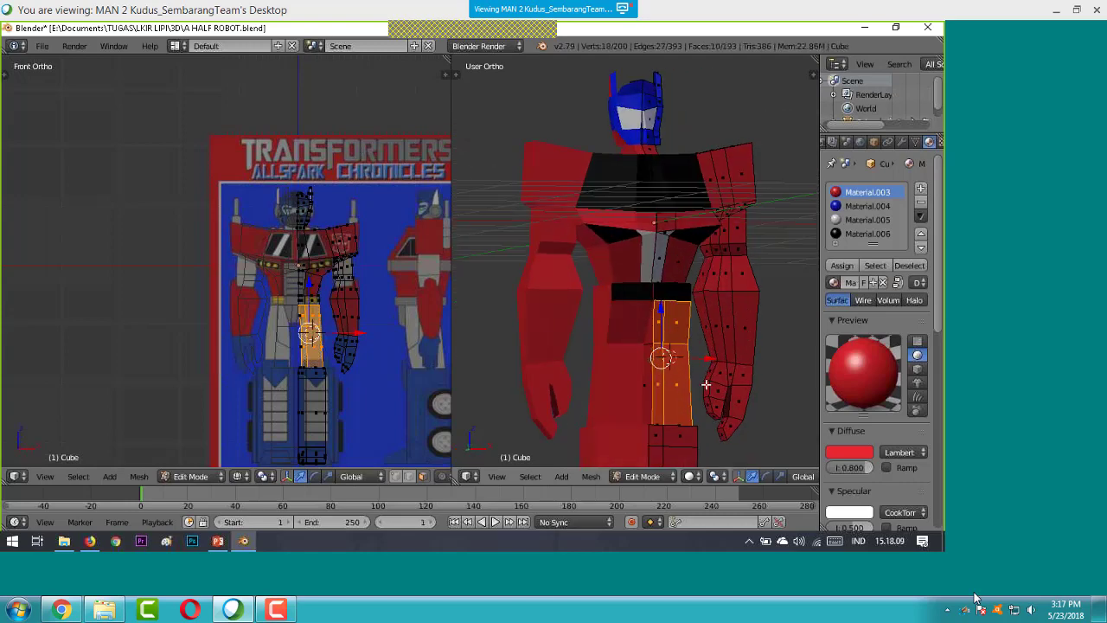
- Add the inner thigh face to the selection and assign the white Material.005 to the selected upper leg faces
middle_click_drag(705, 385, 687, 384)
scroll(687, 383, "up", 4)
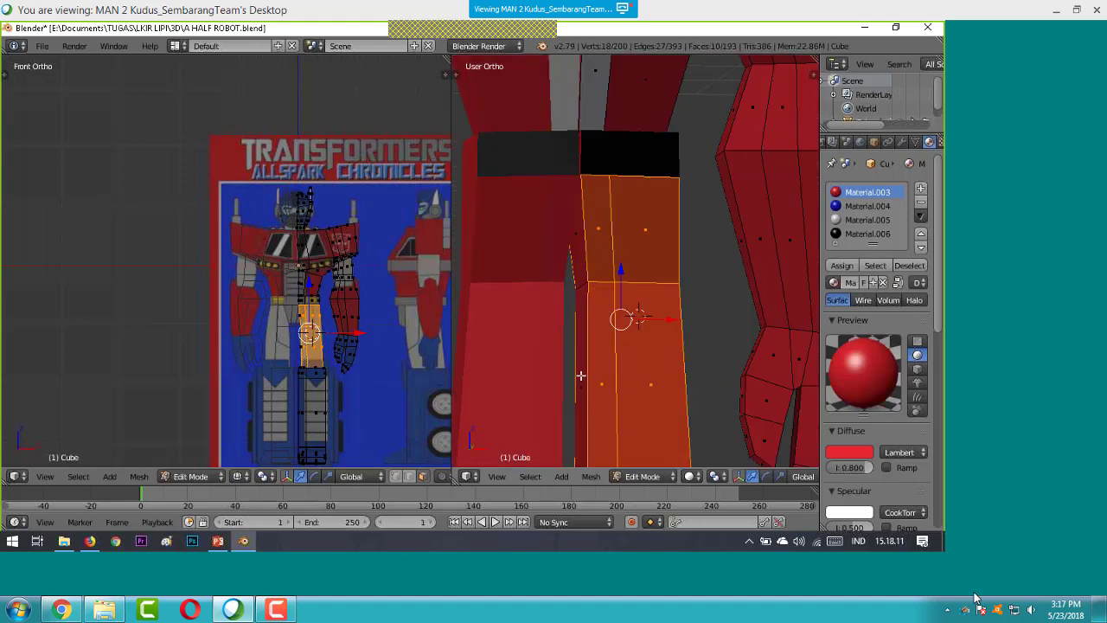
right_click(583, 377, "shift")
scroll(676, 344, "down", 6)
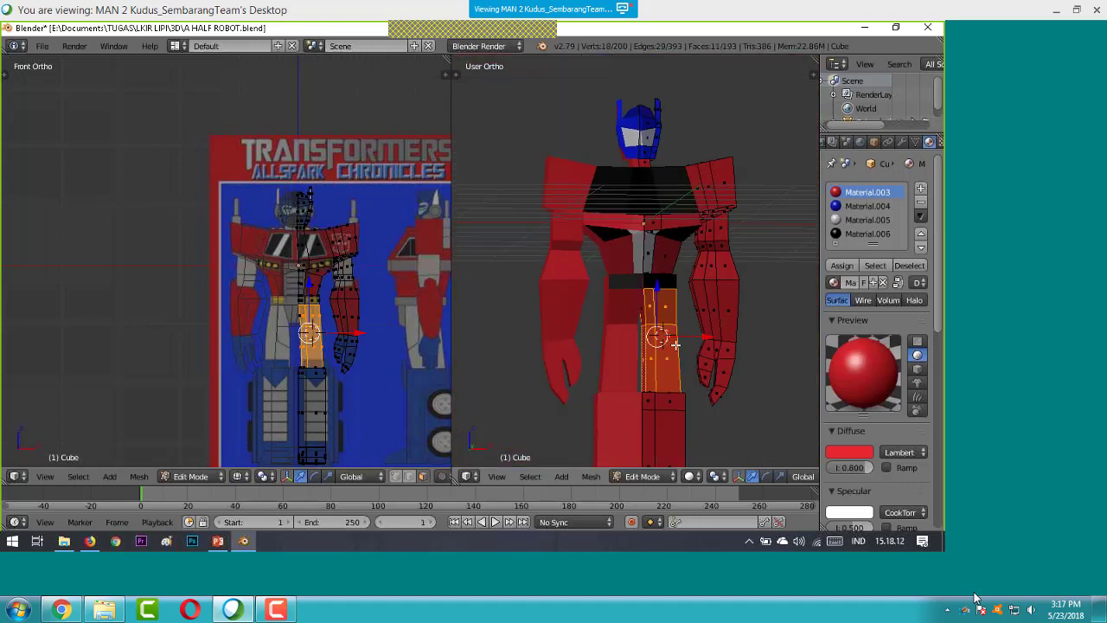
left_click(847, 221)
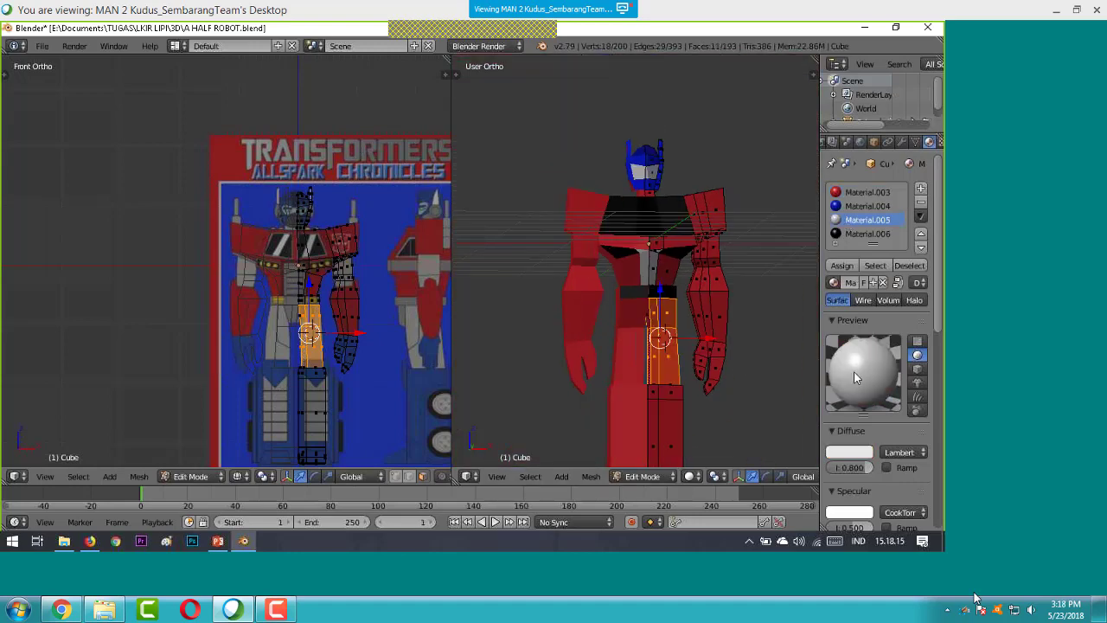
left_click(843, 267)
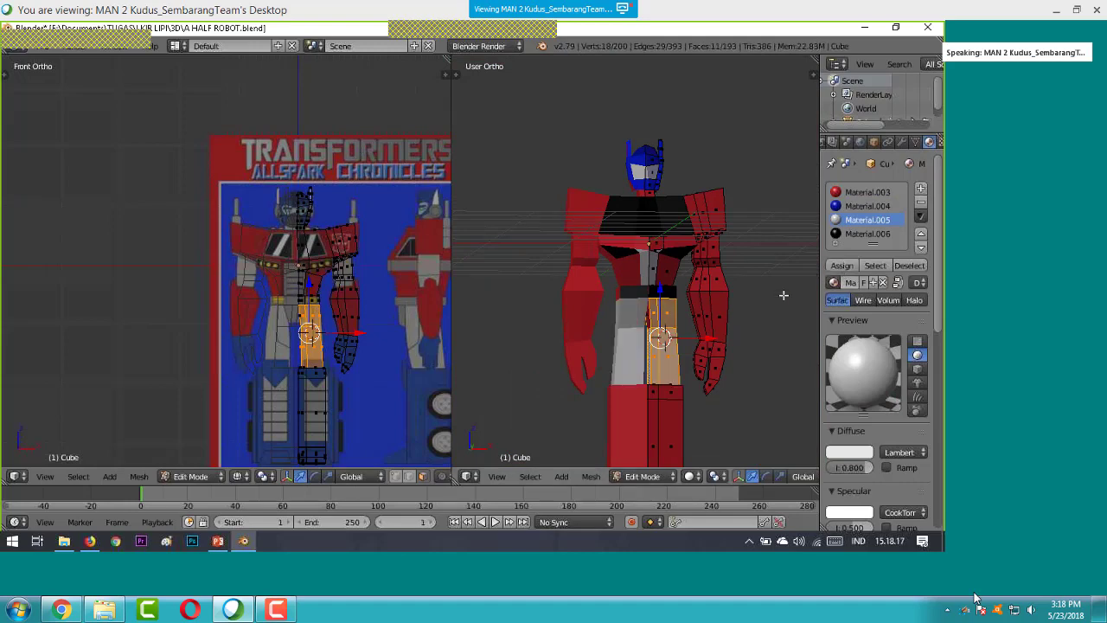
- Try to add the belt's outer side and back faces to the upper leg selection and assign the black Material.006
middle_click_drag(786, 297, 610, 295)
scroll(765, 308, "up", 3)
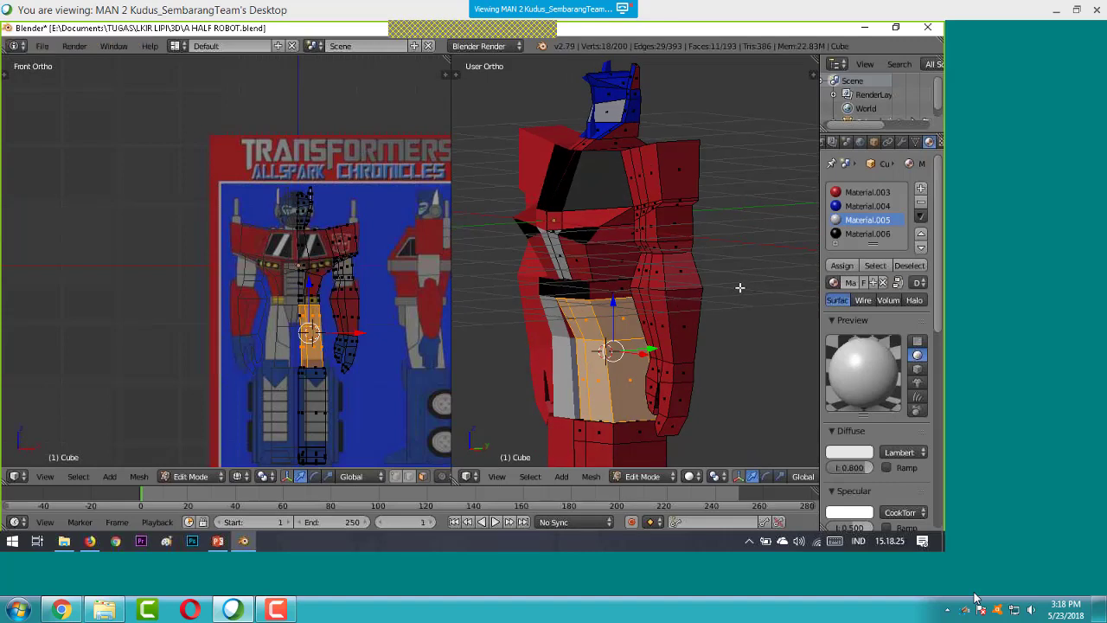
middle_click_drag(739, 287, 640, 286)
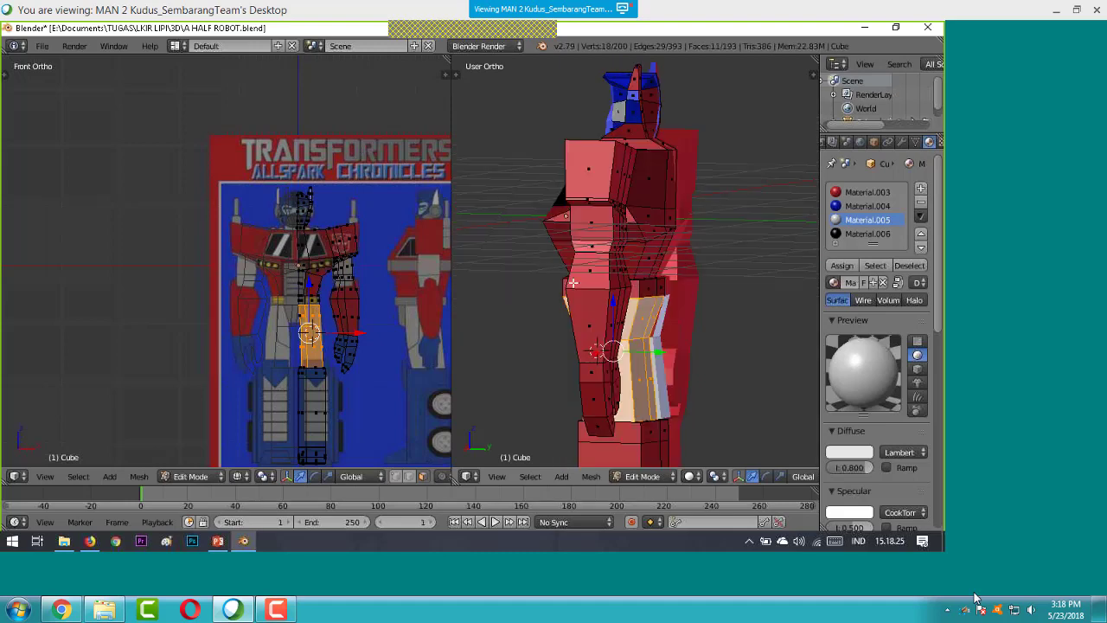
middle_click_drag(574, 281, 603, 278)
right_click(620, 282, "shift")
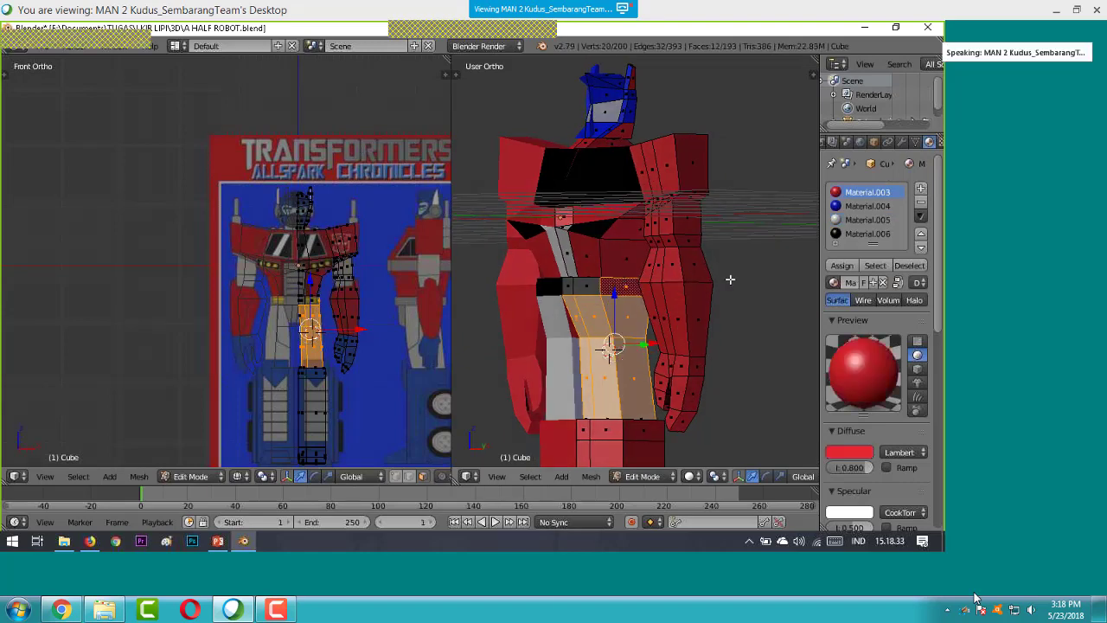
middle_click_drag(730, 280, 675, 281)
right_click(650, 287, "shift")
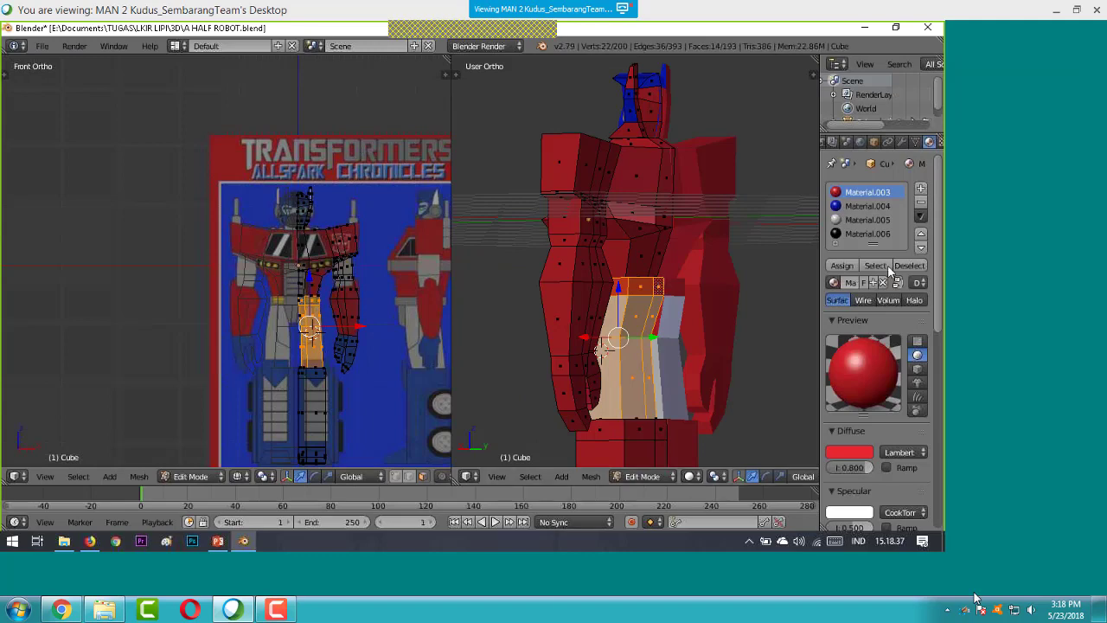
left_click(865, 234)
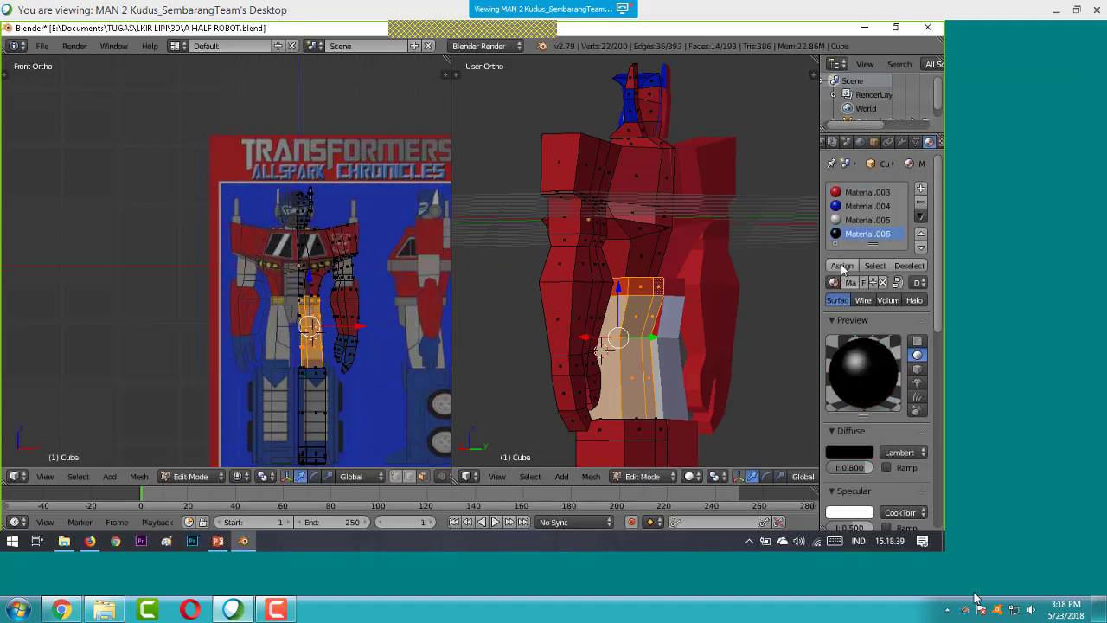
left_click(841, 265)
- Select only the belt's outer side and back faces and assign the black Material.006 to them
middle_click_drag(742, 259, 683, 288)
key("a")
right_click(623, 286)
right_click(683, 289, "shift")
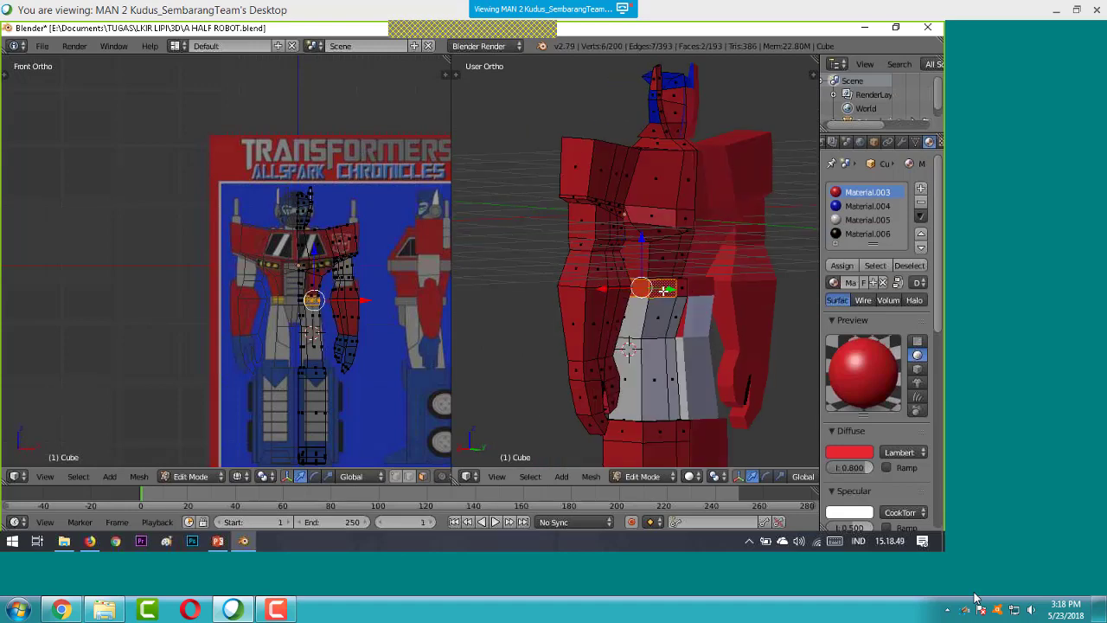
right_click(682, 289, "shift")
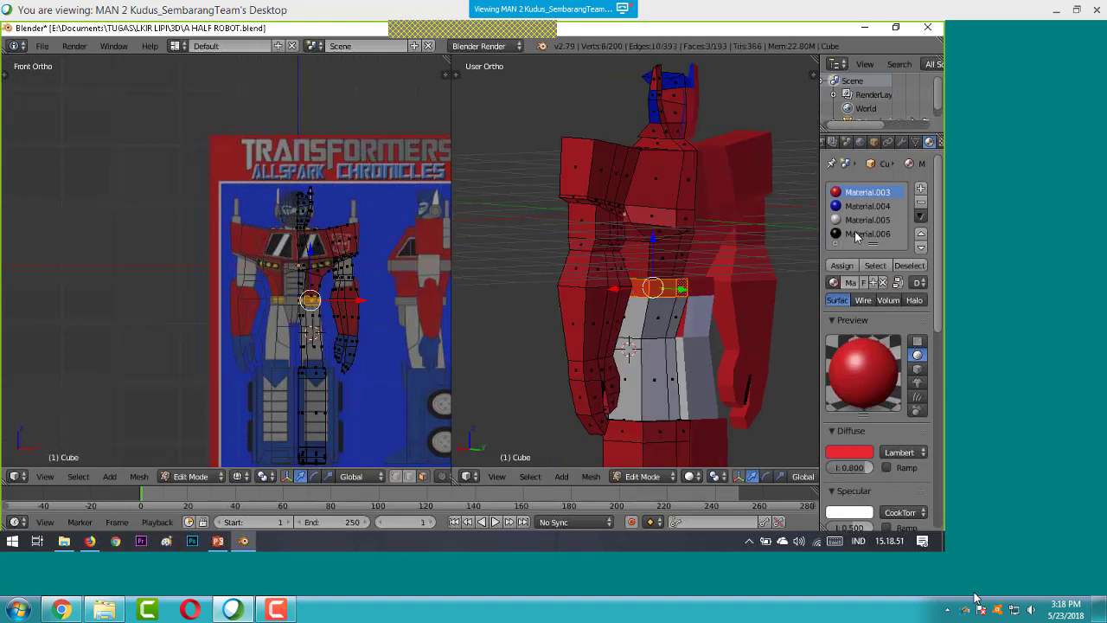
left_click(858, 233)
left_click(840, 266)
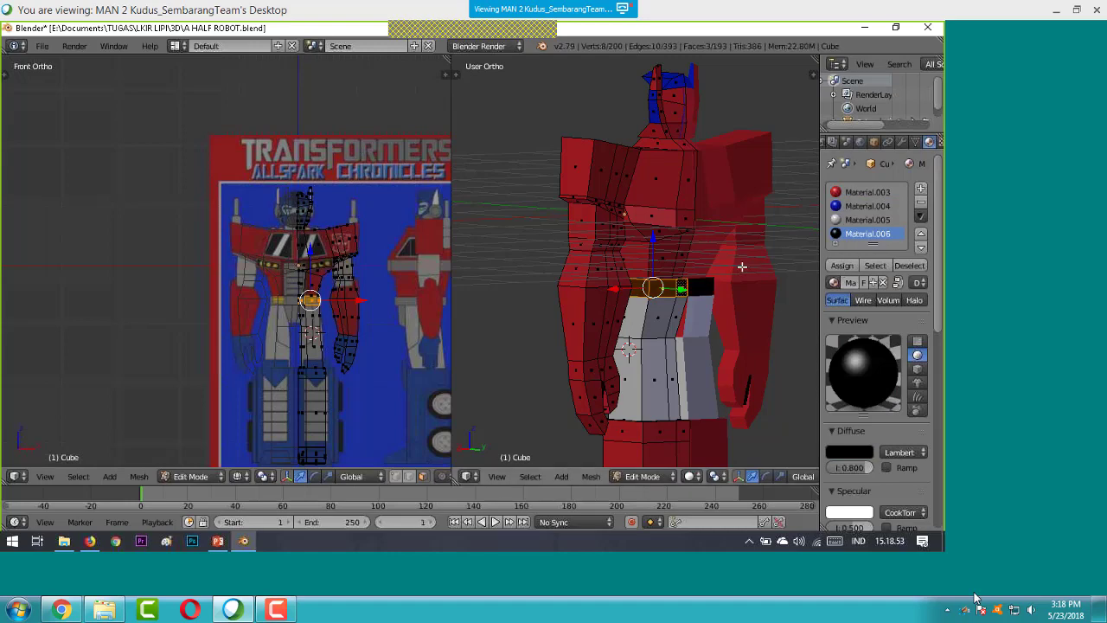
- Select the front faces of the lower leg, including the narrow strip beside the centre line
middle_click_drag(764, 265, 710, 303)
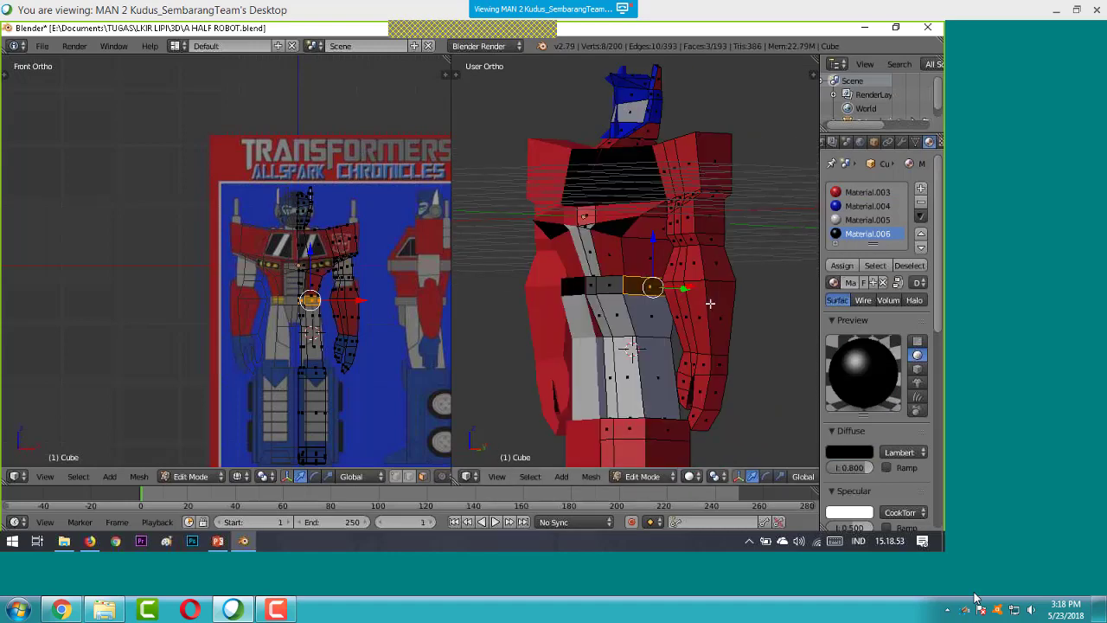
middle_click_drag(710, 304, 773, 292)
scroll(718, 340, "down", 3)
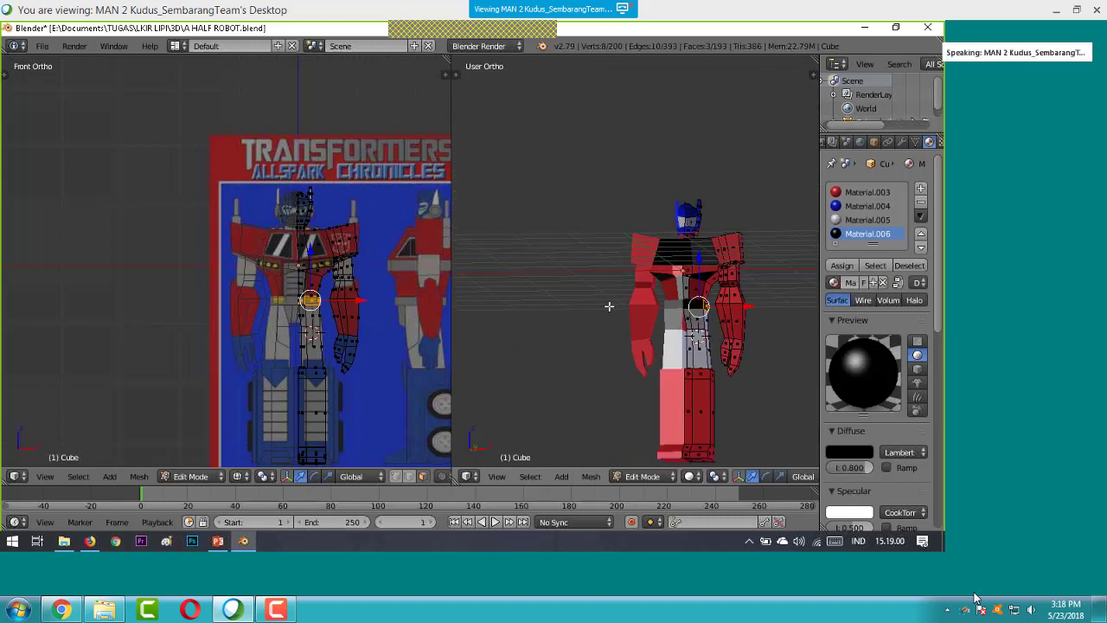
middle_click_drag(610, 306, 695, 306)
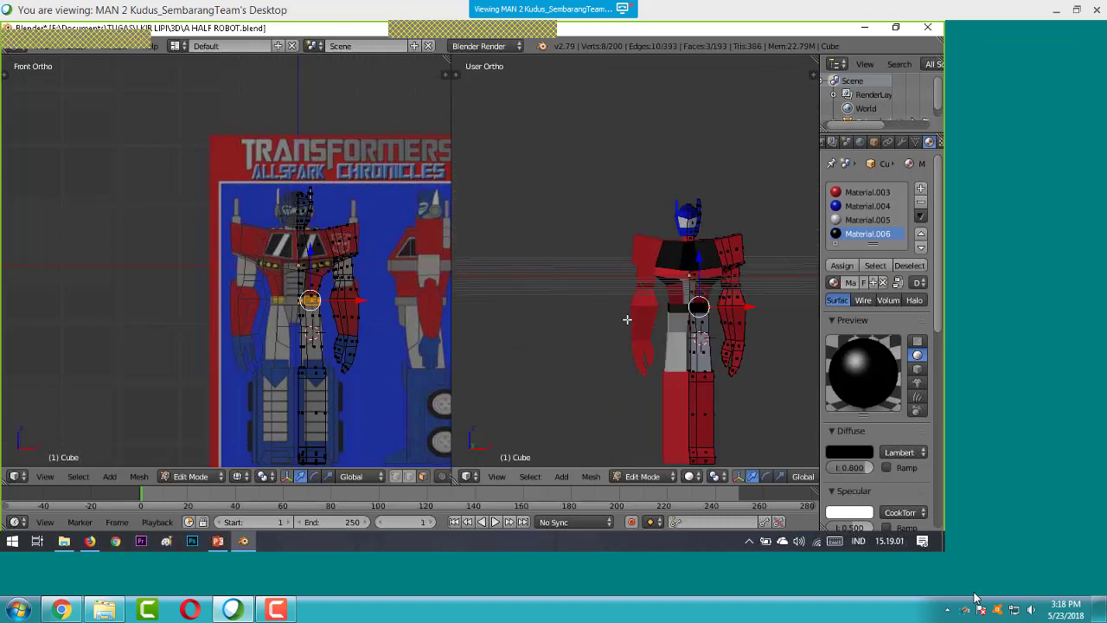
scroll(695, 306, "up", 3)
scroll(695, 306, "down", 4)
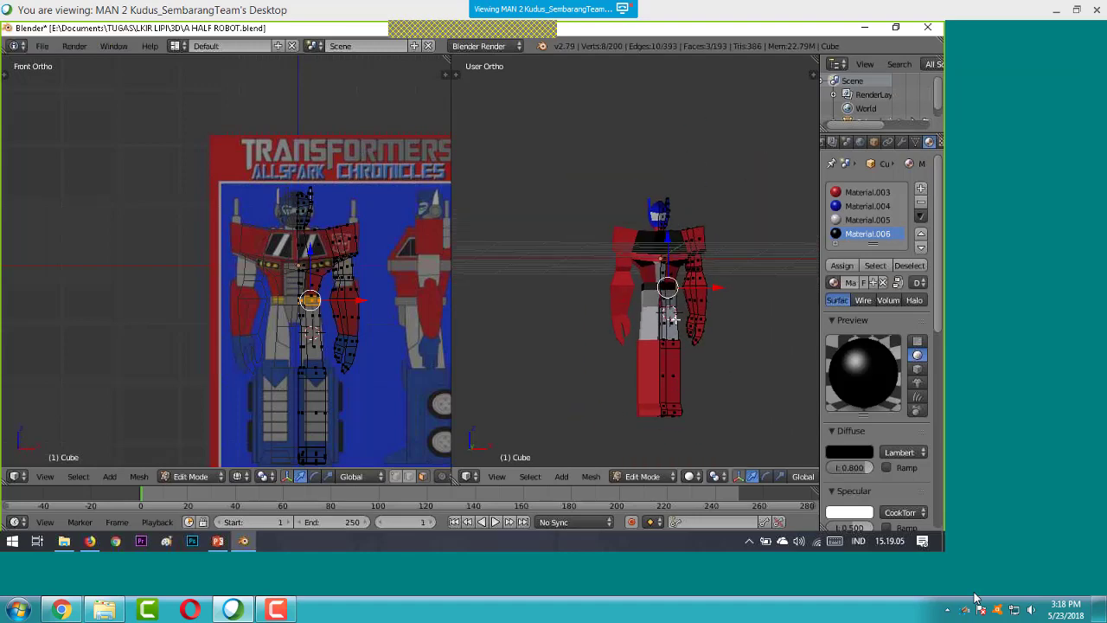
scroll(701, 344, "up", 5)
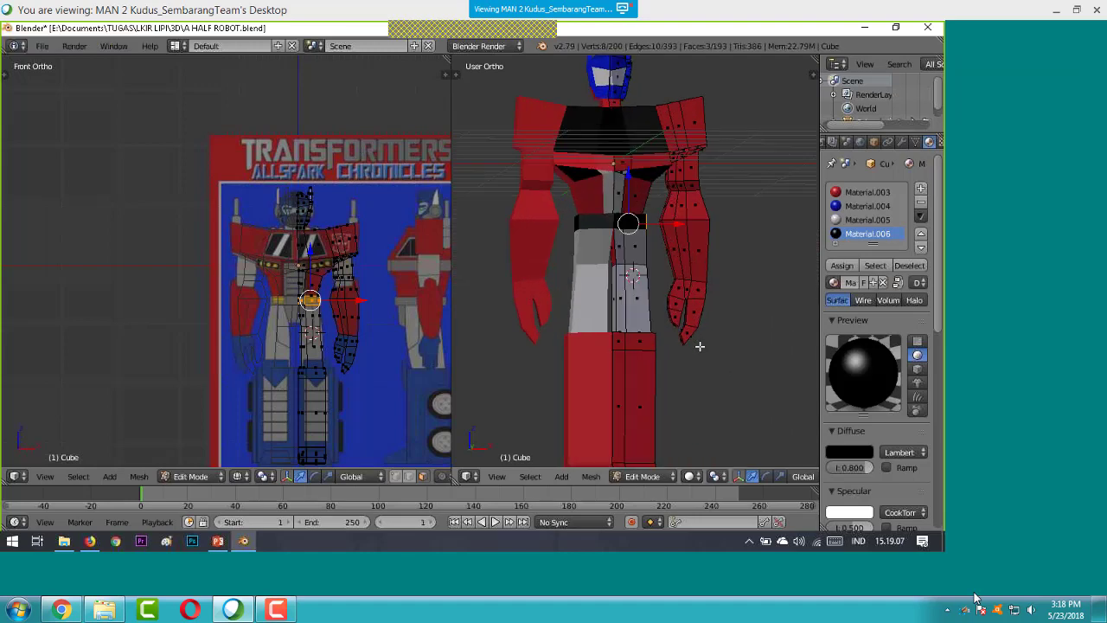
scroll(700, 346, "up", 3)
right_click(591, 354)
right_click(570, 330)
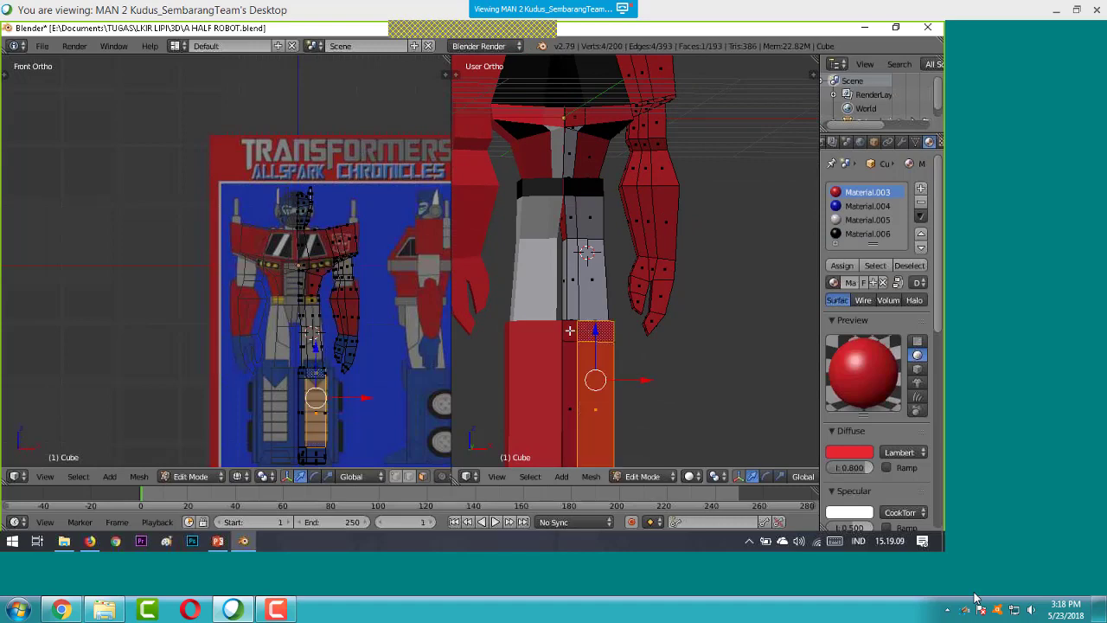
right_click(568, 370, "shift")
right_click(567, 406, "shift")
- Add the outer side and back faces of the lower leg to the selection
middle_click_drag(698, 366, 633, 330)
scroll(666, 347, "down", 4)
right_click(633, 329, "shift")
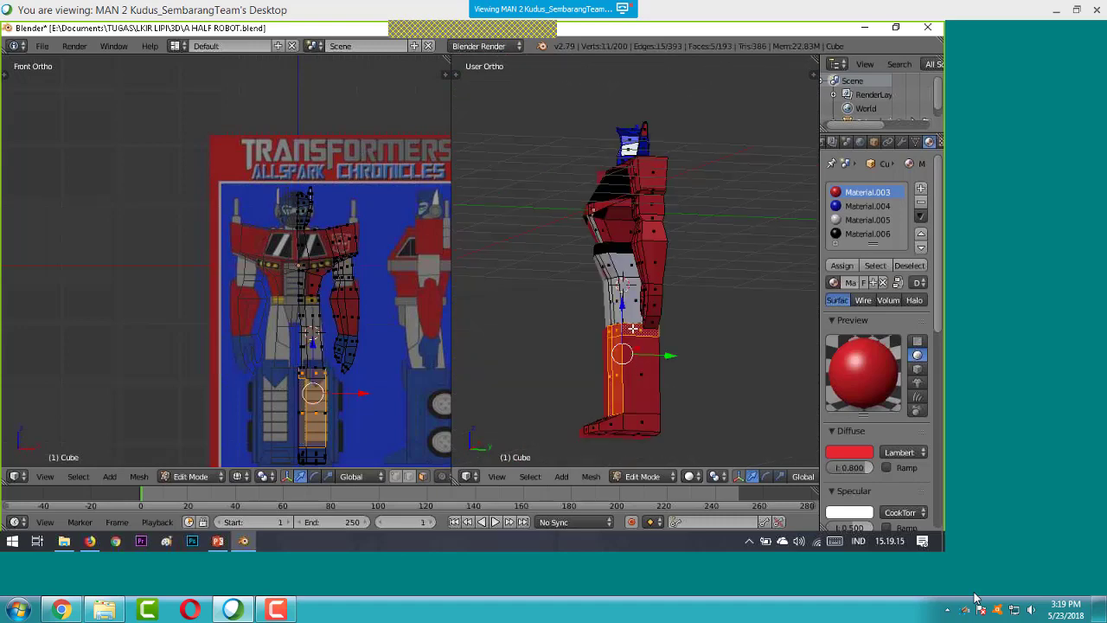
right_click(638, 354, "shift")
mouse_move(702, 354)
middle_mouse_down()
mouse_move(620, 355)
mouse_move(732, 358)
mouse_move(704, 372)
middle_mouse_up()
right_click(635, 381, "shift")
right_click(647, 333, "shift")
right_click(638, 398, "shift")
right_click(645, 349, "shift")
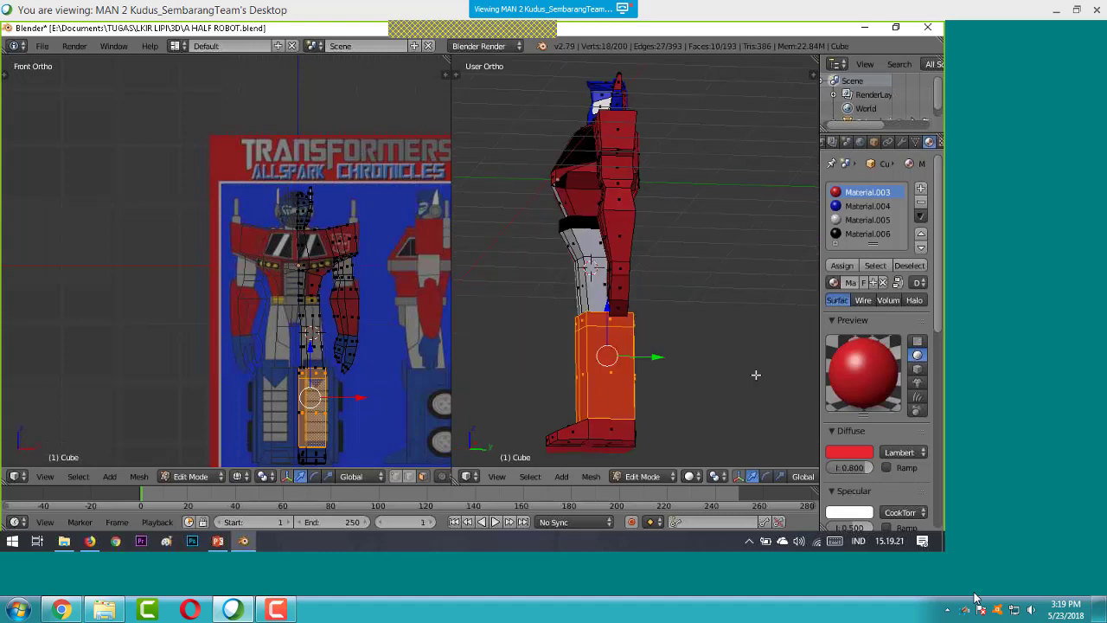
- Extend the selection over the foot's top, toe, sole and outer side faces
middle_click_drag(756, 374, 657, 363)
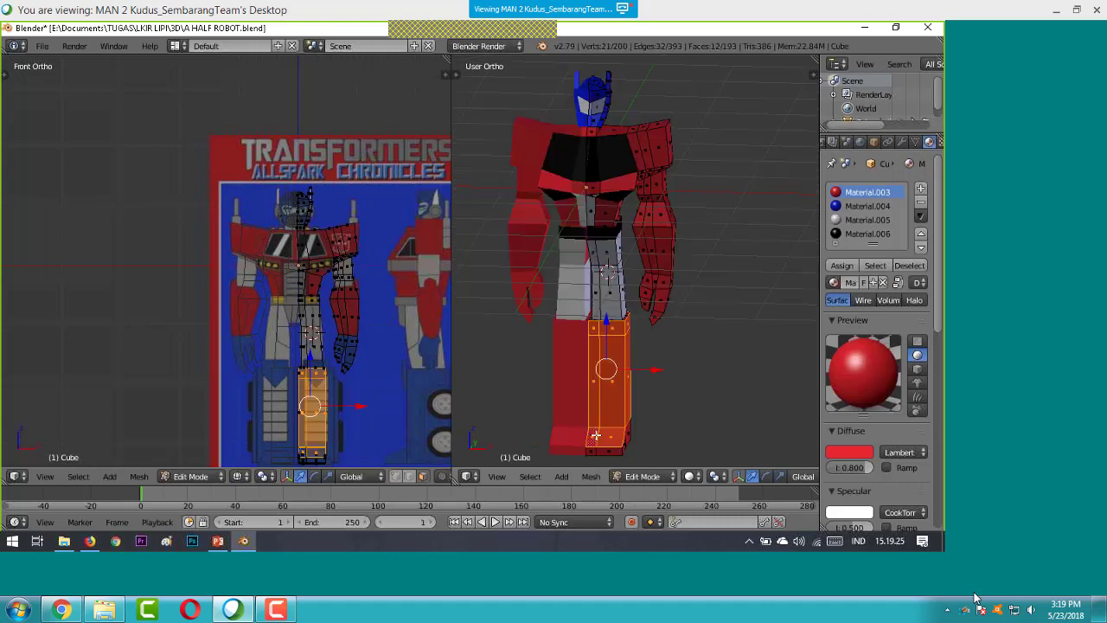
right_click(613, 364, "shift")
middle_click_drag(682, 327, 606, 389)
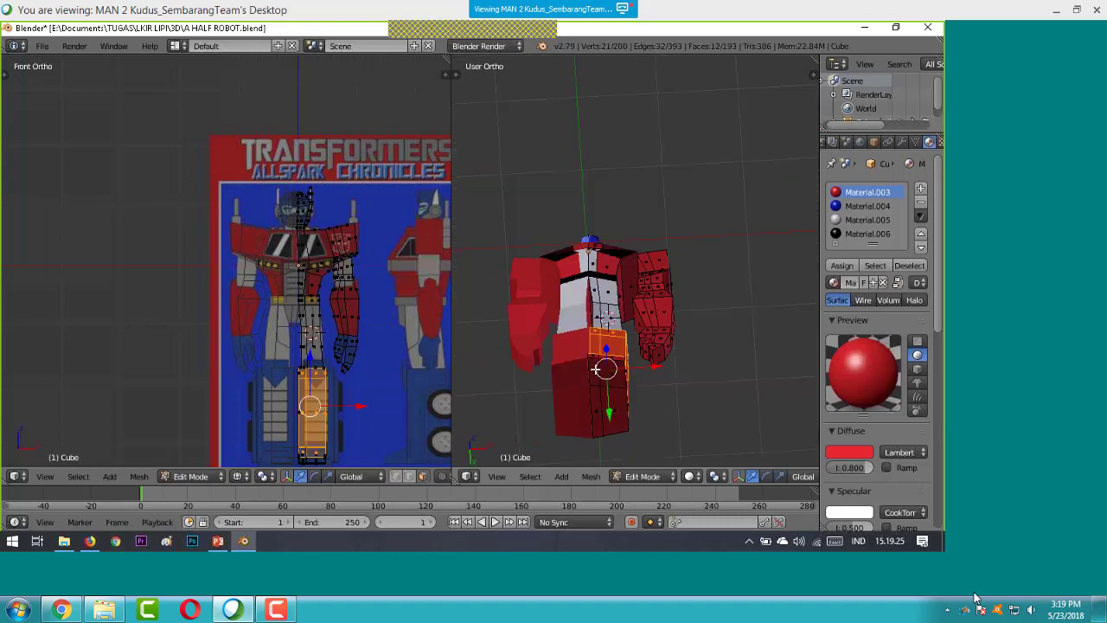
right_click(605, 380, "shift")
right_click(600, 401, "shift")
right_click(601, 408, "shift")
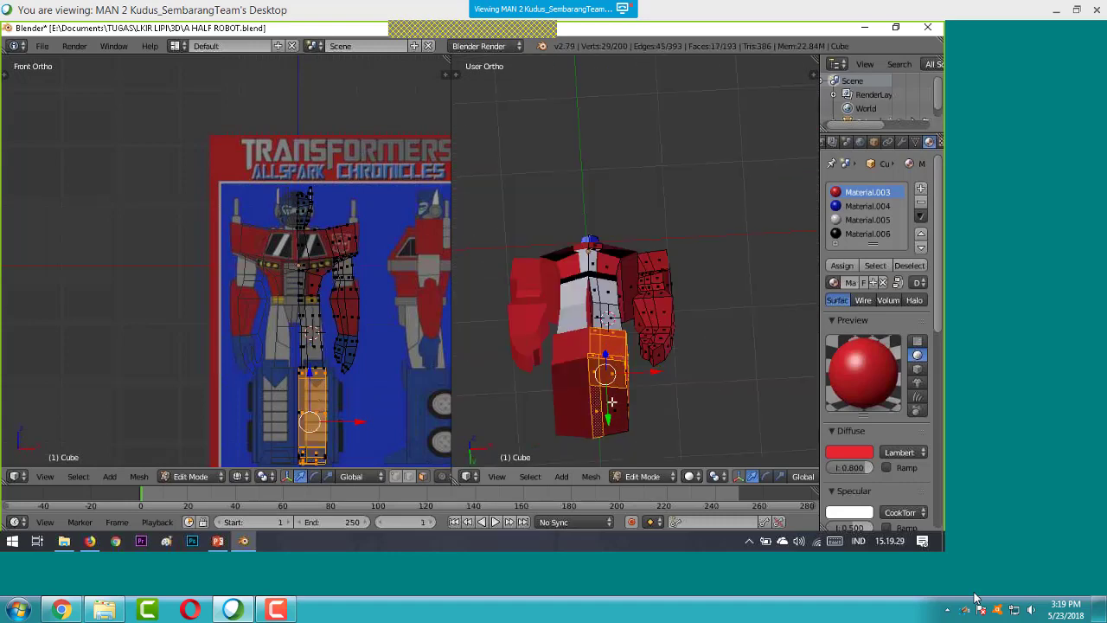
right_click(614, 422, "shift")
middle_click_drag(670, 394, 605, 385)
right_click(584, 382, "shift")
right_click(583, 382, "shift")
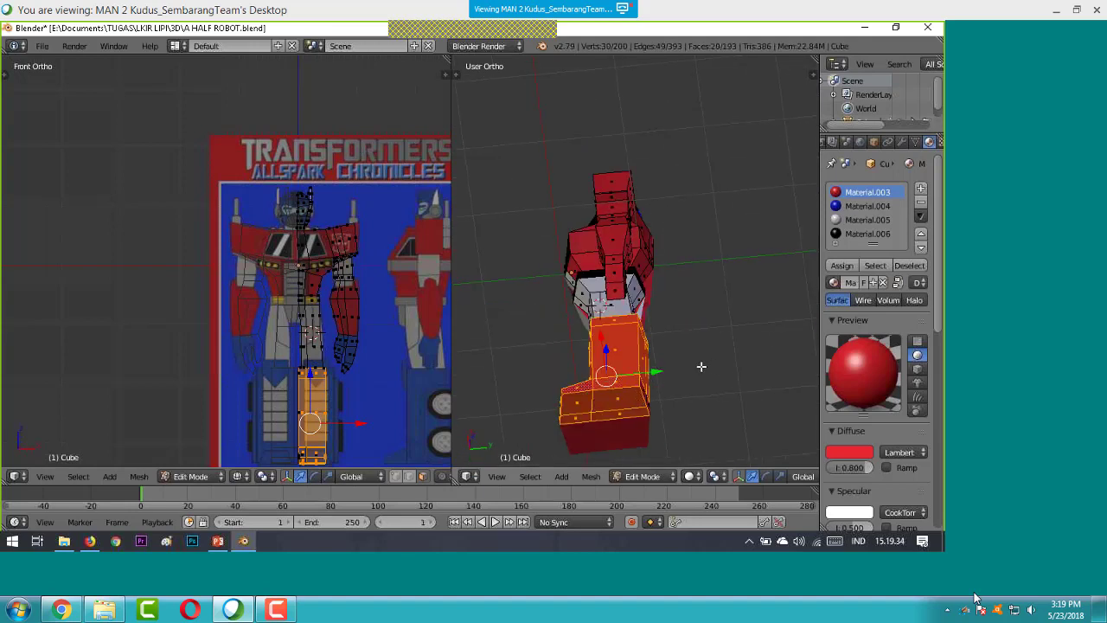
- Assign the blue Material.004 to the selected lower leg and foot faces, and clear the selection
middle_click_drag(701, 366, 712, 294)
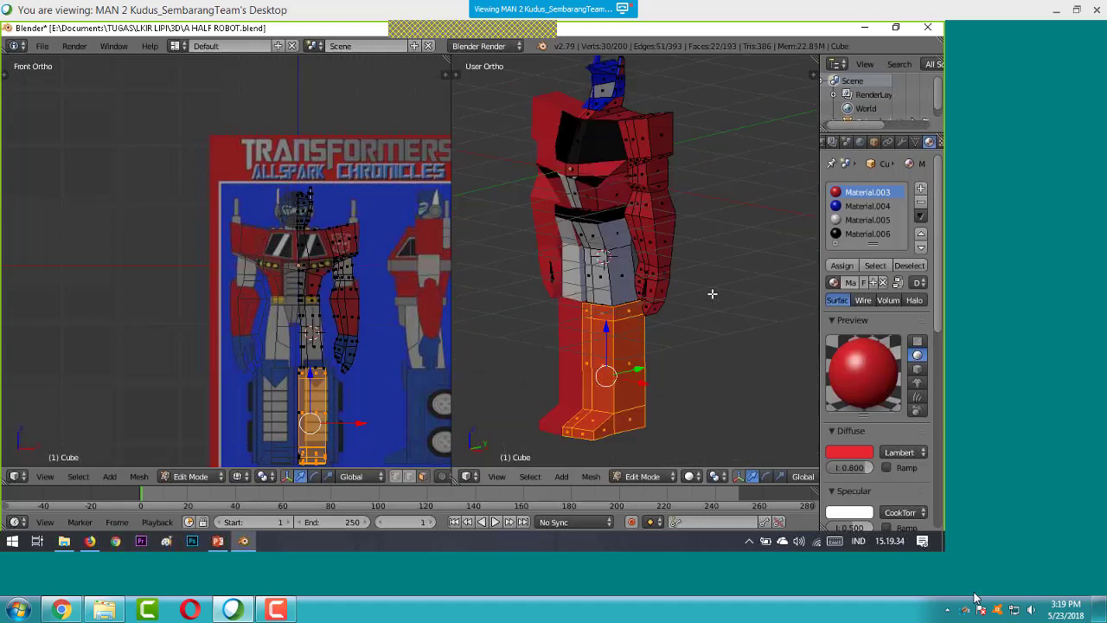
scroll(711, 295, "down", 2)
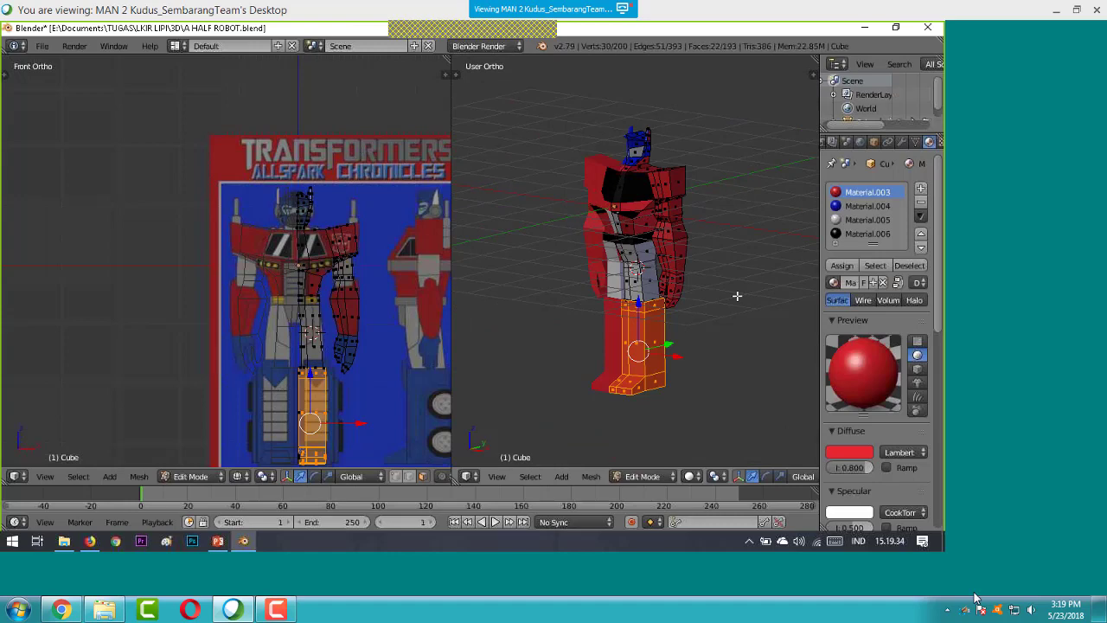
middle_click_drag(737, 296, 846, 210)
left_click(860, 206)
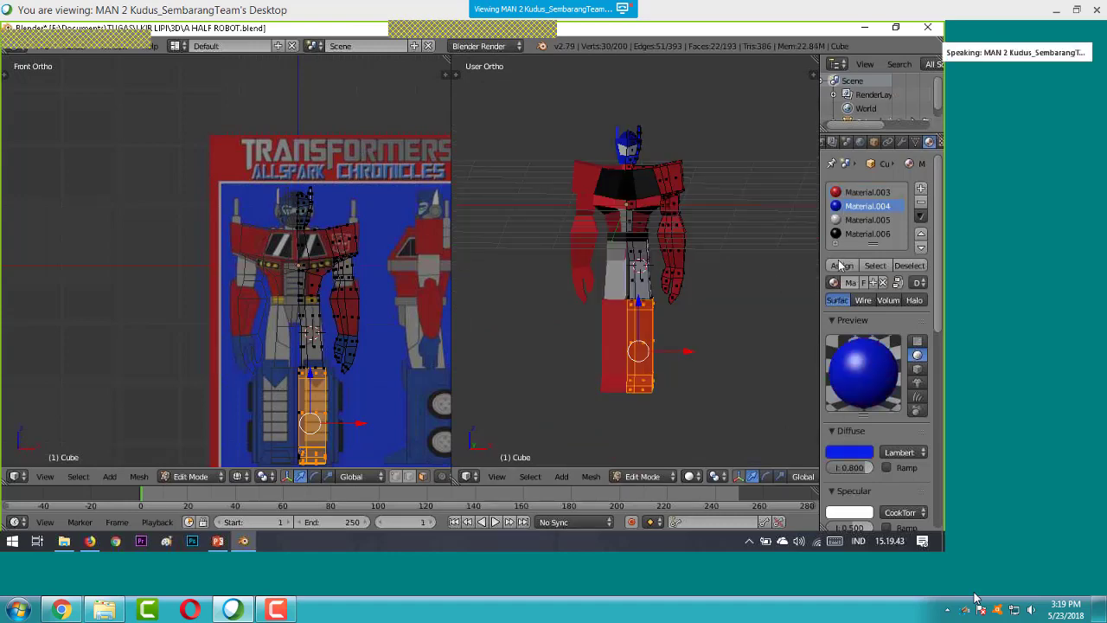
scroll(677, 277, "down", 2)
key("a")
- Switch the front reference view from wireframe to solid shading to show the coloured robot
scroll(677, 277, "up", 3)
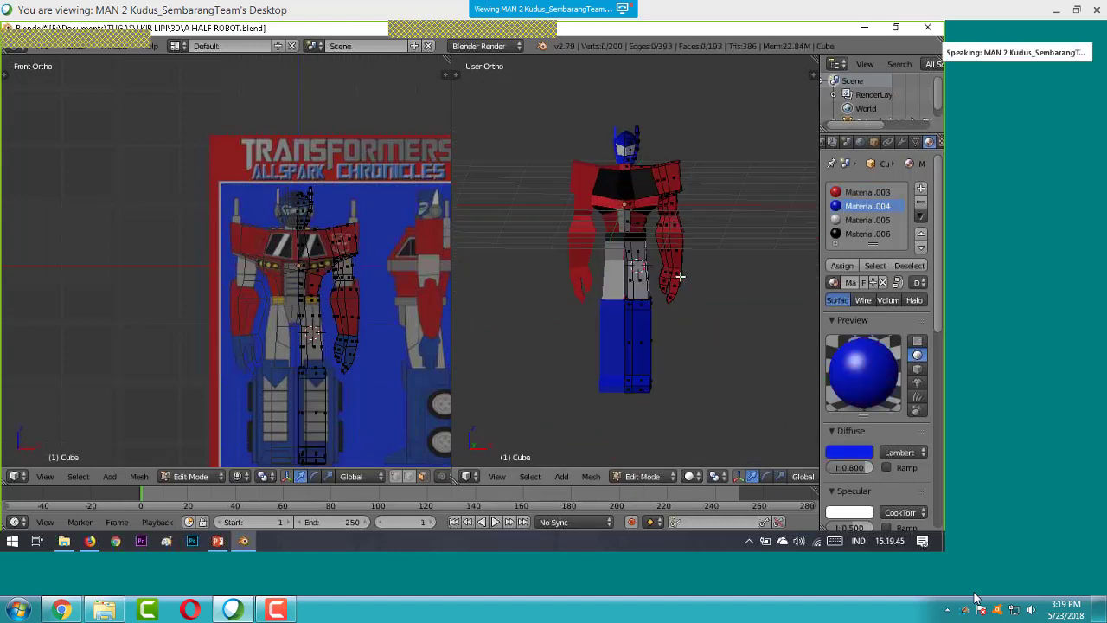
scroll(681, 277, "up", 4)
scroll(681, 277, "down", 3)
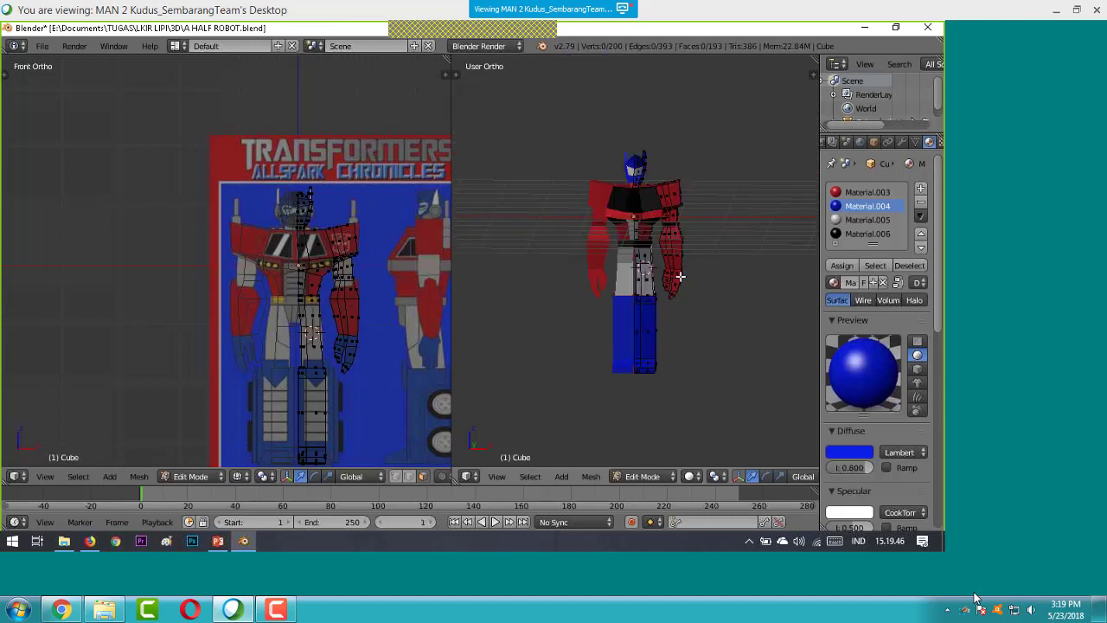
scroll(681, 276, "up", 2)
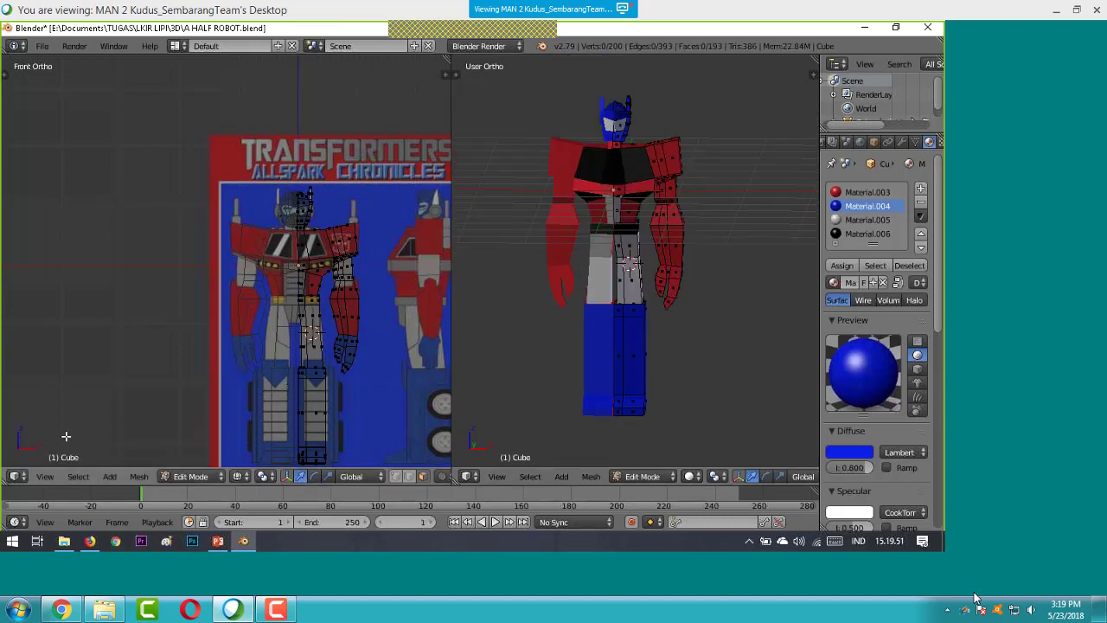
scroll(558, 349, "up", 3)
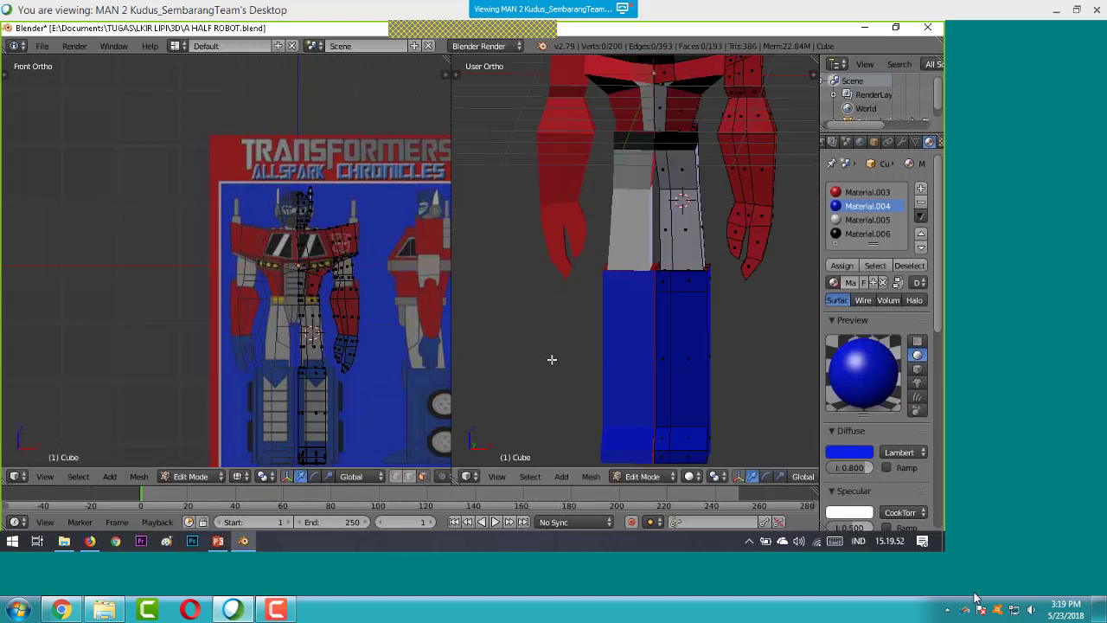
middle_click_drag(558, 391, 516, 456)
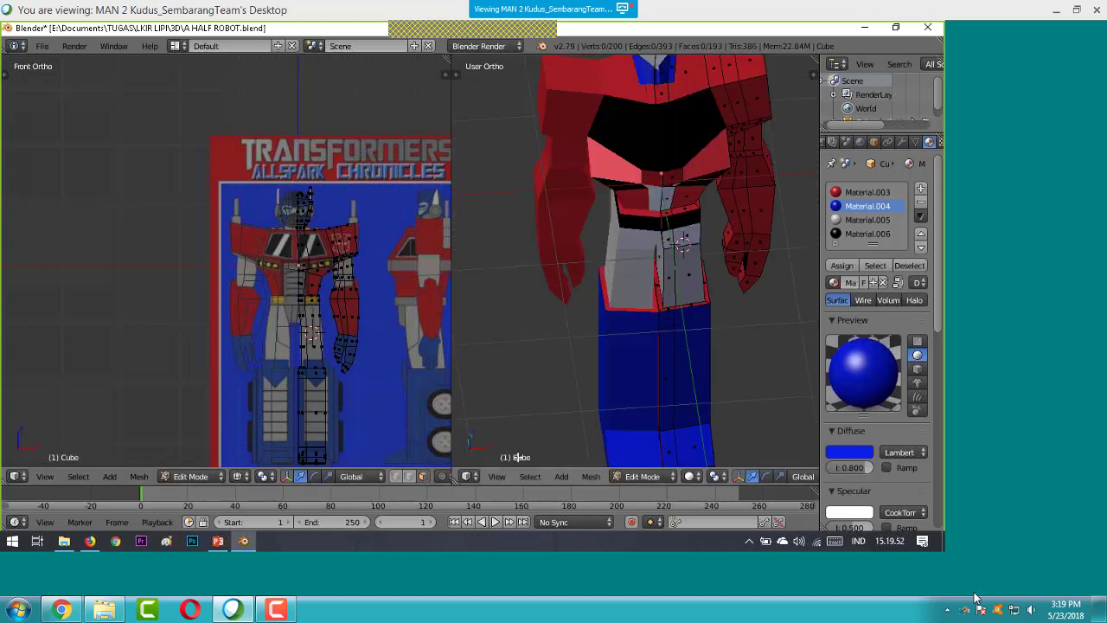
left_click(48, 481)
left_click(238, 382)
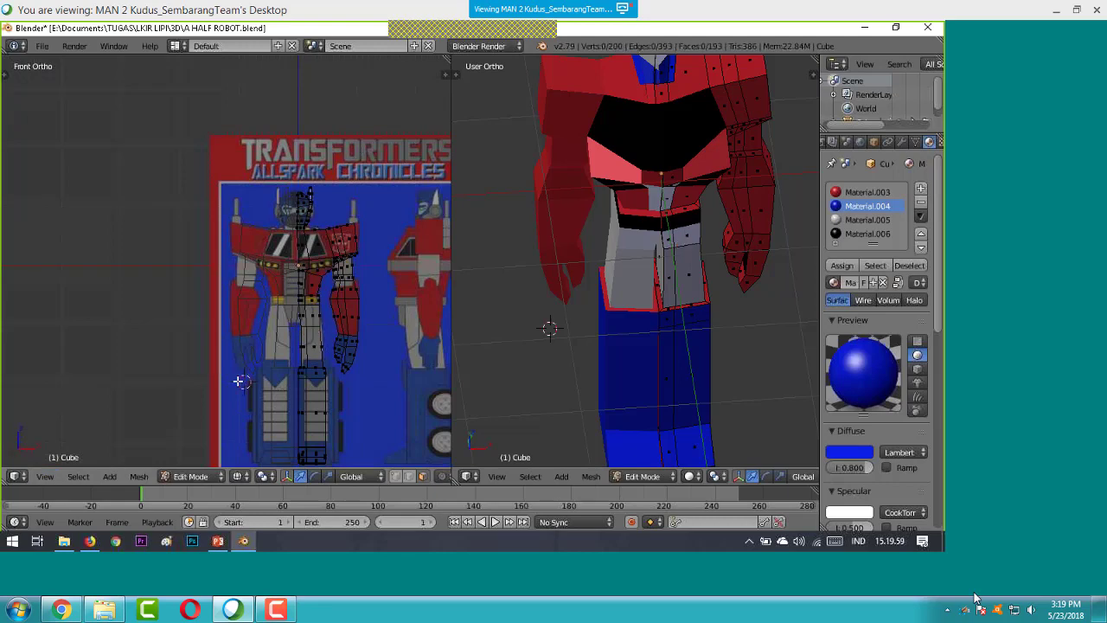
key("z")
scroll(234, 338, "up", 3)
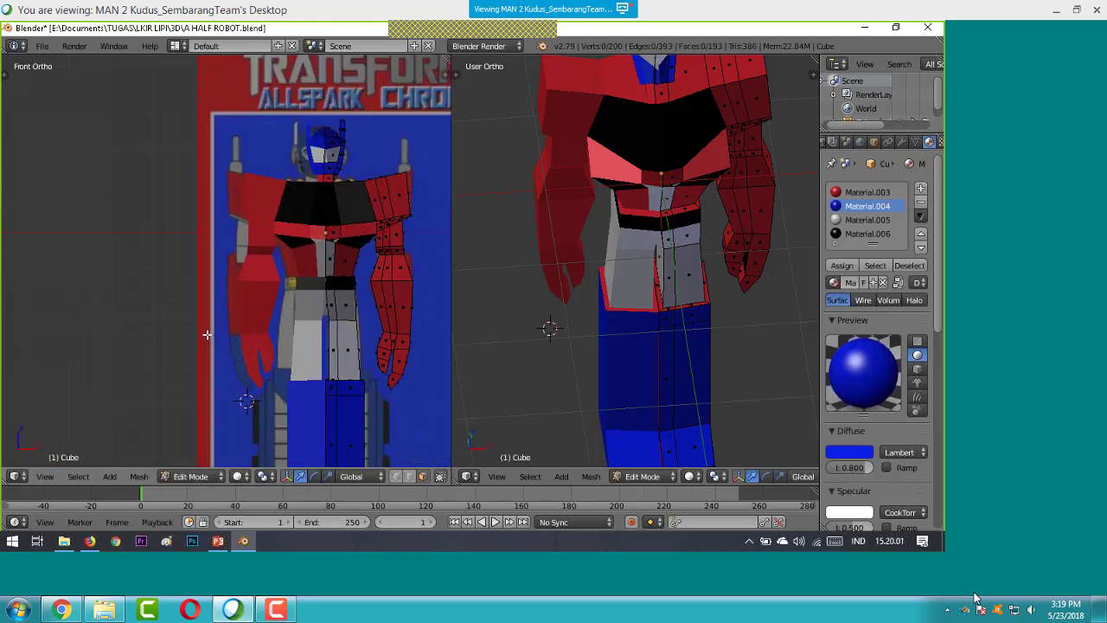
- Examine the coloured robot from several angles in both 3D views
mouse_move(202, 332)
middle_mouse_down()
mouse_move(199, 312)
mouse_move(217, 310)
middle_mouse_up()
scroll(546, 327, "down", 5)
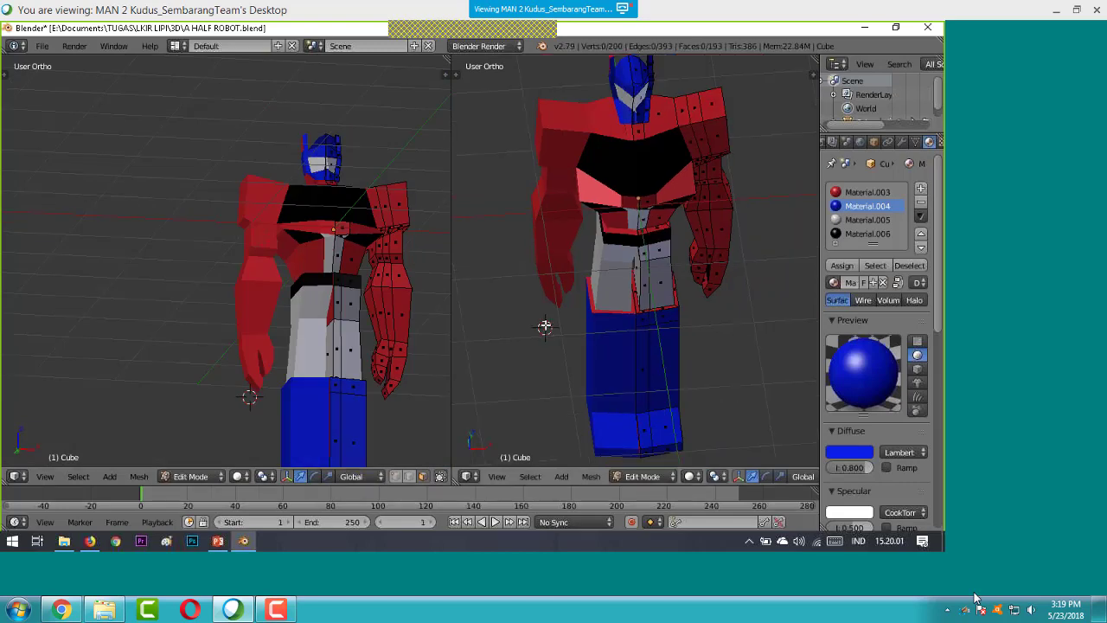
middle_click_drag(546, 327, 761, 329)
scroll(588, 257, "up", 2)
scroll(598, 317, "down", 2)
scroll(685, 336, "up", 2)
scroll(704, 332, "up", 2)
scroll(761, 329, "down", 3)
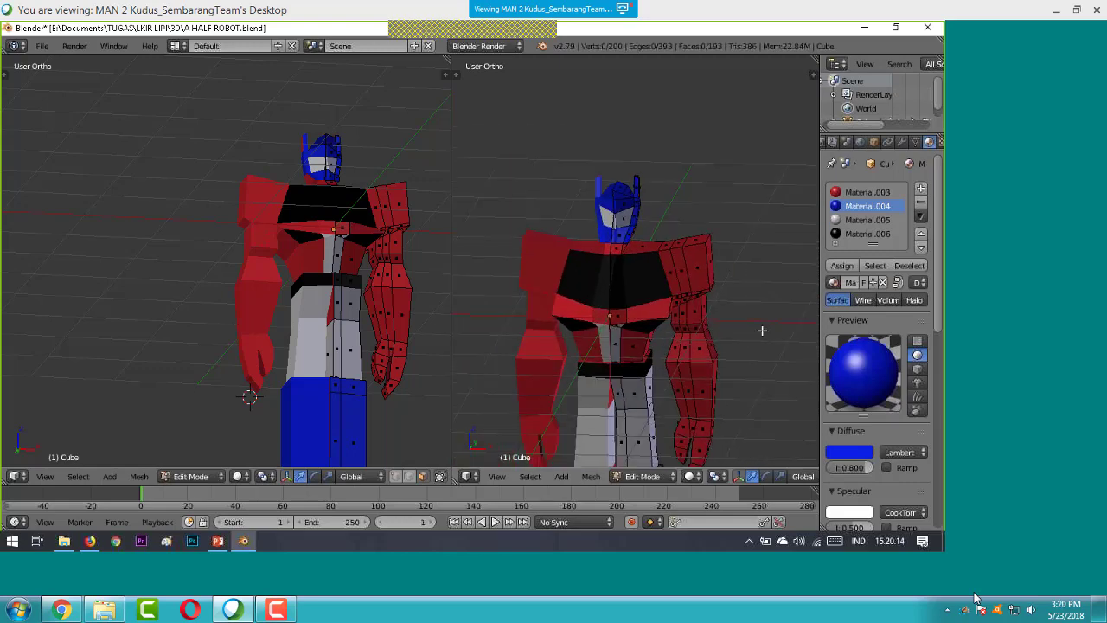
- Switch the robot from Edit Mode to Object Mode and deselect it
middle_click_drag(425, 314, 328, 342)
left_click(207, 475)
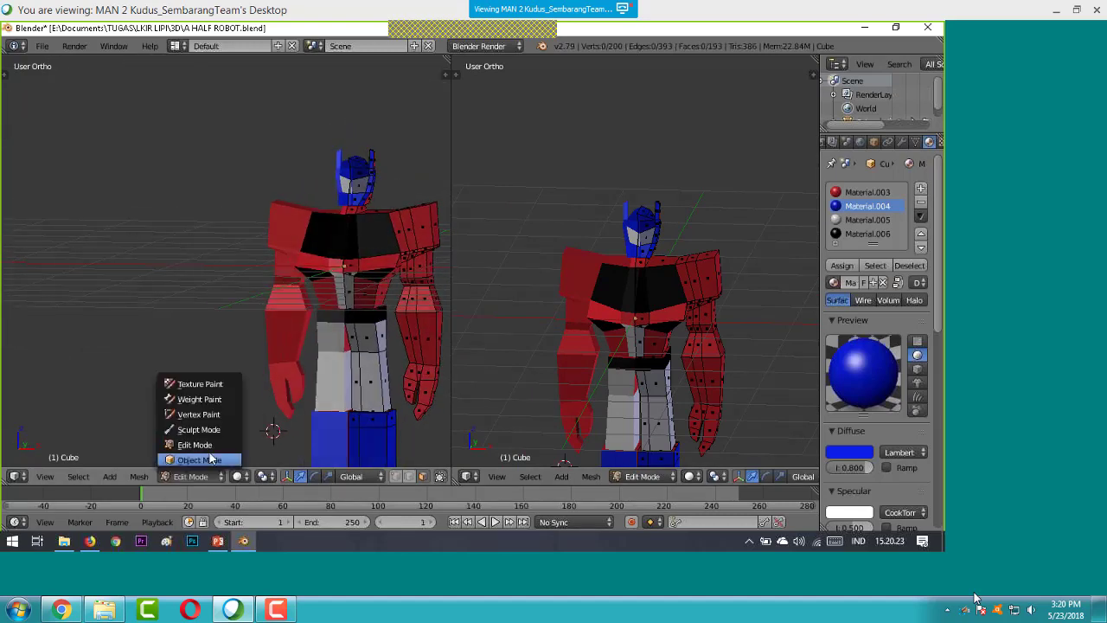
left_click(210, 459)
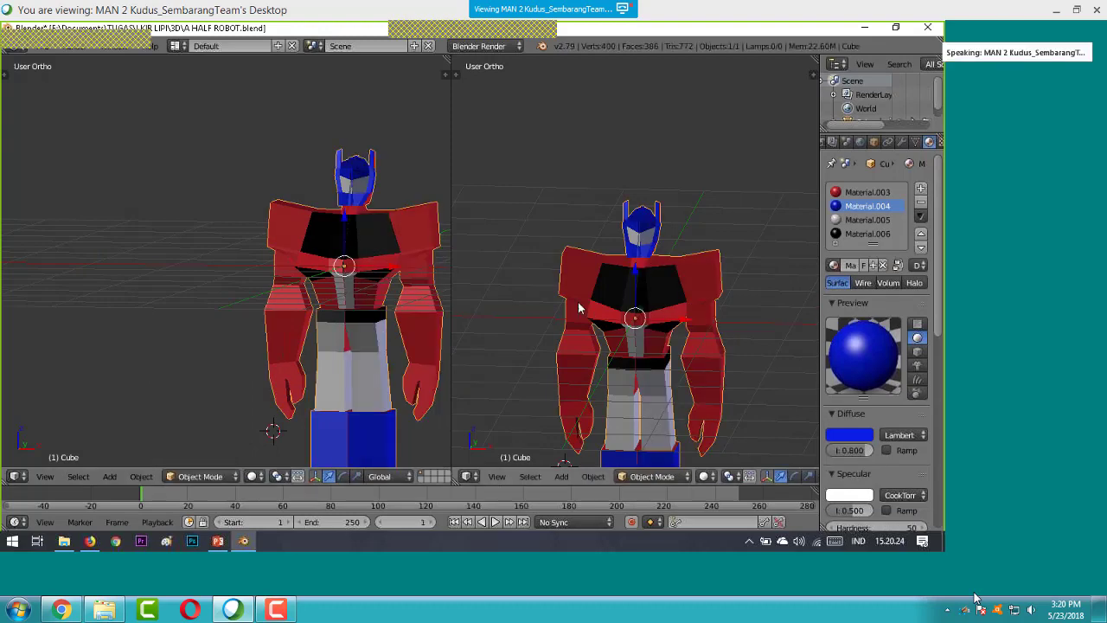
scroll(570, 279, "down", 2)
scroll(570, 280, "up", 3)
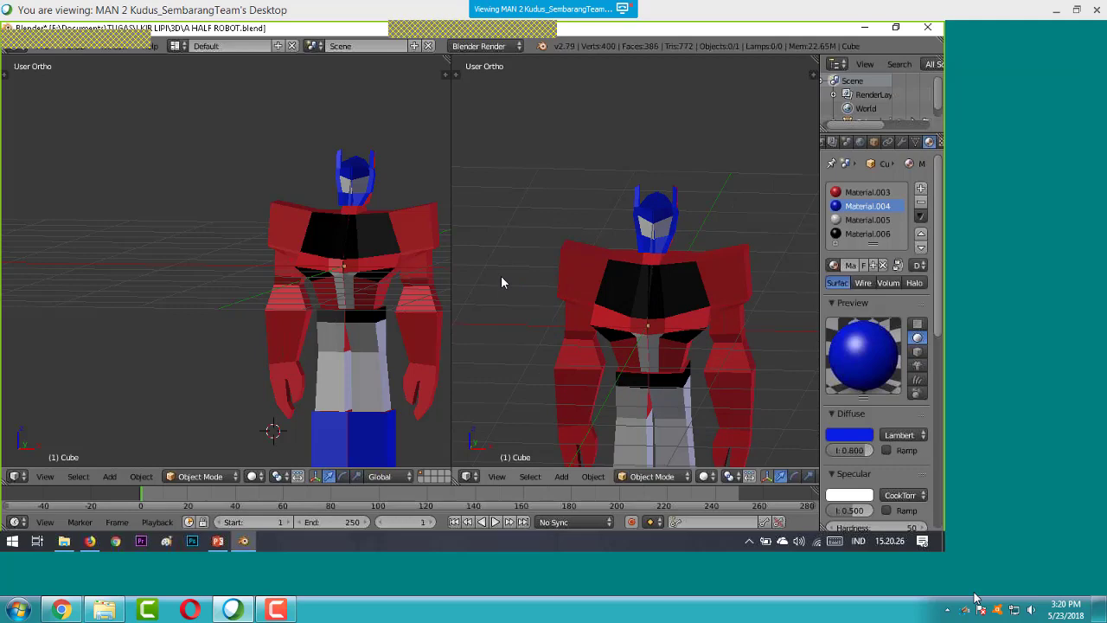
scroll(515, 255, "down", 3)
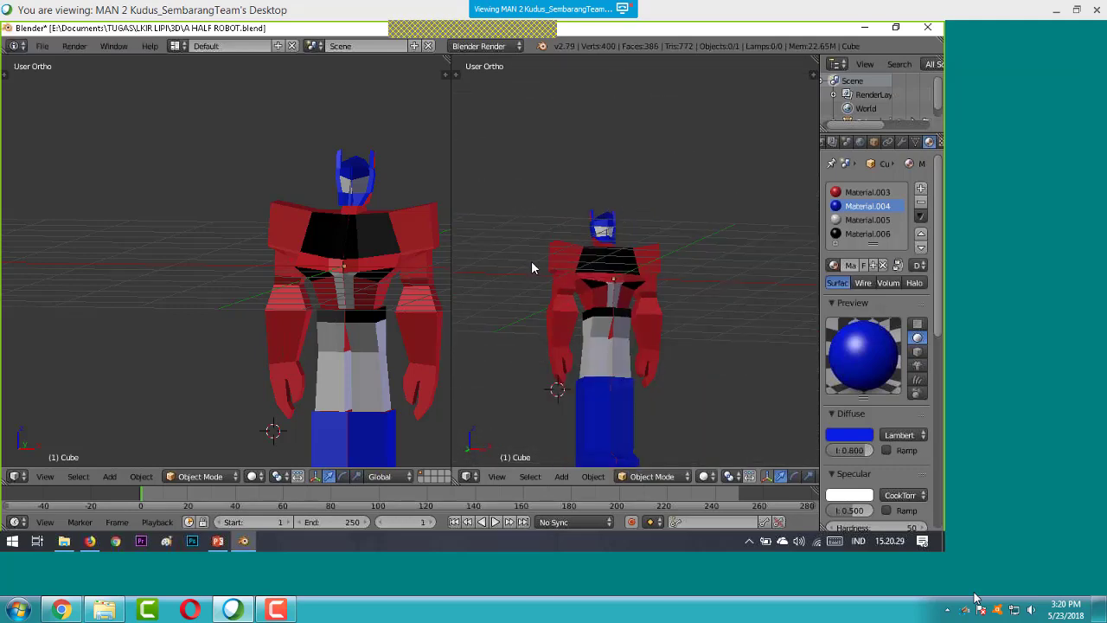
scroll(530, 273, "up", 4)
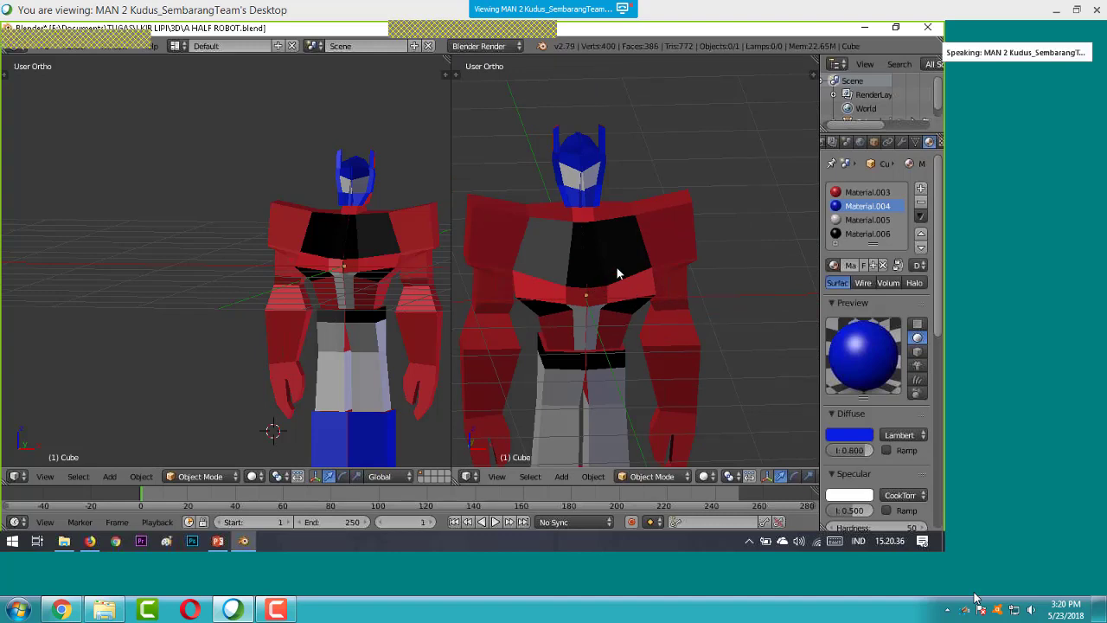
scroll(617, 274, "down", 3)
scroll(617, 273, "up", 4)
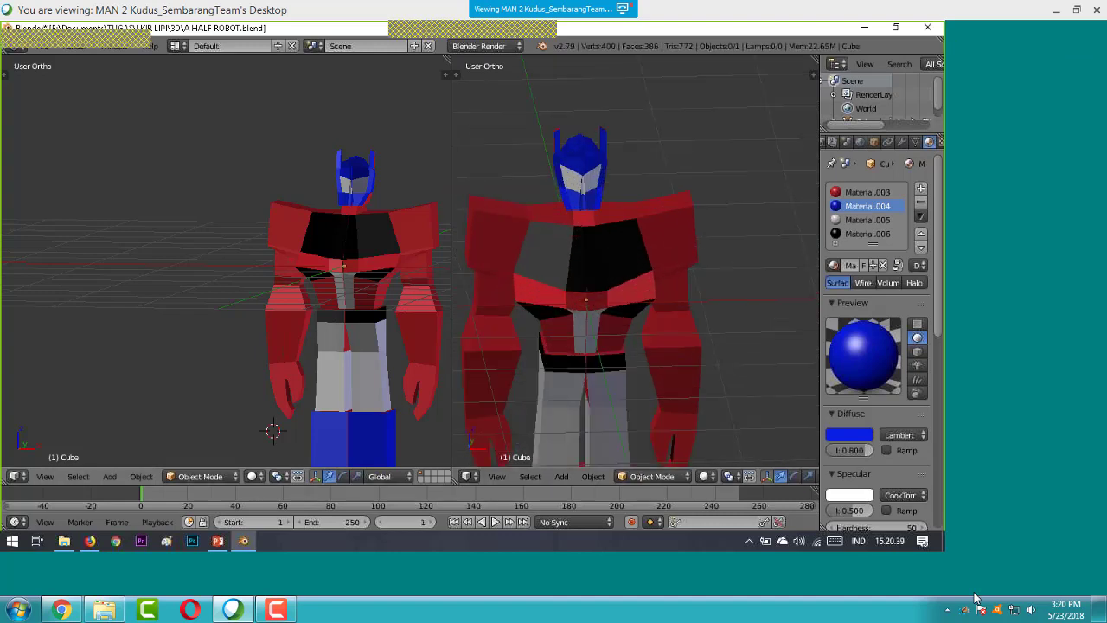
- Save the robot project under the new file name ROBOT.blend in the same 3D folder
left_click(42, 48)
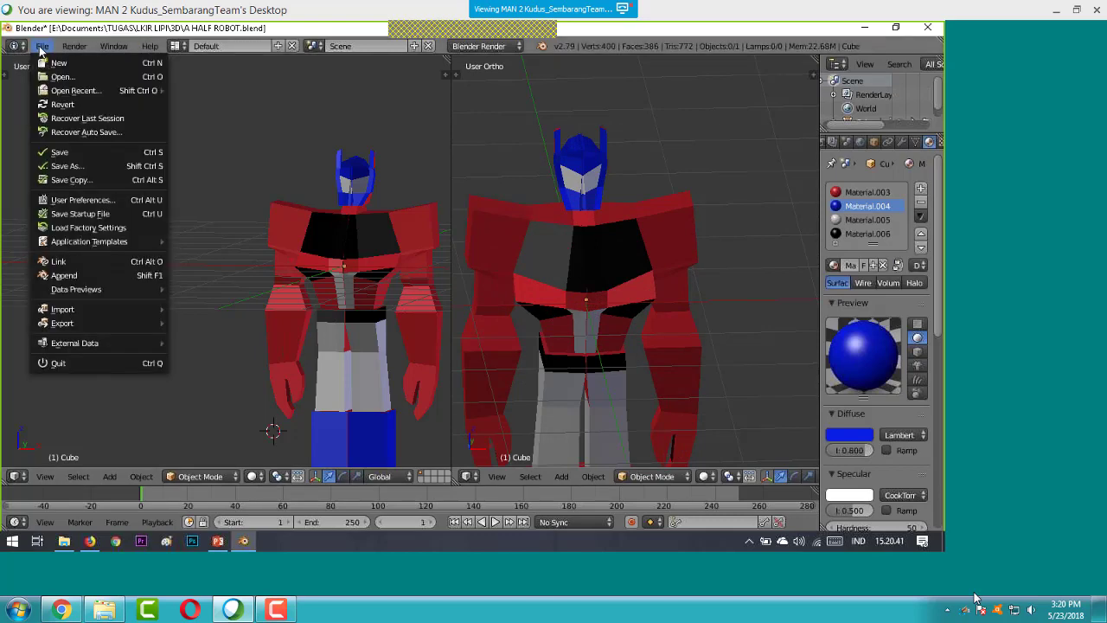
left_click(86, 166)
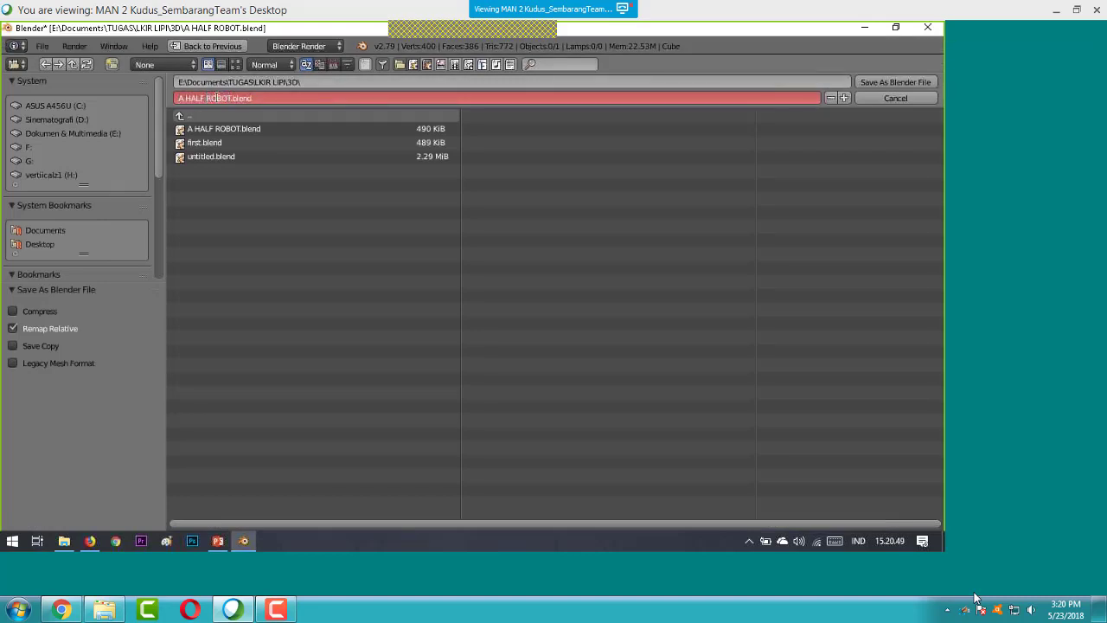
key("BackSpace")
key("BackSpace")
key("BackSpace")
key("BackSpace")
key("BackSpace")
key("BackSpace")
key("BackSpace")
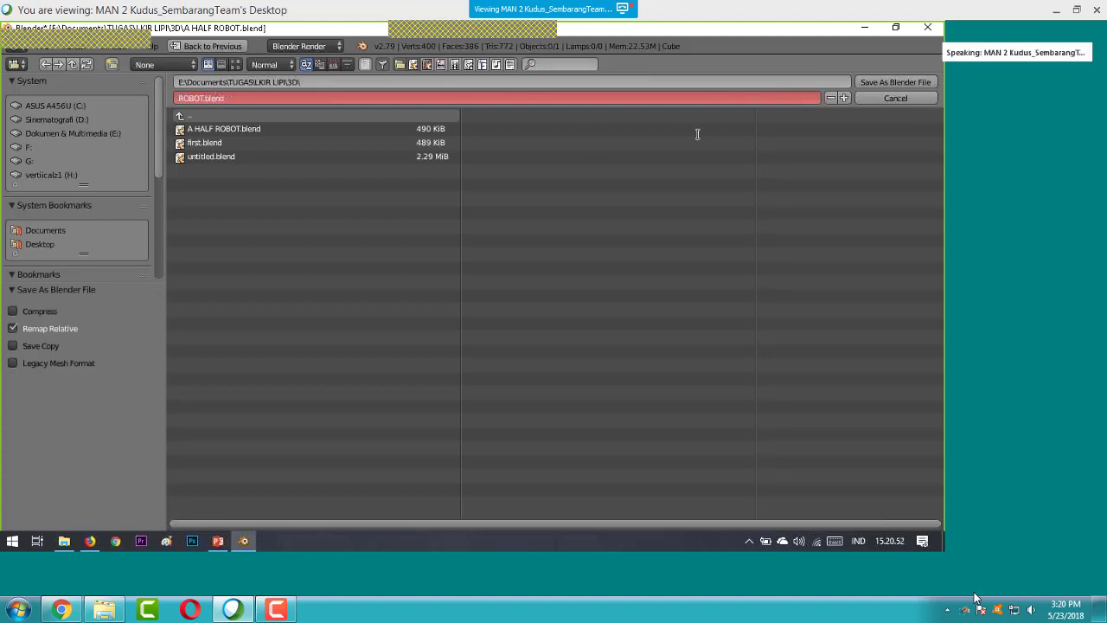
left_click(880, 82)
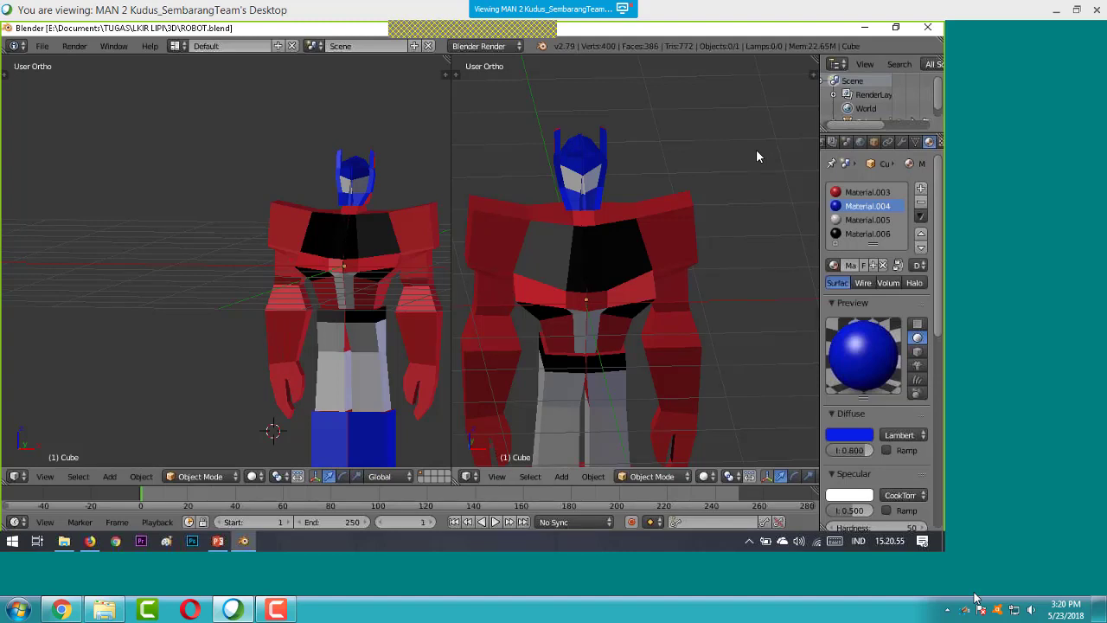
- Switch to the PowerPoint presentation and display the Next Session slide
left_click(217, 541)
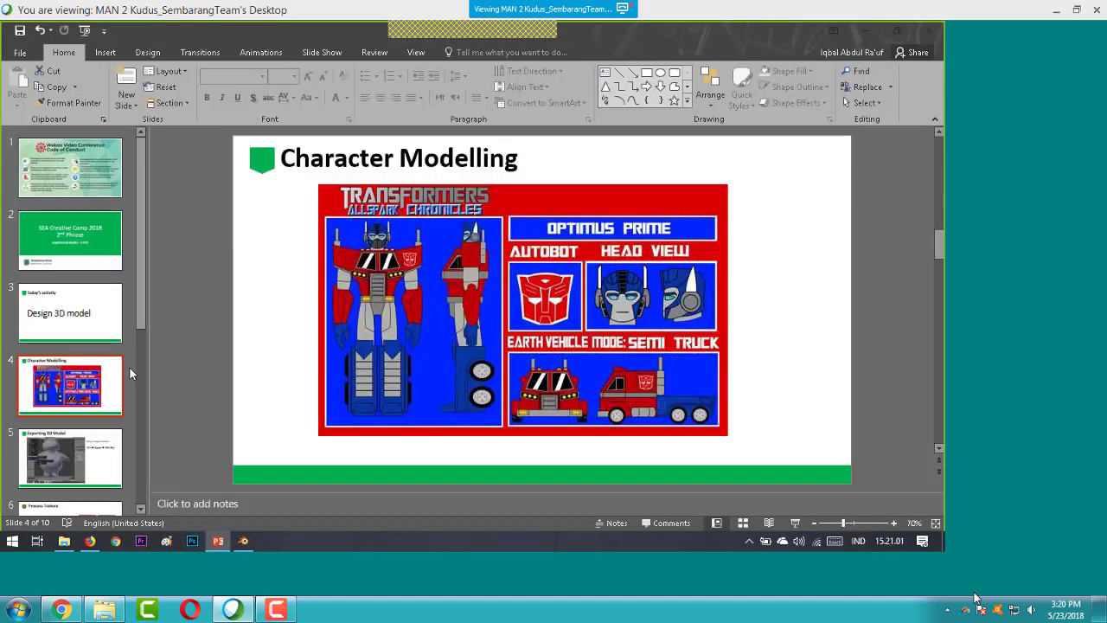
scroll(130, 373, "down", 1)
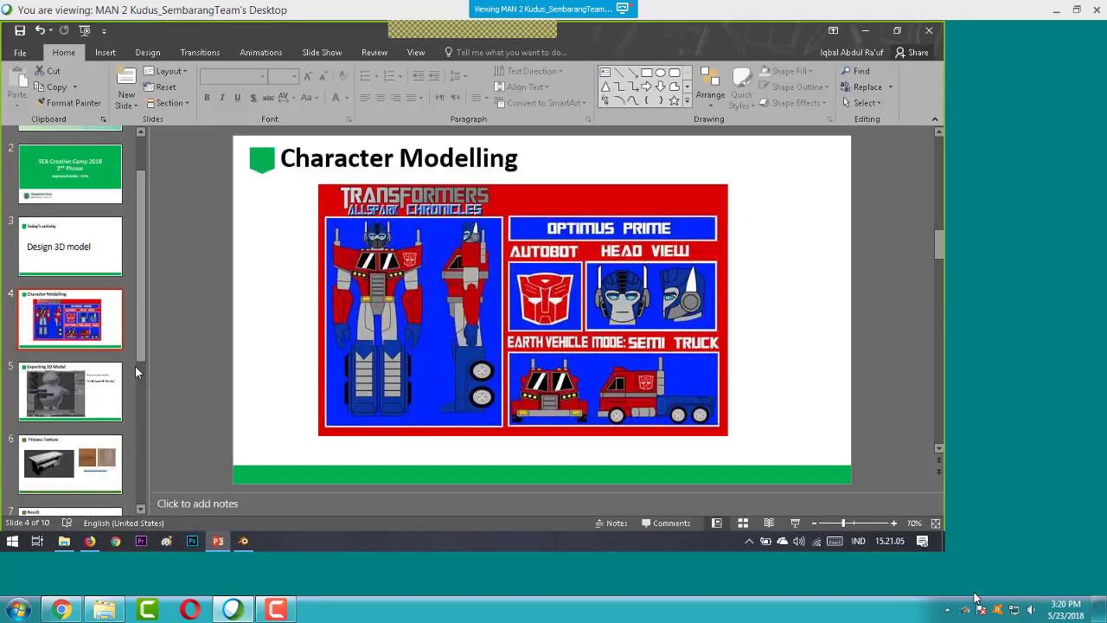
scroll(135, 366, "down", 1)
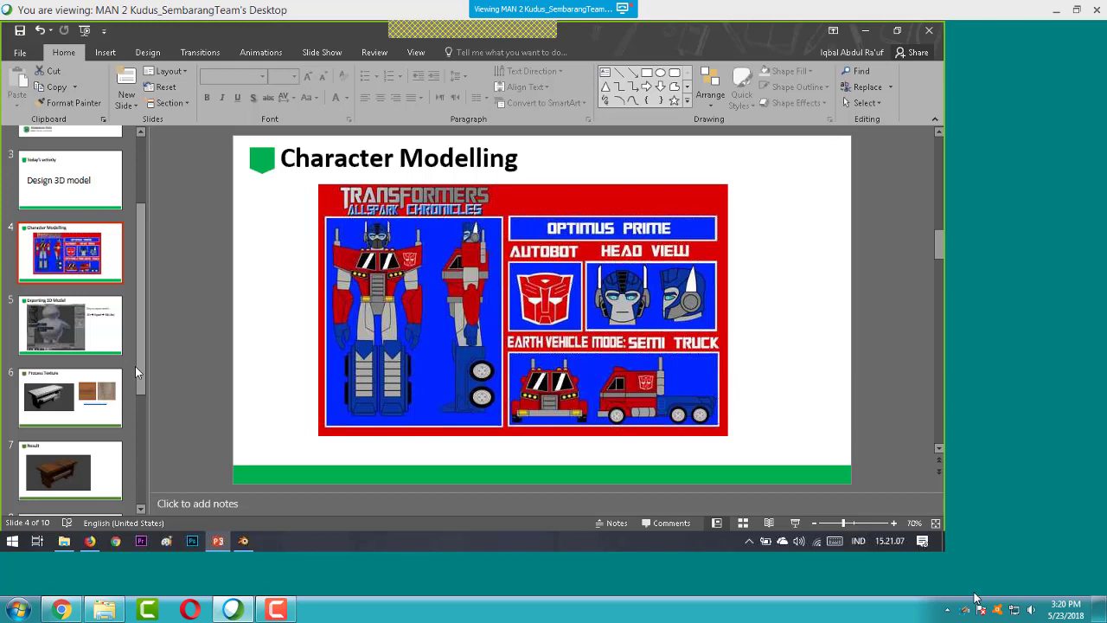
scroll(135, 366, "down", 3)
left_click(85, 340)
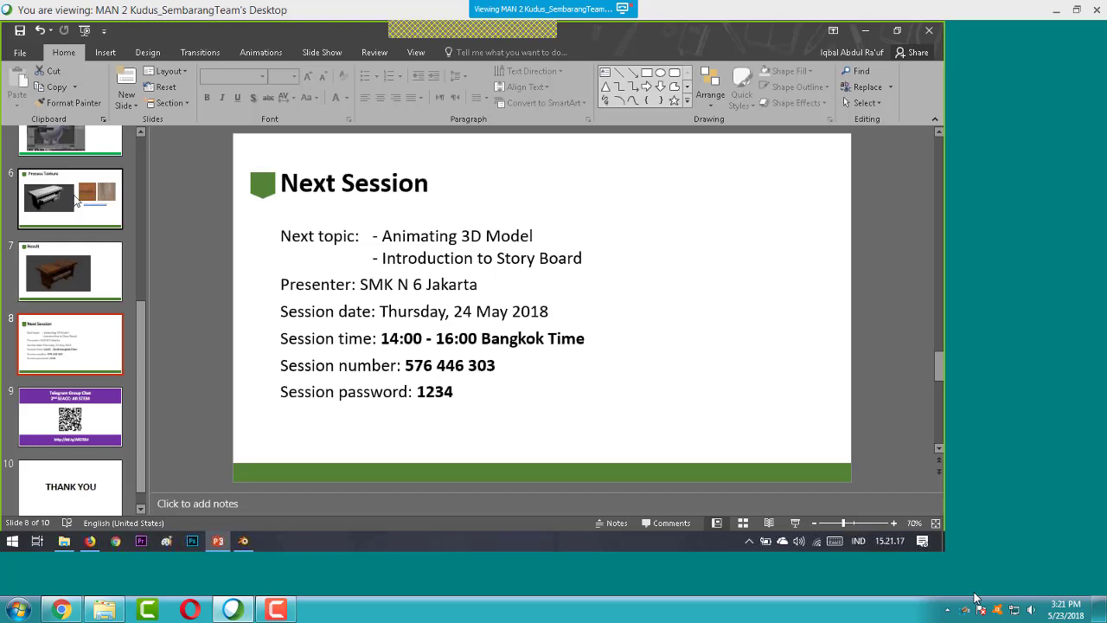
- Compare the Character Modelling and Next Session slides, ending on the Character Modelling slide with the Optimus Prime reference sheet
scroll(78, 200, "up", 3)
scroll(78, 200, "up", 1)
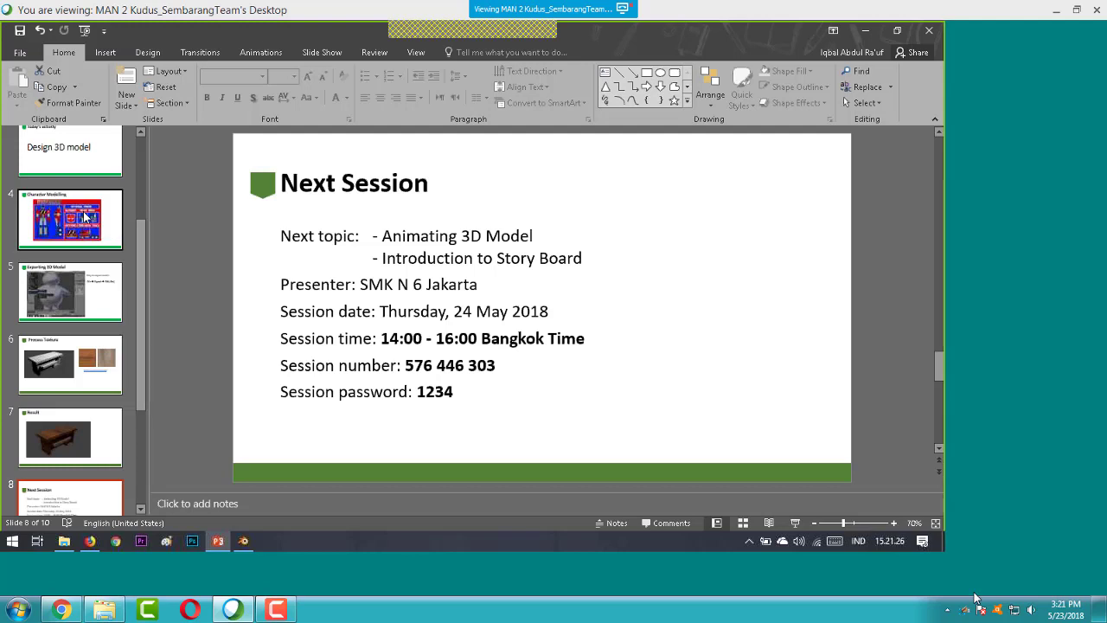
left_click(85, 216)
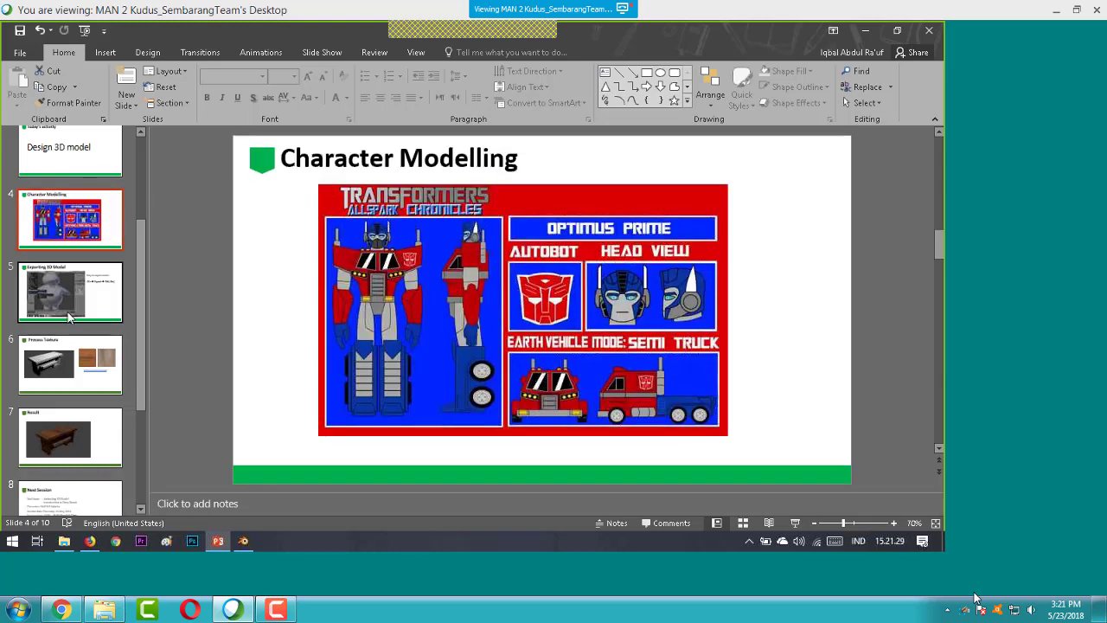
scroll(69, 317, "down", 3)
left_click(67, 354)
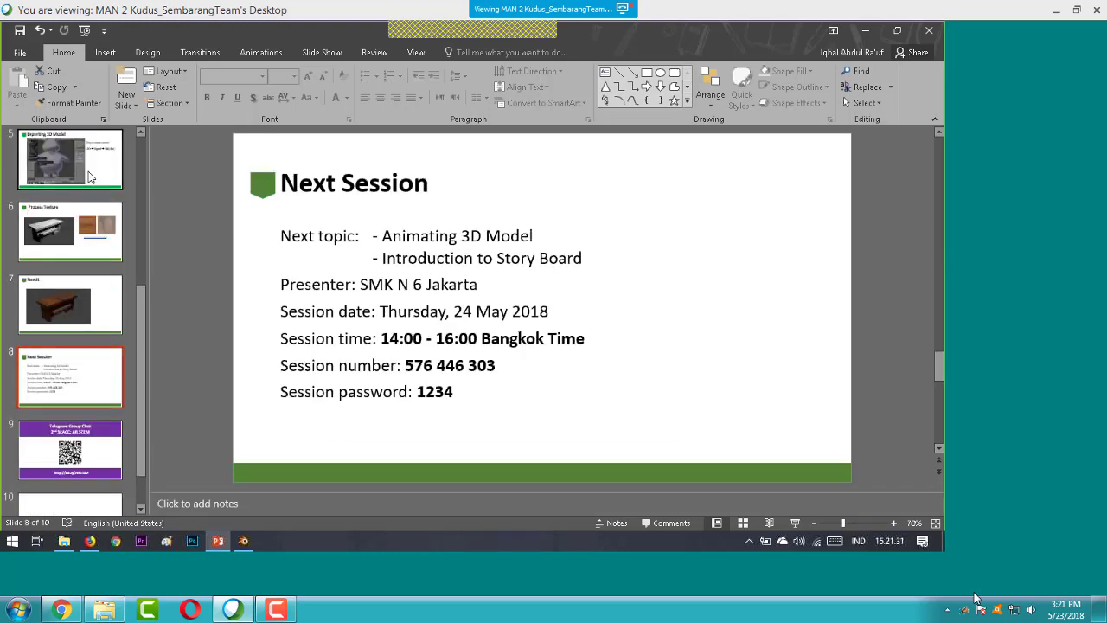
scroll(90, 176, "up", 3)
left_click(70, 217)
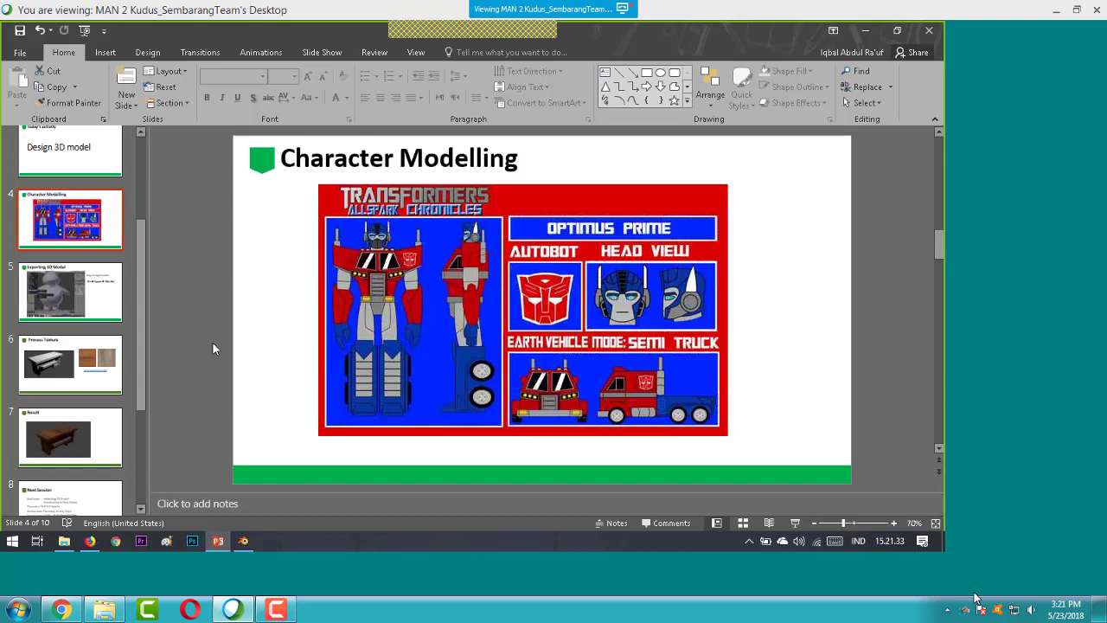
- Switch back to Blender and examine the coloured robot from the front in both 3D views
key("alt+Tab")
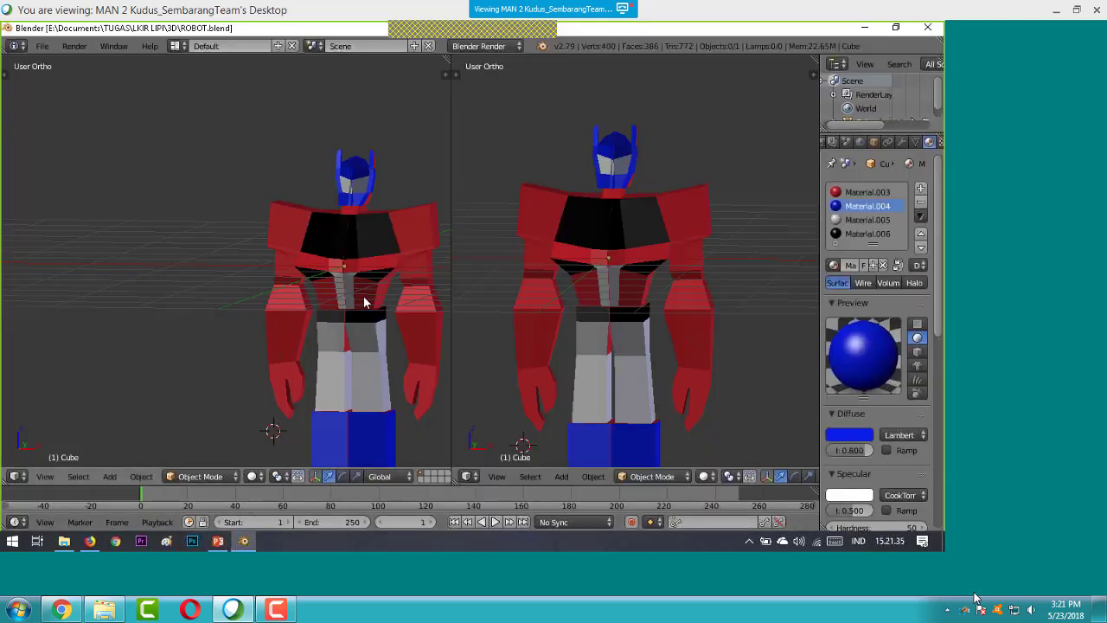
scroll(367, 295, "up", 1)
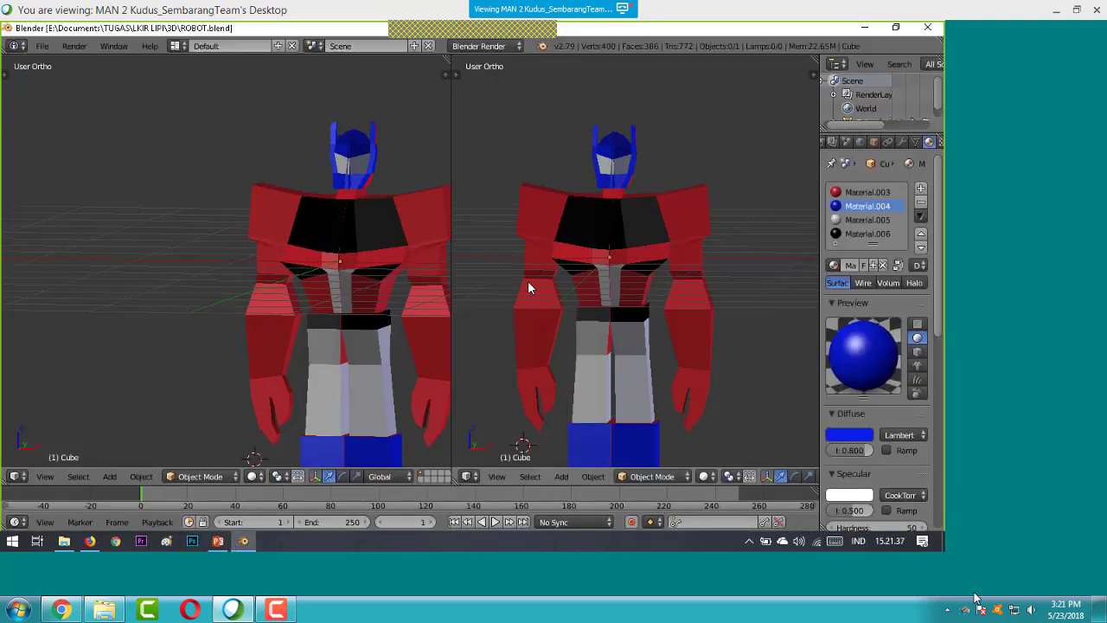
middle_click_drag(530, 288, 534, 286)
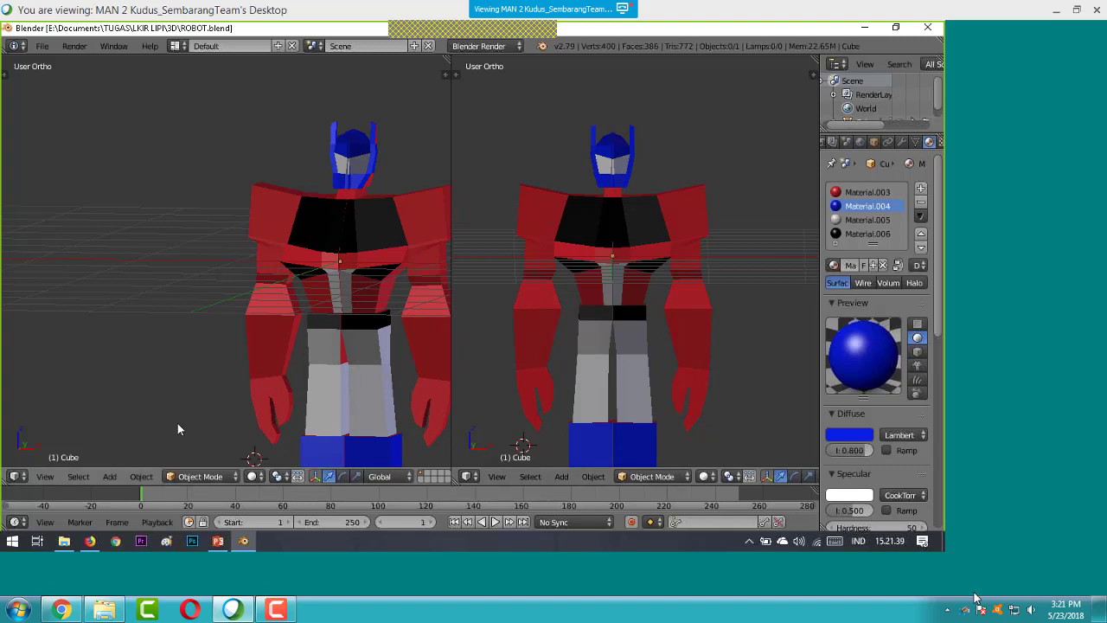
left_click(90, 542)
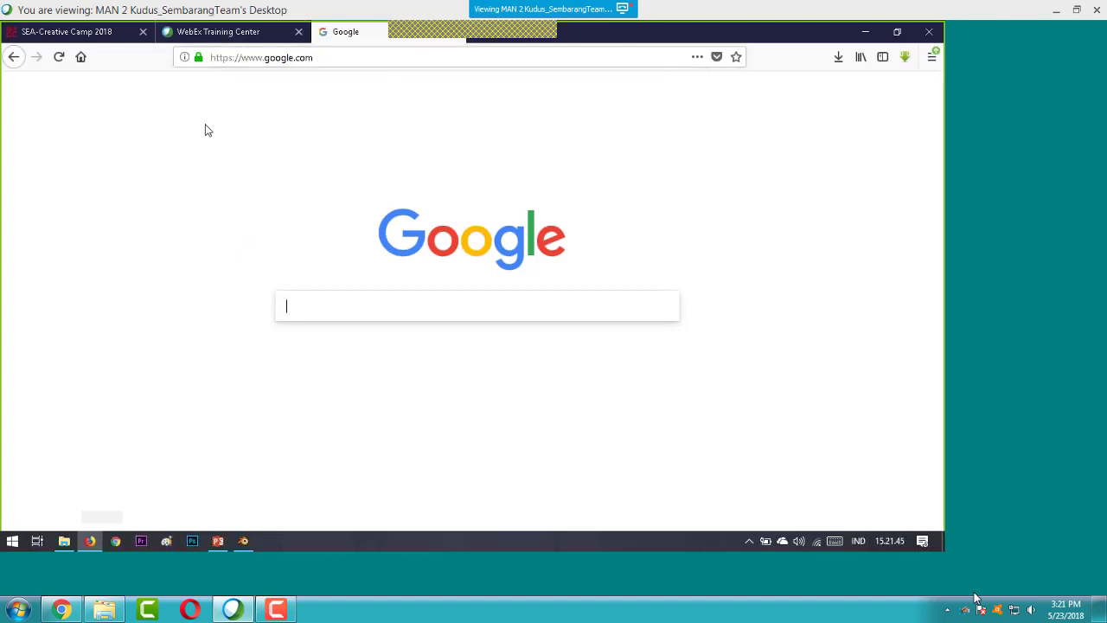
left_click(243, 540)
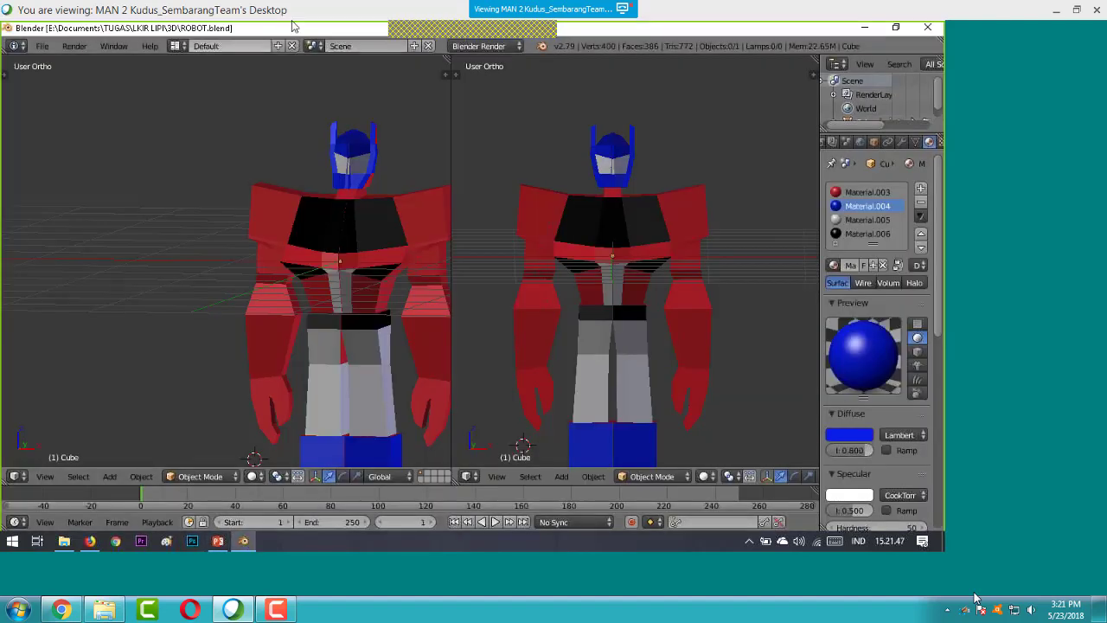
mouse_move(383, 34)
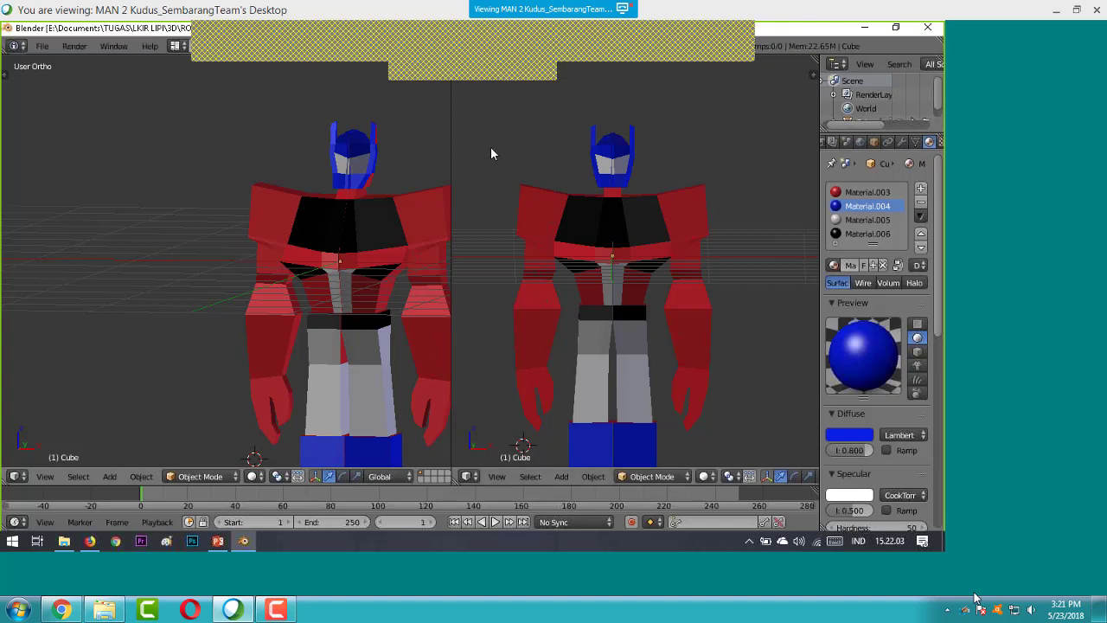
middle_click_drag(492, 153, 493, 156)
middle_click_drag(395, 157, 409, 164)
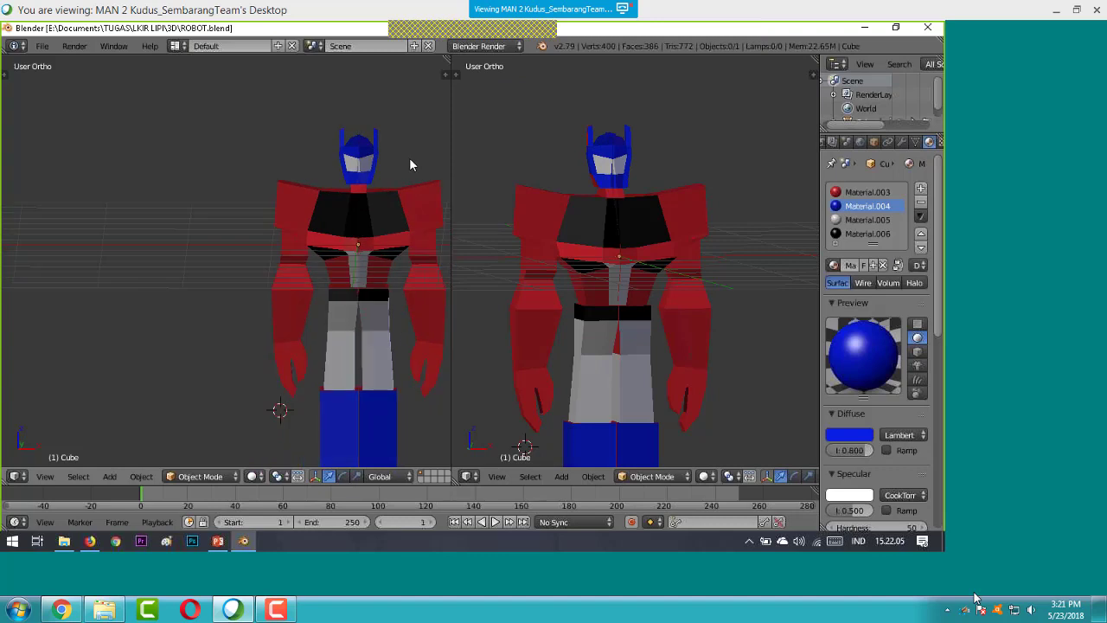
scroll(410, 164, "up", 1)
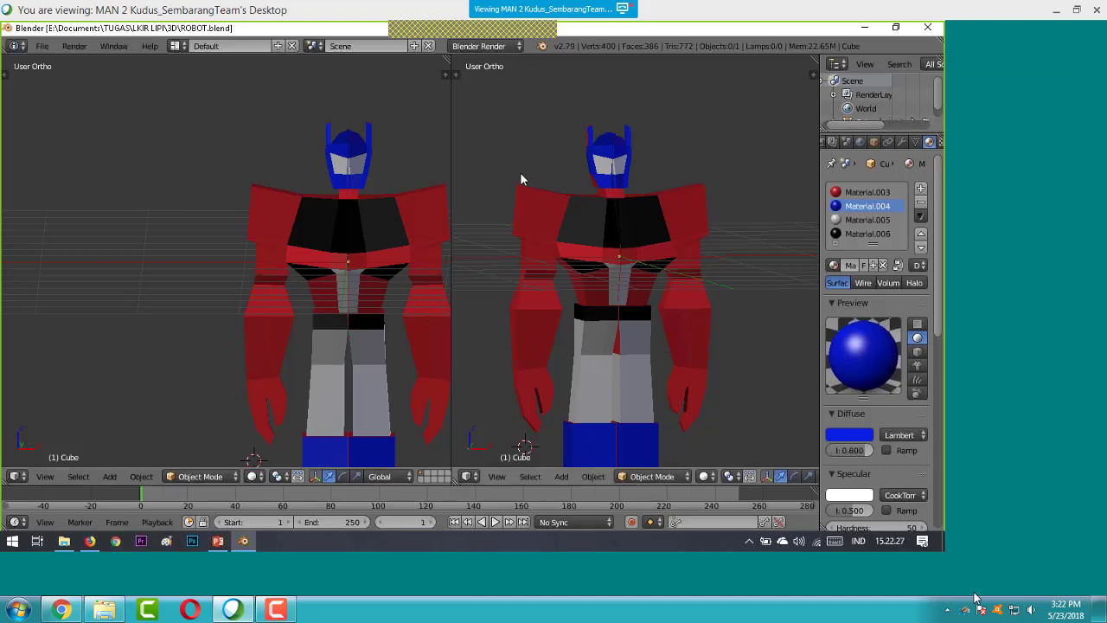
- Show the 3D view's properties with the Background Images settings expanded
key("n")
scroll(690, 186, "up", 3)
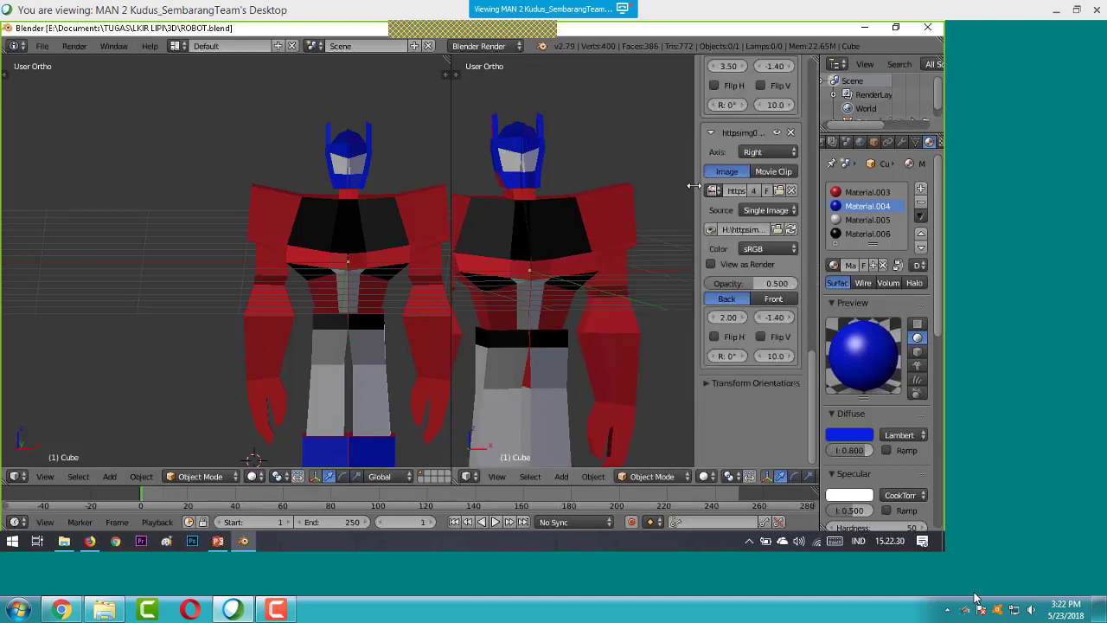
scroll(755, 180, "up", 10)
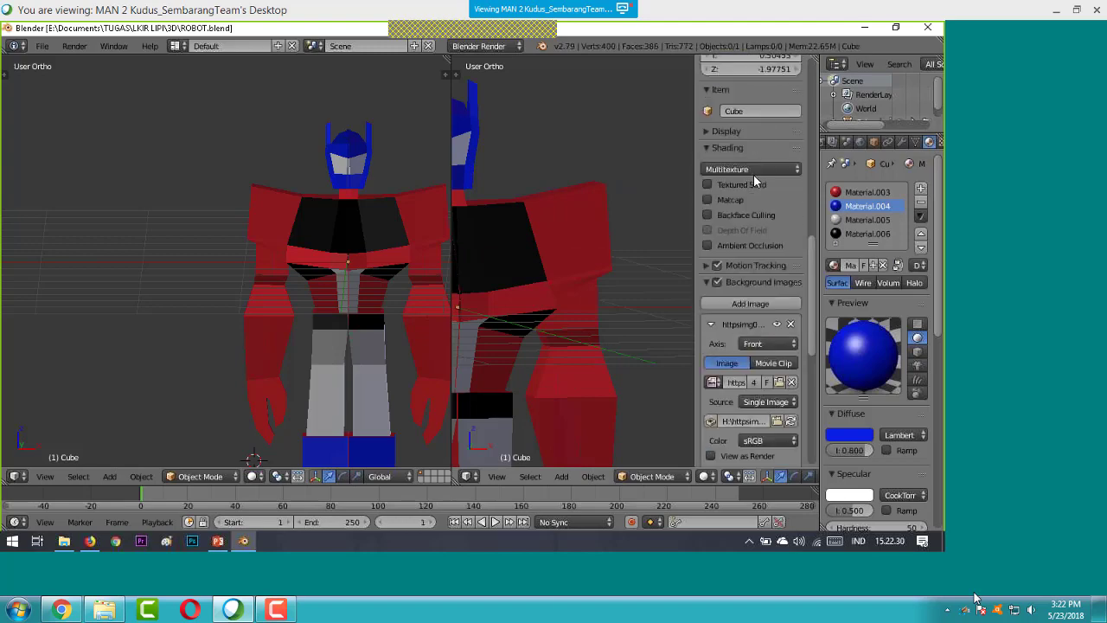
scroll(755, 180, "down", 8)
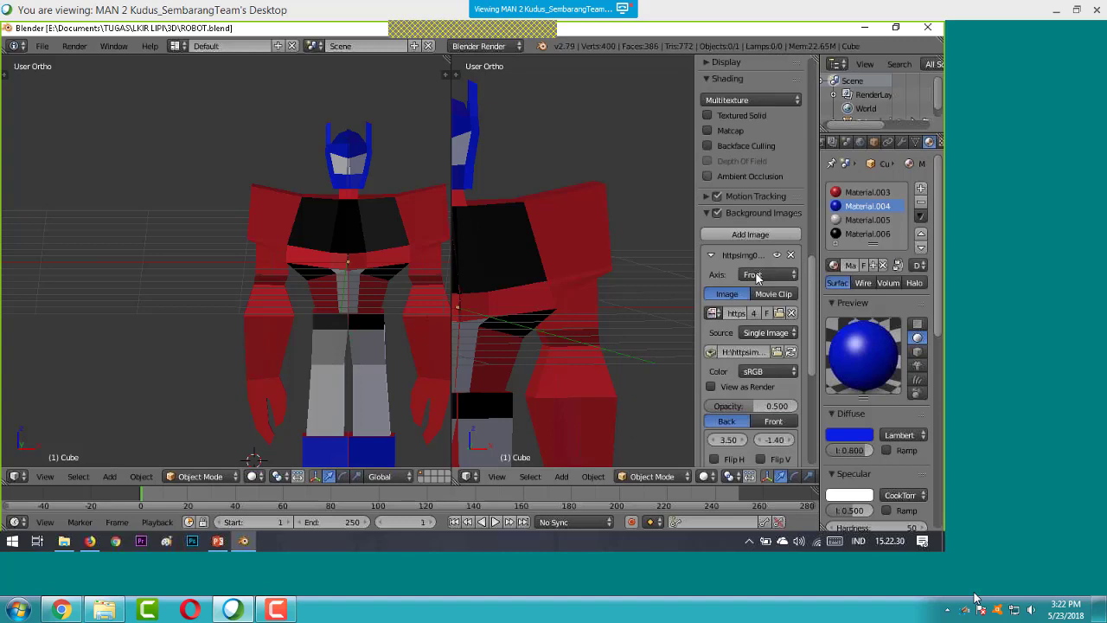
left_click(705, 213)
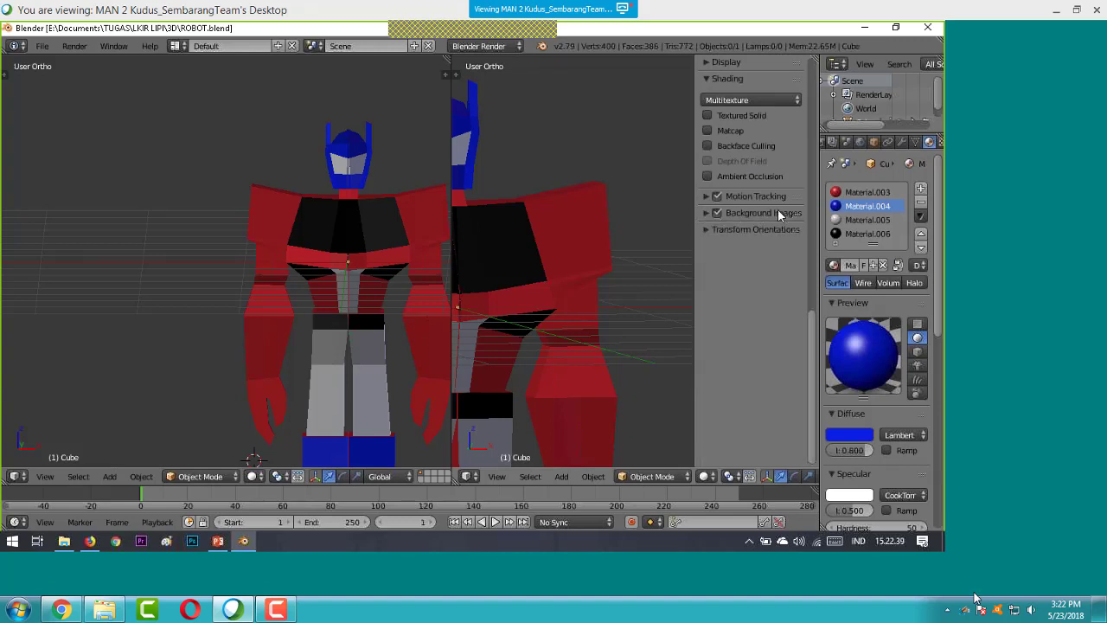
left_click(717, 212)
left_click(706, 214)
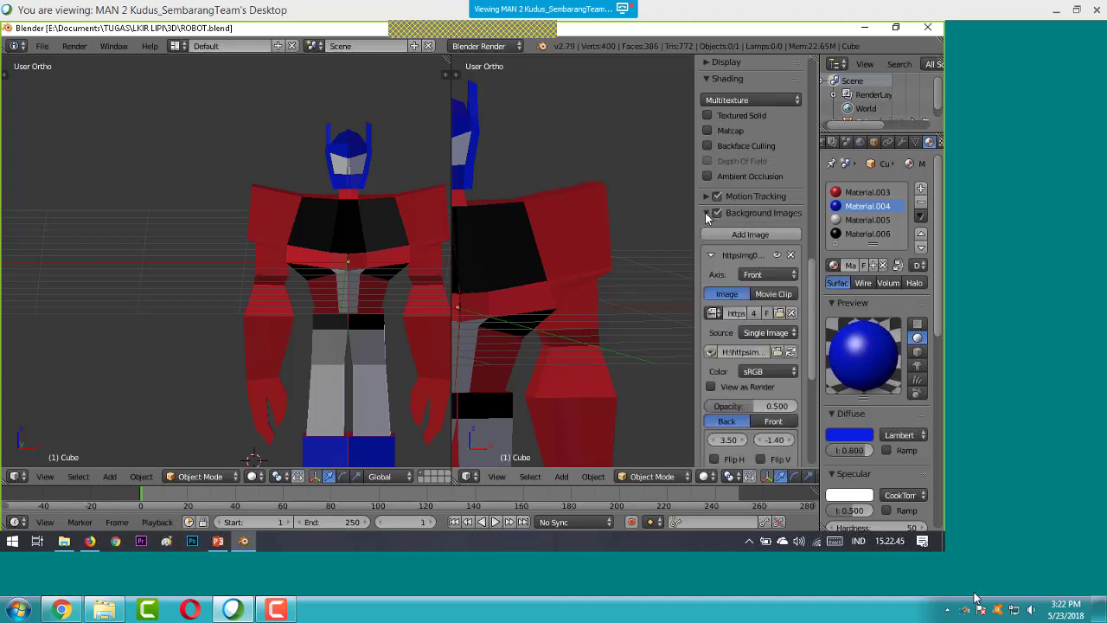
- Add a background image slot, browse for the front reference image, and select the Optimus Prime model sheet JPG on drive H
left_click(751, 236)
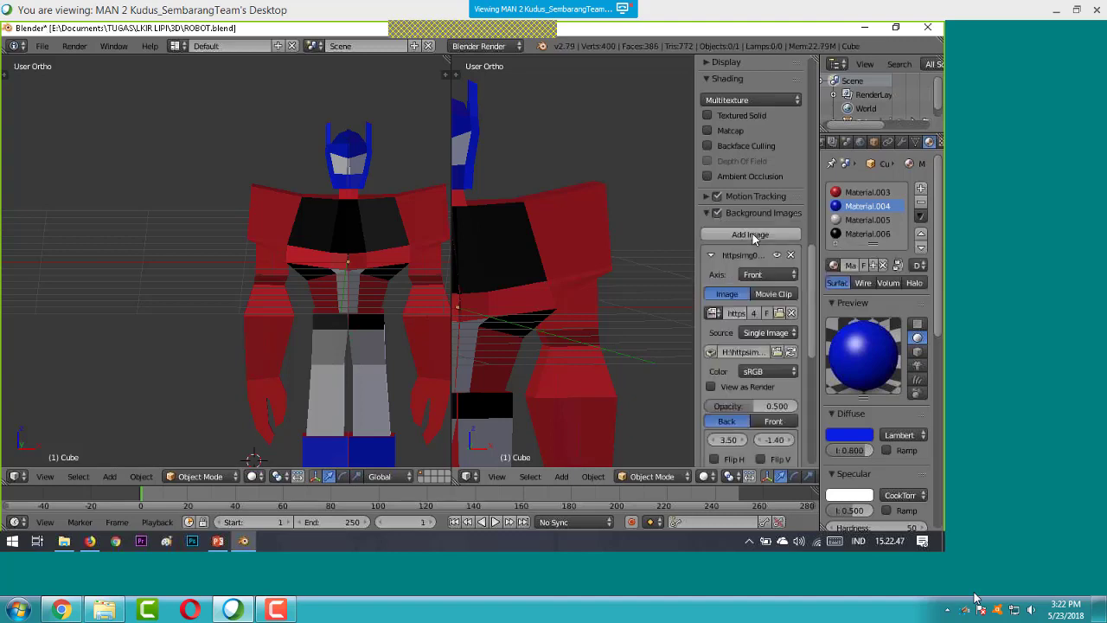
scroll(753, 234, "down", 4)
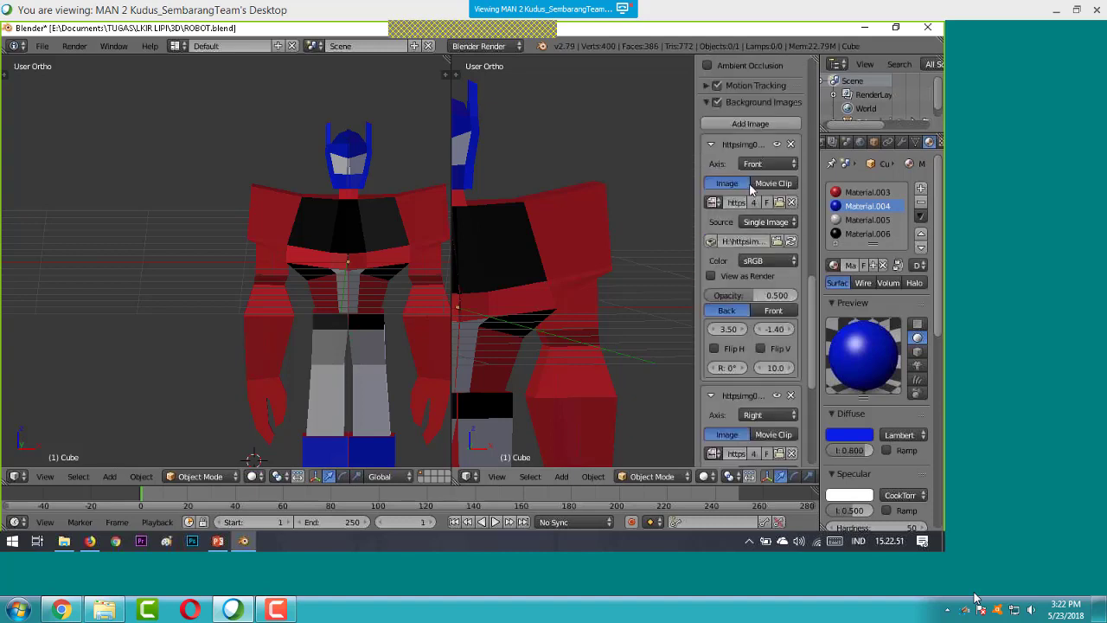
left_click(781, 204)
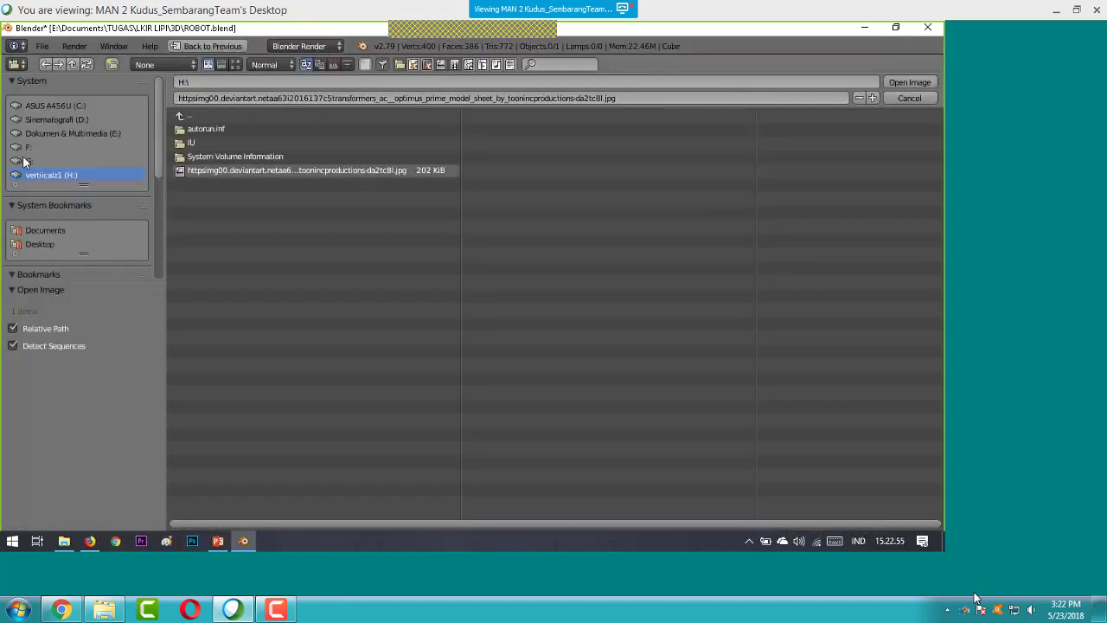
left_click(60, 105)
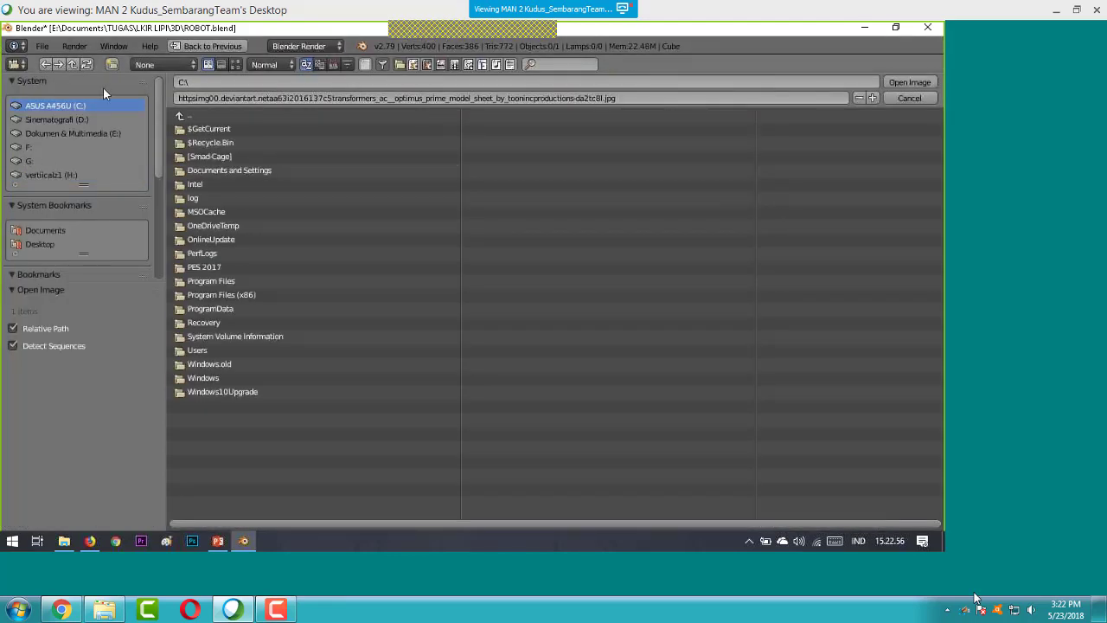
left_click(51, 175)
left_click(327, 172)
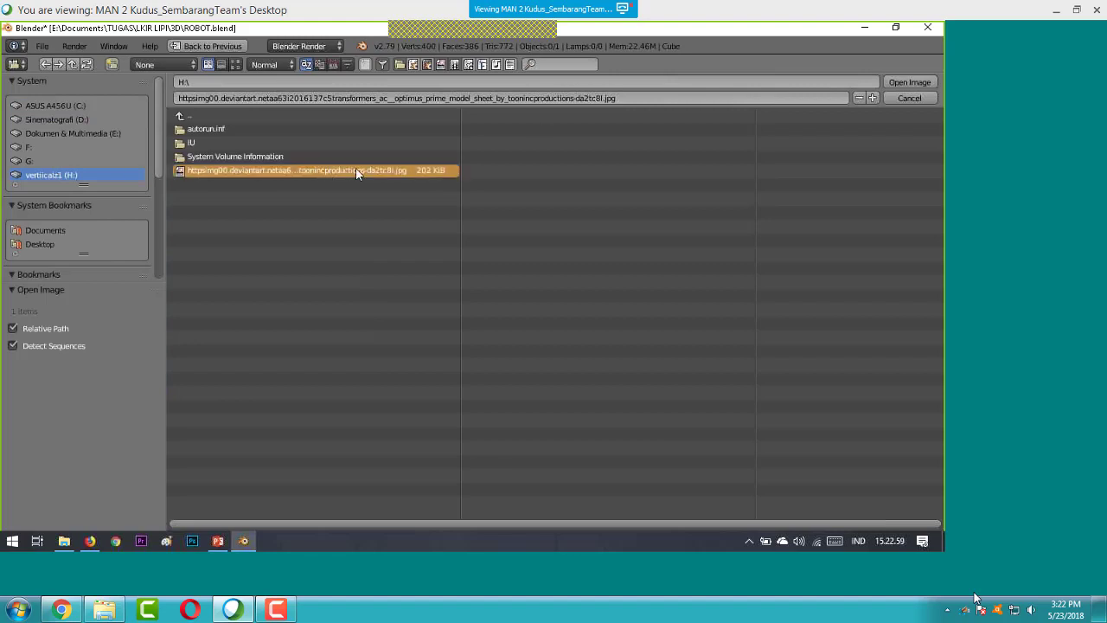
- Minimise the open Blender, browser and PowerPoint windows and switch to a fresh default Blender scene with its splash screen dismissed
left_click(865, 28)
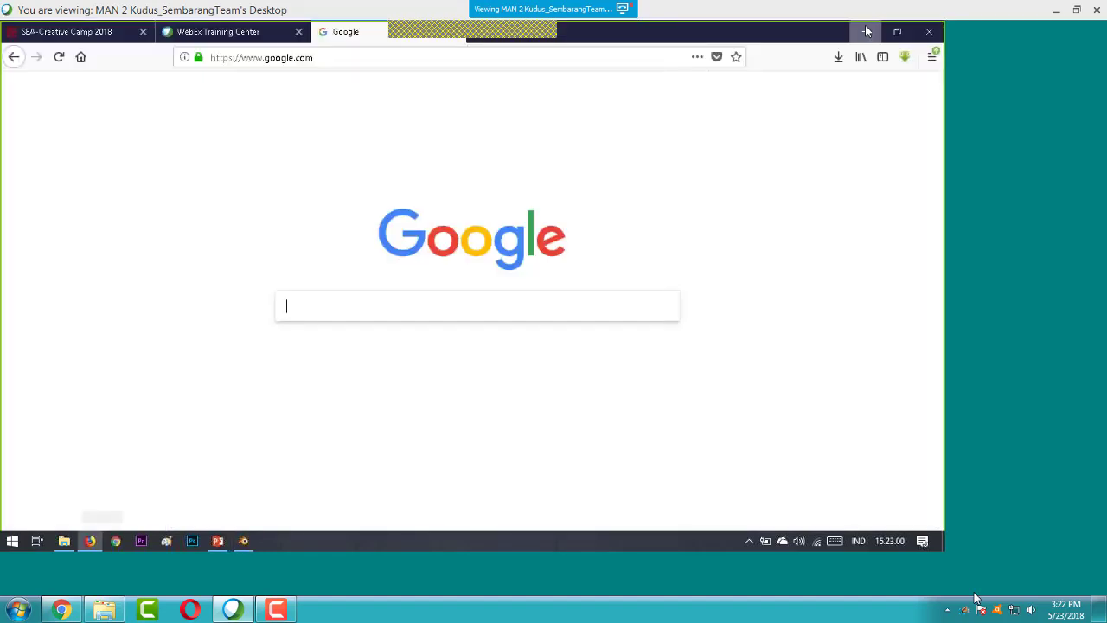
left_click(866, 31)
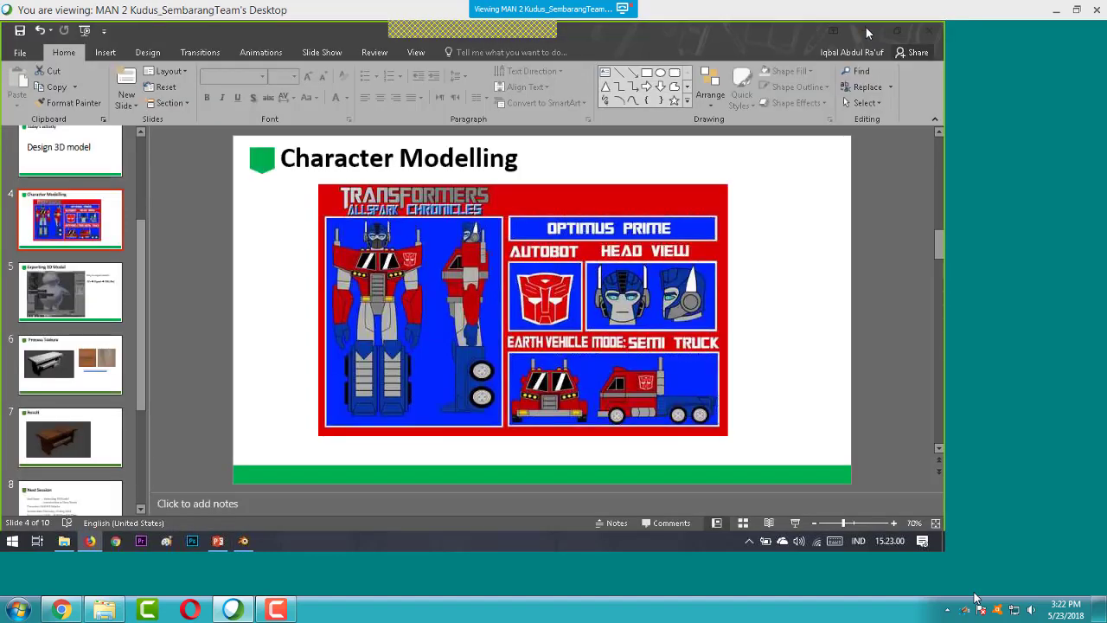
left_click(866, 27)
left_click(866, 27)
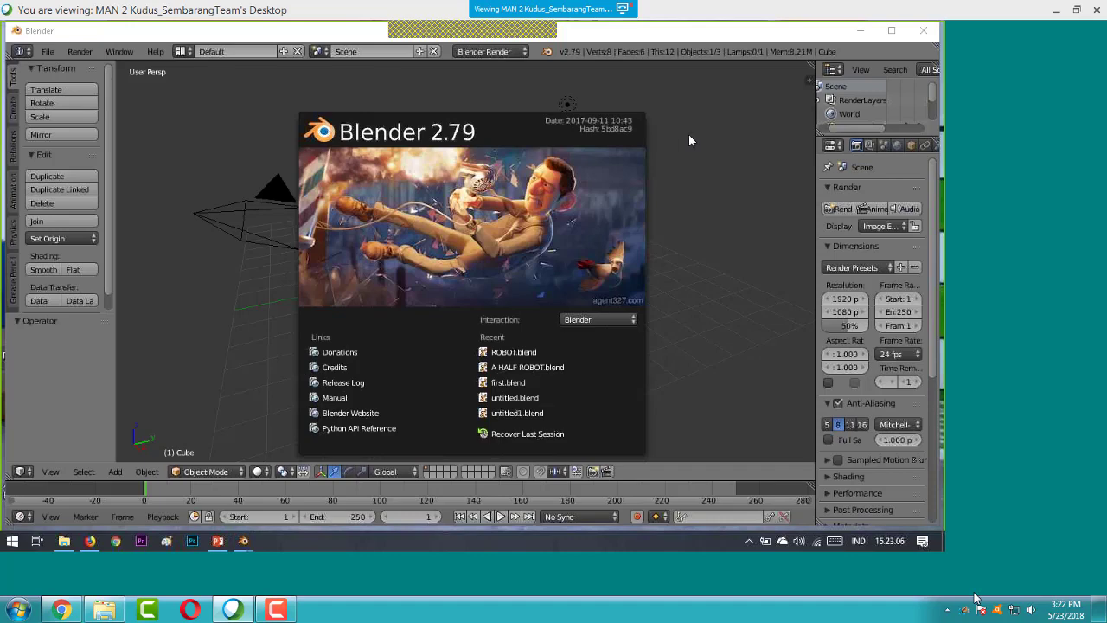
left_click(689, 133)
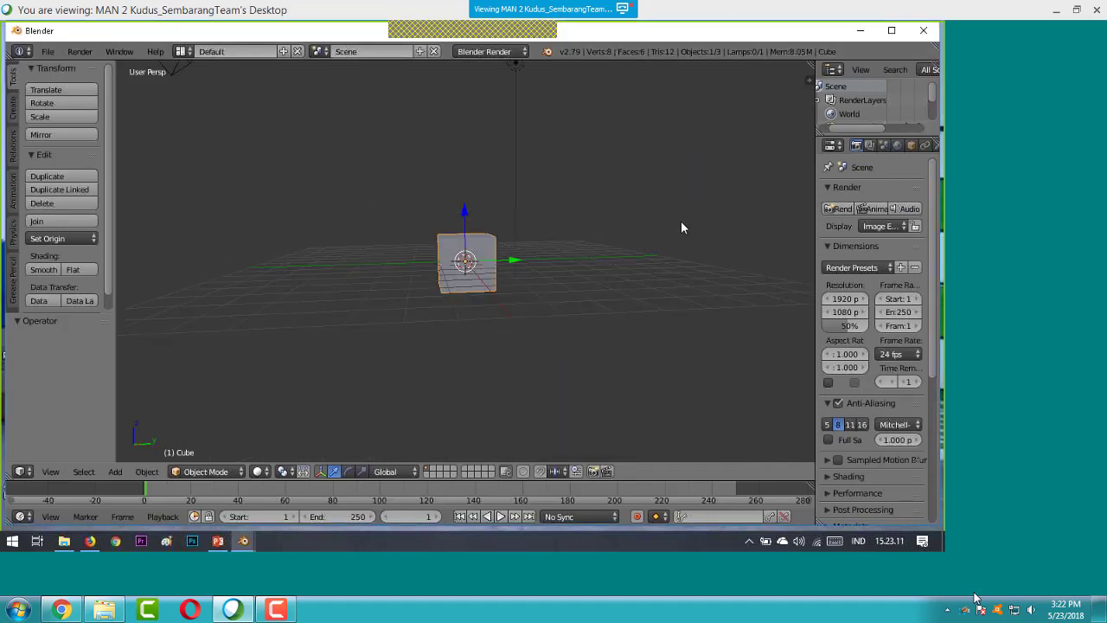
- Show the 3D view's properties, then enable Background Images and expand its settings
key("n")
scroll(697, 227, "down", 4)
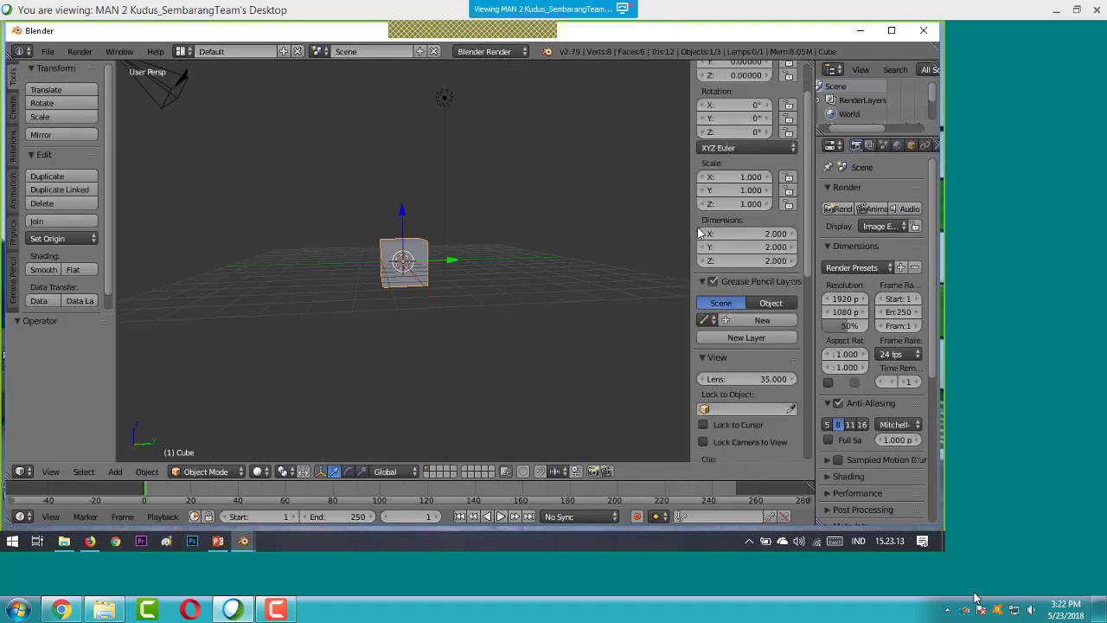
scroll(697, 227, "down", 3)
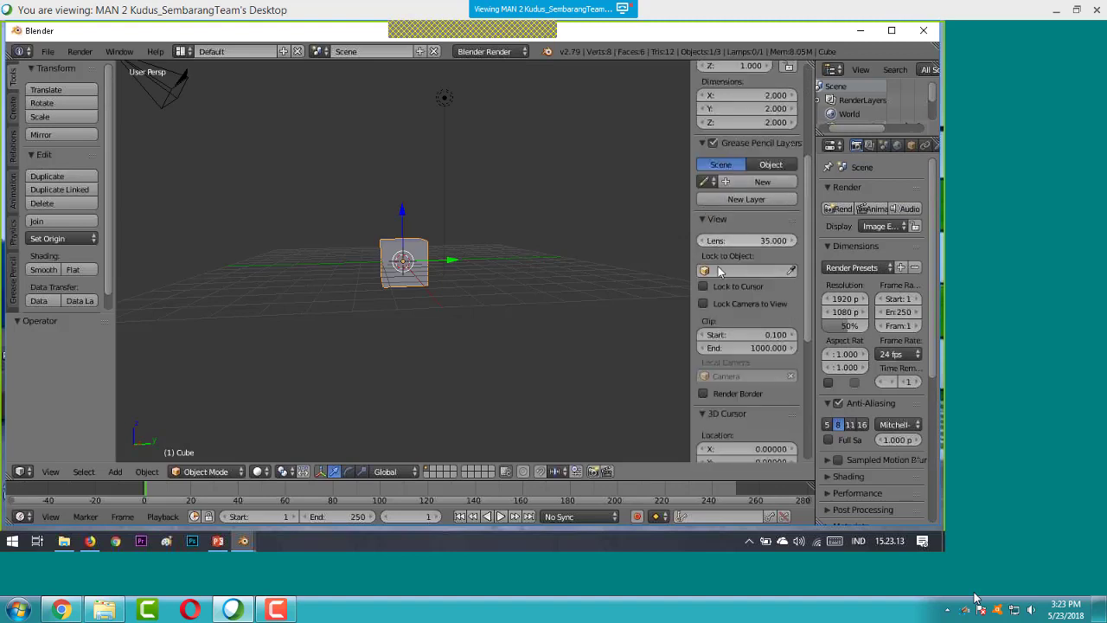
scroll(718, 270, "down", 9)
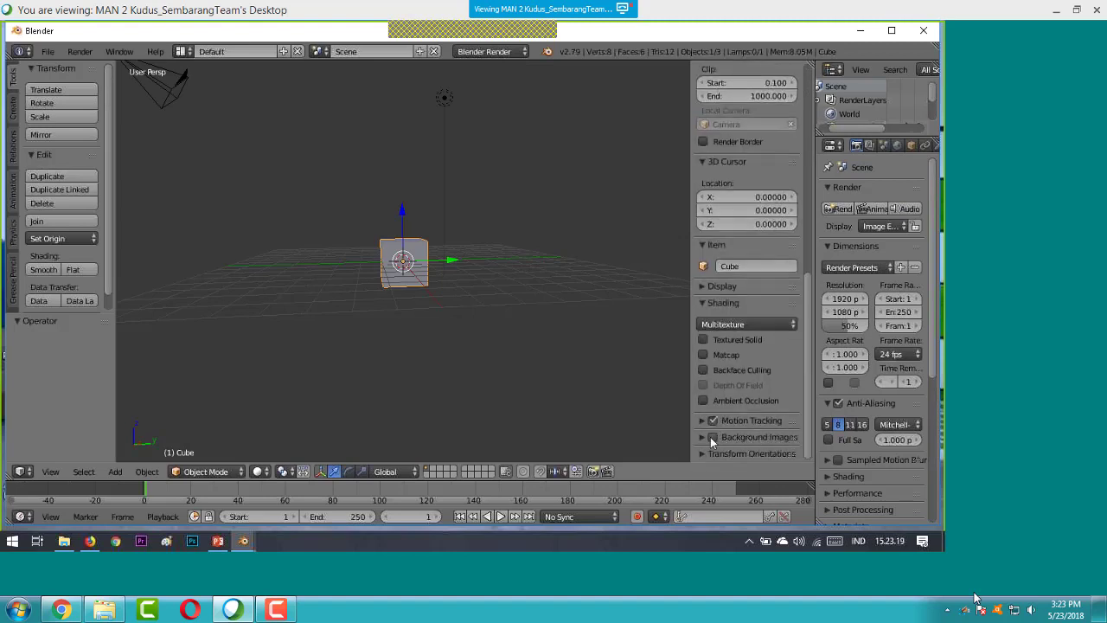
left_click(711, 436)
left_click(702, 437)
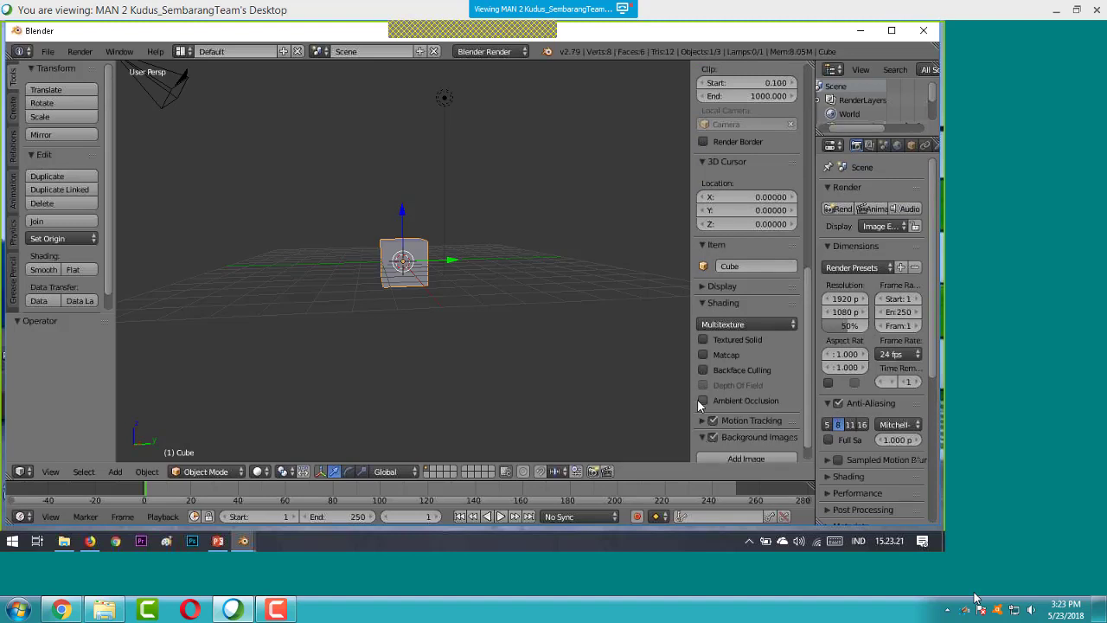
- Add a background image slot and load the Optimus Prime model sheet JPG from drive H into it
scroll(697, 399, "down", 1)
left_click(746, 433)
scroll(744, 407, "down", 3)
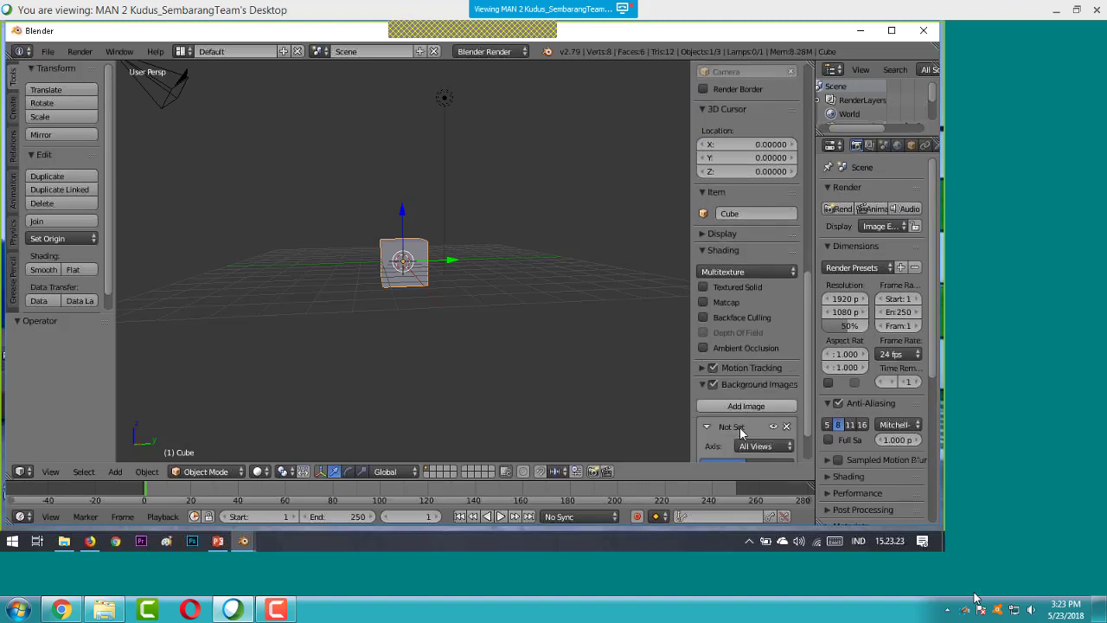
left_click(749, 430)
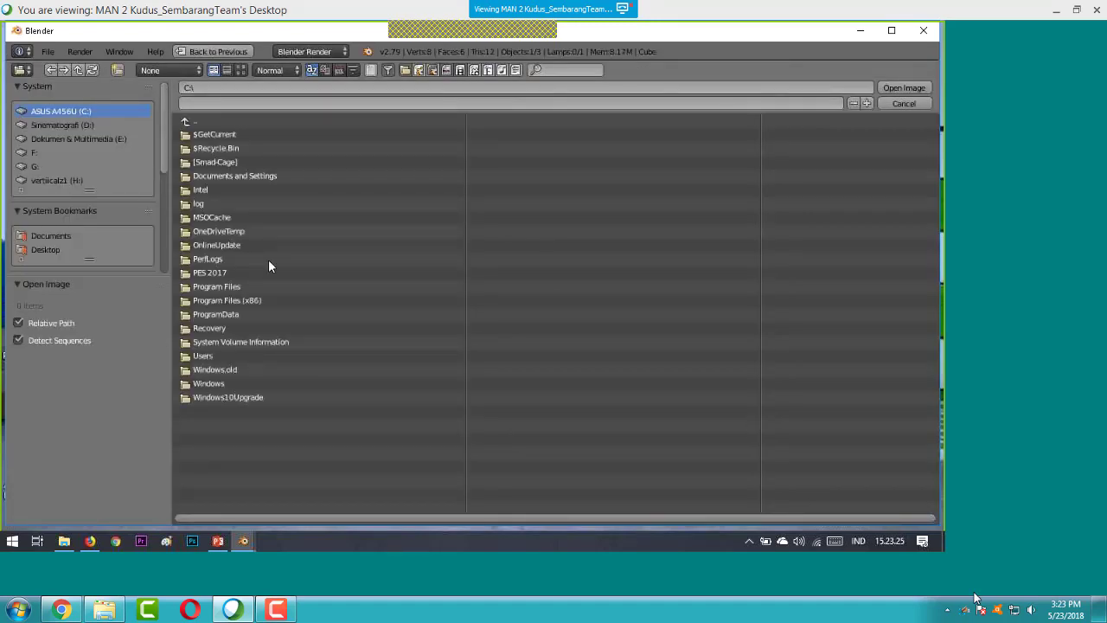
left_click(48, 138)
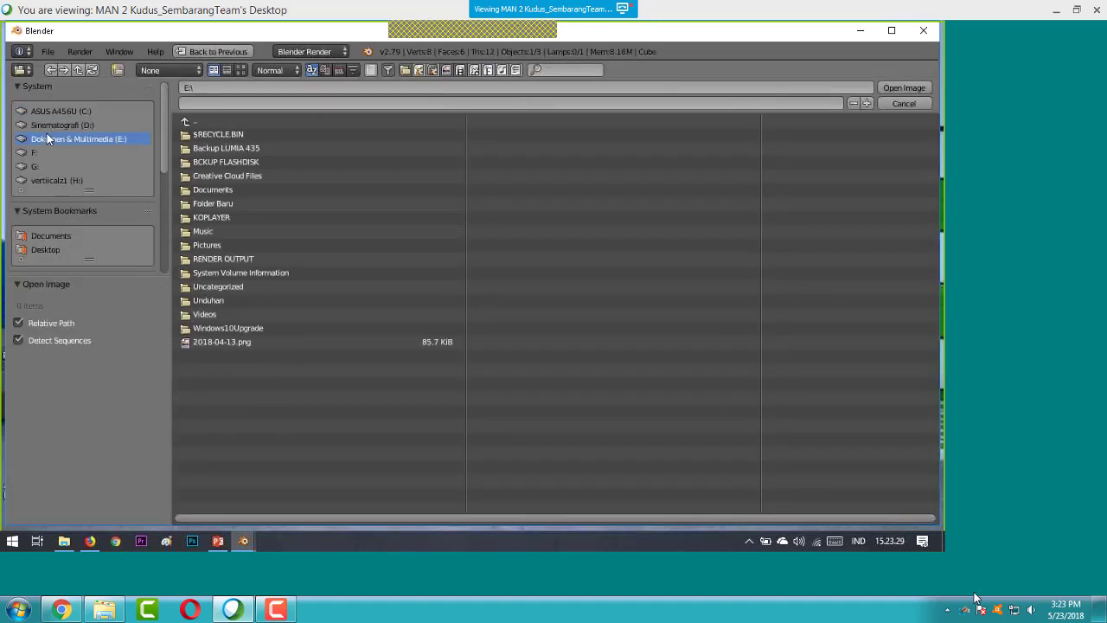
left_click(39, 181)
left_click(268, 176)
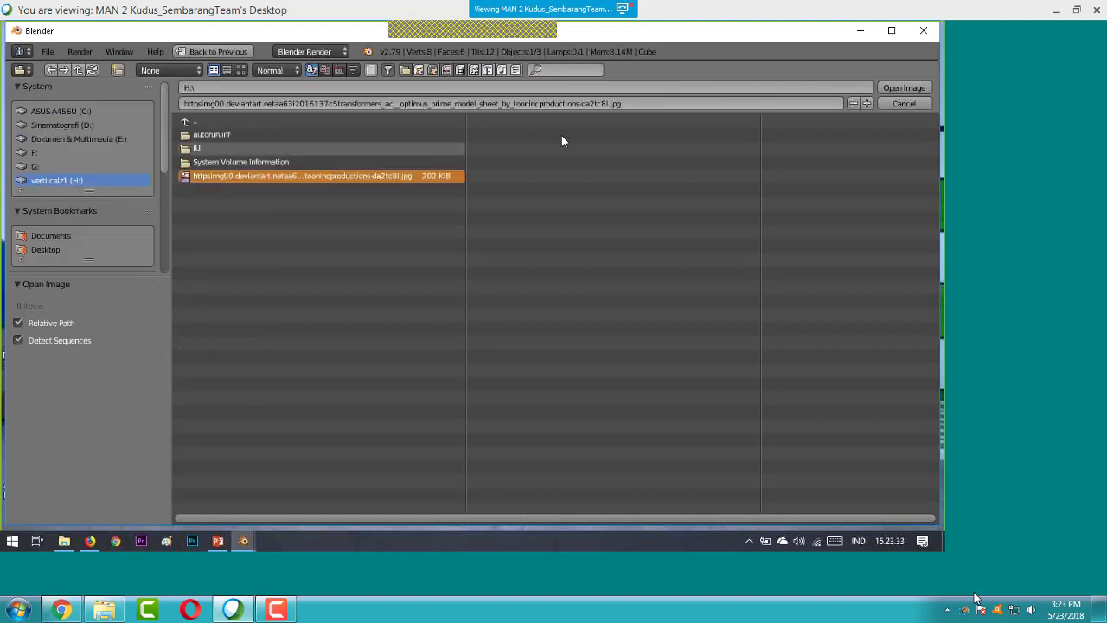
left_click(904, 89)
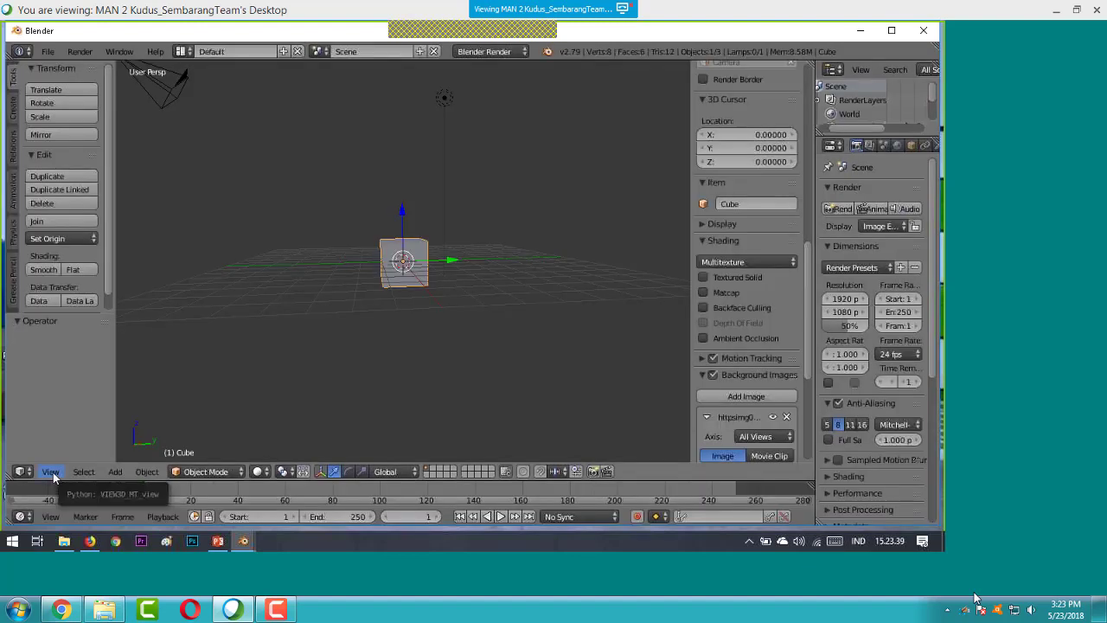
- Switch the 3D view to the orthographic right view and examine the robot's front and side drawings on the background sheet
left_click(50, 473)
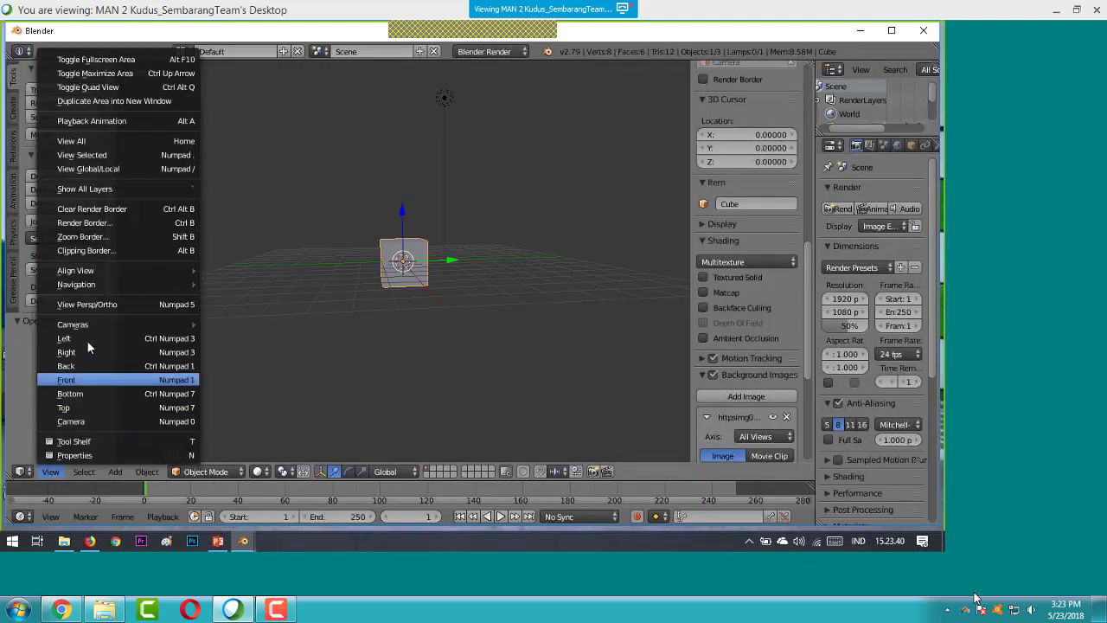
left_click(131, 305)
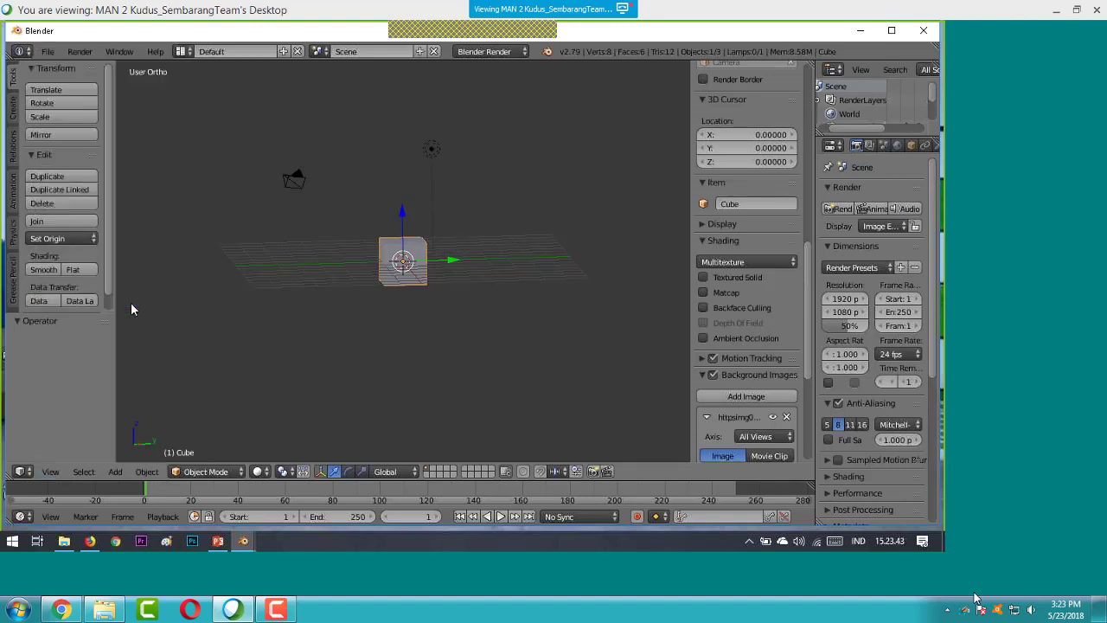
left_click(48, 471)
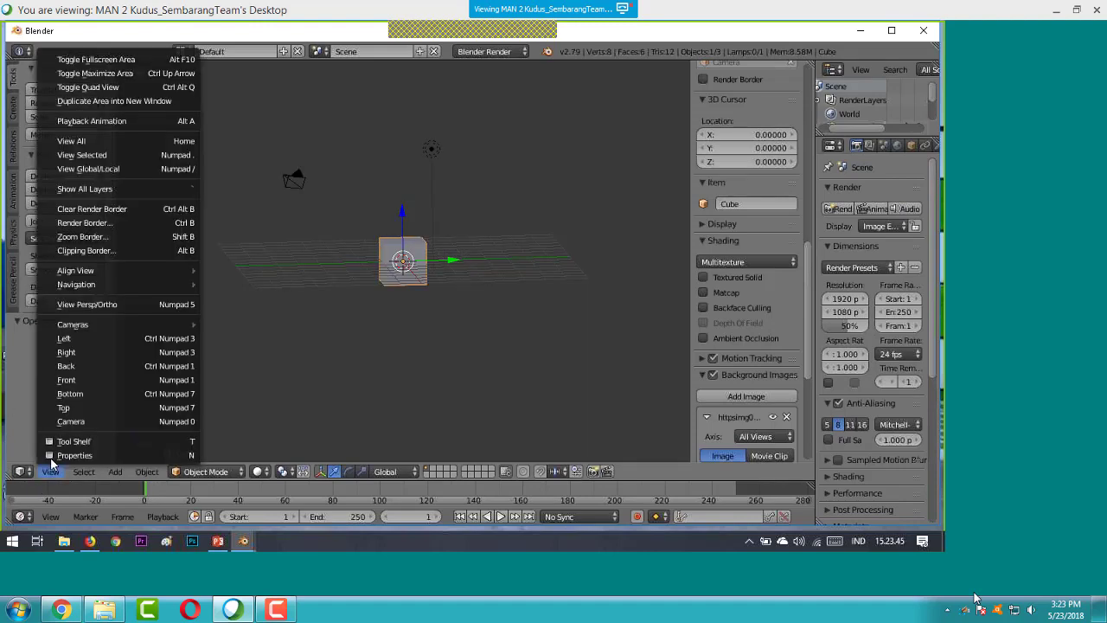
left_click(70, 351)
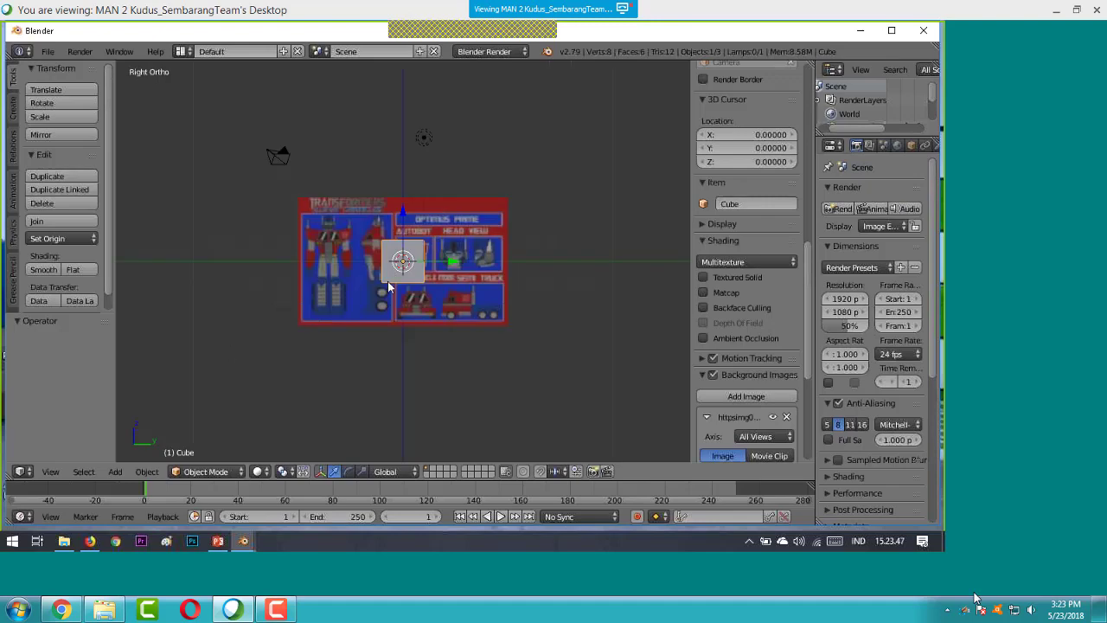
scroll(389, 281, "up", 1)
scroll(320, 238, "up", 5)
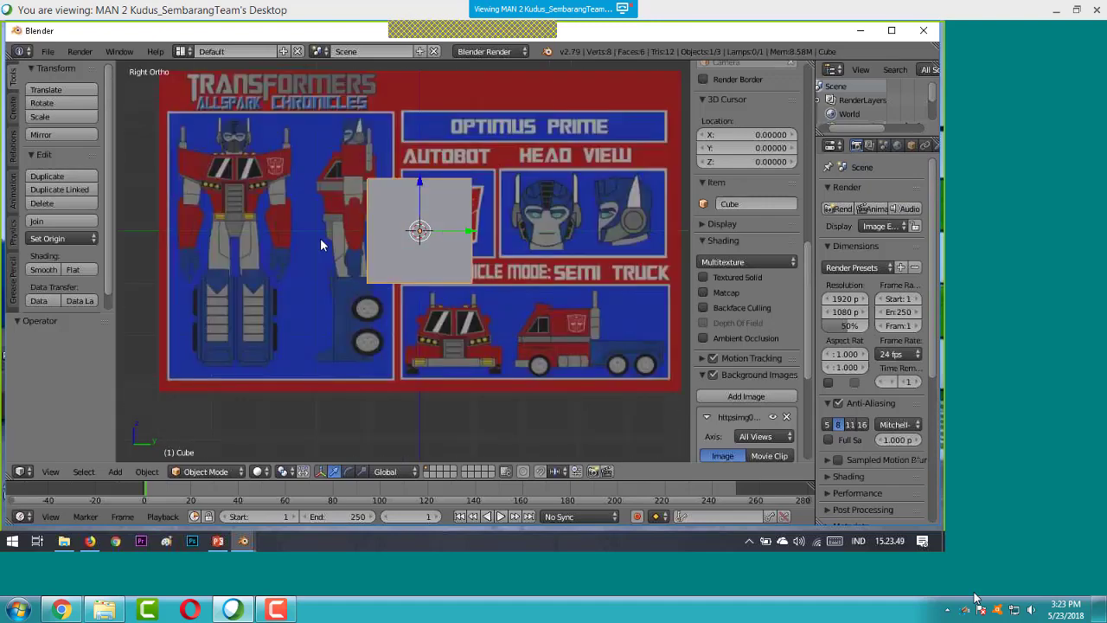
middle_click_drag(320, 277, 333, 280, "shift")
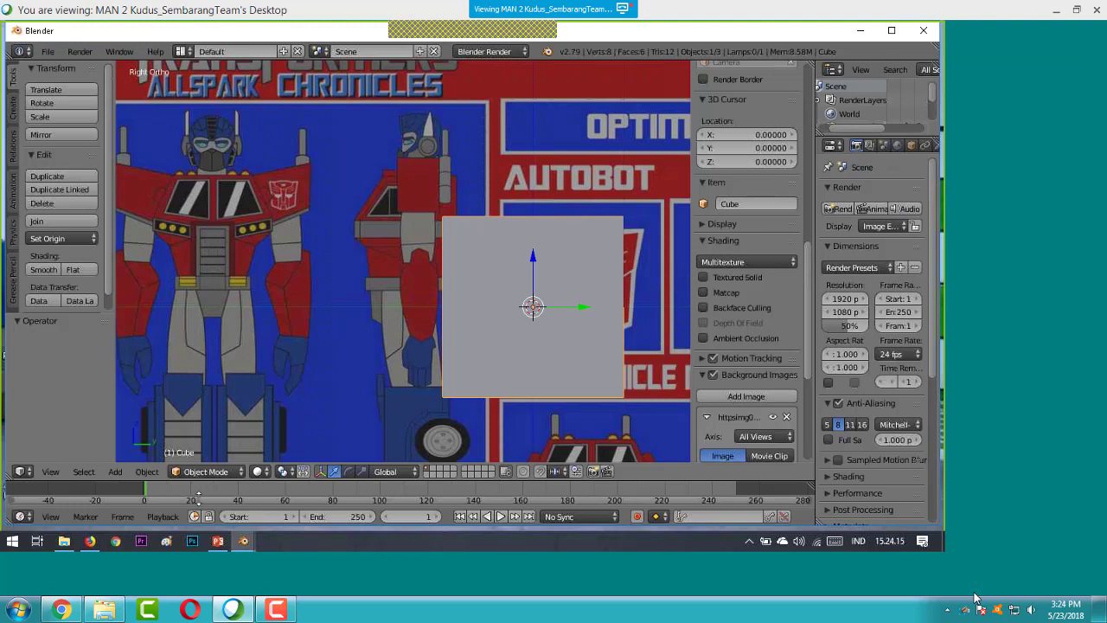
- Switch to the PowerPoint presentation
left_click(217, 542)
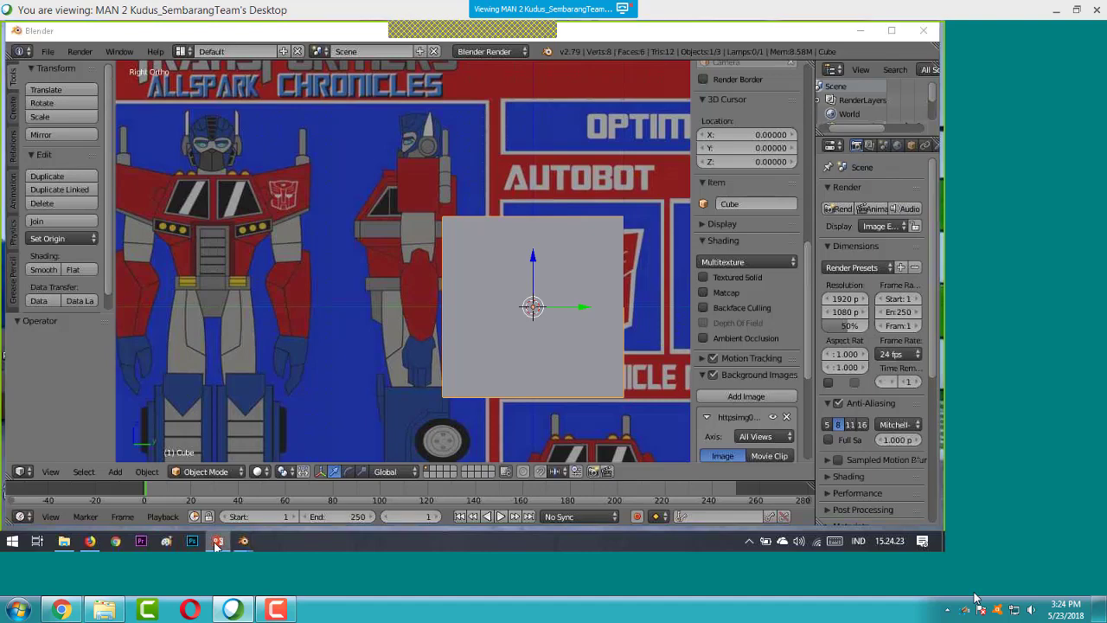